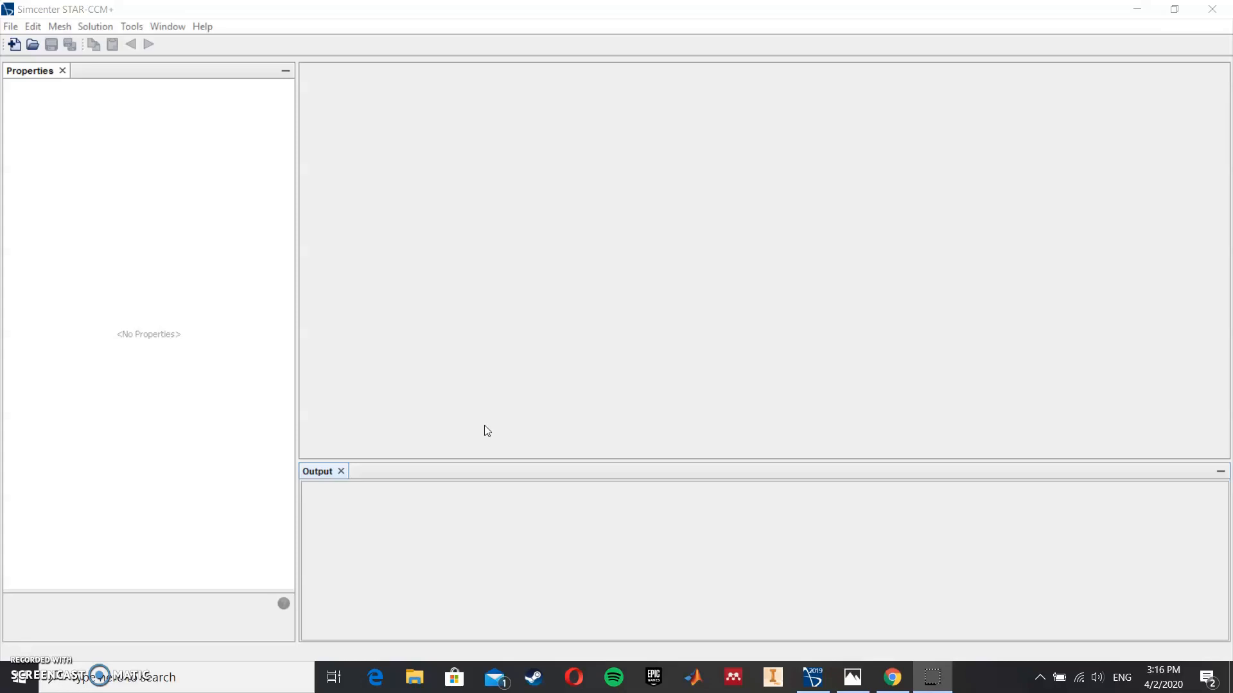
- Bring Windows Photos forward and show Water_Cooling_CPUs_Geometry Scene 1.png
mouse_move(852, 676)
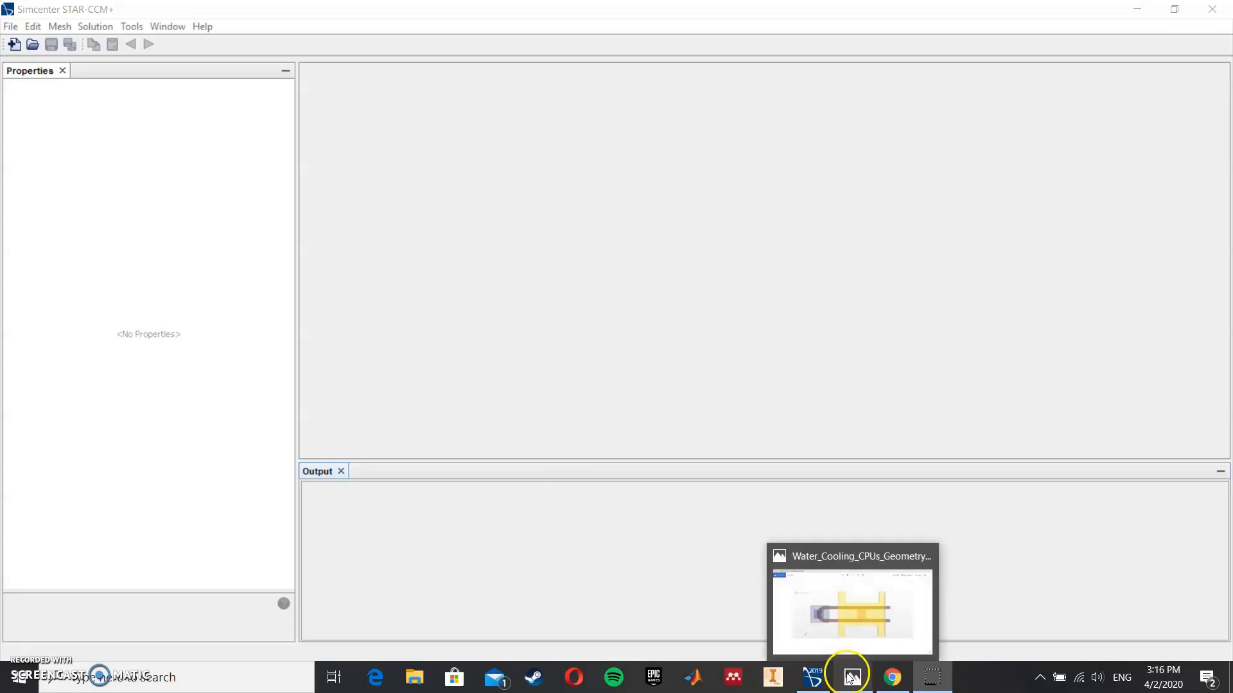
click(849, 630)
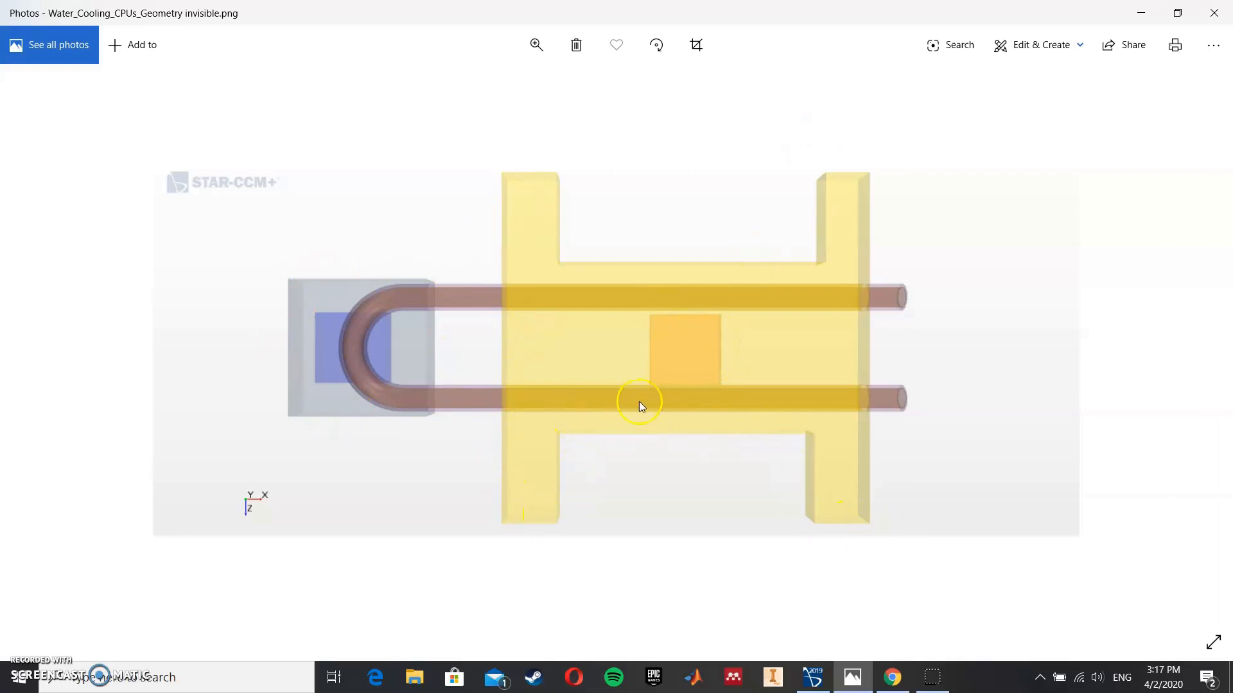
key(Right)
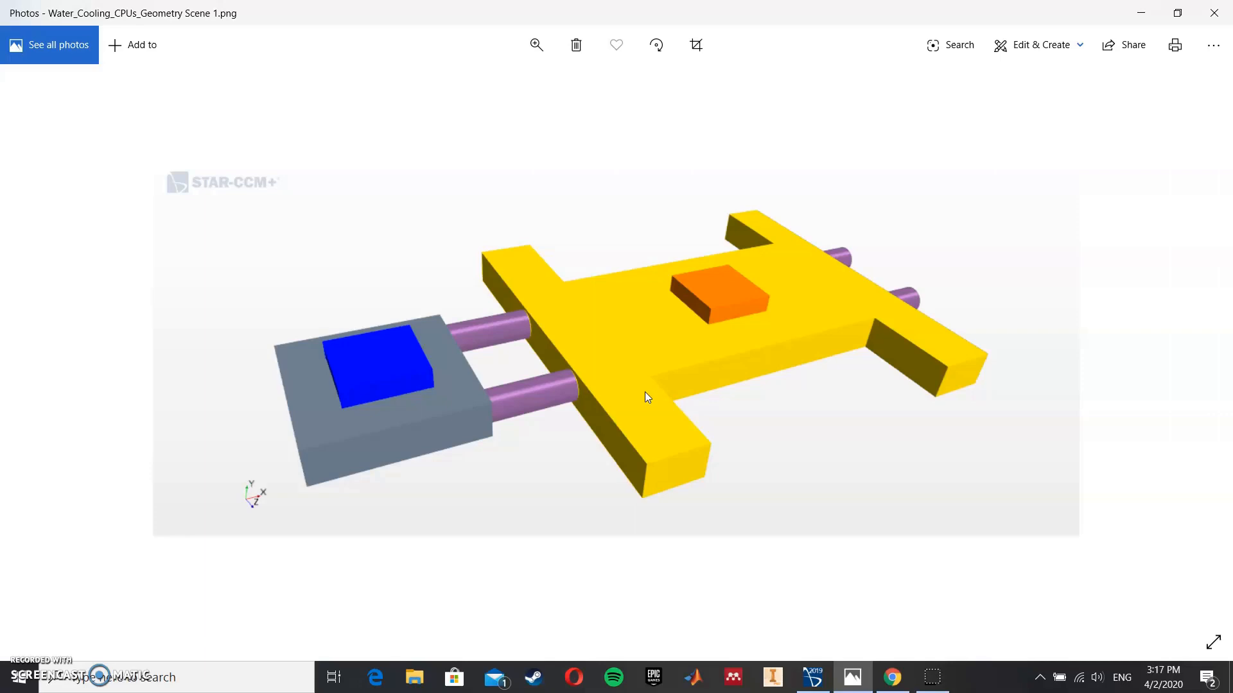
- Compare the Geometry invisible and Geometry Scene 1 pictures, then return to STAR-CCM+
key(Right)
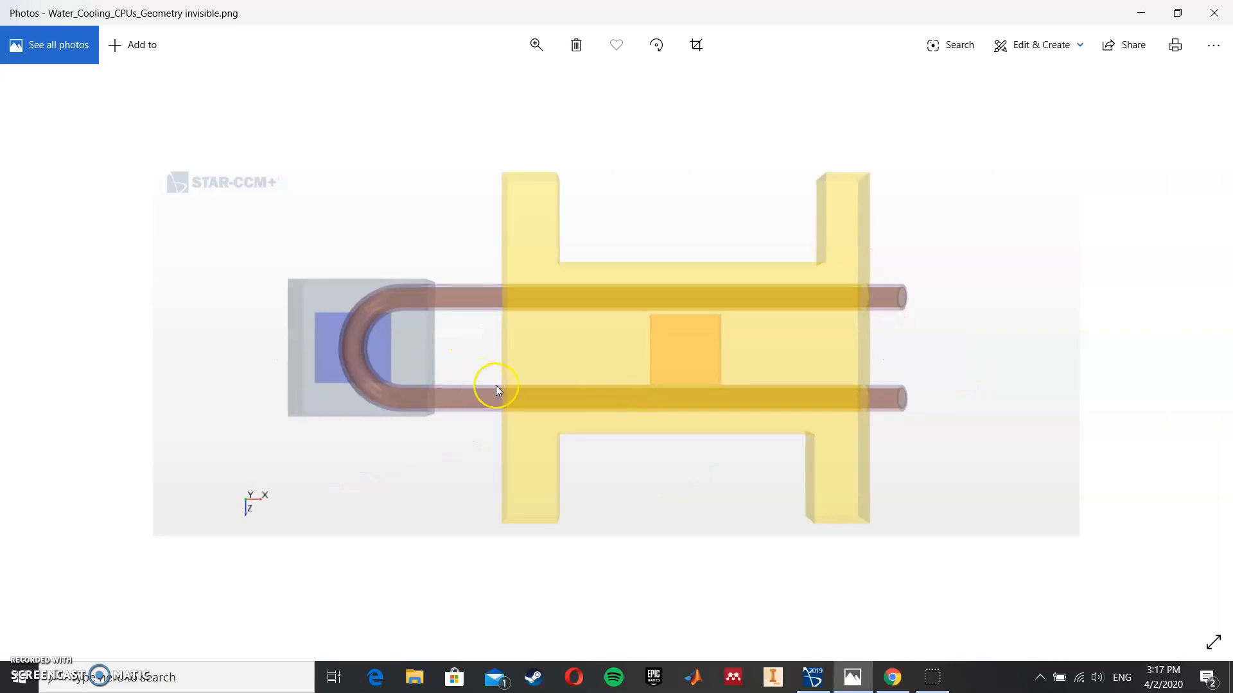
key(Left)
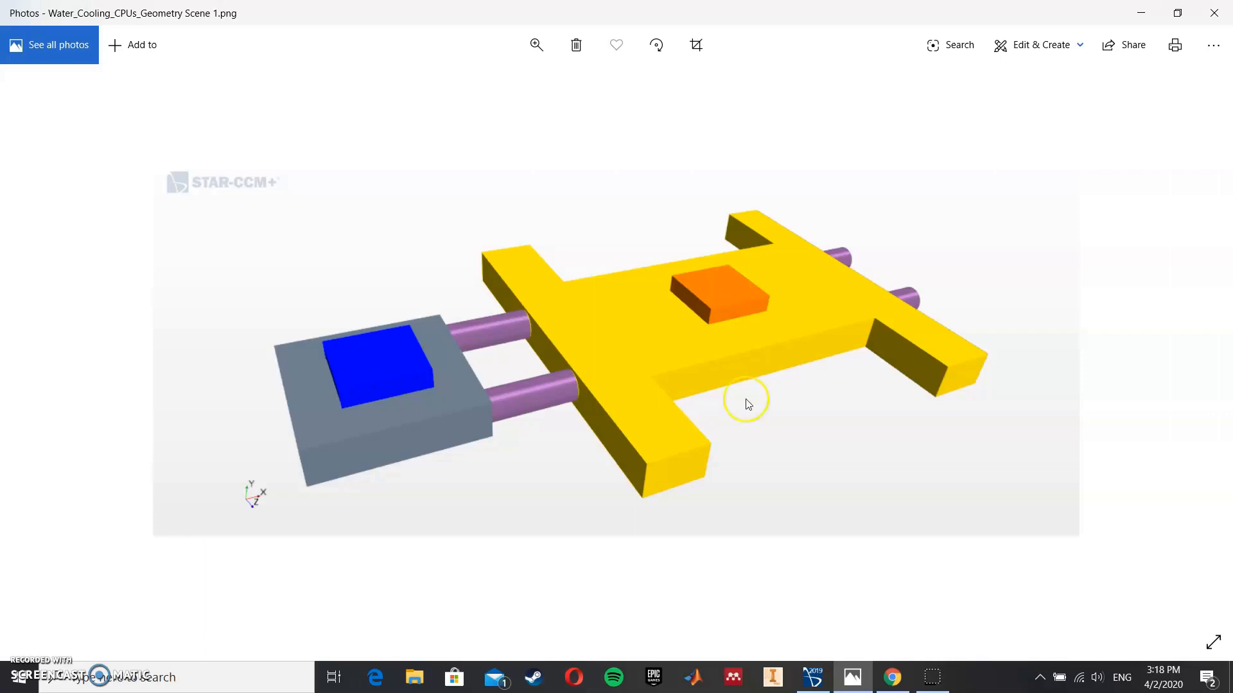
click(813, 677)
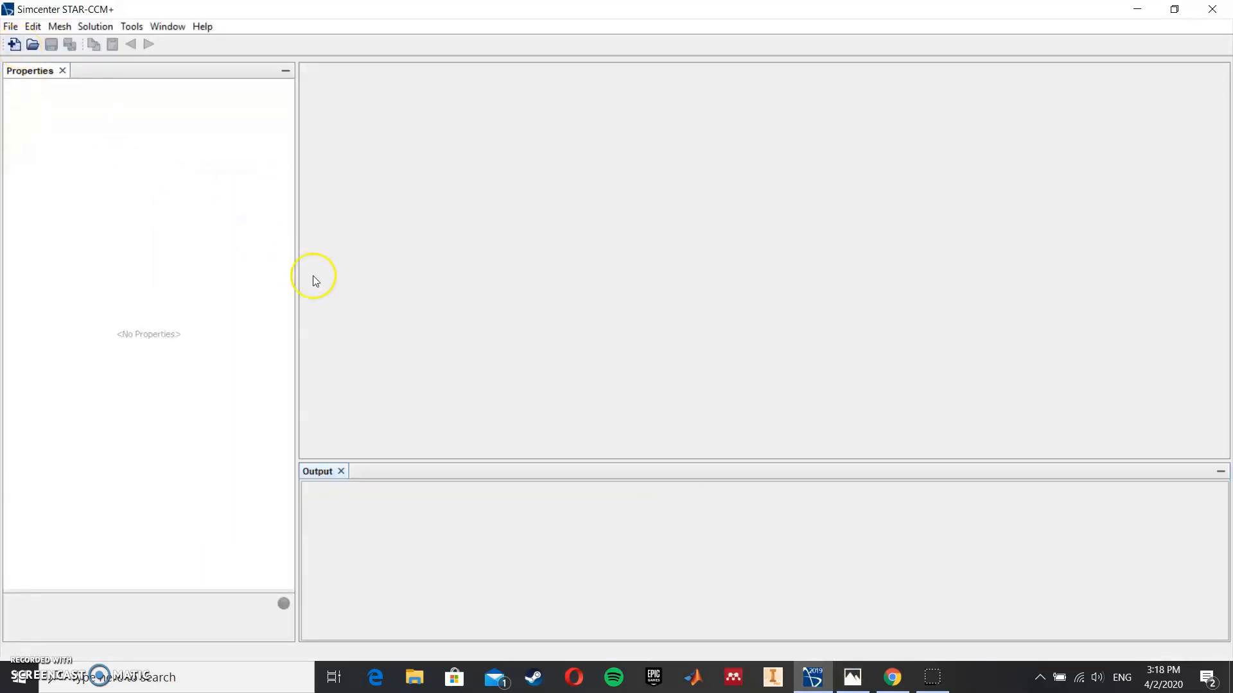
- Start a new simulation running Parallel on Local Host with 6 compute processes
click(15, 45)
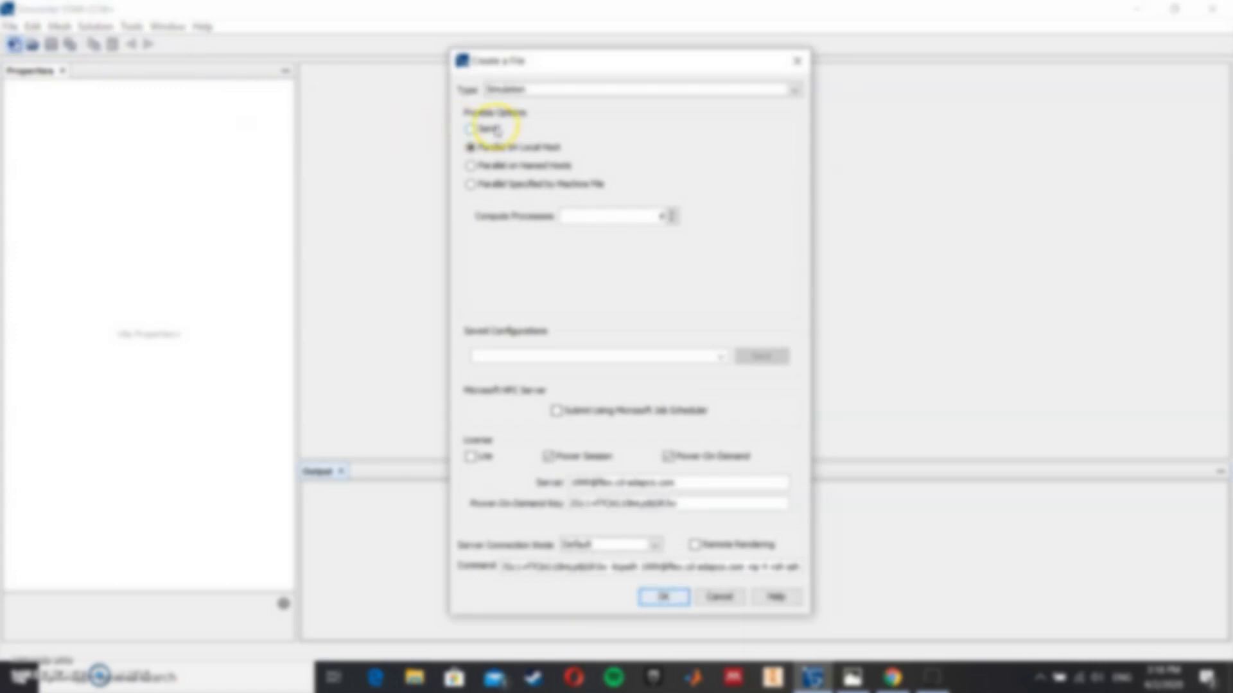
click(494, 129)
click(507, 147)
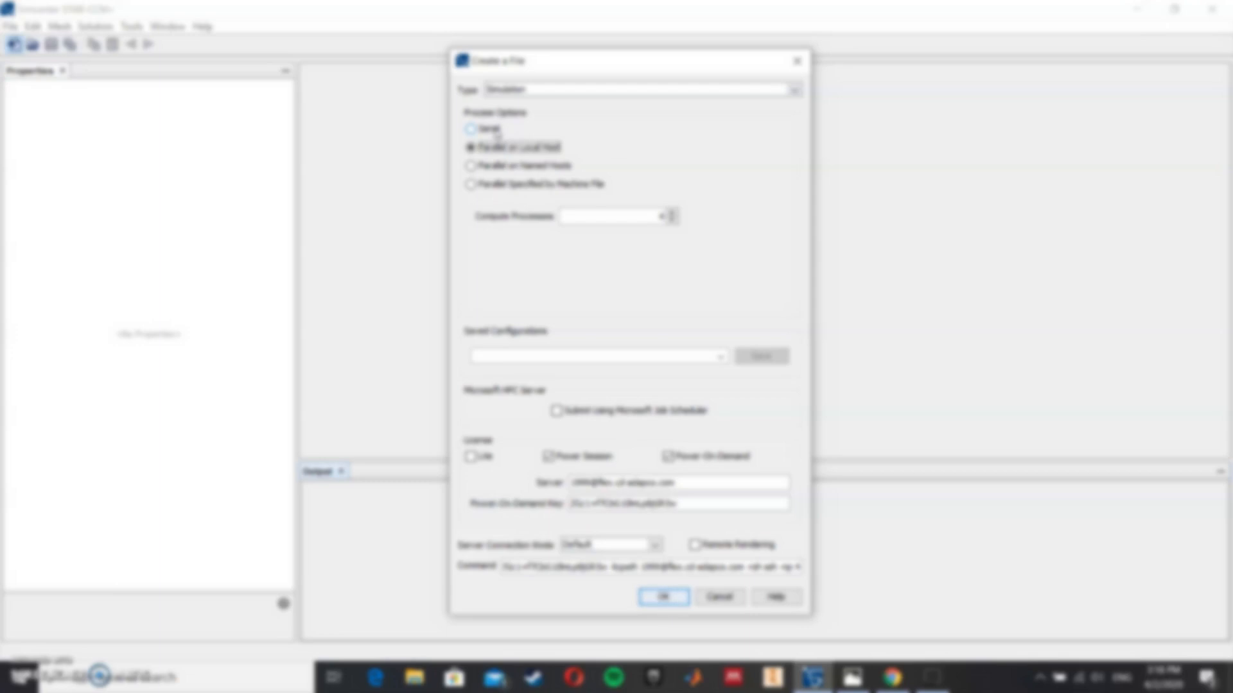
click(497, 133)
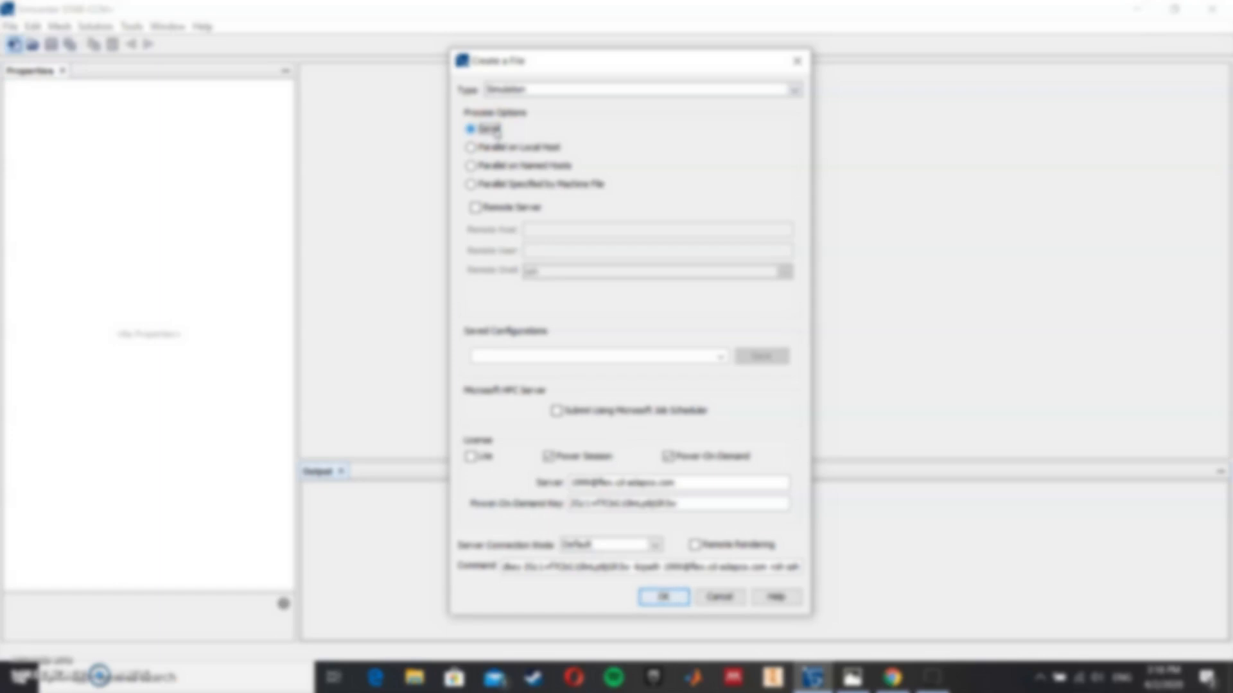
click(511, 149)
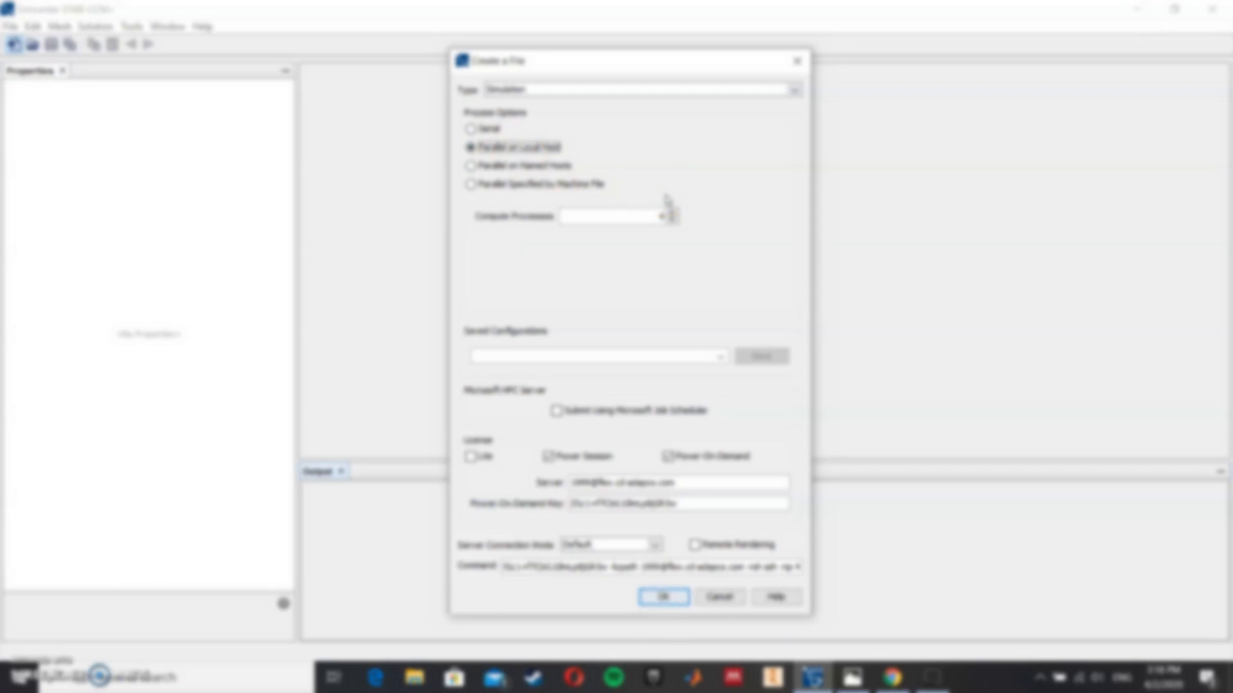
click(669, 214)
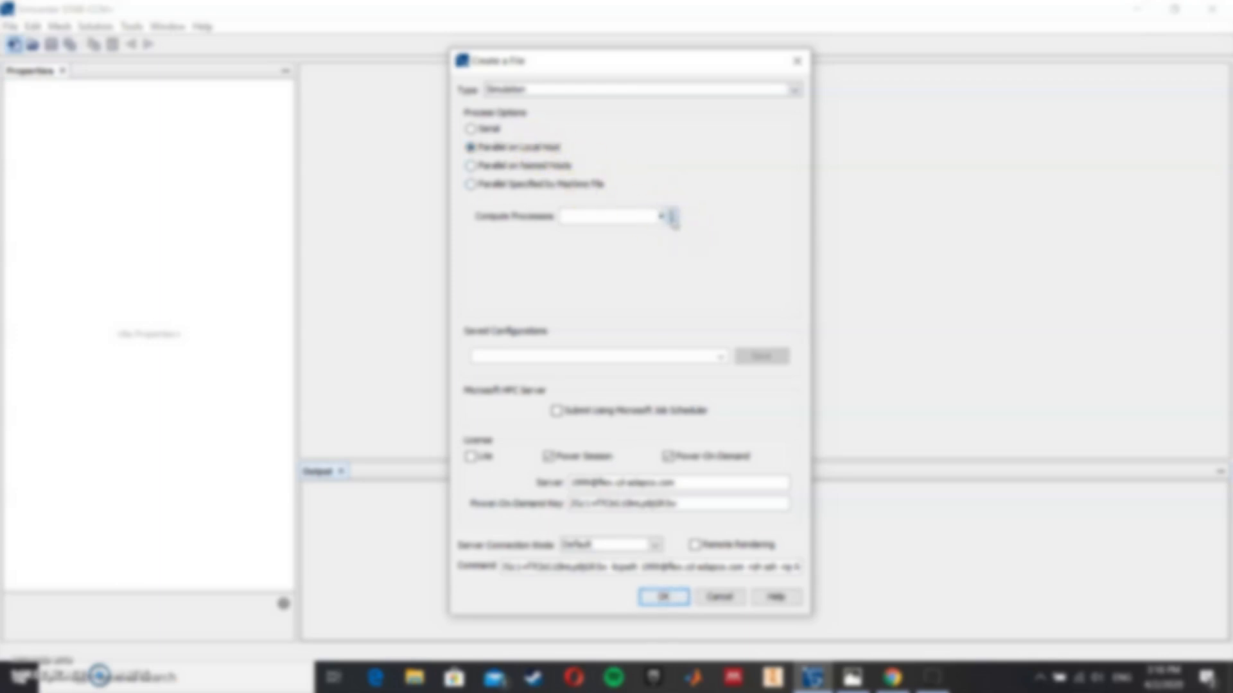
click(671, 217)
click(676, 215)
click(673, 215)
- Replace the Power-On-Demand licence key with the pasted one and create the simulation
drag(736, 504, 753, 421)
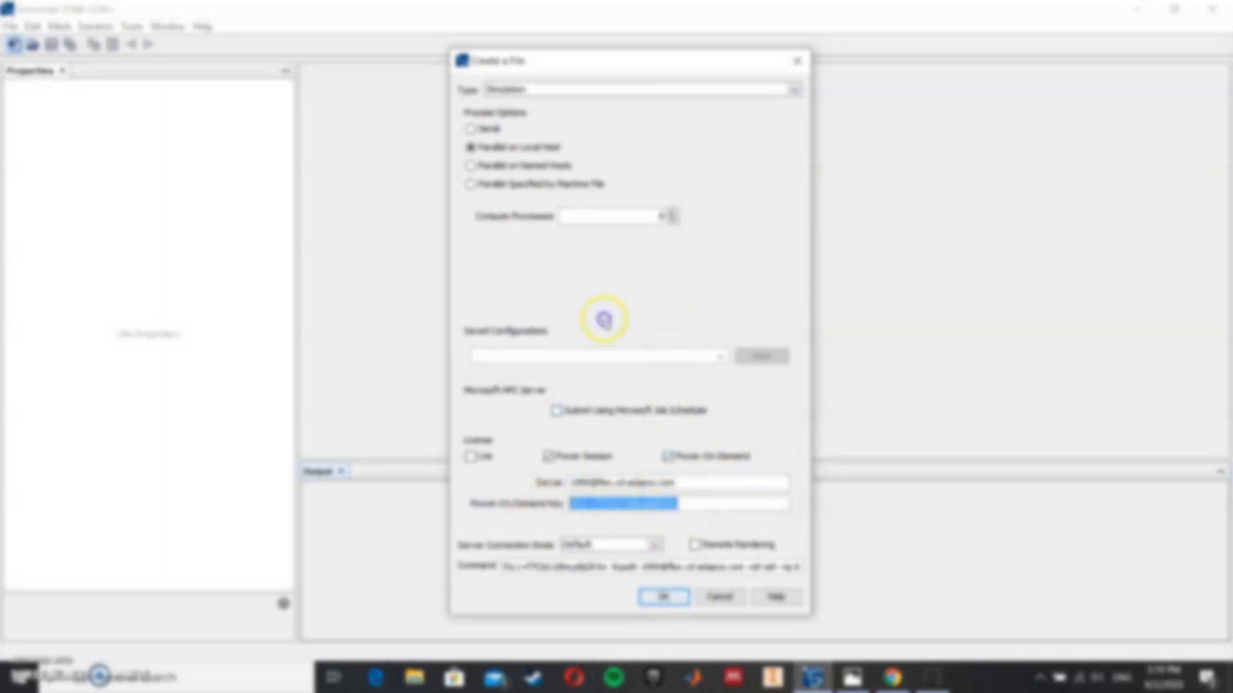
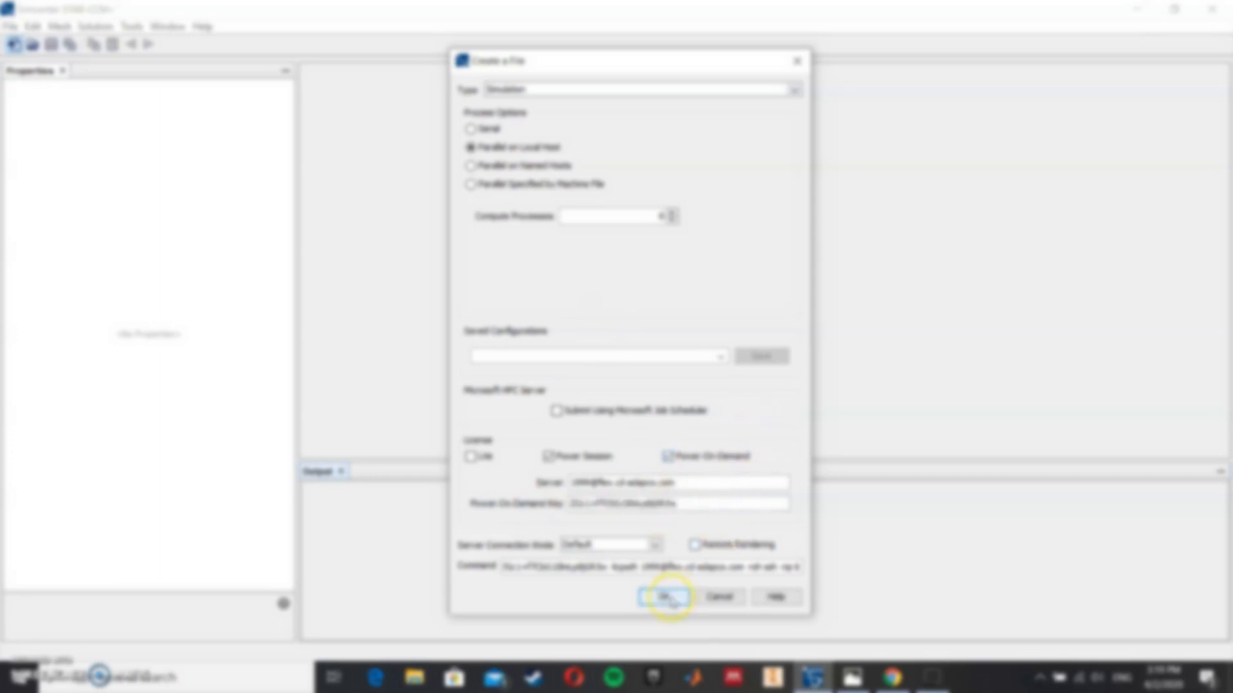
click(667, 599)
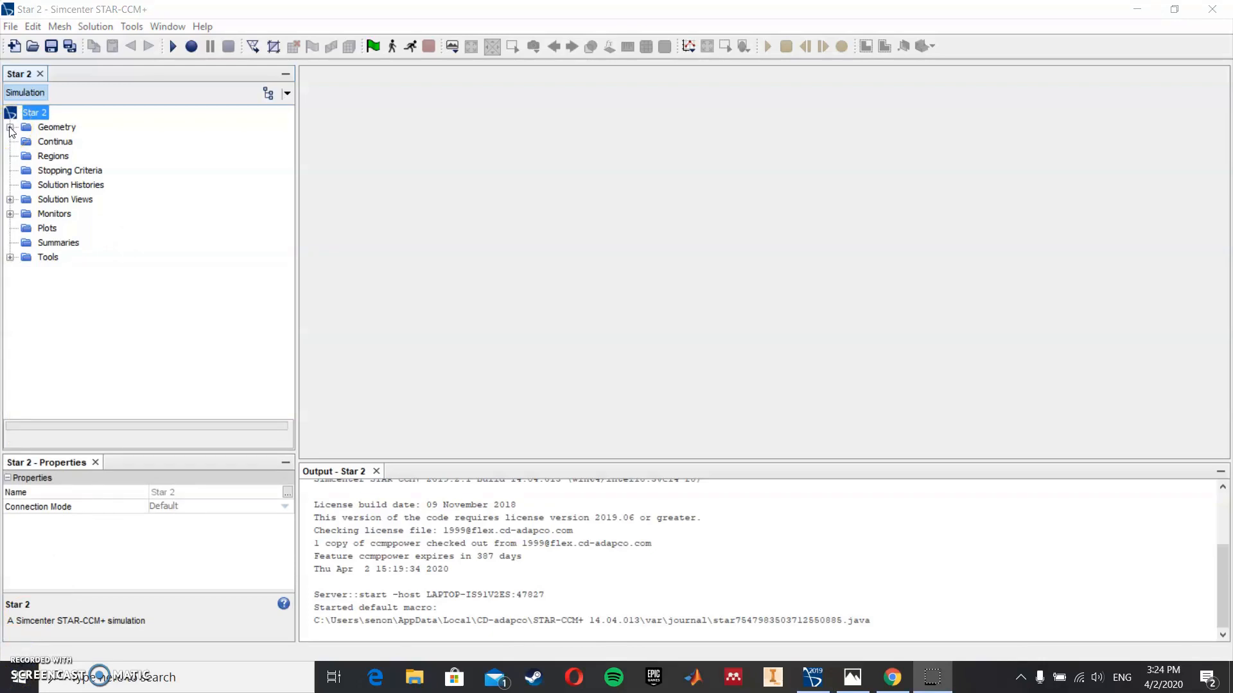
- Add a new 3D-CAD model under Geometry and orbit to view its XY, YZ and ZX planes
click(9, 128)
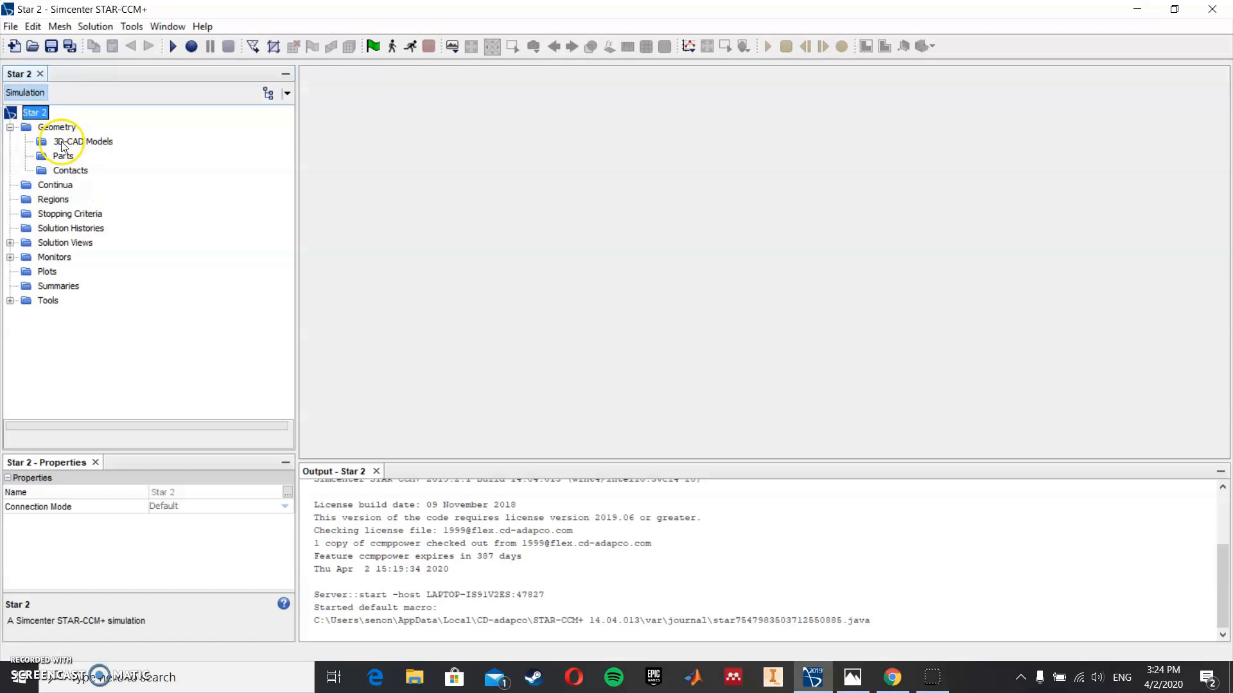
right_click(62, 142)
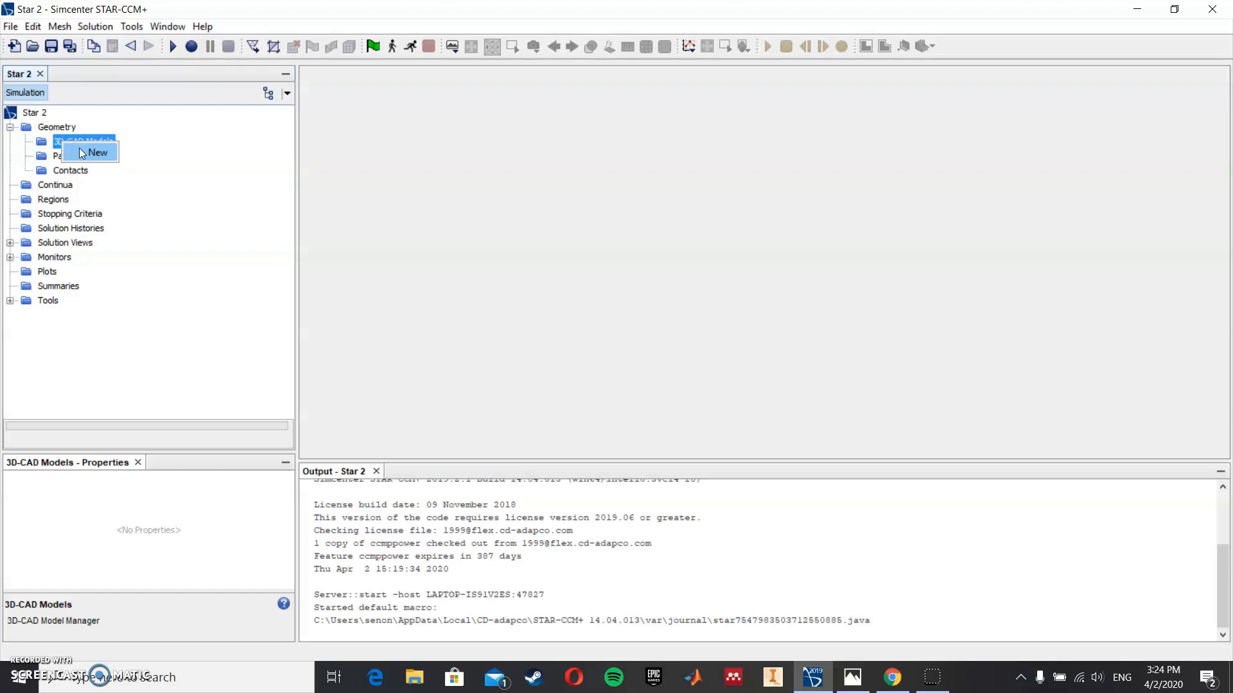
click(81, 152)
drag(550, 242, 697, 311)
right_click(698, 339)
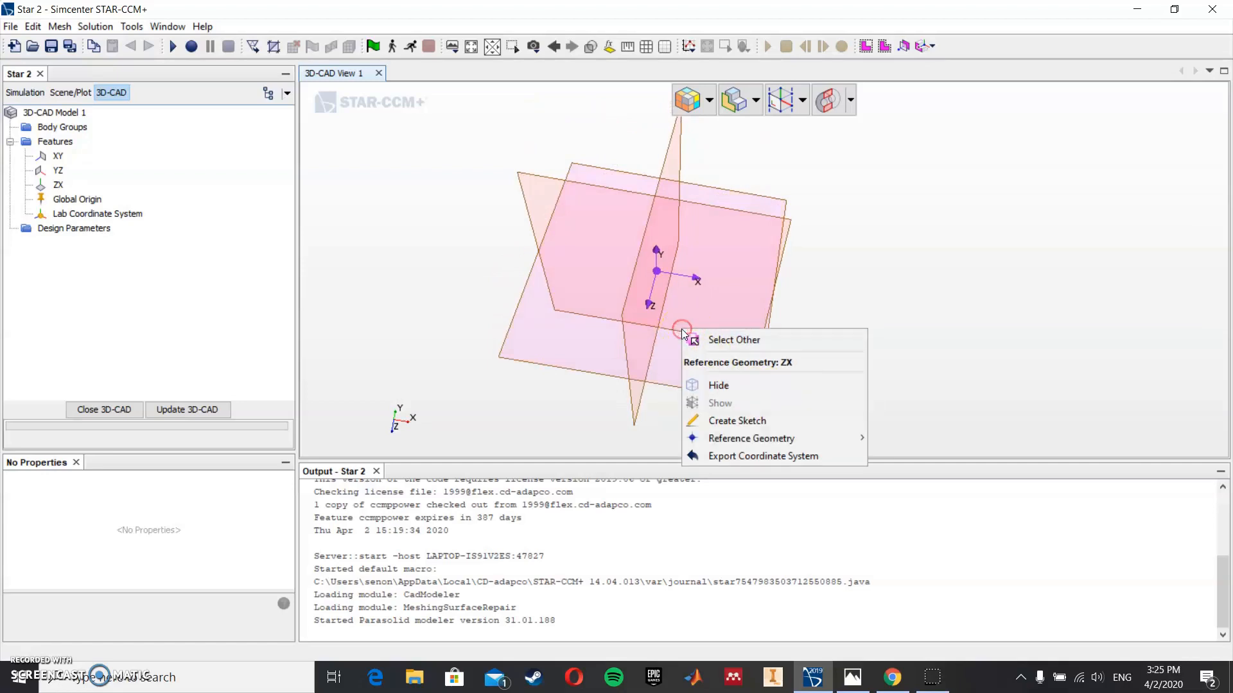
- Create a sketch on the ZX plane and view it face-on
click(749, 422)
click(164, 374)
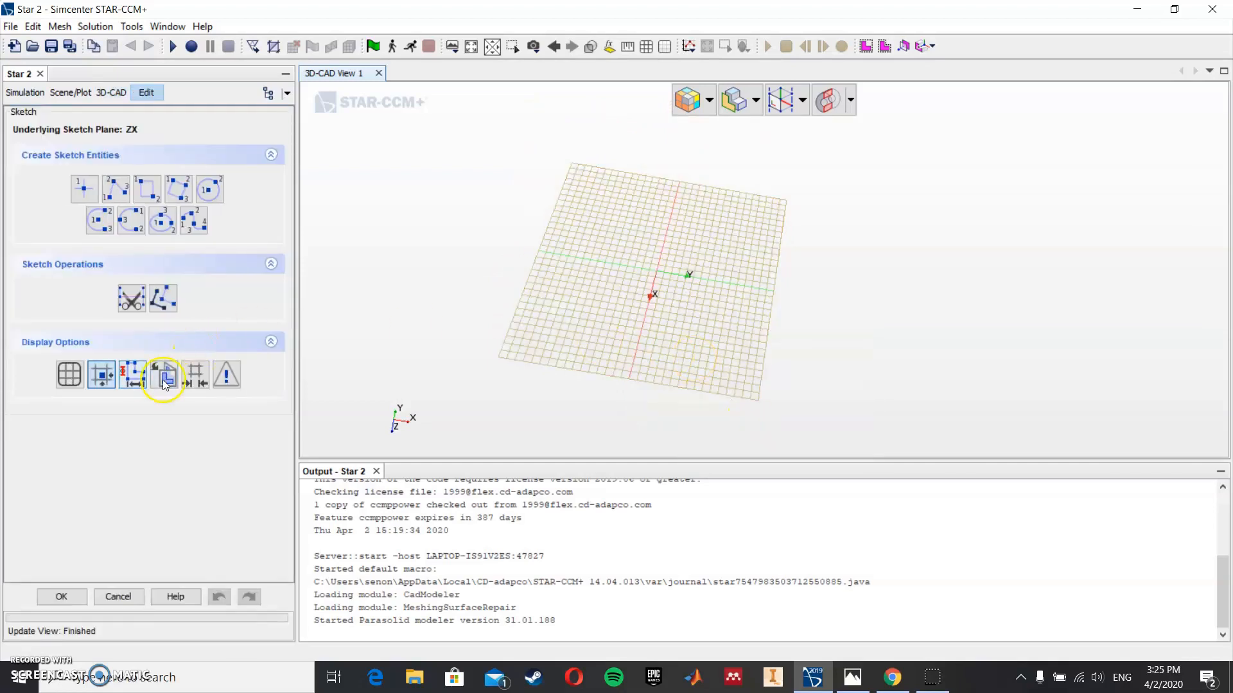
right_drag(783, 264, 731, 262)
scroll(660, 260, up, 3)
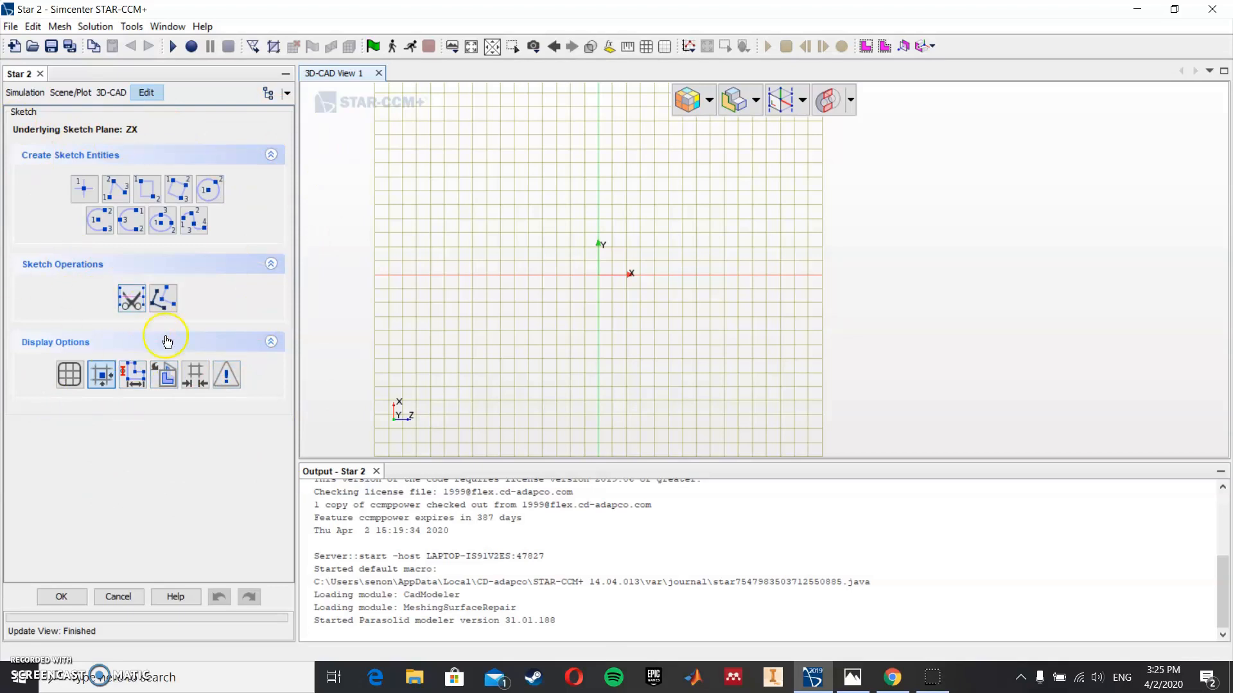
- Set the sketch grid spacing to 1 mm with 10 fine grid divisions
click(197, 381)
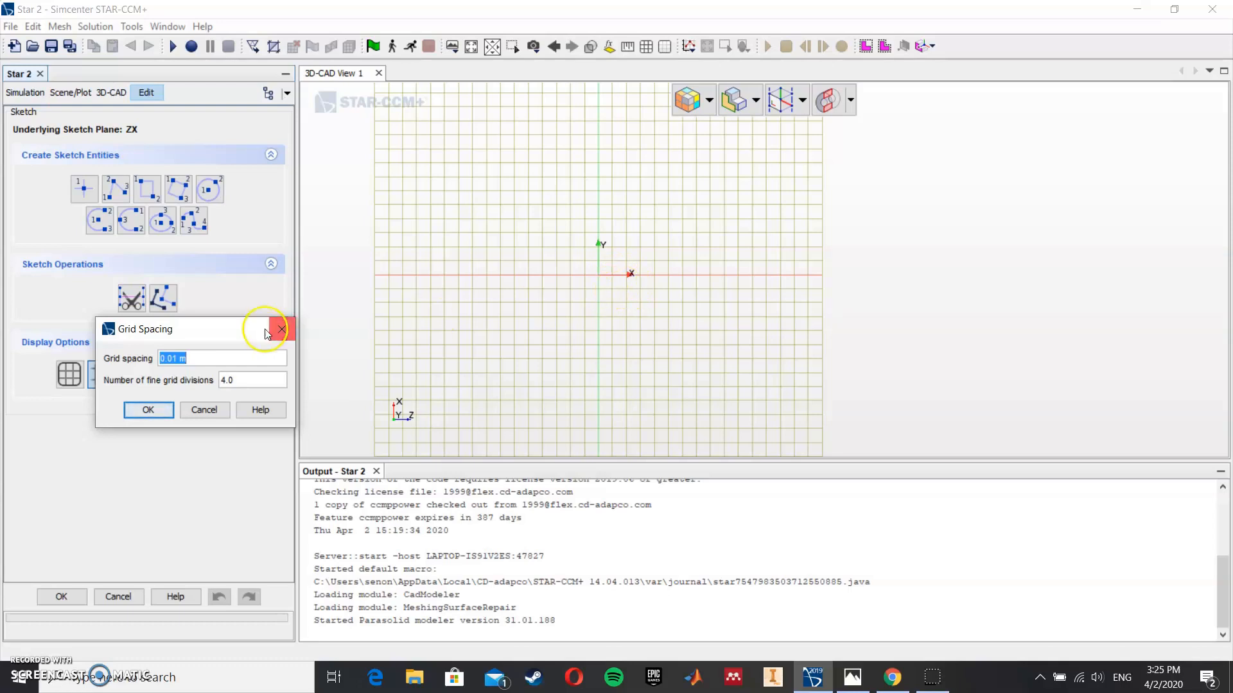
click(223, 359)
double_click(224, 359)
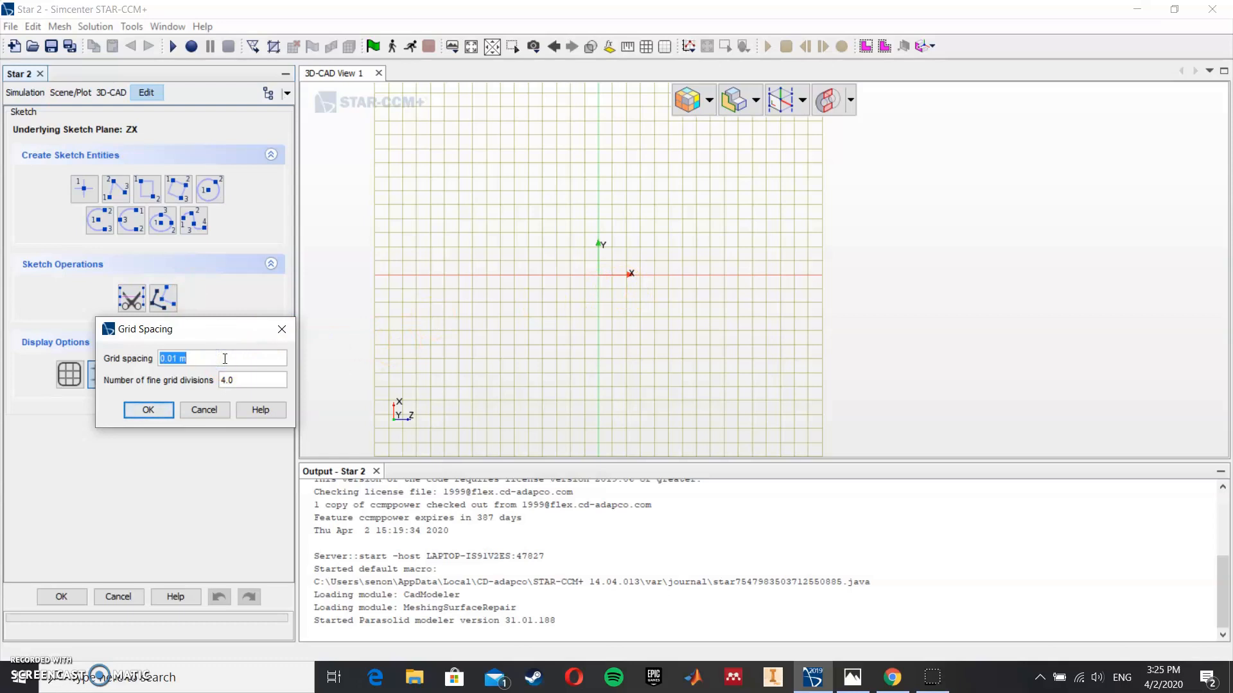
text(1)
key(Tab)
text(1)
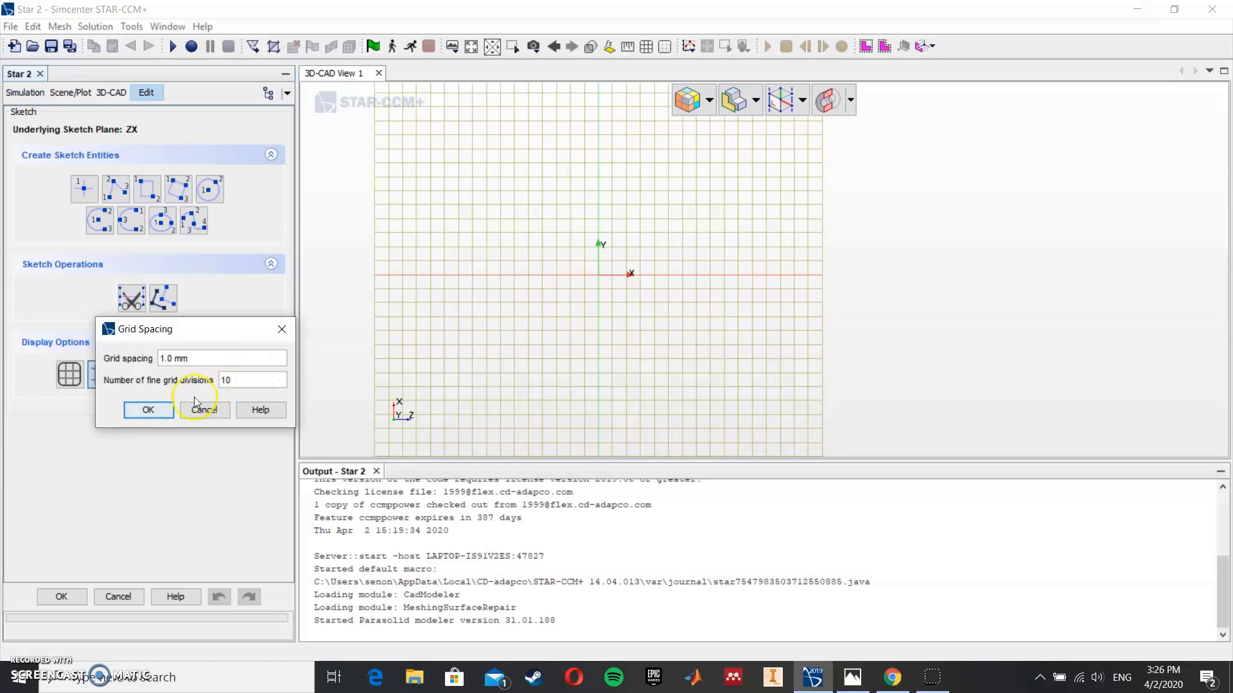
click(148, 410)
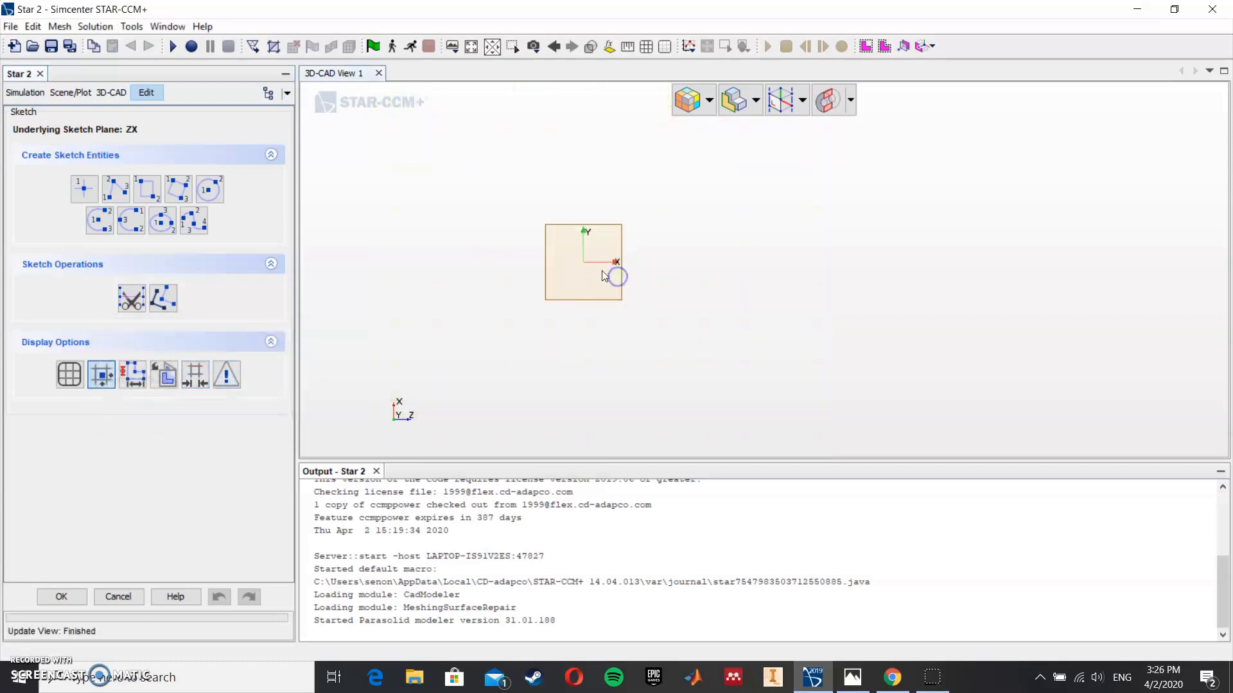
- Reduce the number of fine grid divisions while keeping 0.001 m spacing
scroll(604, 276, up, 10)
scroll(572, 276, up, 4)
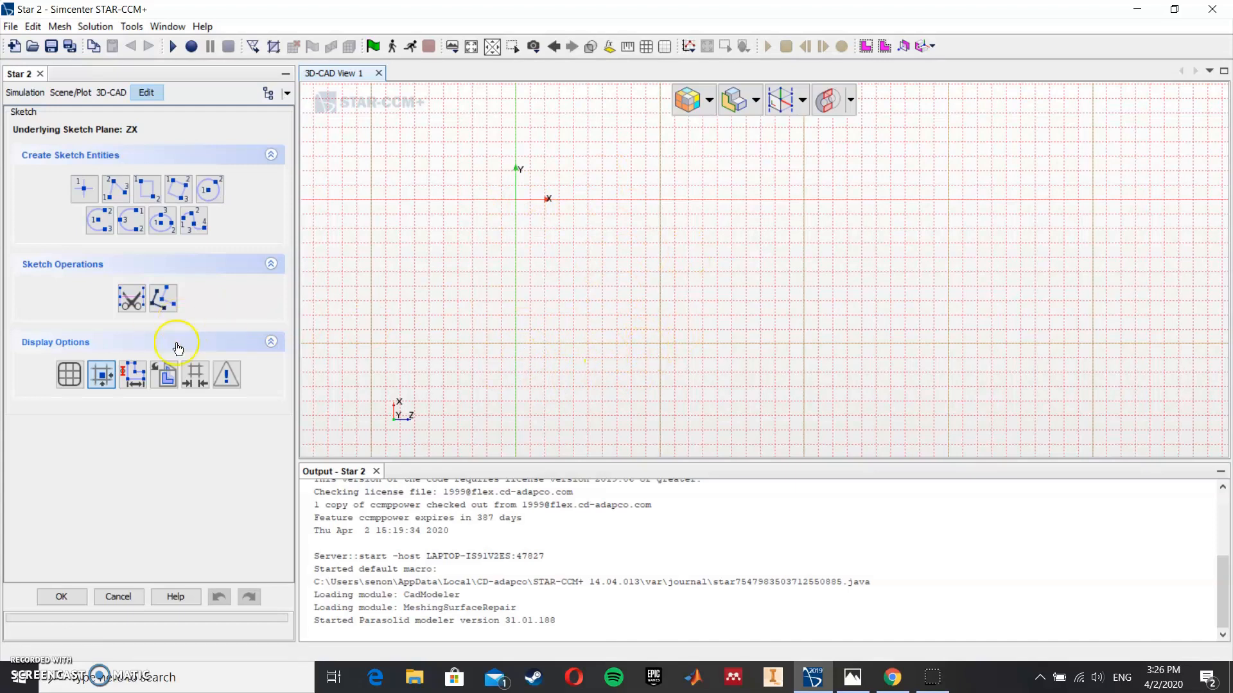
click(195, 374)
click(263, 384)
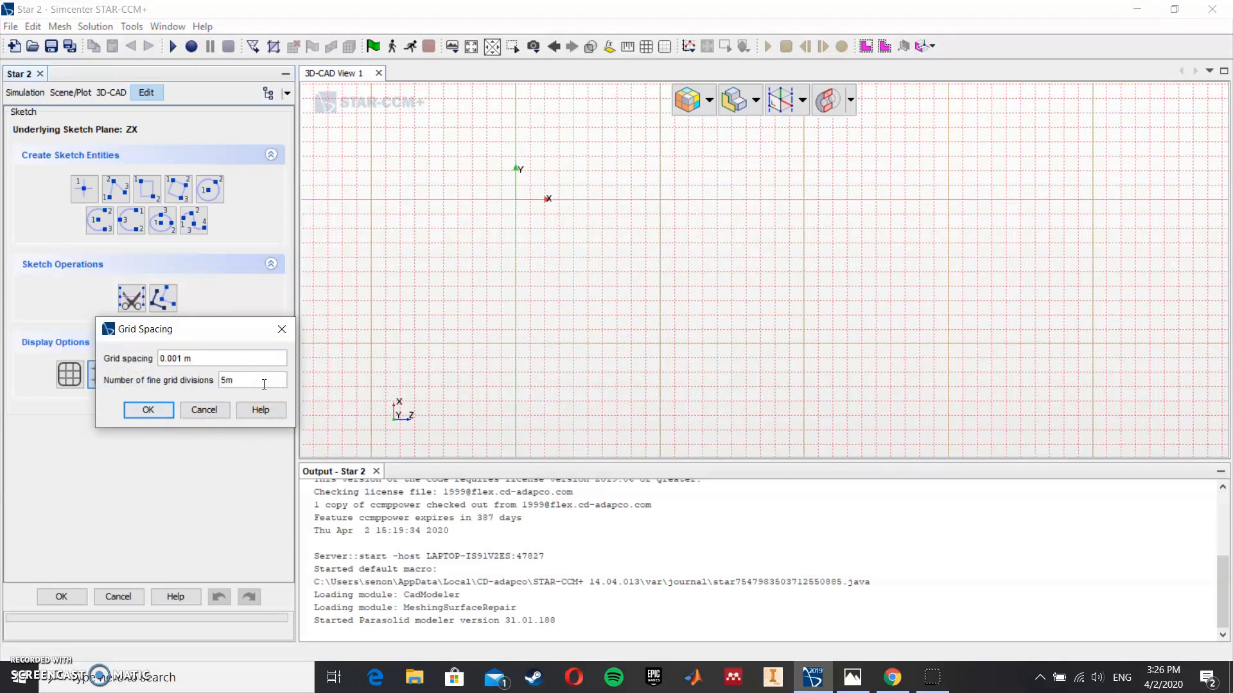
click(149, 411)
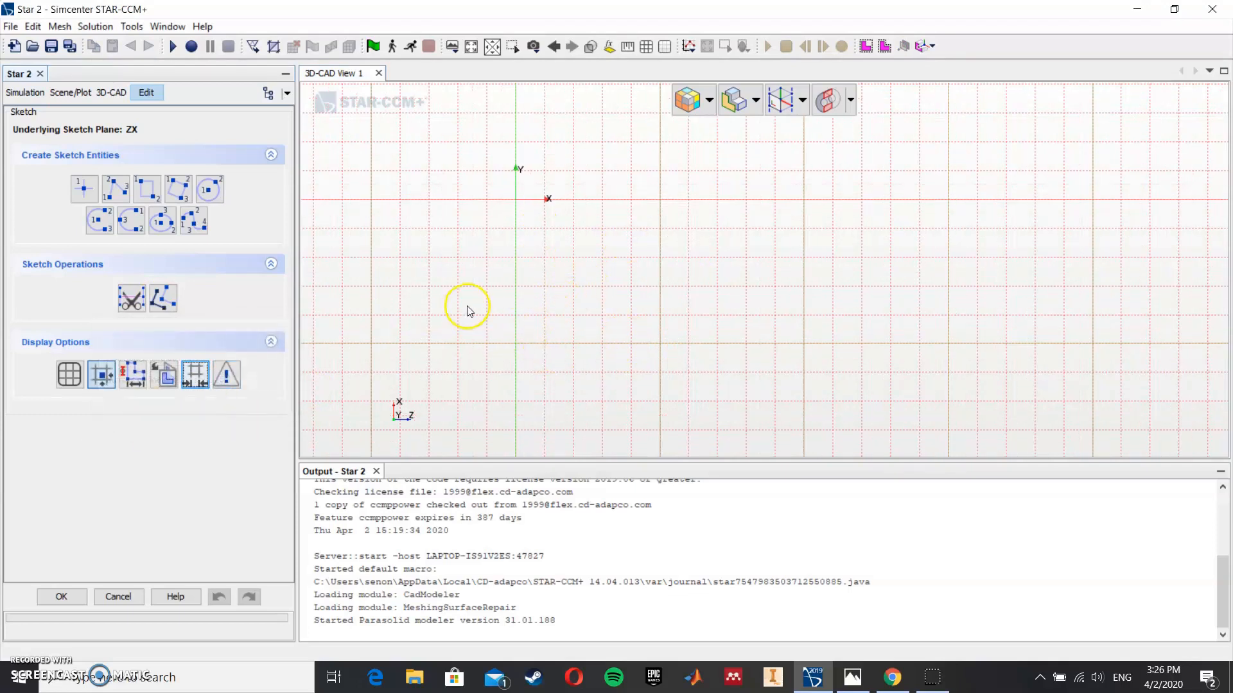
- Orbit the grid in 3D, then view the sketch face-on, centred on the origin
scroll(510, 312, down, 2)
scroll(516, 277, down, 5)
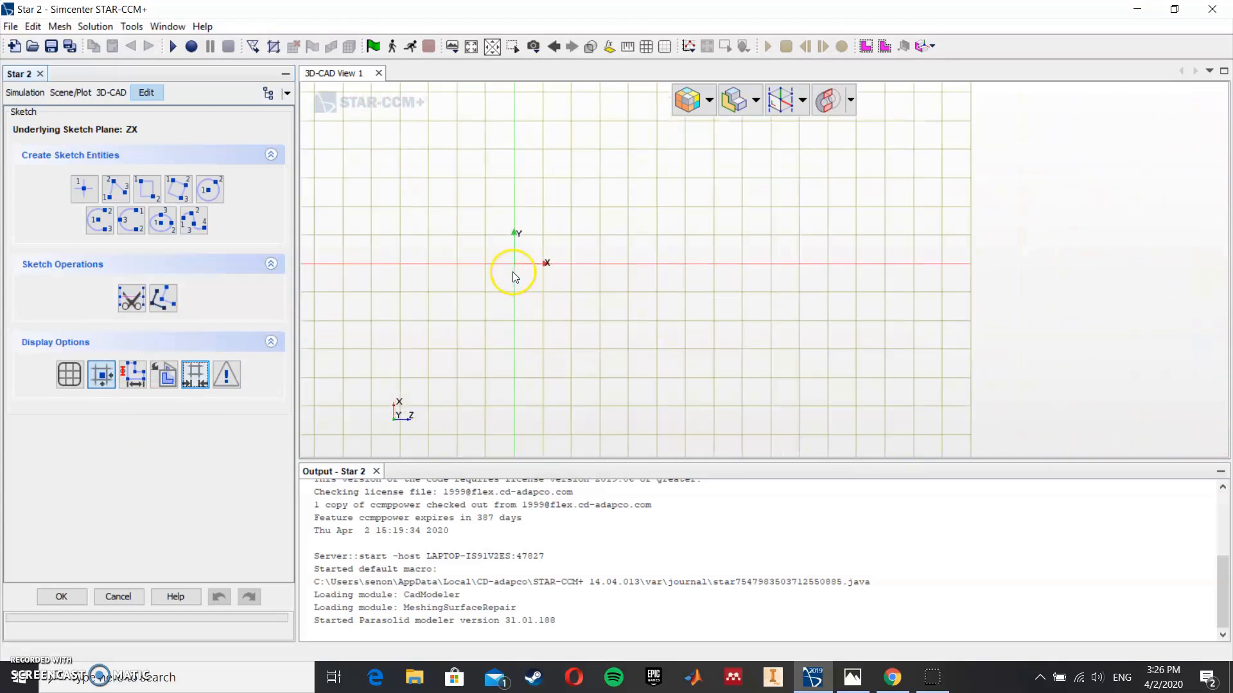
right_drag(402, 208, 487, 217)
right_drag(613, 269, 627, 270)
scroll(590, 265, down, 2)
mouse_move(567, 260)
mouse_down()
mouse_move(818, 262)
mouse_move(779, 289)
mouse_move(788, 248)
mouse_up()
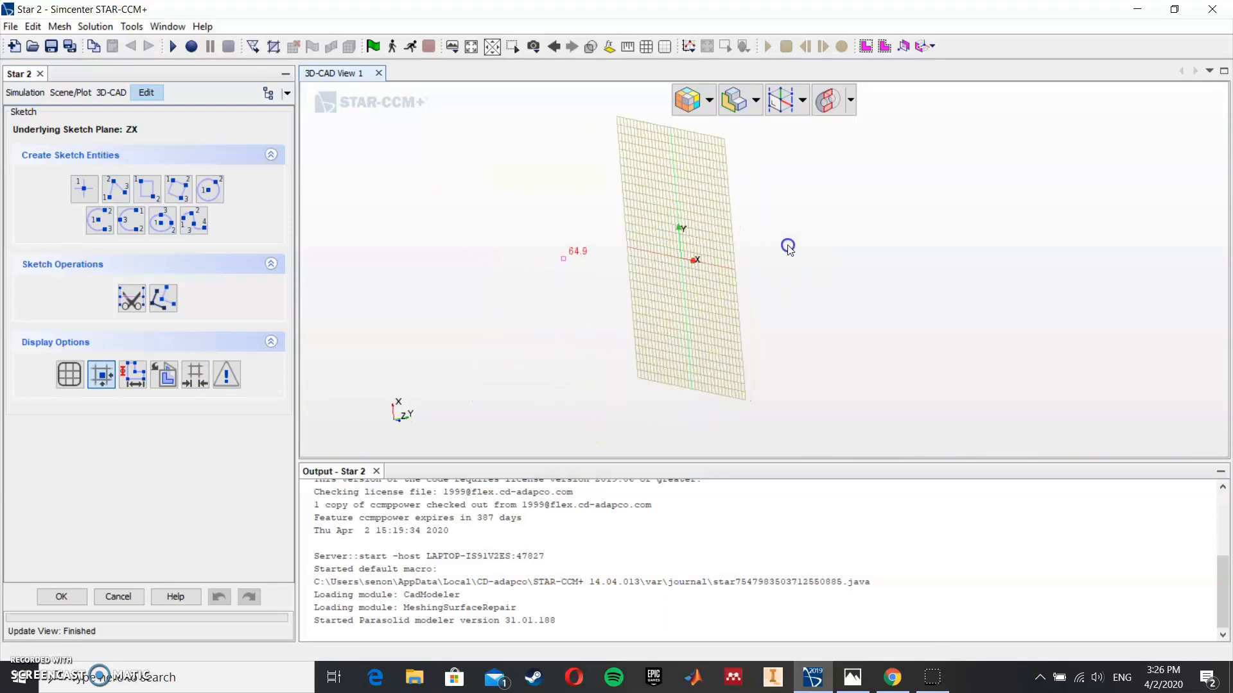
mouse_move(696, 191)
mouse_down()
mouse_move(509, 196)
mouse_move(492, 209)
mouse_up()
mouse_move(665, 245)
mouse_down()
mouse_move(662, 260)
mouse_move(678, 270)
mouse_move(714, 223)
mouse_up()
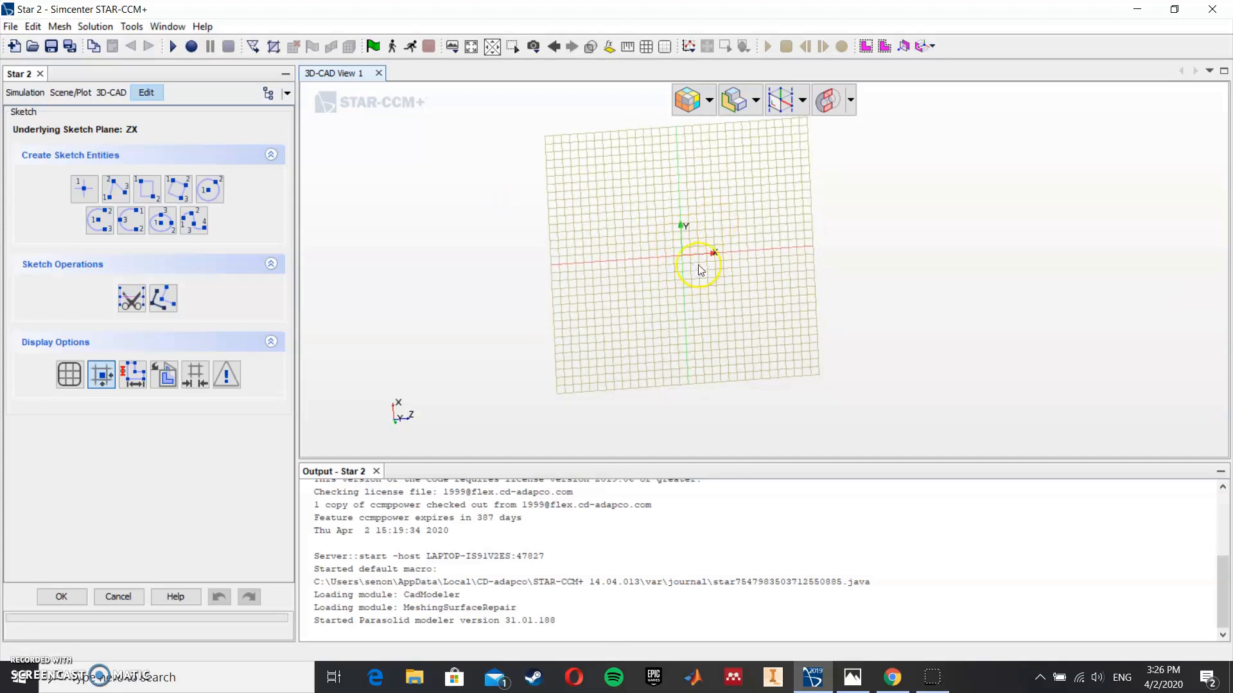
click(168, 384)
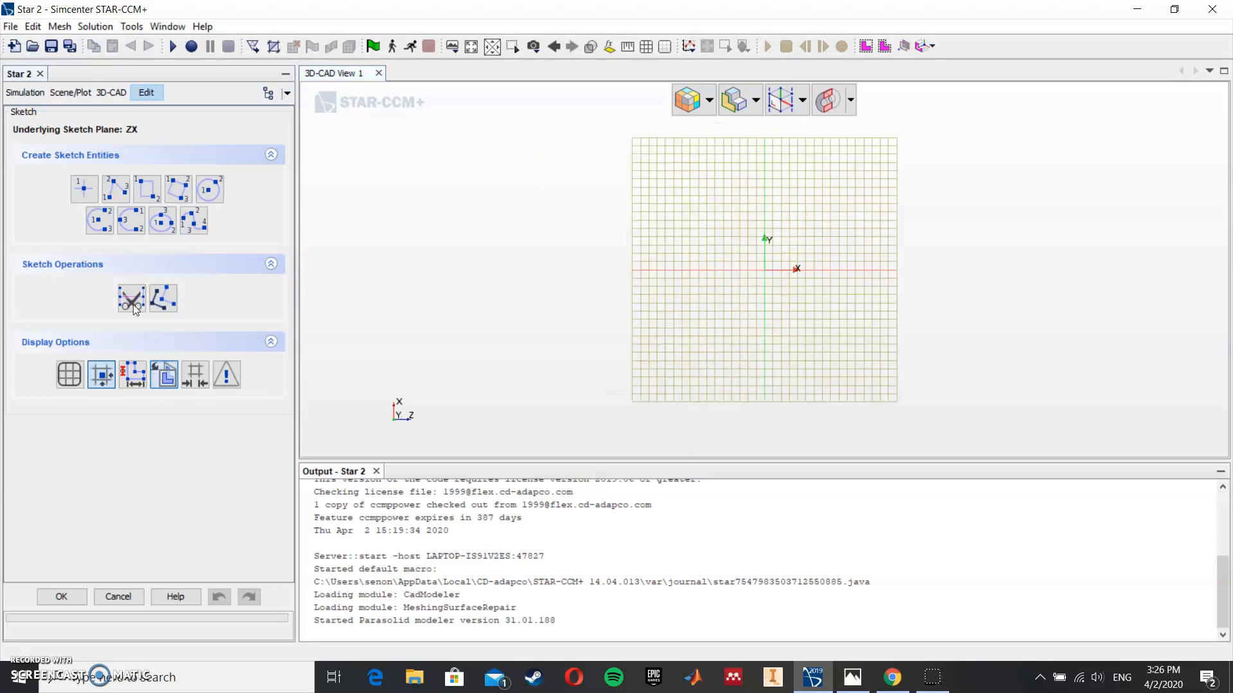
middle_drag(881, 253, 710, 257)
scroll(641, 264, up, 3)
mouse_move(641, 263)
right_down()
mouse_move(751, 253)
mouse_move(741, 250)
right_up()
scroll(750, 253, down, 1)
scroll(703, 266, up, 1)
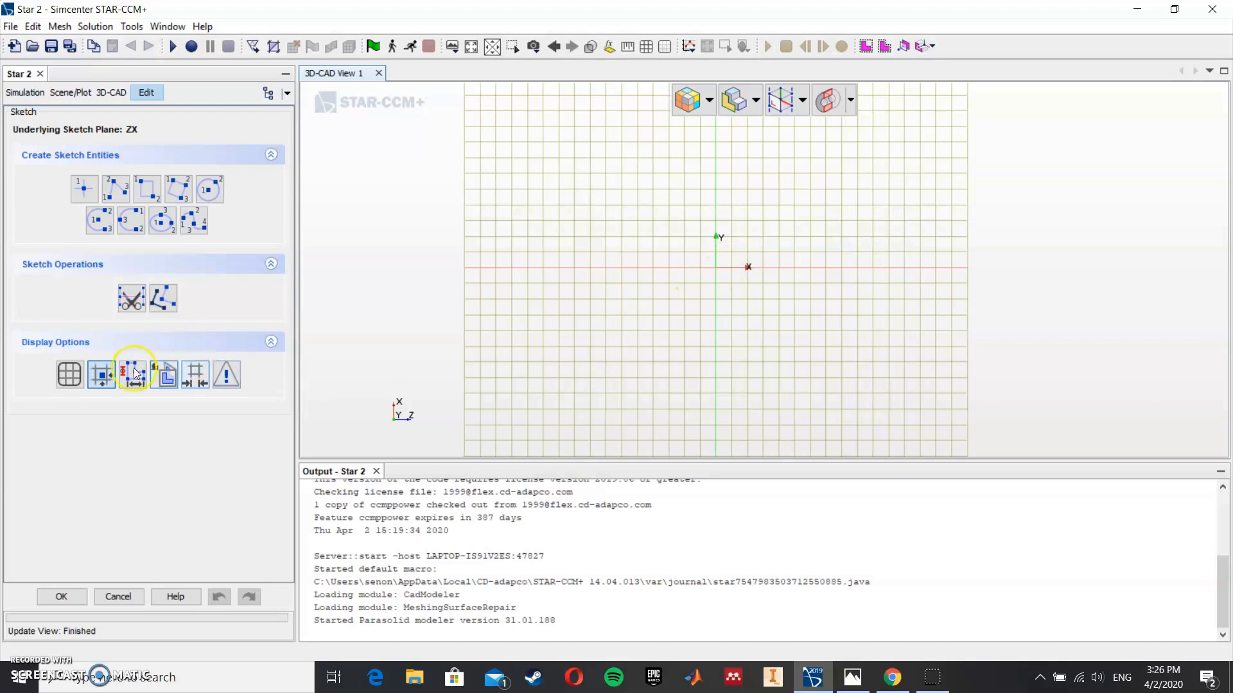
- Inspect the grid display and sketch relations options, closing both without changes
click(68, 377)
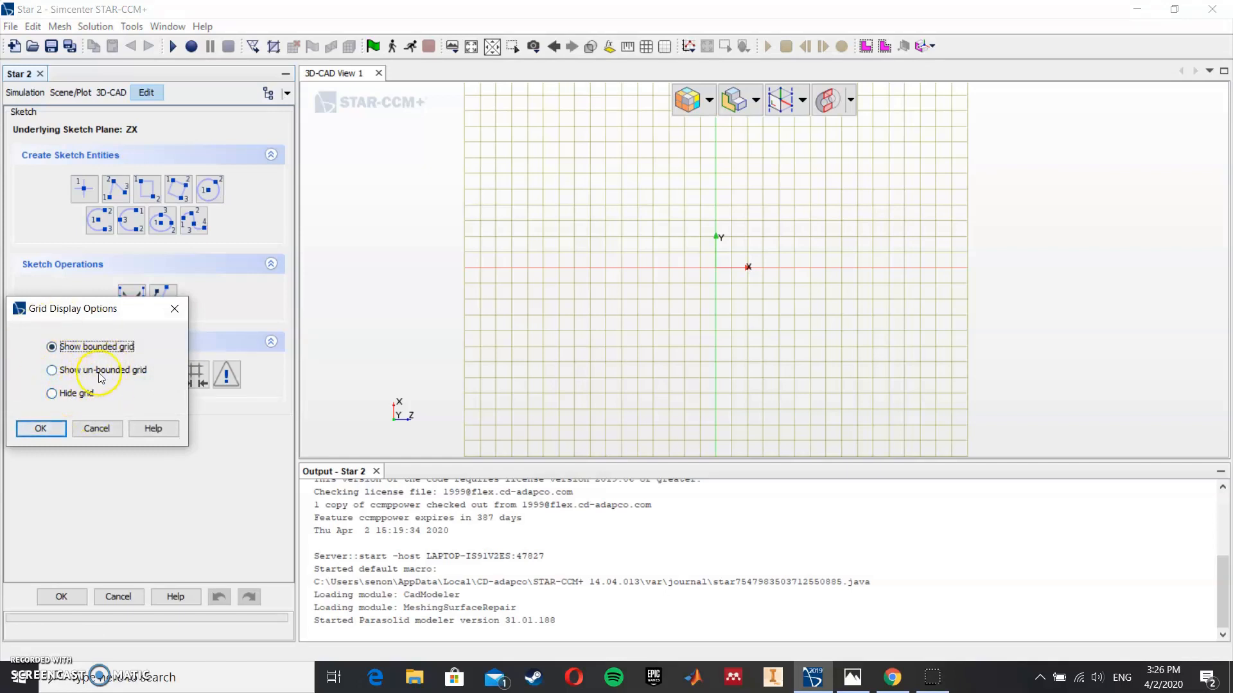
click(97, 426)
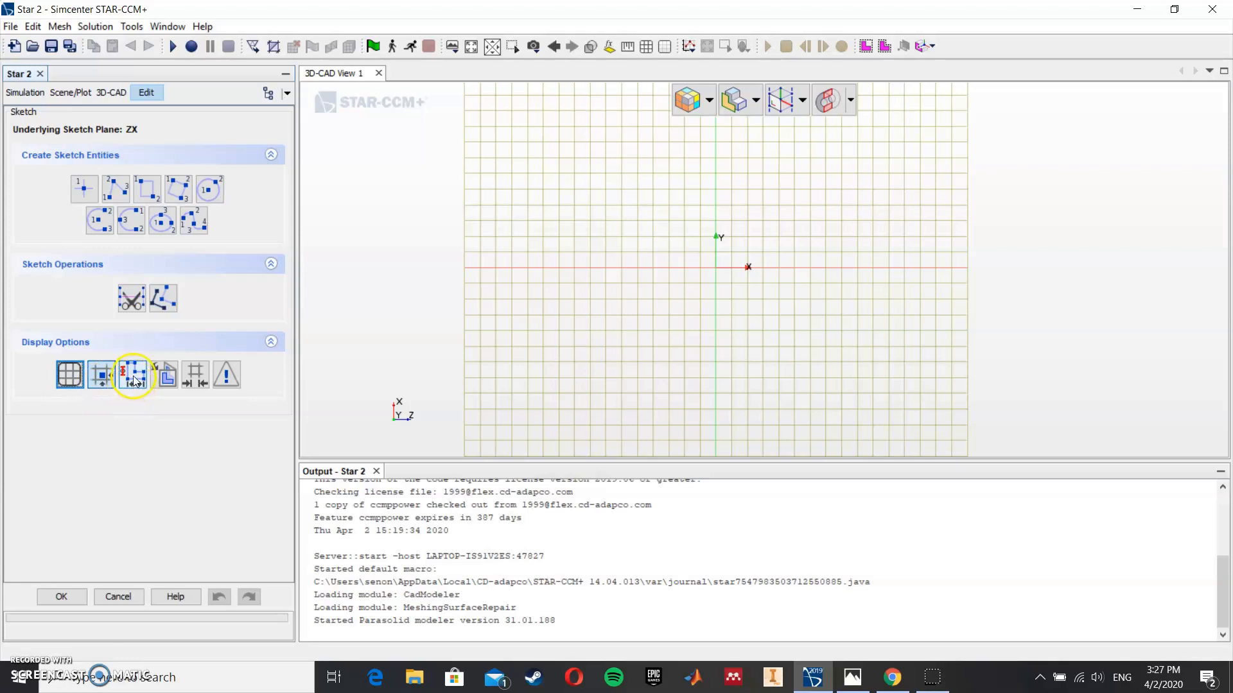
click(134, 379)
click(131, 433)
- Centre the sketch grid around the origin and select the polyline tool
click(127, 188)
mouse_move(744, 234)
right_down()
mouse_move(616, 201)
mouse_move(662, 257)
right_up()
scroll(671, 294, up, 4)
right_drag(623, 210, 582, 207)
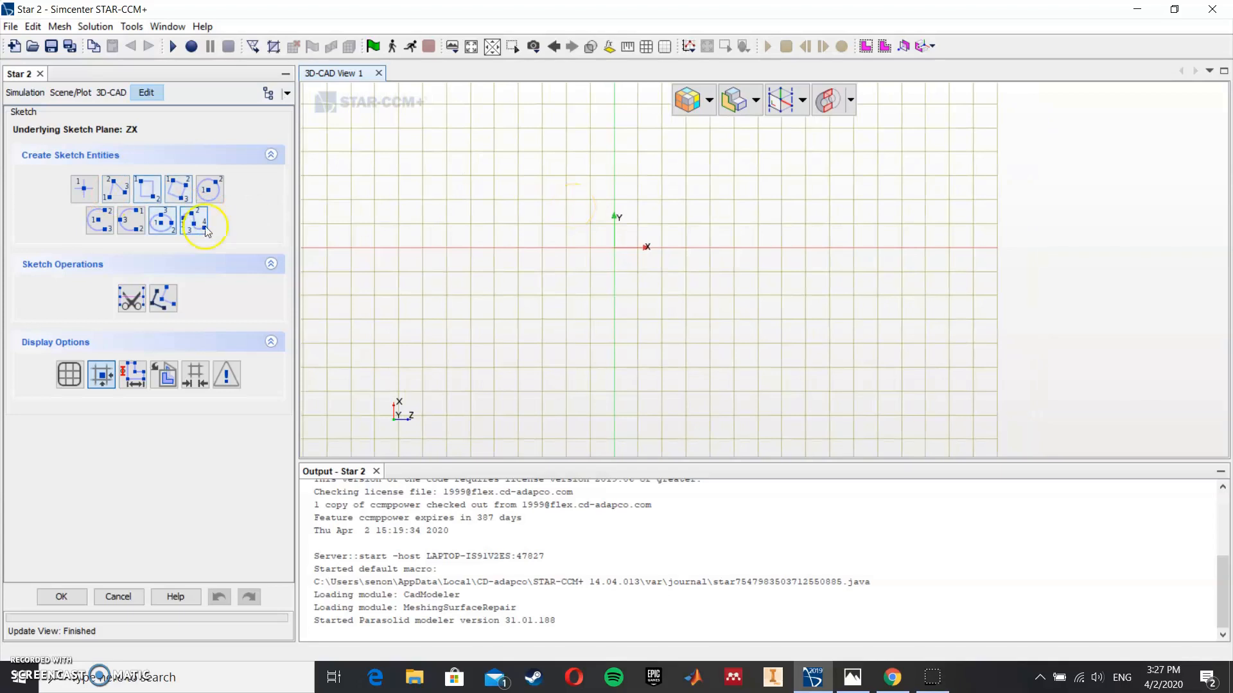
scroll(572, 224, down, 6)
right_drag(519, 198, 536, 285)
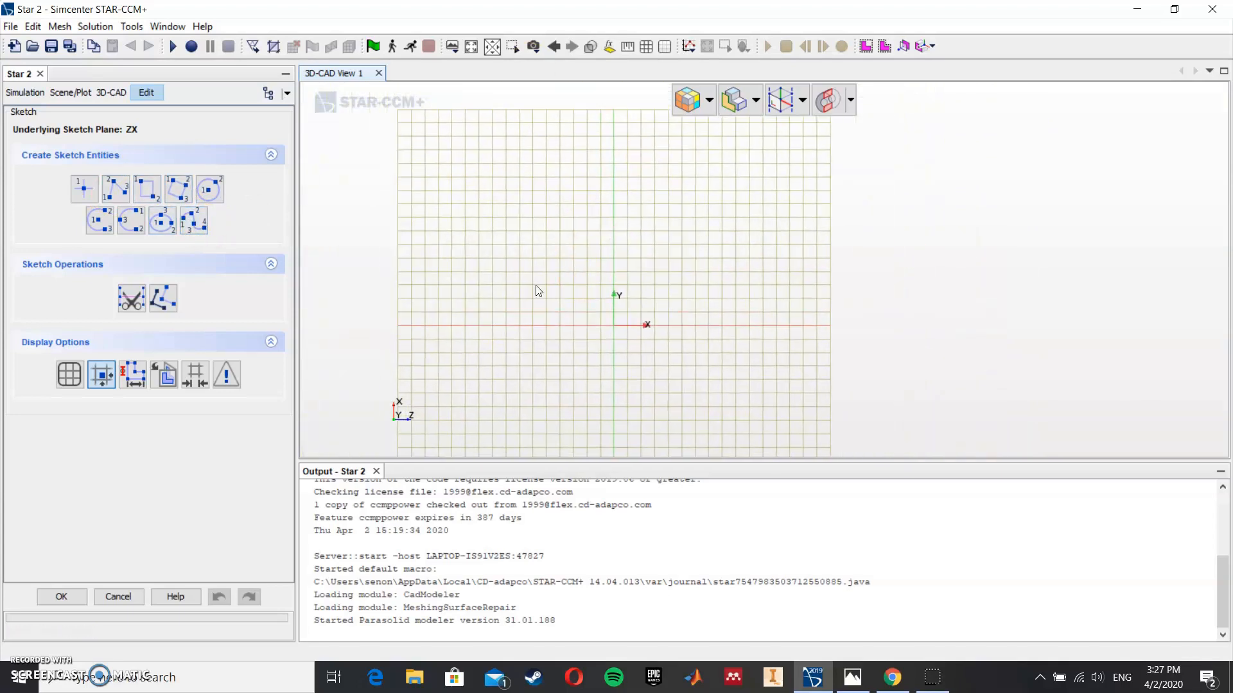
right_drag(633, 341, 589, 318)
scroll(590, 318, up, 2)
click(121, 188)
- Draw a short horizontal line running left from the sketch origin
click(569, 301)
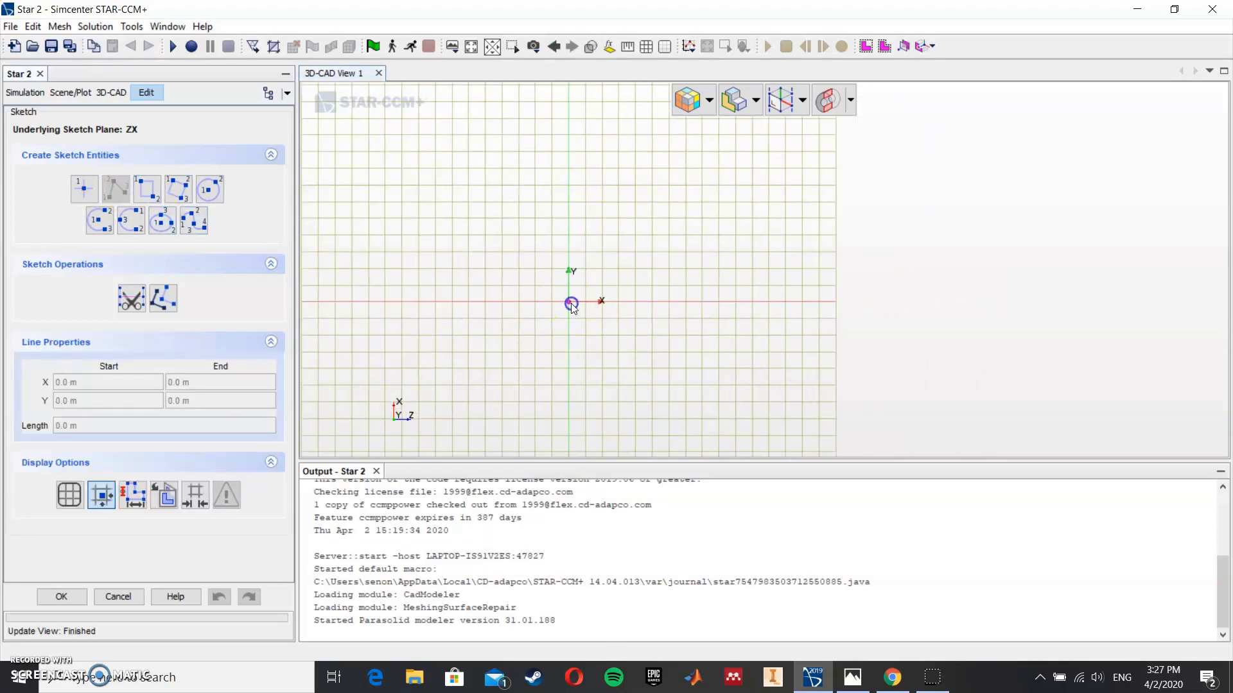
click(502, 302)
key(Escape)
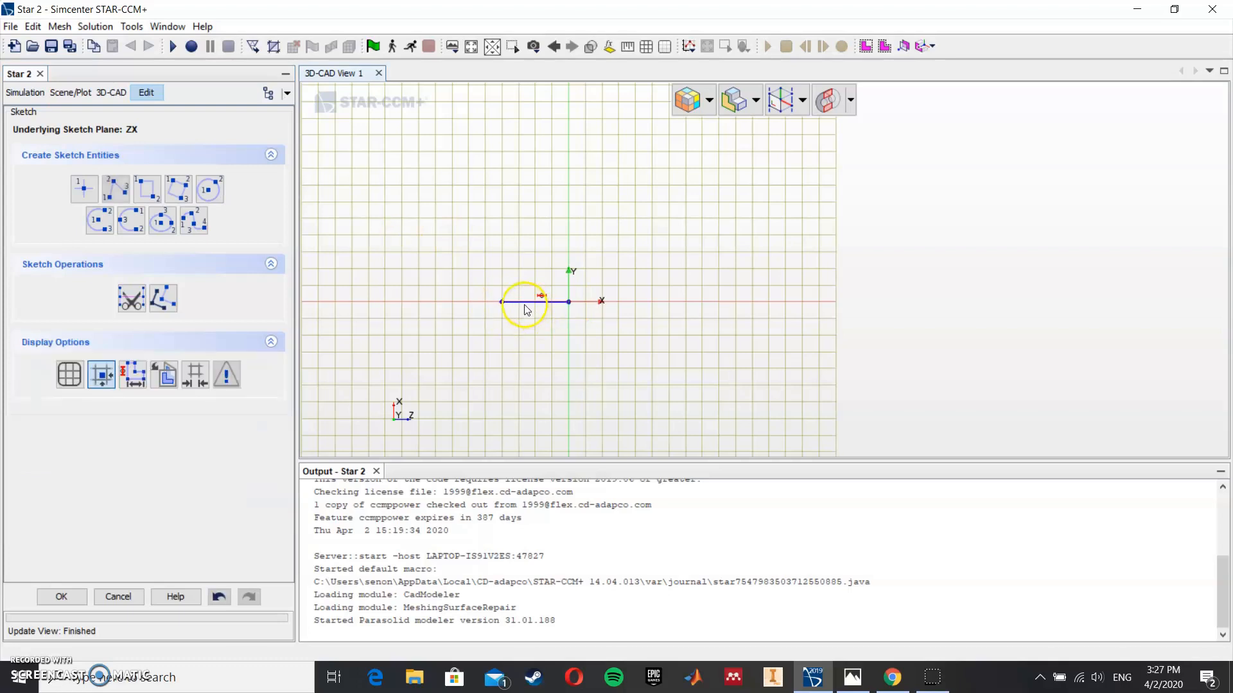
- Set the line's length to 5mm and finish Sketch 1
click(524, 303)
click(122, 426)
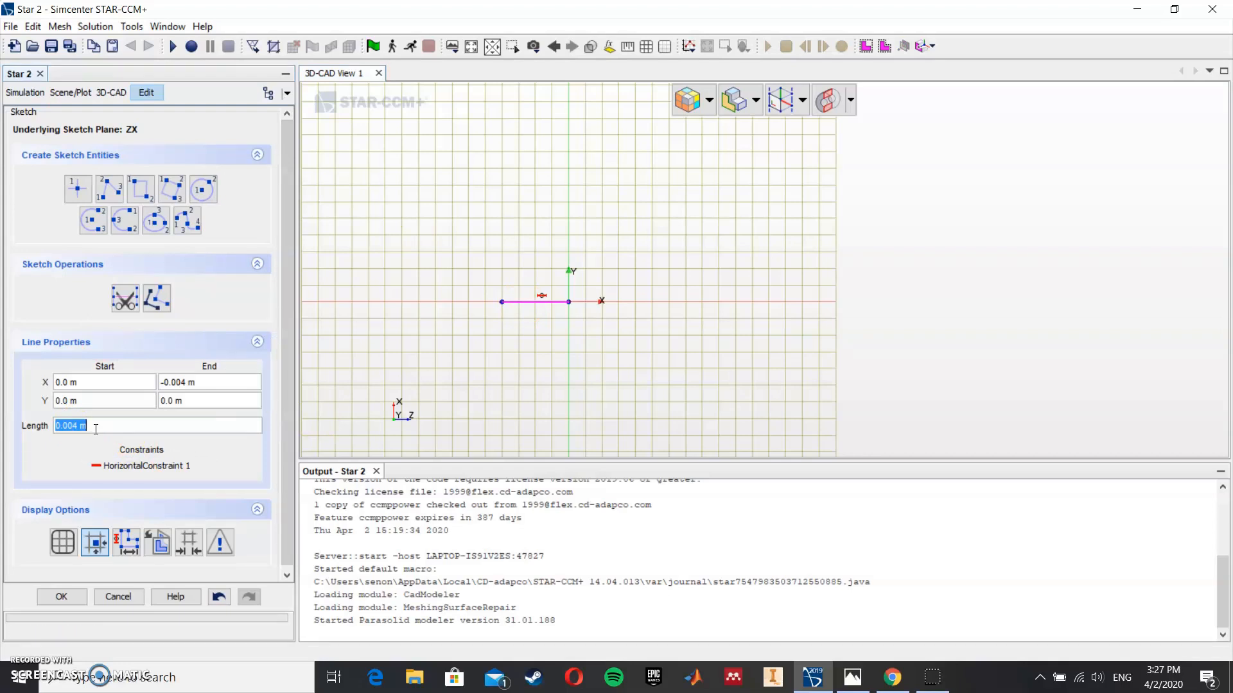
click(121, 425)
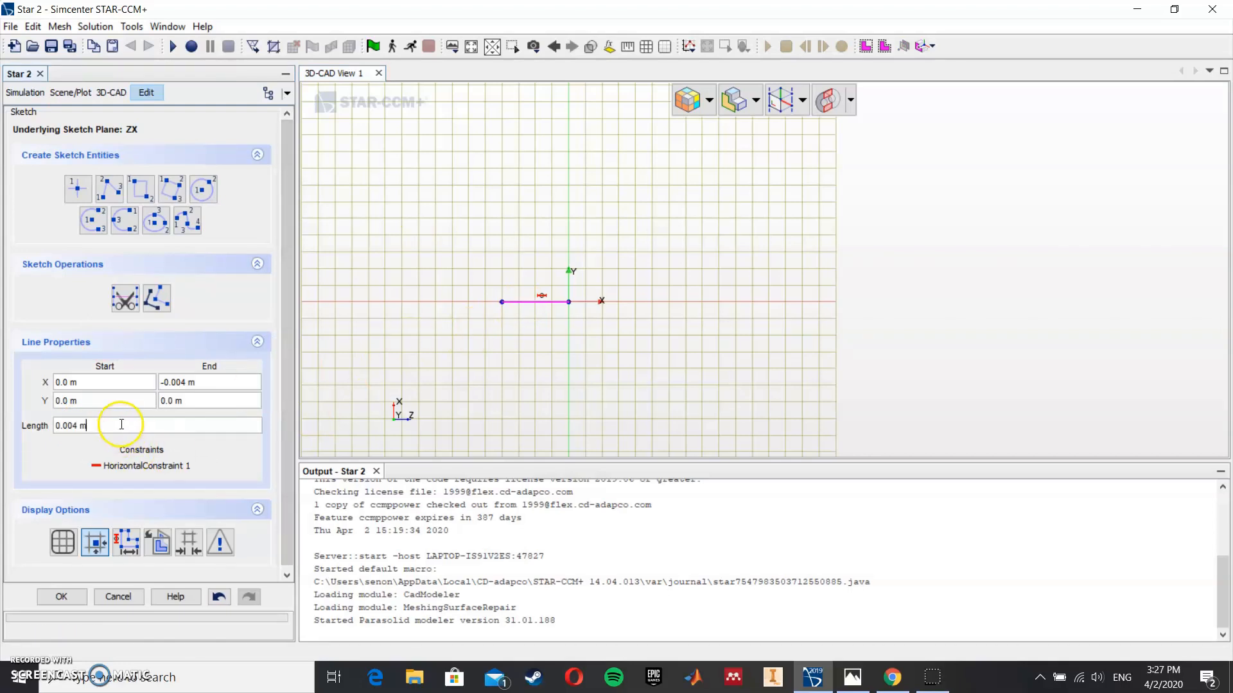
triple_click(121, 425)
text(5mm)
click(61, 597)
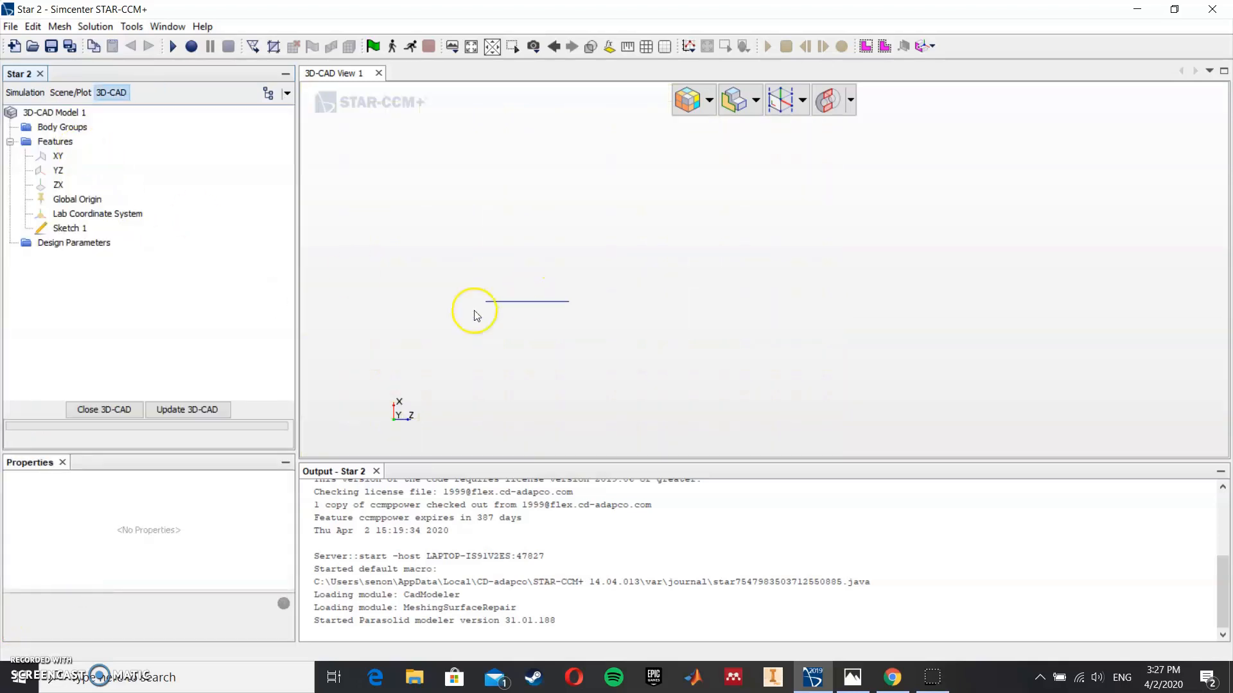
- Reopen Sketch 1 and draw a vertical line up from the horizontal line's left end
right_click(69, 228)
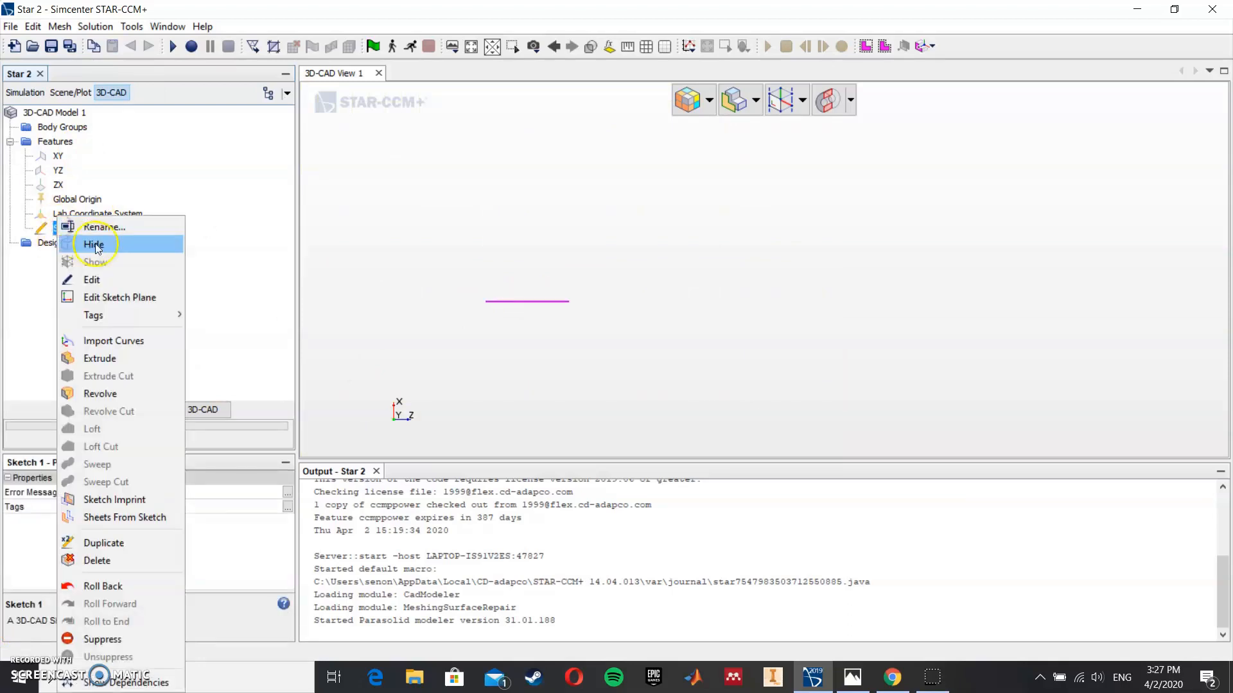
click(92, 280)
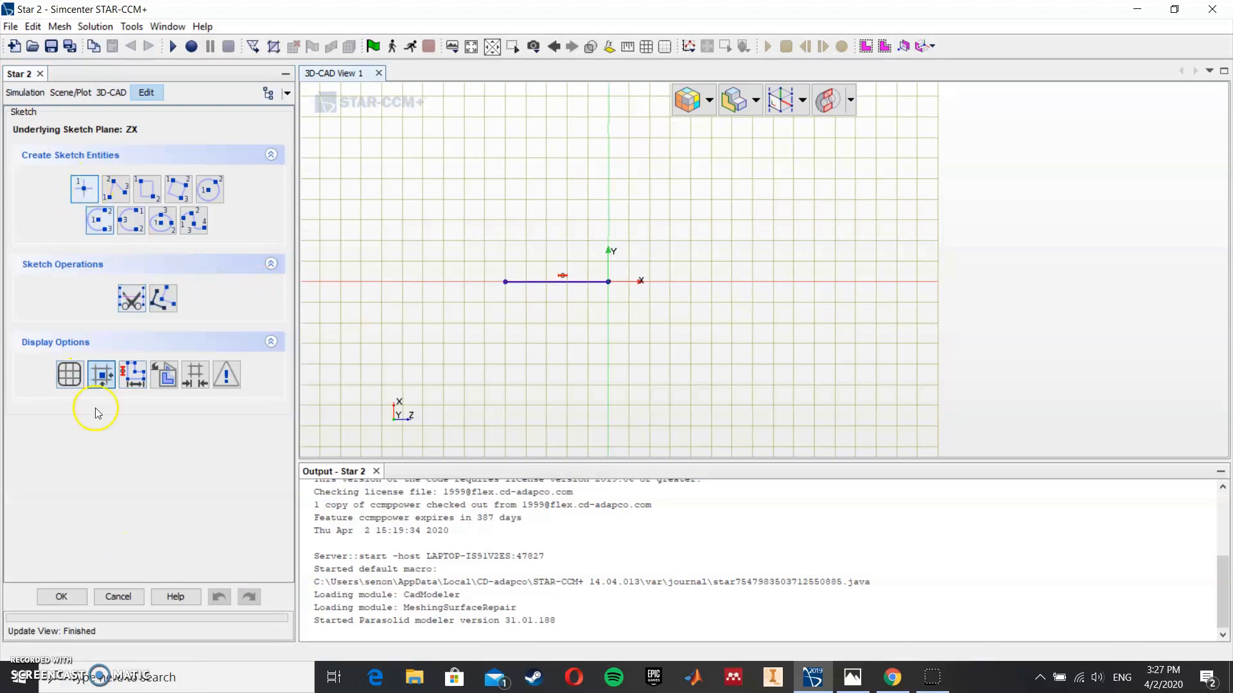
click(116, 188)
middle_drag(502, 281, 483, 335)
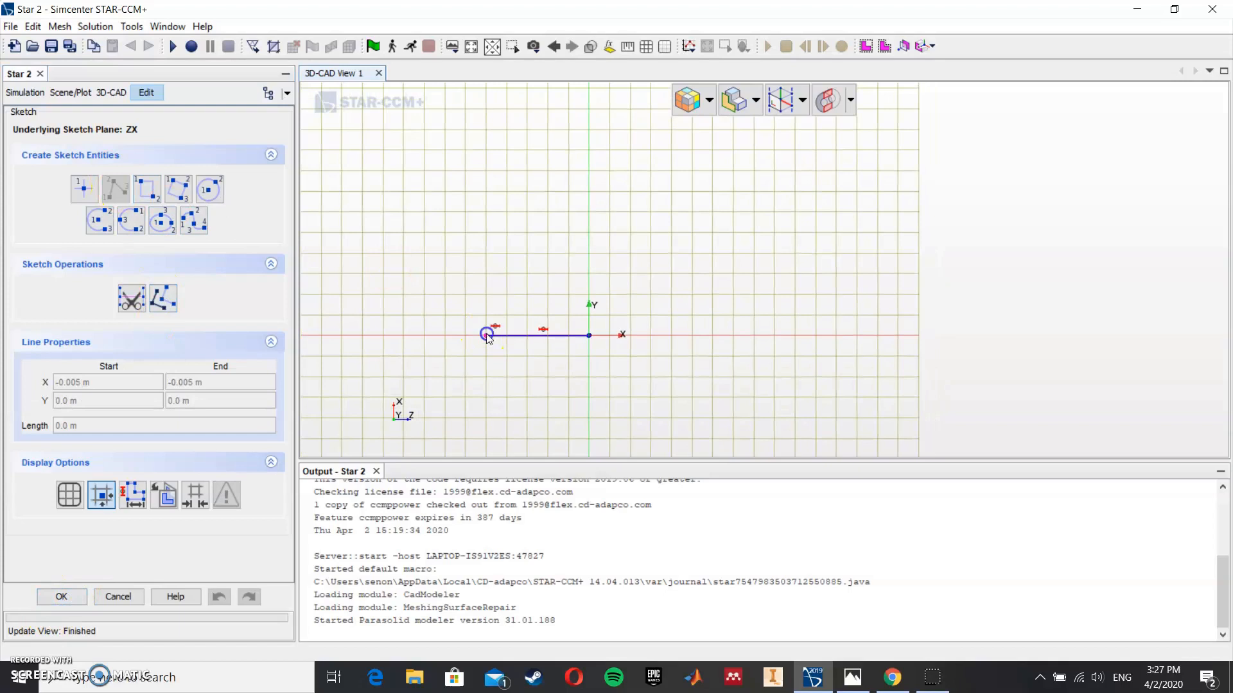
click(486, 232)
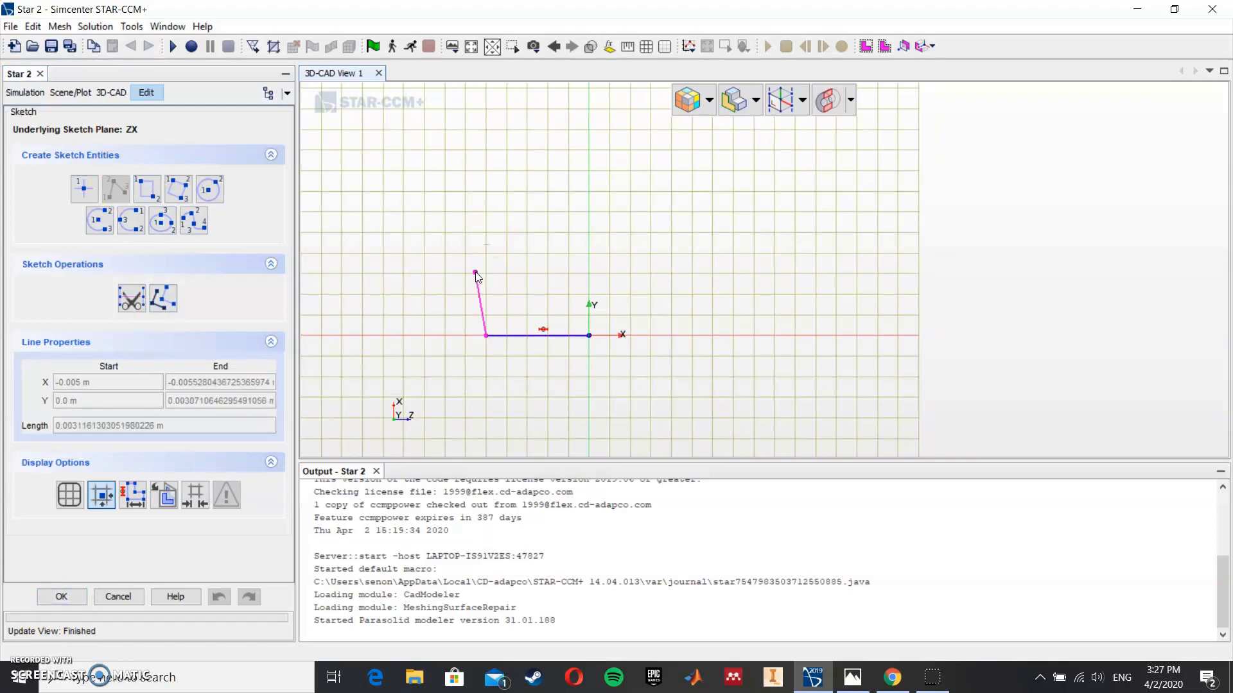
click(486, 232)
key(Escape)
- Draw a horizontal line 5 mm to the right of the origin
right_drag(689, 325, 578, 248)
click(116, 189)
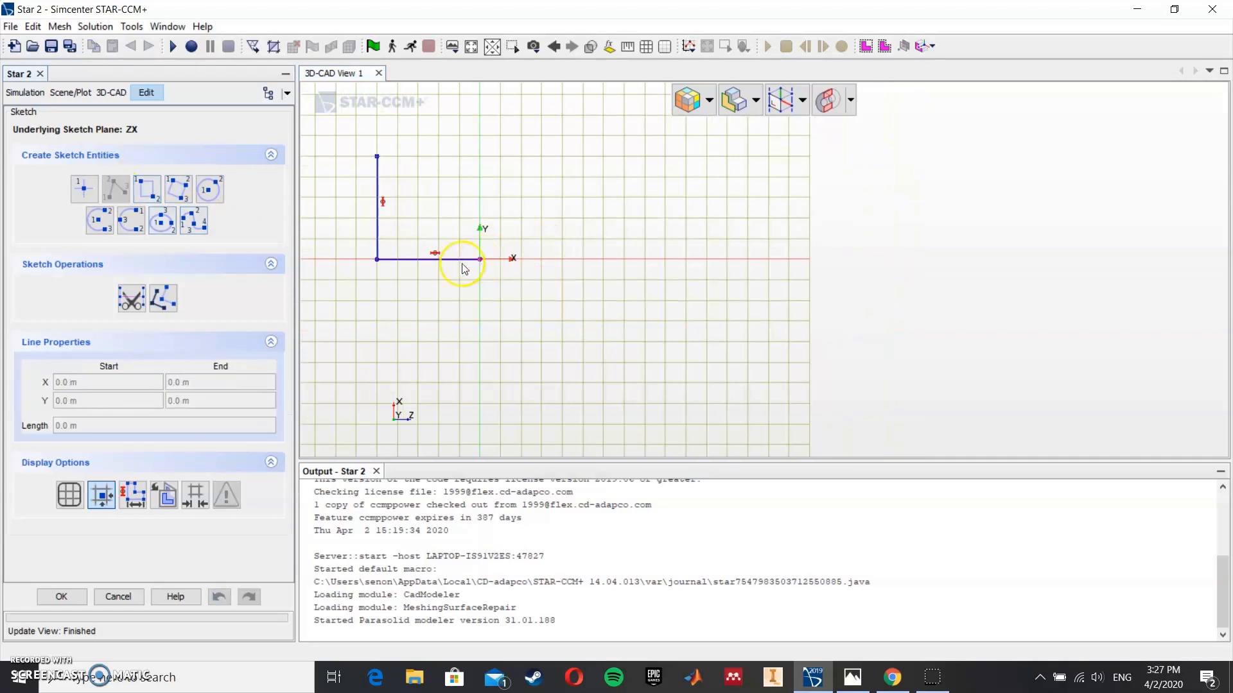
click(480, 260)
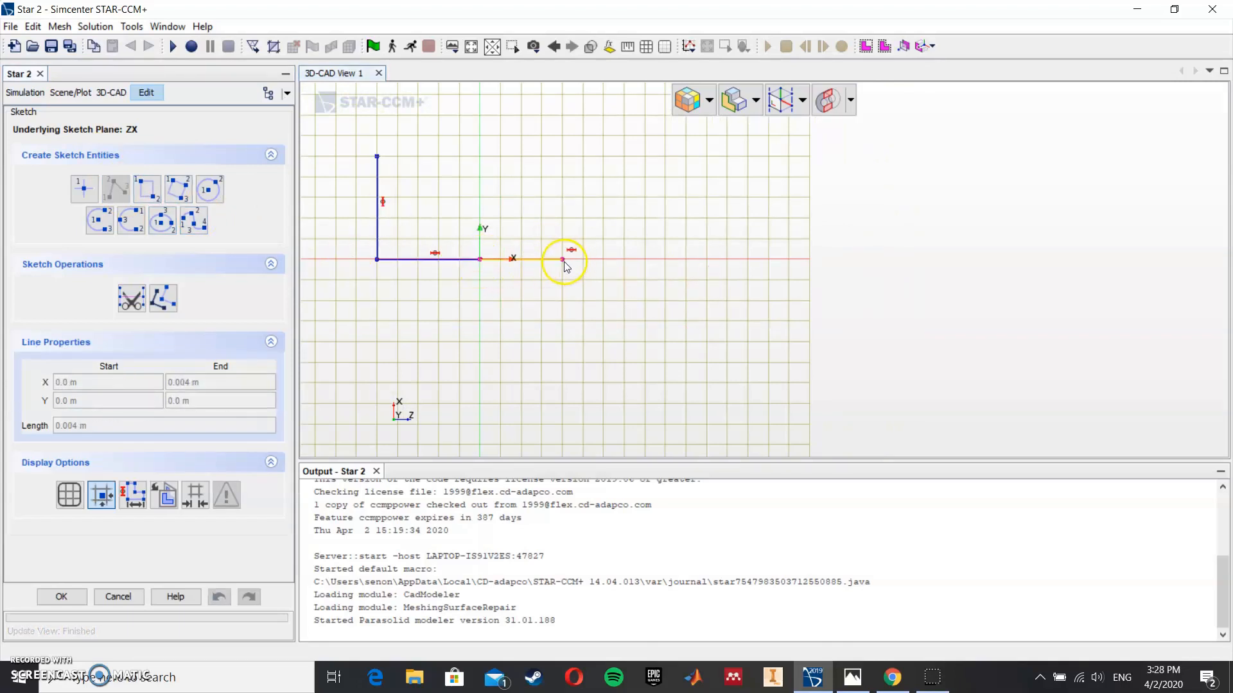
click(583, 260)
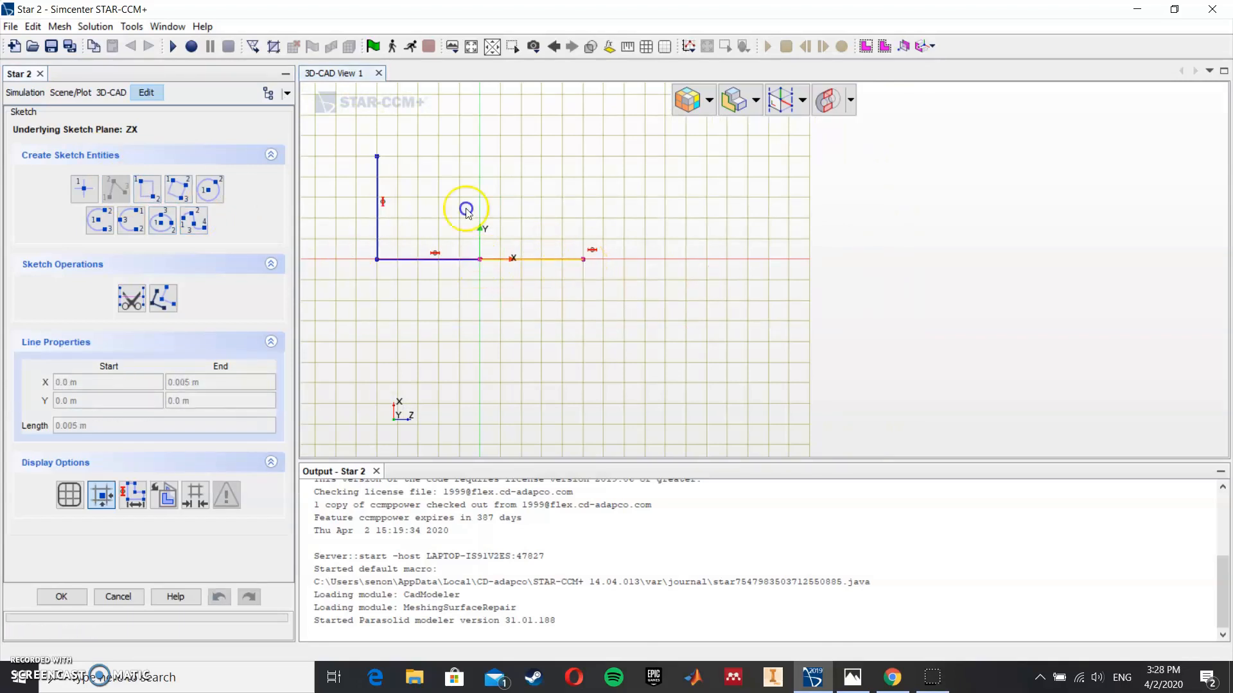
key(Escape)
- Draw a vertical line down from the right end of the horizontal line
right_drag(450, 306, 540, 339)
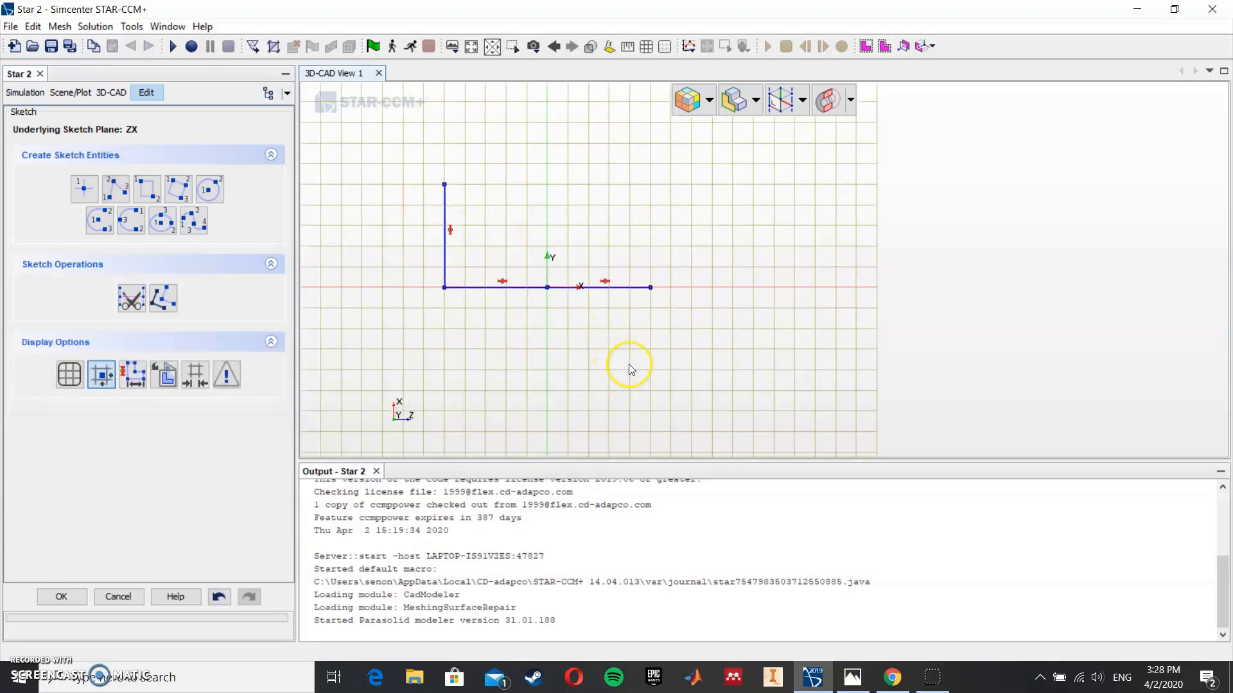
click(117, 188)
mouse_move(550, 330)
right_down()
mouse_move(528, 305)
mouse_move(536, 322)
right_up()
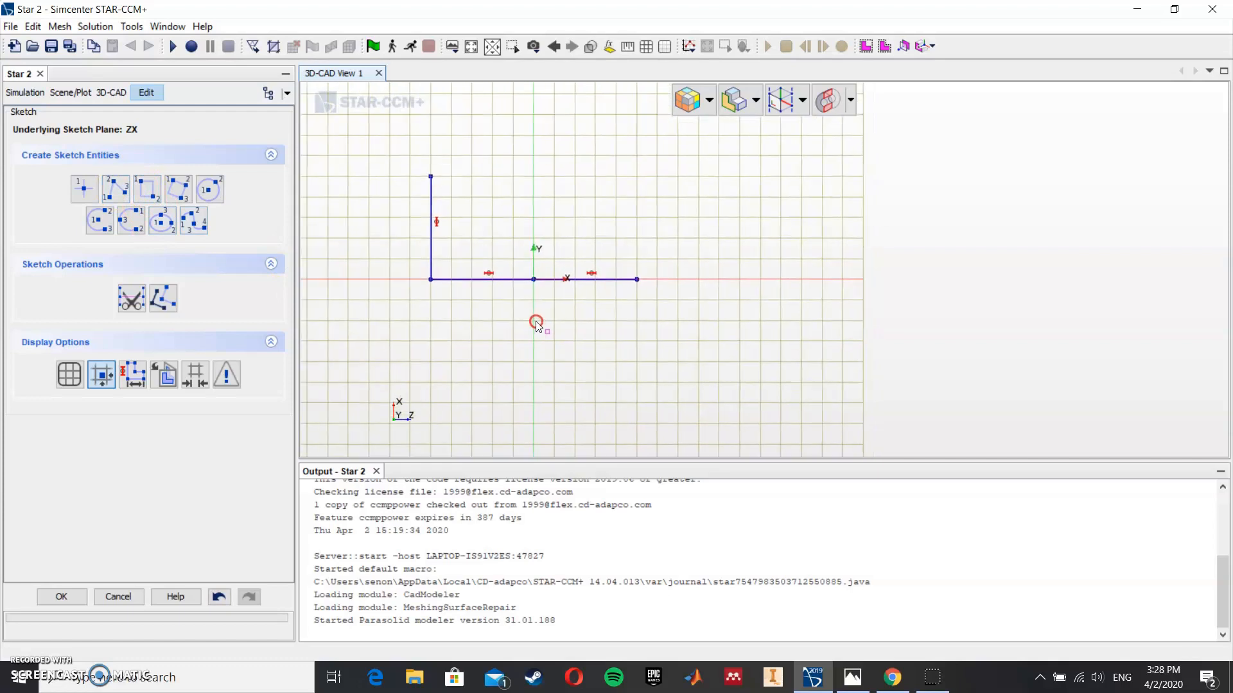
click(121, 187)
mouse_move(465, 176)
right_down()
mouse_move(737, 317)
mouse_move(526, 234)
mouse_move(512, 206)
mouse_move(652, 302)
right_up()
mouse_move(827, 272)
right_down()
mouse_move(713, 235)
mouse_move(601, 163)
right_up()
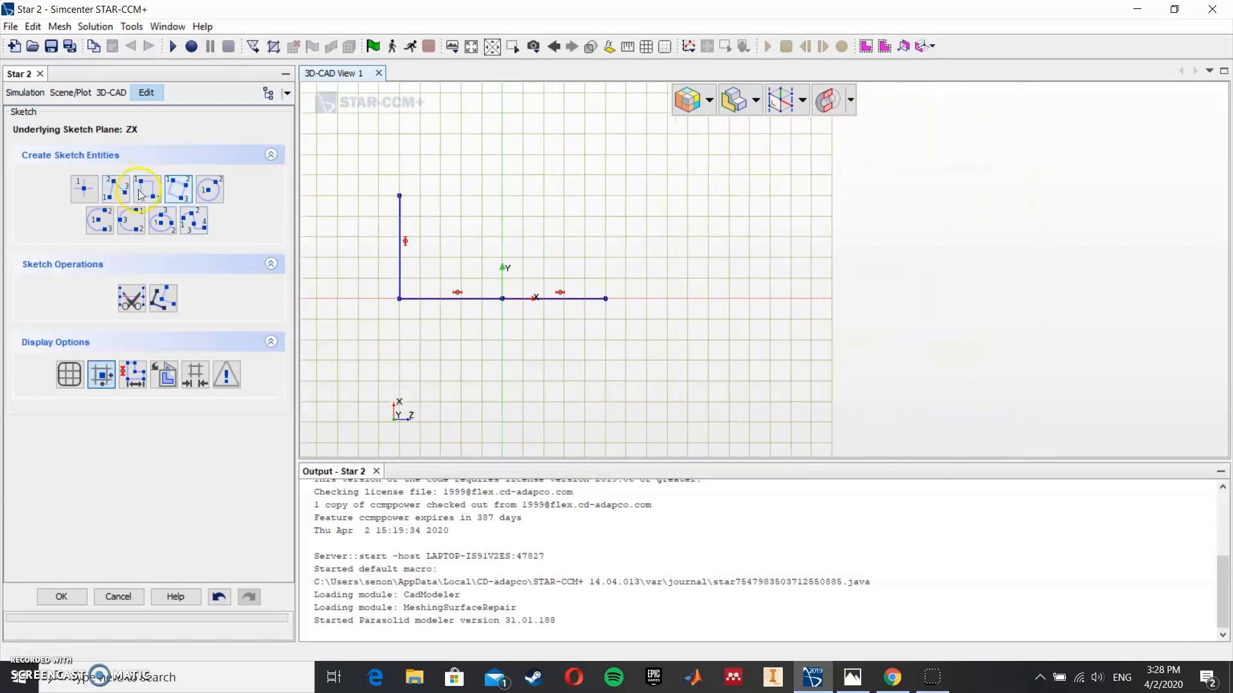
right_drag(427, 201, 474, 225)
click(122, 191)
click(629, 313)
click(653, 323)
right_drag(670, 372, 640, 307)
click(623, 361)
key(Escape)
right_drag(532, 329, 653, 363)
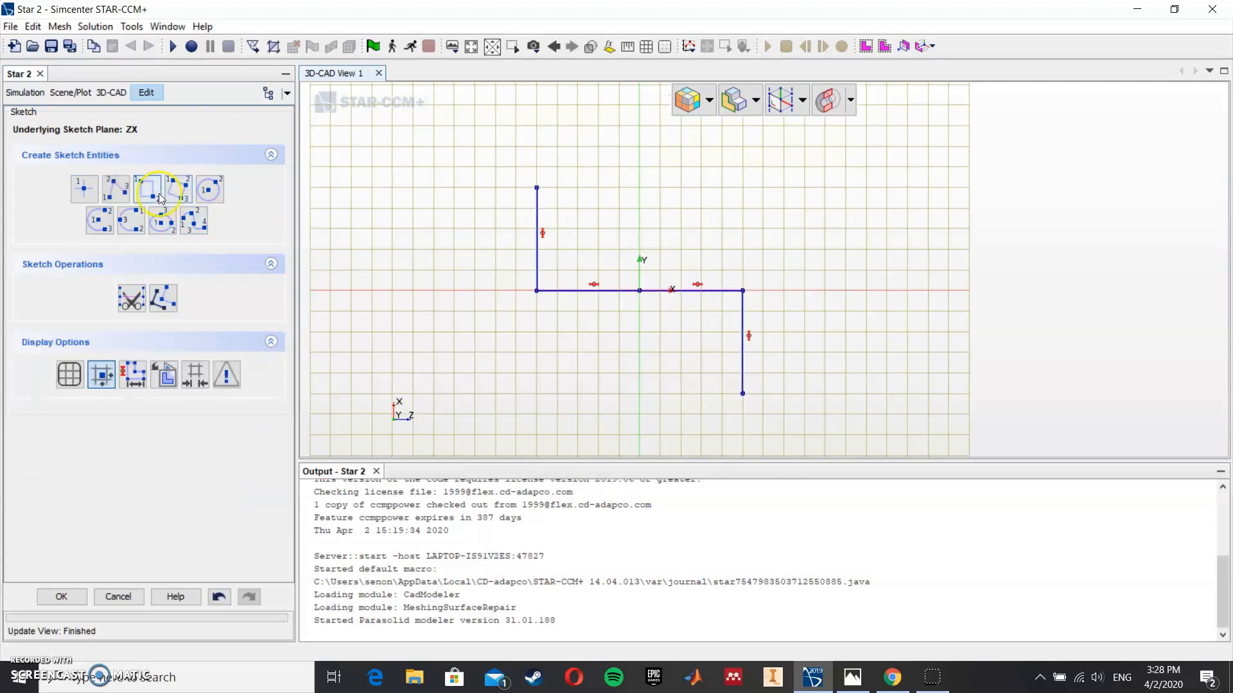
- Draw a rectangle from the left line's top to the right line's bottom
click(147, 194)
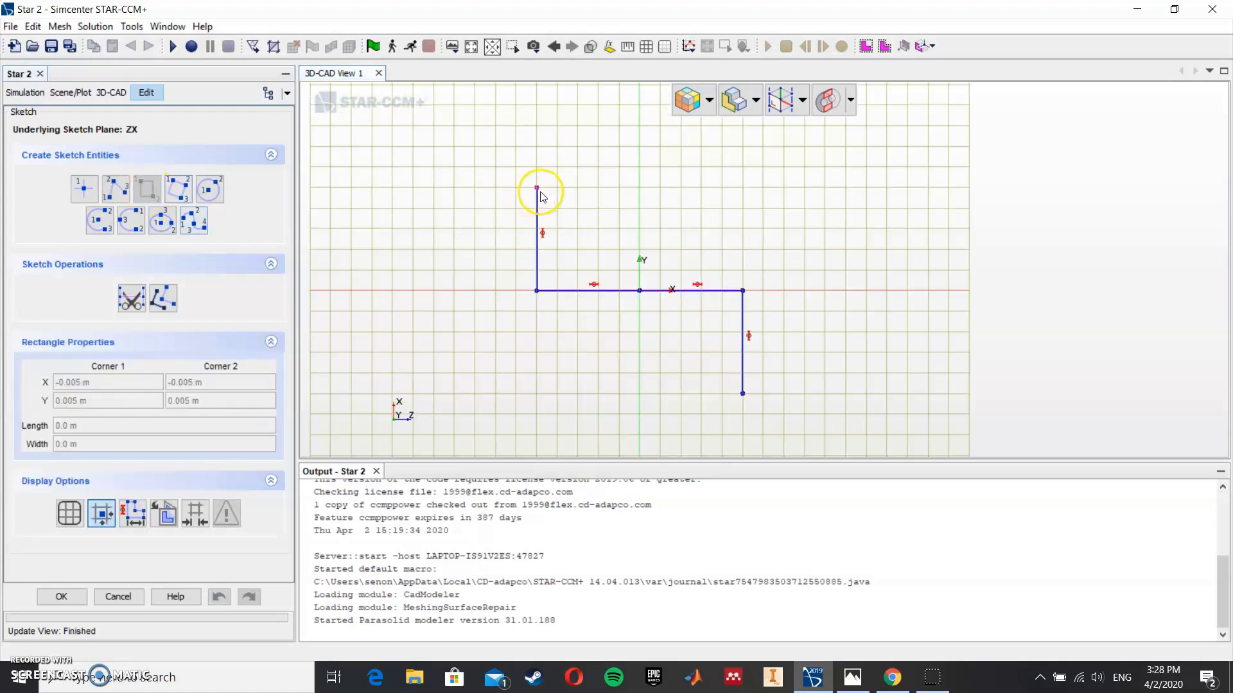
click(537, 188)
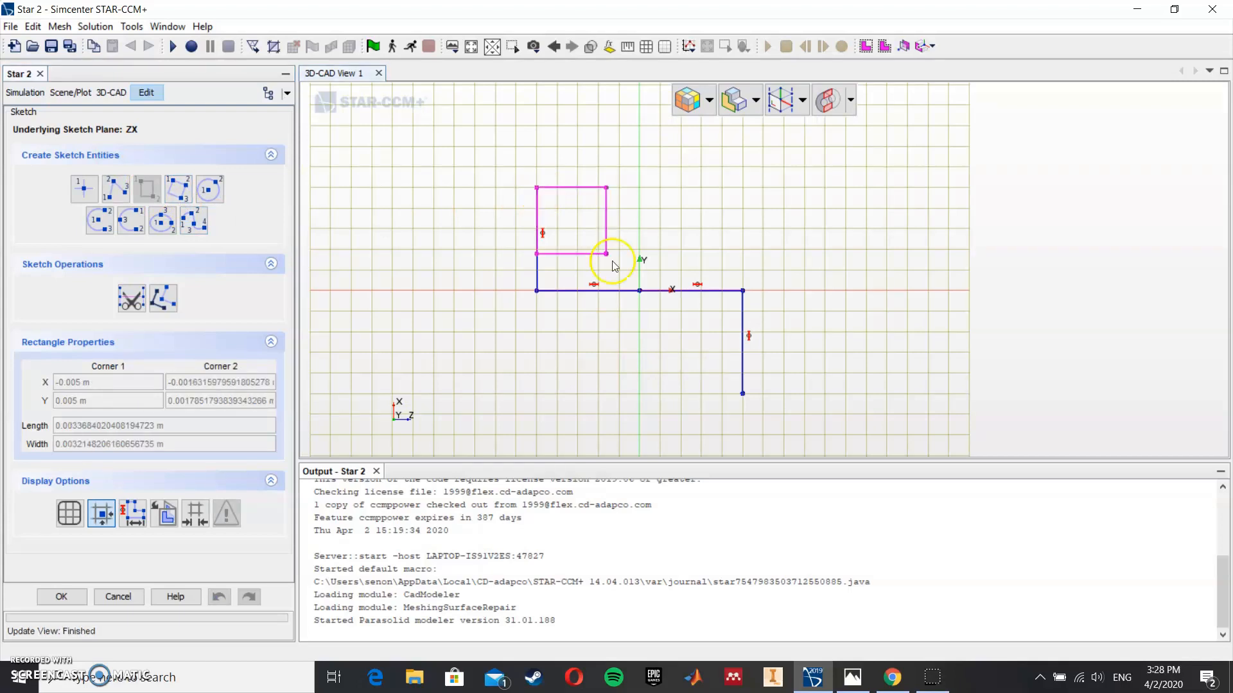
click(743, 393)
- Delete both halves of the middle line and the split left edge segments
click(742, 316)
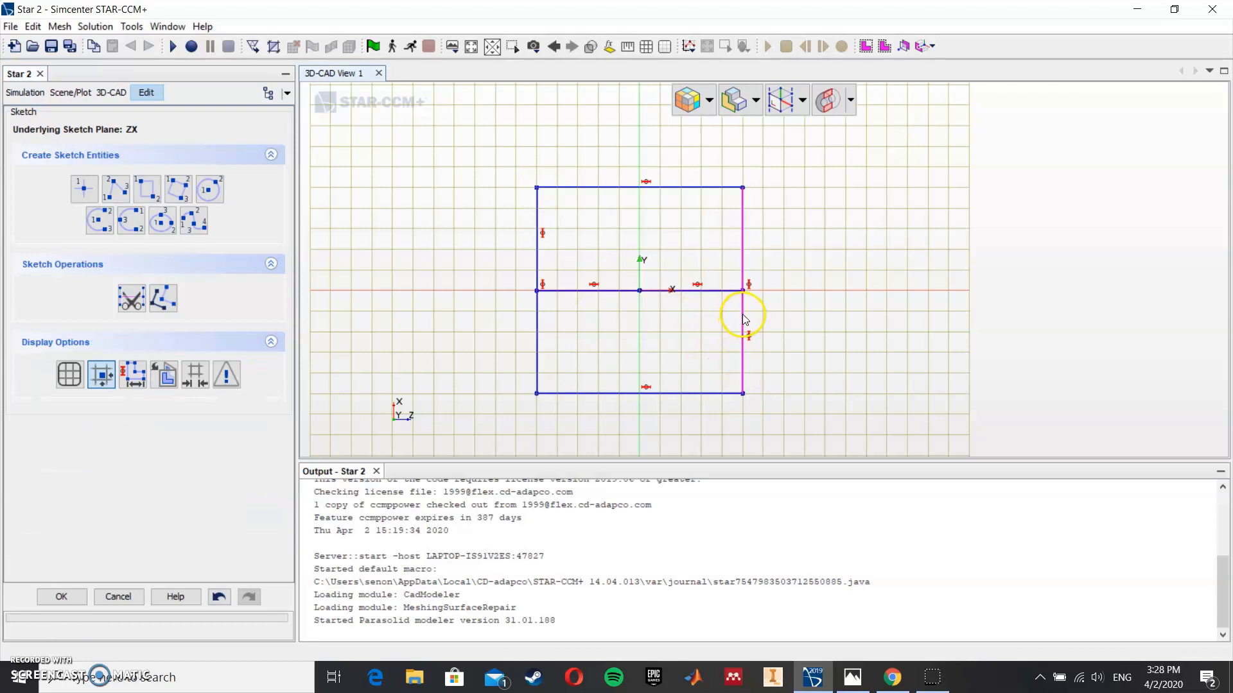
click(713, 291)
key(Delete)
click(587, 291)
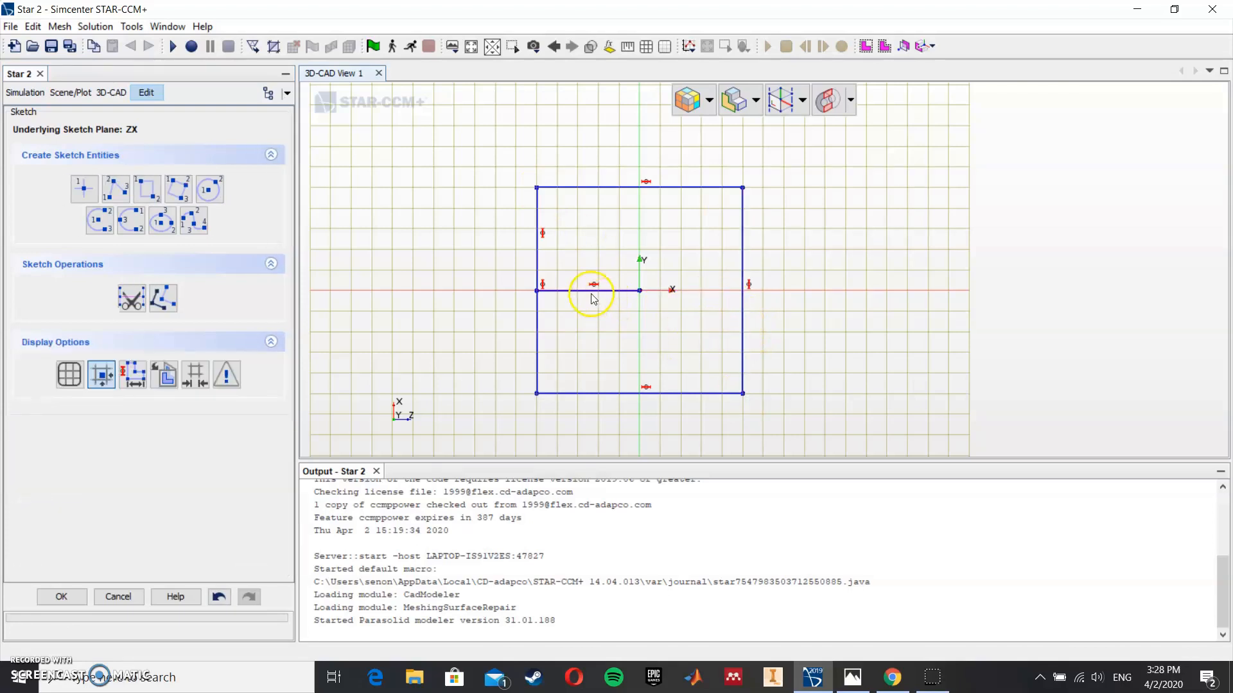
key(Delete)
click(537, 221)
key(Delete)
click(538, 221)
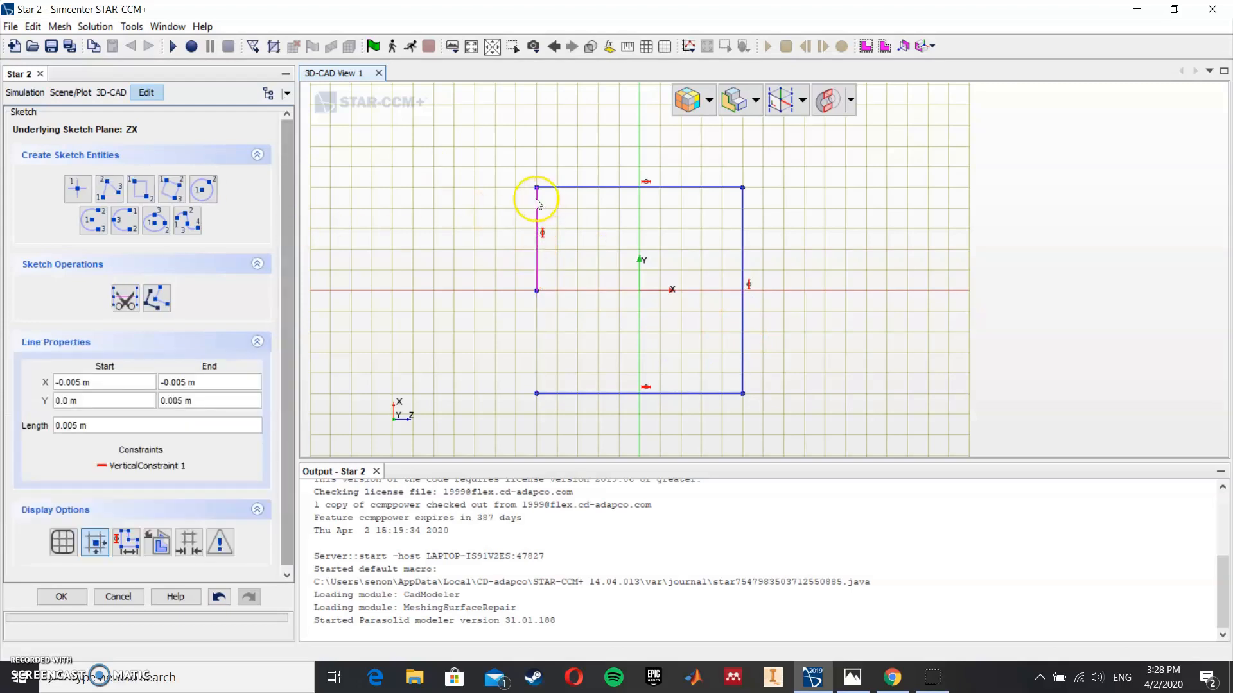
key(Delete)
- Redraw the left edge from top-left to bottom-left corner and finish the sketch
click(116, 189)
click(536, 187)
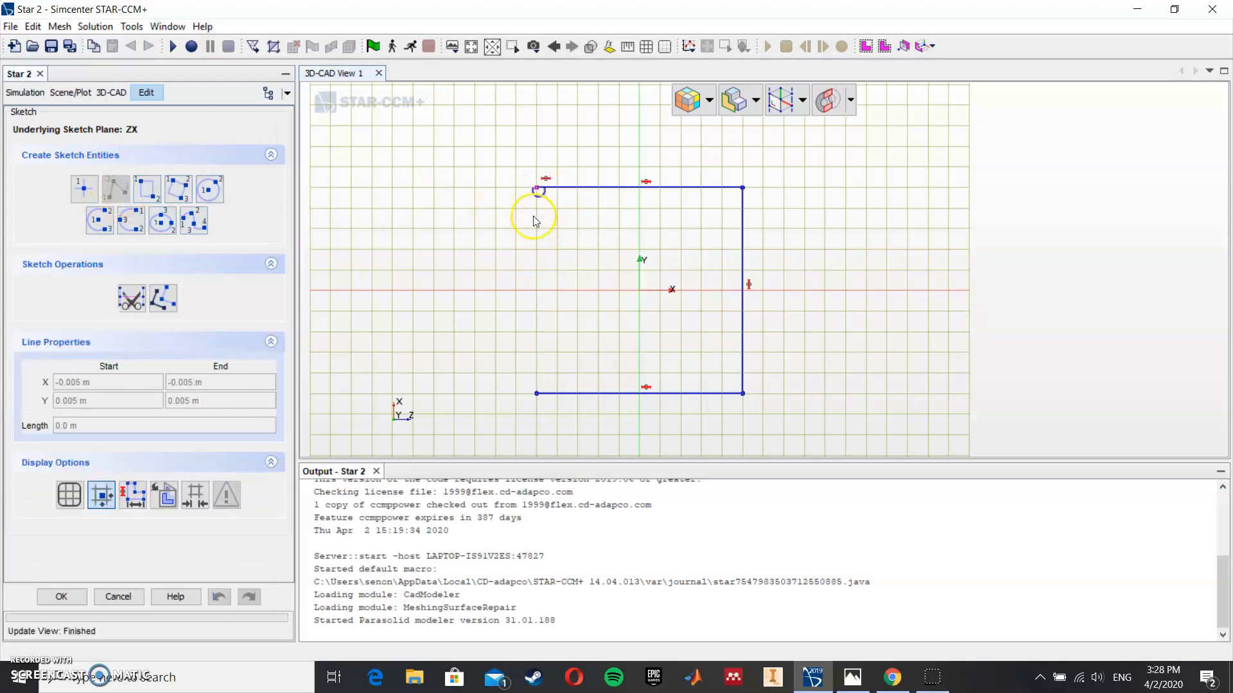
click(537, 393)
key(Escape)
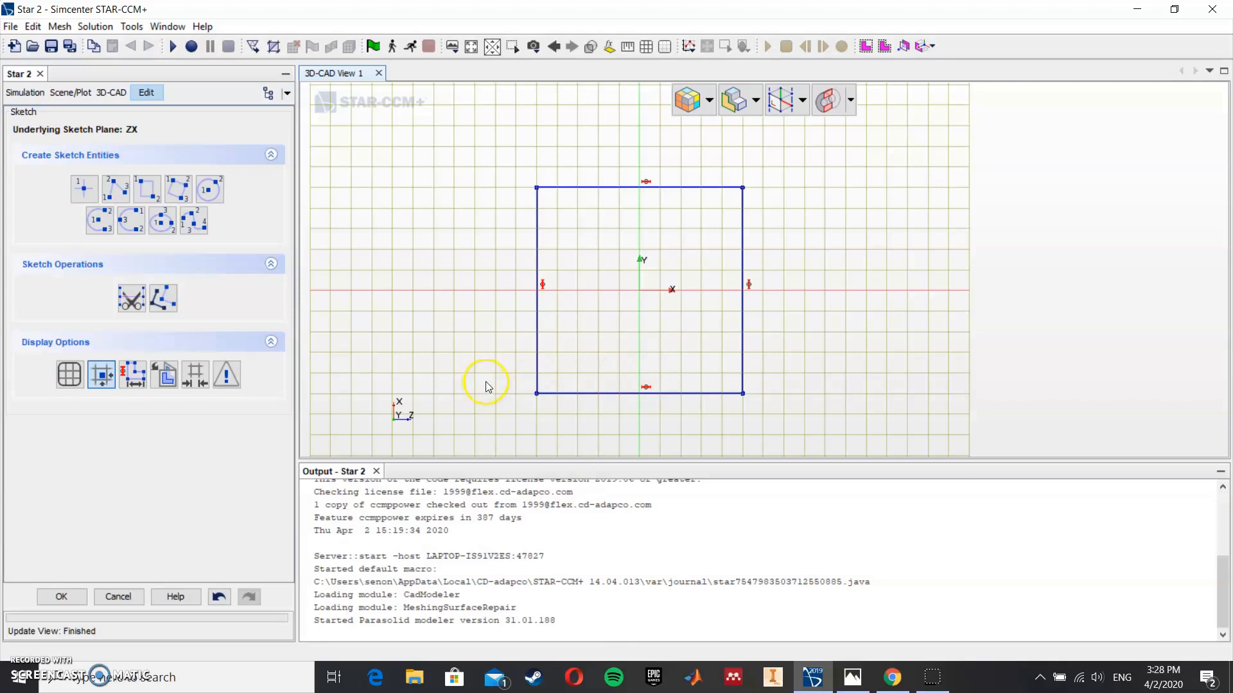
click(61, 597)
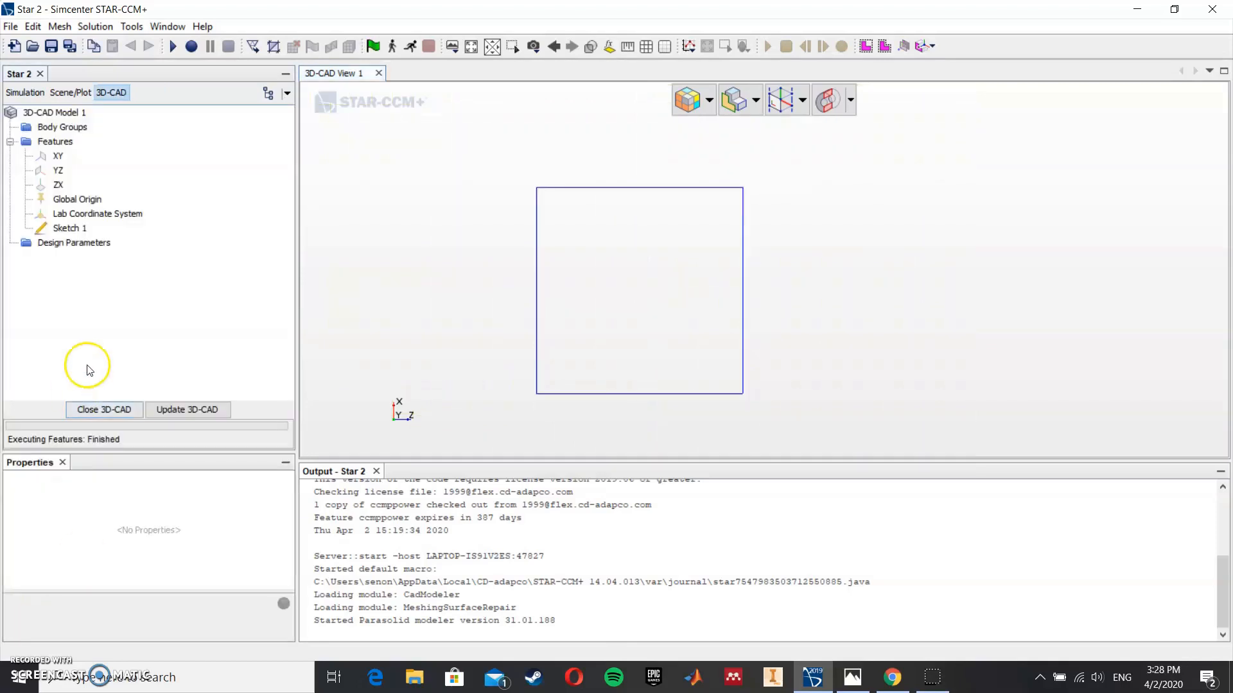
- Rename Sketch 1 to 'CPU1 Sketch'
right_click(75, 231)
click(122, 226)
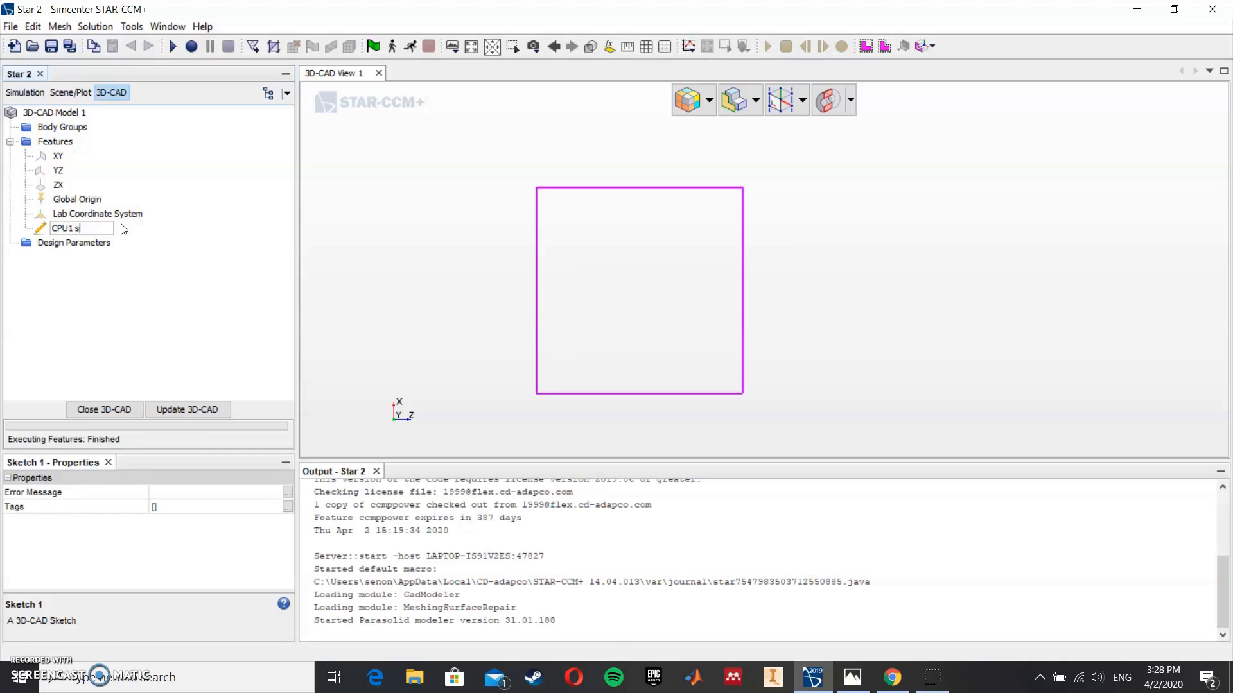
text(CPU1 Sketch)
key(Return)
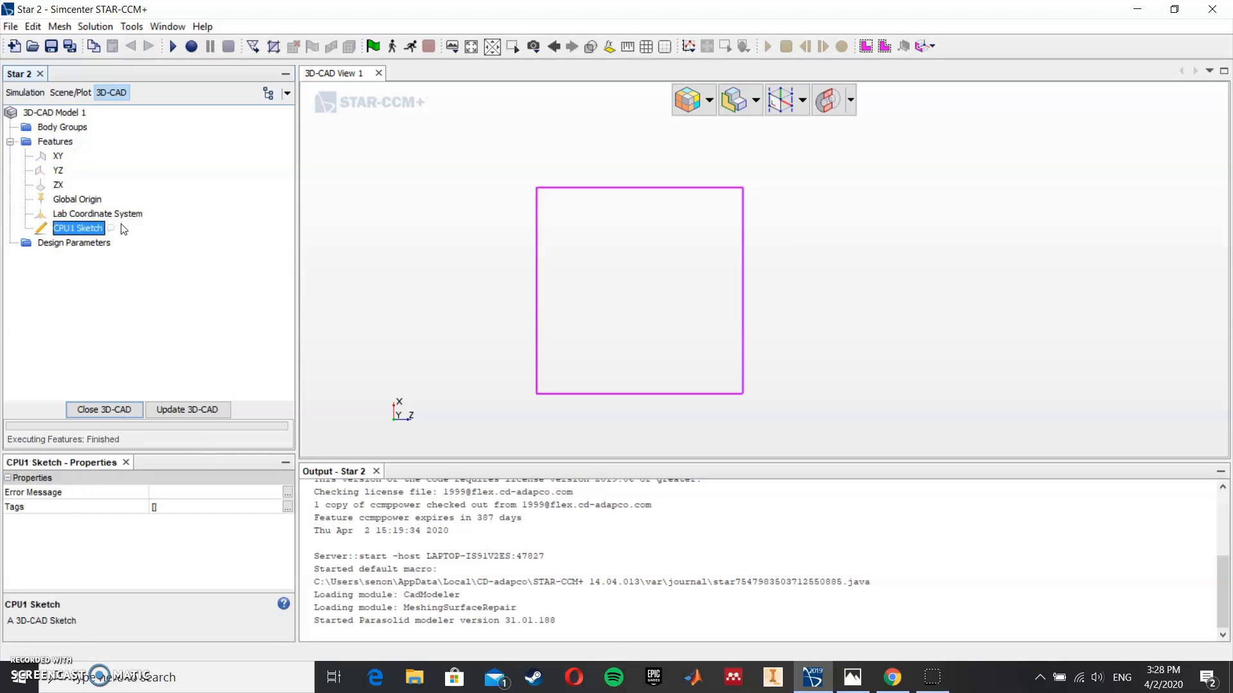
- Start an extrusion of CPU1 Sketch, previewing a 0.1 m solid block
right_click(69, 229)
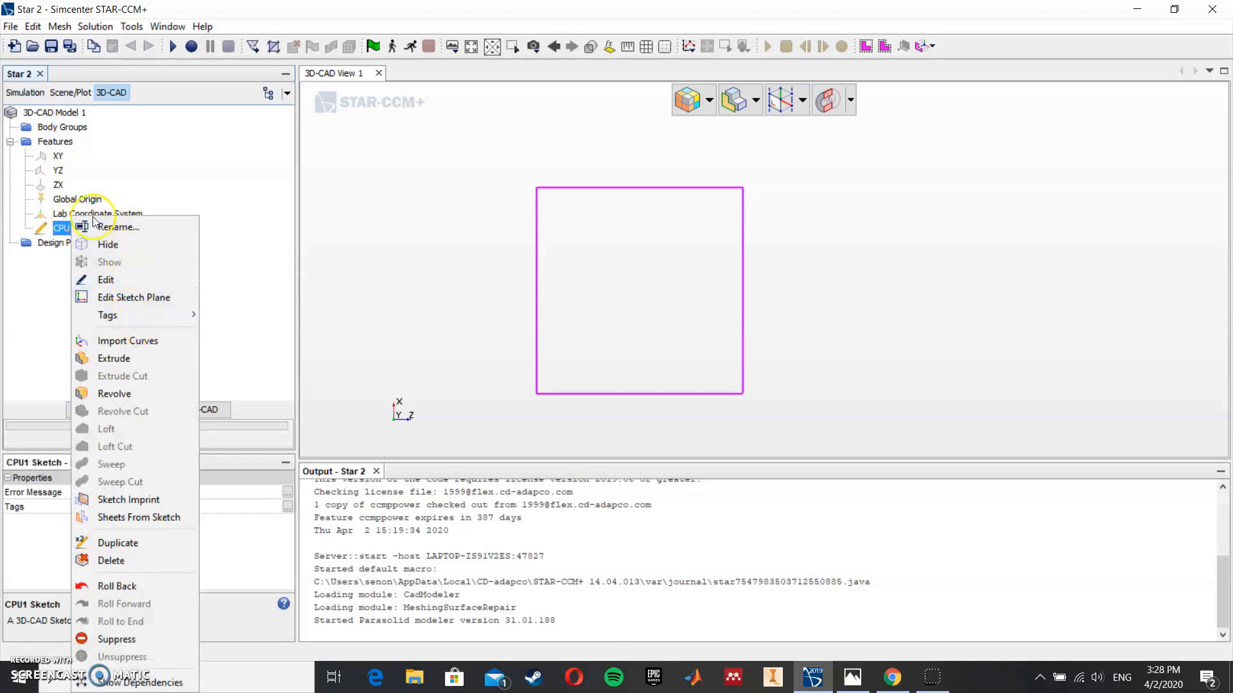
click(137, 366)
drag(454, 302, 454, 276)
- Set the extrusion distance to 1 cm, then change it to 5 mm
click(148, 289)
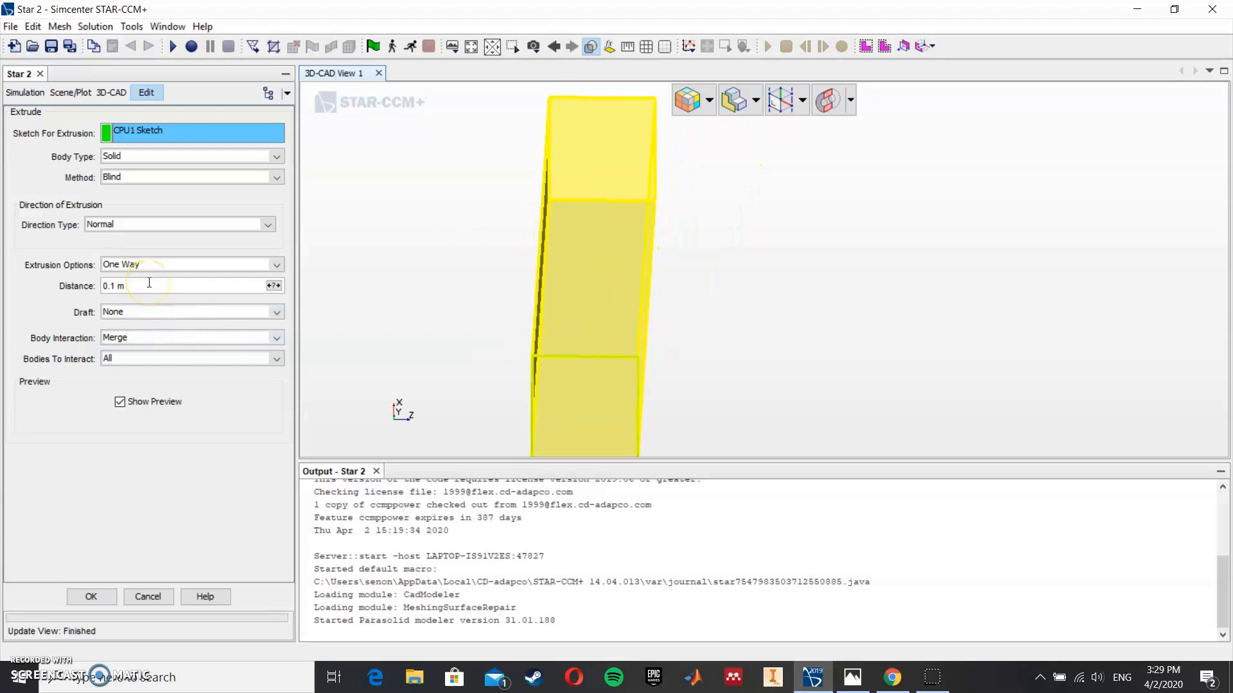
double_click(149, 283)
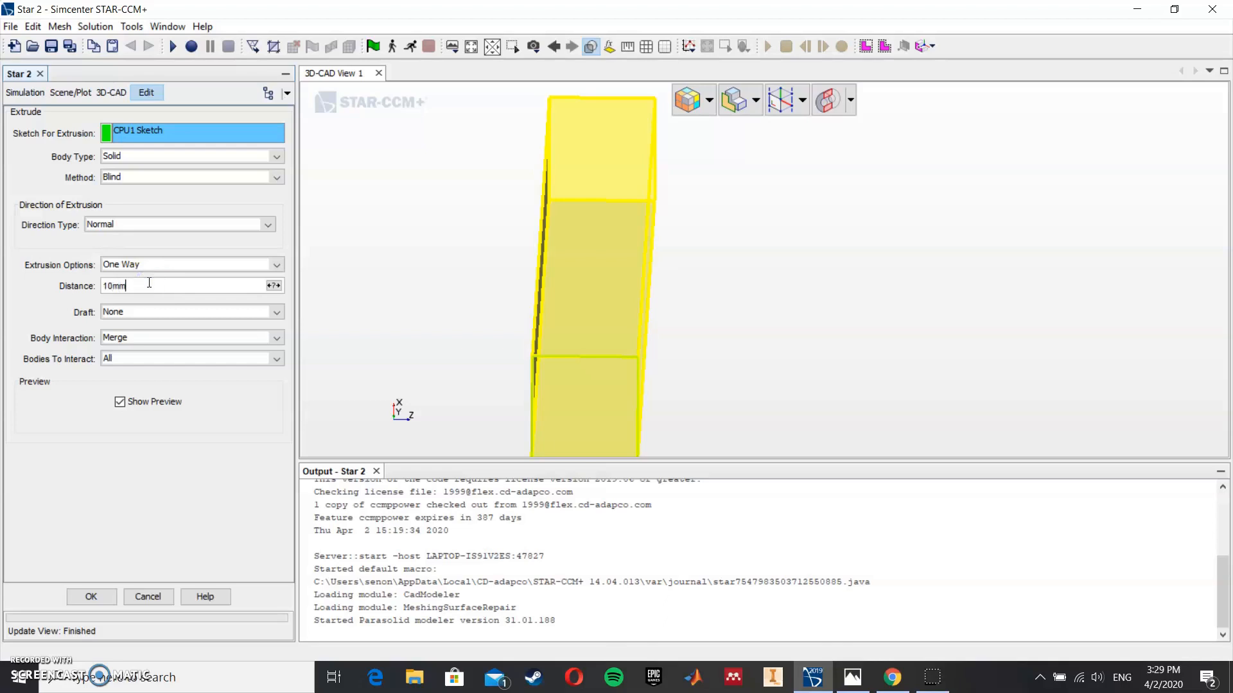
text(10)
key(BackSpace)
text(cm)
click(154, 313)
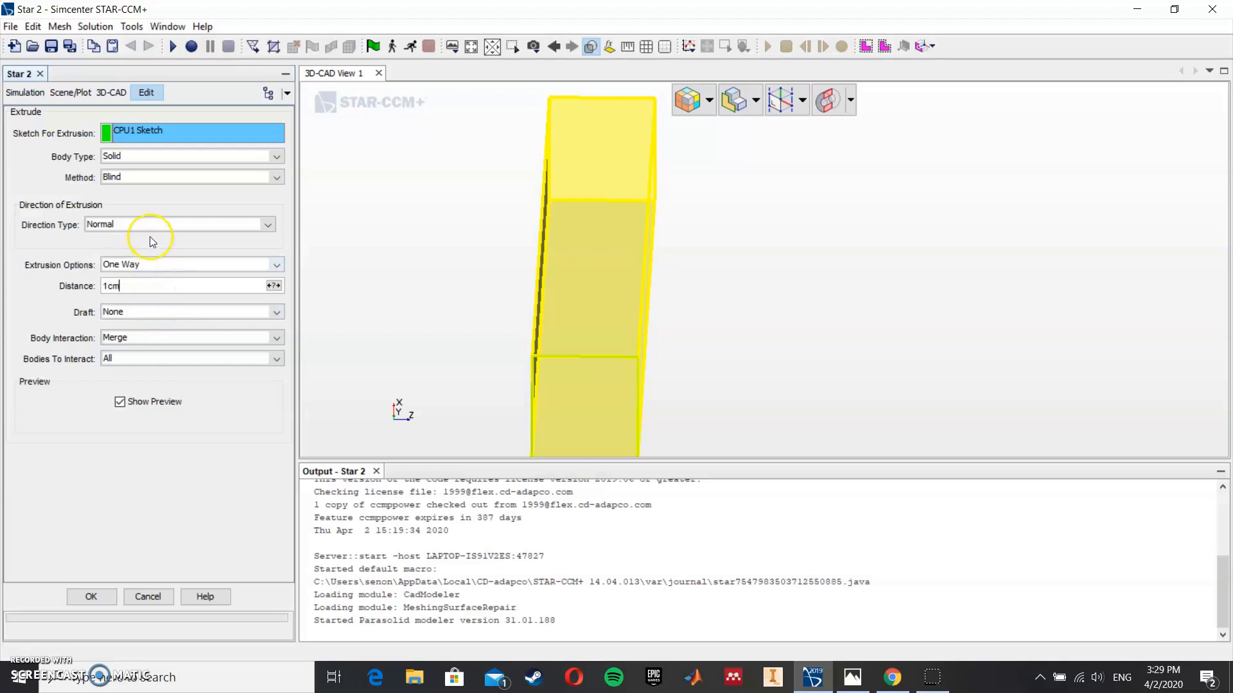
right_drag(556, 298, 556, 297)
drag(556, 298, 462, 212)
click(166, 286)
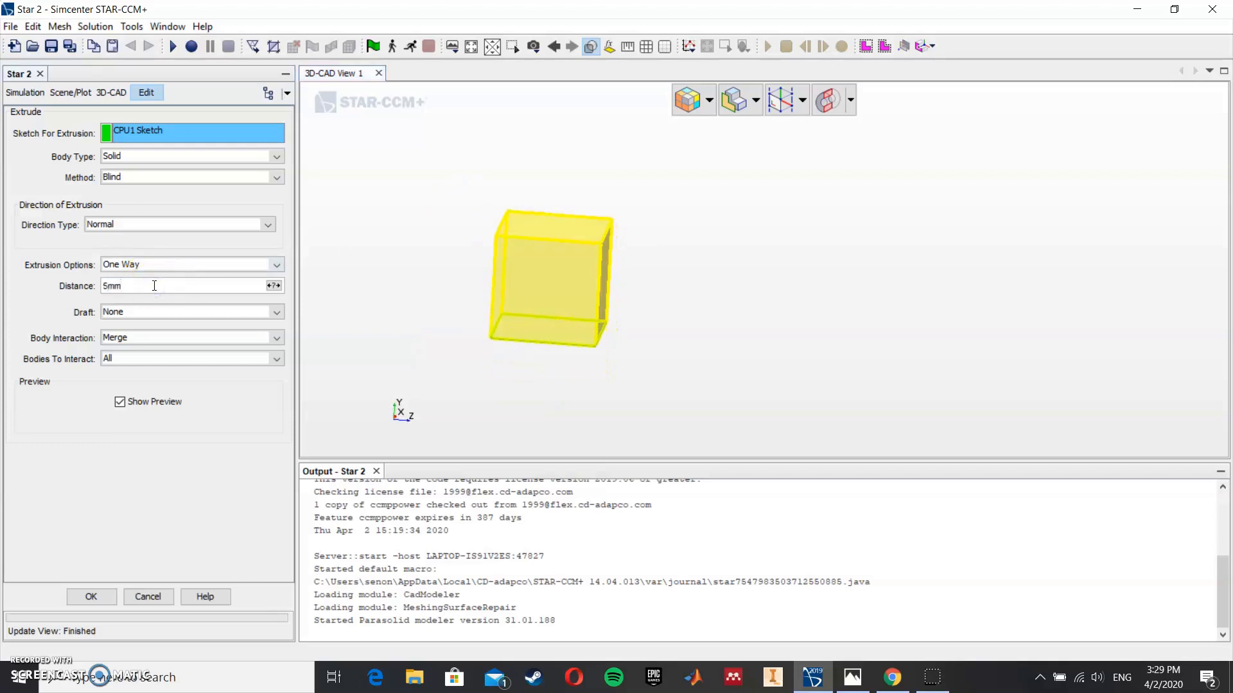
click(154, 315)
click(123, 253)
scroll(506, 335, up, 5)
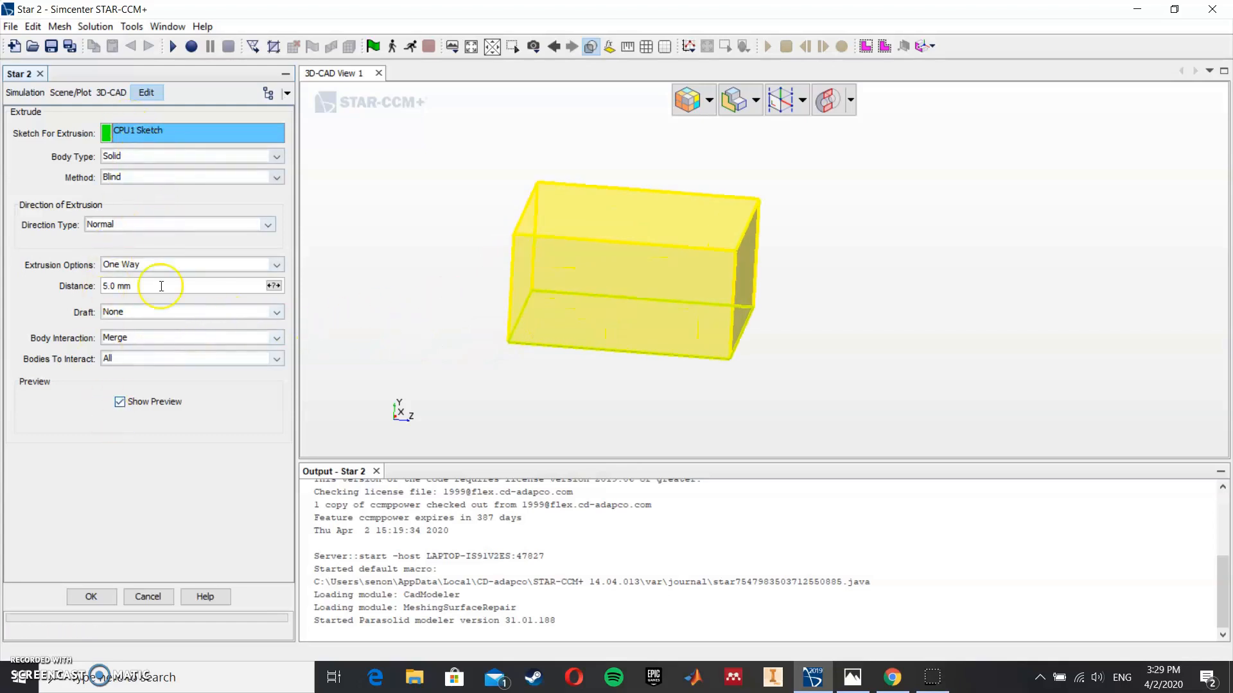
- Switch the extrusion body type to Sheet, then back to Solid
click(164, 158)
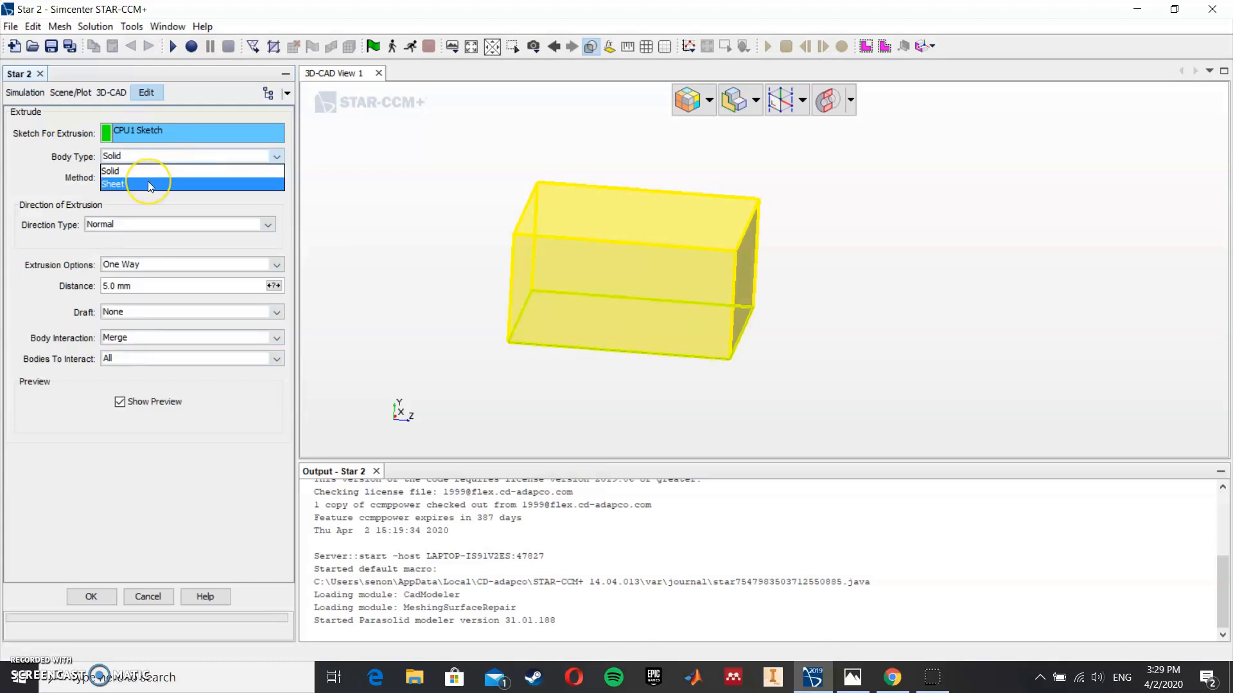
click(149, 185)
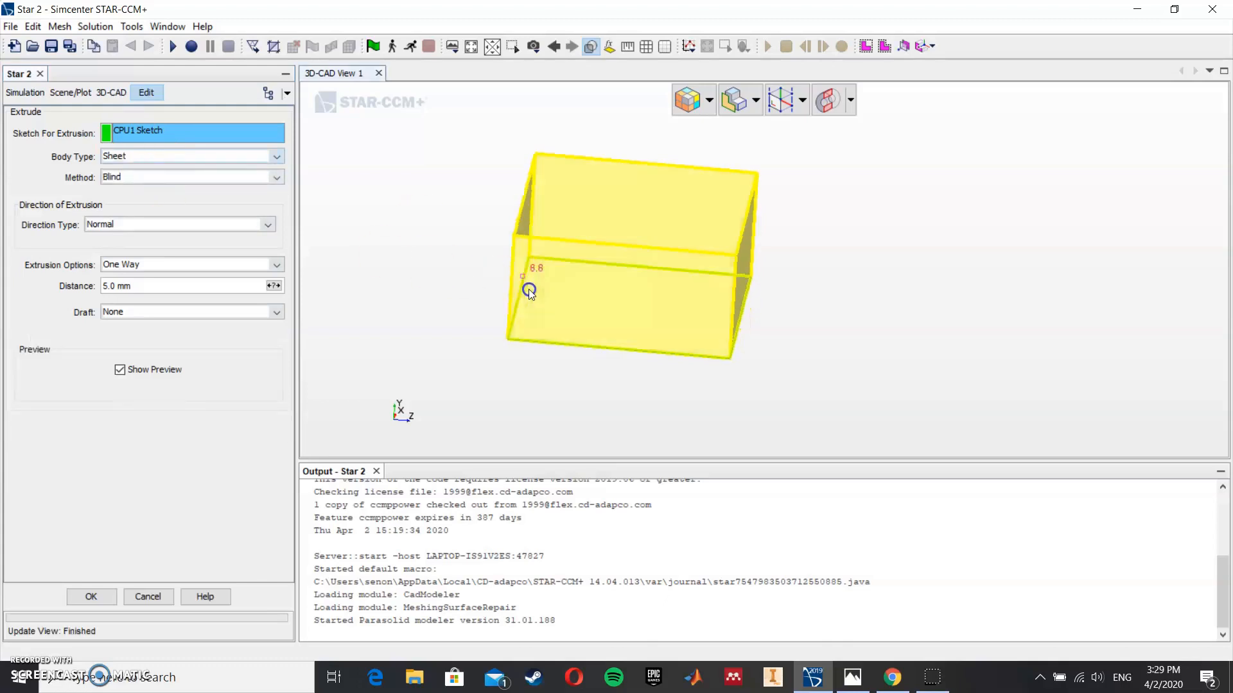
drag(553, 304, 564, 203)
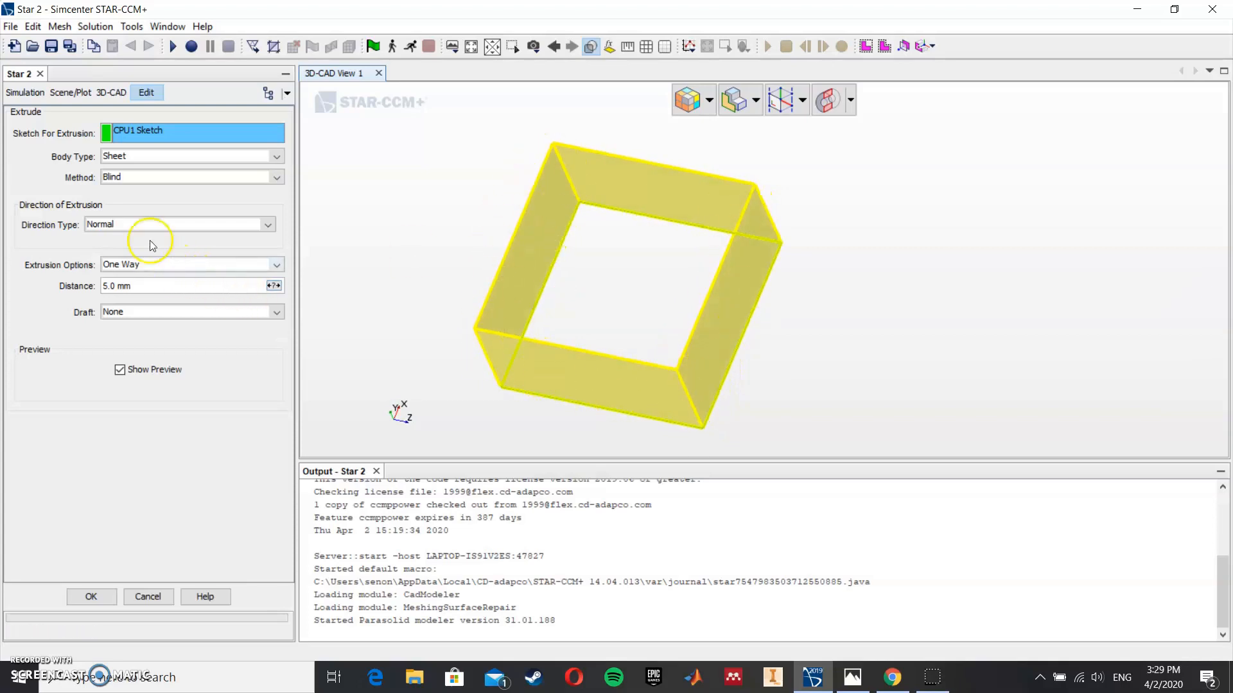
drag(635, 275, 522, 297)
click(125, 156)
click(122, 182)
drag(476, 195, 670, 283)
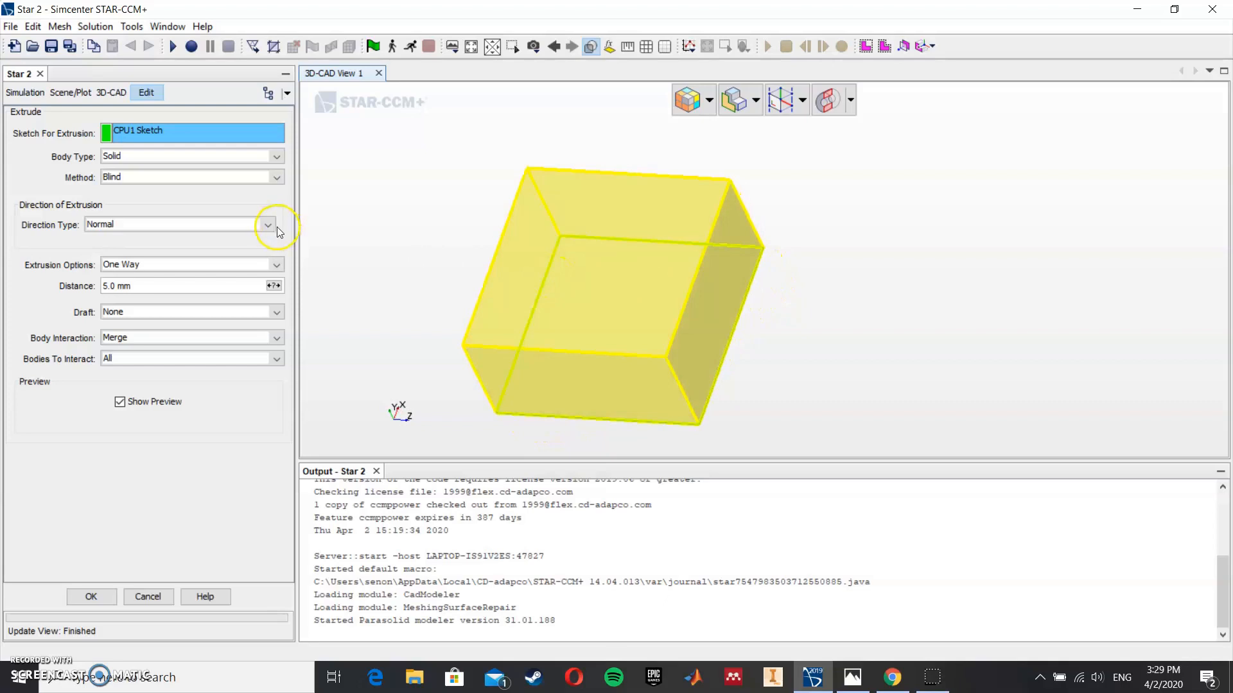
- Change the extrusion method from Blind to Up To Face
click(192, 178)
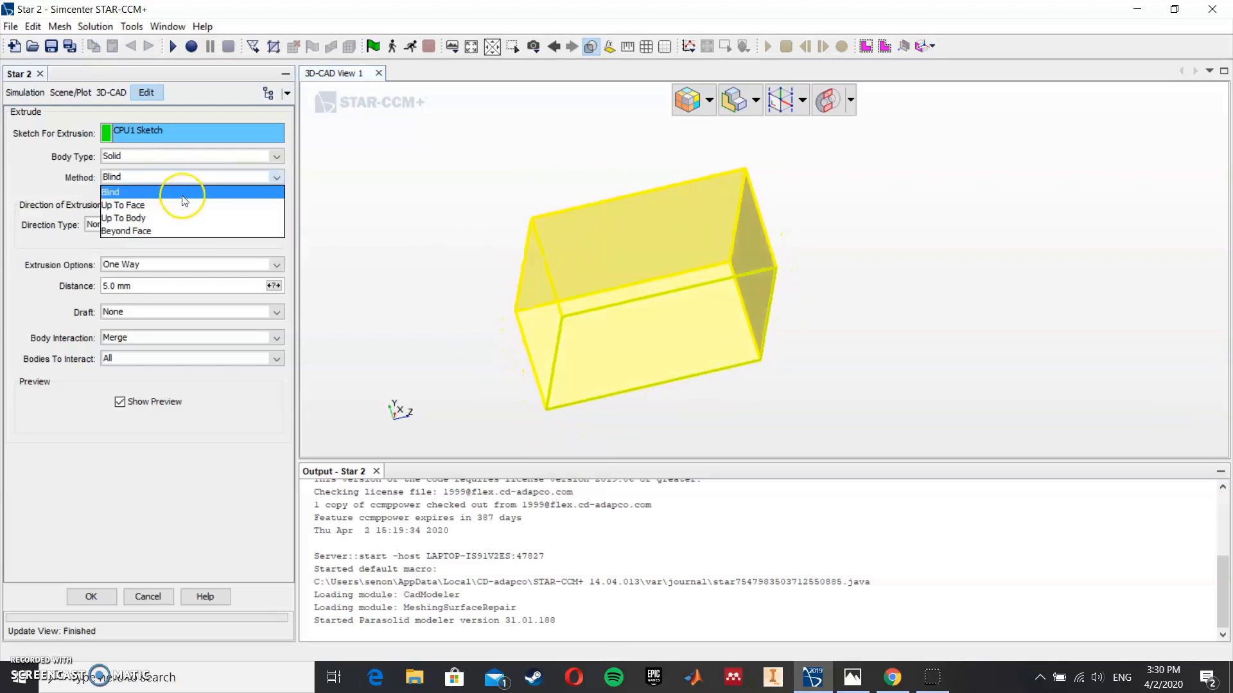
click(170, 191)
drag(590, 272, 468, 198)
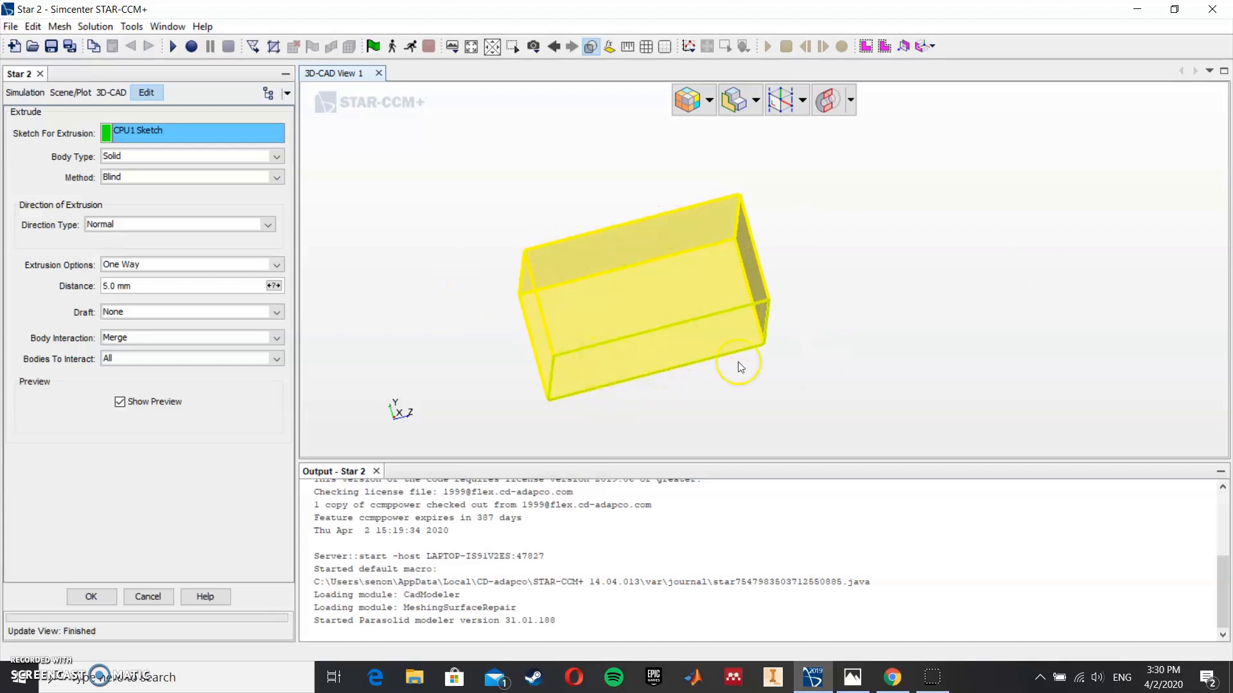
click(182, 181)
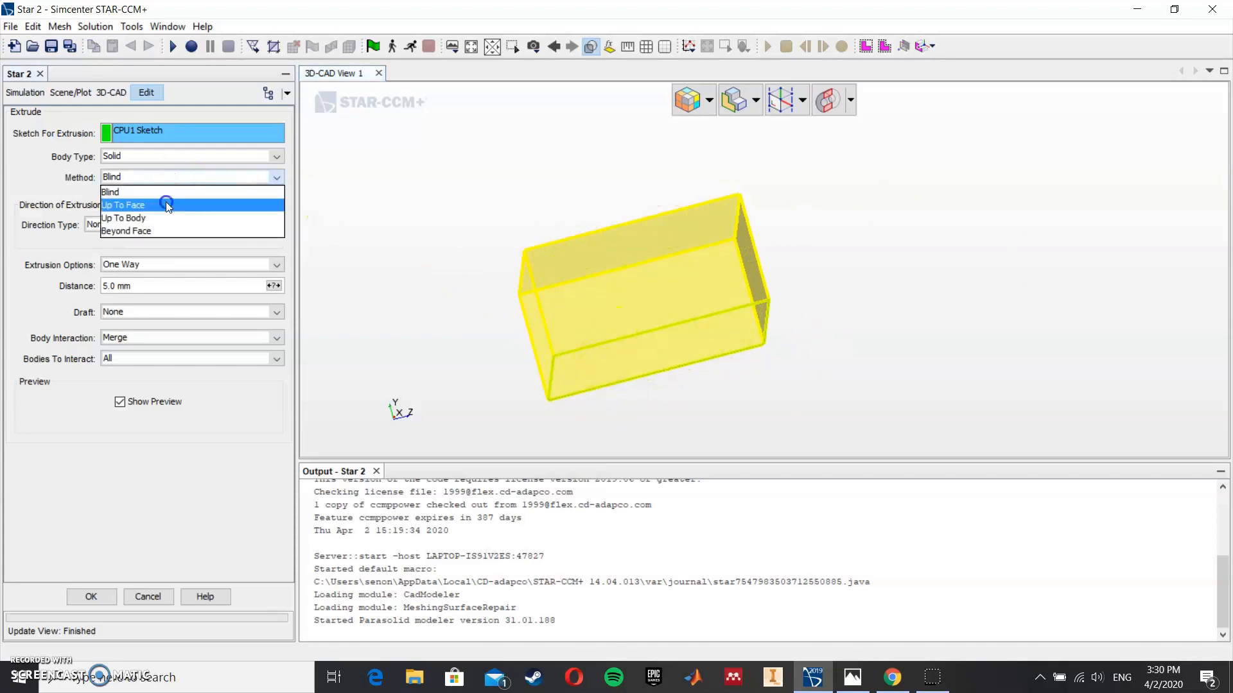
click(166, 202)
drag(583, 183, 576, 170)
- Set the extrusion method back to Blind
right_drag(576, 170, 599, 236)
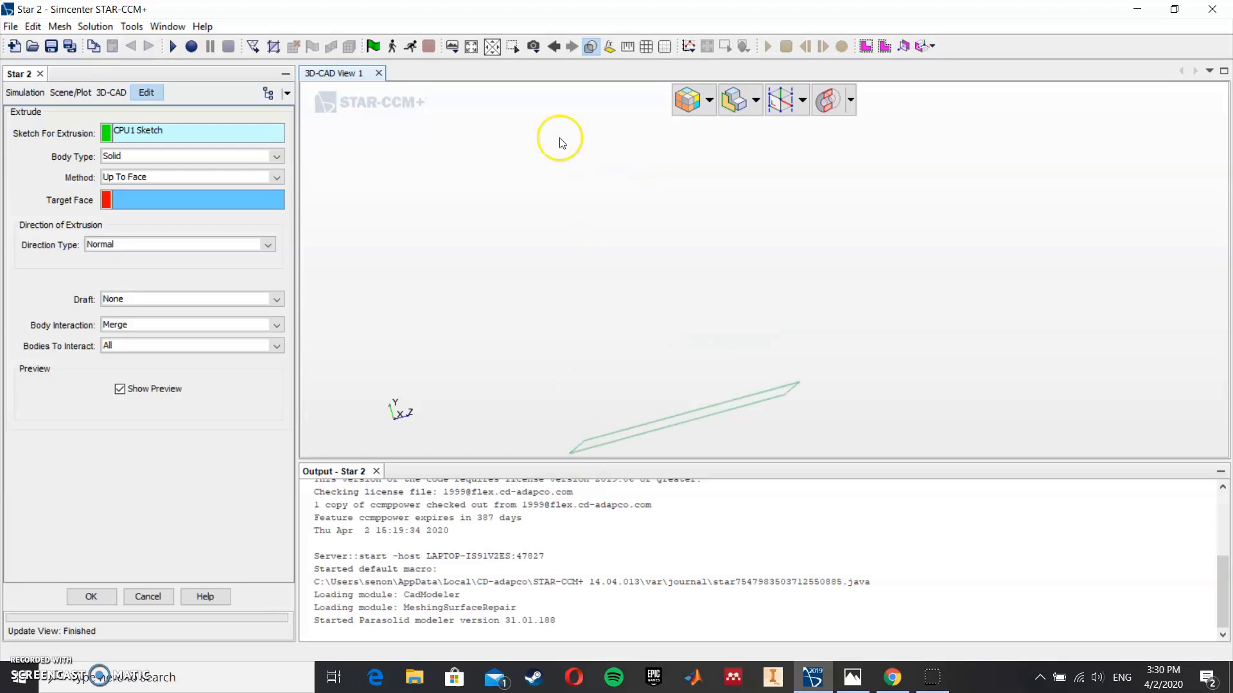
drag(721, 333, 713, 311)
right_drag(713, 312, 703, 285)
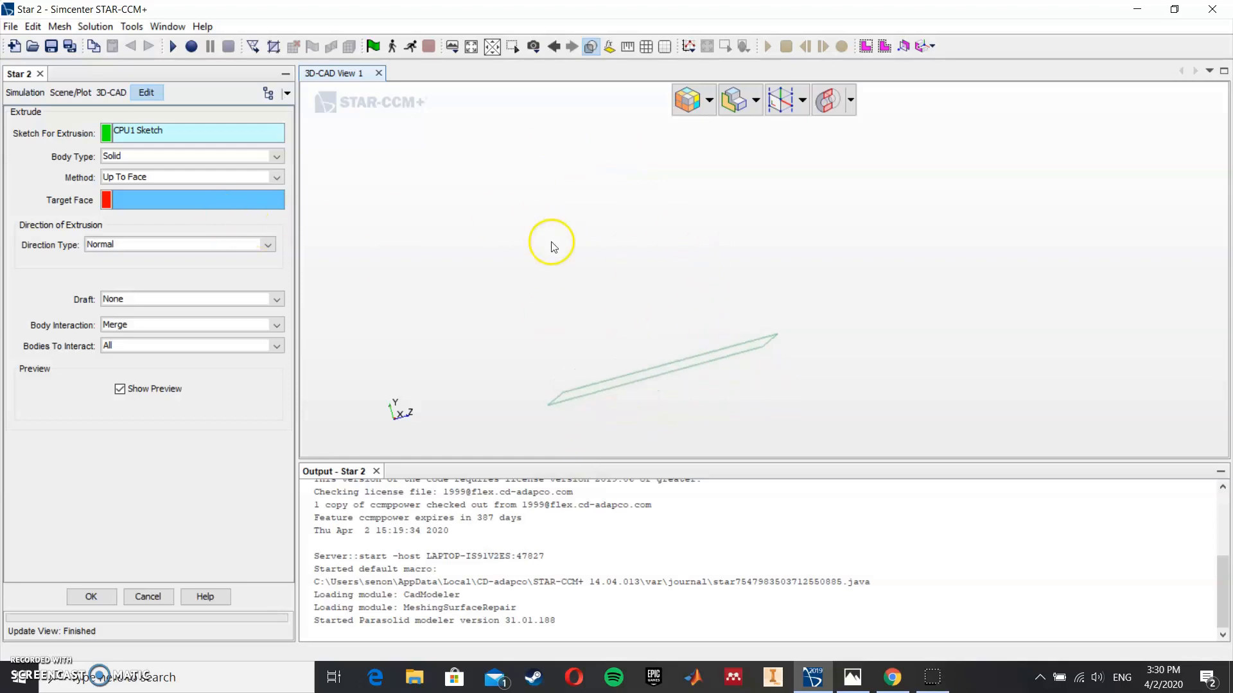
click(198, 178)
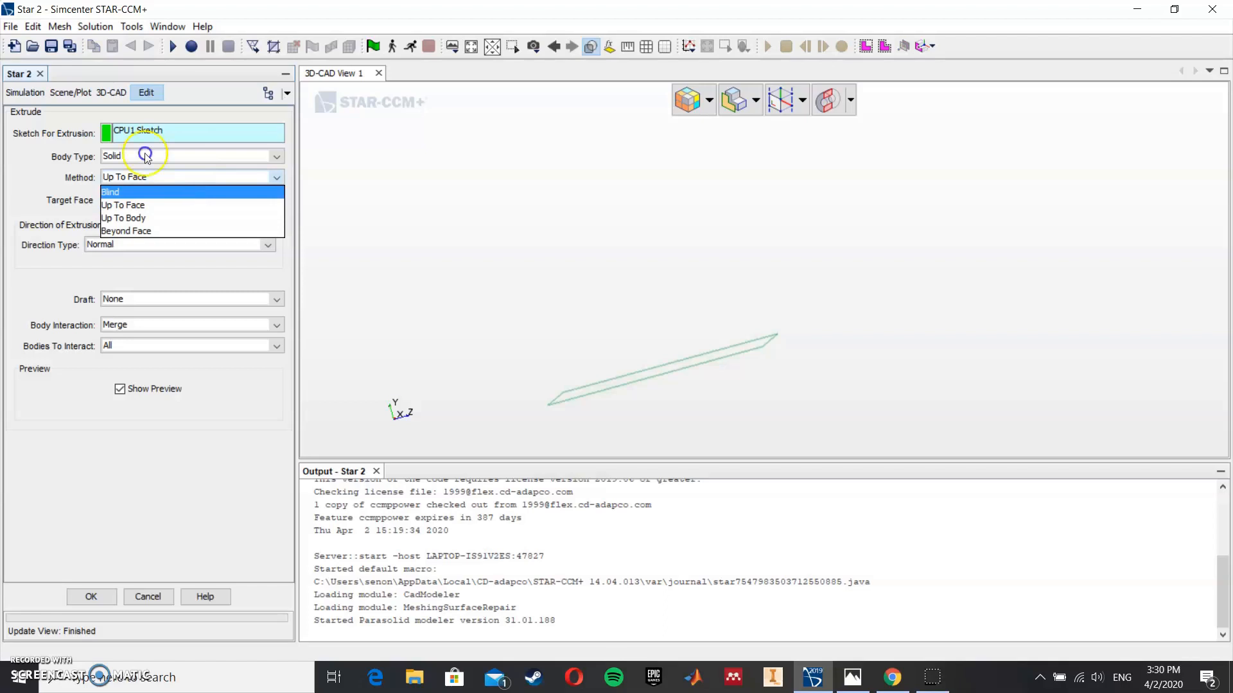
click(141, 192)
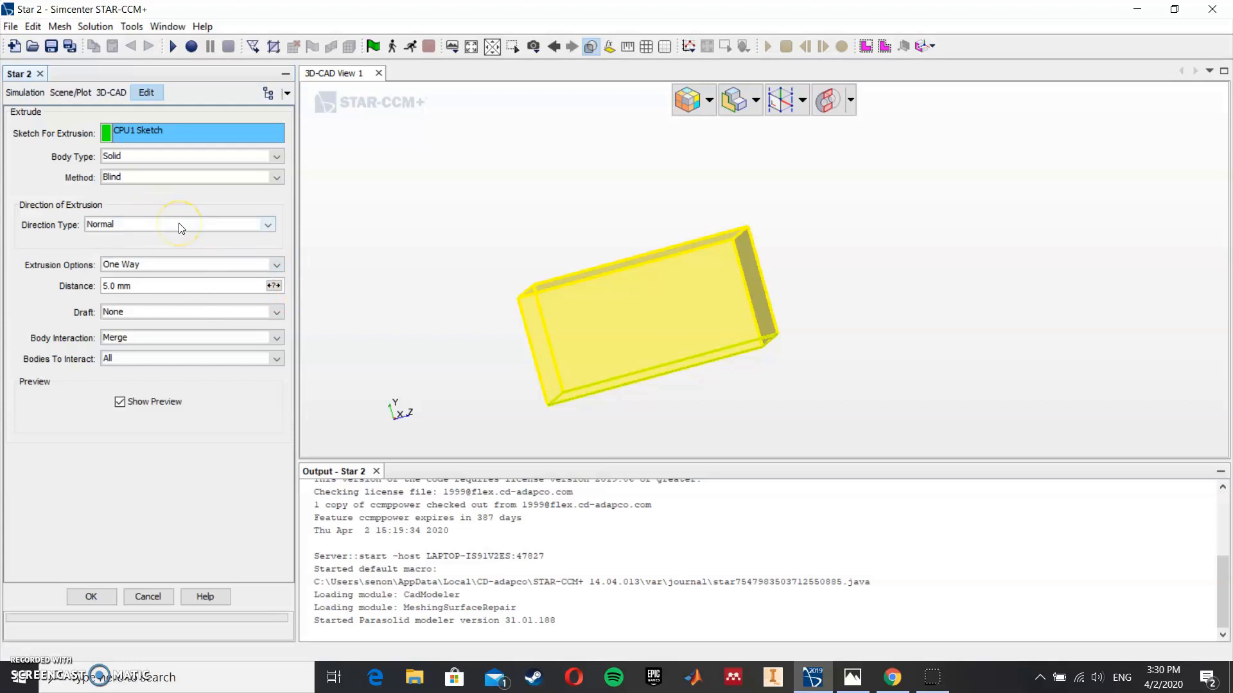
- Try Reverse, Specified and Reference Axis directions, then set the direction back to Normal
click(138, 224)
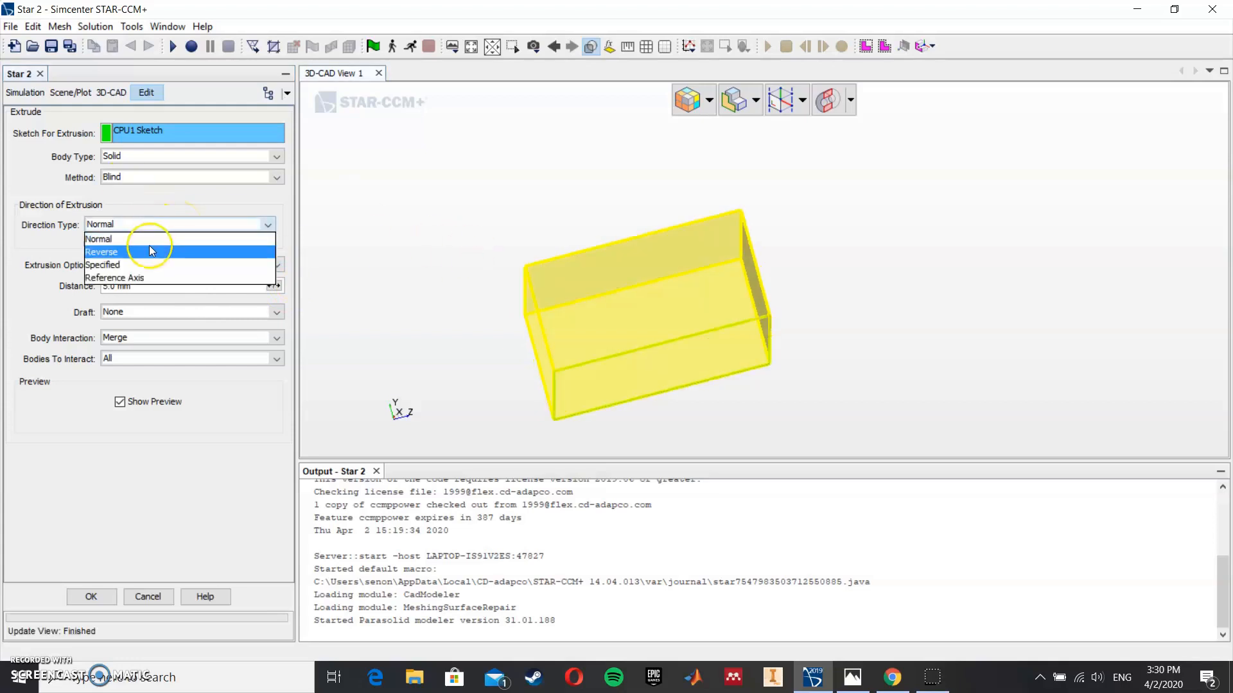
click(152, 252)
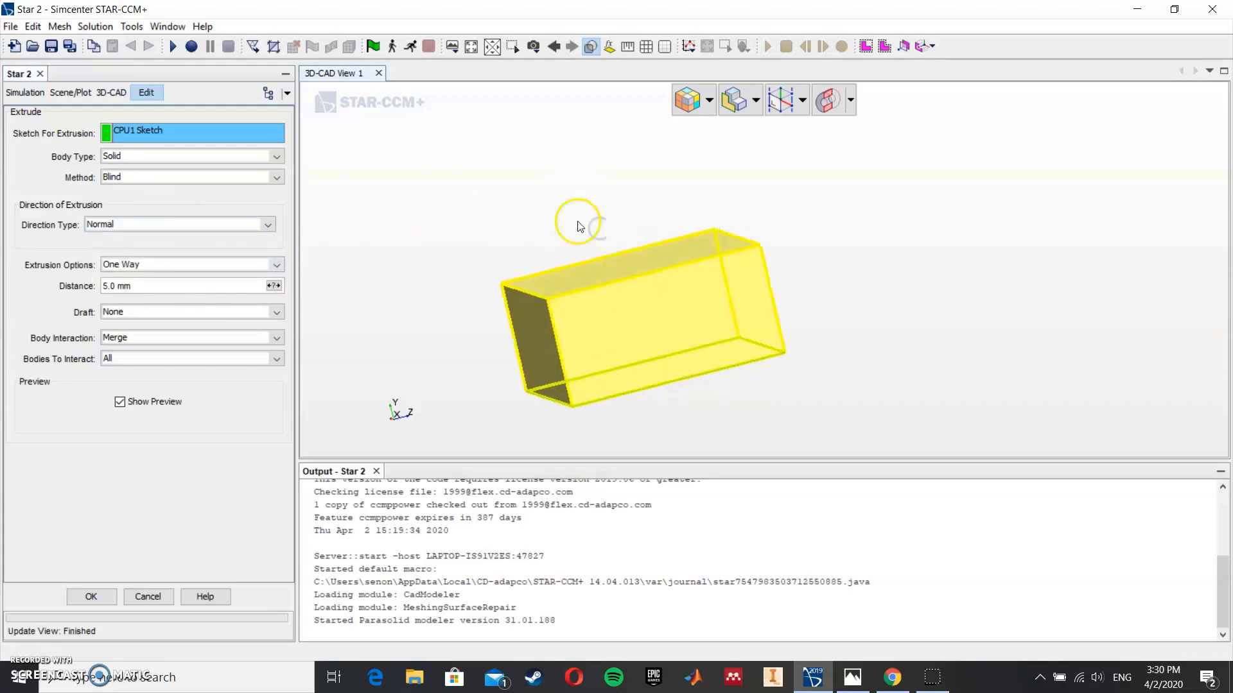
click(170, 231)
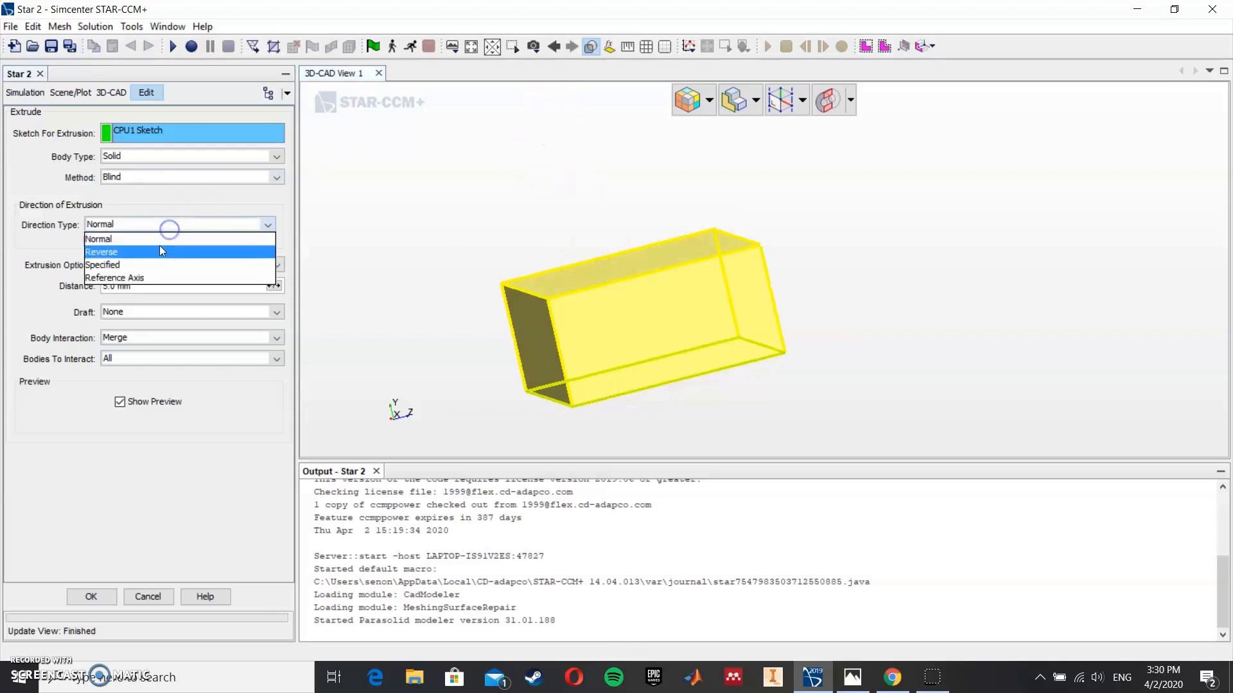
click(161, 249)
right_drag(677, 325, 641, 193)
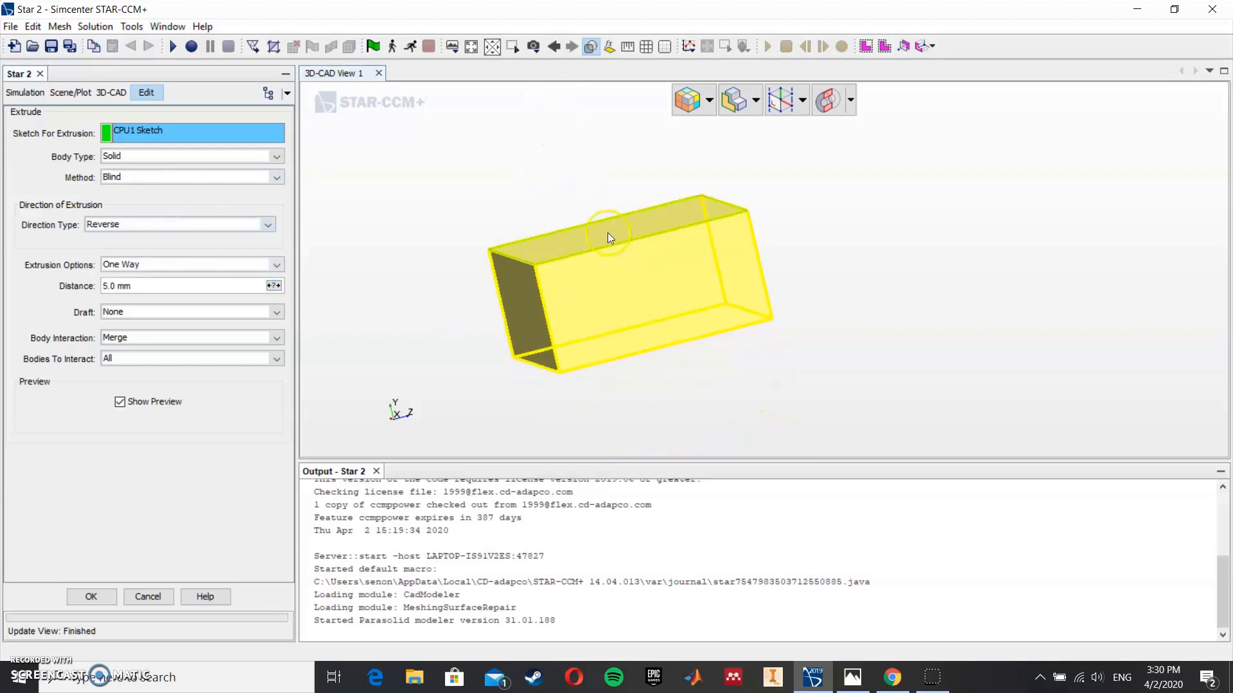
click(180, 222)
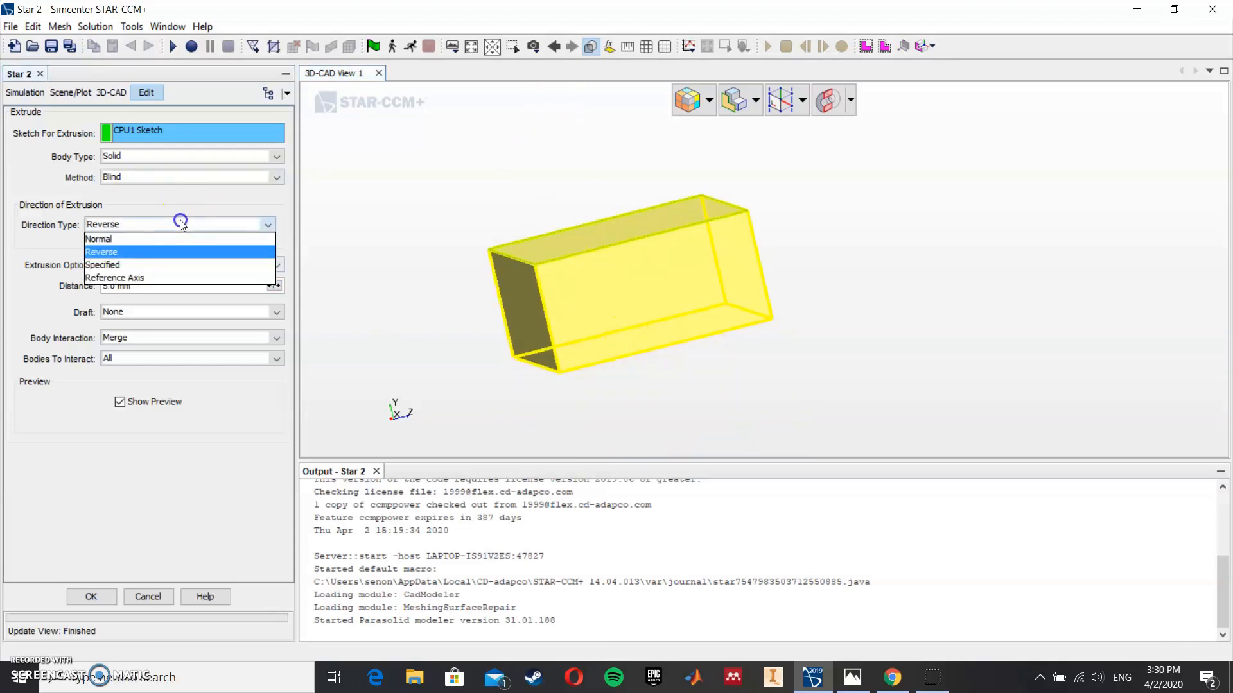
click(171, 265)
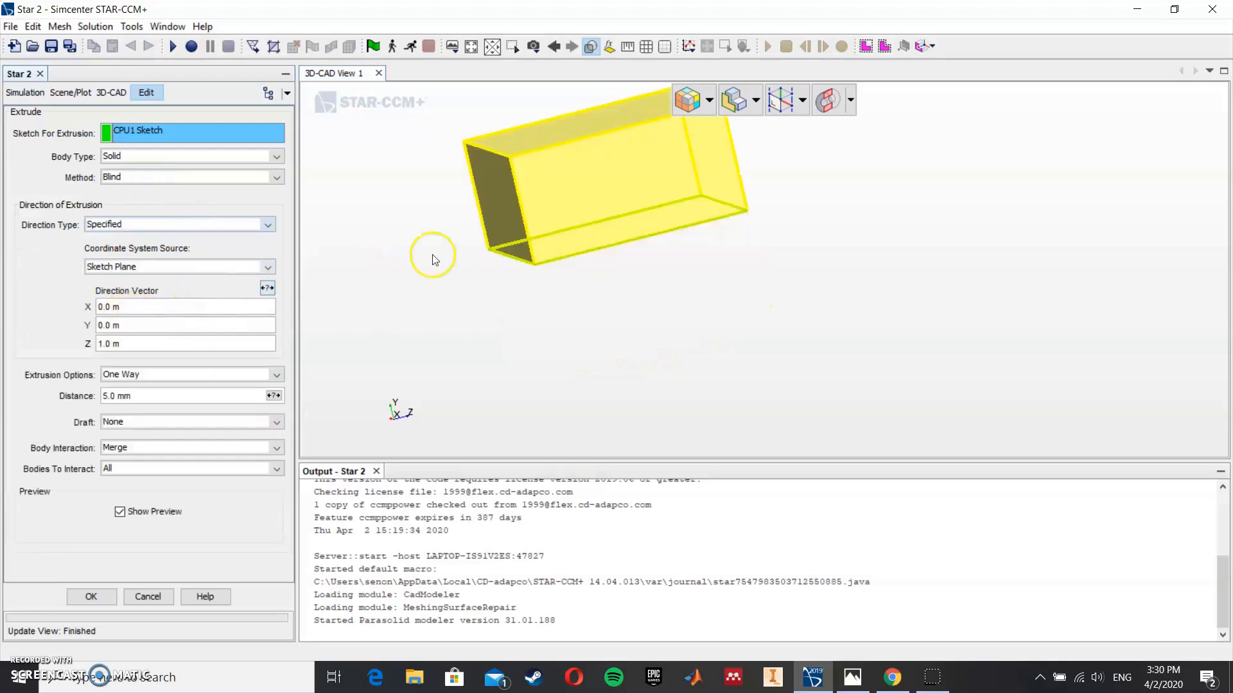
right_drag(432, 255, 483, 321)
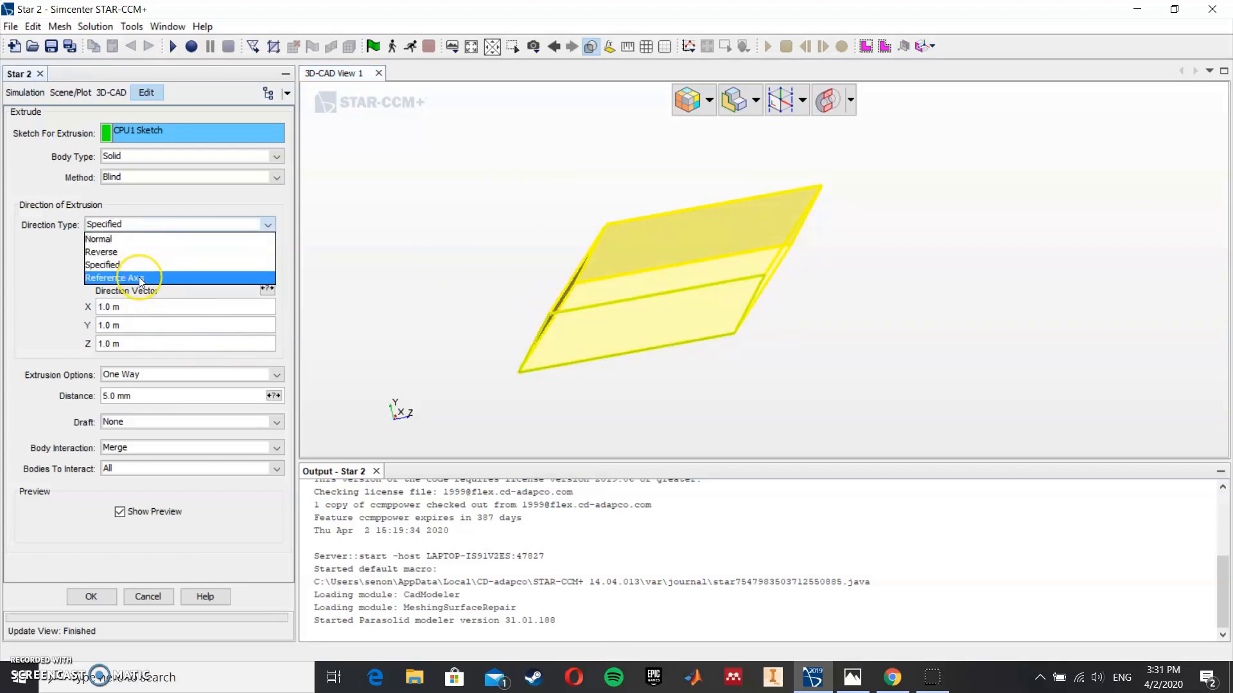
click(140, 278)
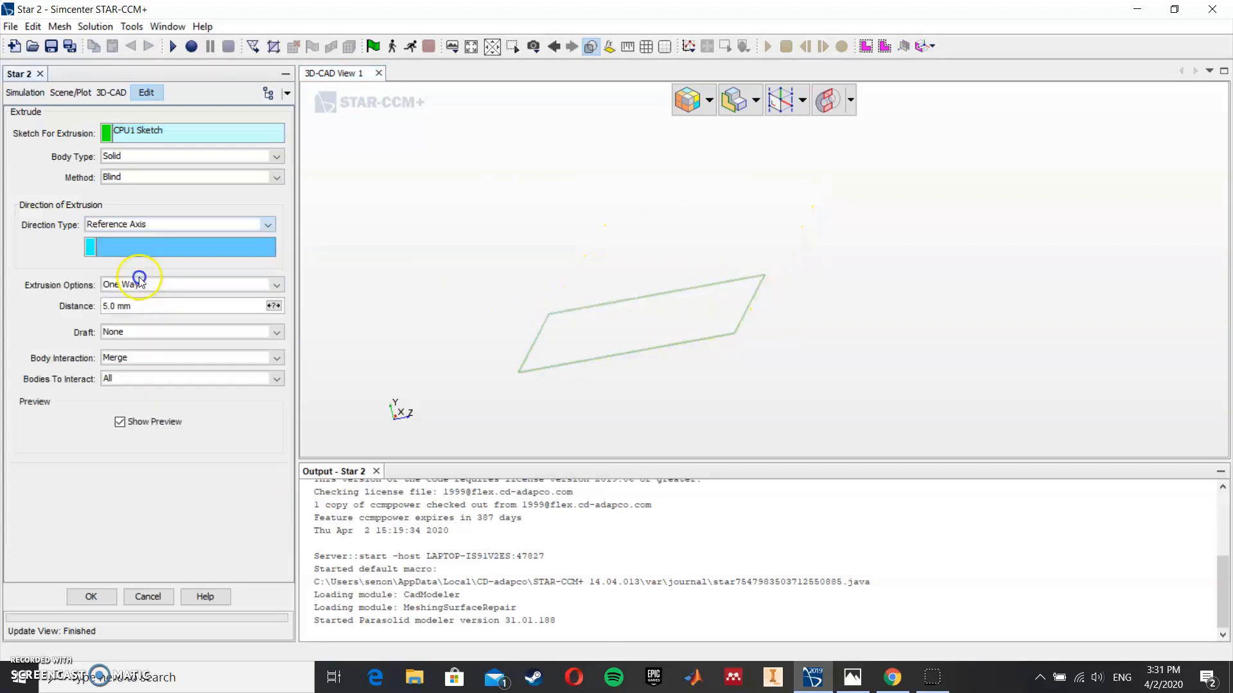
click(181, 232)
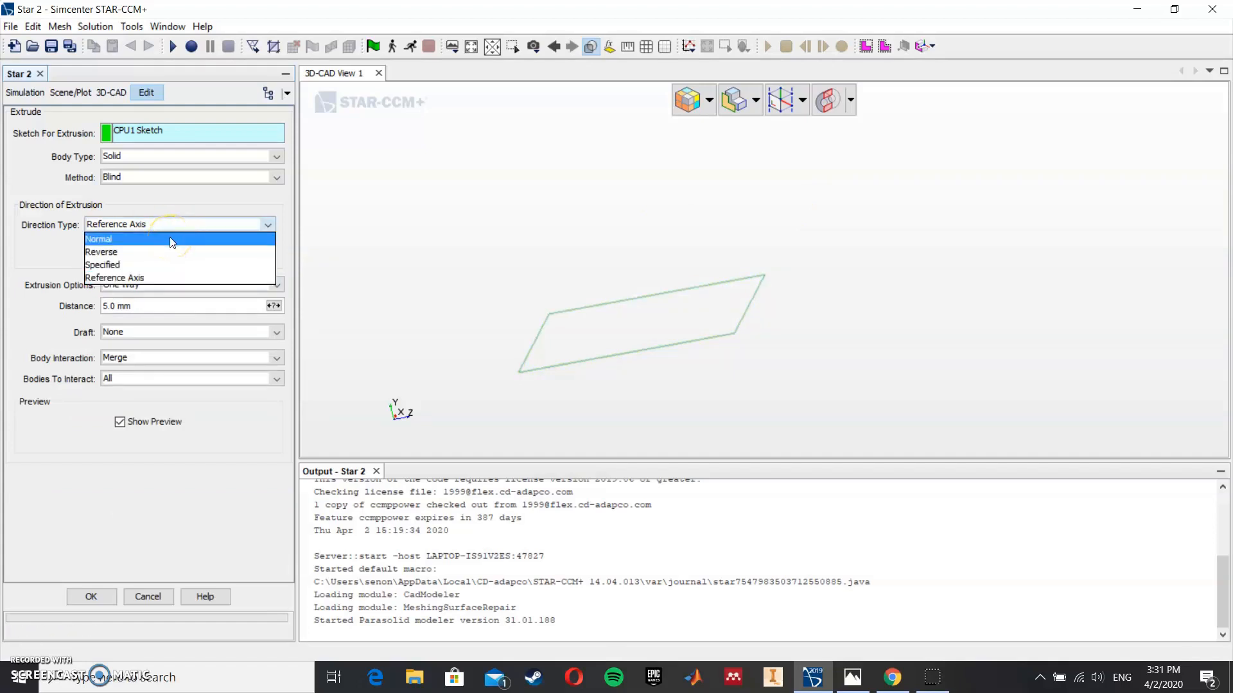
click(168, 239)
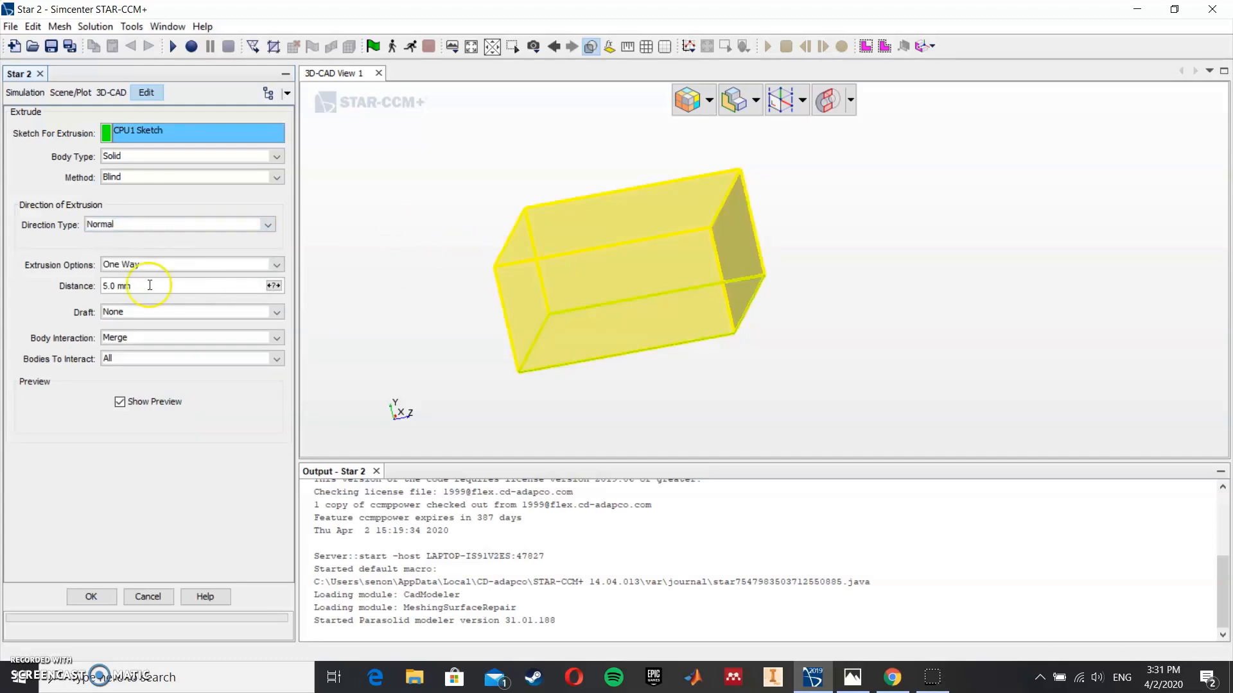
- Keep draft at None, set body interaction to None, and create the 5 mm extrusion
drag(586, 231, 597, 292)
click(175, 312)
click(173, 321)
click(134, 312)
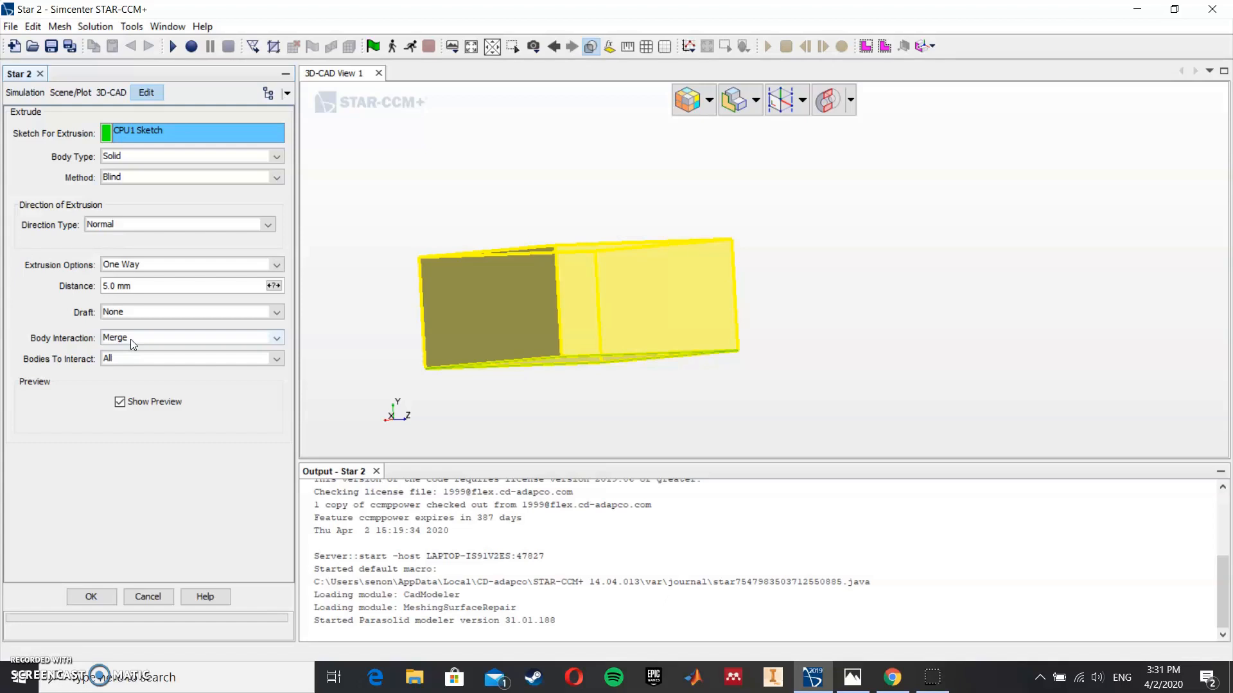
click(133, 344)
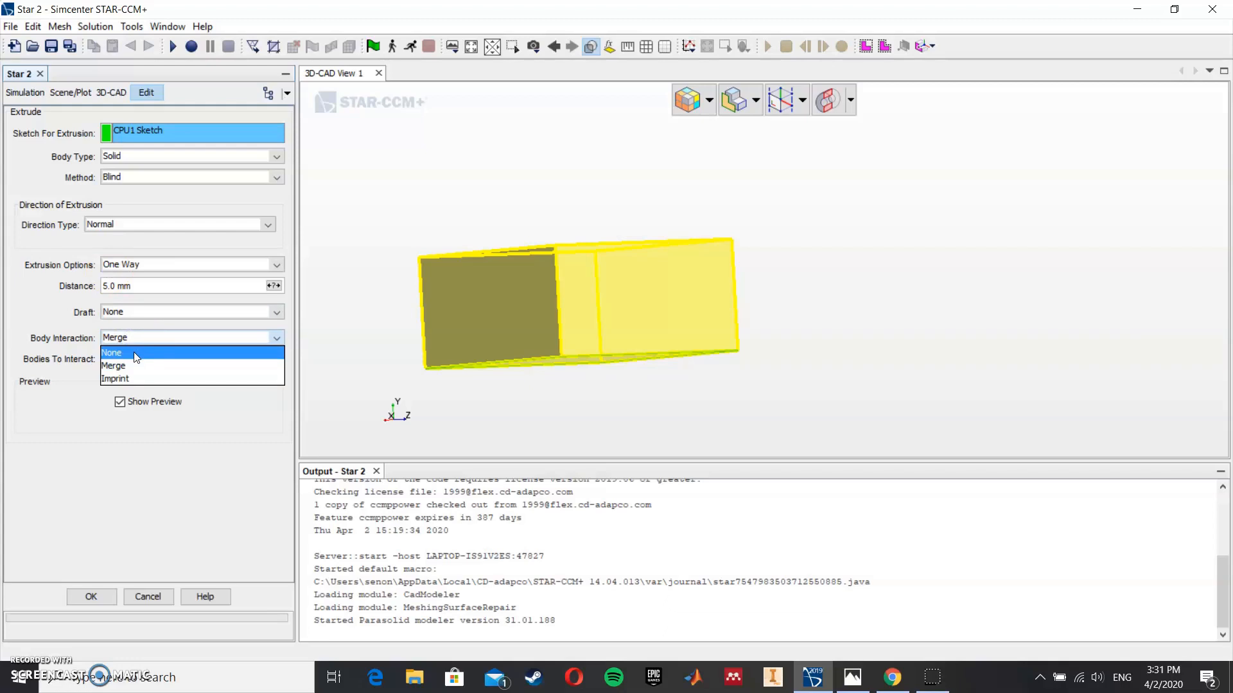
click(127, 379)
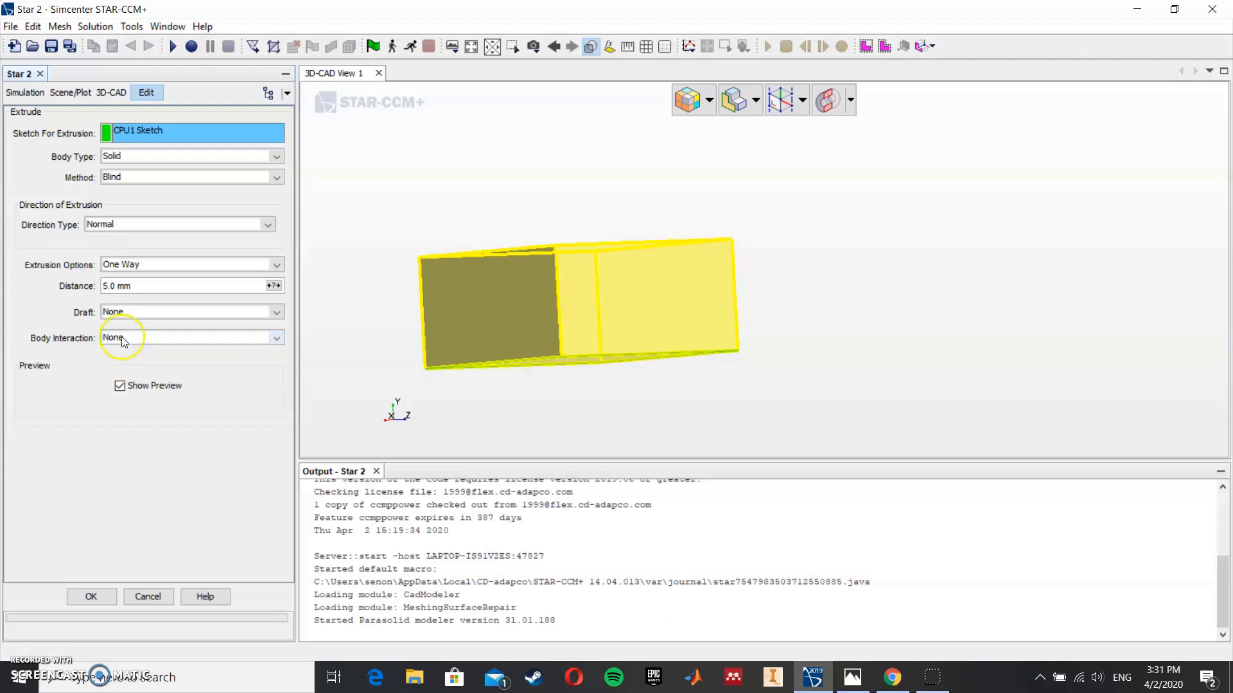
click(128, 387)
drag(634, 310, 608, 339)
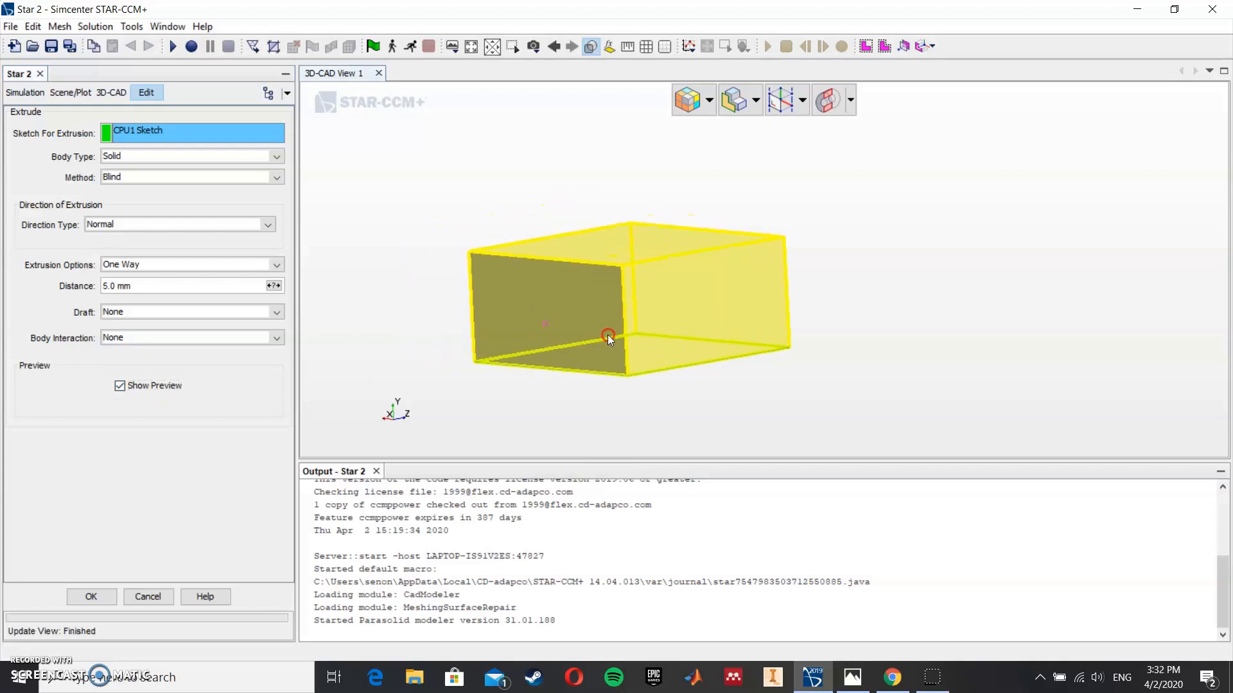
click(90, 597)
drag(552, 328, 593, 318)
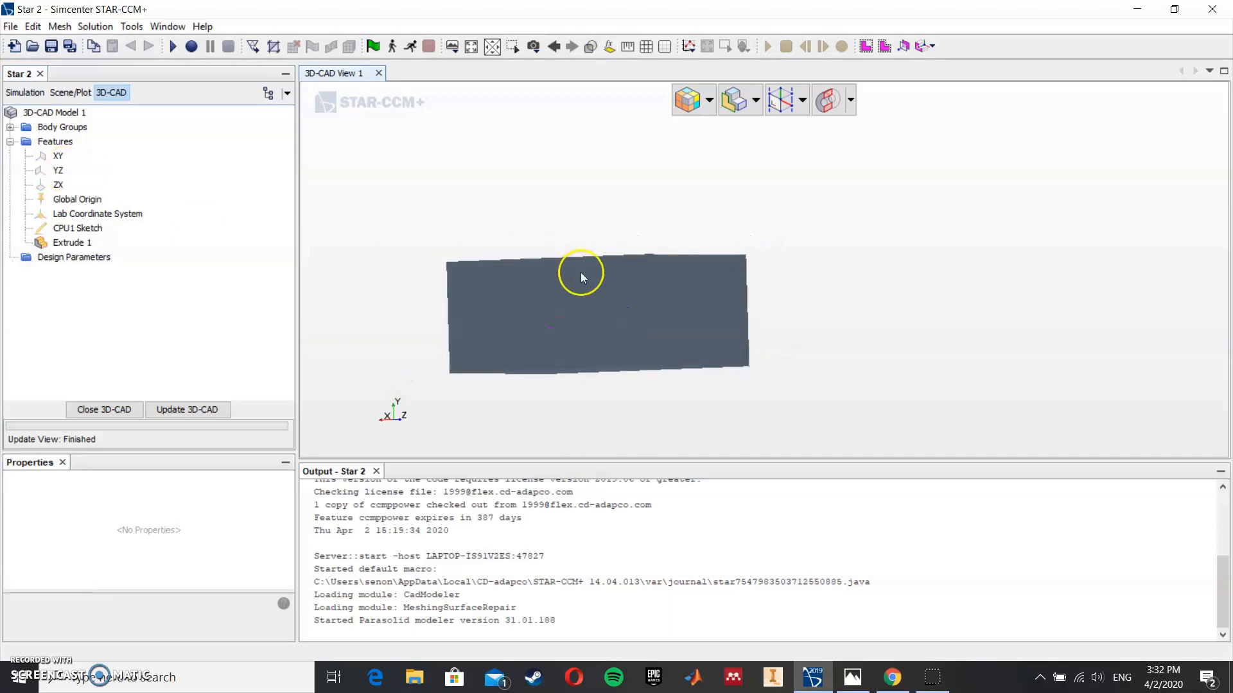
drag(581, 273, 618, 306)
- Under Body Groups, begin renaming Body 1
click(11, 127)
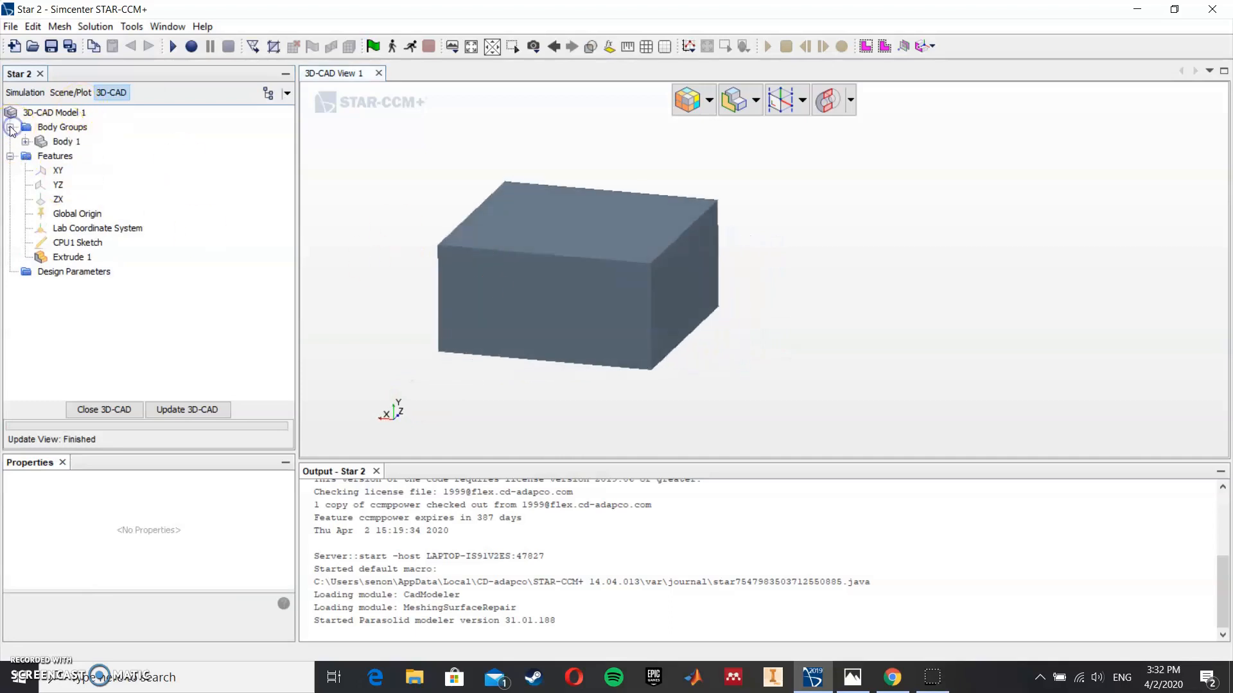
click(67, 142)
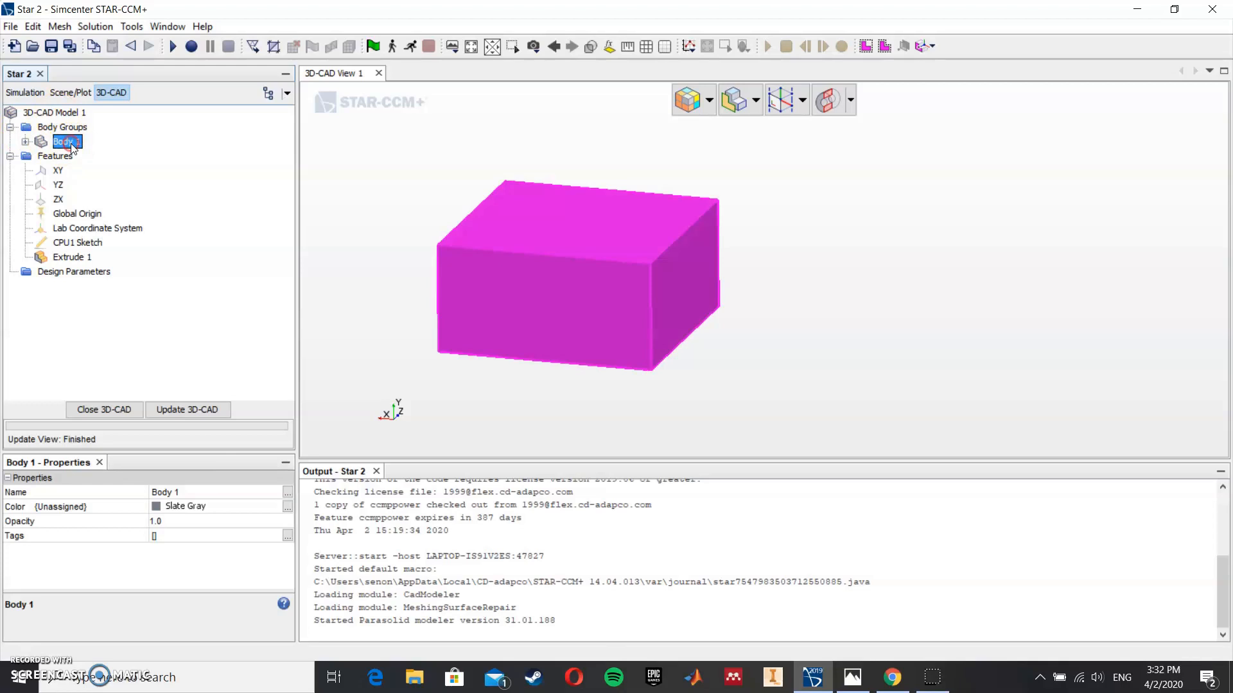
right_click(68, 142)
click(118, 154)
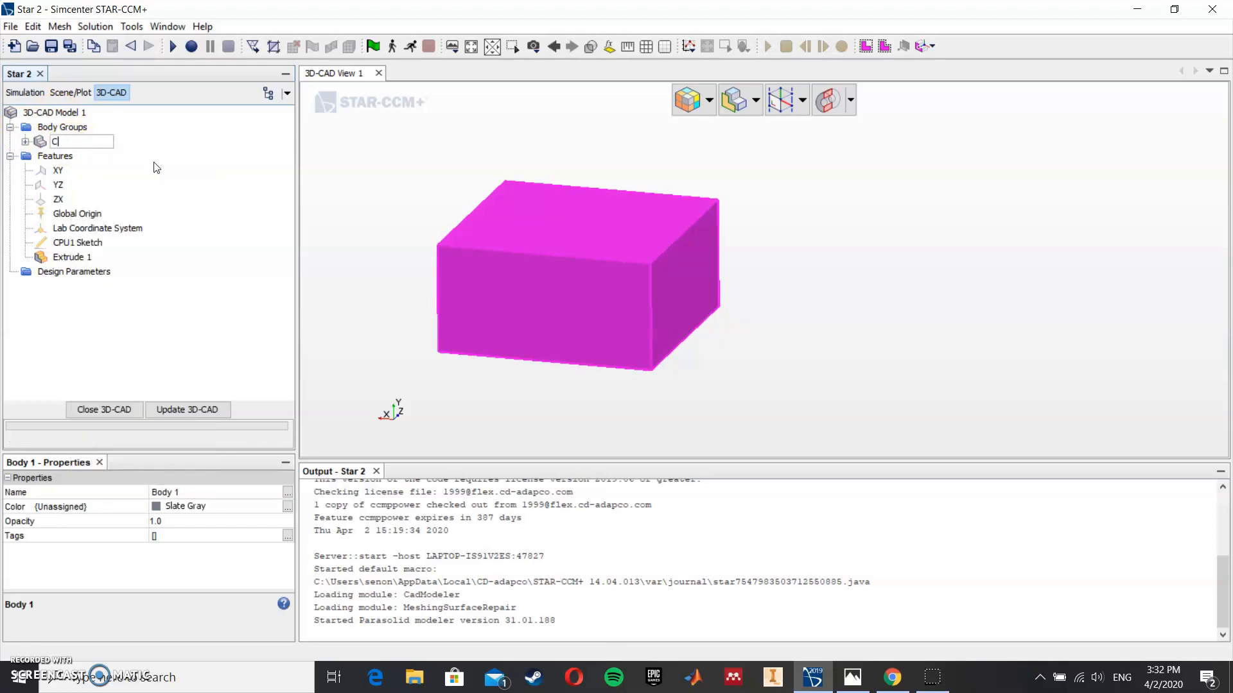
- Name the body CPU1
text(CPU1)
key(Return)
click(452, 241)
drag(602, 259, 726, 330)
scroll(585, 306, down, 3)
click(606, 258)
- Orbit to the CPU1 box's front face and open its Create Sketch options
drag(572, 295, 455, 171)
drag(578, 269, 577, 371)
click(580, 372)
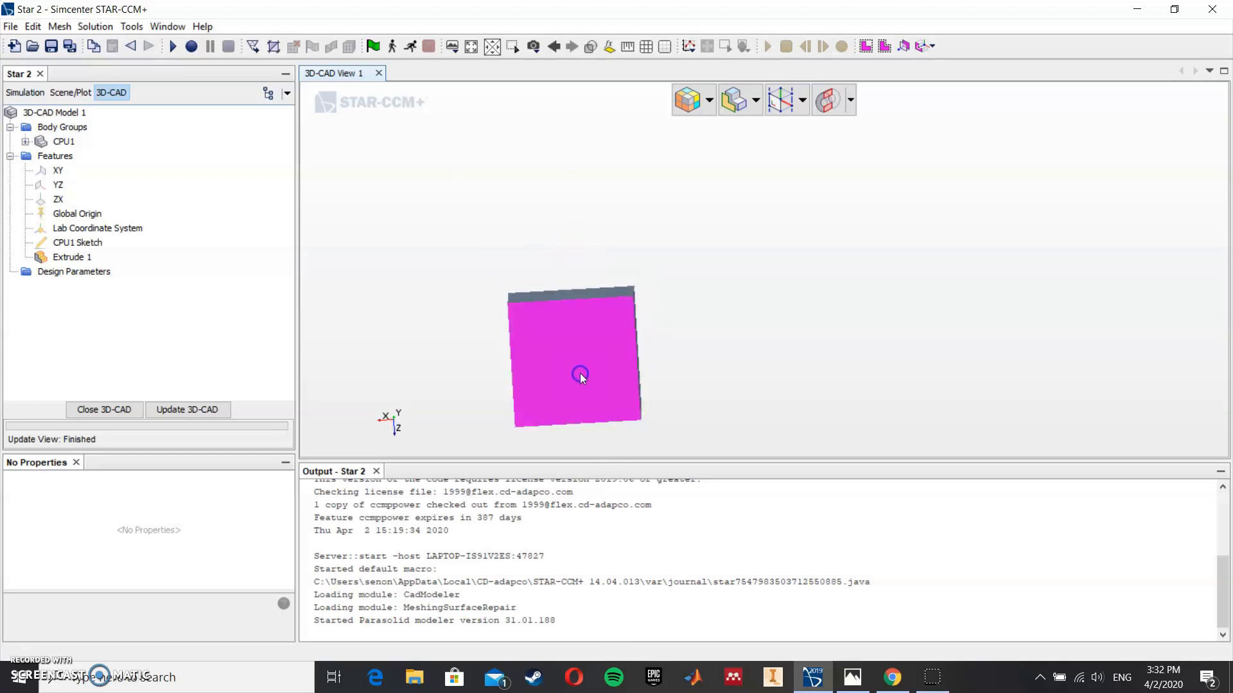
right_click(576, 357)
mouse_move(617, 118)
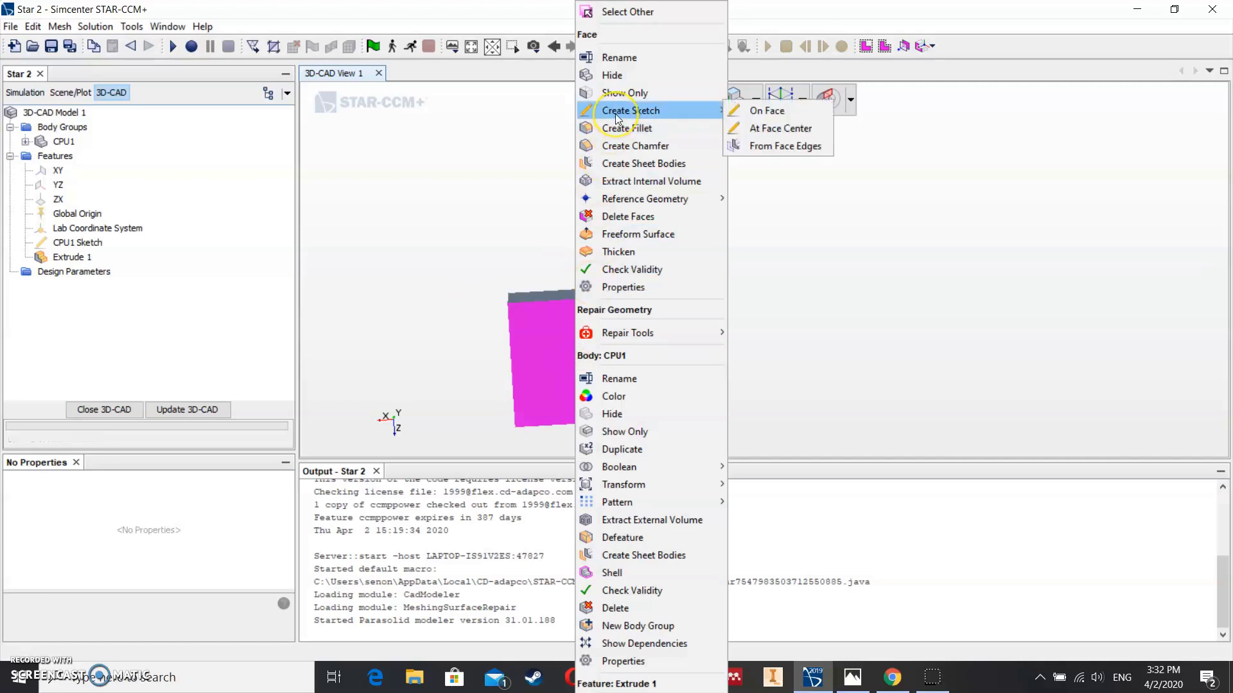
- Start a sketch at the front face centre, viewed squarely
click(811, 133)
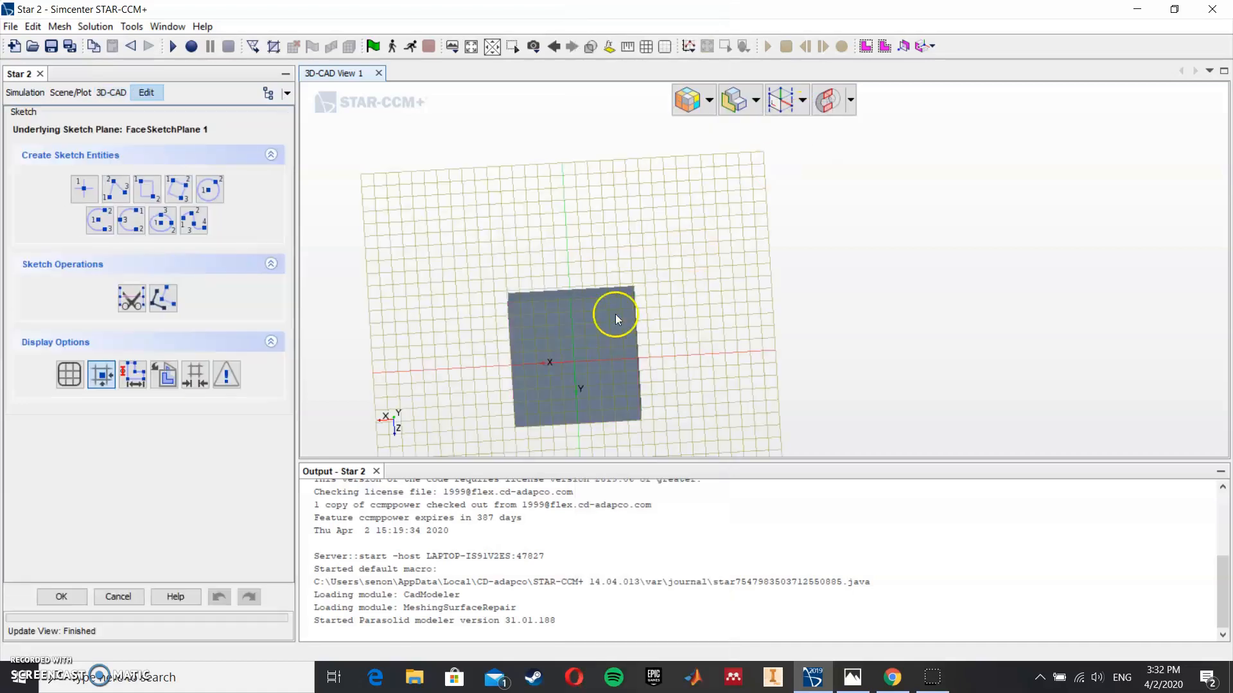
click(149, 375)
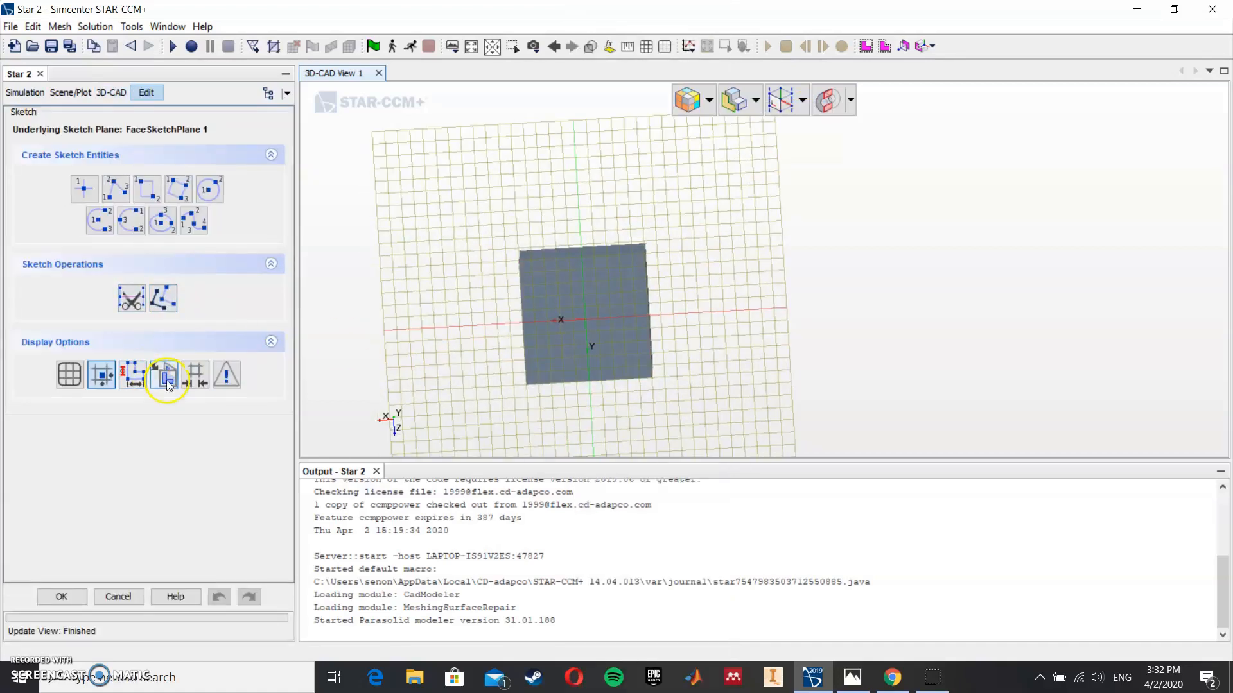
scroll(786, 267, up, 2)
middle_drag(780, 267, 665, 273)
scroll(631, 273, up, 3)
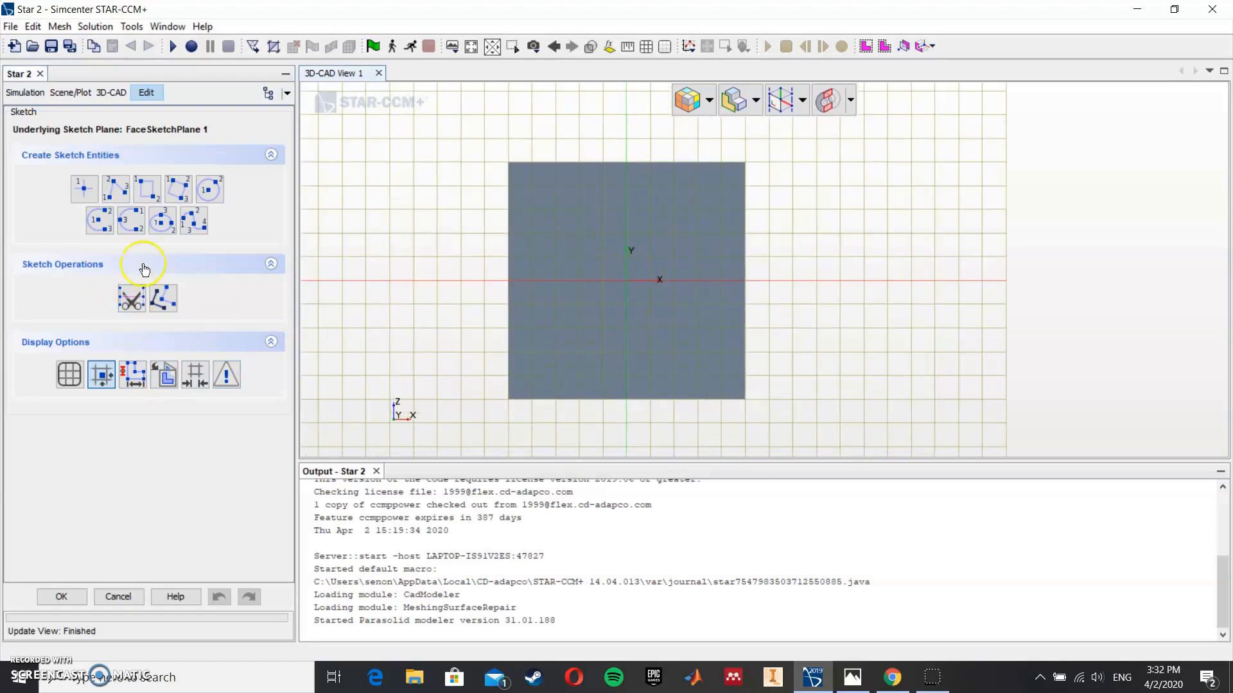
mouse_move(554, 216)
right_down()
mouse_move(615, 261)
mouse_move(524, 205)
right_up()
- Draw guide lines: horizontal from the origin to X -0.01 m, vertical up to Y 0.01 m
click(119, 188)
click(635, 272)
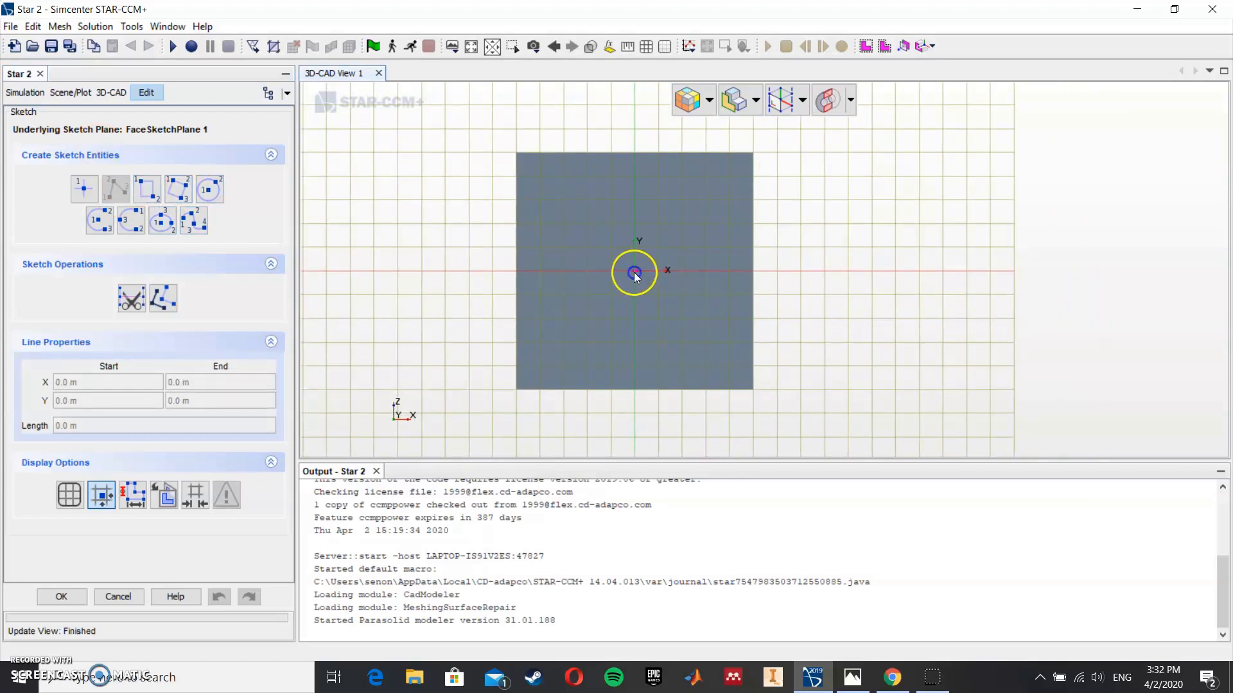
click(391, 272)
click(399, 272)
click(398, 271)
key(Escape)
click(118, 191)
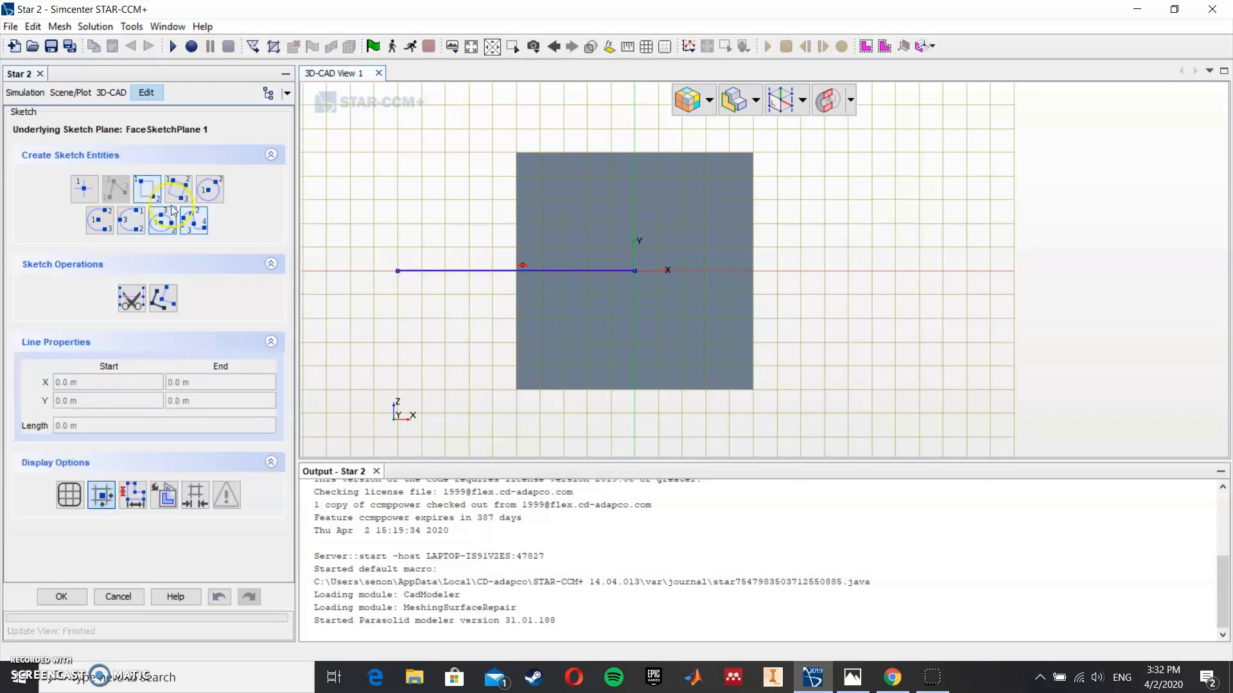
click(481, 353)
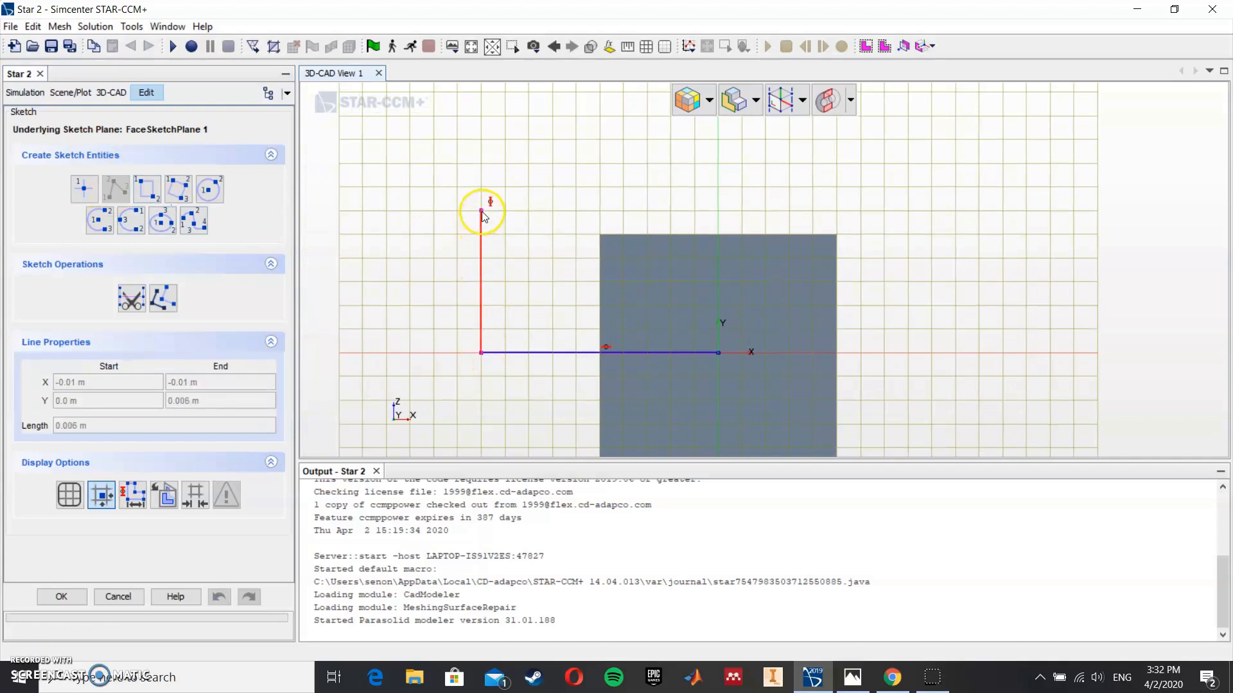
click(481, 116)
key(Escape)
click(118, 190)
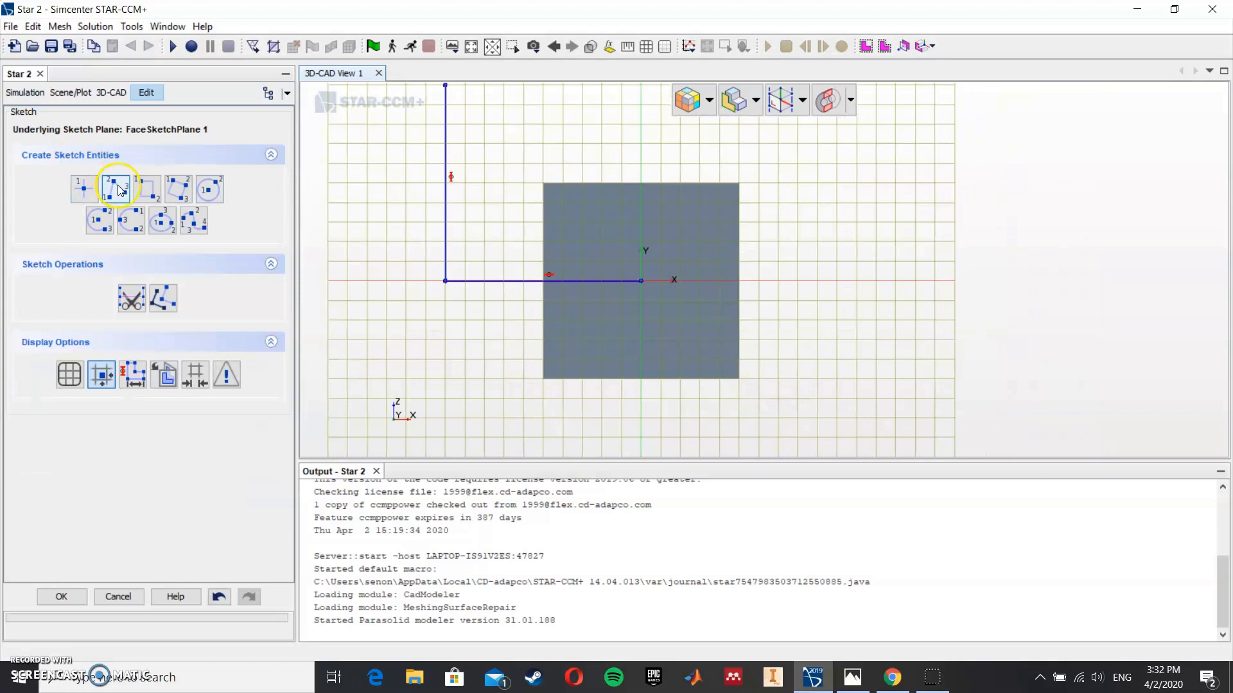
- Draw a 0.02 m square rectangle between the guide line endpoints (±0.01 m)
click(147, 188)
right_drag(360, 240, 360, 254)
right_drag(765, 382, 526, 109)
right_drag(497, 212, 706, 449)
click(425, 192)
right_drag(721, 404, 636, 275)
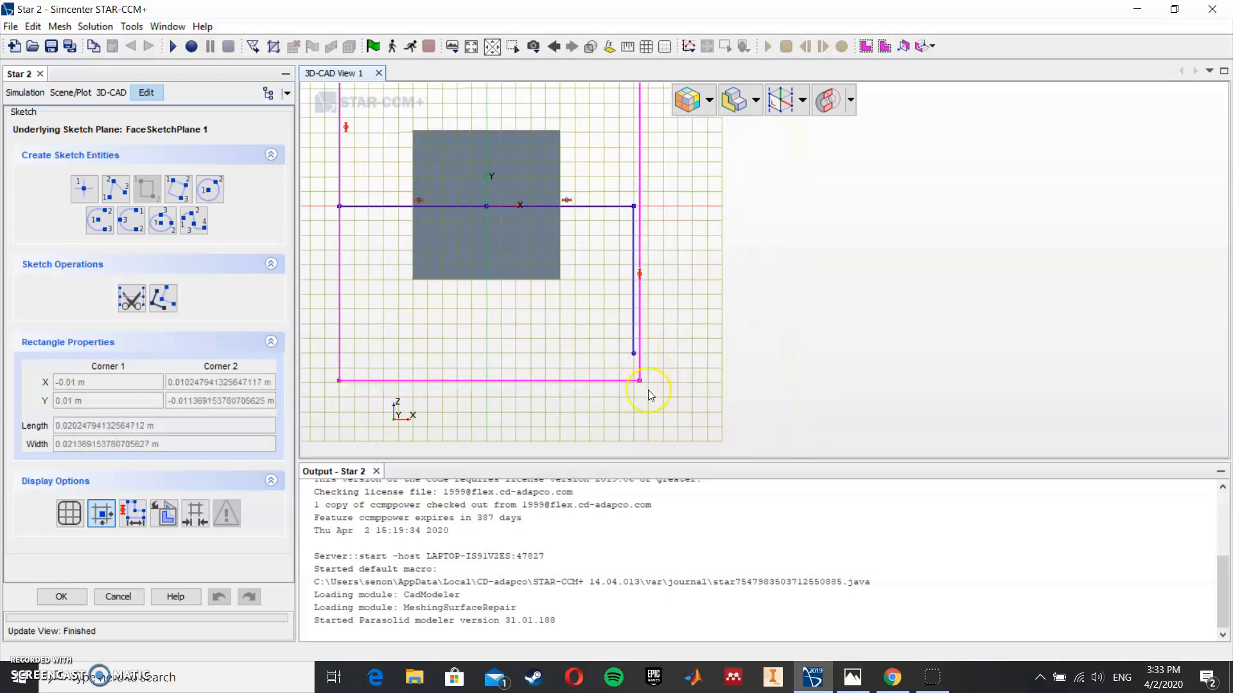
key(Escape)
click(147, 189)
right_drag(386, 105, 469, 261)
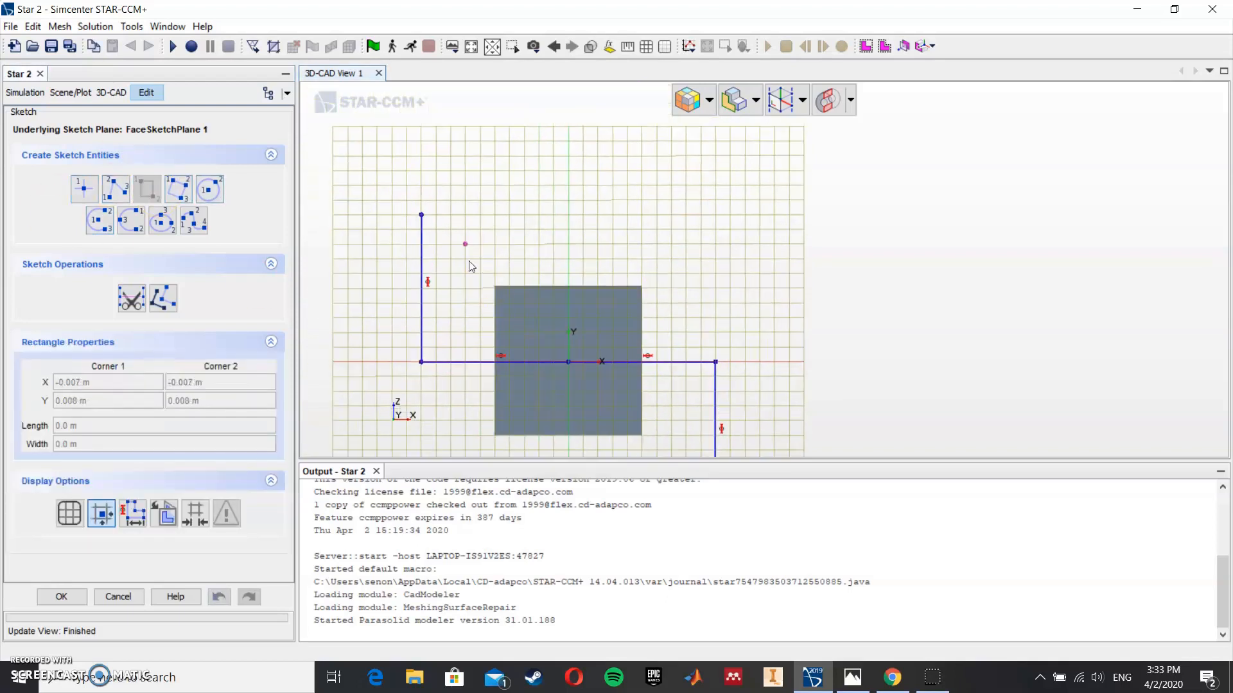
click(421, 215)
right_drag(726, 414, 586, 245)
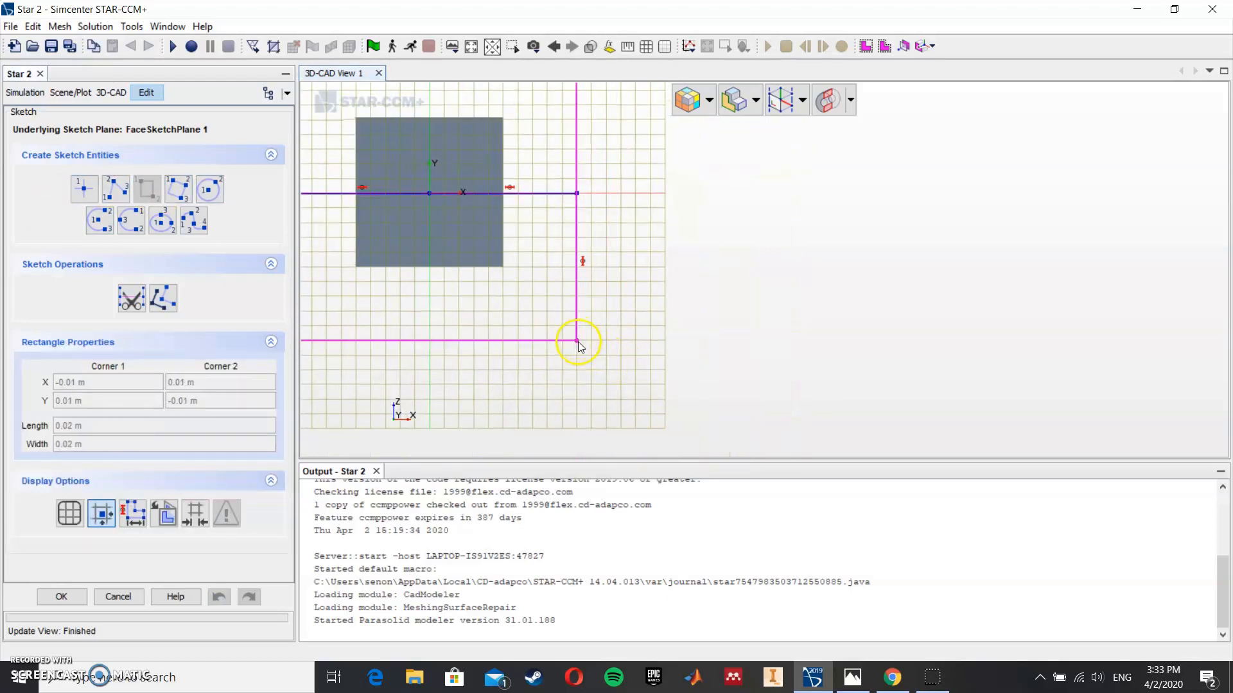
click(577, 341)
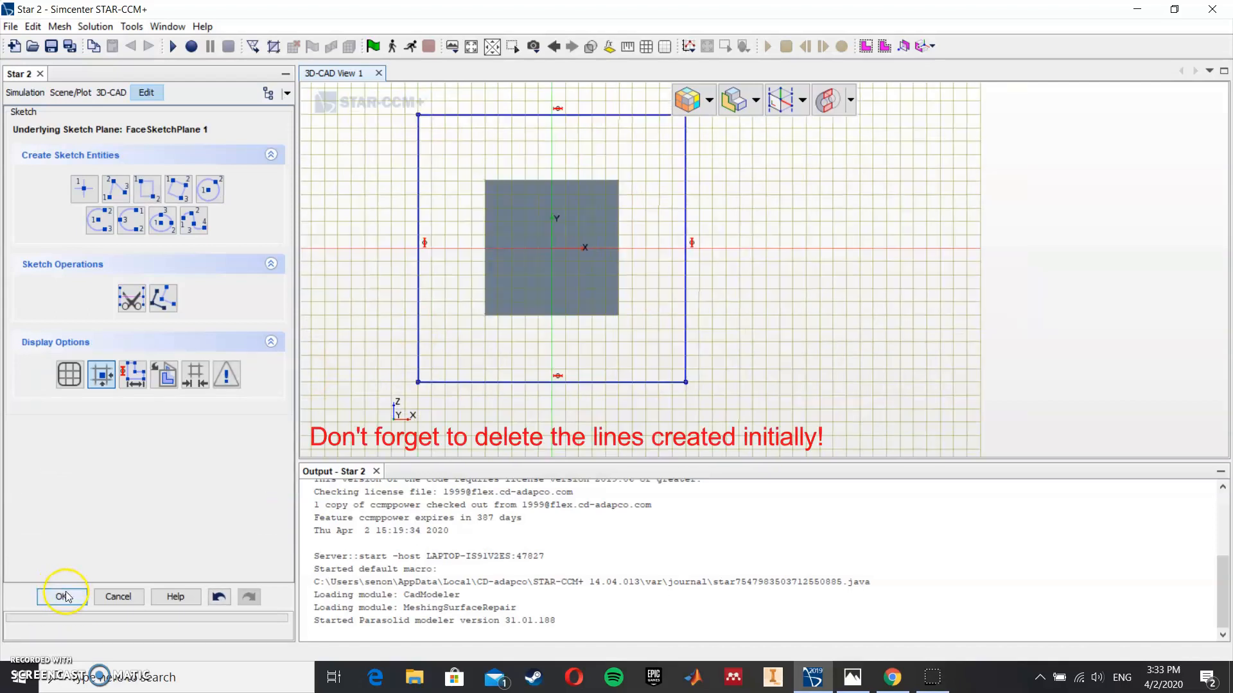
- Close the sketch, rename it Base1 Sketch, and start extruding it at 0.1 m
click(61, 597)
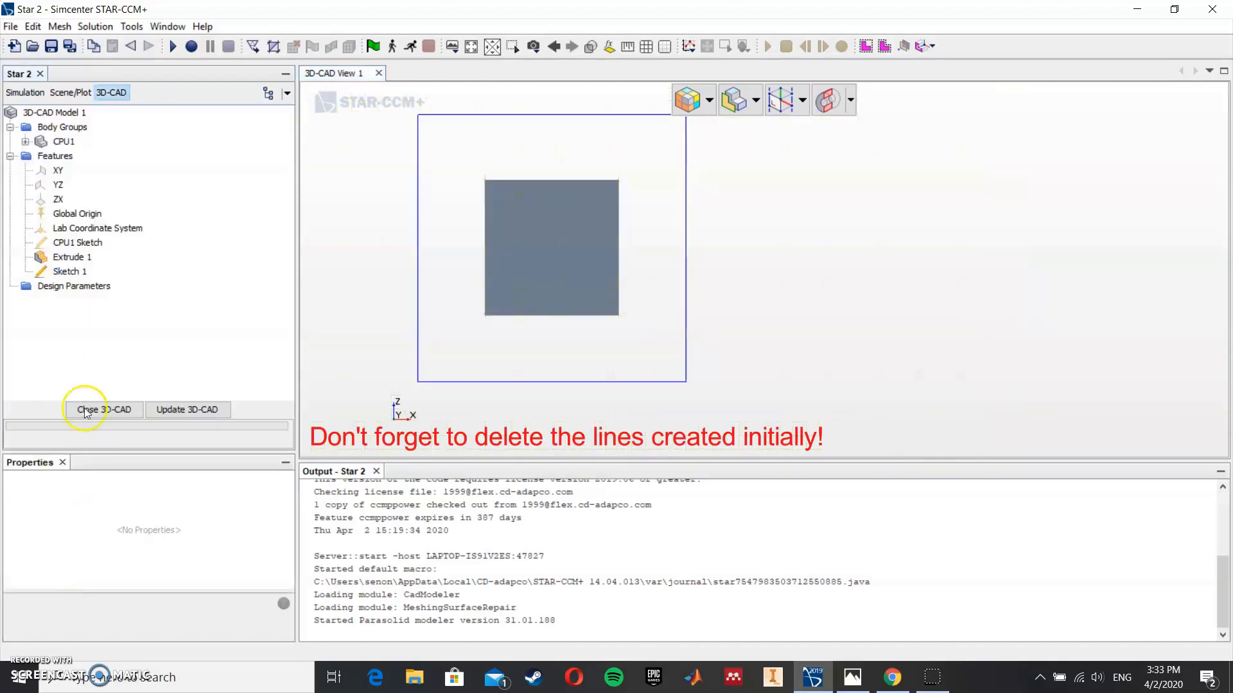
right_click(70, 271)
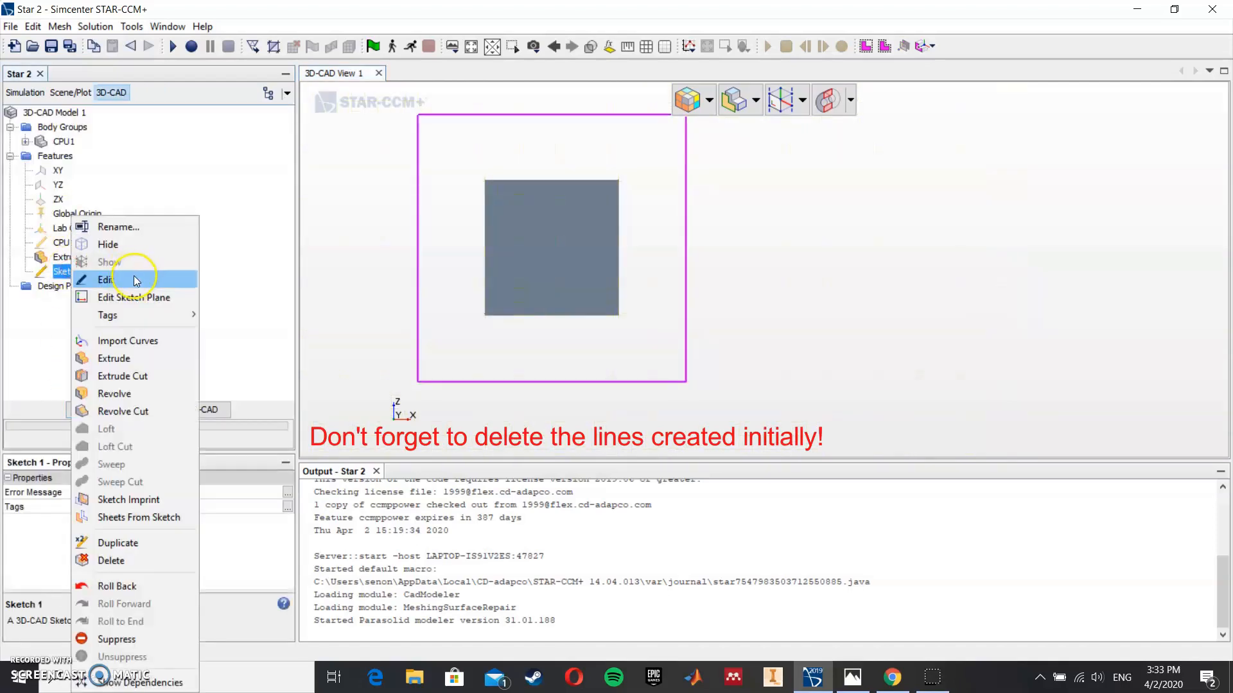
click(112, 226)
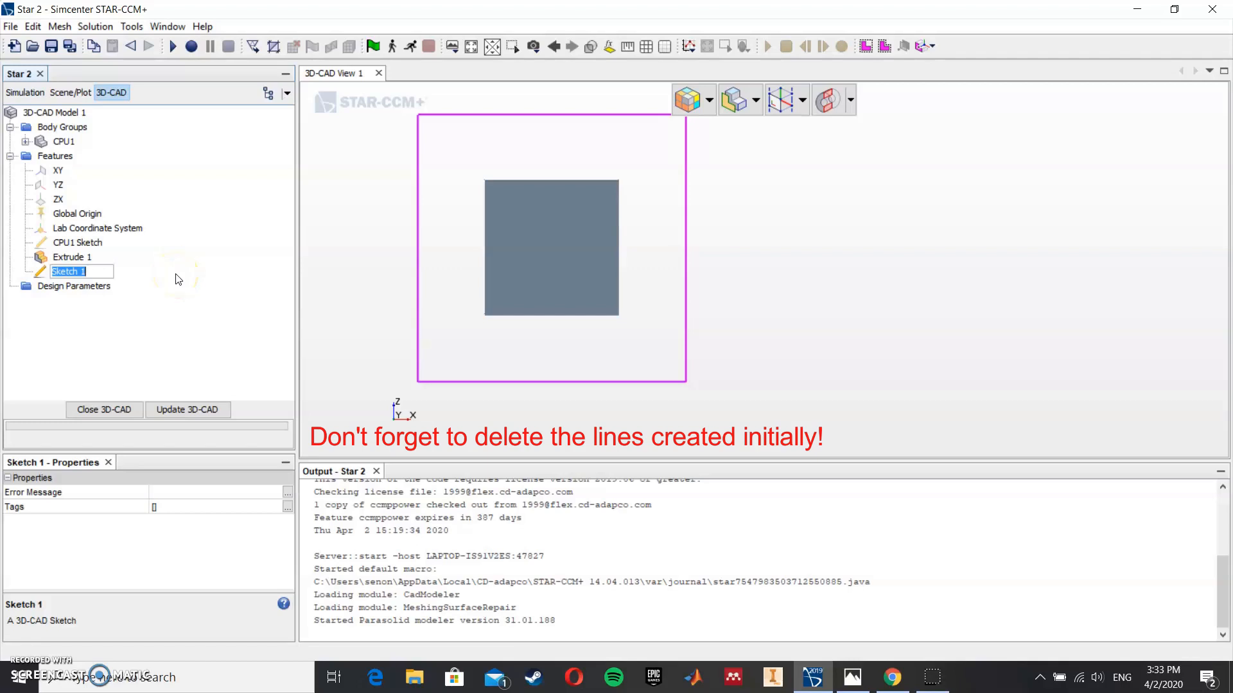
text(Base 1S)
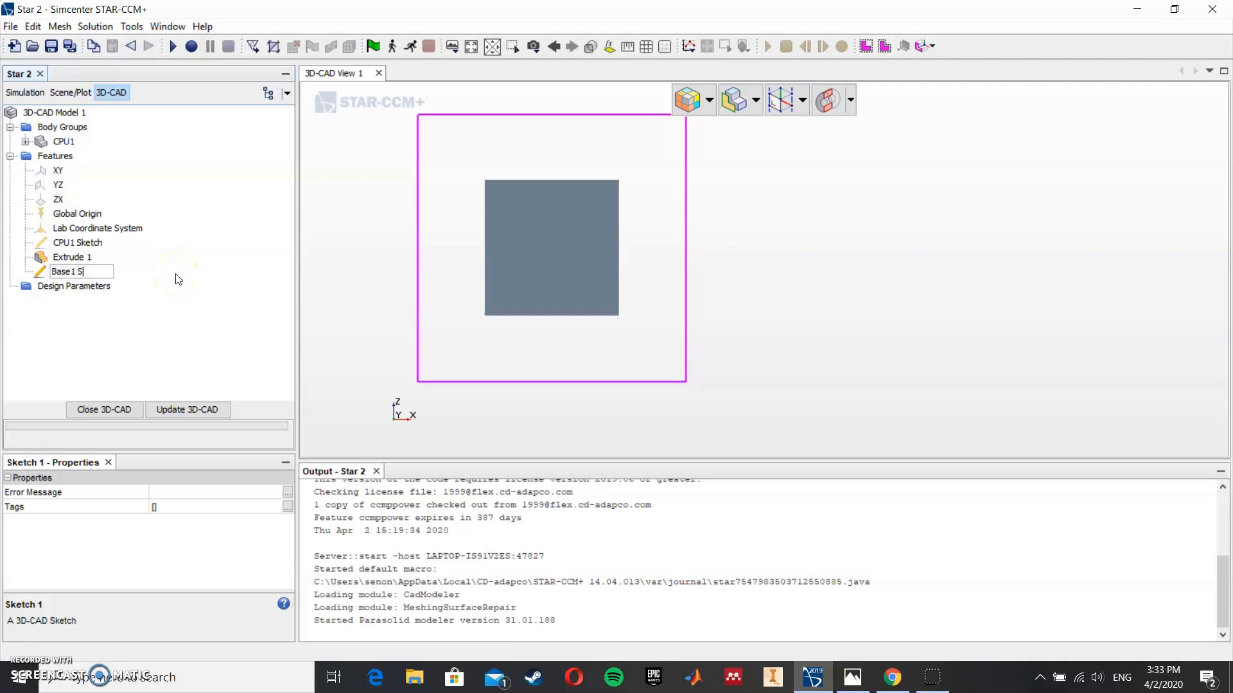
text(ketch)
key(Return)
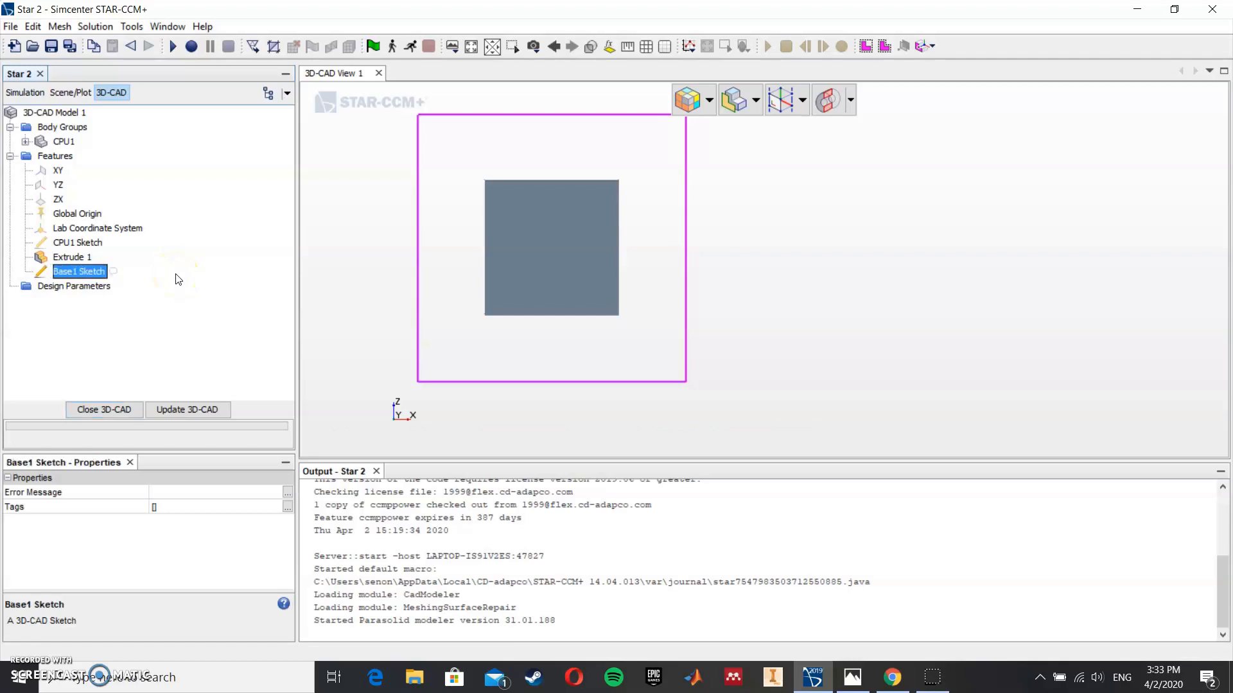
right_click(77, 271)
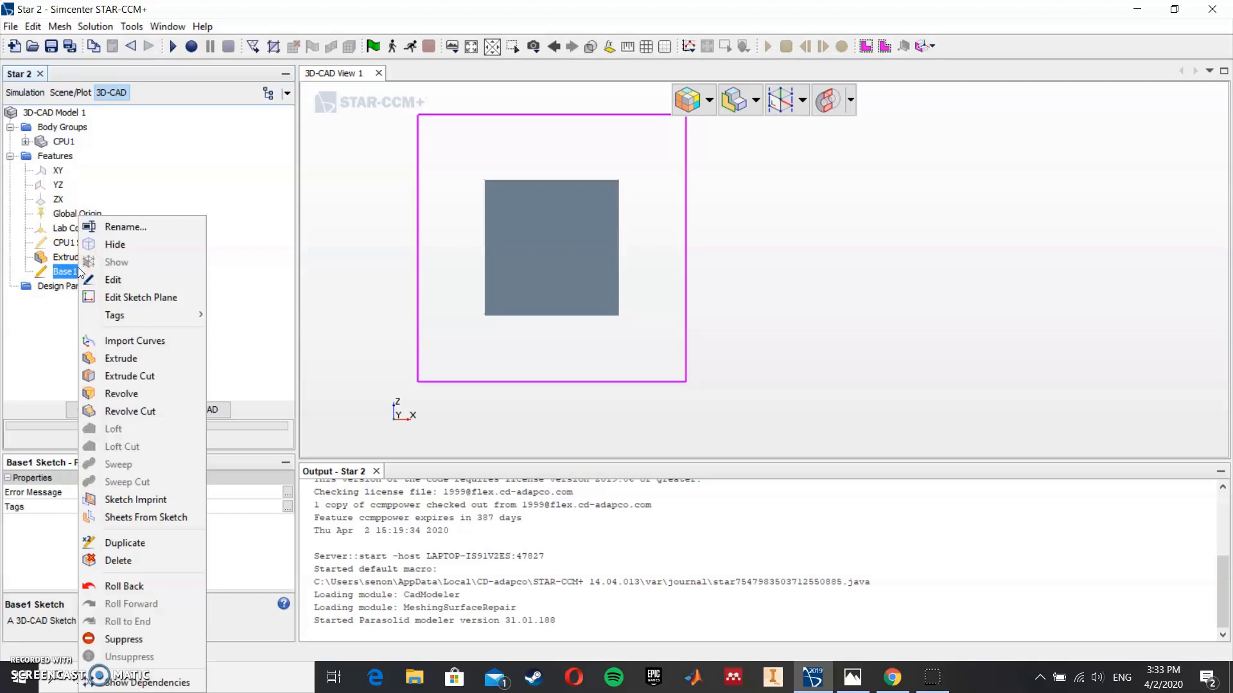
click(118, 355)
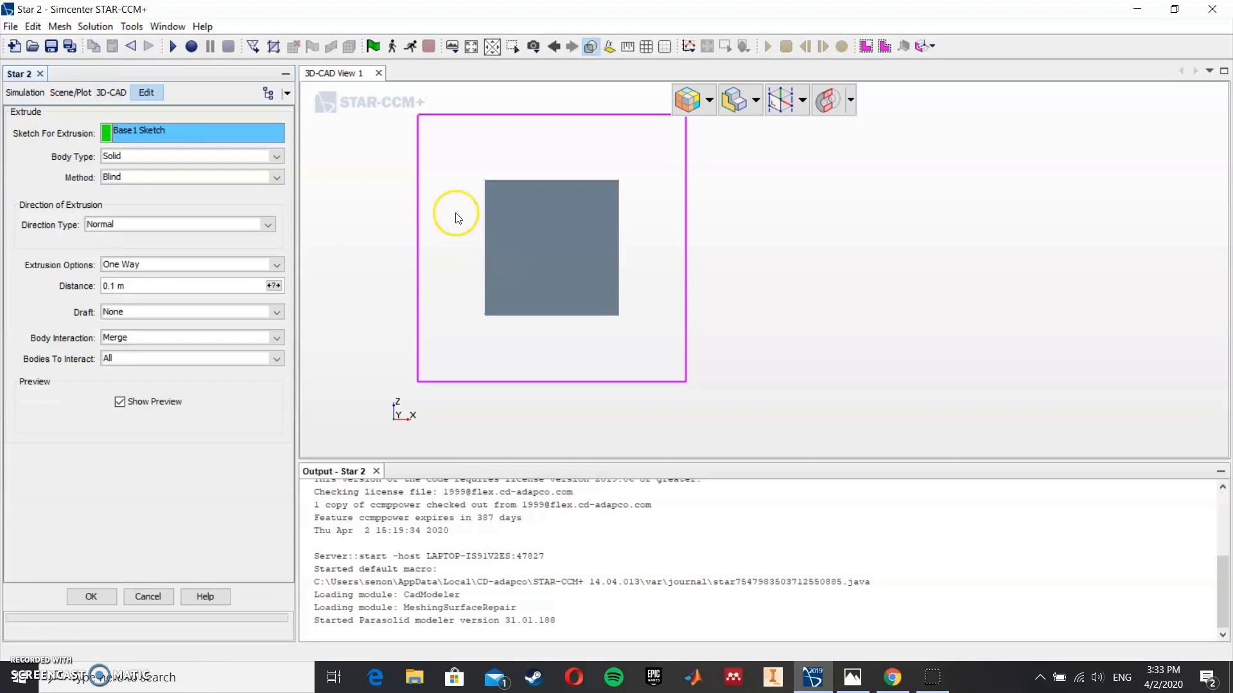
- Set the Base1 Sketch extrusion distance to 3 mm and fit the model in view
click(145, 286)
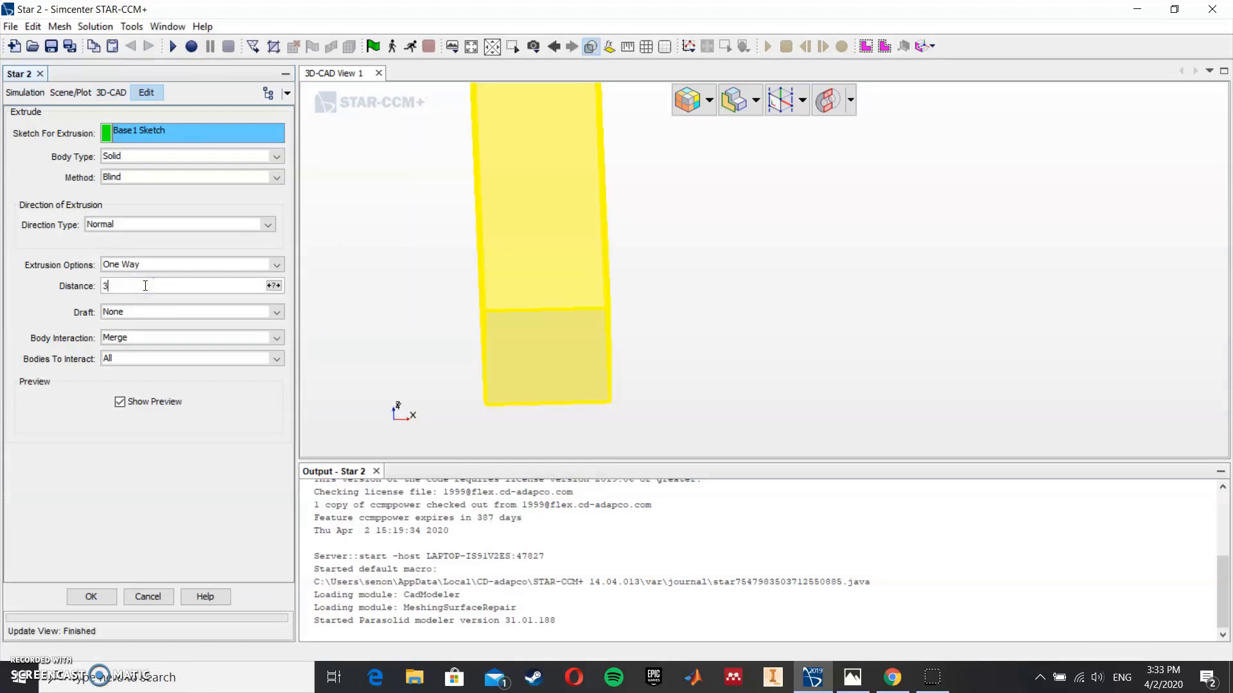
key(Return)
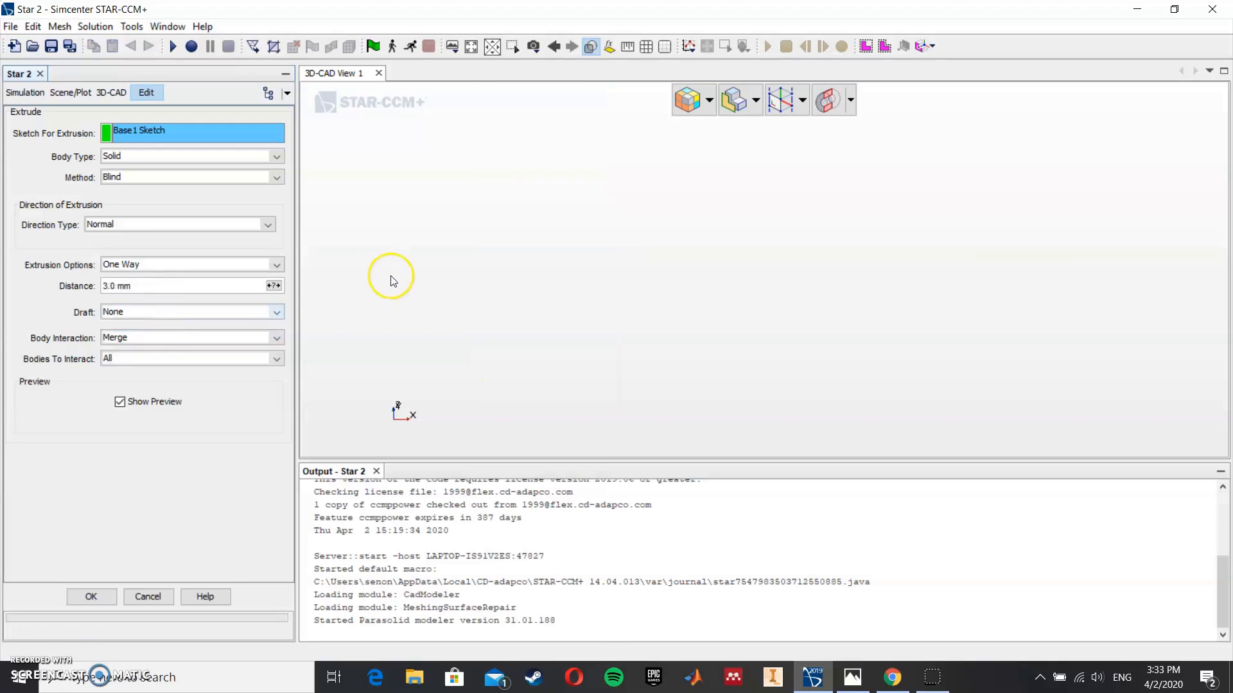
drag(485, 240, 463, 274)
right_drag(682, 318, 413, 215)
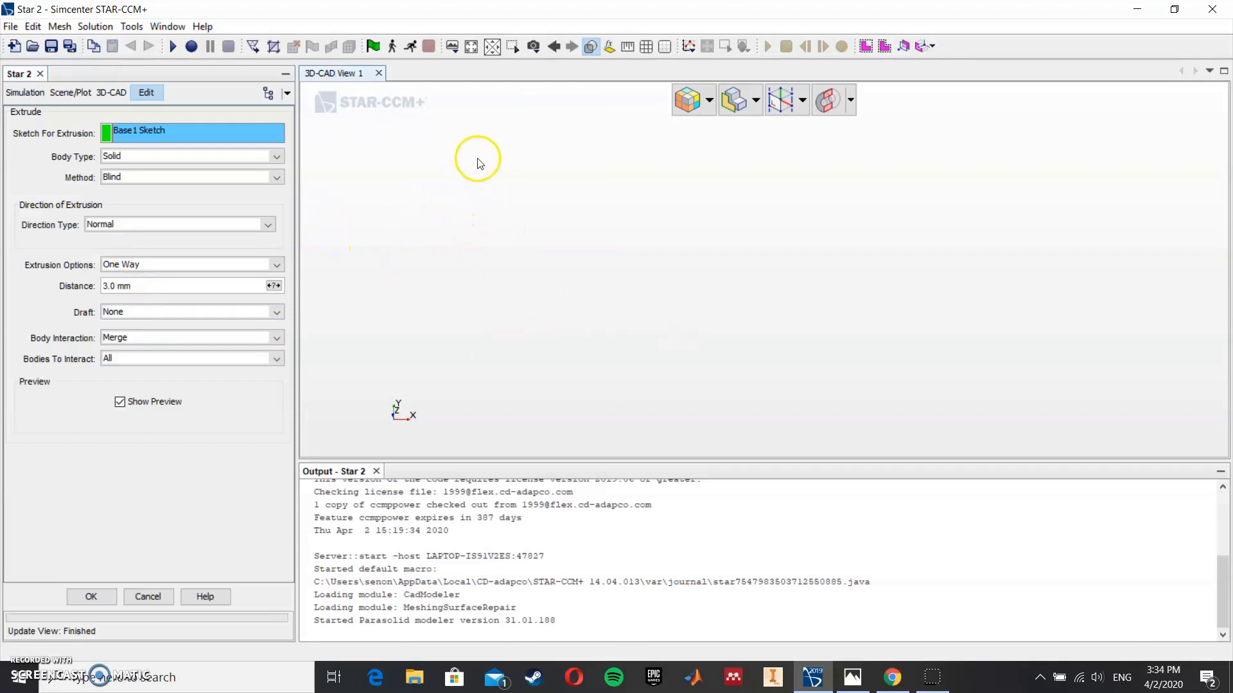
click(473, 47)
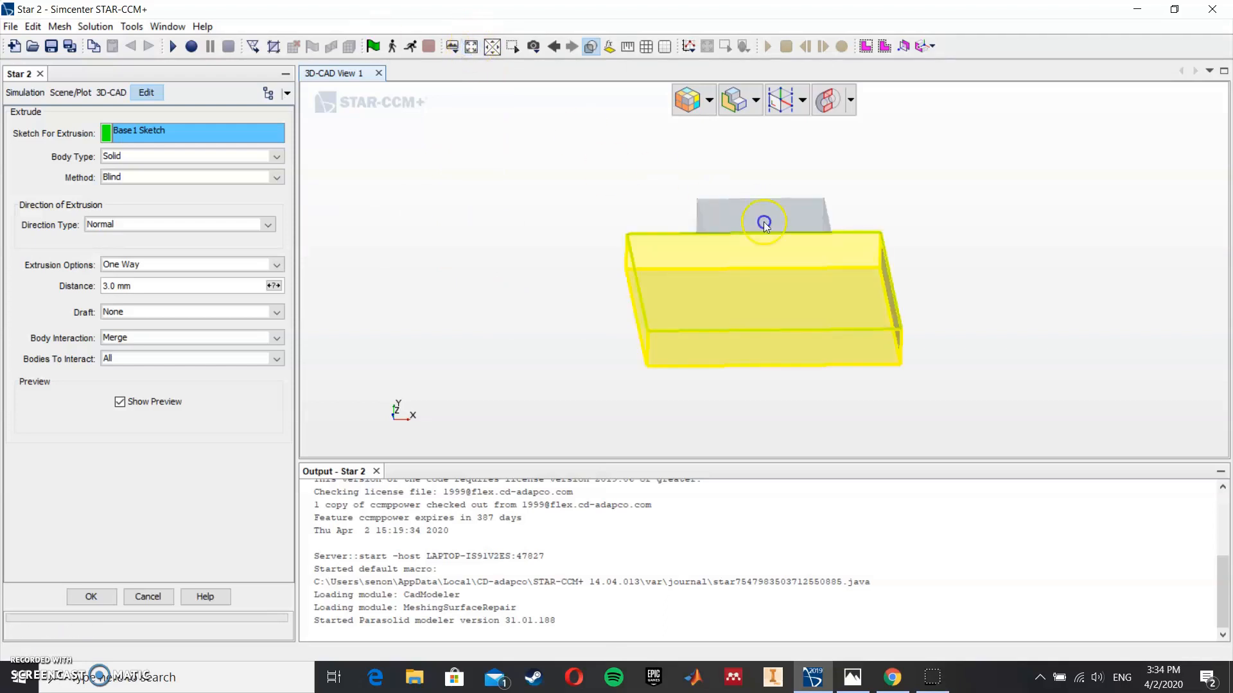
scroll(752, 276, up, 5)
drag(556, 255, 675, 252)
- Toggle Make Scene Transparent and set body interaction to None
click(590, 52)
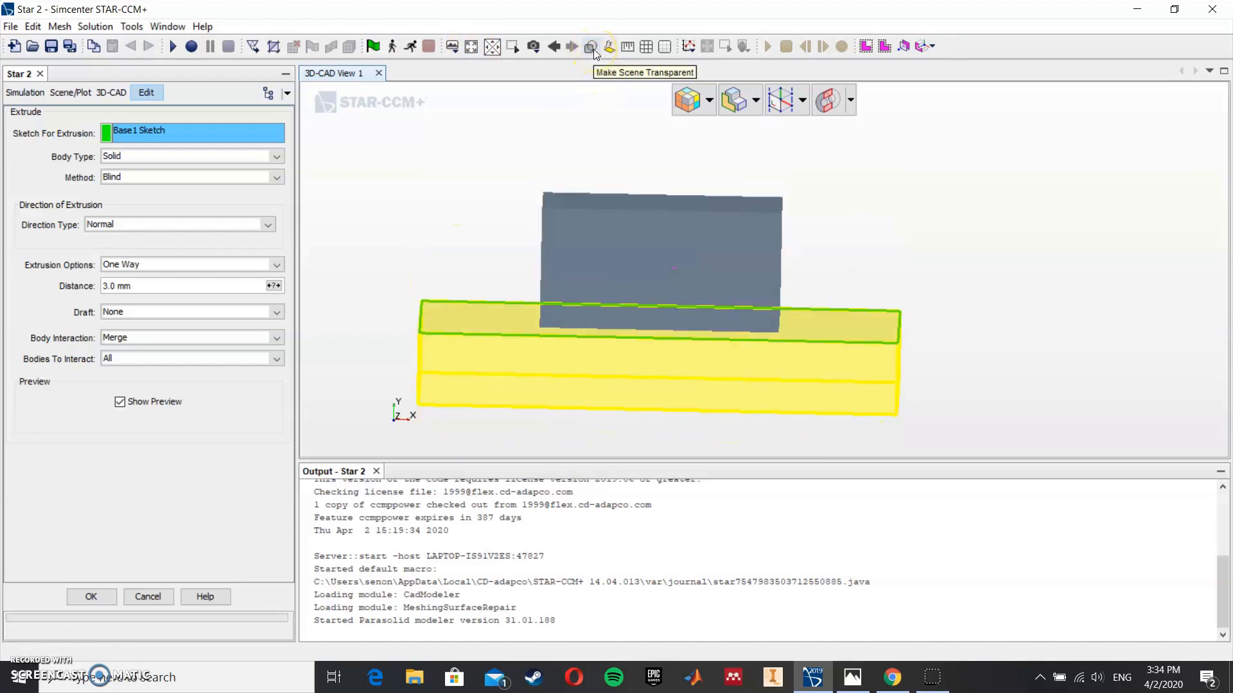
click(594, 49)
drag(590, 128, 578, 170)
click(595, 50)
click(595, 53)
click(595, 52)
click(594, 52)
click(594, 52)
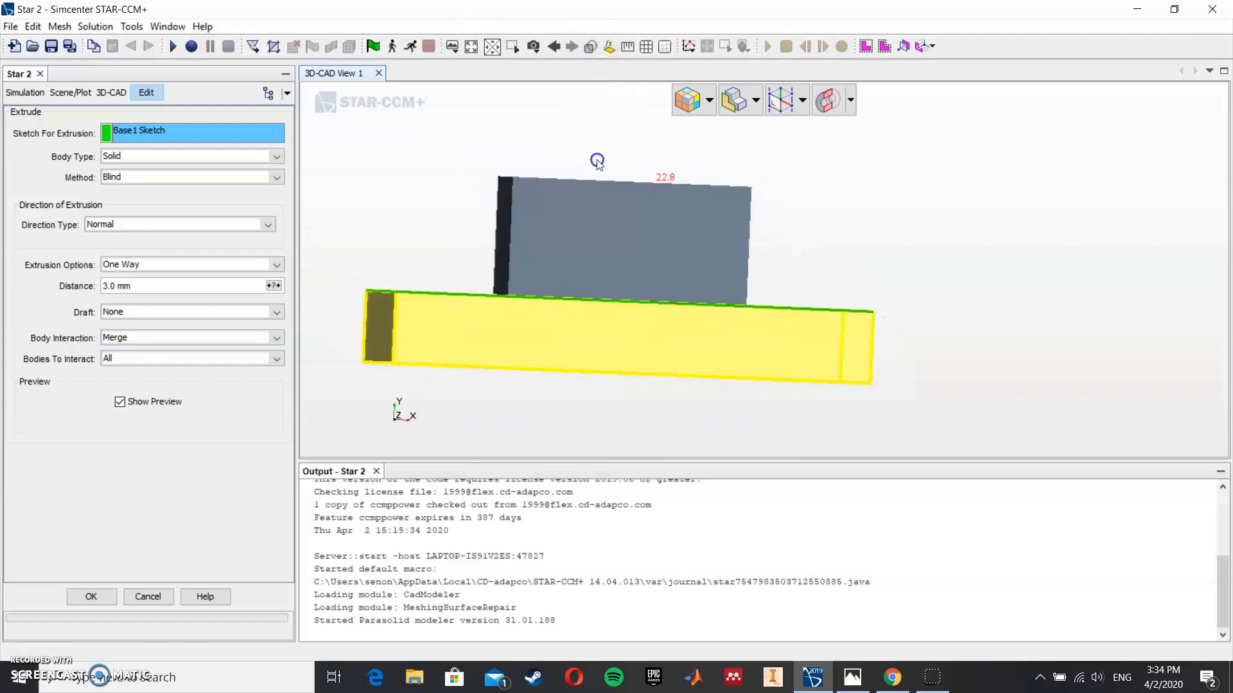
click(172, 337)
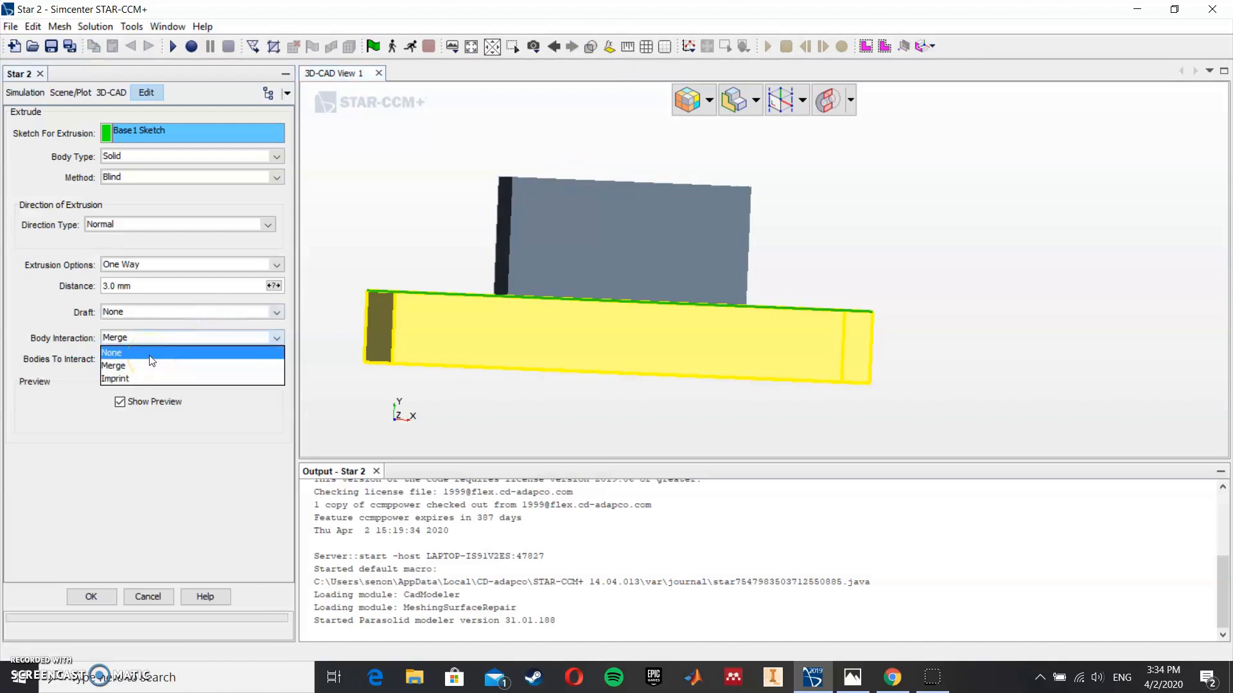
click(151, 355)
drag(412, 262, 514, 305)
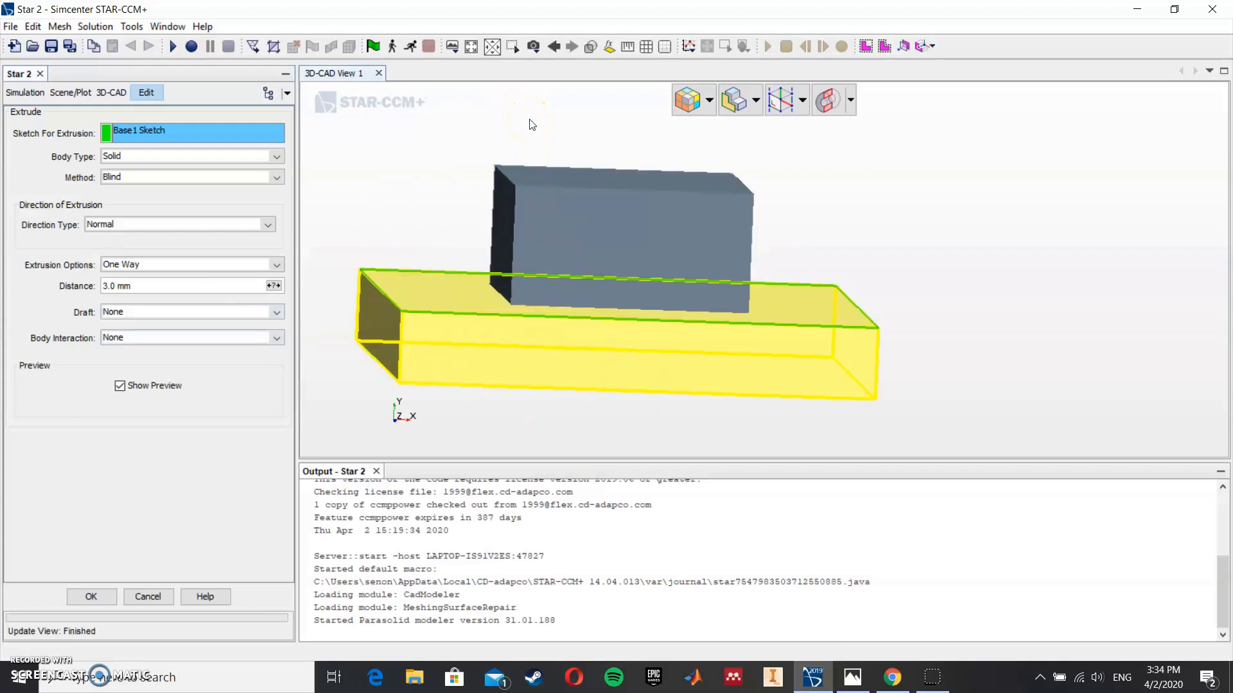
- Change the base extrusion distance to 5 mm
click(178, 289)
text(4)
key(BackSpace)
text(5mm)
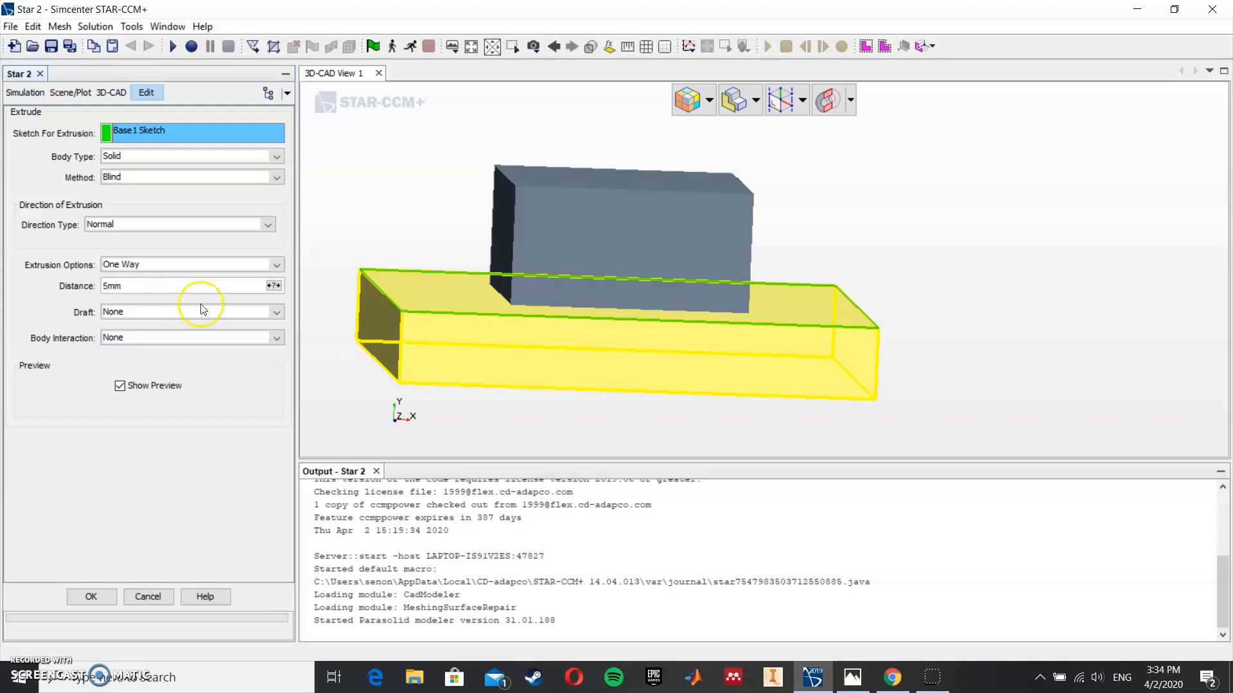
- Expose the distance as design parameter 'Base Extrusion' and create the extrusion
click(273, 287)
click(273, 270)
drag(302, 291, 223, 292)
text(Base Extrusion)
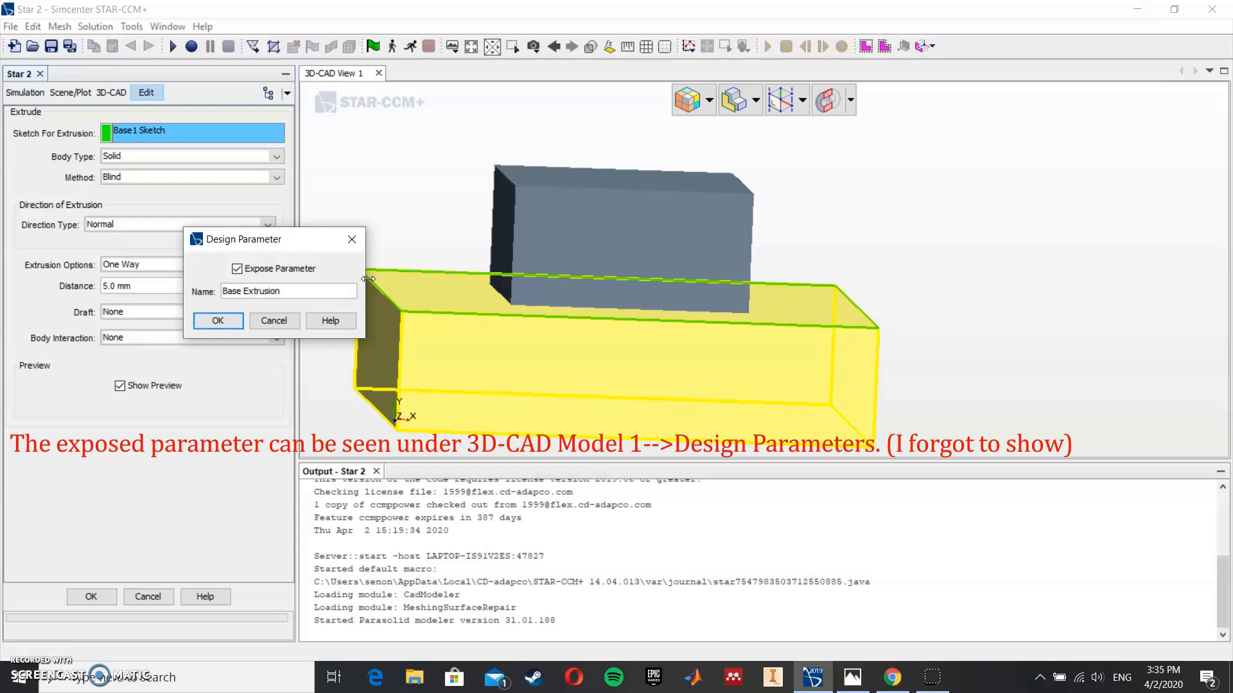
click(229, 325)
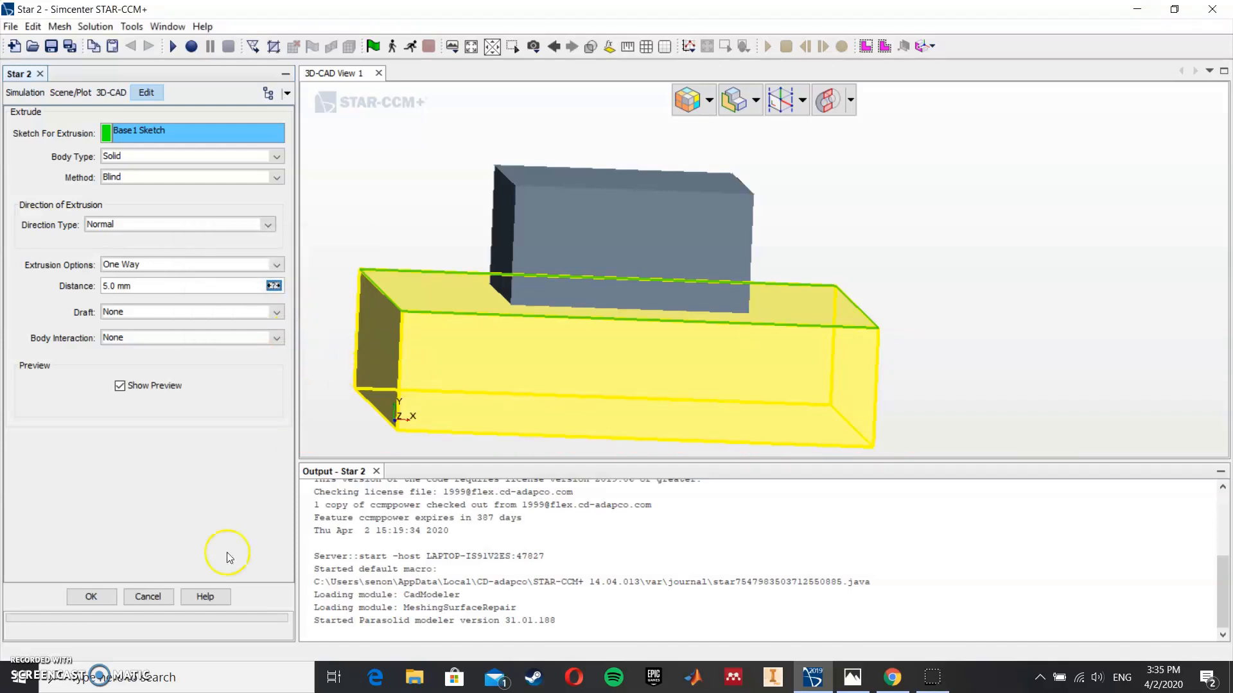
click(101, 599)
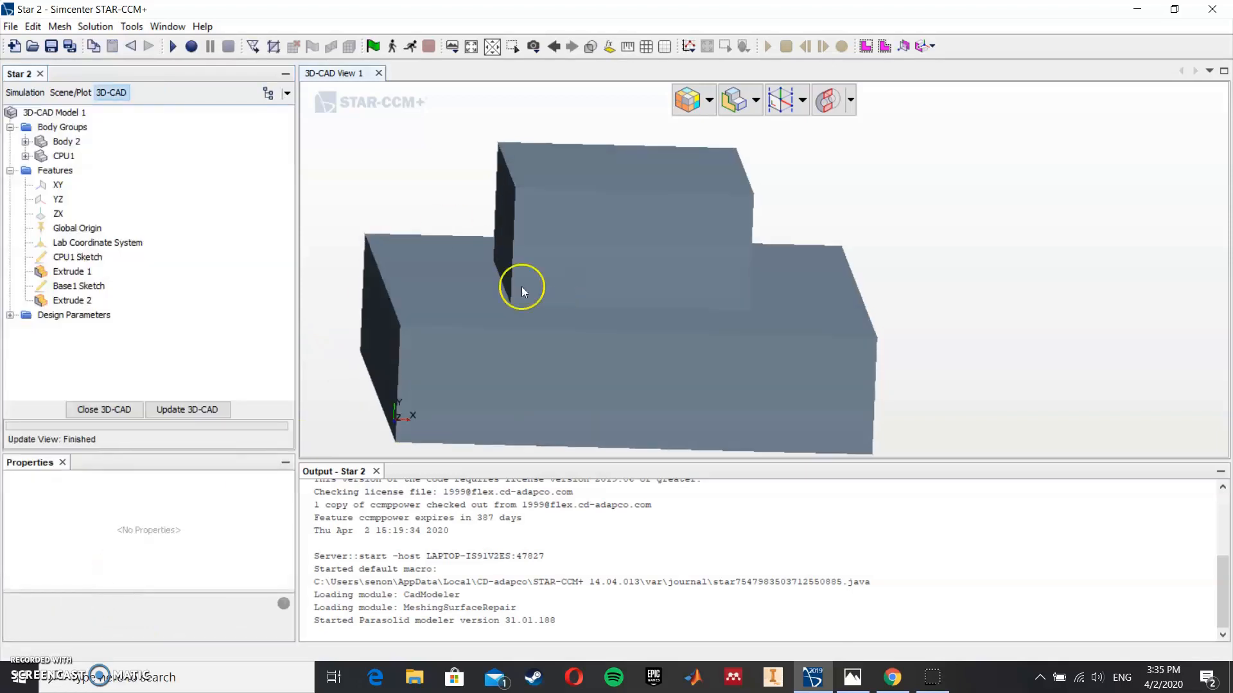
- Rename Body 2 to Base1
right_click(76, 143)
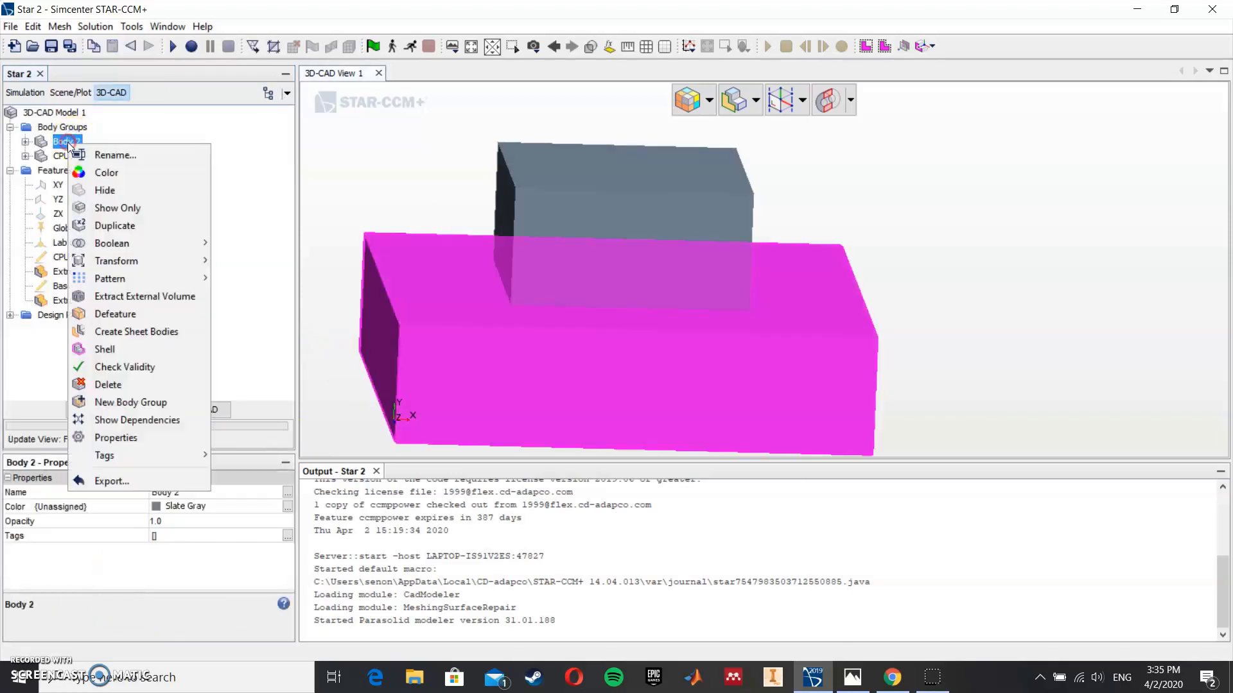
click(110, 156)
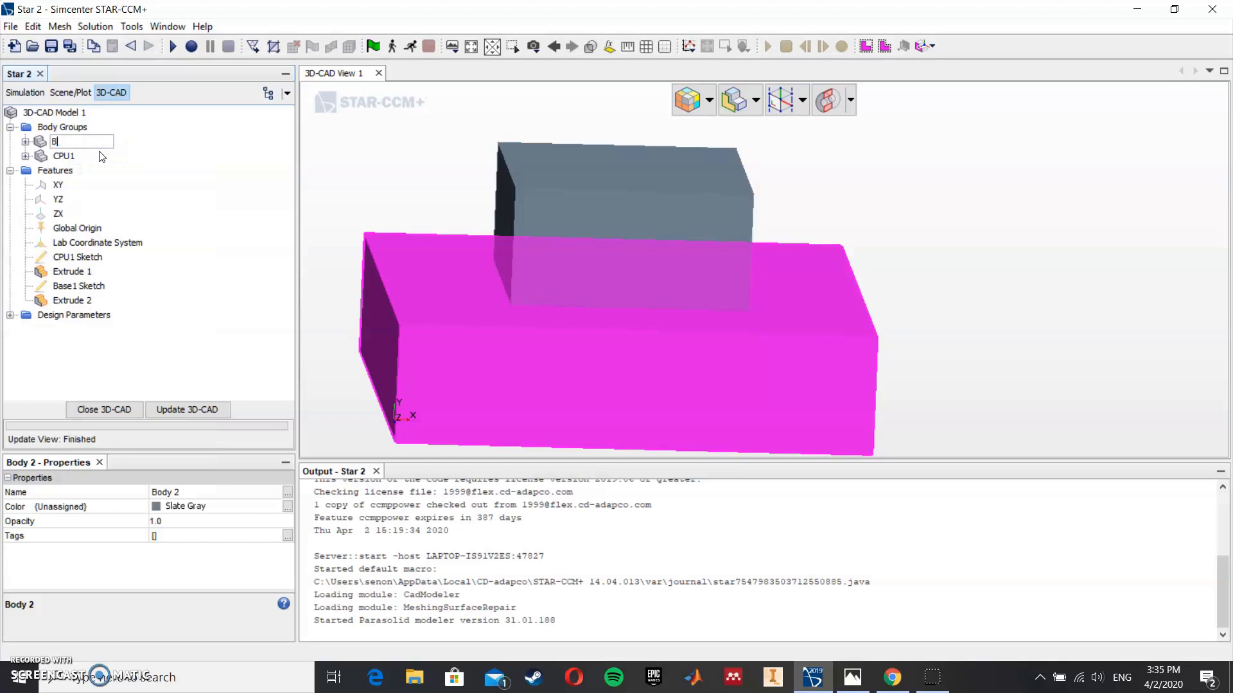
key(Return)
- Orbit the model to check the blocks' top faces, then view the reference image in Photos
drag(502, 221, 601, 215)
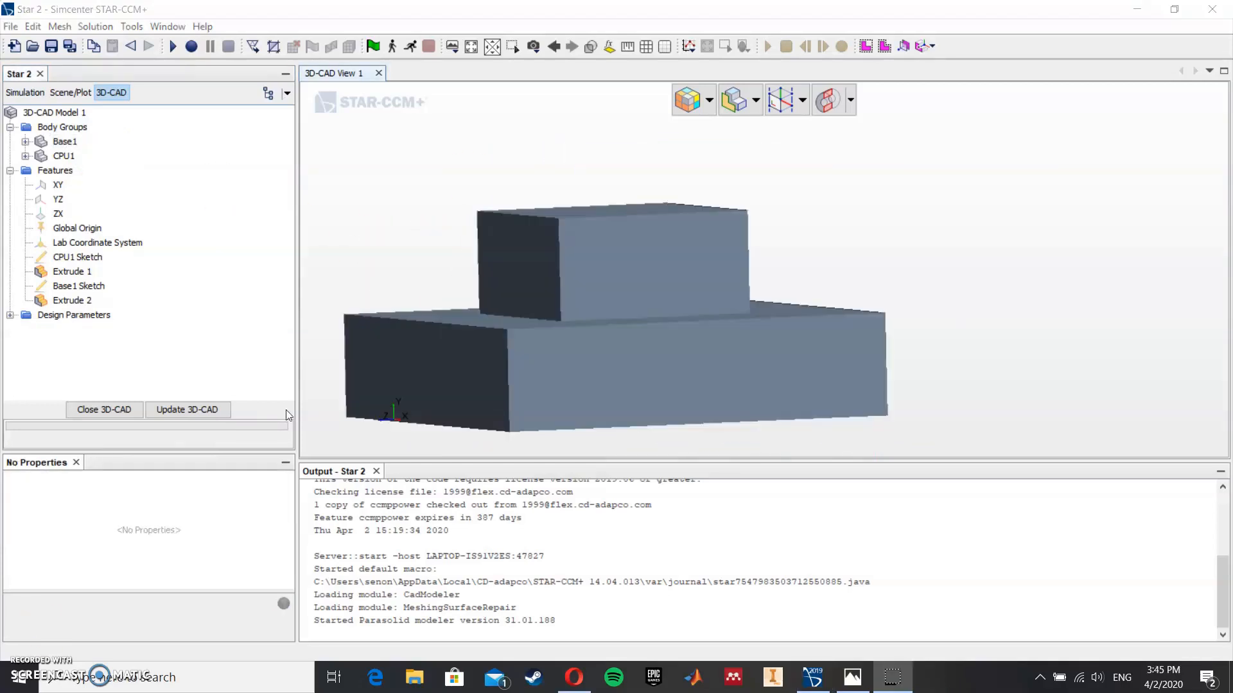
click(65, 142)
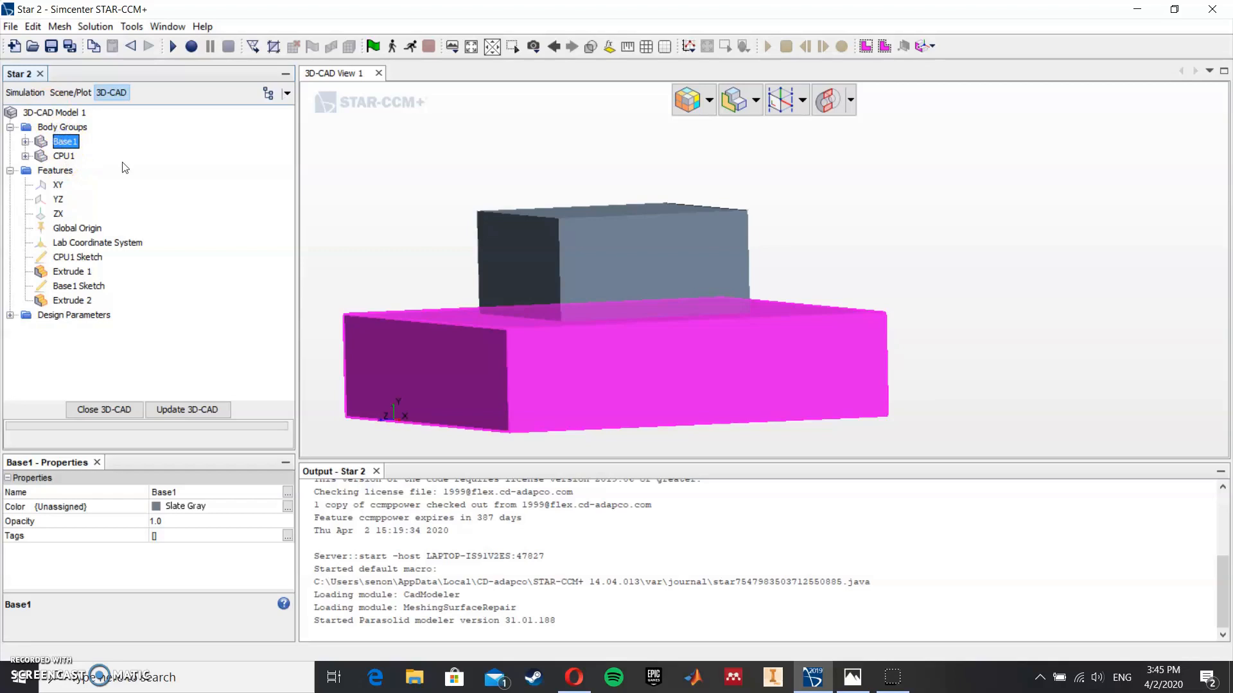
click(420, 187)
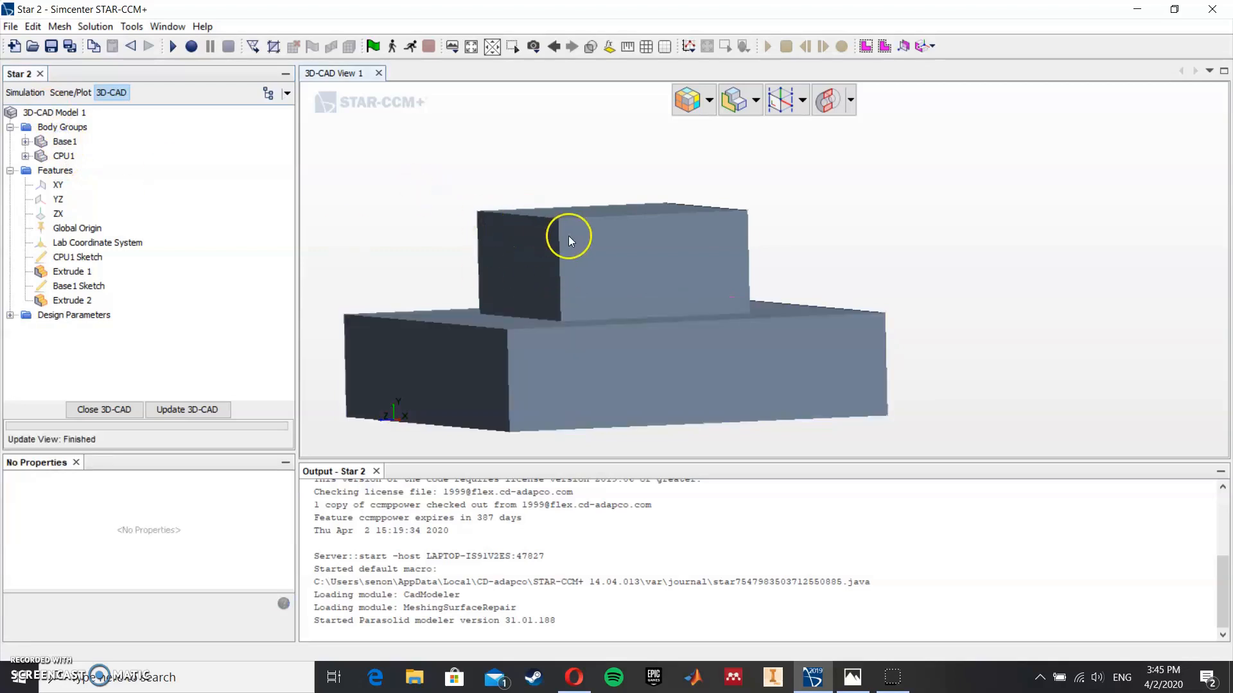
drag(586, 242, 784, 550)
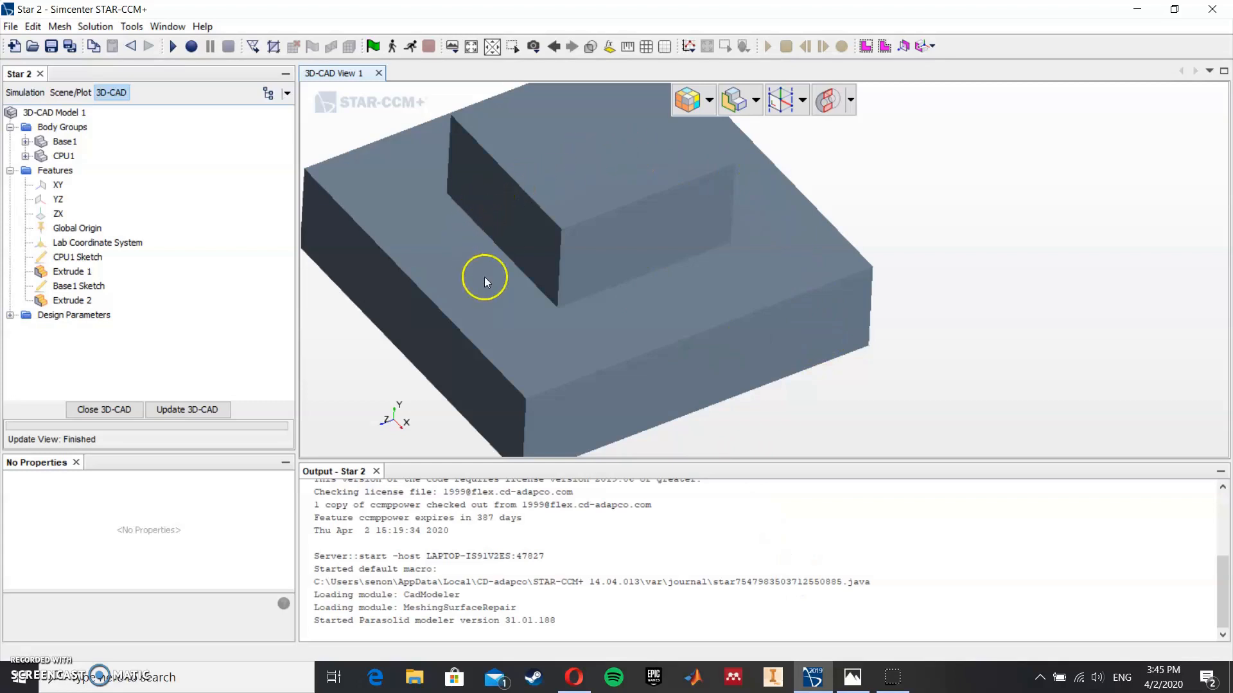
click(853, 677)
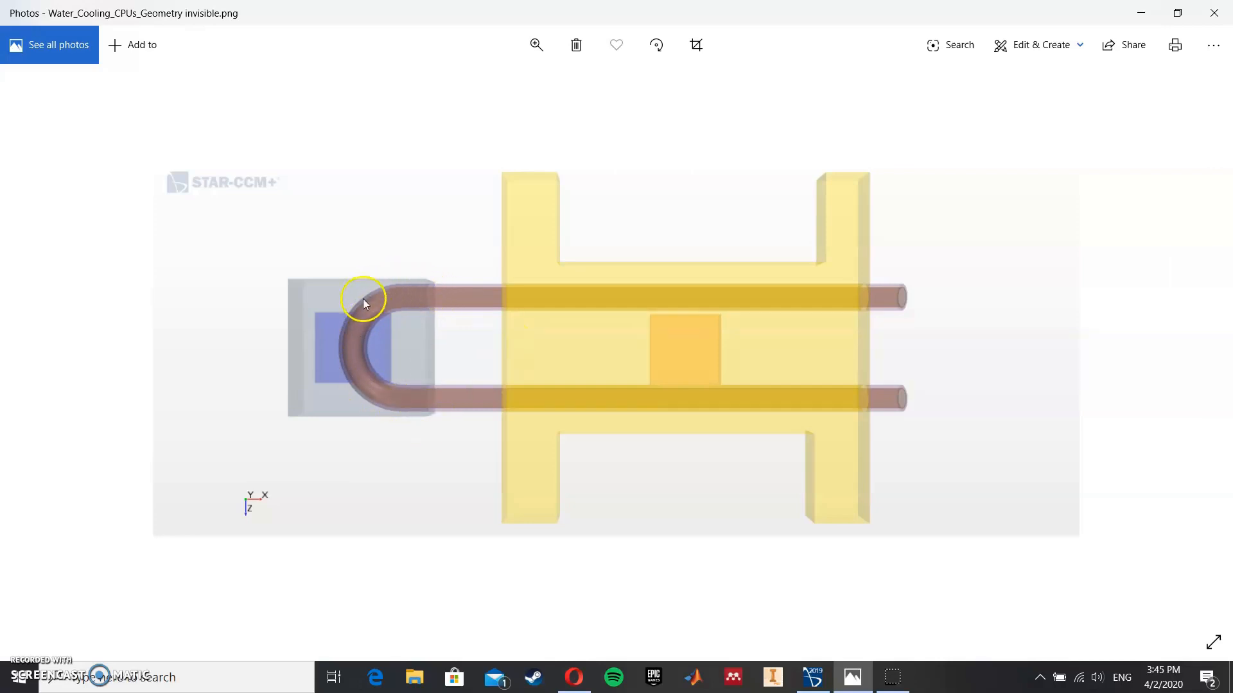
- Back in the CAD model, start a sketch at the centre of the base block's lower front face
click(813, 677)
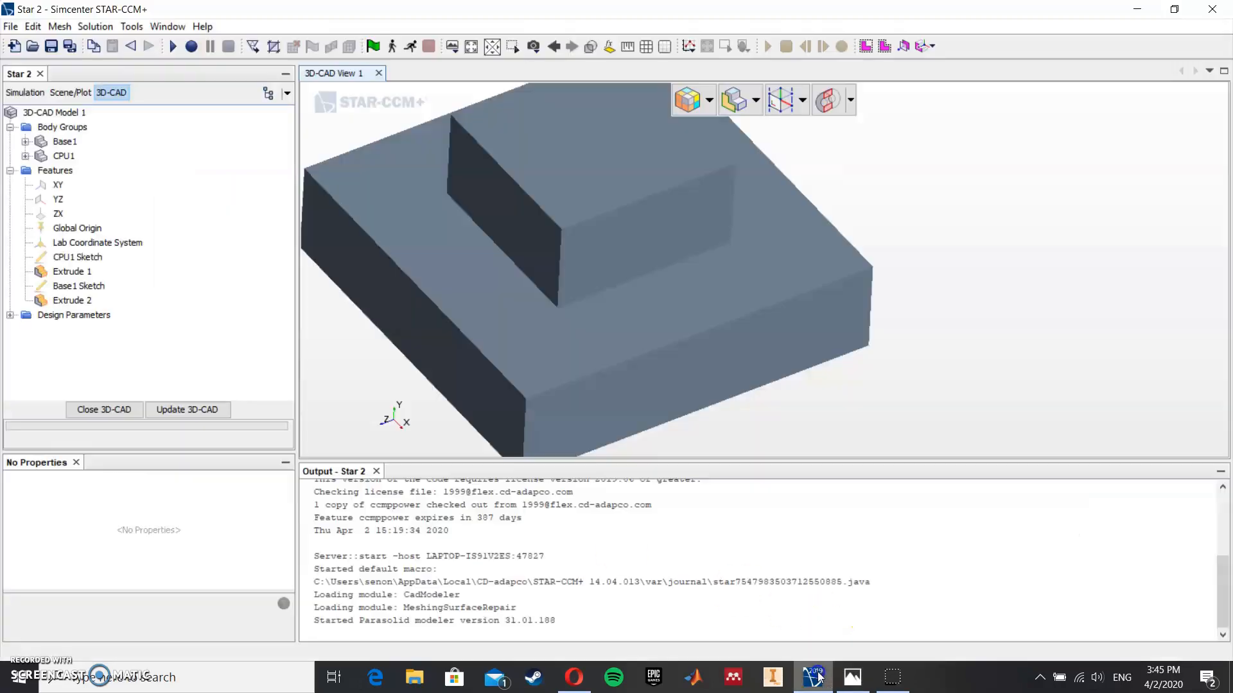
scroll(601, 271, down, 3)
drag(601, 269, 601, 258)
right_drag(689, 338, 698, 317)
click(755, 334)
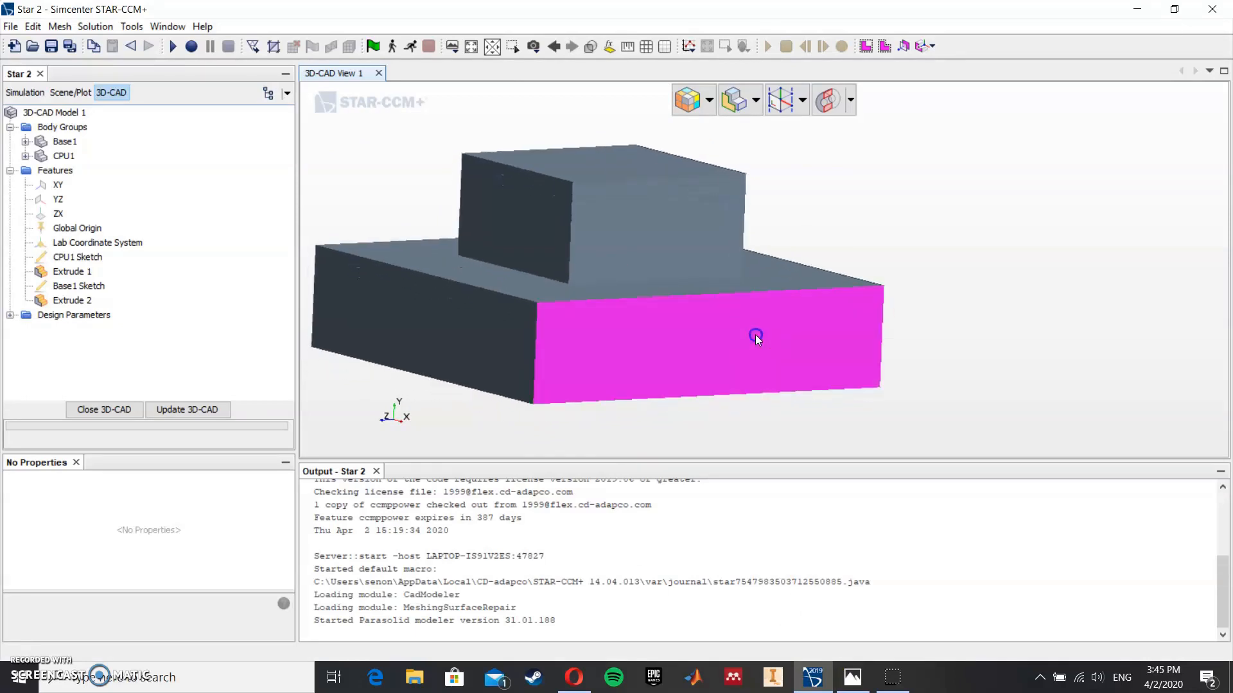
right_click(755, 334)
mouse_move(827, 111)
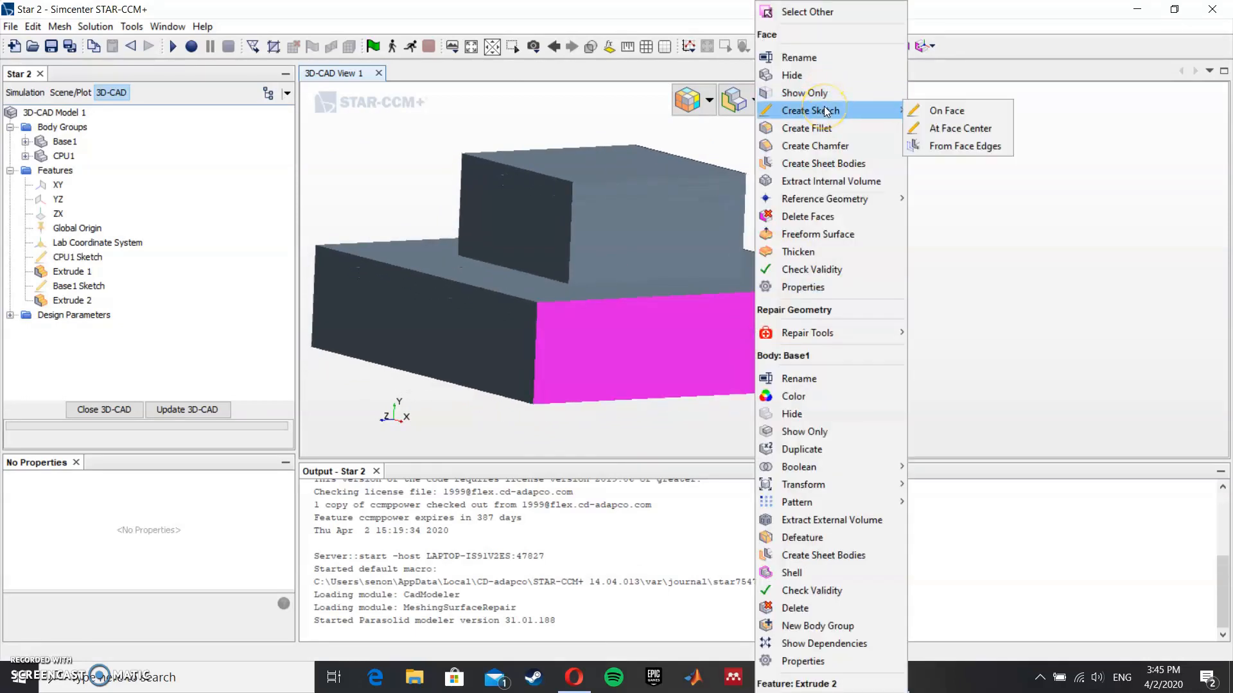
click(517, 301)
mouse_move(745, 116)
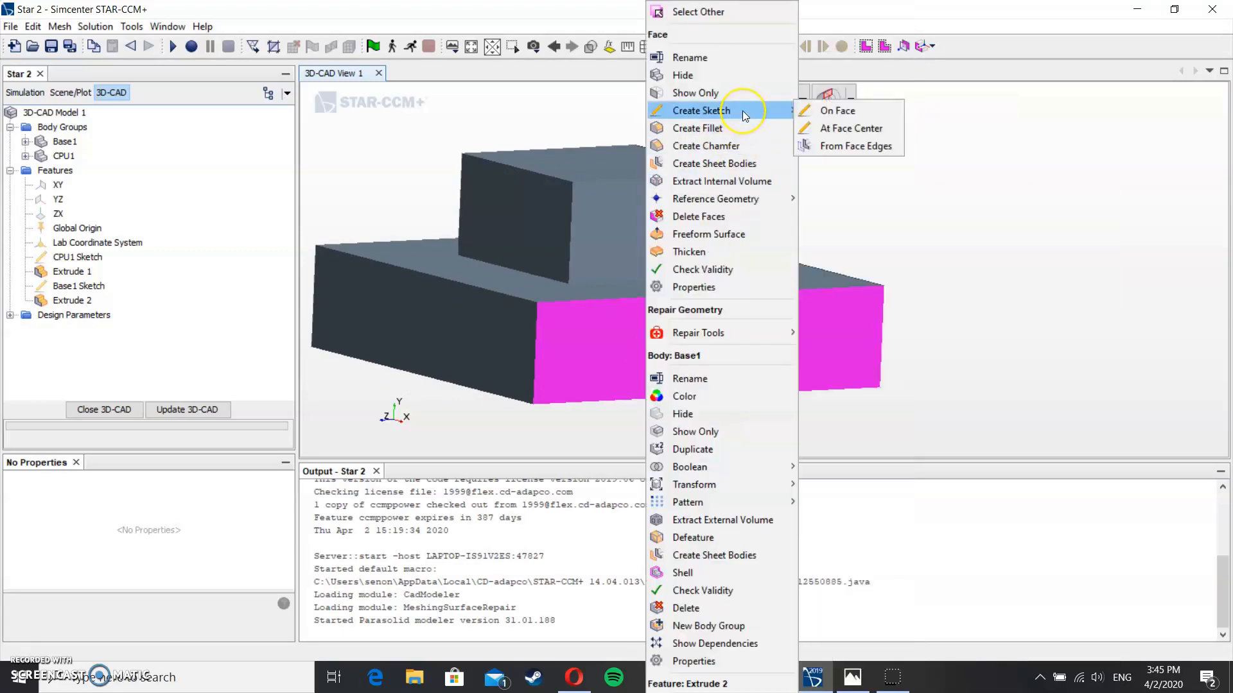
click(870, 127)
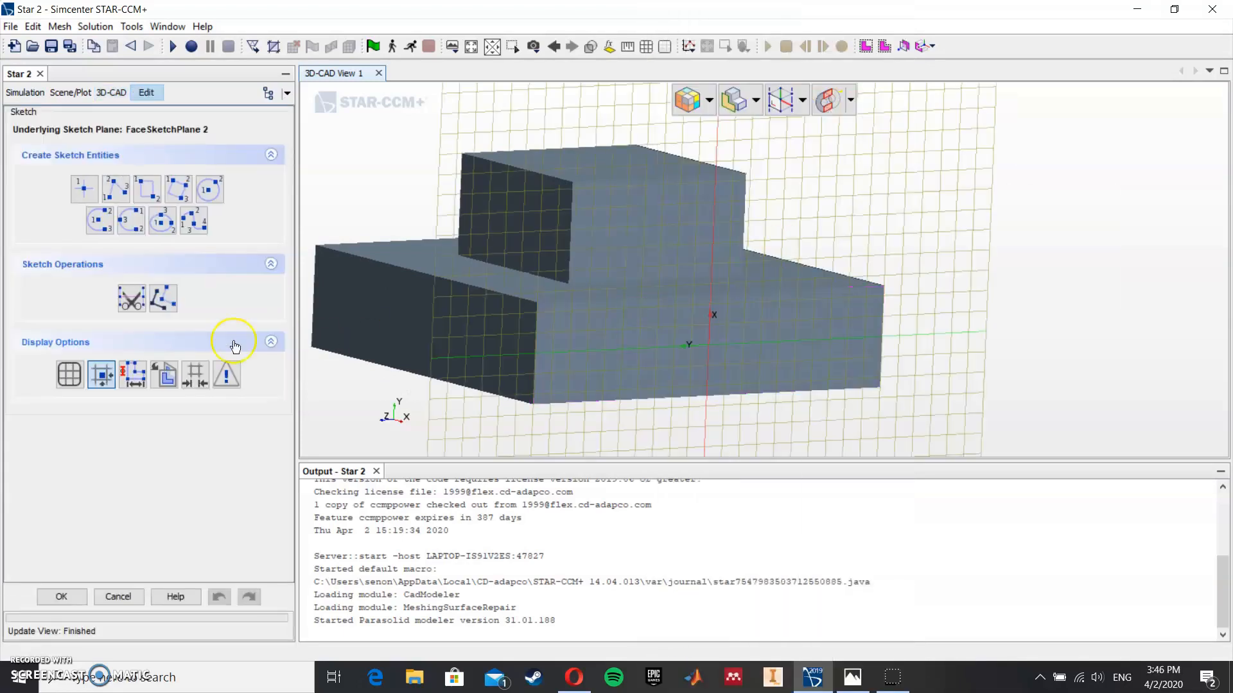
- Orbit around the block to inspect the new FaceSketchPlane 2 from several angles
click(163, 378)
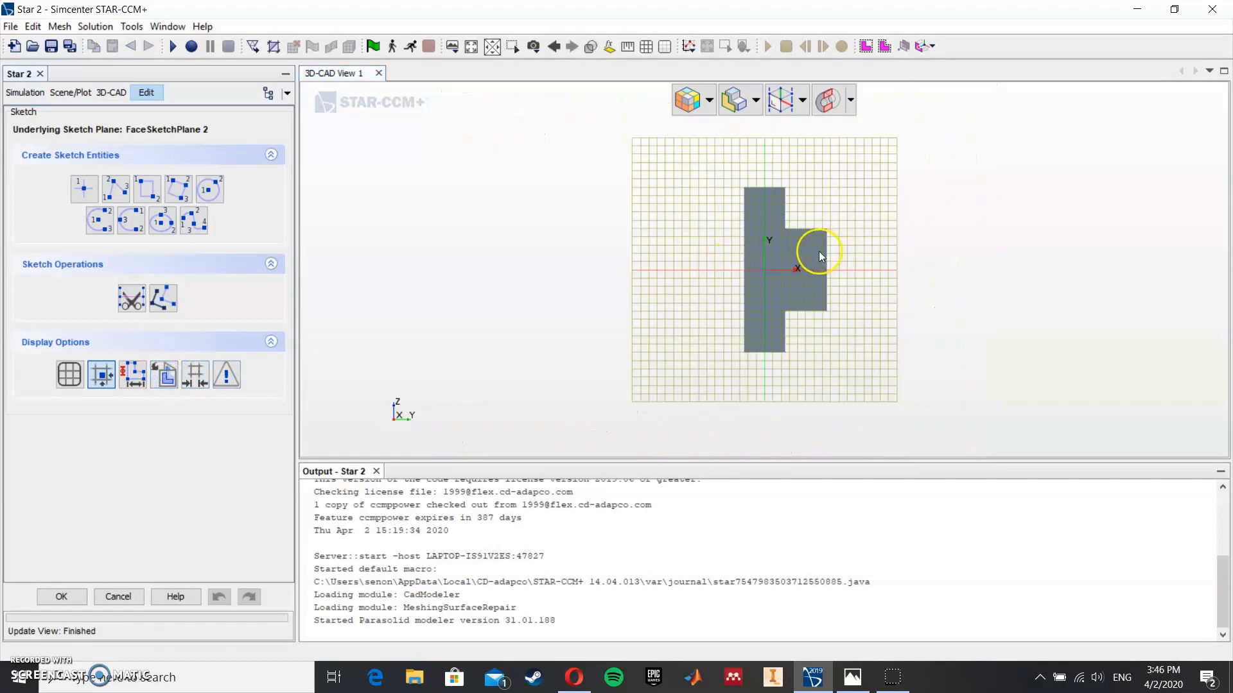
scroll(819, 252, up, 3)
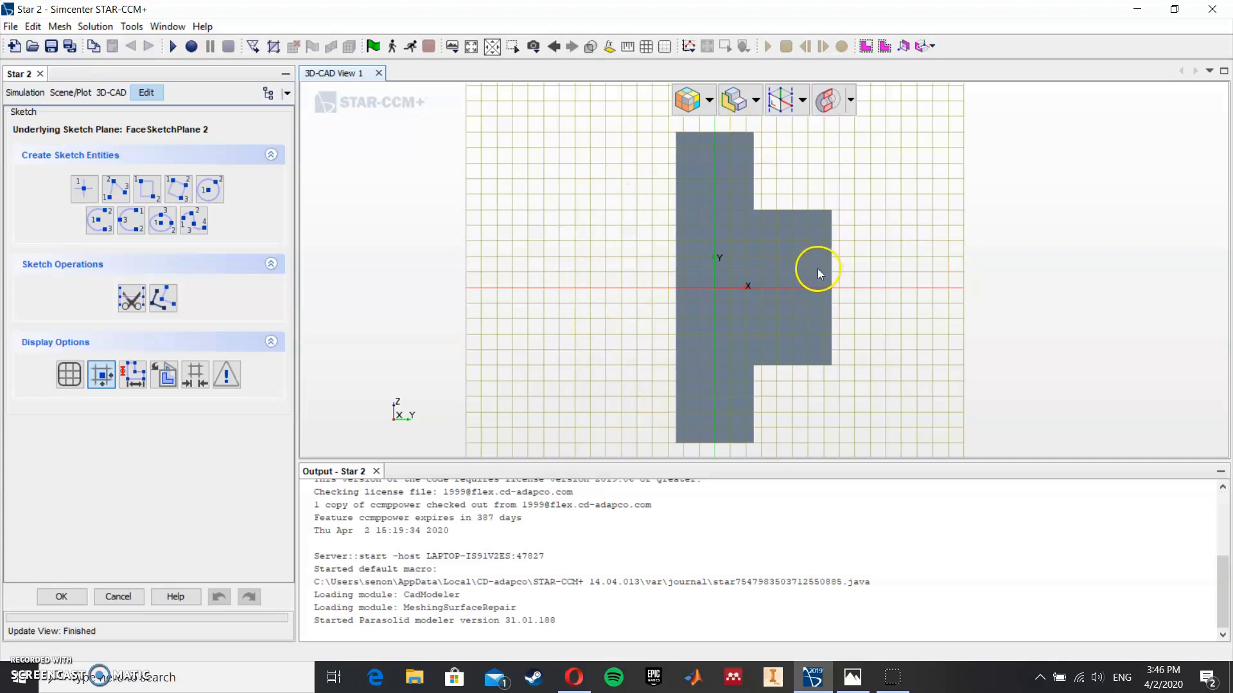
click(534, 47)
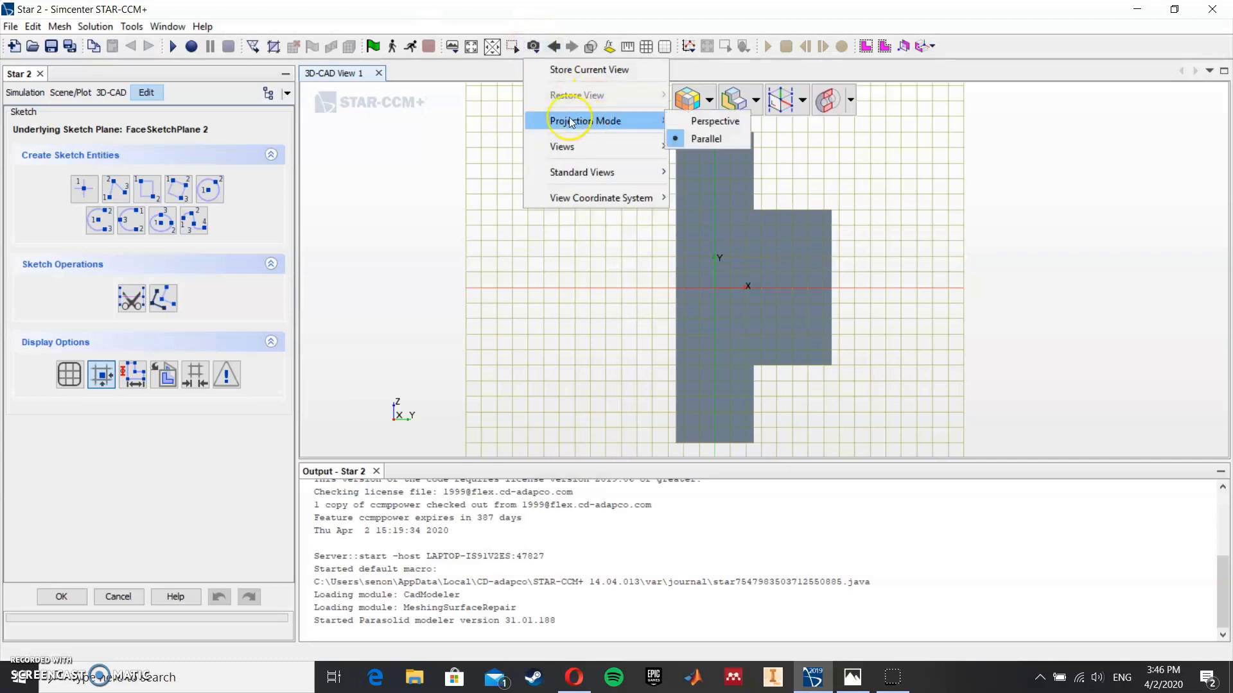
mouse_move(565, 147)
mouse_move(706, 150)
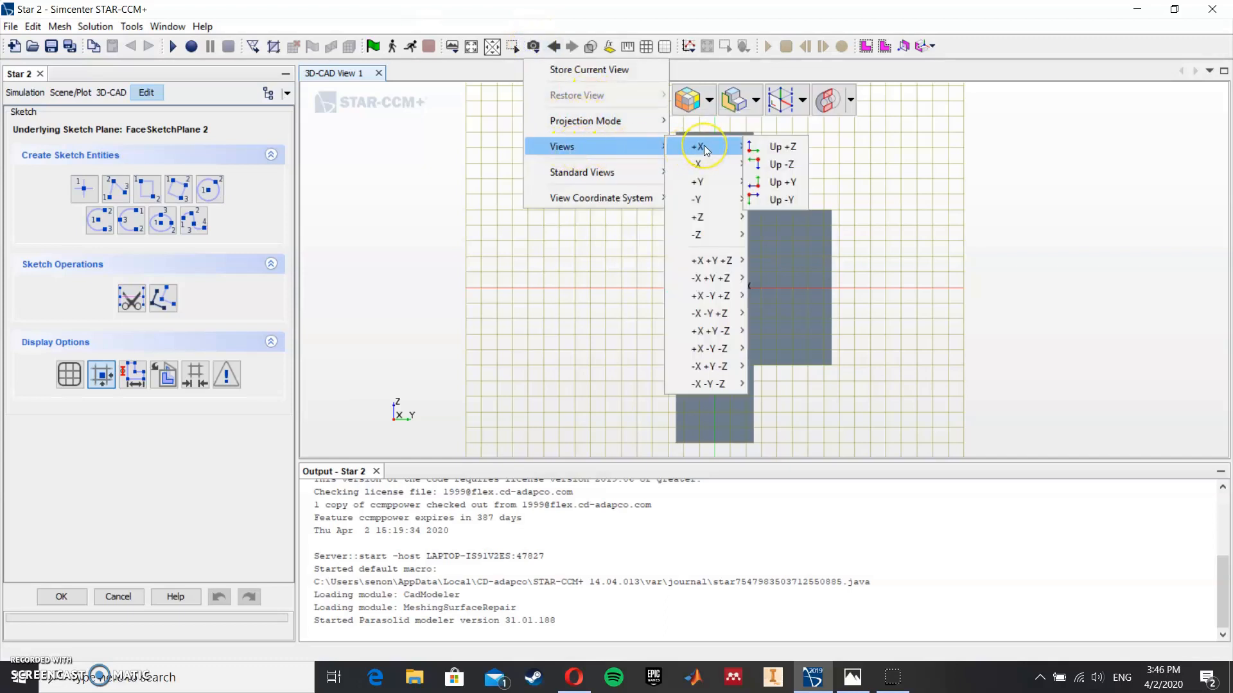
click(619, 292)
mouse_move(664, 281)
mouse_down()
mouse_move(529, 226)
mouse_move(634, 281)
mouse_move(587, 289)
mouse_up()
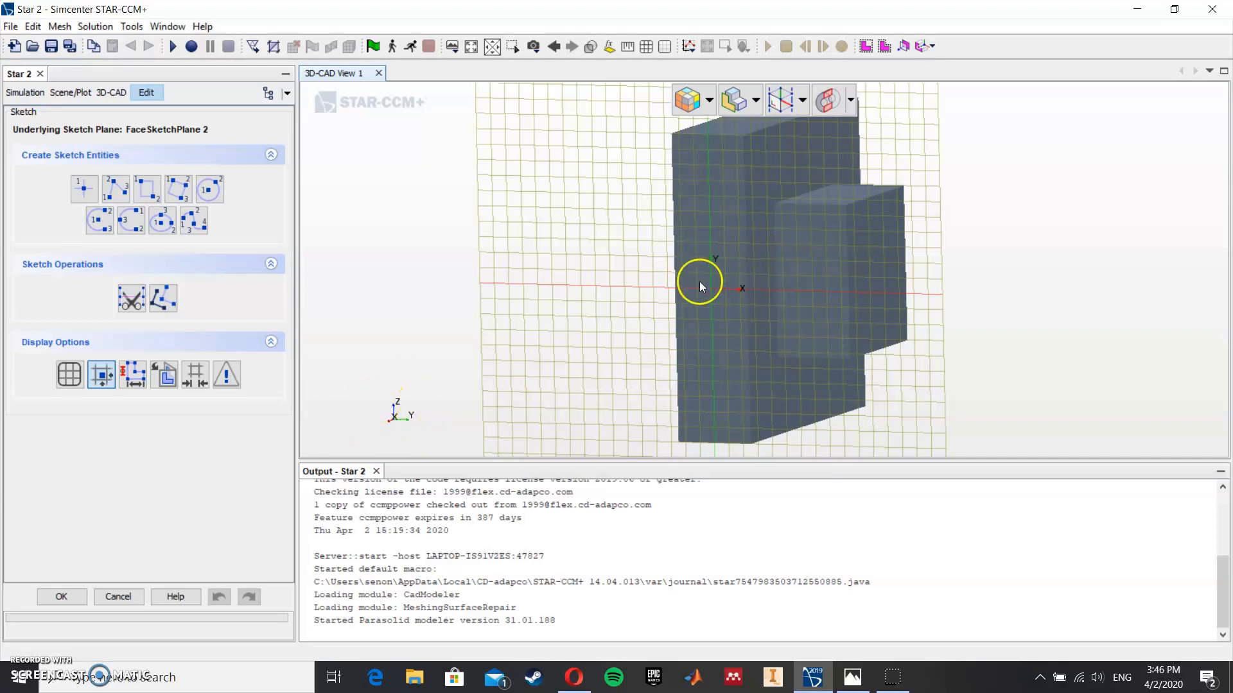
mouse_move(727, 317)
mouse_down()
mouse_move(753, 309)
mouse_move(754, 327)
mouse_move(806, 295)
mouse_move(842, 306)
mouse_move(719, 331)
mouse_up()
mouse_move(632, 326)
mouse_down()
mouse_move(649, 323)
mouse_move(610, 333)
mouse_up()
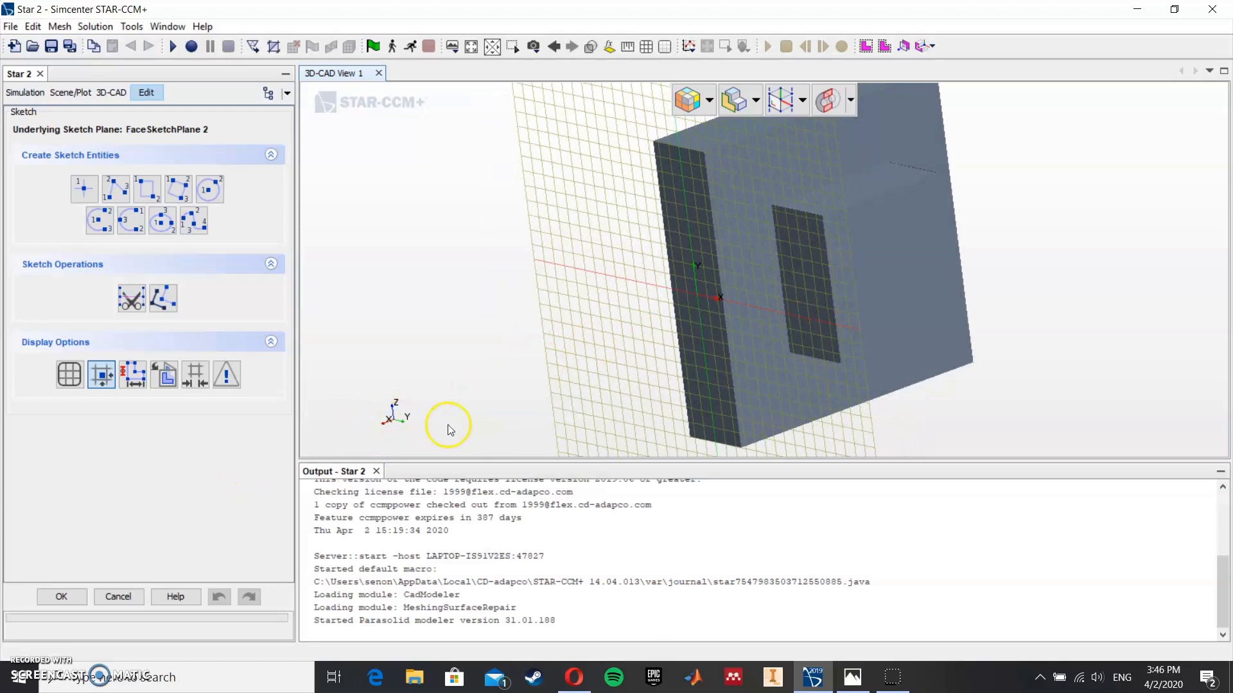
mouse_move(664, 328)
mouse_down()
mouse_move(822, 296)
mouse_move(652, 333)
mouse_move(421, 434)
mouse_move(761, 348)
mouse_move(617, 391)
mouse_move(559, 437)
mouse_move(776, 258)
mouse_move(883, 239)
mouse_move(963, 267)
mouse_move(421, 447)
mouse_up()
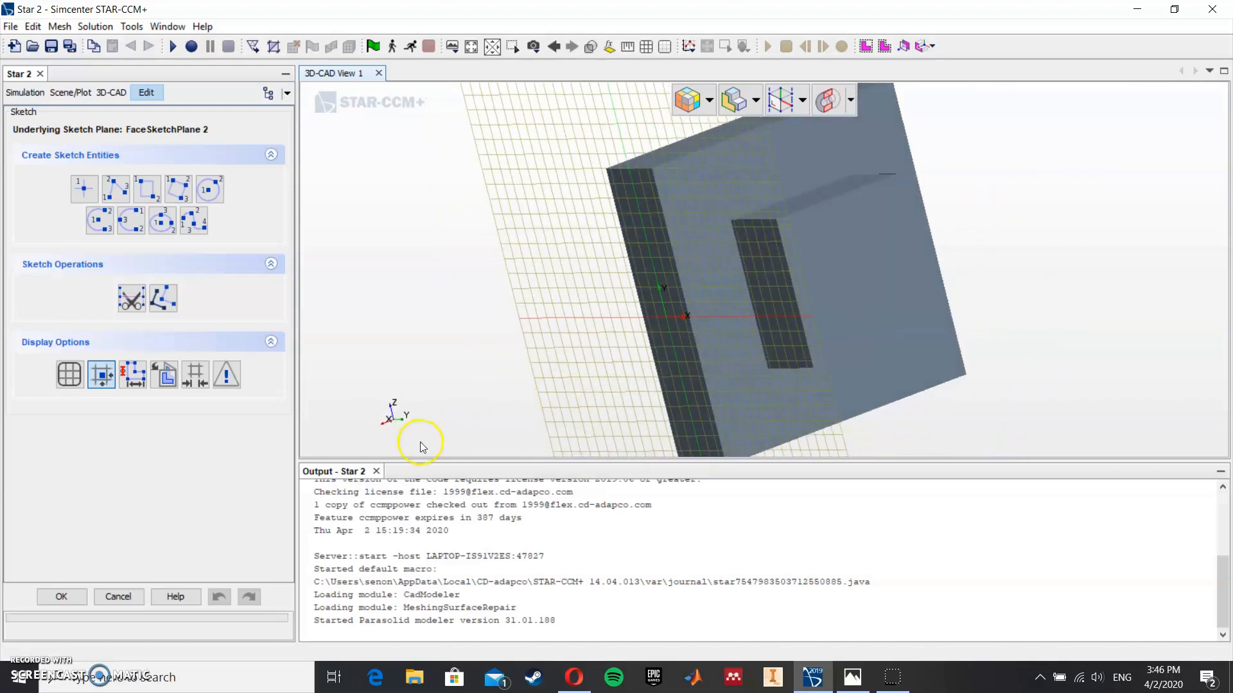
- Set the camera to view along +X with Y up and centre the T-shaped profile
click(533, 47)
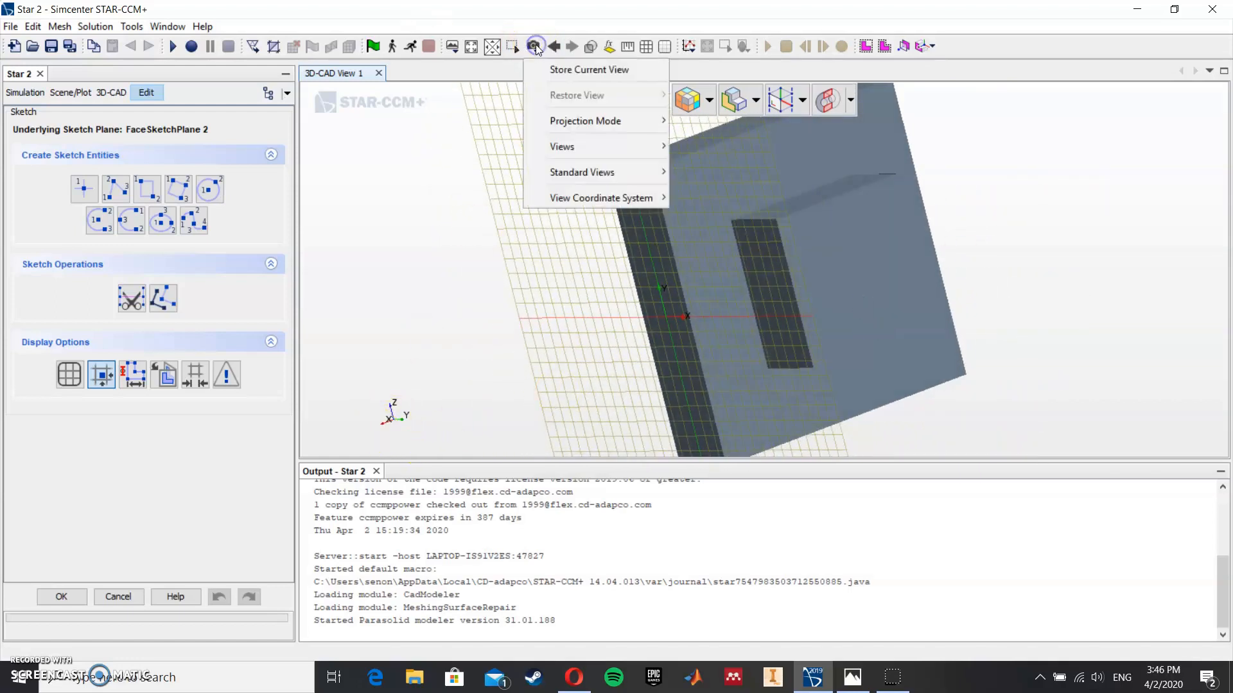
mouse_move(605, 147)
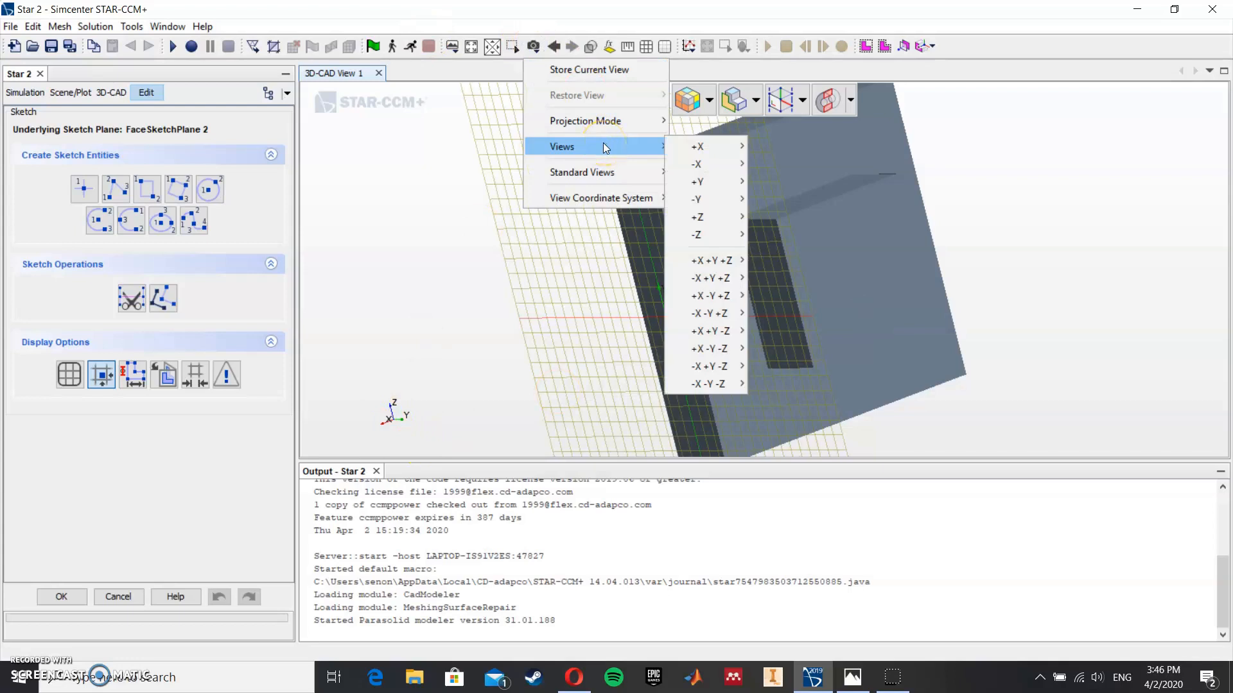
click(716, 149)
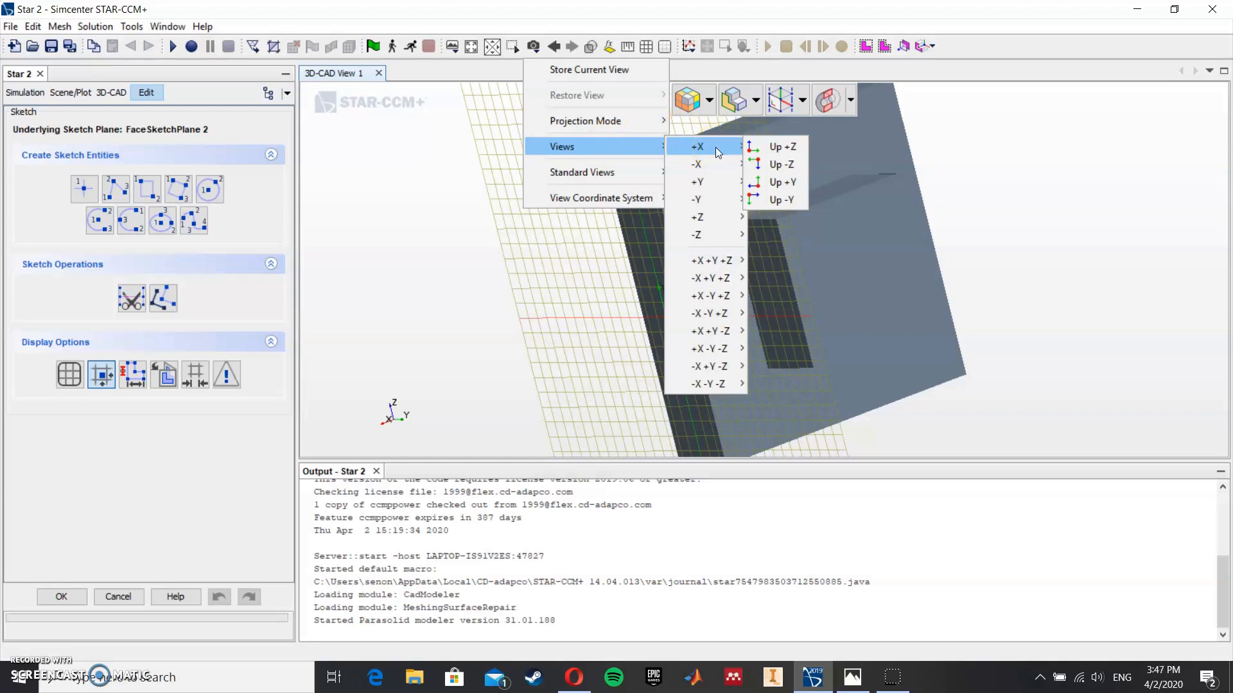
click(780, 187)
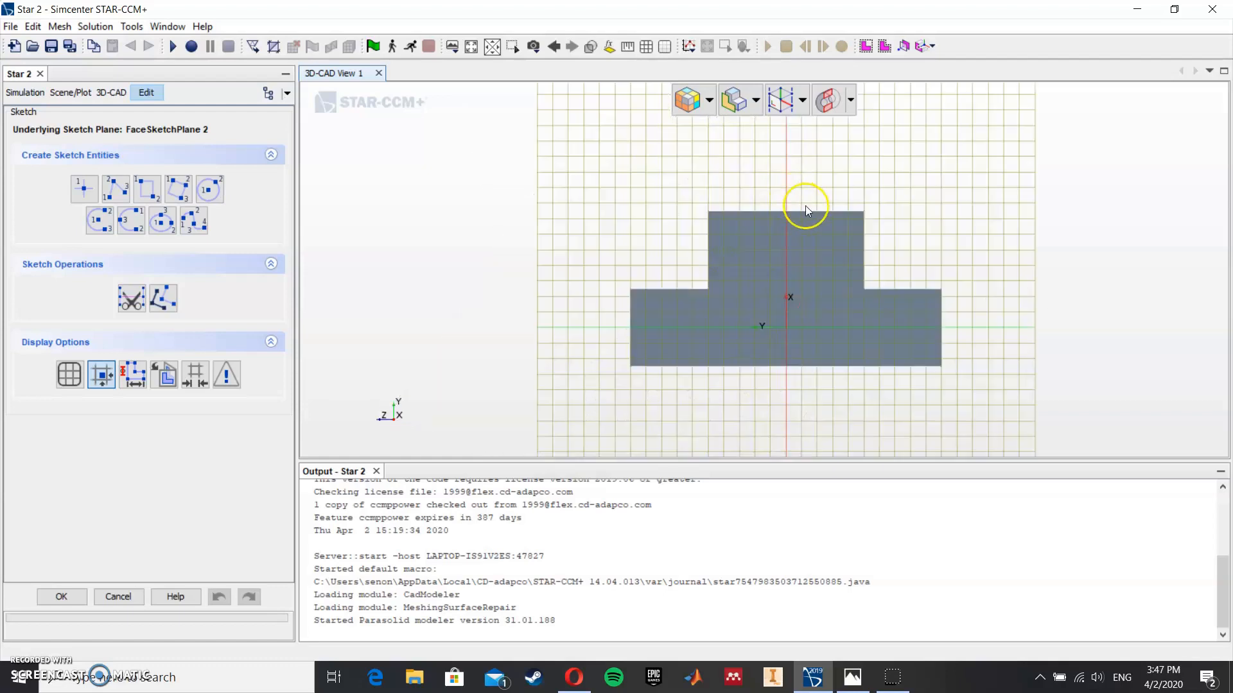
right_drag(815, 270, 739, 254)
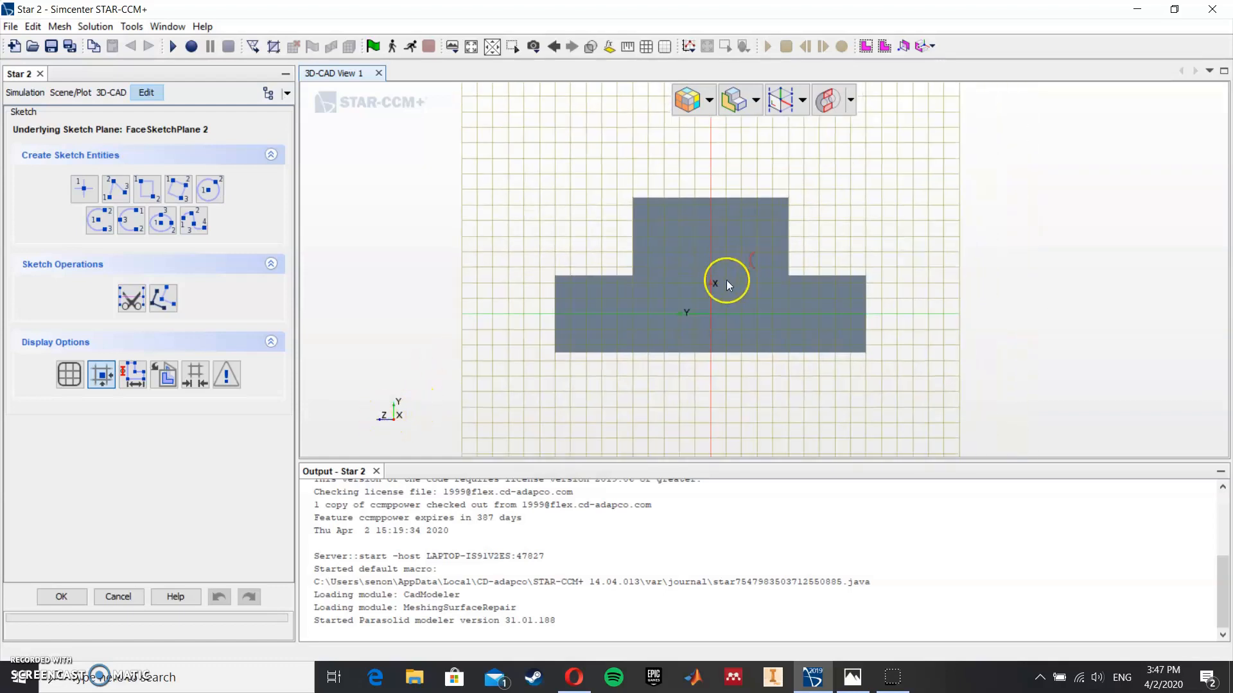
scroll(716, 288, up, 1)
right_drag(709, 293, 745, 274)
scroll(743, 279, up, 1)
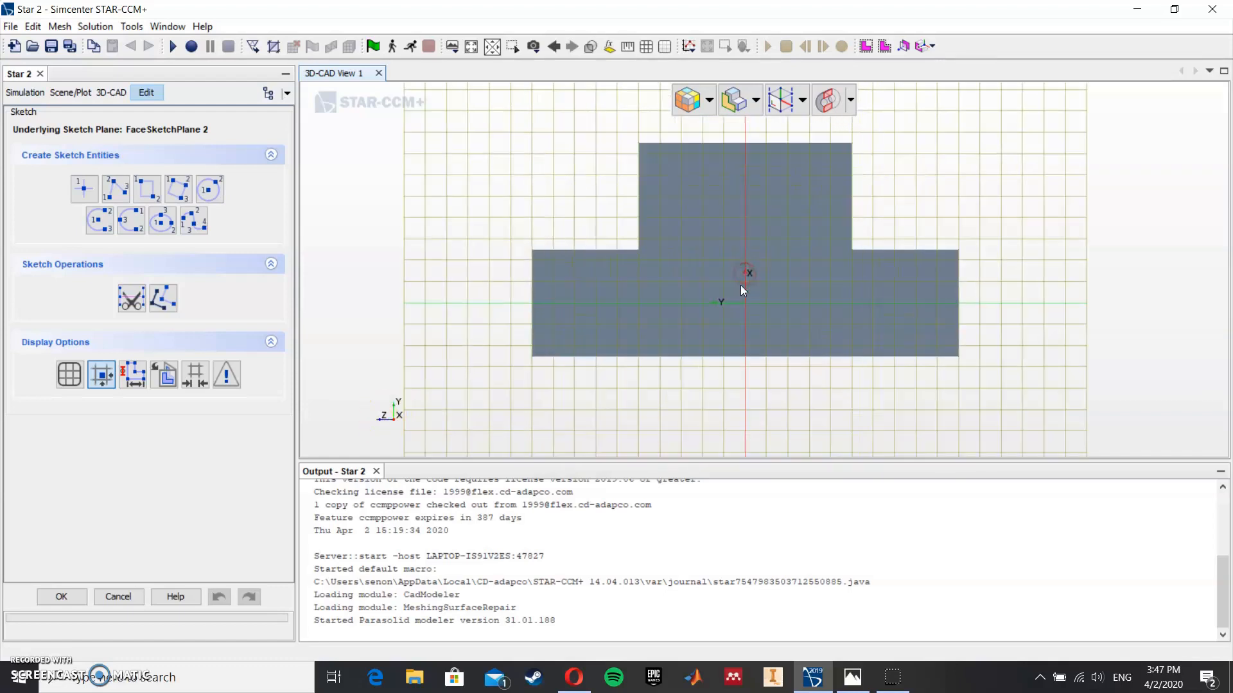
- Draw a line from the sketch origin to the right, about 0.008 m long, leaving grid spacing unchanged
click(198, 379)
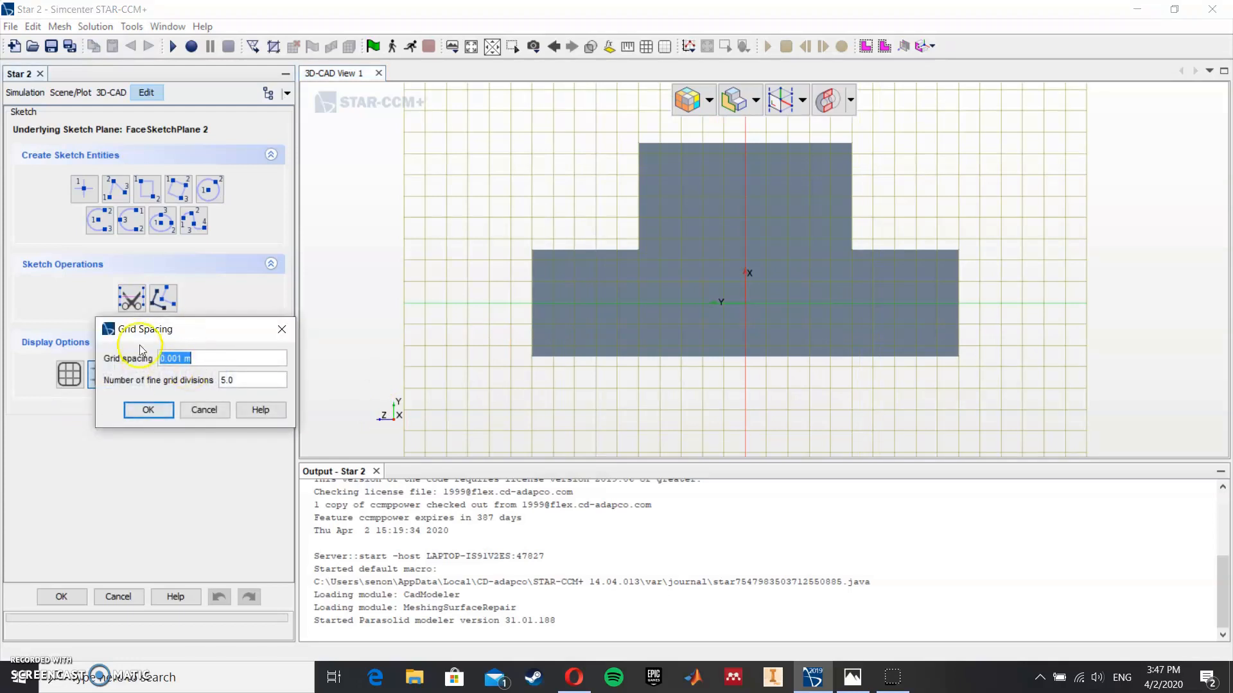
click(208, 410)
mouse_move(858, 273)
right_down()
mouse_move(828, 255)
mouse_move(768, 279)
right_up()
scroll(795, 263, up, 2)
click(116, 189)
click(671, 287)
click(858, 286)
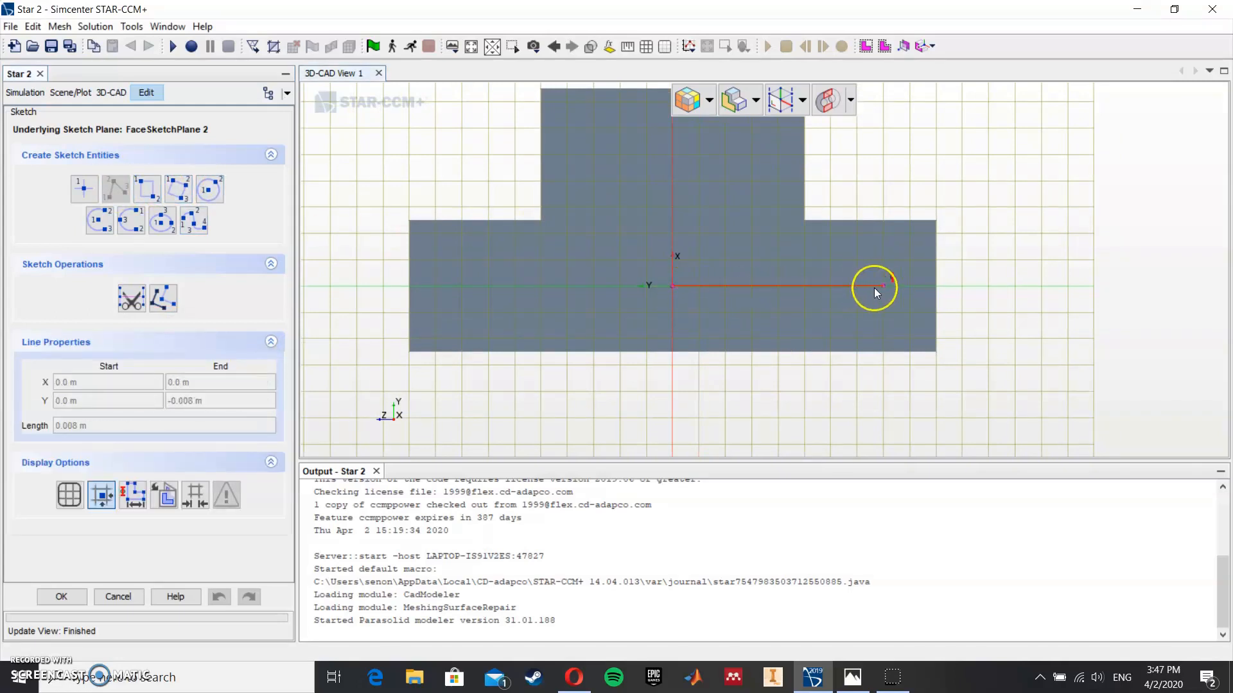
- Finish the line and set its length to 7 mm
click(857, 287)
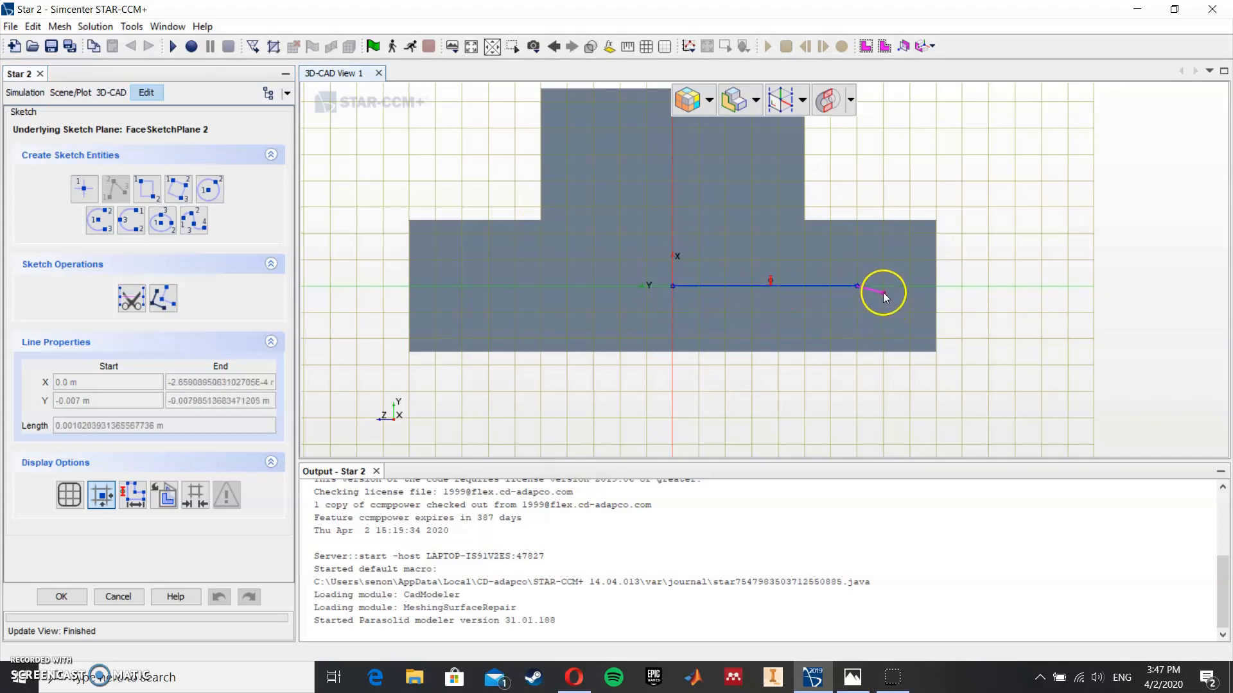
key(Escape)
scroll(886, 296, up, 2)
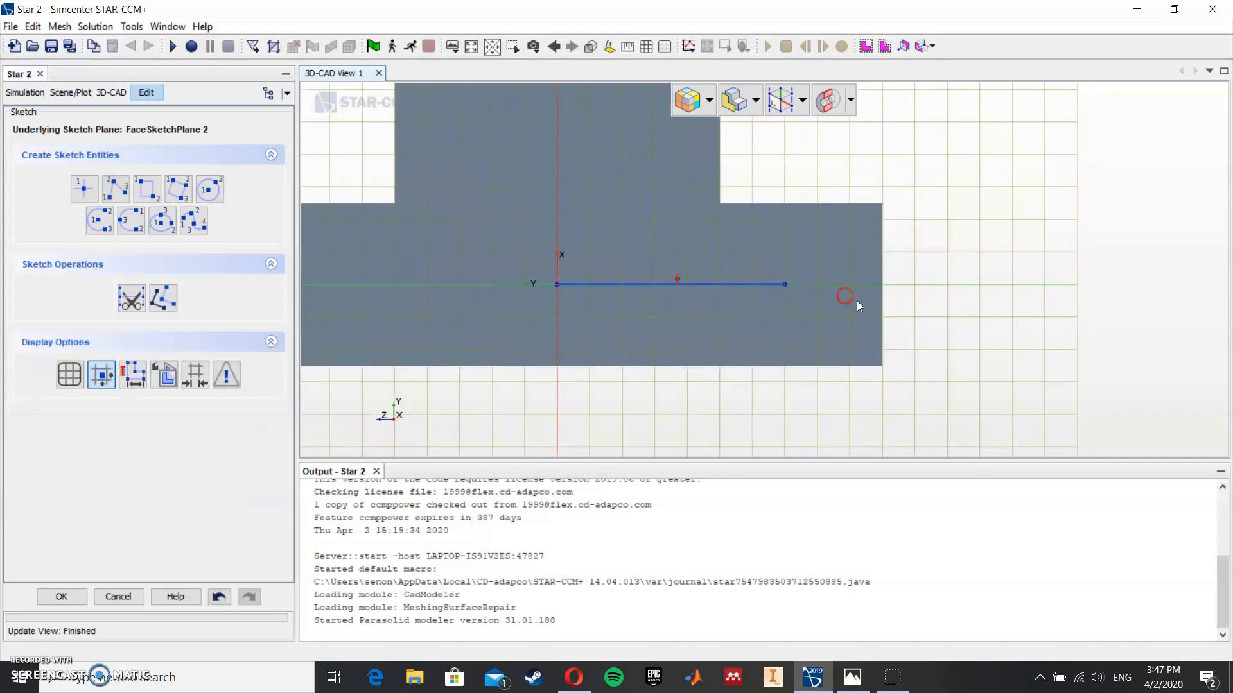
click(618, 284)
triple_click(96, 426)
text(7mm)
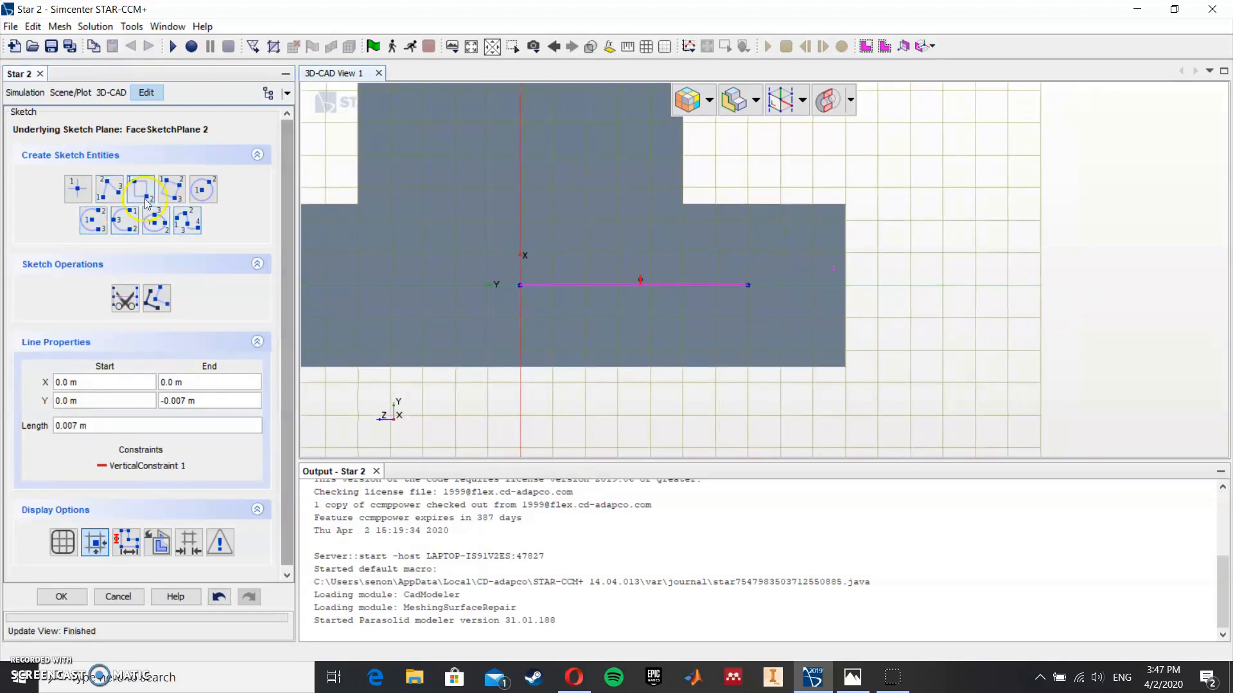
- Draw a circle centred on the line's endpoint, redrawing it once, and give it radius 2
click(203, 189)
click(748, 284)
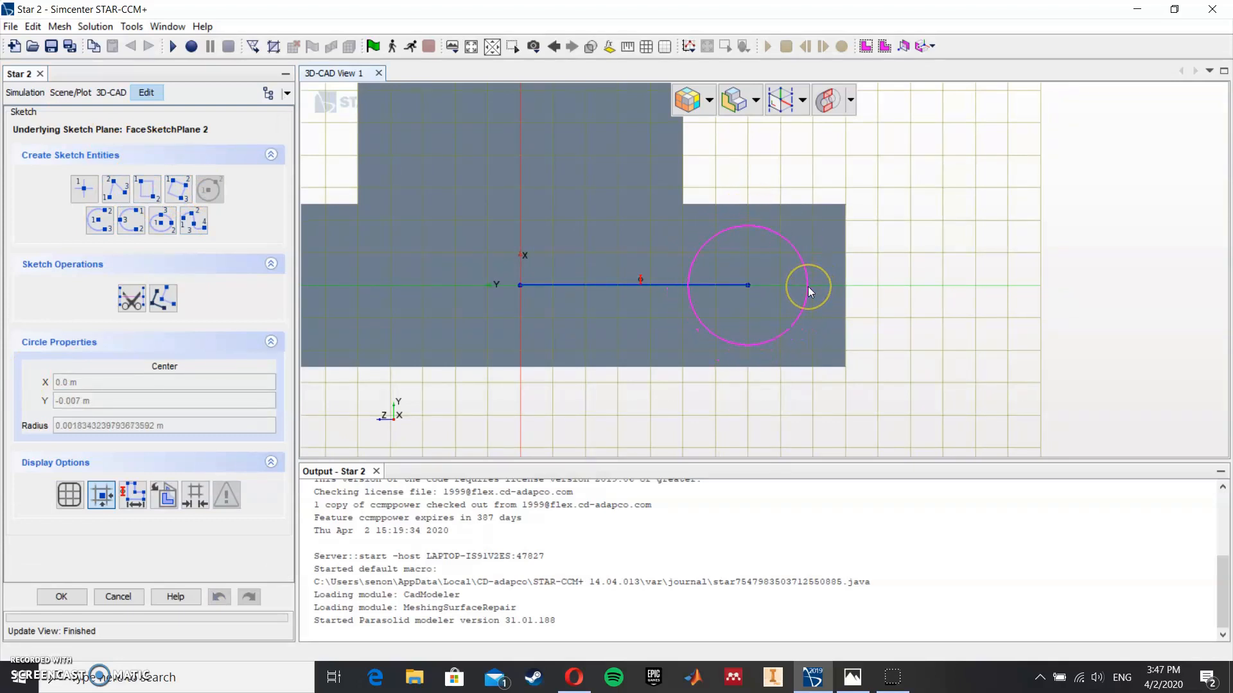
click(808, 287)
click(807, 266)
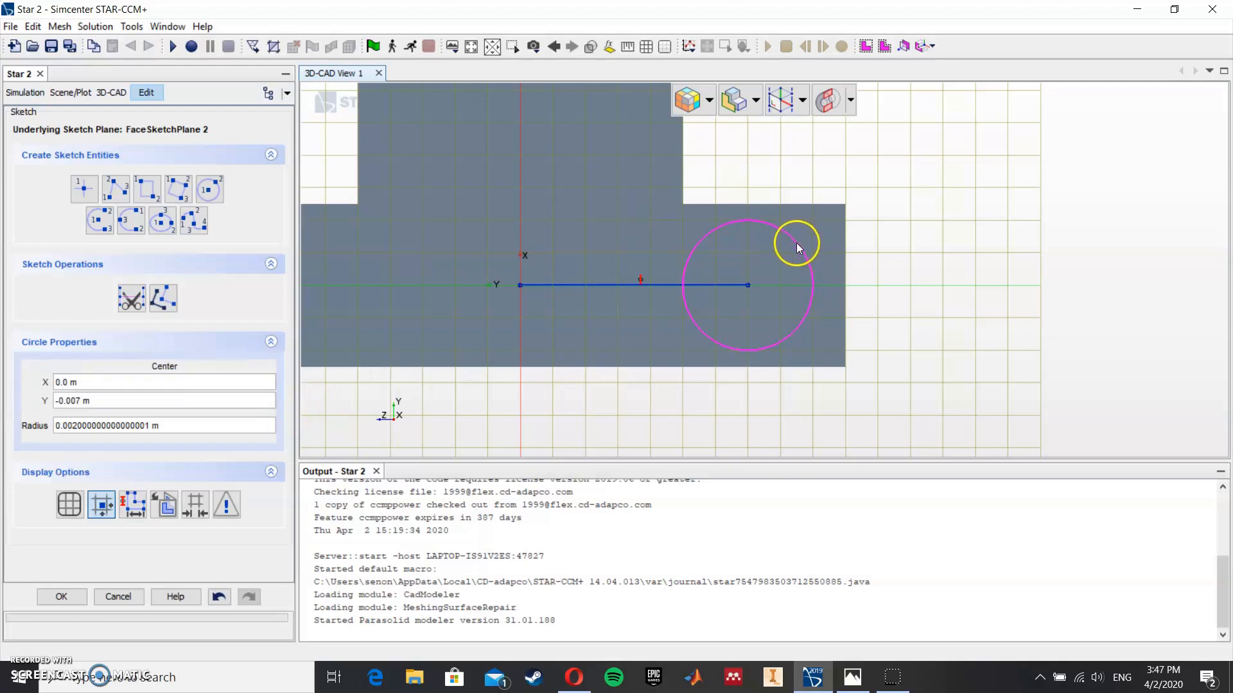
key(Delete)
click(209, 189)
click(742, 285)
click(749, 259)
click(760, 268)
triple_click(191, 424)
text(2)
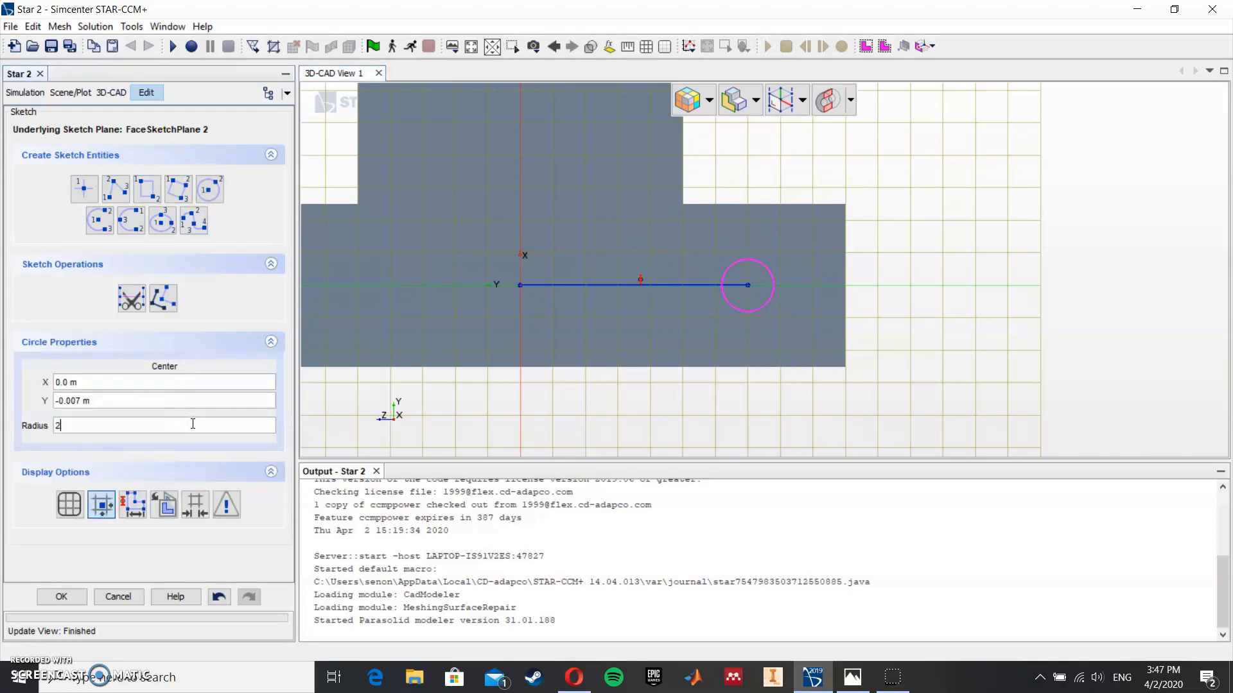
- Deselect the circle and orbit to an oblique 3-D view of the model
right_drag(854, 316, 912, 311)
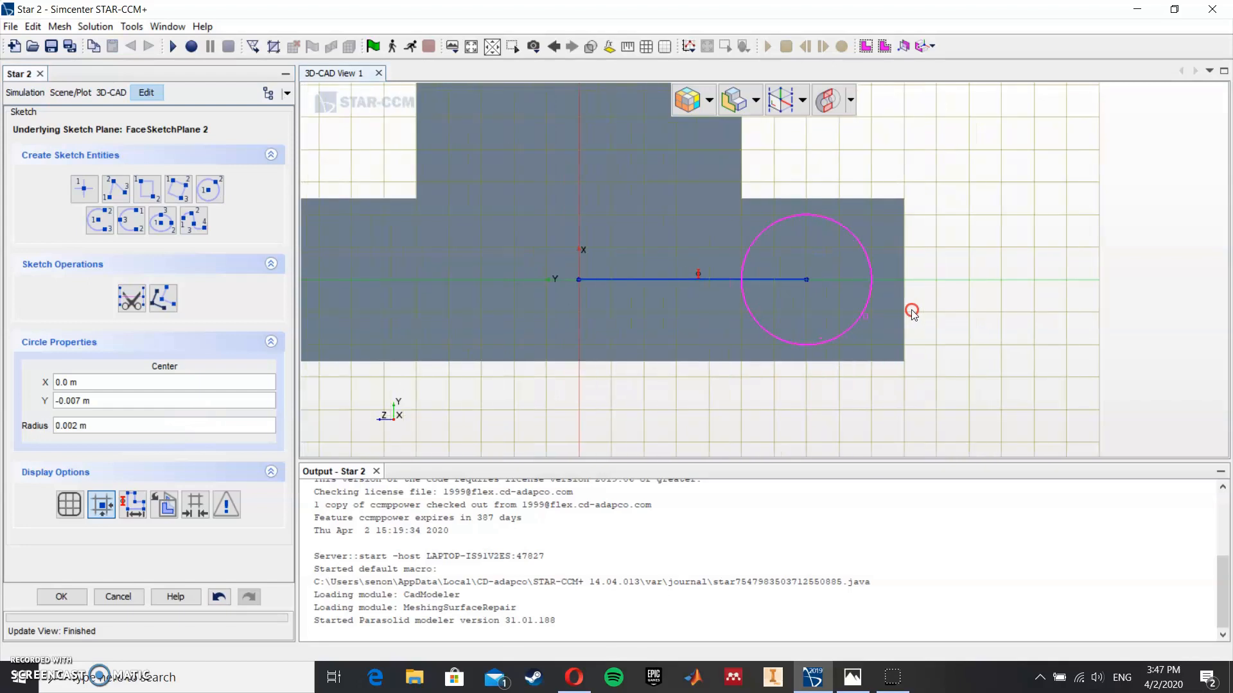
click(683, 272)
drag(698, 194, 713, 318)
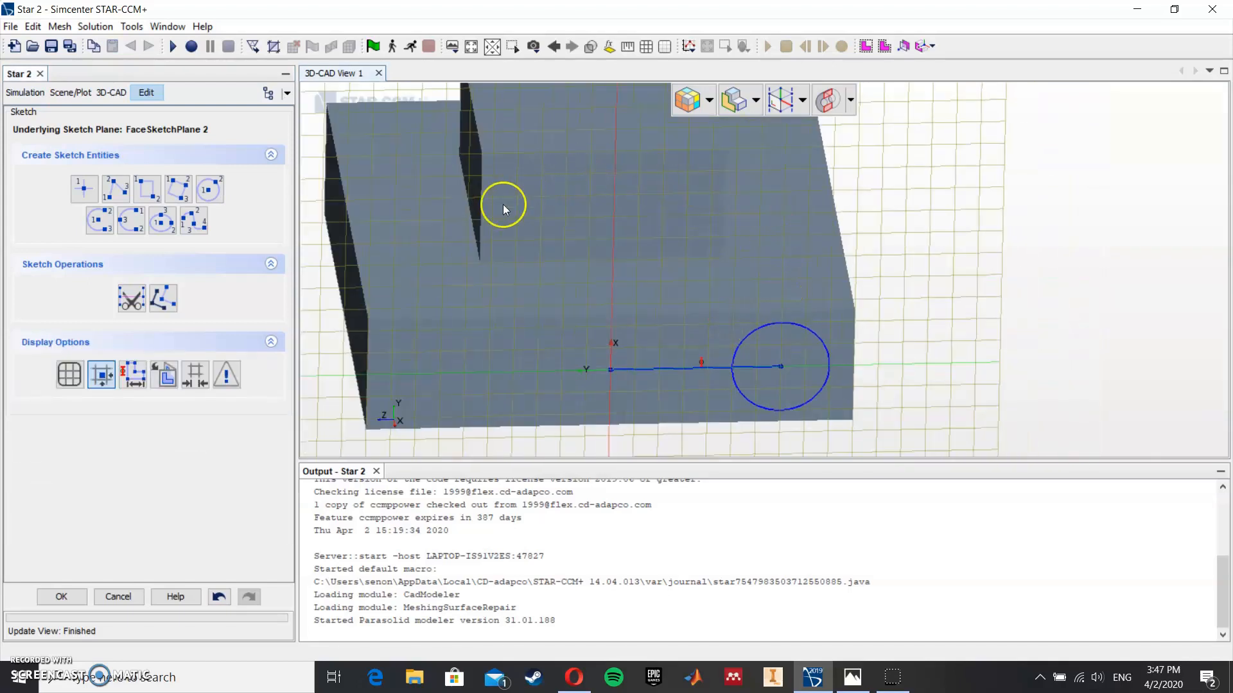
drag(654, 388, 648, 377)
- Draw a horizontal line through the sketch origin and set it as construction geometry
click(165, 378)
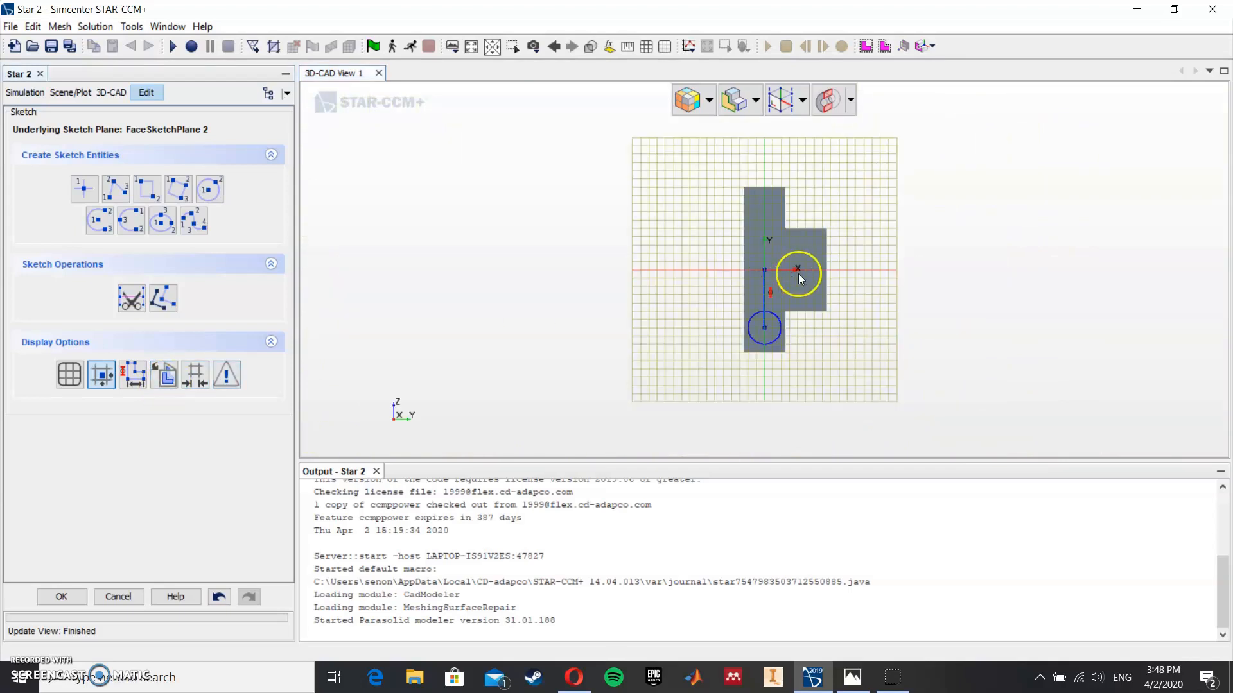
scroll(760, 283, up, 3)
mouse_move(779, 253)
right_down()
mouse_move(711, 222)
mouse_move(710, 252)
right_up()
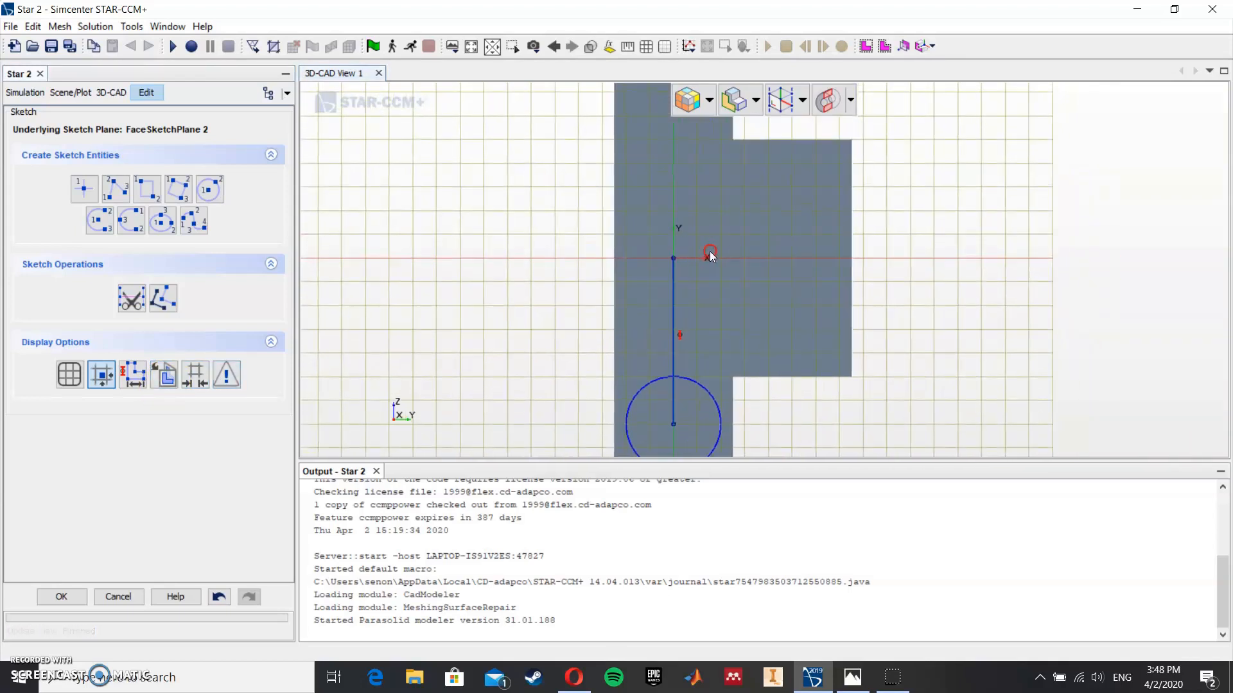
click(115, 189)
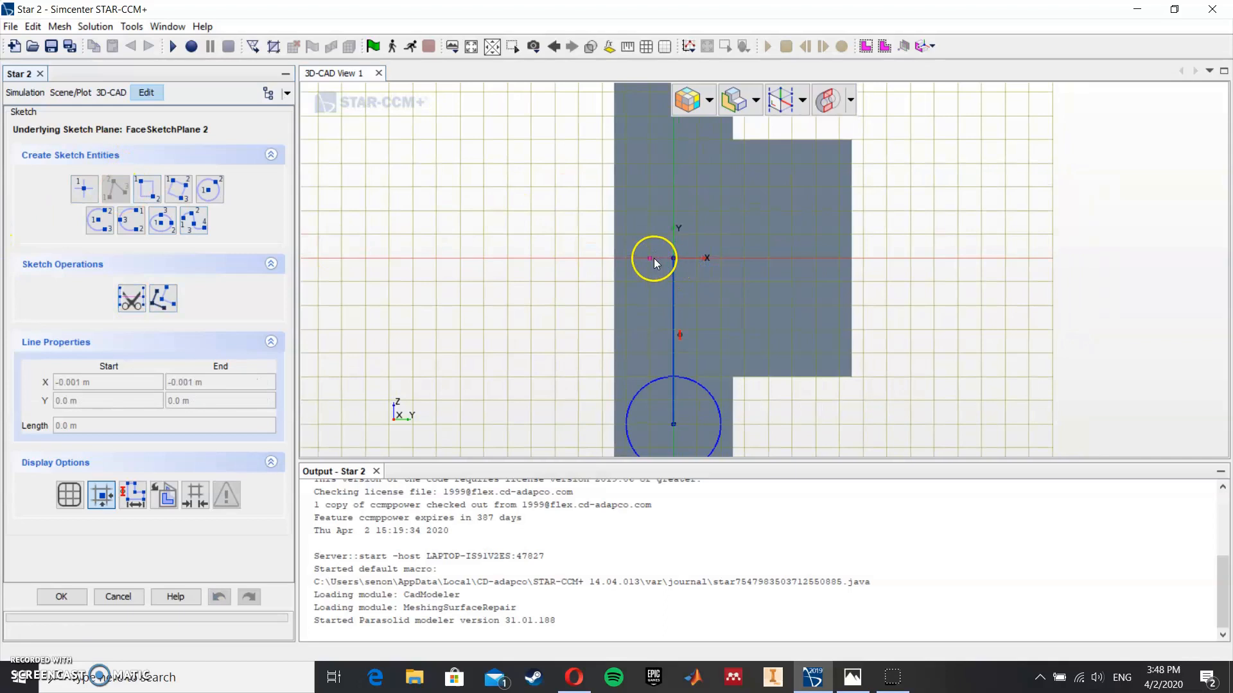
scroll(649, 258, up, 1)
right_drag(664, 298, 650, 272)
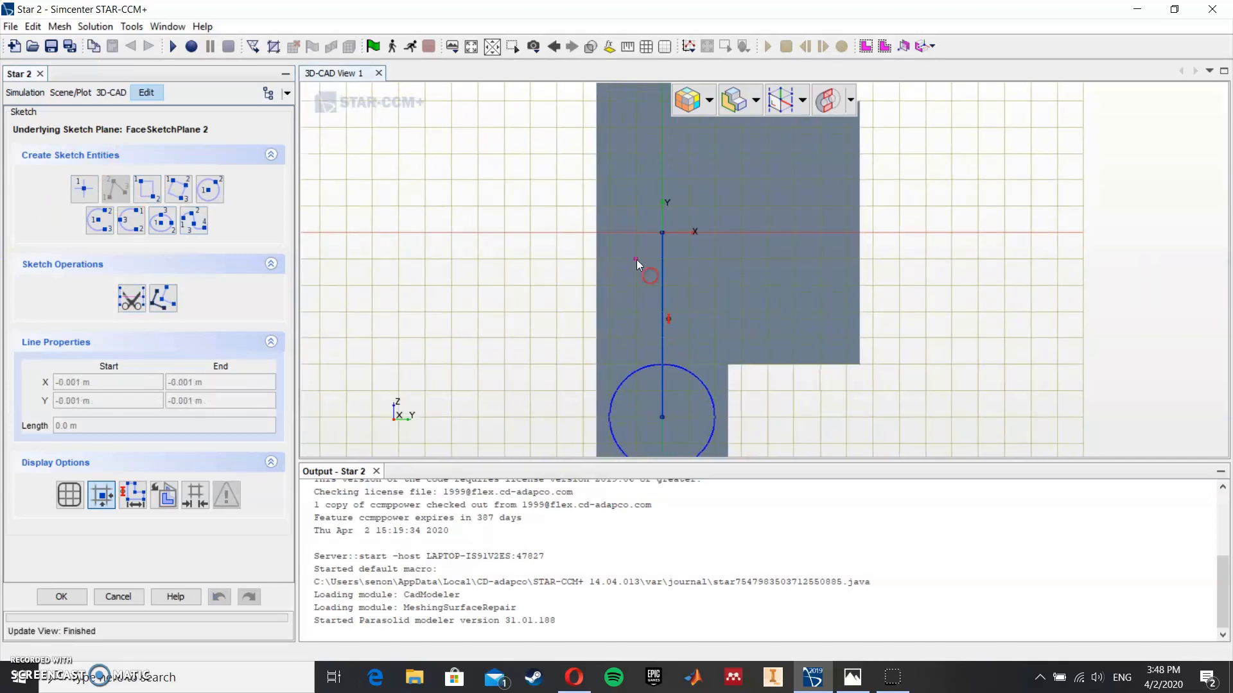
right_drag(703, 358, 682, 310)
right_drag(570, 347, 575, 423)
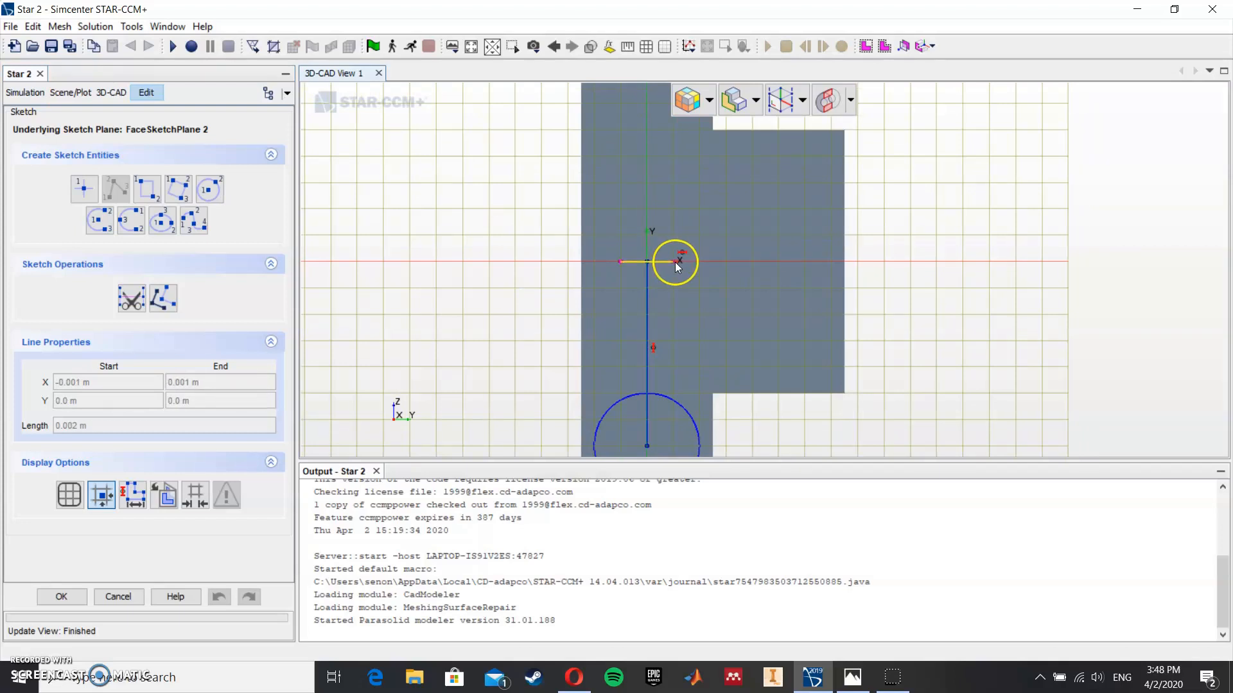
click(699, 260)
scroll(672, 279, up, 2)
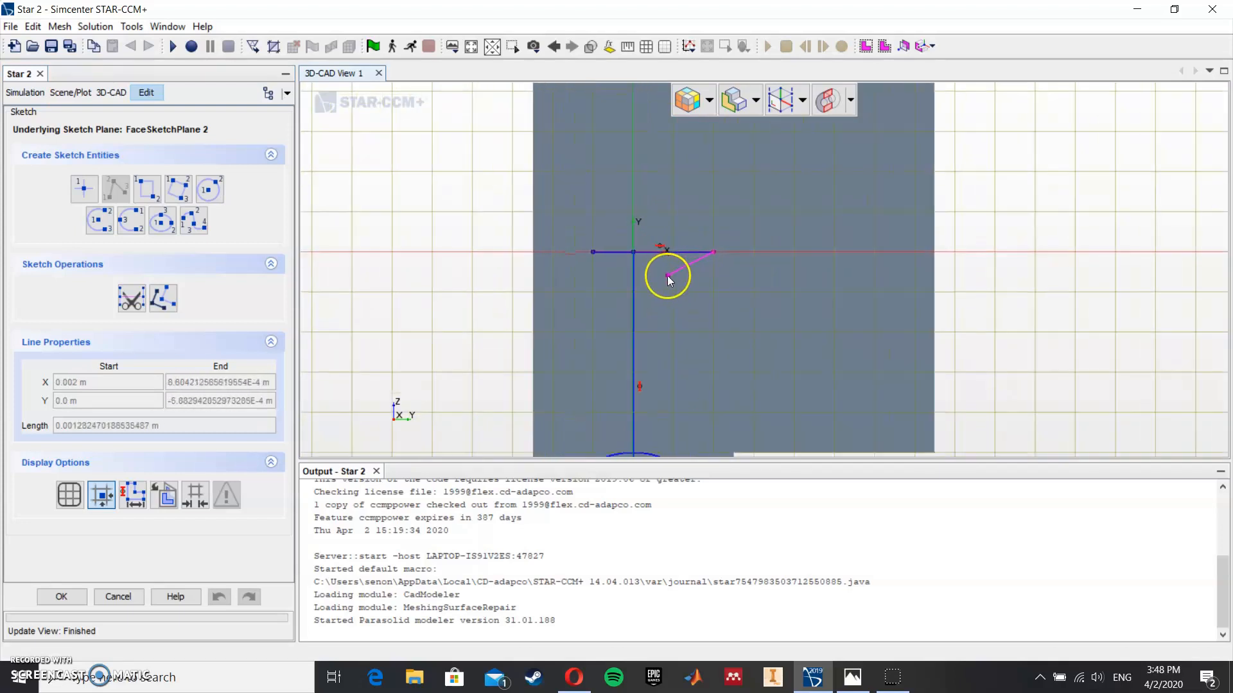
key(Escape)
click(691, 252)
right_click(687, 251)
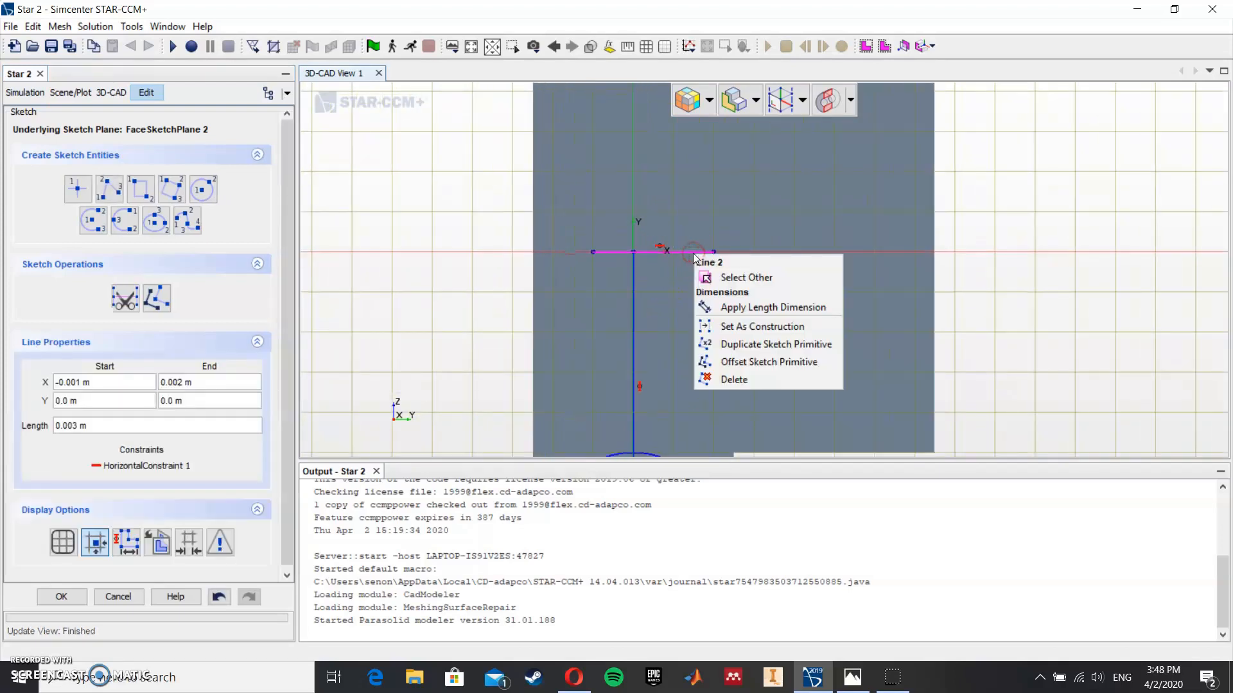
click(752, 327)
- Draw a short horizontal construction line from X 0.011 m to 0.012 m
right_drag(875, 252, 729, 236)
click(110, 189)
click(929, 237)
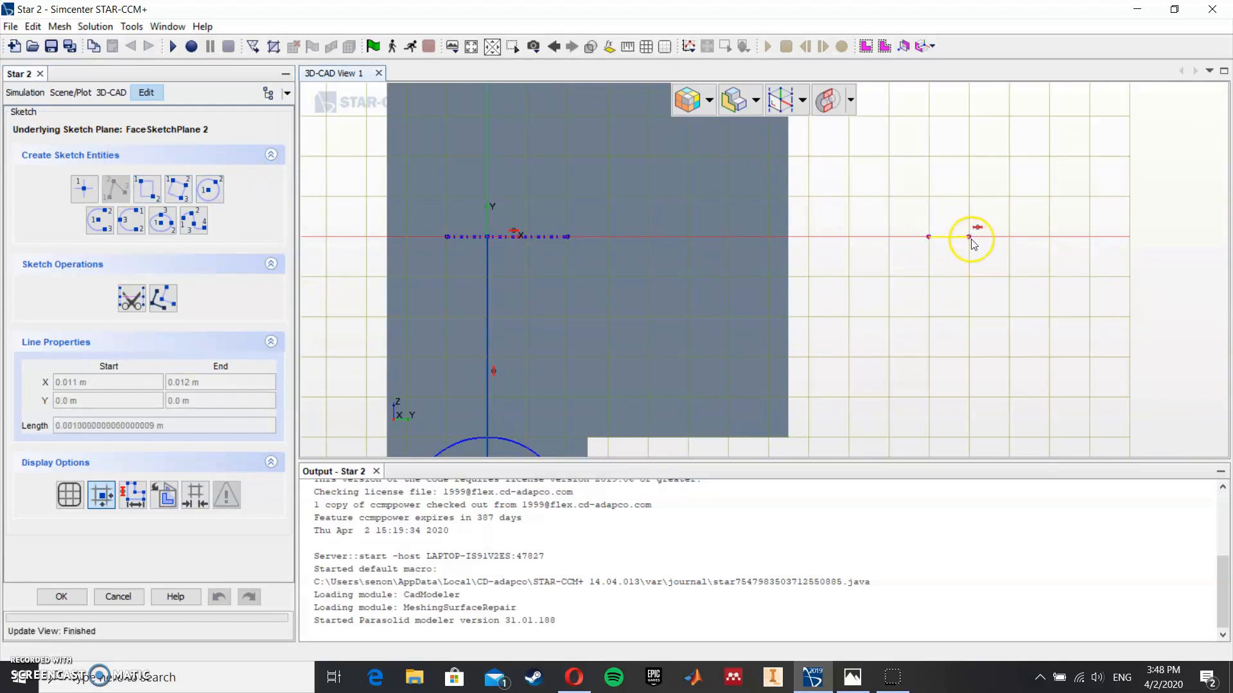
click(968, 237)
right_click(949, 238)
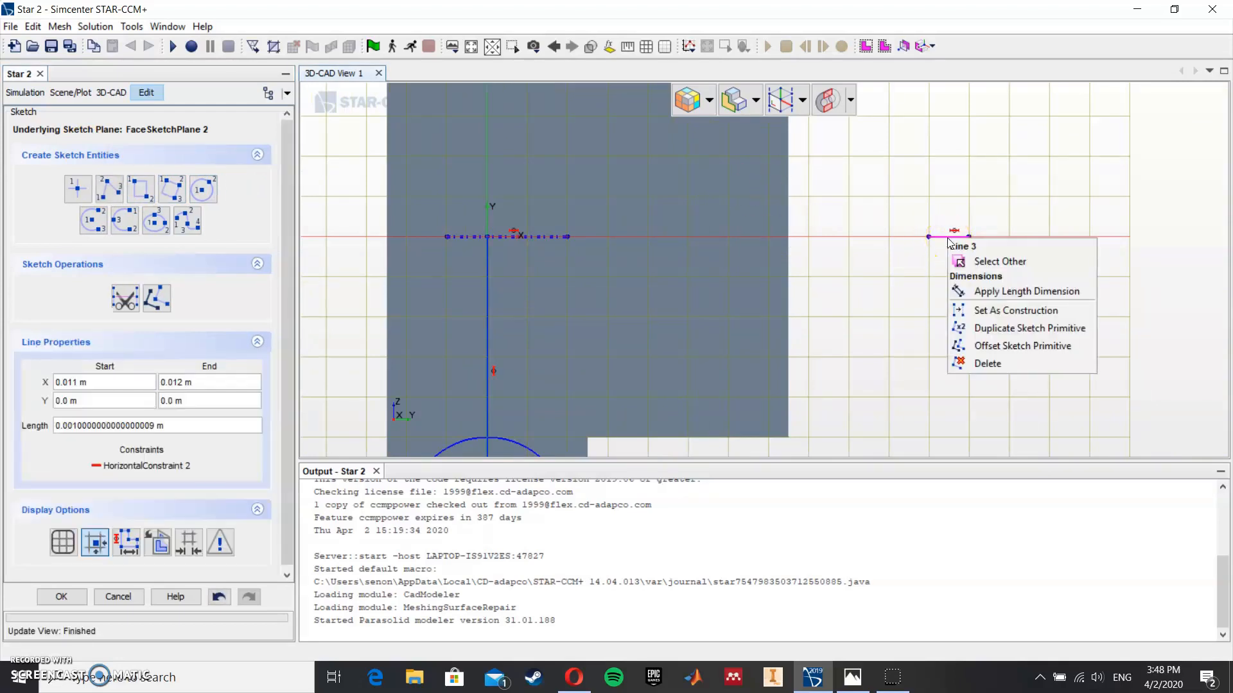
click(1031, 311)
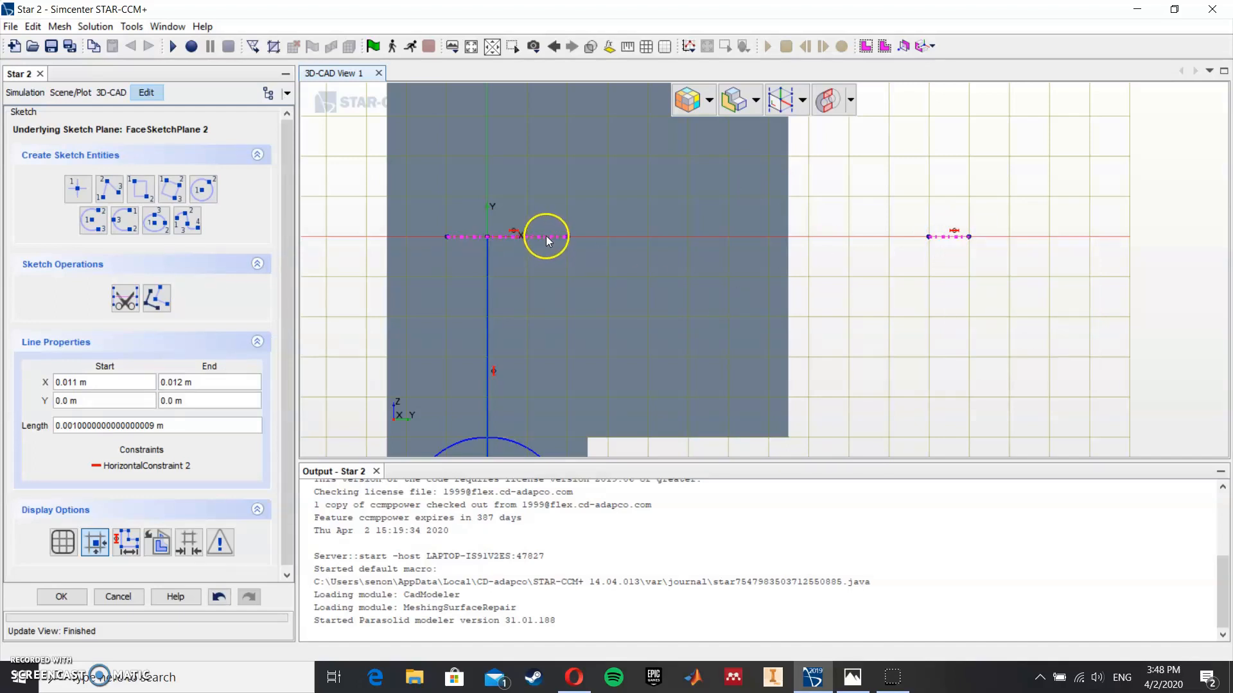
- Delete the origin construction line and the vertical line to the circle centre
click(546, 236)
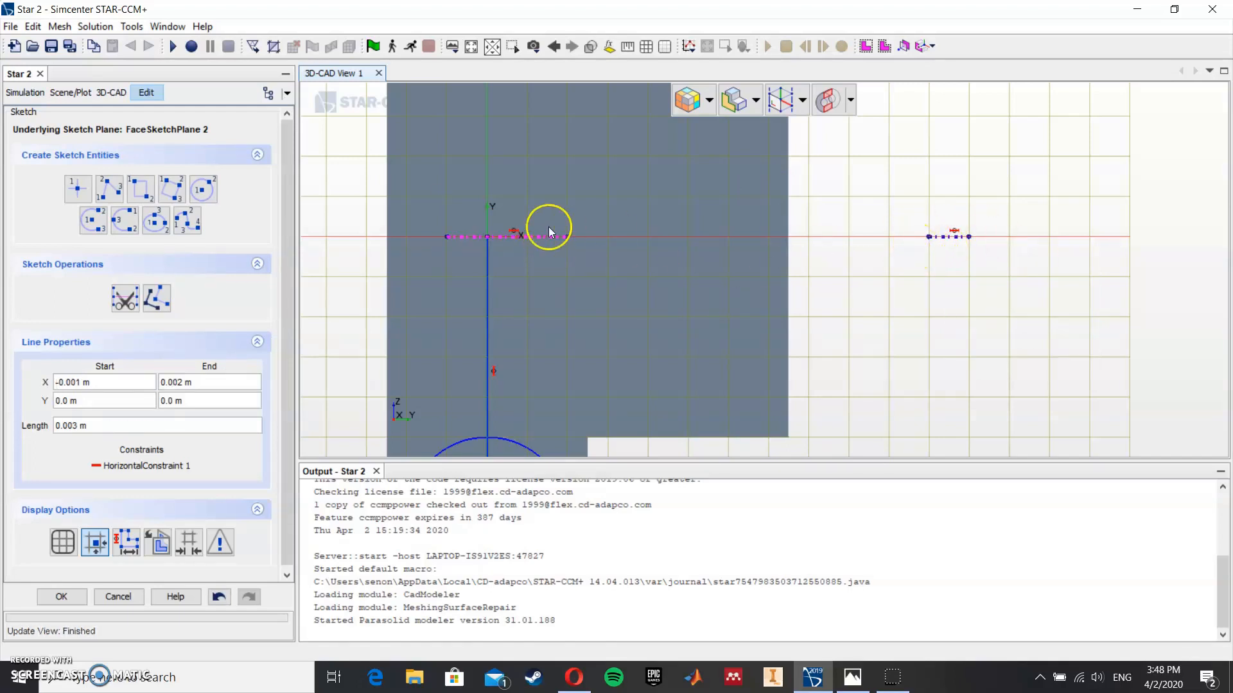
key(Delete)
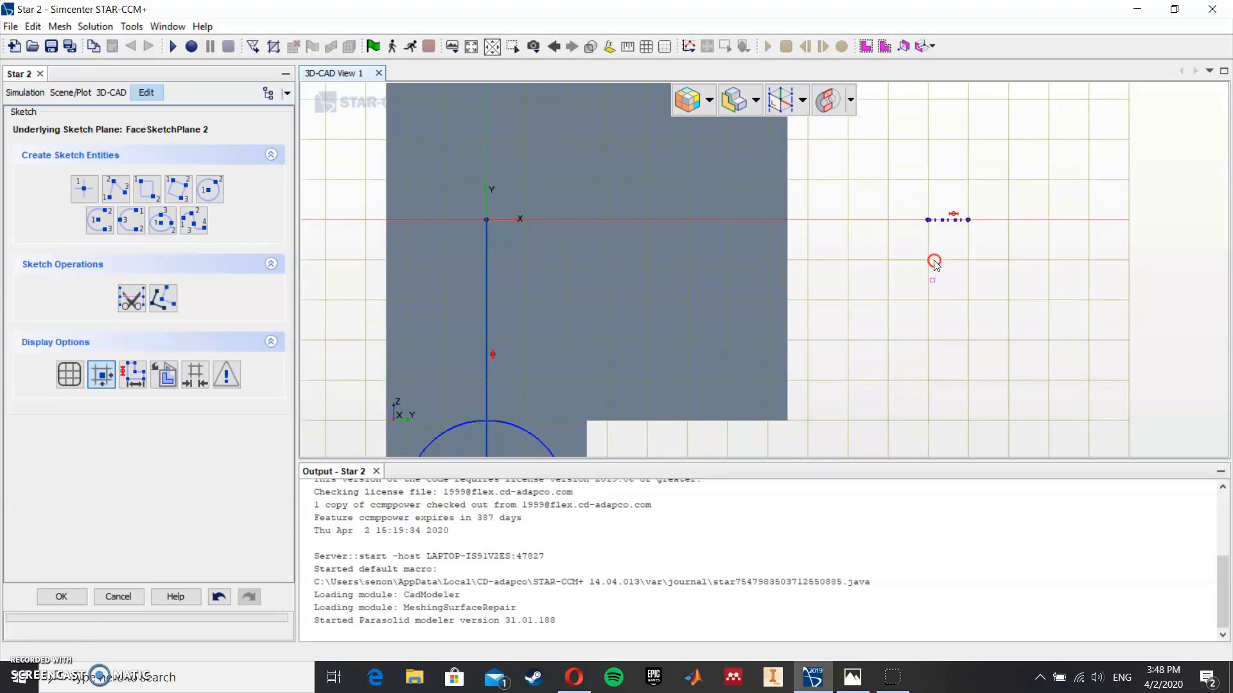
right_drag(934, 261, 939, 221)
scroll(538, 281, down, 1)
right_drag(538, 282, 619, 255)
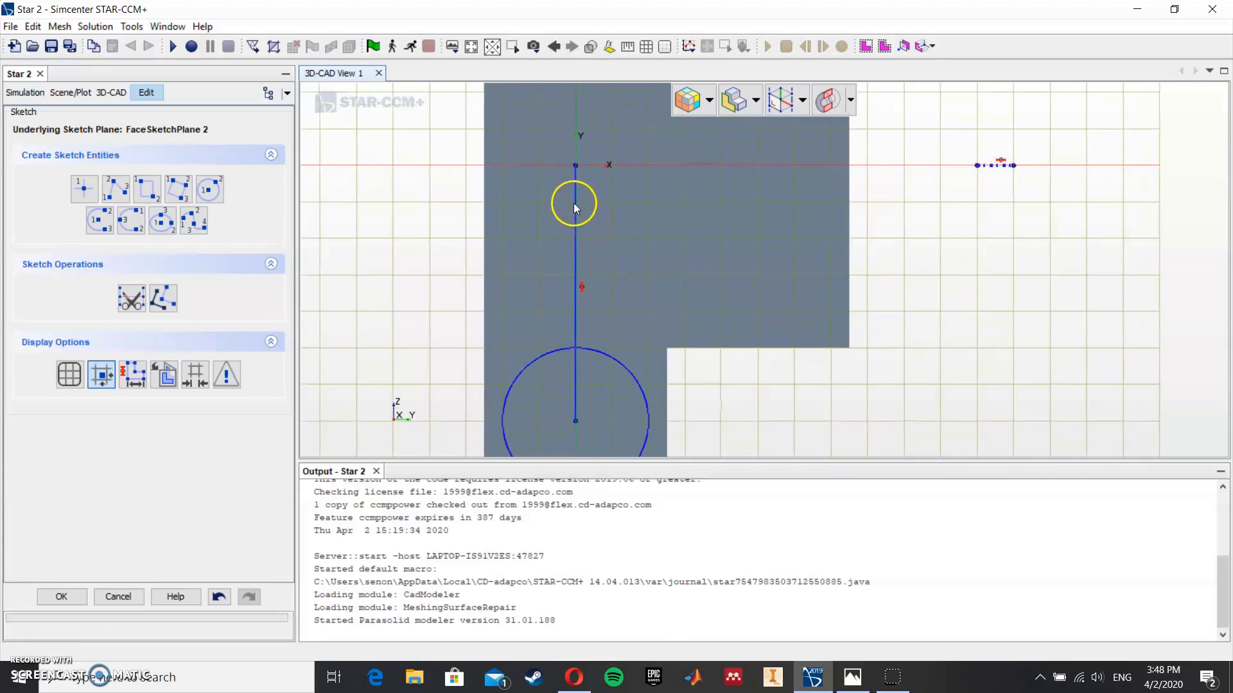
click(576, 202)
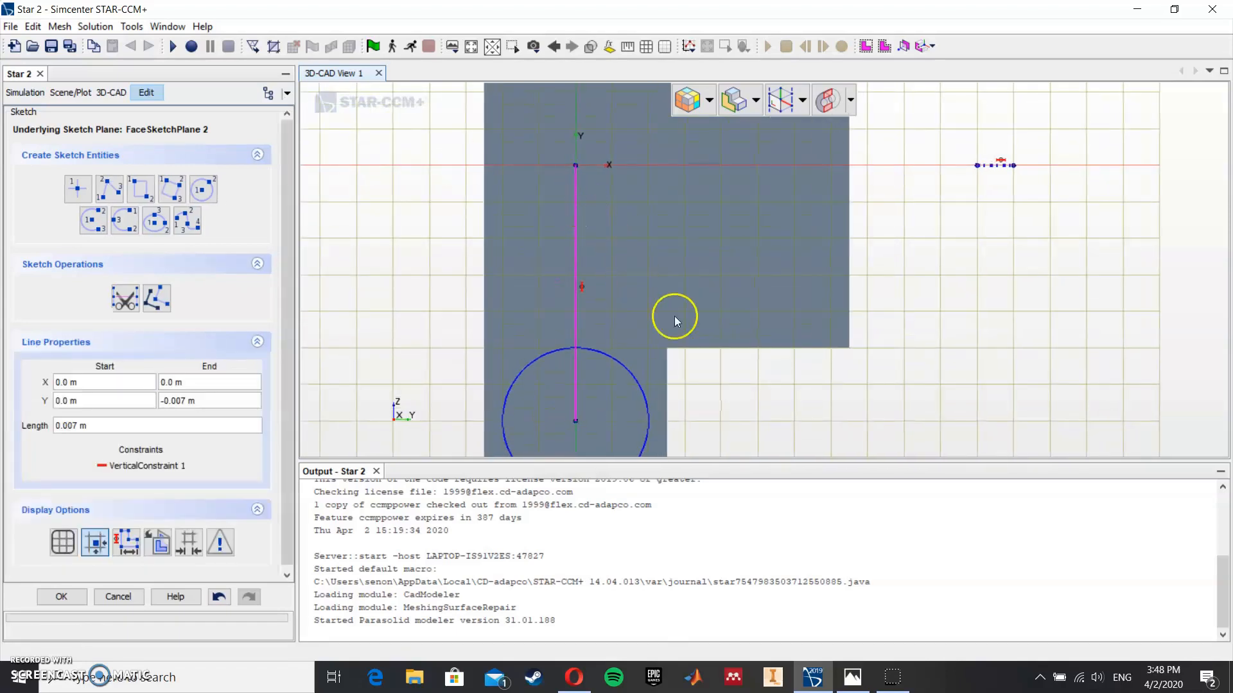
key(Delete)
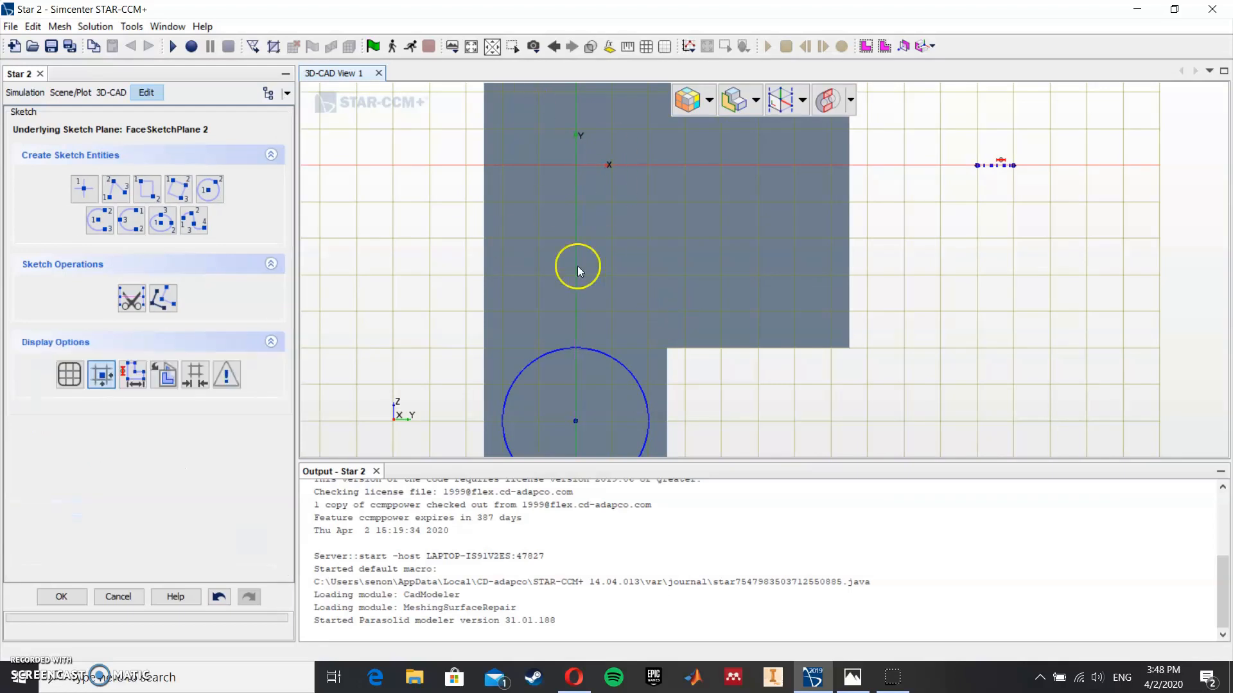
scroll(780, 295, down, 3)
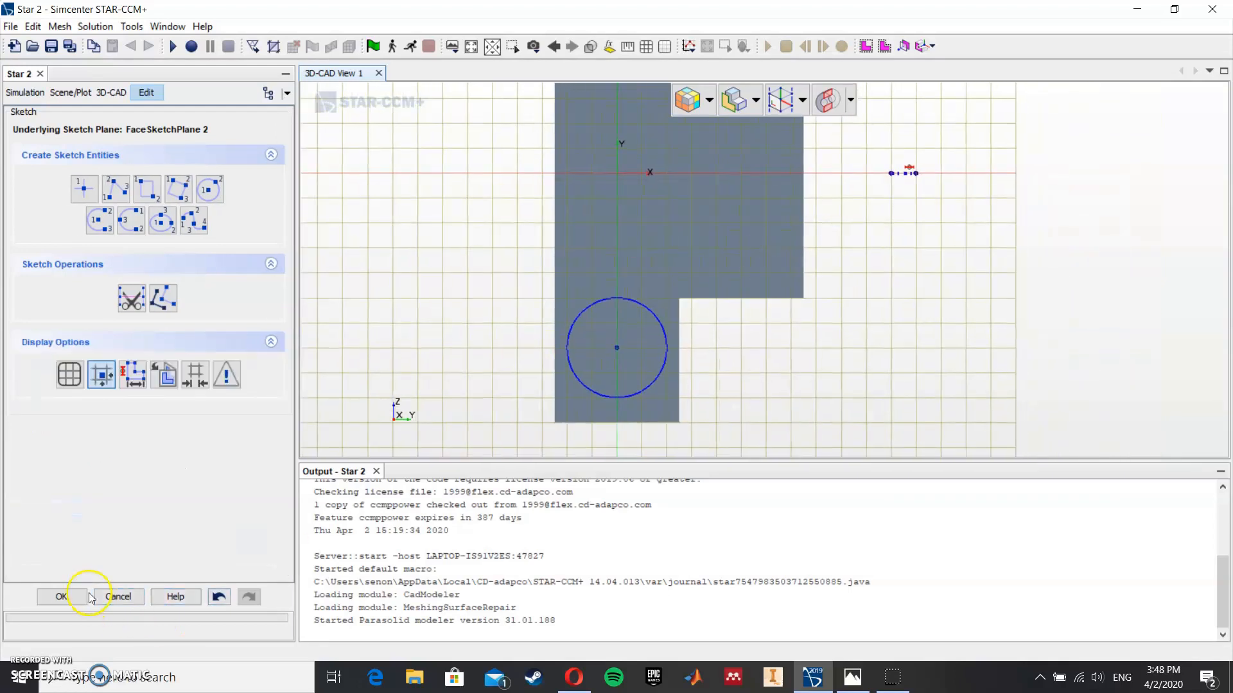
- Close the sketch and rename Sketch 1 to CopperPipe1
click(75, 596)
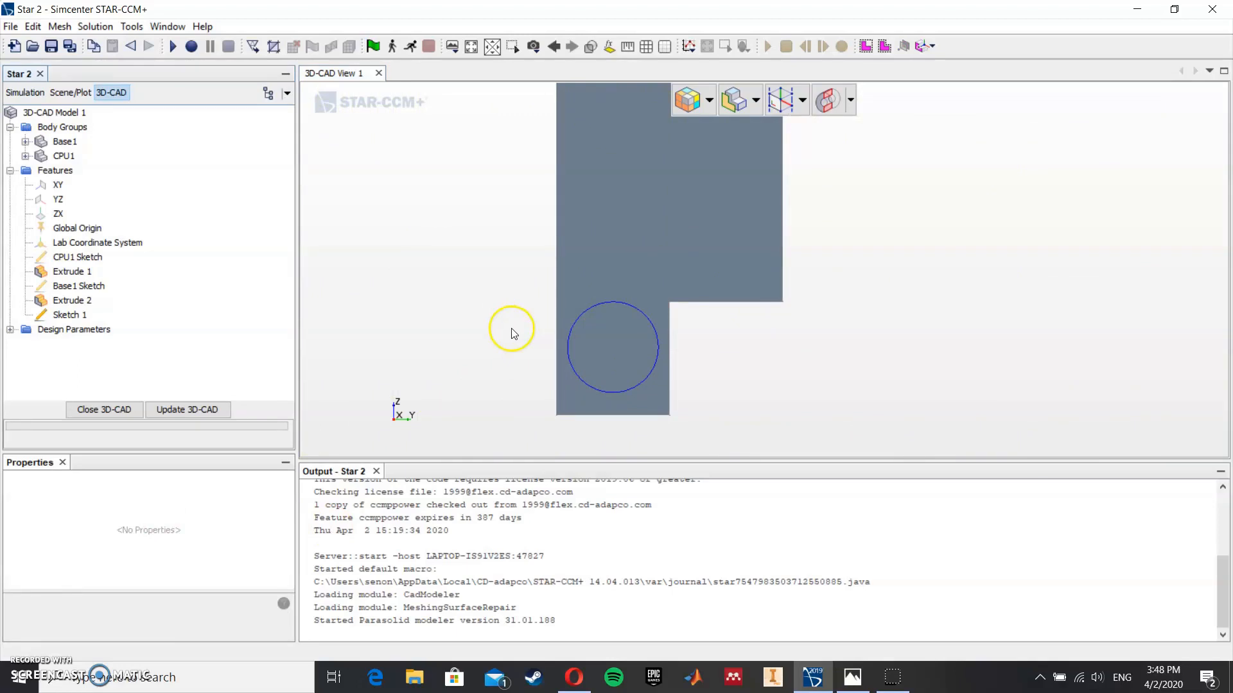
right_click(65, 315)
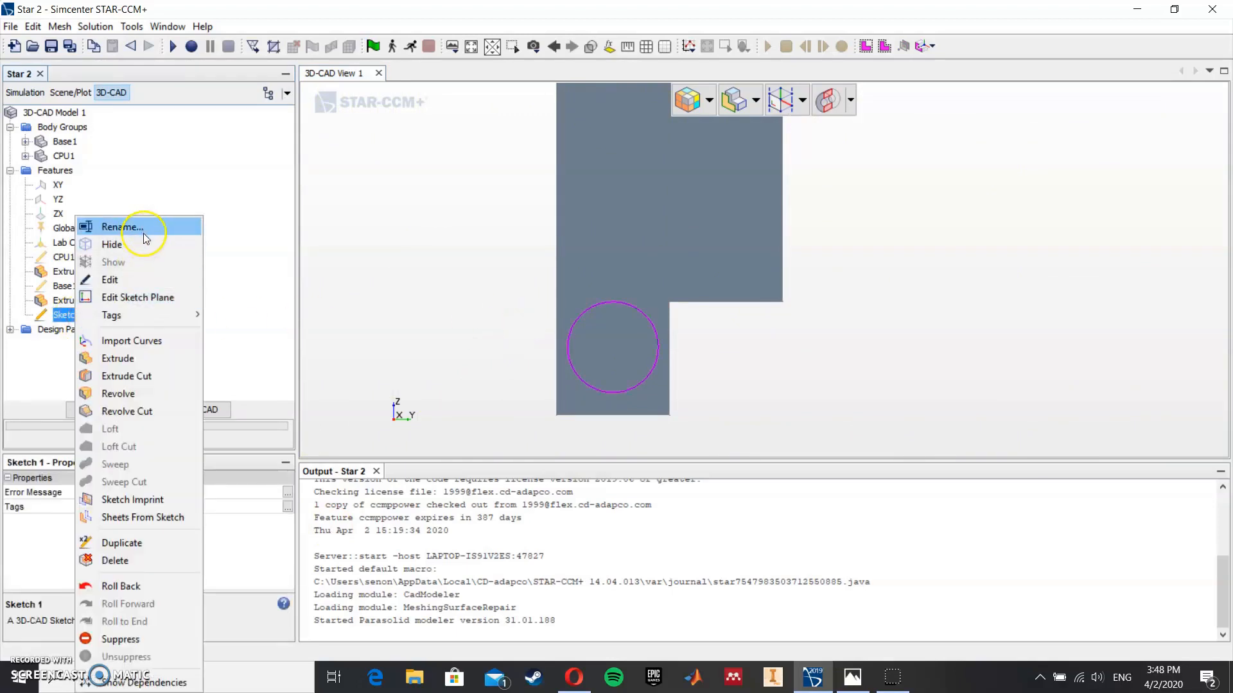
click(142, 229)
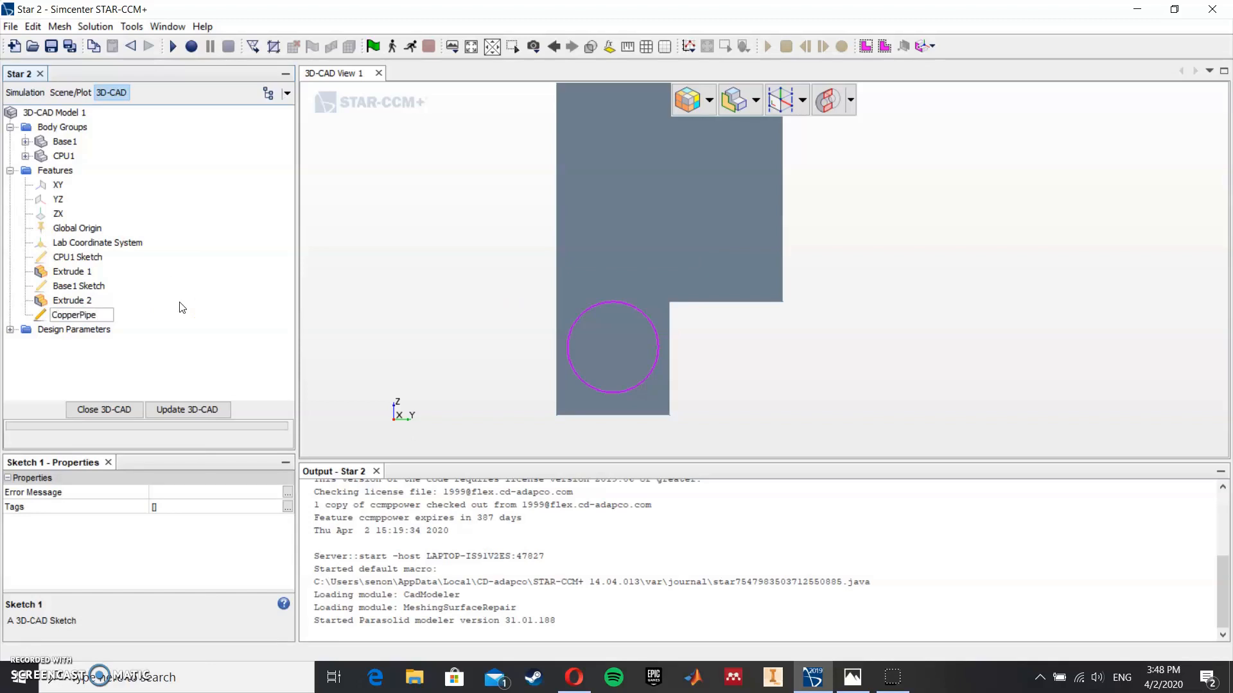
key(Return)
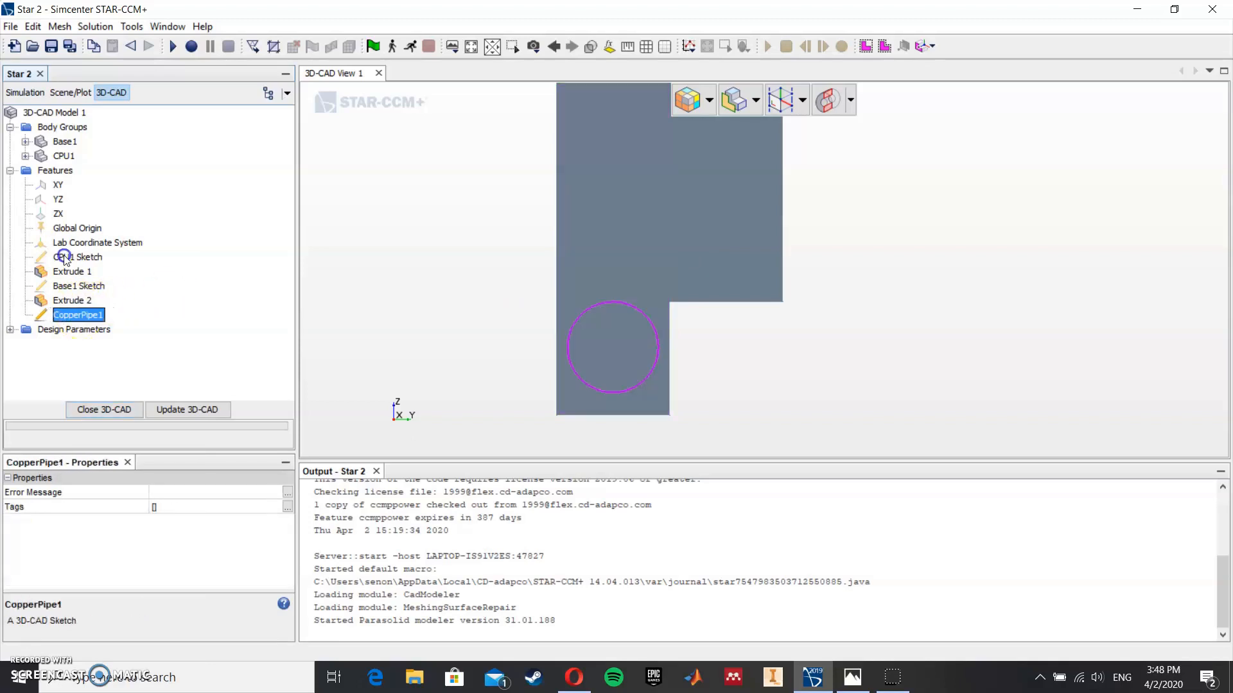
- Start a Revolve of CopperPipe1 and orbit to see the 90 deg preview
right_click(81, 321)
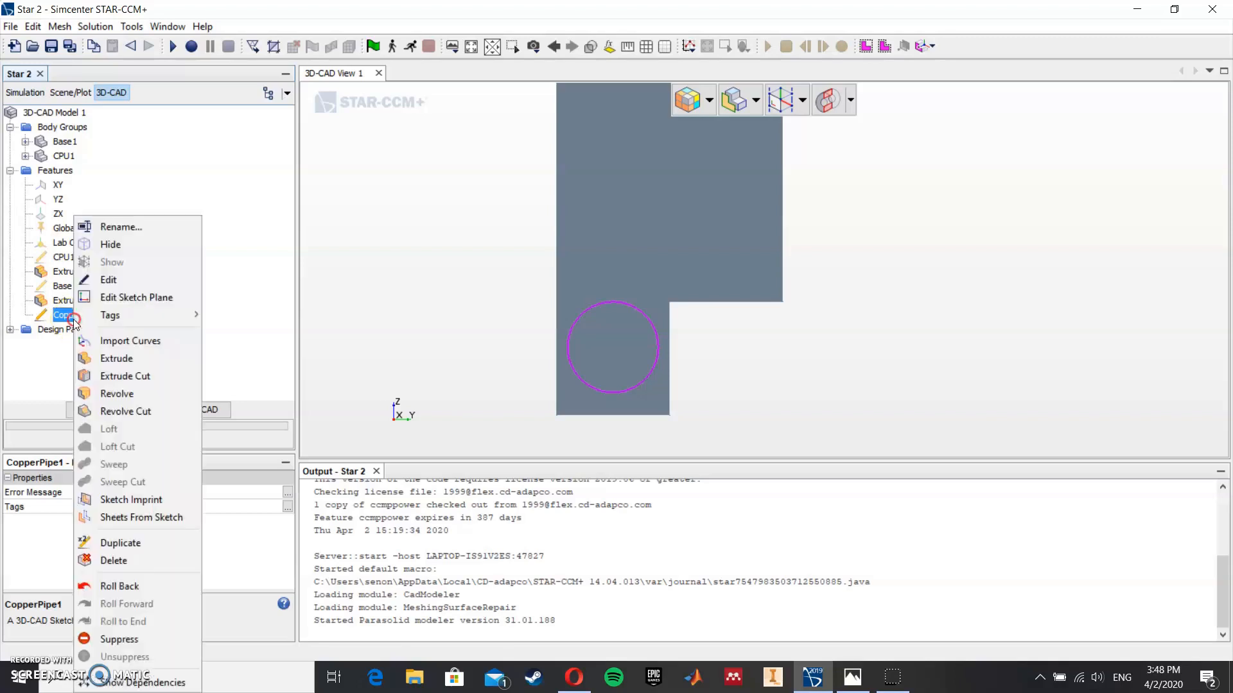
click(116, 394)
drag(539, 315, 668, 324)
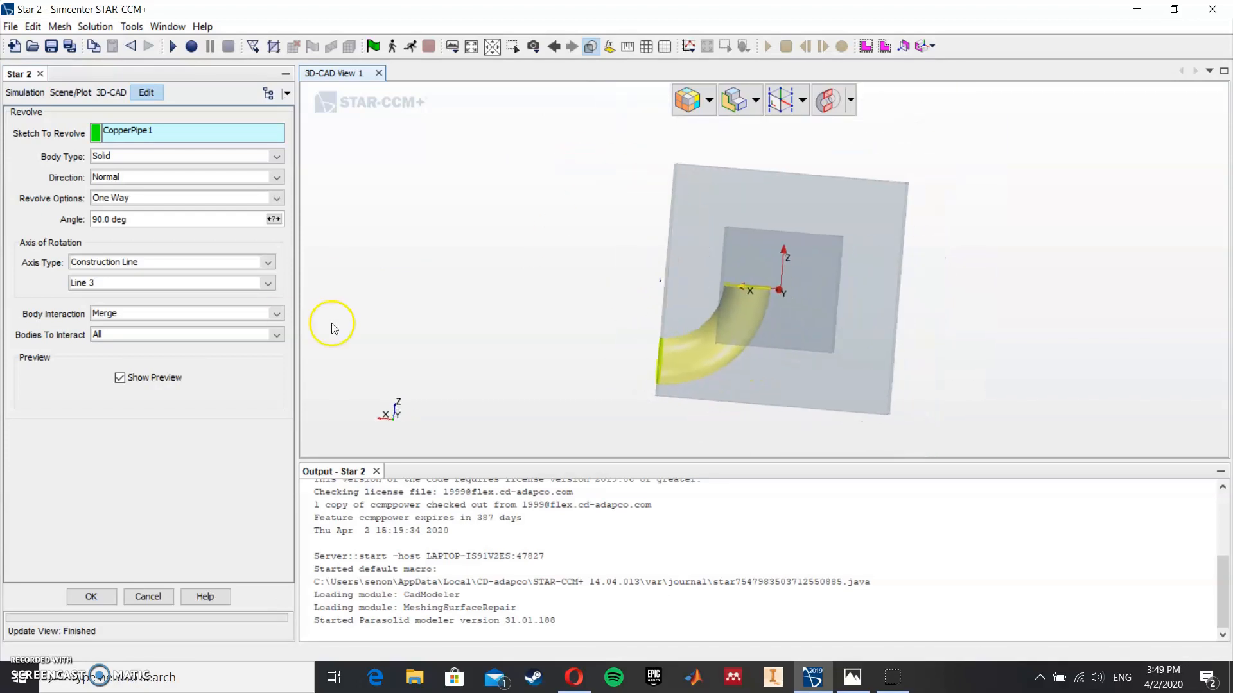
- Set body interaction to None and the angle to 180 deg, keeping the construction-line axis, and preview a symmetric revolve
click(224, 321)
click(204, 329)
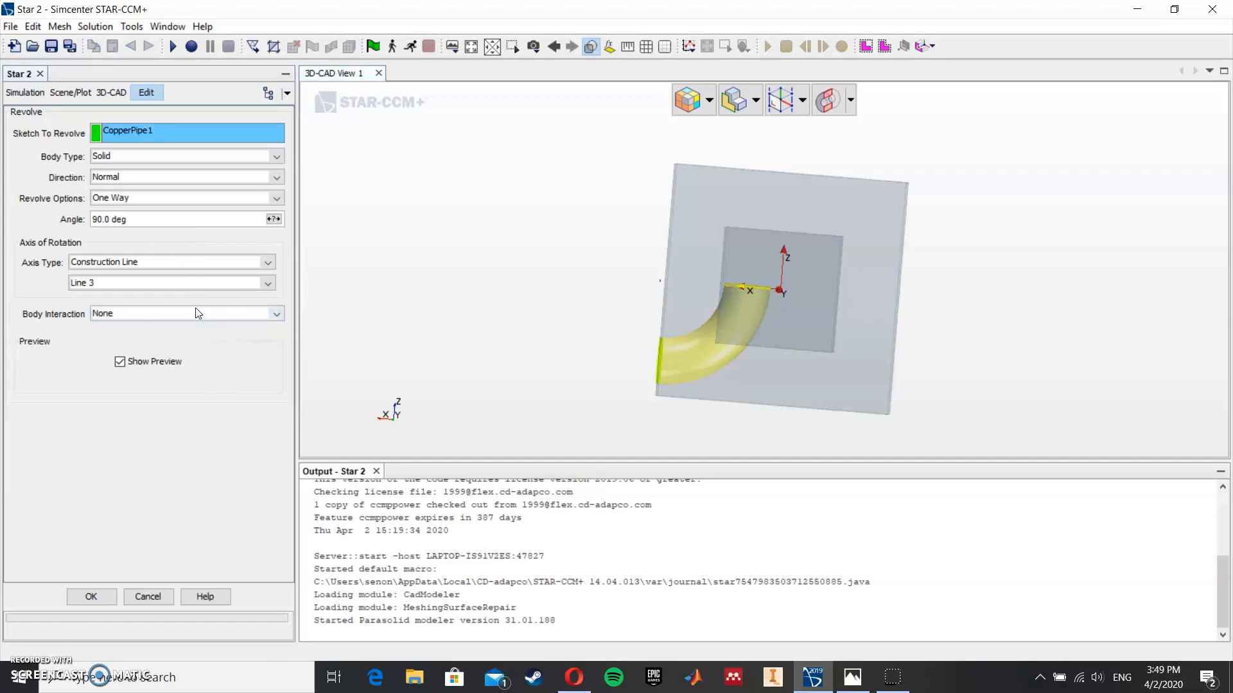
click(157, 220)
text(1)
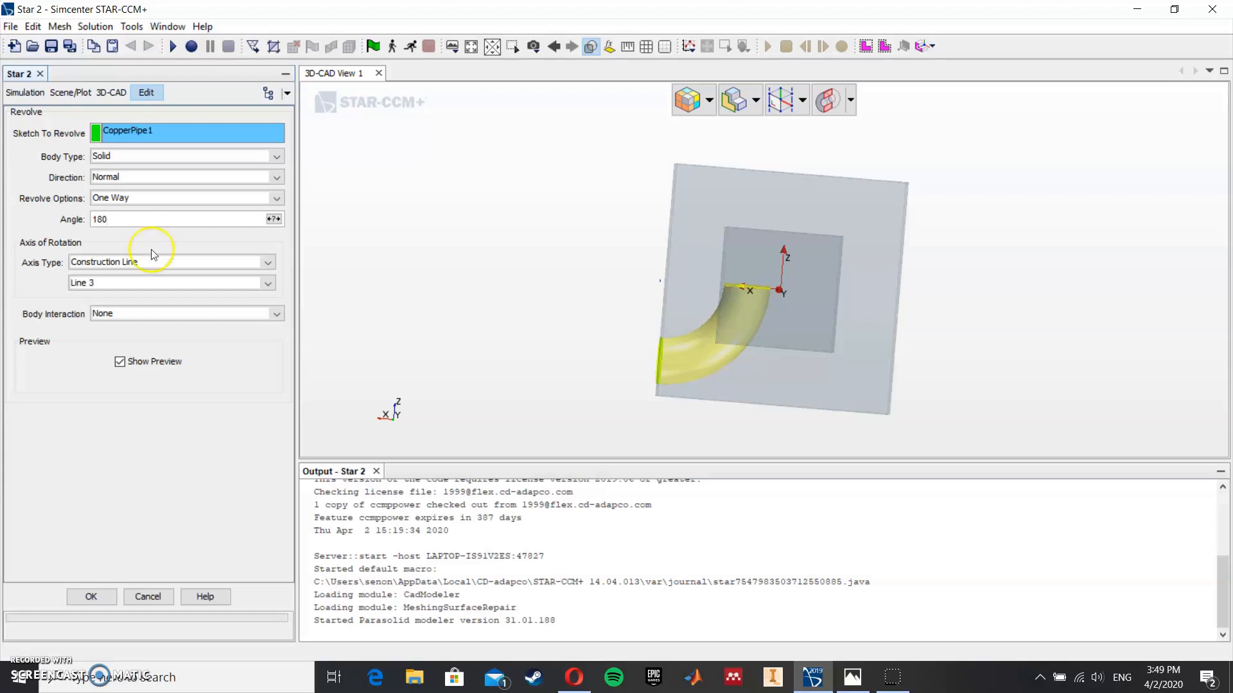
text(80)
click(154, 254)
click(175, 260)
drag(531, 255, 501, 263)
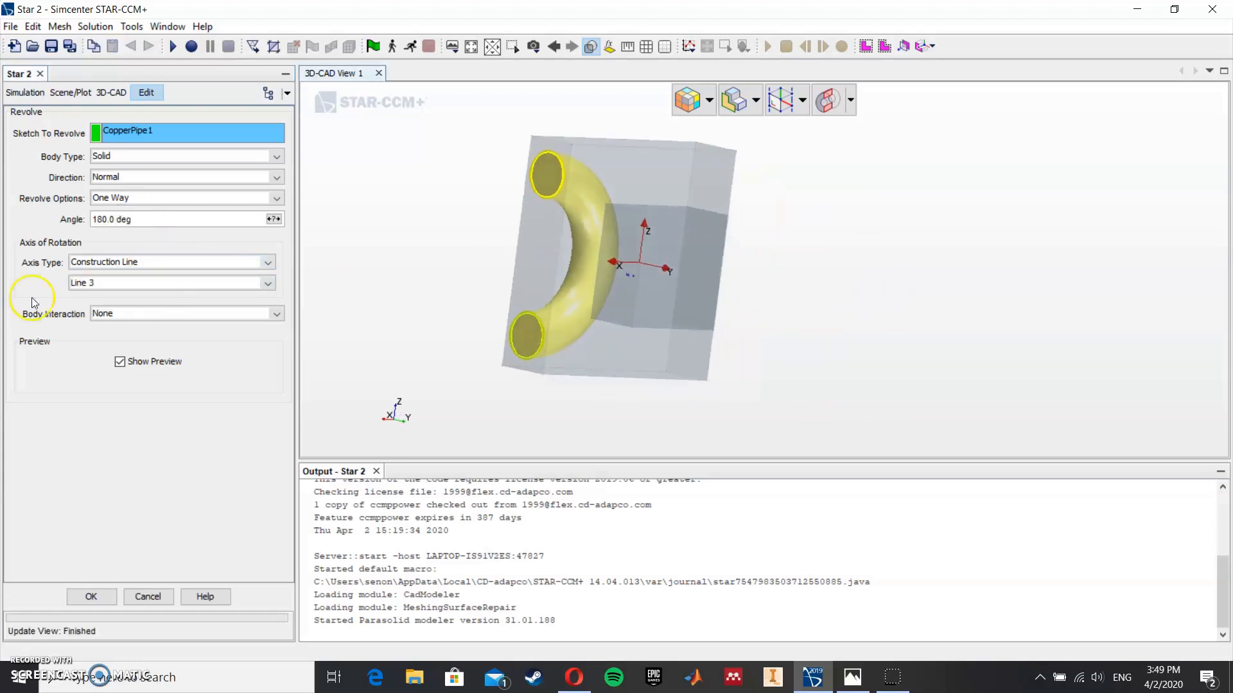
click(113, 261)
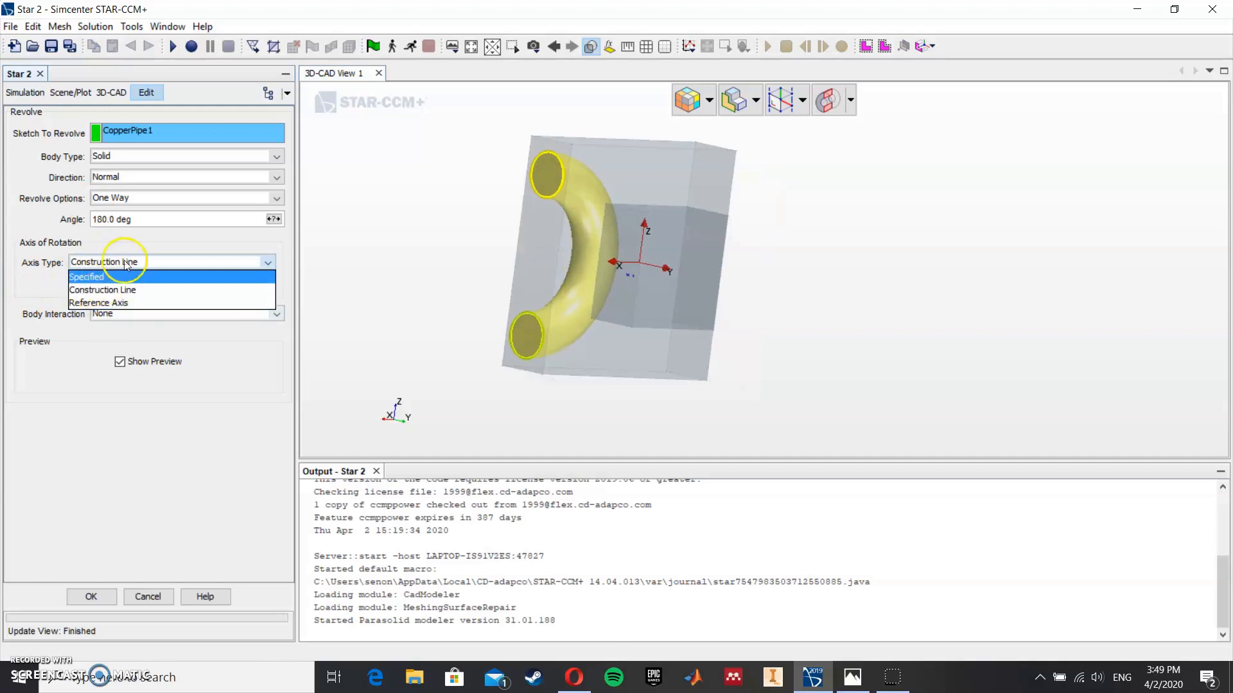
click(154, 244)
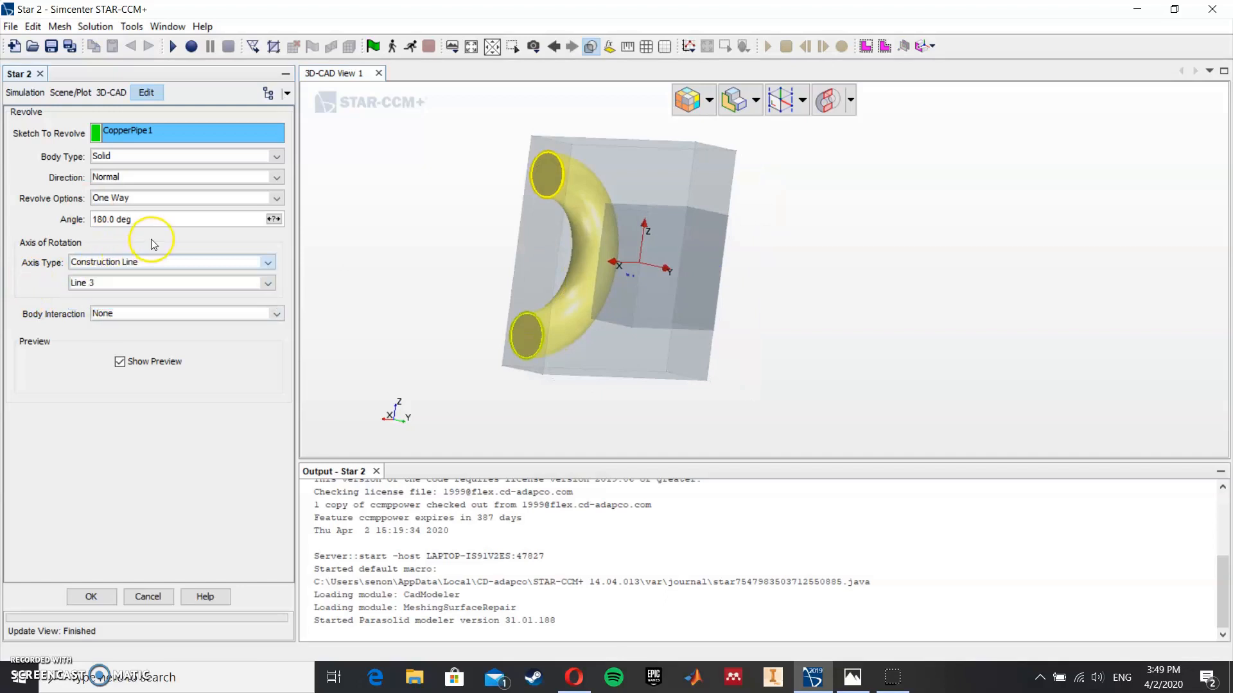
click(137, 204)
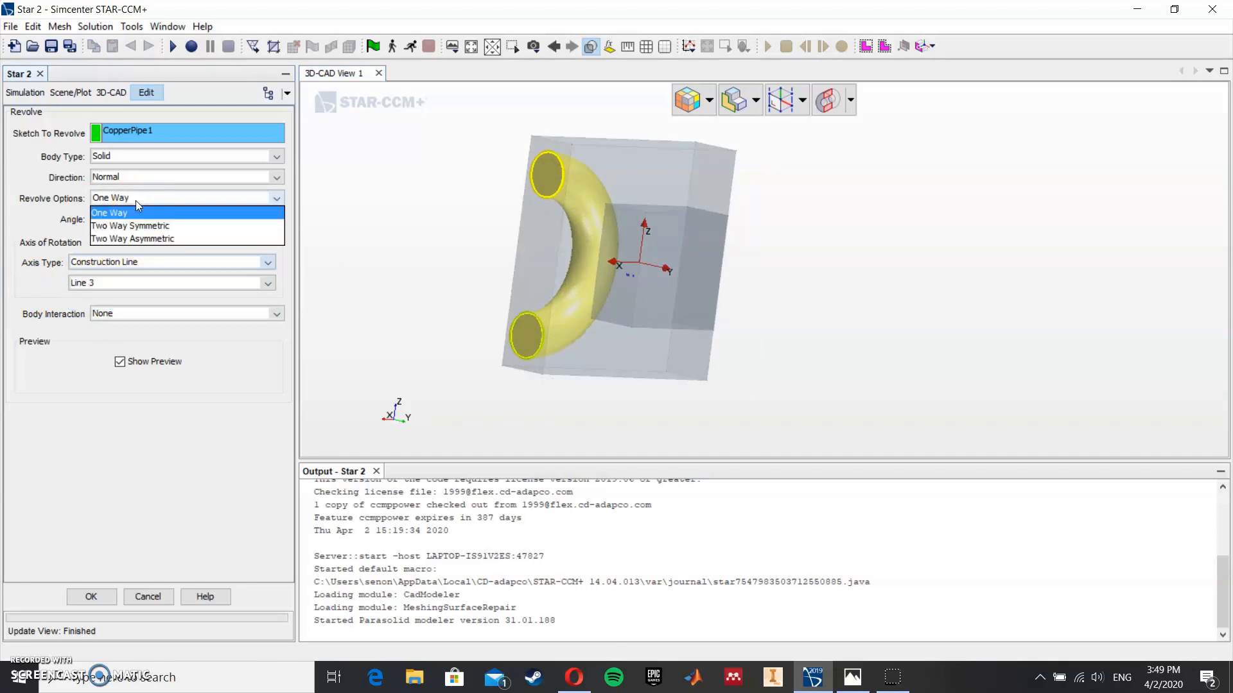
click(171, 228)
drag(441, 248, 636, 193)
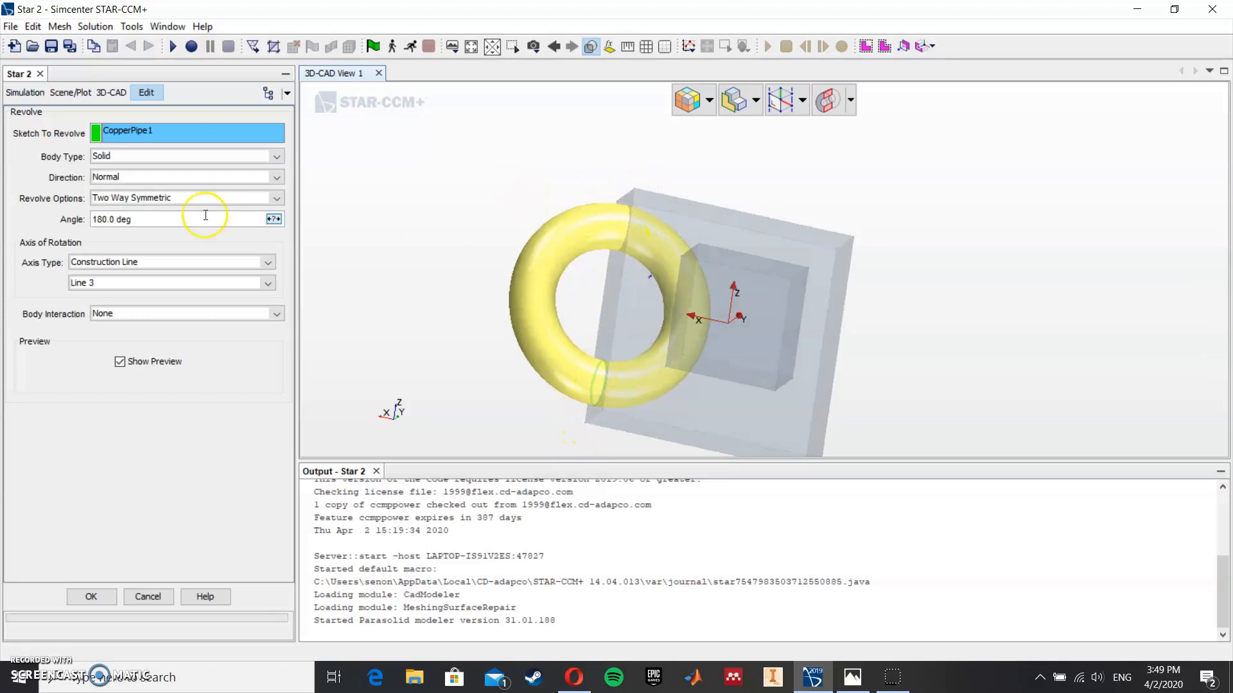
- Try a two-way asymmetric revolve, then settle on one-way 180 deg with no body interaction and apply it
click(128, 198)
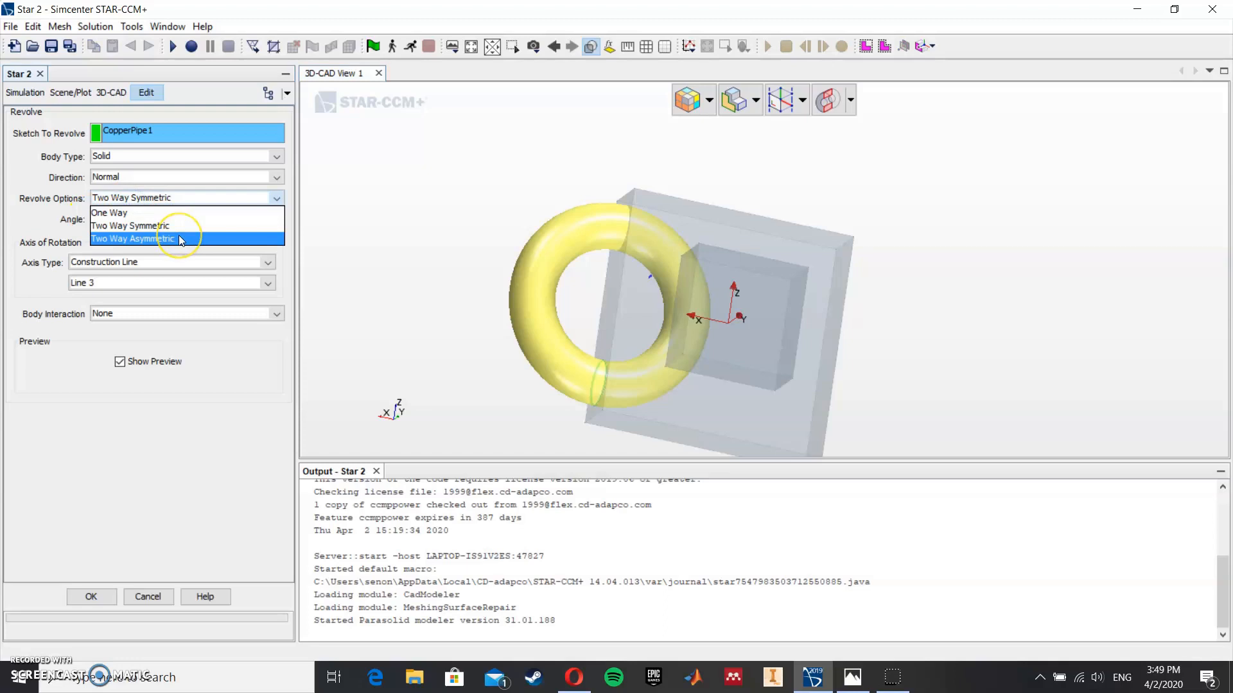
click(144, 190)
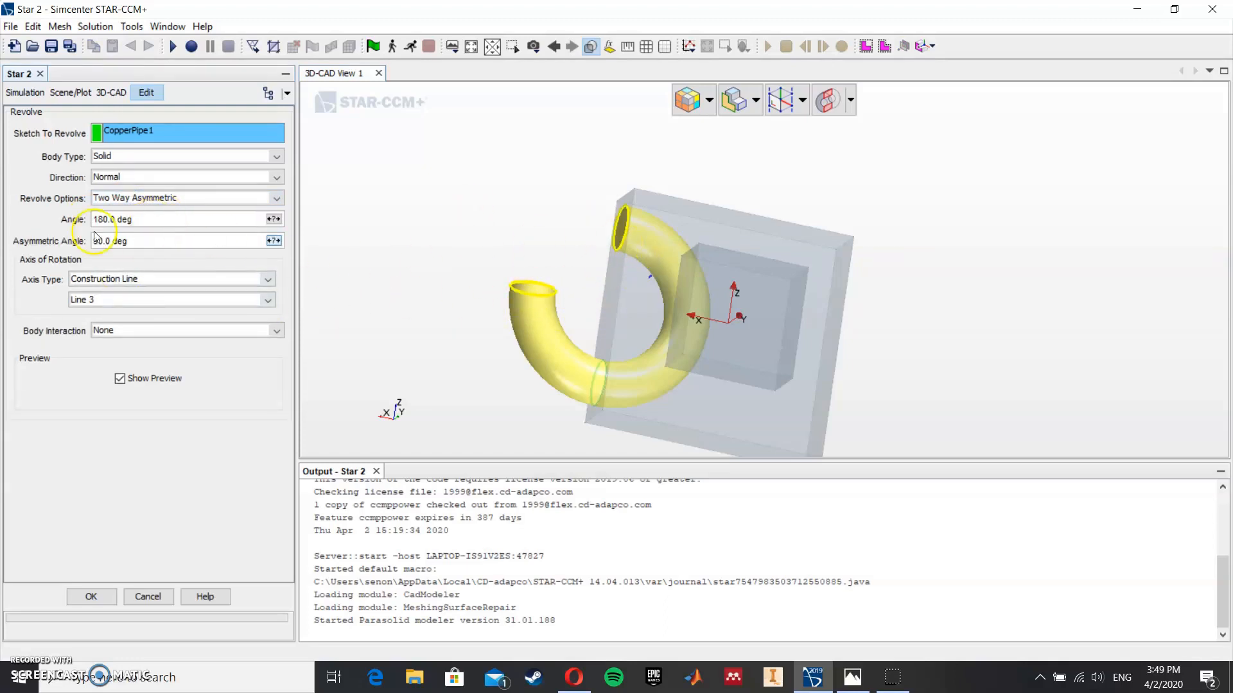
triple_click(159, 220)
key(Tab)
drag(684, 296, 674, 339)
triple_click(149, 243)
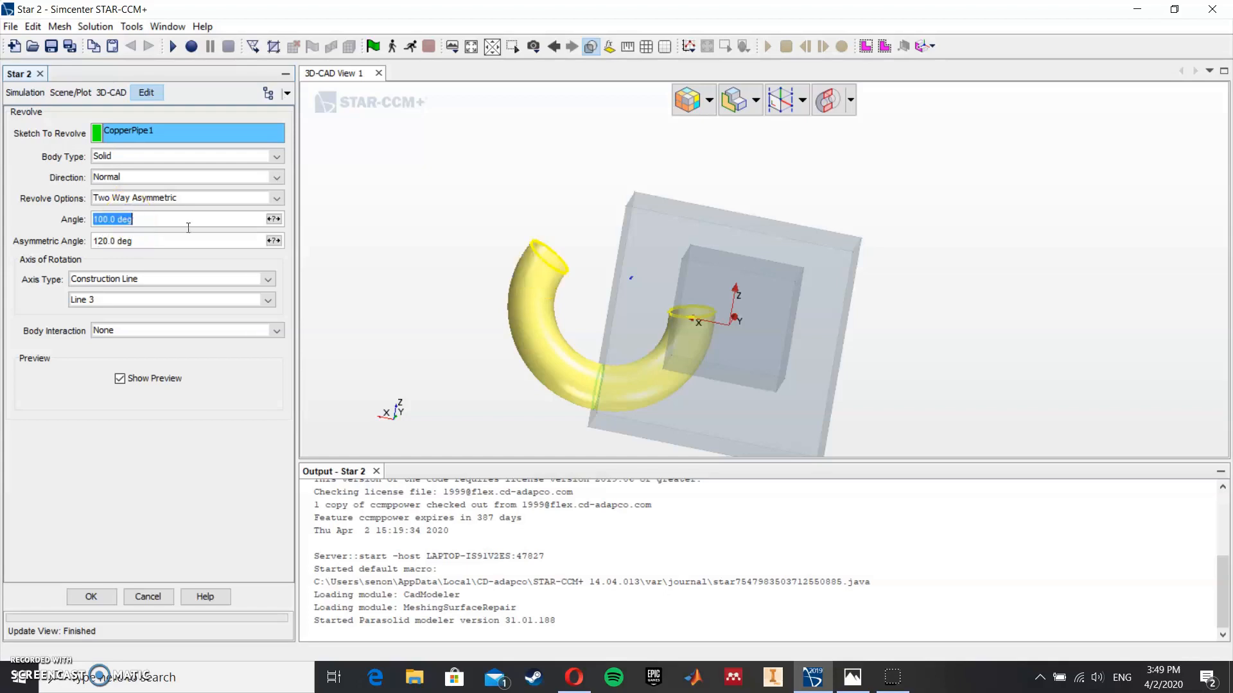
click(130, 198)
click(122, 206)
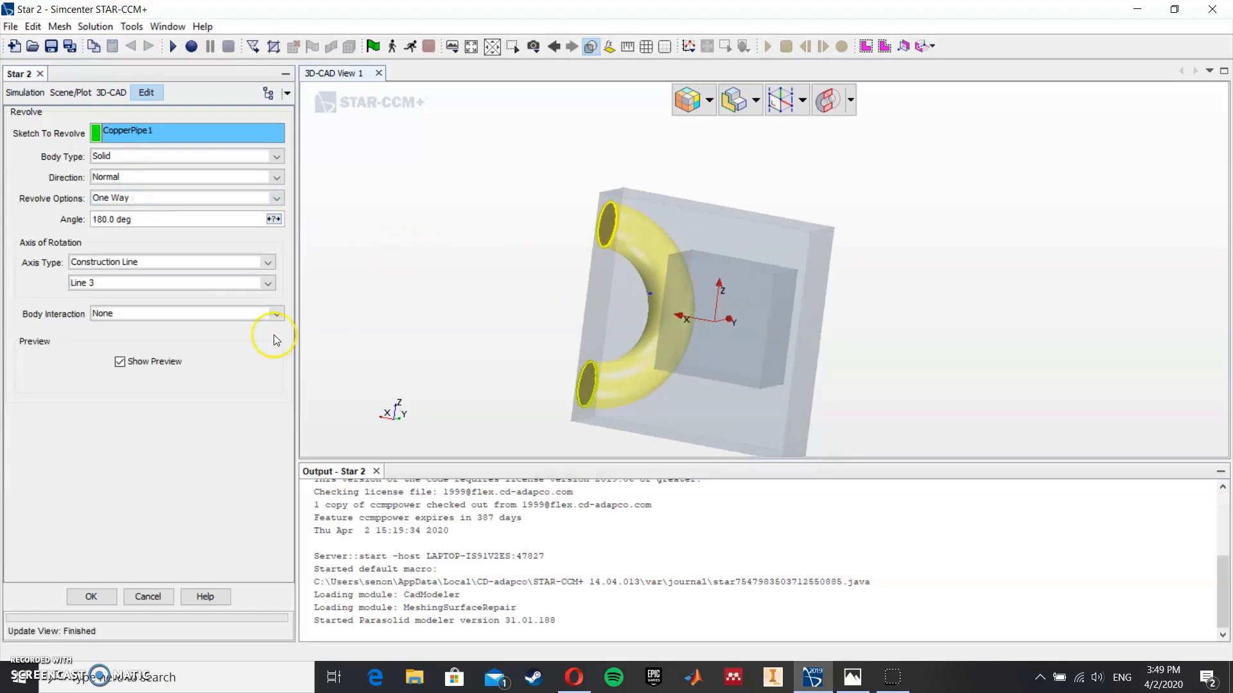
click(147, 316)
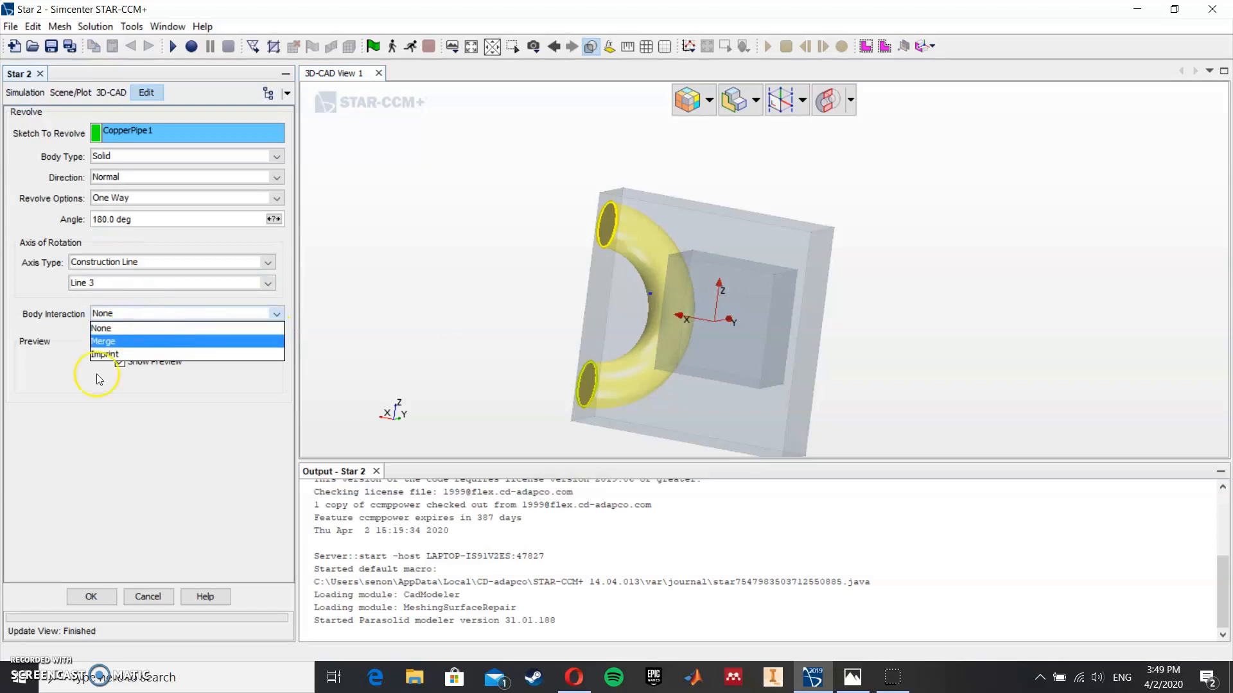
click(152, 328)
click(91, 597)
drag(497, 370, 575, 375)
drag(586, 242, 539, 242)
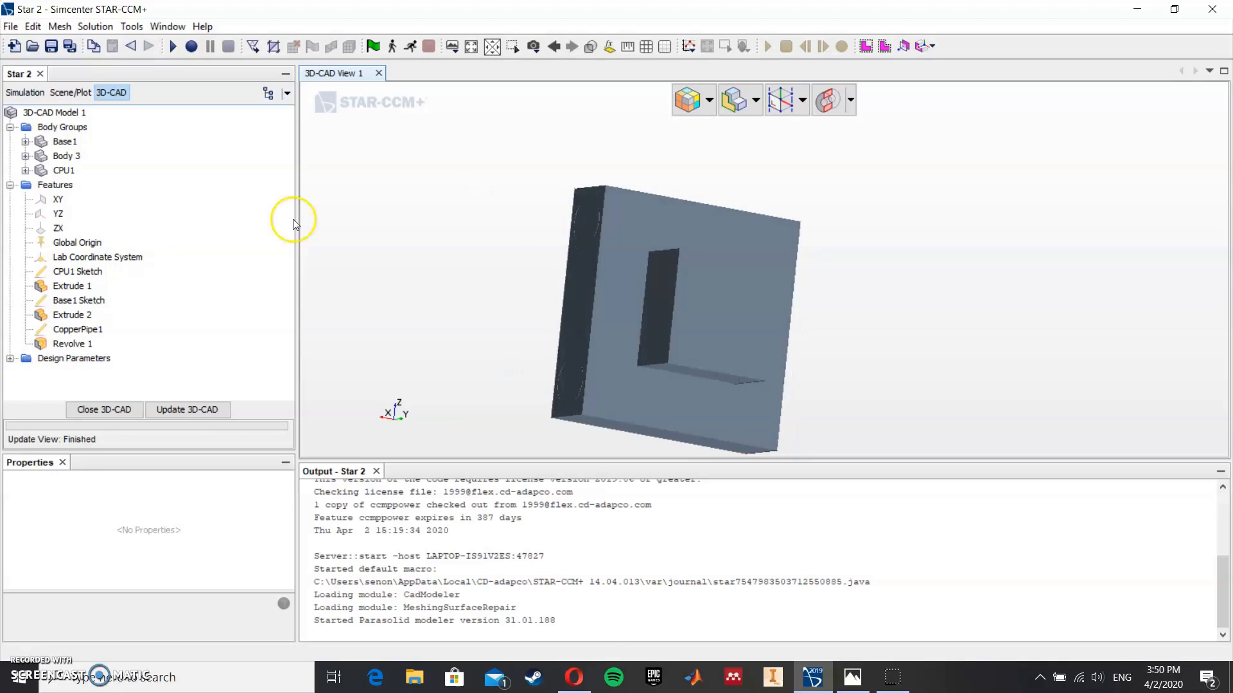
- Rename the new pipe body Body 3 to CopperPipe1
click(64, 157)
right_click(72, 165)
click(110, 171)
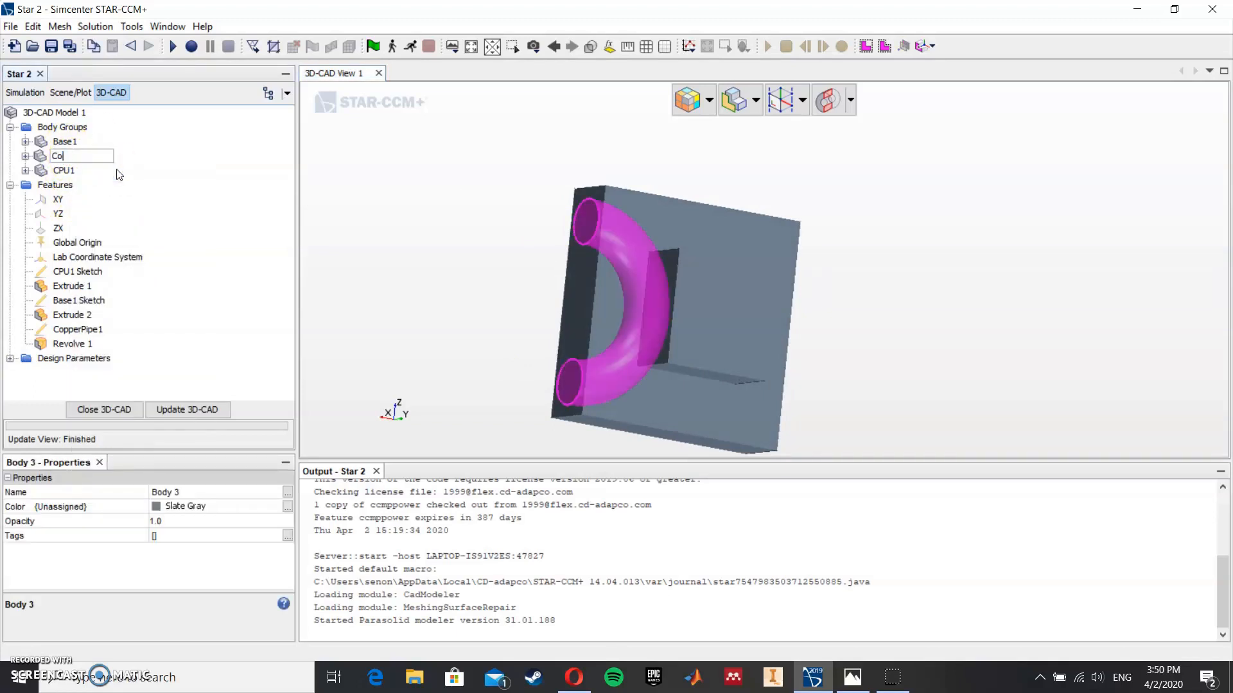
text(CopperPipe1)
click(65, 170)
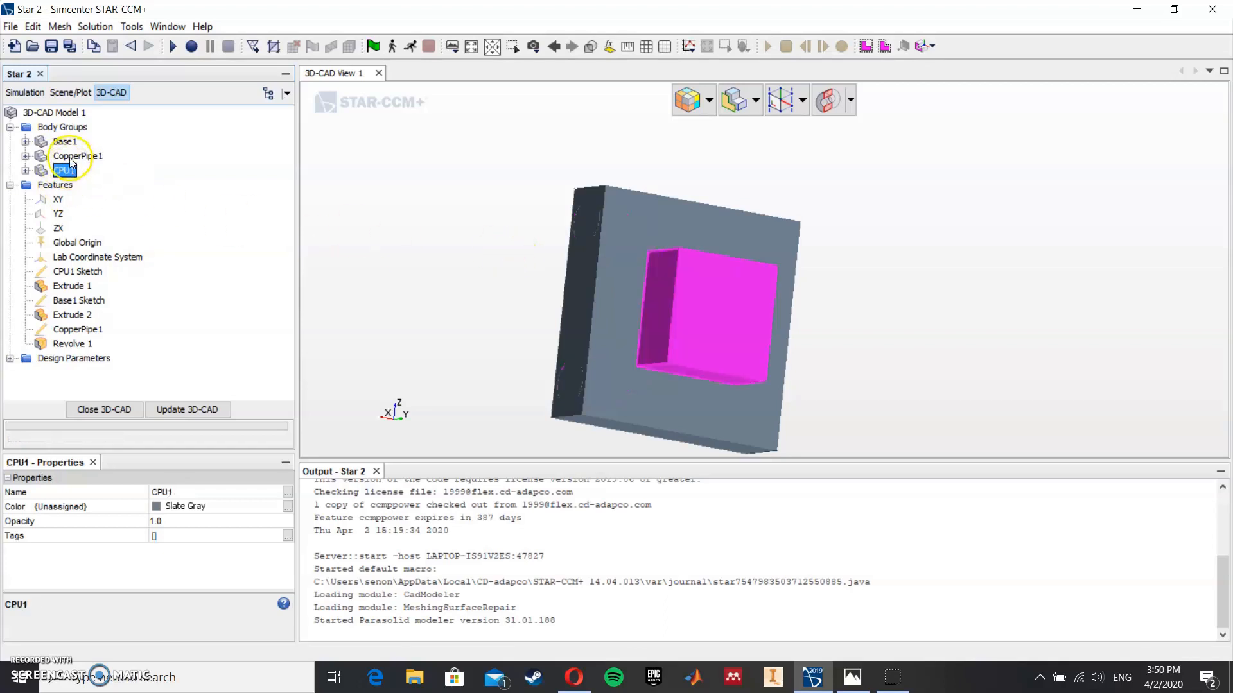
- Select CopperPipe1 and orbit the model to view the pipe edge-on
click(71, 156)
drag(514, 244, 570, 355)
scroll(482, 331, up, 5)
drag(464, 323, 677, 348)
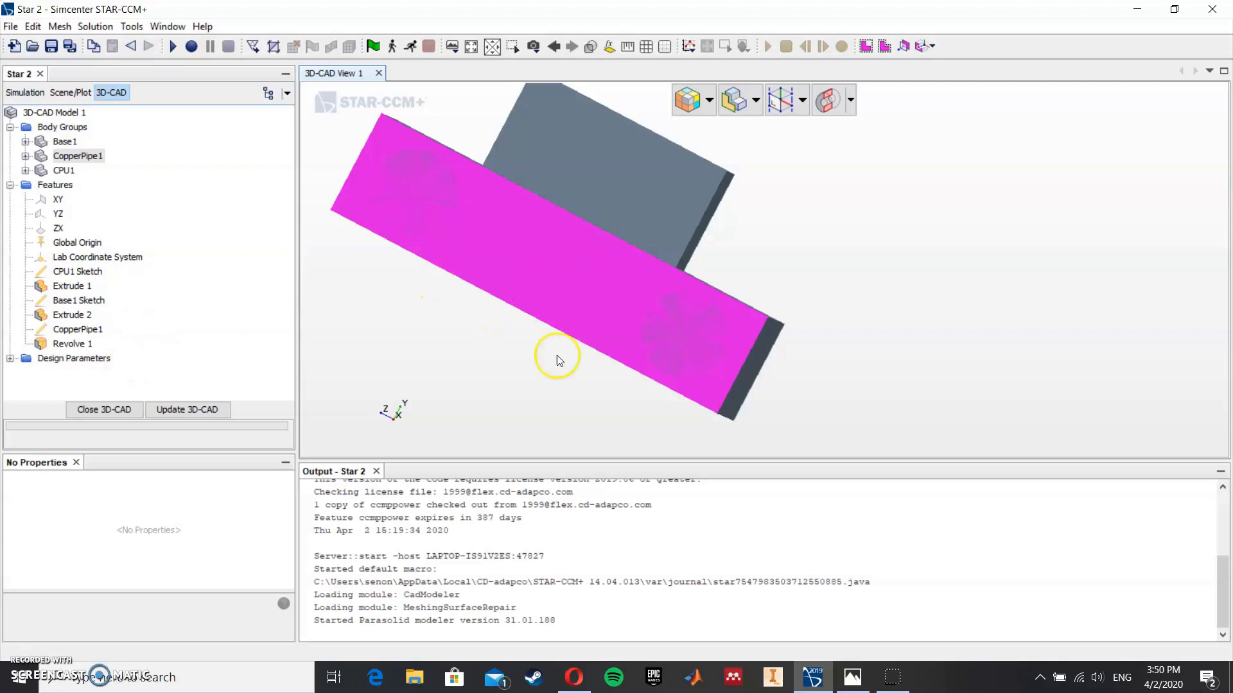
- Hide the base slab's top face to expose the pipe inside
click(685, 340)
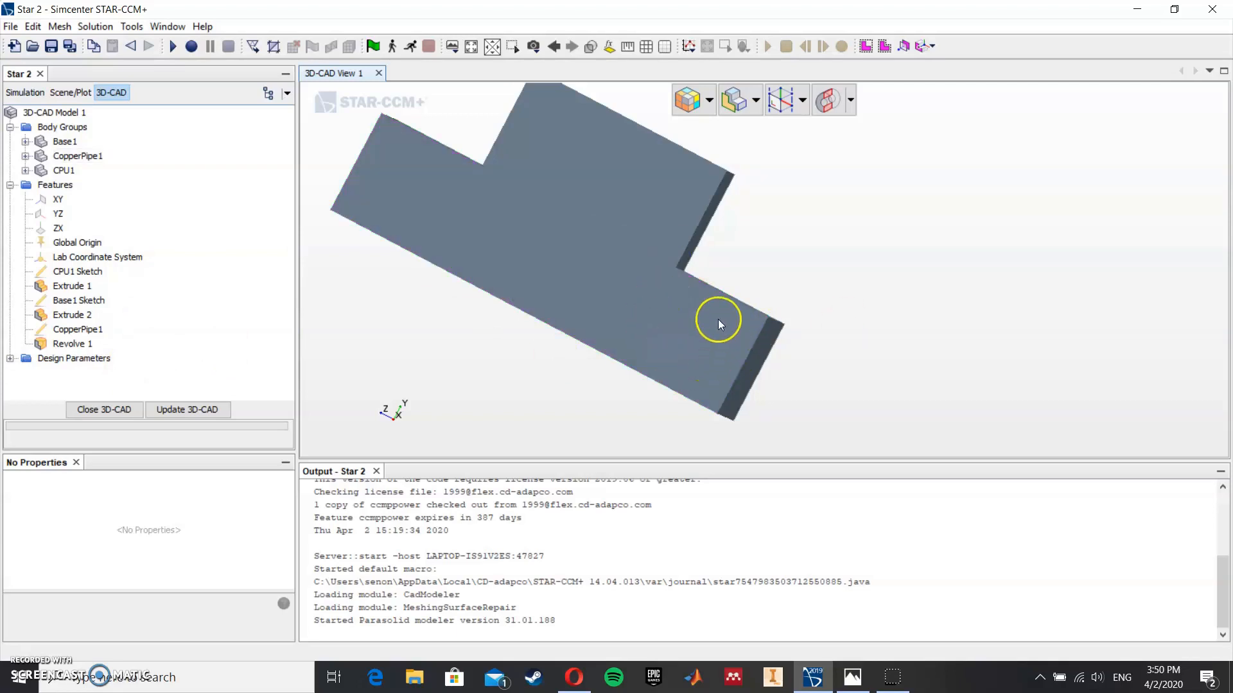
right_click(583, 278)
click(532, 315)
drag(710, 332, 706, 343)
click(548, 263)
click(548, 263)
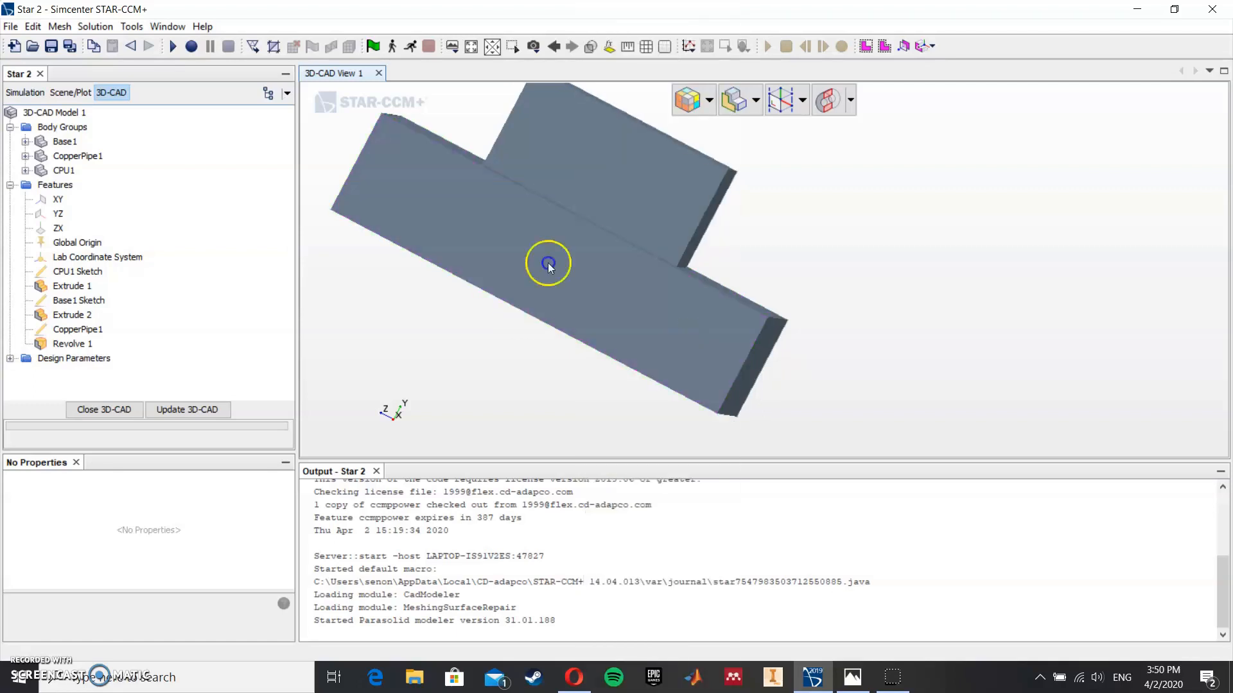
right_click(591, 278)
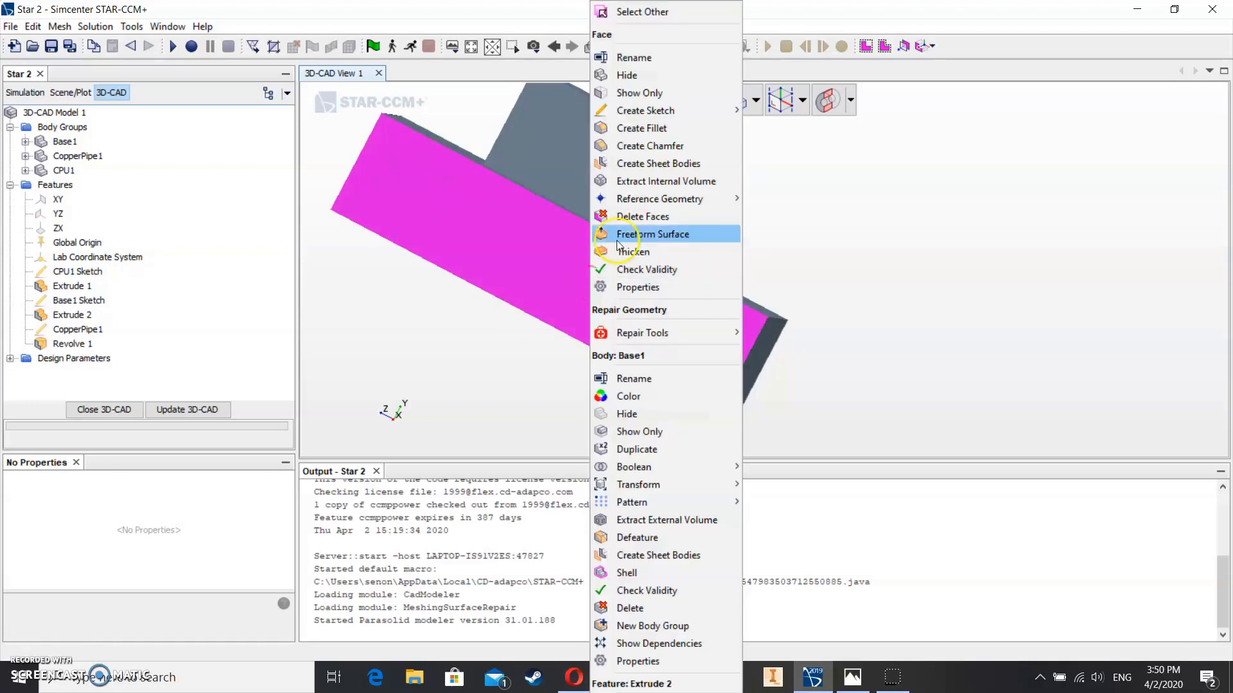
click(627, 78)
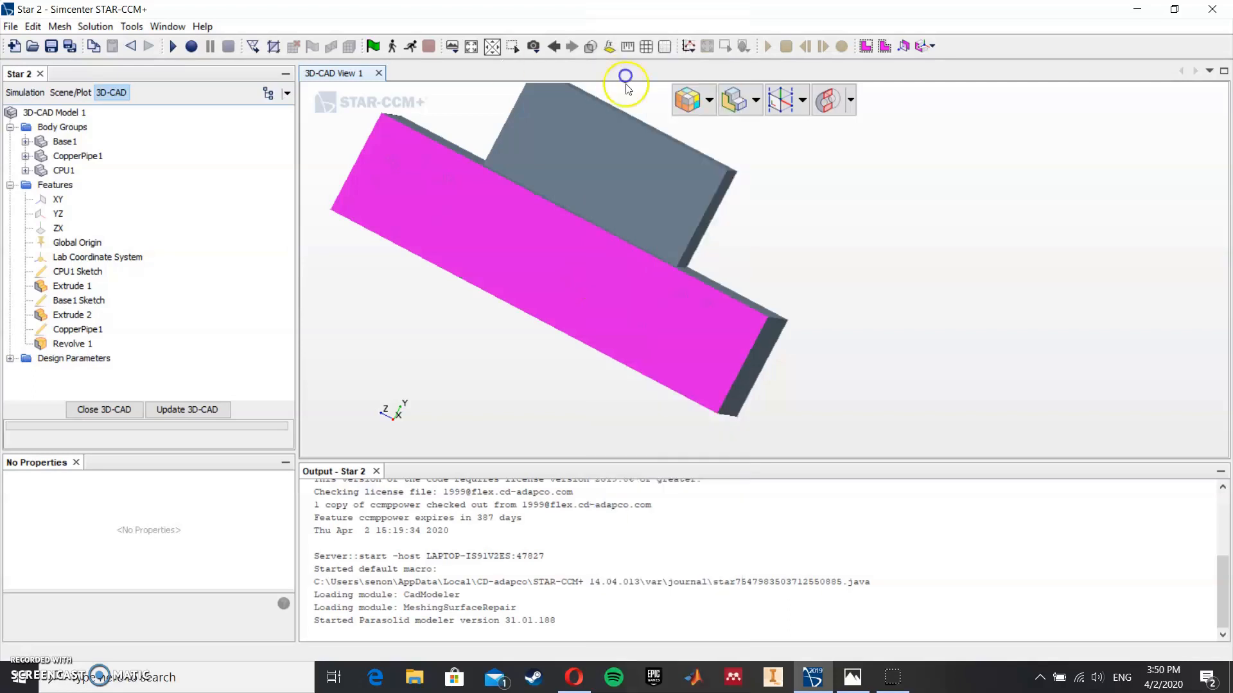
drag(694, 310, 579, 192)
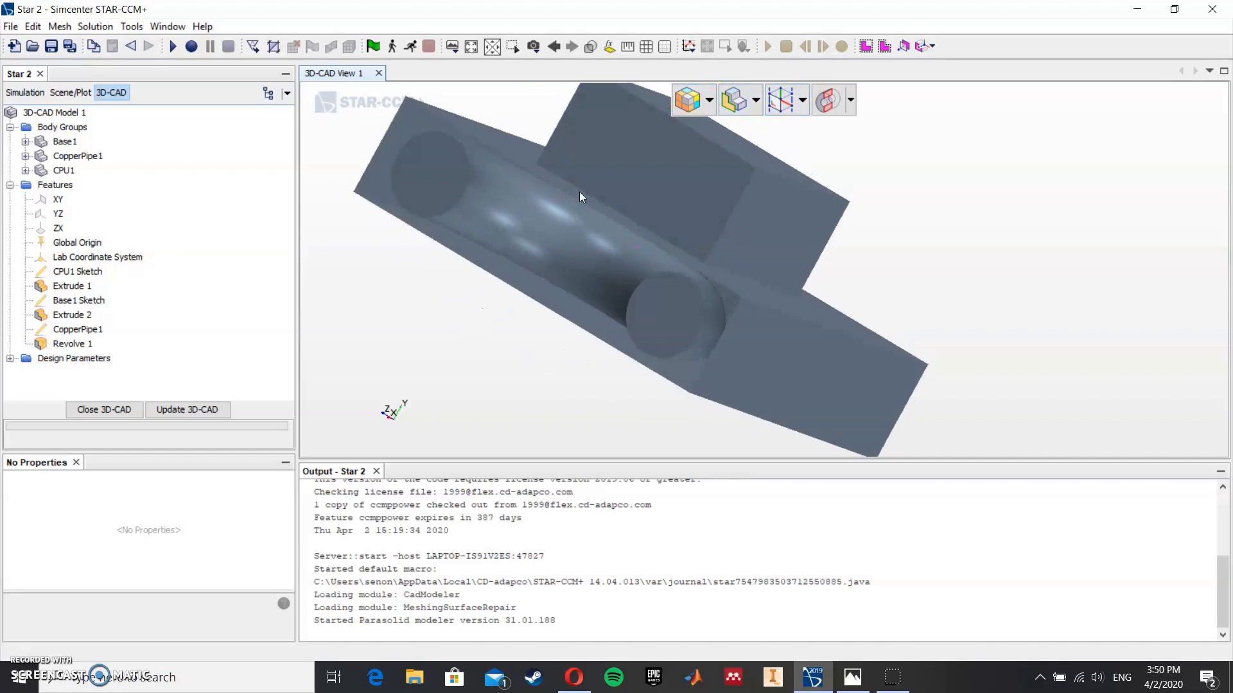
- Switch the colour mode to per-body colours: blue base, green CPU, yellow pipe
click(696, 101)
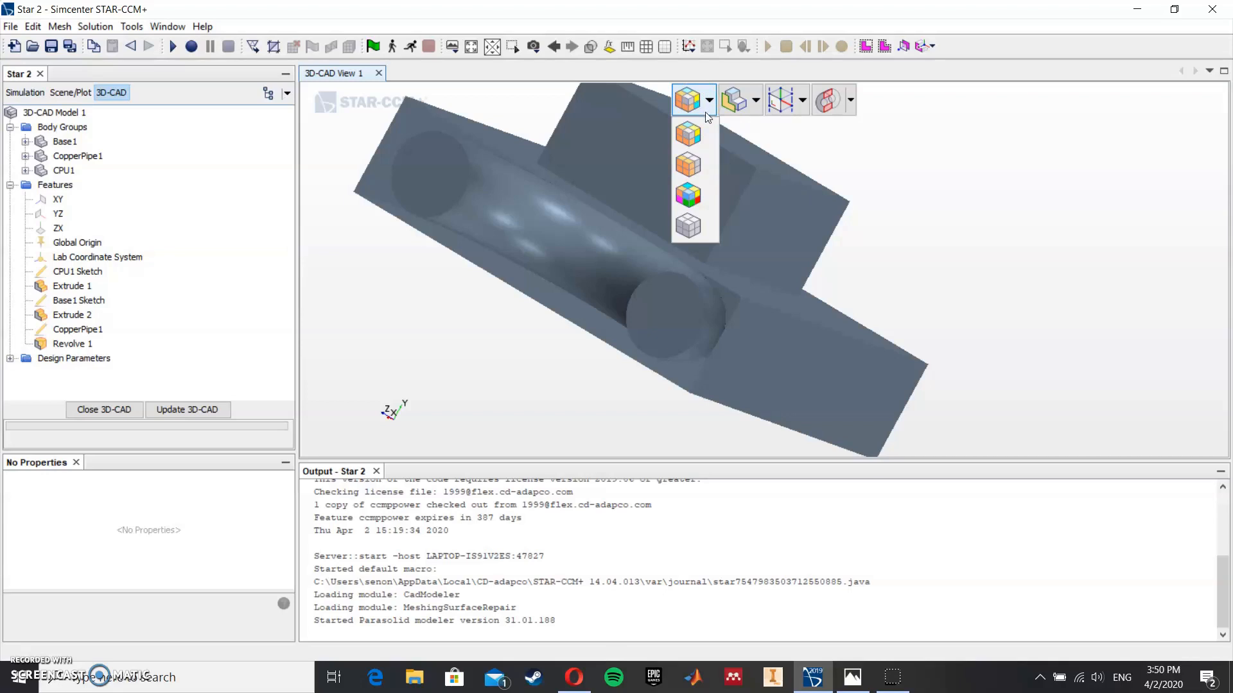
click(700, 103)
click(702, 103)
click(693, 192)
drag(610, 225, 665, 232)
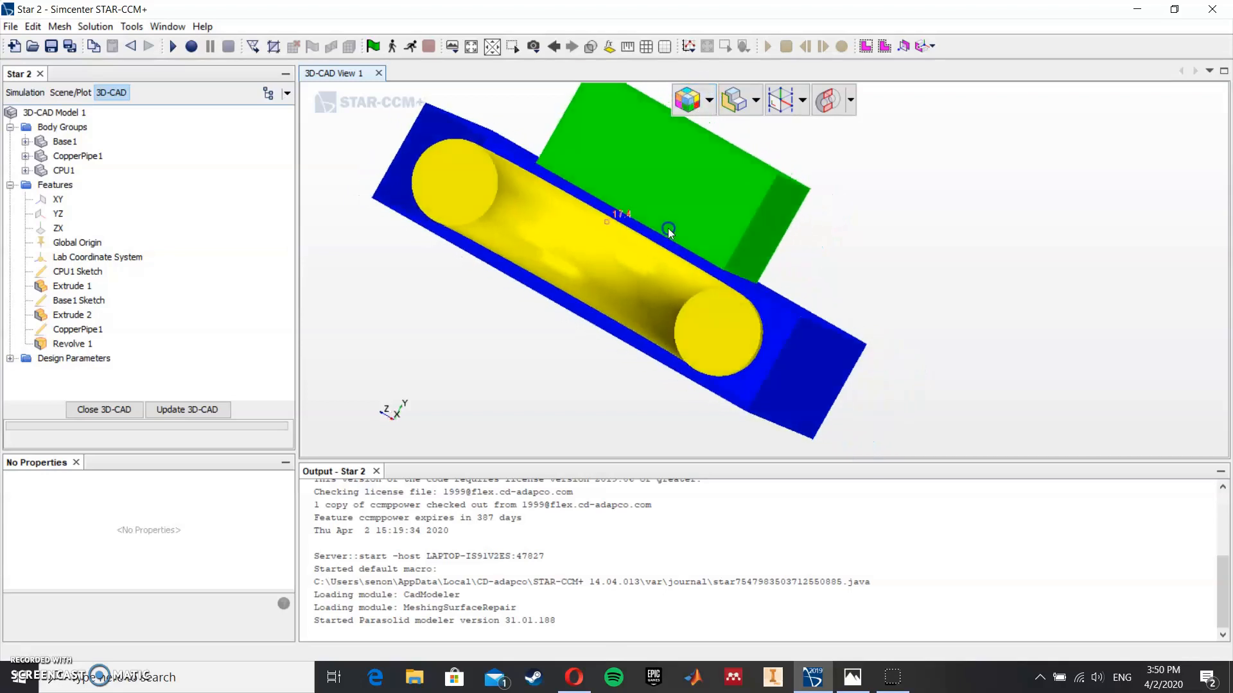
click(700, 101)
click(690, 196)
drag(876, 242, 699, 269)
mouse_move(714, 317)
mouse_down()
mouse_move(727, 327)
mouse_move(564, 247)
mouse_move(715, 311)
mouse_up()
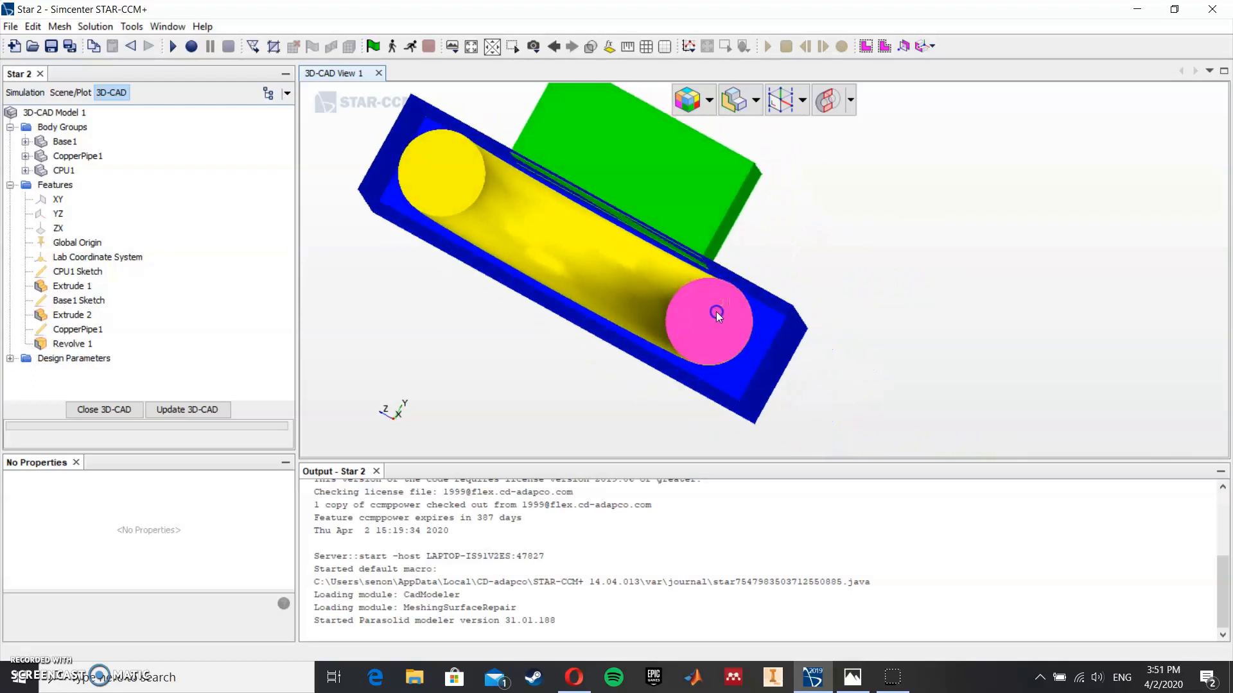
- Start a sketch at the pipe end face's centre with a 0.0015 m radius circle
right_click(714, 318)
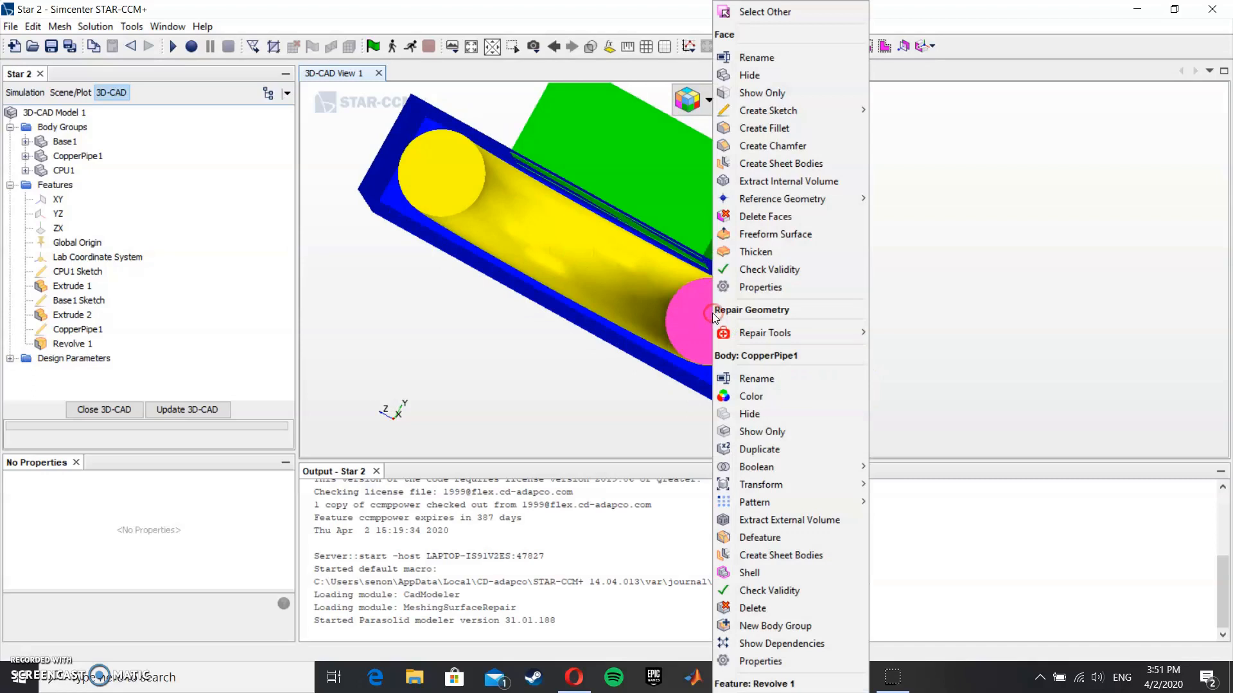
mouse_move(793, 110)
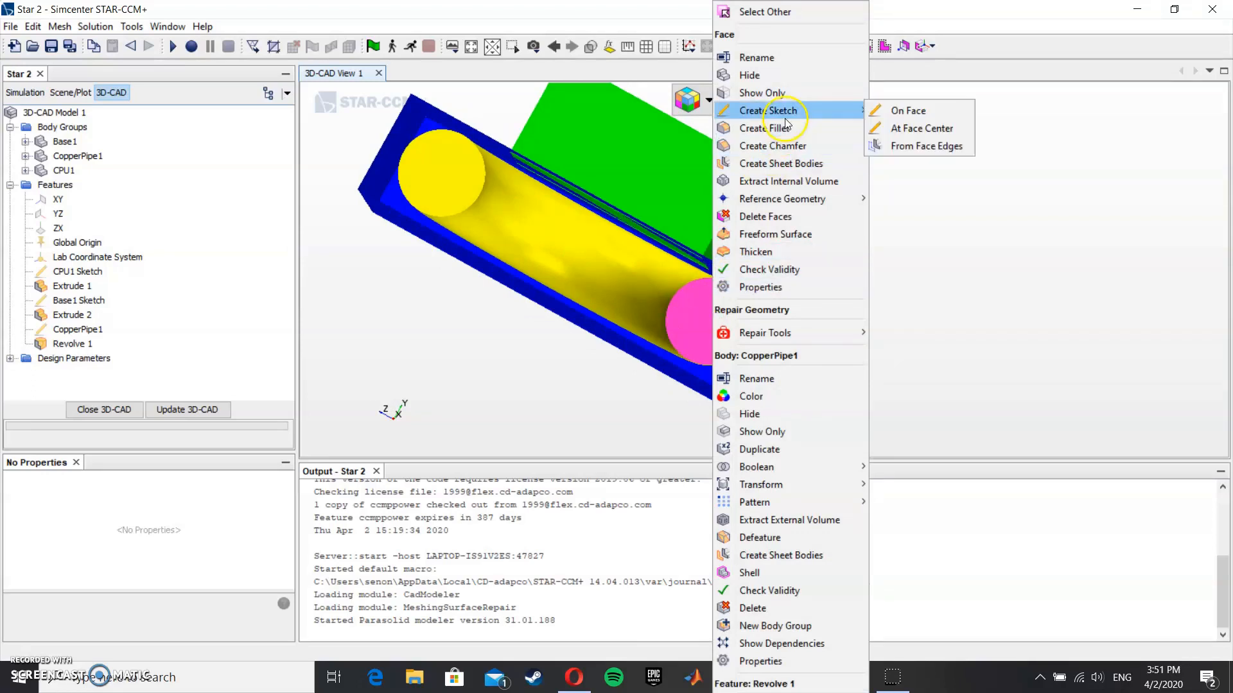
click(920, 128)
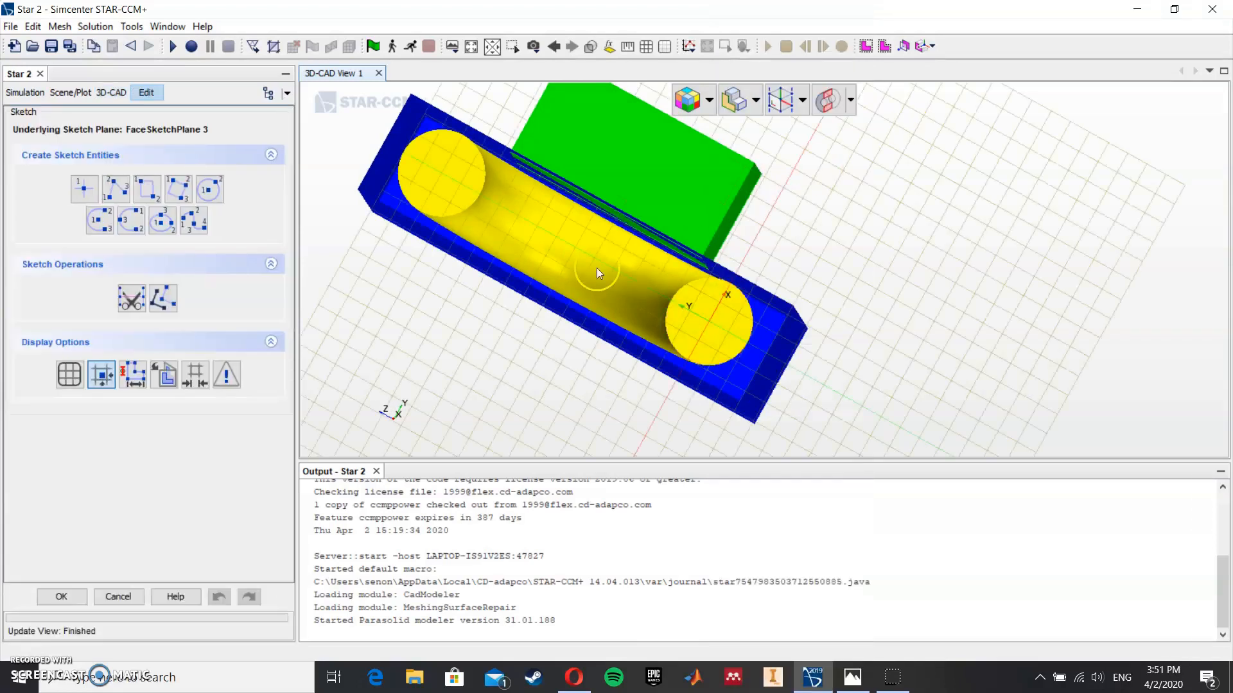
click(168, 375)
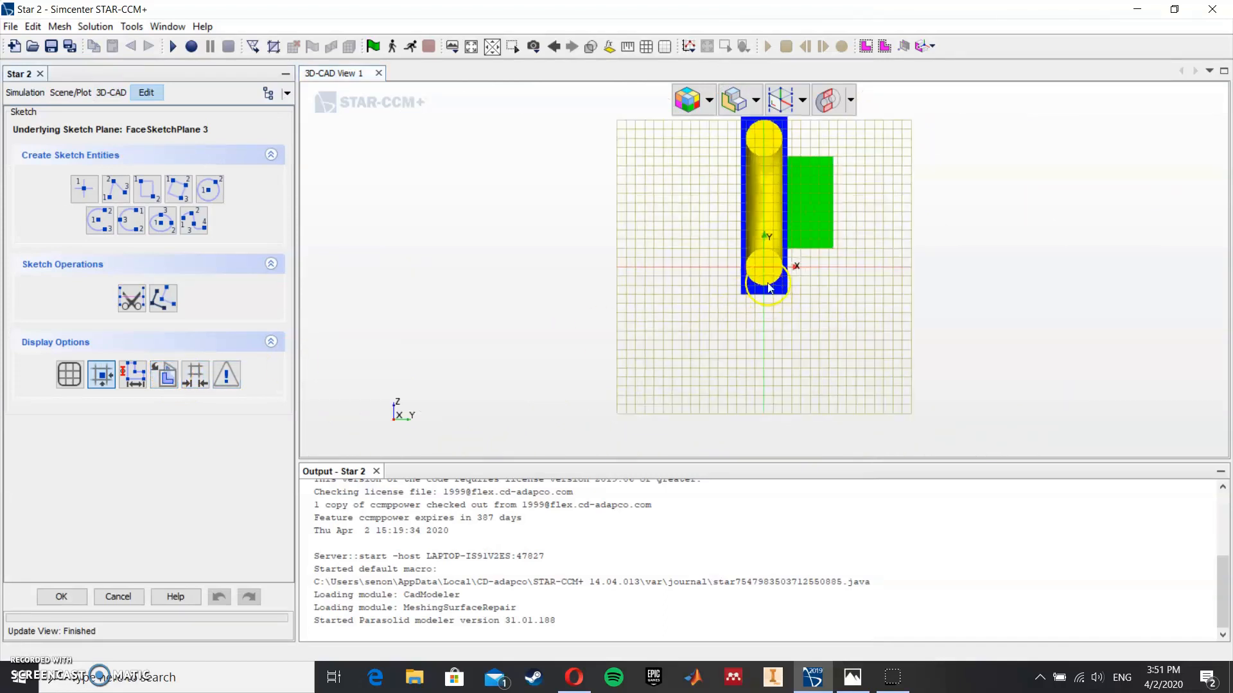
right_drag(794, 268, 790, 297)
scroll(791, 297, up, 3)
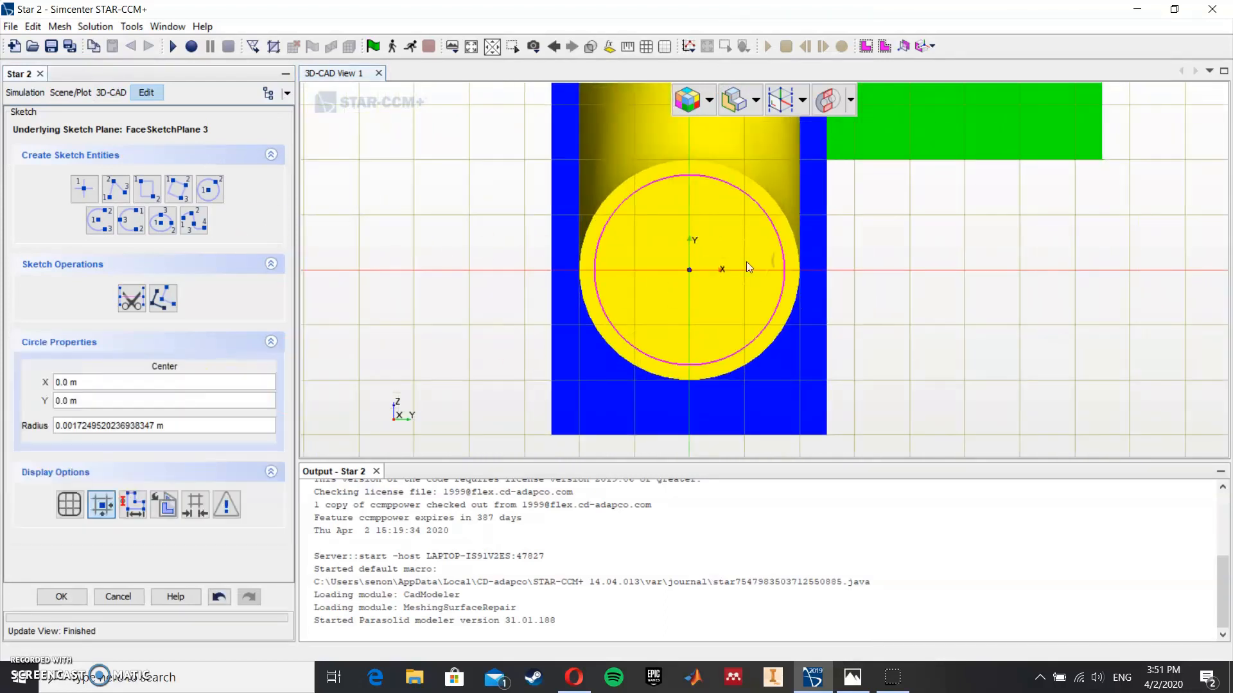
scroll(785, 221, up, 5)
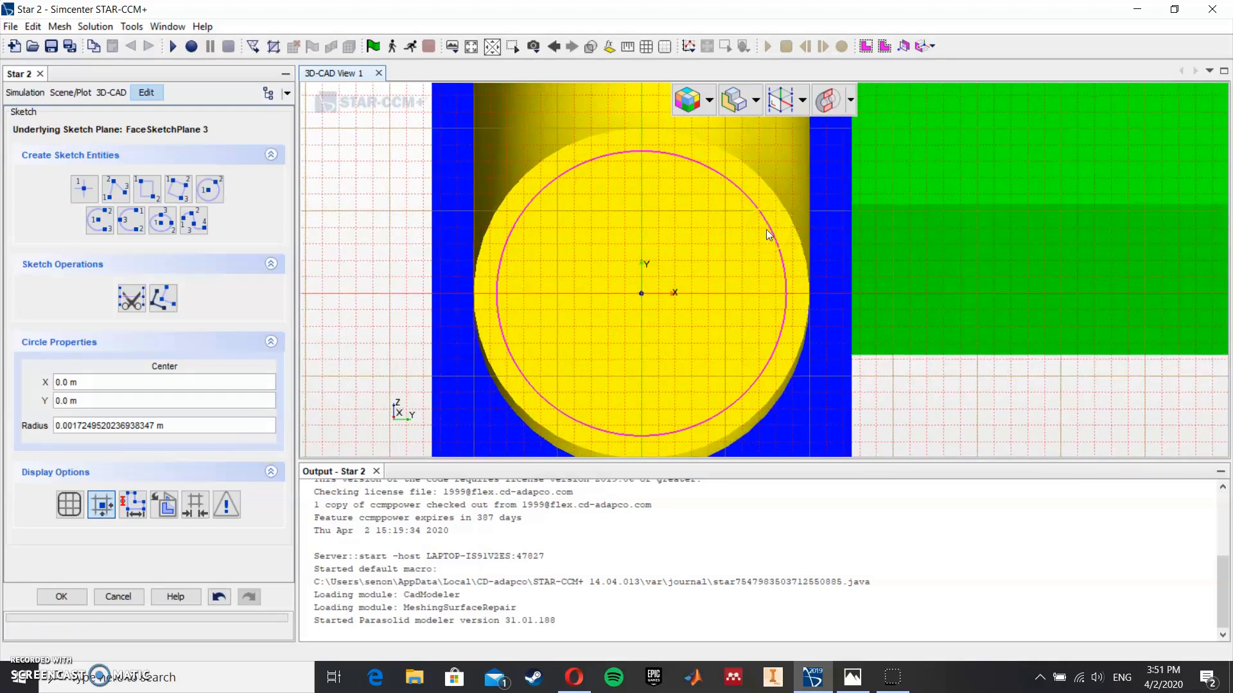
click(789, 210)
- Measure the clearance from the circle to the face edge, then finish the sketch
click(628, 48)
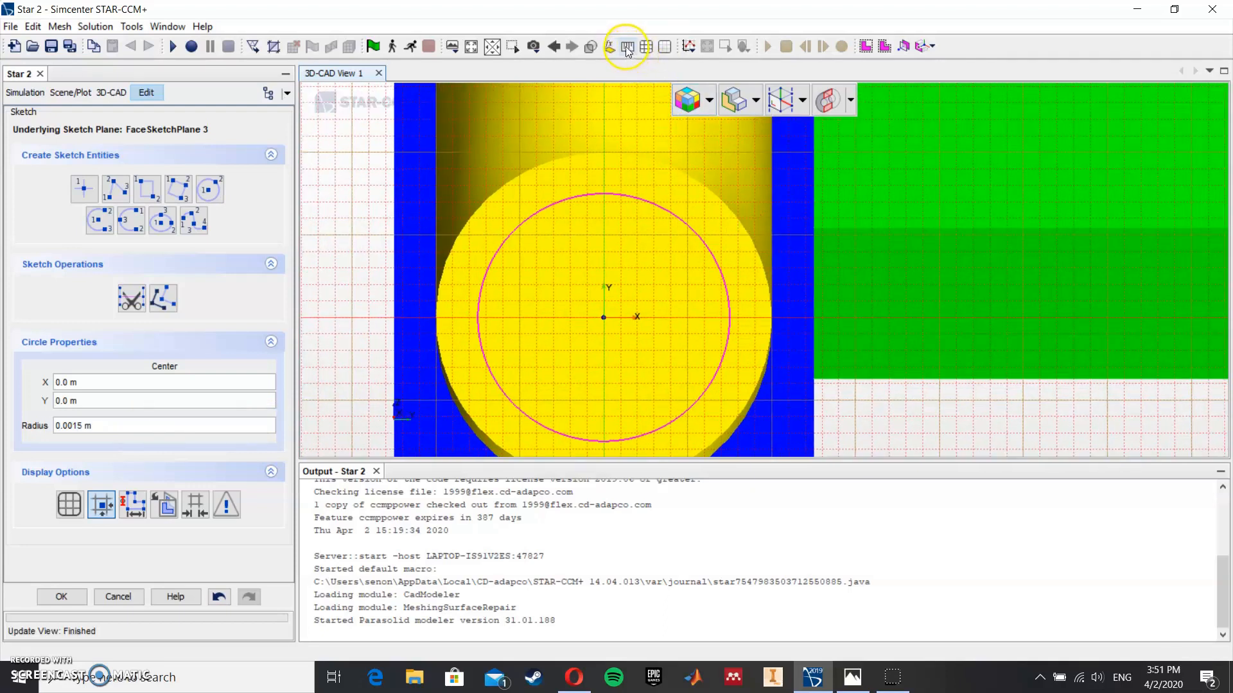
middle_drag(666, 199, 653, 240)
click(655, 252)
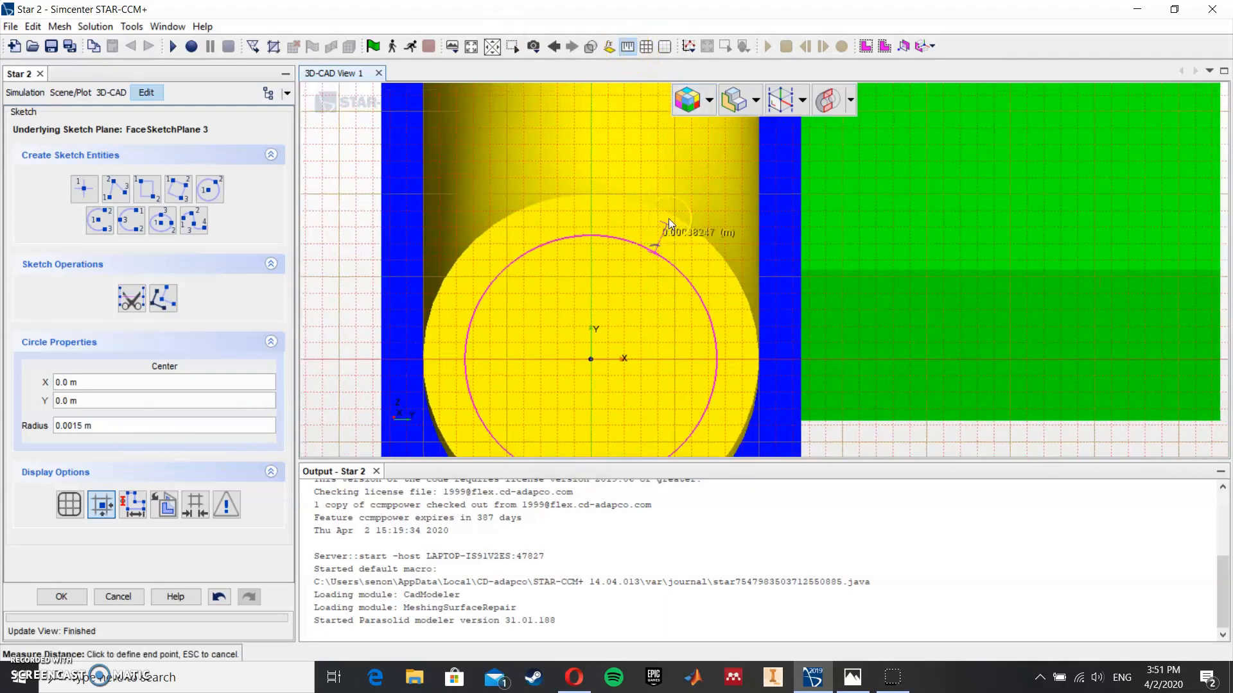
scroll(673, 214, up, 2)
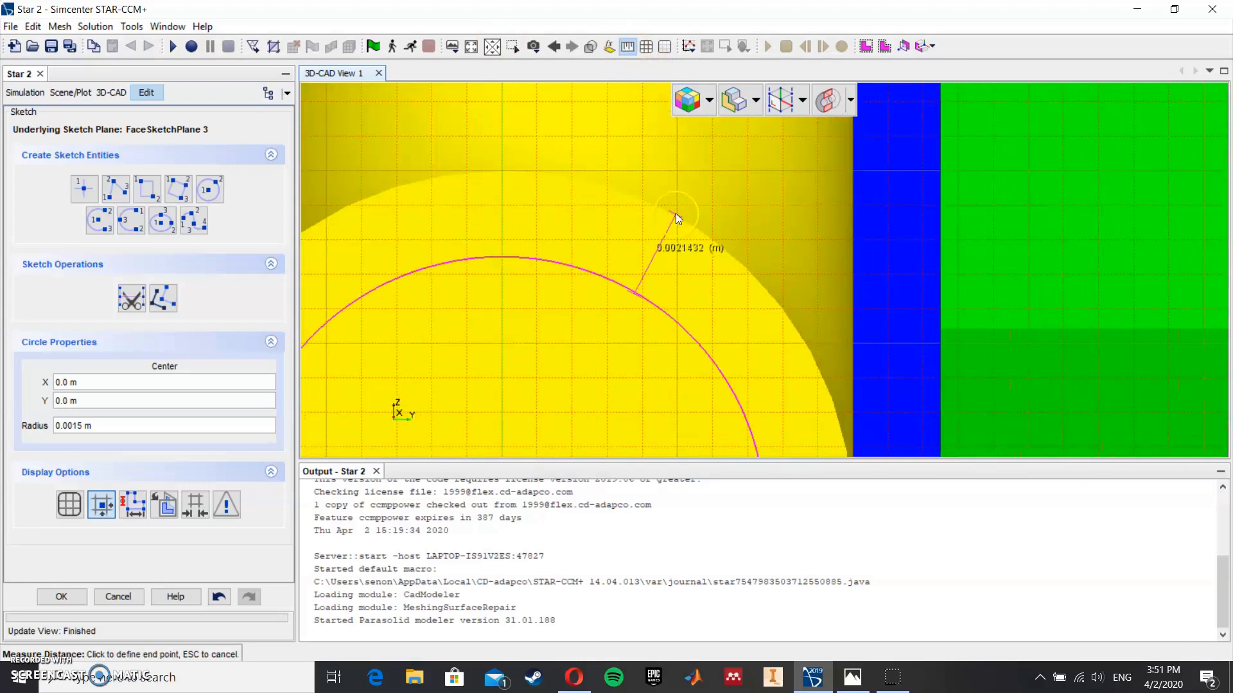
click(677, 214)
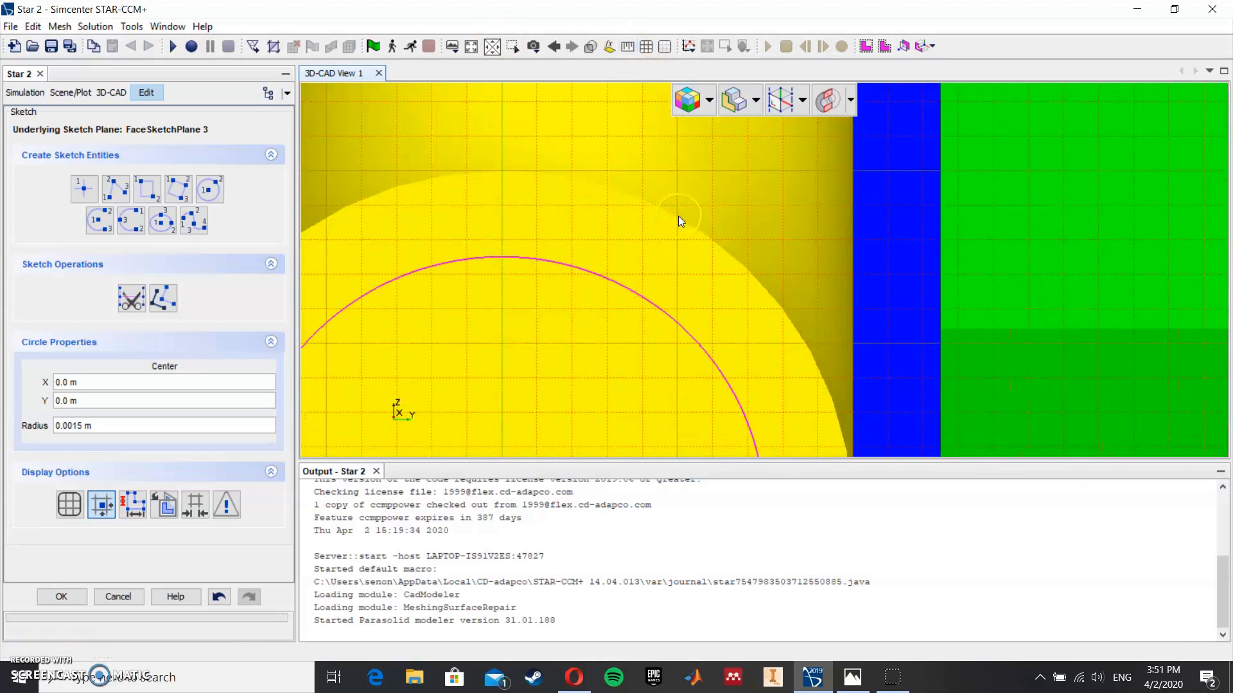
click(641, 294)
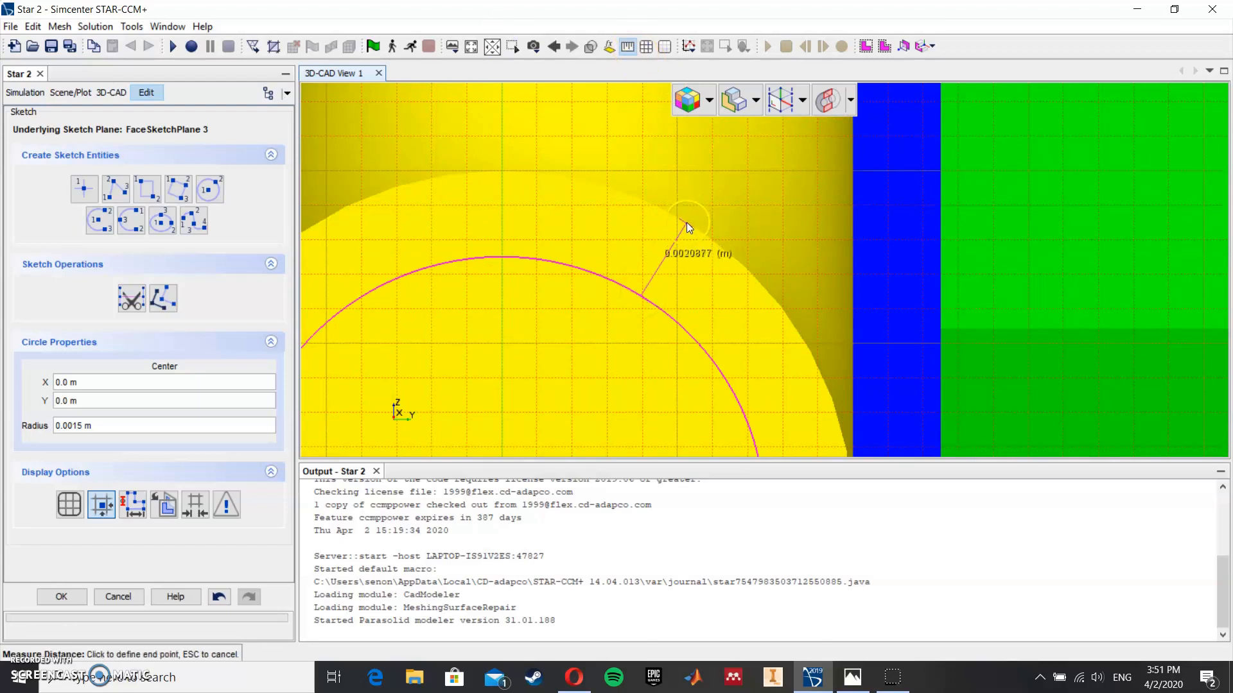
key(Escape)
scroll(661, 292, down, 7)
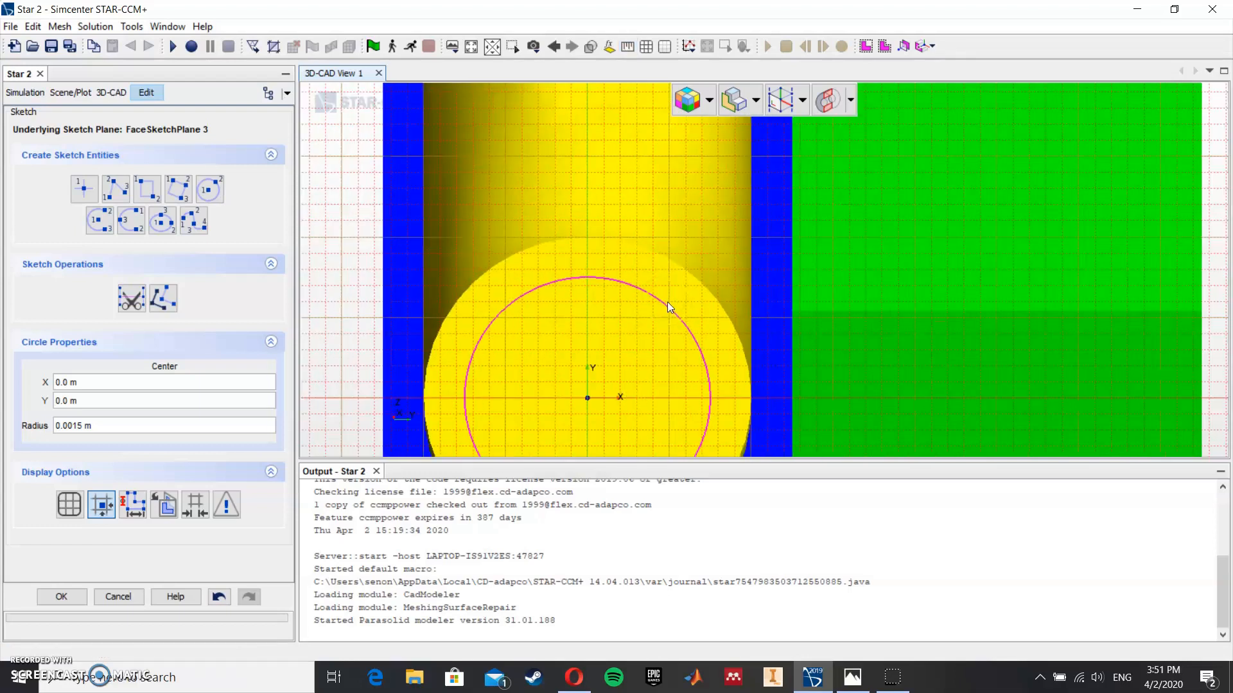
click(82, 601)
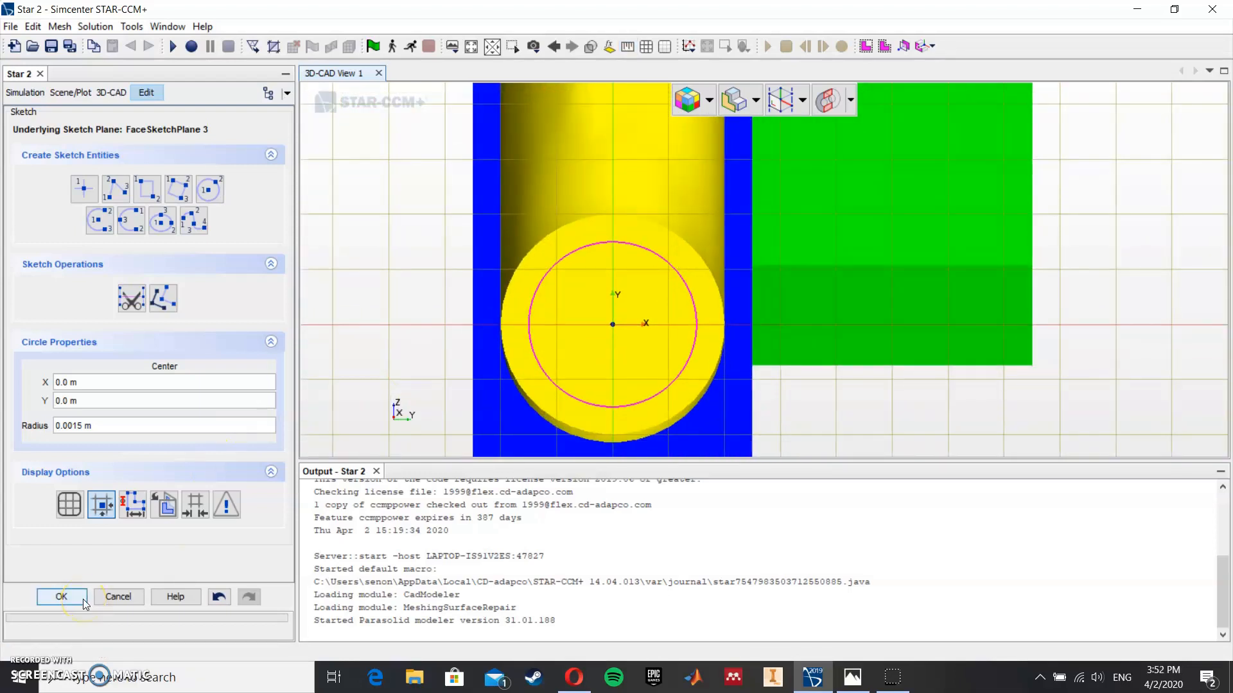
scroll(497, 333, down, 7)
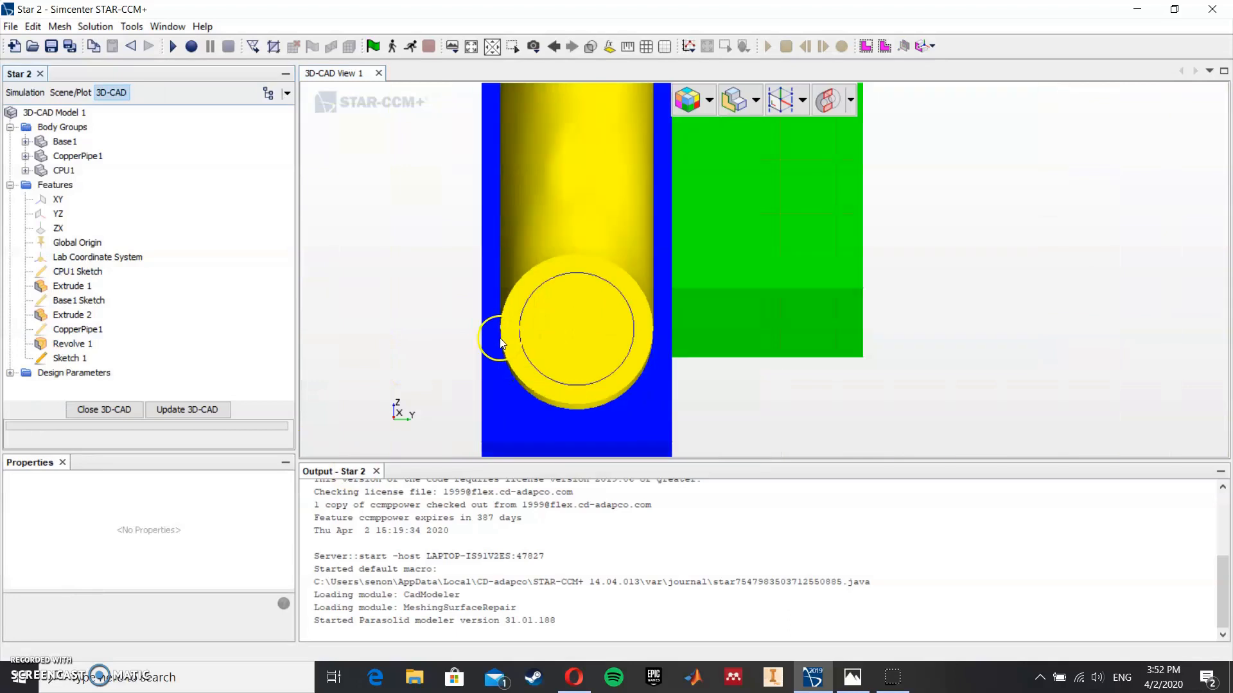
right_drag(466, 260, 585, 284)
scroll(584, 289, down, 1)
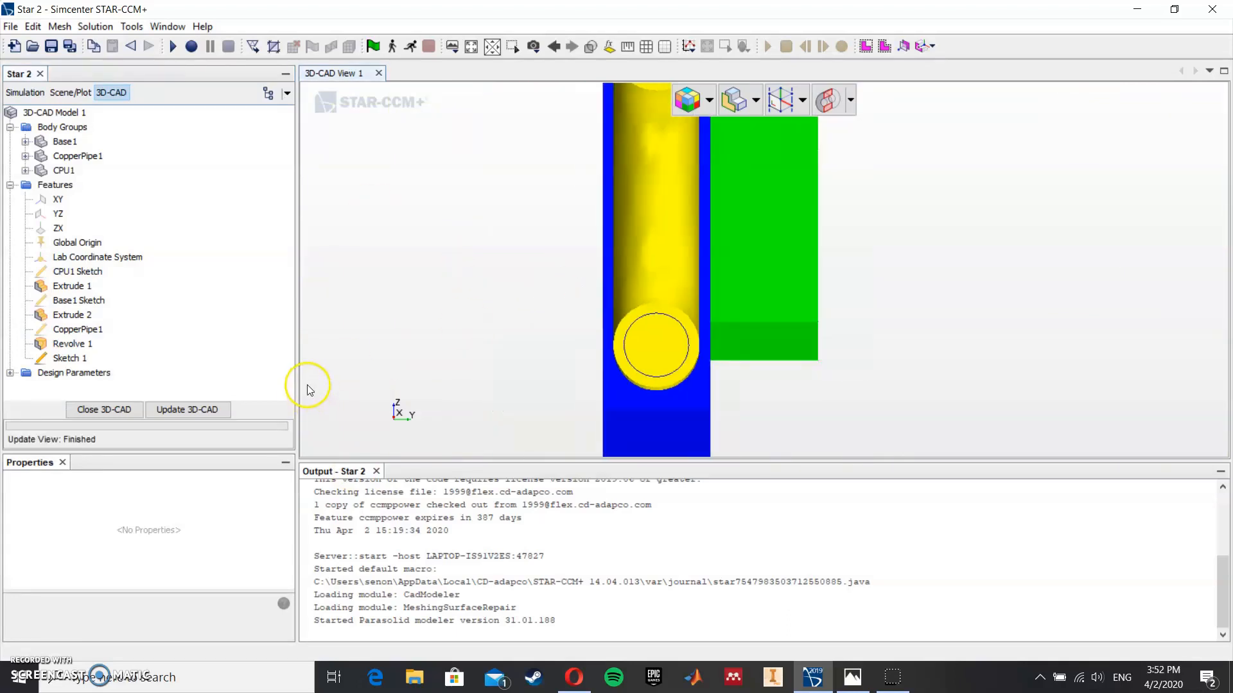
right_drag(479, 294, 468, 317)
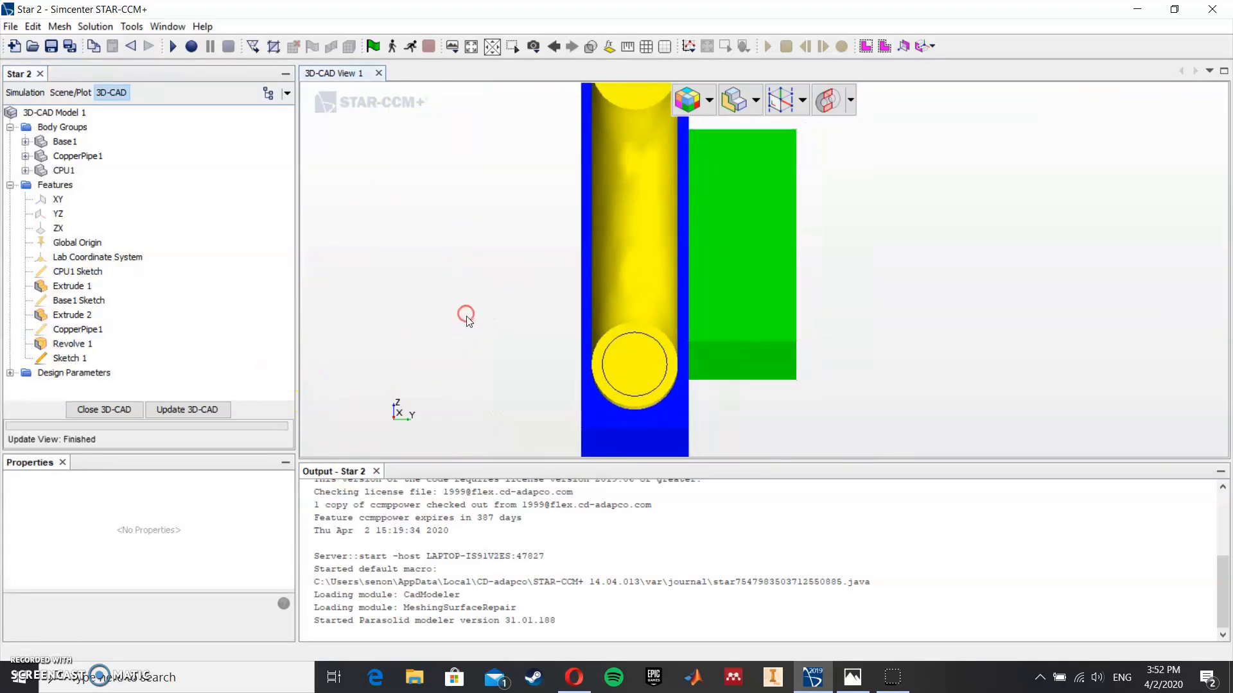
click(76, 361)
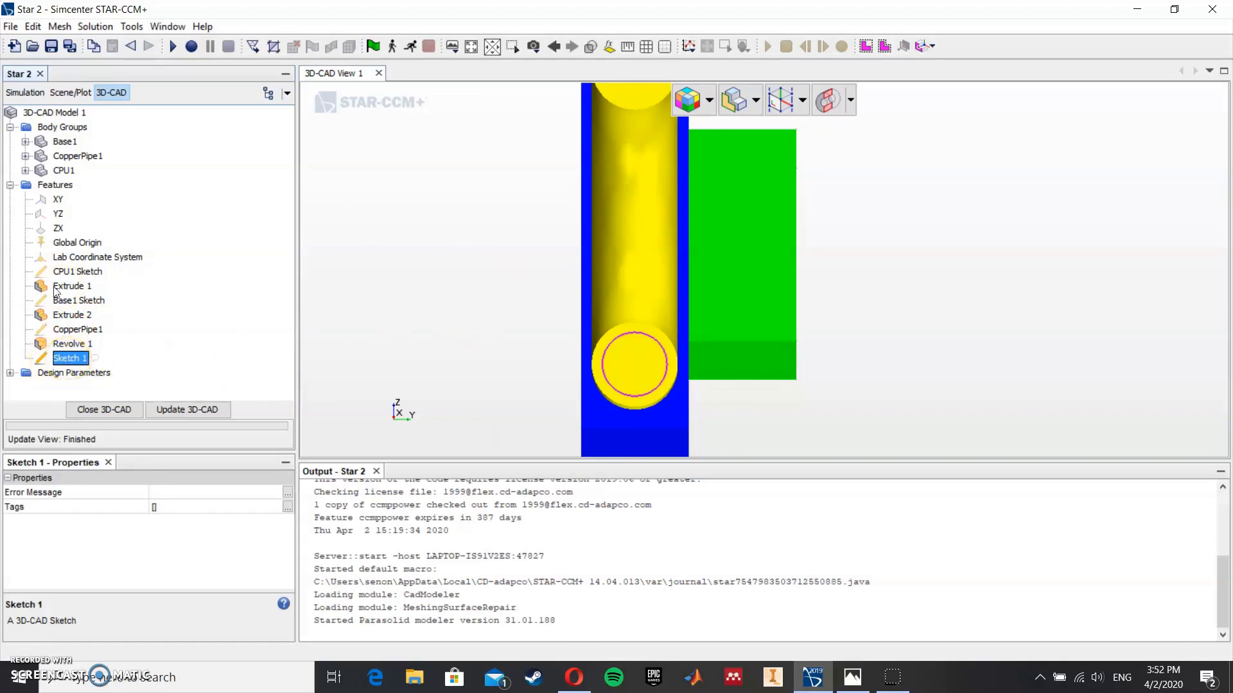
right_click(67, 362)
click(111, 394)
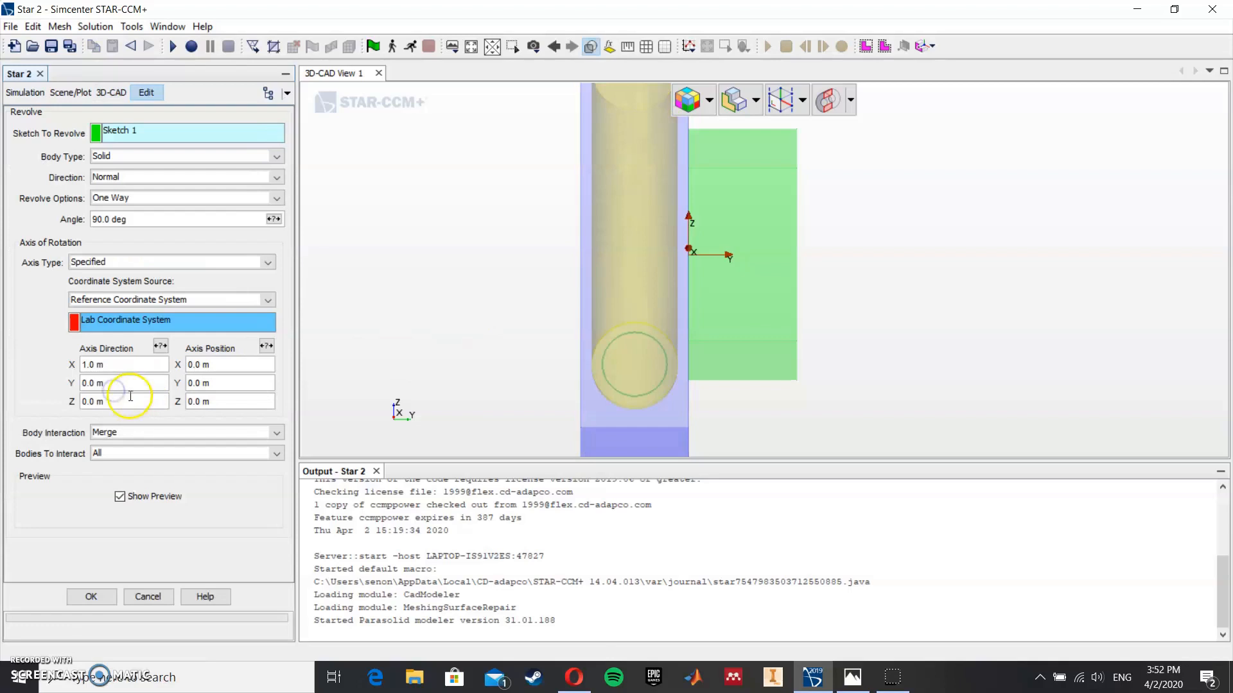
click(149, 261)
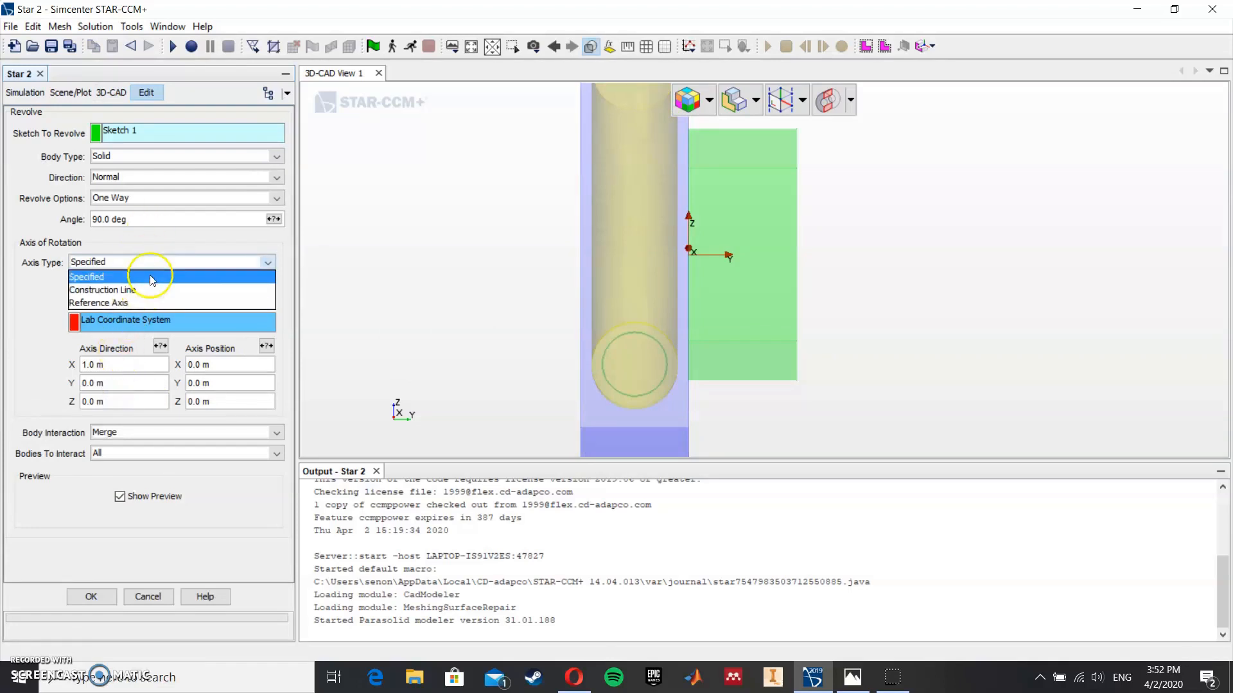
click(151, 277)
right_drag(672, 246, 626, 282)
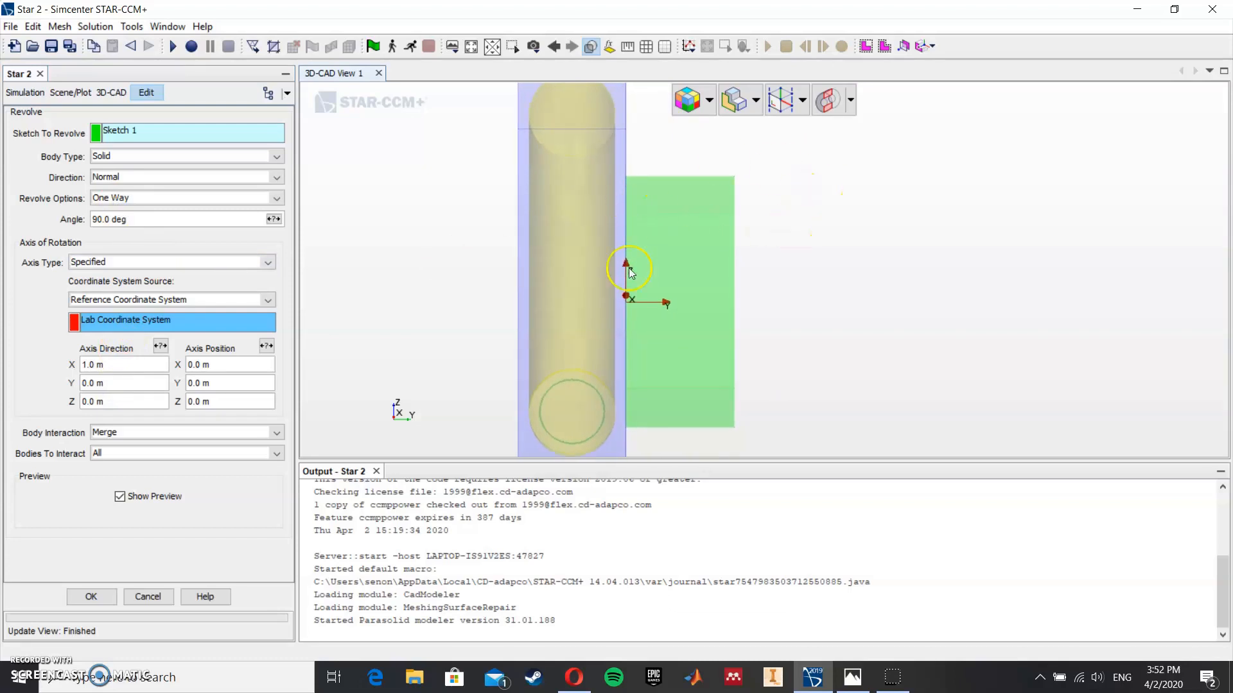
click(143, 263)
click(132, 287)
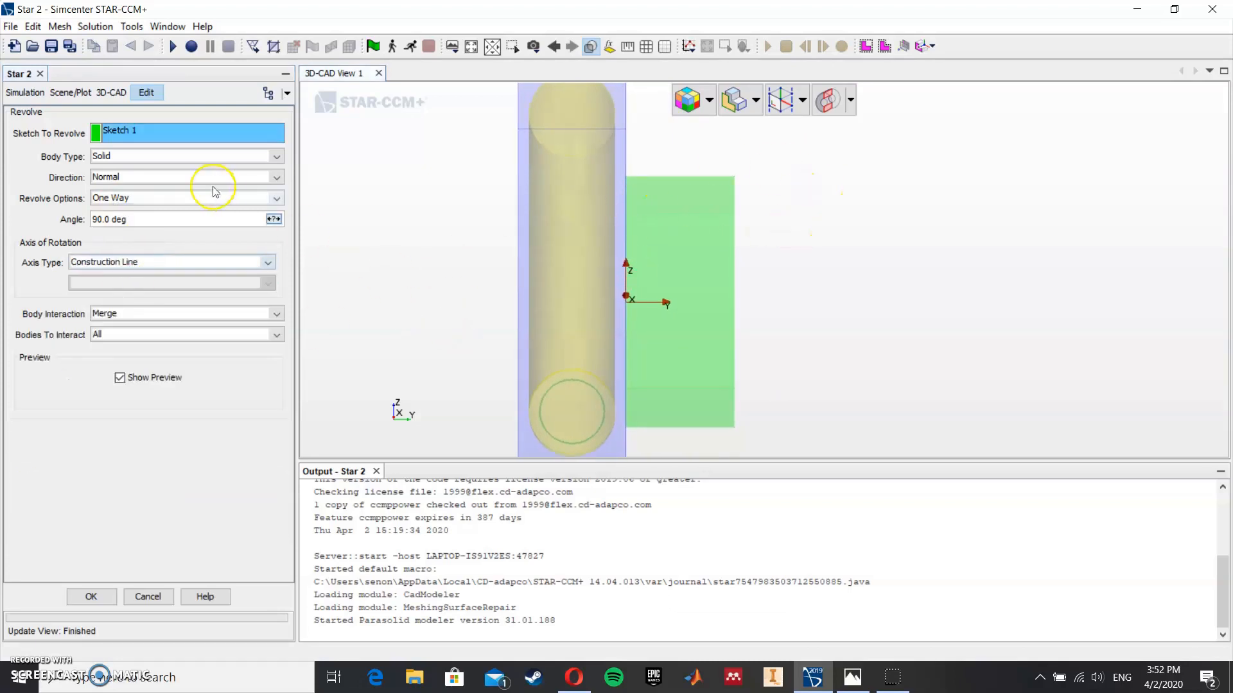
drag(435, 234, 413, 225)
click(196, 315)
click(360, 239)
click(532, 357)
click(162, 596)
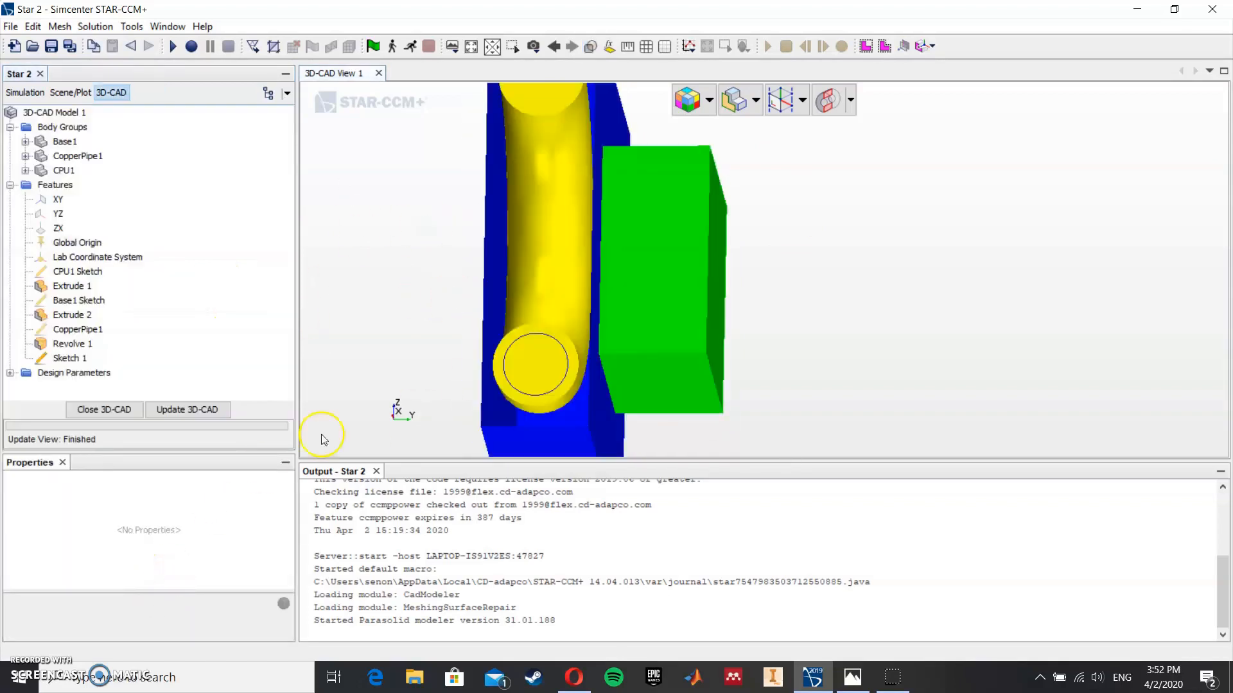
click(64, 141)
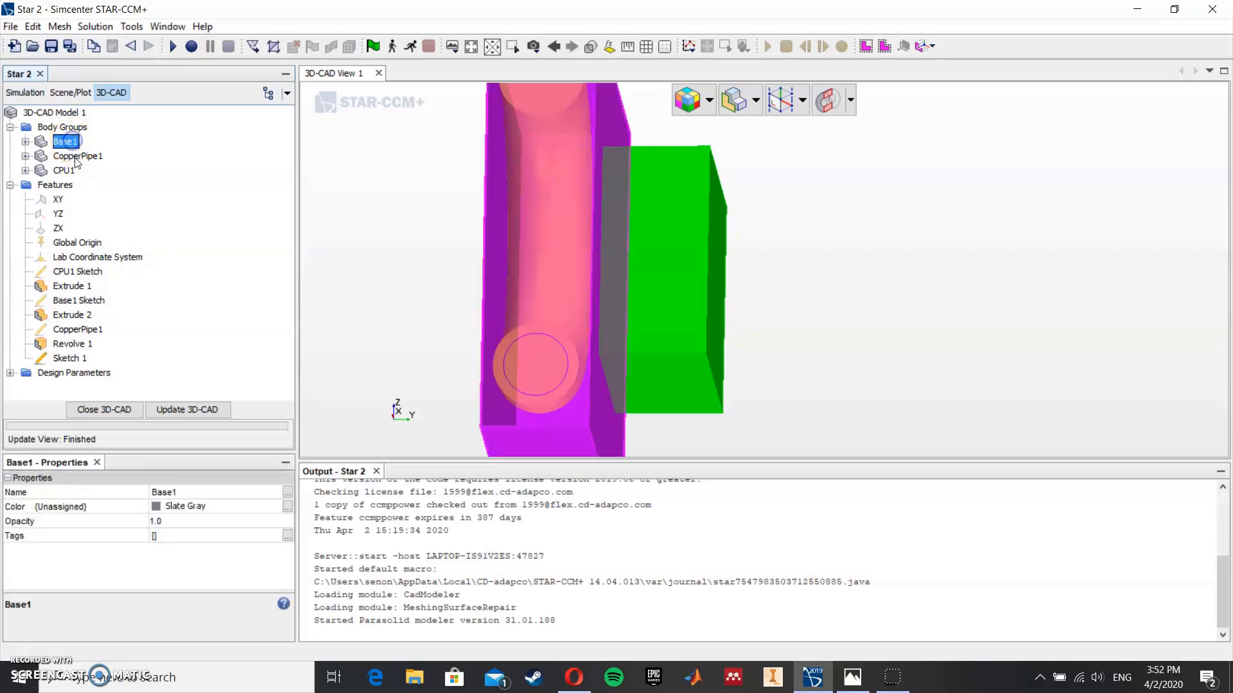
click(67, 170)
right_click(77, 358)
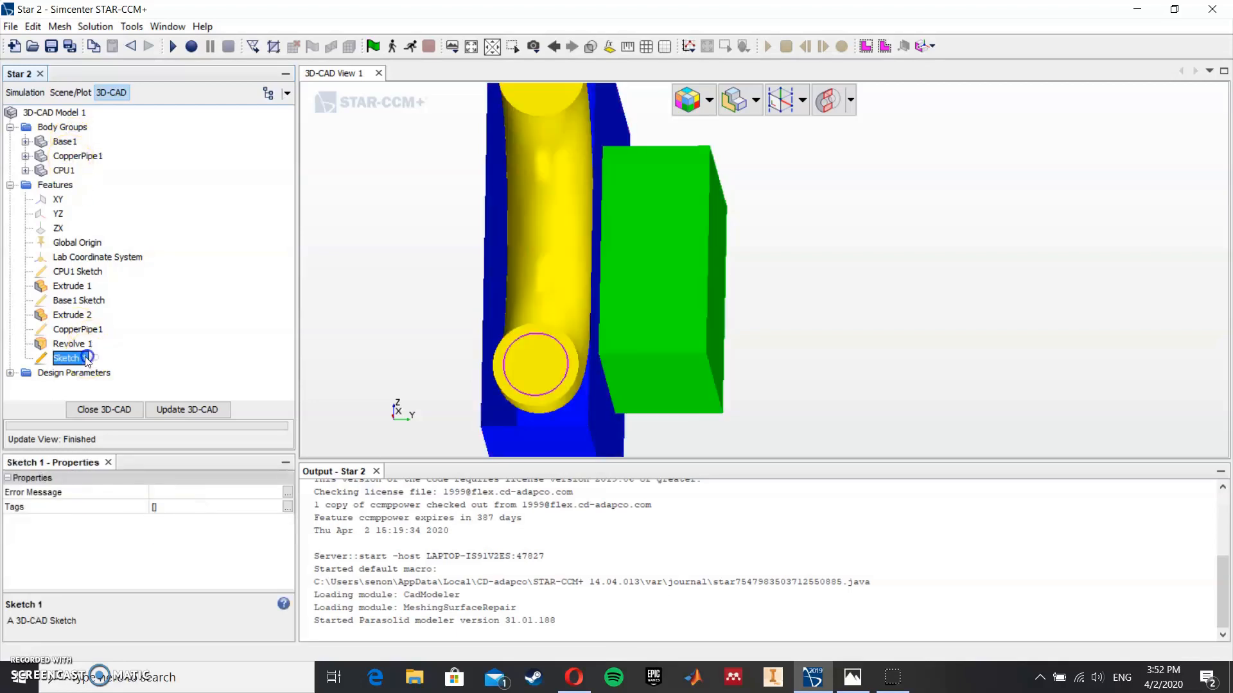
click(116, 280)
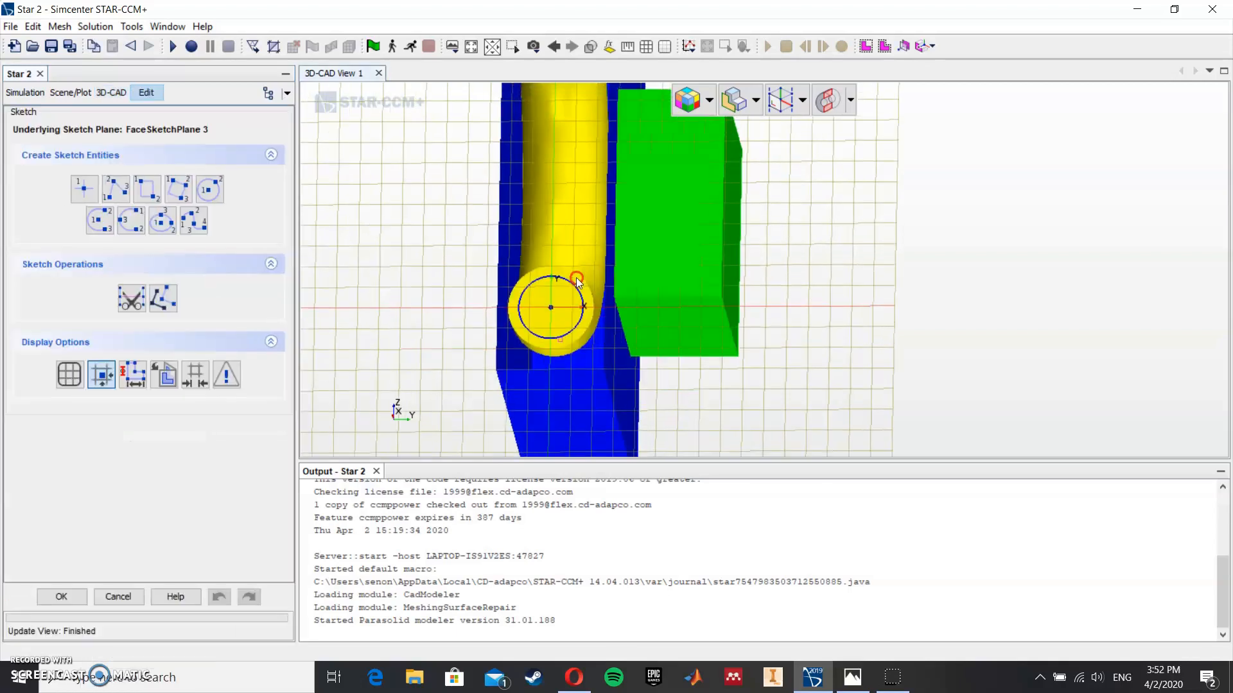
scroll(593, 315, up, 3)
click(585, 321)
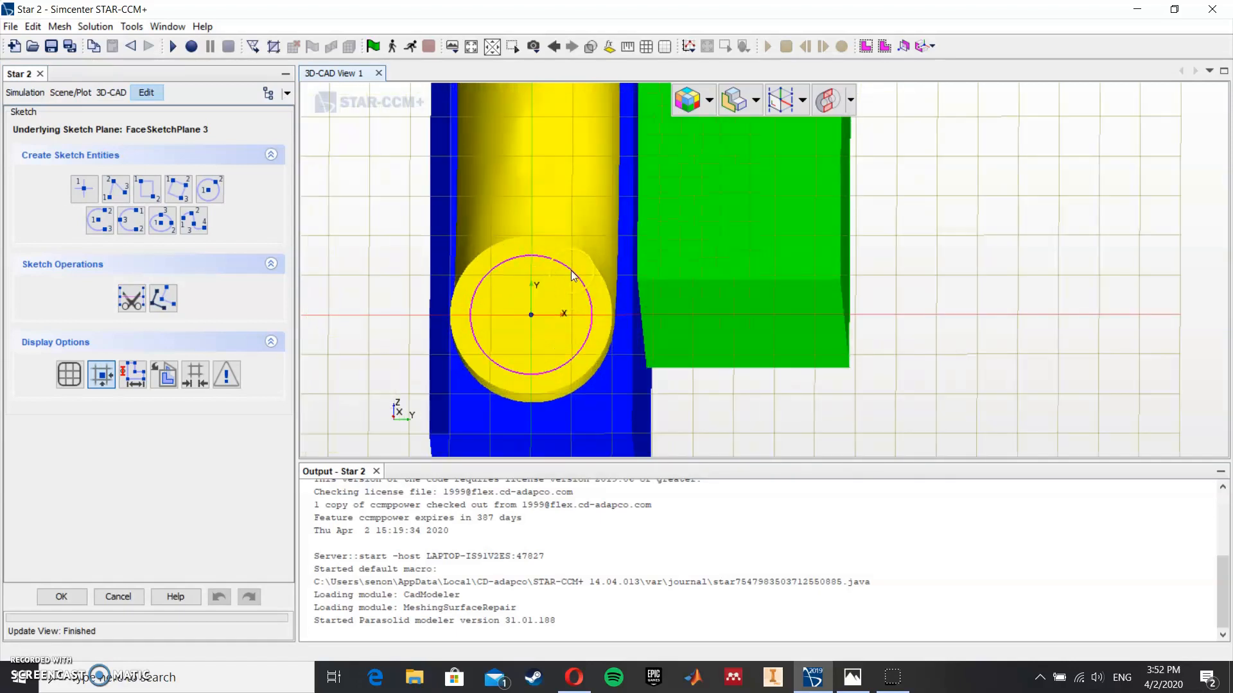
scroll(585, 329, up, 1)
scroll(581, 327, down, 5)
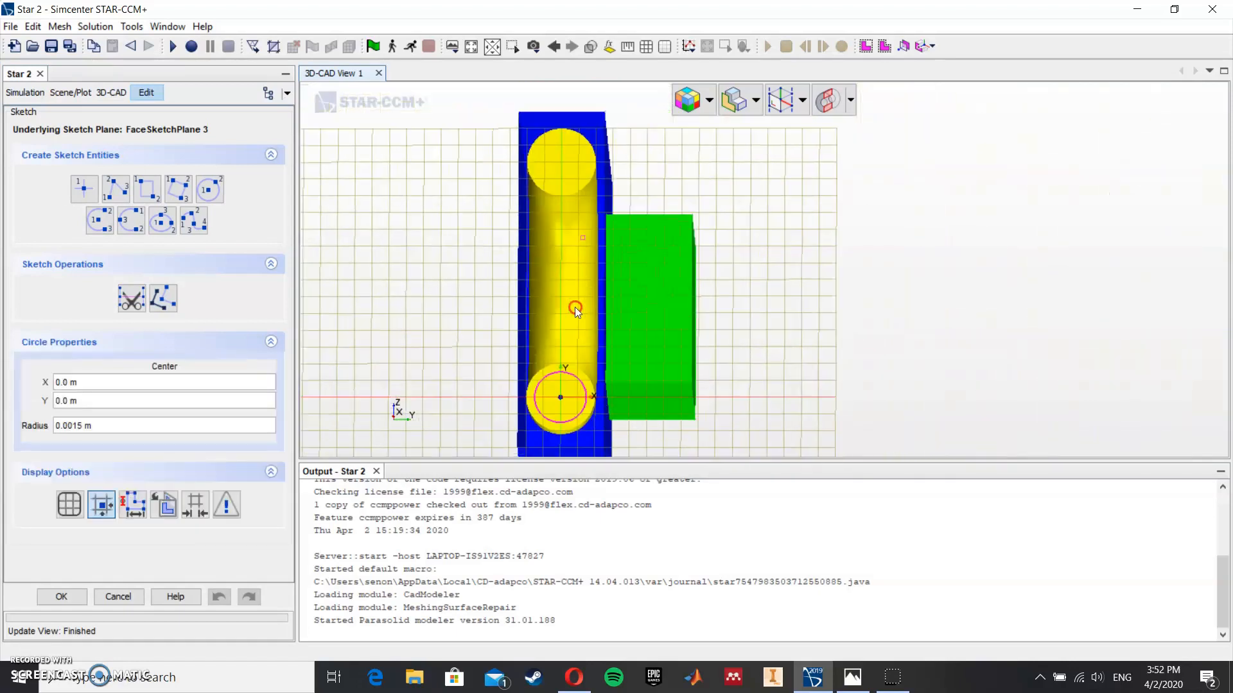
middle_drag(569, 324, 572, 226)
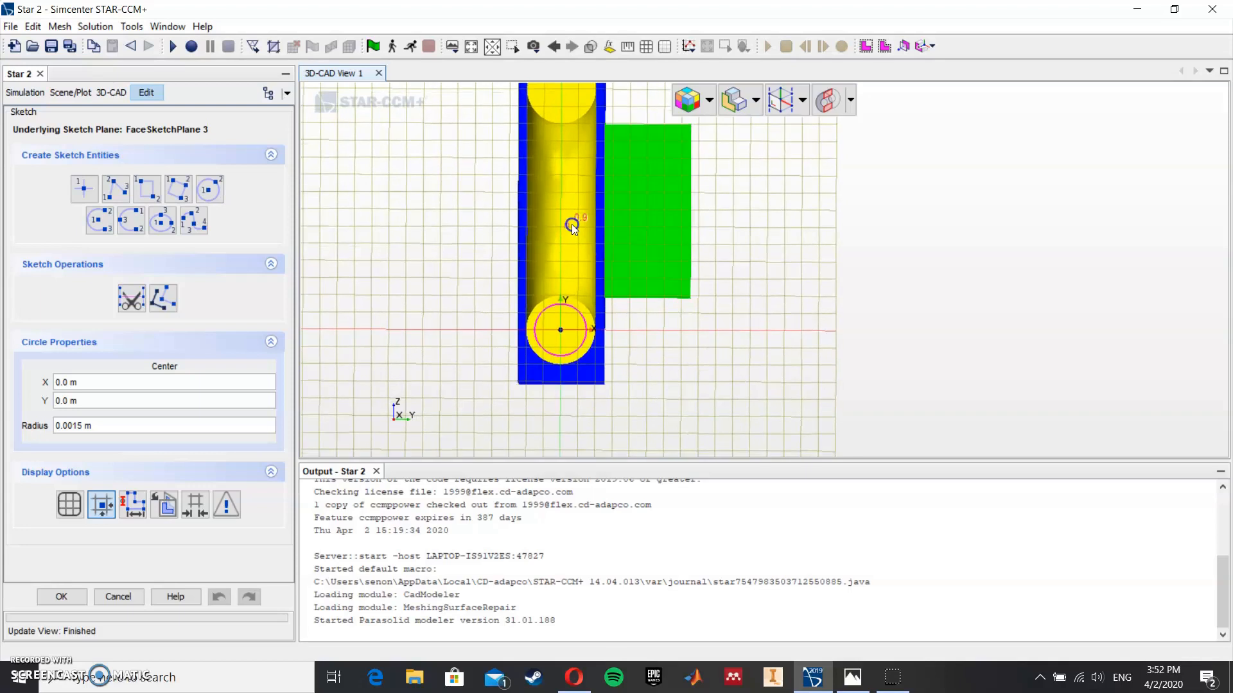
scroll(585, 331, up, 2)
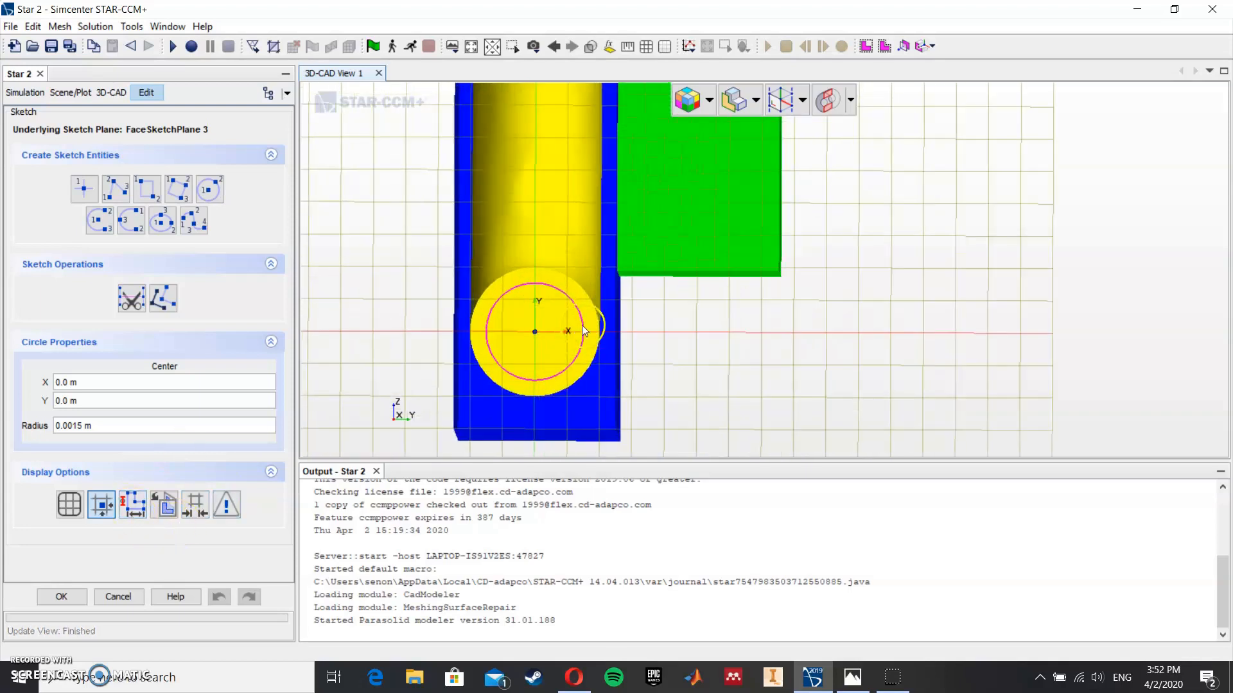
right_drag(574, 307, 581, 299)
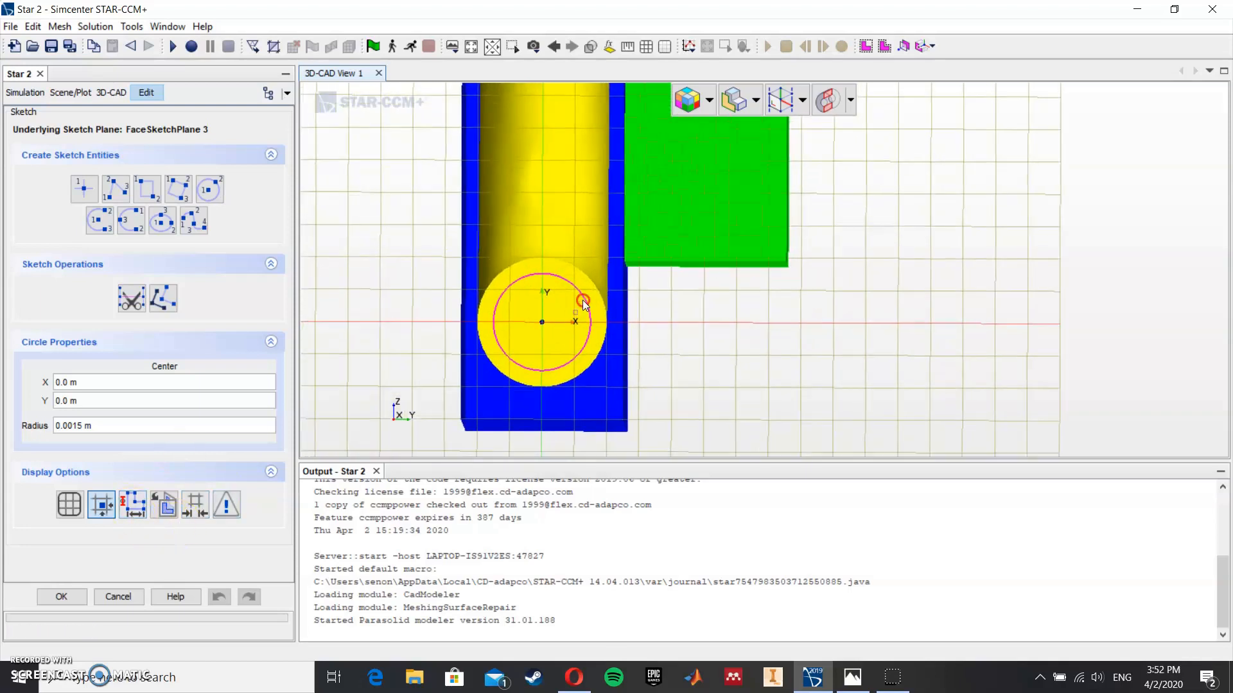
drag(581, 299, 600, 290)
click(81, 596)
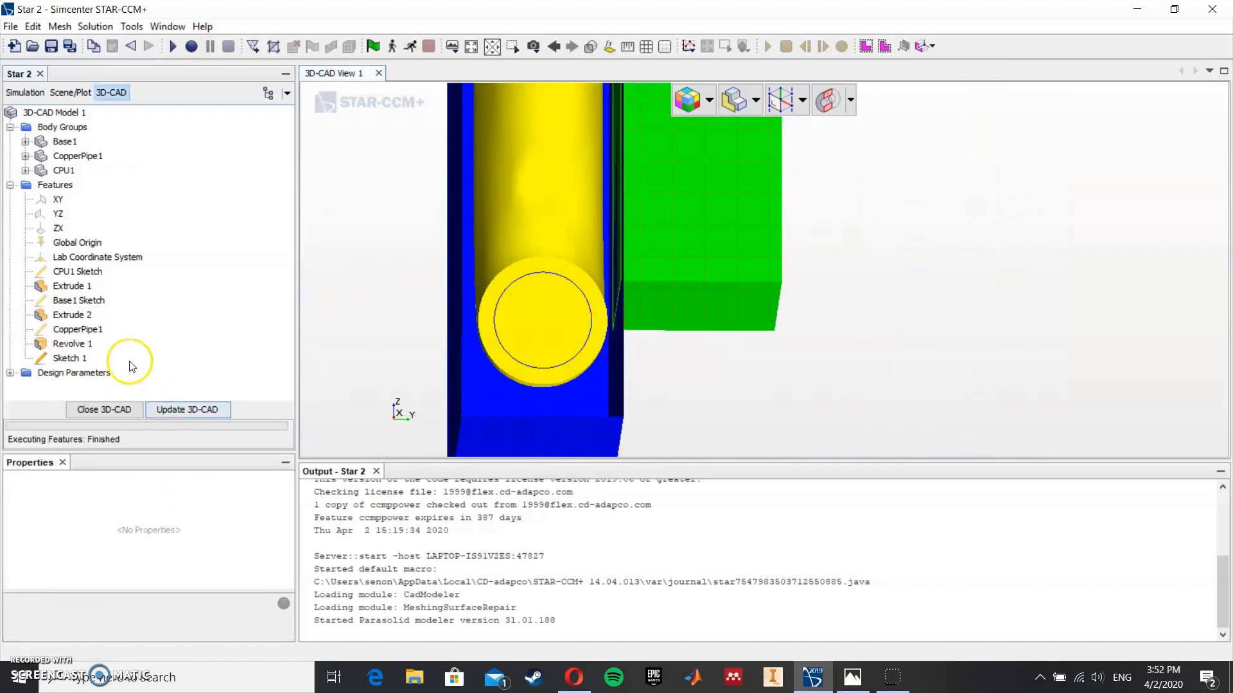
right_click(67, 359)
click(148, 393)
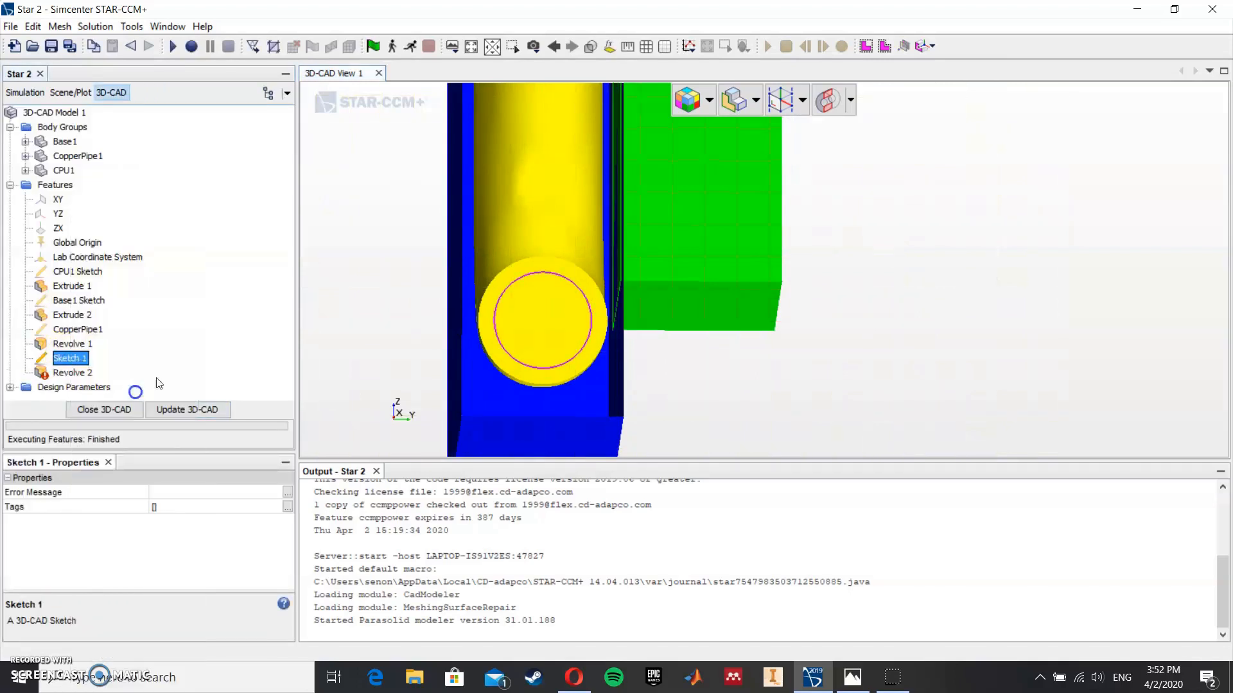
click(142, 263)
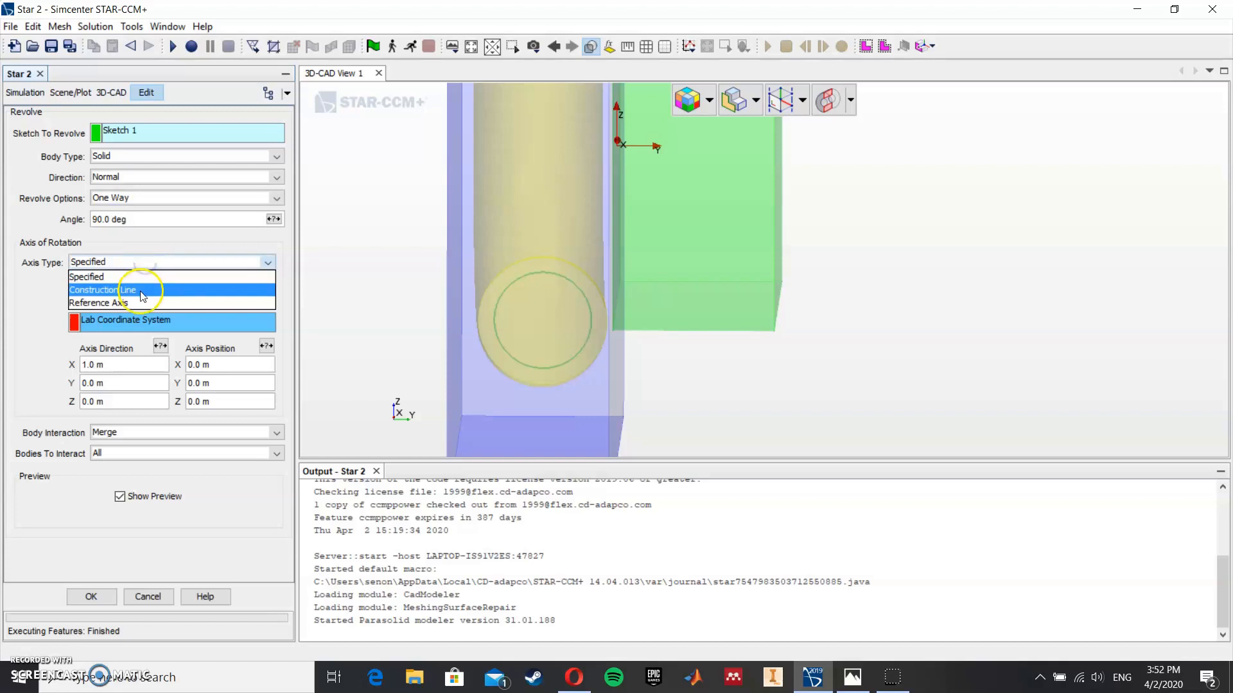
click(235, 287)
drag(608, 329, 624, 307)
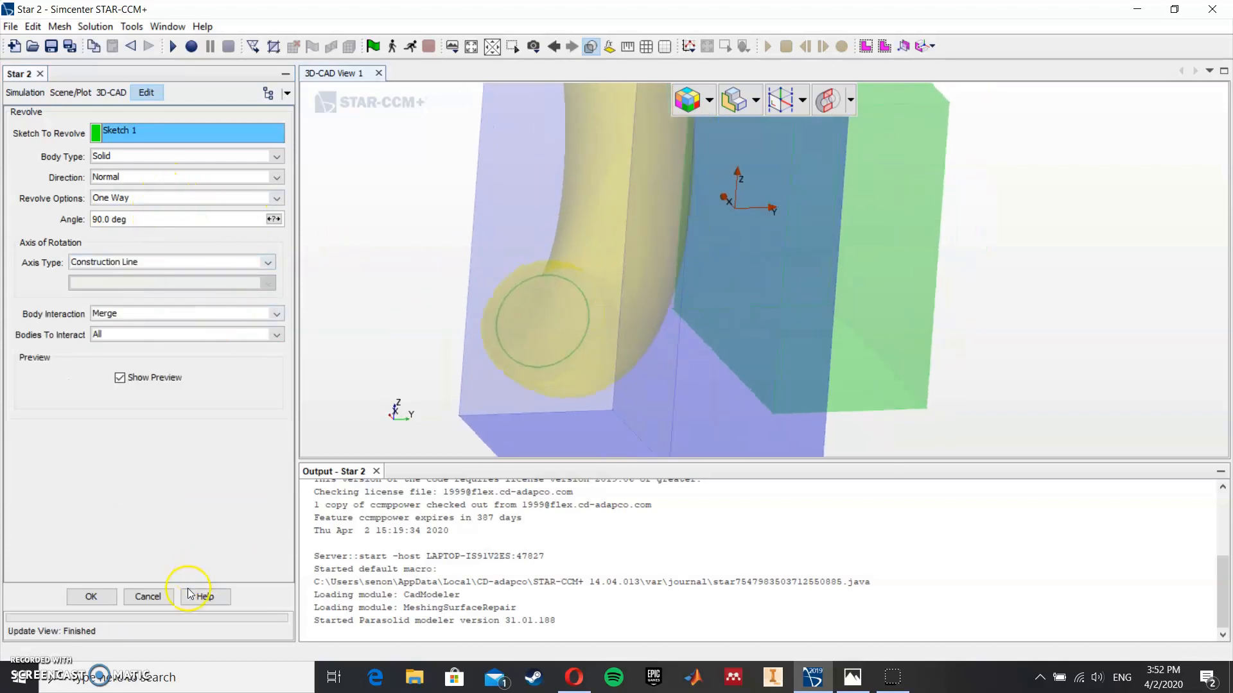
click(162, 595)
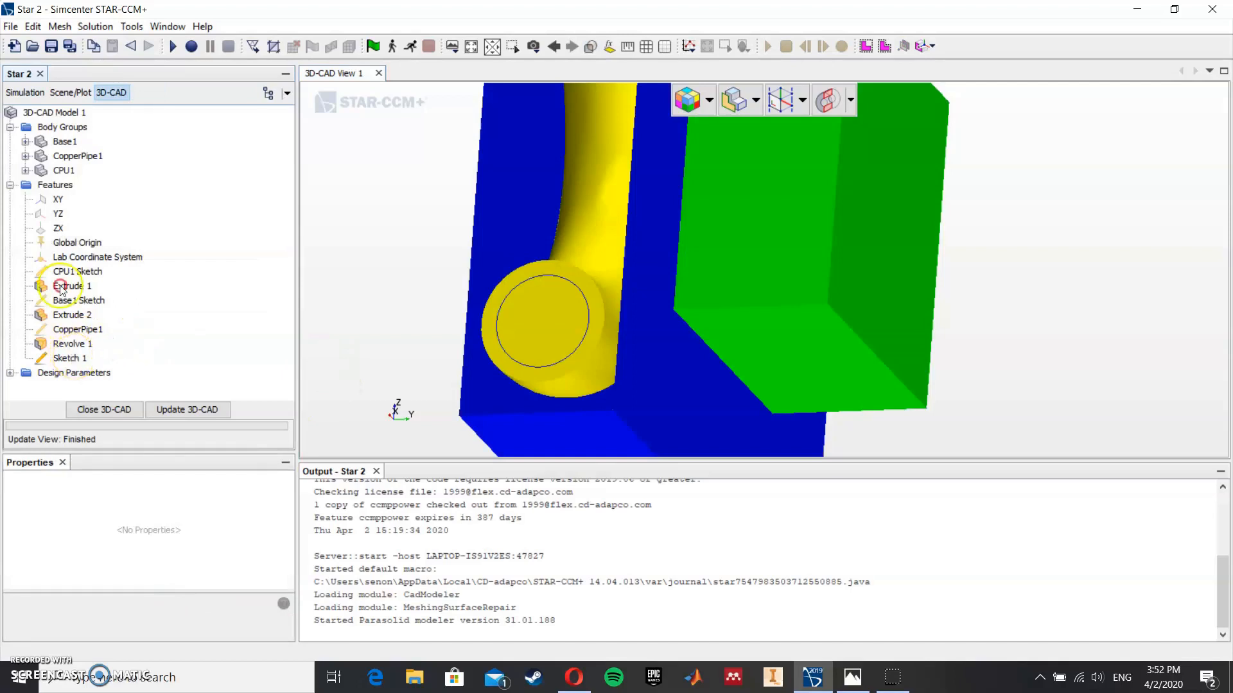
right_click(61, 290)
- Edit Sketch 1 and draw a 0.007 m vertical line up from the circle's centre
click(129, 302)
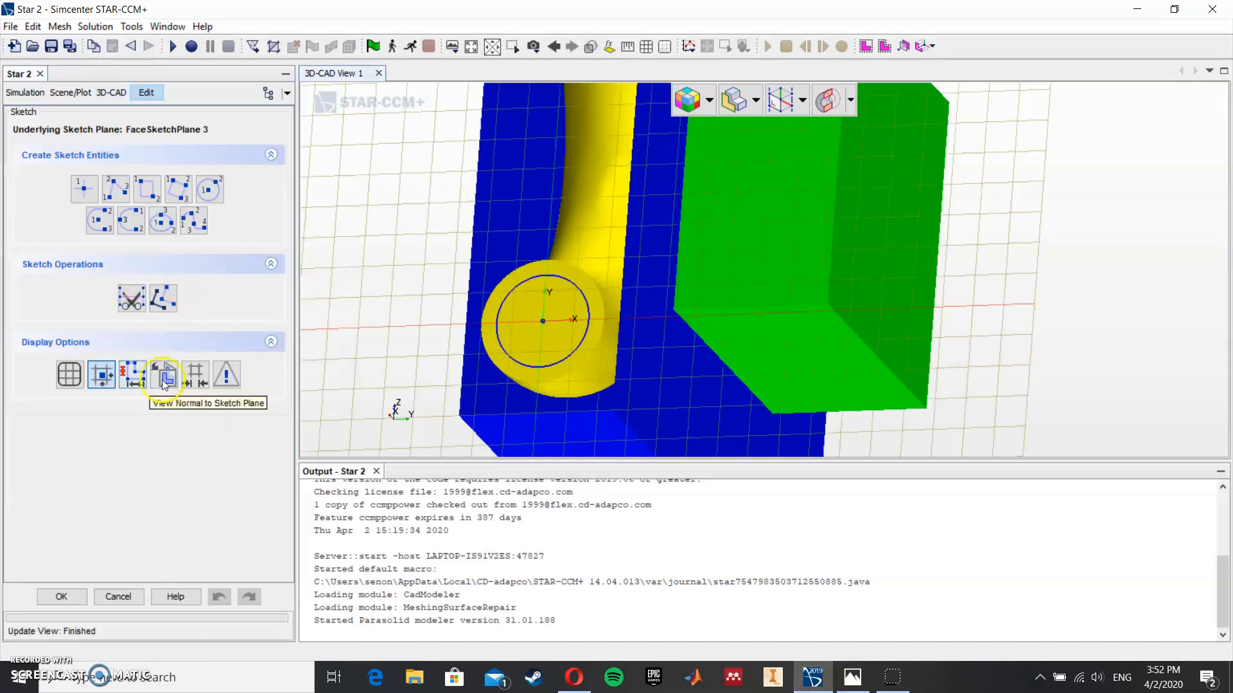
click(163, 381)
scroll(824, 249, up, 9)
right_drag(784, 232, 717, 322)
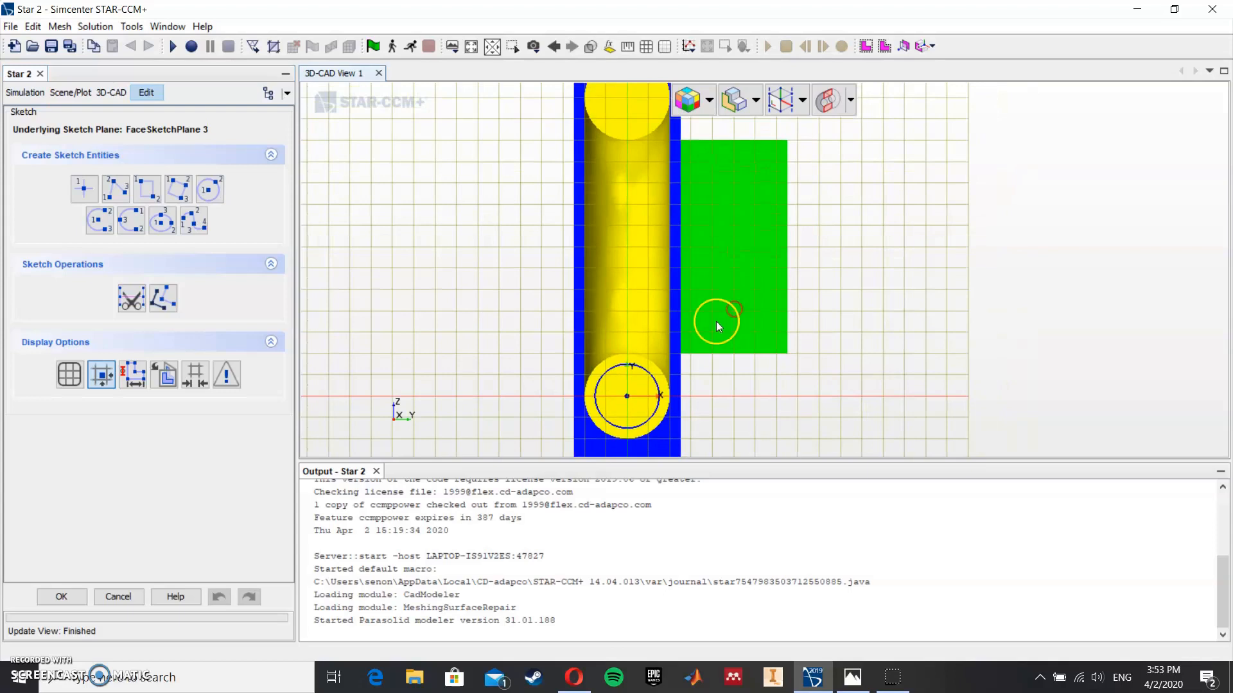
click(117, 190)
scroll(625, 410, up, 2)
right_drag(625, 409, 693, 335)
click(696, 318)
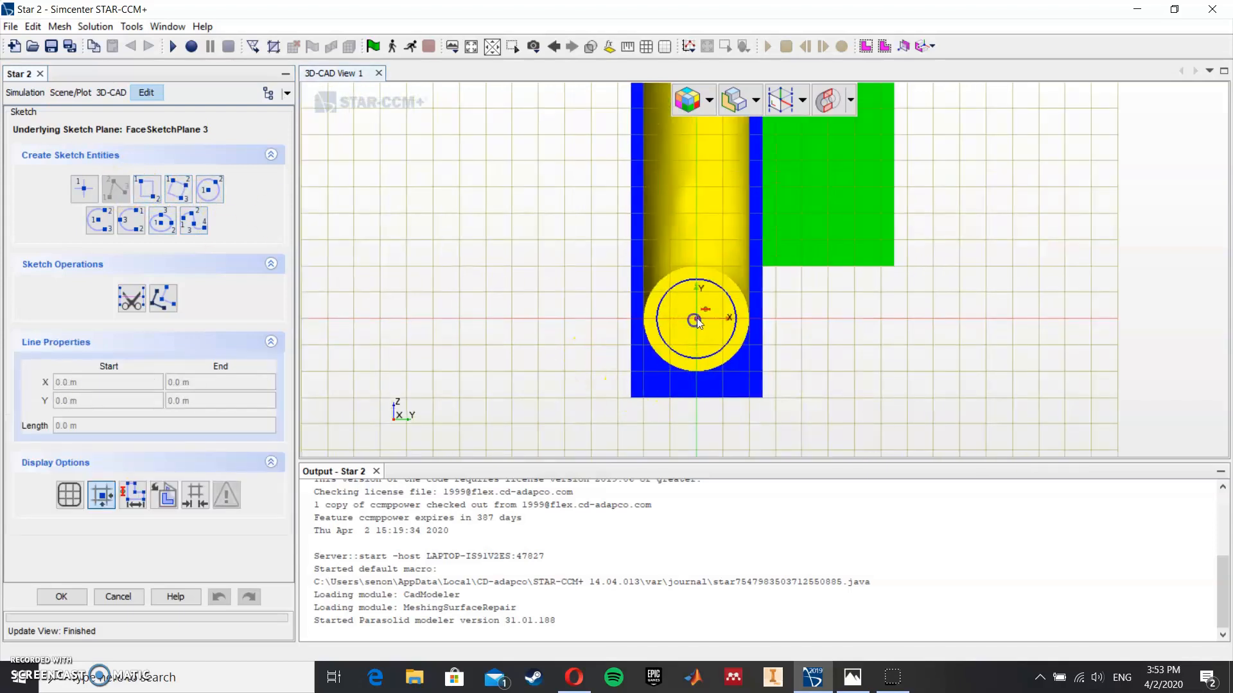
right_drag(719, 198, 643, 361)
click(620, 298)
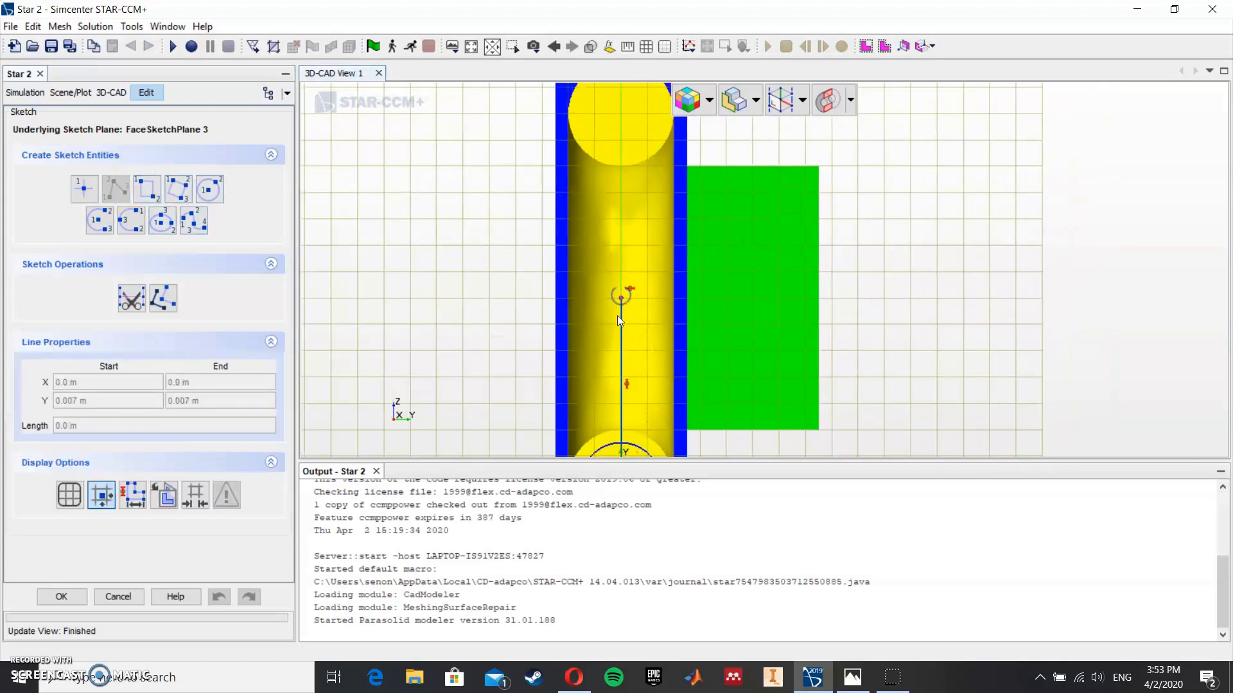
- Add a horizontal line with a 0.002 m length dimension and finish the sketch
click(649, 299)
click(699, 299)
key(Escape)
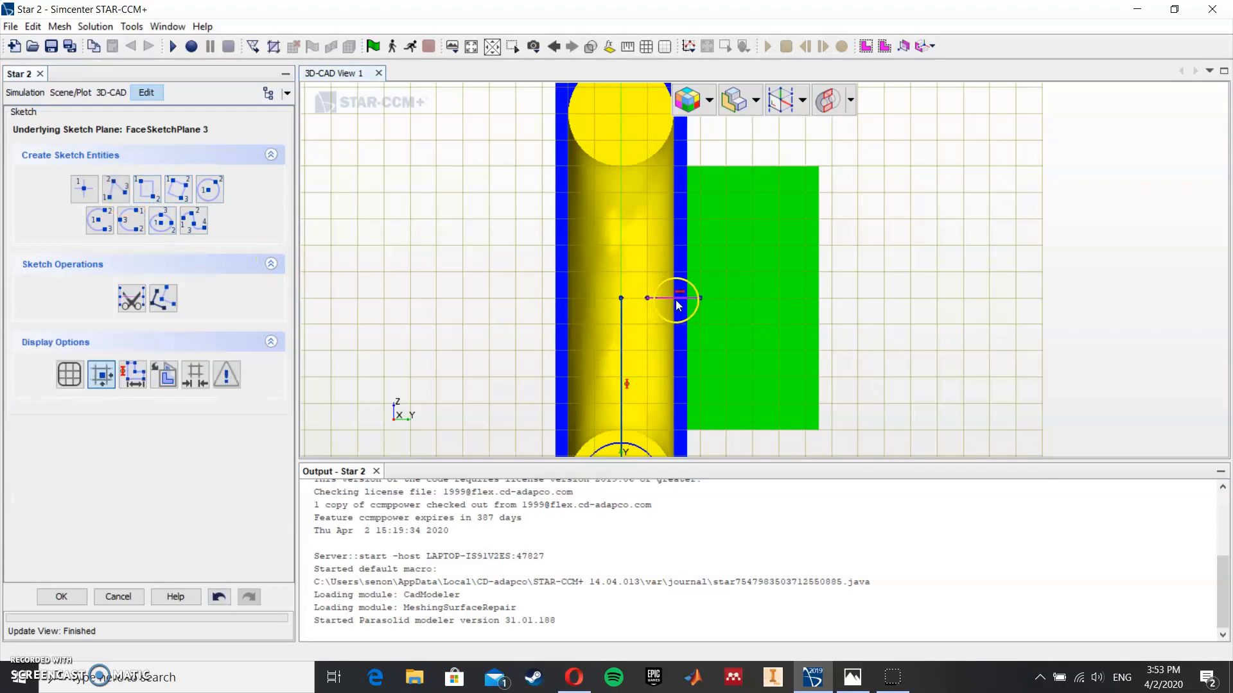
right_click(677, 305)
click(745, 357)
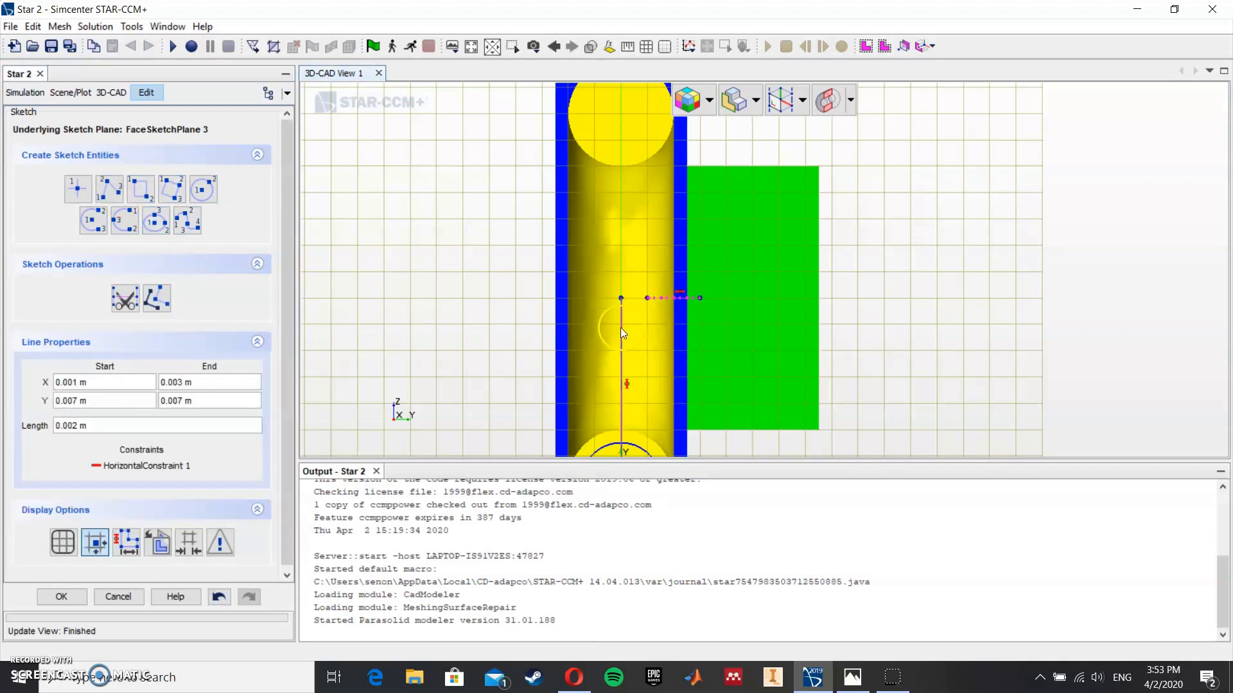
click(792, 240)
click(61, 597)
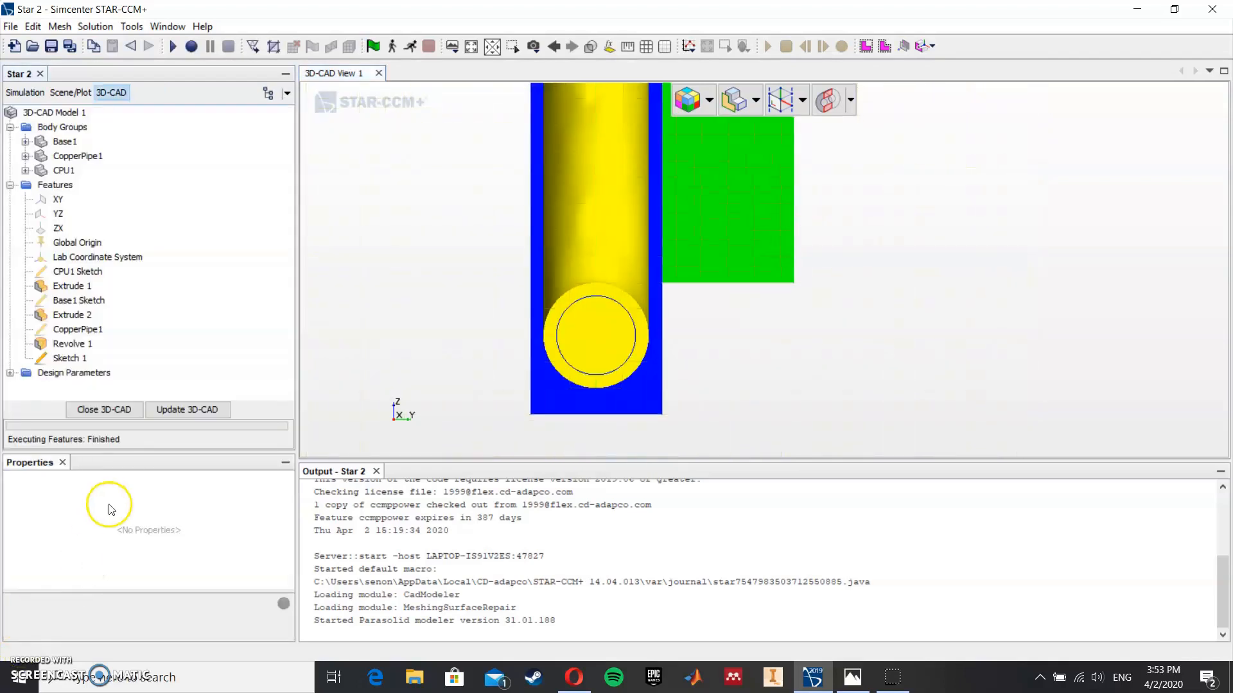
click(65, 141)
click(66, 170)
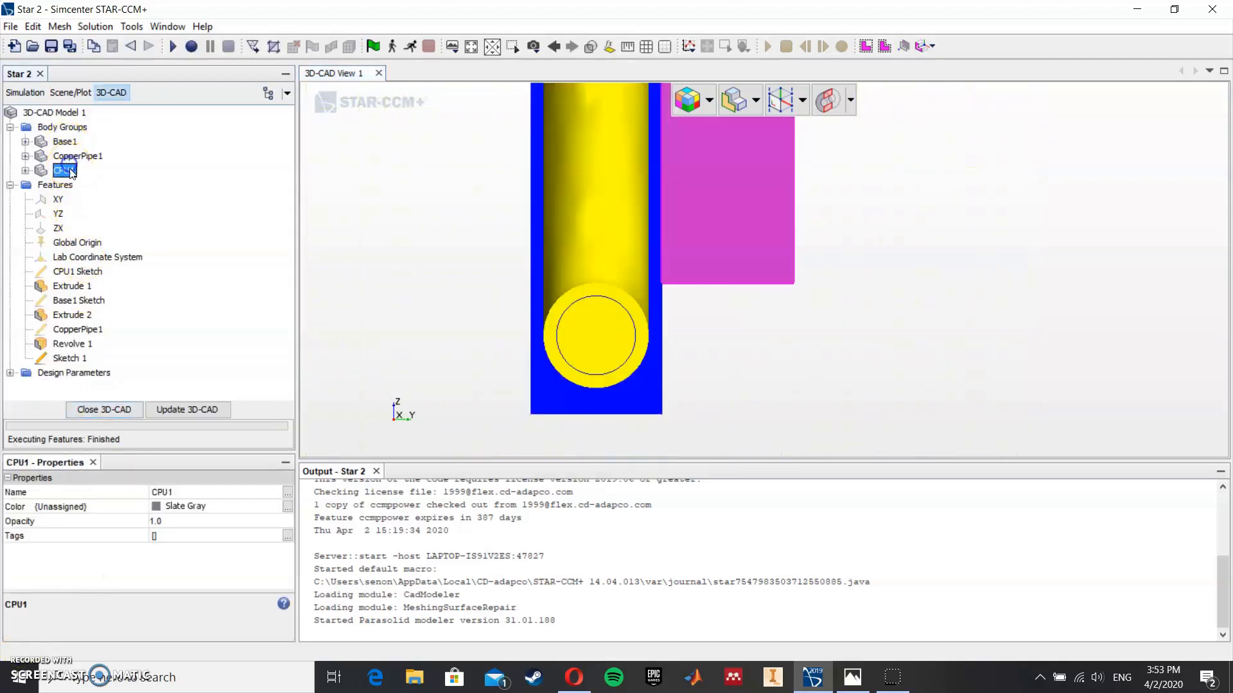
- Revolve Sketch 1's circle 180.0 deg about Line 2 with body interaction None
click(67, 358)
right_click(69, 358)
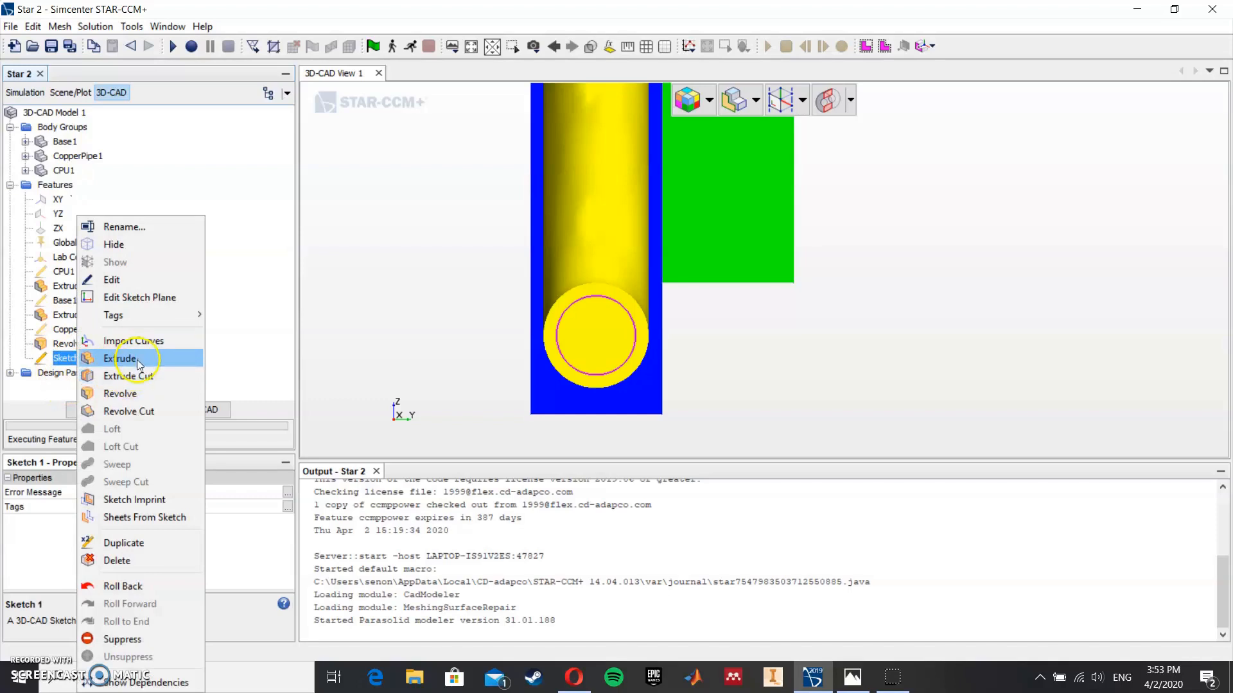
click(145, 393)
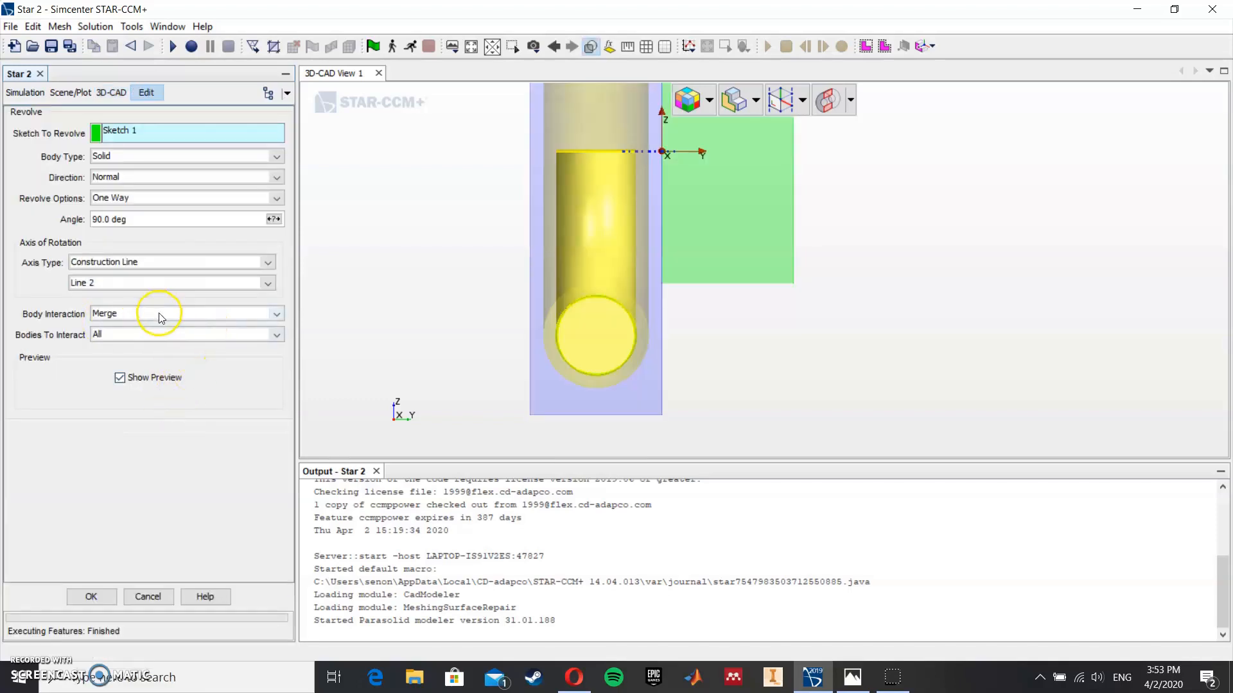
drag(522, 267, 437, 234)
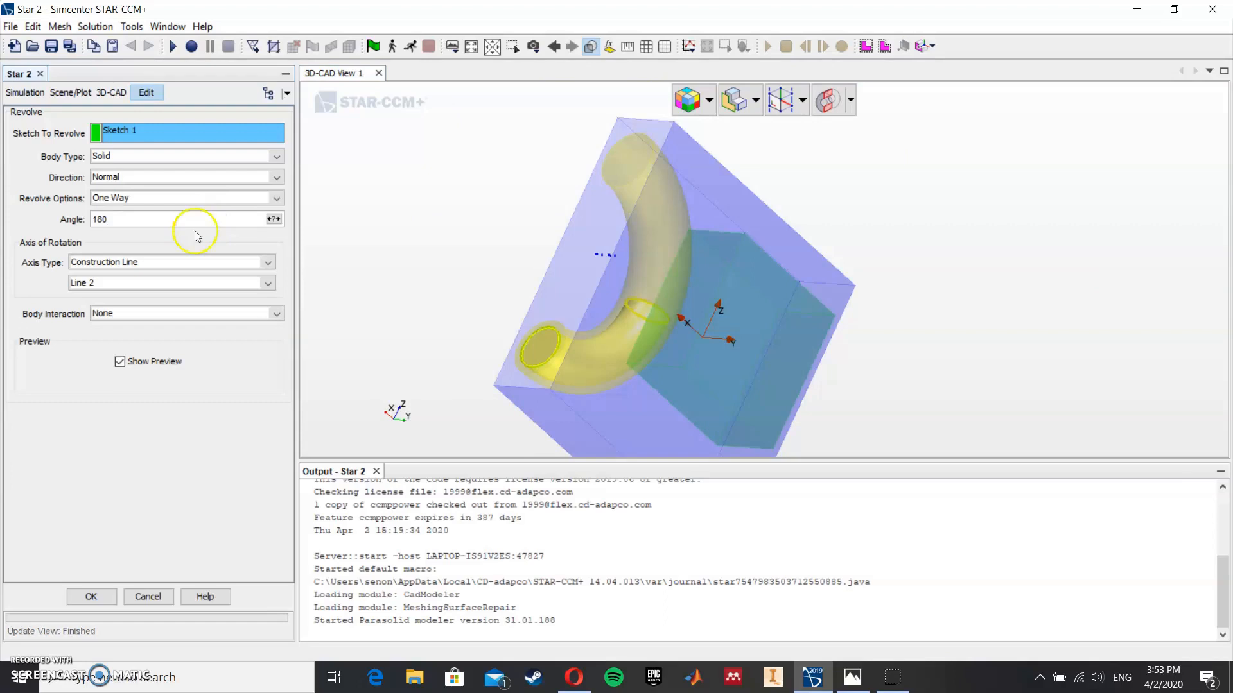
click(177, 263)
drag(468, 176, 507, 178)
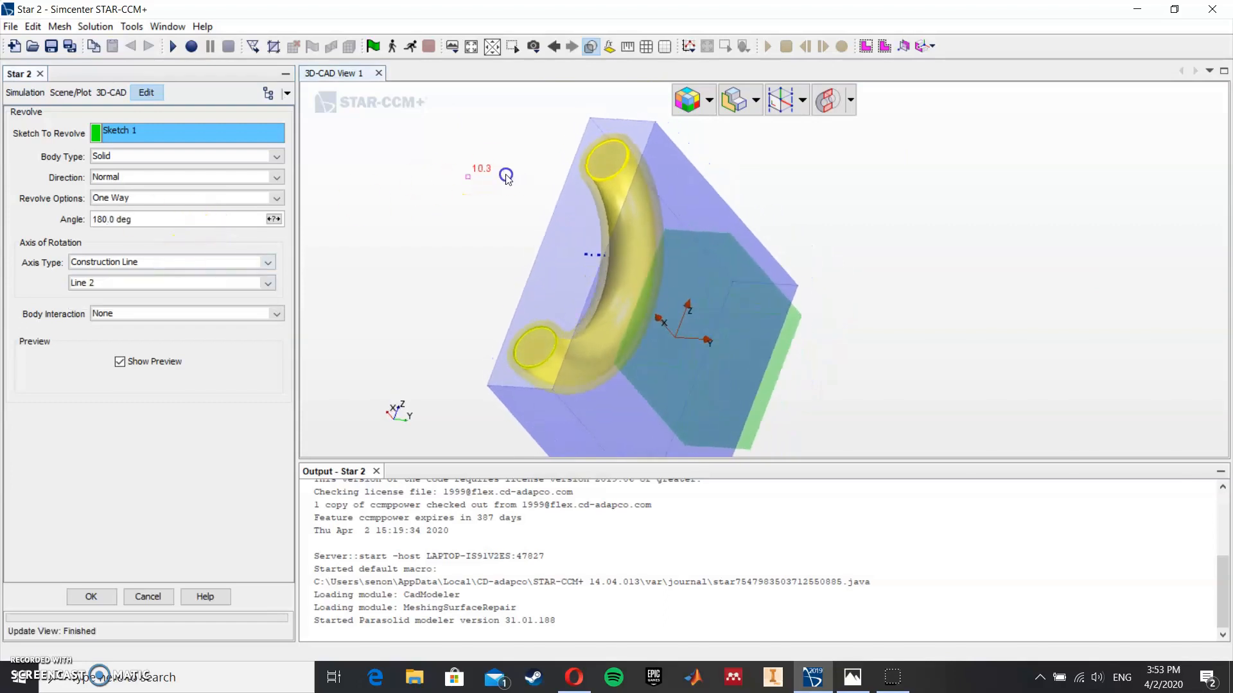
click(90, 597)
- Rename Body 4 to Waterway1
click(64, 141)
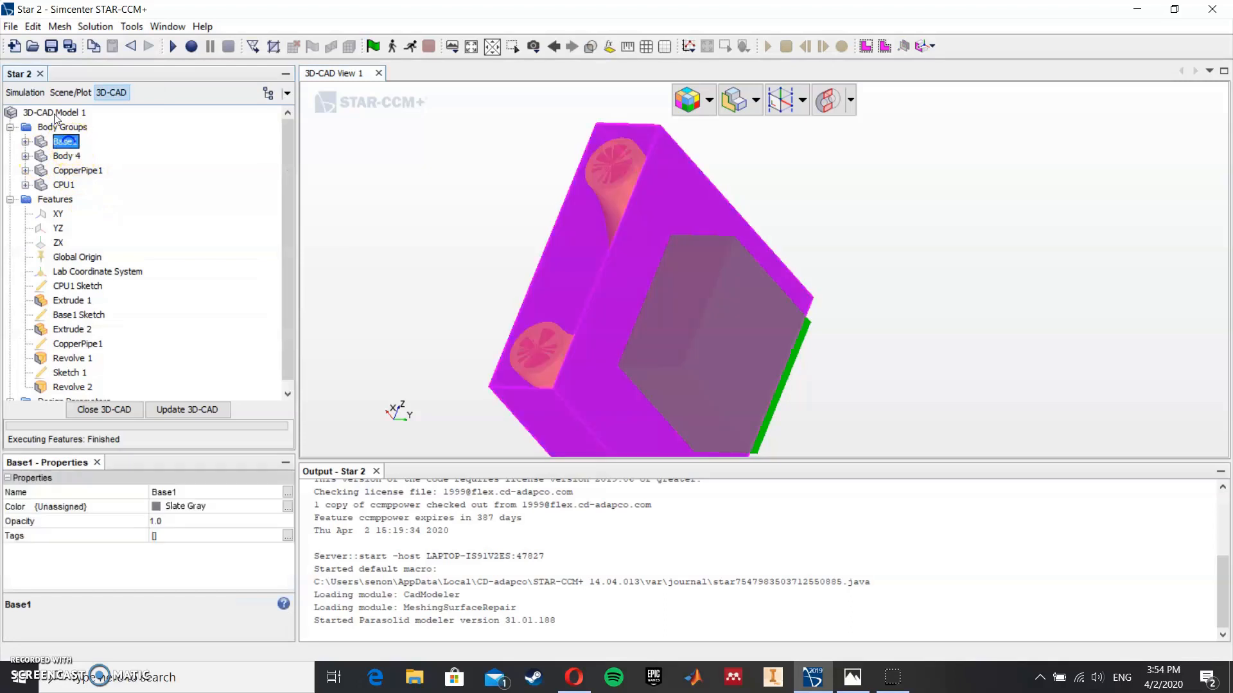
click(77, 156)
right_click(66, 157)
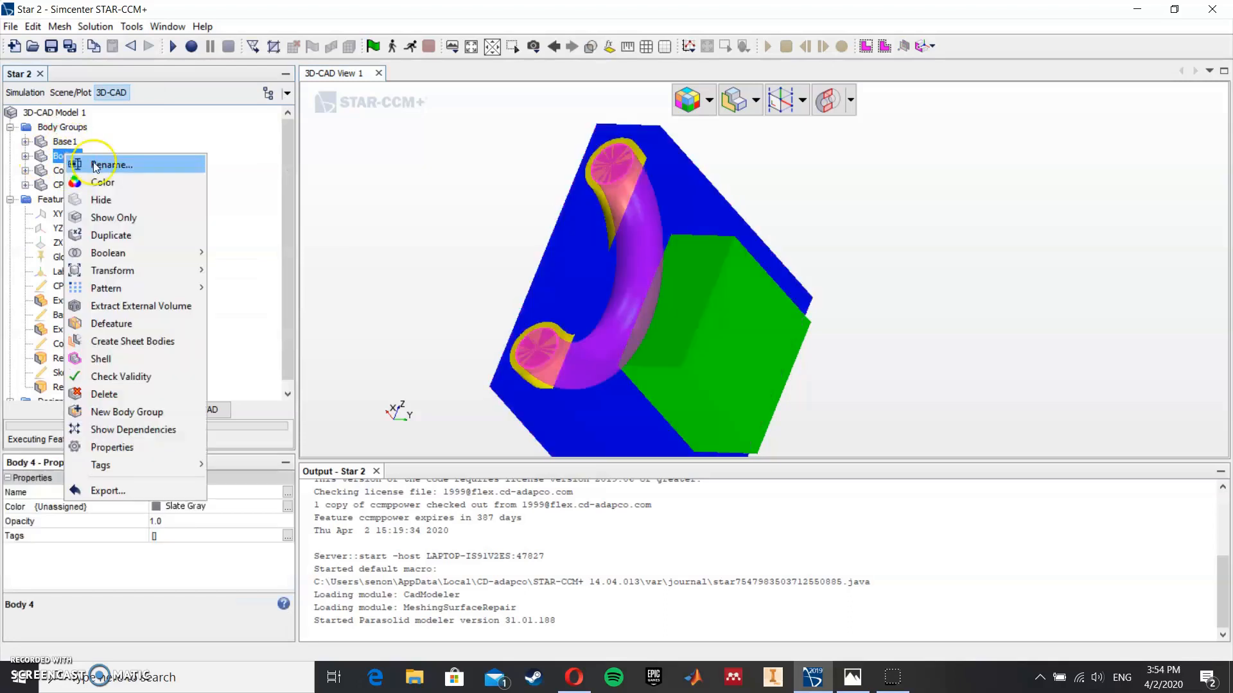
click(90, 161)
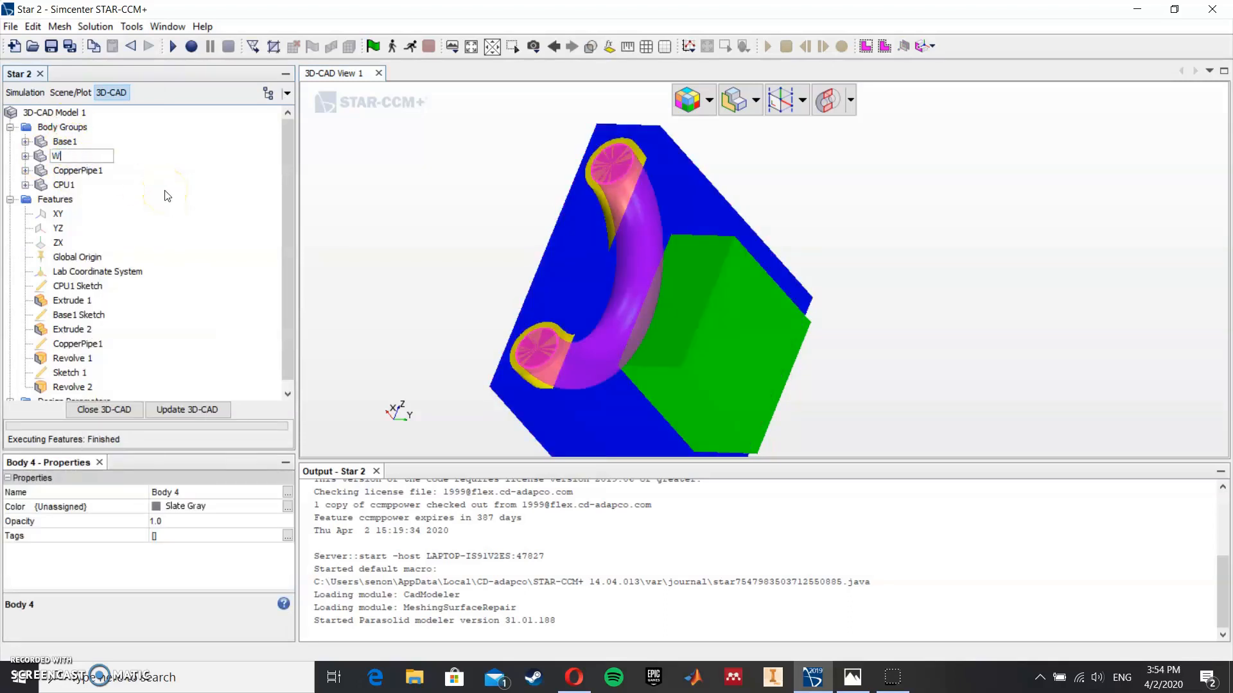
key(Return)
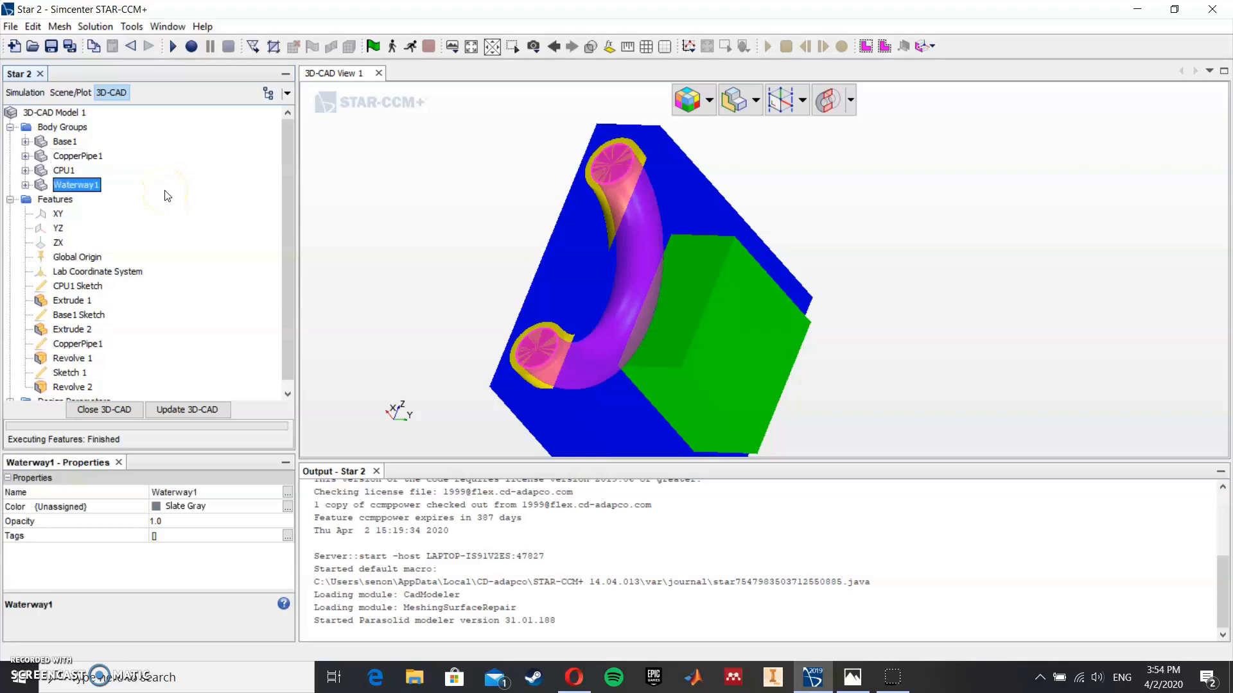
- Compare the CopperPipe1 and Waterway1 bodies, rotate the view, and select Revolve 2
click(65, 142)
click(67, 157)
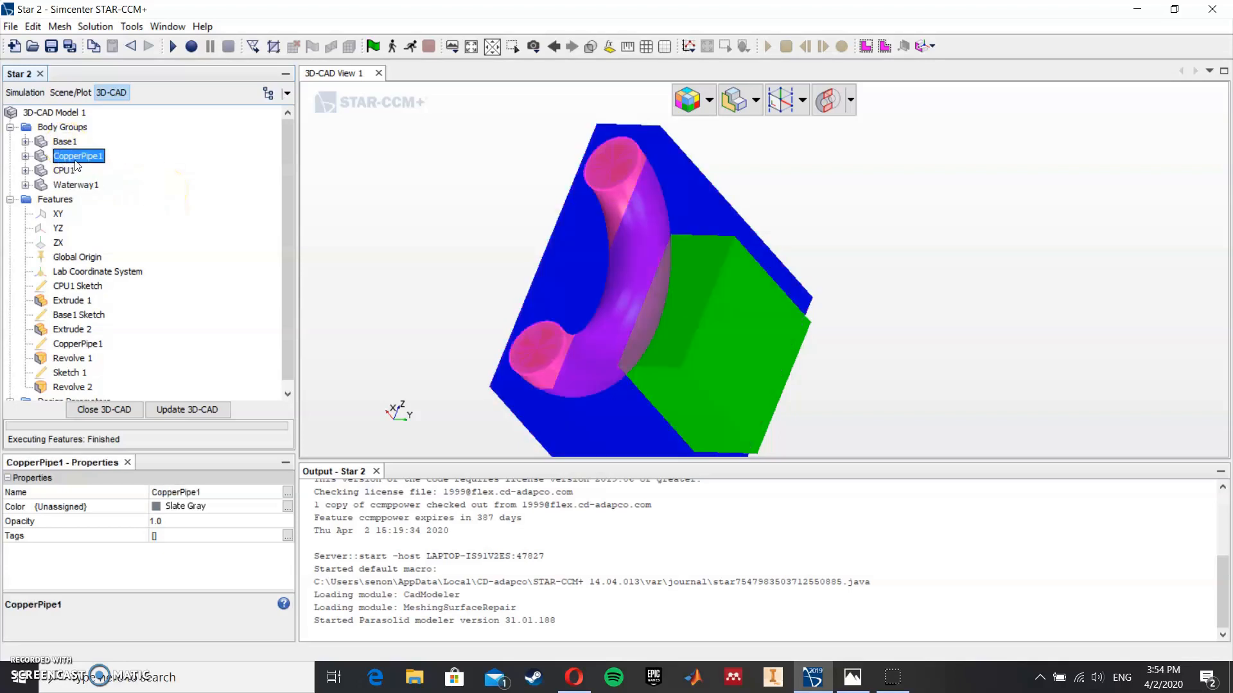
click(76, 187)
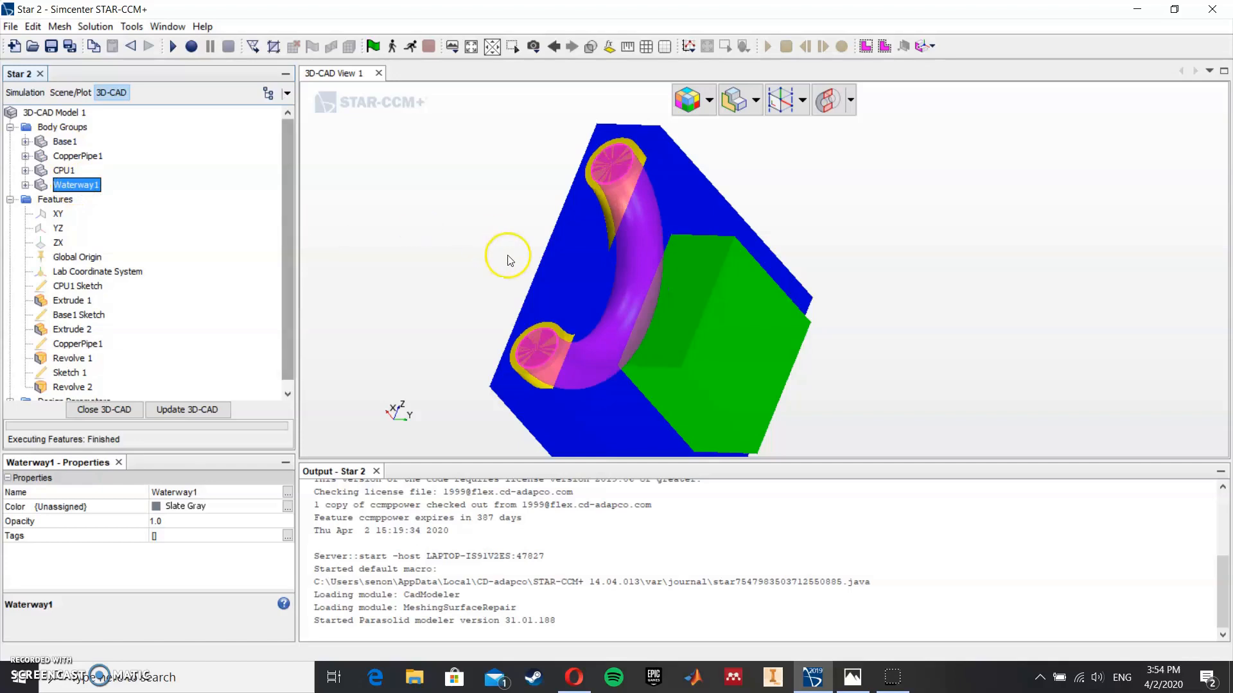
drag(440, 165, 458, 181)
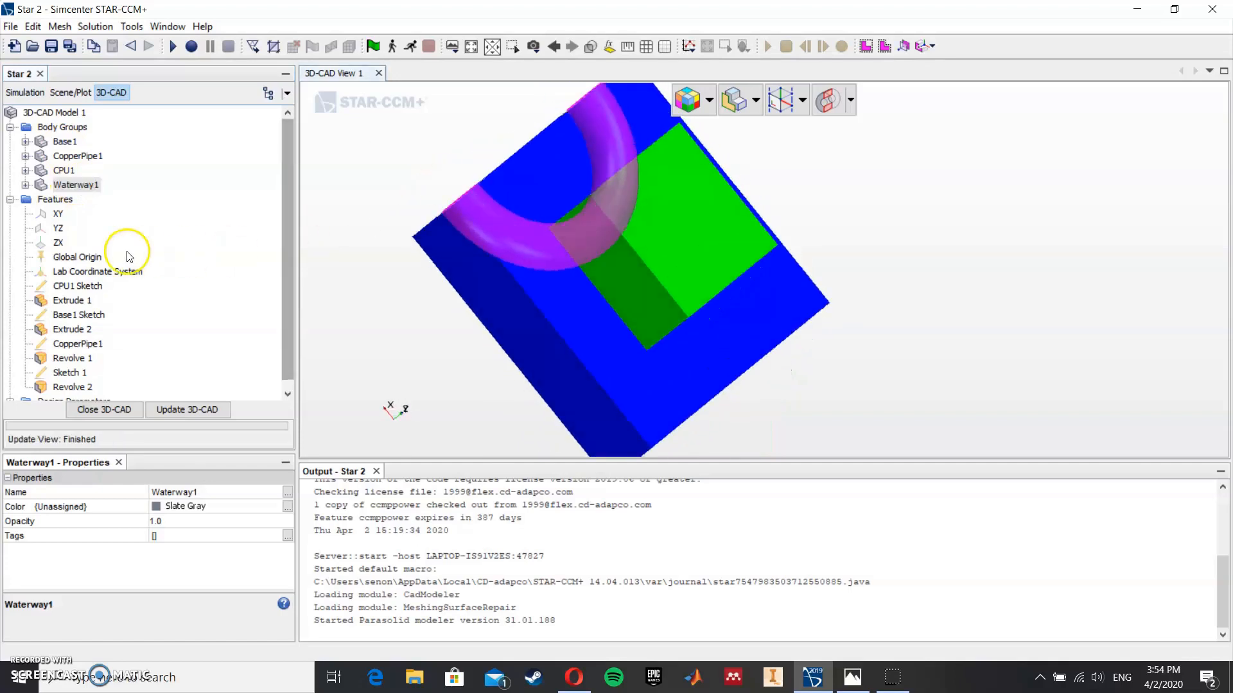
scroll(124, 247, down, 1)
drag(495, 232, 535, 268)
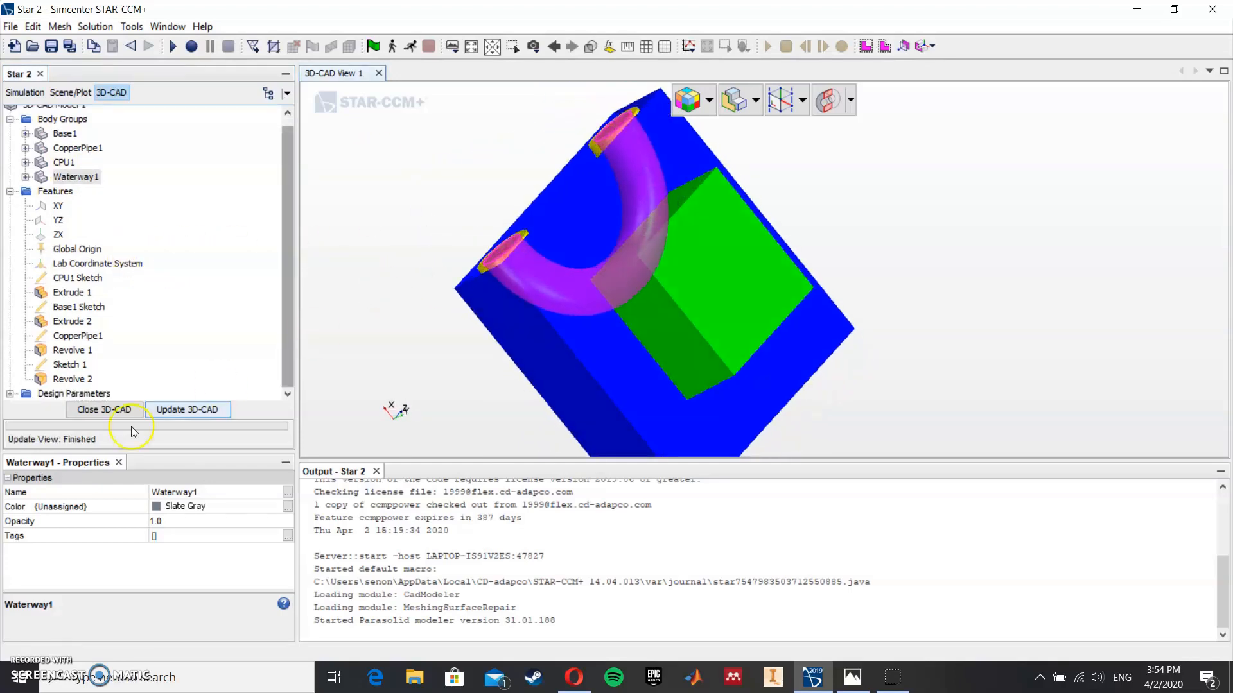
click(80, 380)
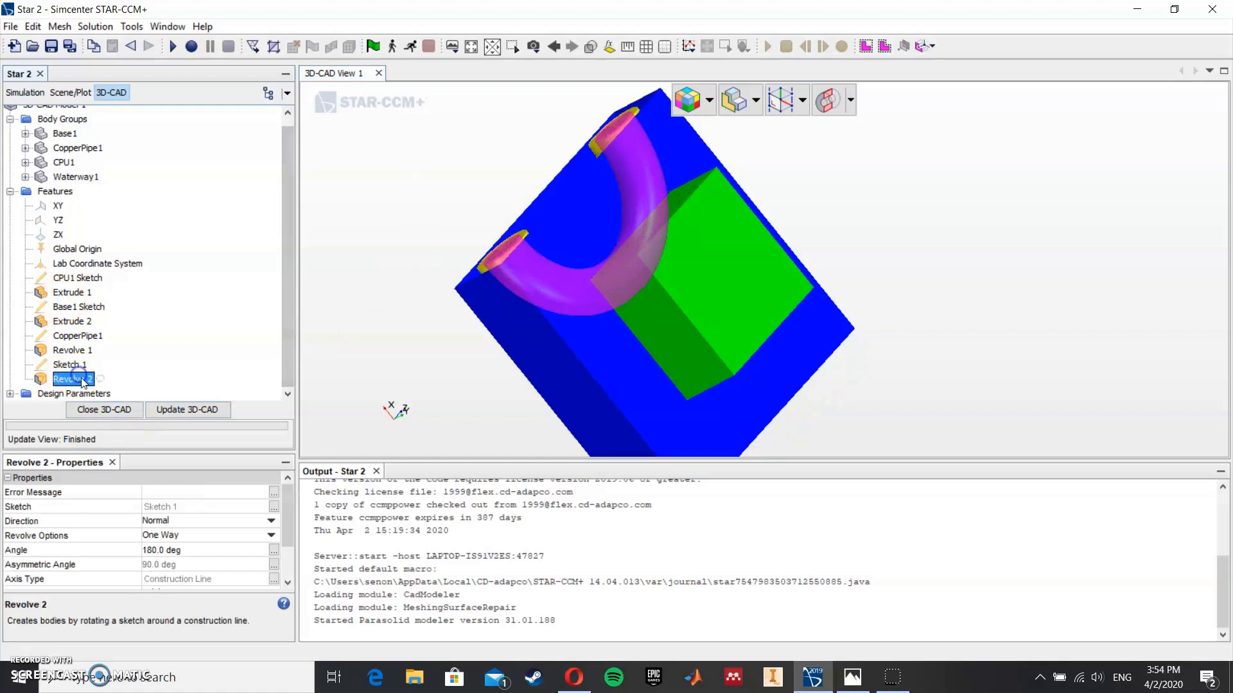
- Restore all hidden faces and turn the model so the orange pipe ends face the viewer
right_click(377, 194)
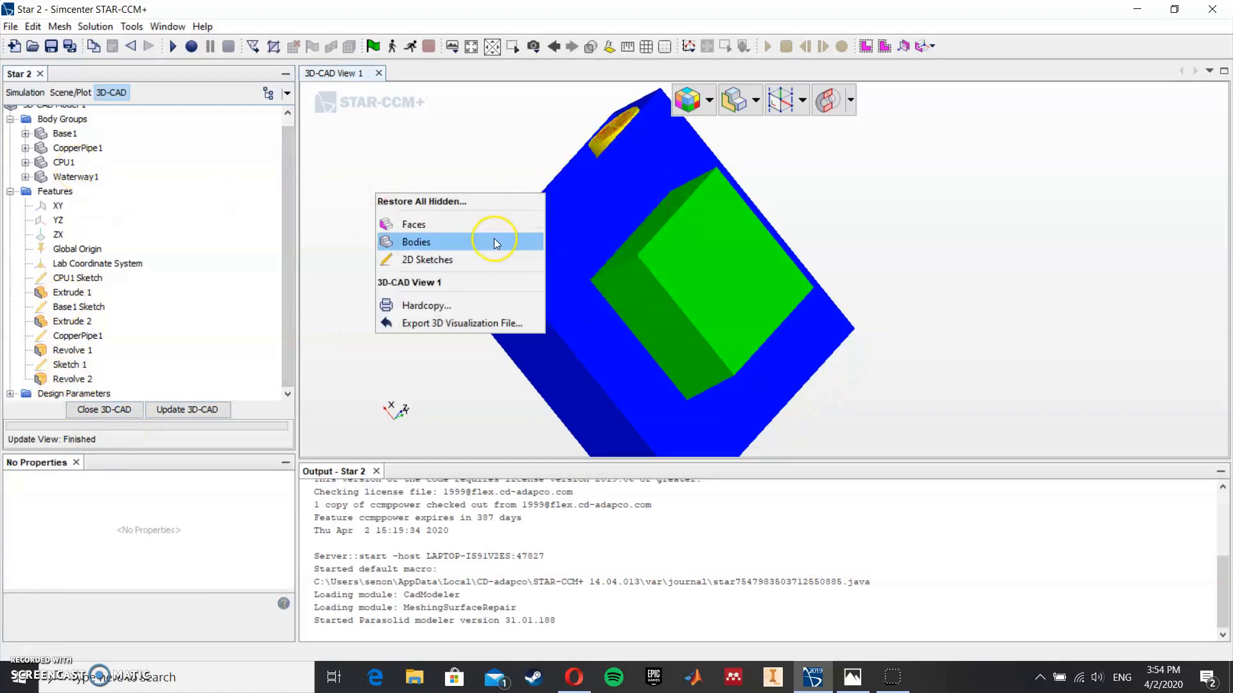
right_click(443, 141)
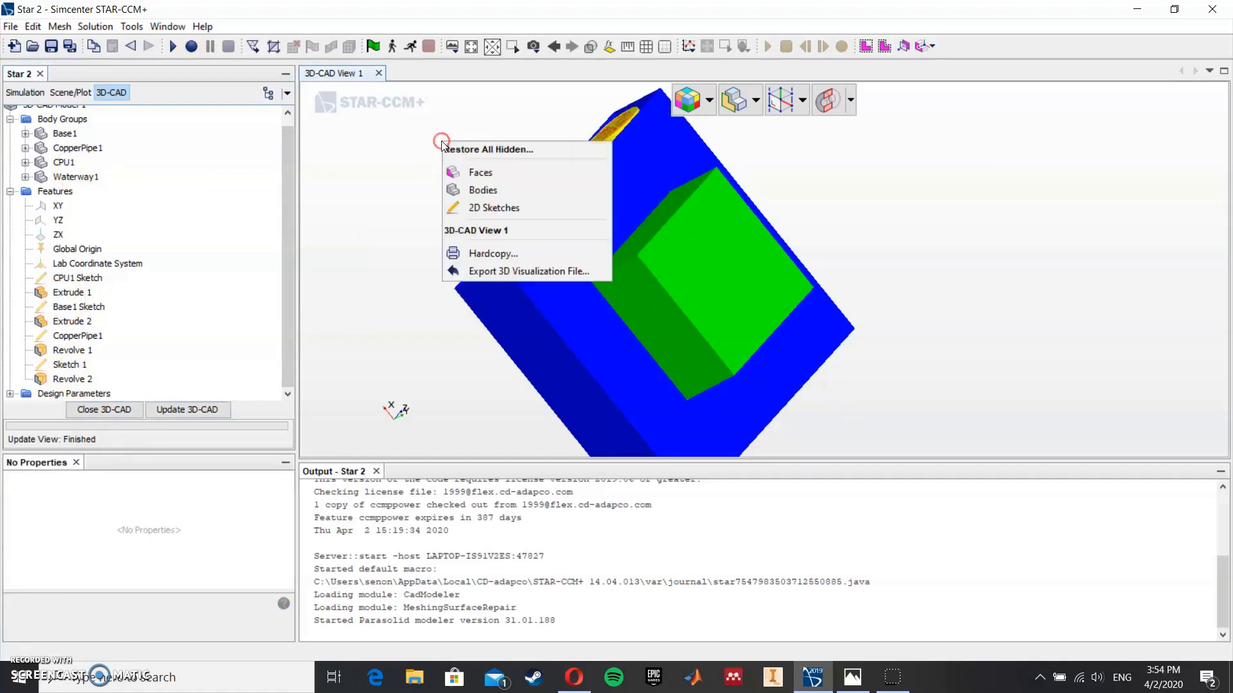
click(471, 173)
drag(501, 220, 461, 310)
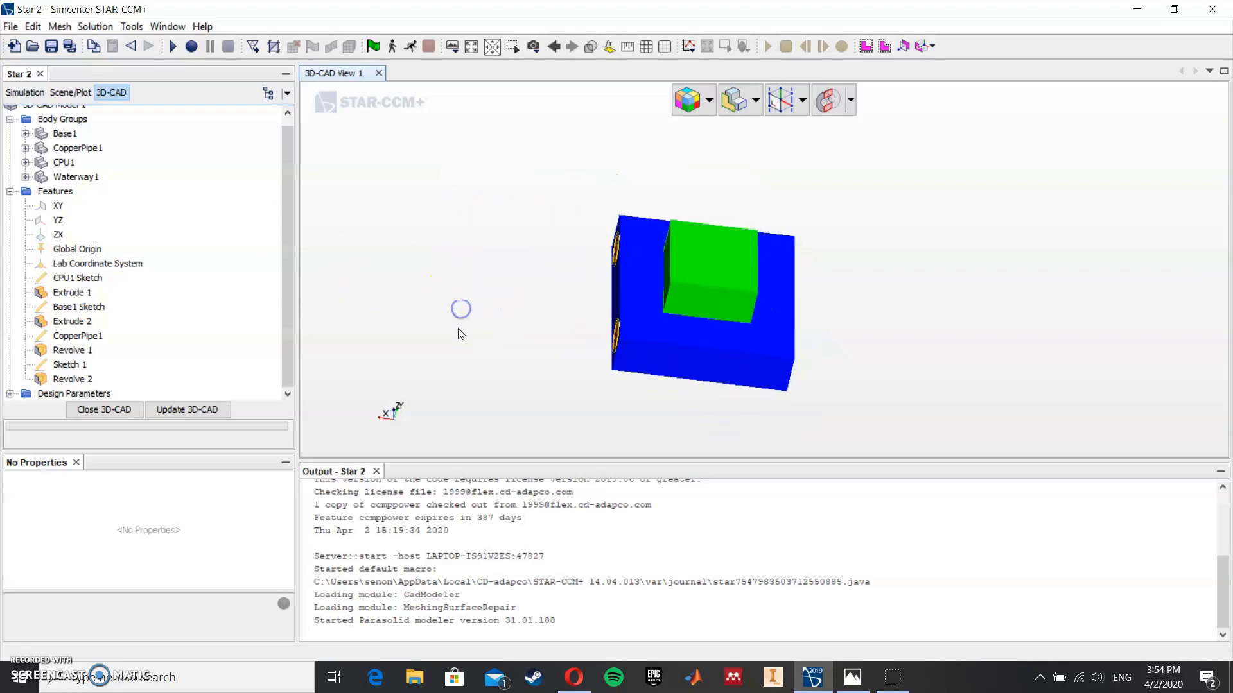
scroll(518, 287, up, 5)
scroll(519, 281, down, 6)
drag(506, 270, 519, 271)
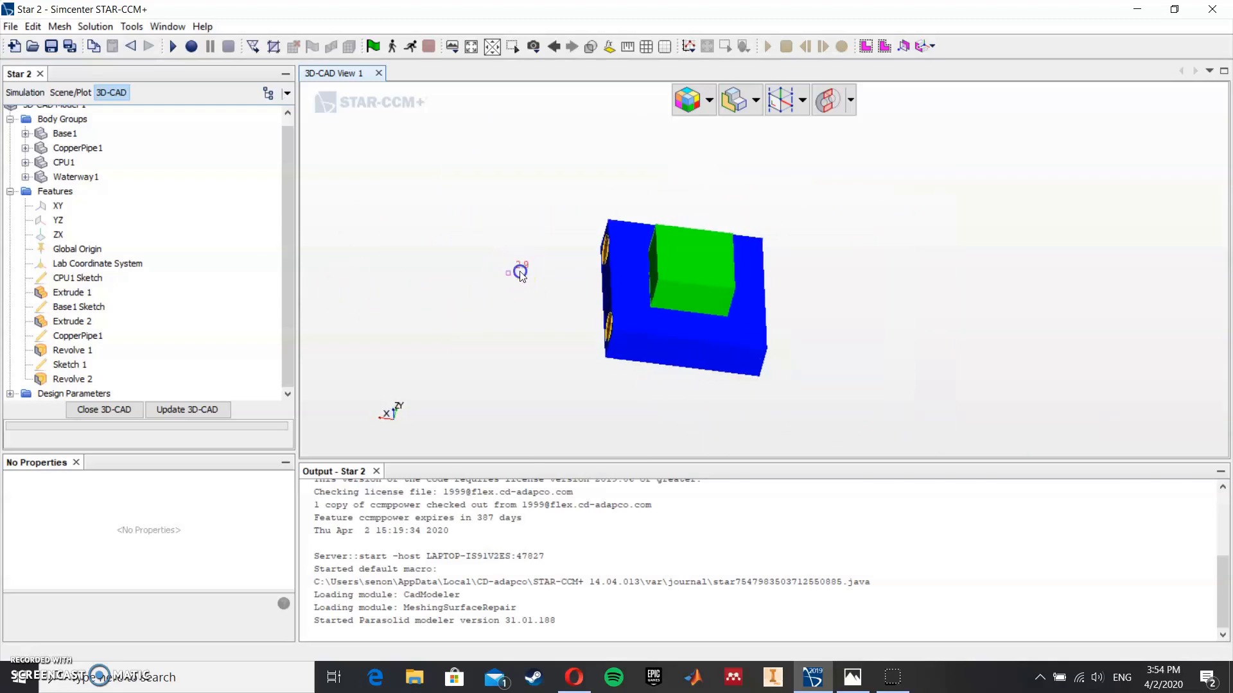
right_drag(521, 271, 581, 295)
drag(590, 242, 505, 263)
- Create a sketch on the CPU1 face and view it normal to the sketch plane
right_click(505, 273)
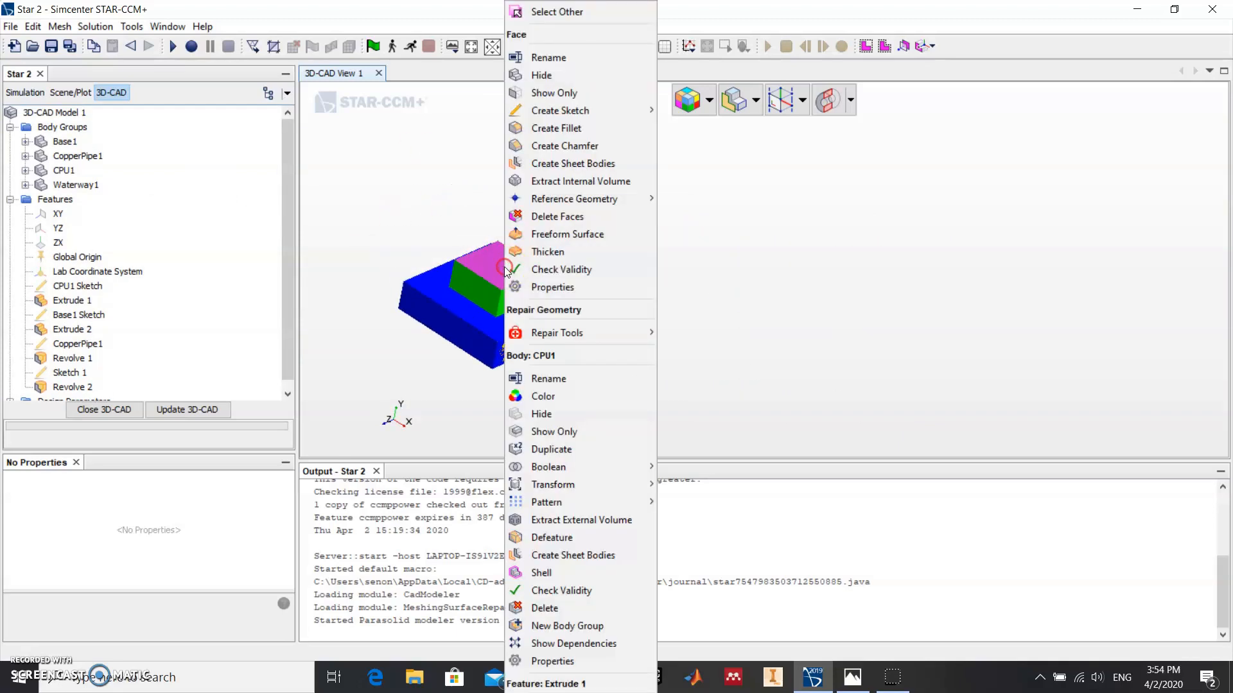
mouse_move(583, 113)
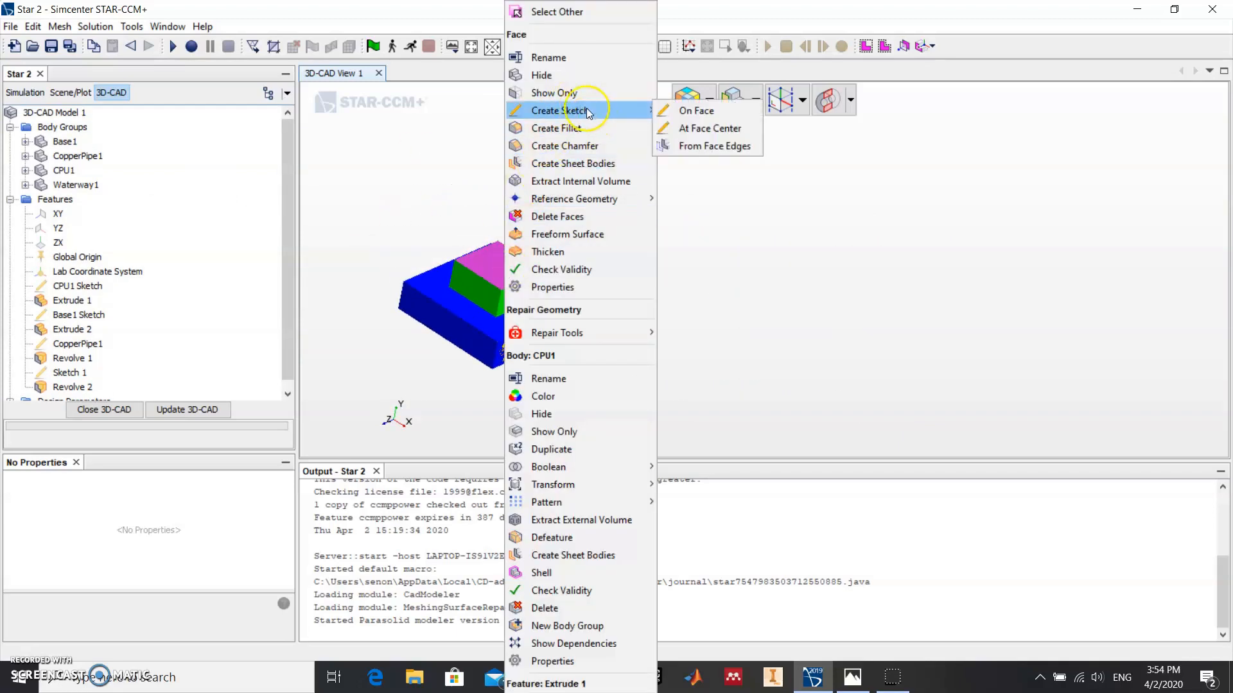
click(686, 111)
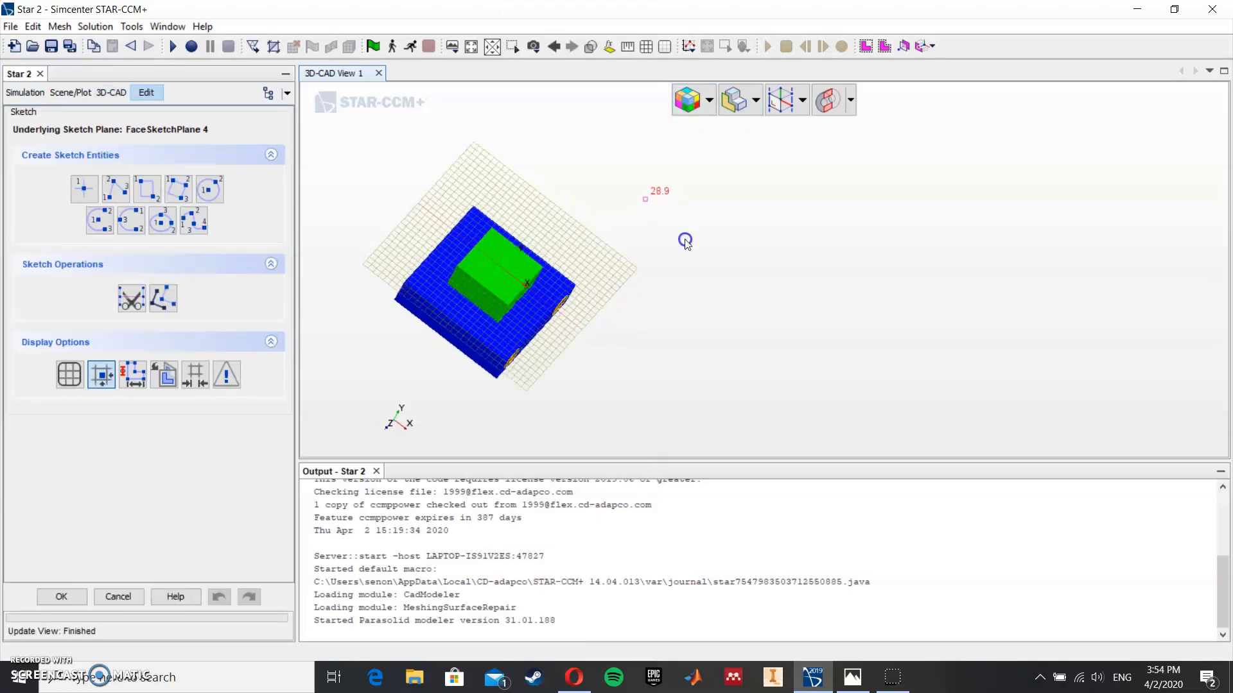
right_drag(842, 220, 769, 210)
drag(805, 267, 801, 165)
click(472, 36)
drag(473, 36, 792, 295)
right_drag(943, 286, 755, 275)
drag(755, 276, 772, 289)
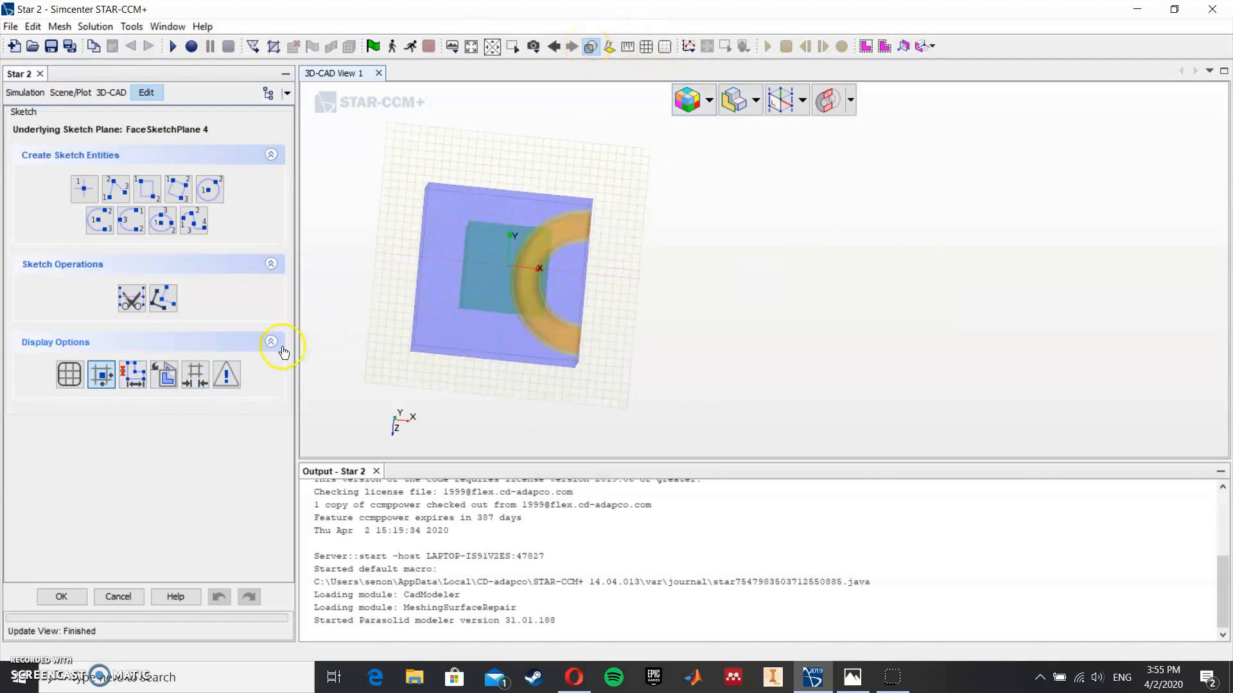
click(170, 379)
right_drag(707, 298, 575, 313)
scroll(607, 268, up, 2)
right_drag(625, 266, 570, 268)
scroll(509, 271, up, 2)
right_drag(508, 271, 560, 280)
- Draw a horizontal line along the x-axis and set its length to 1 cm
click(115, 190)
click(561, 294)
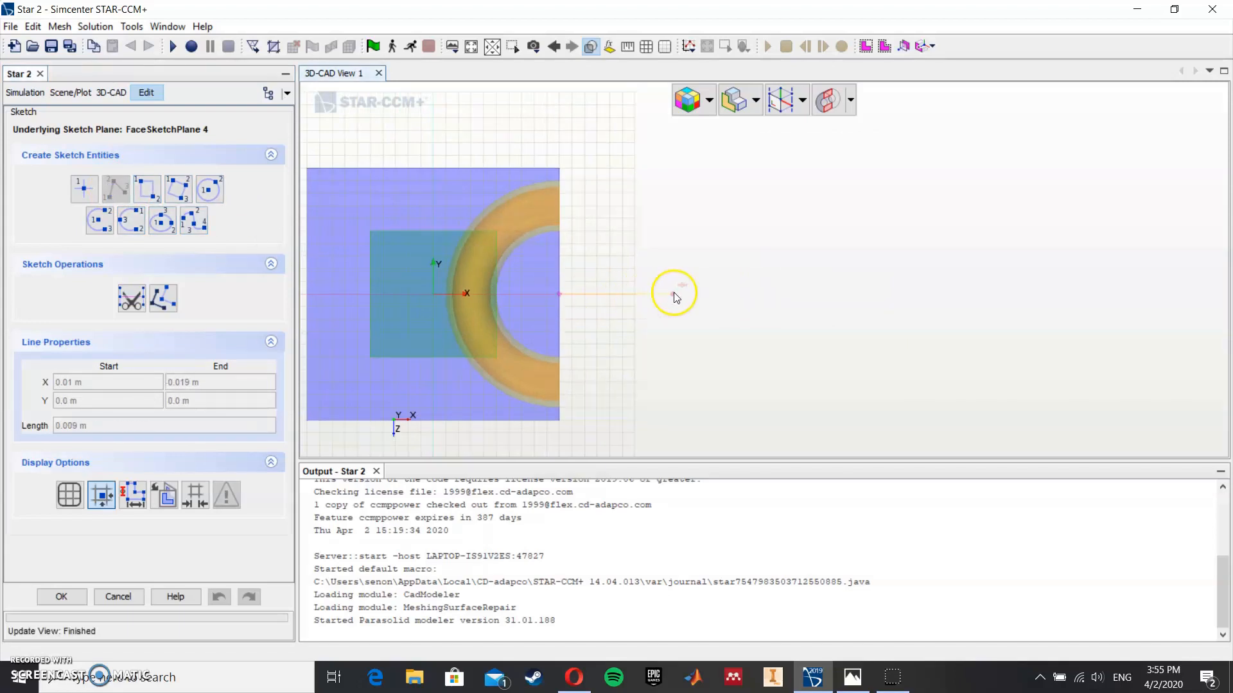
click(697, 294)
click(180, 424)
text(2cm)
key(Return)
middle_drag(858, 269, 749, 276)
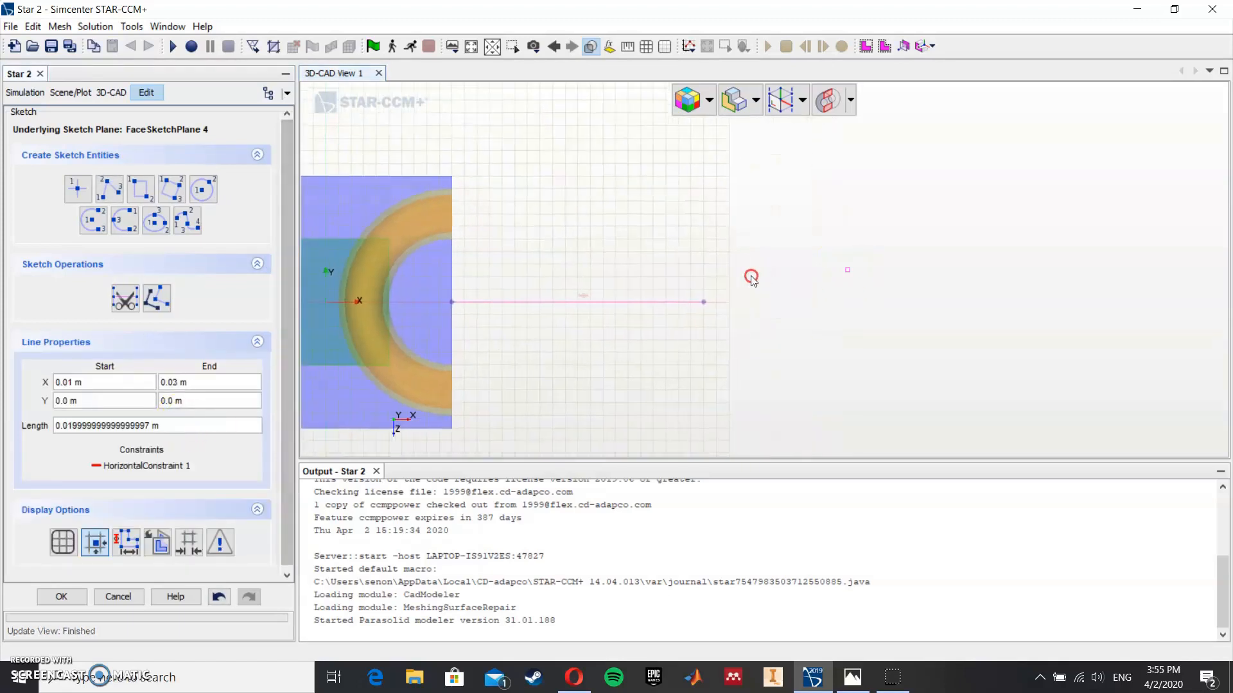
click(149, 422)
text(1cm)
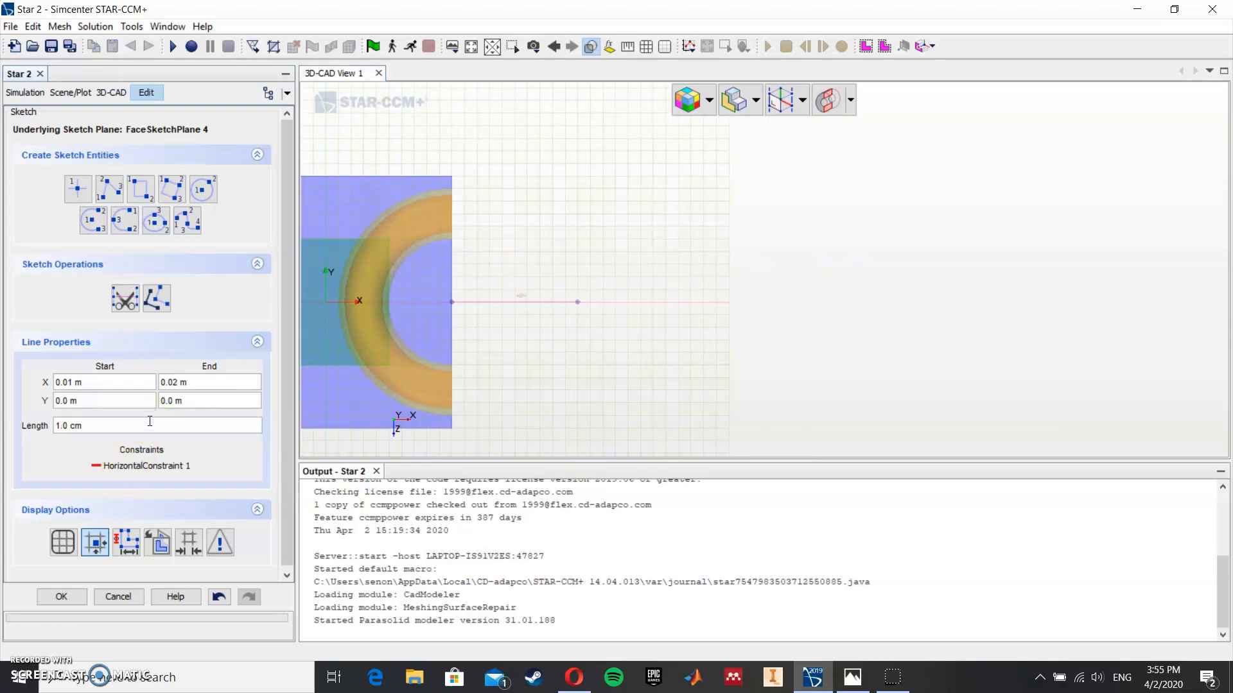
click(542, 250)
mouse_move(582, 206)
right_down()
mouse_move(638, 242)
mouse_move(641, 221)
right_up()
click(640, 222)
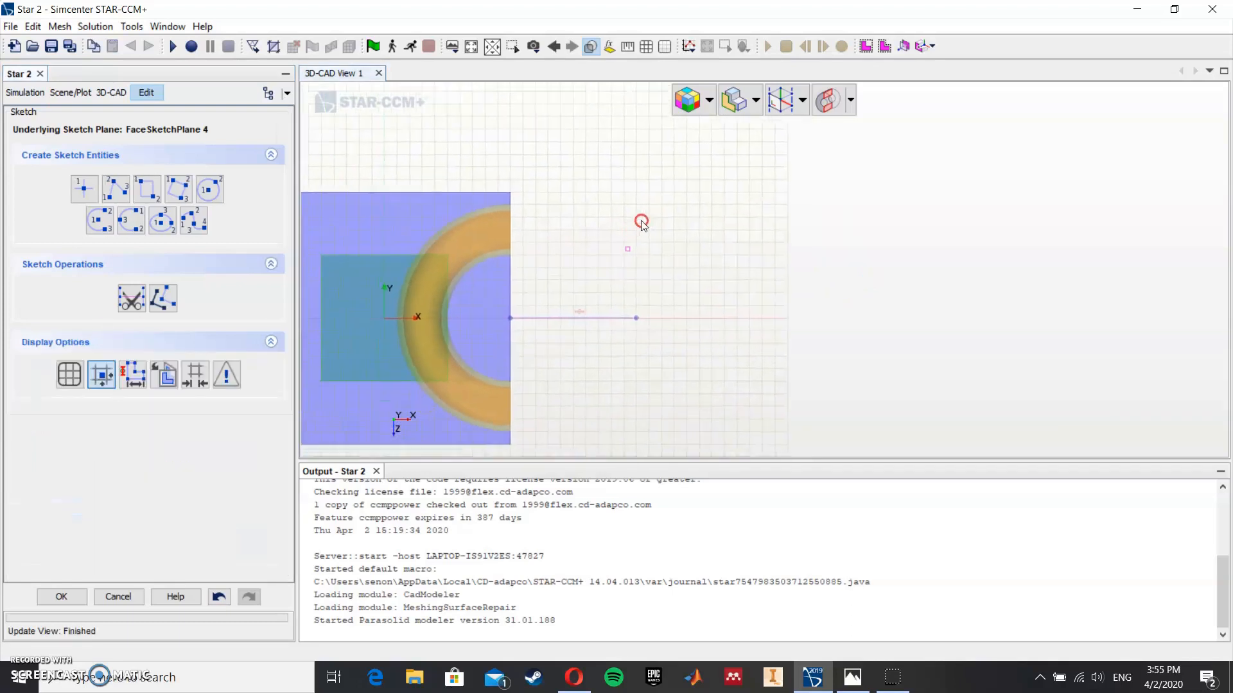
- Draw a joined 2 cm vertical line, then bring up the reference PNG in Photos
click(130, 220)
click(111, 201)
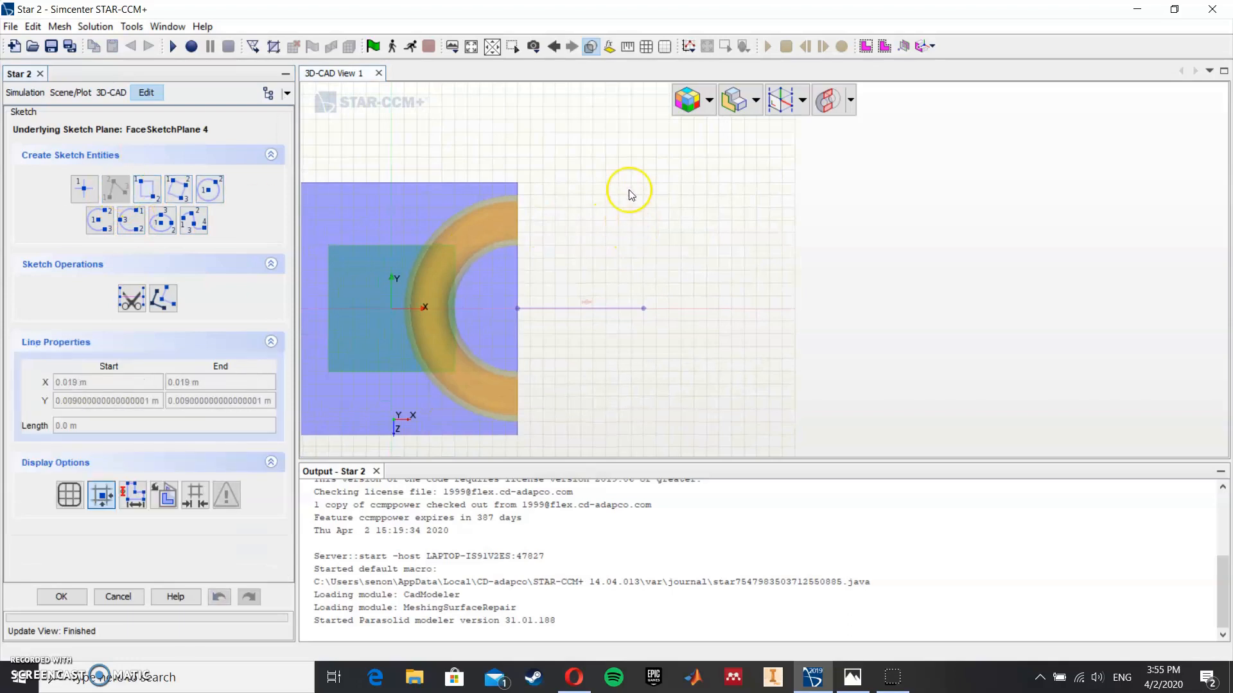
click(643, 309)
right_drag(651, 152, 647, 239)
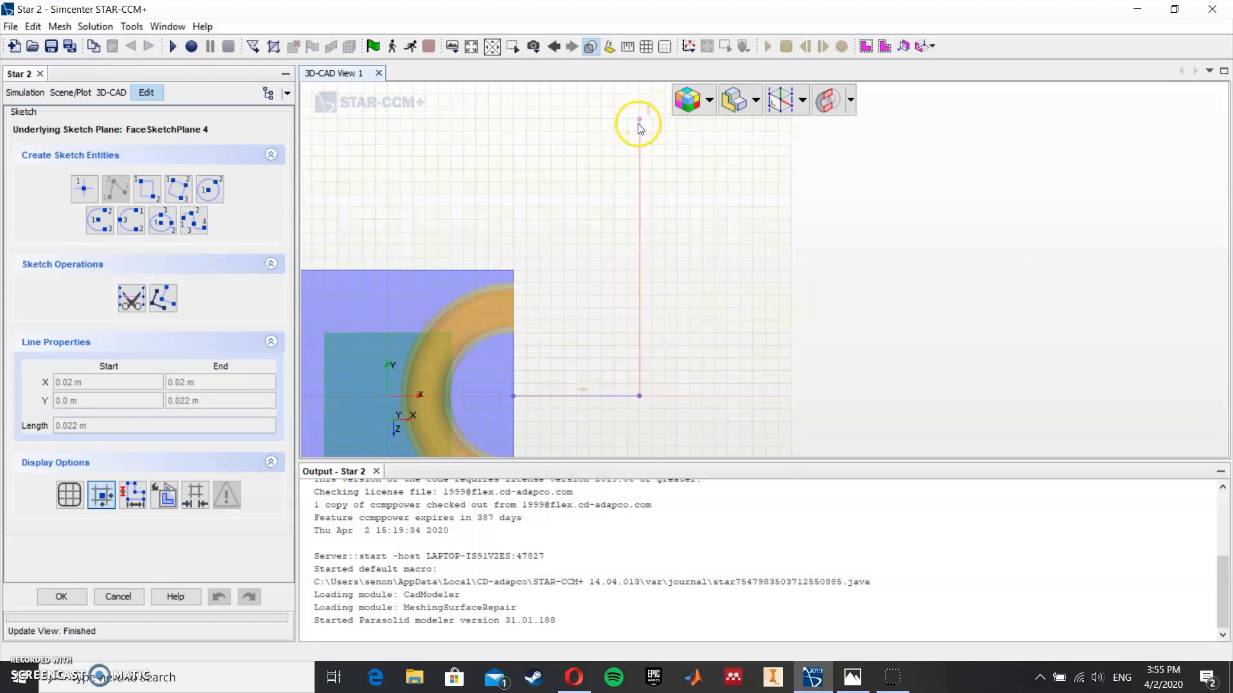
click(639, 145)
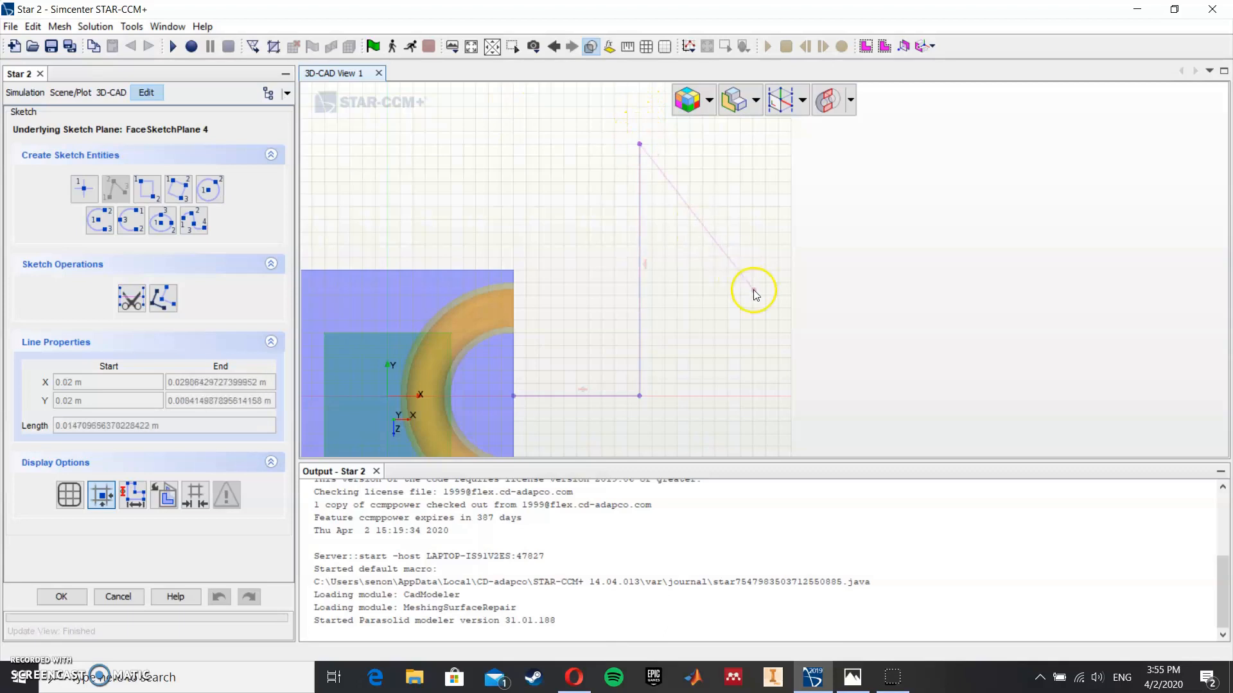
scroll(707, 276, down, 2)
click(662, 251)
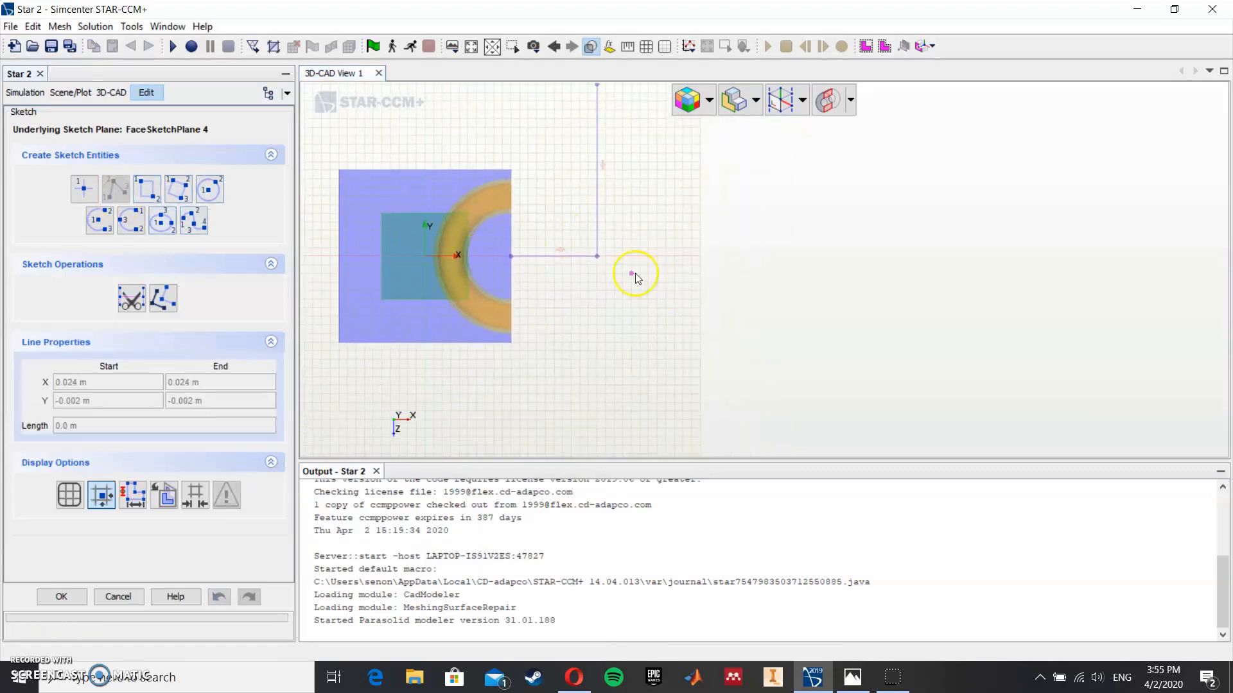
click(597, 256)
click(598, 411)
click(598, 355)
triple_click(210, 426)
text(2cm)
key(Return)
click(625, 206)
click(136, 194)
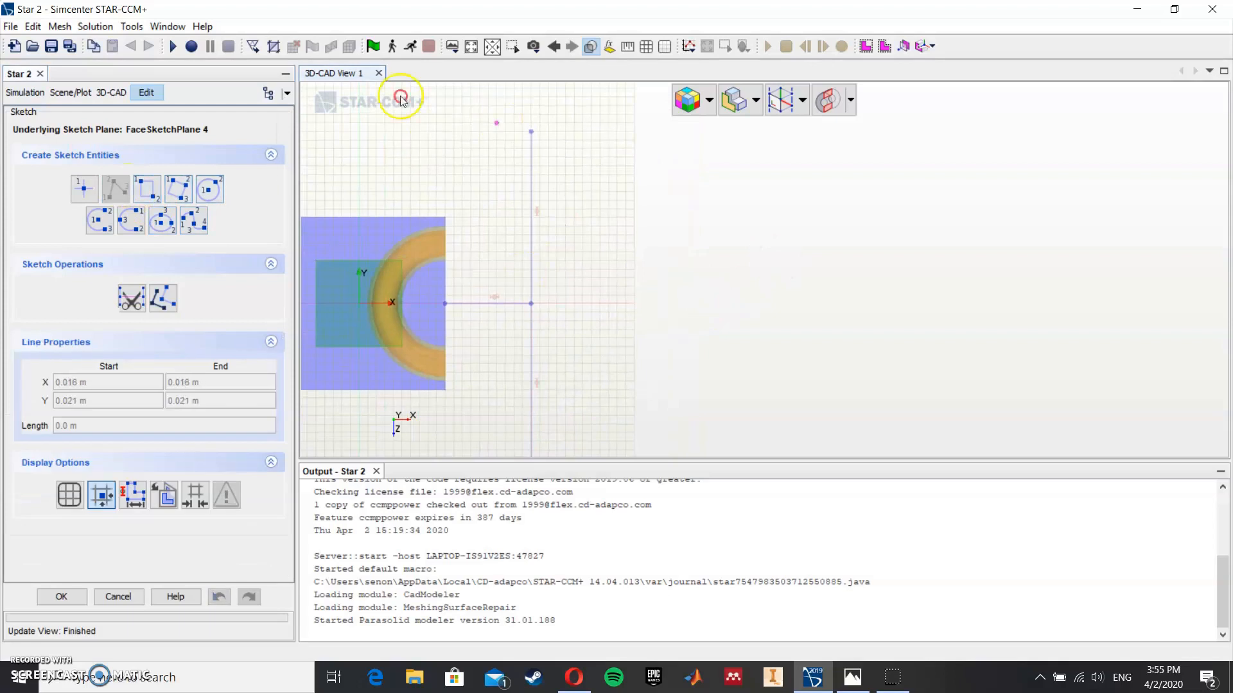
click(851, 678)
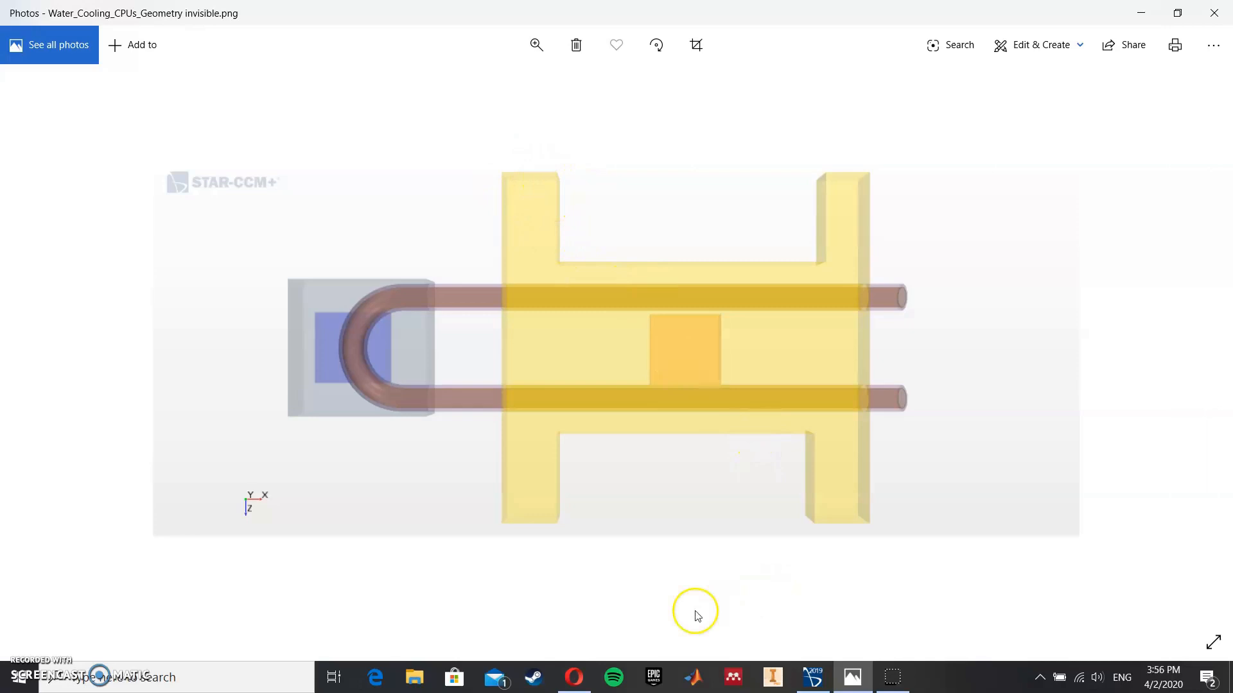
- Finish the line chain and set the top horizontal segment's length to 1 cm
click(812, 678)
click(541, 243)
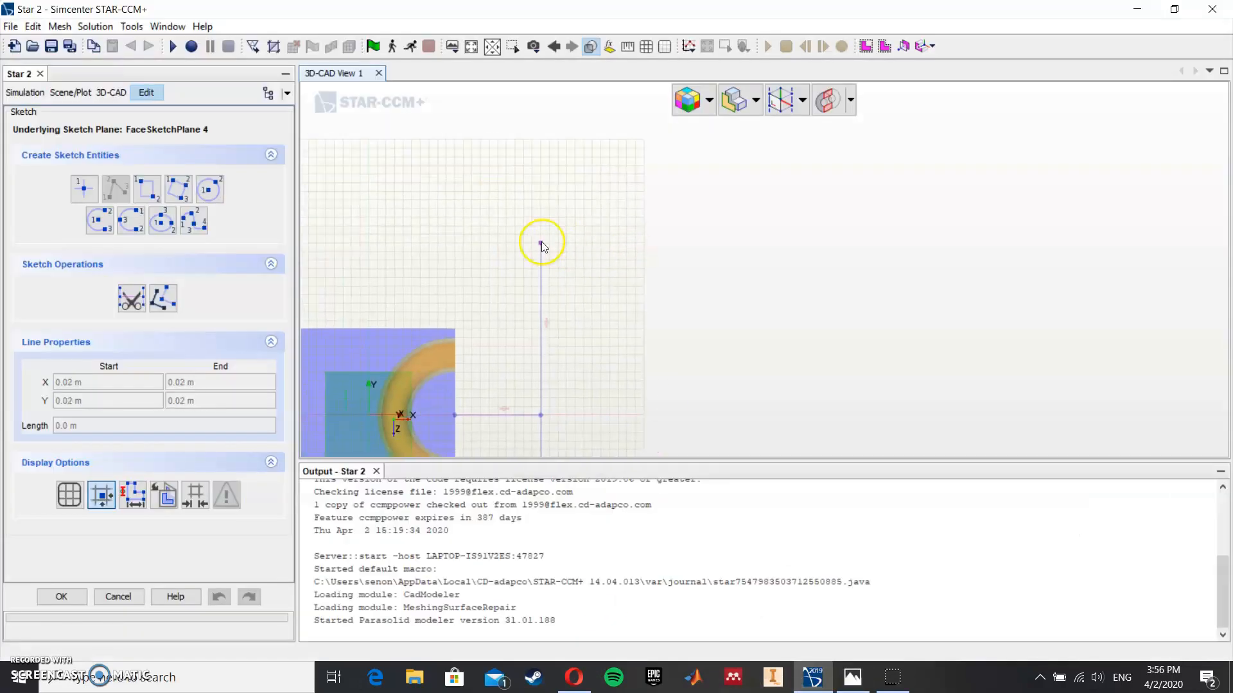
double_click(634, 245)
click(506, 198)
click(606, 245)
click(168, 427)
text(1cm)
key(Return)
click(607, 277)
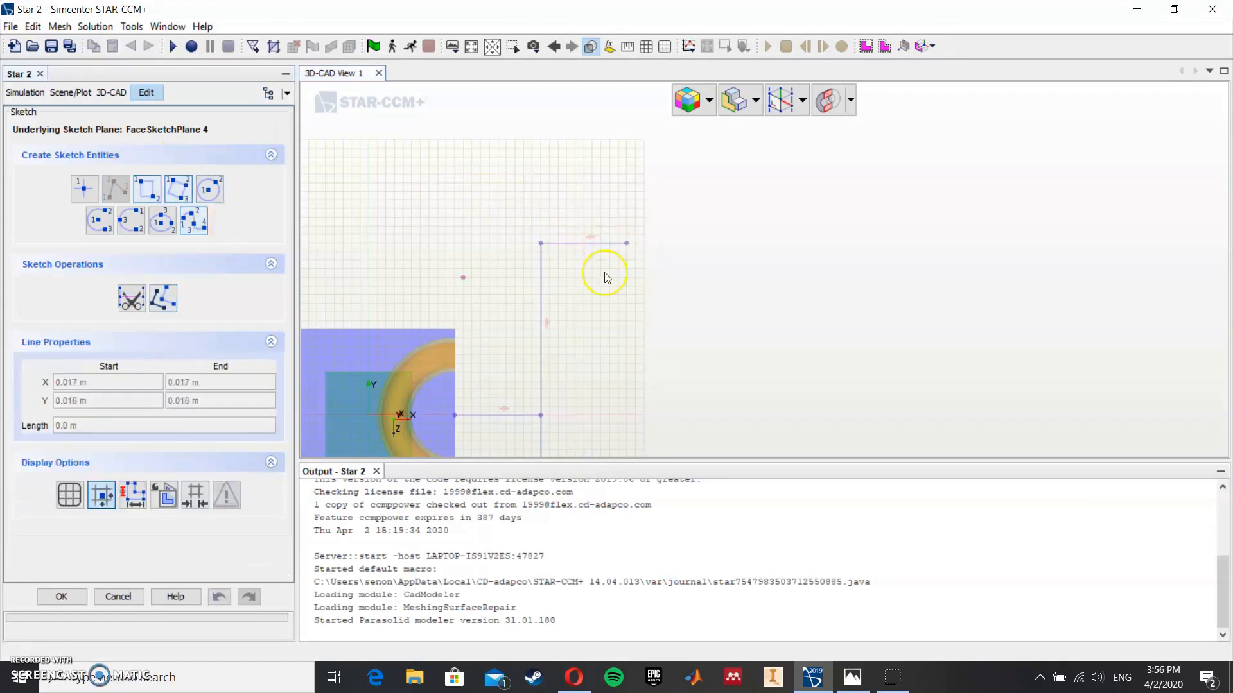
- Draw a line down from the top segment's right end, then a 0.03 m horizontal segment
scroll(629, 249, up, 6)
click(614, 227)
right_drag(635, 385, 609, 216)
scroll(591, 294, down, 2)
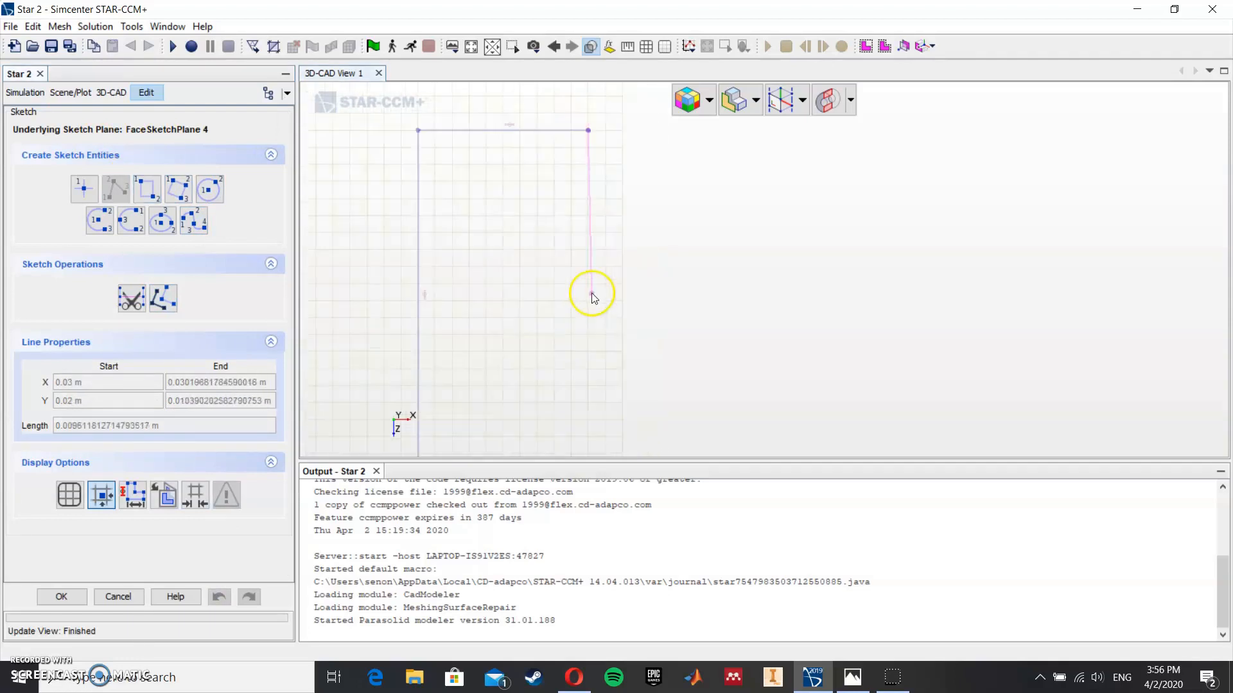
scroll(592, 296, down, 2)
click(589, 315)
right_drag(777, 314, 738, 306)
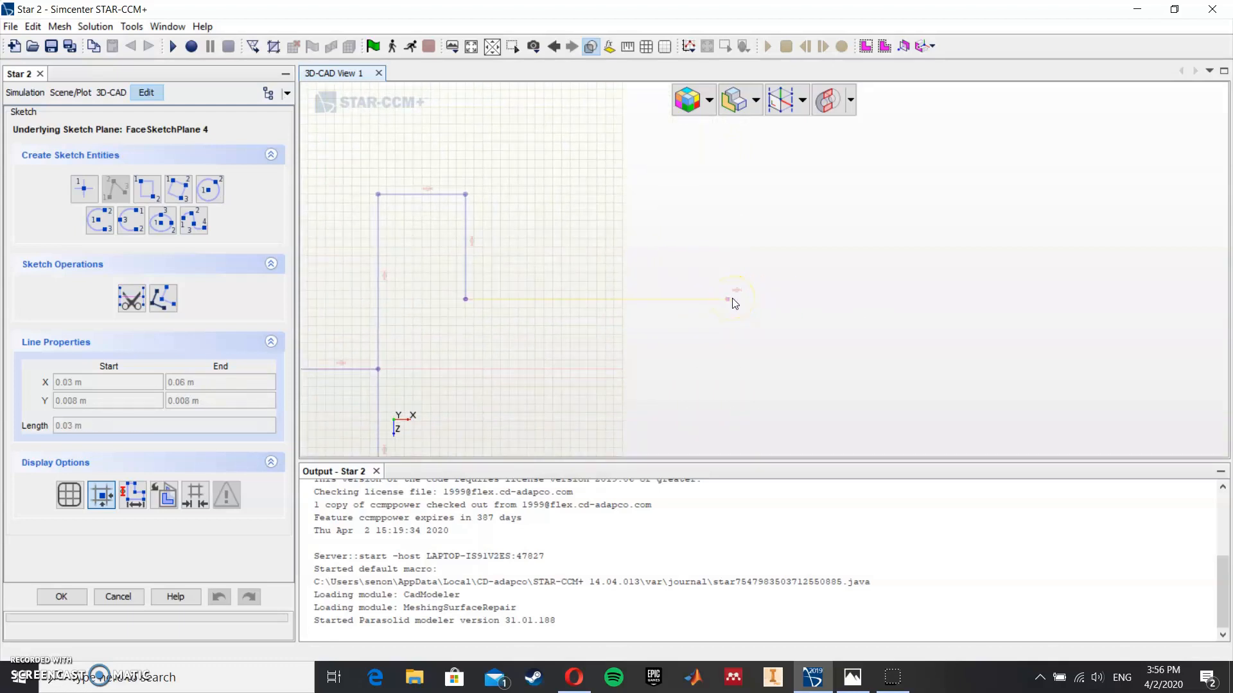
click(730, 299)
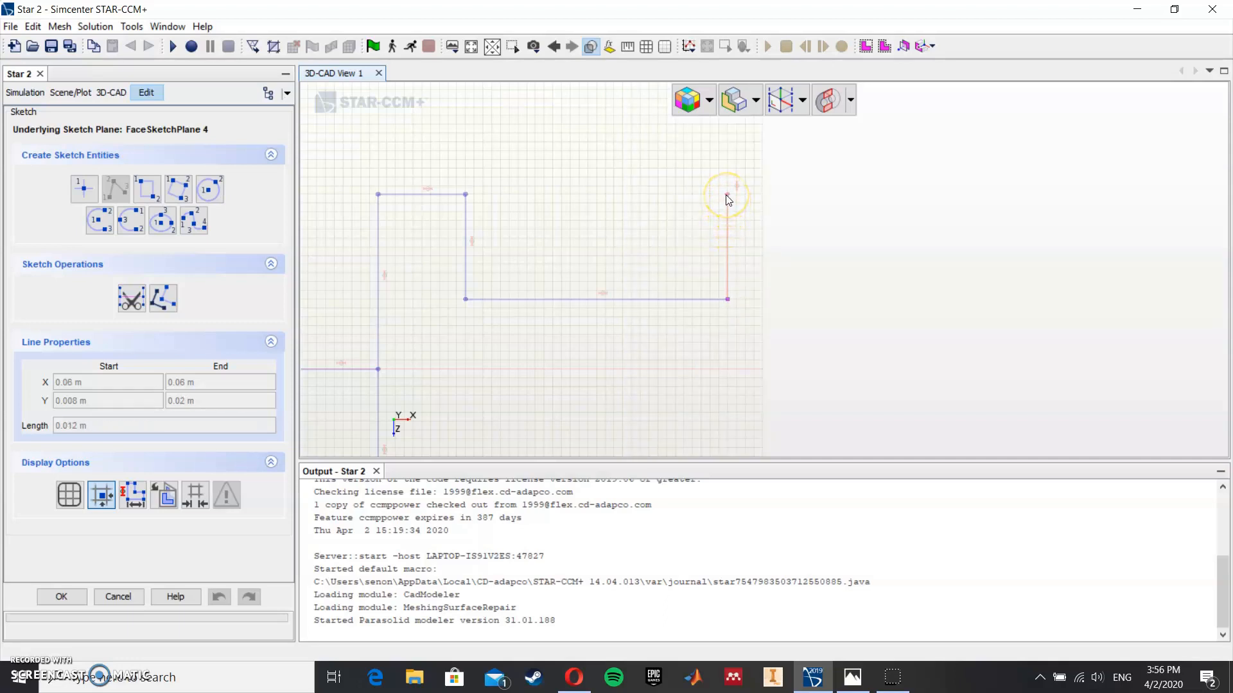
- Continue the outline up, right, and down to y −0.02 m, closing it with a bottom segment
click(728, 195)
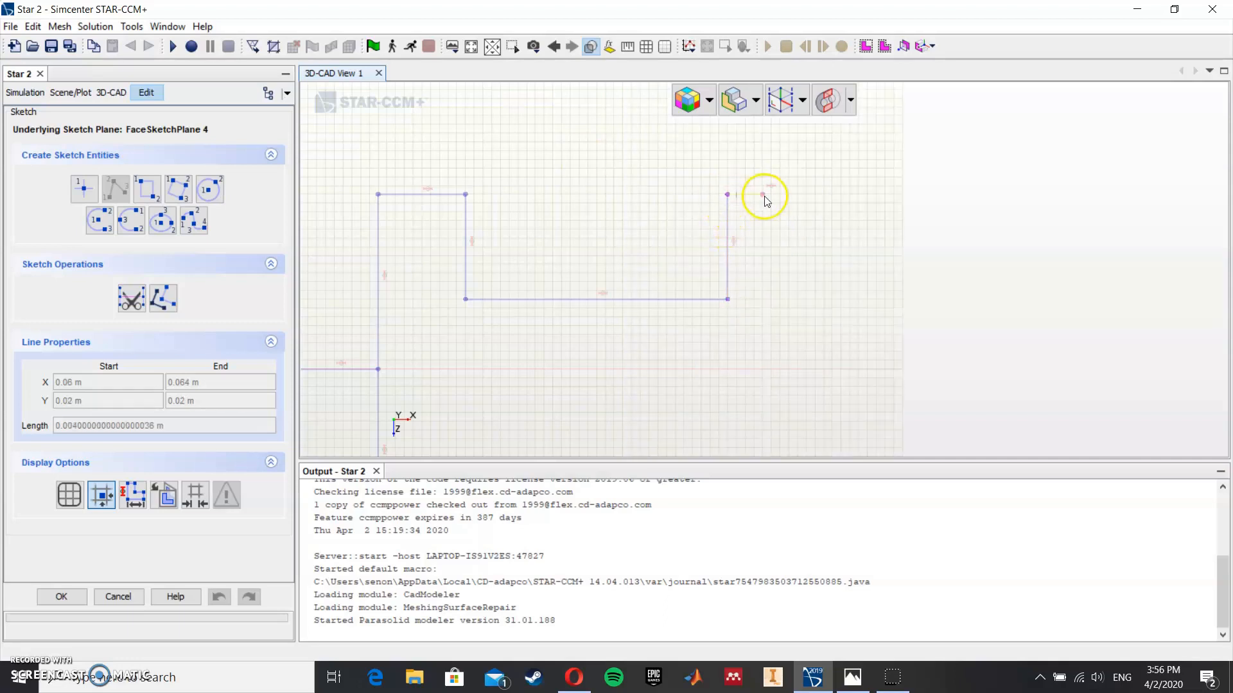
click(813, 196)
middle_drag(818, 303, 803, 220)
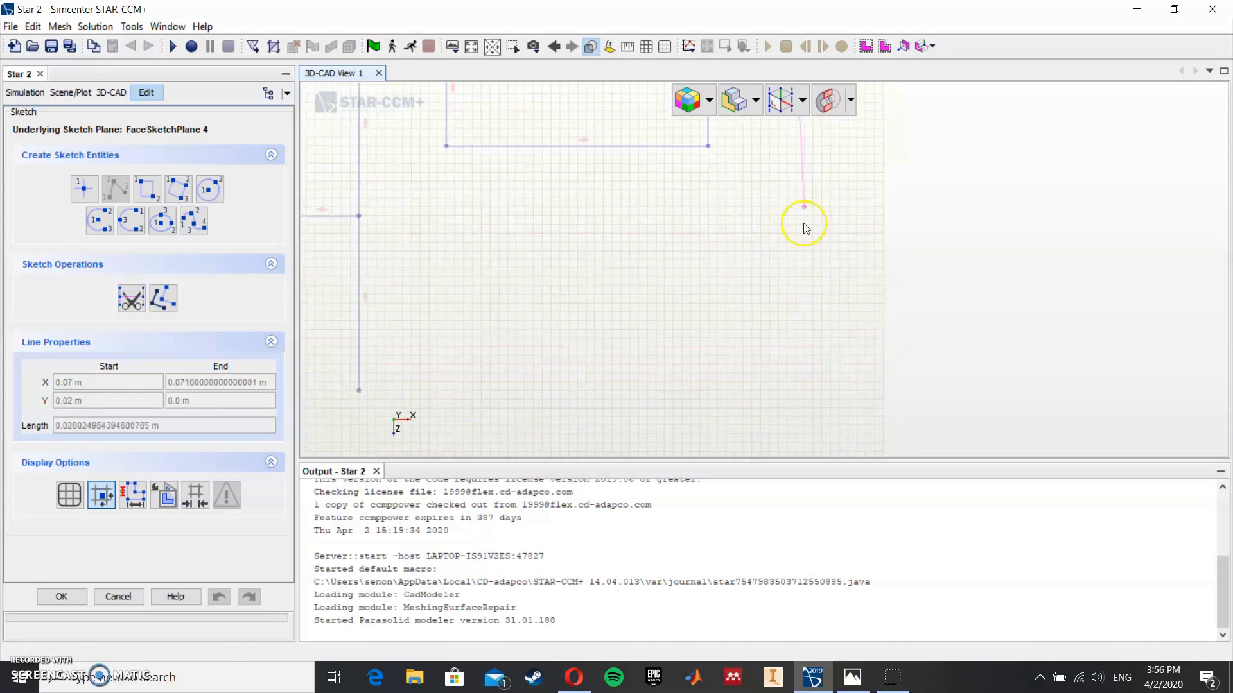
click(795, 392)
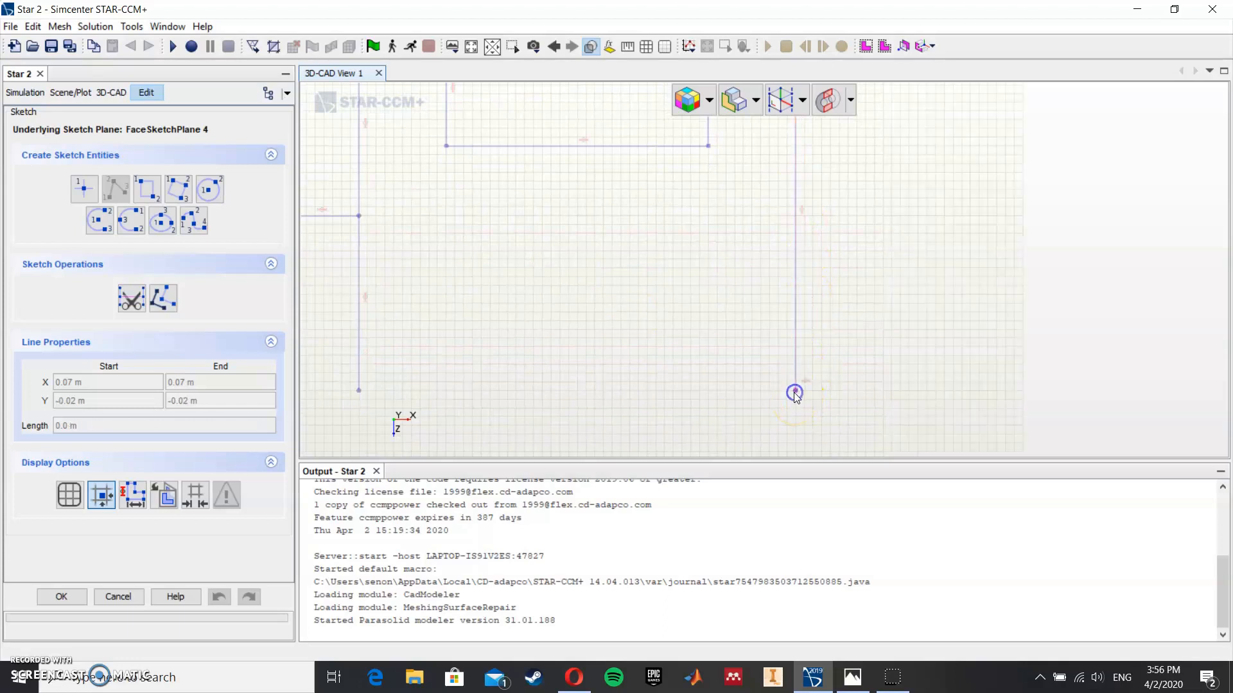
click(356, 391)
mouse_move(520, 221)
right_down()
mouse_move(570, 268)
mouse_move(549, 196)
right_up()
- Delete the bottom line and redraw a short bottom segment from the lower-right endpoint
click(535, 363)
key(Delete)
right_drag(411, 212, 477, 266)
click(116, 189)
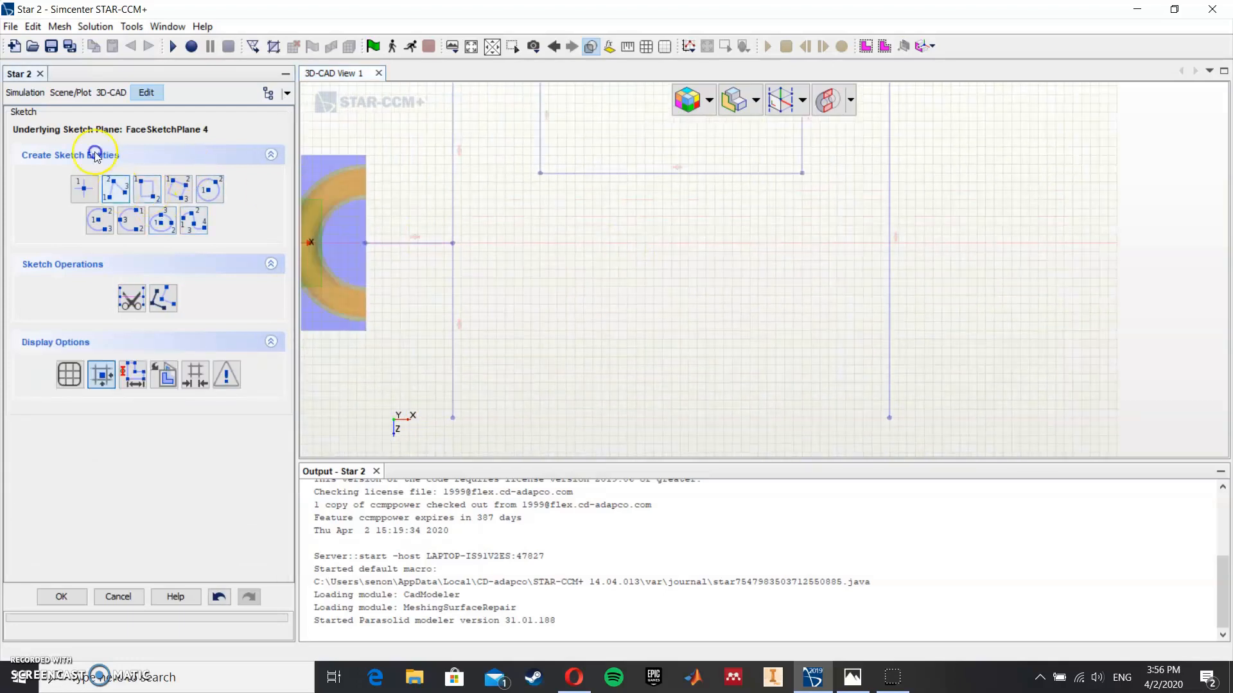
click(888, 418)
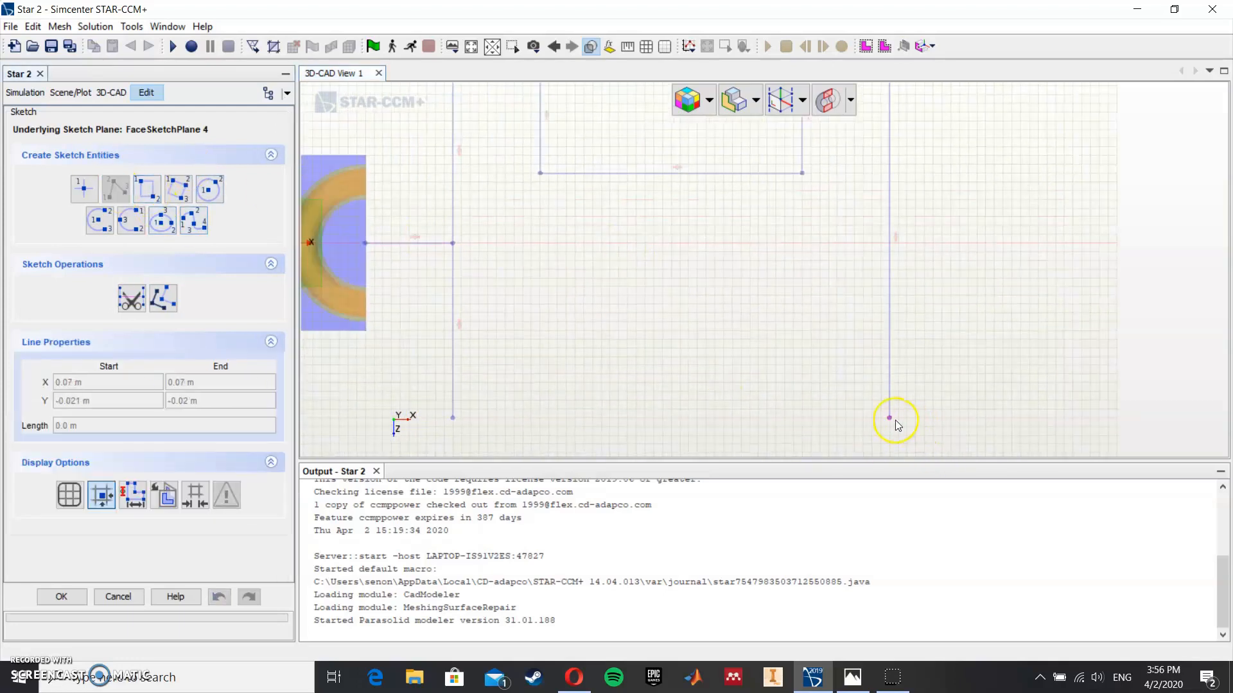
click(802, 418)
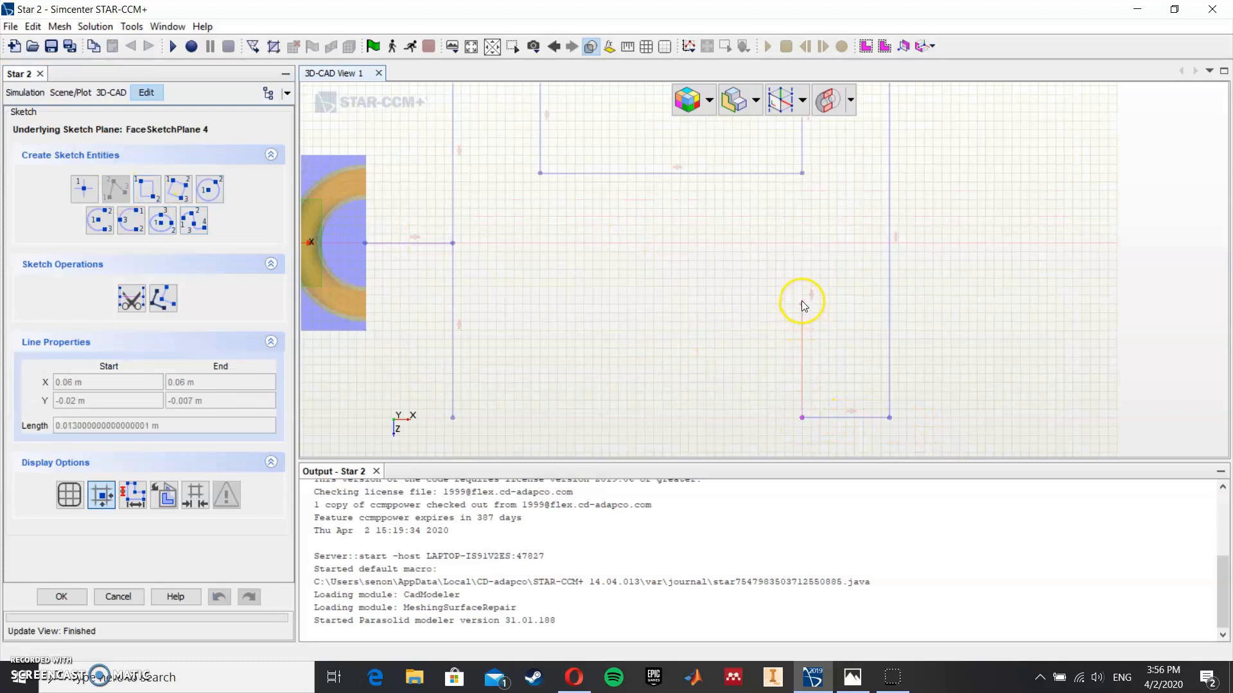
- Delete the bottom horizontal line, undoing an accidental endpoint move first
key(Escape)
right_drag(902, 406, 844, 323)
scroll(807, 356, up, 5)
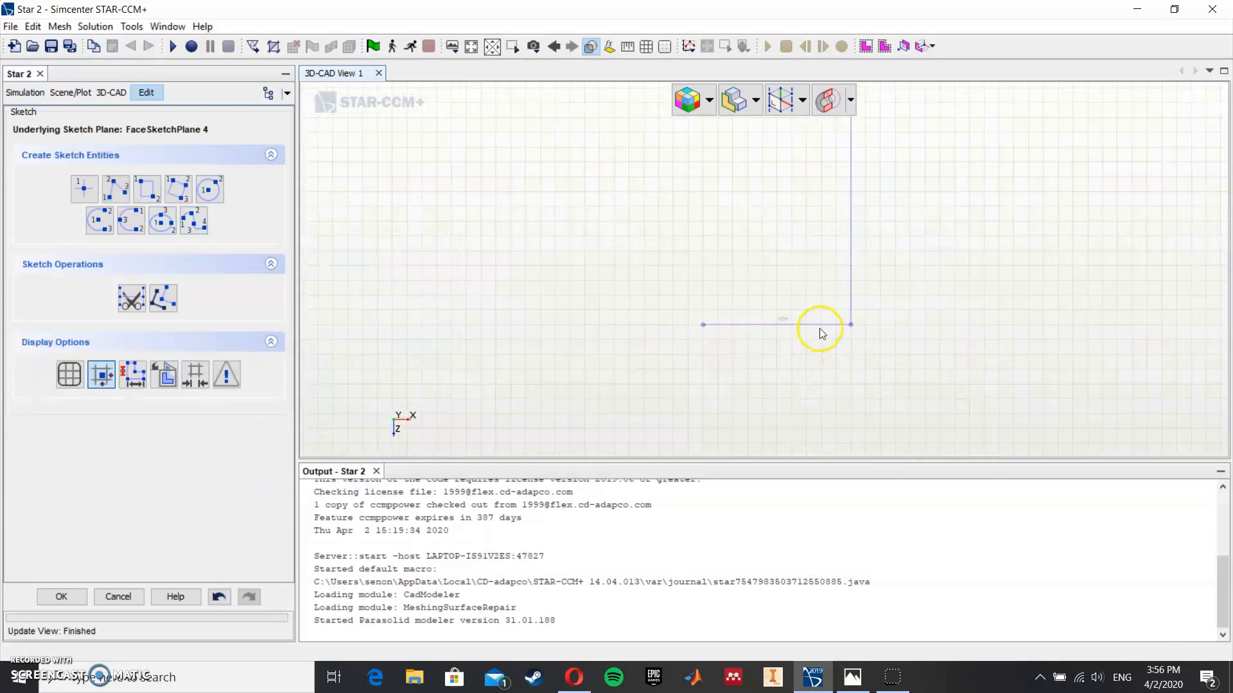
mouse_move(704, 325)
mouse_down()
mouse_move(704, 347)
mouse_move(702, 333)
mouse_up()
key(ctrl+z)
click(740, 325)
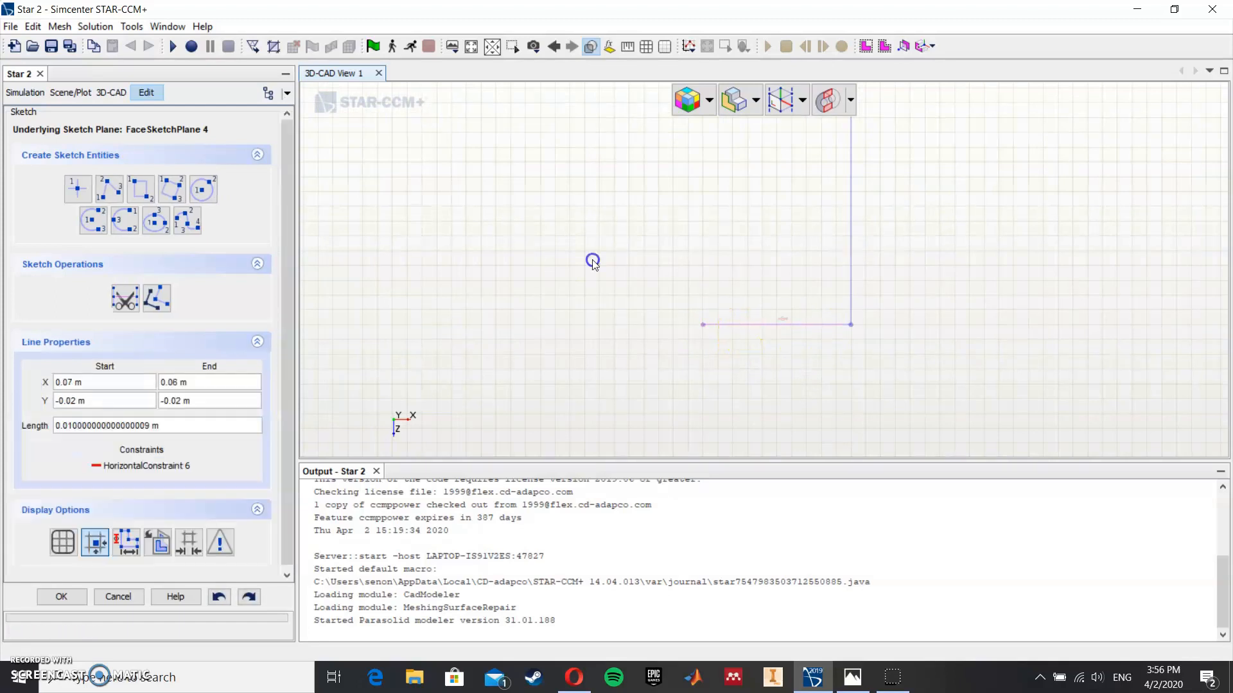
key(Delete)
- Draw a new short segment from the long vertical line's lower end
click(116, 188)
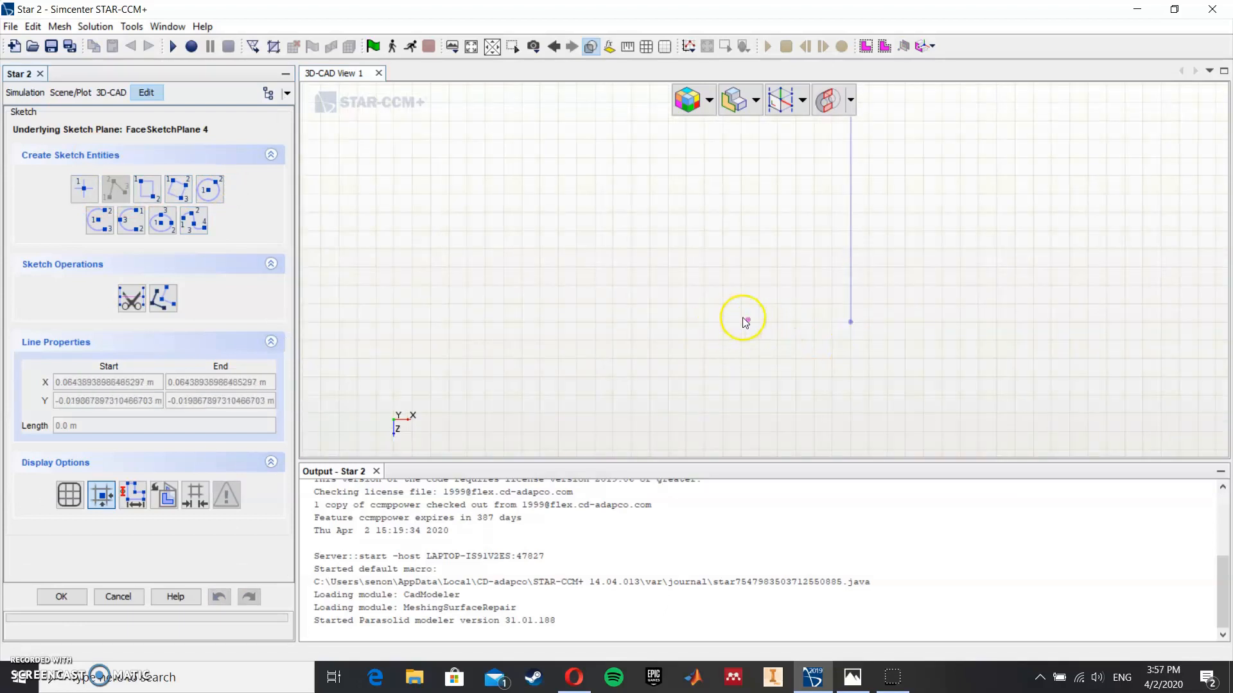
click(850, 322)
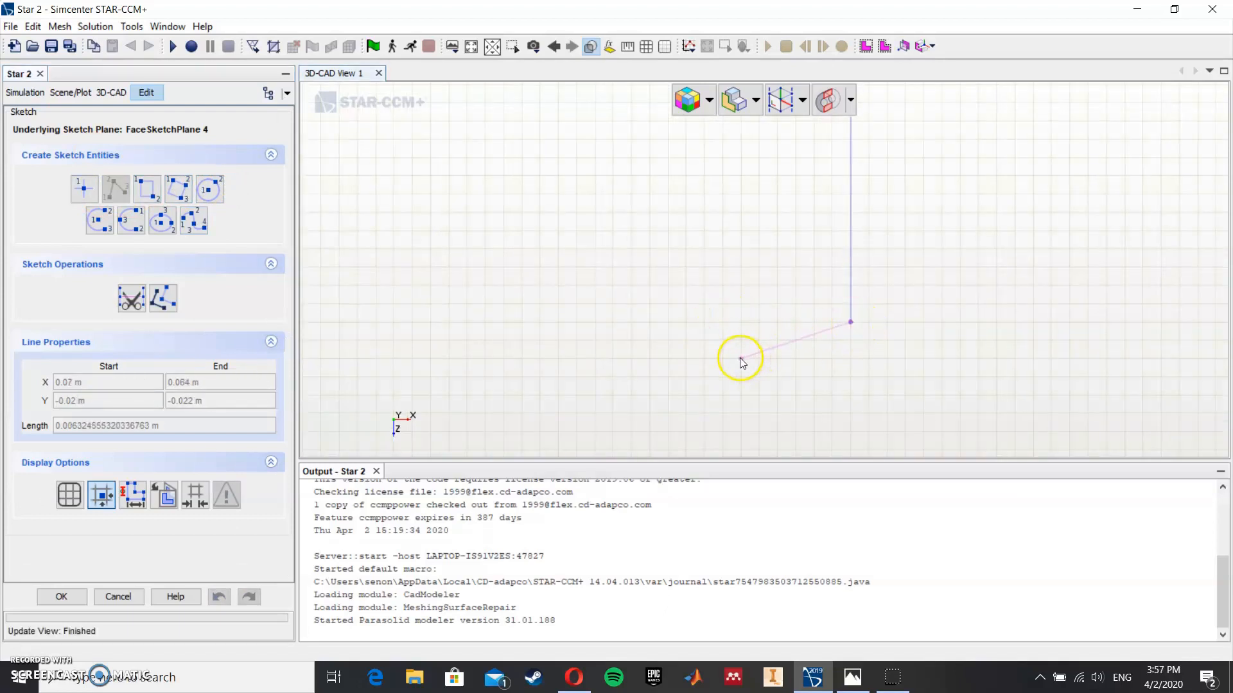
click(741, 358)
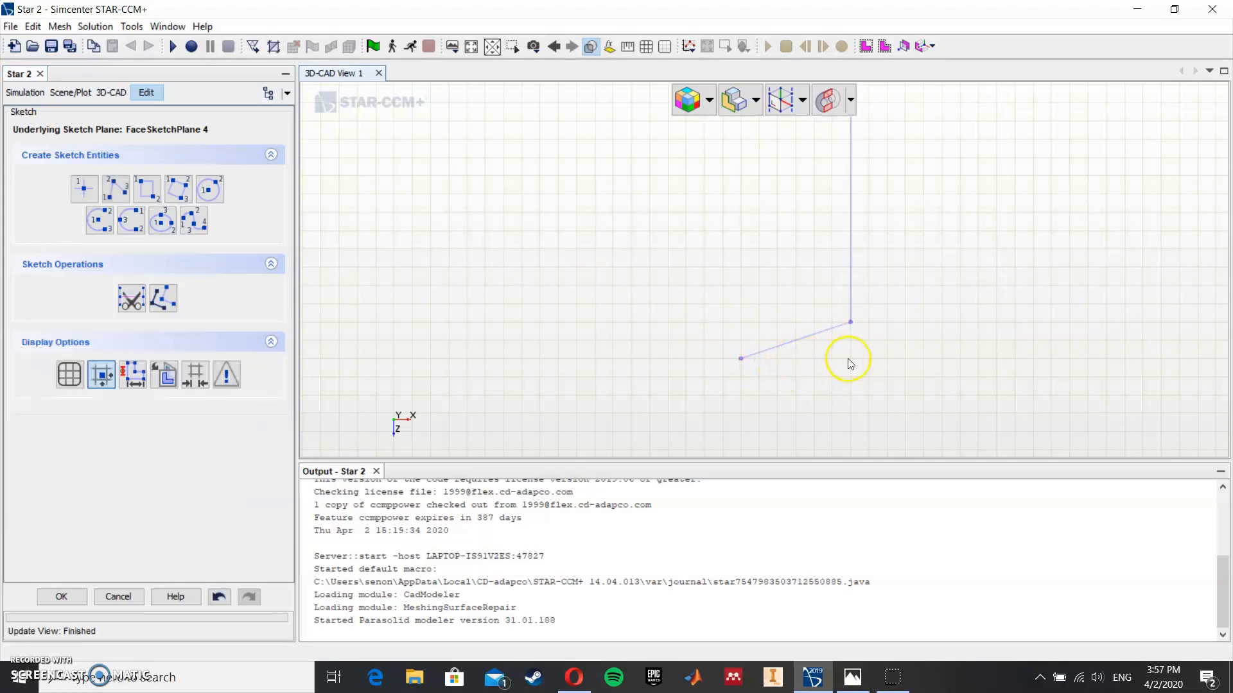
click(817, 340)
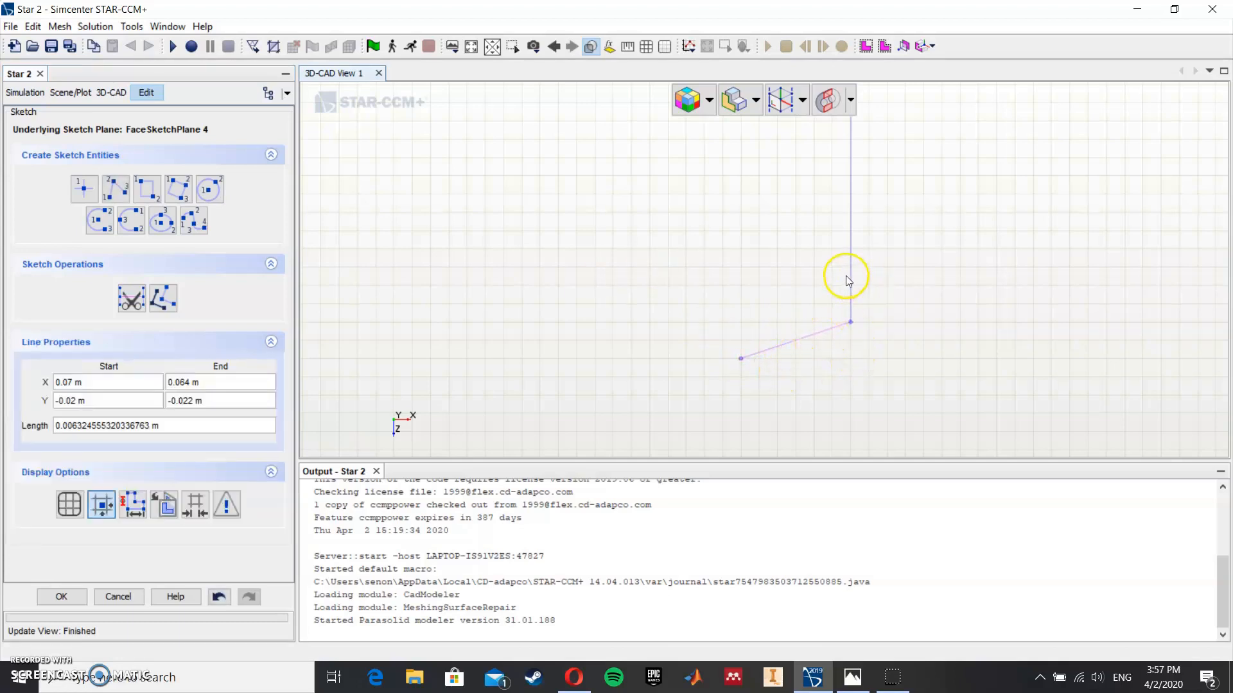
click(850, 276)
click(910, 283)
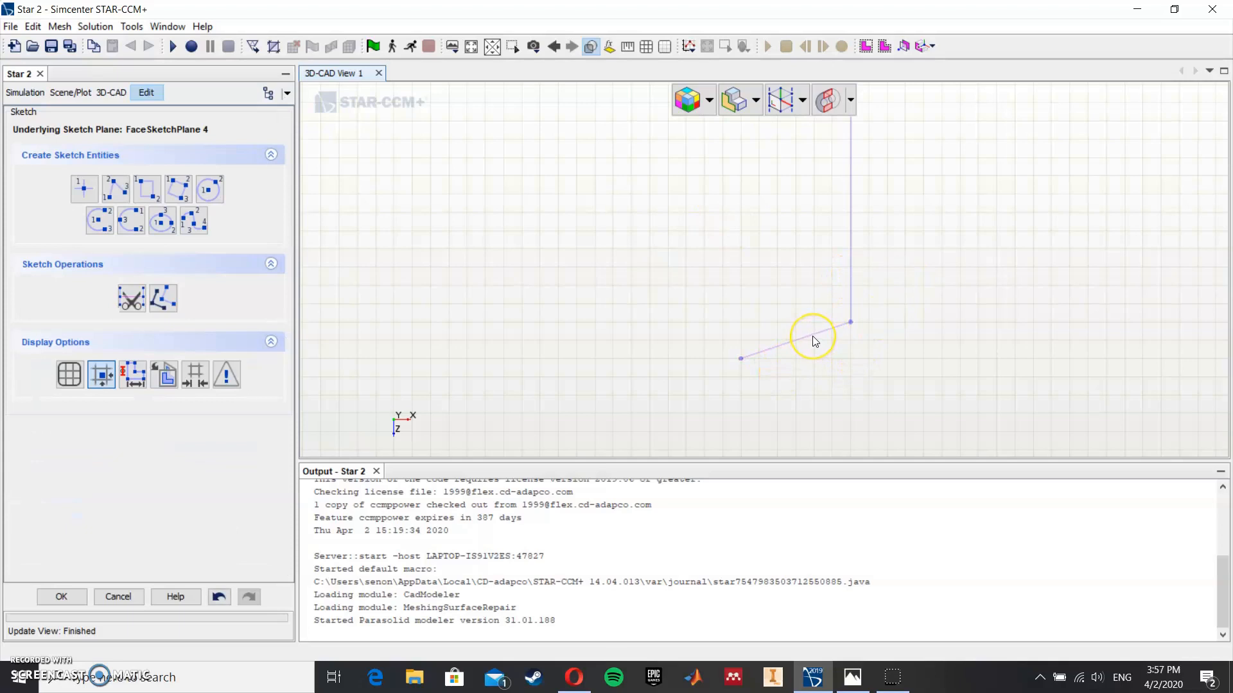
- Constrain the new segment perpendicular to the long vertical line and drag it level at the bottom
click(792, 347)
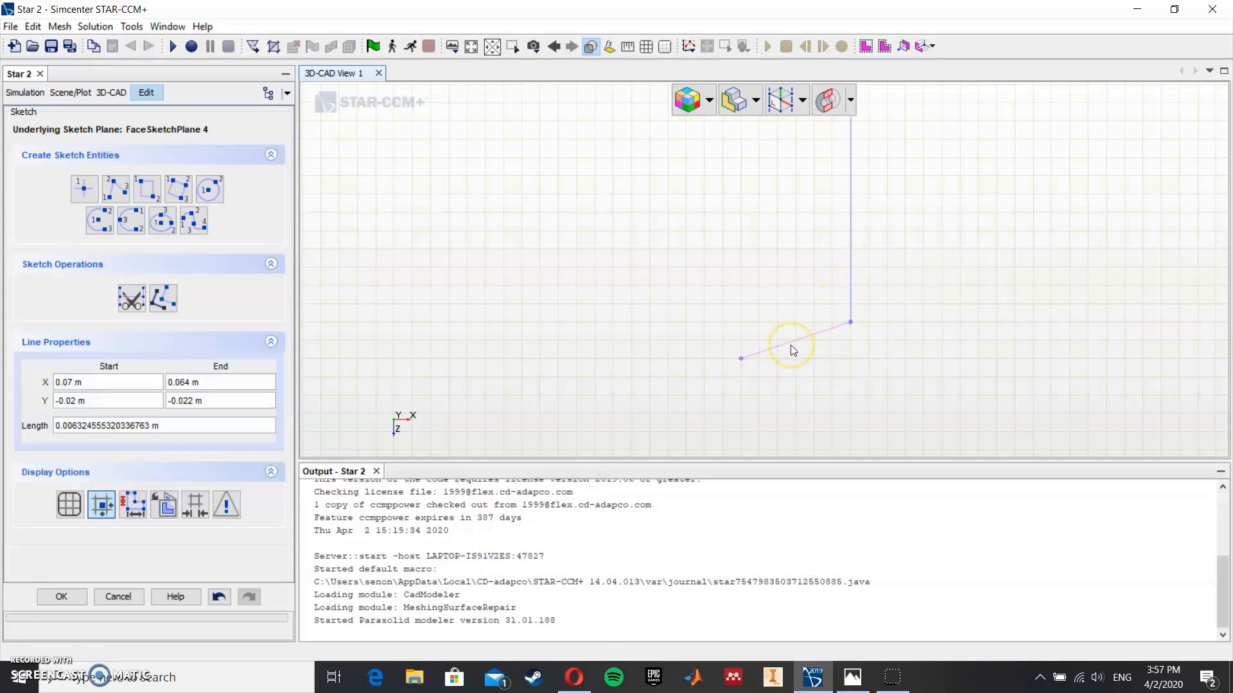
click(850, 282)
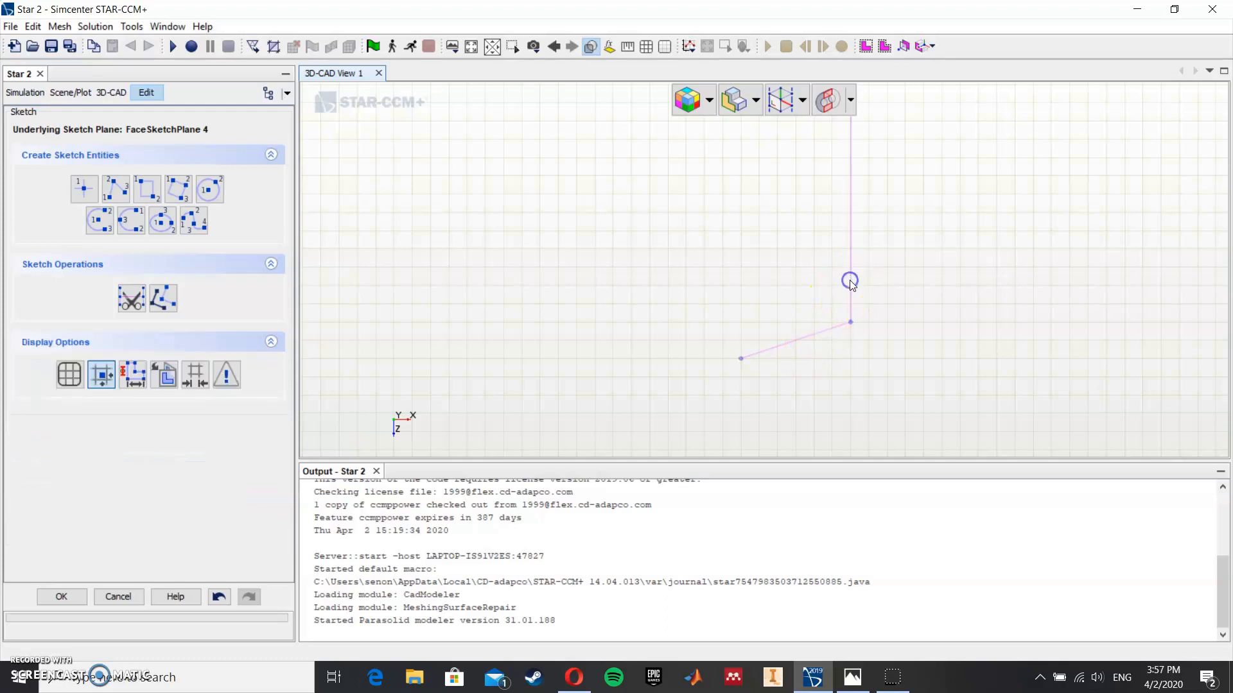
right_click(850, 283)
click(943, 372)
mouse_move(801, 305)
mouse_down()
mouse_move(797, 283)
mouse_move(744, 292)
mouse_move(805, 263)
mouse_up()
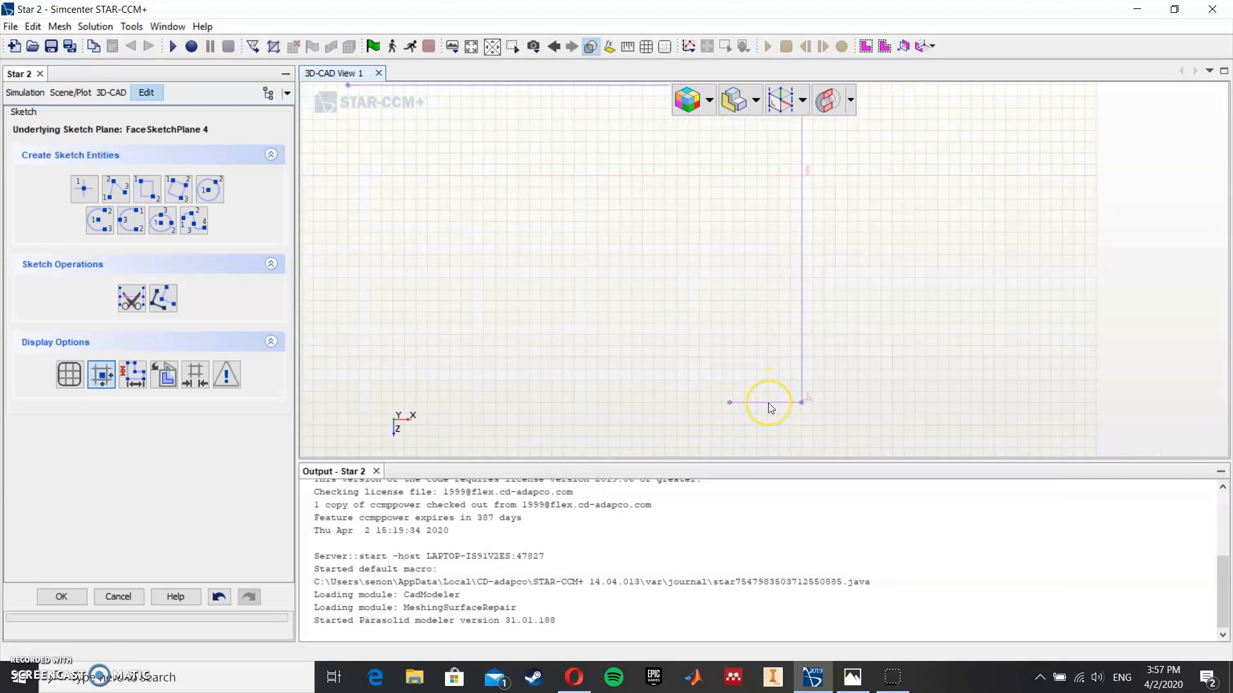
scroll(703, 230, down, 4)
right_drag(691, 227, 686, 348)
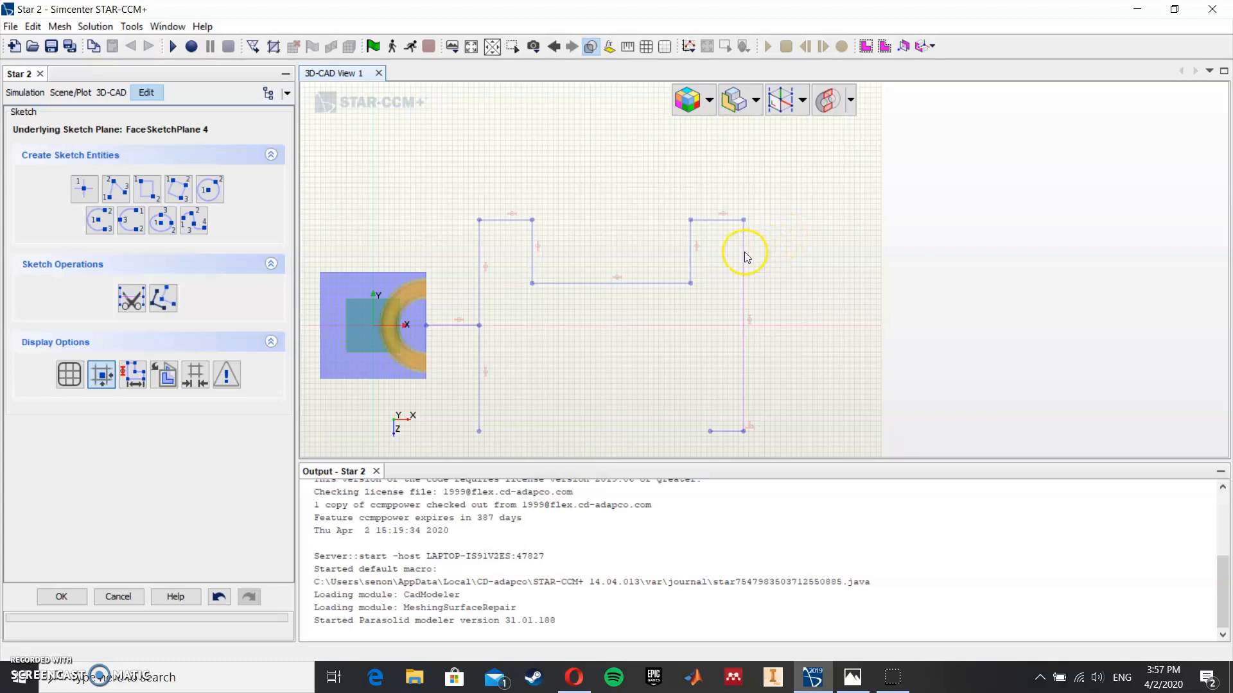
- Inspect the short vertical line and check the vertical line's length
click(529, 280)
click(525, 320)
right_drag(598, 371, 602, 322)
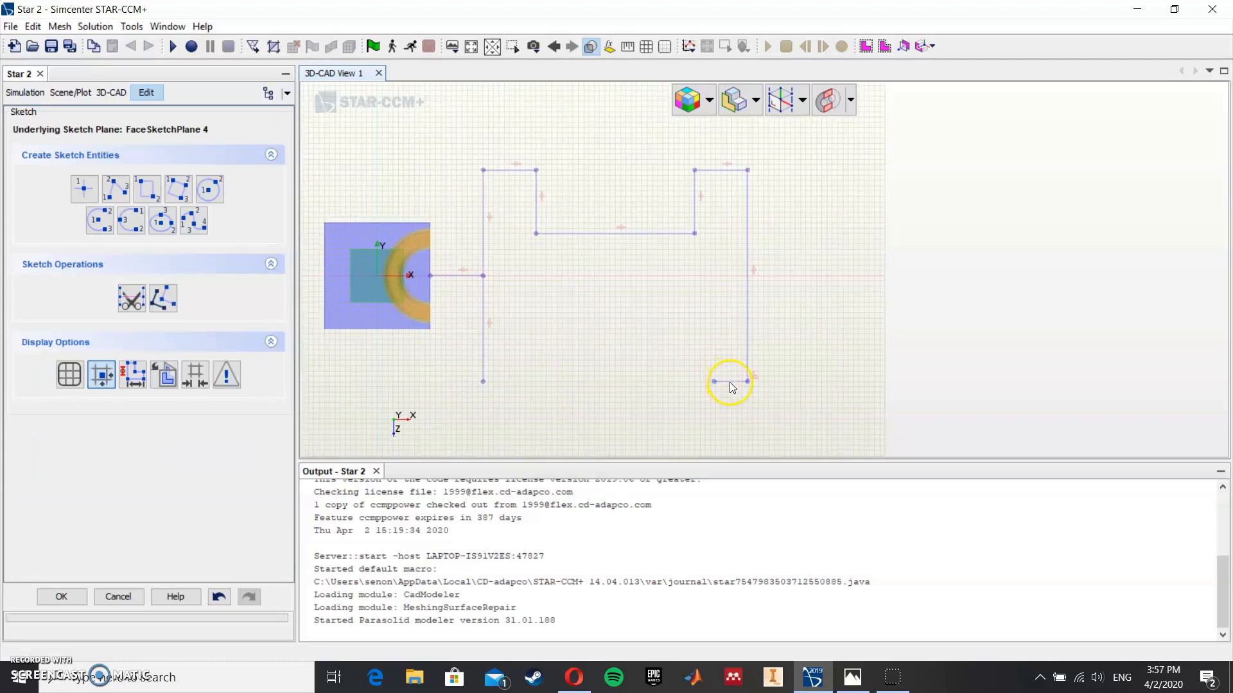
scroll(739, 362, up, 2)
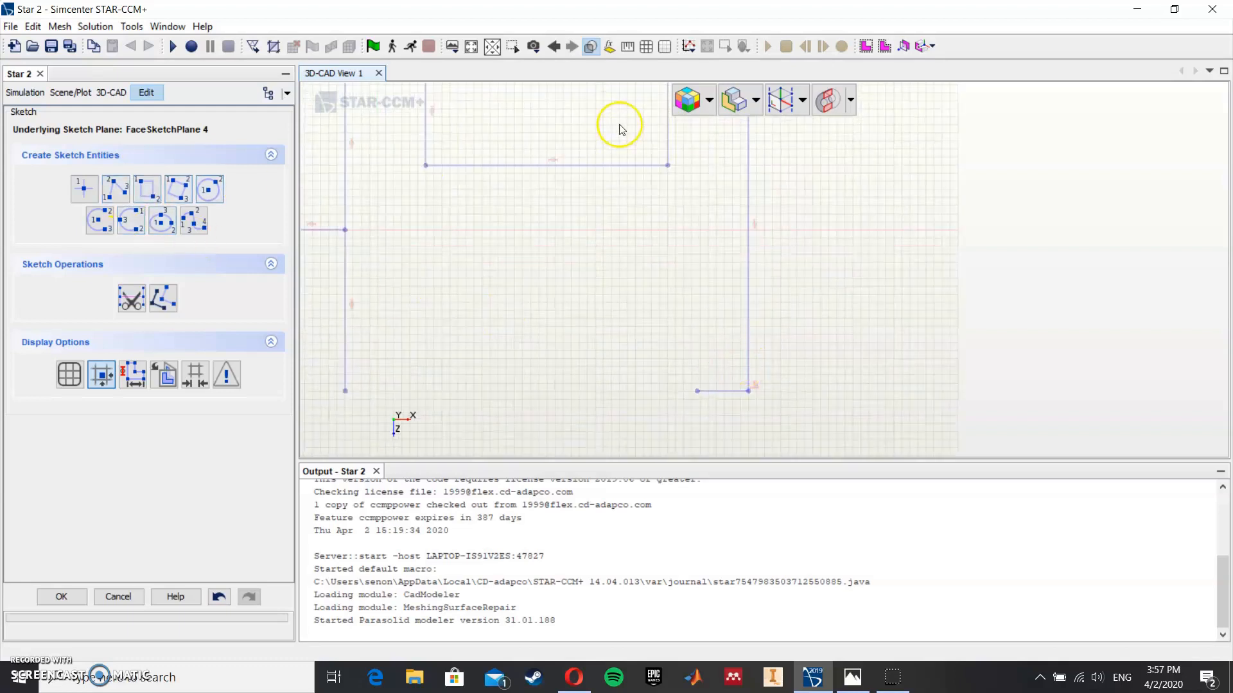
click(669, 139)
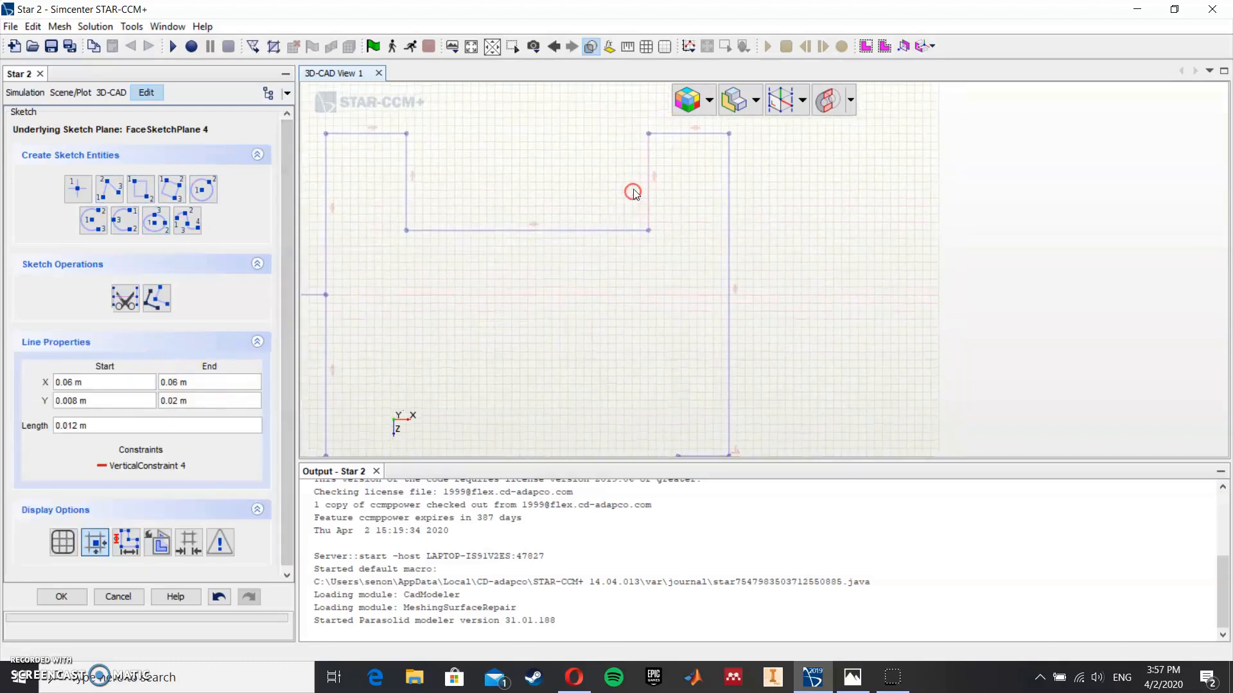
- Draw a short bottom line and set its length to 1 cm
click(109, 189)
click(686, 416)
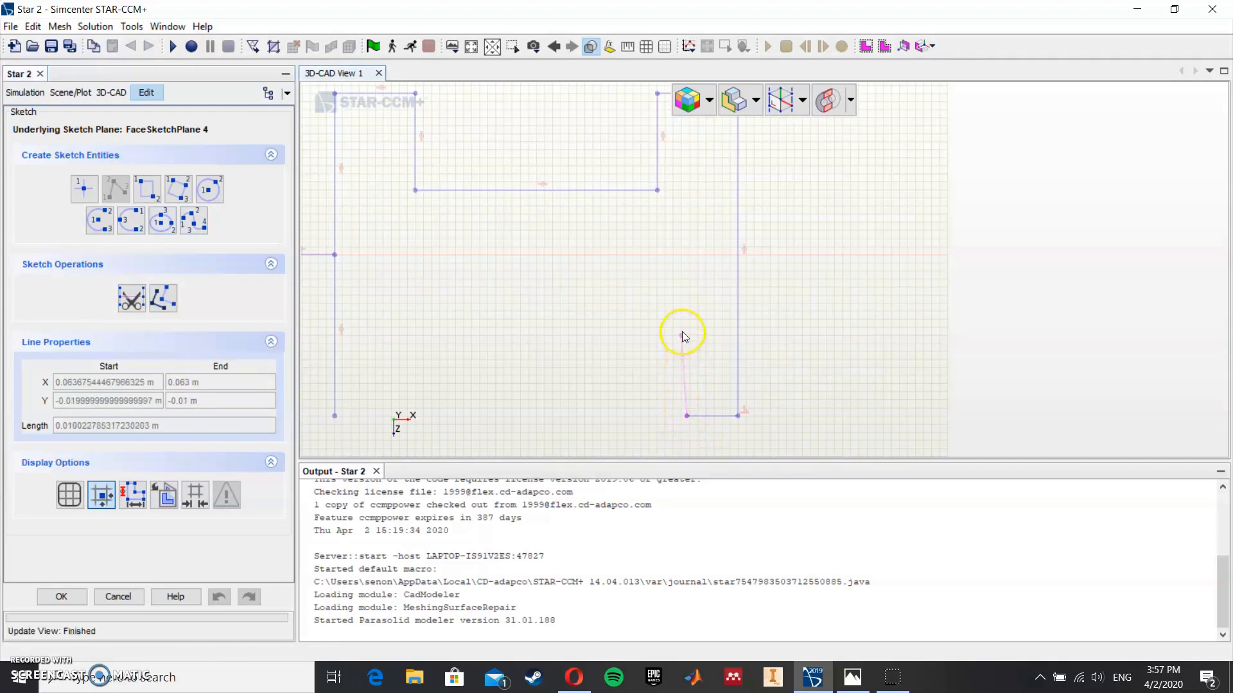
click(711, 419)
click(712, 419)
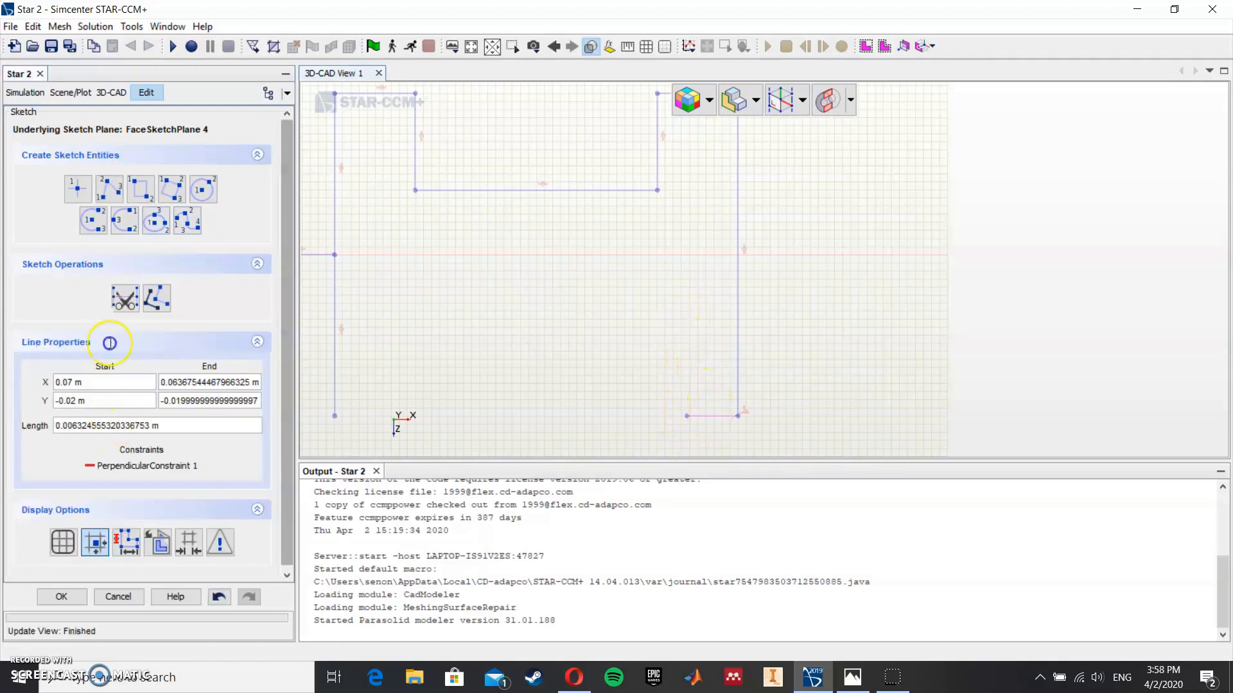
triple_click(137, 428)
text(1cm)
key(Return)
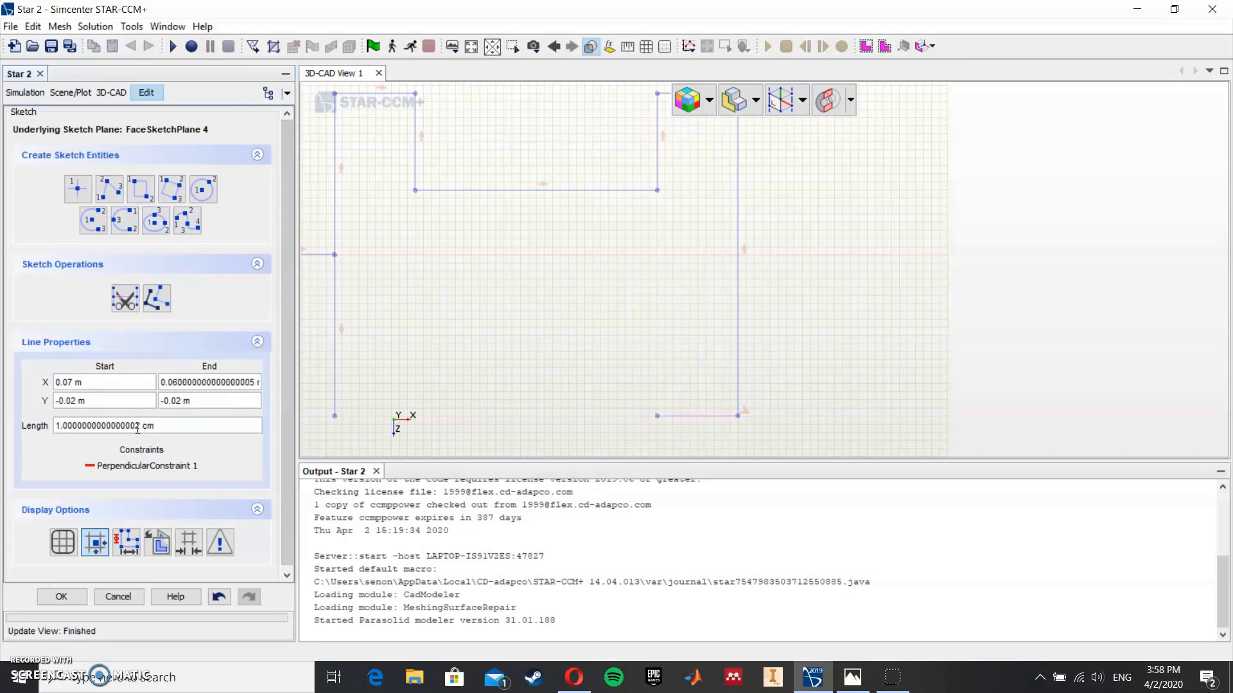
- Draw another horizontal bottom line on the left side of the outline
click(657, 417)
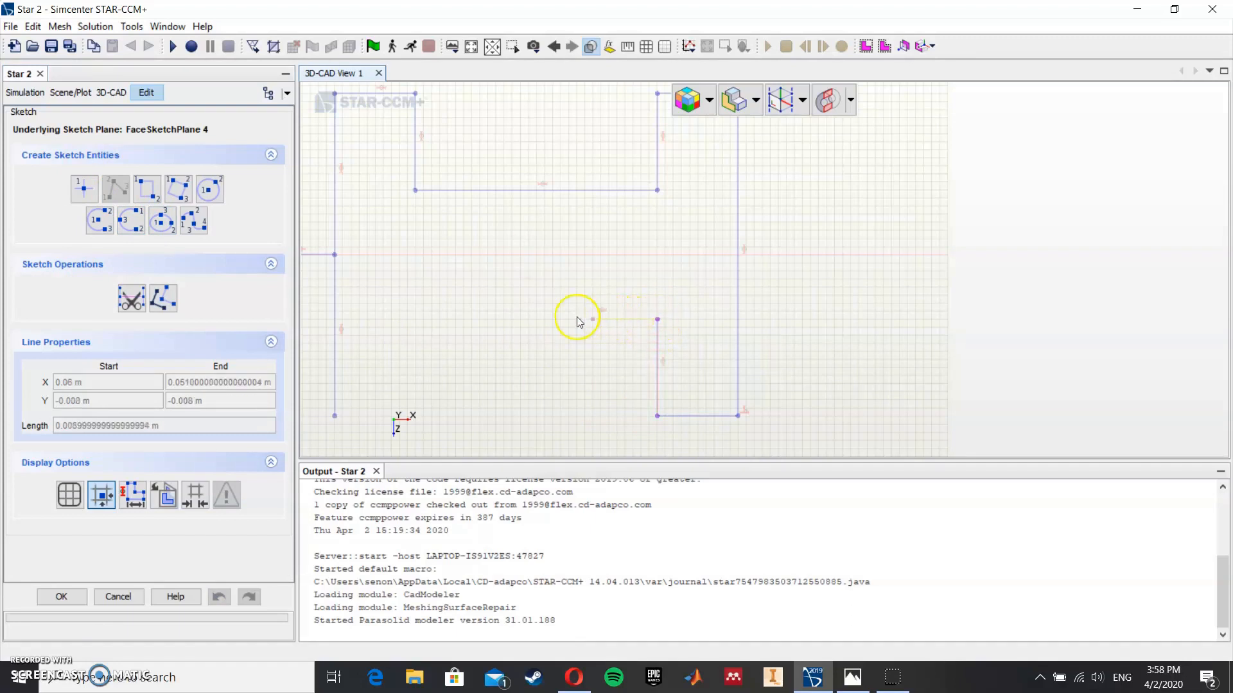
key(Escape)
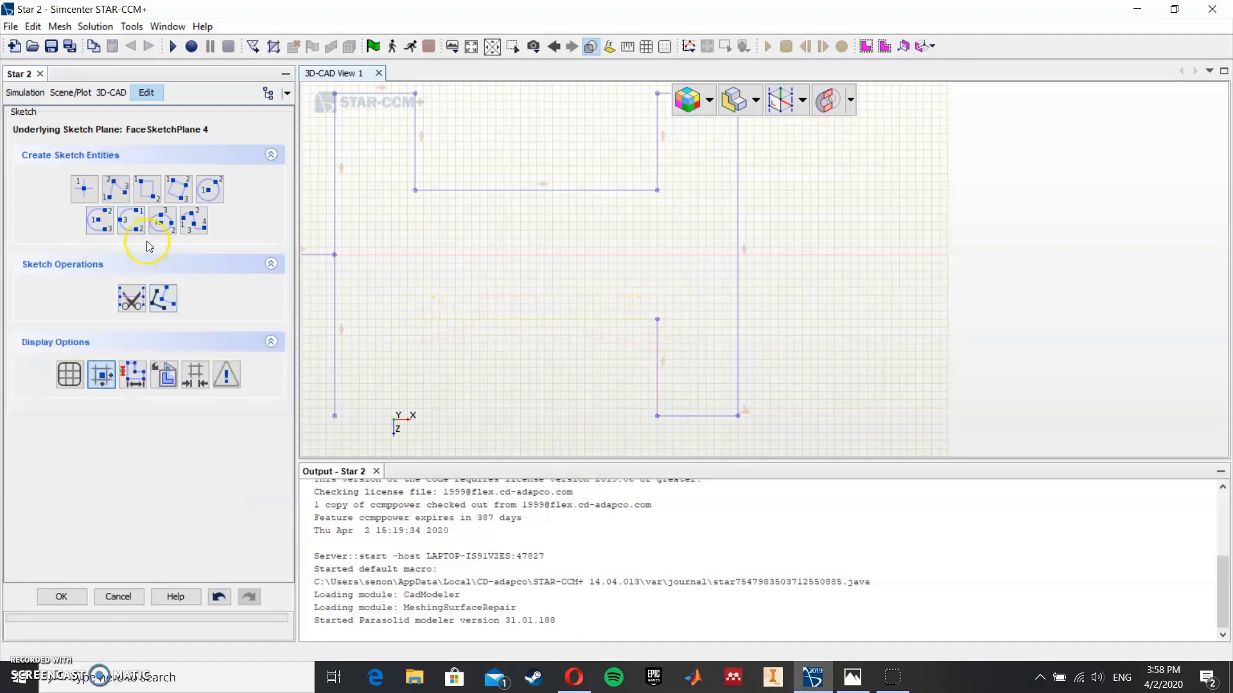
click(115, 189)
click(335, 416)
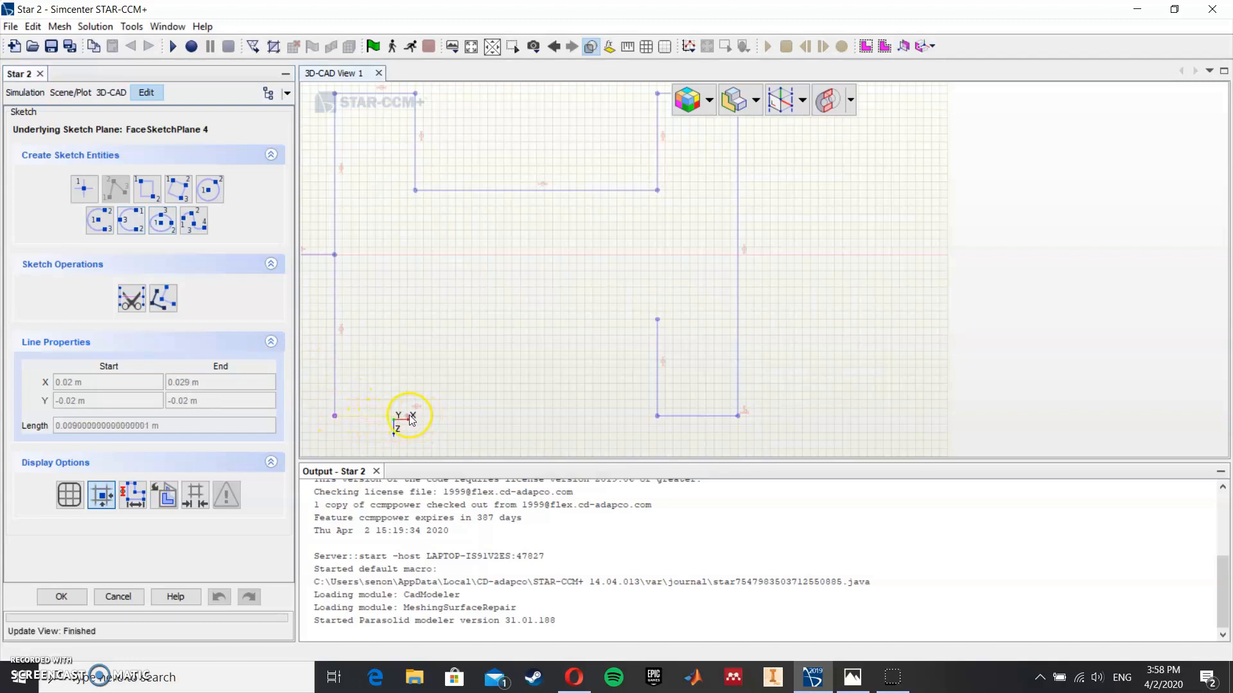
click(411, 418)
scroll(391, 419, up, 3)
scroll(391, 419, up, 1)
right_drag(391, 419, 393, 363)
- Draw a vertical line from (0.03, −0.02) to (0.03, −0.008) and join the inner vertical ends horizontally
click(115, 189)
click(463, 361)
right_drag(478, 193, 468, 330)
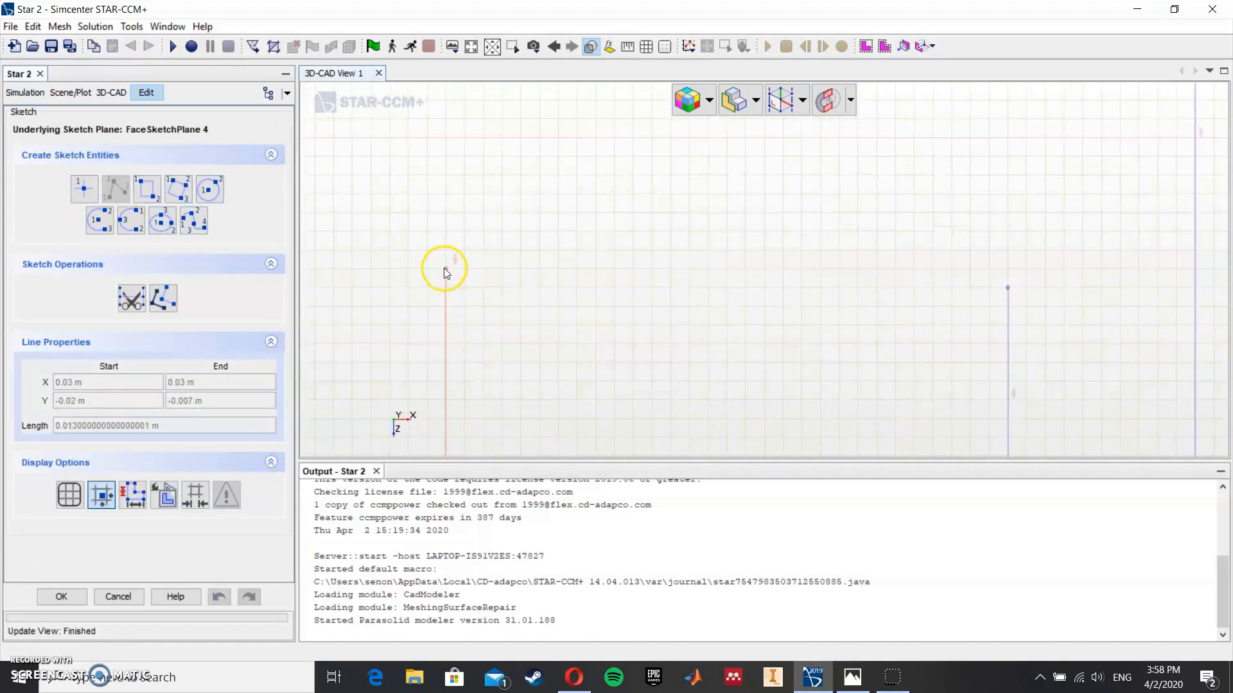
click(446, 294)
click(1006, 287)
scroll(641, 413, down, 5)
mouse_move(629, 400)
mouse_down()
mouse_move(611, 319)
mouse_move(622, 267)
mouse_move(622, 314)
mouse_move(622, 264)
mouse_move(618, 313)
mouse_move(612, 277)
mouse_up()
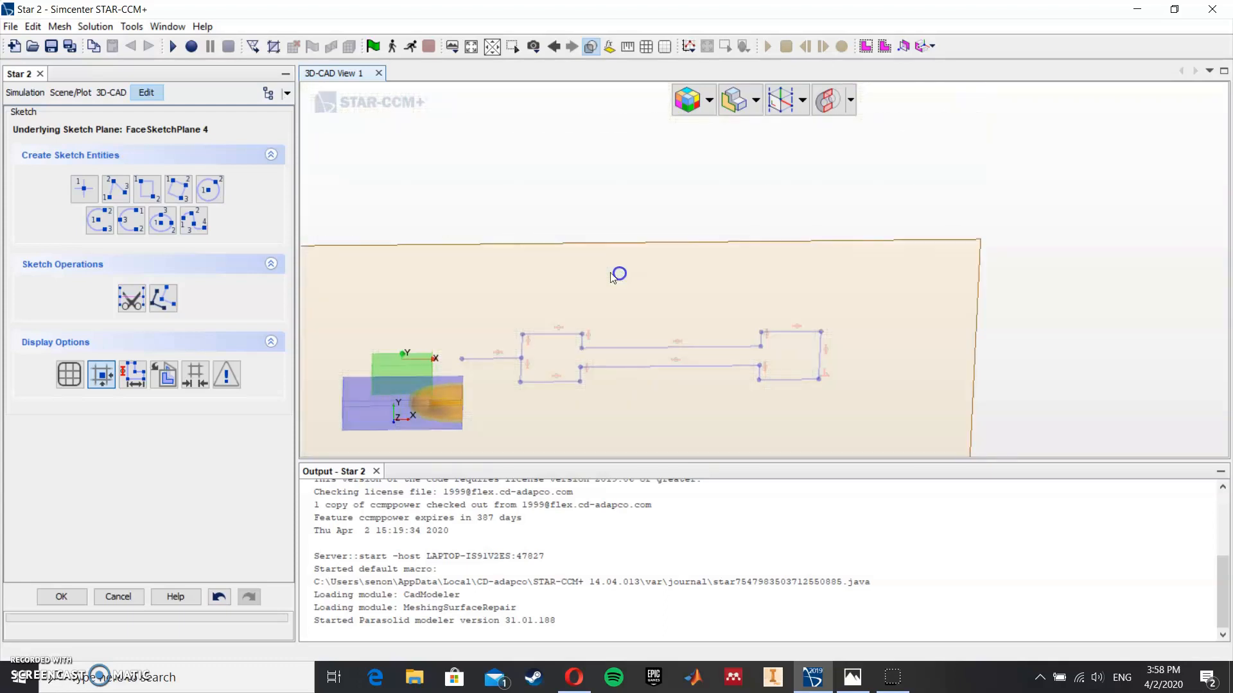
- Delete the stray short horizontal line and finish the sketch as Sketch 2
drag(507, 367, 533, 348)
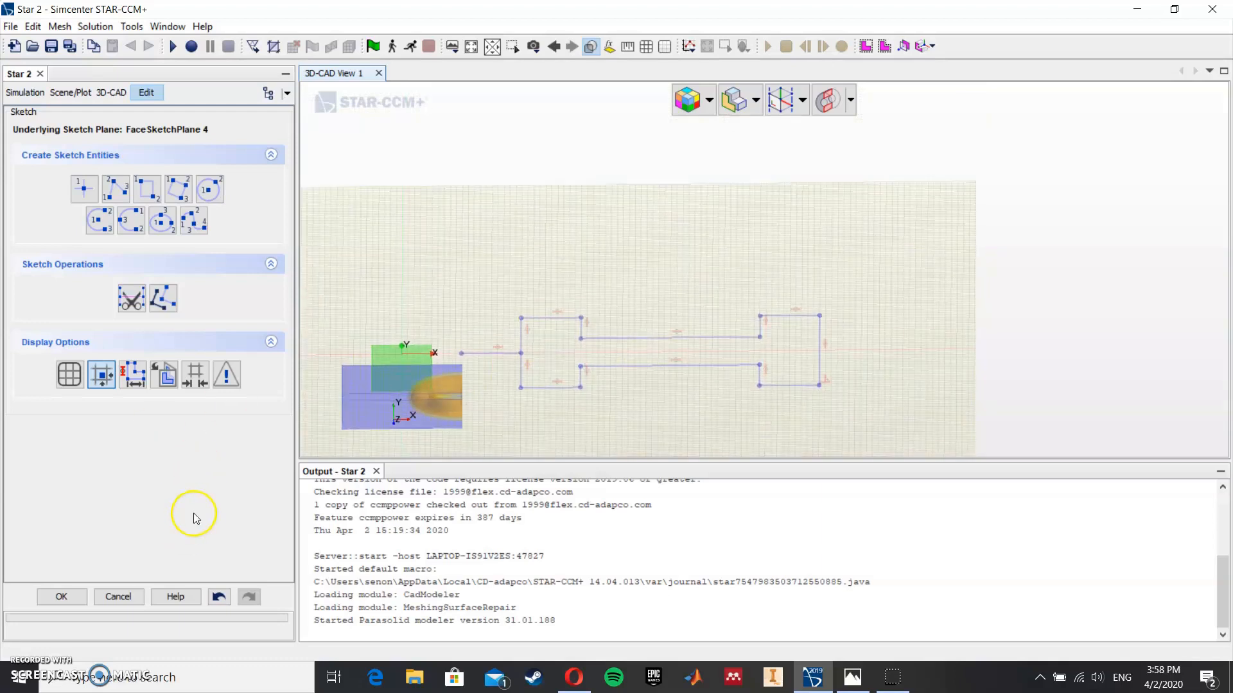
click(491, 354)
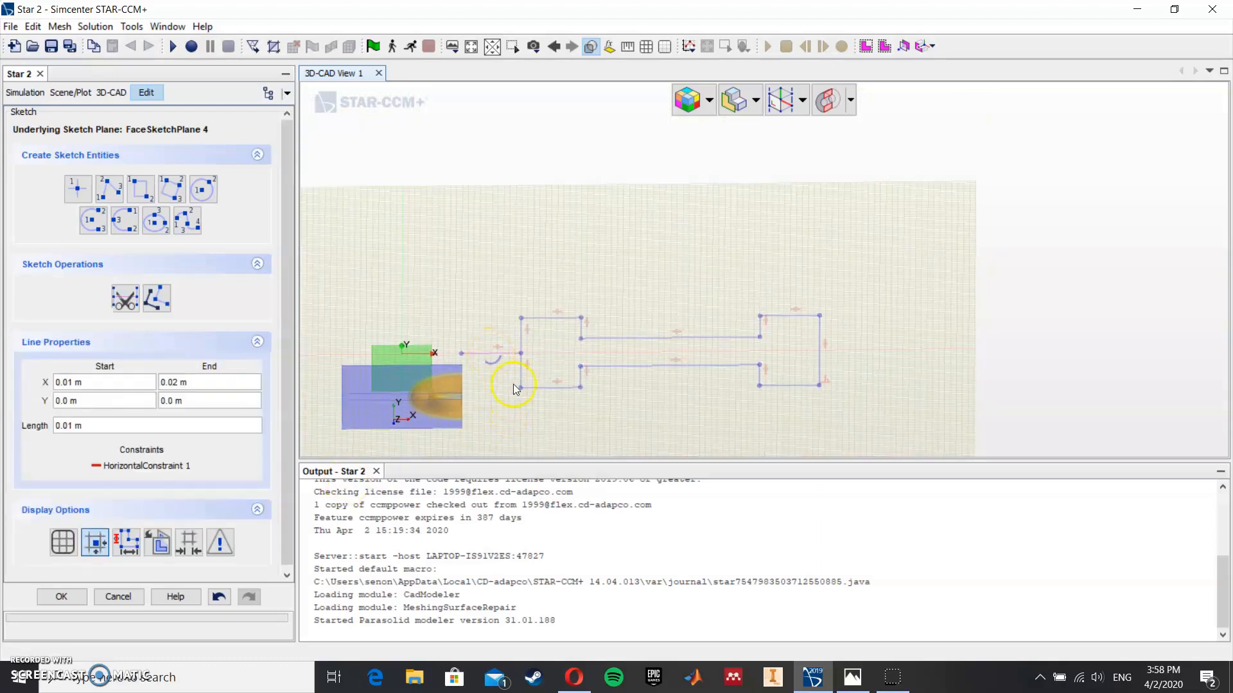
key(Delete)
drag(552, 363, 554, 393)
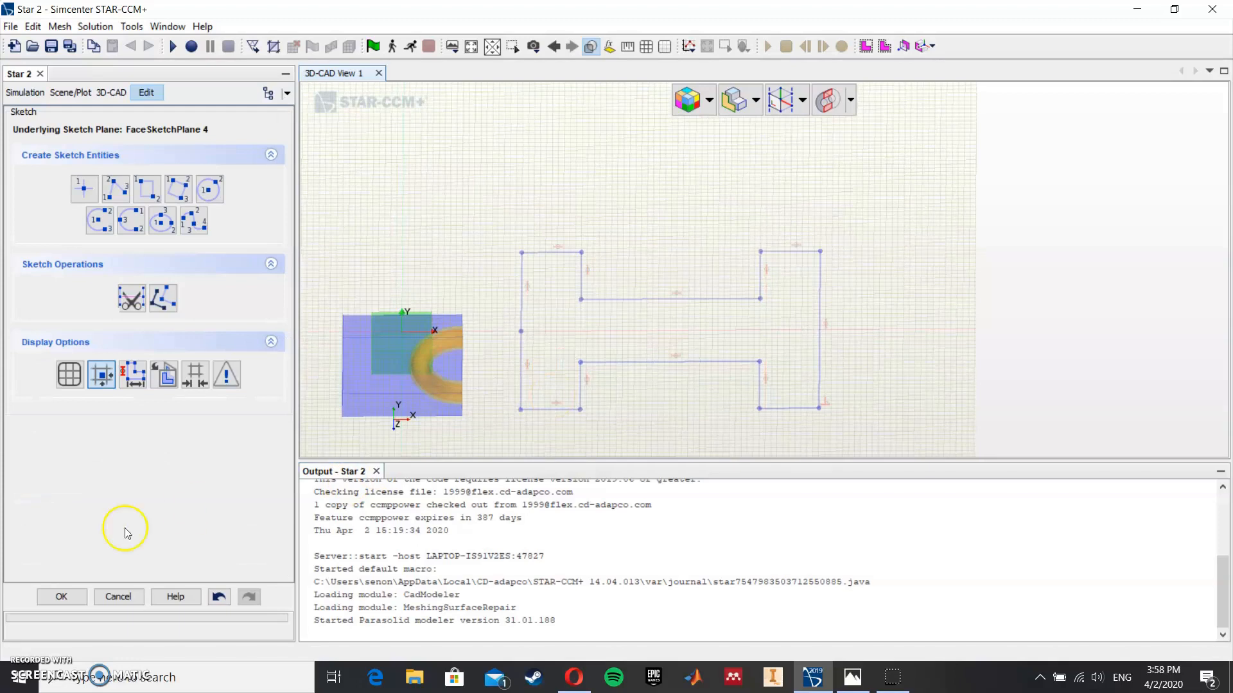
click(76, 596)
- Tilt the 3D view, pick the CPU block's top face, and turn off transparency
right_click(64, 380)
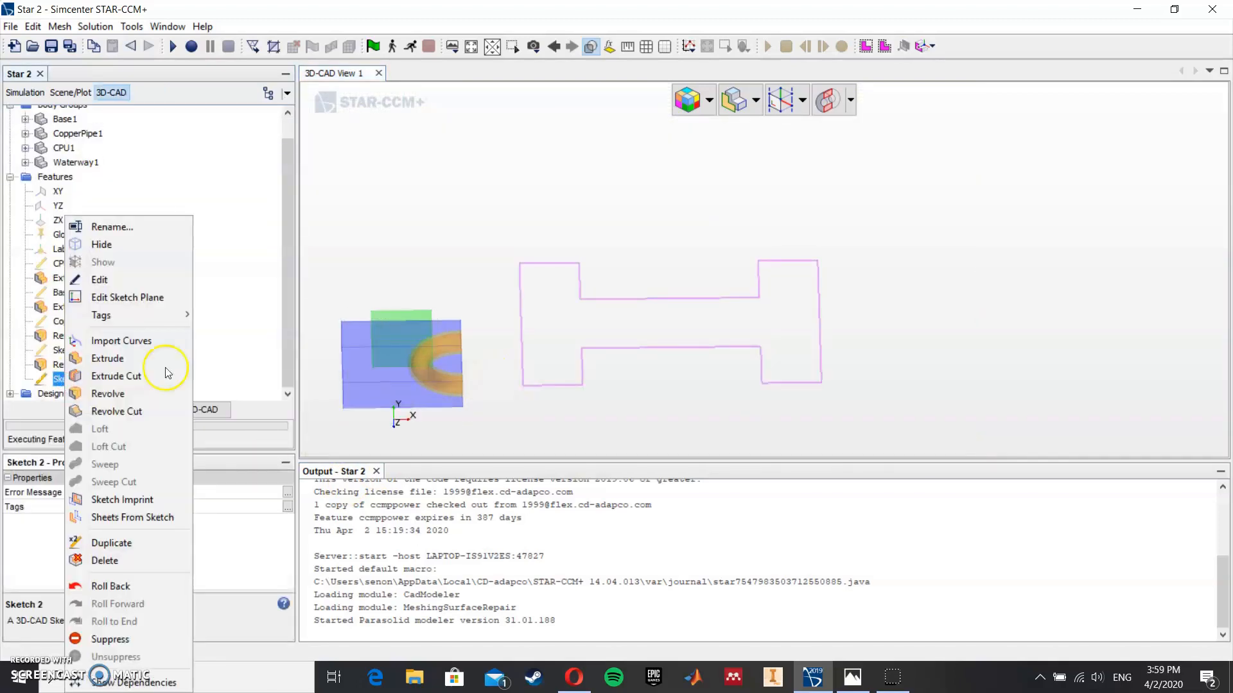
click(504, 337)
mouse_move(517, 349)
mouse_down()
mouse_move(518, 298)
mouse_move(480, 313)
mouse_up()
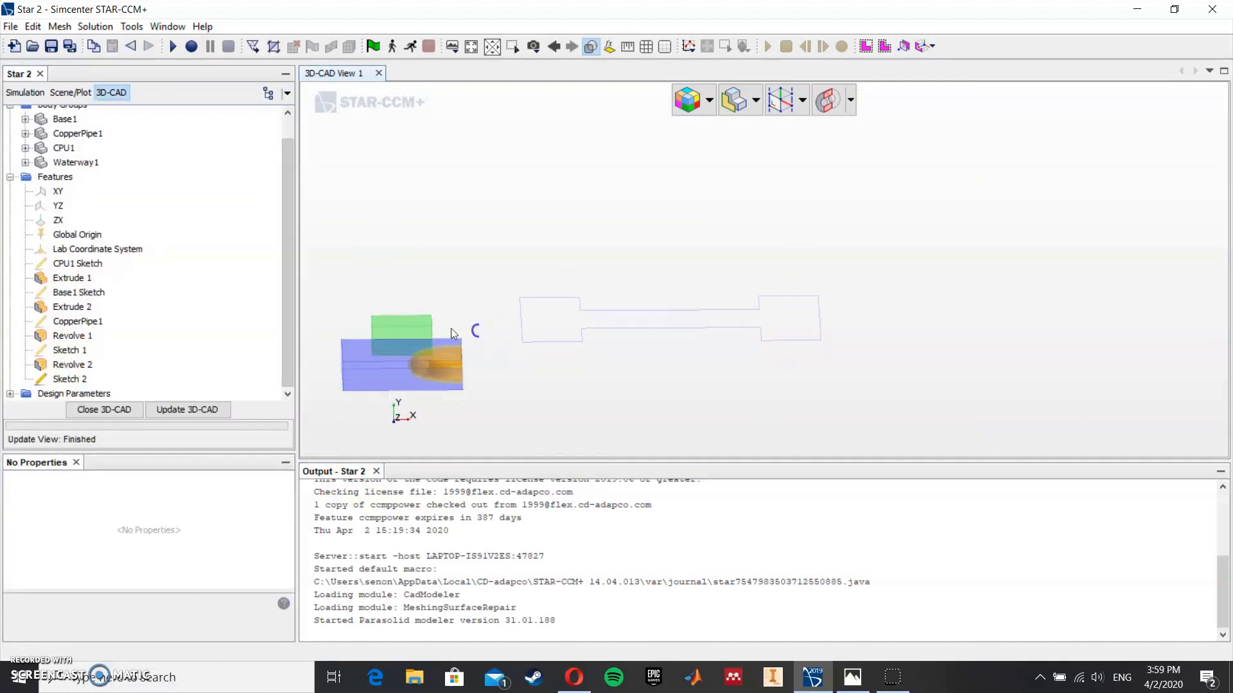
drag(395, 325, 317, 267)
click(398, 322)
click(590, 47)
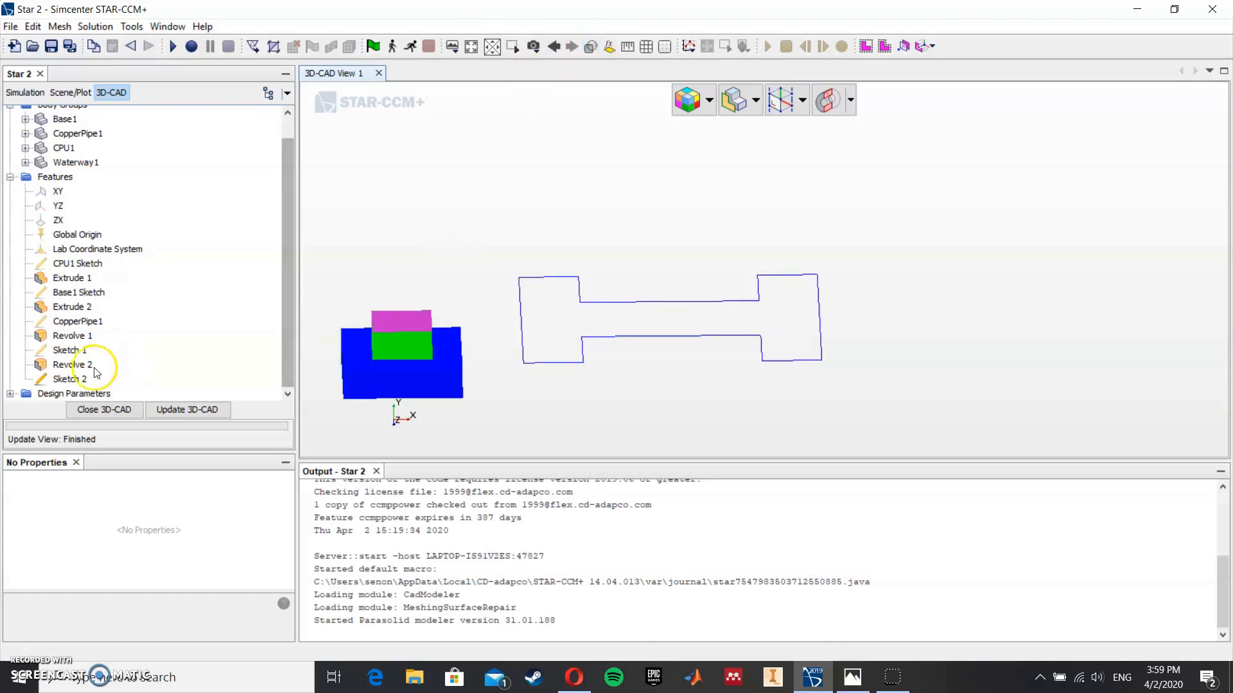
- Move Sketch 2's sketch plane from Face 5 to Face 12 and rotate to view the outline
right_click(76, 380)
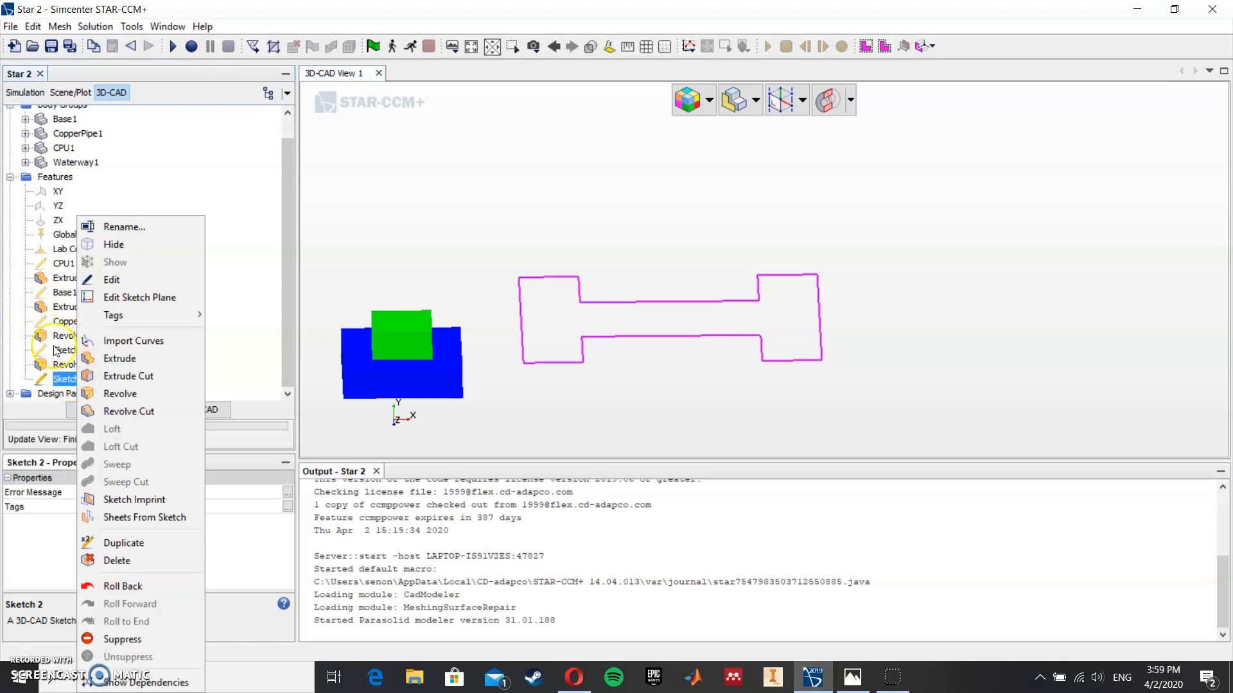
click(130, 298)
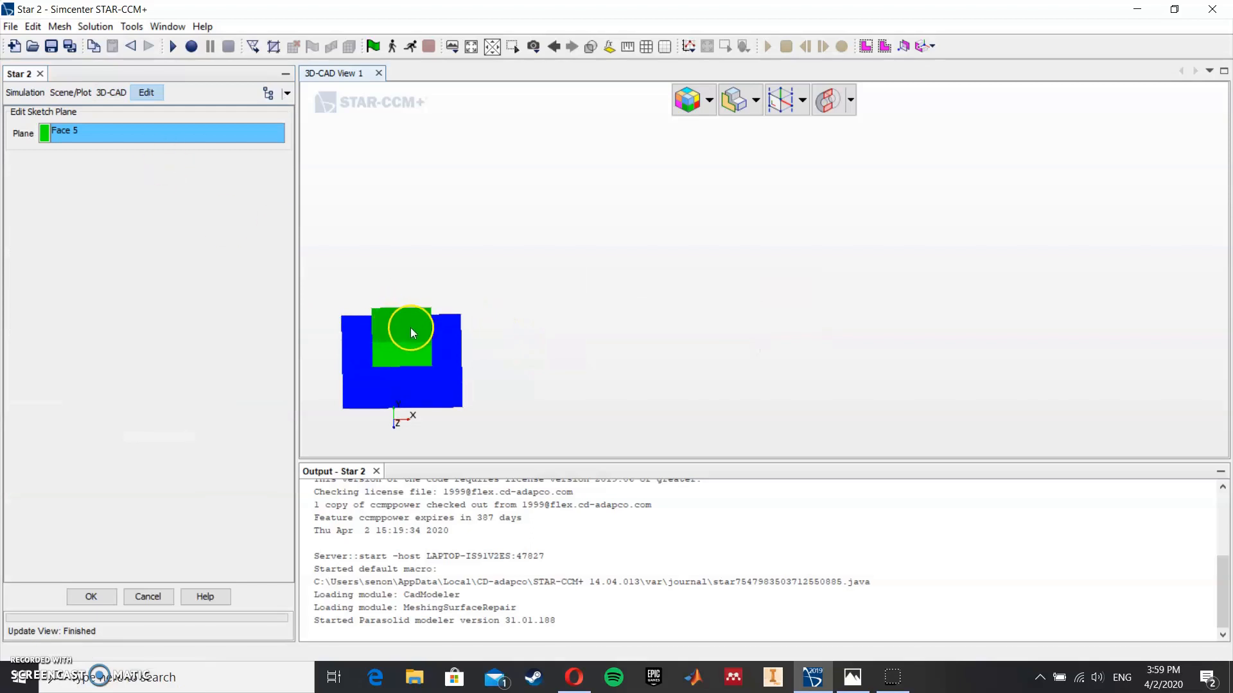
click(452, 352)
drag(472, 378, 462, 330)
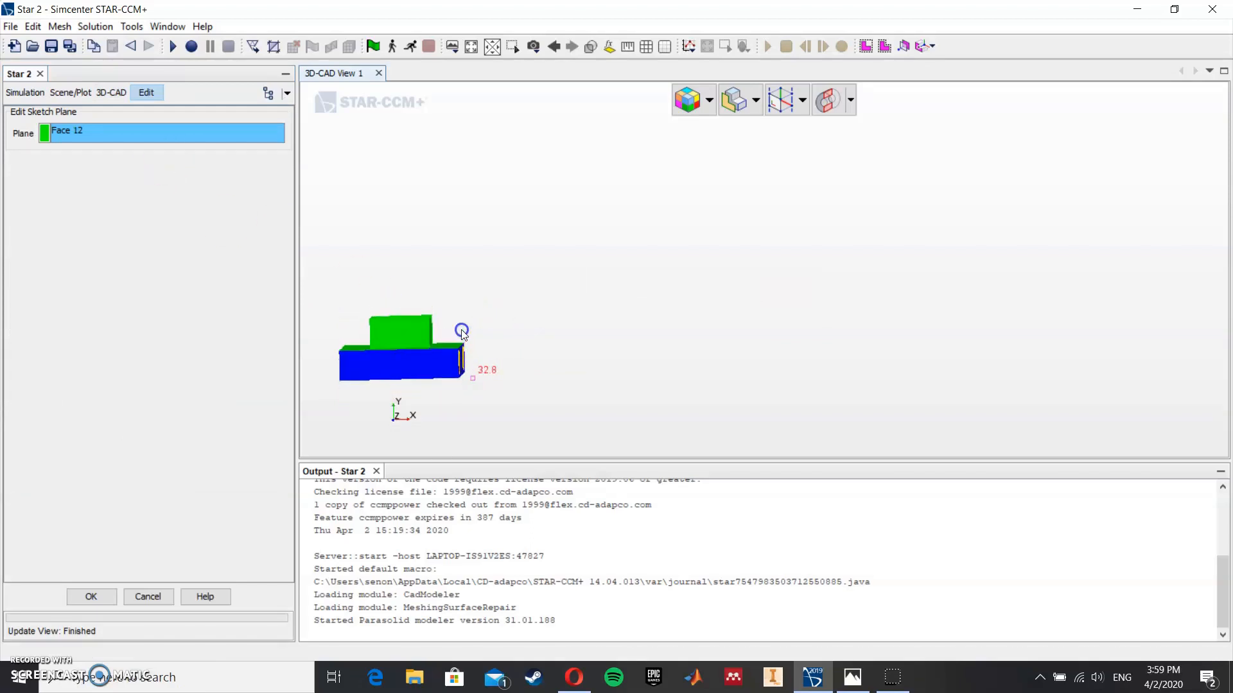
click(91, 598)
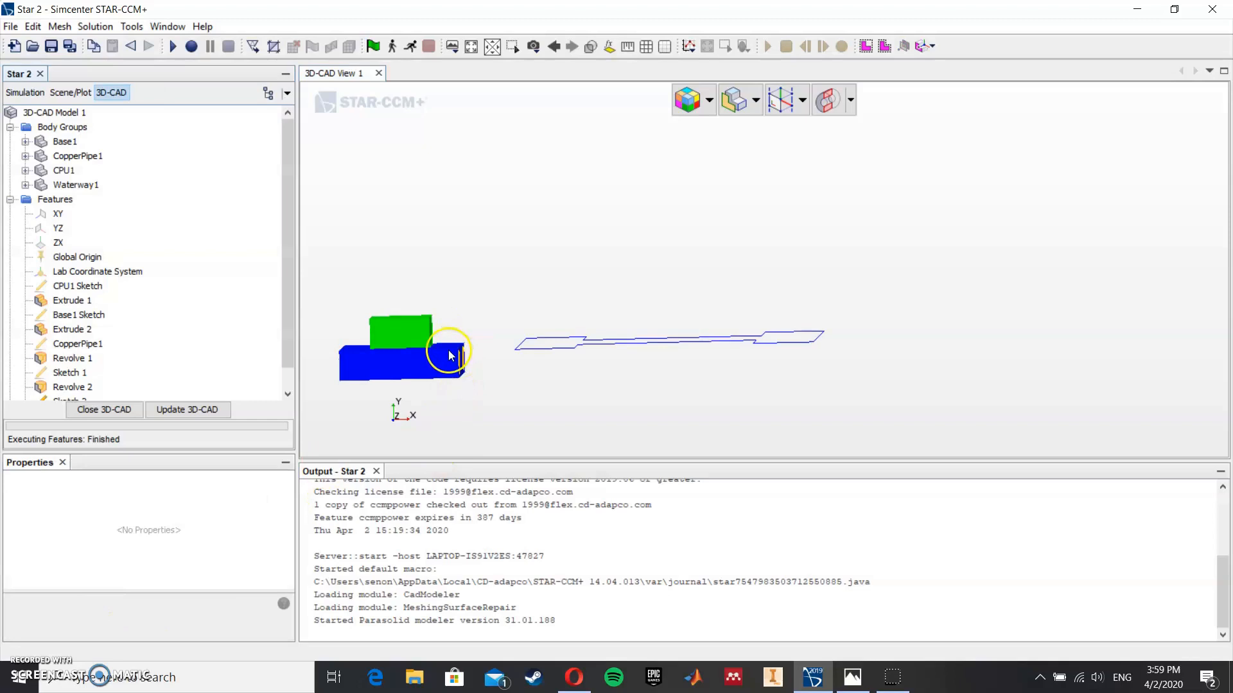
drag(452, 355, 452, 284)
scroll(163, 325, down, 1)
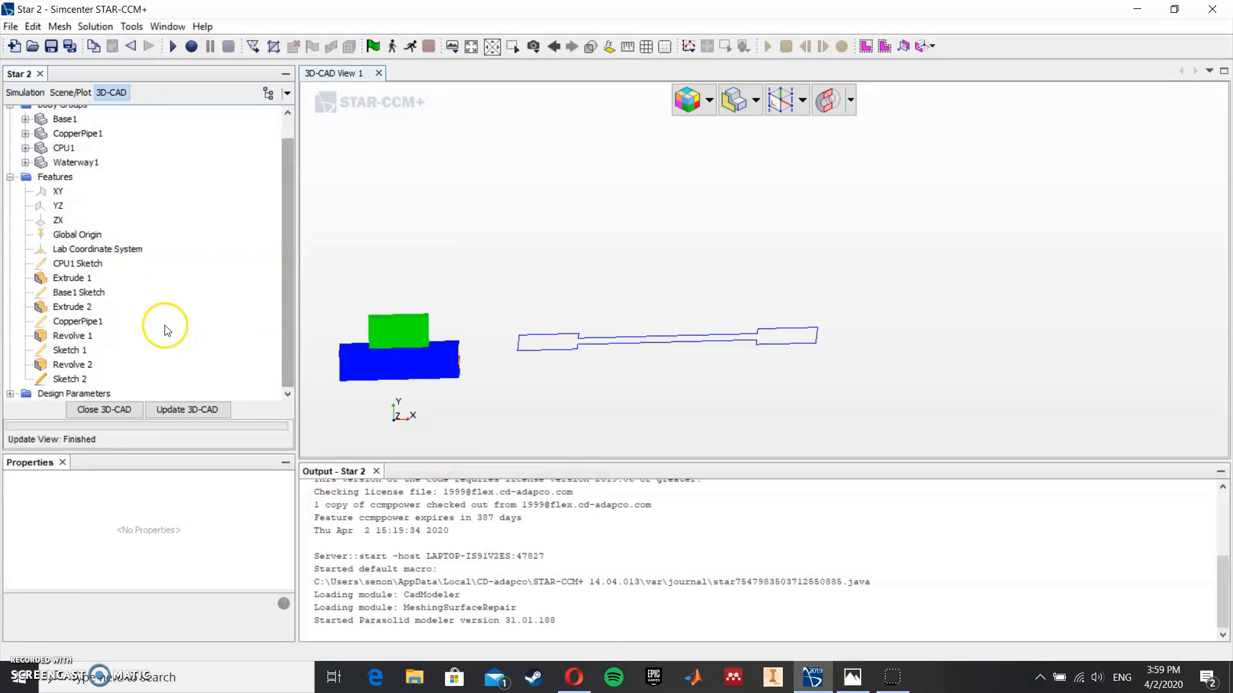
- Extrude Sketch 2 in the Reverse direction with a distance of 5.0 mm
right_click(61, 380)
click(84, 359)
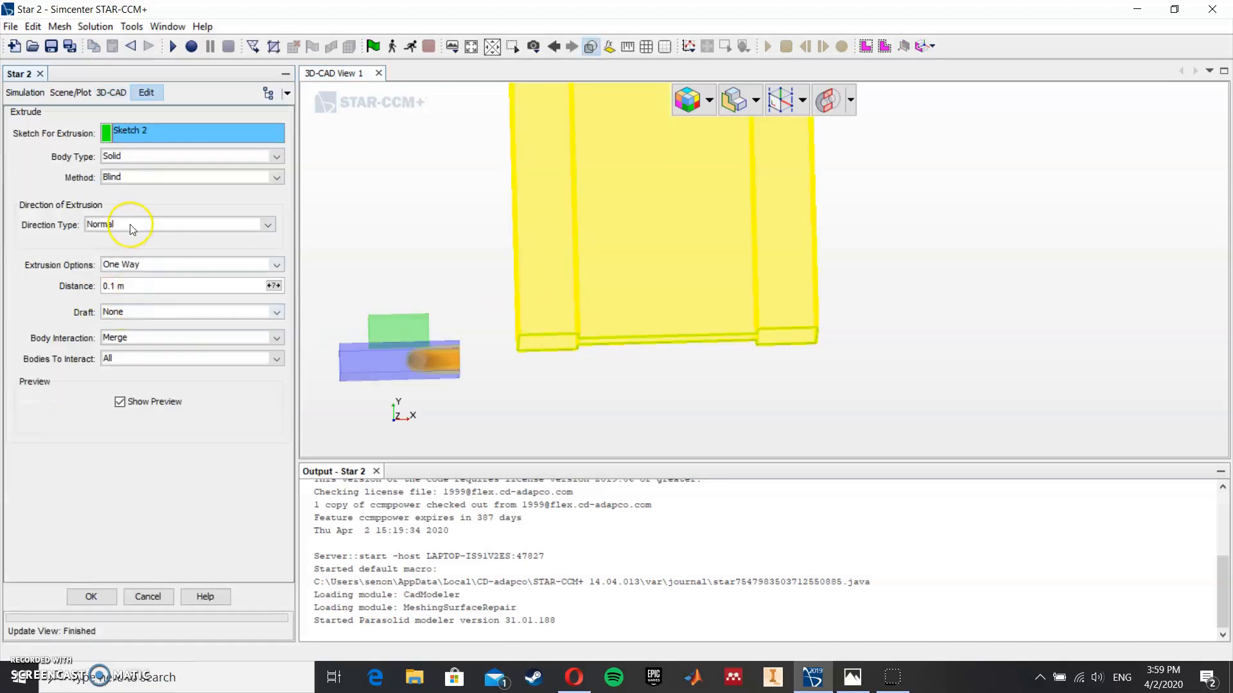
click(158, 225)
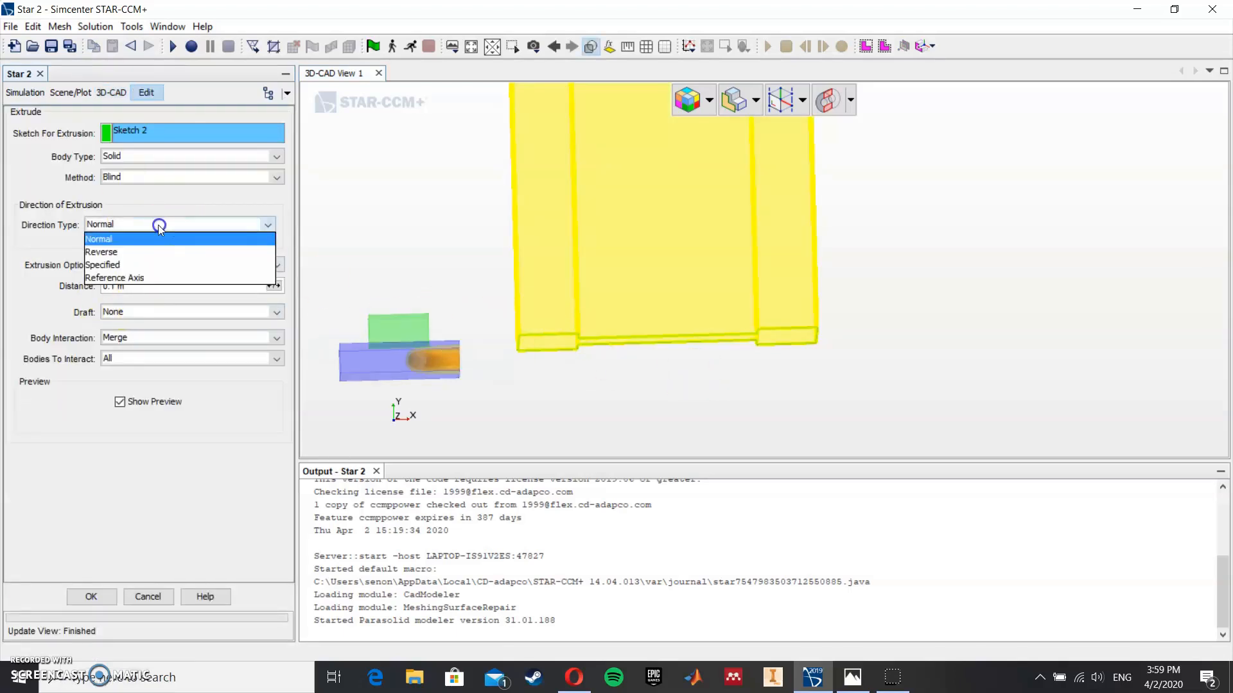
click(156, 252)
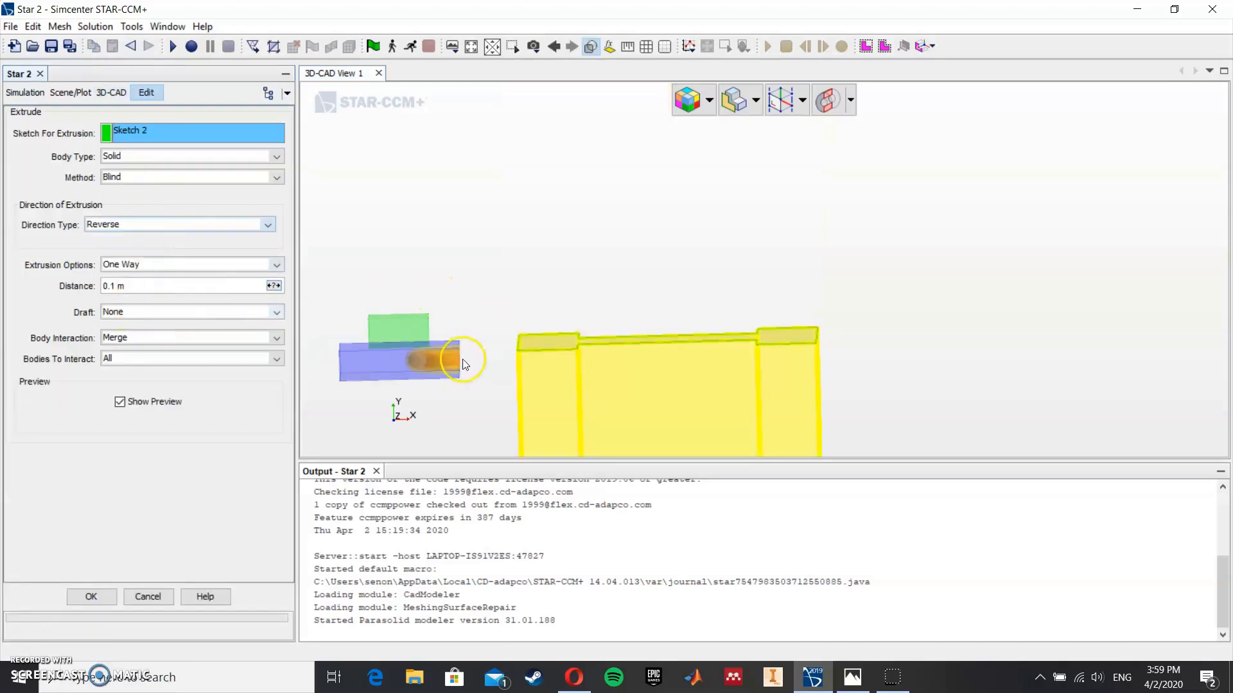
click(148, 286)
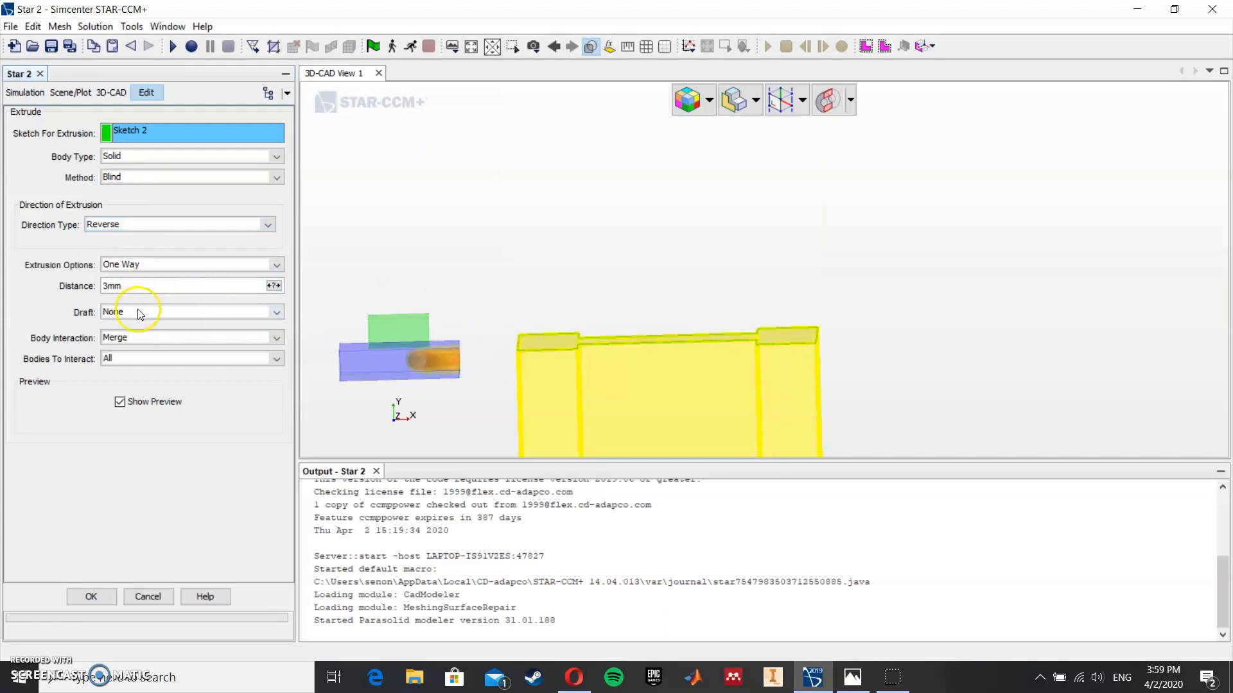
click(140, 314)
click(140, 284)
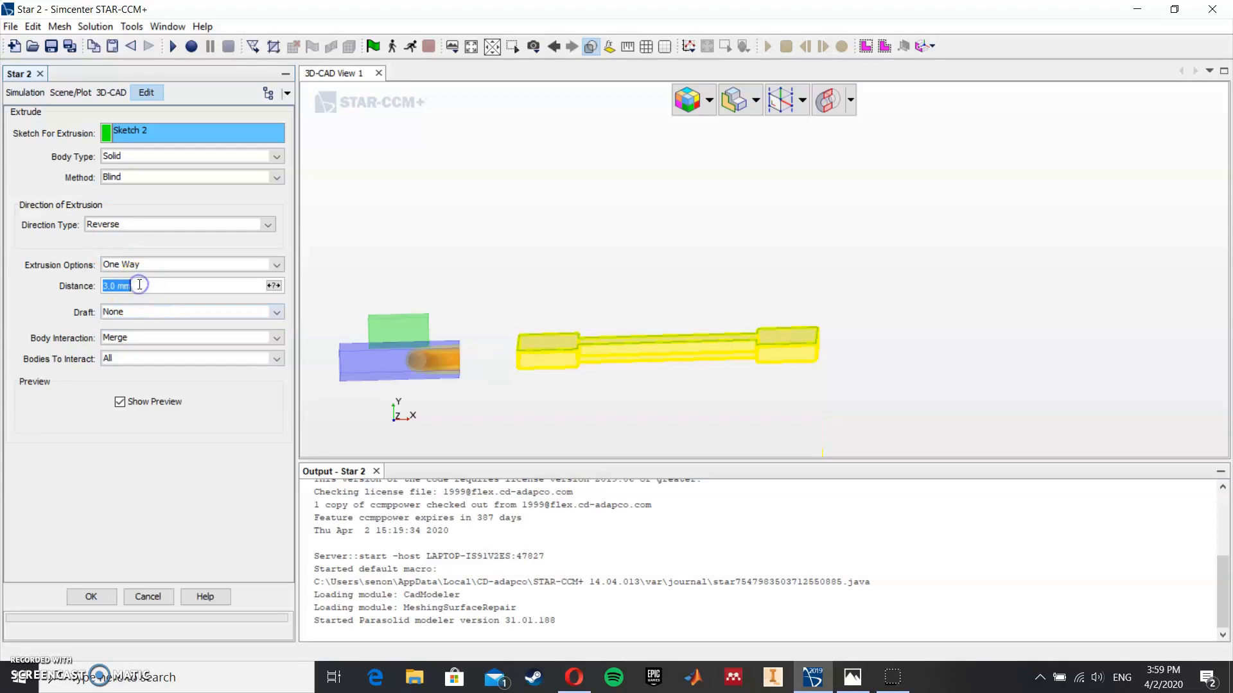
click(143, 334)
- Reselect Sketch 2 as the profile, set Body Interaction to None, and apply the extrusion
click(407, 283)
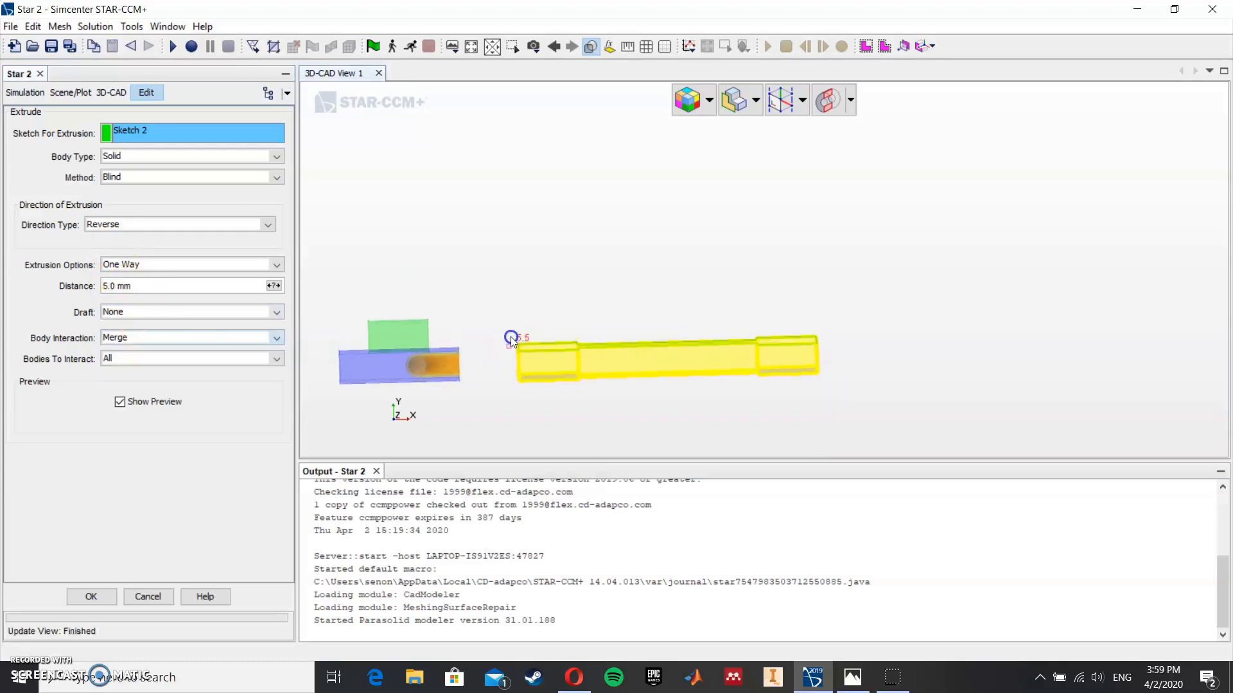
click(460, 353)
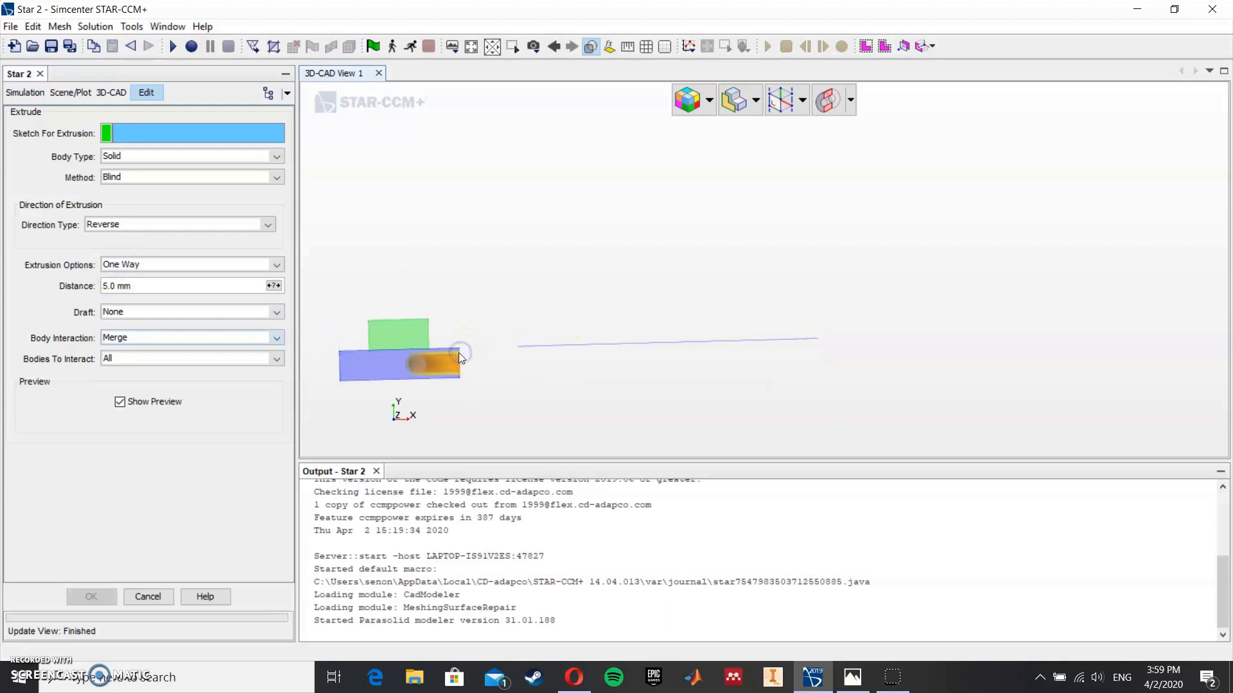
click(586, 354)
click(148, 337)
click(147, 351)
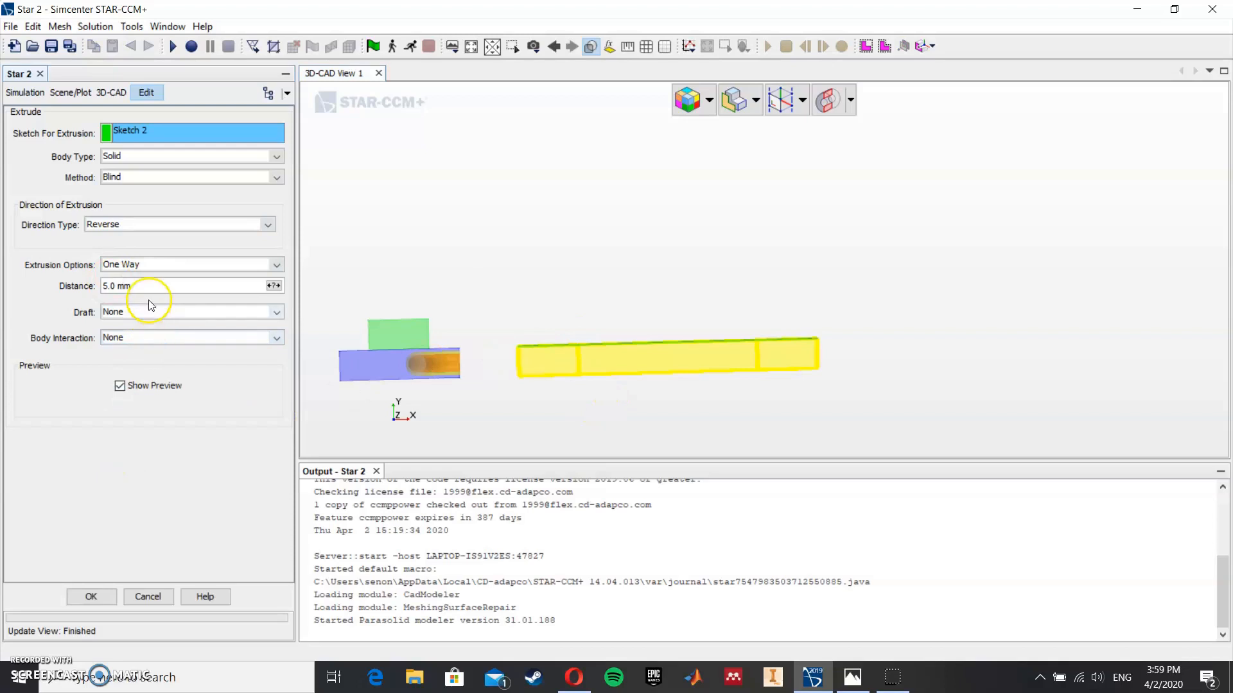
click(93, 596)
scroll(488, 350, up, 5)
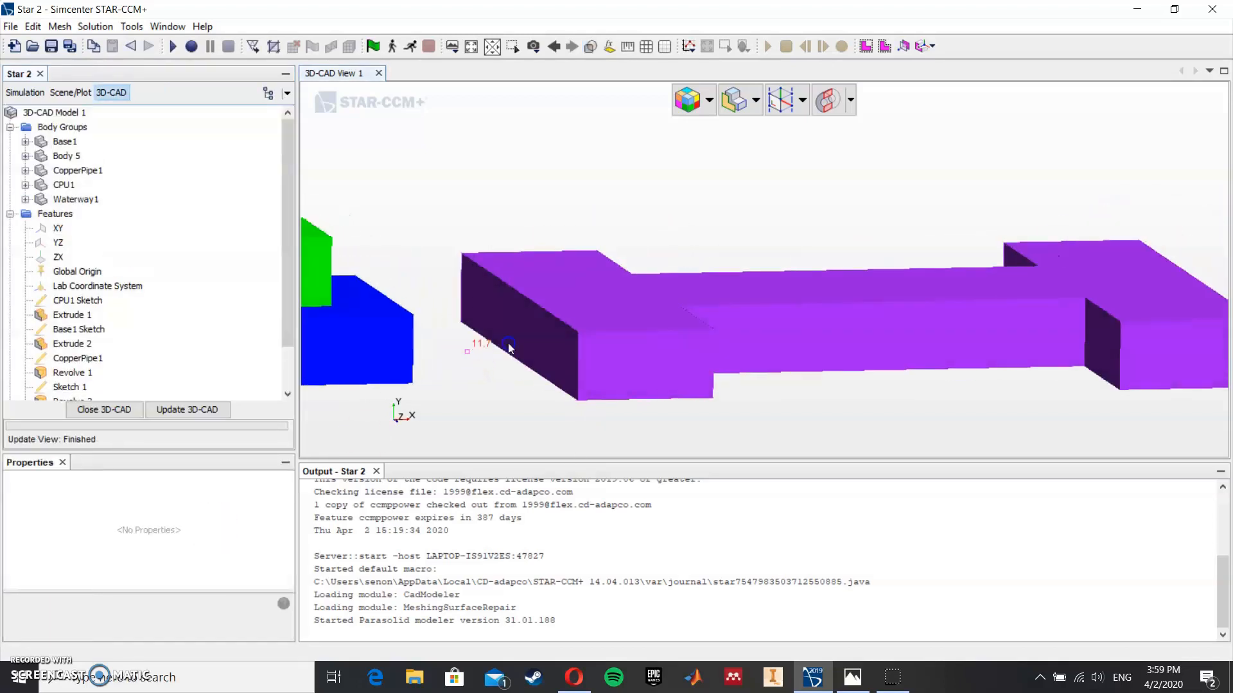
- Print Base1's Edge 15 properties to Output, confirming a 0.0050000 m length
drag(509, 348, 418, 343)
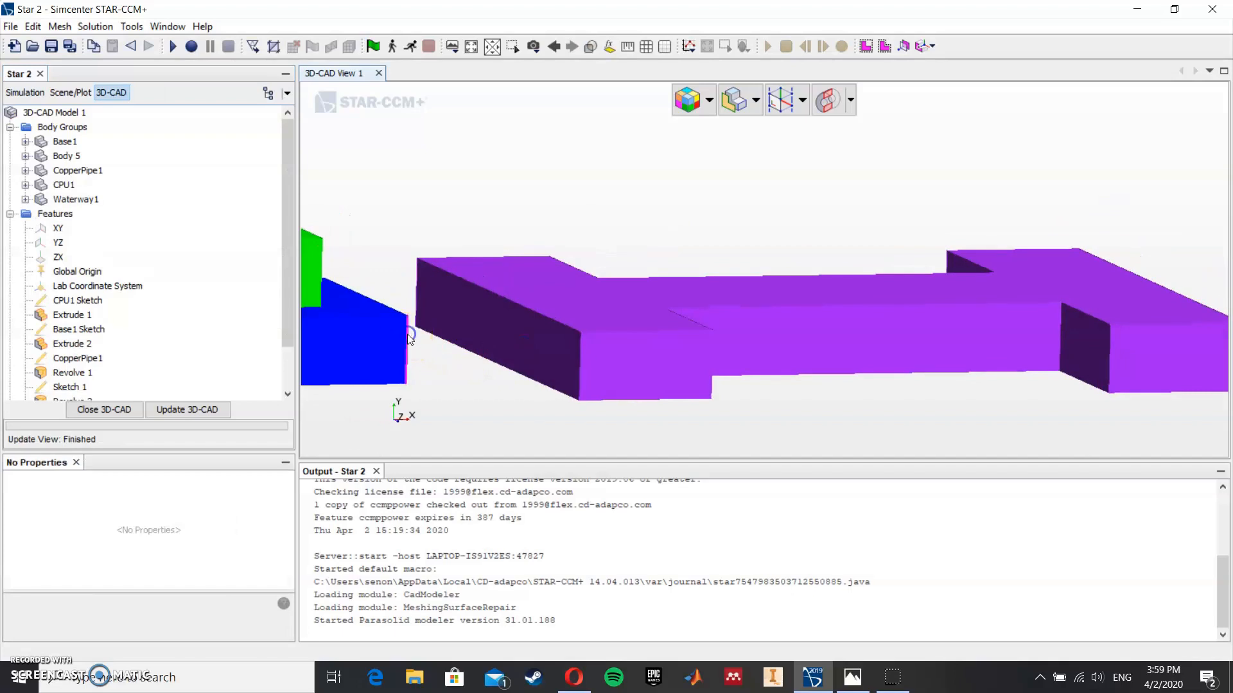
right_click(408, 334)
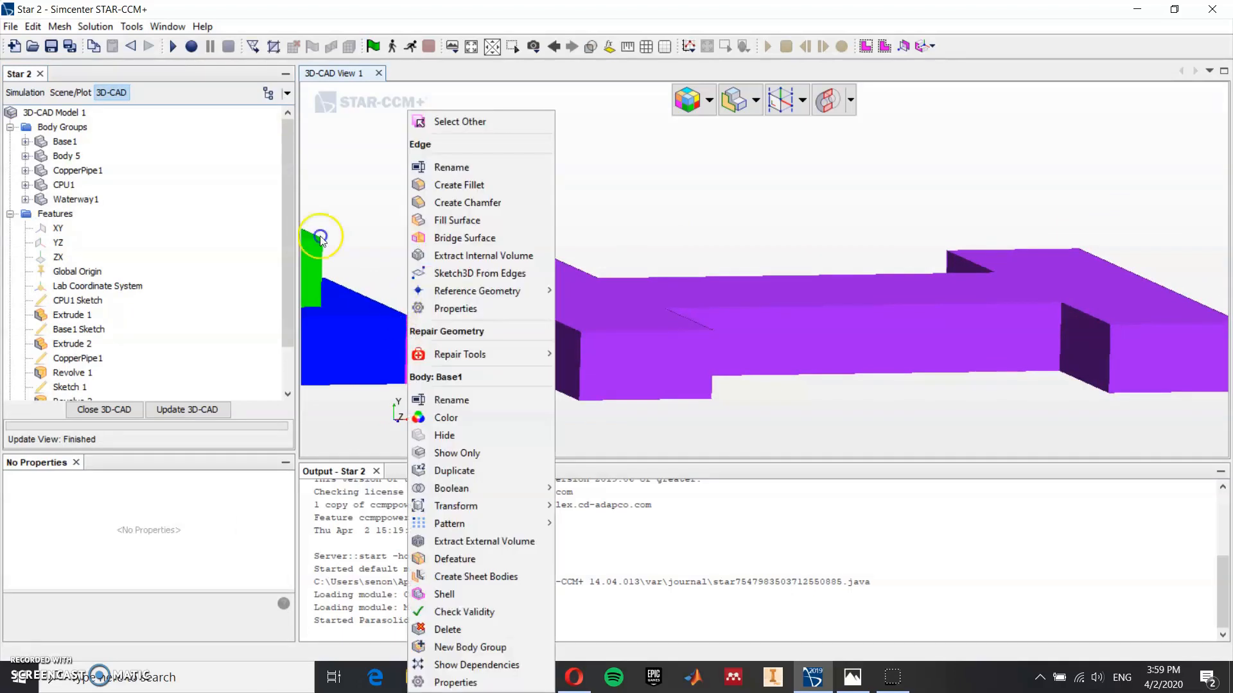
click(409, 340)
right_click(408, 339)
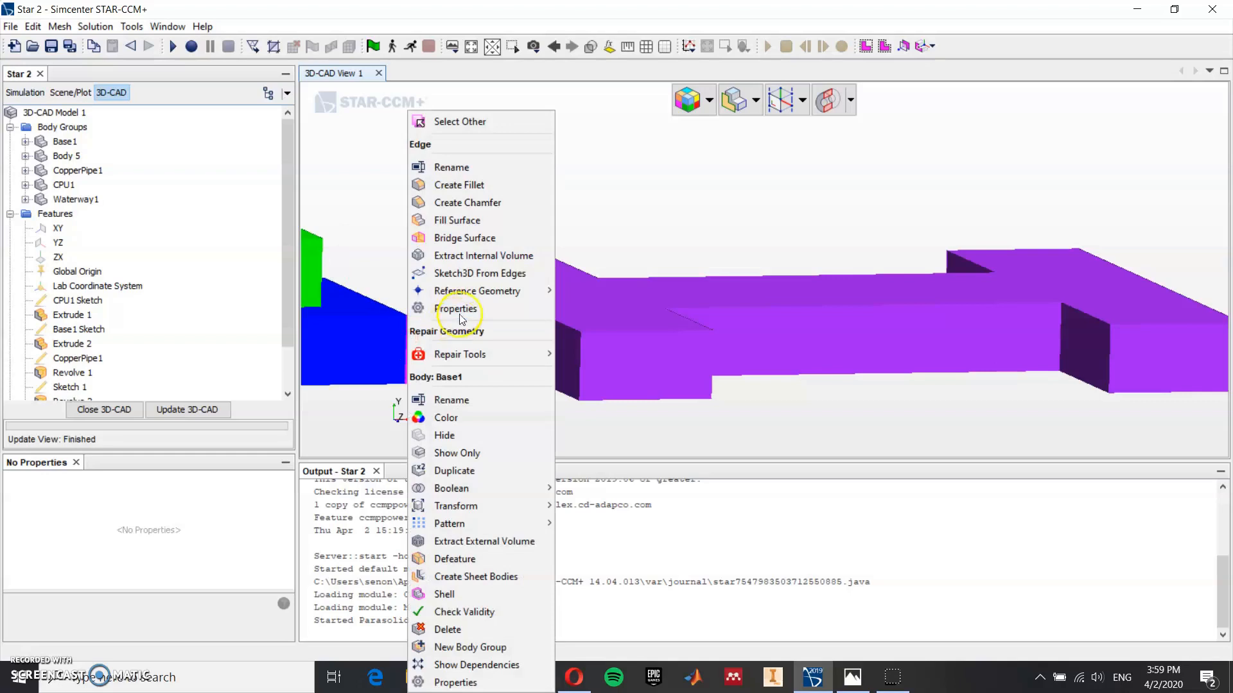
click(459, 307)
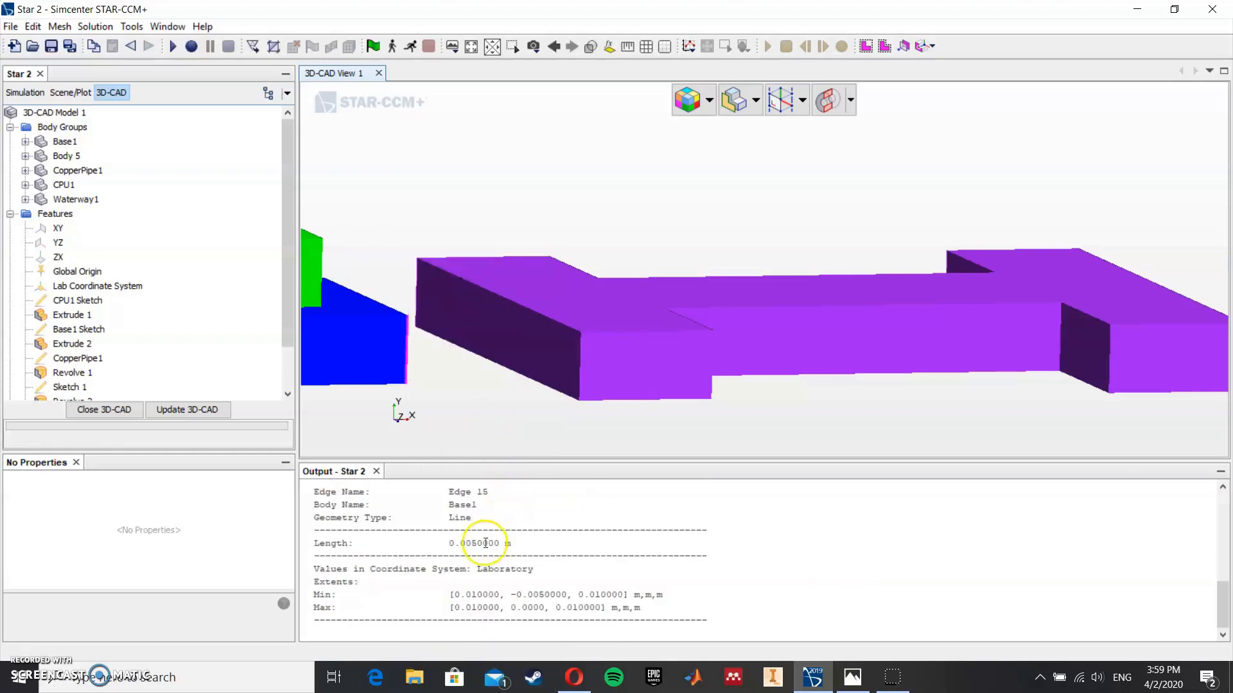
drag(451, 543, 463, 542)
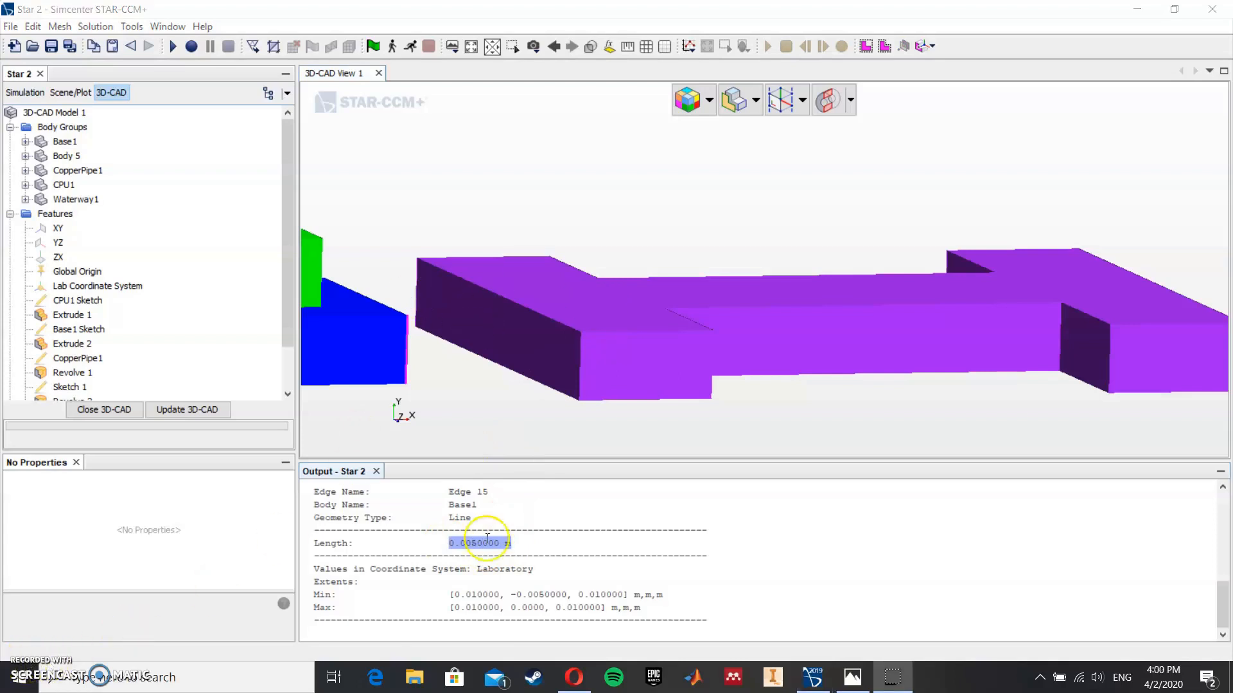
click(488, 542)
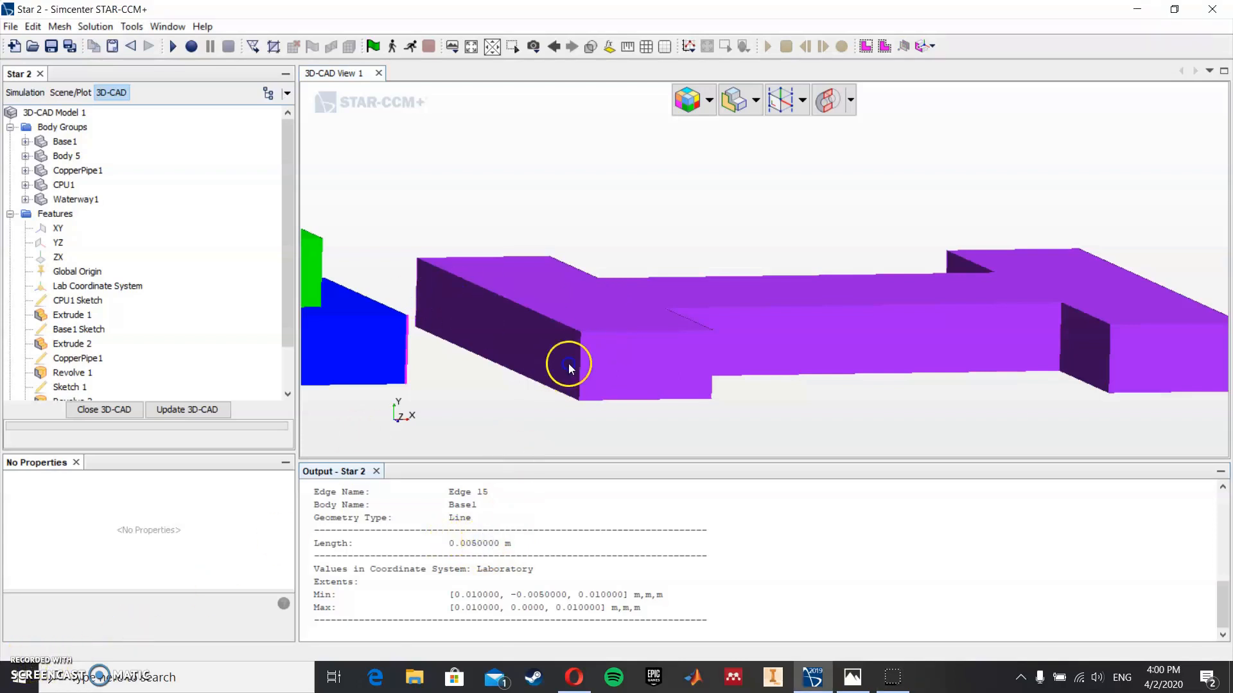
click(517, 370)
- Rotate to a near-top view and pick the top face of the H-shaped waterway
mouse_move(561, 364)
mouse_down()
mouse_move(526, 360)
mouse_move(583, 353)
mouse_move(560, 352)
mouse_up()
scroll(524, 359, down, 1)
drag(826, 293, 800, 399)
right_drag(844, 344, 851, 262)
scroll(866, 231, up, 3)
scroll(873, 234, down, 4)
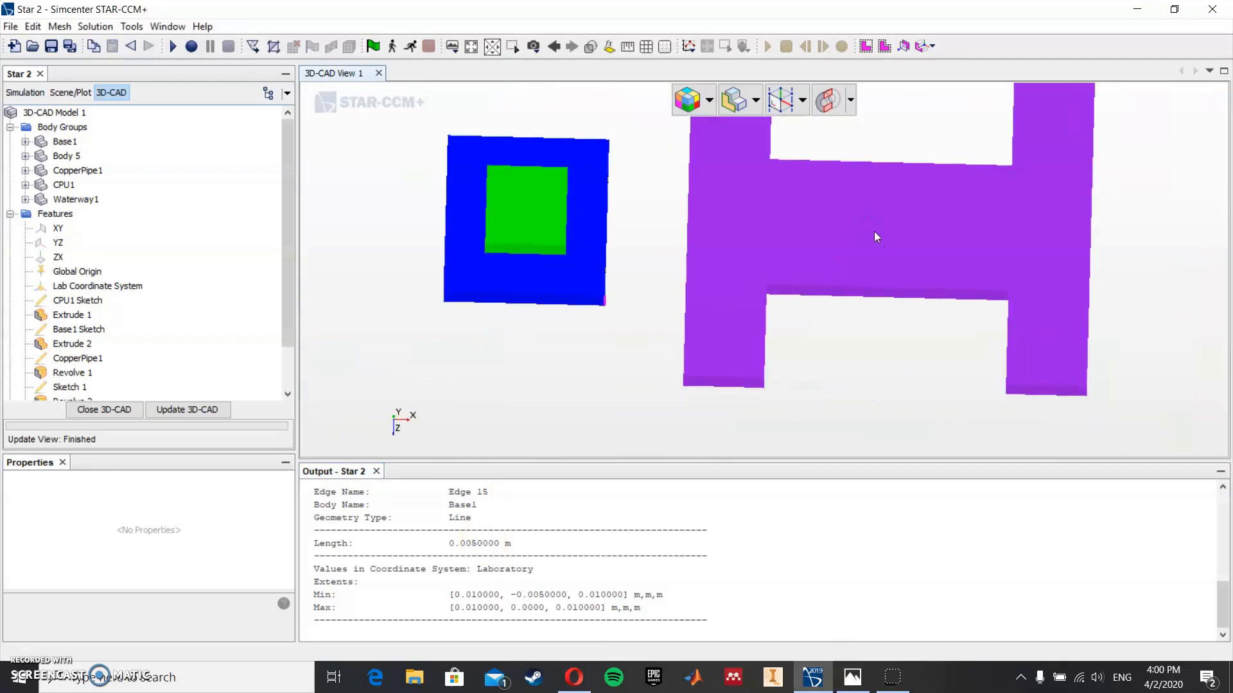
click(876, 233)
- Create a sketch at the waterway face centre and draw a square, viewed normal to the plane
right_click(876, 237)
mouse_move(945, 114)
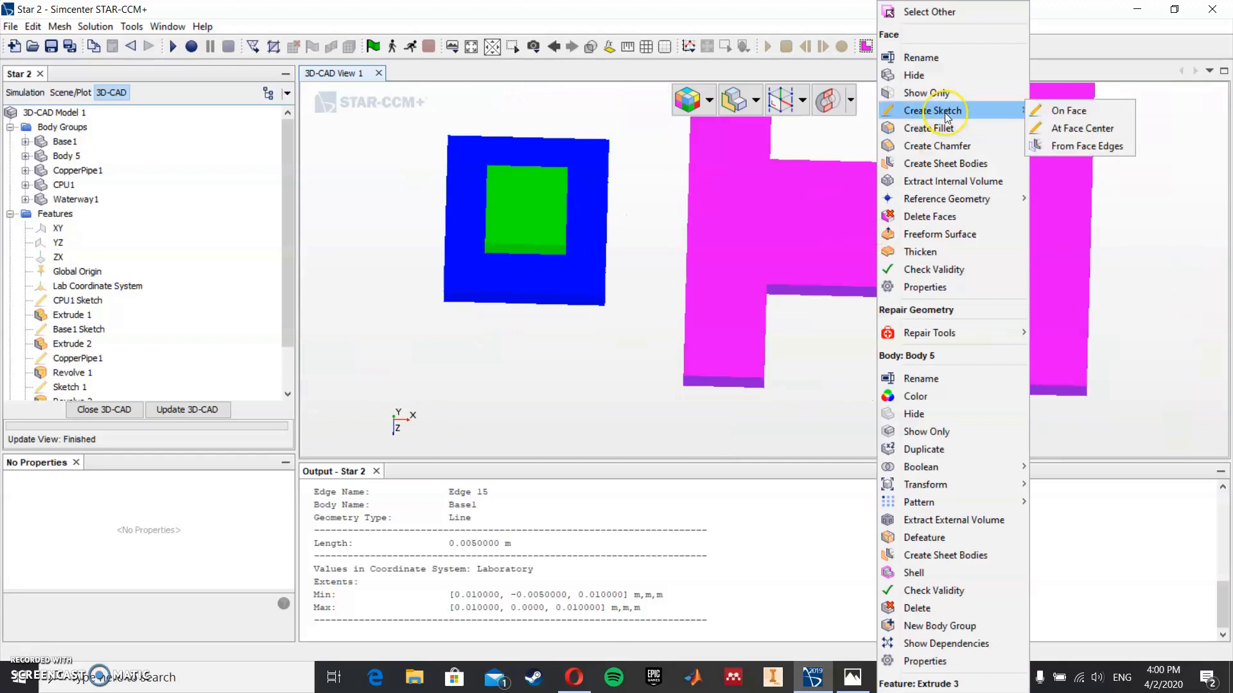
click(1073, 129)
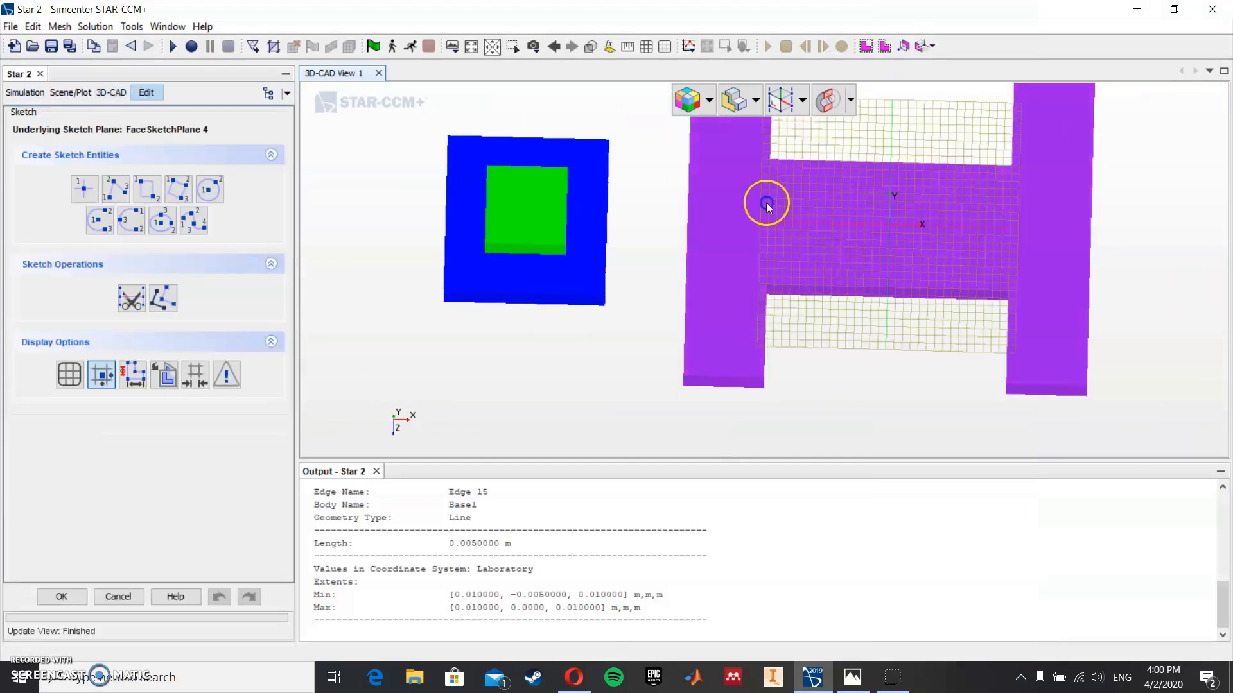
scroll(963, 245, up, 5)
click(116, 188)
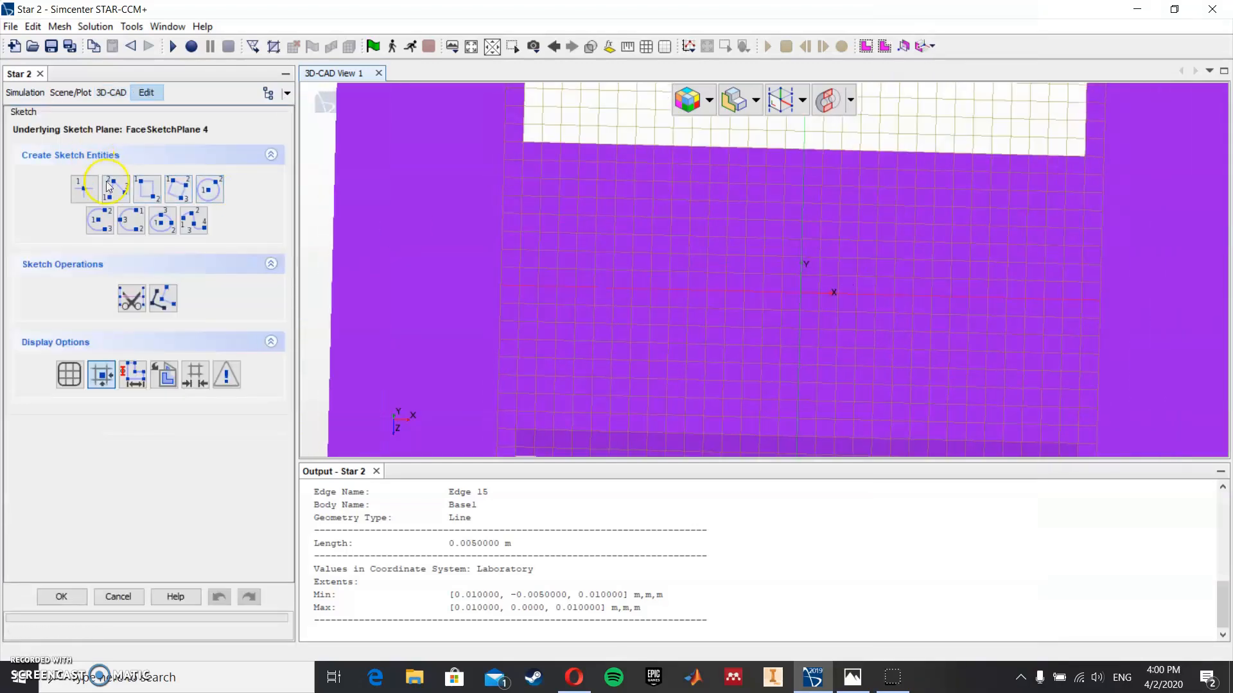
click(800, 294)
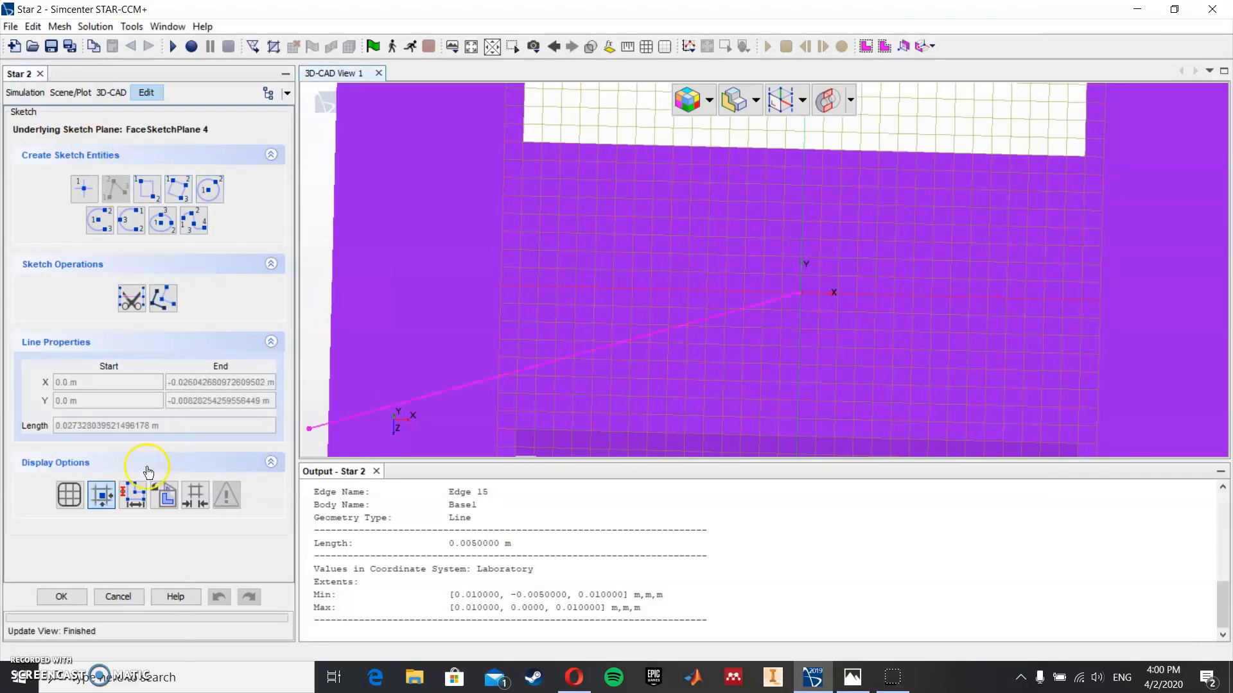
click(165, 496)
scroll(771, 273, up, 5)
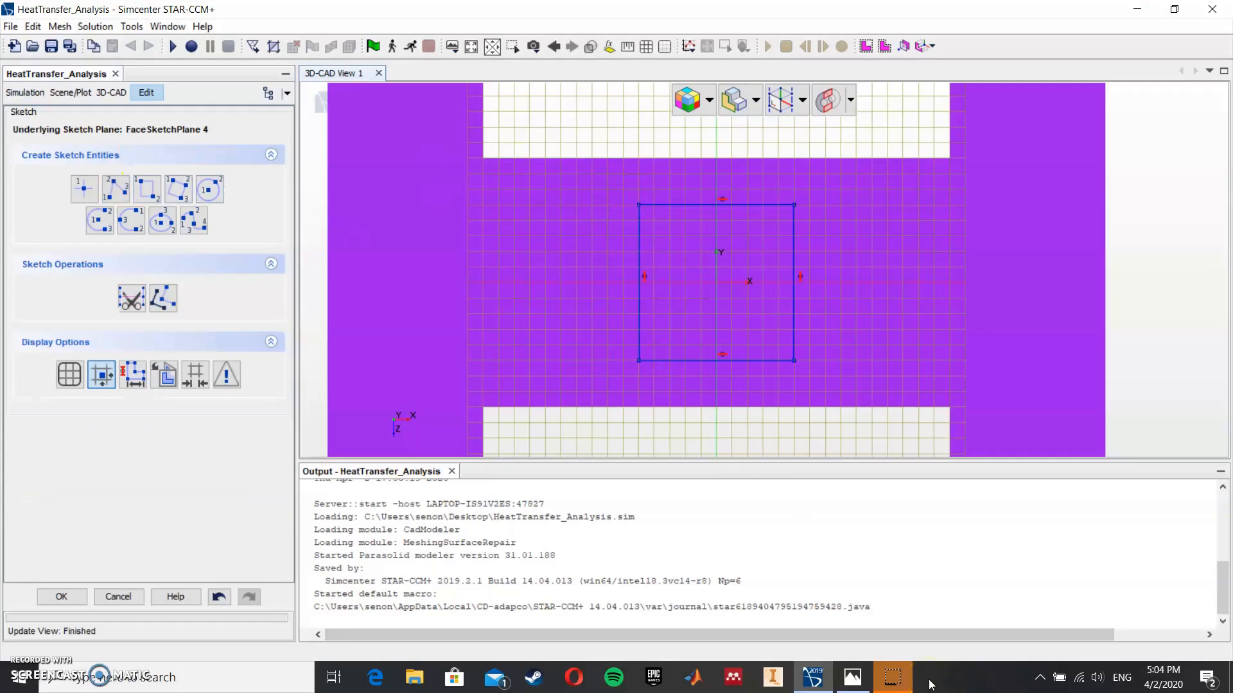
- Finish the square sketch and select the new Sketch 3 in the features list
click(61, 597)
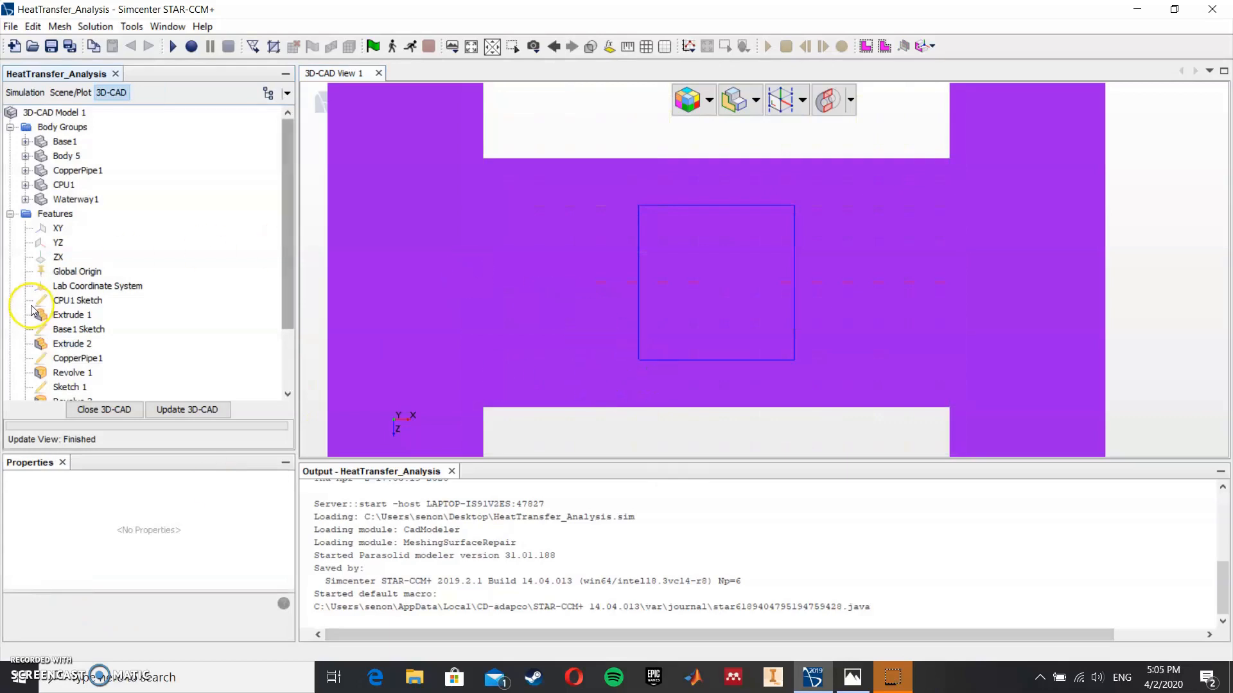
scroll(39, 311, down, 2)
scroll(91, 315, up, 2)
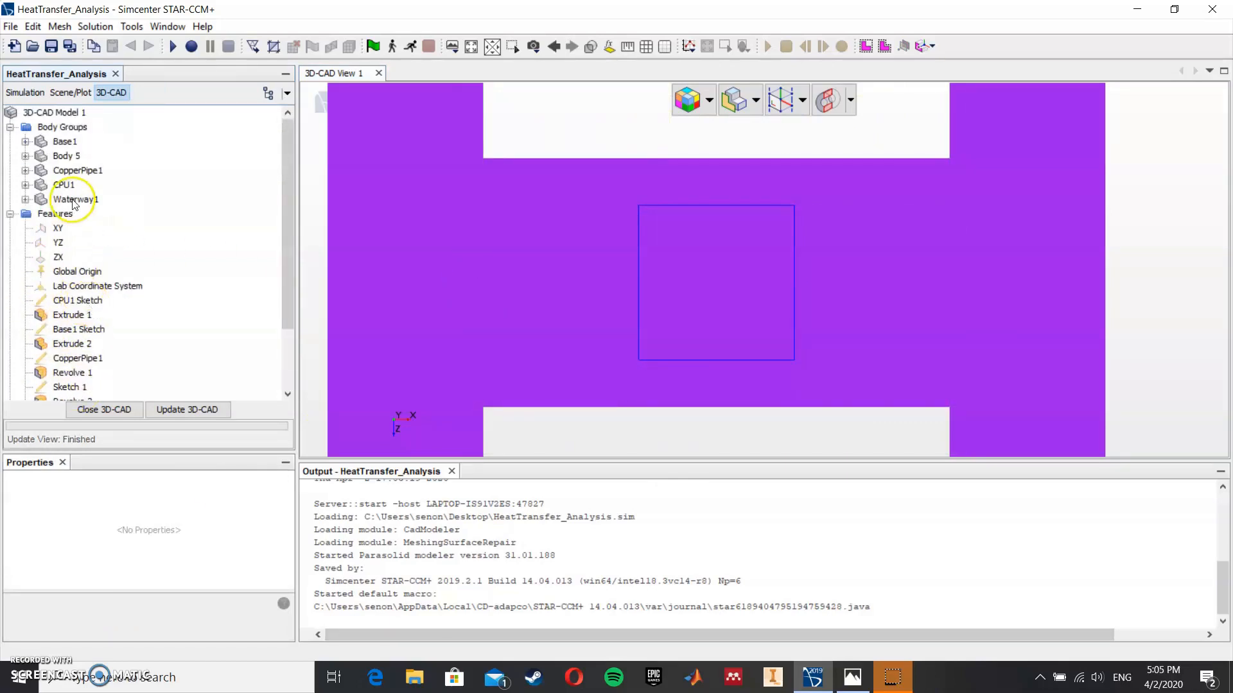
scroll(83, 318, down, 2)
click(80, 364)
- Start an extrusion of Sketch 3 and orbit to inspect the block preview on the middle bar
right_click(78, 365)
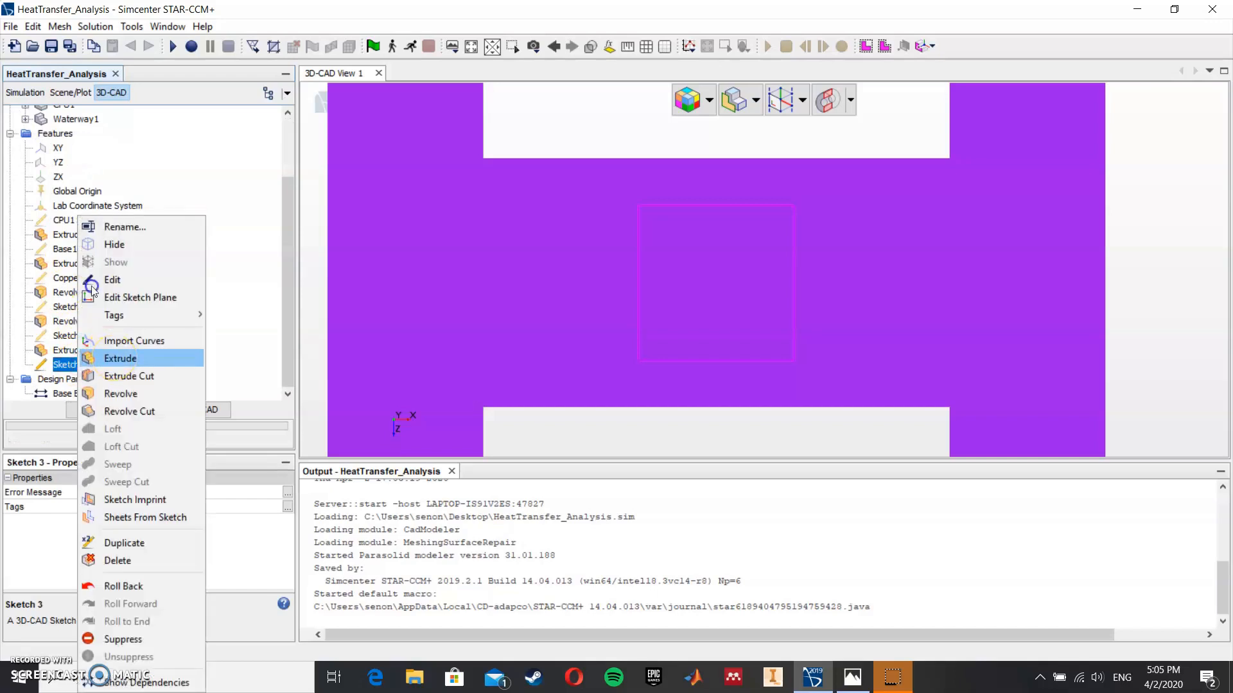
click(120, 358)
drag(567, 295, 516, 287)
scroll(515, 283, down, 3)
right_drag(515, 284, 516, 354)
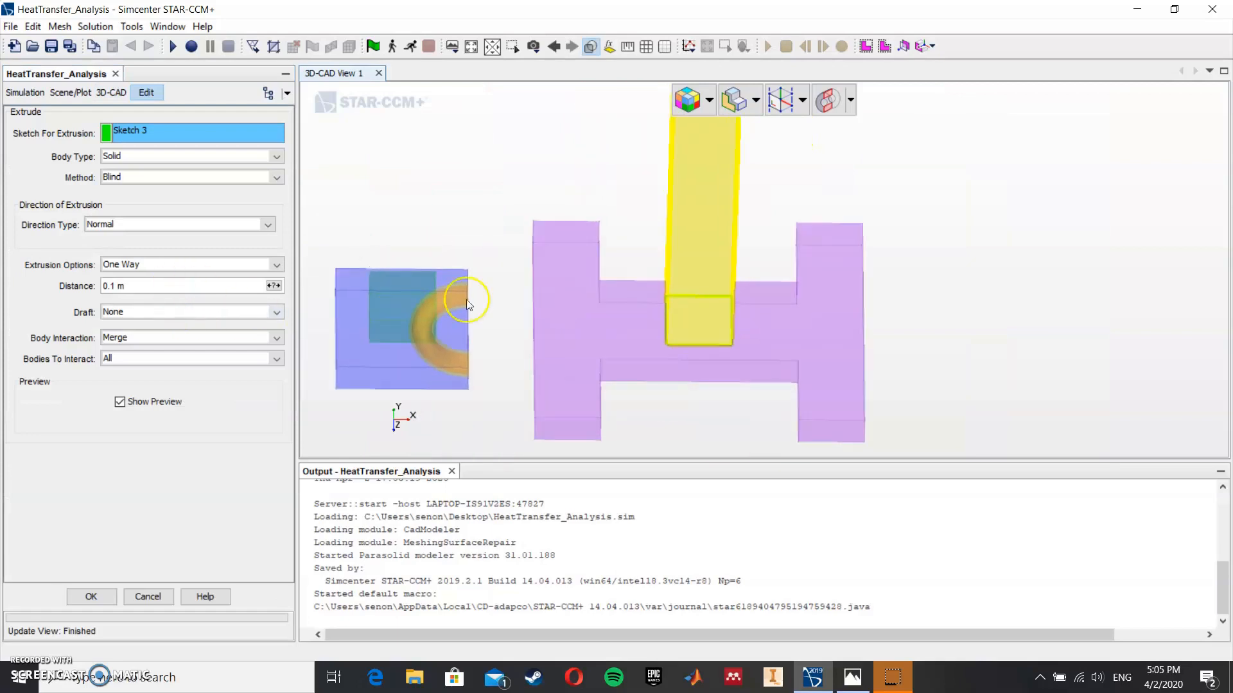
scroll(411, 413, up, 5)
- Set the extrusion distance to 3 mm and set Body Interaction so the block doesn't merge
click(171, 283)
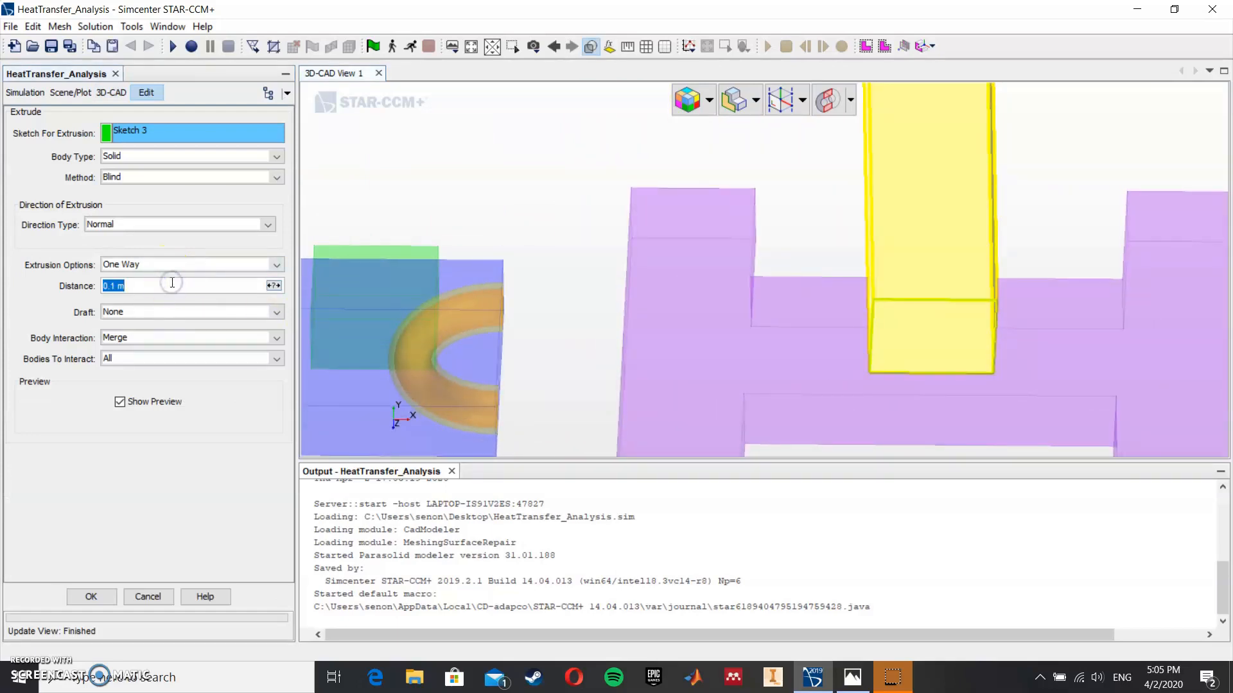
text(3mm)
click(168, 312)
click(128, 323)
click(143, 338)
click(141, 352)
drag(491, 283, 496, 218)
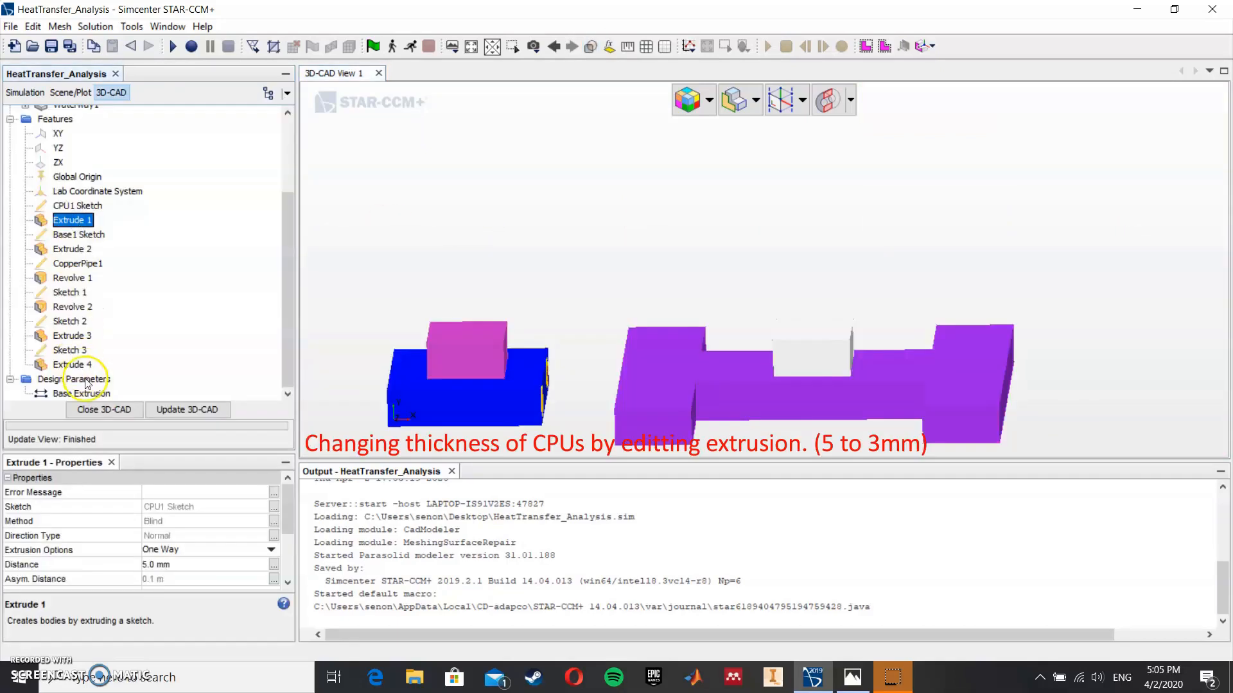
- Change Extrude 1's distance to 3 mm and update the 3D-CAD model
click(168, 564)
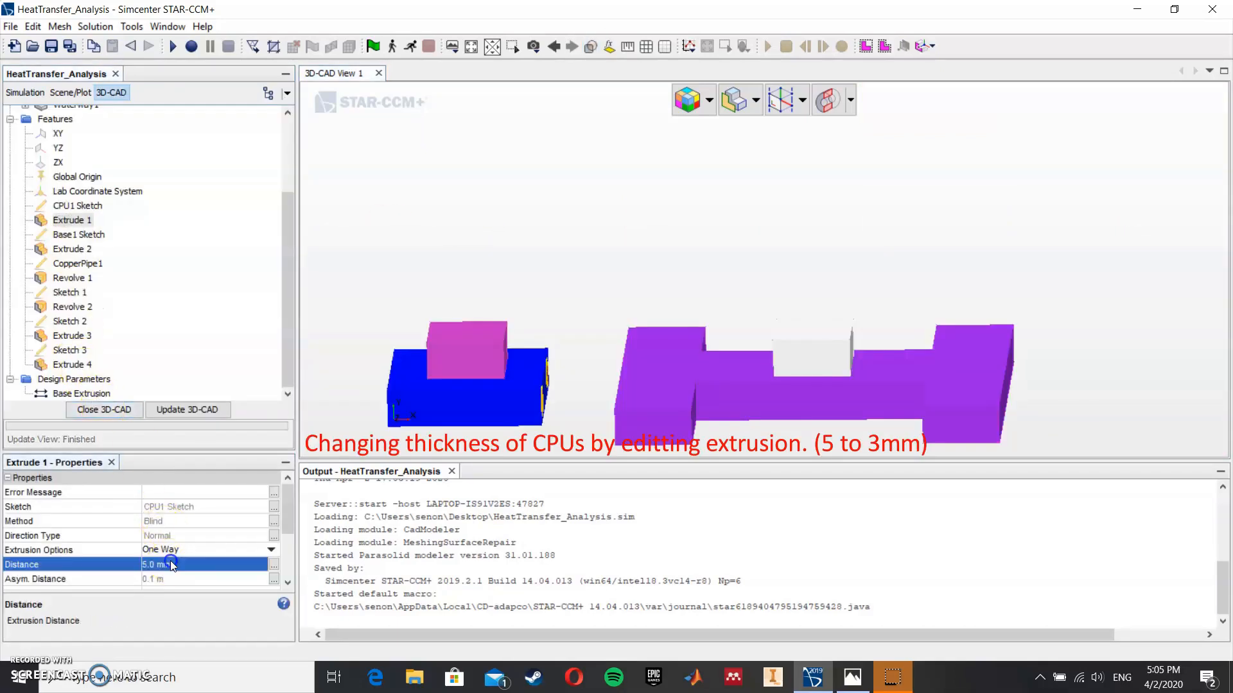
text(3)
key(Return)
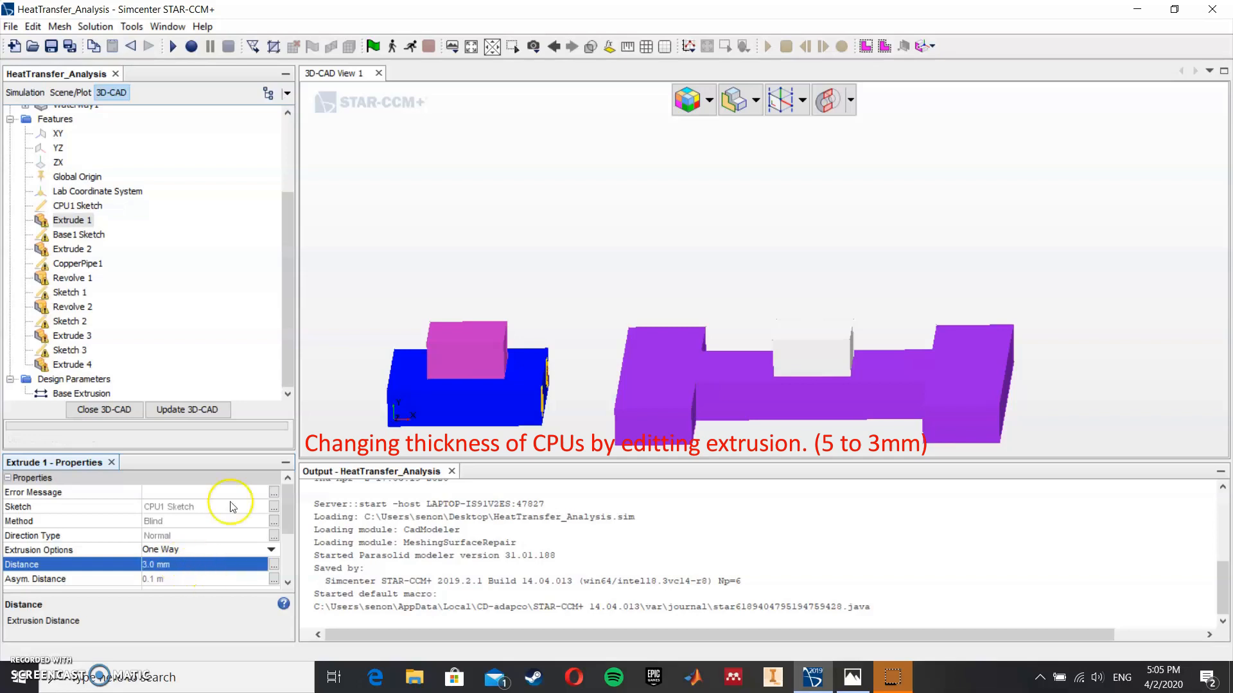
click(77, 263)
click(187, 409)
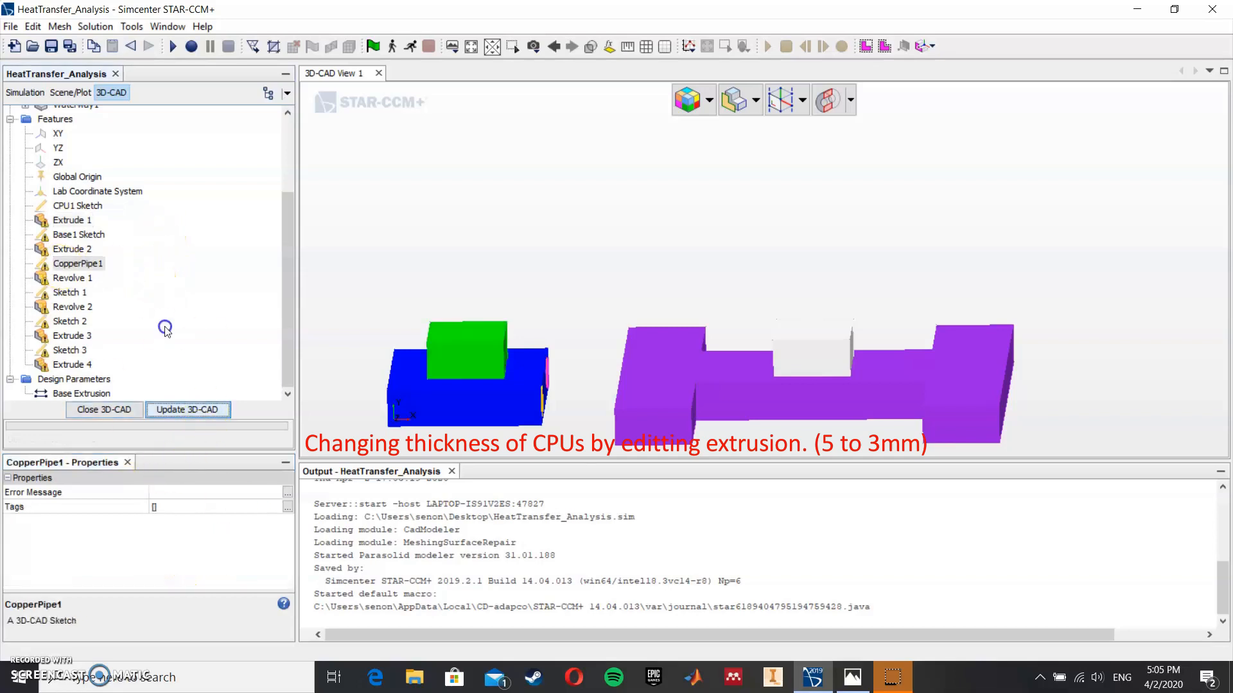
- Change Extrude 4's distance to 3 mm, update the model, and orbit to check both blocks
click(71, 364)
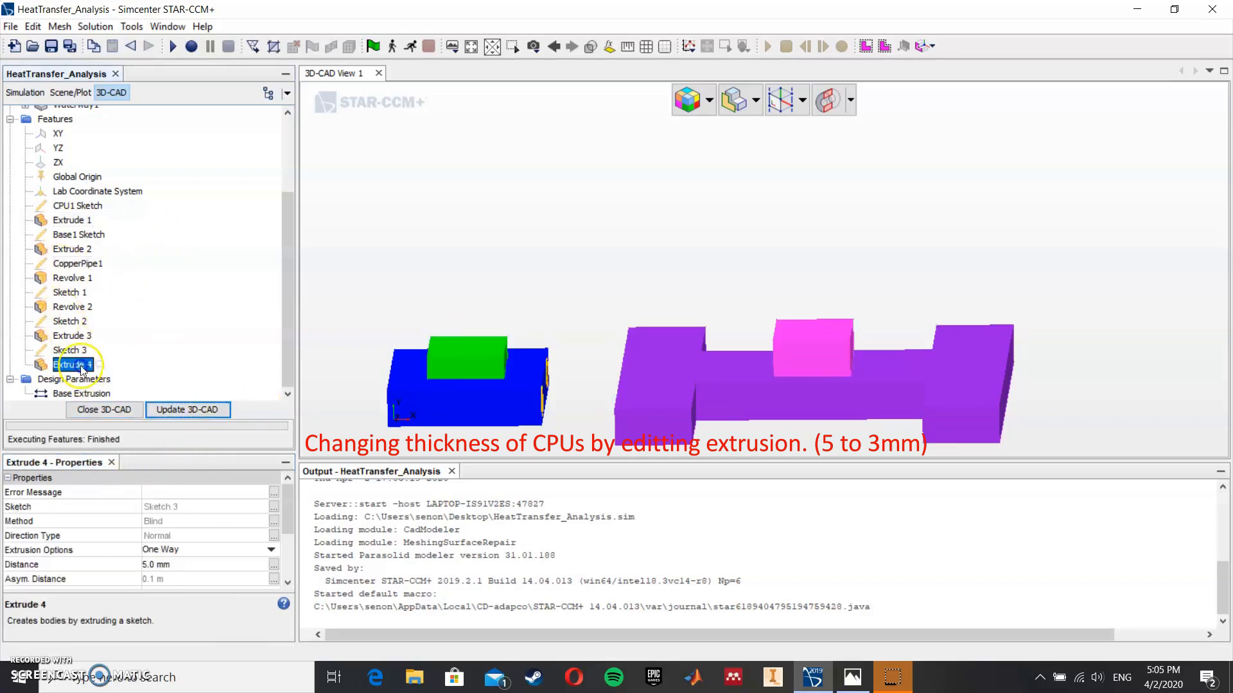
click(175, 564)
text(3)
key(Return)
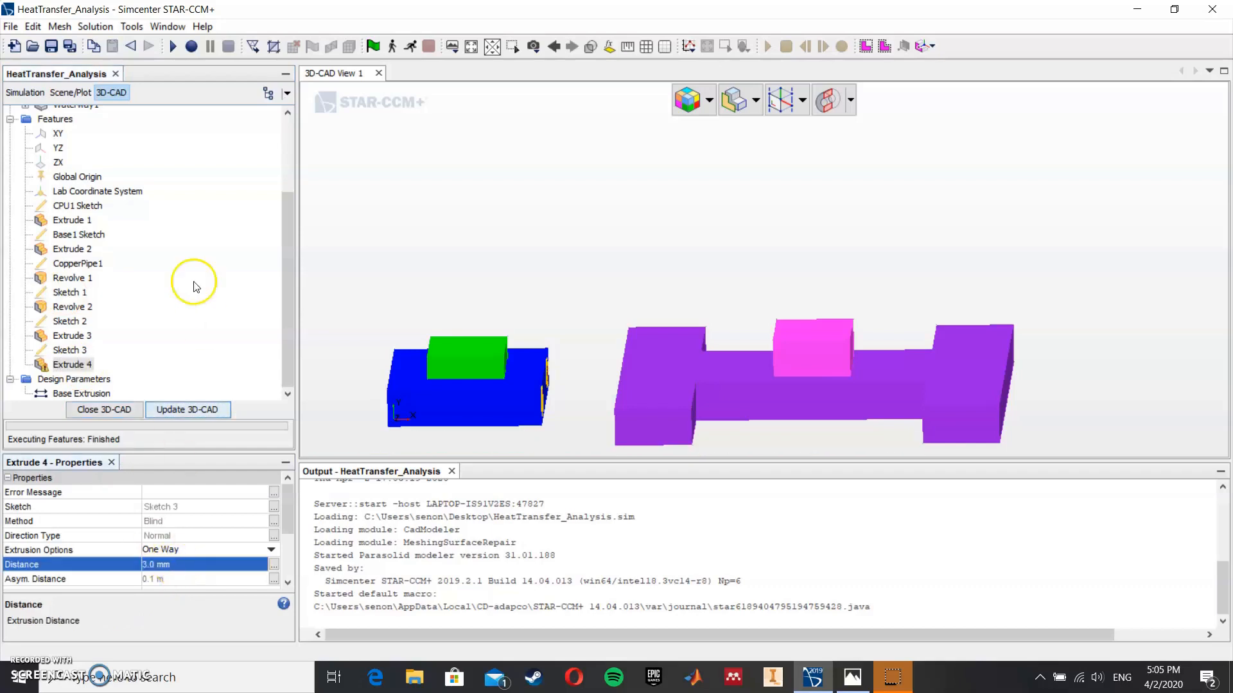
click(179, 415)
mouse_move(717, 352)
mouse_down()
mouse_move(862, 367)
mouse_move(746, 387)
mouse_move(705, 362)
mouse_up()
drag(1169, 295, 985, 259)
mouse_move(788, 298)
mouse_down()
mouse_move(798, 295)
mouse_move(496, 326)
mouse_move(784, 303)
mouse_move(707, 306)
mouse_up()
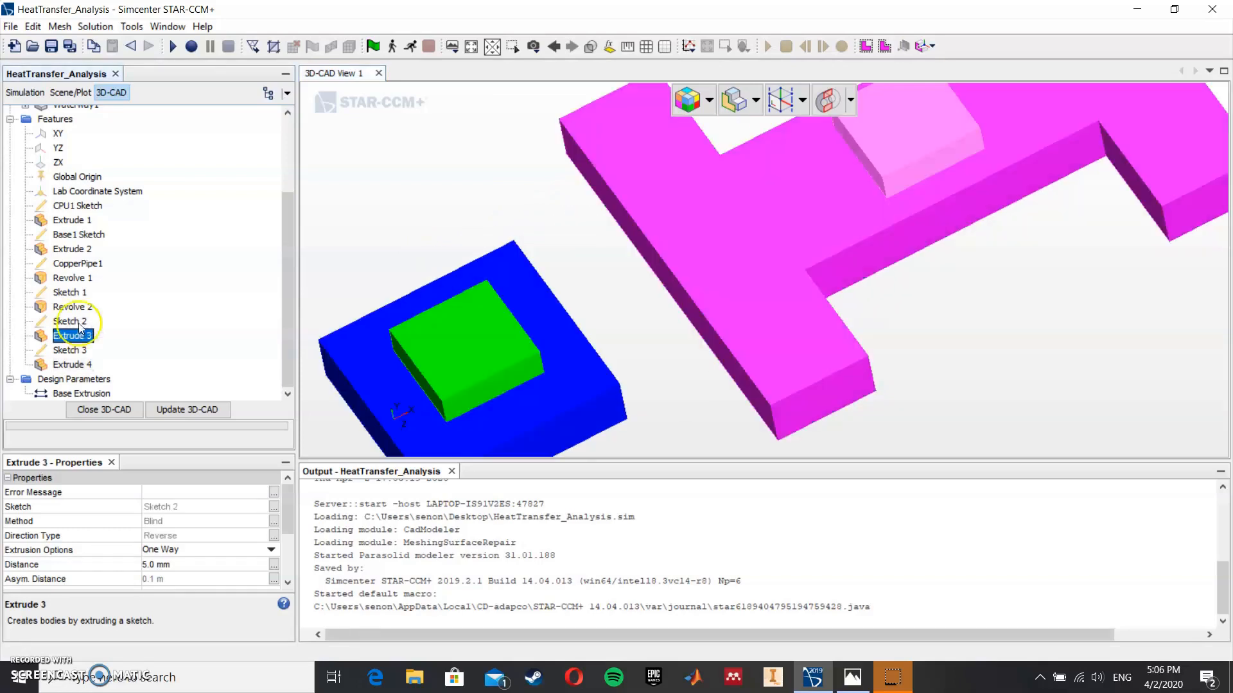
- Reopen Sketch 2 and drag one middle-bar edge down to Y = −0.013 m
click(77, 322)
right_click(78, 322)
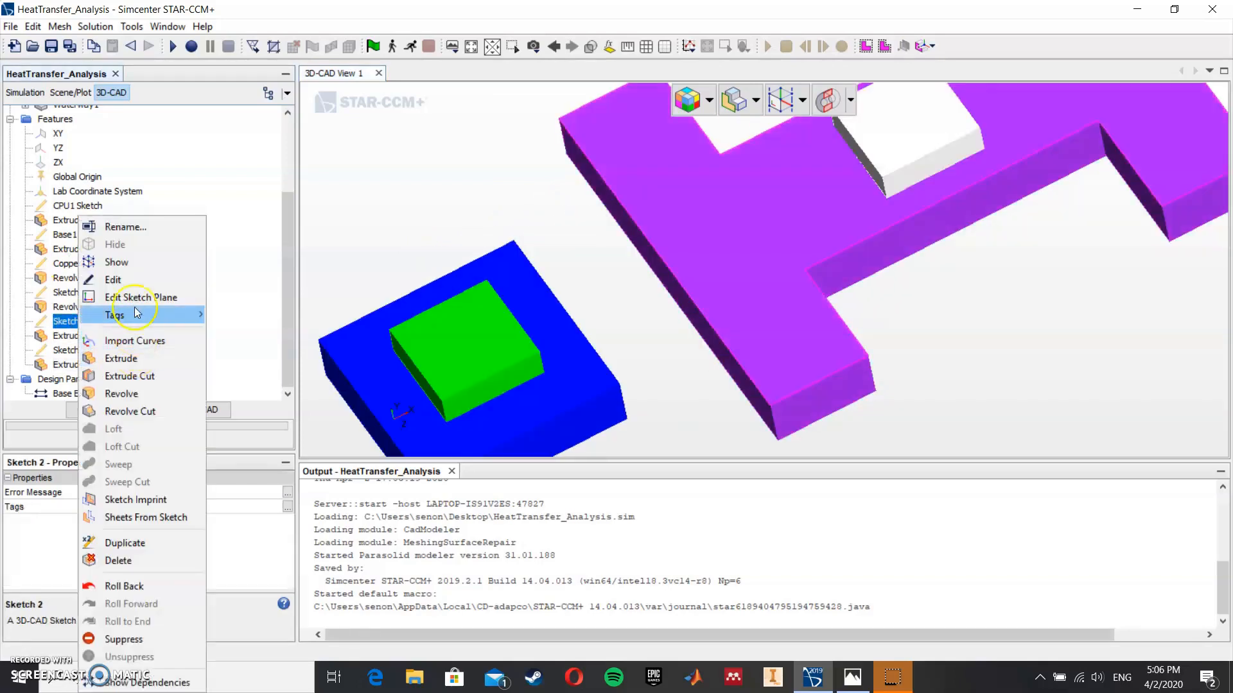
click(115, 280)
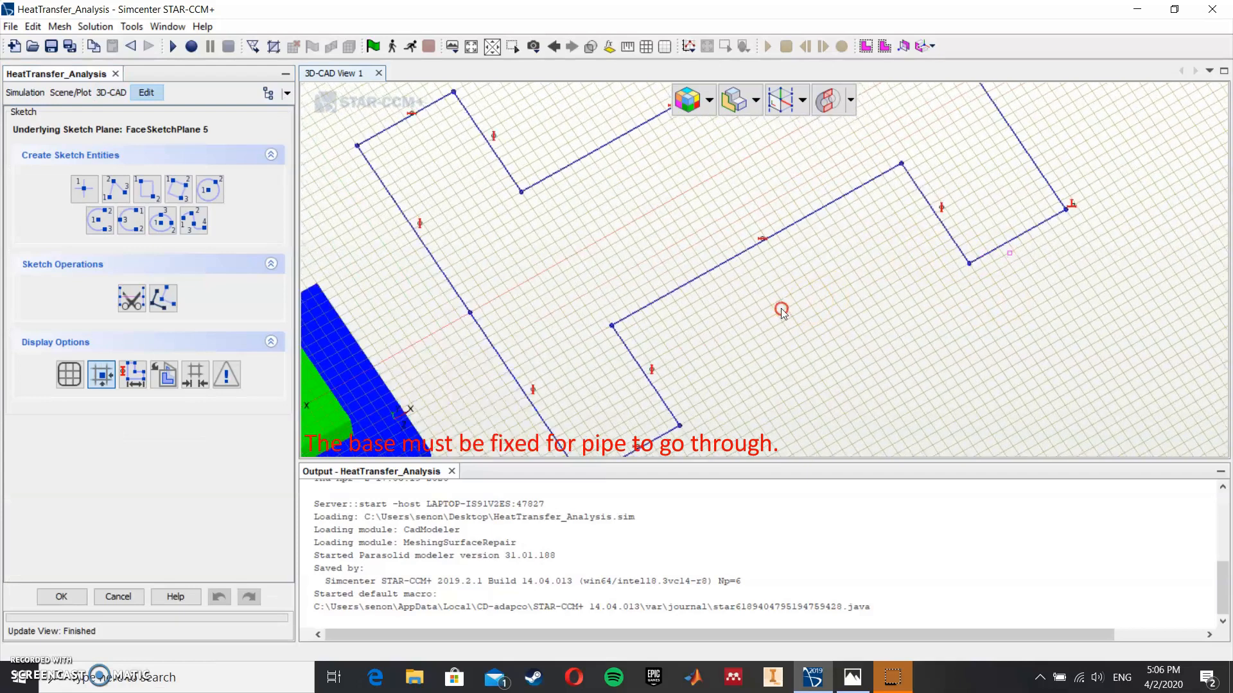
click(714, 273)
drag(714, 274, 746, 294)
- With bodies see-through, move the opposite middle-bar edge to Y = 0.012 m and finish the sketch
click(592, 287)
right_drag(593, 283, 617, 171)
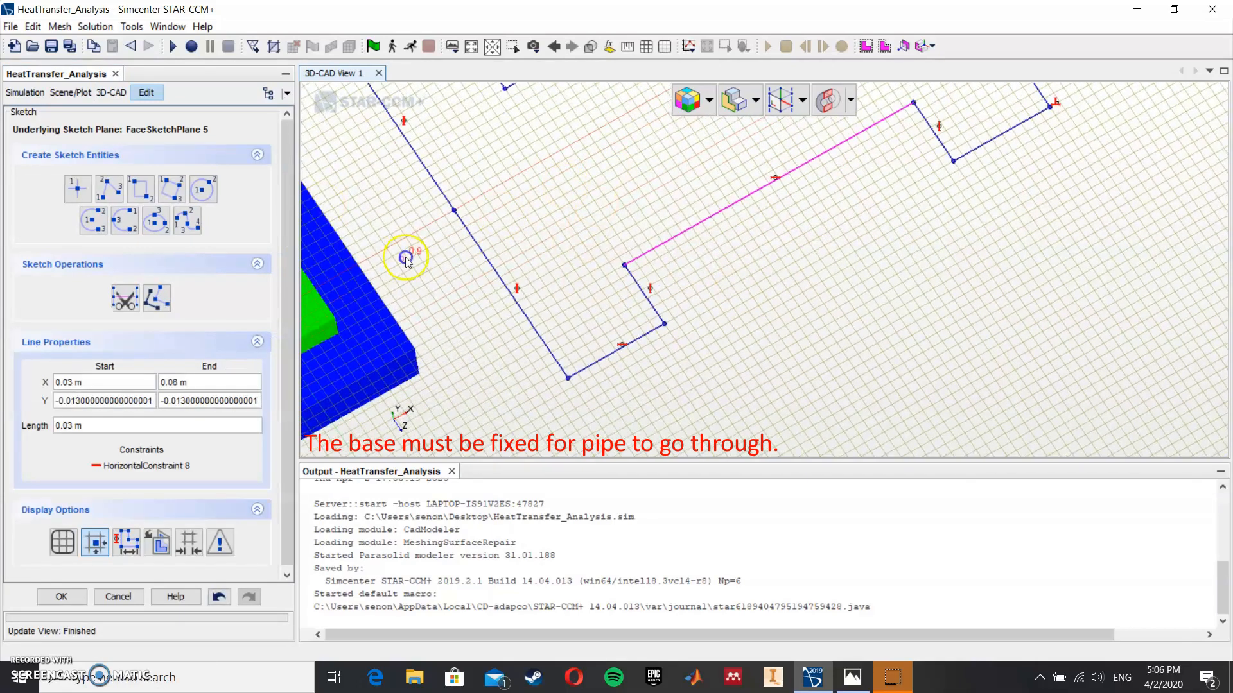
drag(407, 256, 413, 295)
click(597, 47)
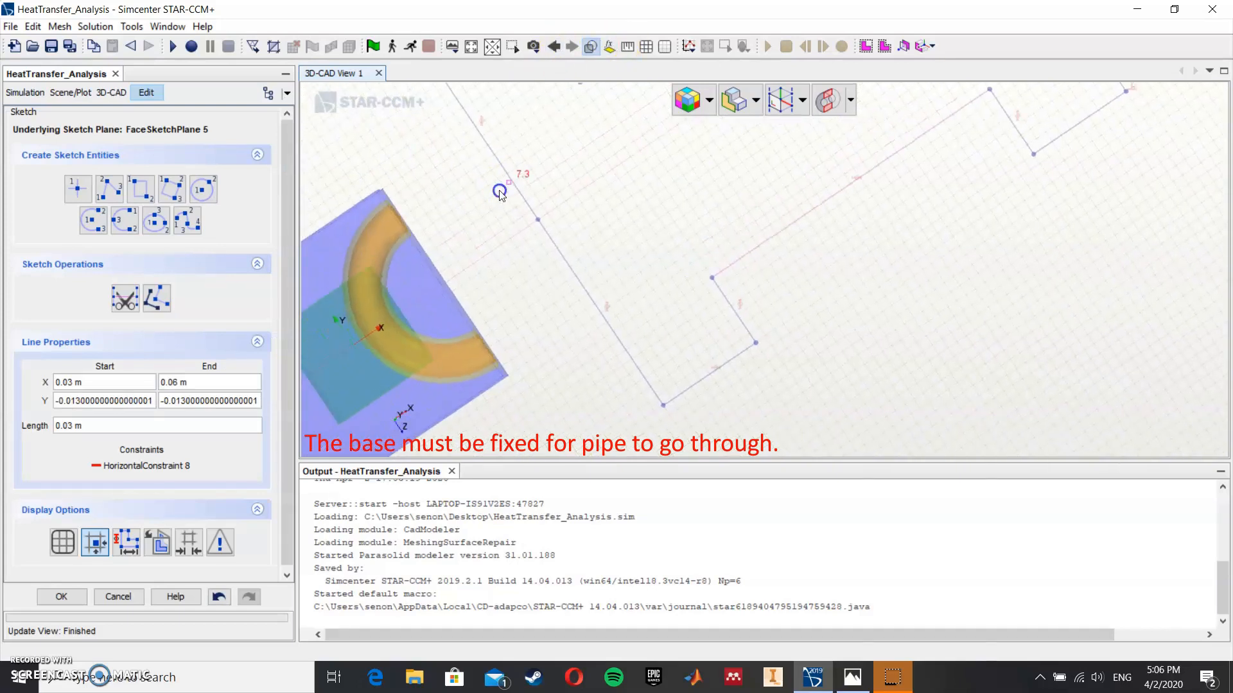
drag(454, 272, 598, 293)
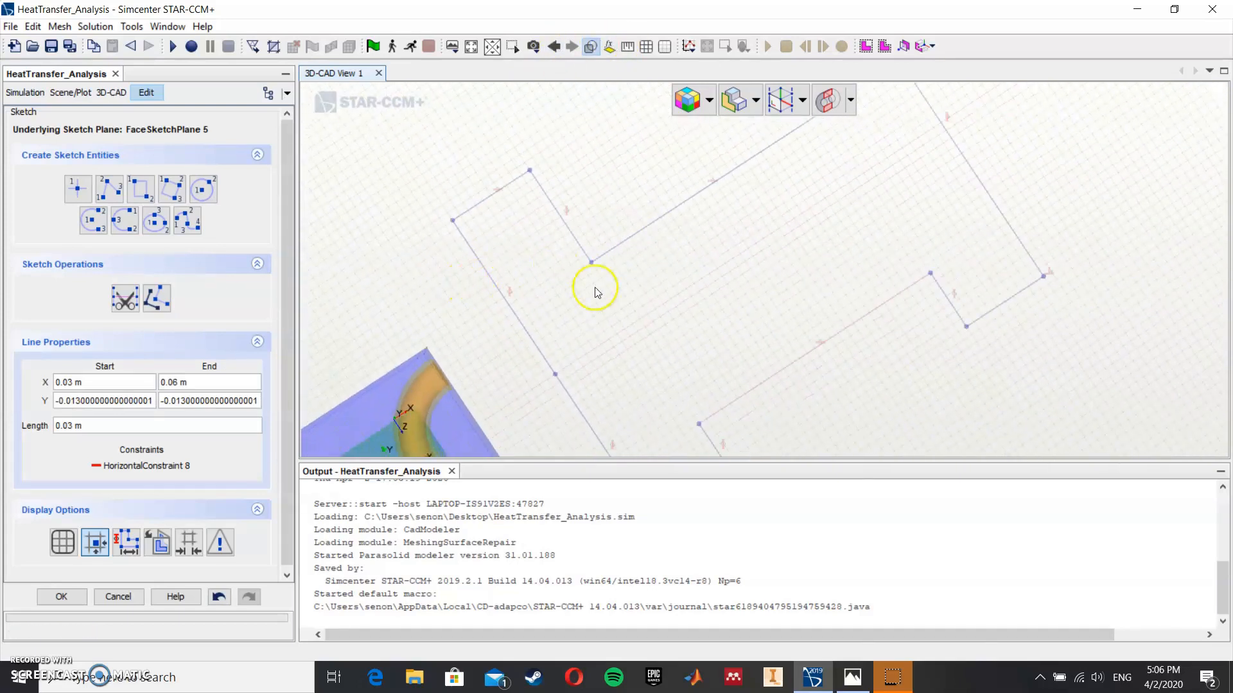
drag(662, 220, 649, 204)
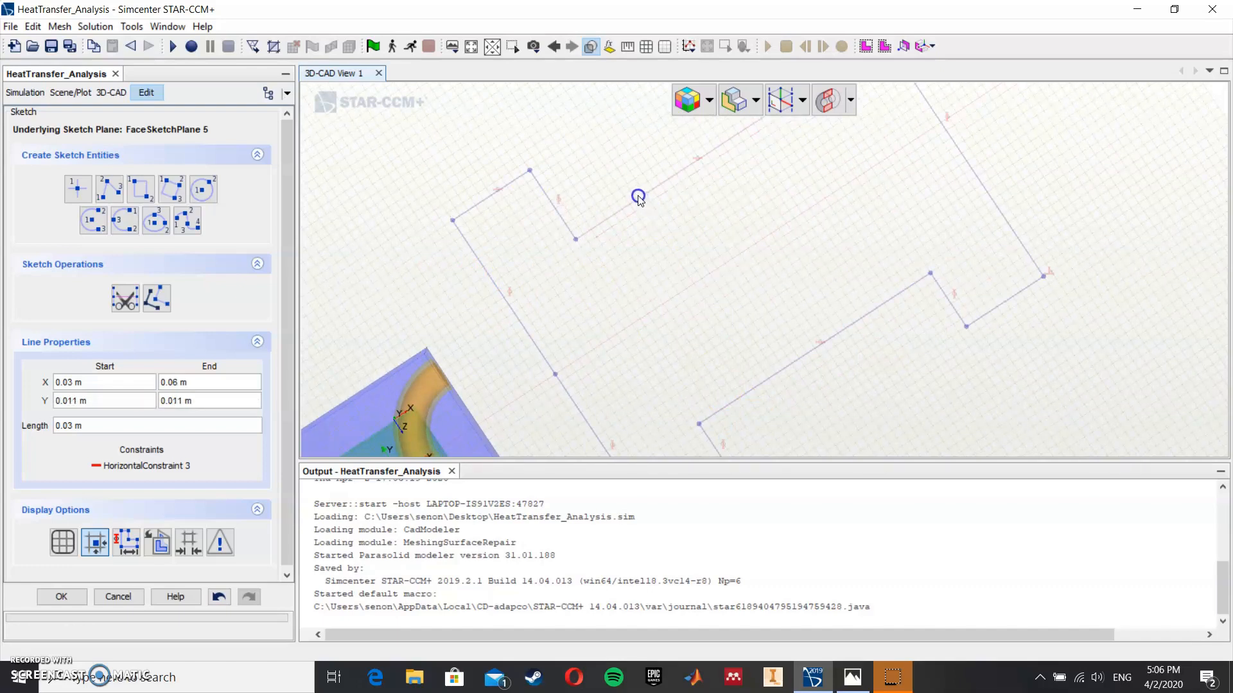
mouse_move(504, 282)
mouse_down()
mouse_move(441, 278)
mouse_move(457, 289)
mouse_move(639, 243)
mouse_up()
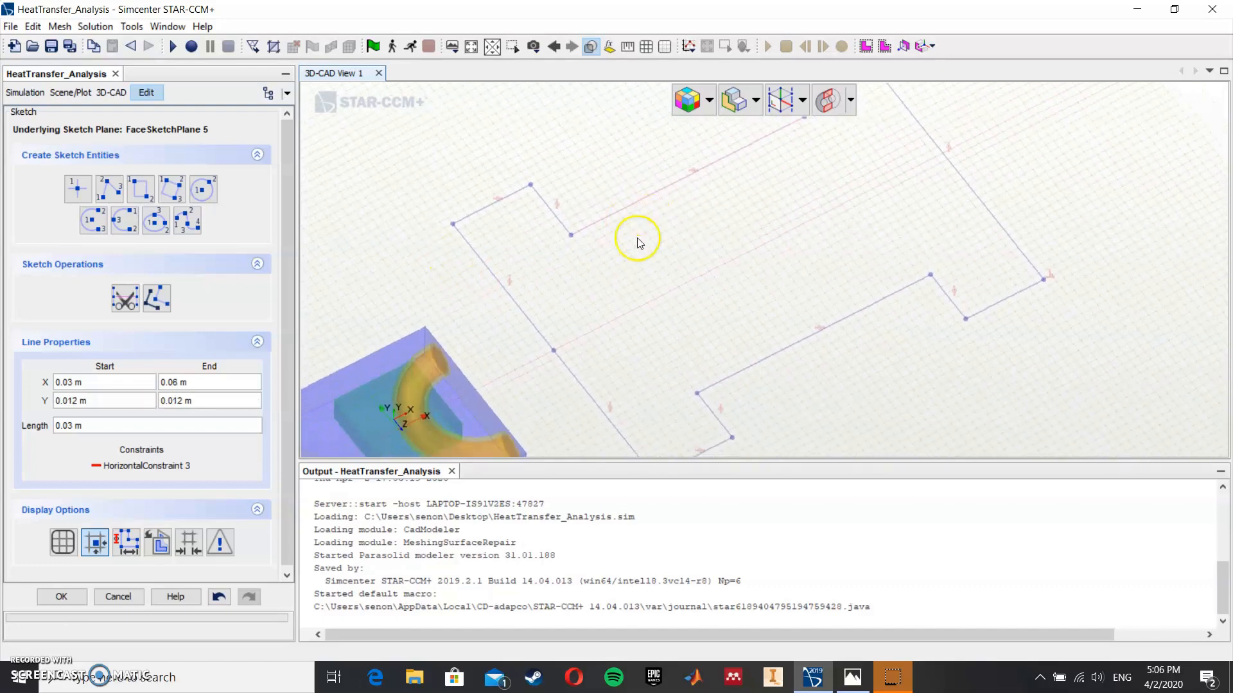
drag(560, 313, 564, 313)
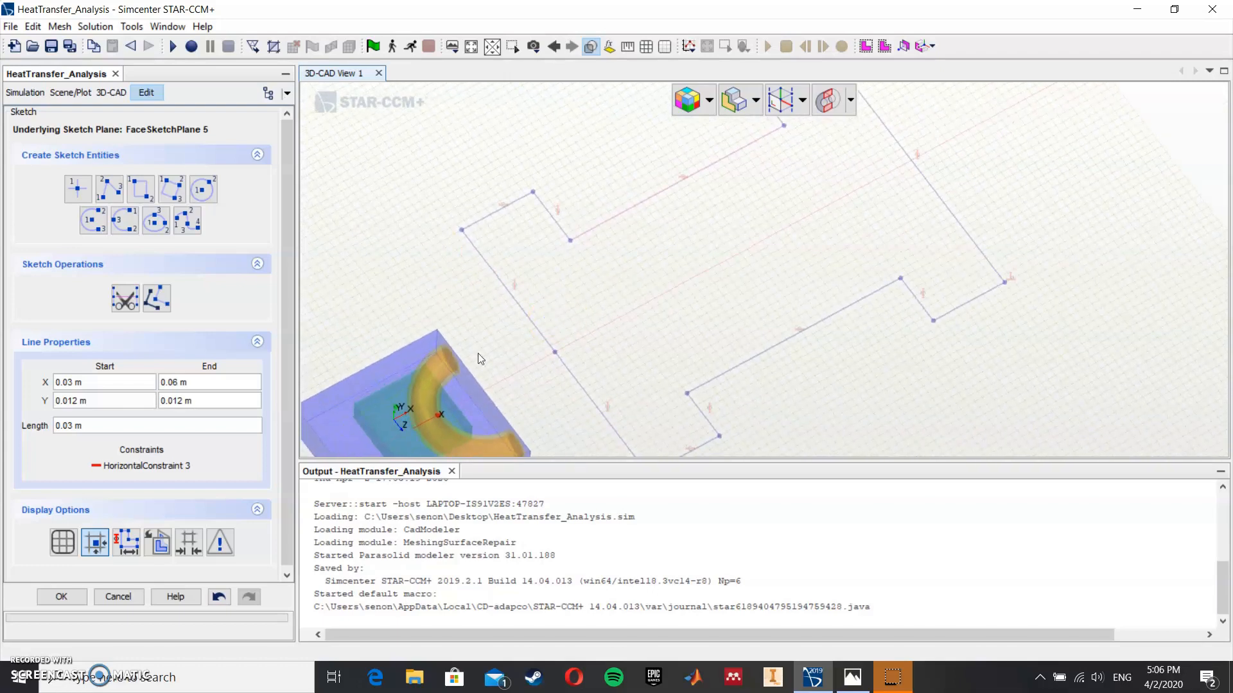
click(59, 602)
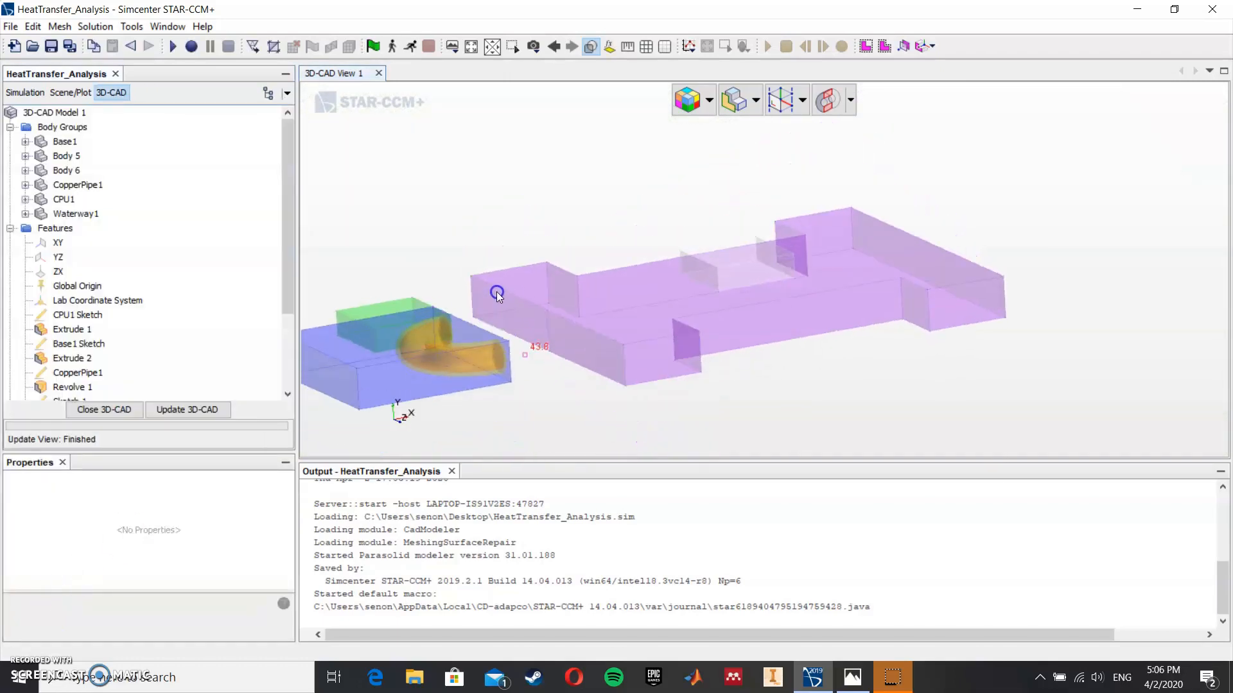
- Restore opaque bodies, hide the base's side face, and select the copper pipe's end face
click(590, 48)
mouse_move(573, 287)
mouse_down()
mouse_move(493, 255)
mouse_move(573, 238)
mouse_move(570, 256)
mouse_up()
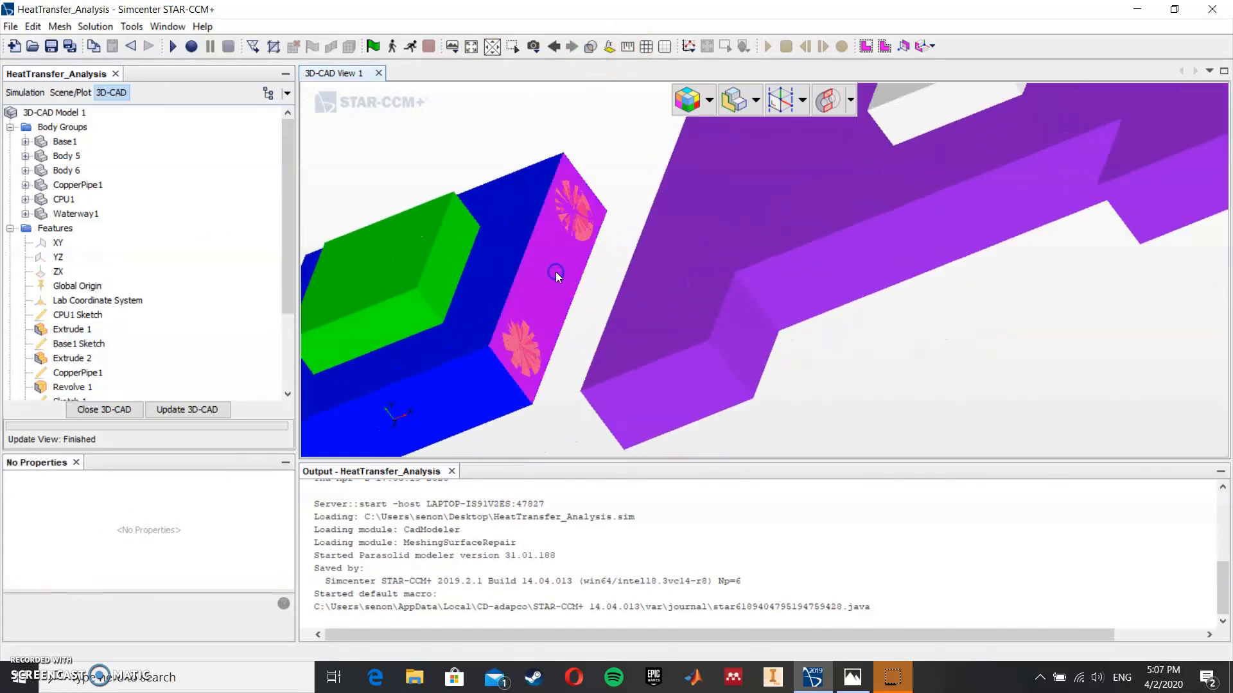
right_click(557, 267)
mouse_move(623, 115)
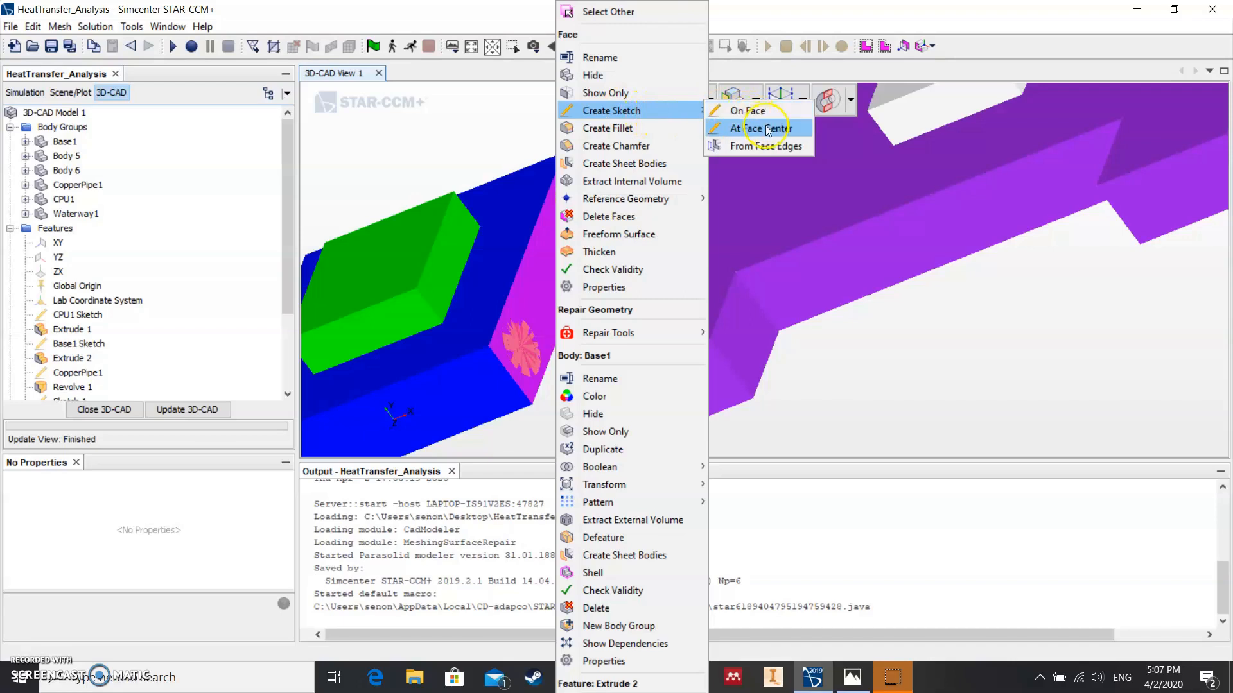
click(602, 75)
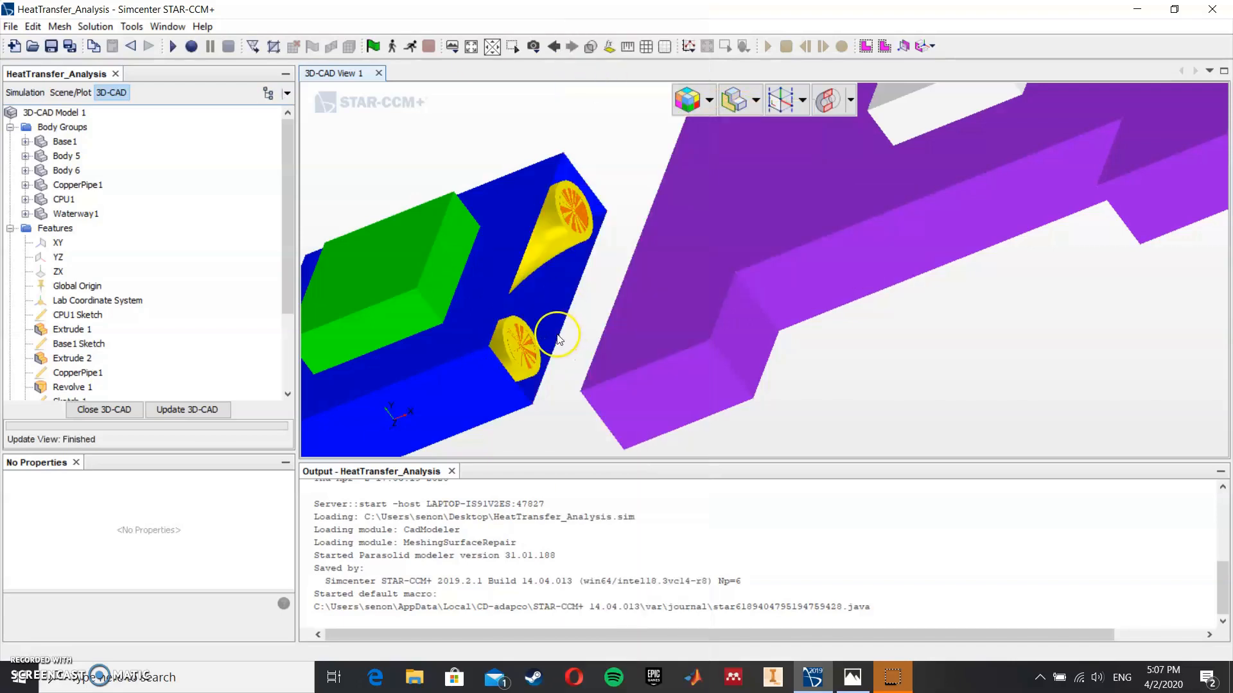
scroll(550, 334, up, 5)
click(570, 175)
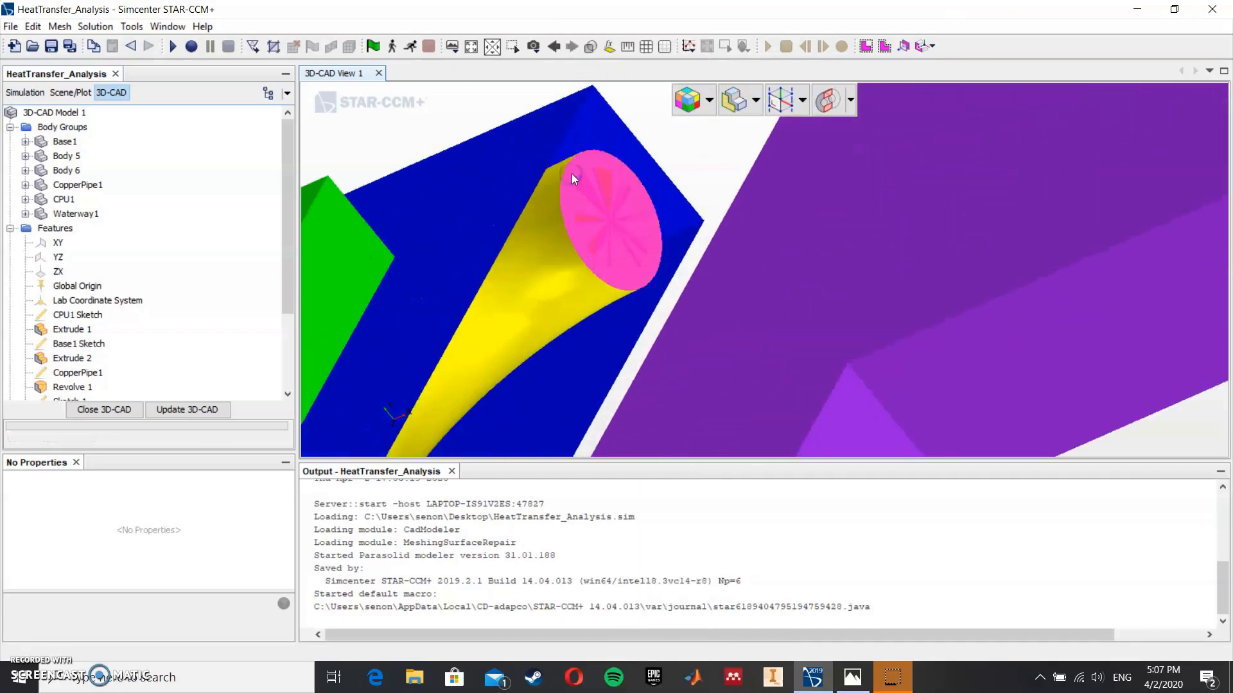
scroll(603, 208, down, 5)
scroll(620, 203, up, 2)
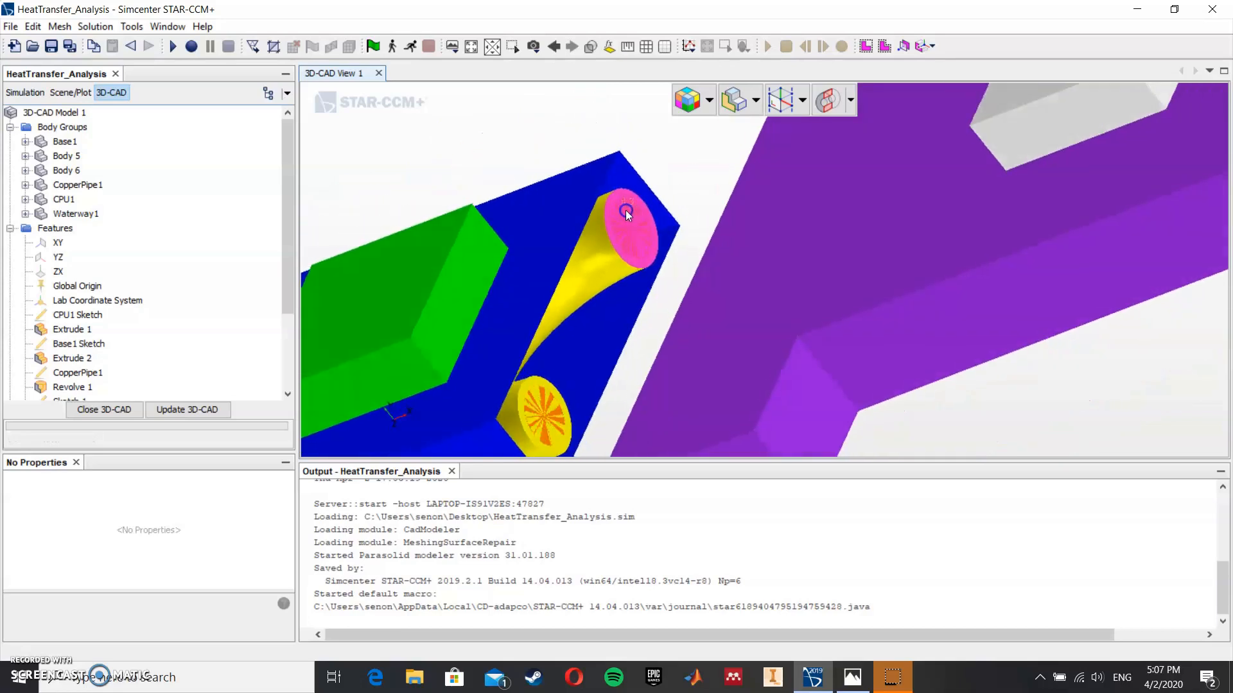
- Create a sketch at the pipe end face's centre with a 2 mm radius centred circle
right_click(619, 198)
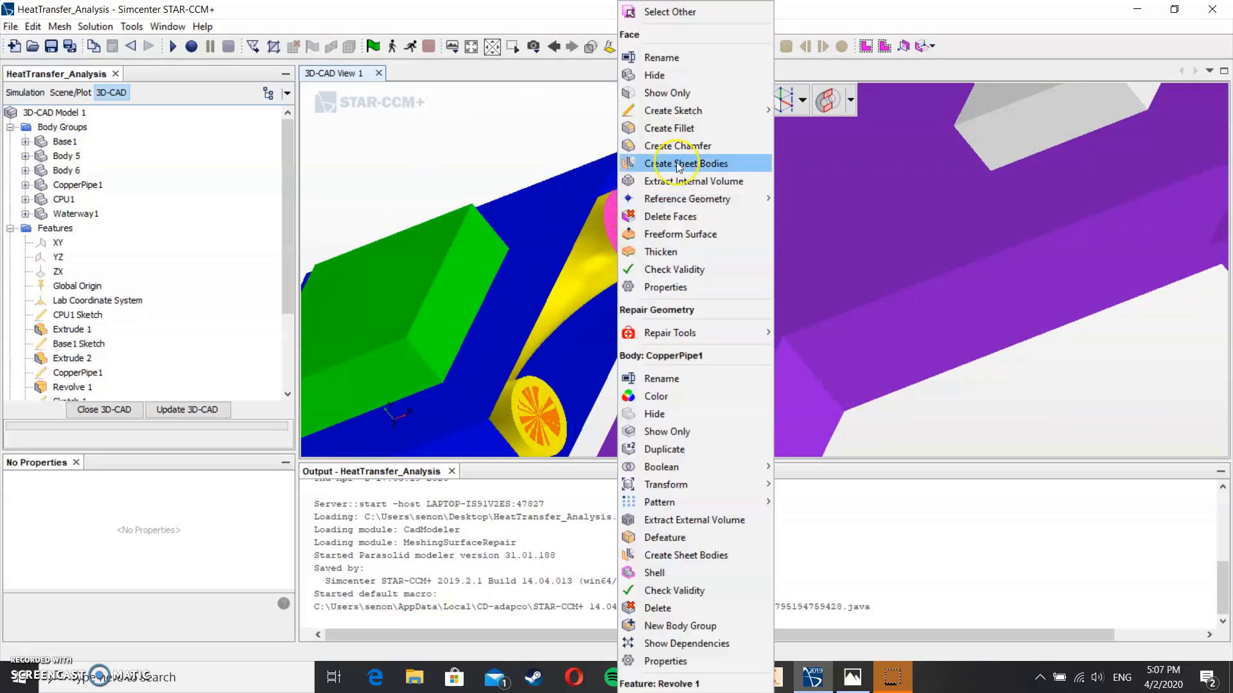
mouse_move(691, 110)
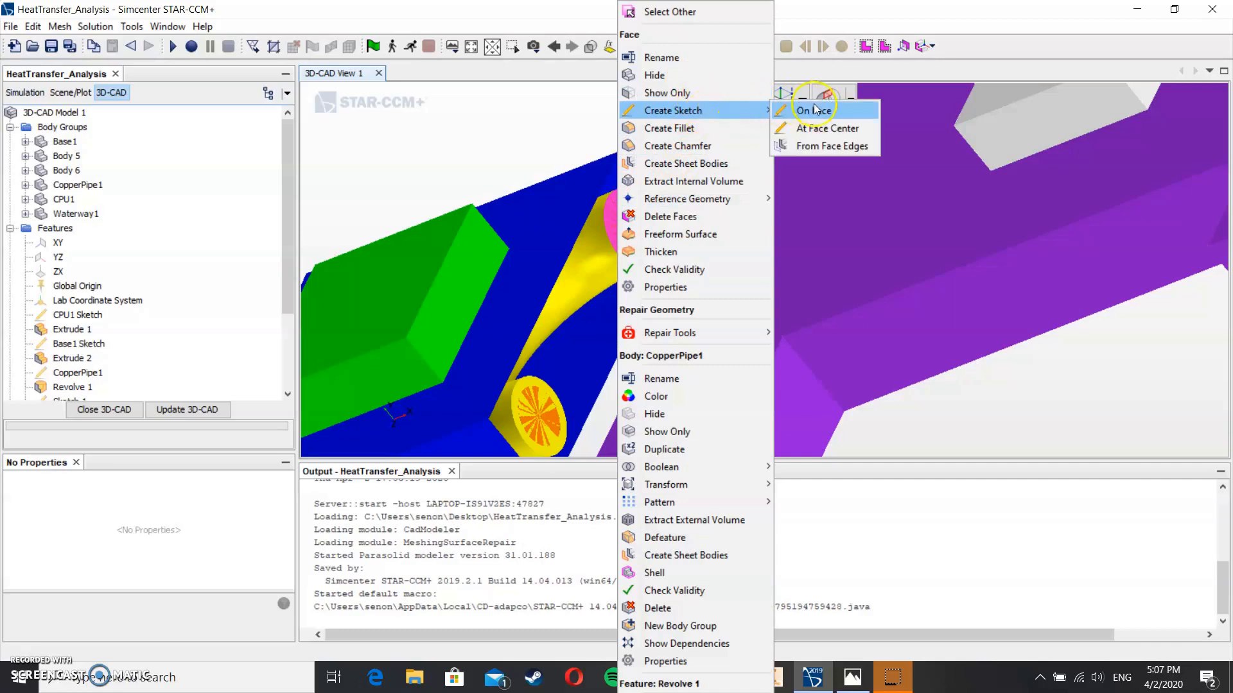
click(852, 131)
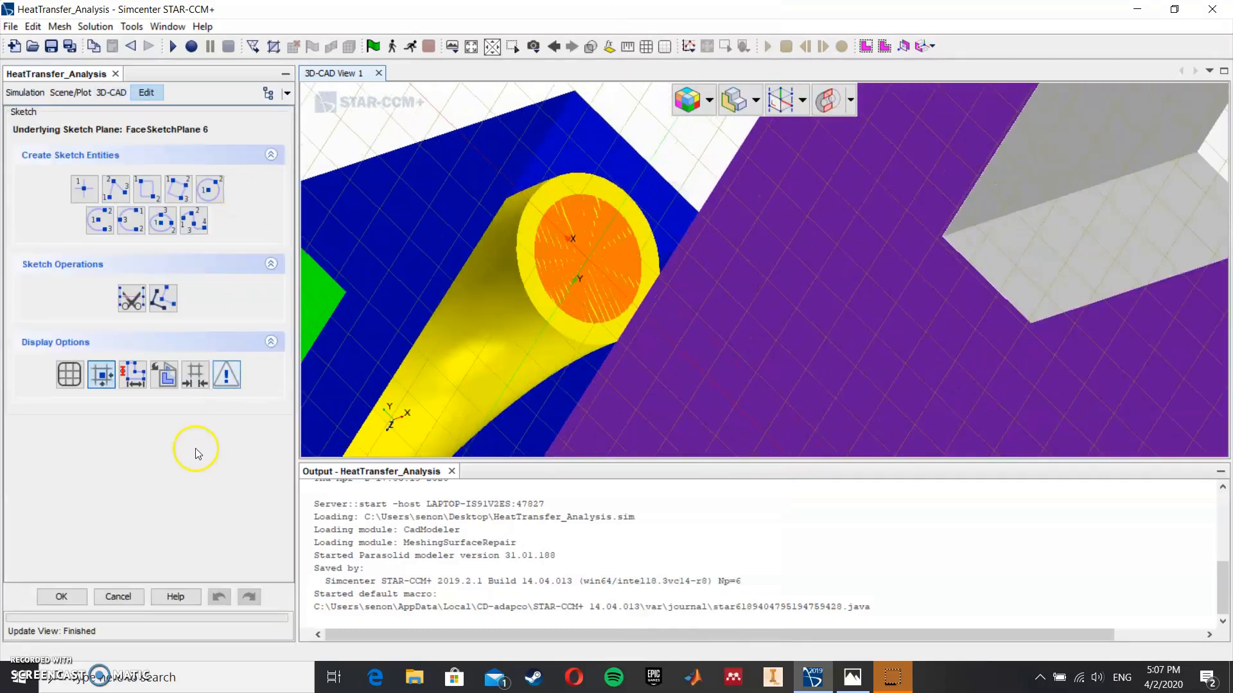
click(208, 187)
click(592, 256)
click(653, 230)
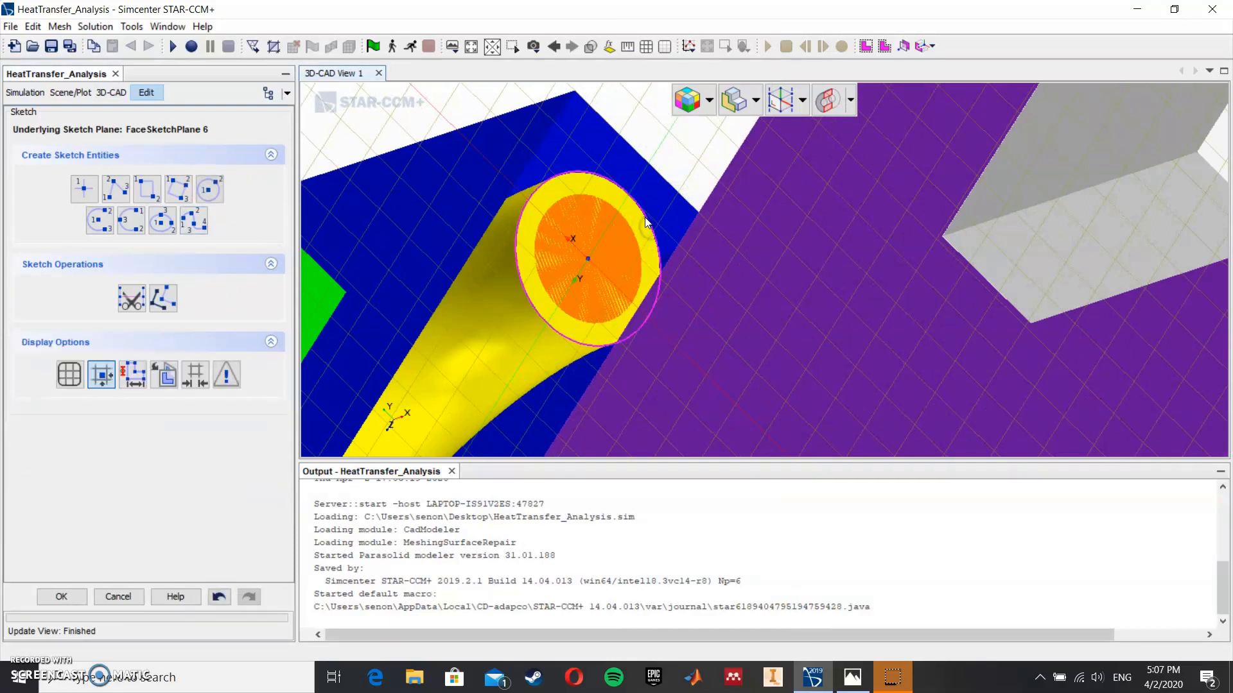
text(2m)
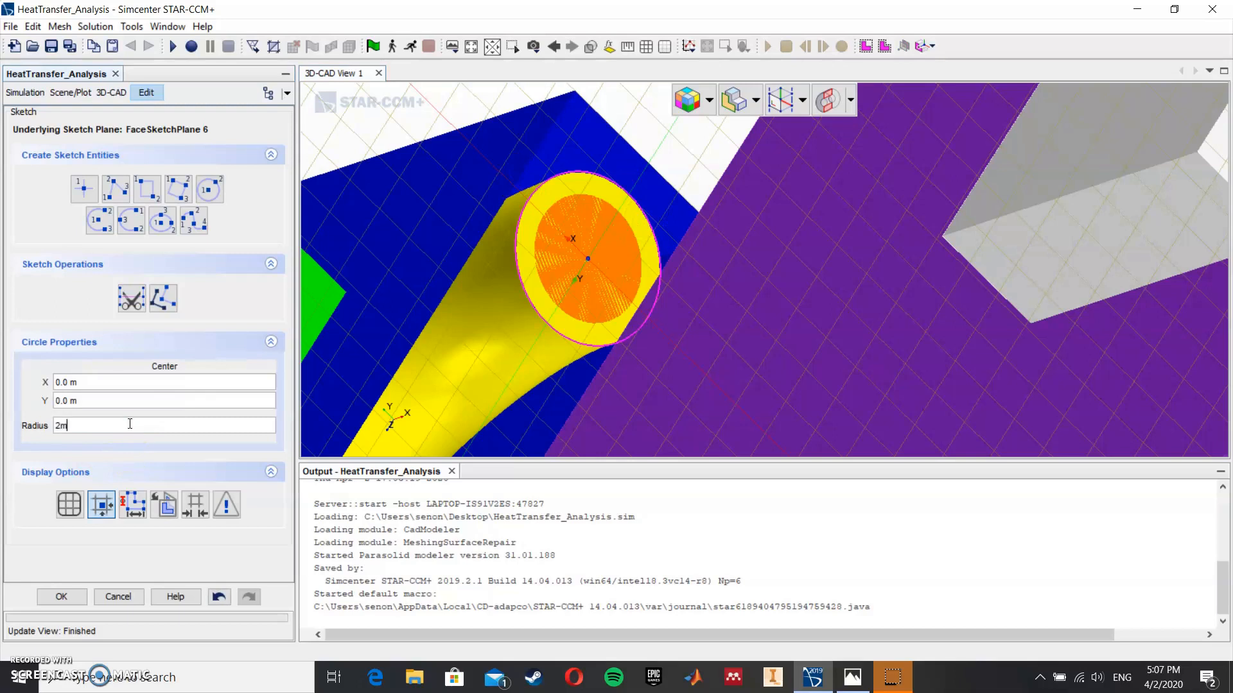
key(Return)
click(78, 599)
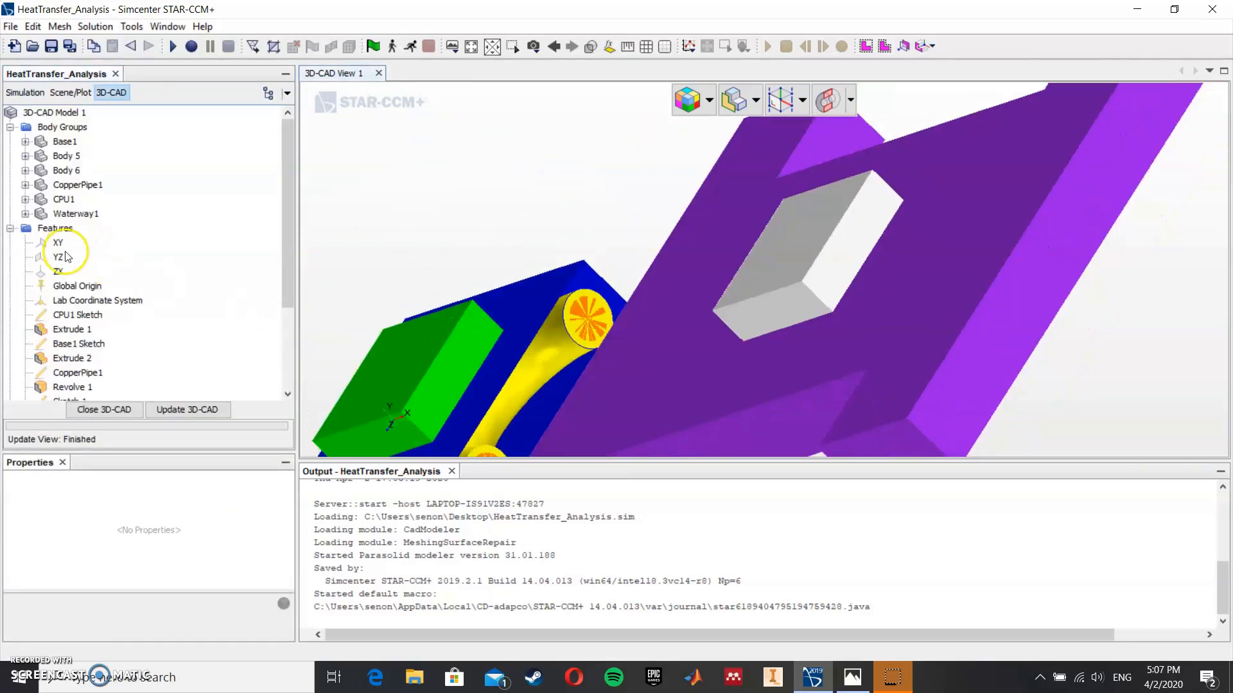
scroll(71, 269, down, 3)
- Start extruding Sketch 4 with Body Interaction set to None for a separate body
right_click(71, 365)
click(88, 358)
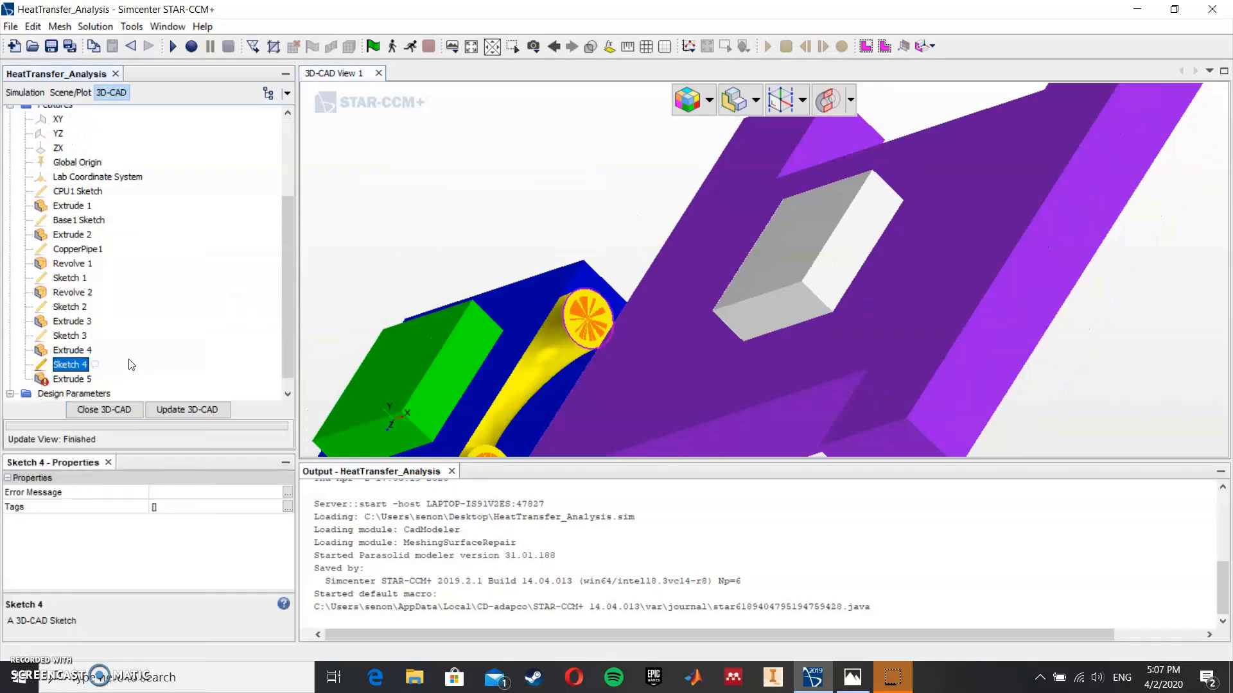
drag(652, 310, 674, 226)
click(173, 293)
drag(669, 268, 691, 284)
click(151, 284)
click(148, 349)
click(128, 348)
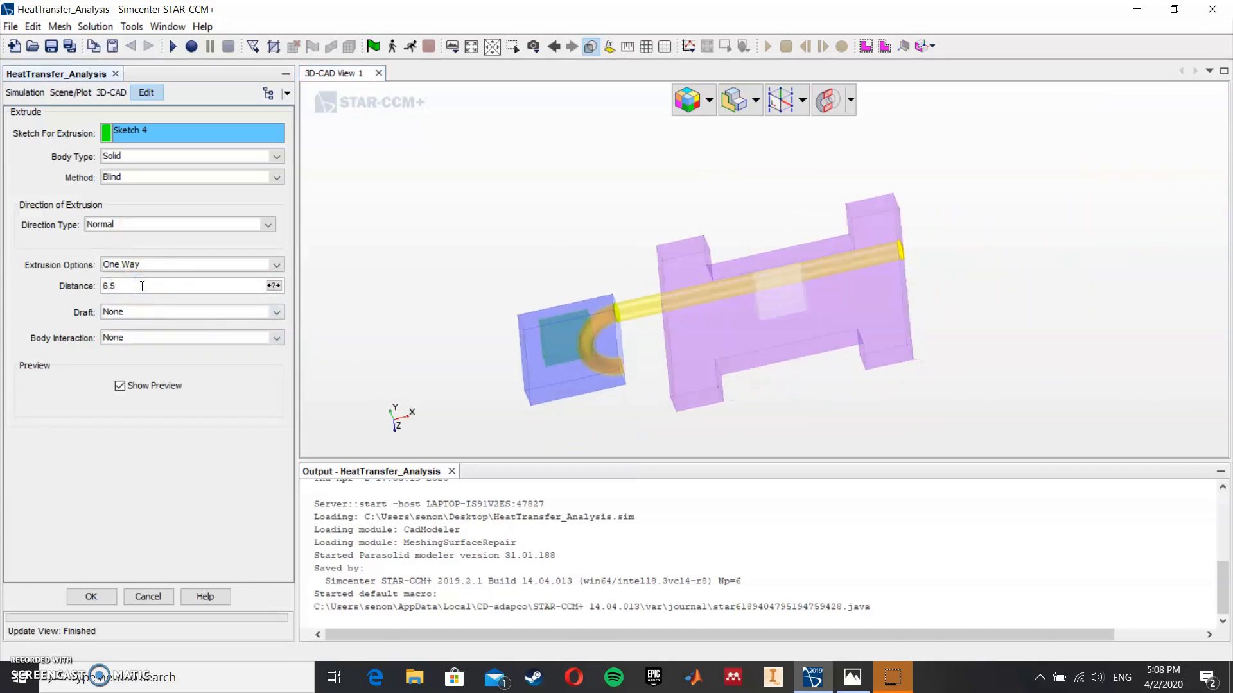
- Try an up-to-face extrusion method targeting the H body's right end face
drag(537, 252, 606, 253)
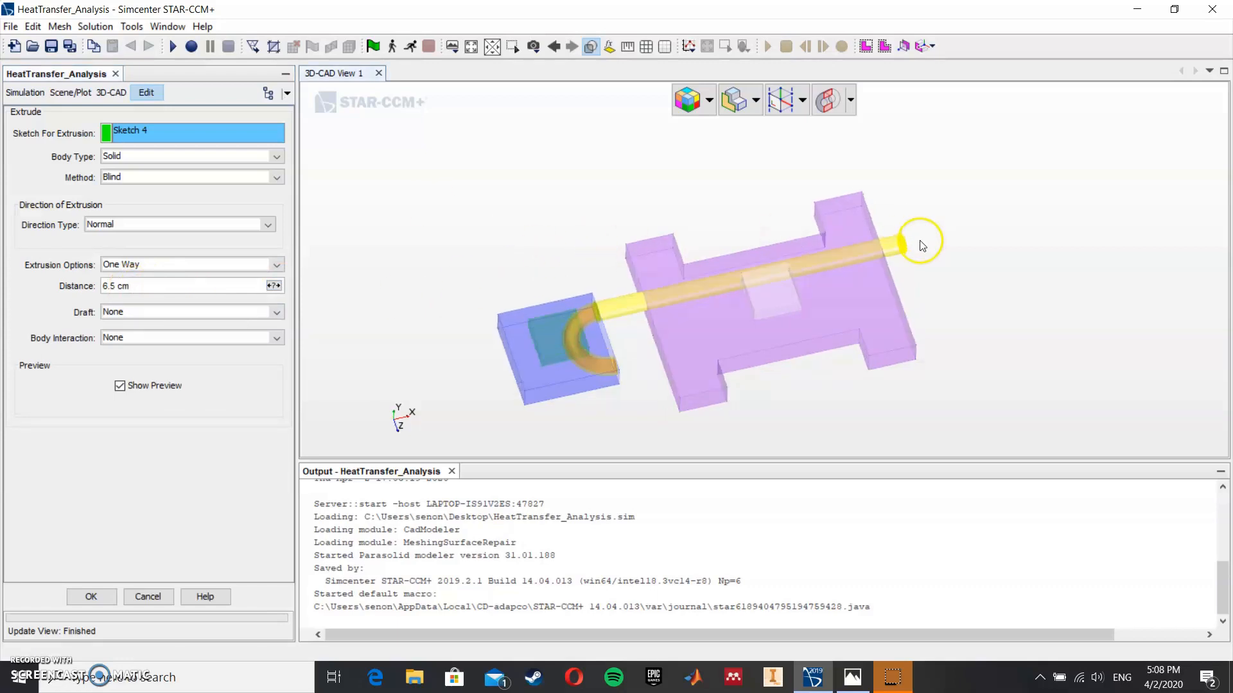
drag(901, 250, 879, 267)
right_drag(879, 267, 871, 272)
drag(888, 257, 868, 260)
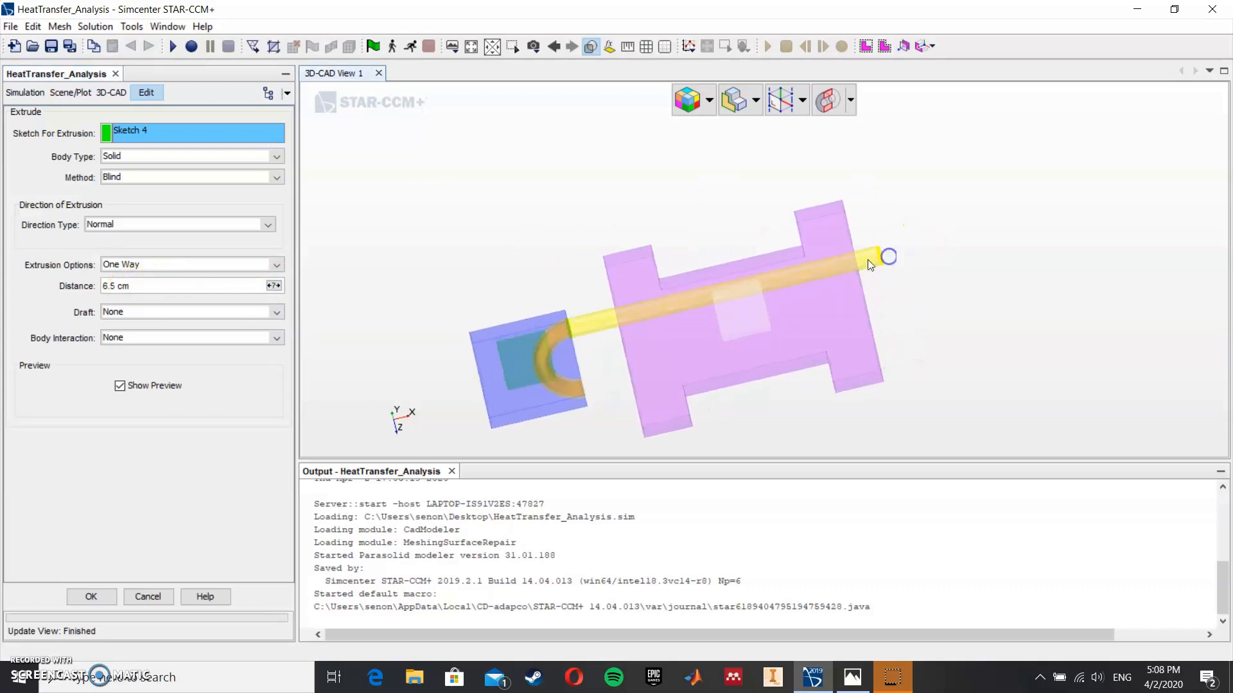
scroll(594, 344, up, 3)
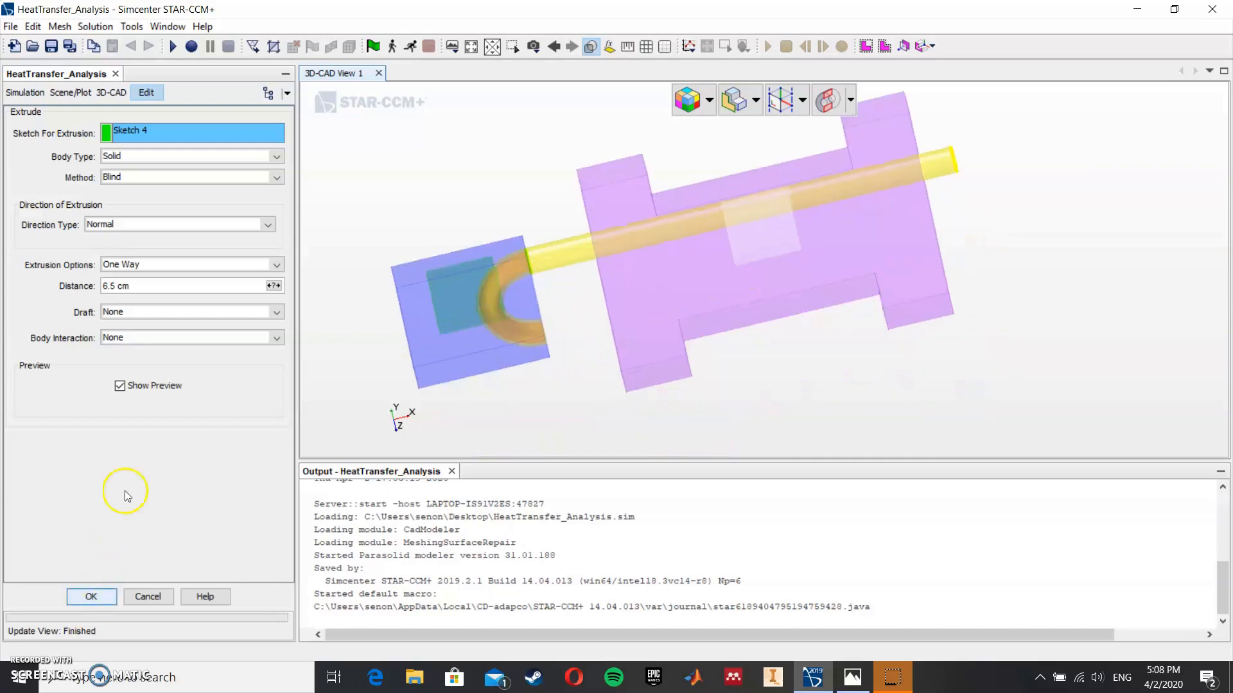
middle_drag(753, 272, 710, 313)
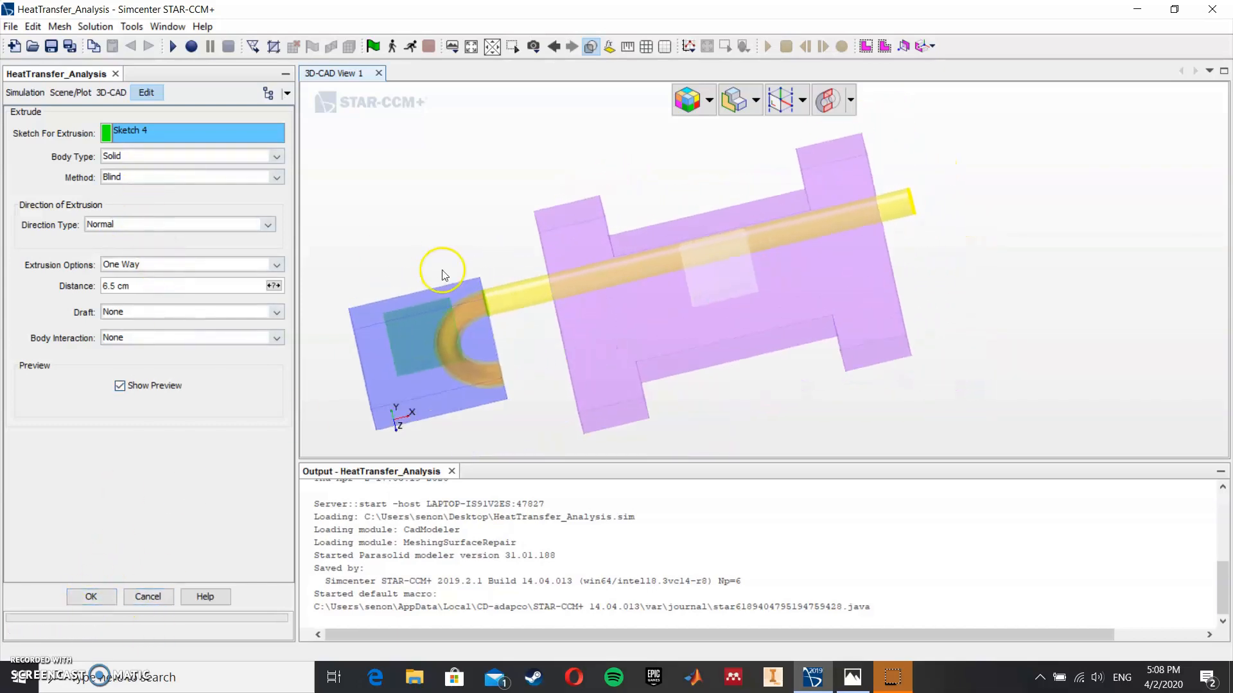
click(218, 178)
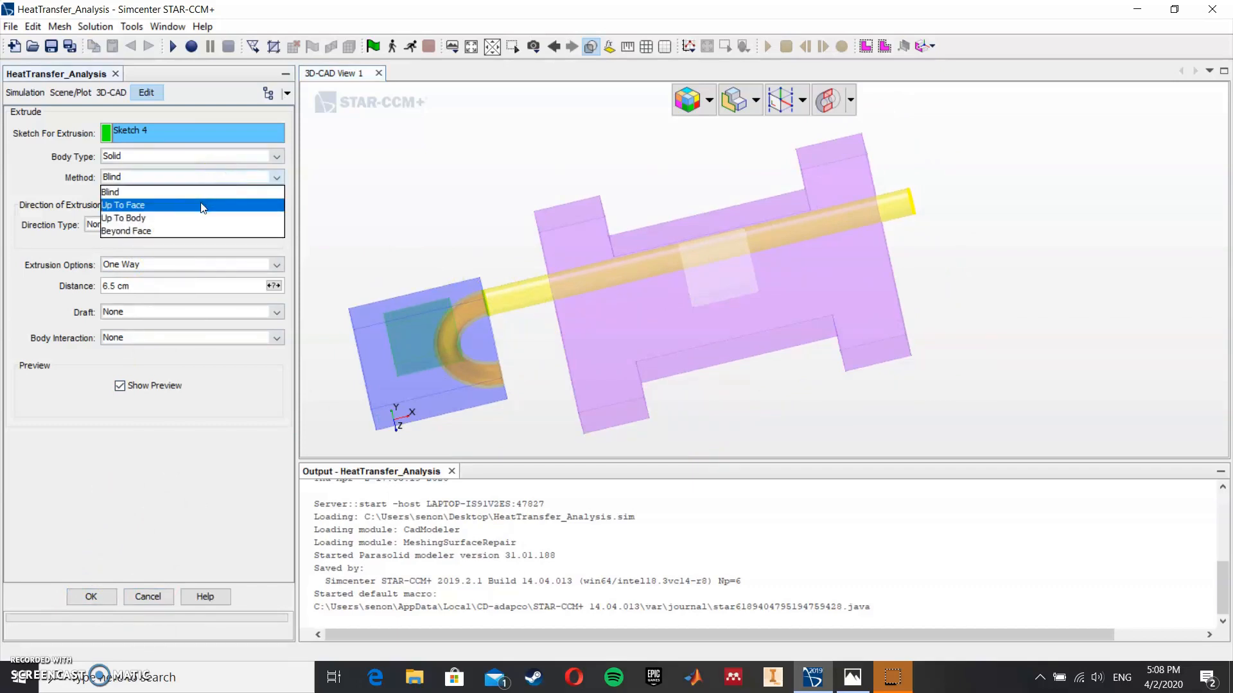
click(201, 206)
drag(619, 242, 538, 290)
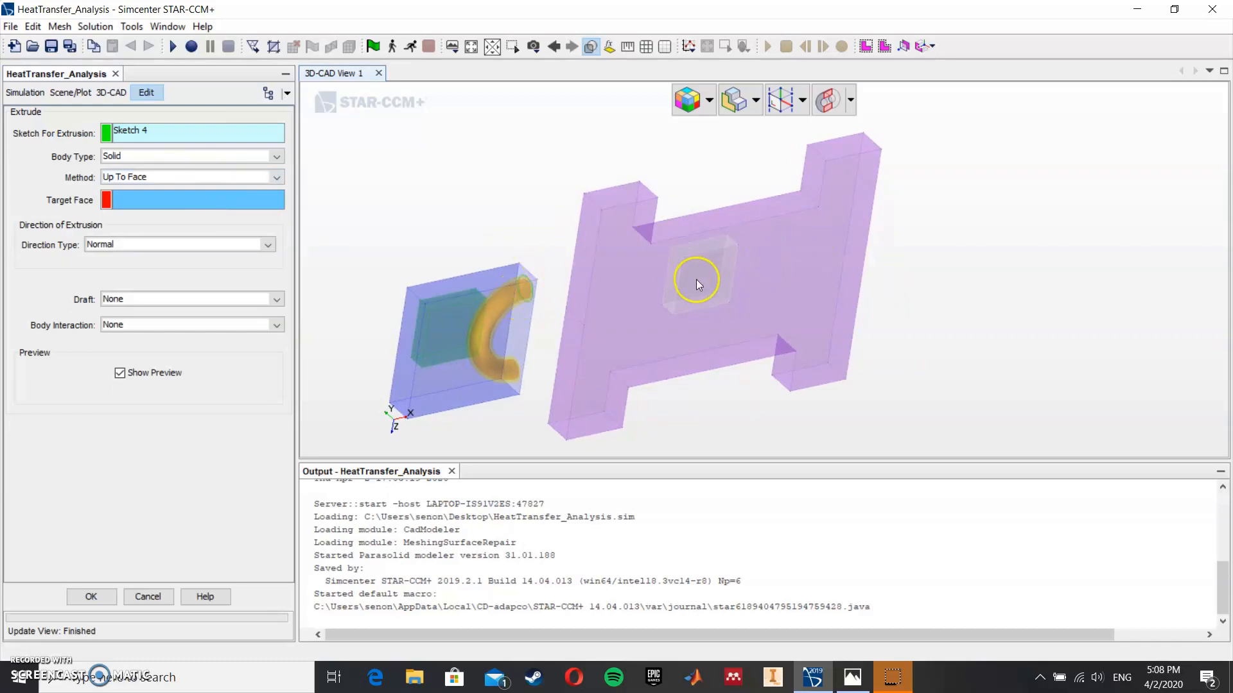
middle_drag(742, 275, 713, 290)
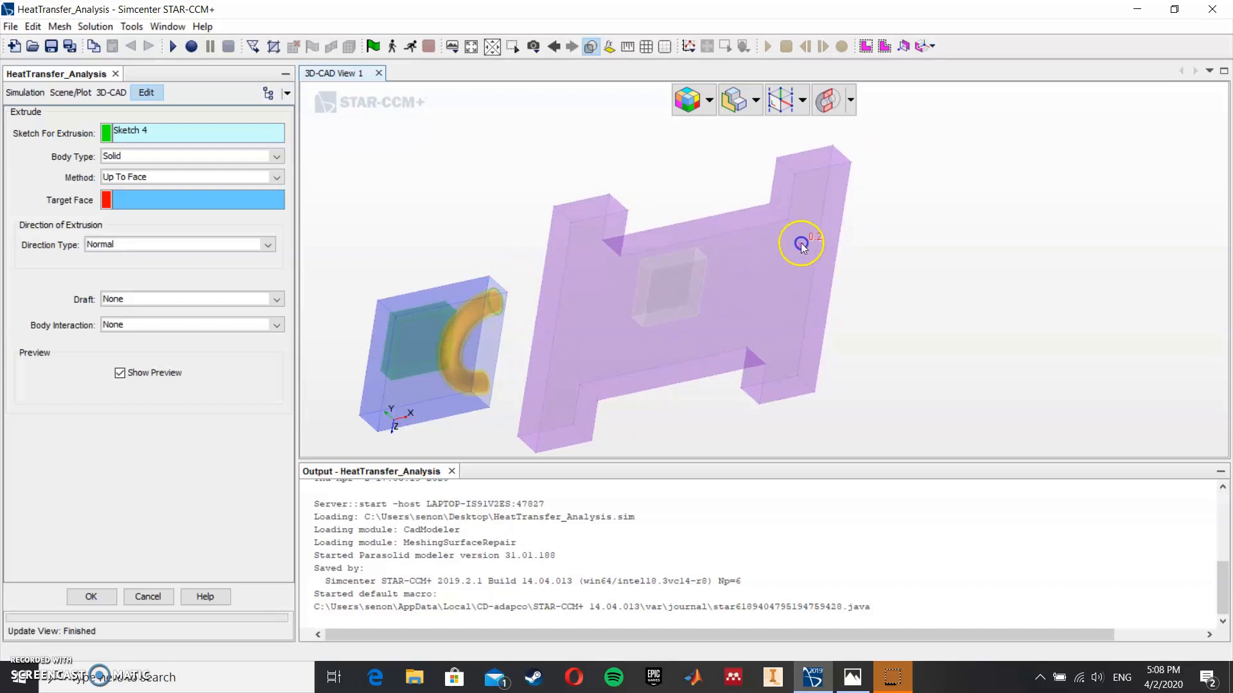
drag(799, 242, 769, 247)
scroll(822, 212, up, 3)
click(820, 215)
- Switch the method back to Blind with a 6.5 cm distance and confirm the extrusion
drag(594, 294, 742, 262)
mouse_move(863, 252)
mouse_down()
mouse_move(887, 190)
mouse_move(859, 248)
mouse_up()
click(165, 177)
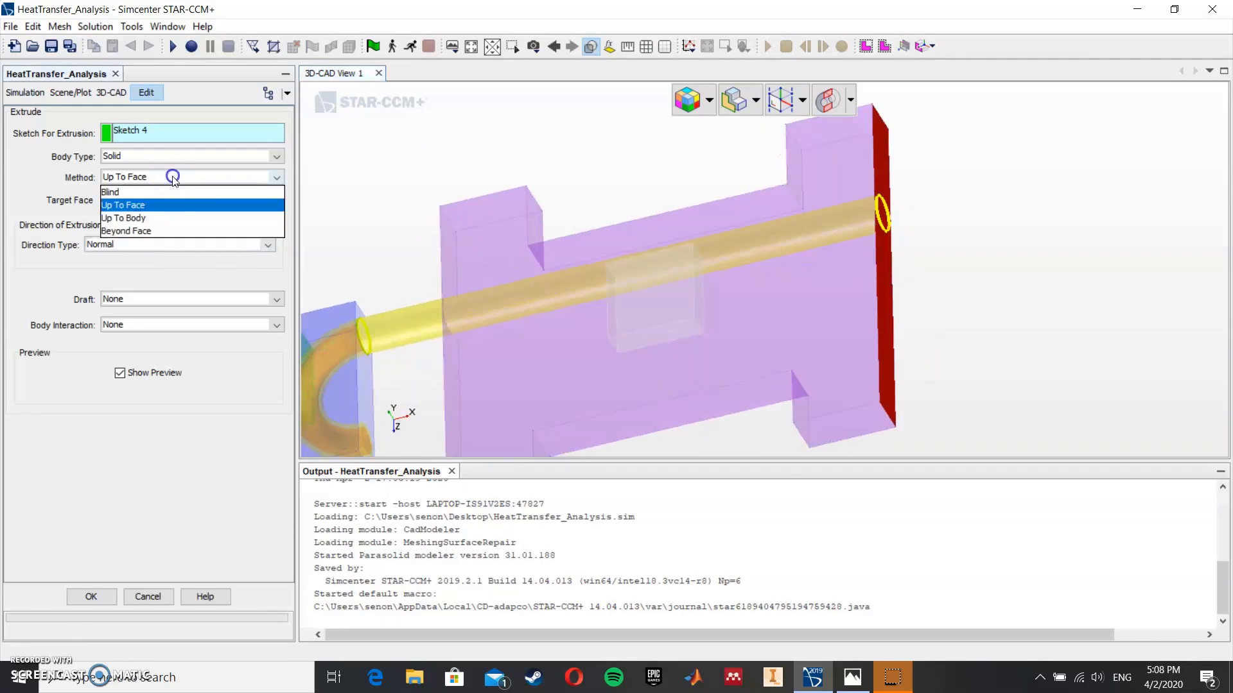
click(164, 193)
drag(400, 338, 807, 257)
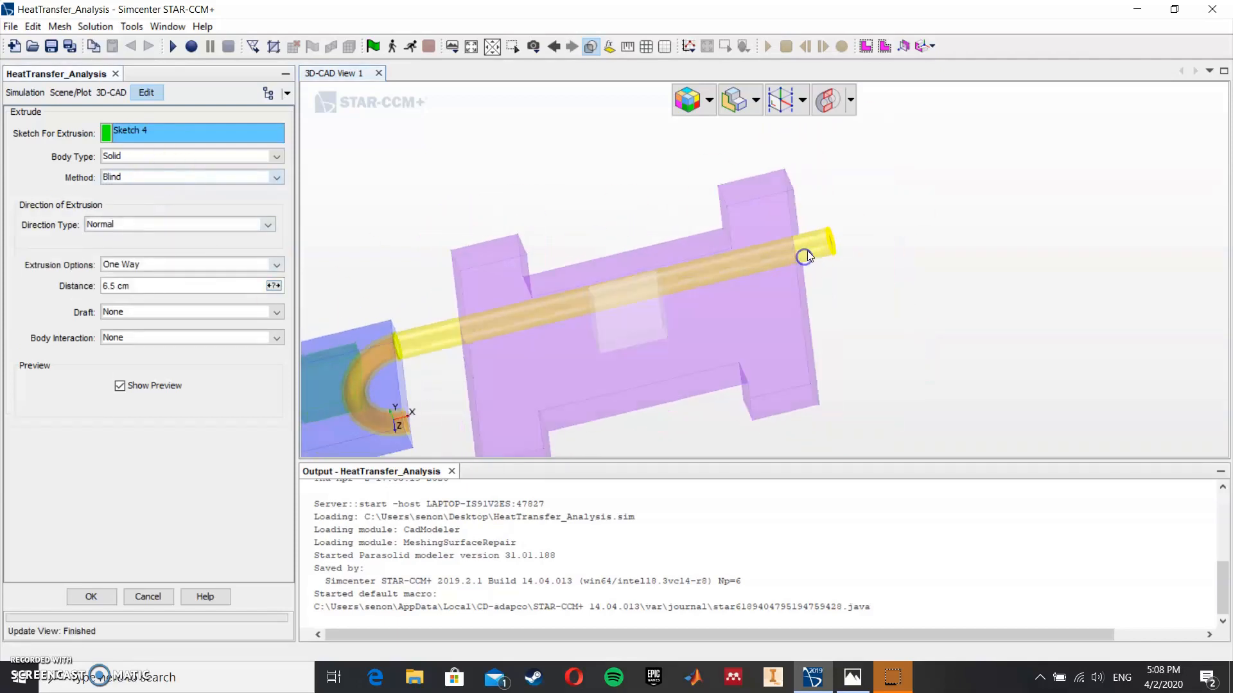
drag(653, 293, 584, 303)
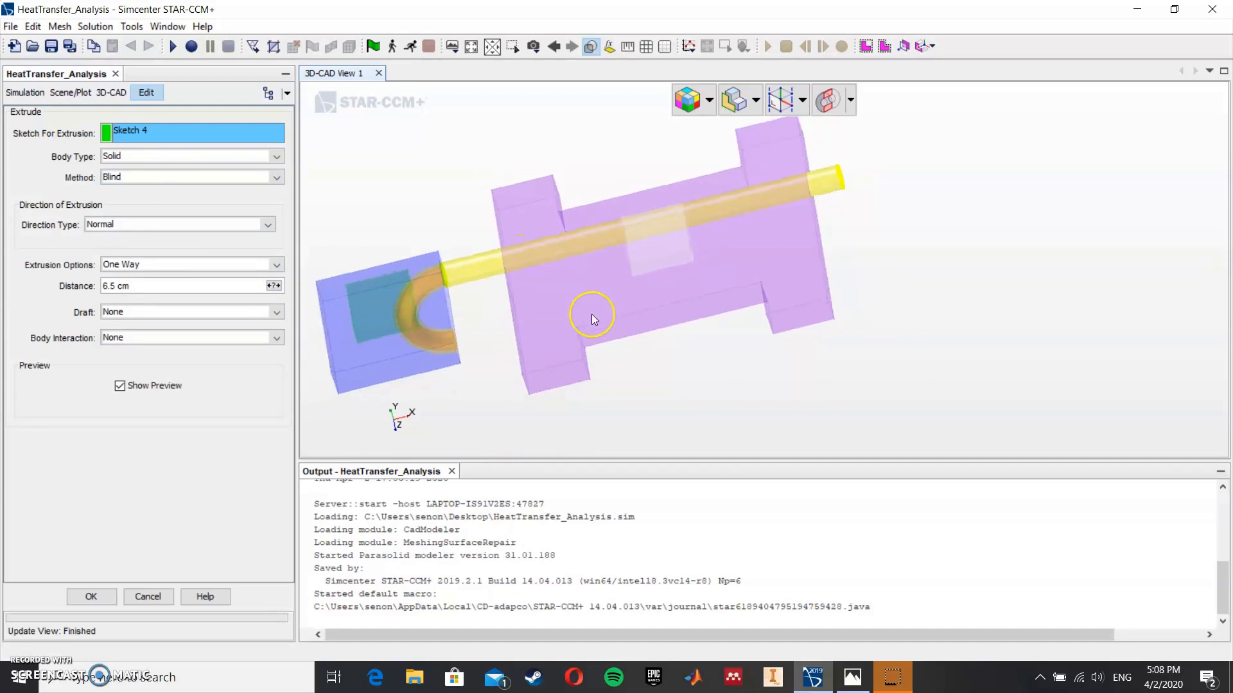
click(87, 597)
- Orbit to the pipe's fan-patterned end and save the simulation file
scroll(479, 338, up, 5)
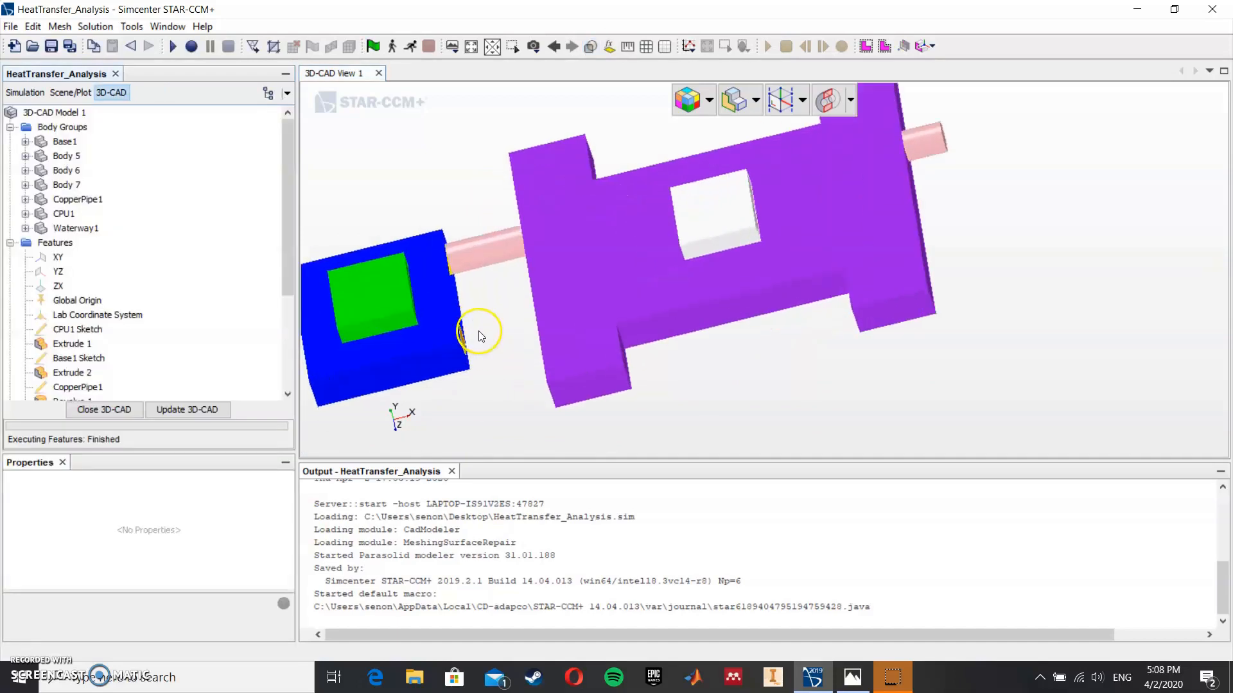
drag(485, 343, 467, 316)
drag(377, 261, 466, 318)
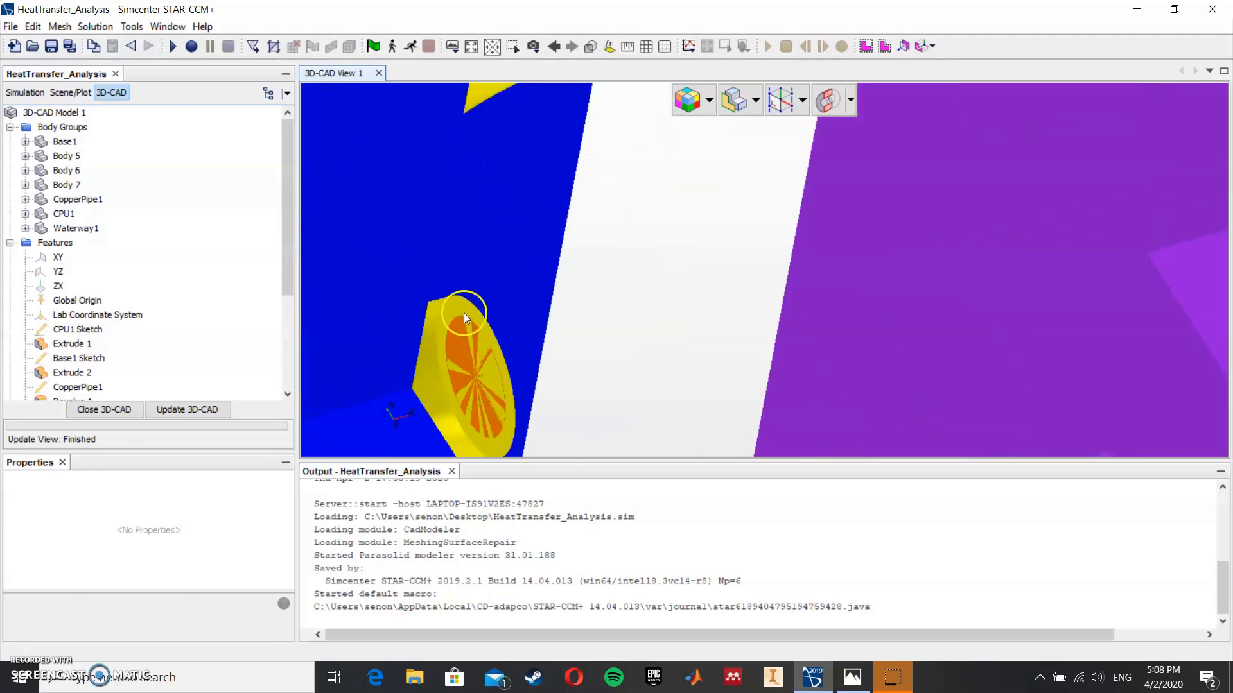
key(ctrl+s)
key(ctrl+s)
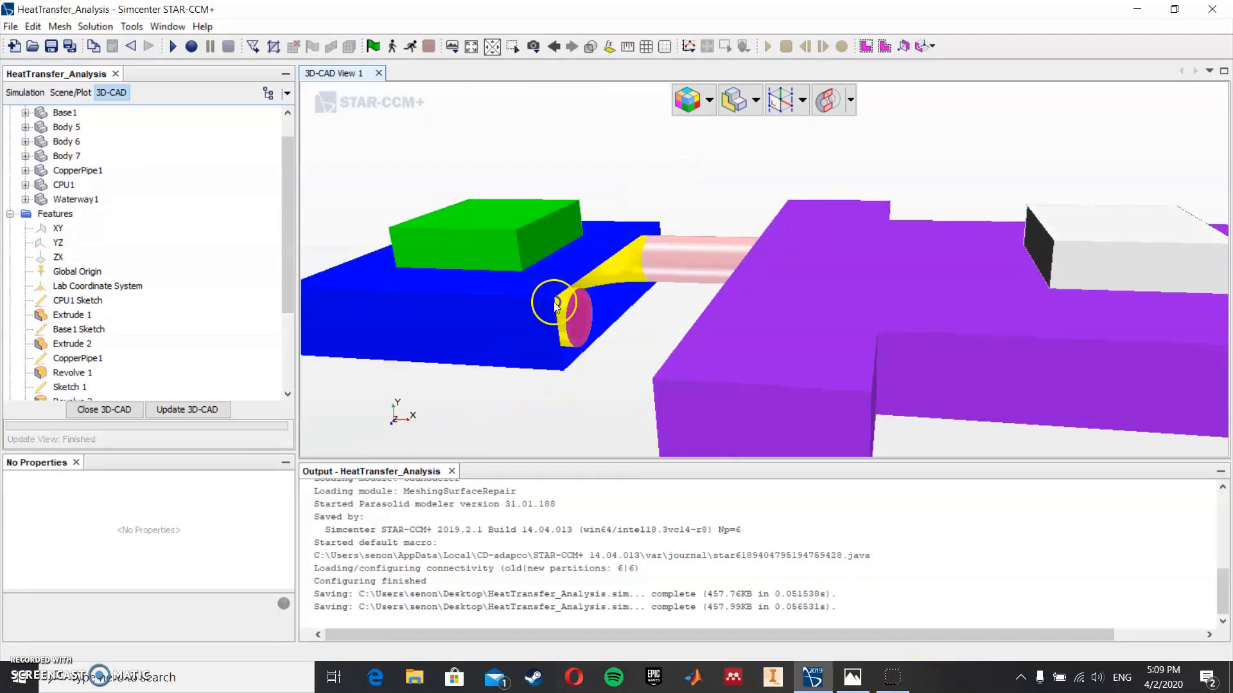
- Start a sketch centred on the other pipe end face and project the pipe-end circle into it
scroll(565, 286, up, 2)
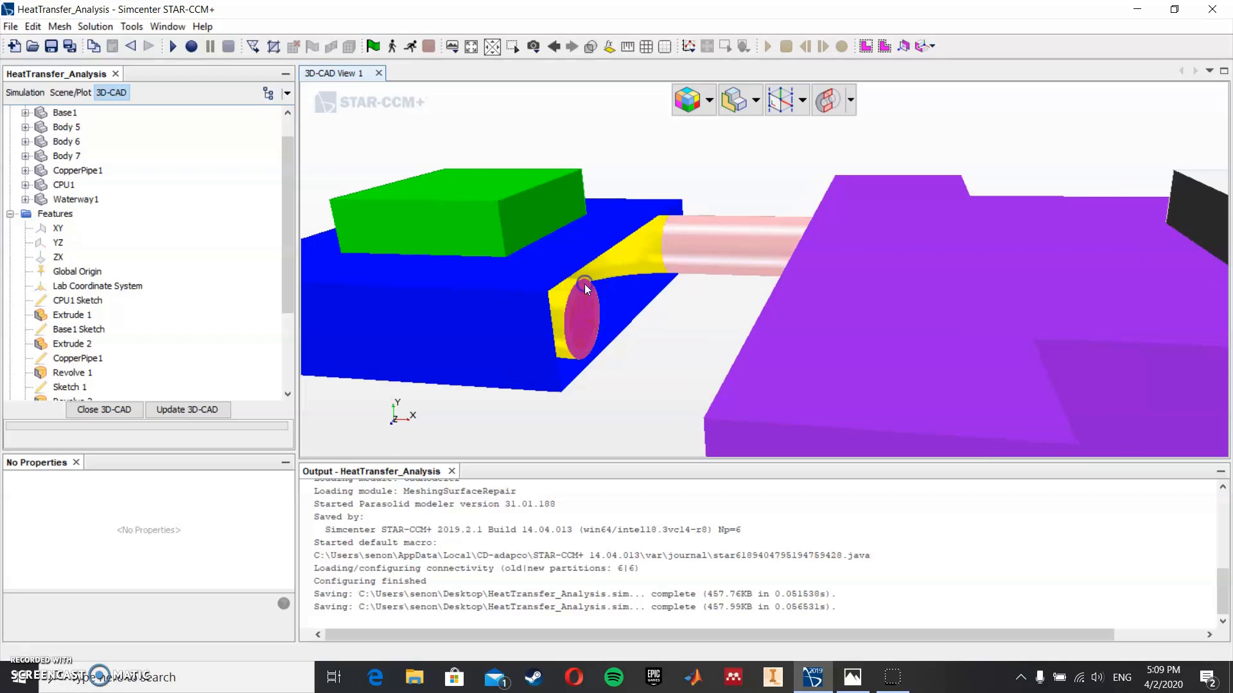
right_click(585, 289)
mouse_move(661, 110)
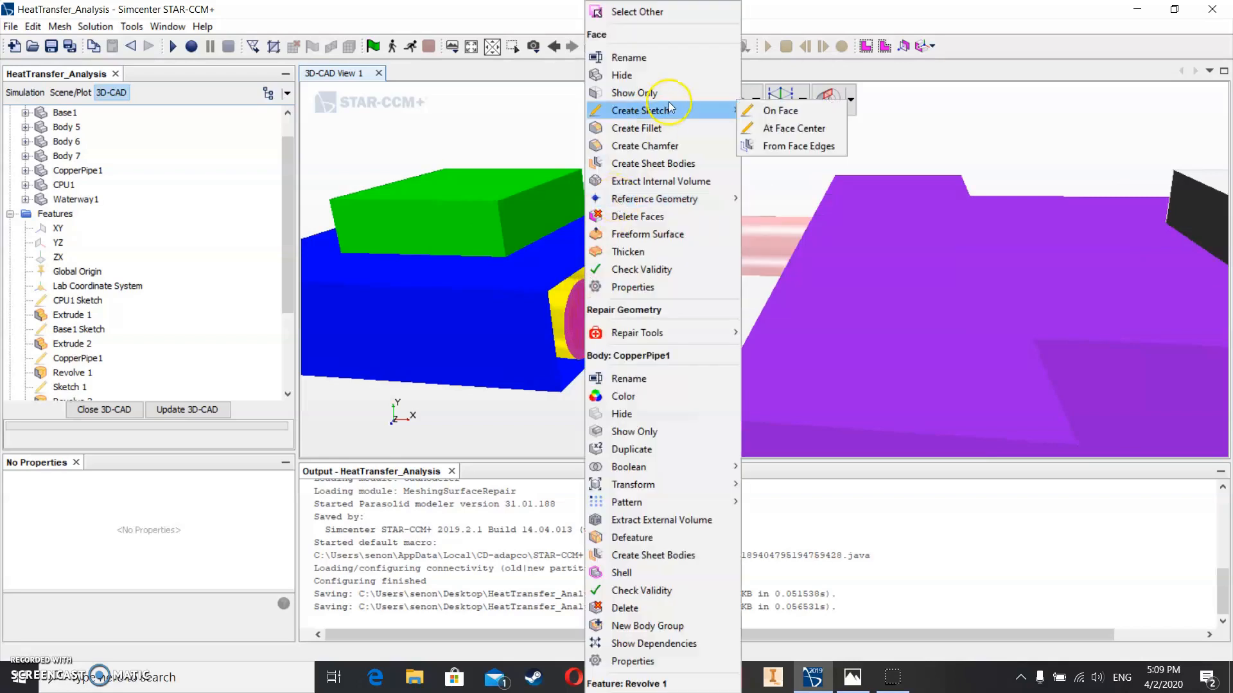
click(793, 129)
scroll(676, 336, up, 3)
mouse_move(676, 335)
mouse_down()
mouse_move(642, 298)
mouse_move(481, 232)
mouse_move(641, 269)
mouse_up()
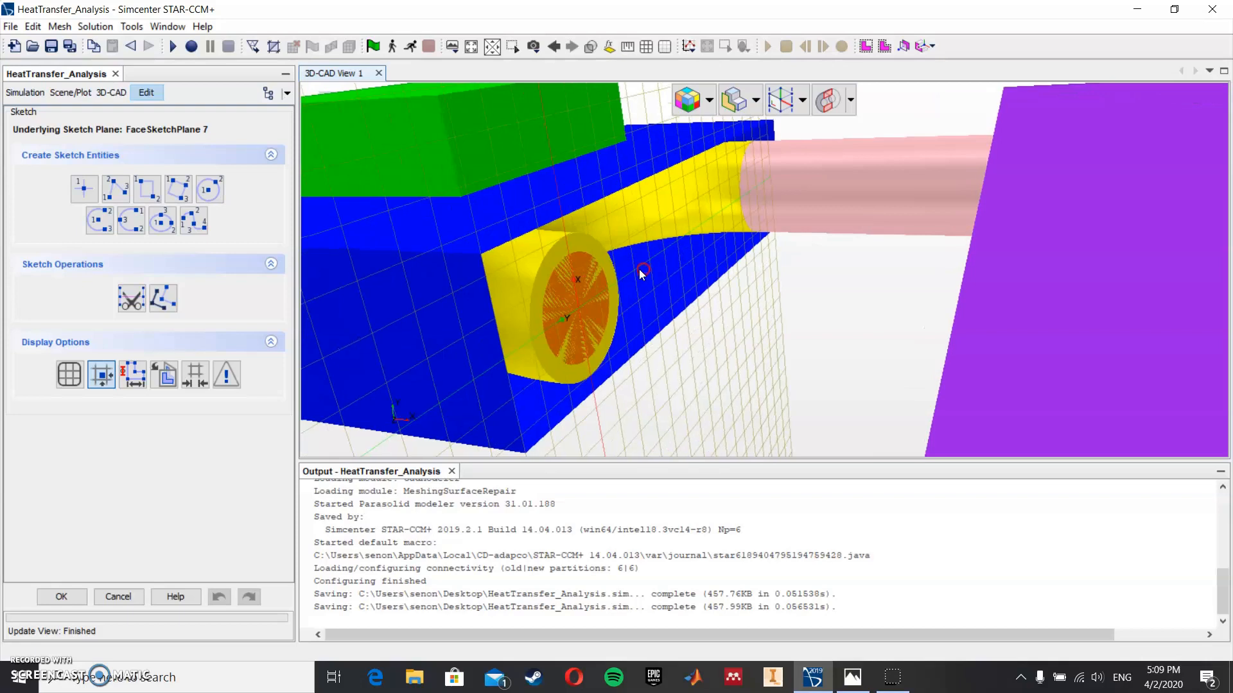
right_click(583, 245)
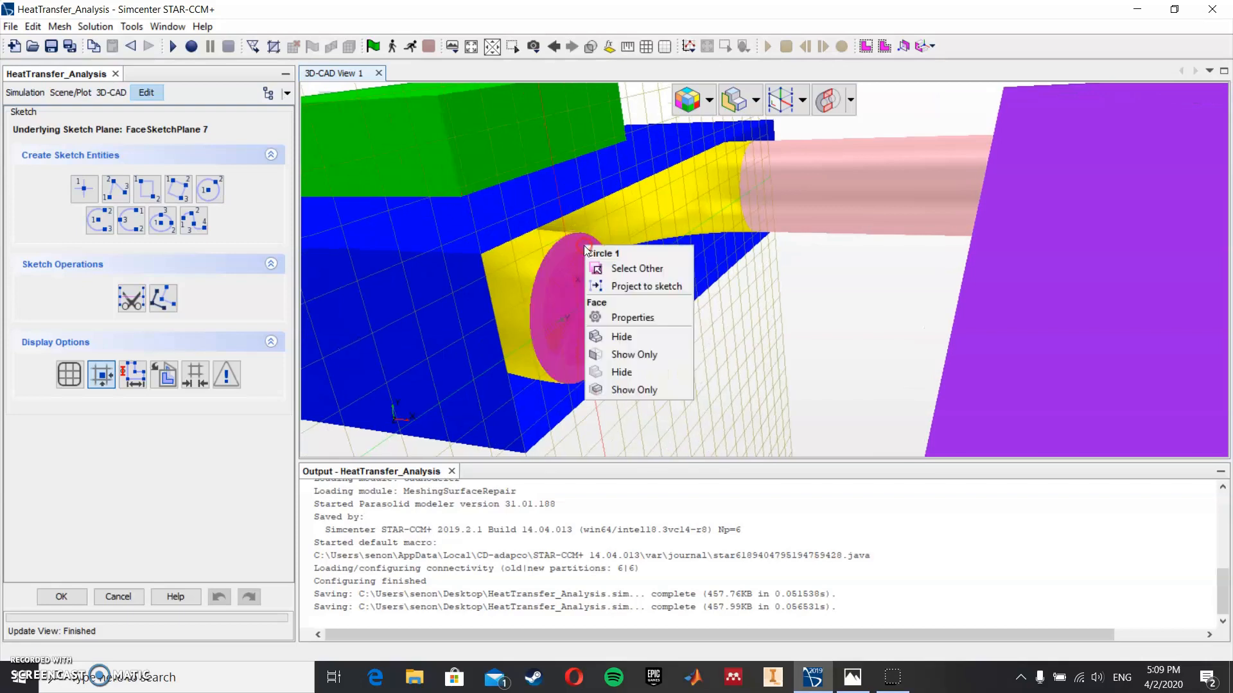
click(626, 285)
- Inspect the projected circle's properties and zoom in on the orange pipe-end disc
drag(661, 302, 749, 335)
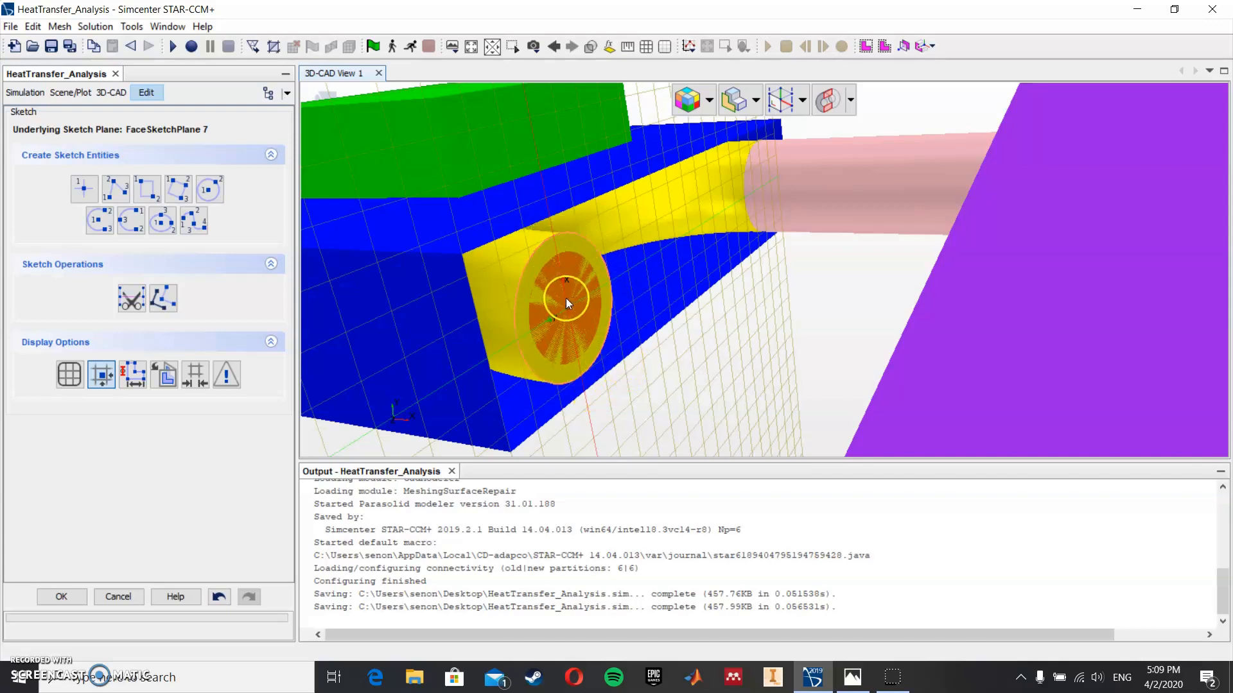
drag(565, 298, 534, 262)
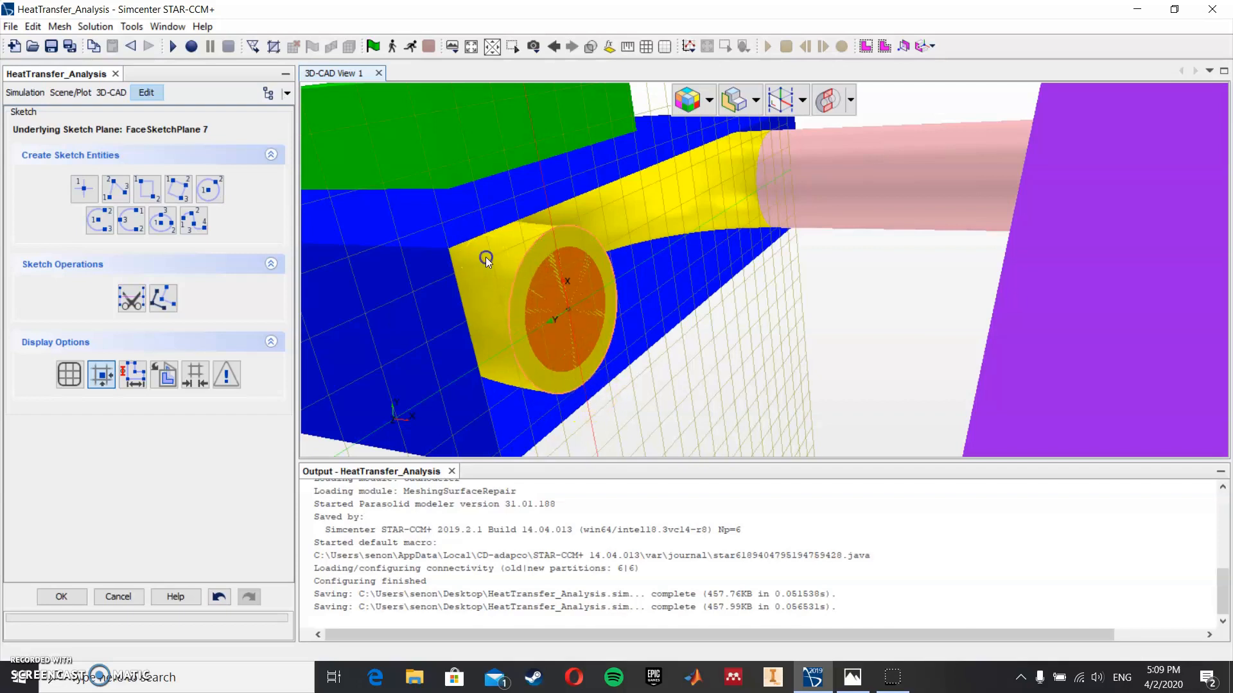
drag(740, 342, 748, 340)
scroll(700, 345, down, 3)
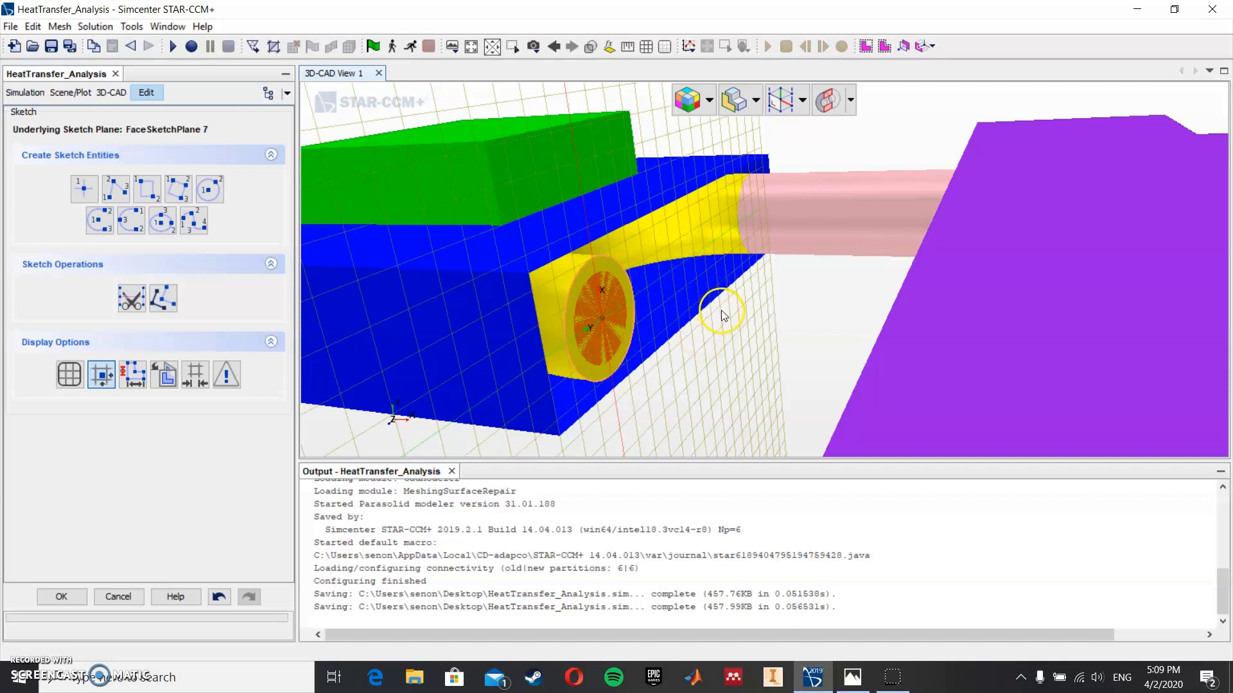
click(617, 258)
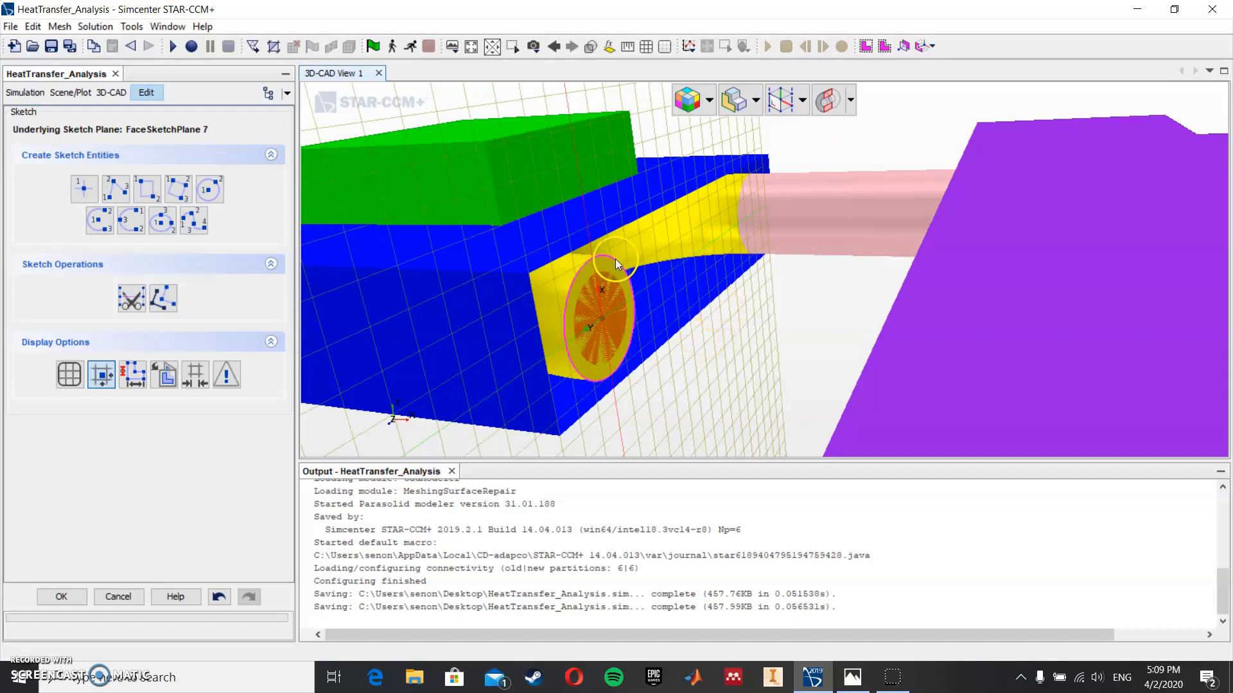
click(743, 333)
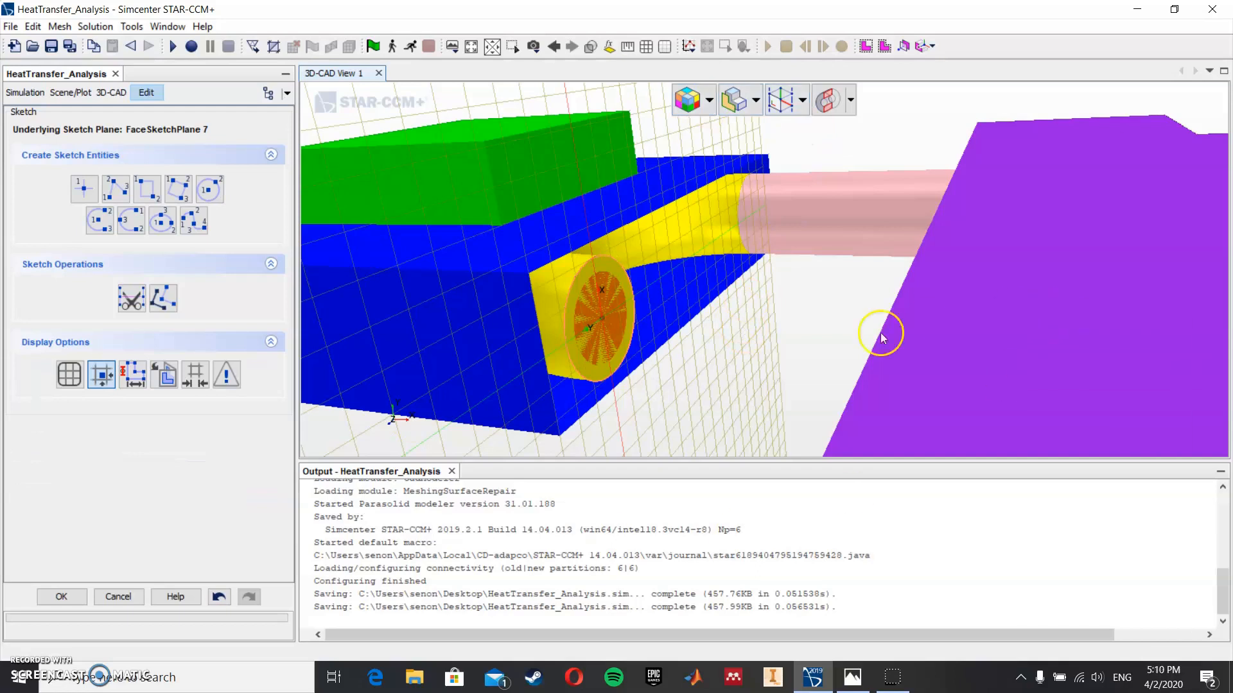
drag(600, 311, 586, 320)
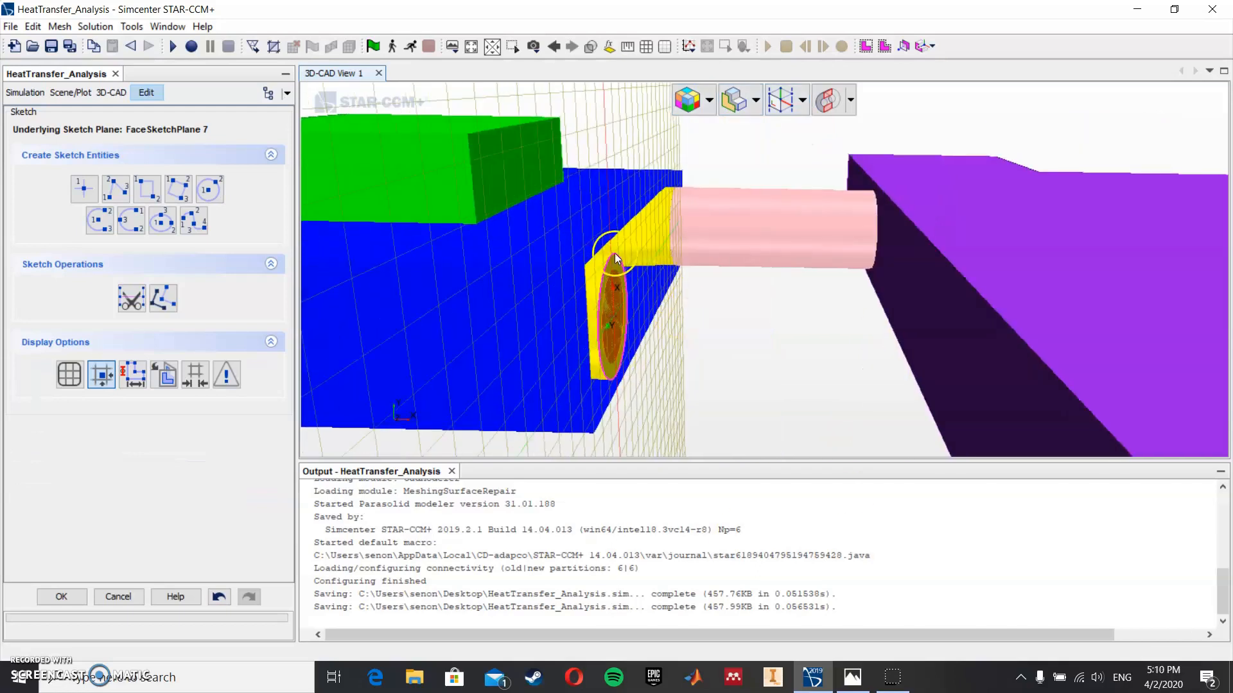
mouse_move(1051, 289)
mouse_down()
mouse_move(803, 231)
mouse_move(790, 300)
mouse_move(794, 284)
mouse_move(722, 289)
mouse_up()
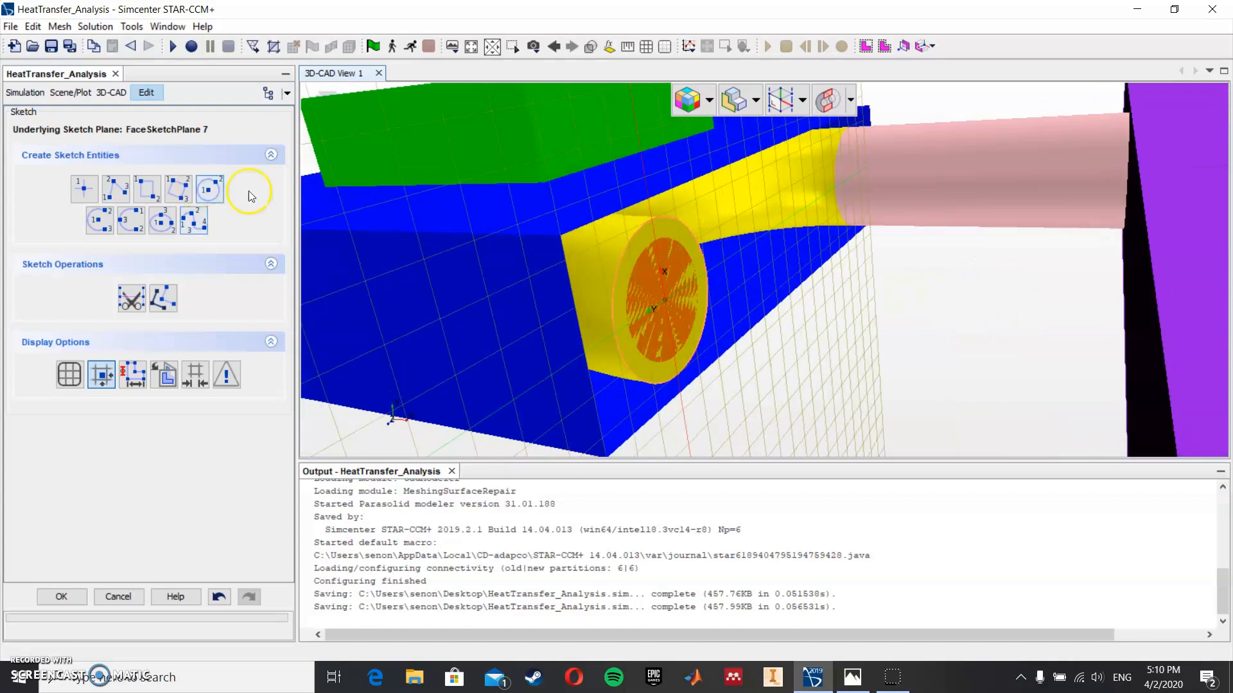
- Draw a circle centred on the orange disc with radius 0.002 m and finish Sketch 5
click(692, 234)
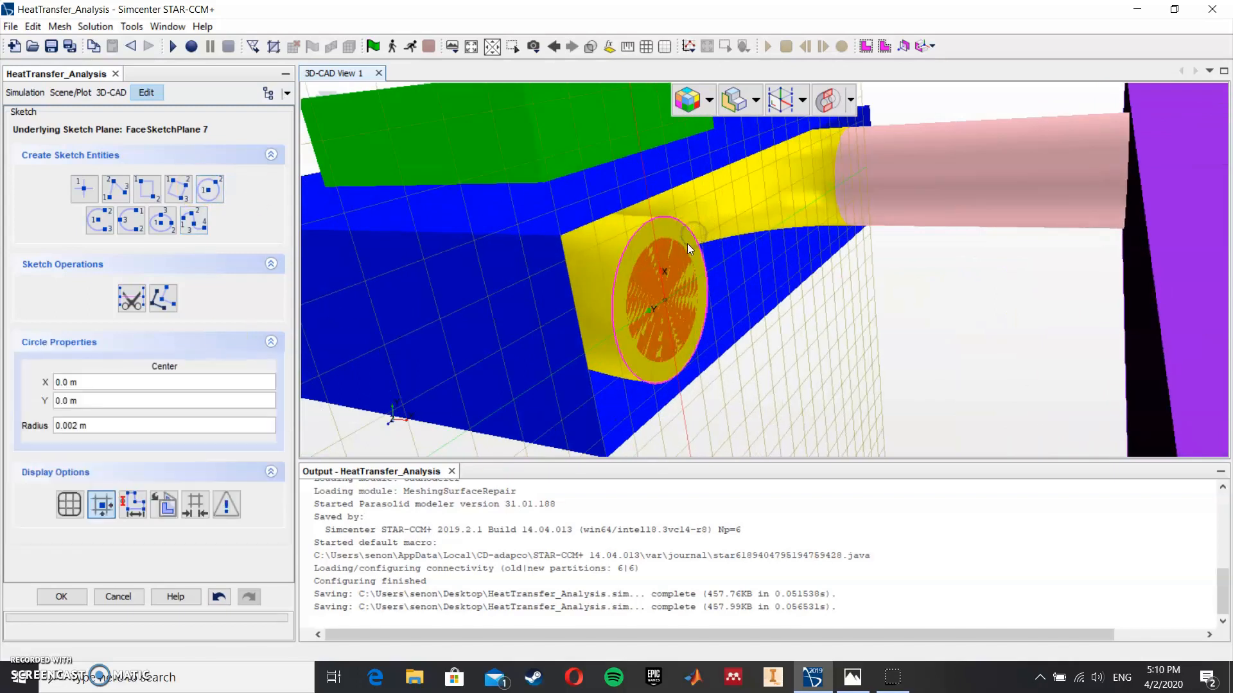
click(691, 236)
click(224, 201)
click(665, 295)
click(706, 280)
click(706, 286)
click(129, 426)
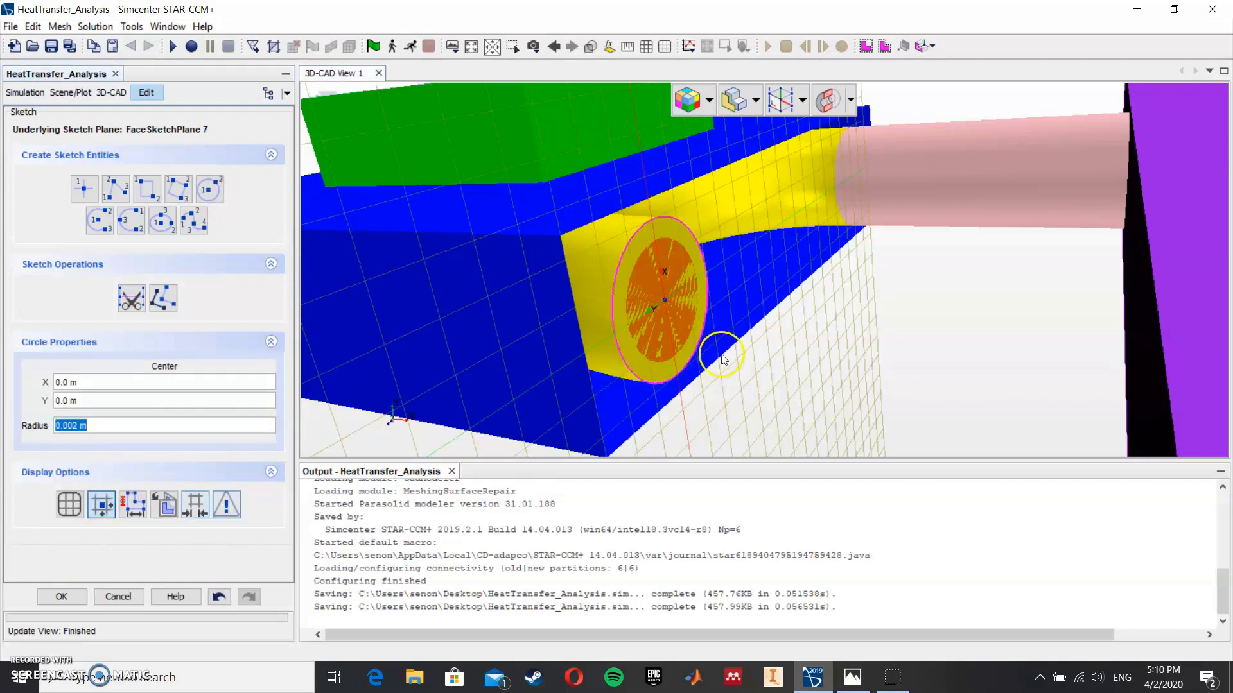
scroll(720, 355, down, 3)
click(75, 594)
scroll(103, 354, down, 4)
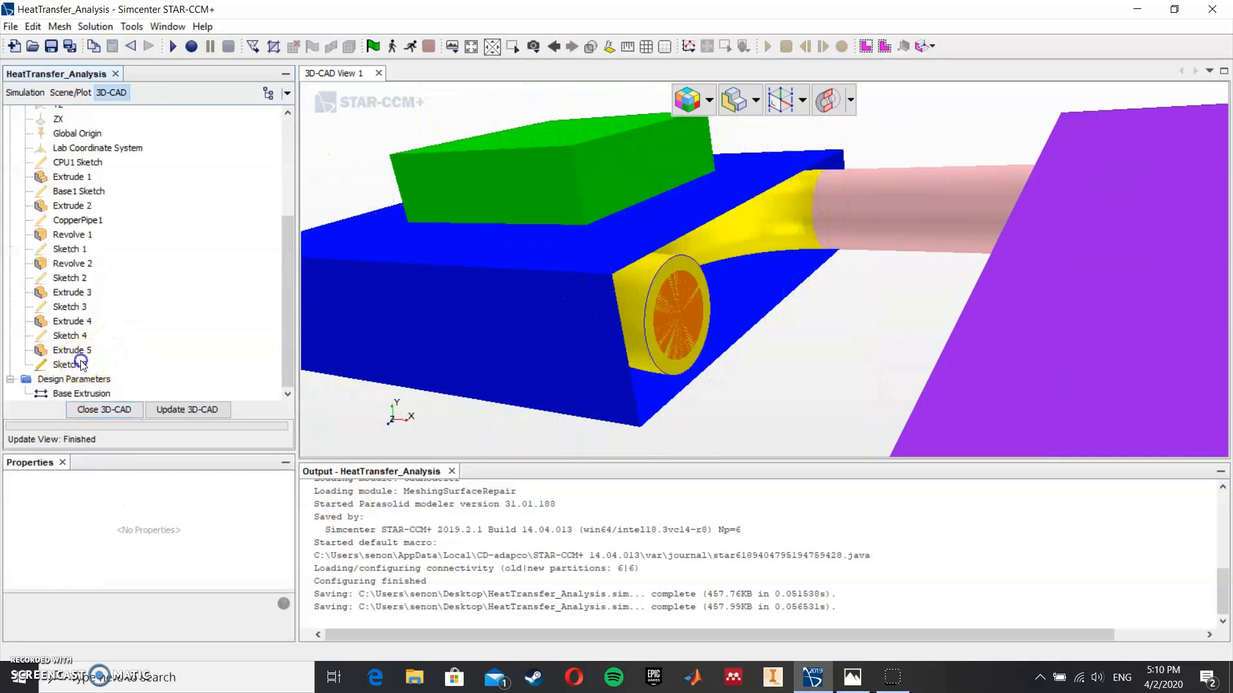
right_click(79, 364)
- Extrude Sketch 5 6.5 cm as a separate body with Body Interaction None
click(152, 358)
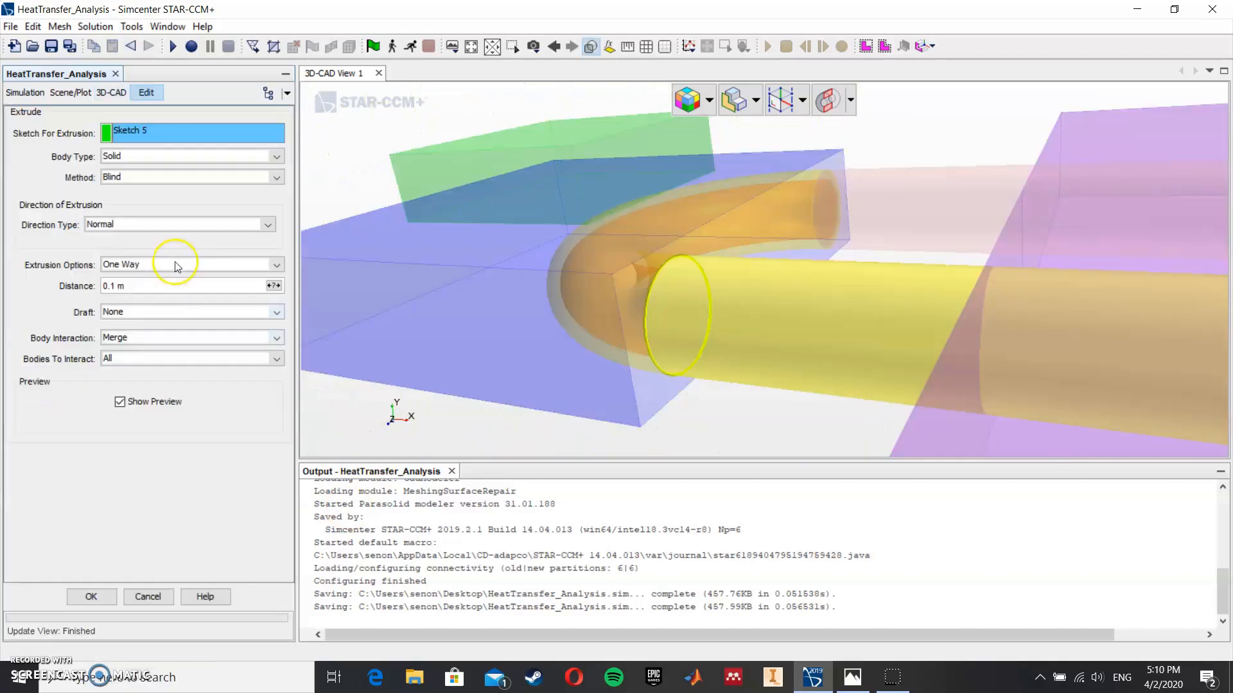
click(149, 337)
click(146, 353)
click(143, 287)
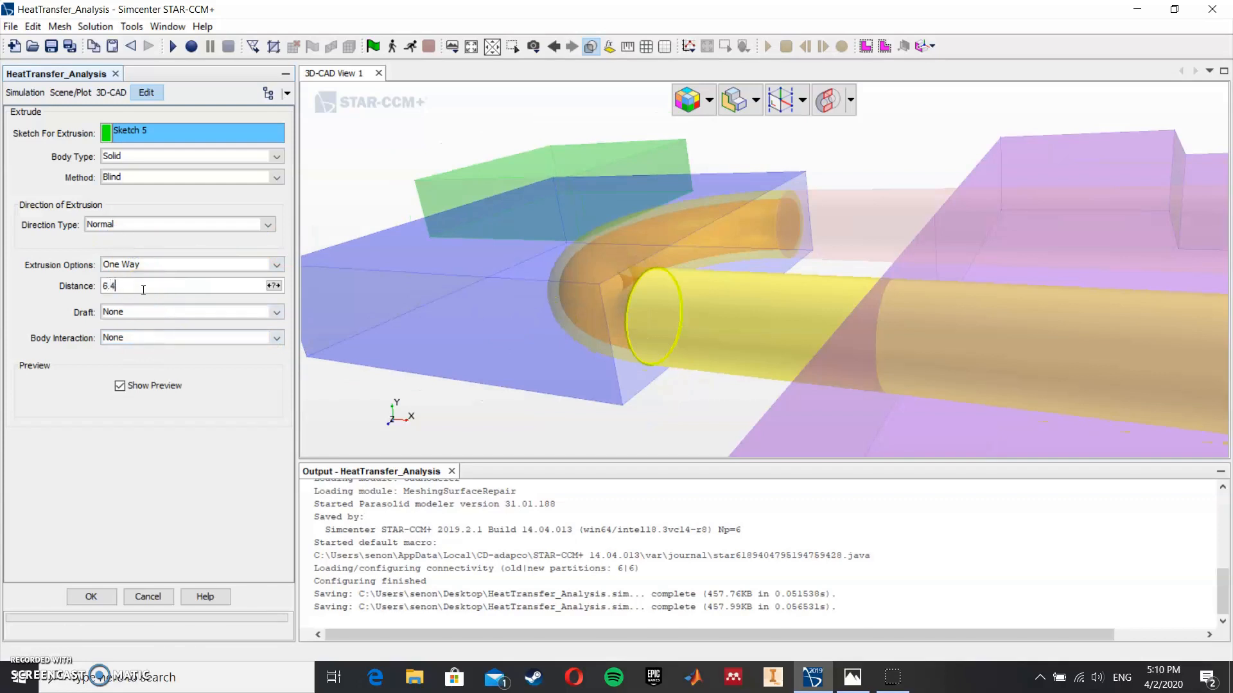
scroll(1048, 231, down, 5)
right_drag(1053, 230, 750, 293)
scroll(706, 283, down, 1)
right_drag(615, 255, 630, 207)
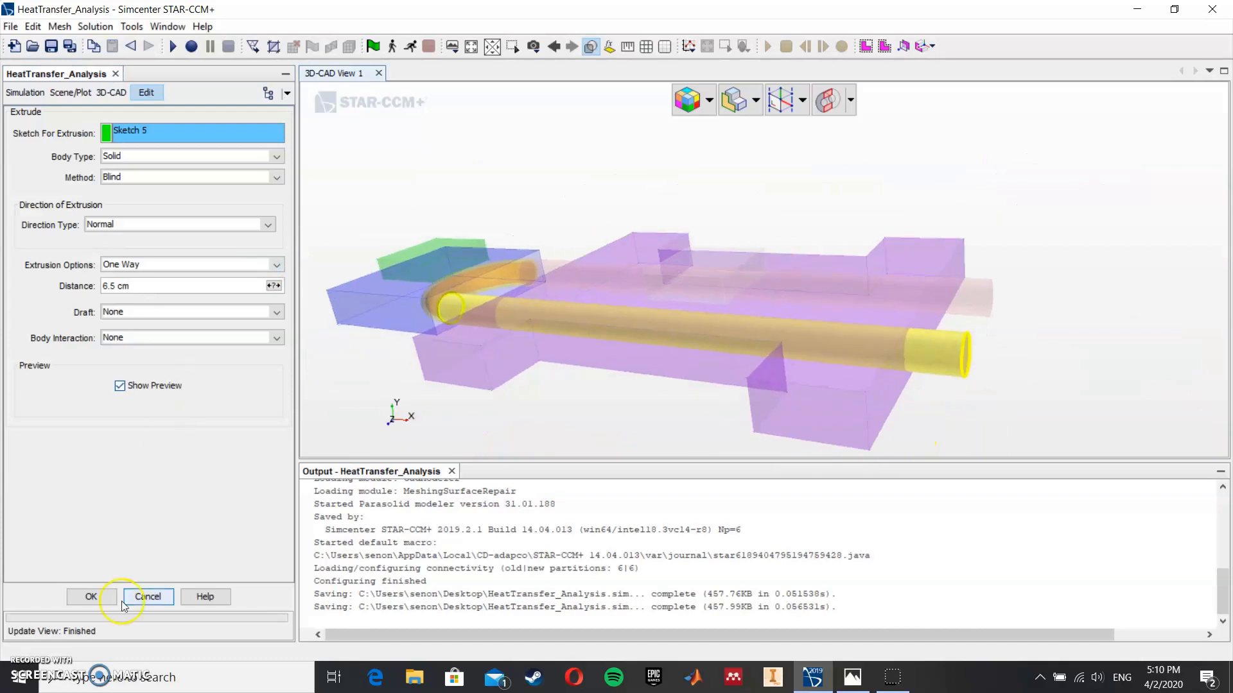
click(90, 596)
- Inspect the pipes by selecting the copper pipe bend, the lower straight pipe and Body 6
scroll(416, 374, up, 6)
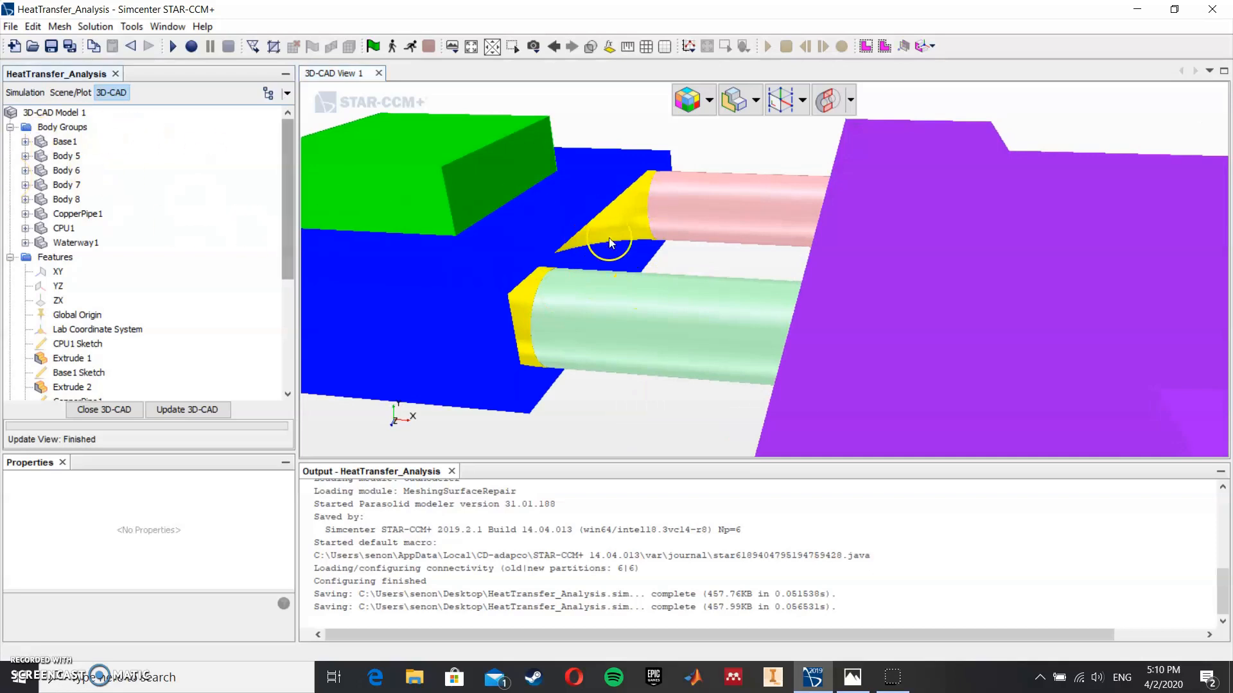
drag(610, 242, 683, 220)
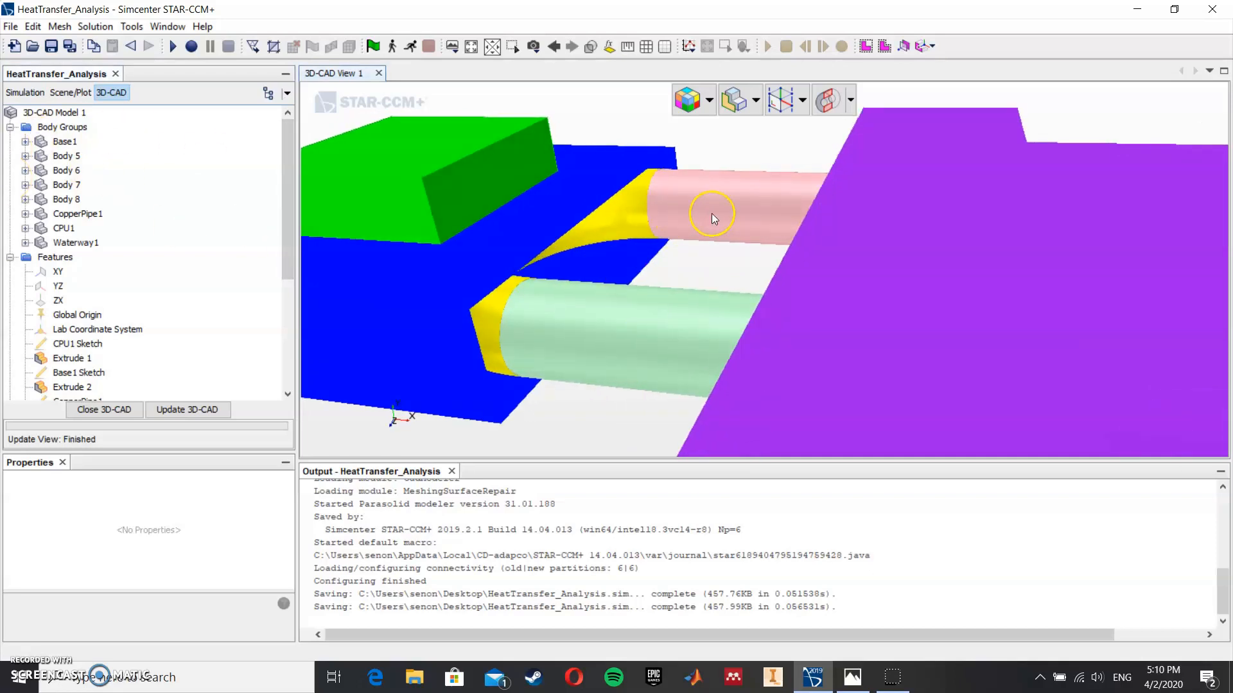
click(487, 310)
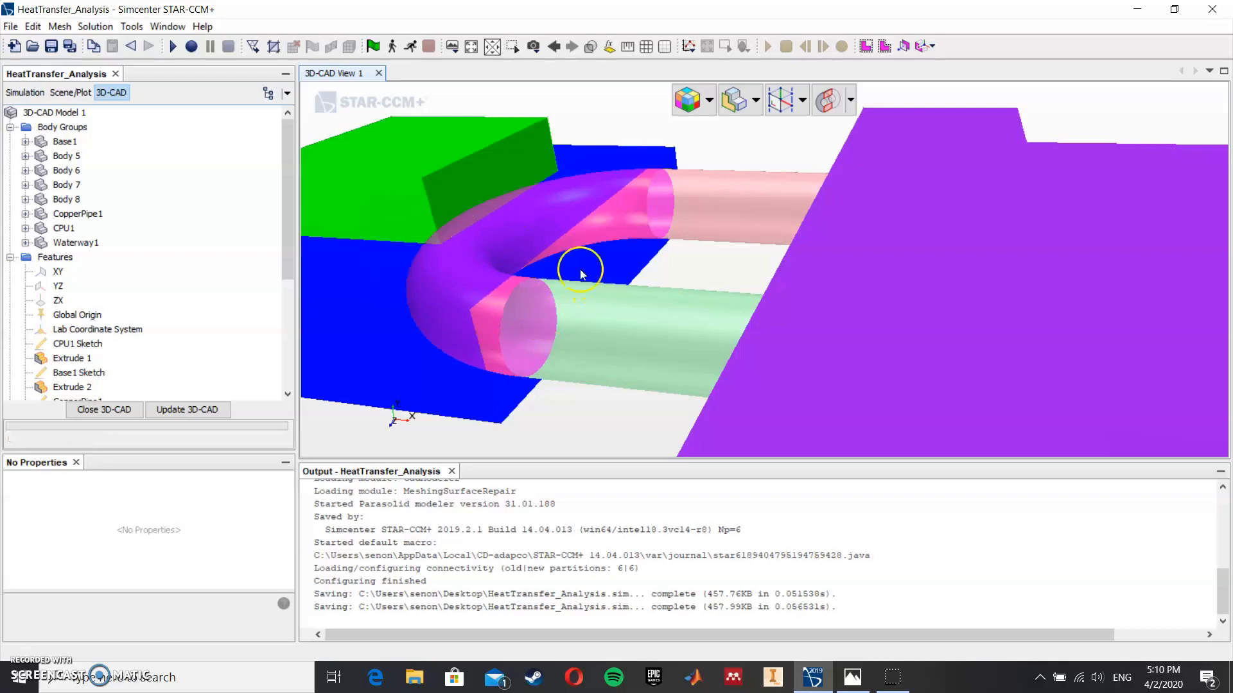
click(665, 350)
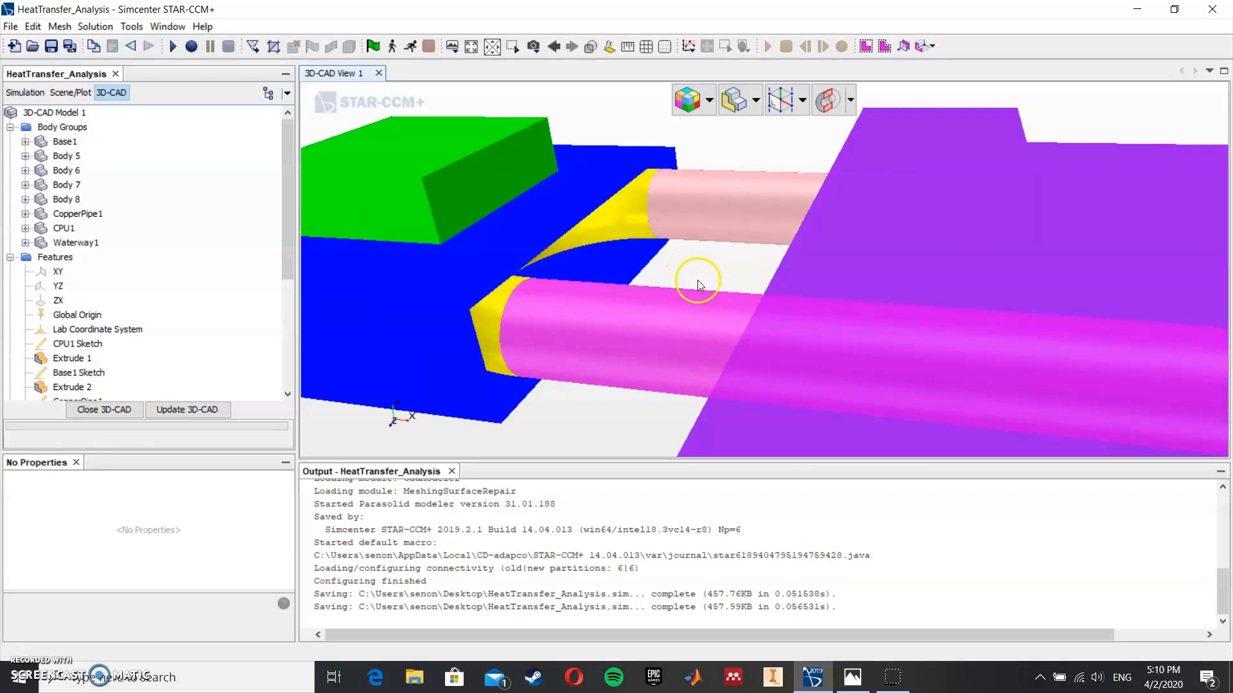
drag(699, 280, 691, 269)
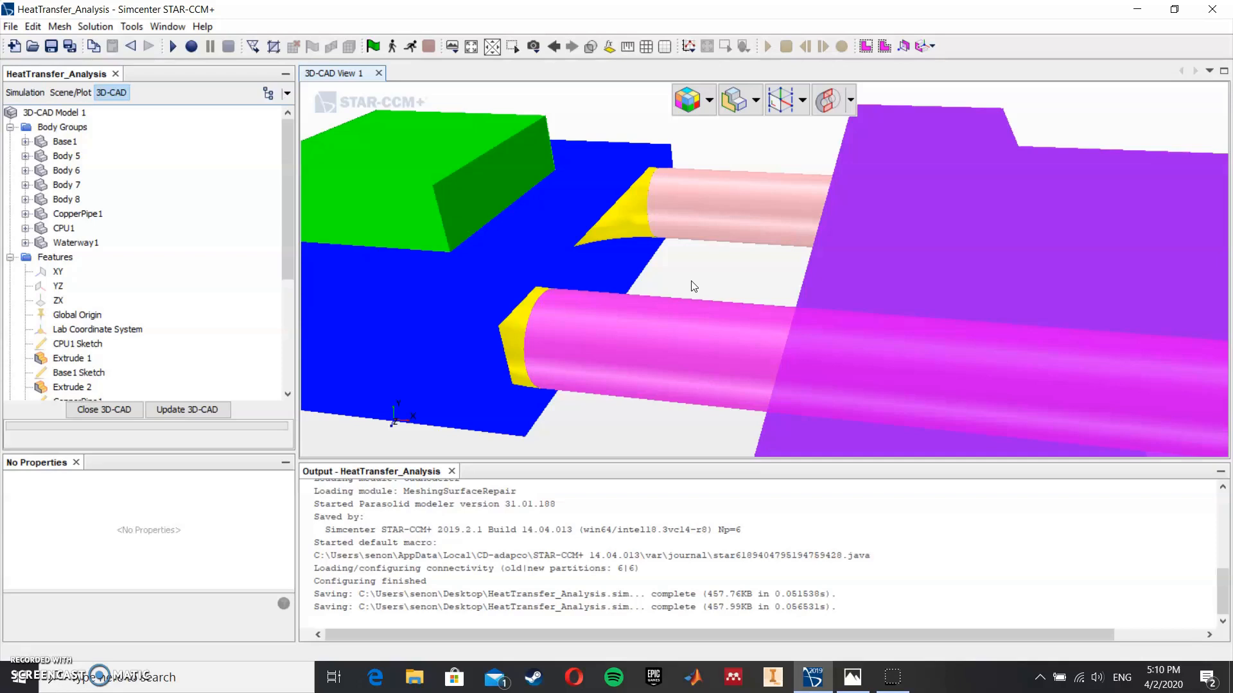
click(66, 170)
- Select Body 7, Body 8 and CopperPipe1 for a union, then cancel it to change the target
click(74, 184)
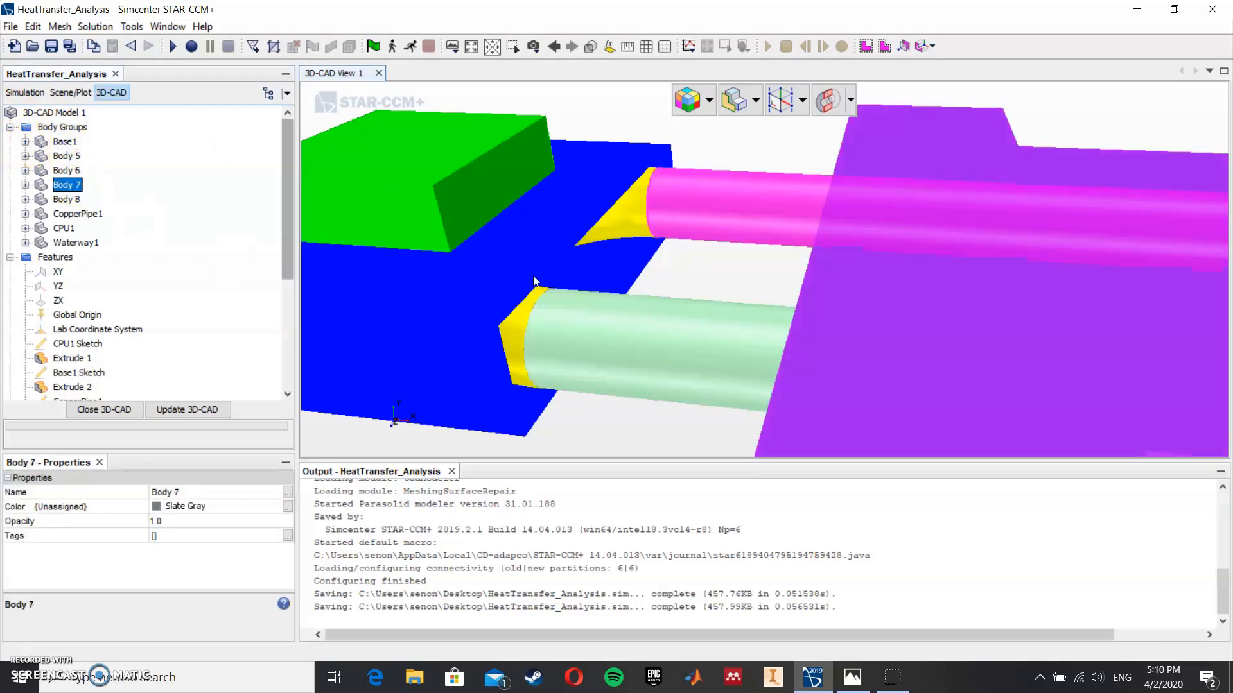
click(655, 321)
click(68, 199)
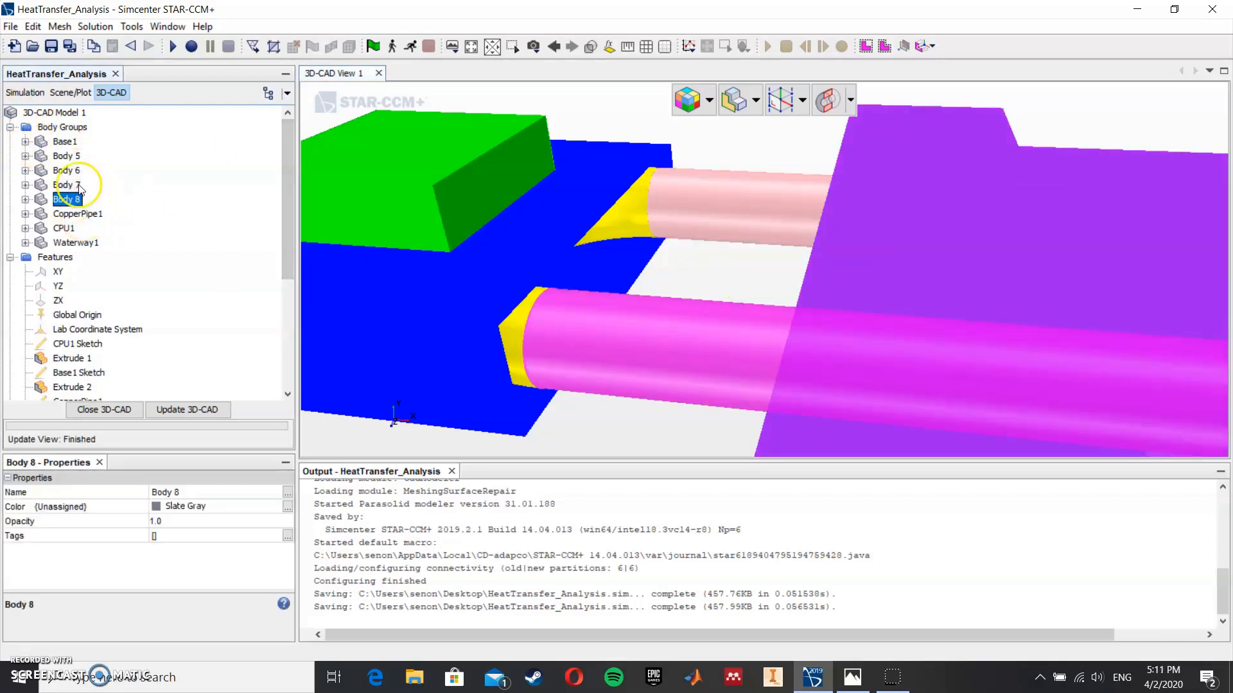
ctrl+click(77, 185)
ctrl+click(92, 214)
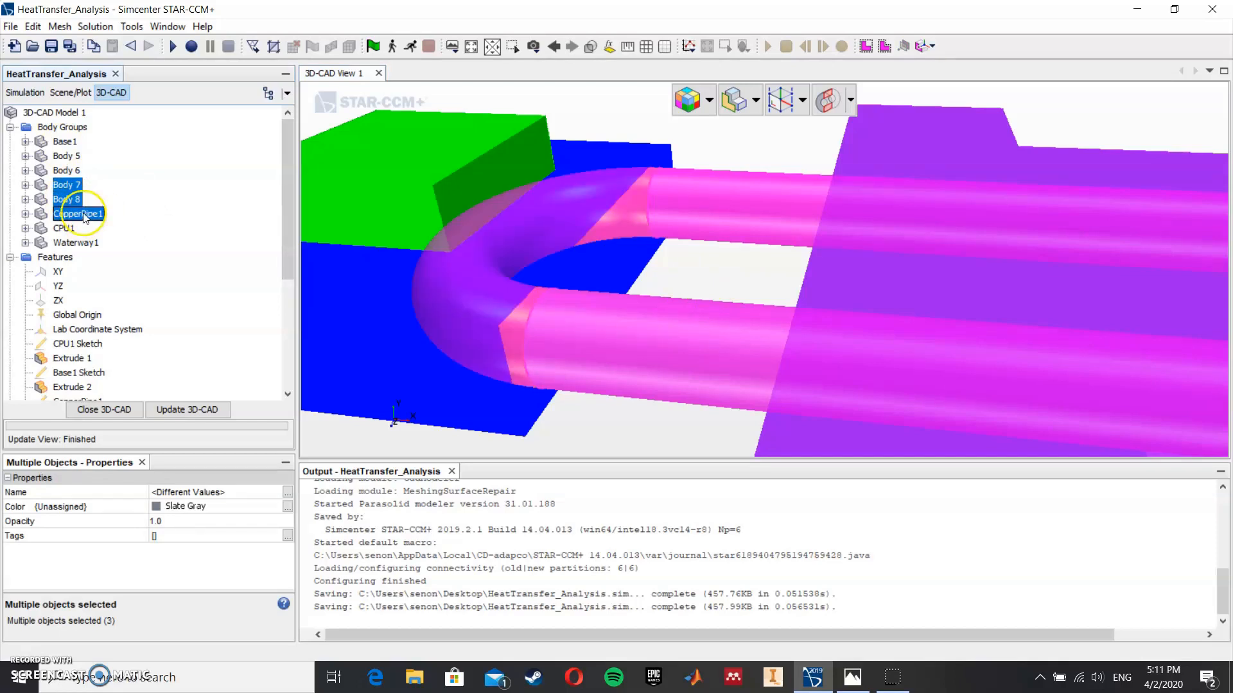
right_click(84, 217)
mouse_move(160, 295)
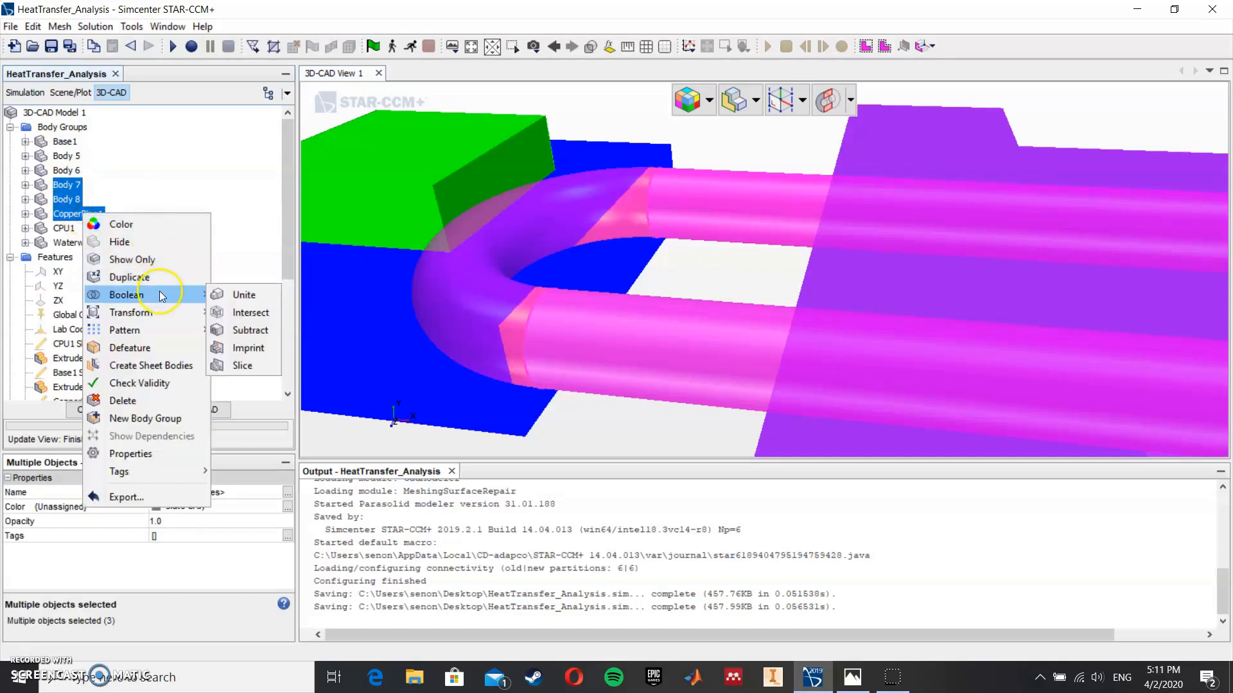
click(243, 297)
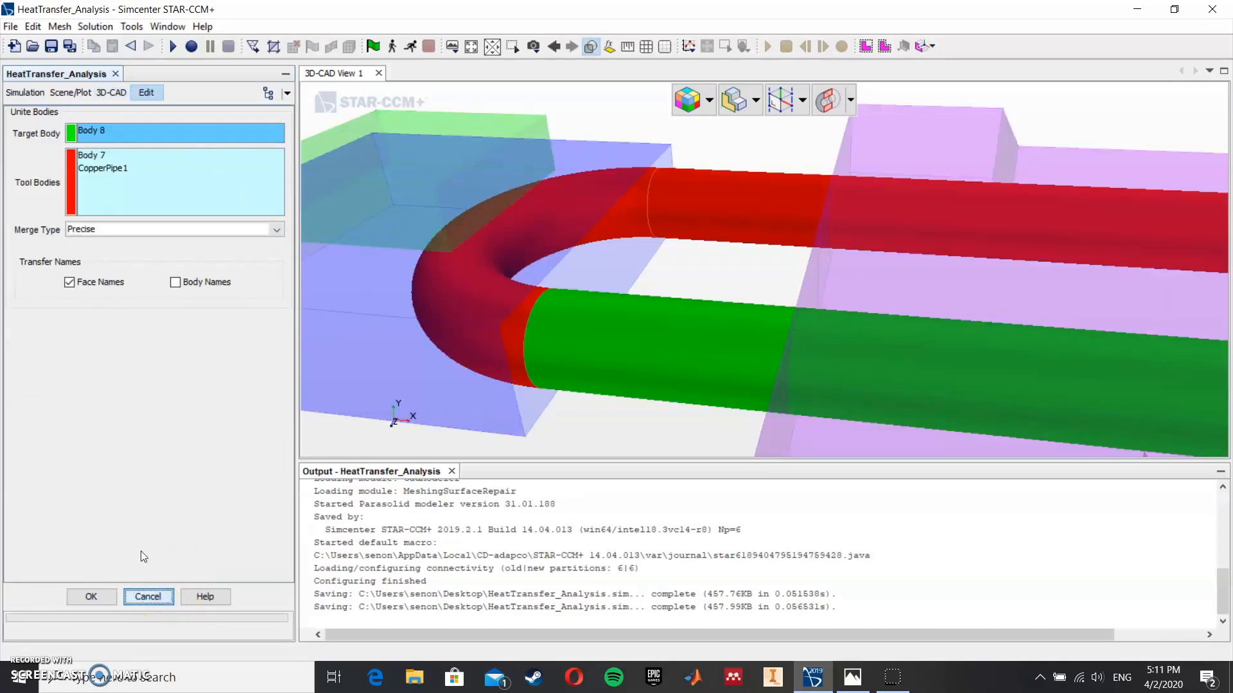
click(147, 597)
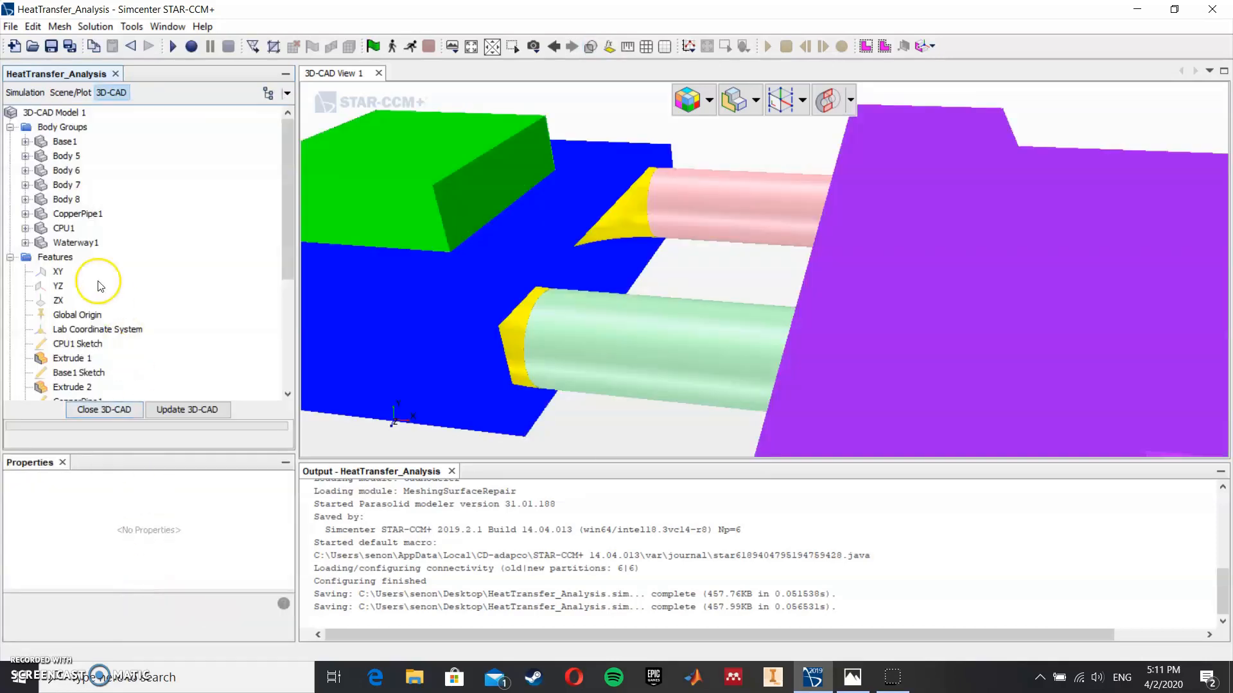
- Unite Body 8 and Body 7 into CopperPipe1 as the target body
click(75, 215)
ctrl+click(68, 200)
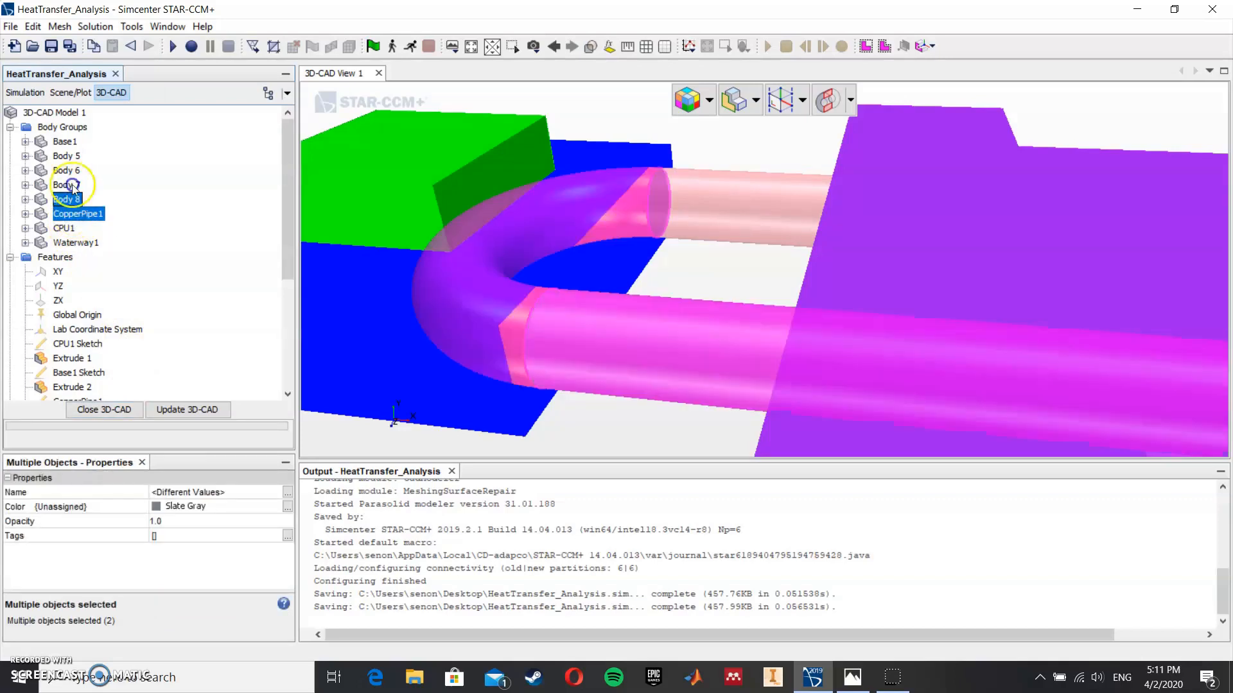
ctrl+click(64, 185)
right_click(70, 186)
mouse_move(178, 266)
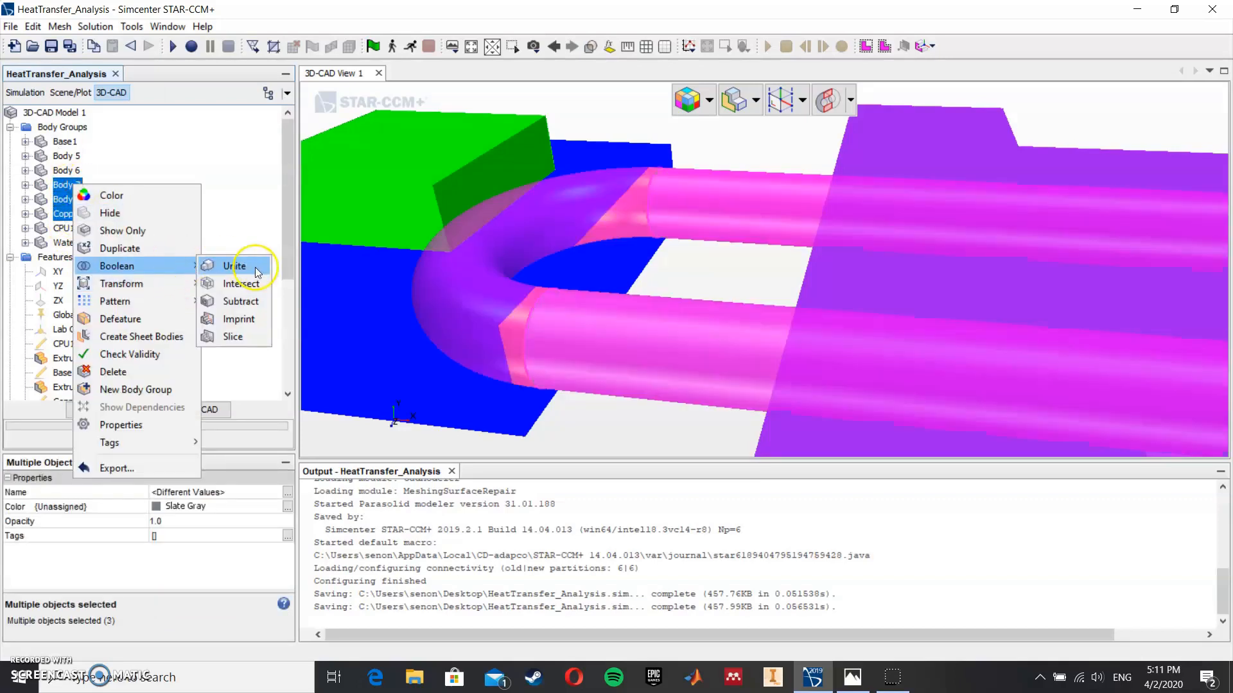
click(234, 265)
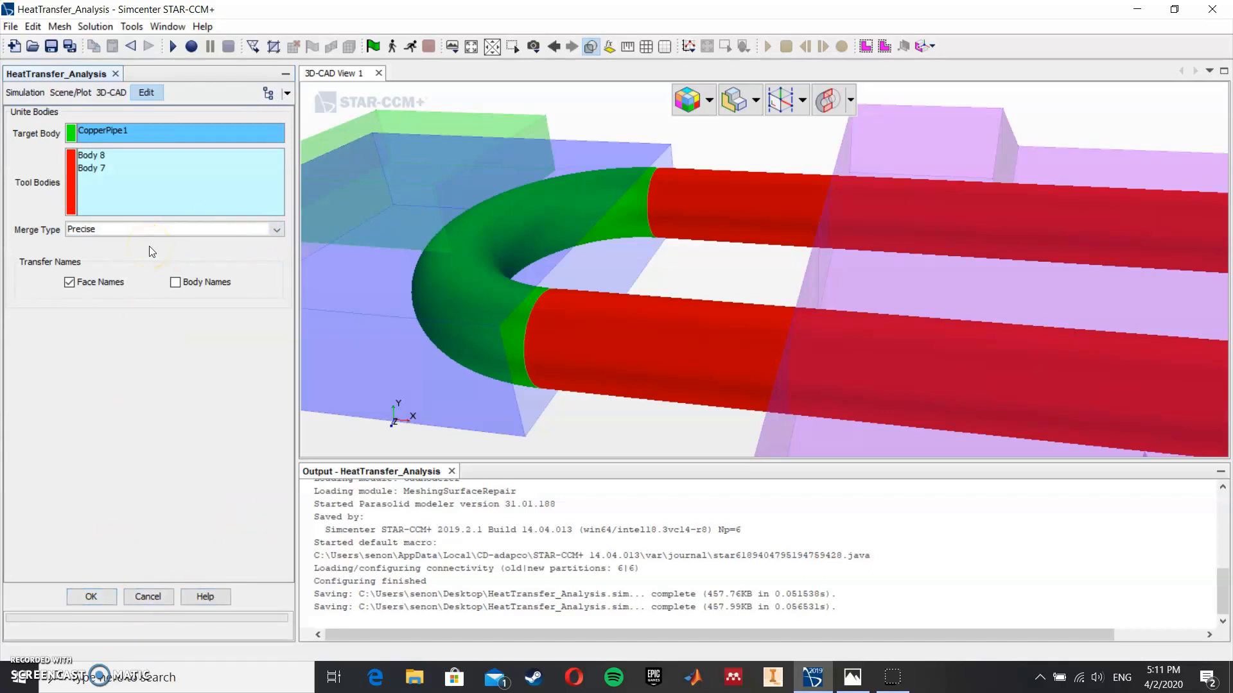
scroll(539, 341, down, 5)
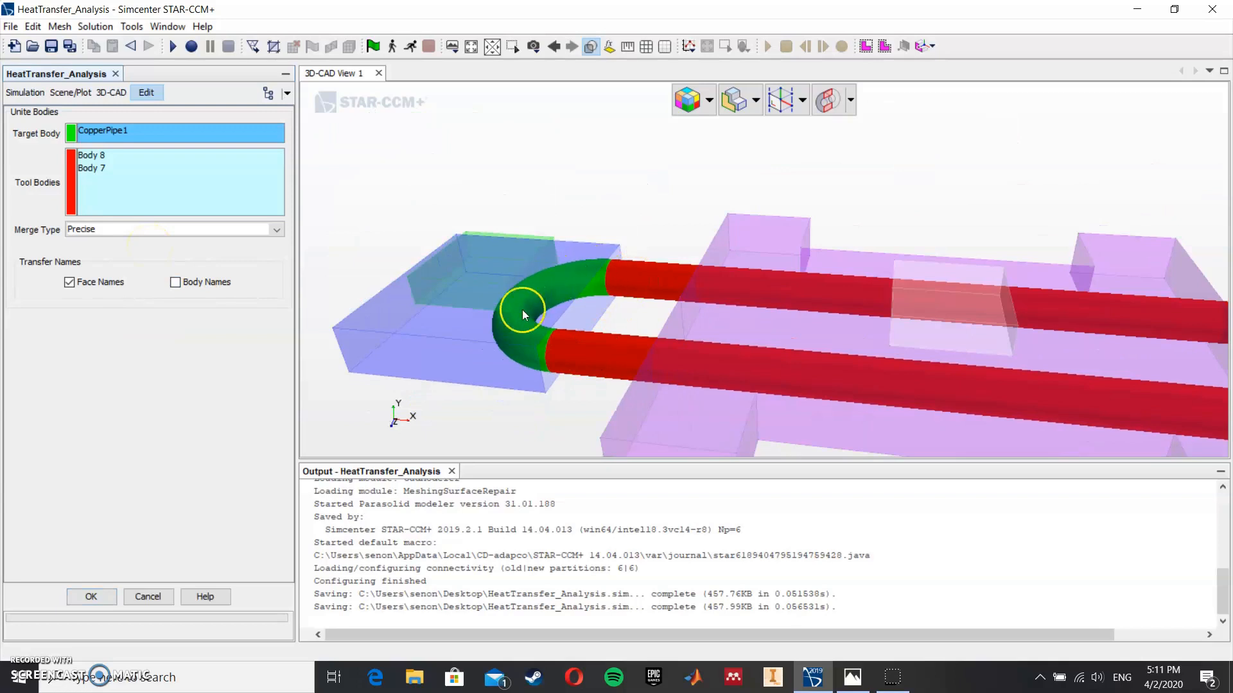
right_drag(690, 341, 663, 306)
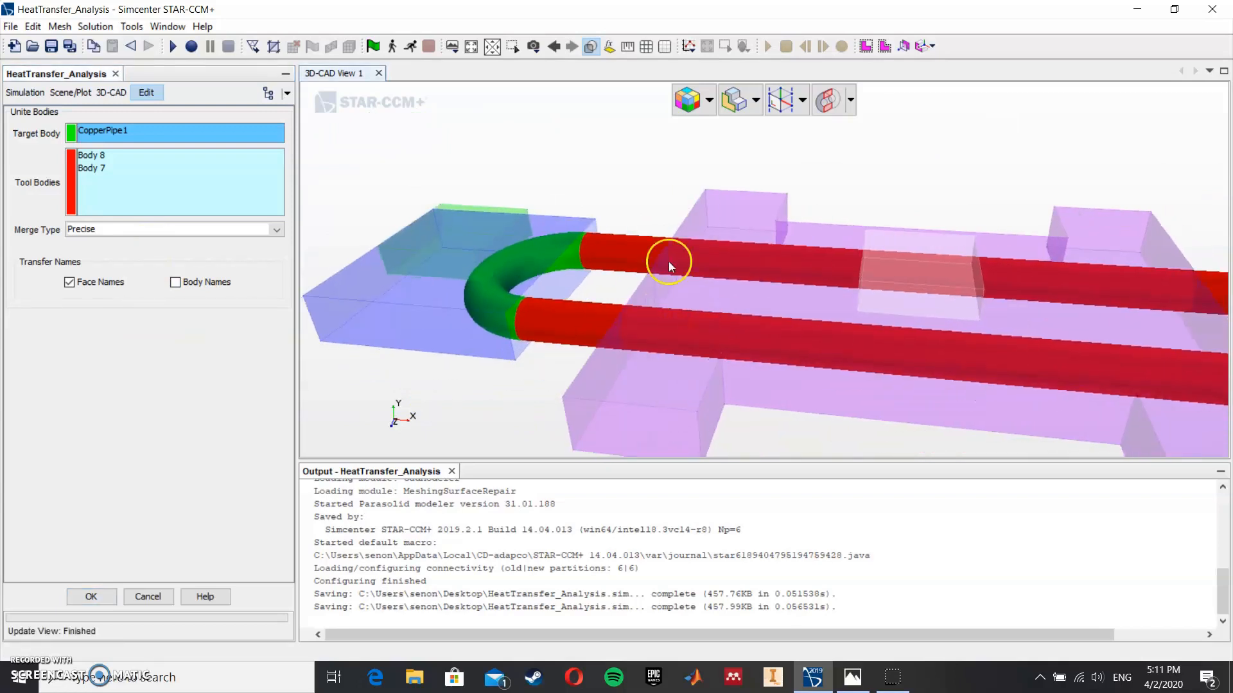
drag(633, 244, 558, 244)
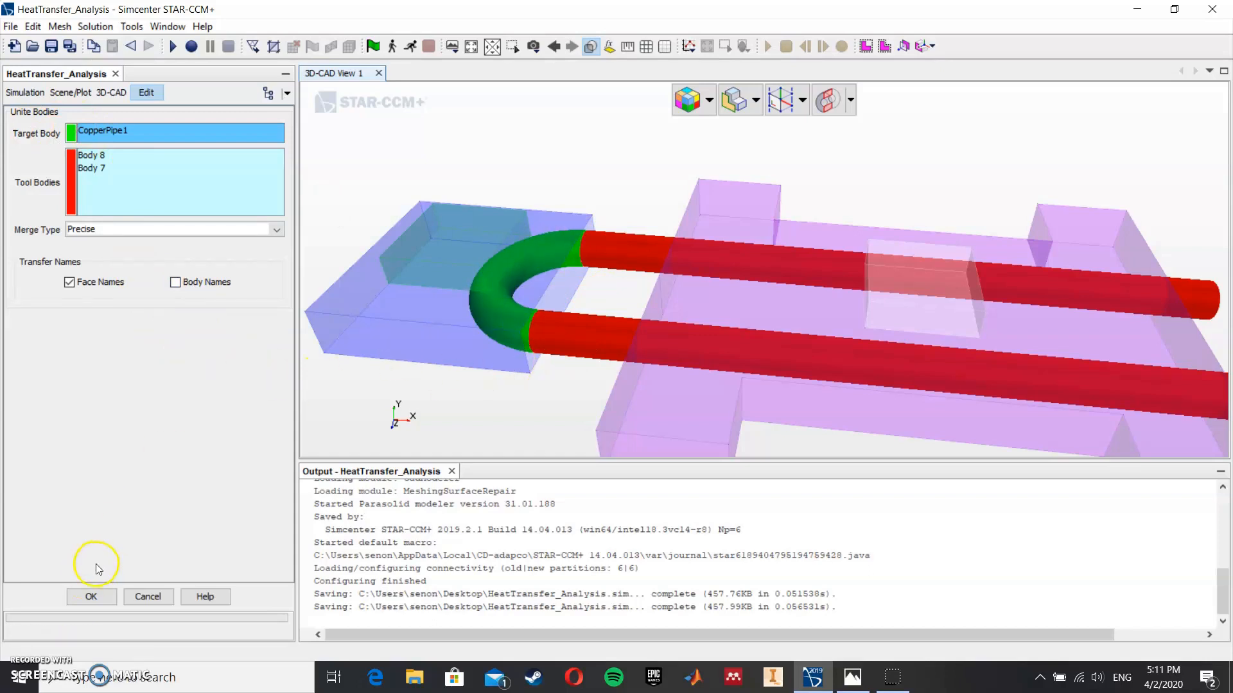
click(101, 596)
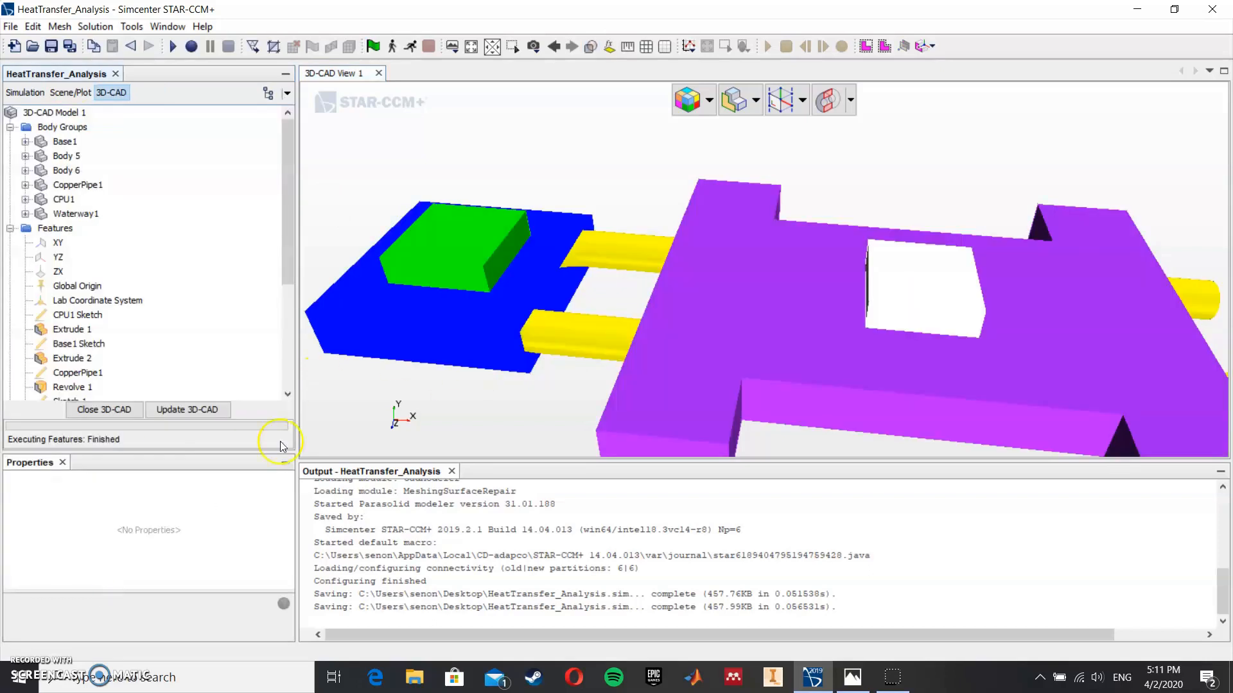
- Rename Body 6 to CPU2 and Body 5 to Base2
click(80, 185)
drag(638, 242, 737, 239)
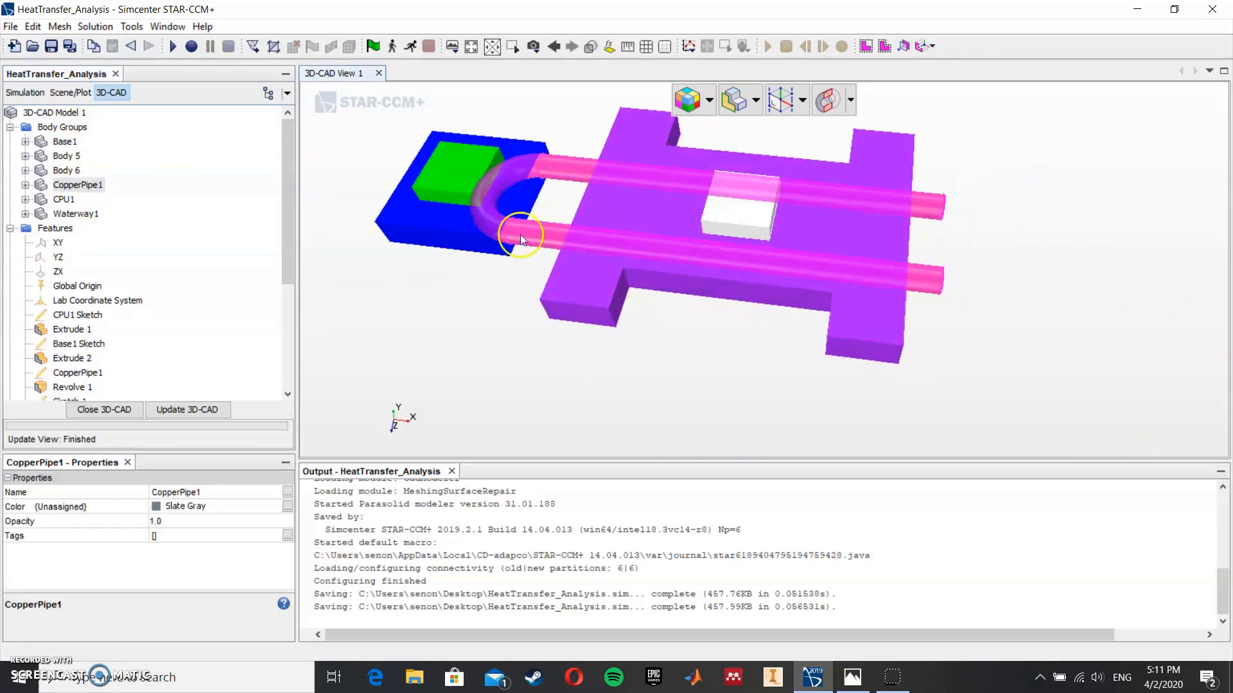
drag(521, 240, 507, 244)
click(66, 170)
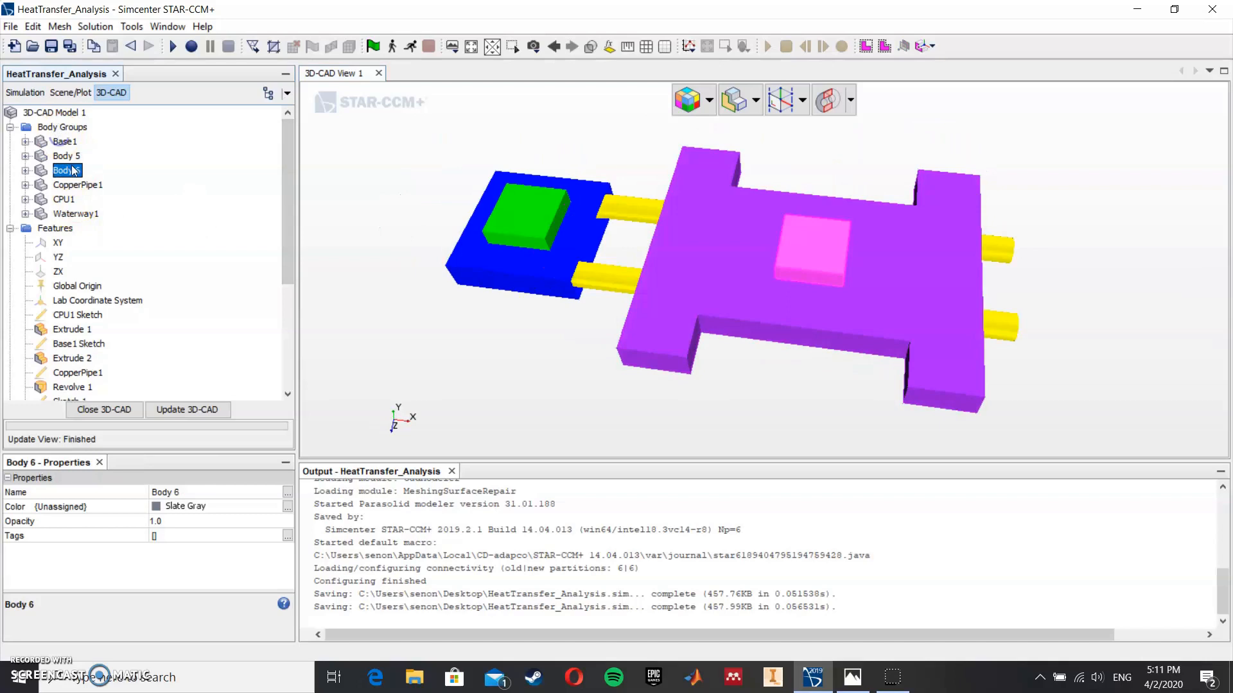
right_click(72, 170)
click(109, 182)
key(Return)
right_click(75, 158)
click(97, 172)
key(Return)
- Orbit to the pipe bend and bring up the CopperPipe1 body's context menu
scroll(597, 239, up, 5)
drag(539, 227, 568, 233)
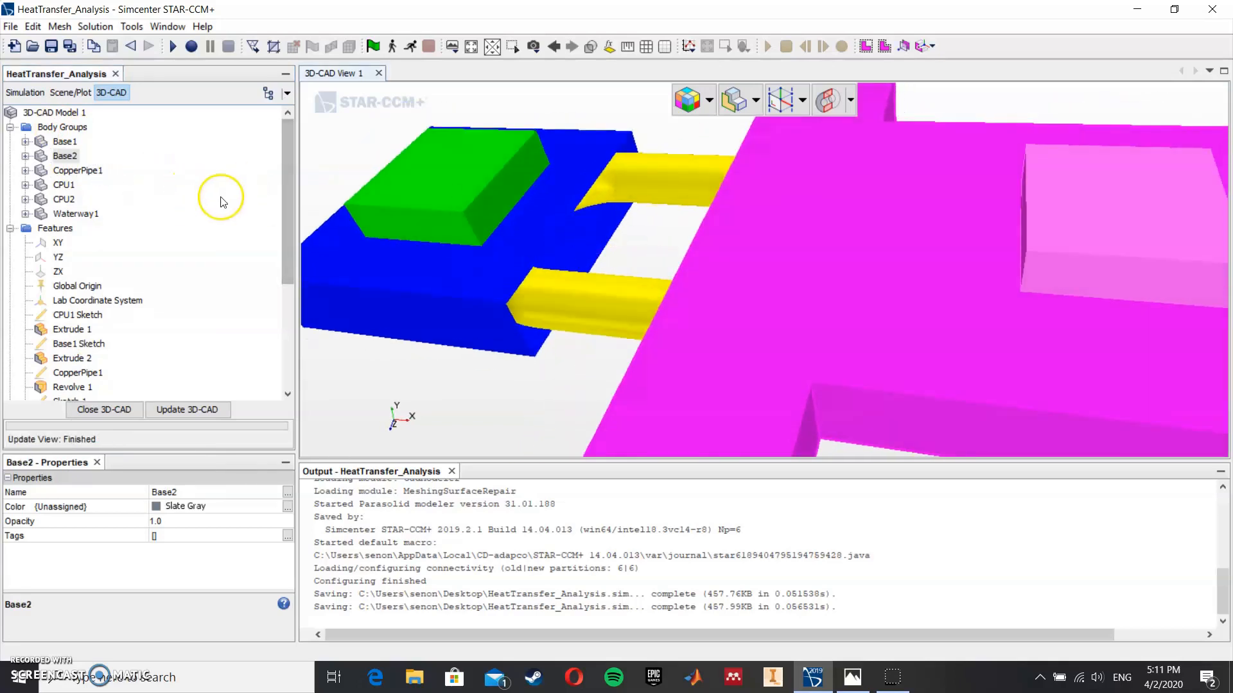
right_click(668, 170)
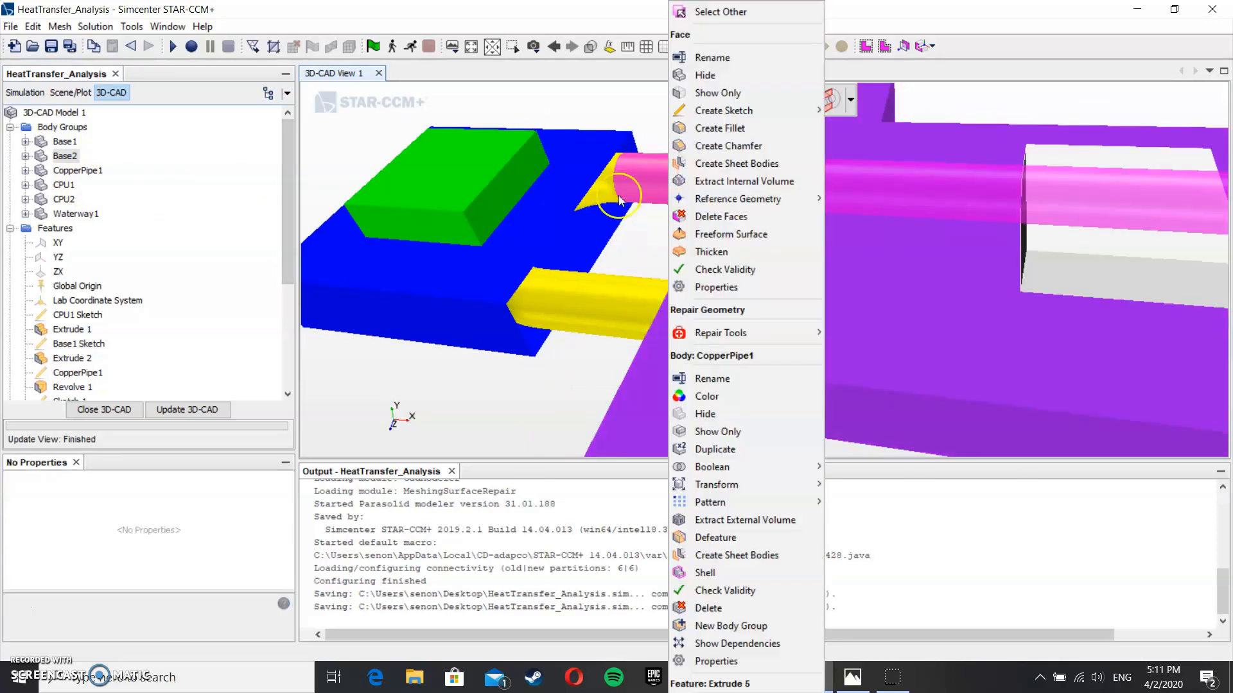
click(618, 195)
click(80, 172)
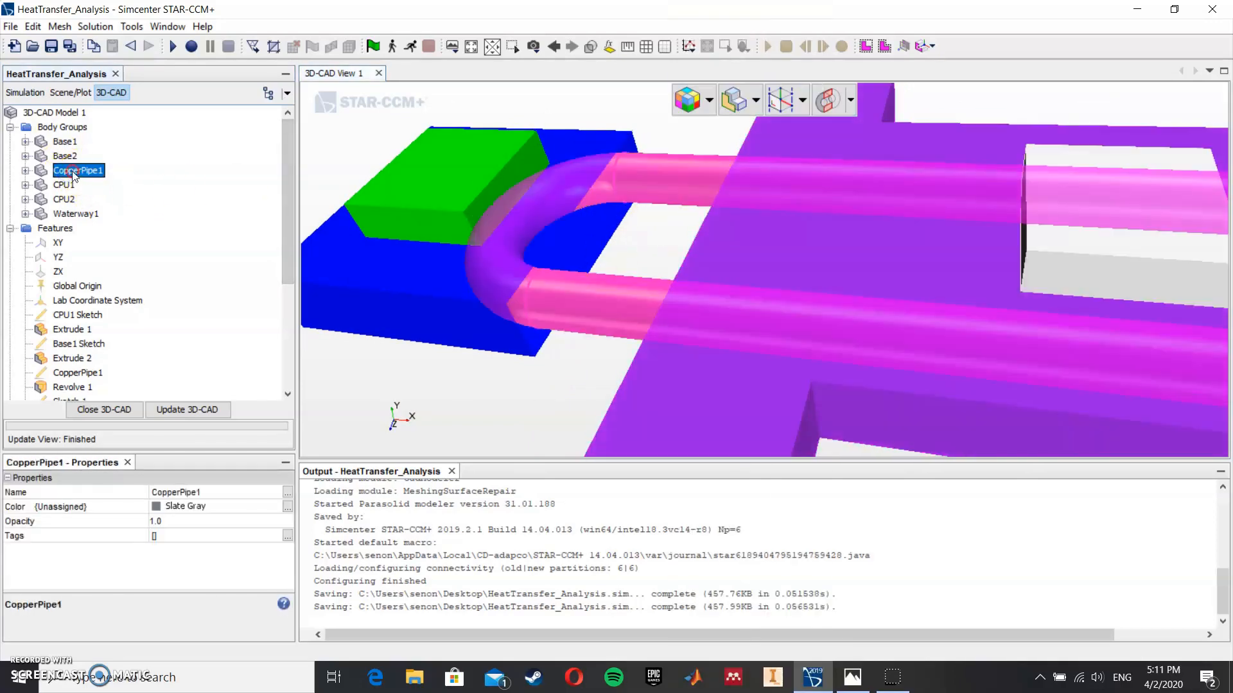
right_click(77, 172)
click(559, 248)
scroll(578, 237, up, 6)
drag(708, 198, 276, 201)
right_click(74, 170)
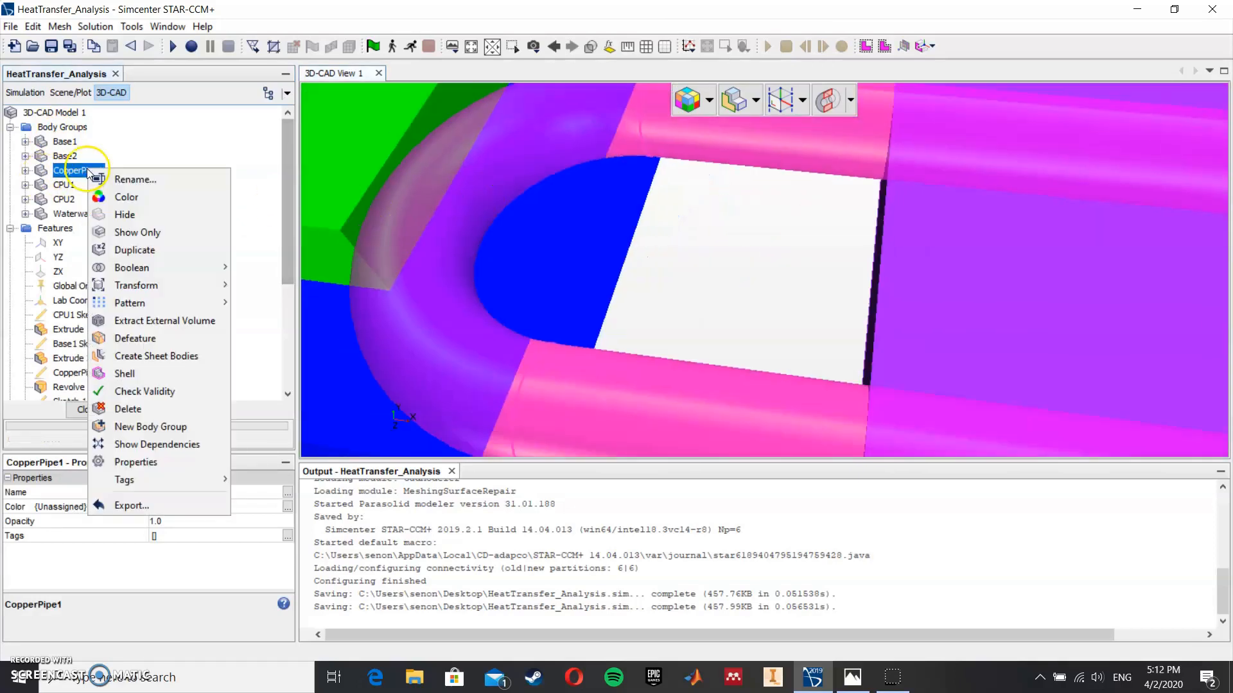
- Hide CopperPipe1 and show only the waterway pipe
click(153, 217)
drag(738, 187, 273, 212)
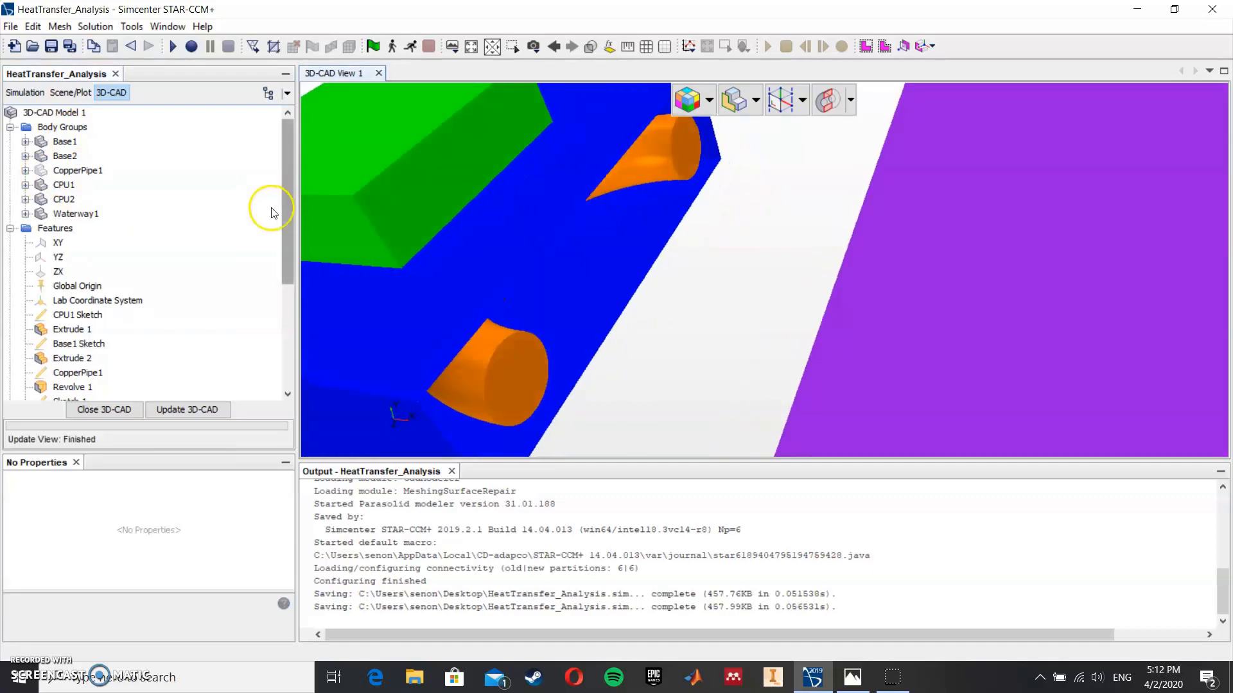
scroll(526, 253, down, 2)
scroll(526, 252, up, 4)
scroll(527, 252, down, 3)
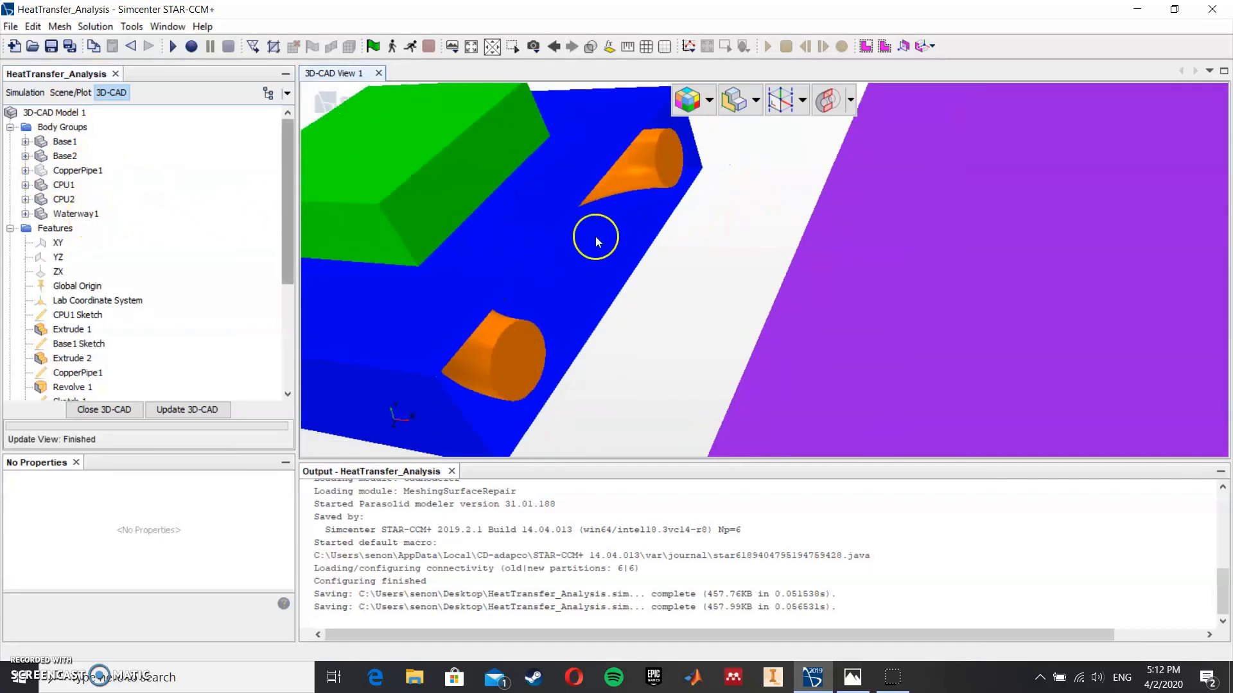
scroll(652, 218, down, 3)
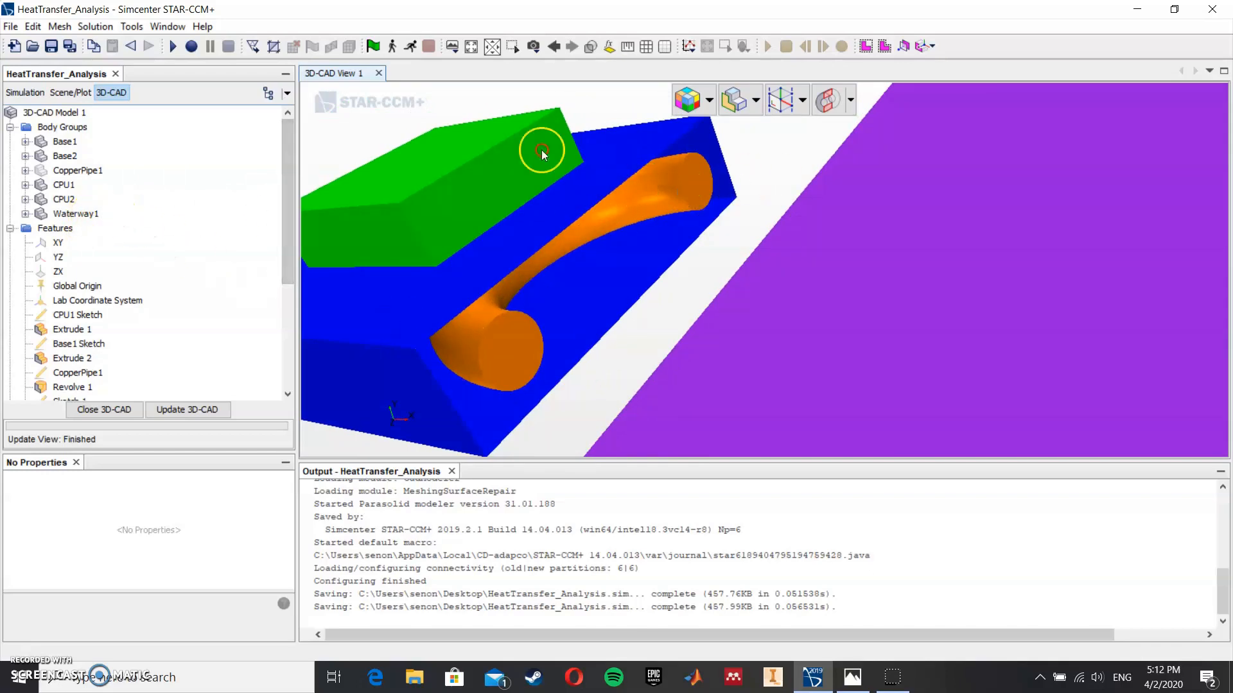
right_click(678, 172)
click(739, 93)
- Restore all hidden bodies and faces so the full assembly is visible again
drag(506, 176, 449, 302)
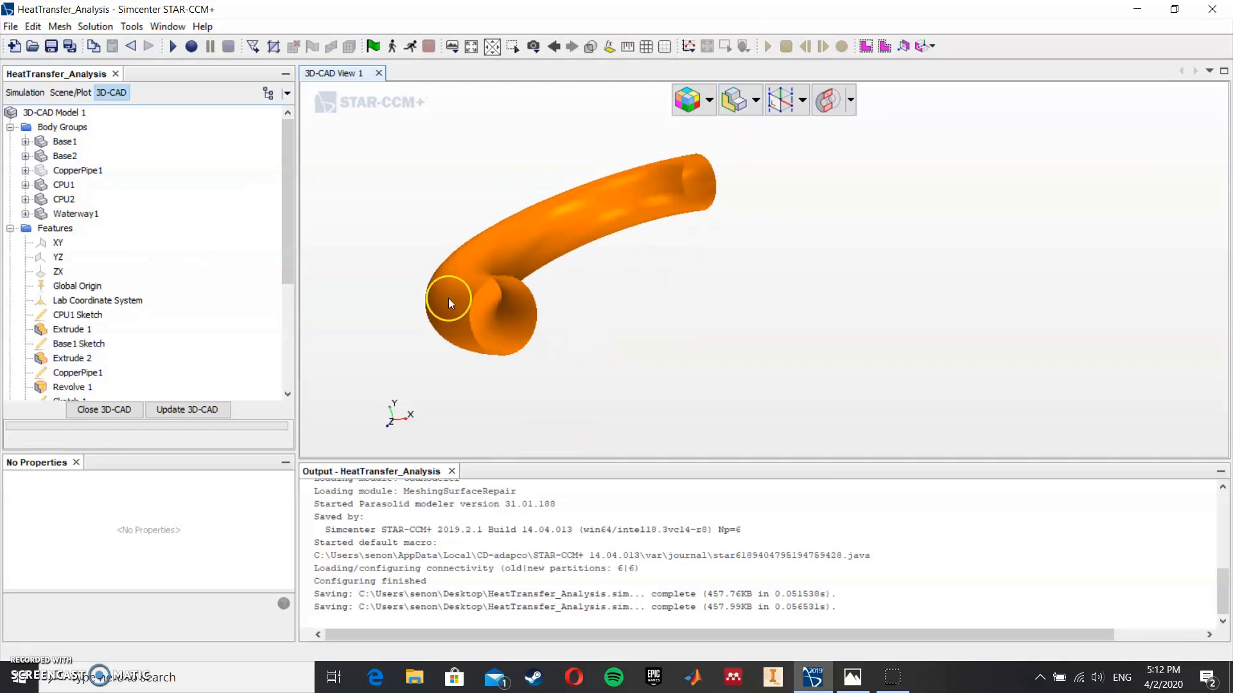
click(590, 46)
click(590, 46)
scroll(601, 231, down, 2)
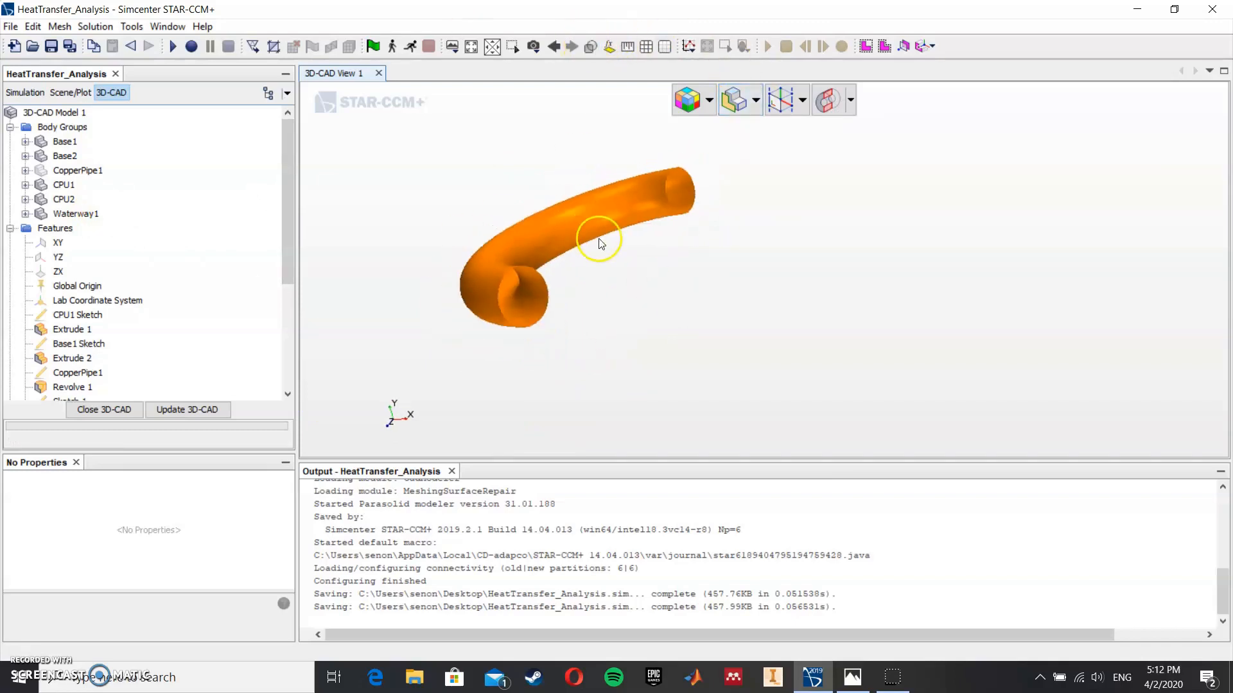
right_click(384, 235)
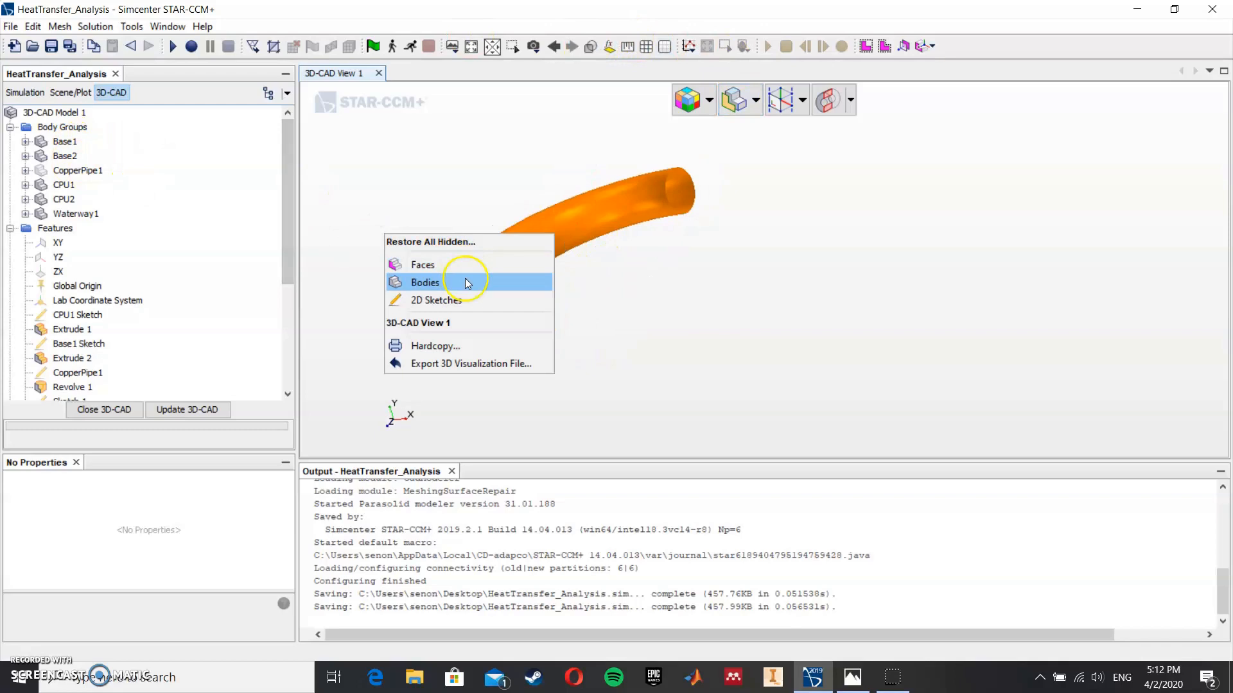
click(466, 282)
drag(441, 227, 491, 239)
right_click(456, 246)
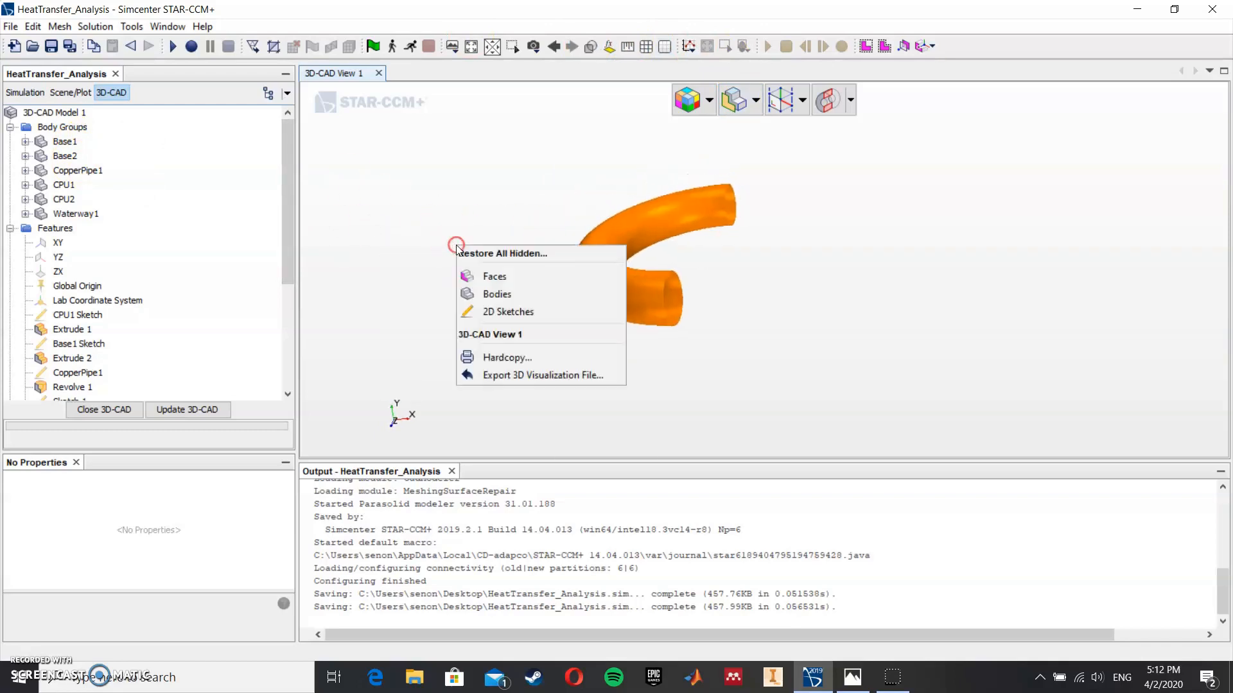
click(487, 295)
right_click(486, 270)
click(525, 313)
drag(563, 307, 566, 268)
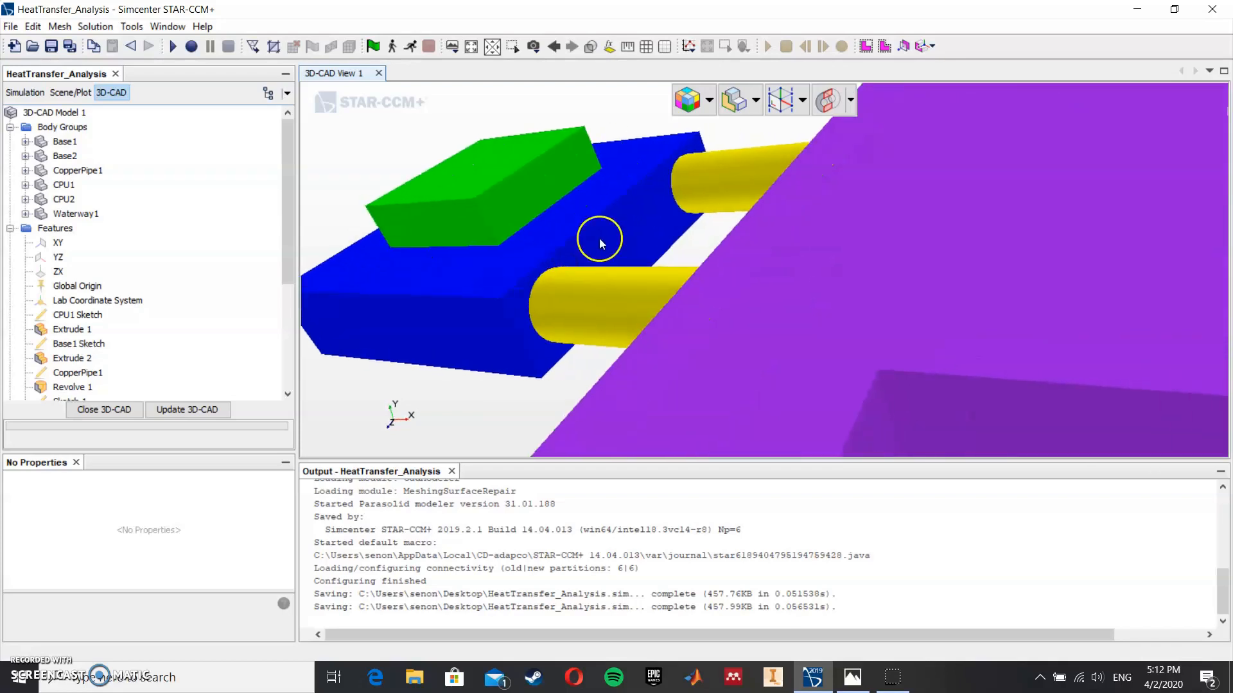
- Show only the Waterway1 body and orbit toward its end face
click(76, 215)
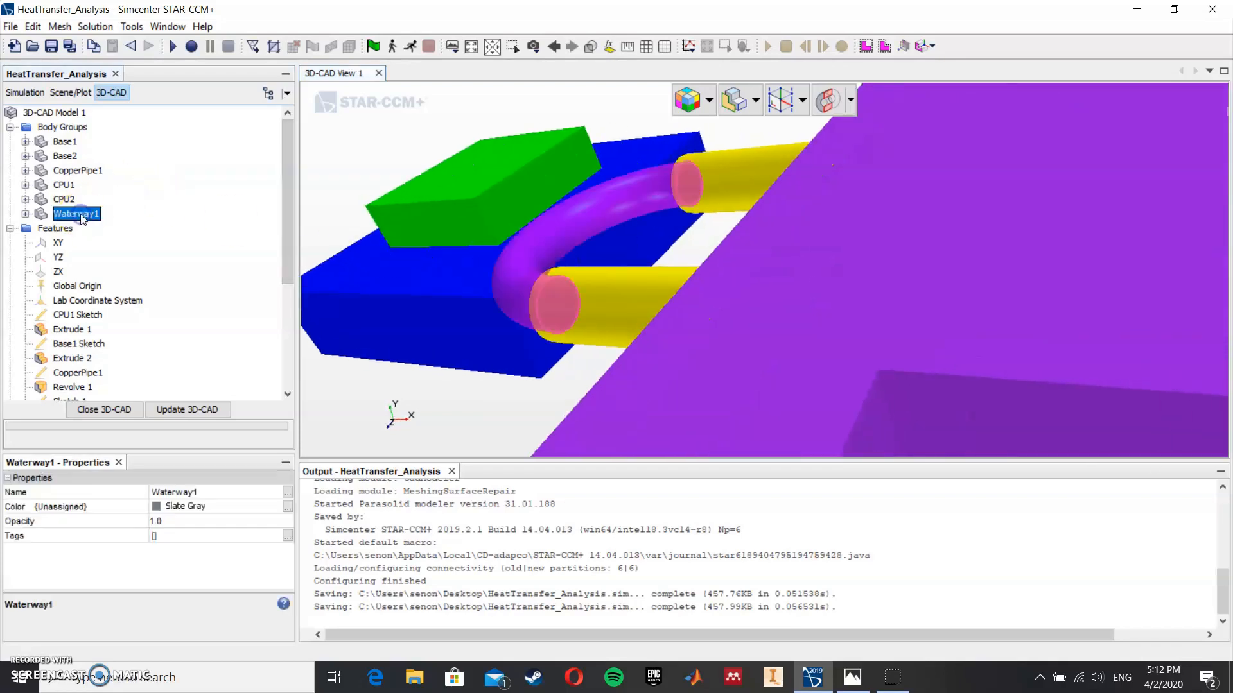
right_click(82, 220)
click(128, 275)
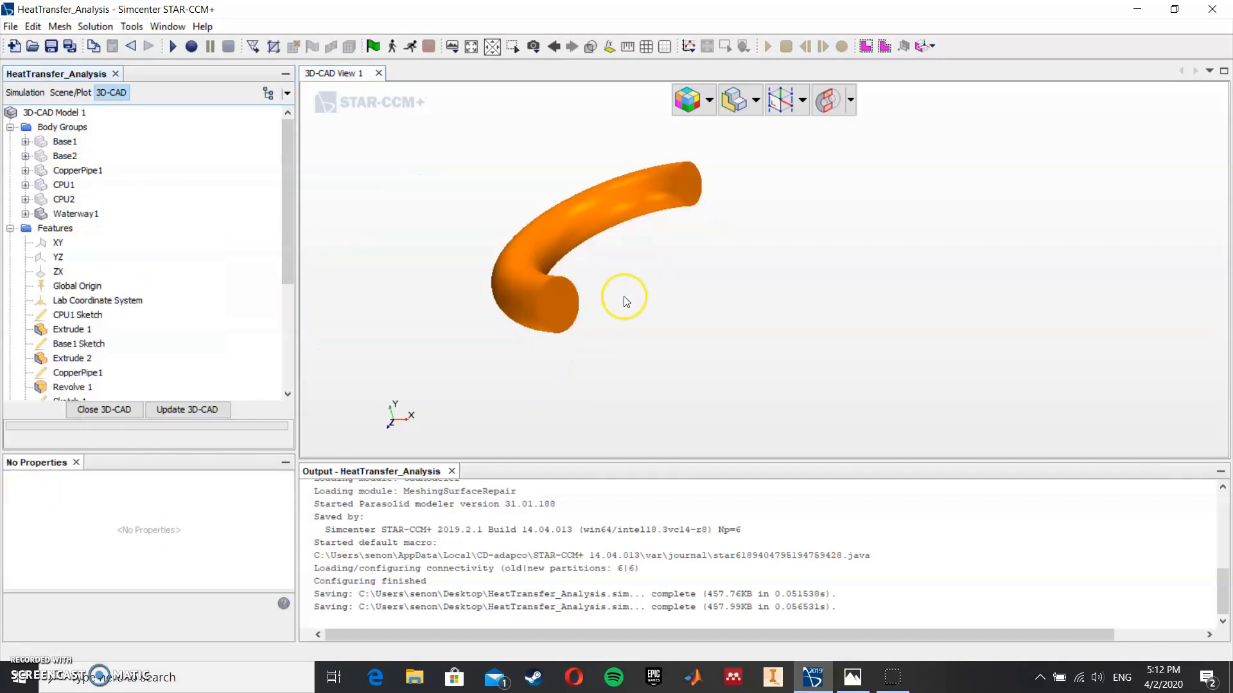
right_drag(558, 292, 553, 290)
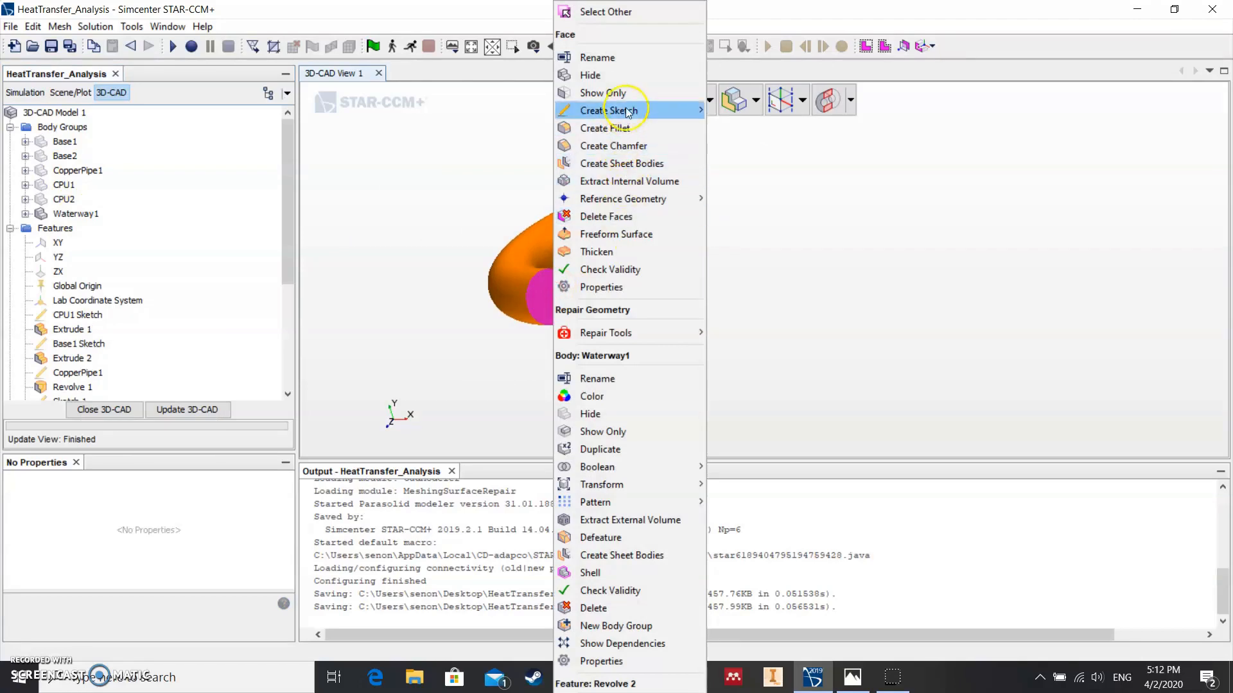
- Sketch a 1.5 mm-radius circle at the center of the waterway's end face
mouse_move(626, 111)
click(758, 129)
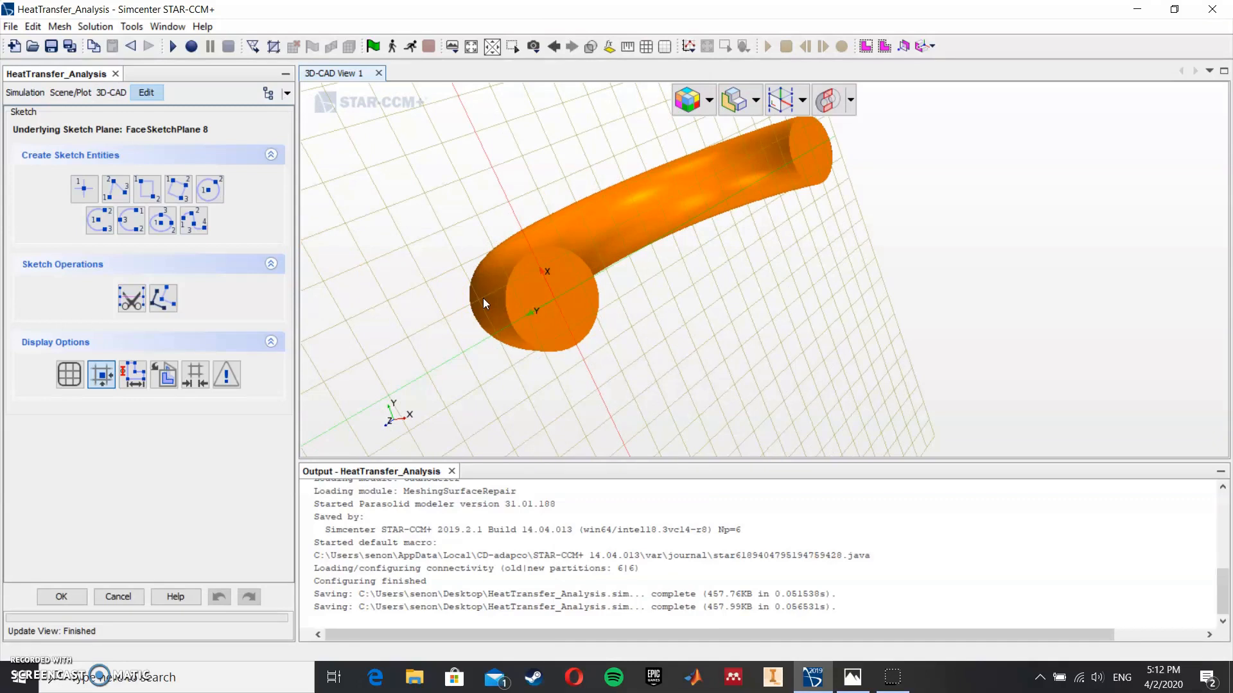
click(587, 311)
drag(463, 247, 493, 251)
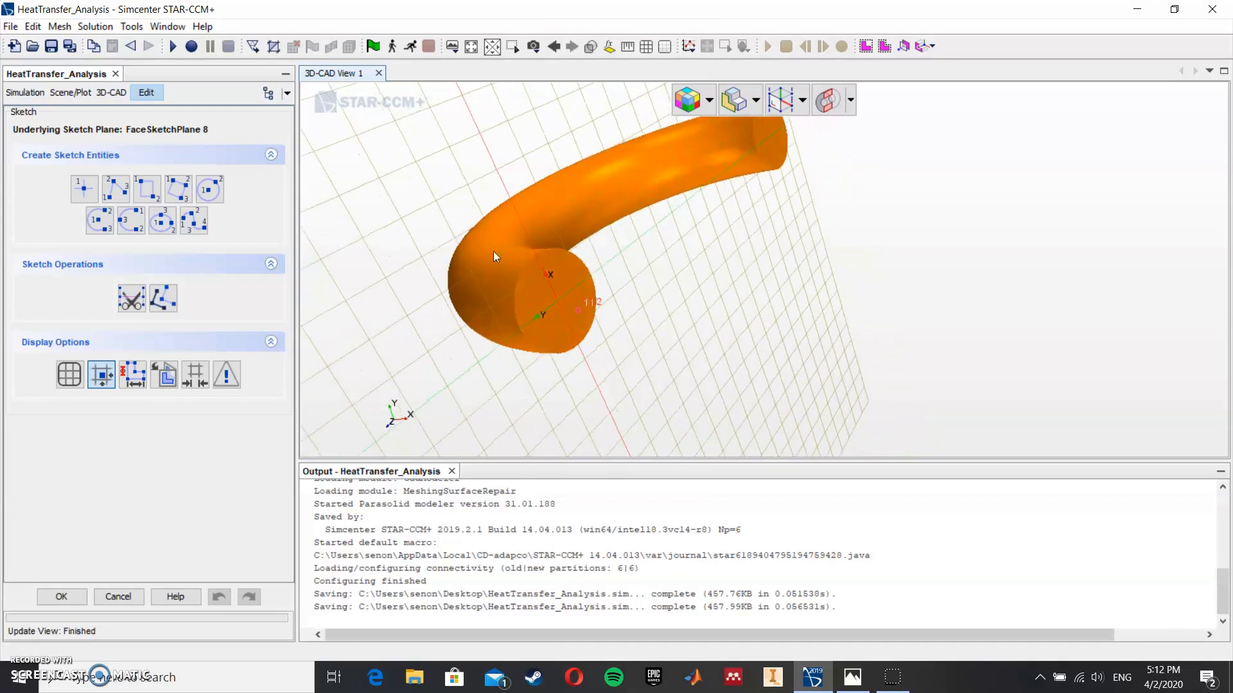
click(214, 191)
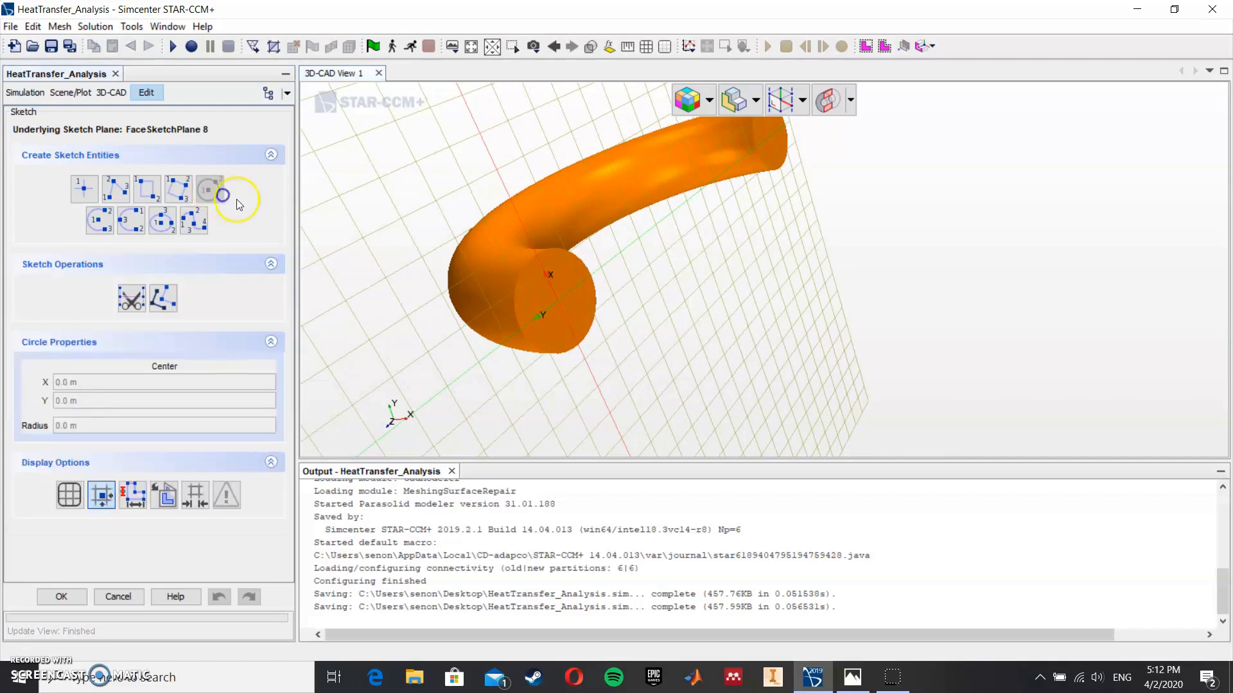
click(557, 302)
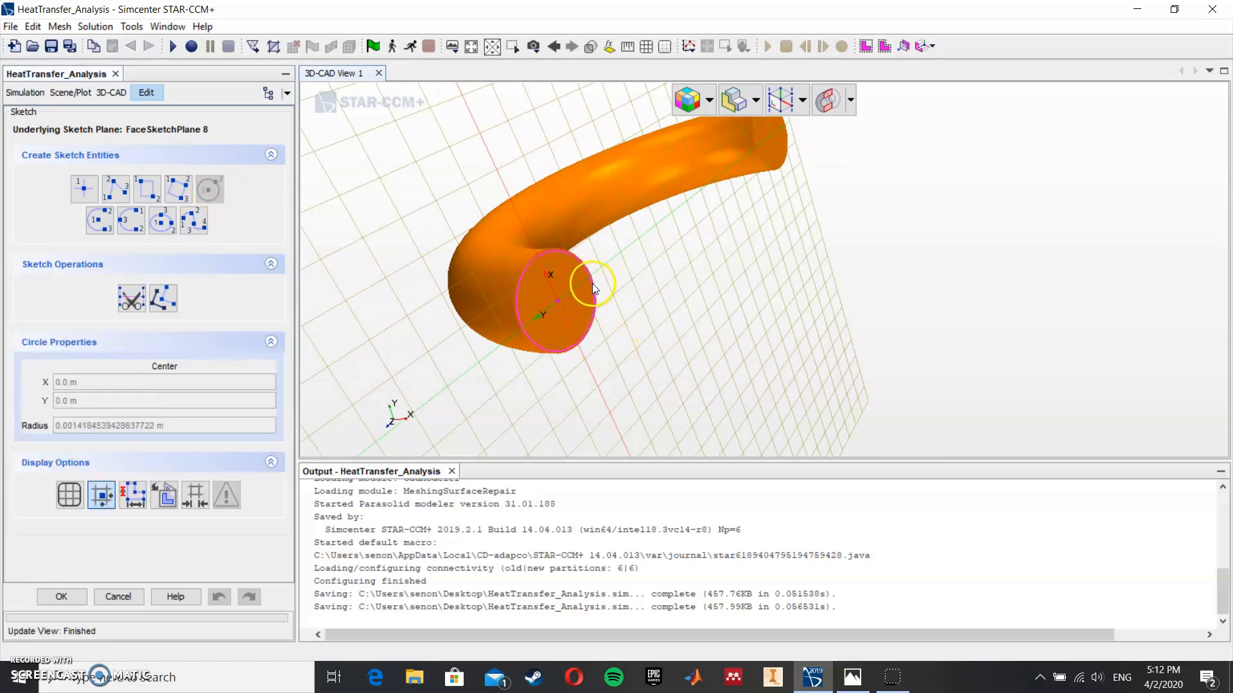
click(592, 283)
click(119, 425)
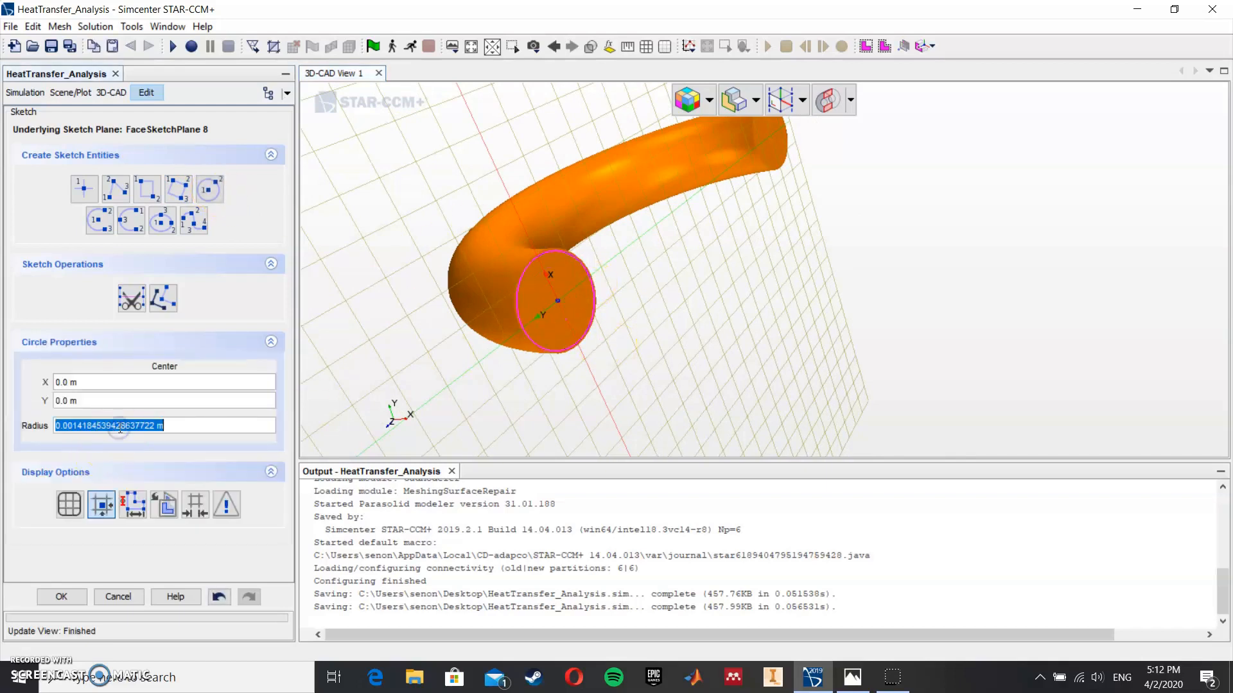
text(1.)
key(Return)
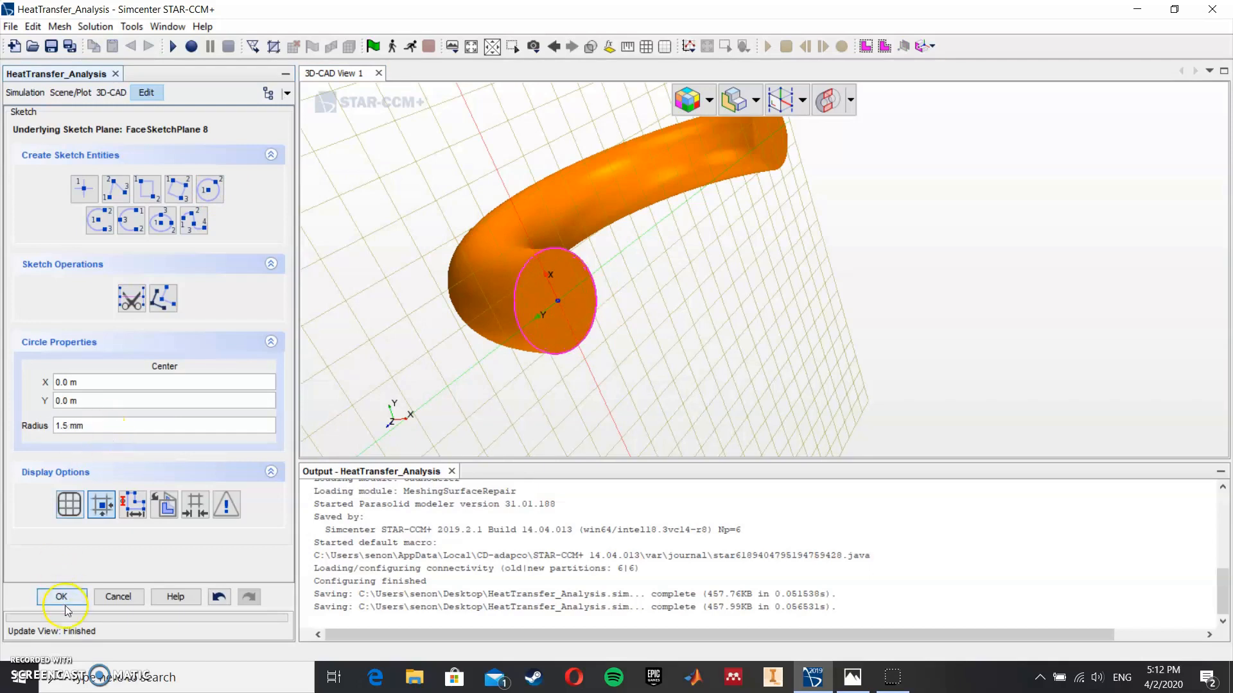
click(61, 597)
- Extrude Sketch 6 by 6.5 cm as a separate body with no body interaction
scroll(124, 330, down, 6)
click(71, 365)
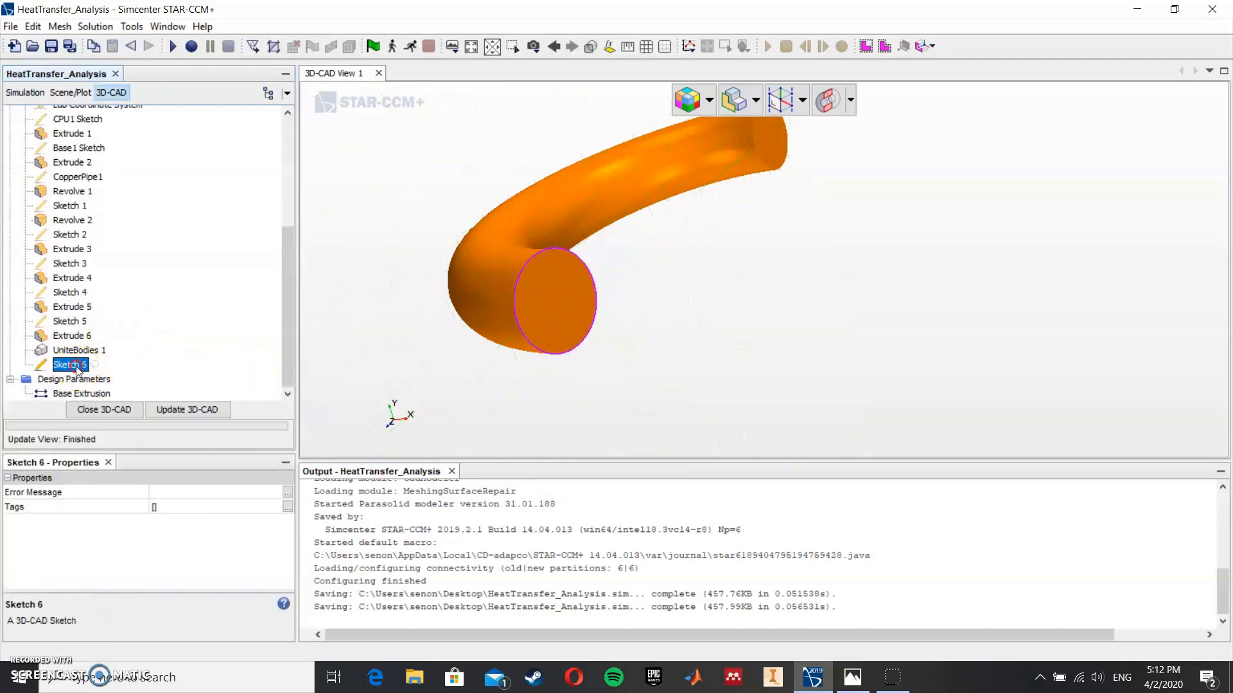
right_click(76, 370)
click(115, 358)
click(147, 290)
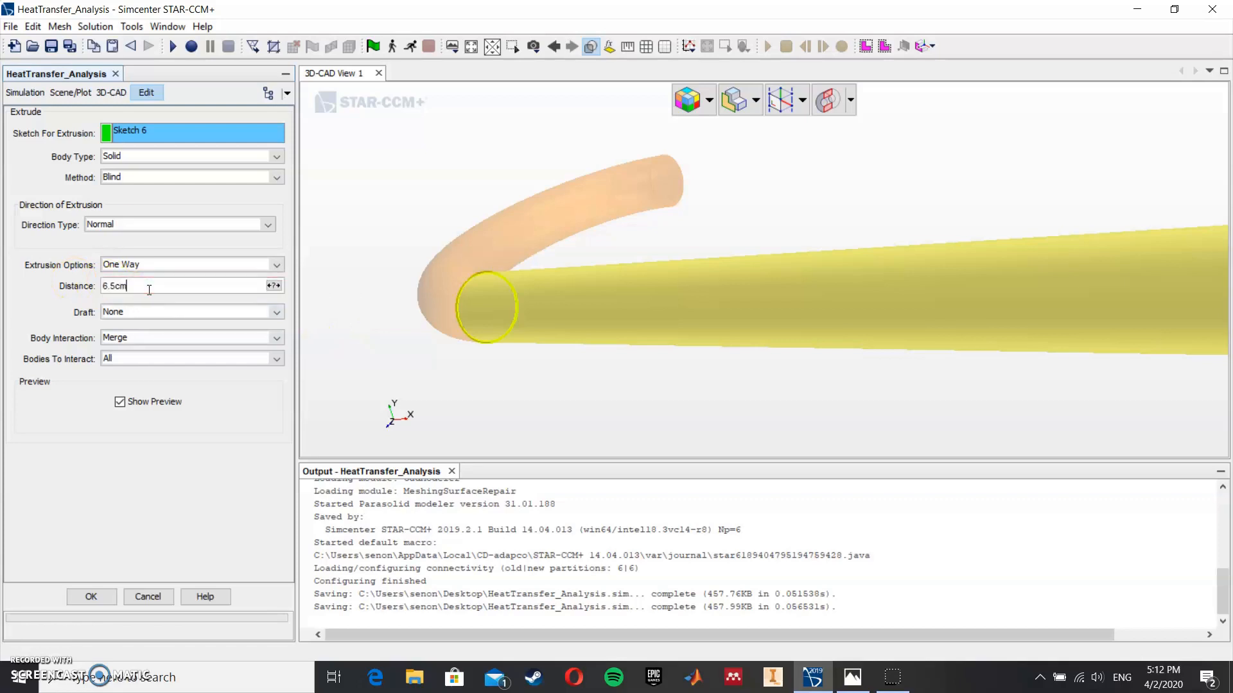
click(119, 339)
click(148, 358)
scroll(578, 321, up, 2)
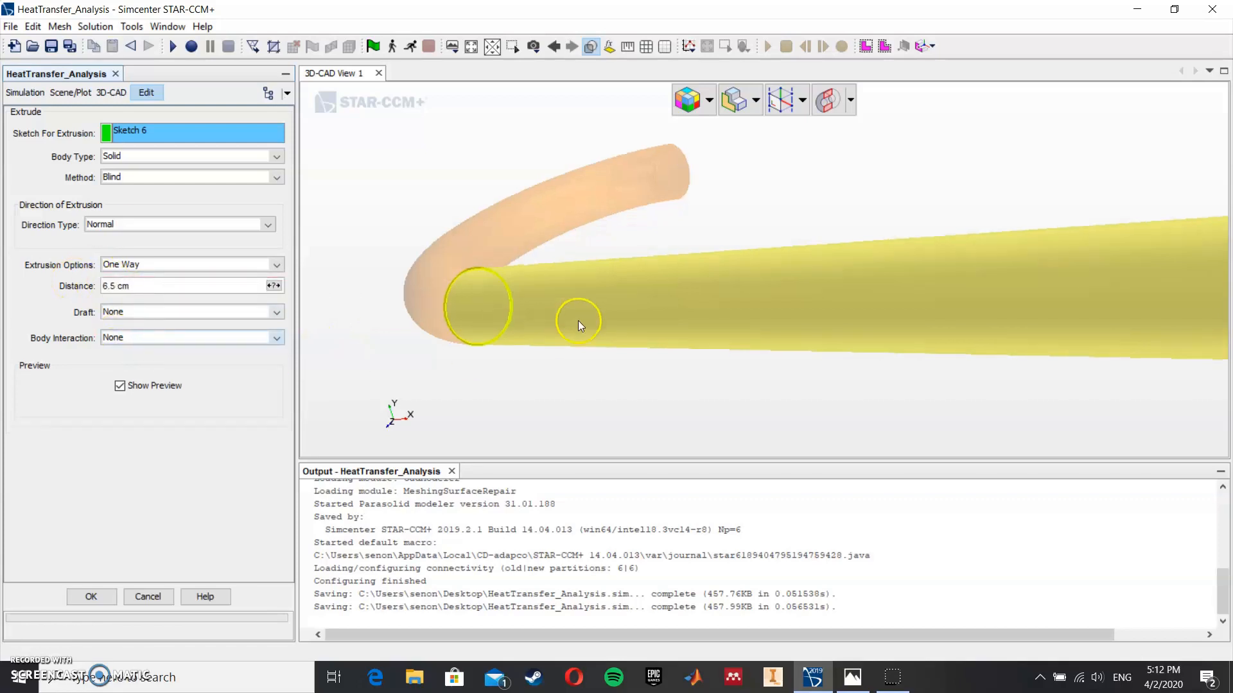
click(91, 597)
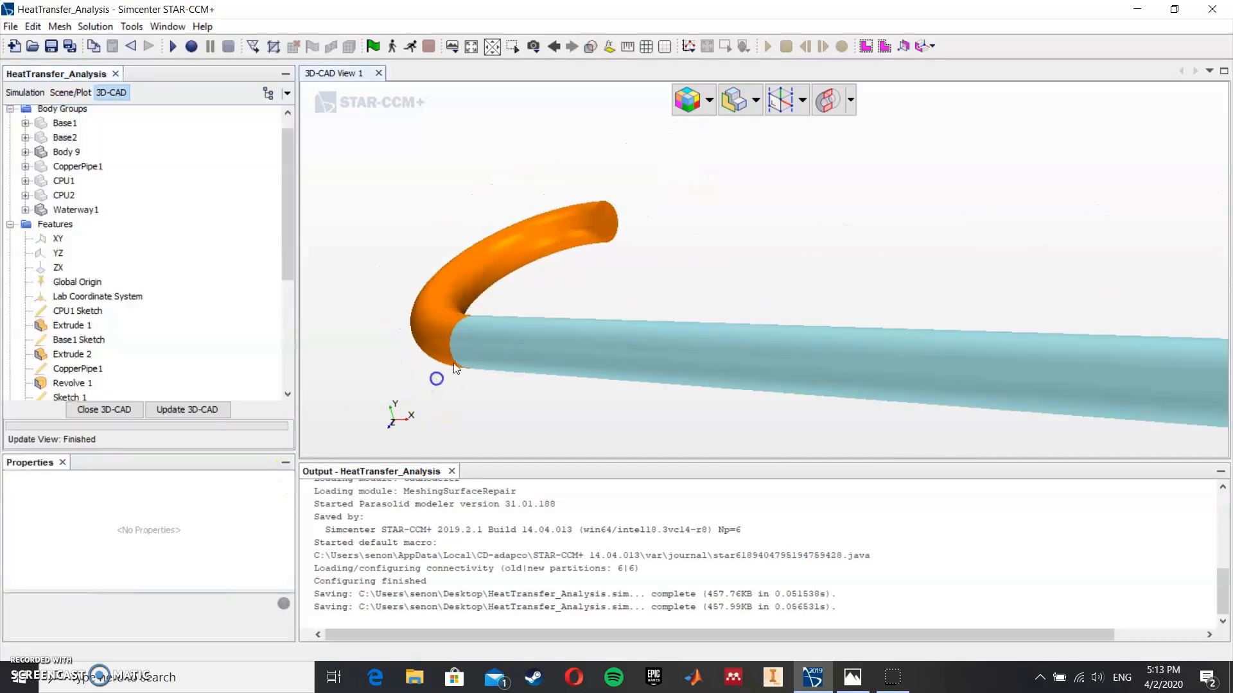
- Sketch a 1.5 mm-radius circle centered on the waterway's other end face
click(596, 221)
right_click(598, 222)
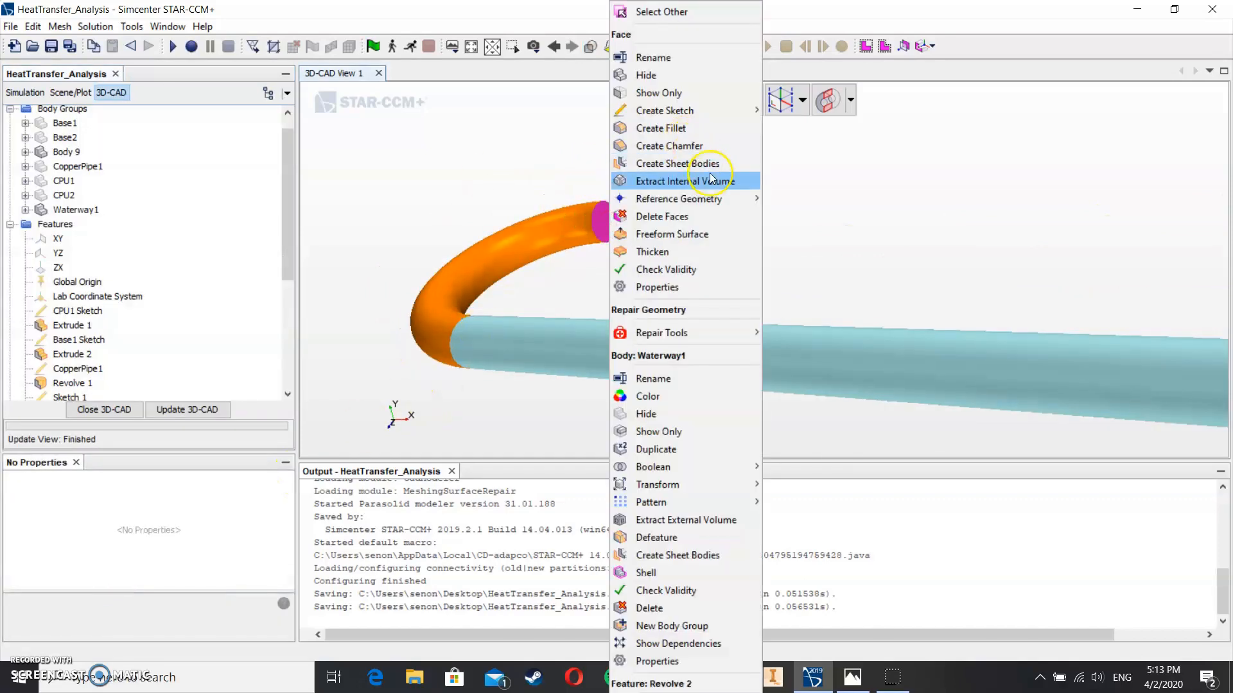
mouse_move(691, 109)
click(797, 126)
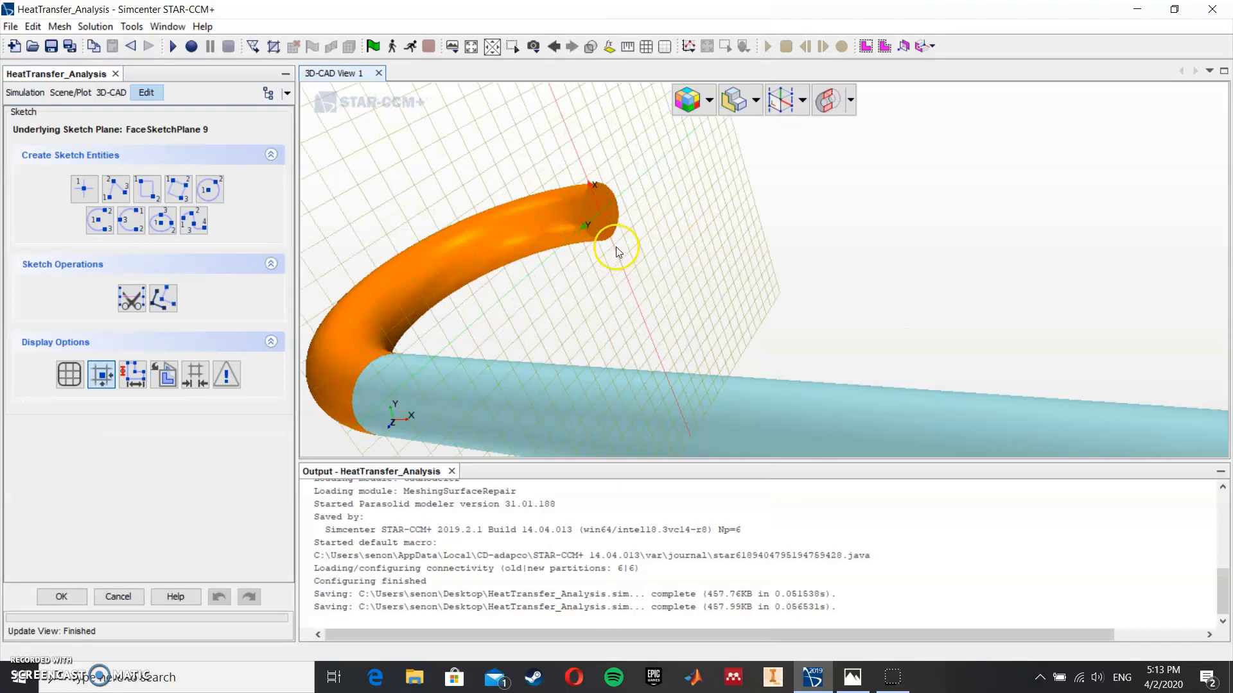
click(217, 186)
click(622, 214)
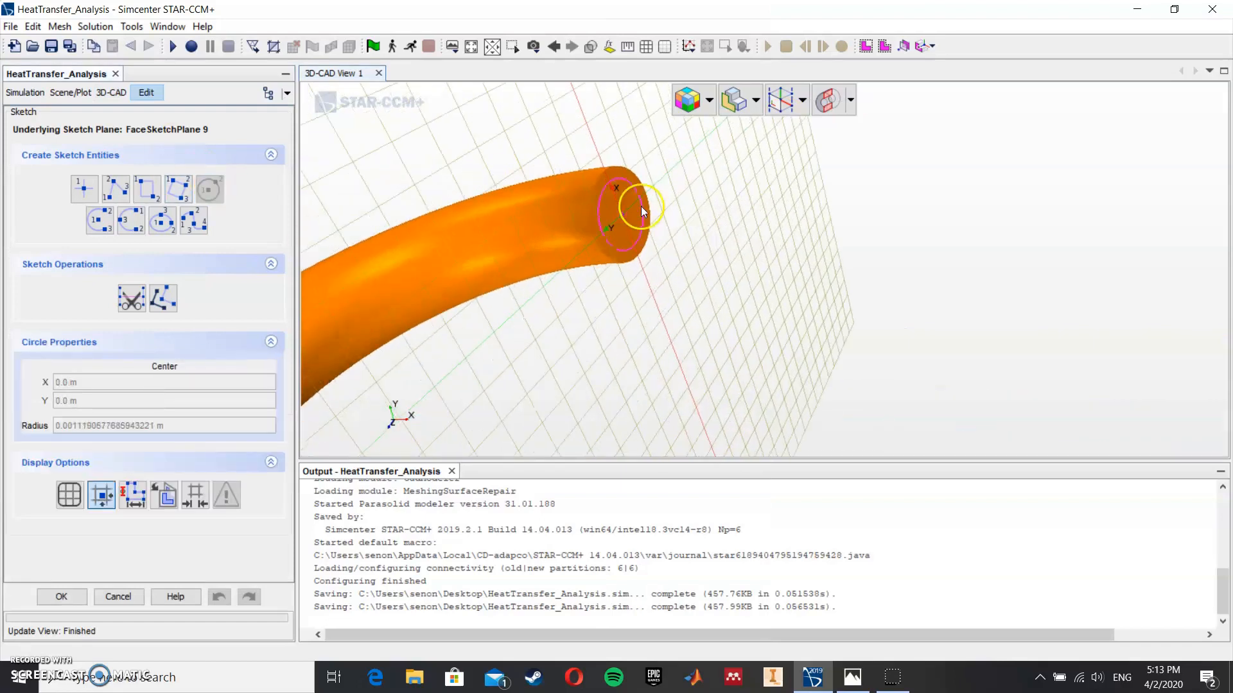
click(650, 210)
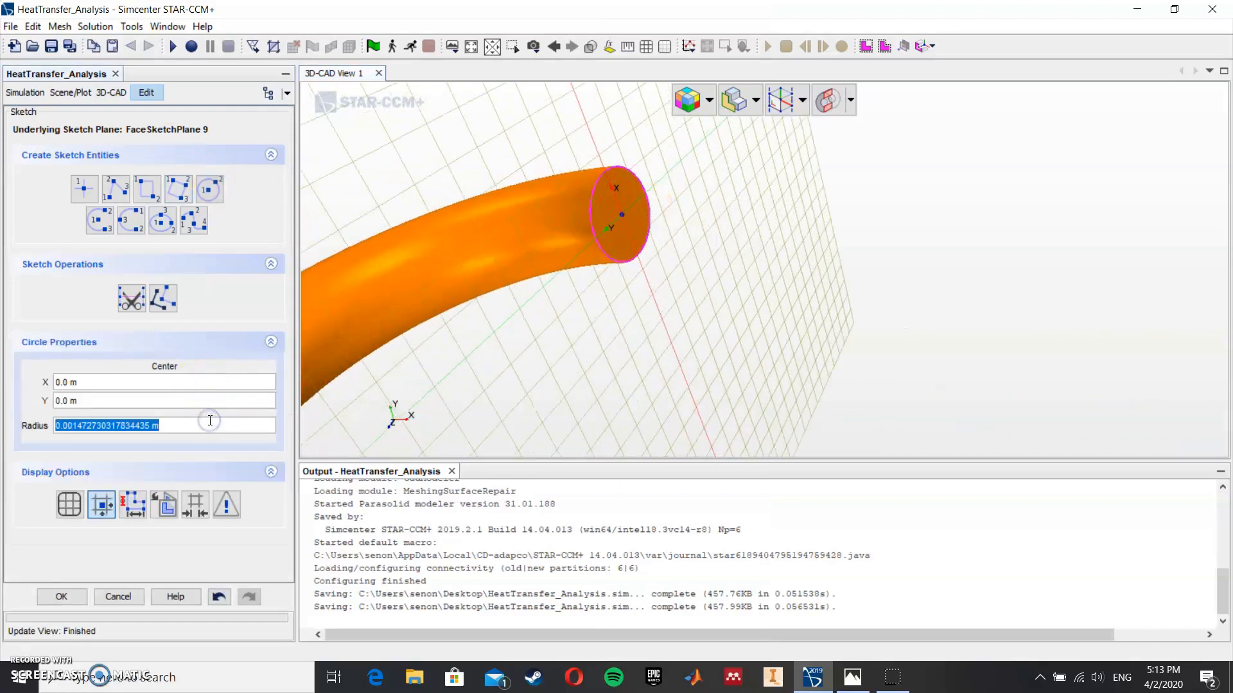
text(1.5m)
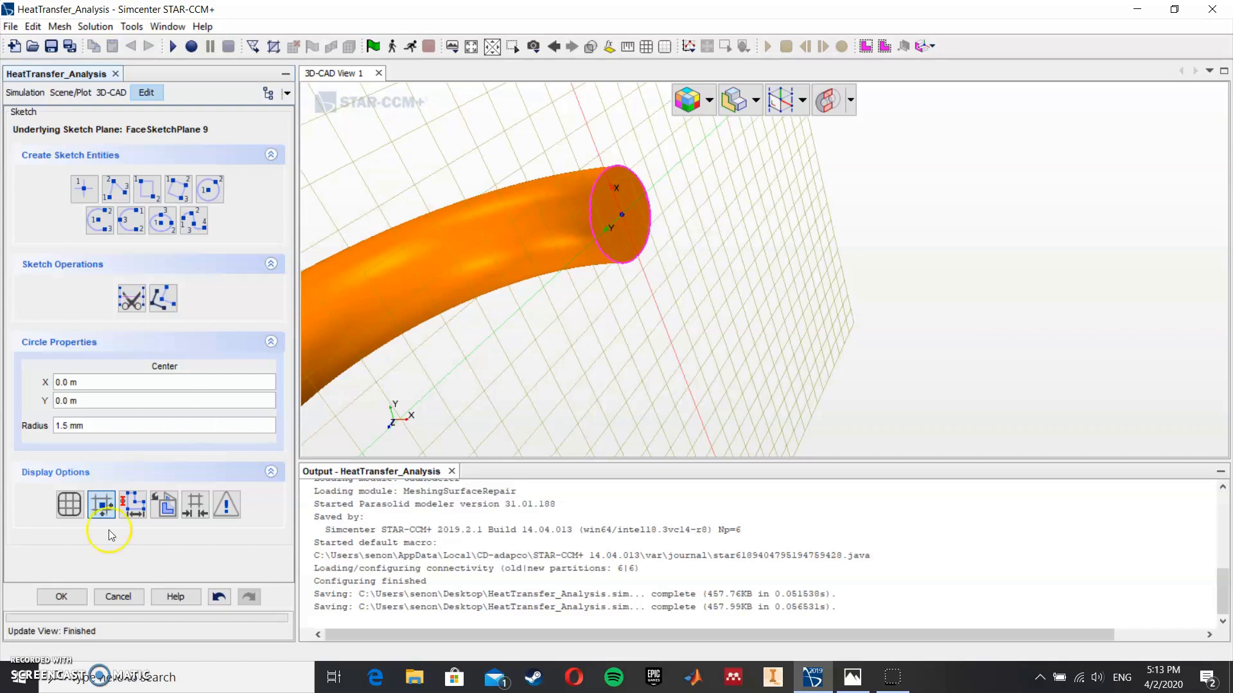
click(72, 596)
- Extrude Sketch 7 by 6.5 cm with body interaction set to None
scroll(128, 366, down, 3)
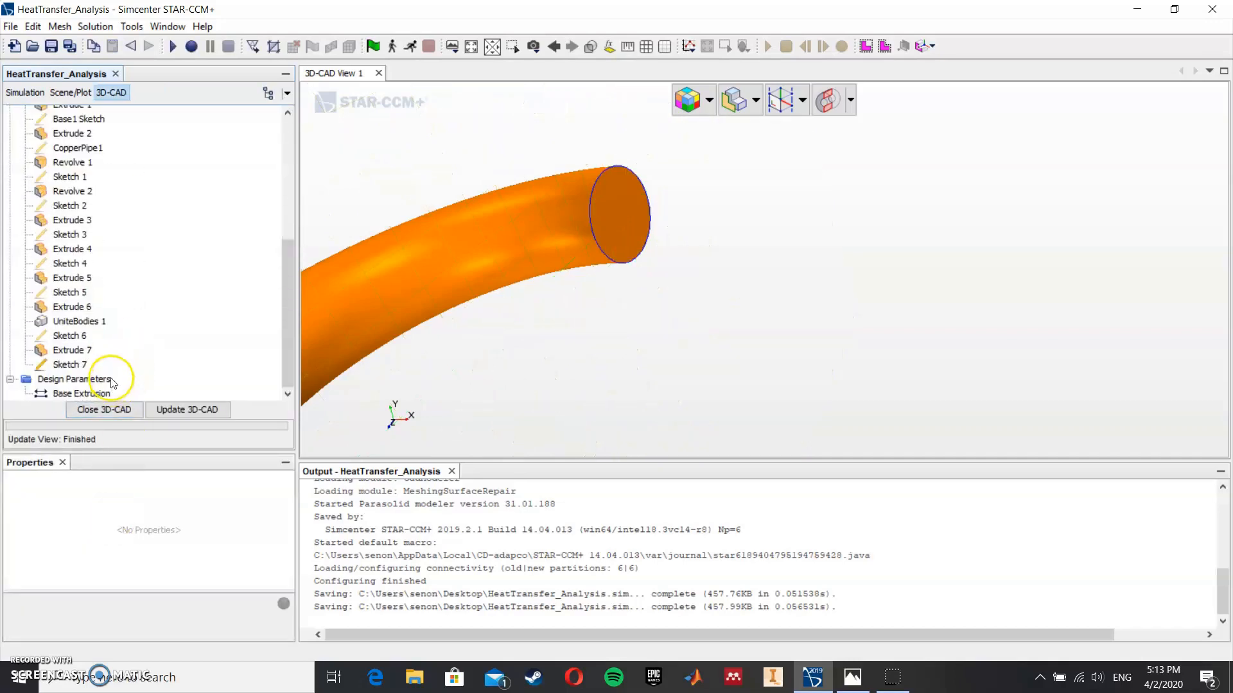
right_click(76, 365)
click(136, 355)
double_click(138, 285)
text(6.5mm)
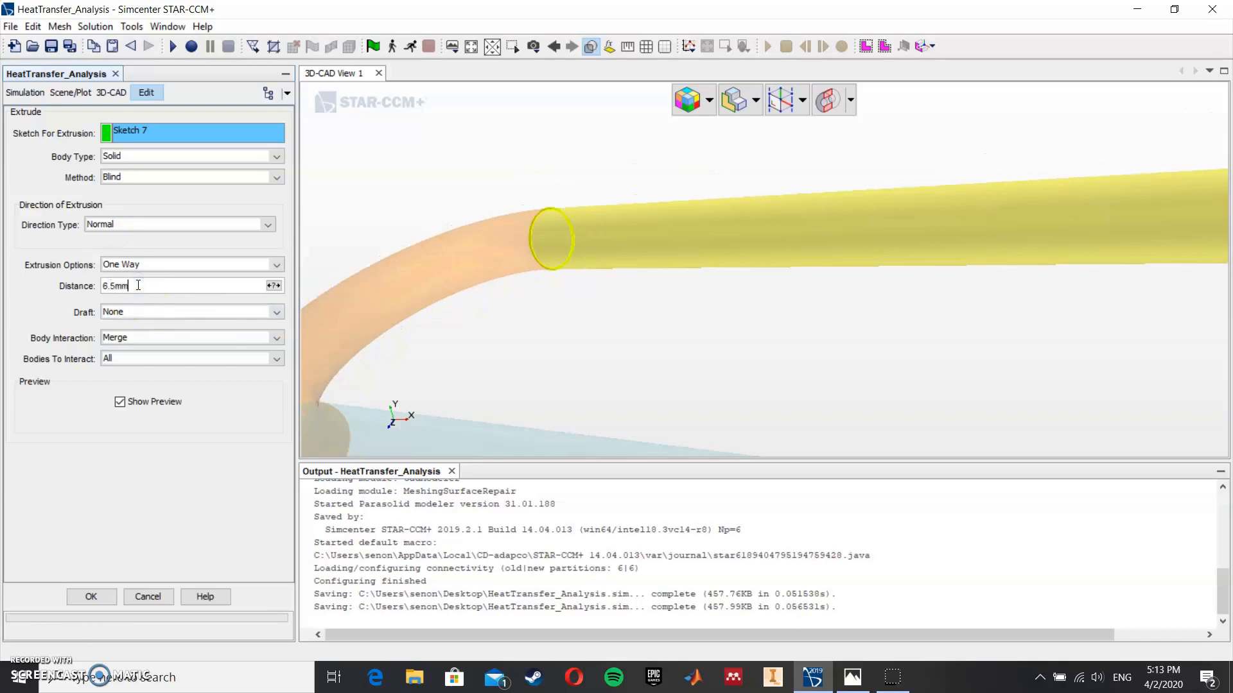
click(113, 339)
click(116, 350)
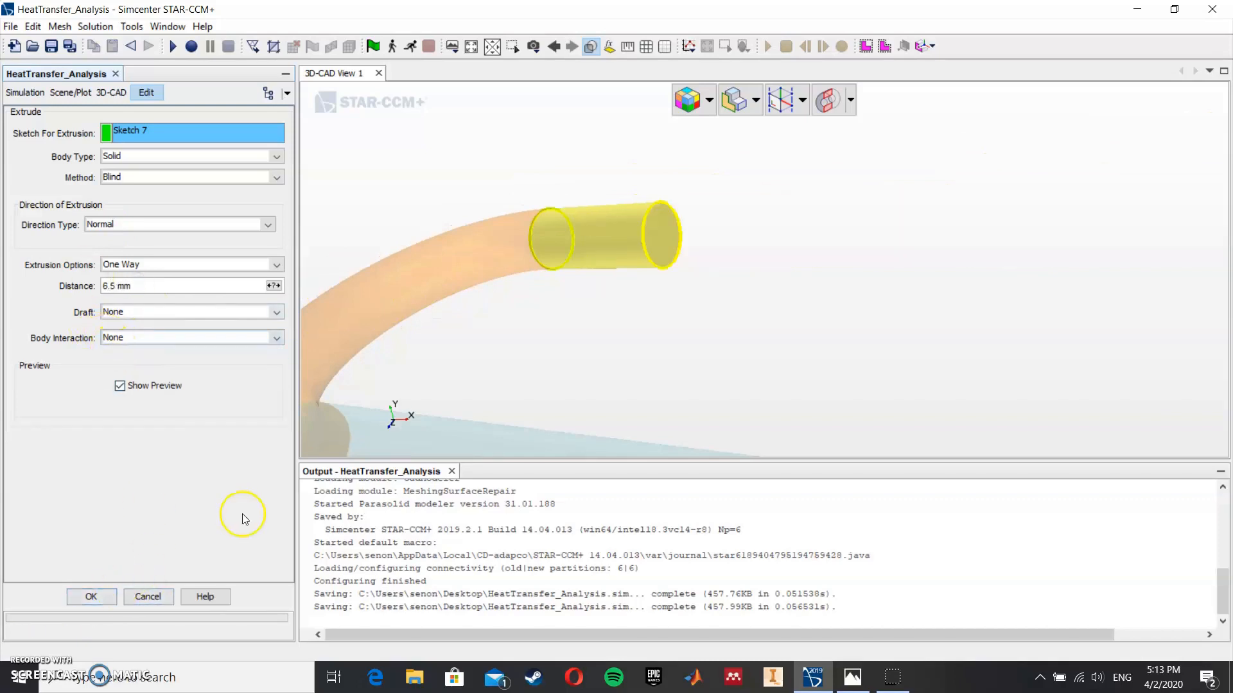
click(92, 598)
double_click(147, 291)
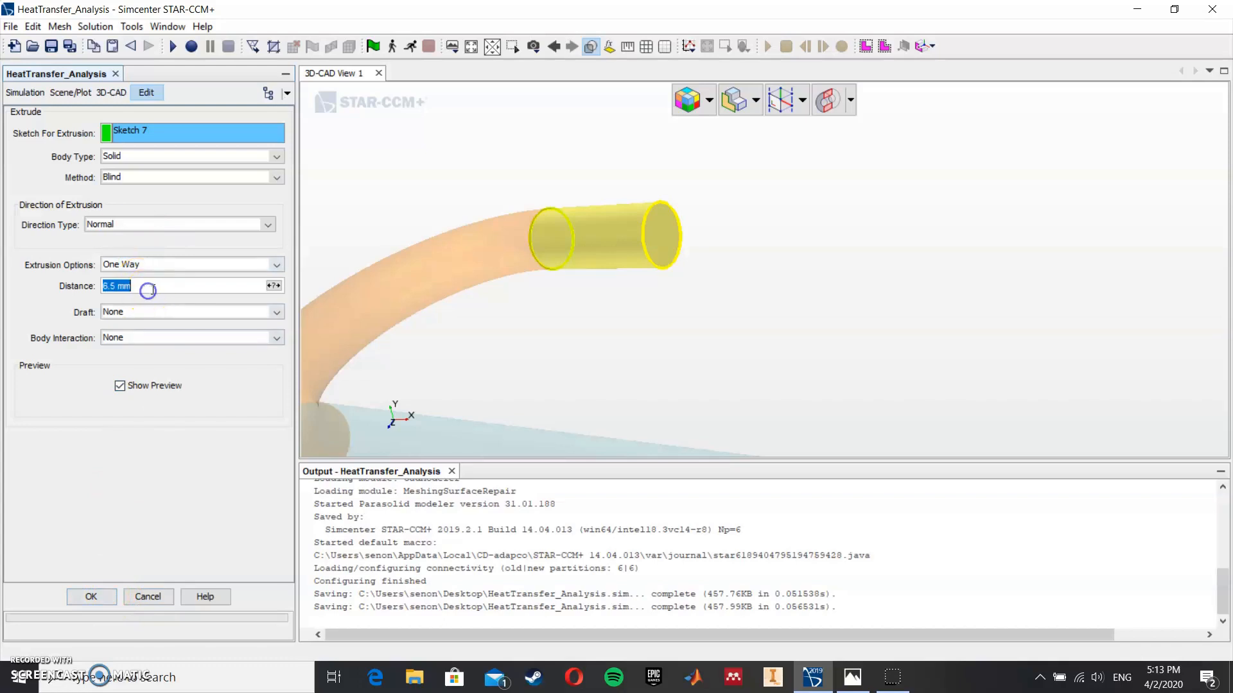
text(cm)
click(91, 596)
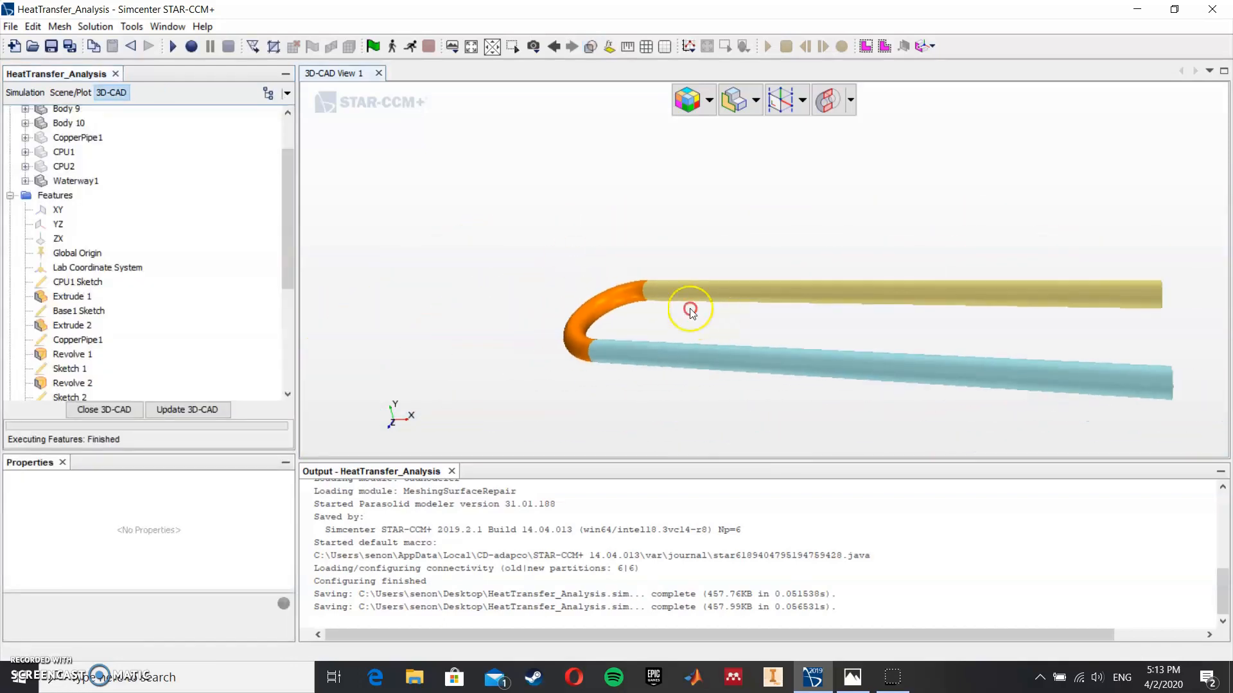
- Select Waterway1, Body 10 and Body 9 together
scroll(619, 290, up, 5)
drag(675, 307, 774, 285)
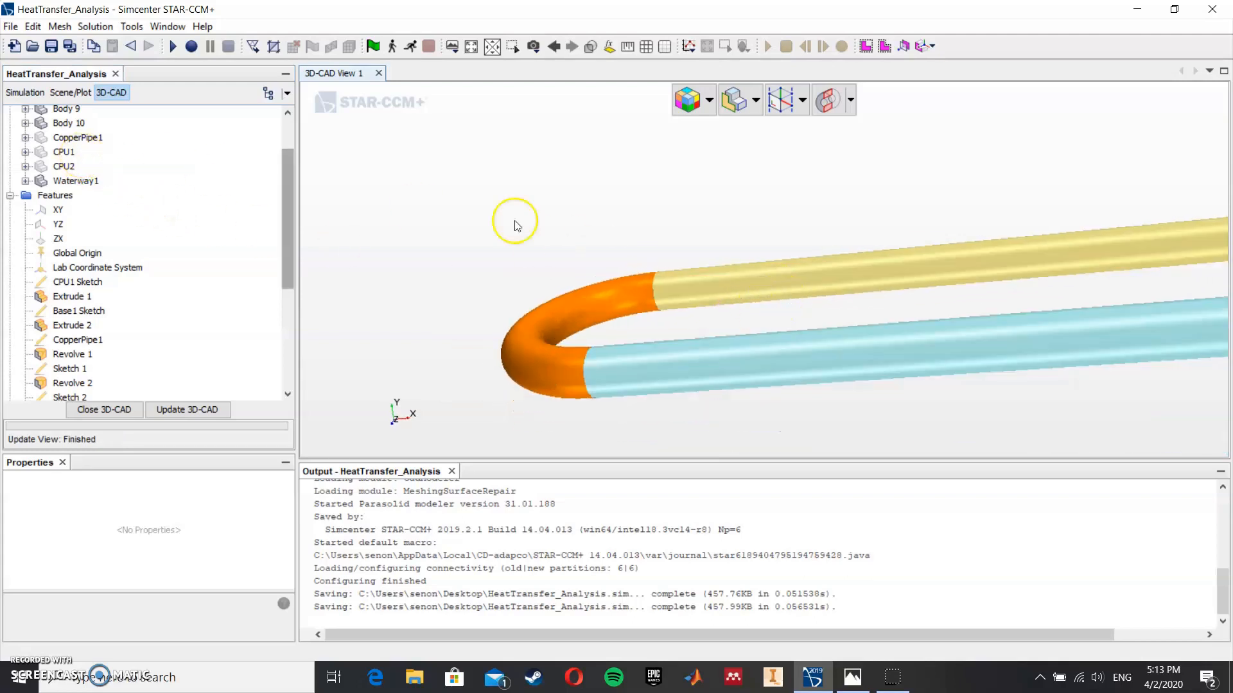
scroll(702, 244, up, 3)
scroll(170, 193, up, 2)
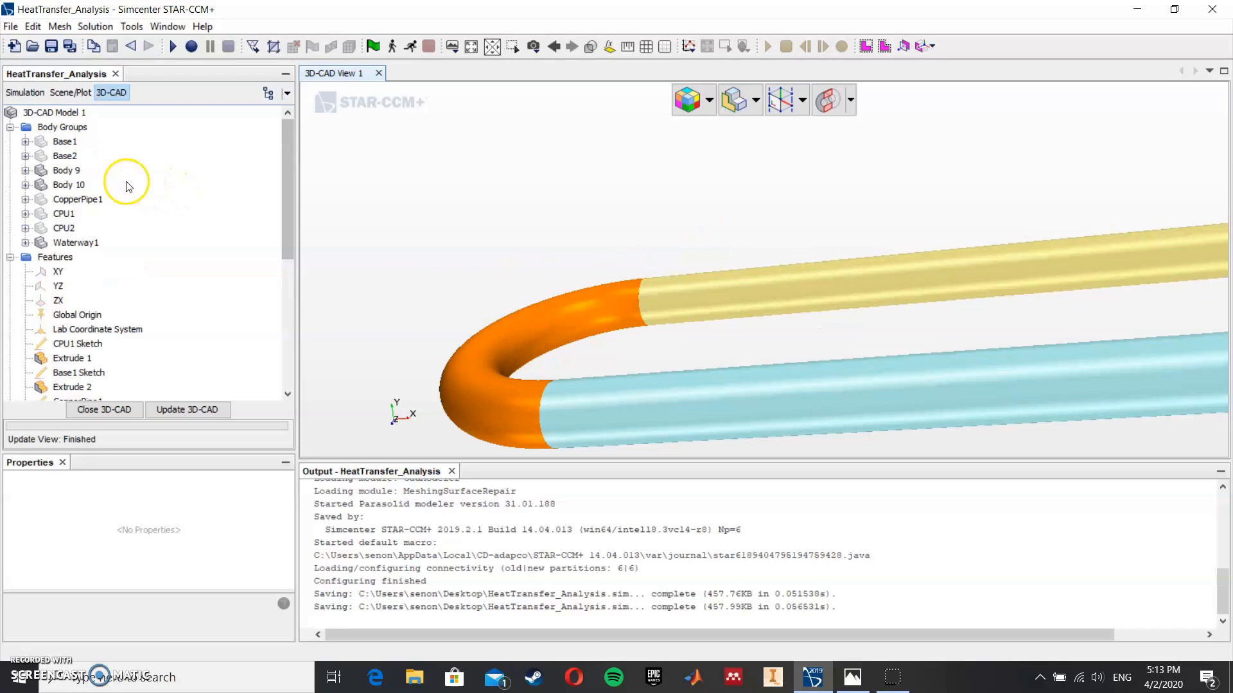
click(72, 171)
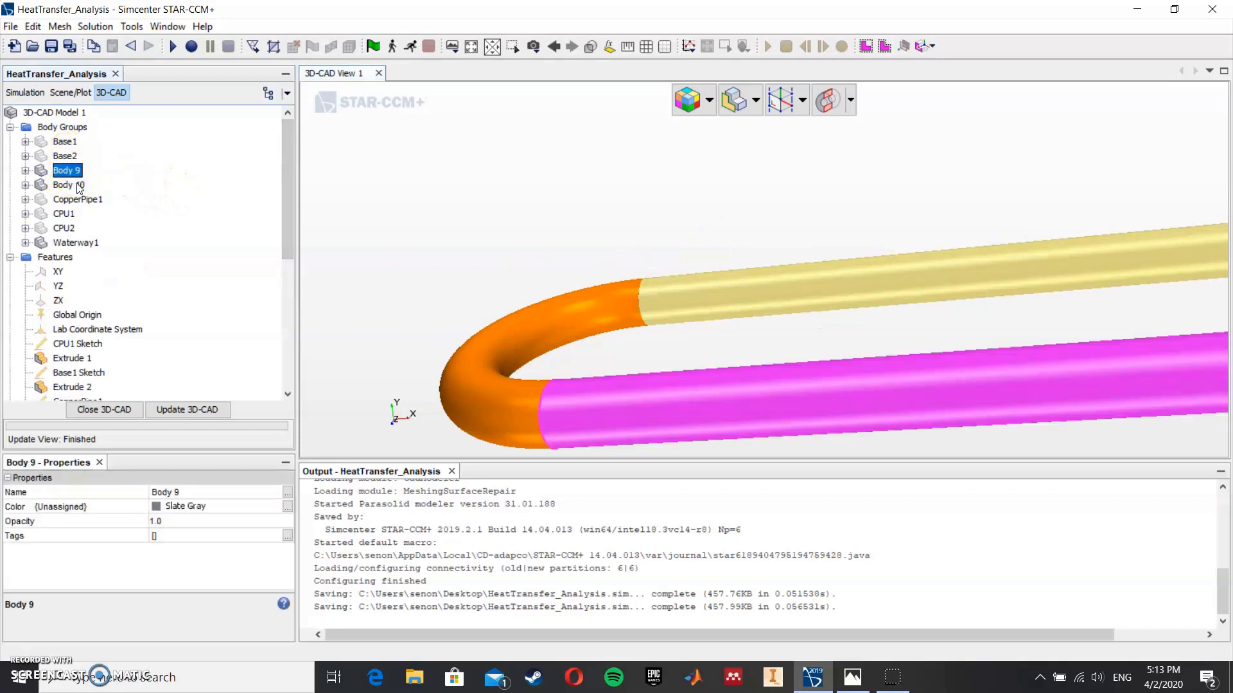
click(75, 245)
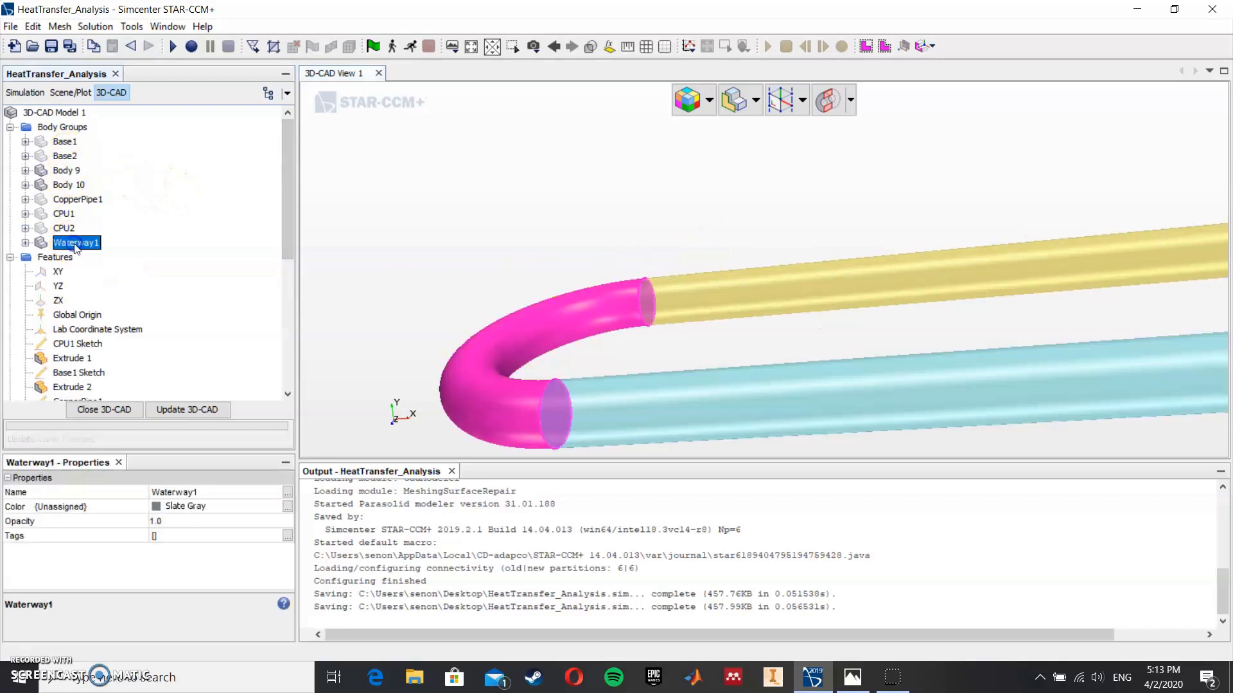
ctrl+click(74, 186)
ctrl+click(68, 171)
- Unite Body 9 and Body 10 into Waterway1, then restore all hidden bodies
right_click(71, 173)
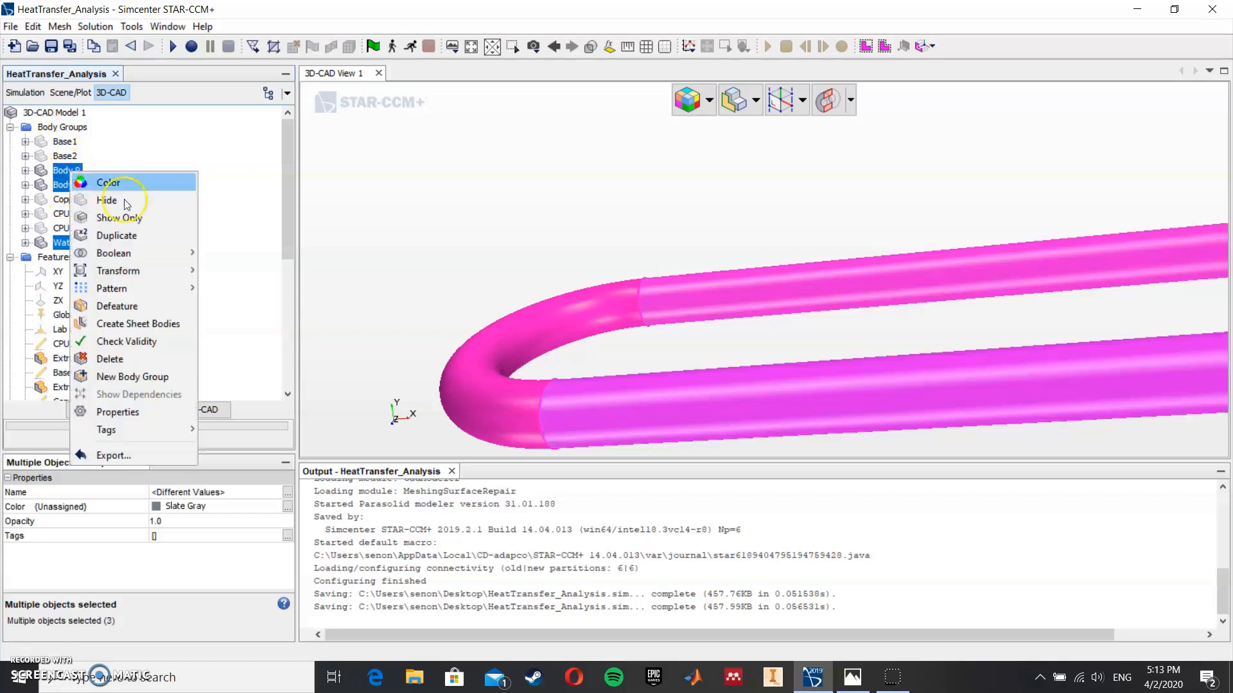
mouse_move(134, 258)
click(221, 253)
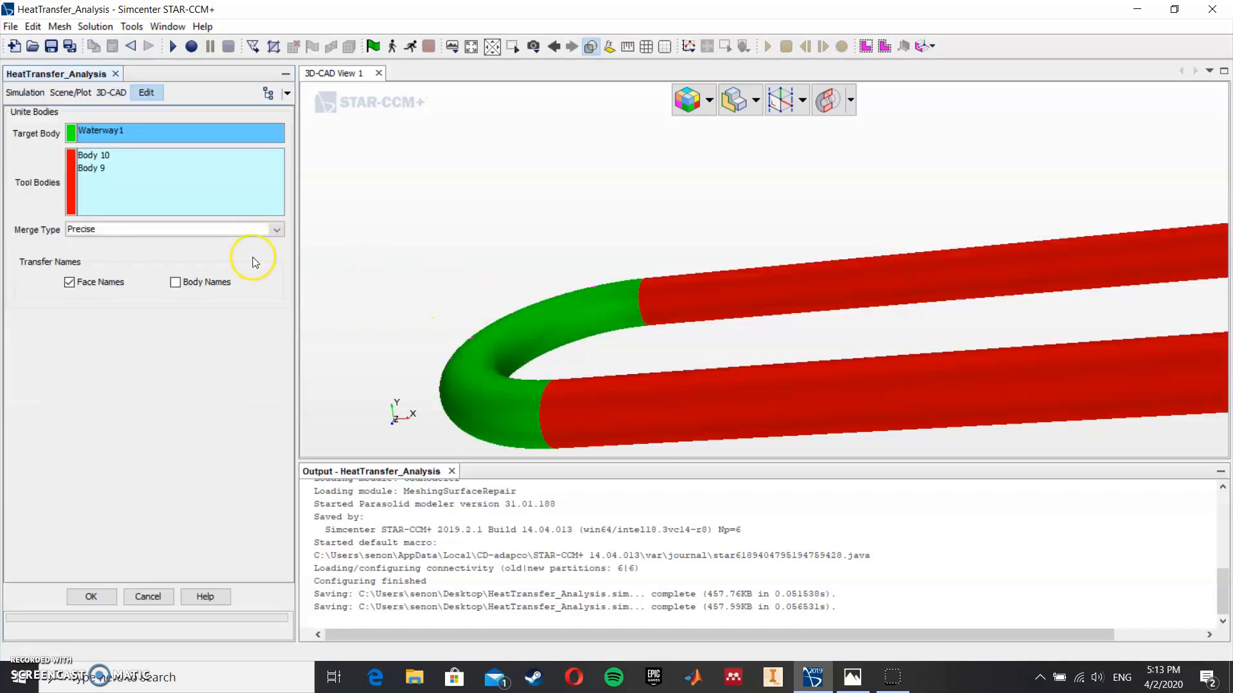
click(90, 597)
scroll(644, 358, down, 5)
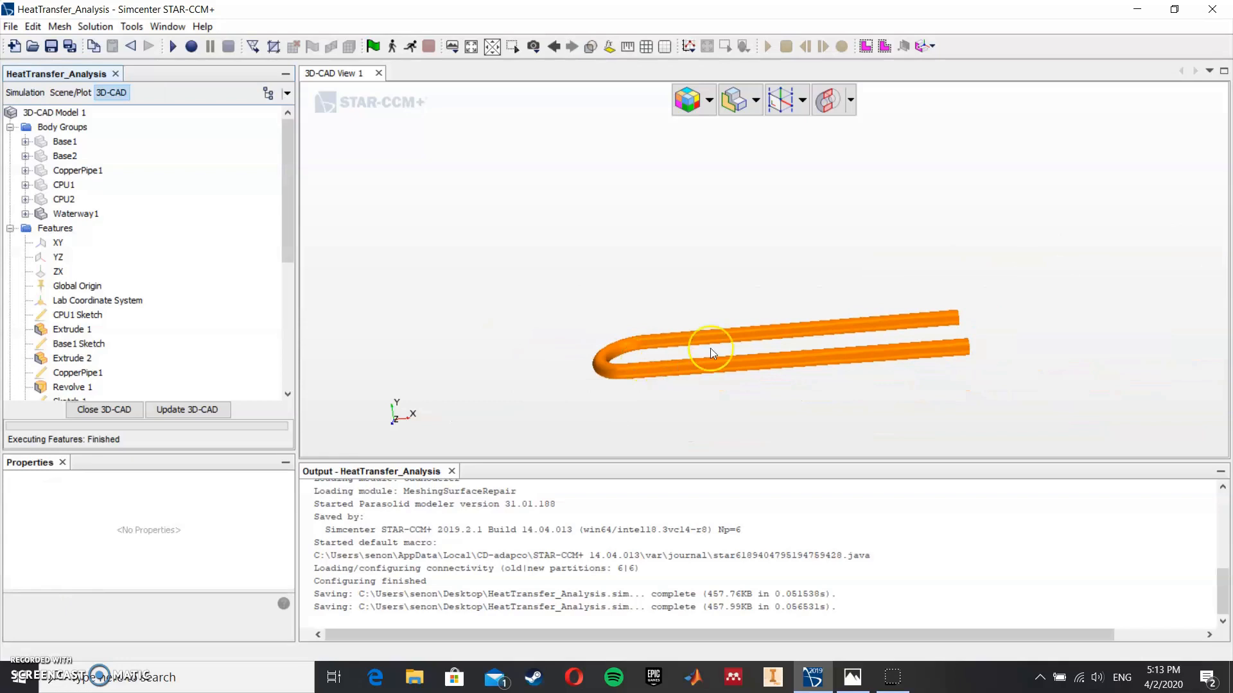
right_click(580, 229)
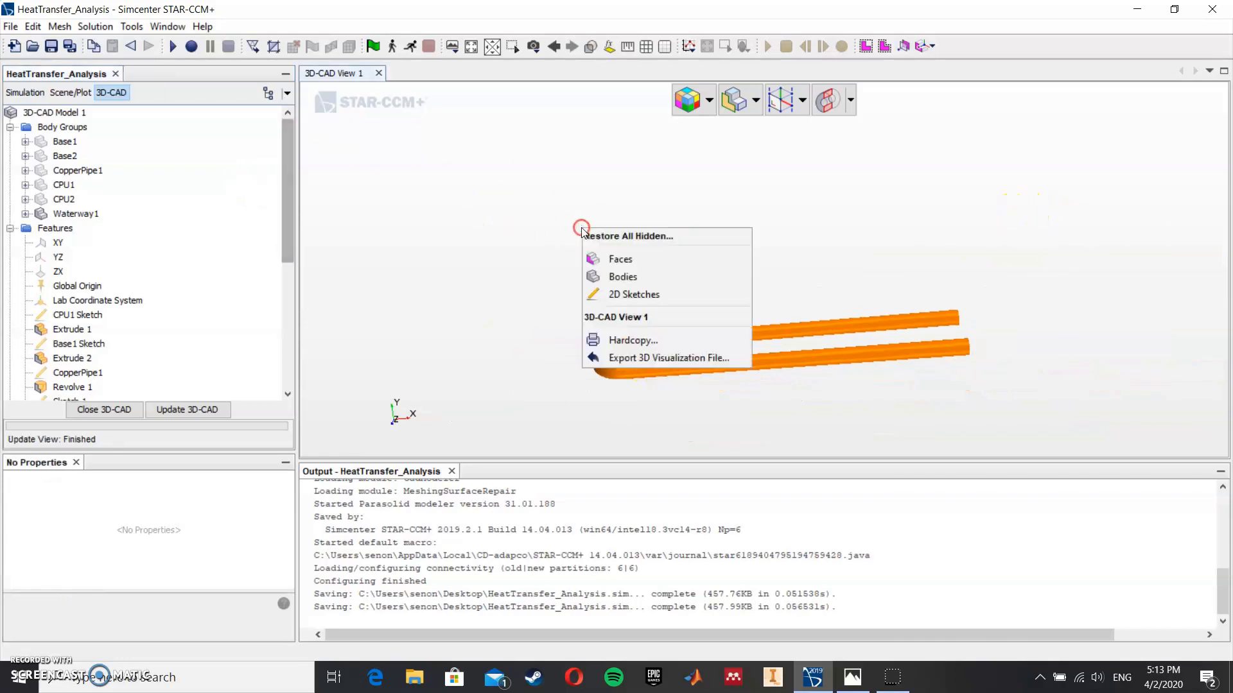
click(651, 275)
- Select CopperPipe1 and Base2 in the body list
scroll(661, 292, up, 5)
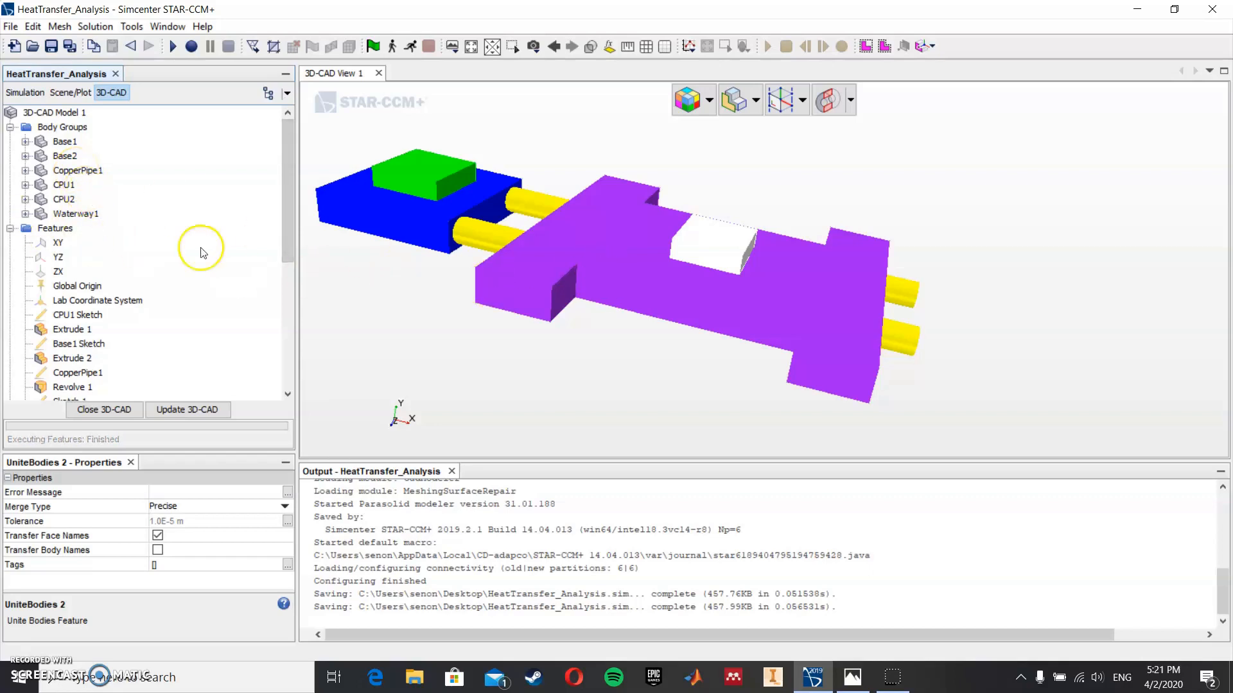
right_drag(490, 247, 545, 283)
drag(545, 283, 544, 290)
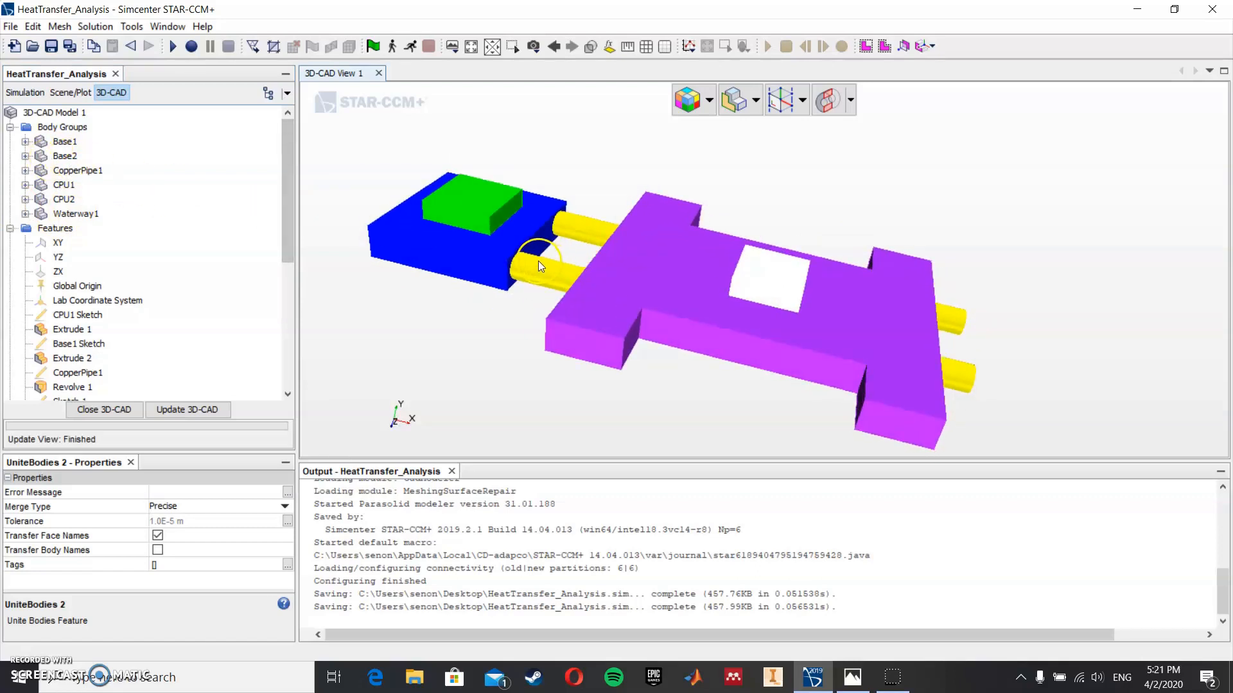
click(460, 253)
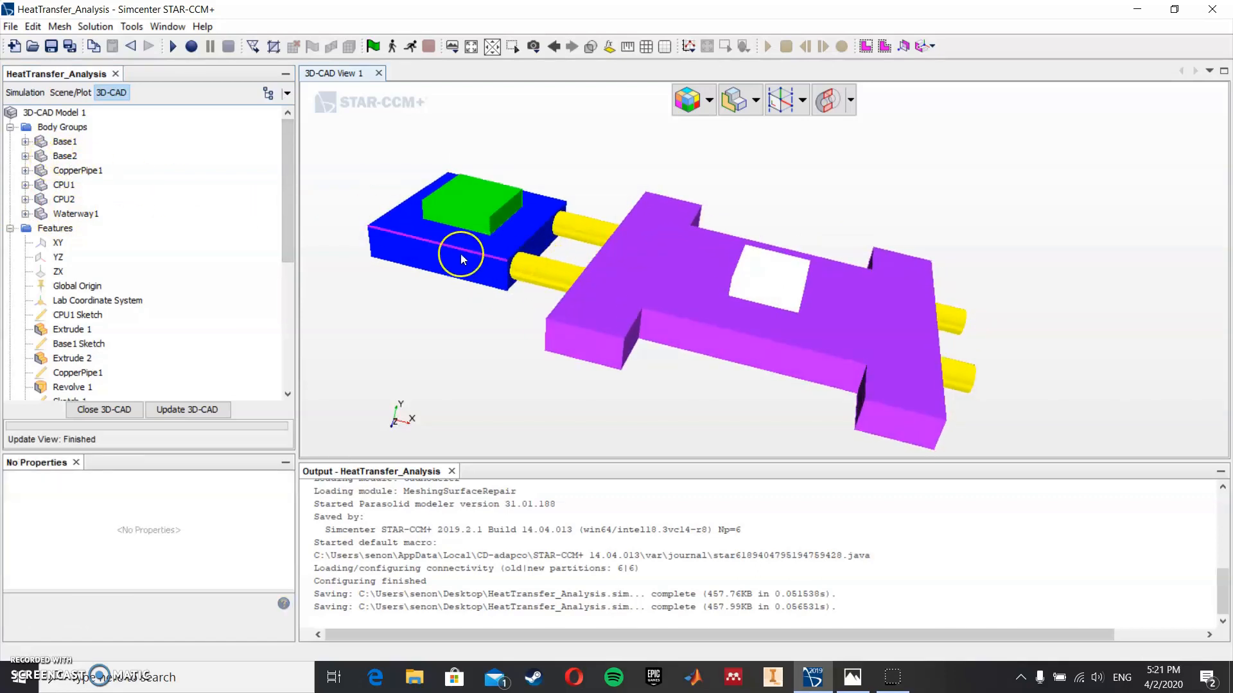
click(81, 170)
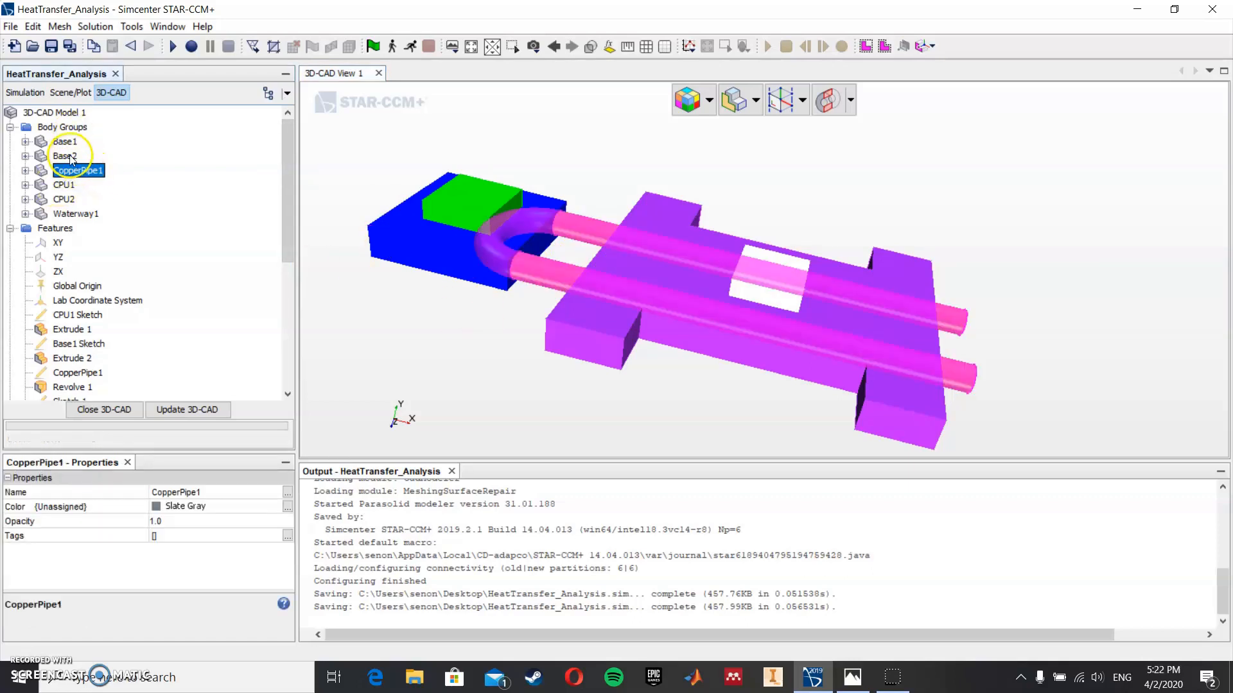
click(70, 158)
- Subtract CopperPipe1 from Base2, keeping the copper pipe as a tool body
ctrl+click(82, 173)
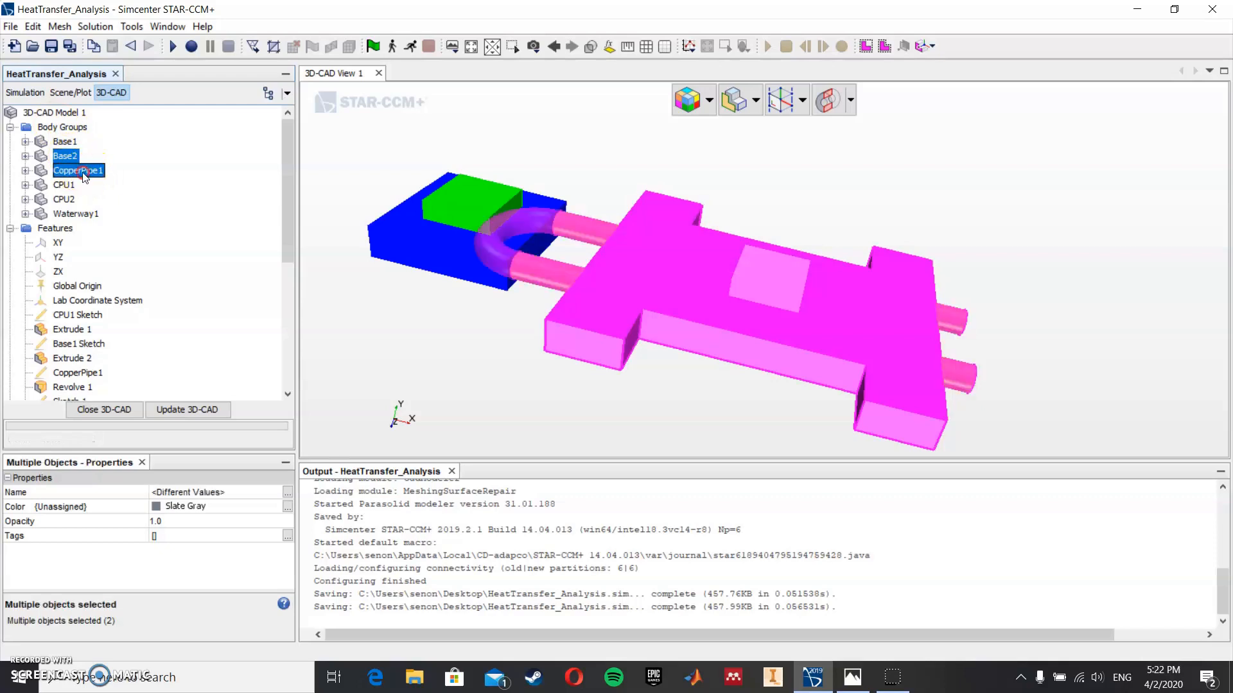
right_click(83, 173)
mouse_move(186, 273)
mouse_move(147, 255)
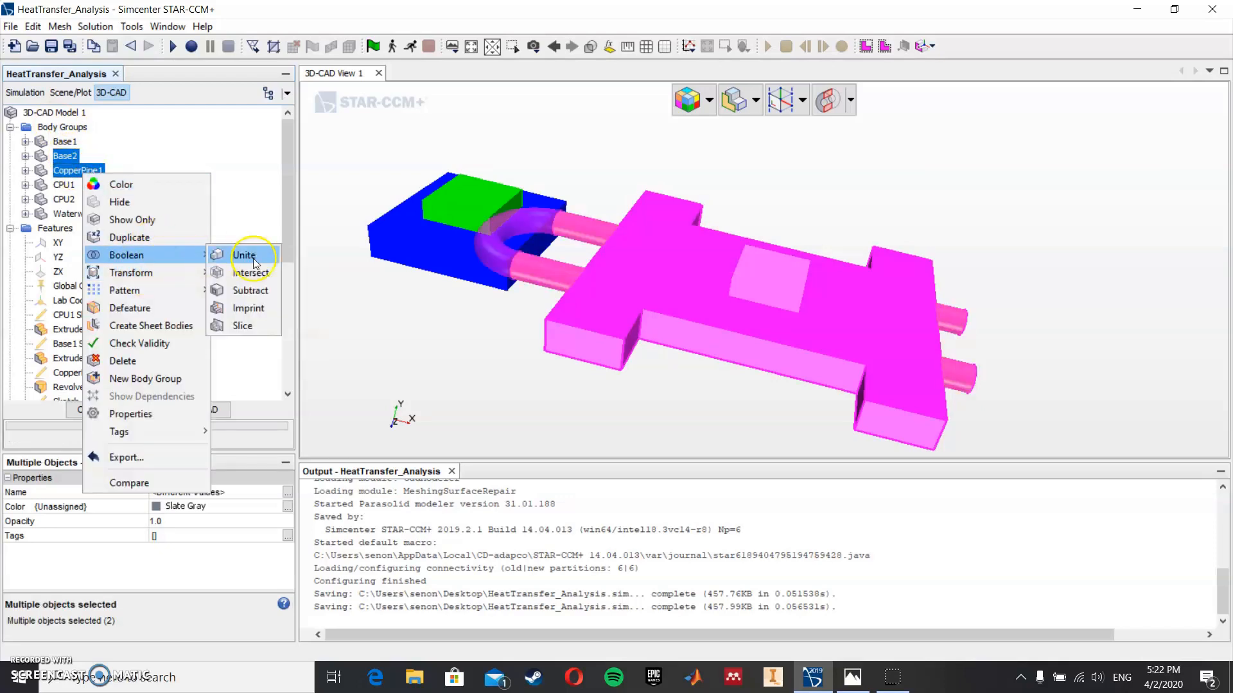
click(247, 290)
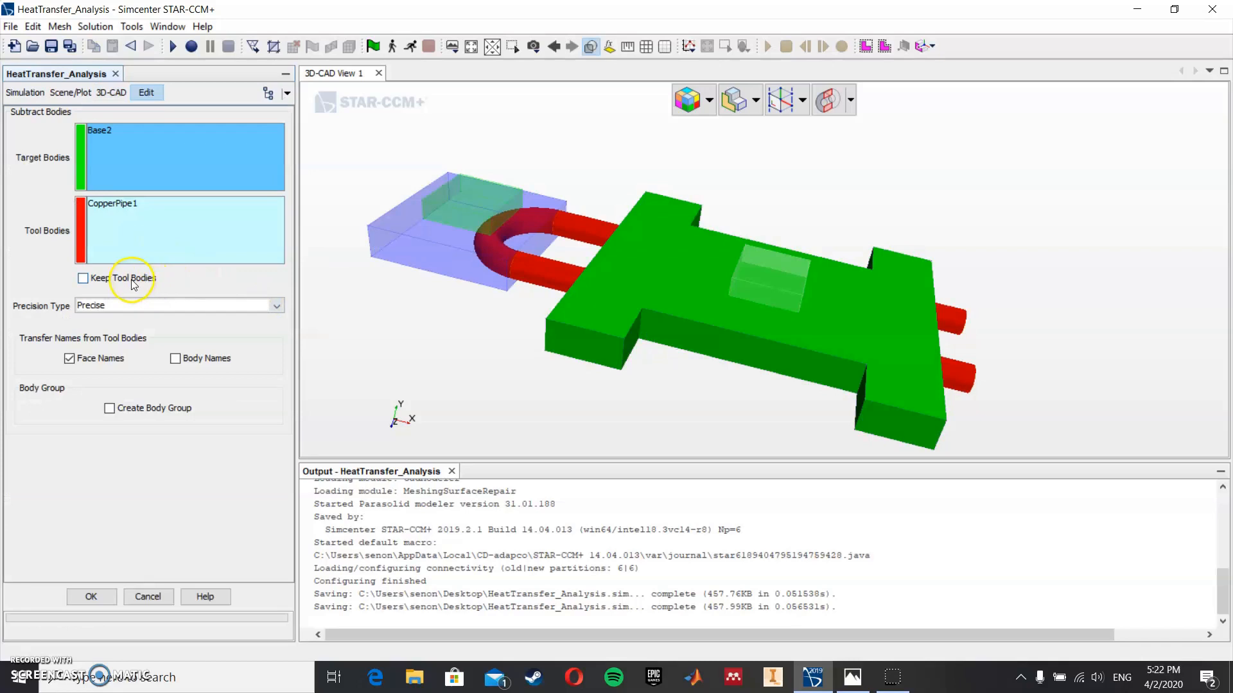
click(84, 278)
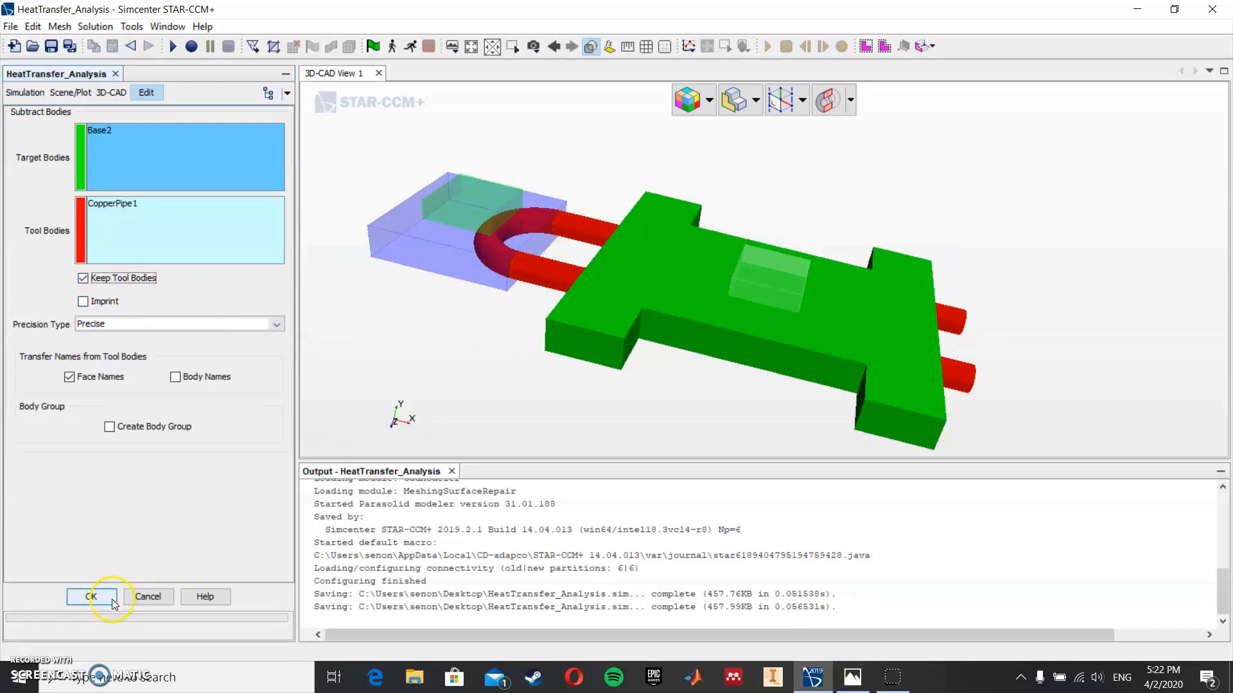
click(92, 596)
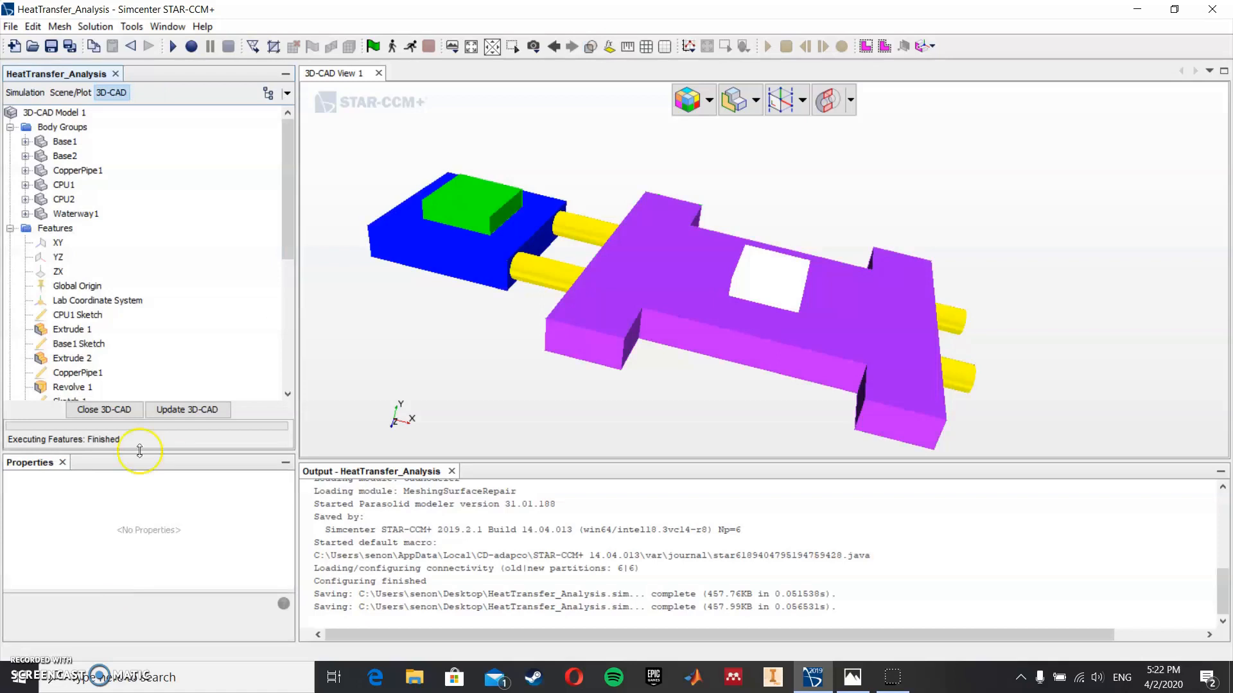
- Subtract CopperPipe1 from Base1, again keeping the copper pipe body
click(75, 172)
click(64, 142)
ctrl+click(78, 171)
right_click(79, 172)
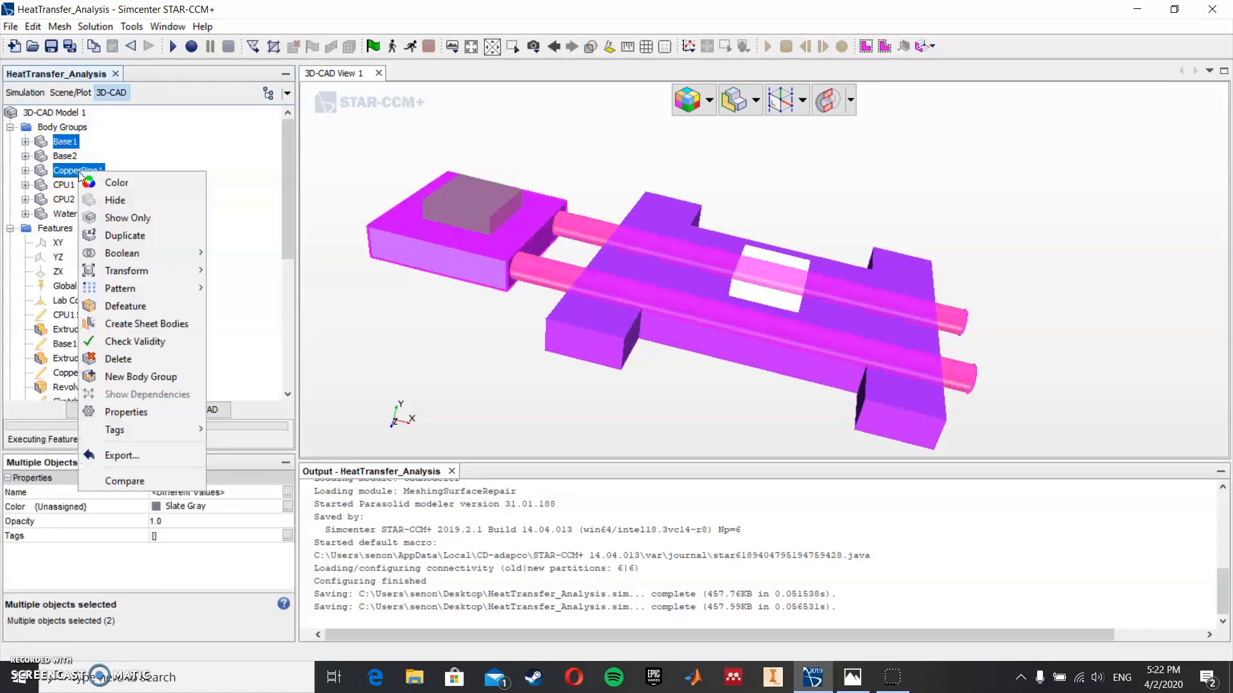
mouse_move(173, 253)
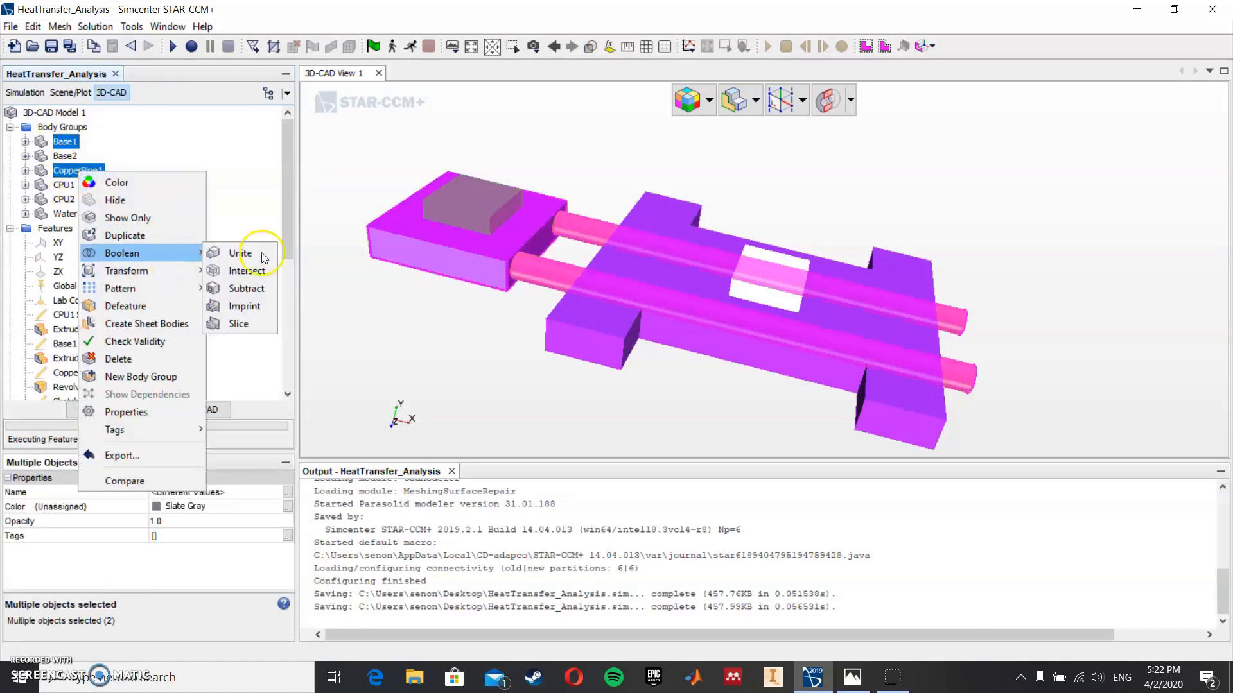
click(258, 291)
click(83, 278)
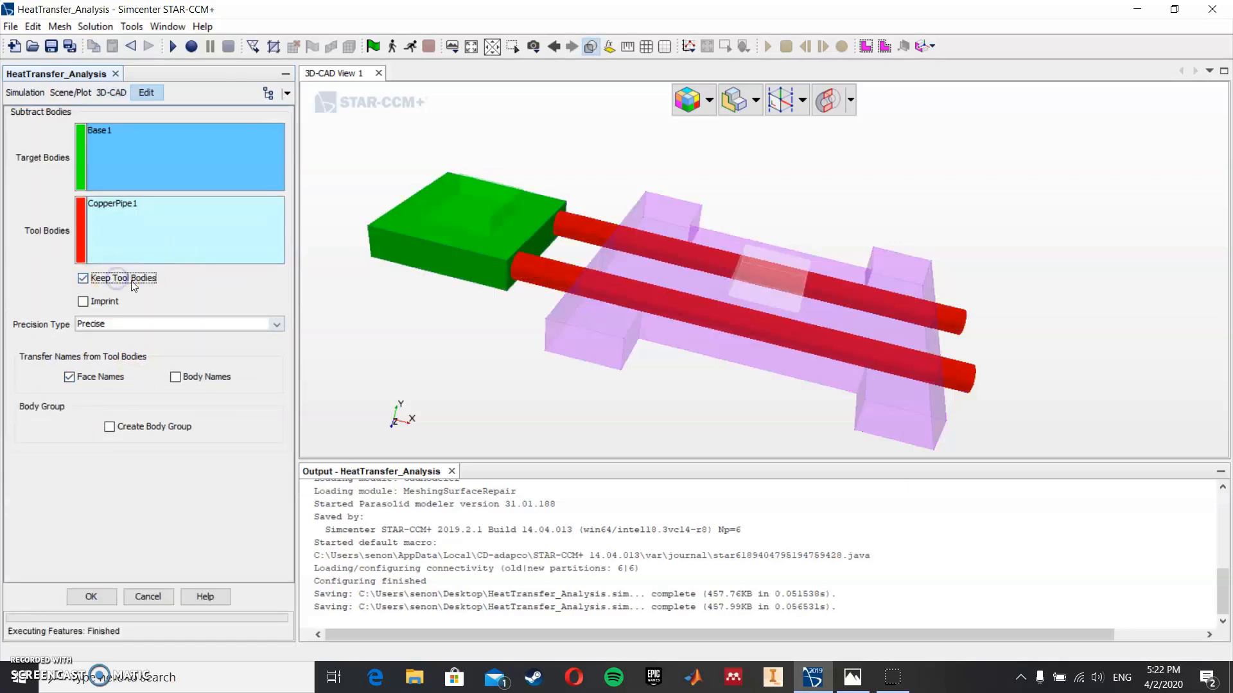
drag(445, 357, 429, 363)
click(91, 597)
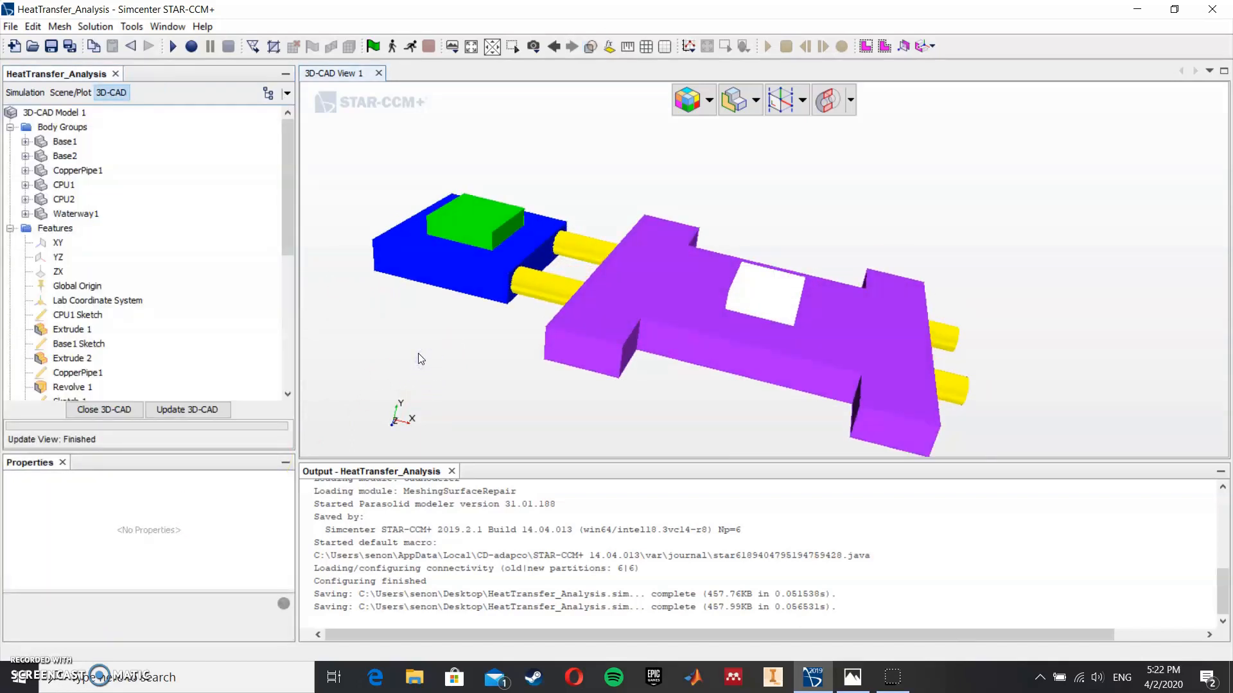
right_drag(418, 353, 442, 372)
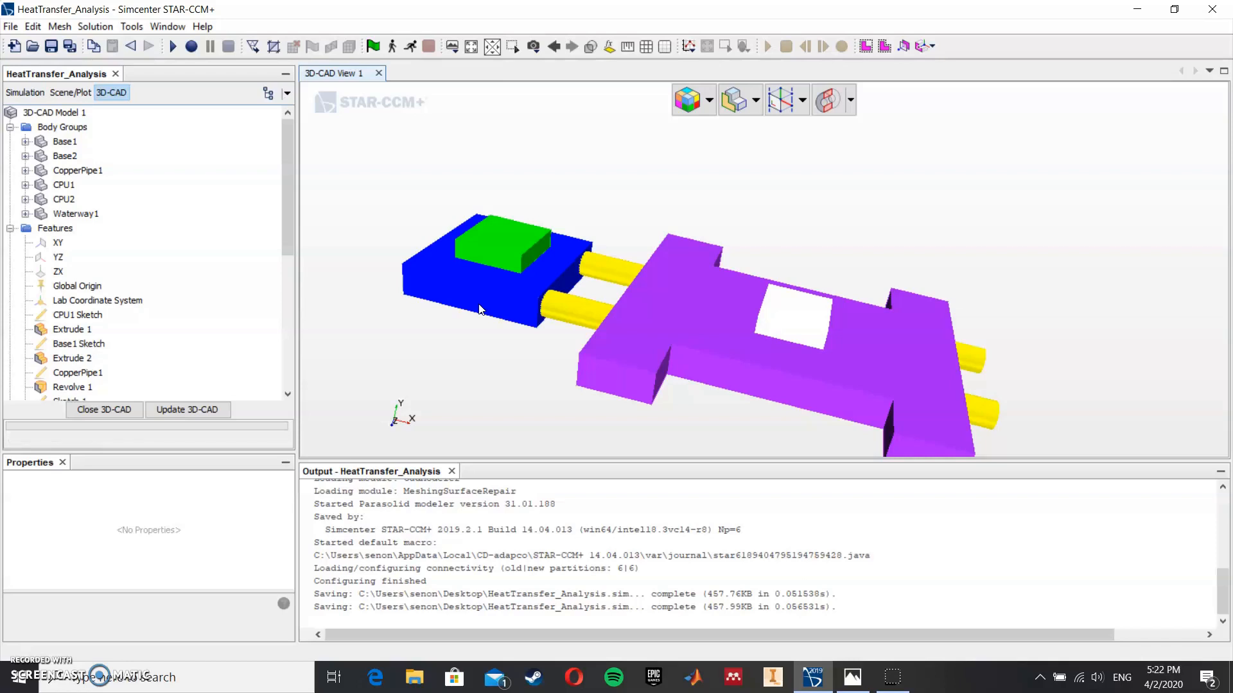
drag(547, 291, 522, 278)
scroll(569, 286, up, 5)
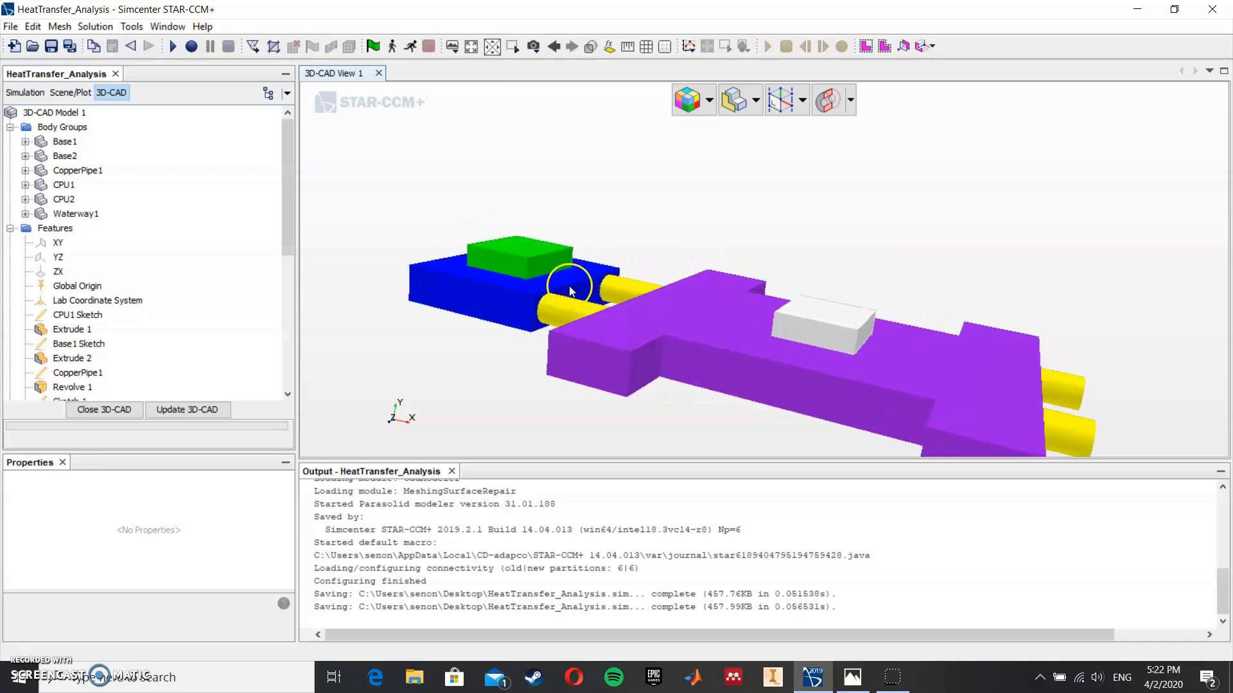
scroll(567, 290, down, 5)
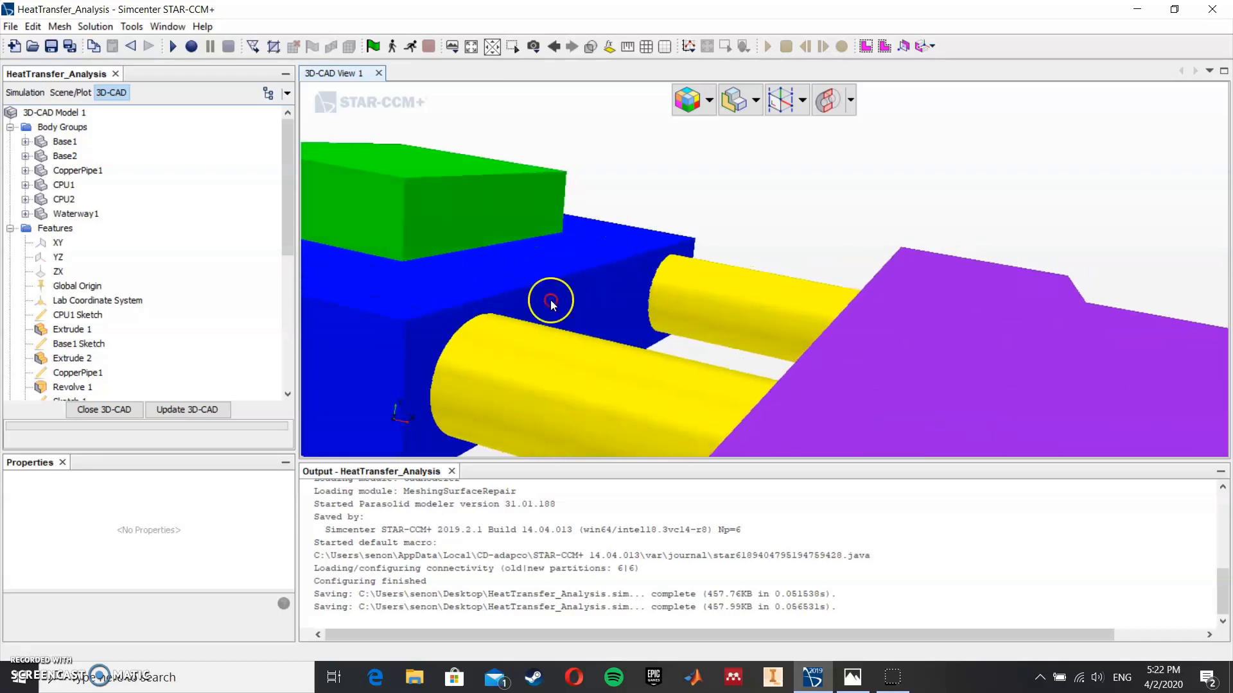
scroll(591, 308, down, 2)
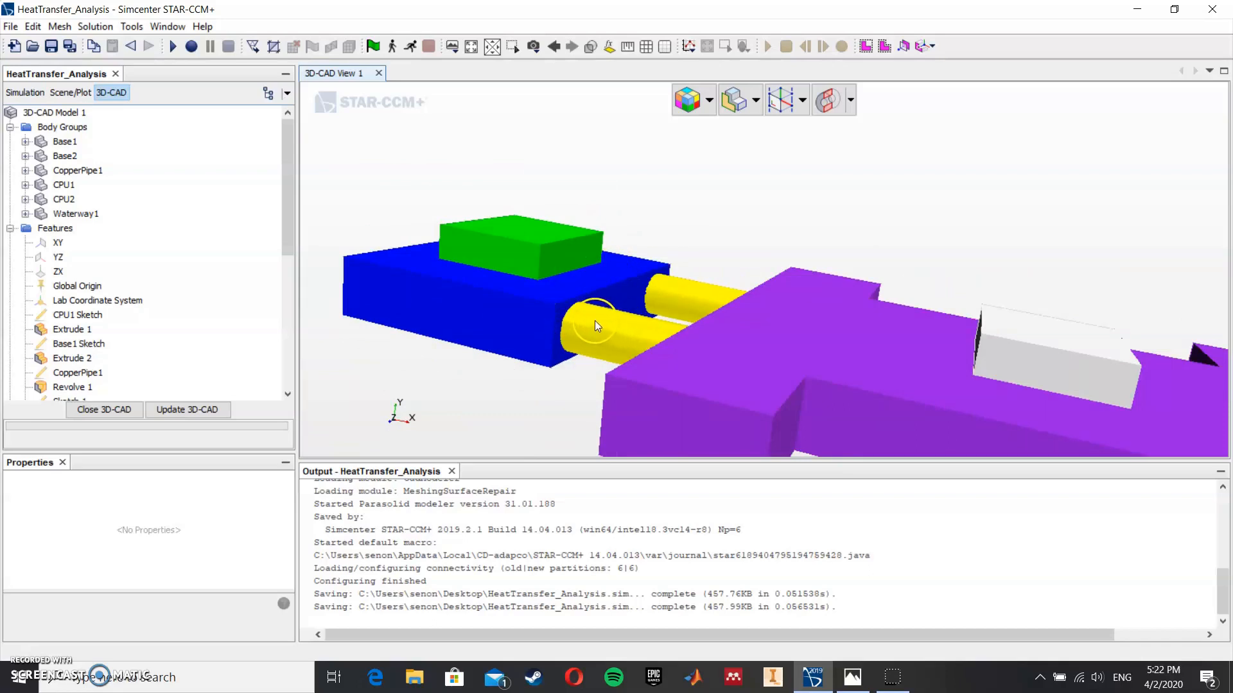
click(610, 329)
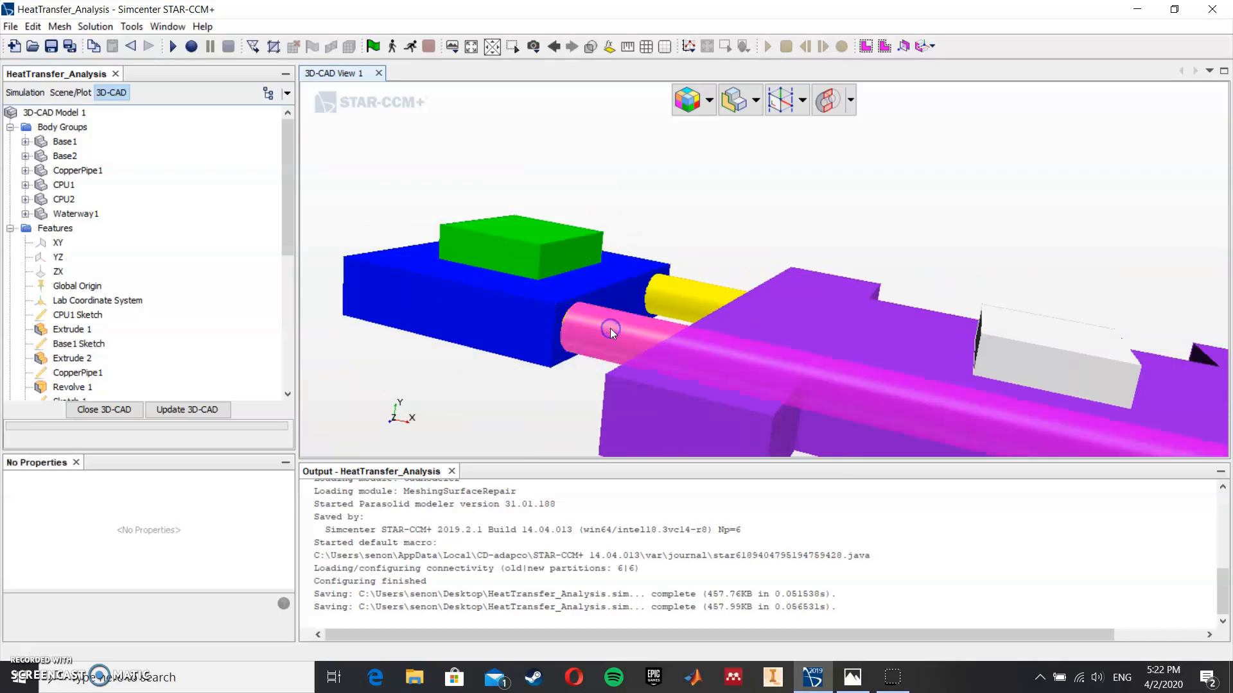
click(530, 318)
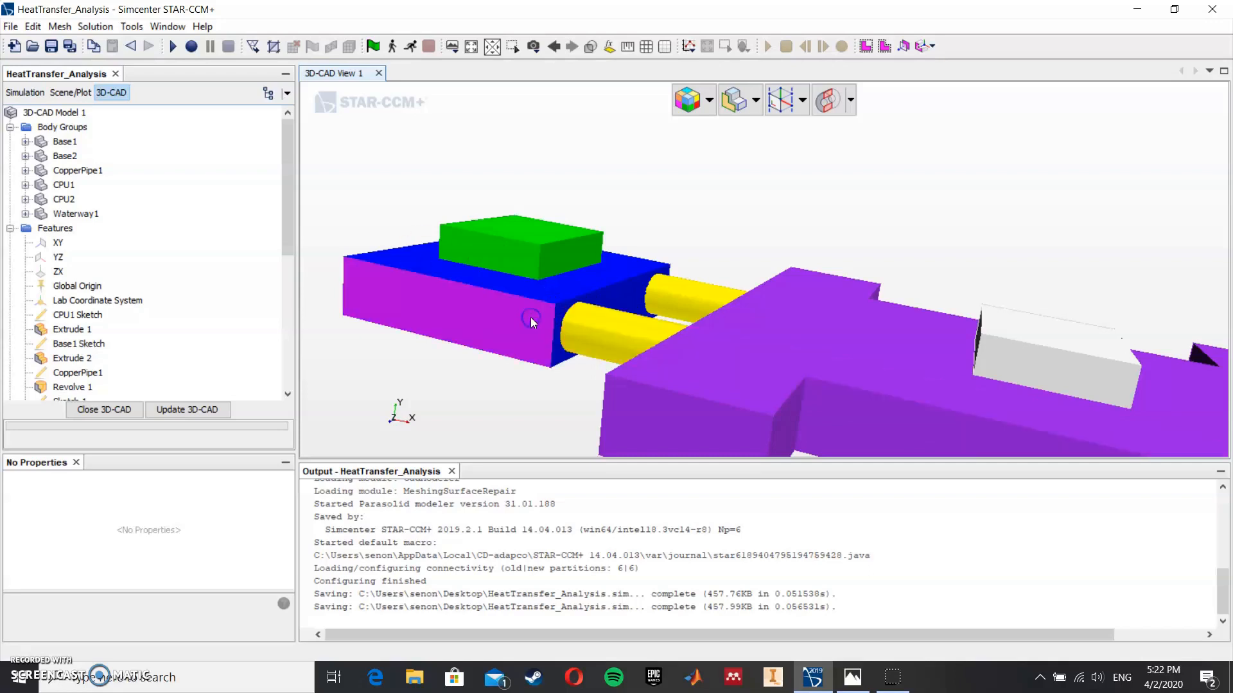
click(499, 362)
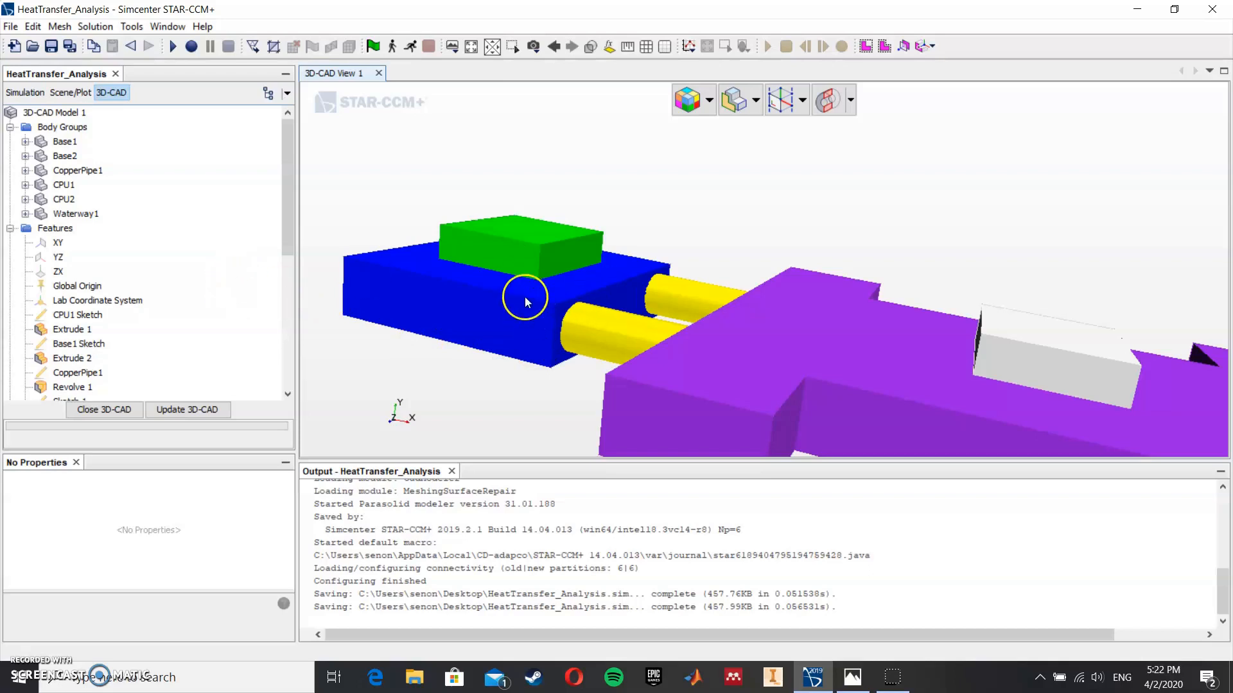
right_click(64, 142)
click(154, 209)
drag(736, 273, 666, 257)
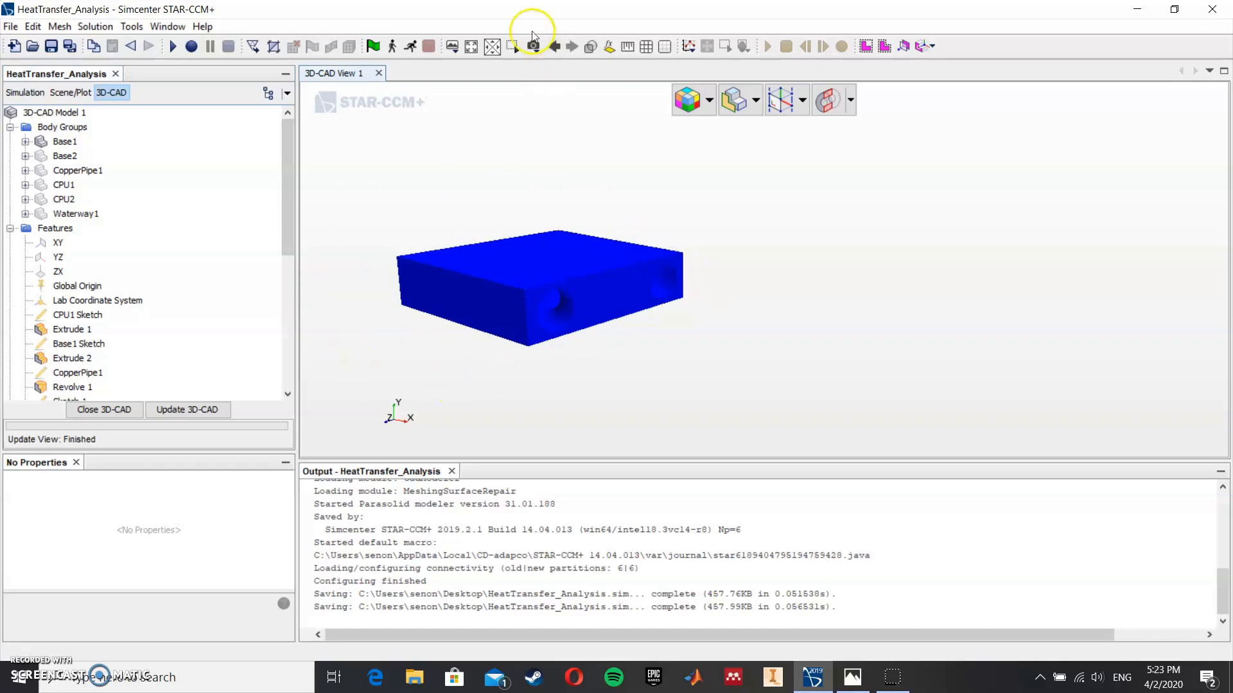
right_click(589, 182)
click(639, 236)
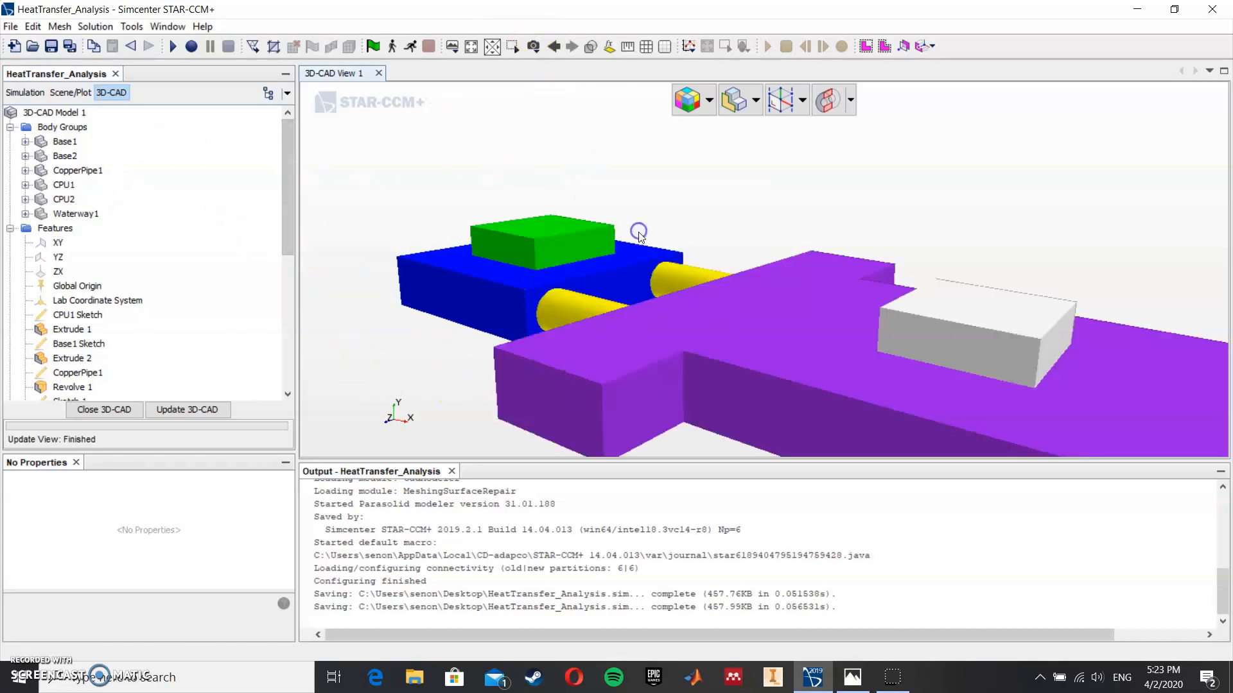
scroll(639, 237, down, 5)
drag(918, 418, 829, 404)
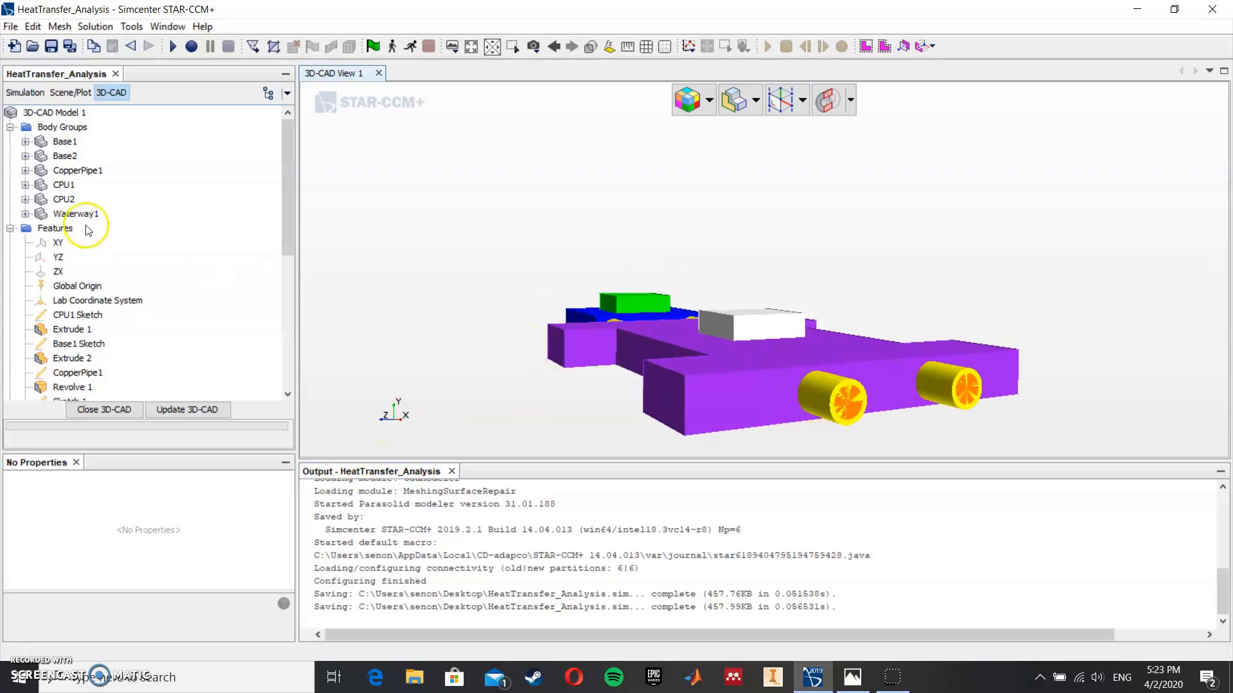
drag(512, 262, 543, 317)
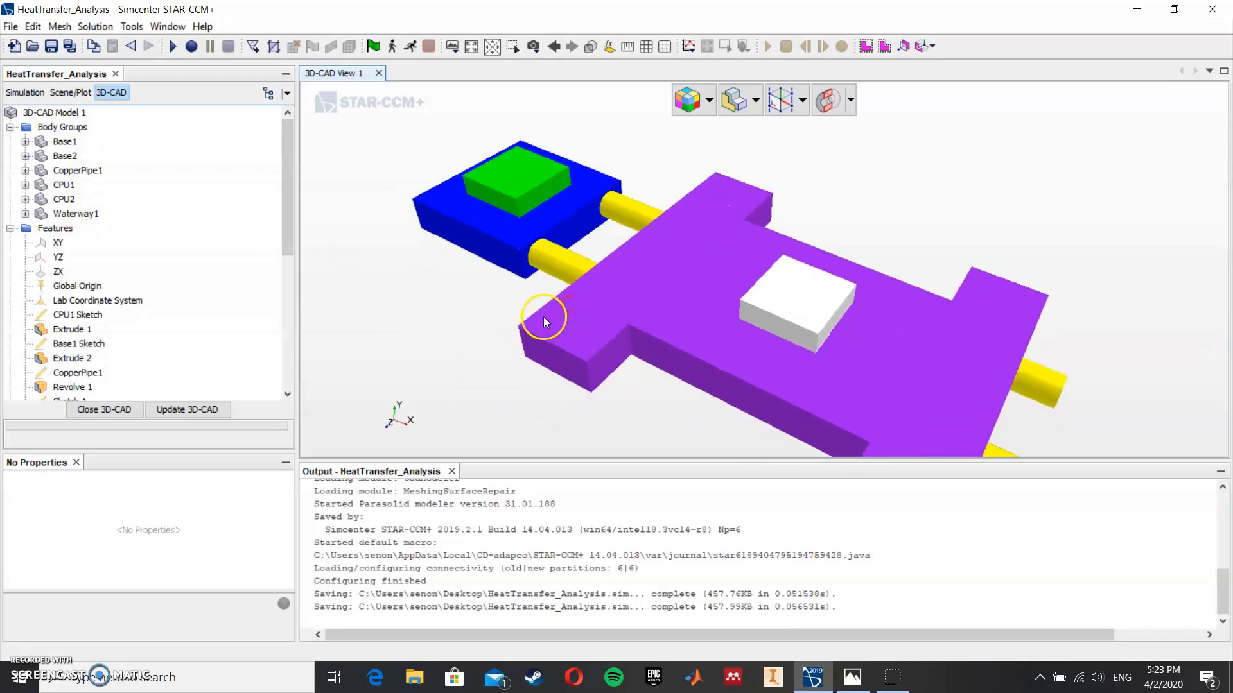
- Boolean-subtract Waterway1 from CopperPipe1 with Keep Tool Bodies checked, then review the hollowed pipe
click(81, 172)
ctrl+click(90, 214)
right_click(90, 214)
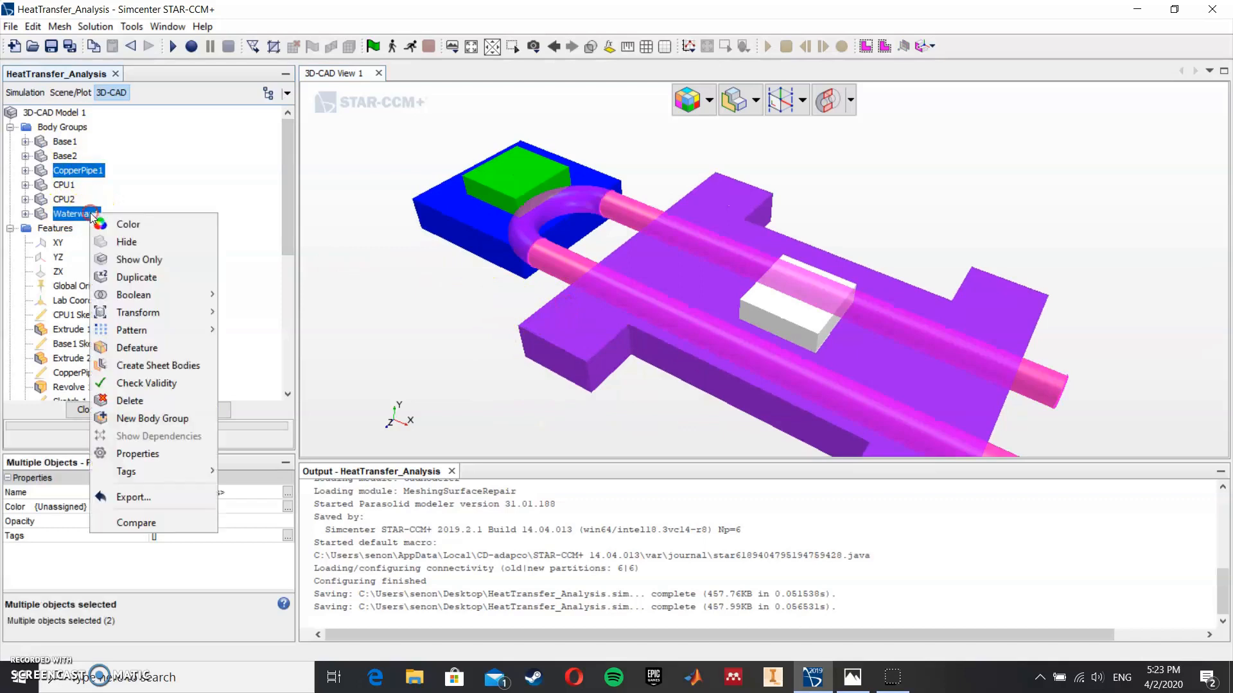
mouse_move(177, 293)
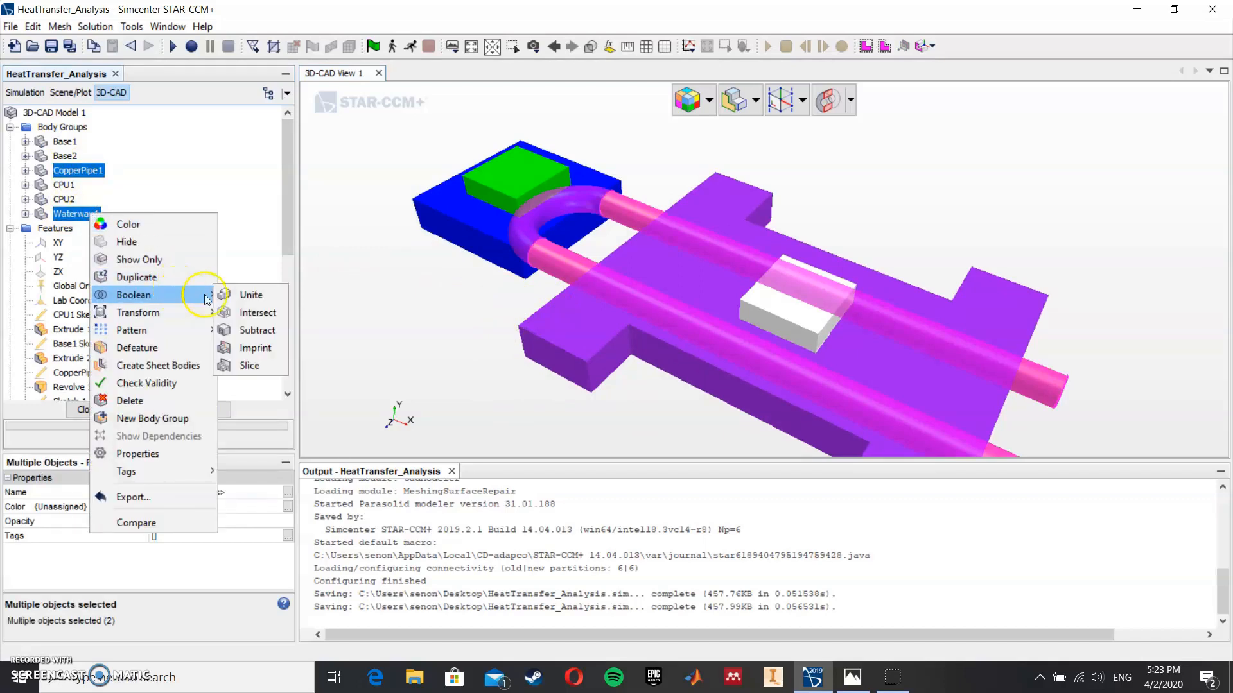
click(257, 330)
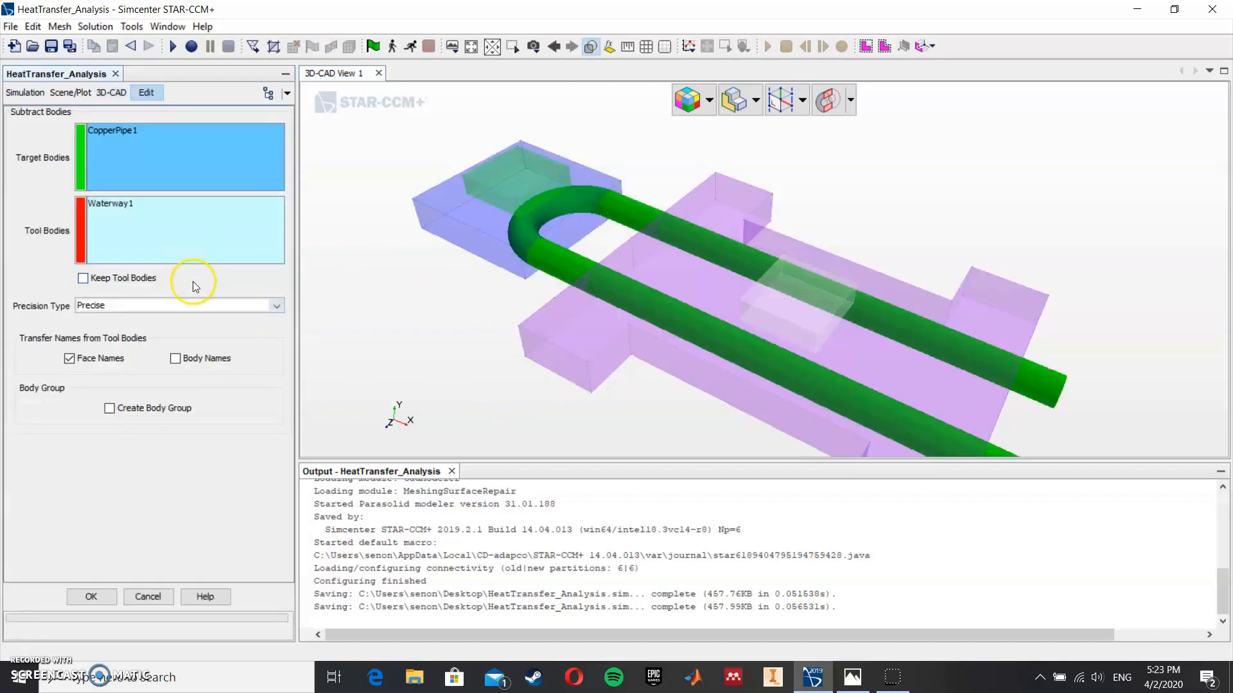
click(122, 278)
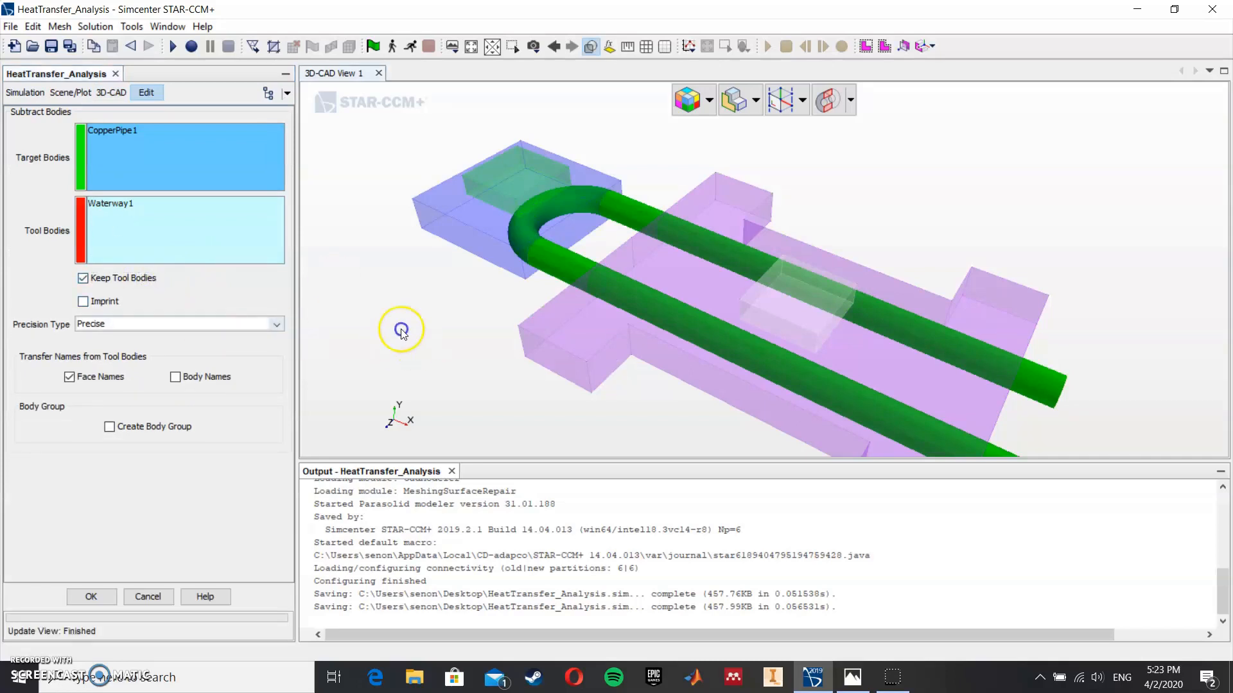
drag(399, 325, 344, 297)
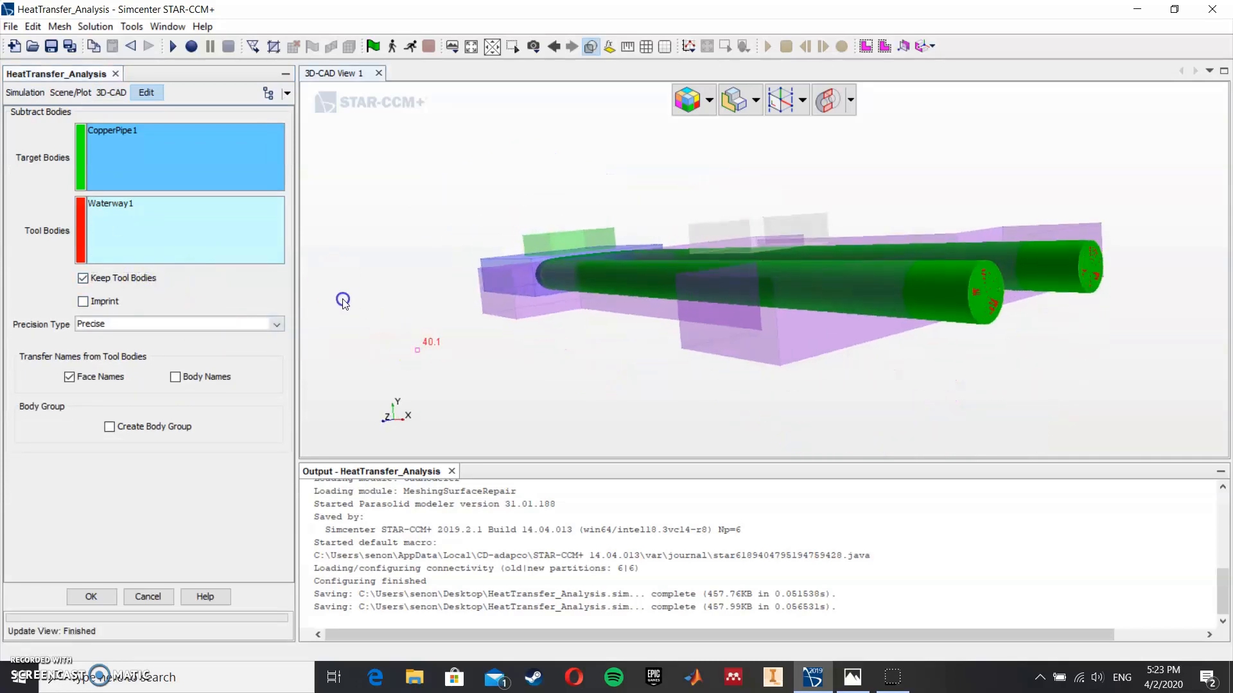
click(92, 597)
drag(935, 288, 810, 205)
click(566, 218)
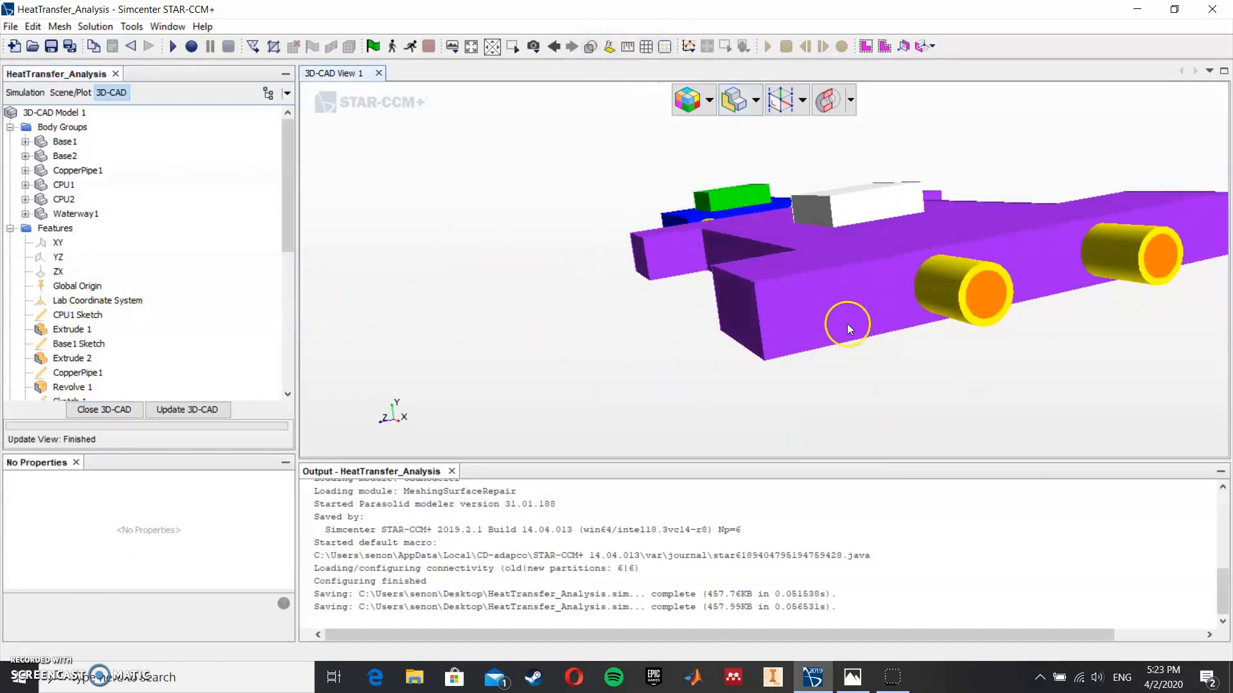
drag(996, 332, 973, 294)
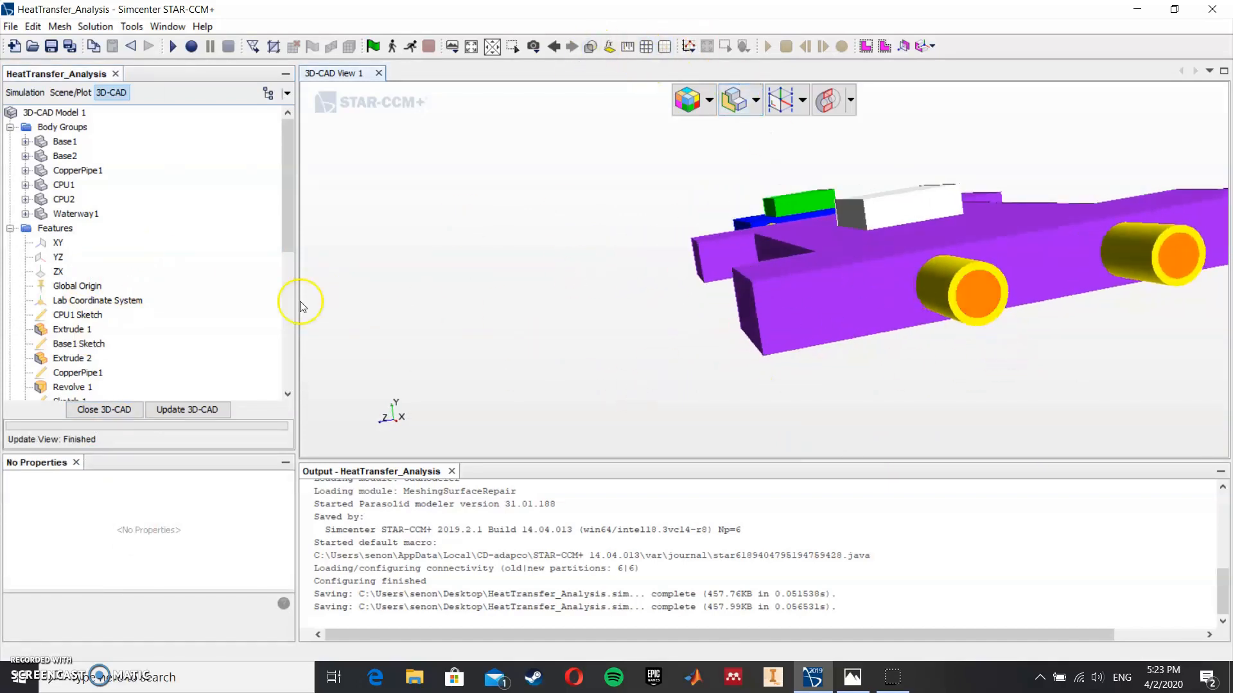
right_click(90, 172)
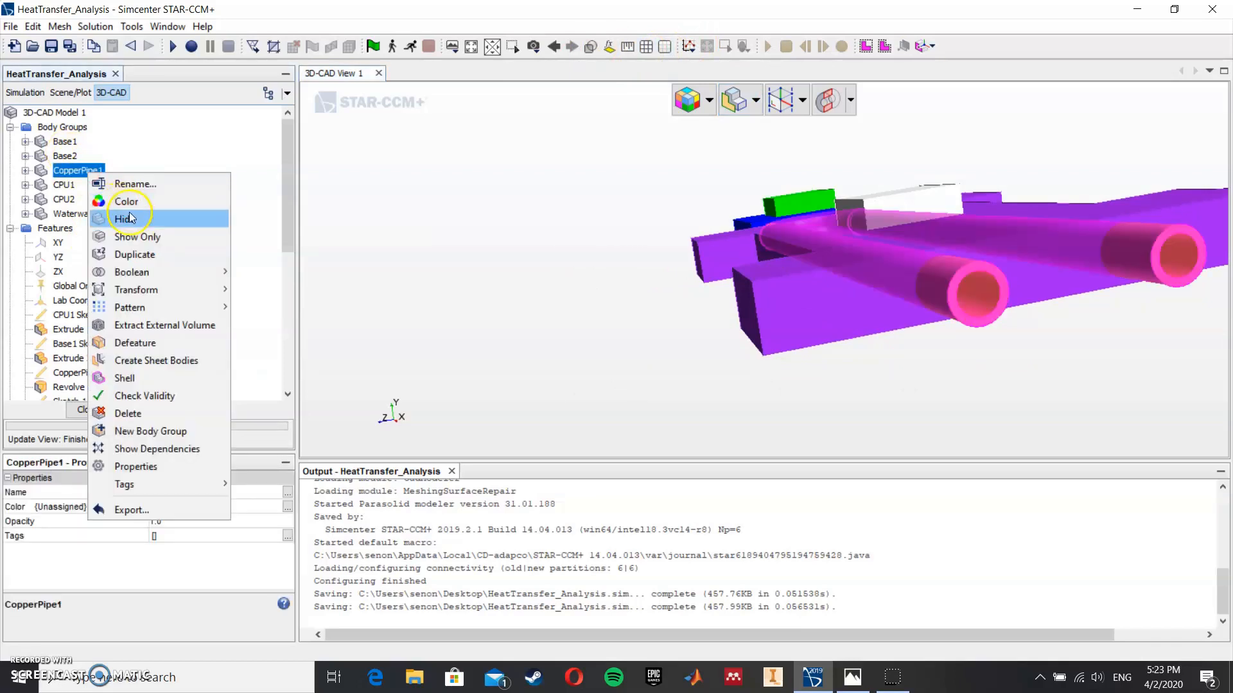
click(132, 236)
drag(779, 294, 897, 306)
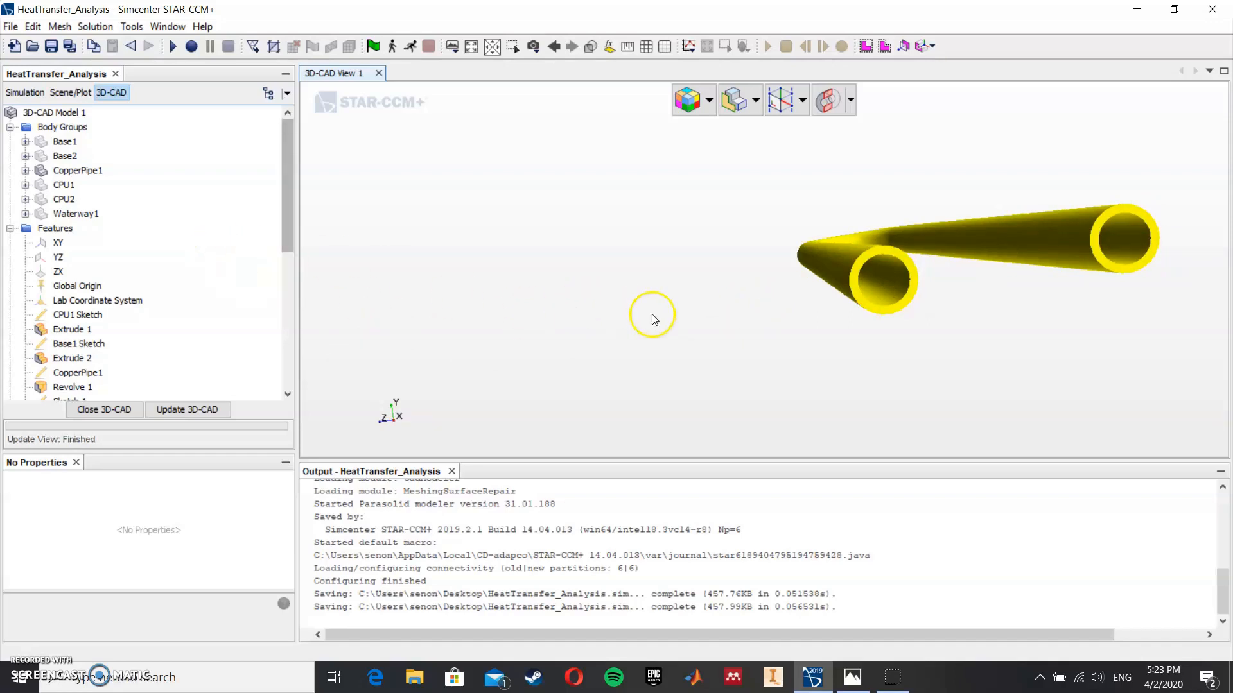
scroll(186, 314, down, 6)
scroll(186, 318, down, 2)
scroll(186, 324, up, 10)
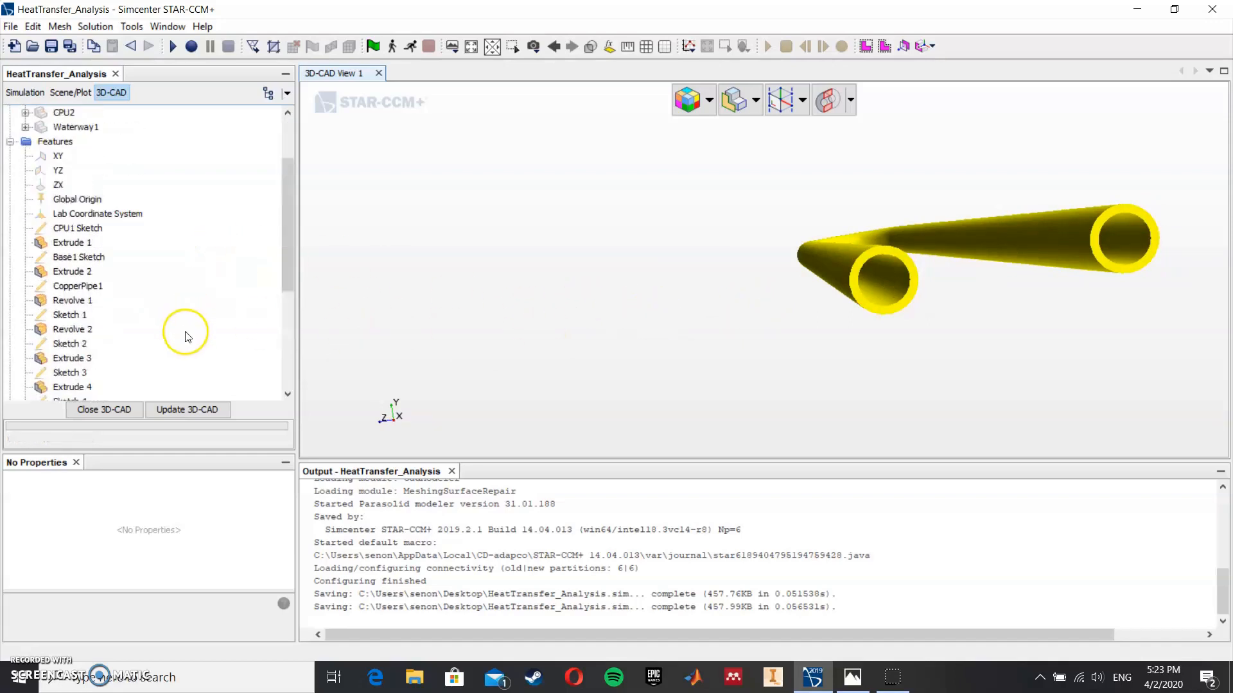
right_click(609, 216)
click(653, 264)
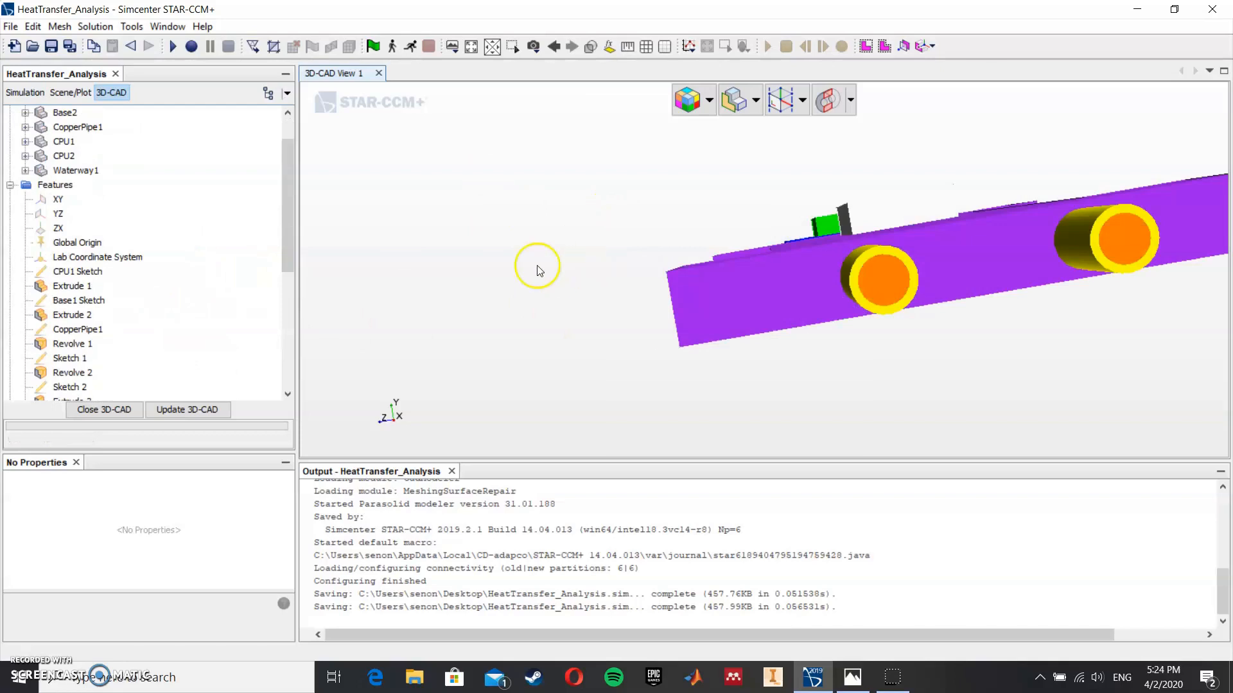
drag(538, 266, 688, 266)
drag(482, 189, 537, 295)
scroll(508, 286, down, 4)
right_drag(537, 295, 551, 304)
scroll(551, 304, up, 6)
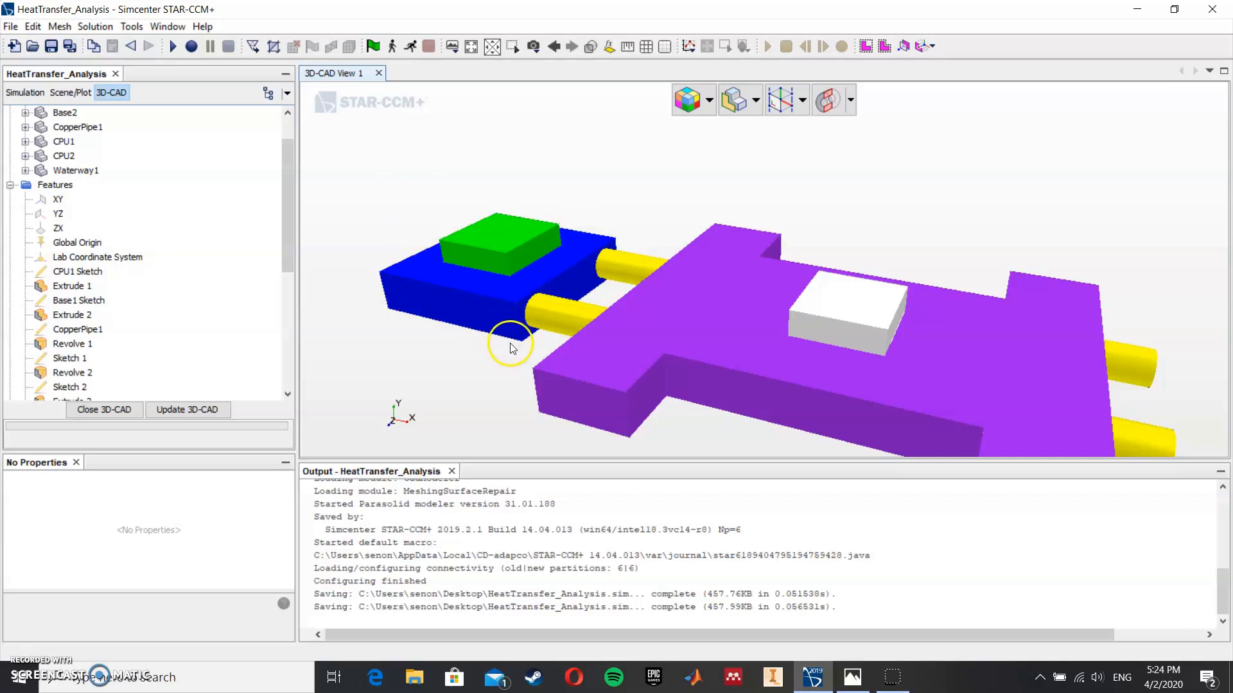
drag(467, 364, 501, 307)
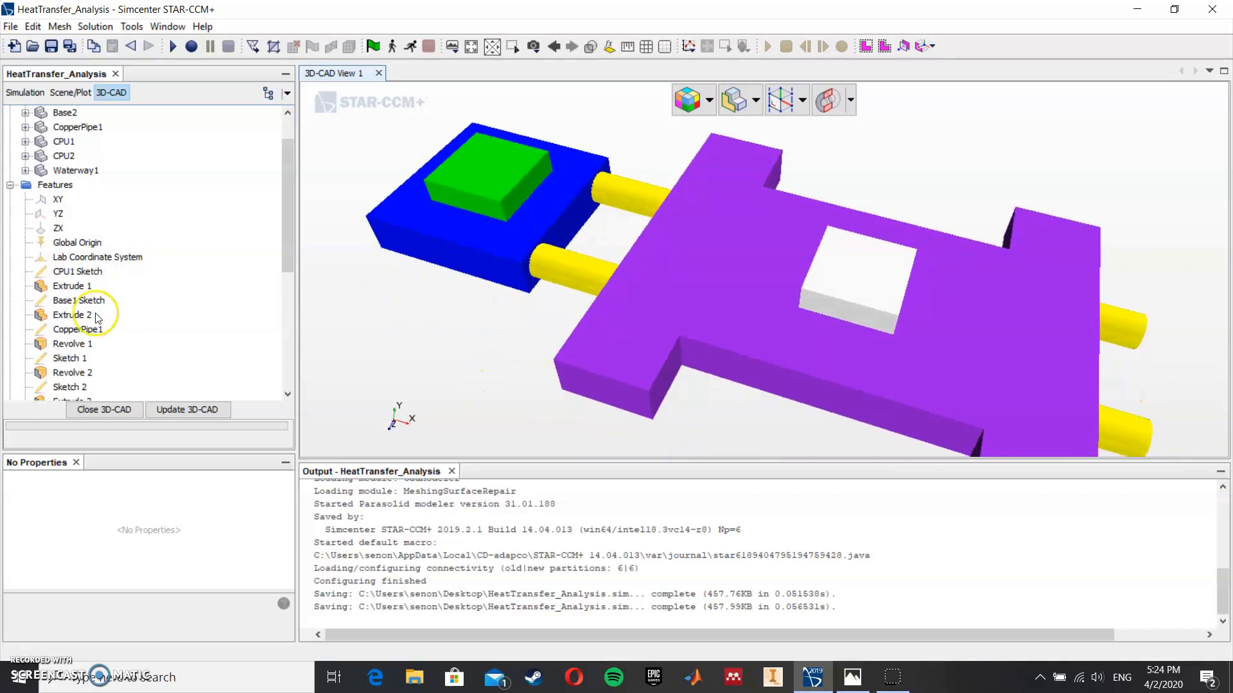
scroll(98, 318, up, 1)
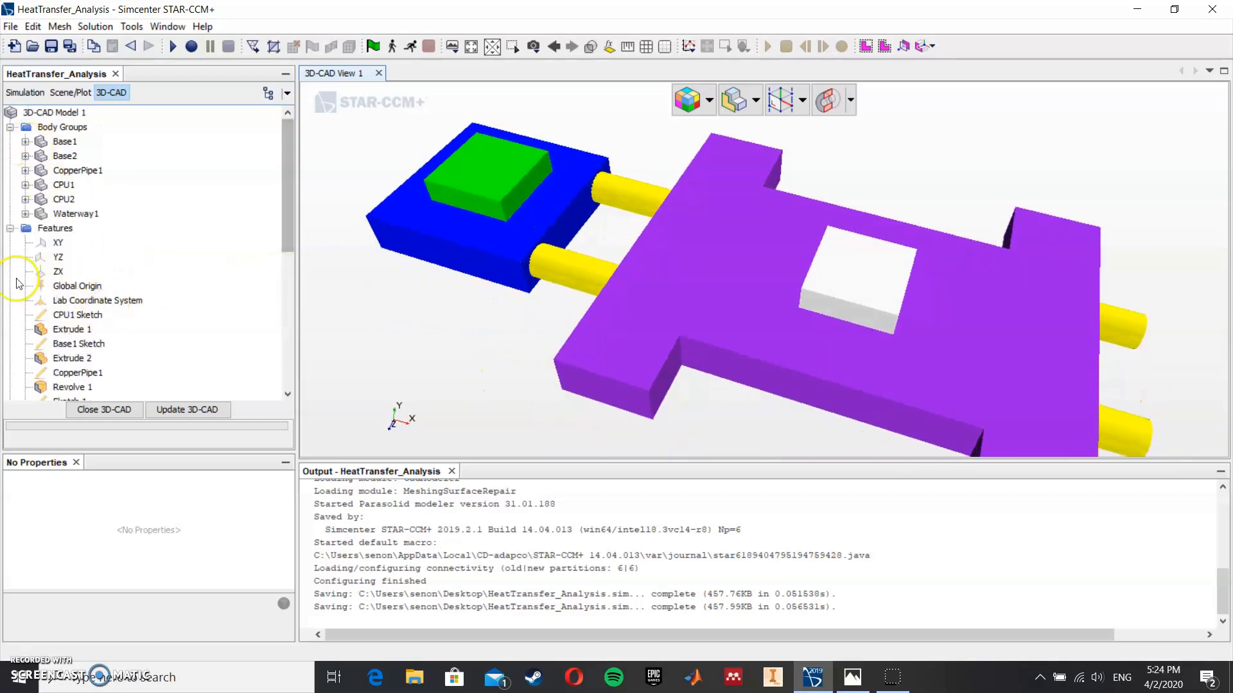
scroll(138, 335, down, 7)
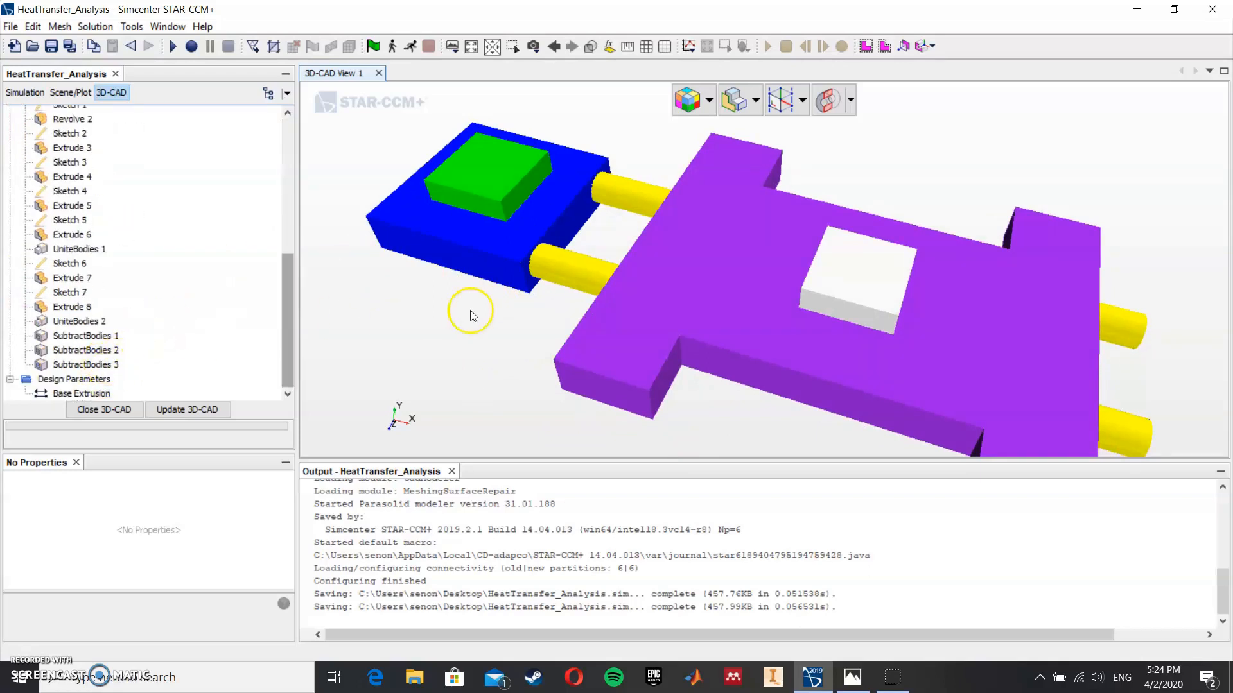
scroll(472, 314, down, 2)
scroll(115, 219, up, 3)
scroll(83, 179, up, 3)
scroll(82, 344, down, 6)
scroll(137, 324, up, 4)
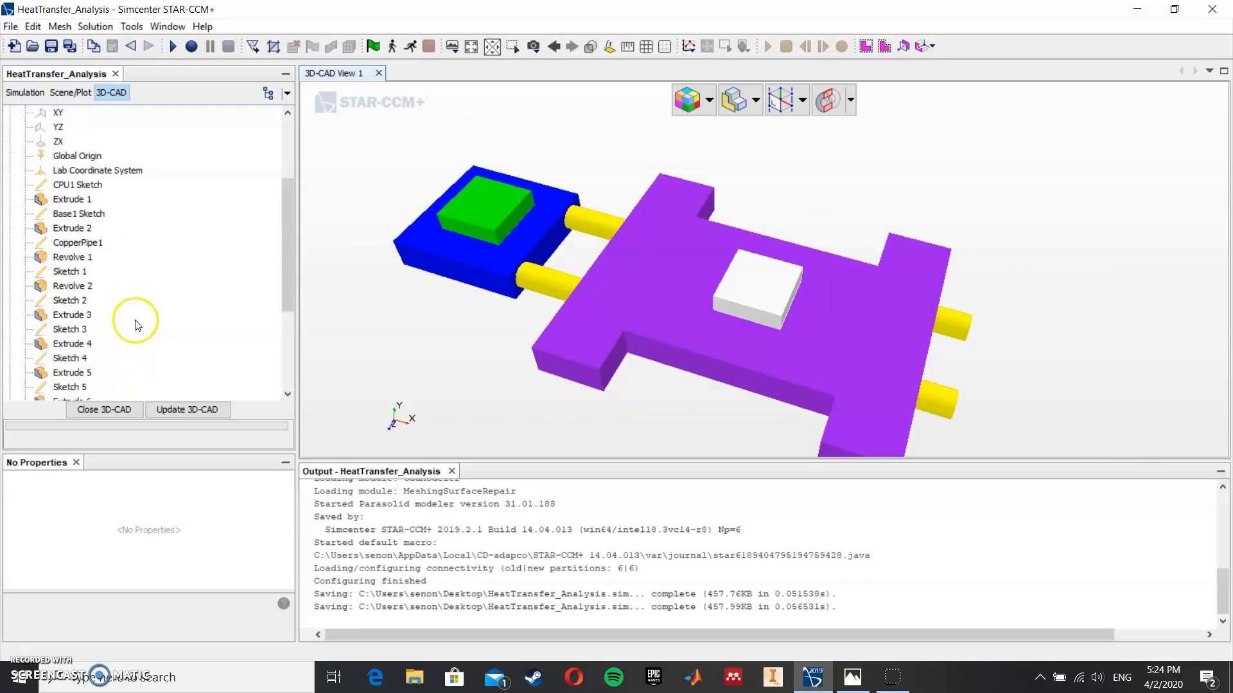
scroll(137, 324, up, 3)
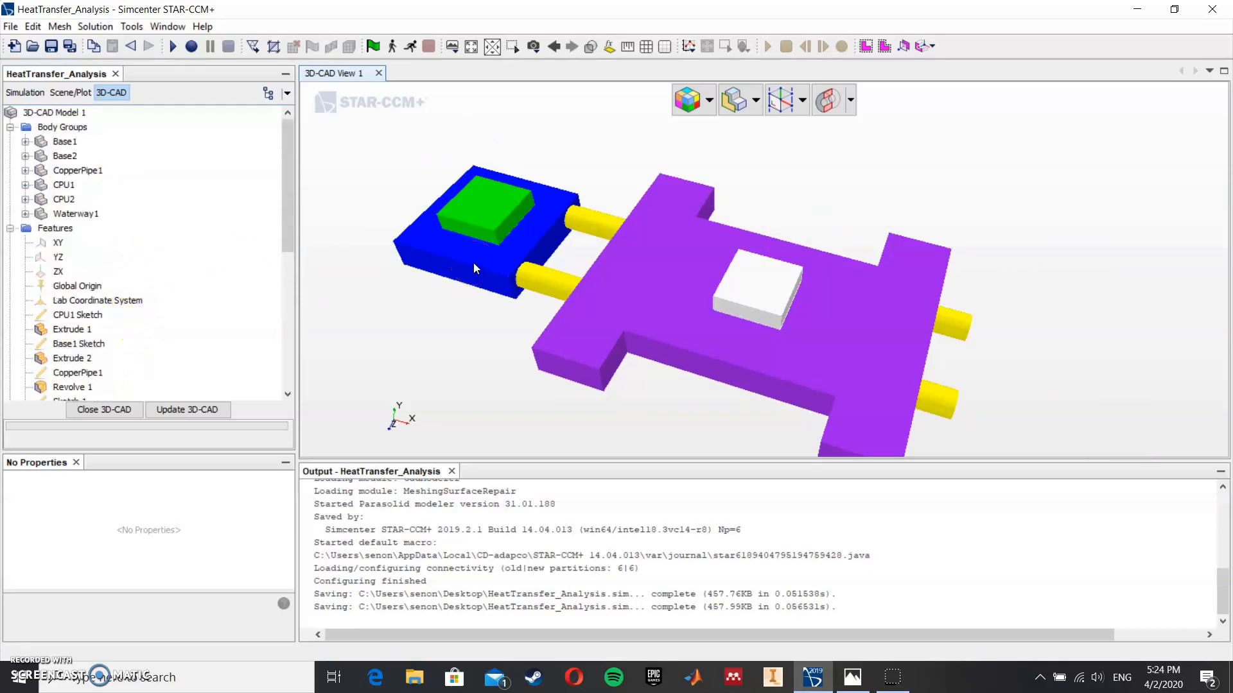
drag(545, 283, 501, 192)
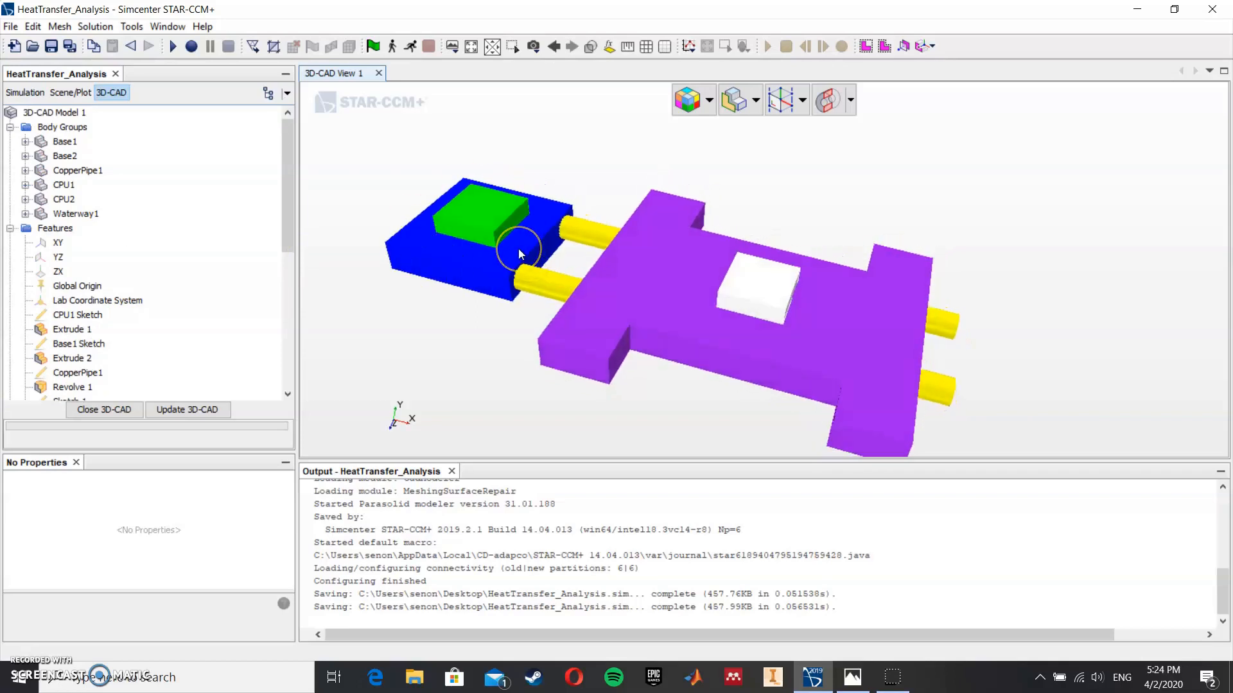
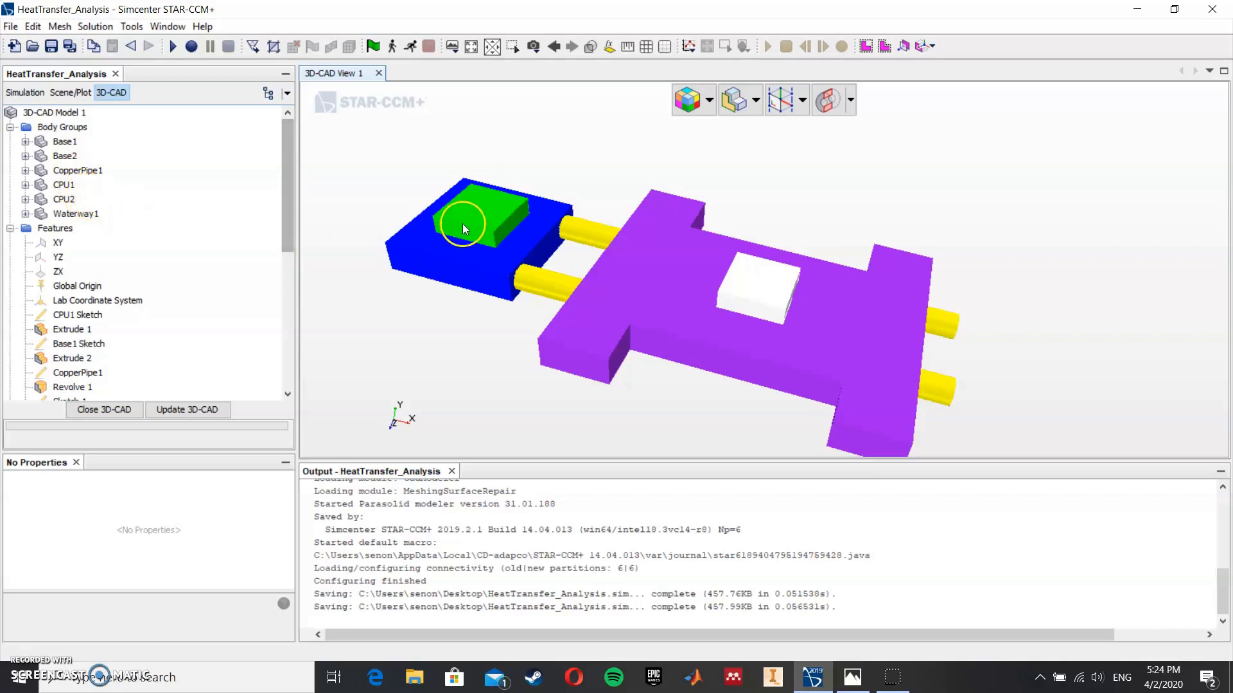
- Inspect the green CPU block and the blue Base2 faces to identify the bodies
scroll(462, 238, up, 3)
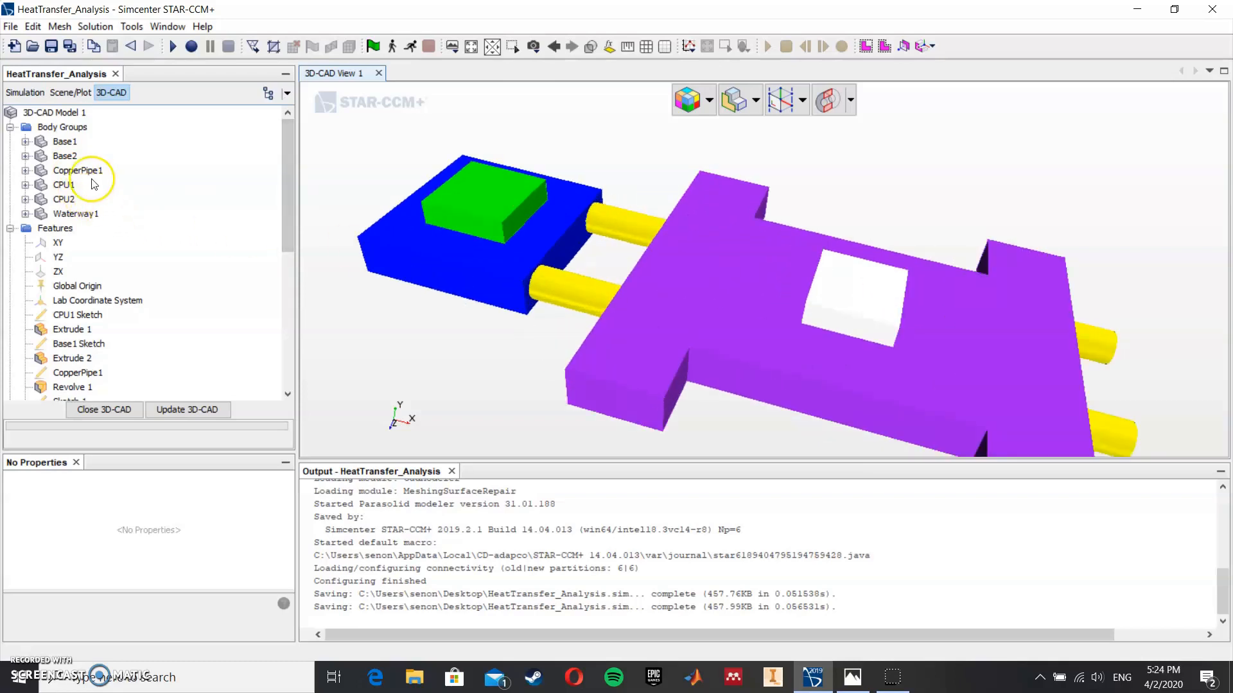
click(482, 196)
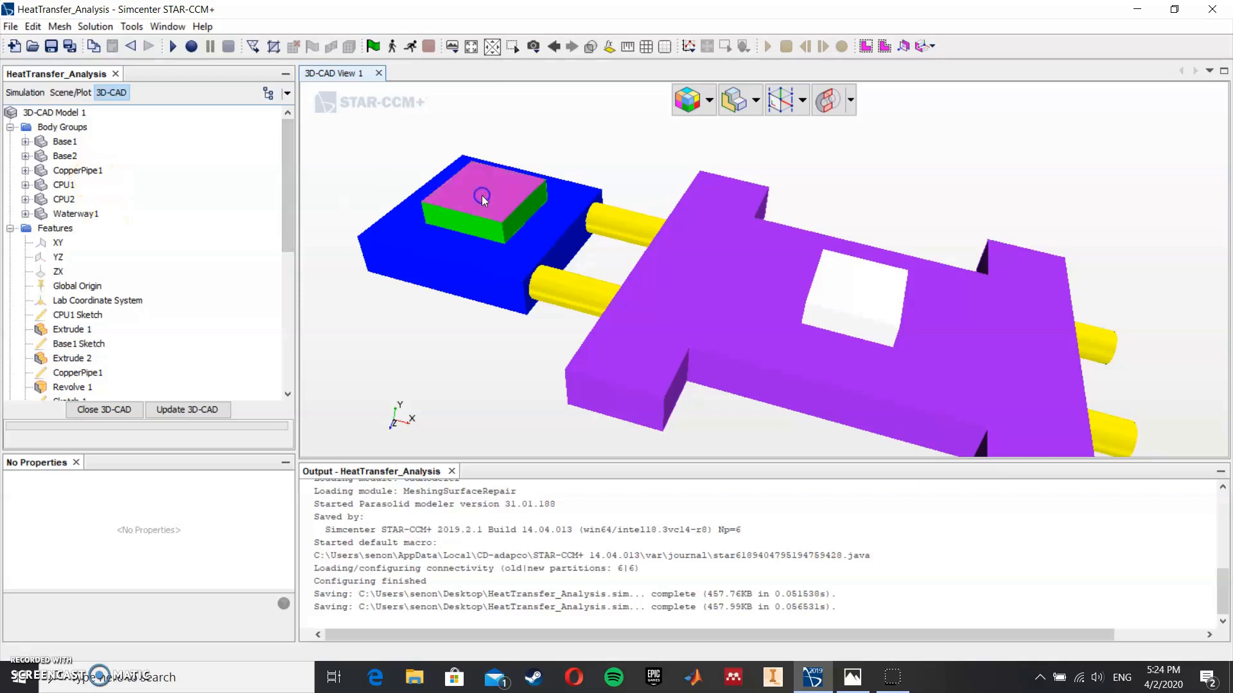
click(475, 257)
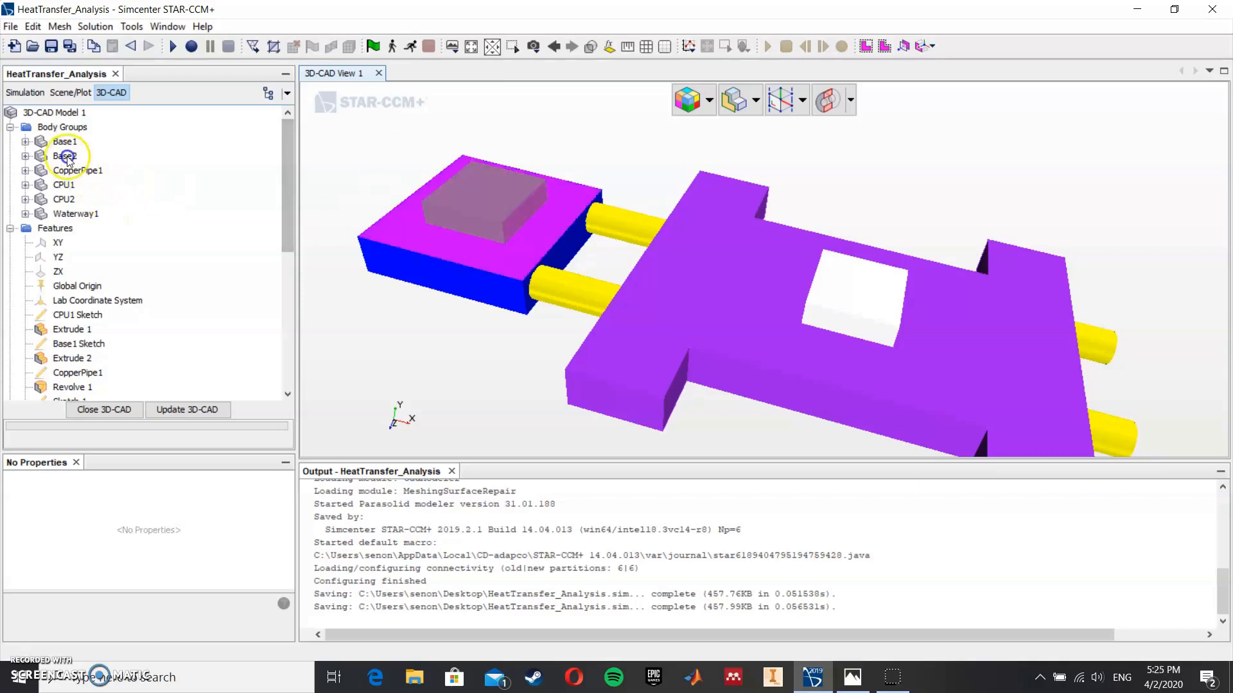
click(71, 158)
click(474, 246)
drag(431, 342, 485, 356)
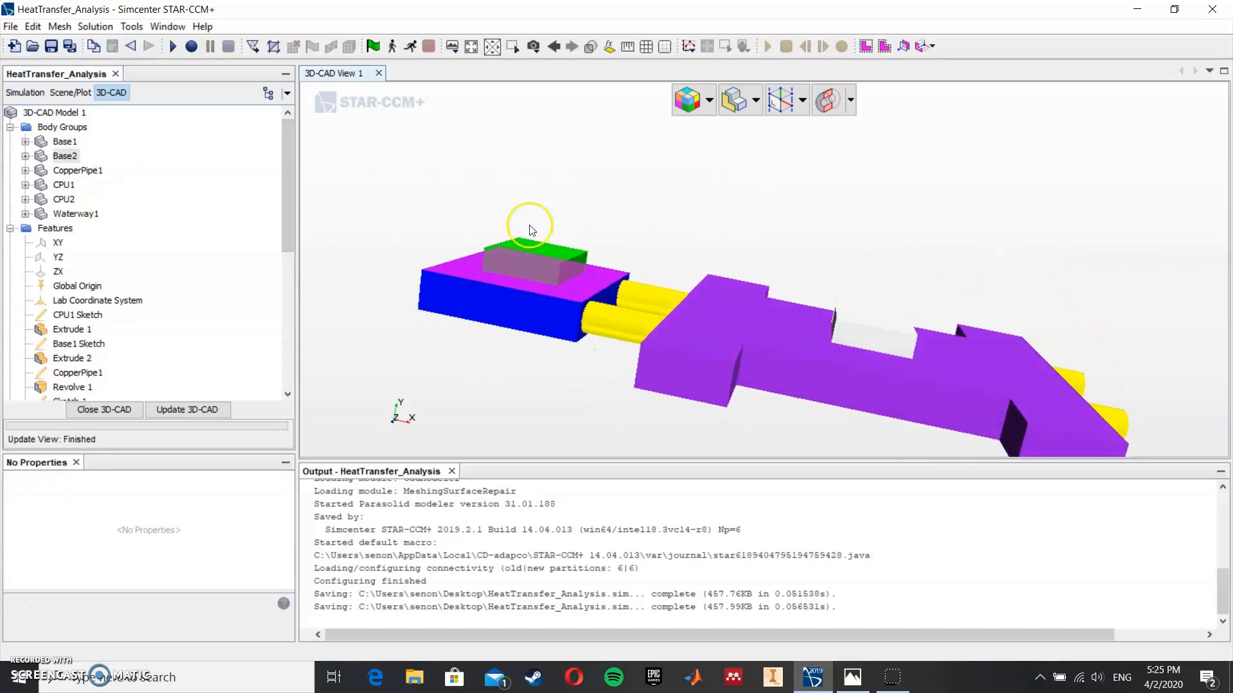
click(633, 185)
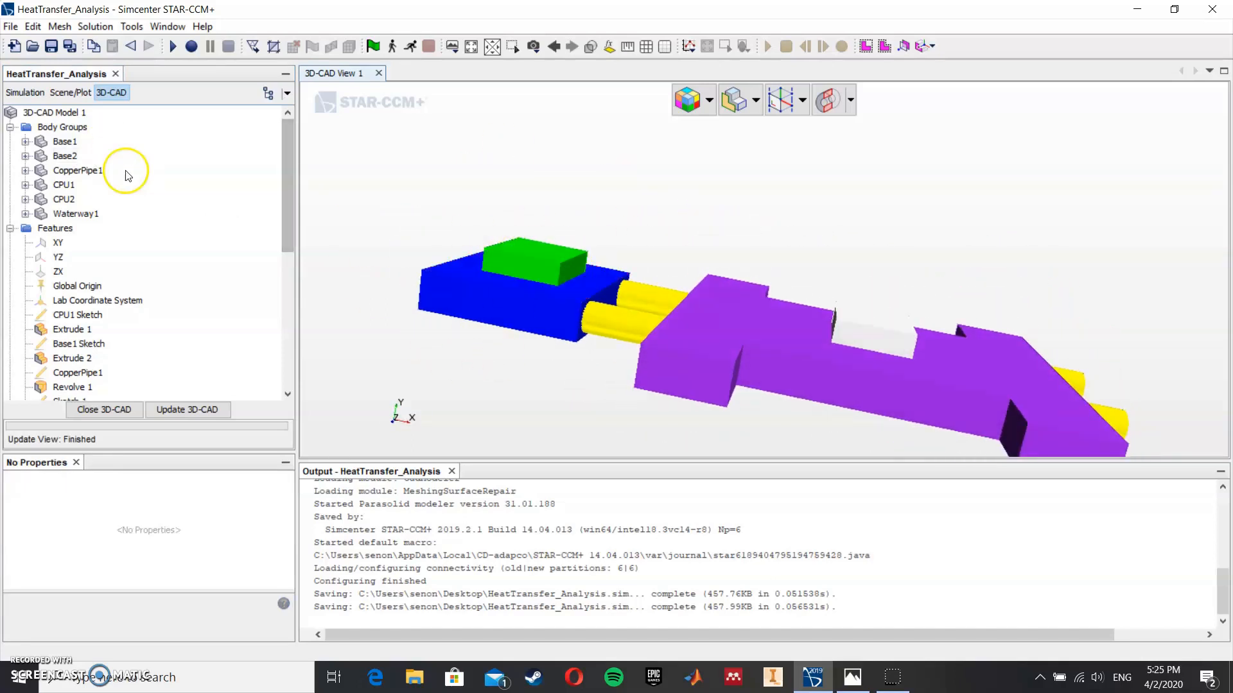
- Imprint CPU1 with Base1, creating Imprint 1
click(67, 185)
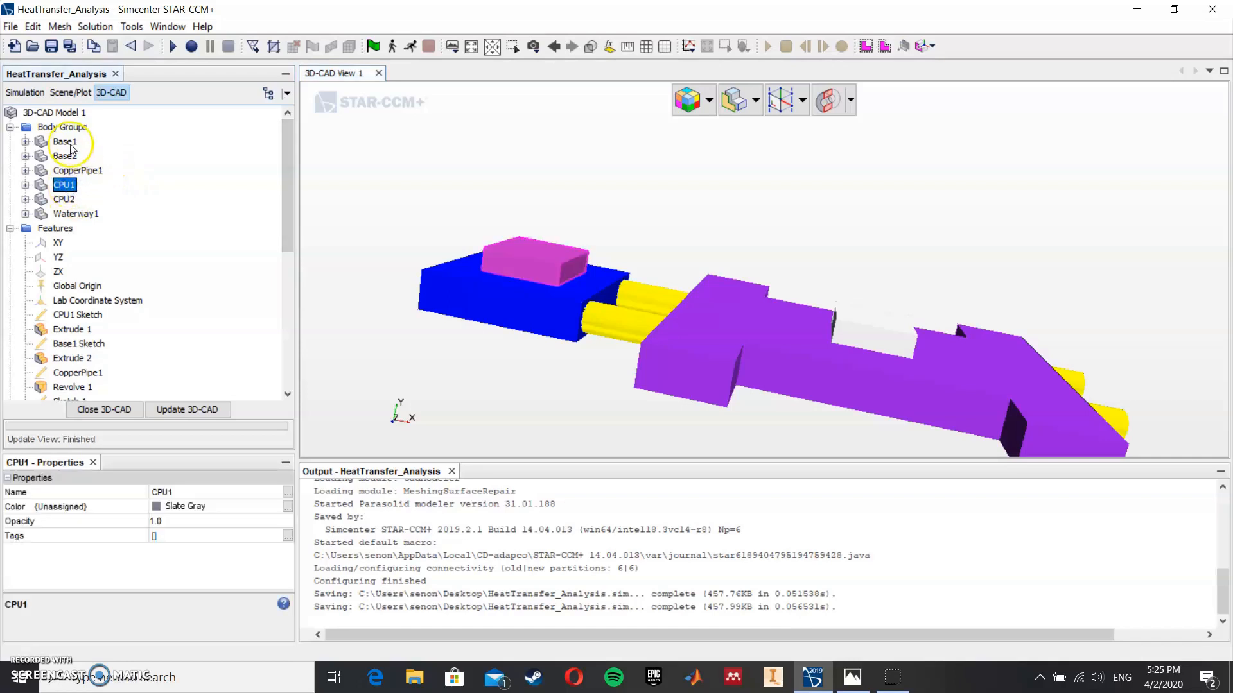
ctrl+click(64, 142)
right_click(66, 142)
mouse_move(158, 226)
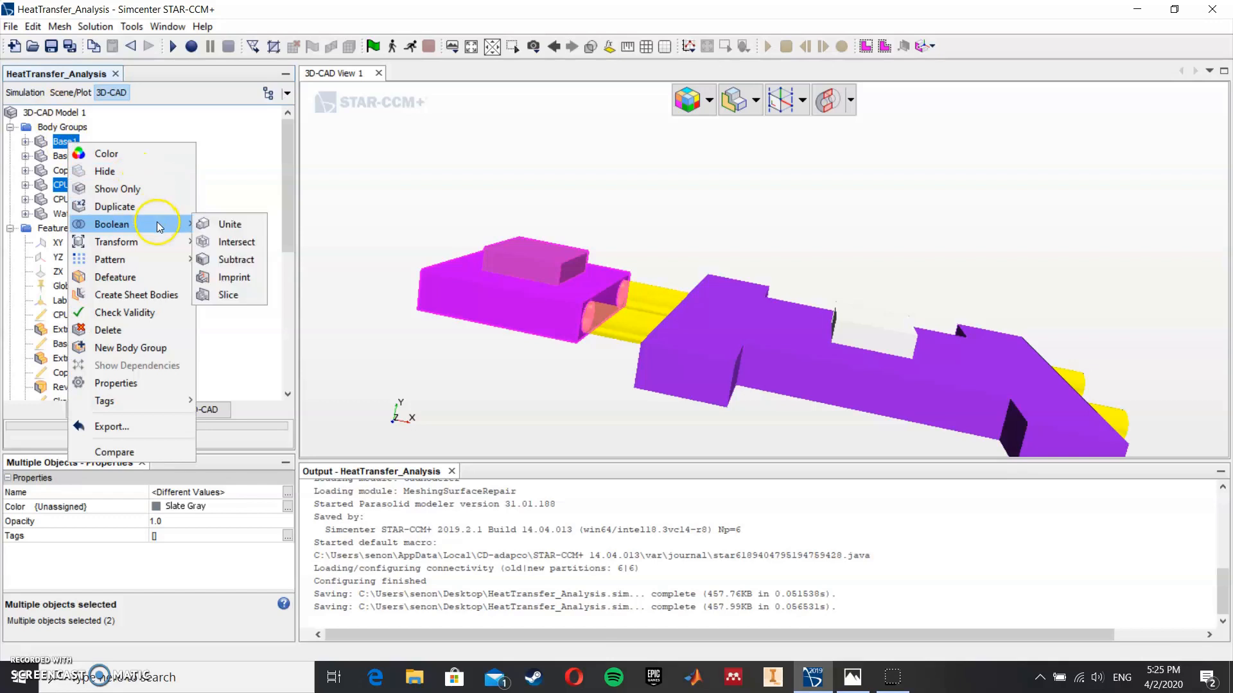
click(232, 273)
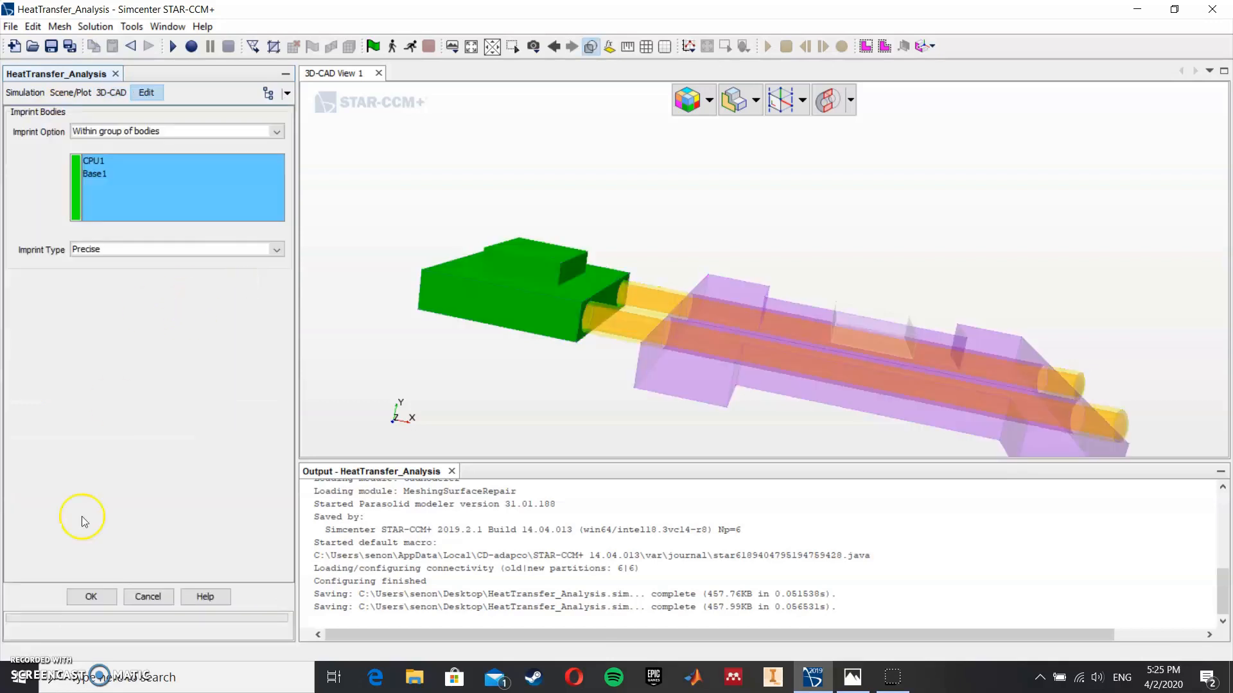
click(94, 597)
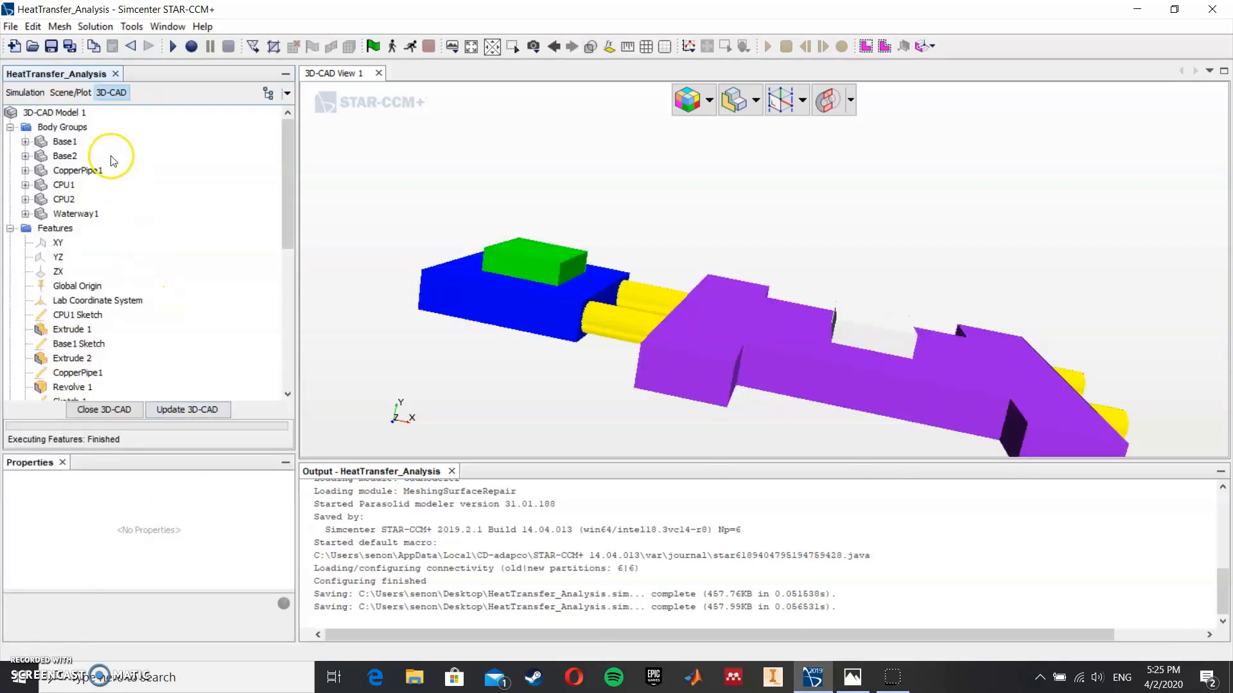
- Imprint CPU2 with Base2, creating Imprint 2
click(64, 199)
ctrl+click(67, 158)
right_click(67, 157)
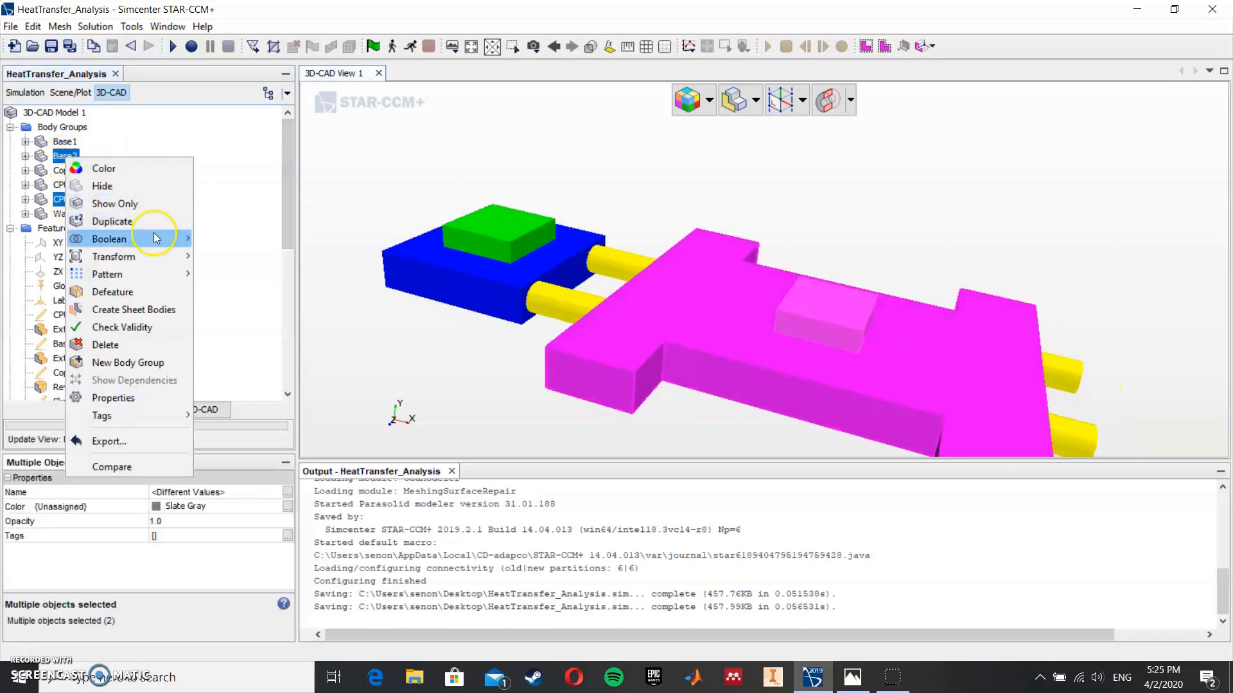
mouse_move(160, 238)
click(231, 292)
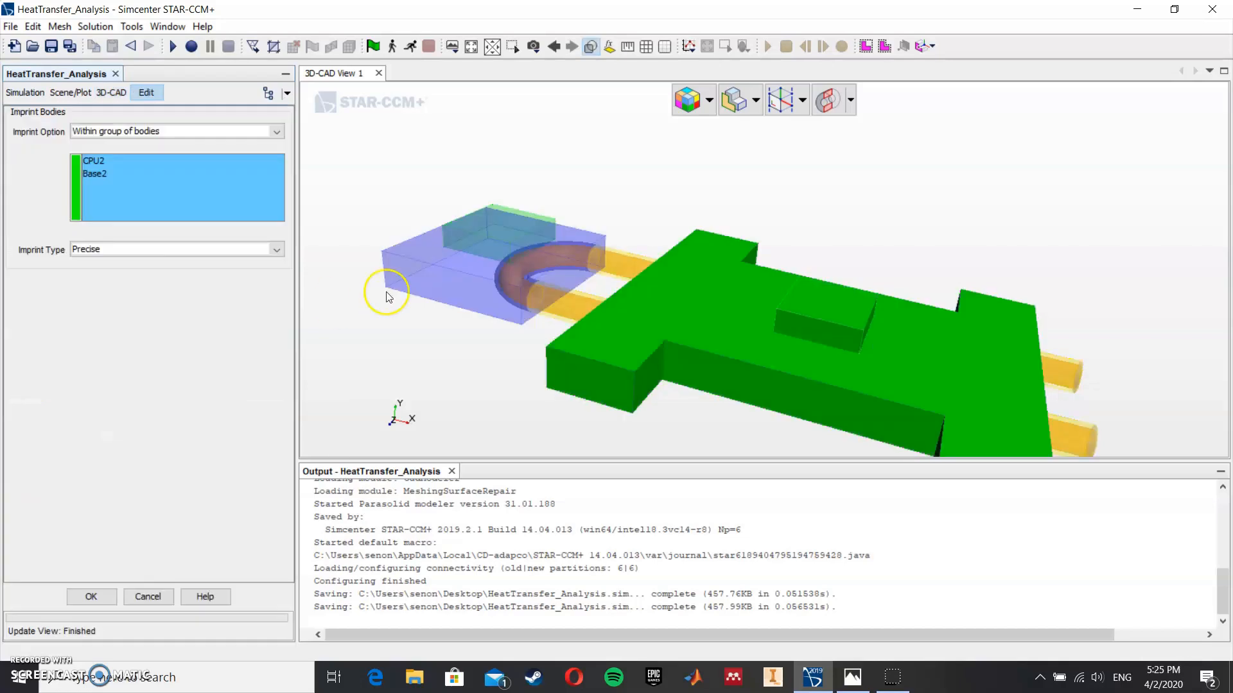
click(91, 598)
- Review the Imprint 1 and Imprint 2 results across the whole assembly
scroll(81, 359, down, 6)
click(86, 352)
scroll(488, 235, up, 5)
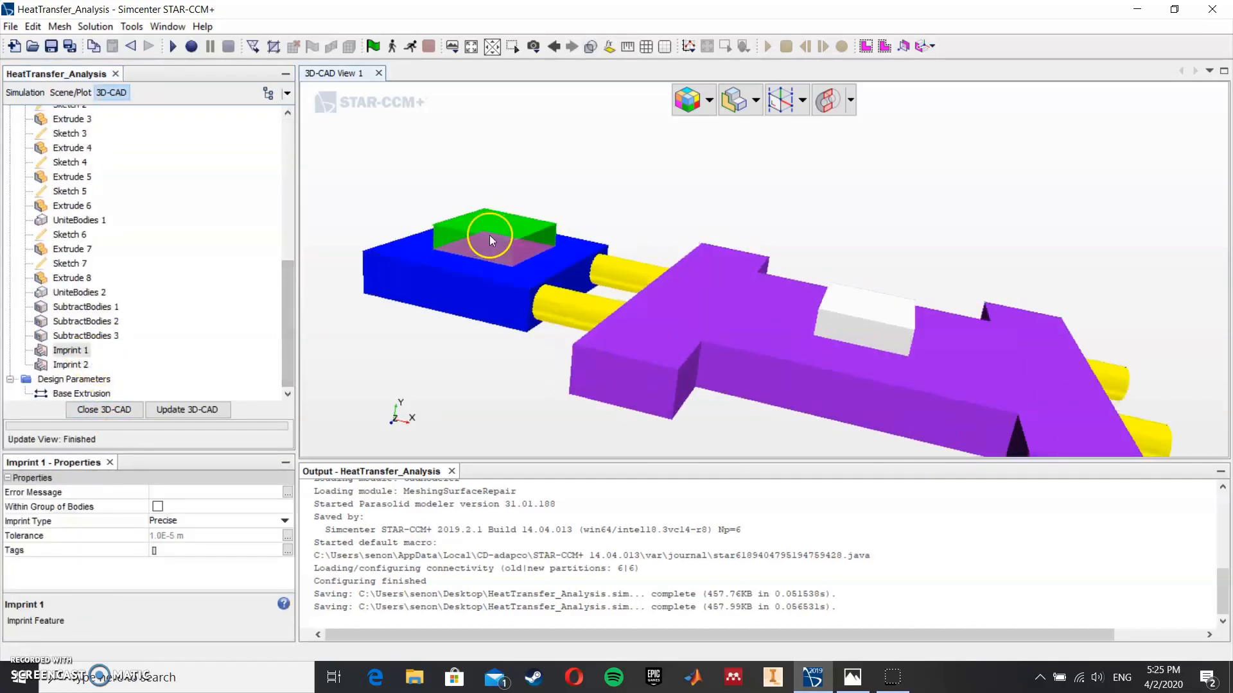
middle_drag(464, 272, 508, 266)
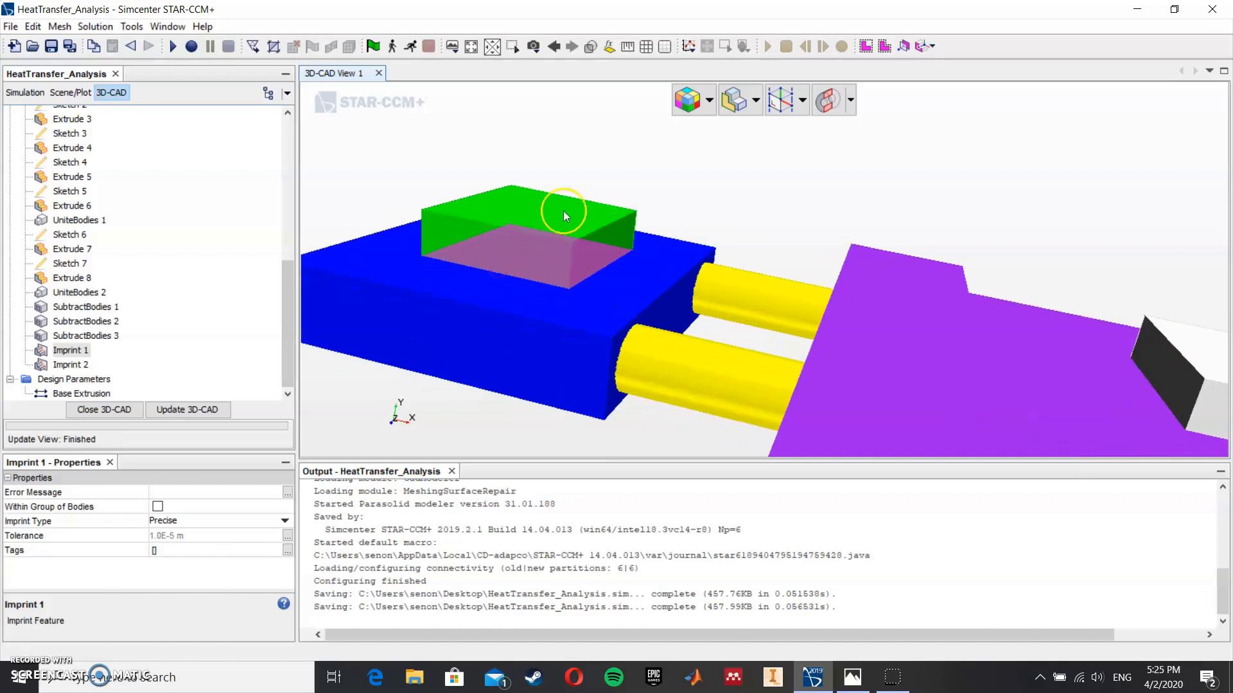
click(70, 364)
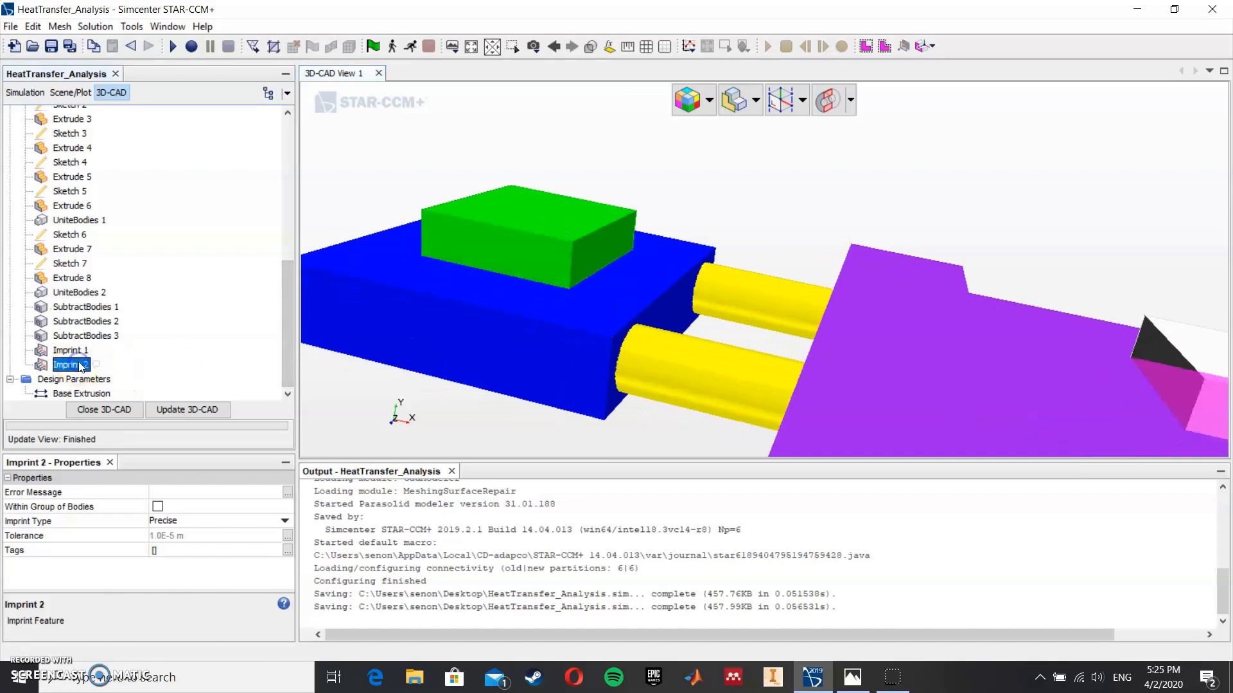
drag(656, 254, 487, 220)
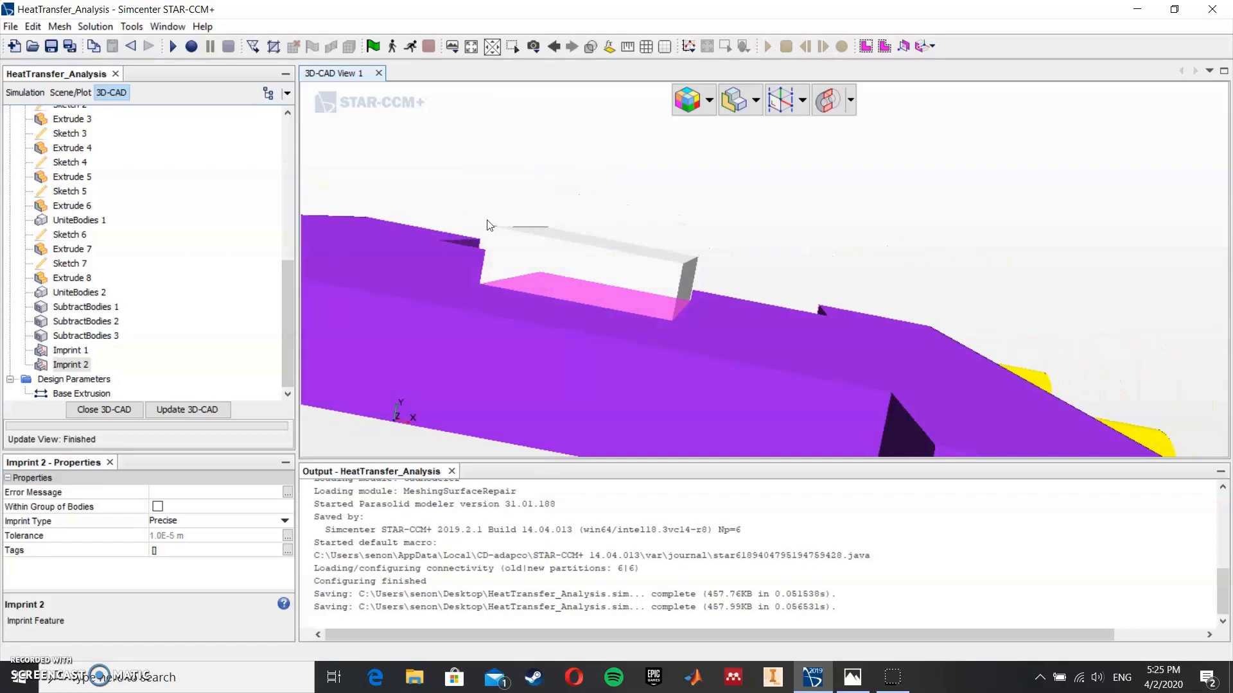
scroll(128, 308, up, 8)
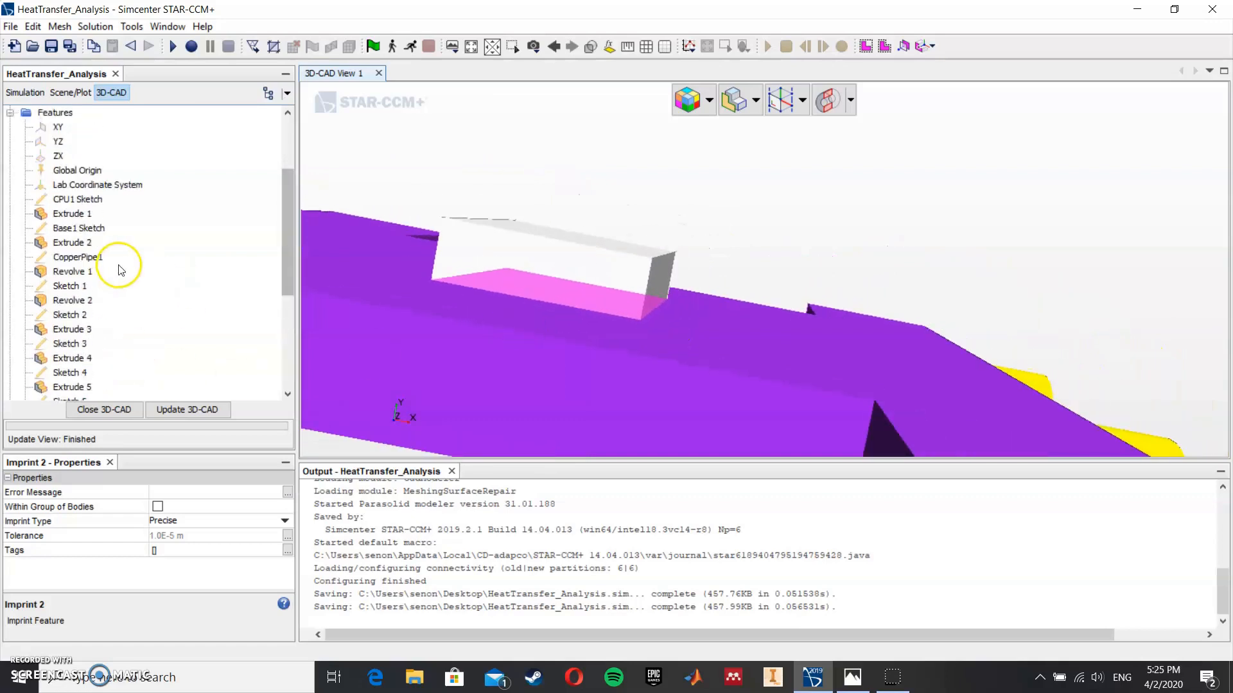
click(629, 232)
drag(482, 185, 558, 267)
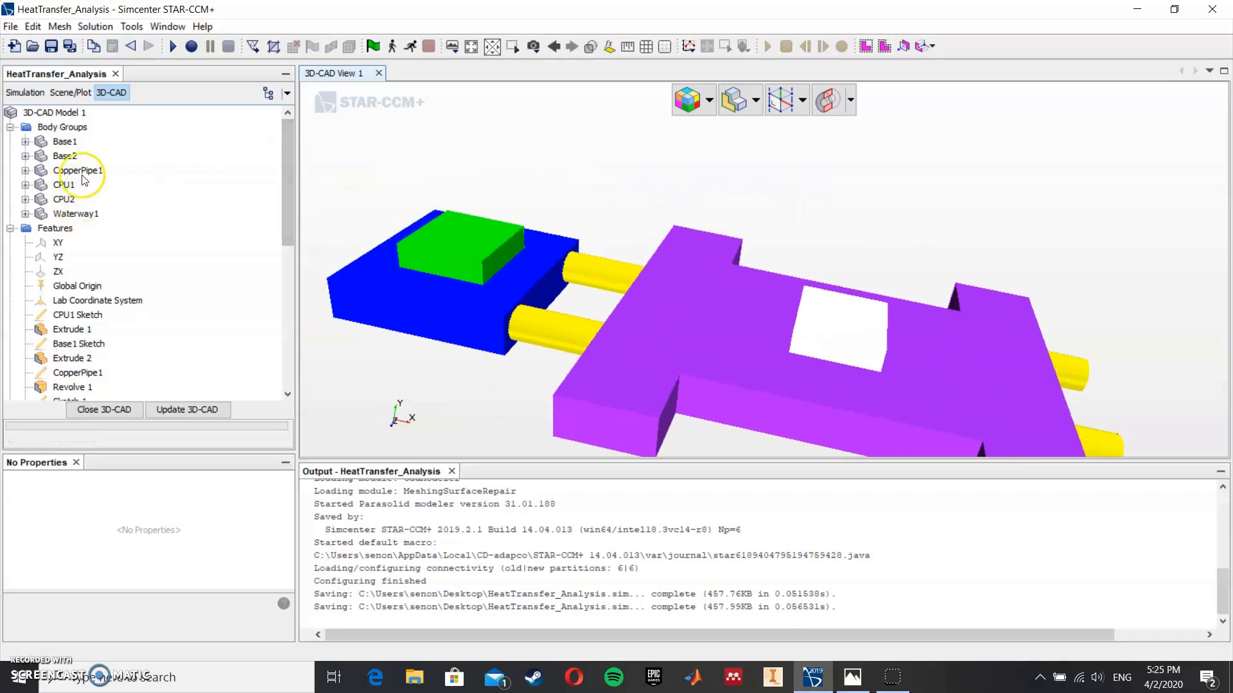
- Imprint Base1 with CopperPipe1 as Imprint 3 and inspect the pipe bend
click(77, 171)
ctrl+click(64, 156)
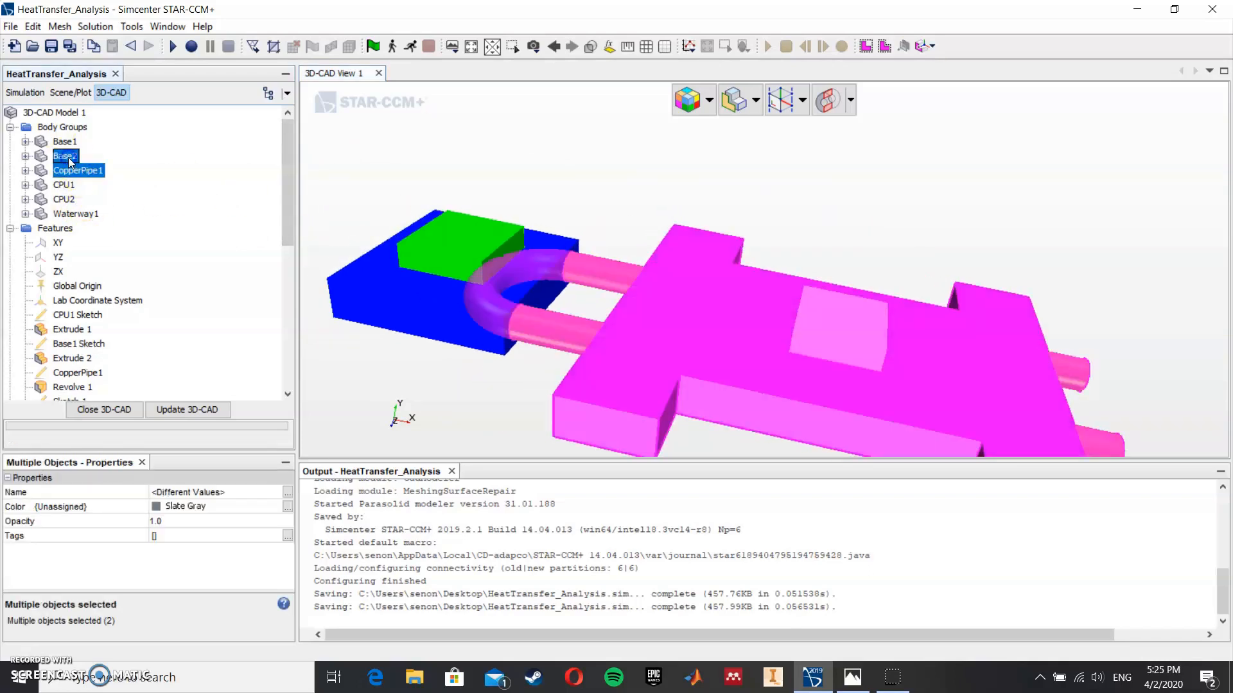
click(64, 141)
ctrl+click(77, 171)
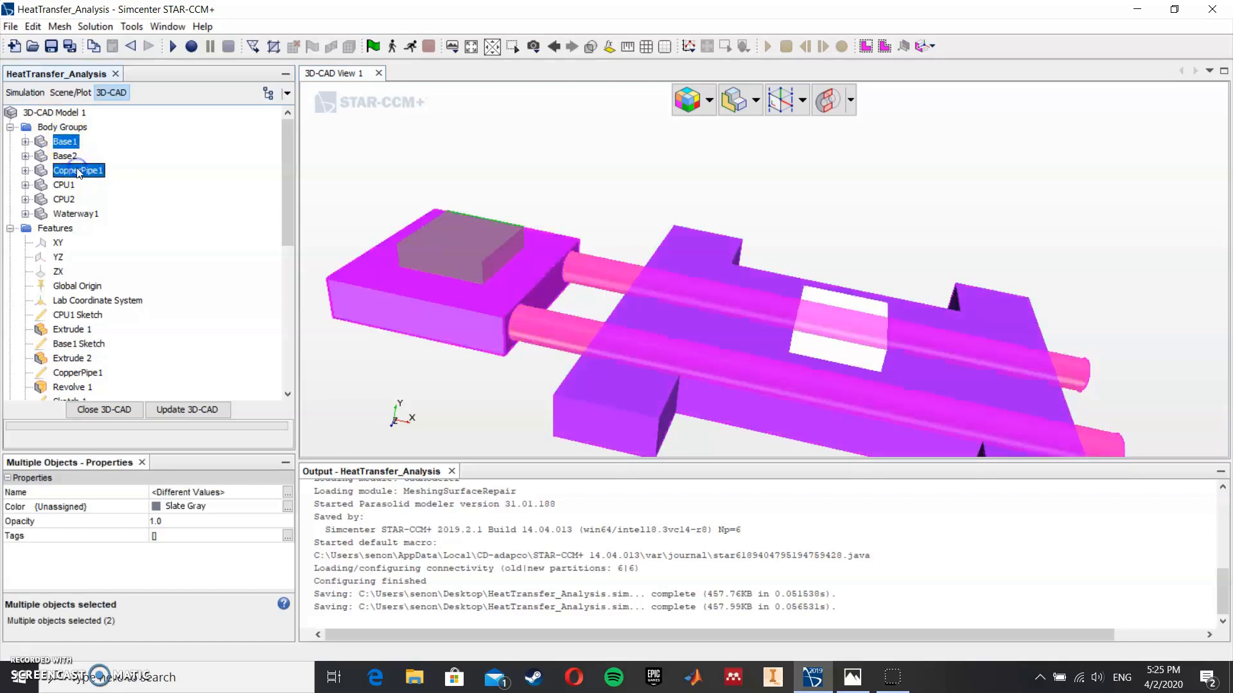
right_click(78, 170)
mouse_move(141, 252)
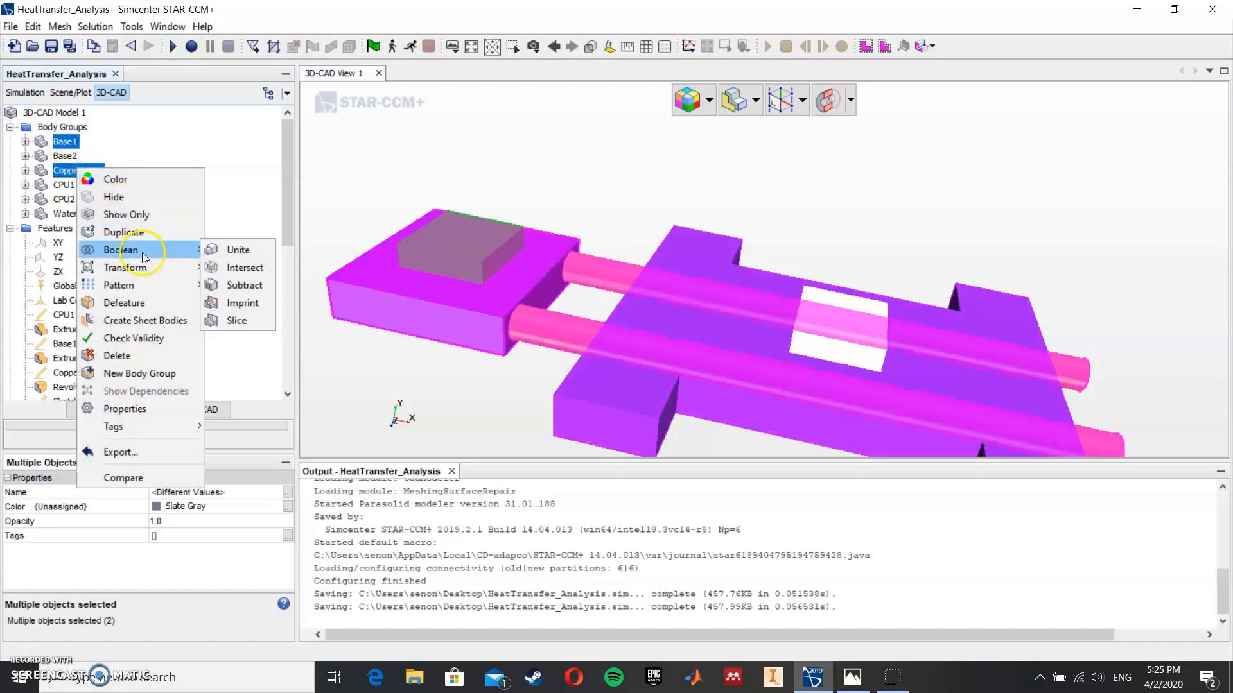
click(242, 303)
click(115, 599)
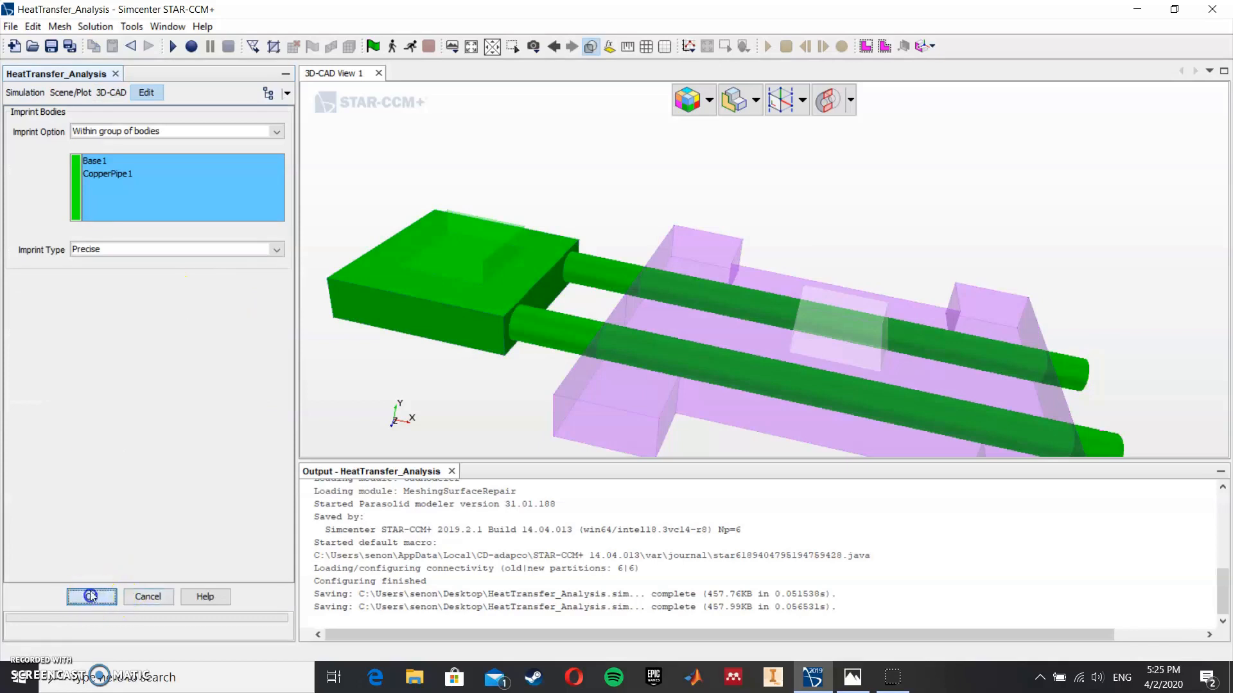
scroll(96, 289, down, 5)
click(90, 365)
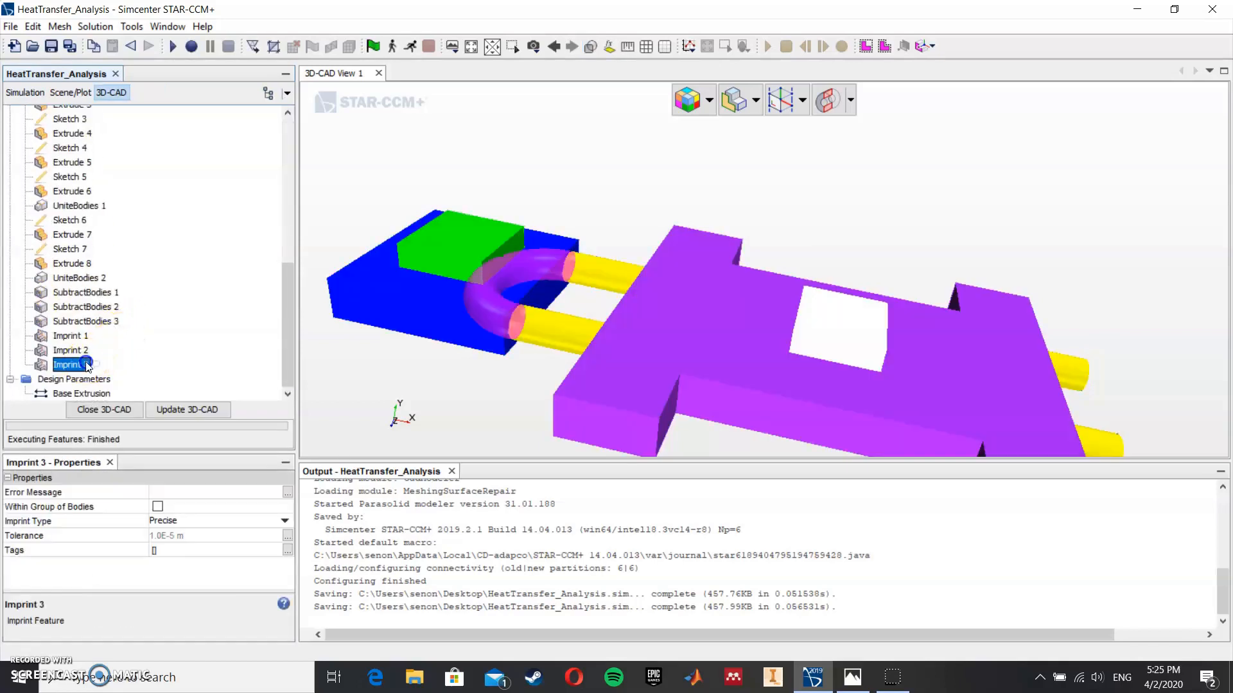
drag(422, 242, 475, 299)
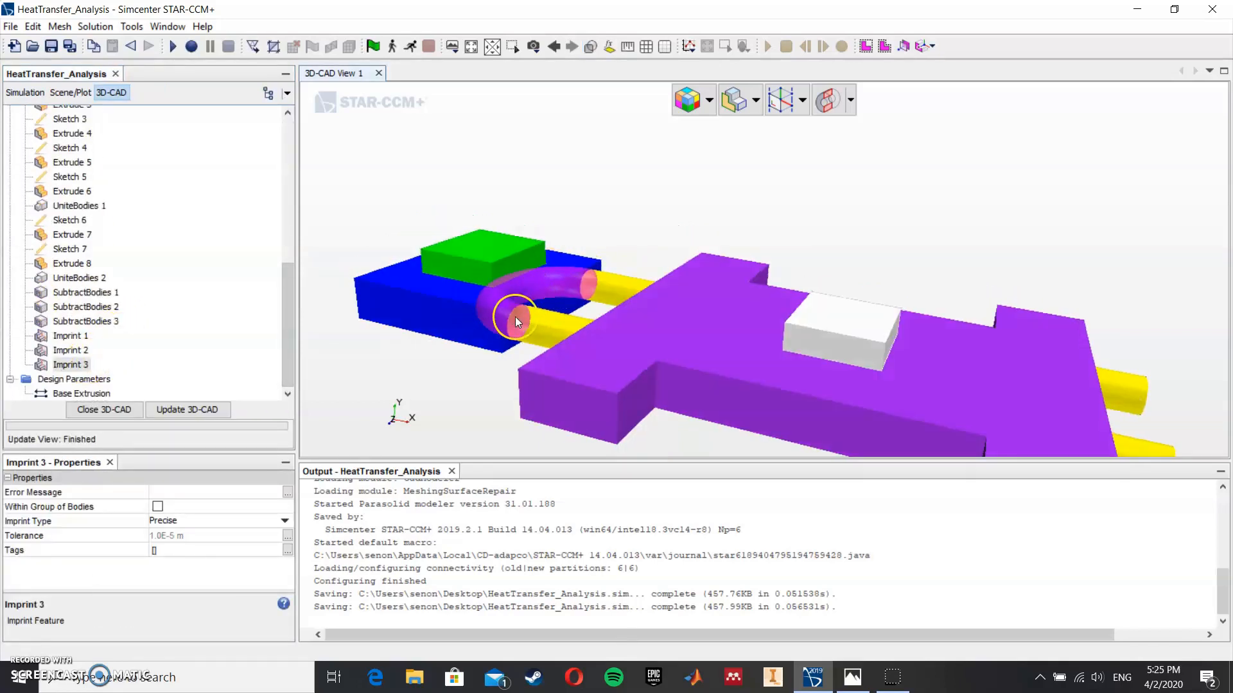
drag(439, 235, 600, 308)
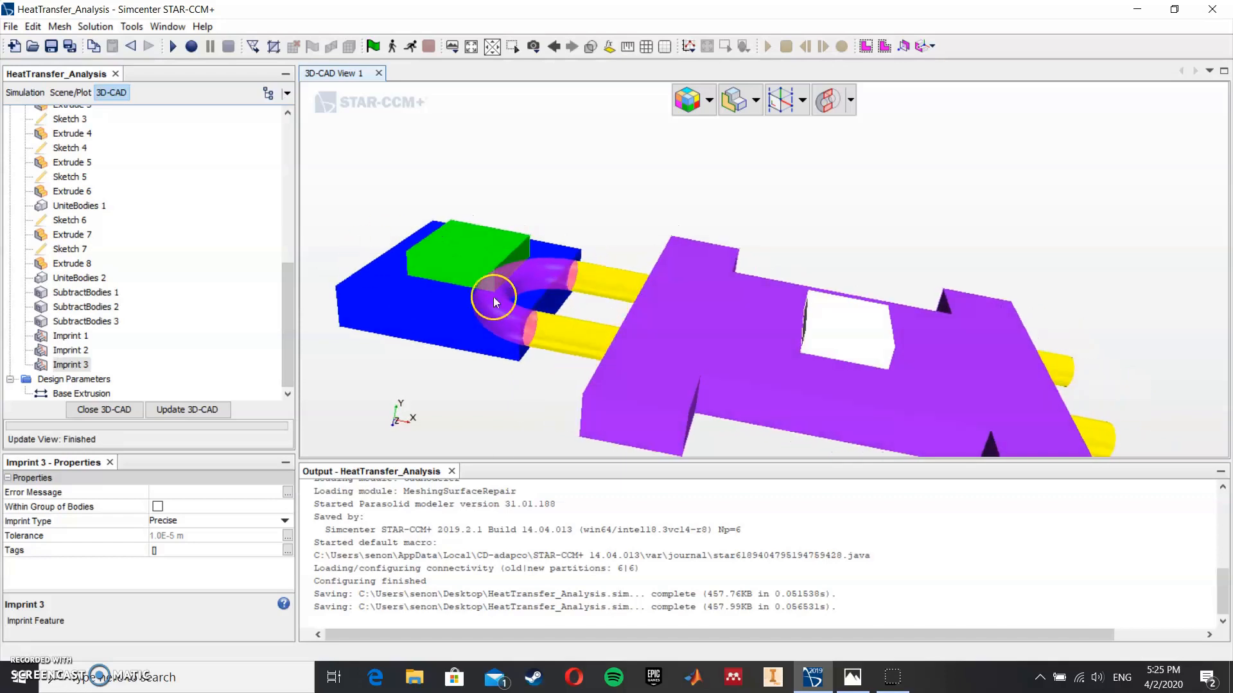
scroll(161, 295, up, 10)
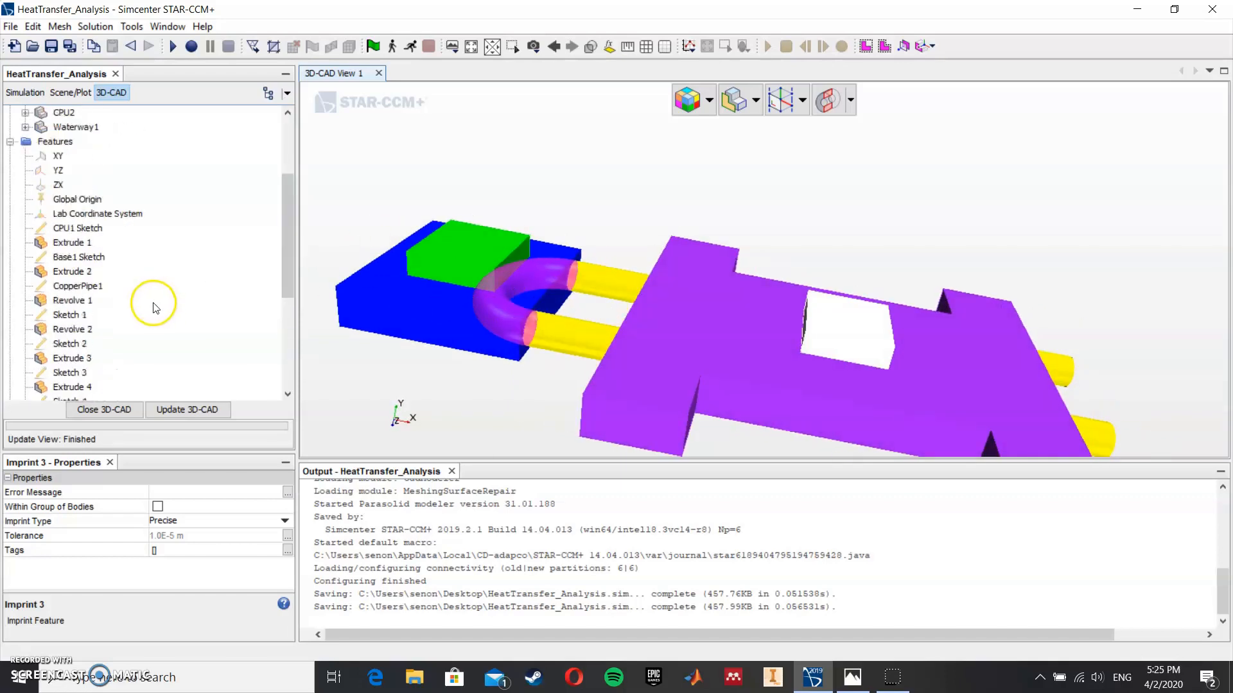
- Imprint CopperPipe1 with Base2 as Imprint 4 and review the result
click(81, 171)
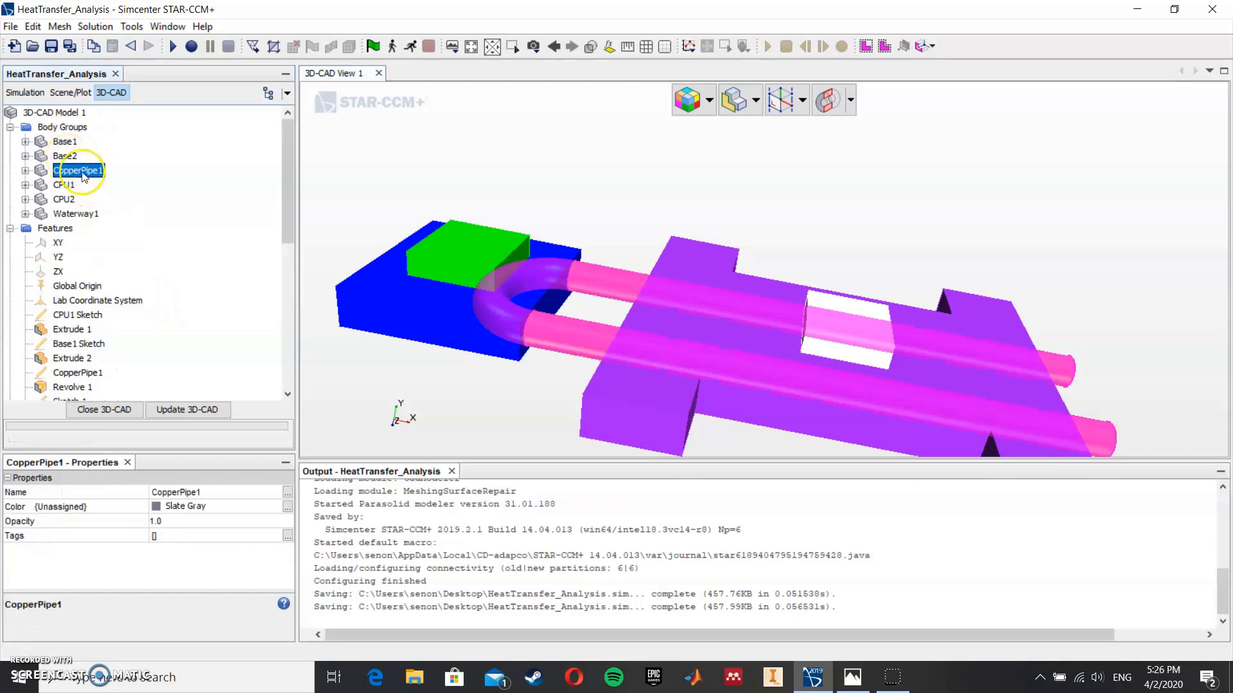
ctrl+click(65, 156)
right_click(69, 155)
mouse_move(161, 236)
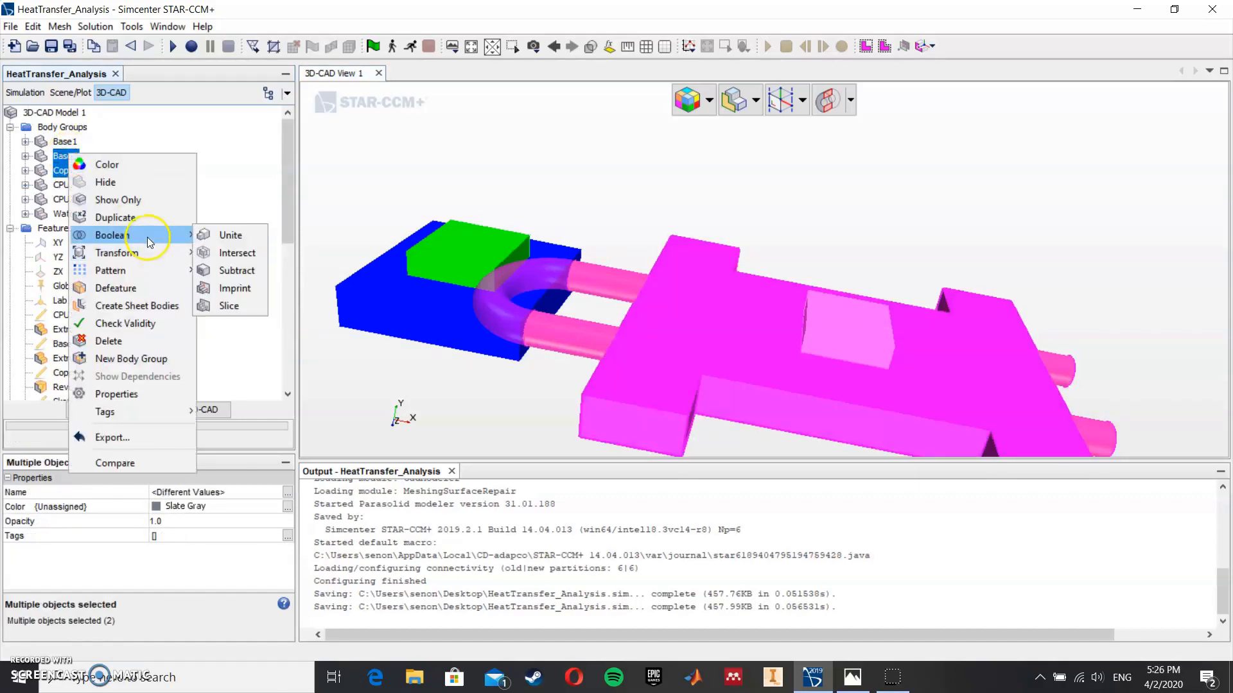
click(249, 283)
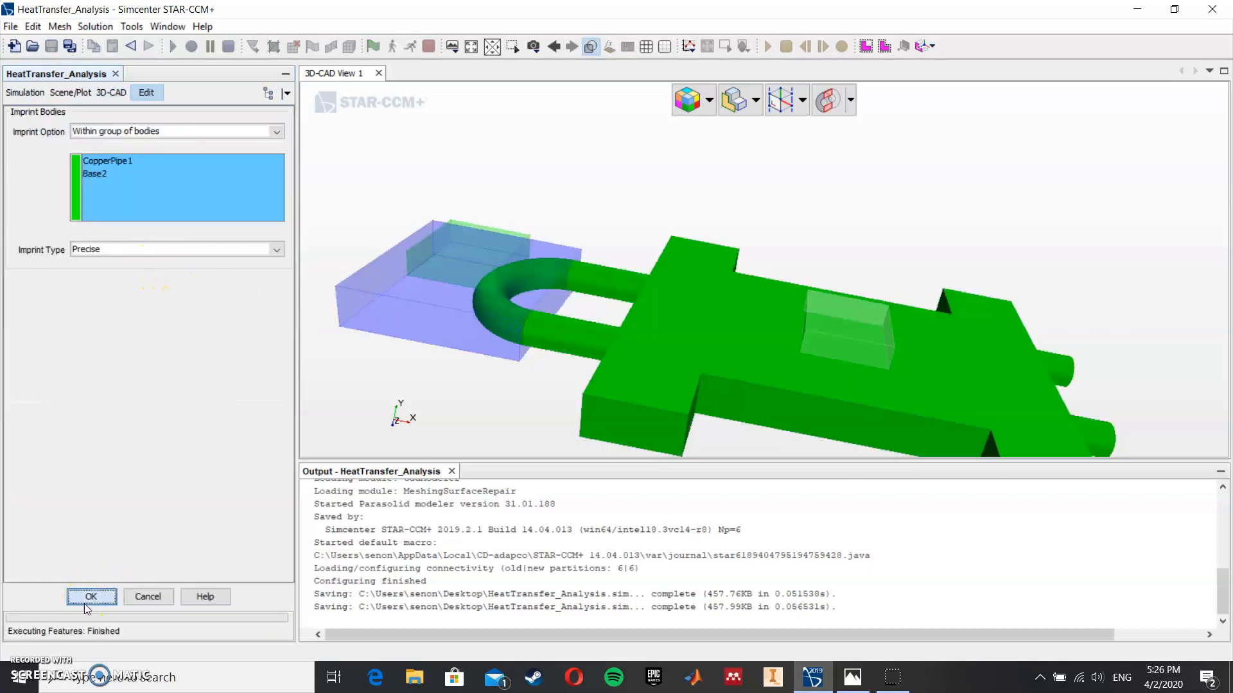
click(90, 596)
scroll(83, 359, down, 7)
scroll(89, 386, up, 1)
scroll(89, 393, down, 1)
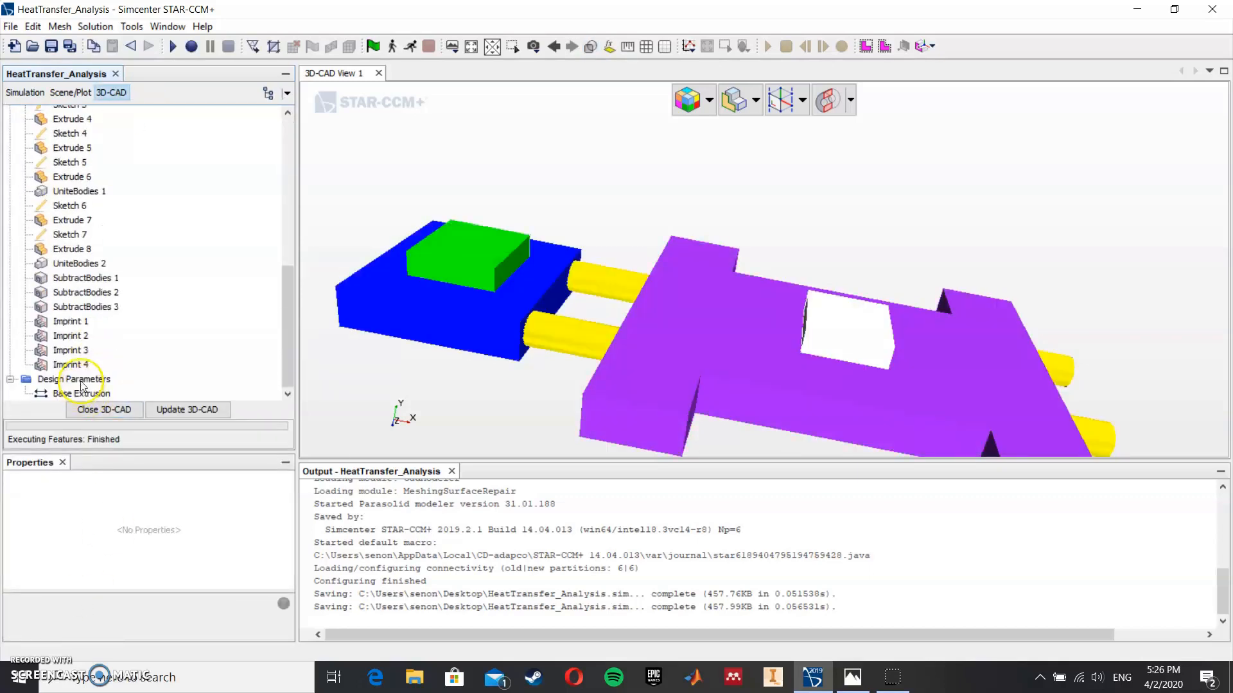
click(71, 364)
drag(742, 322, 685, 283)
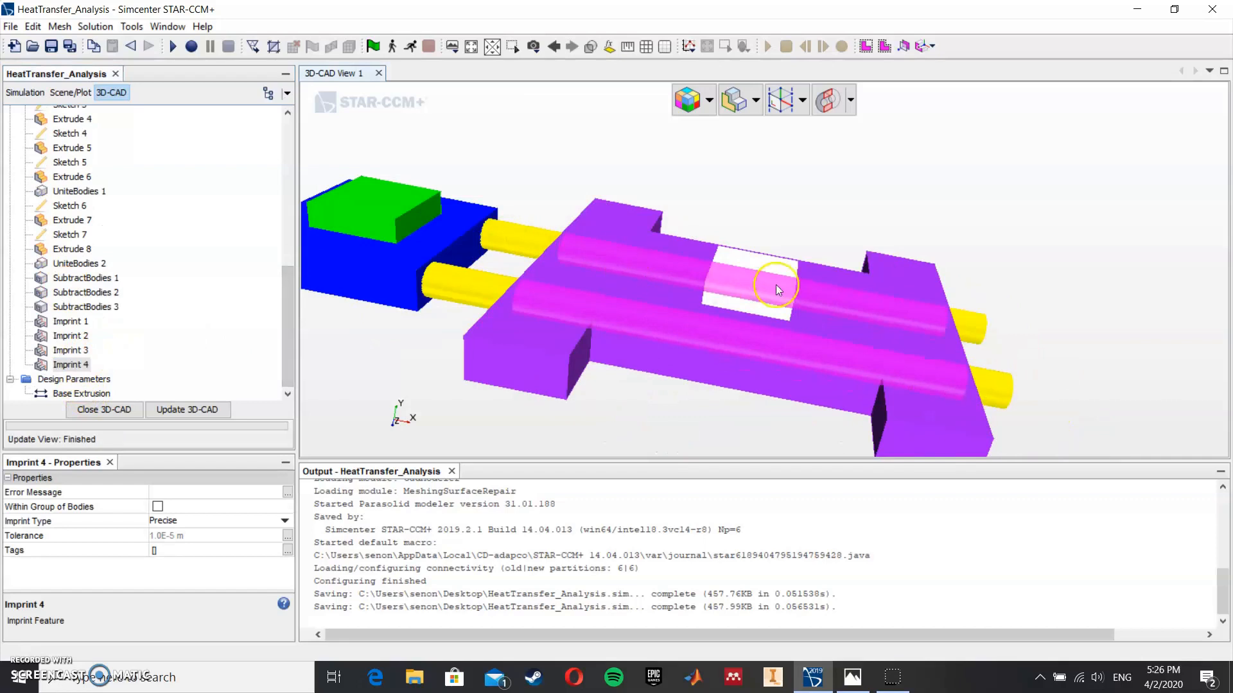
scroll(83, 199, up, 10)
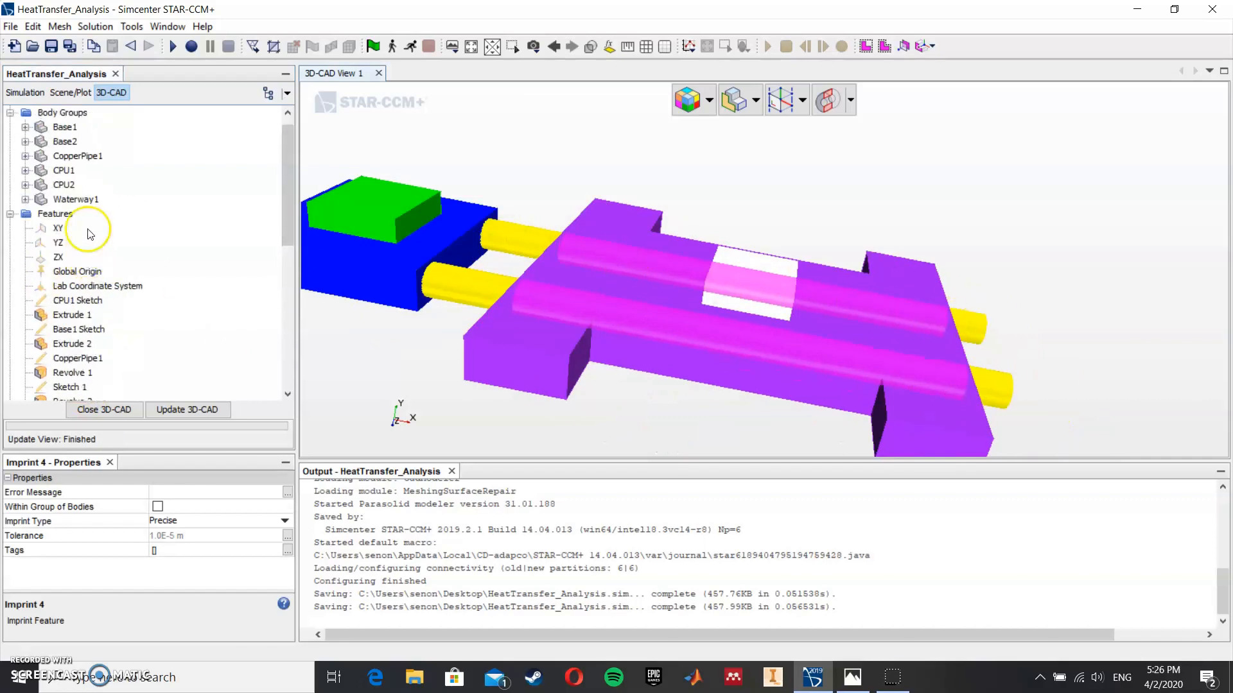
- Imprint CopperPipe1 and Waterway1 onto each other as Imprint 5 and inspect the tubes
click(79, 157)
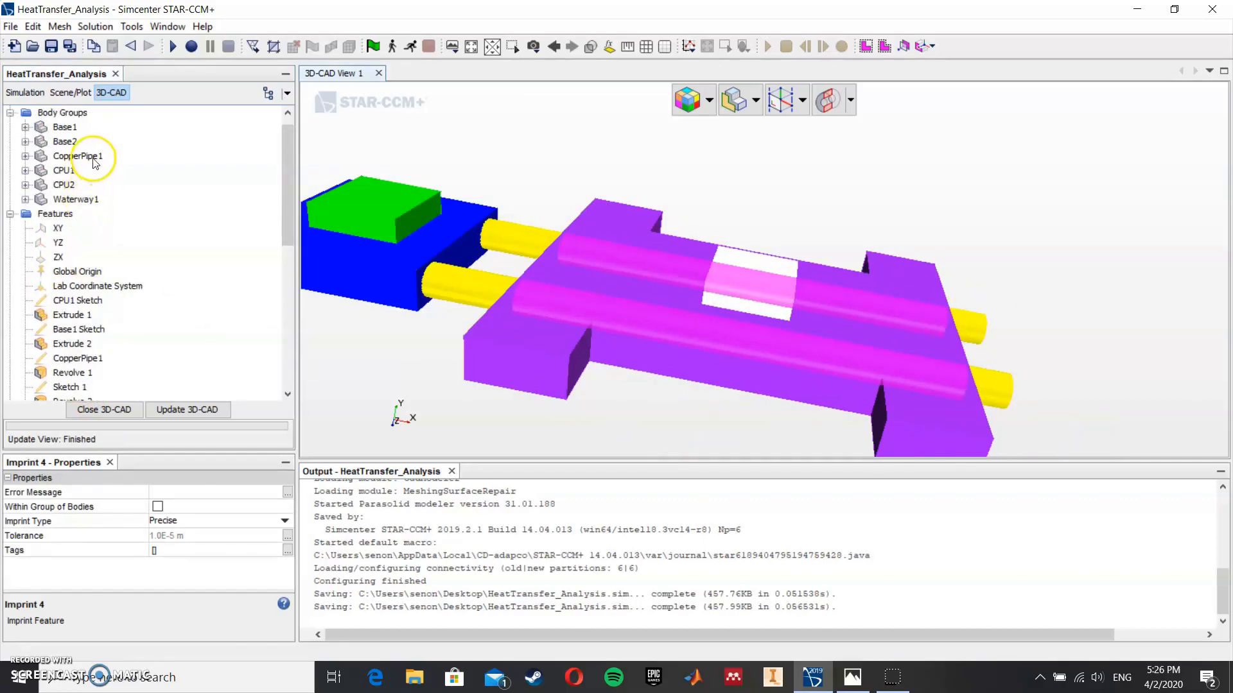
ctrl+click(78, 200)
right_click(82, 200)
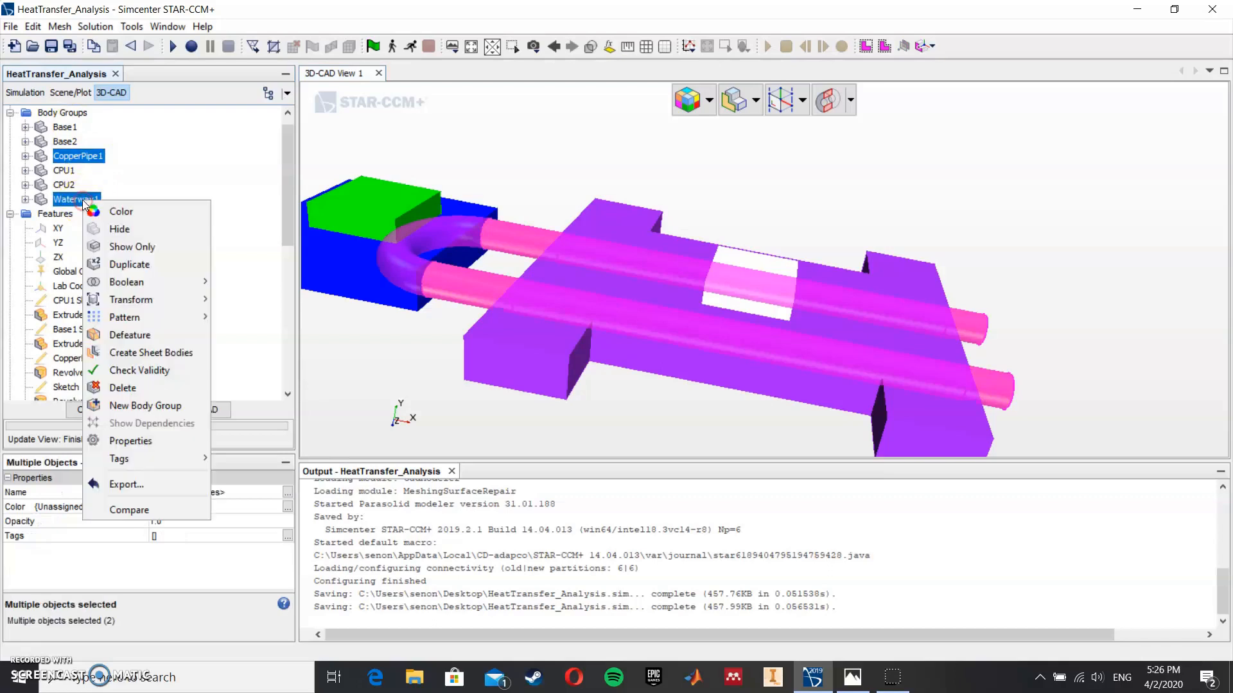
mouse_move(153, 283)
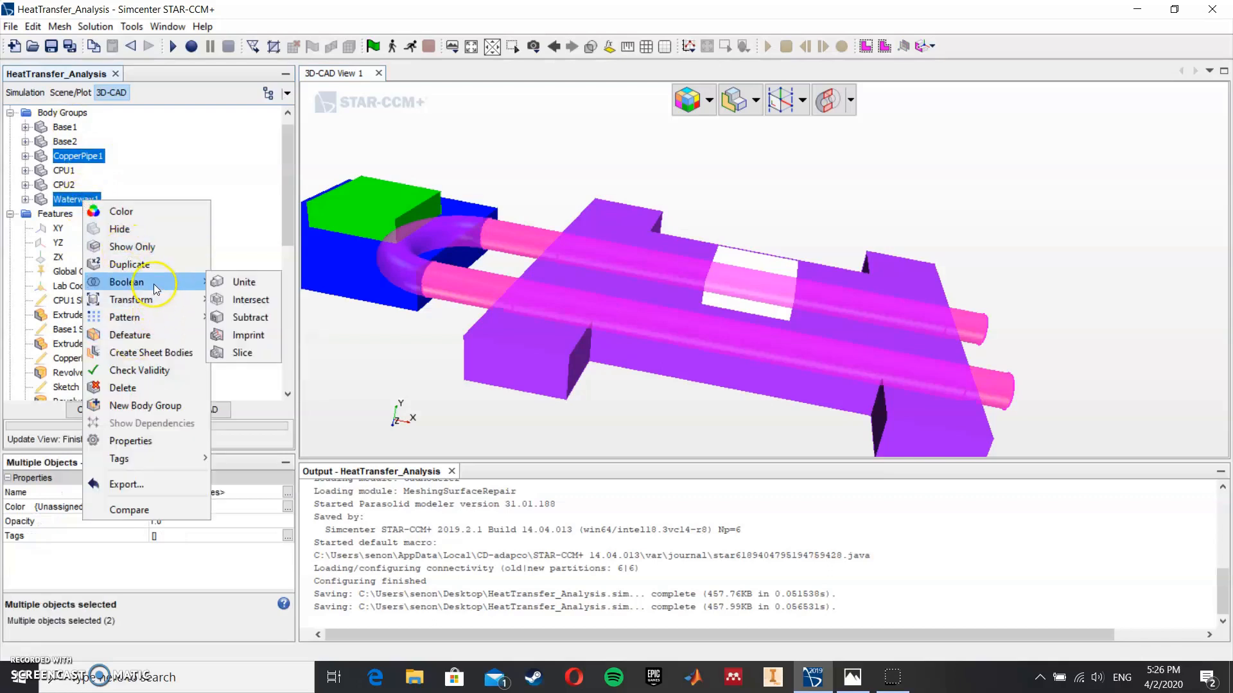
click(265, 345)
click(108, 597)
drag(399, 347, 490, 267)
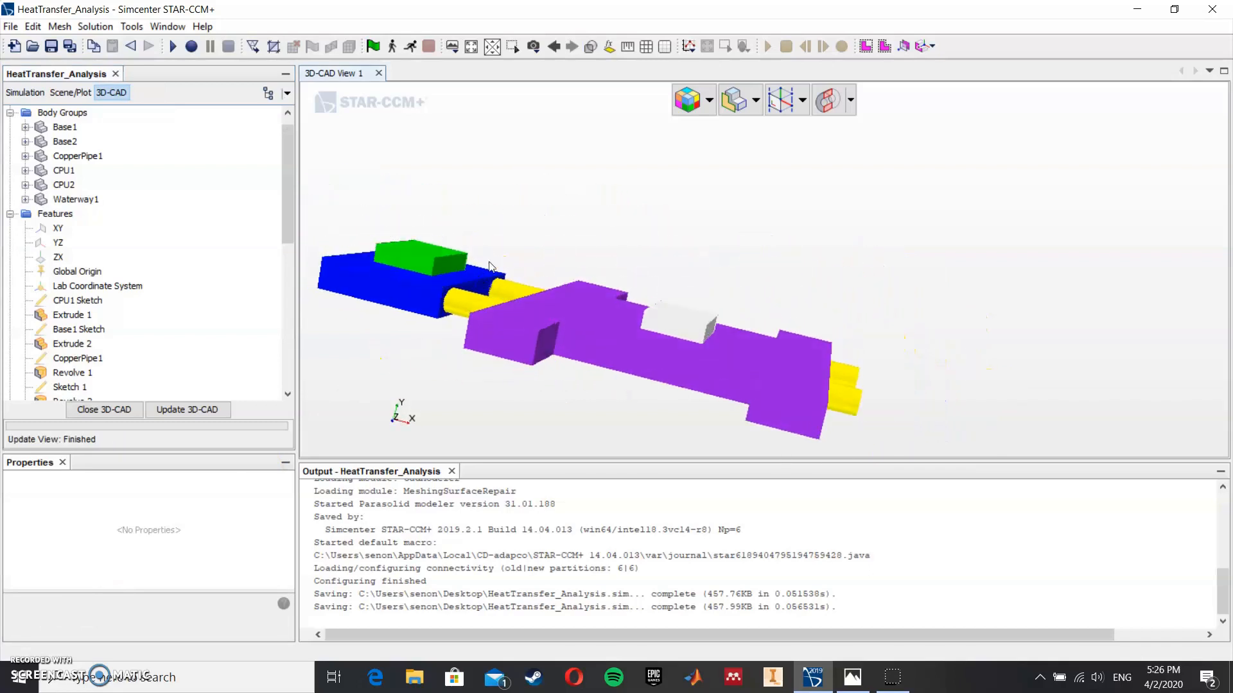
scroll(106, 359, down, 8)
click(86, 368)
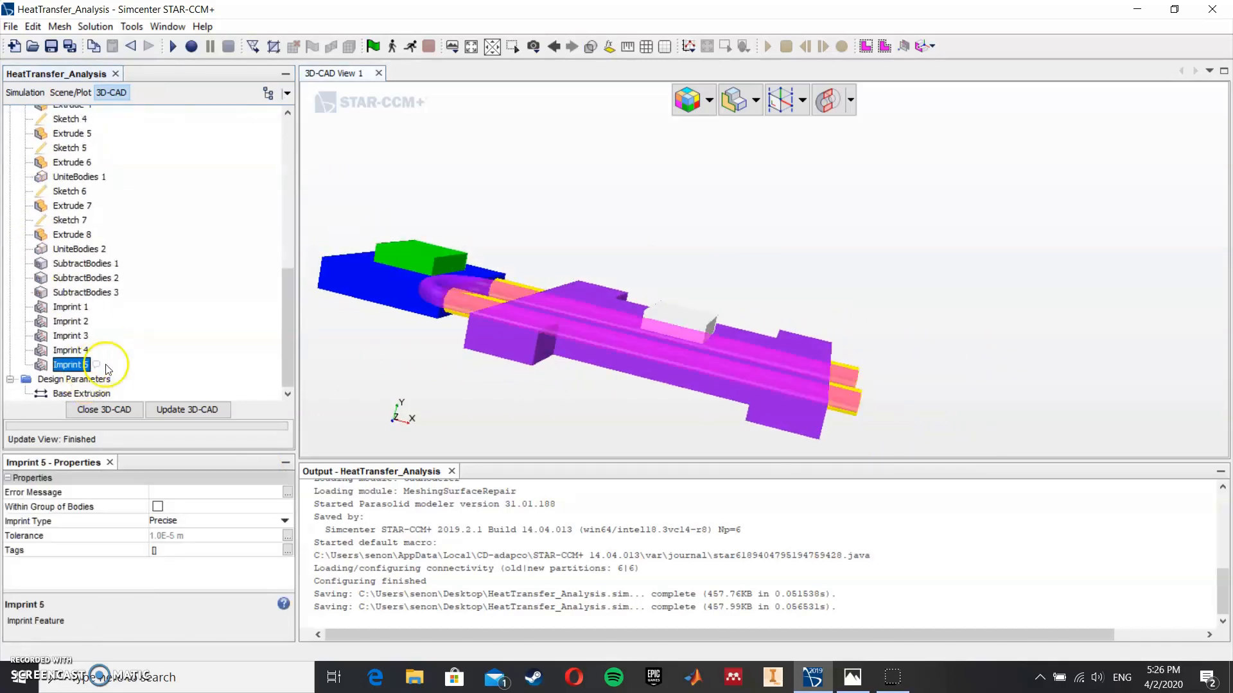
drag(578, 312, 583, 354)
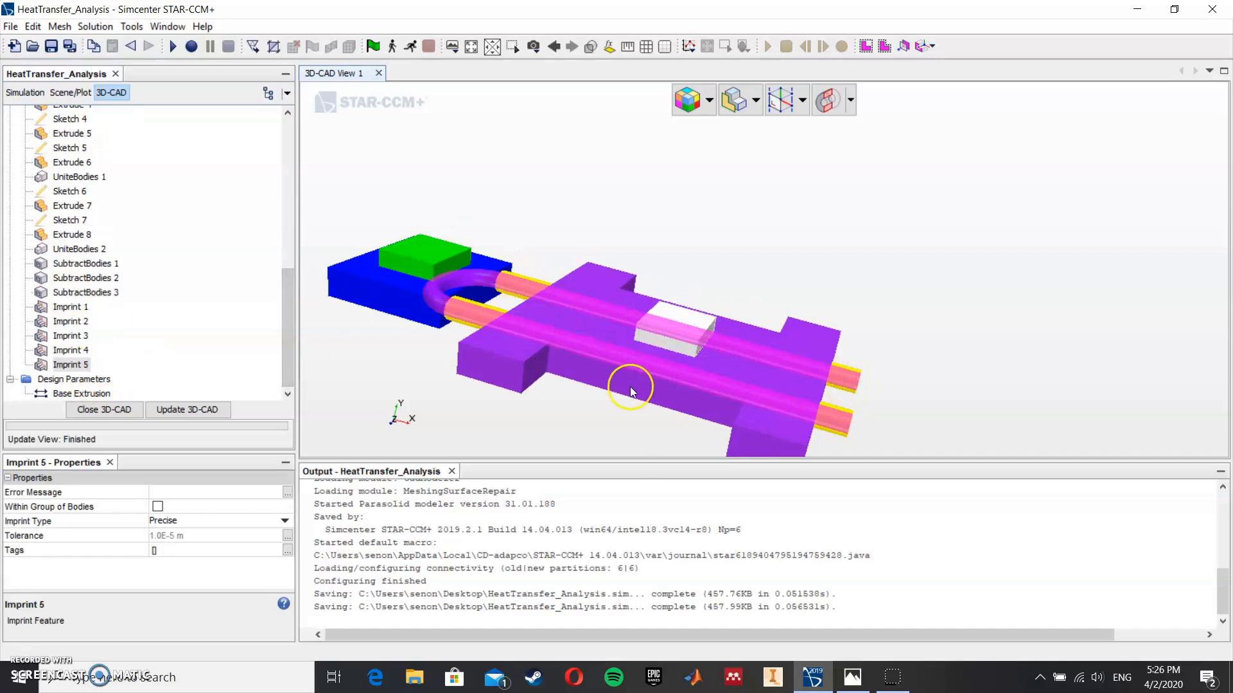
- Update the 3D-CAD model and rotate to view the pipe ends closely
scroll(160, 365, up, 3)
scroll(160, 365, up, 3)
click(209, 408)
scroll(209, 353, up, 3)
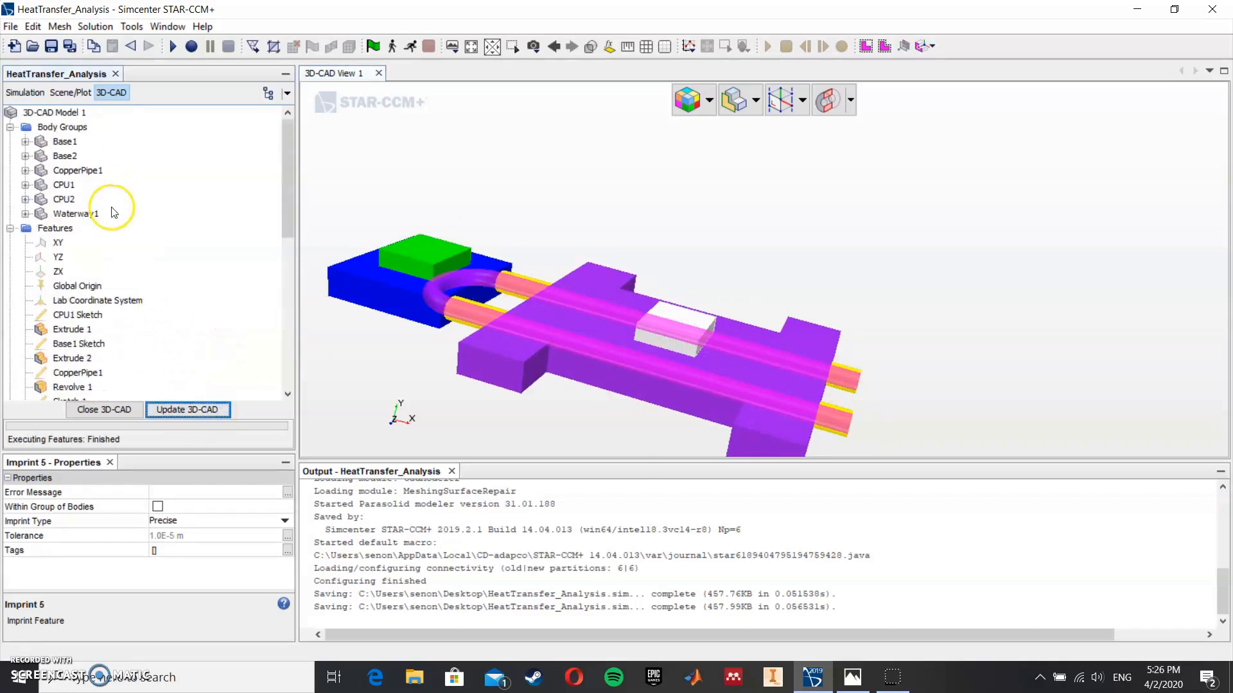
drag(540, 315, 615, 373)
click(846, 334)
drag(888, 344, 479, 230)
right_drag(949, 351, 774, 268)
scroll(726, 304, up, 6)
drag(675, 320, 748, 284)
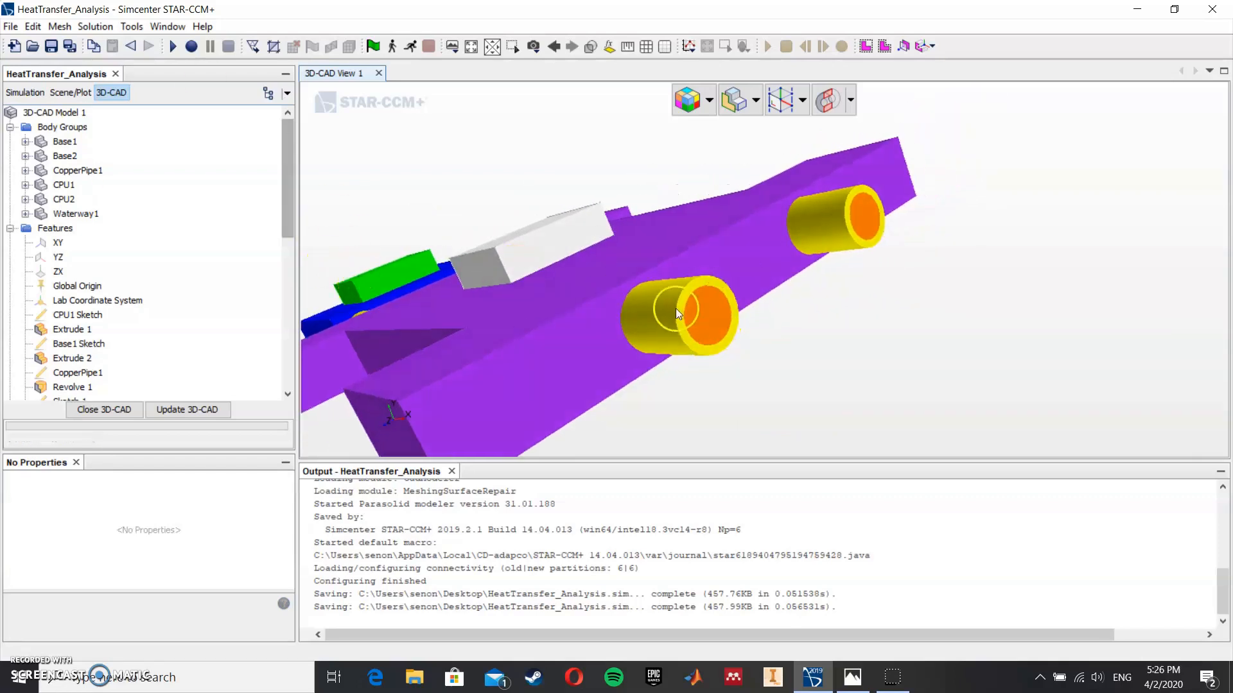
- Rename the front pipe end face to Outlet and the other end face to Inlet
right_click(702, 308)
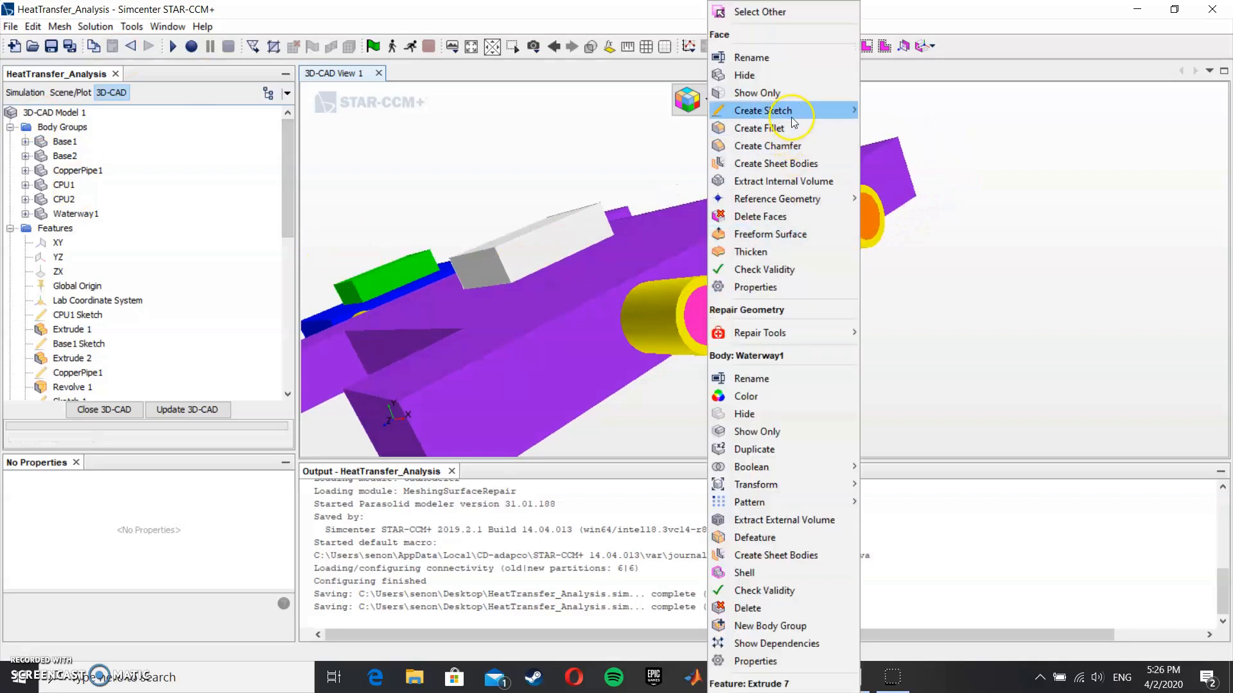
click(751, 57)
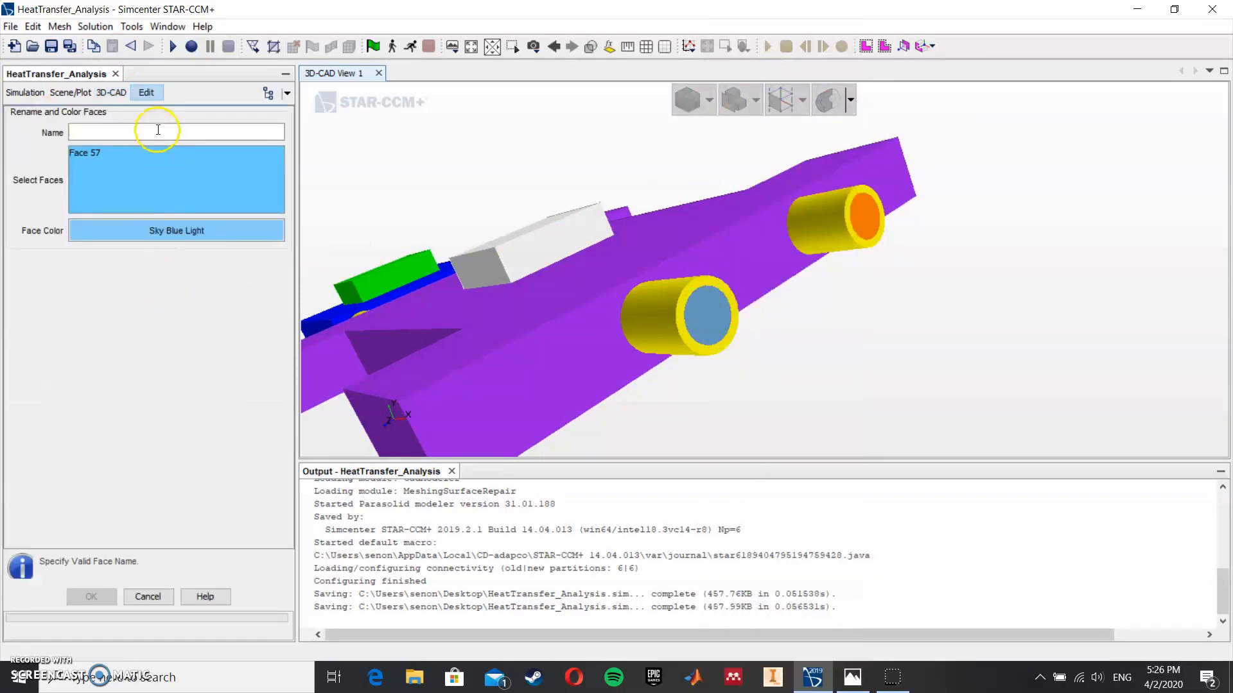
text(Outlet)
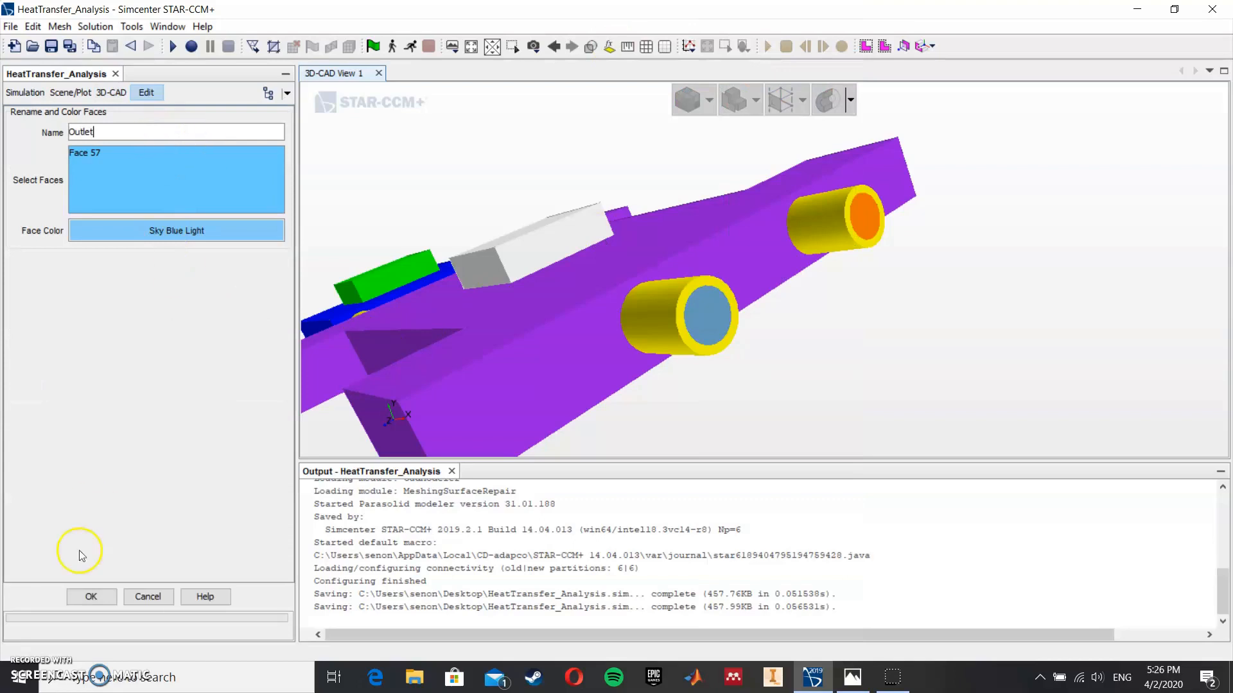
click(91, 597)
right_click(864, 215)
click(975, 61)
text(Inlet)
click(116, 588)
drag(713, 322, 747, 312)
right_drag(705, 302, 771, 265)
- Update and close 3D-CAD, then review the Descriptions, Parts, Regions and Operations nodes
click(192, 410)
click(104, 410)
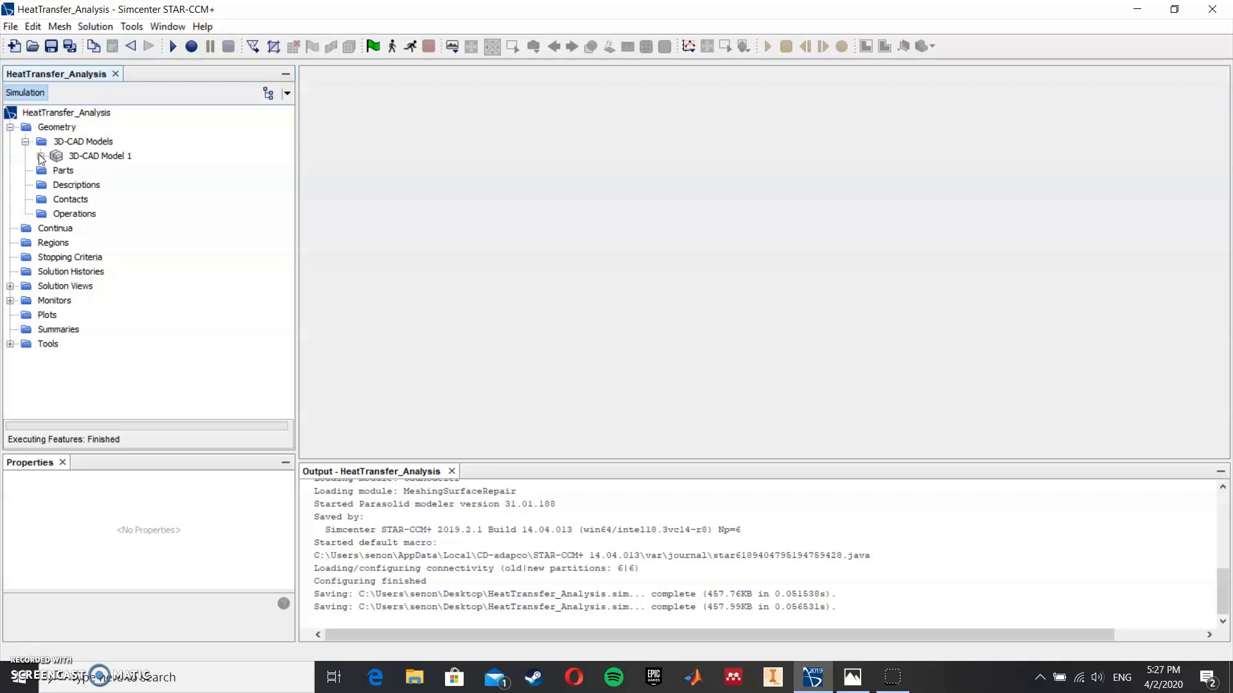
click(59, 185)
click(59, 171)
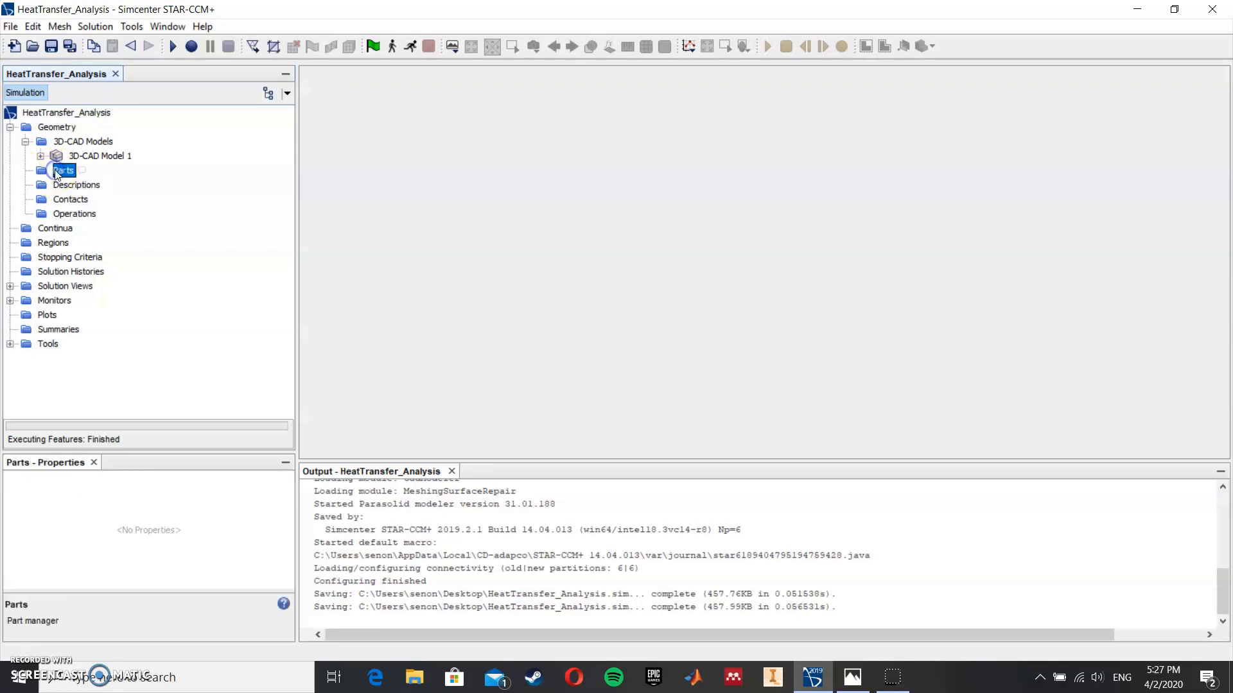
click(46, 244)
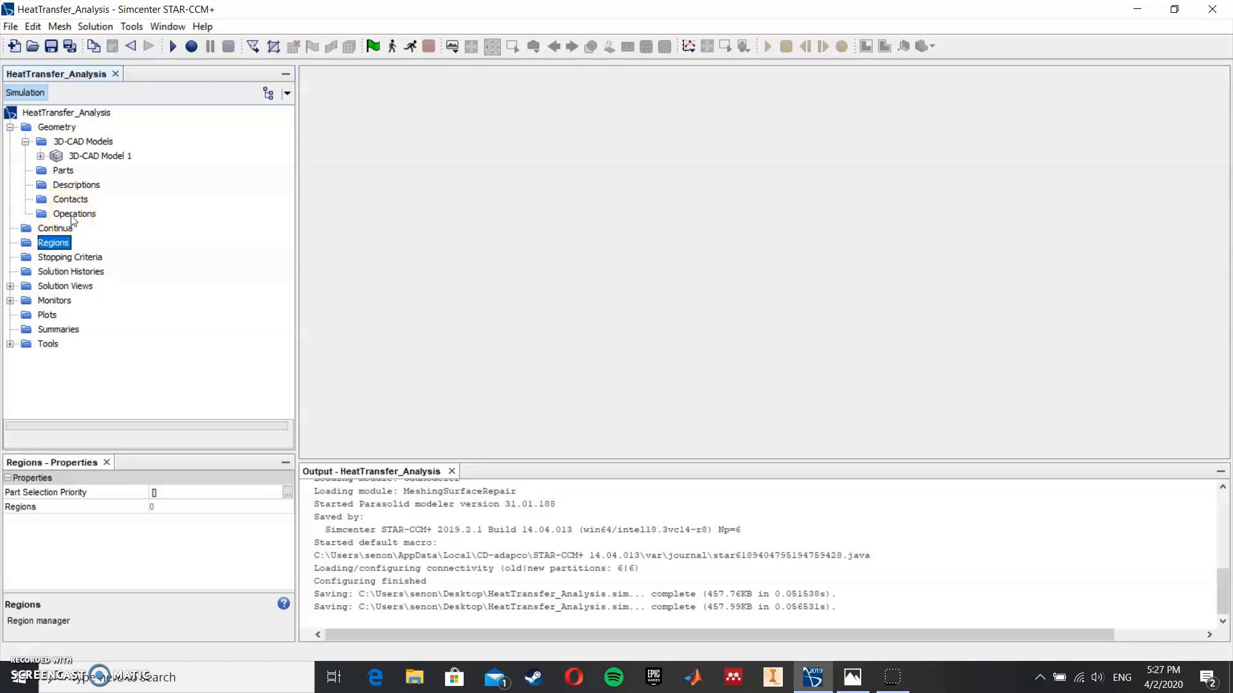
click(68, 216)
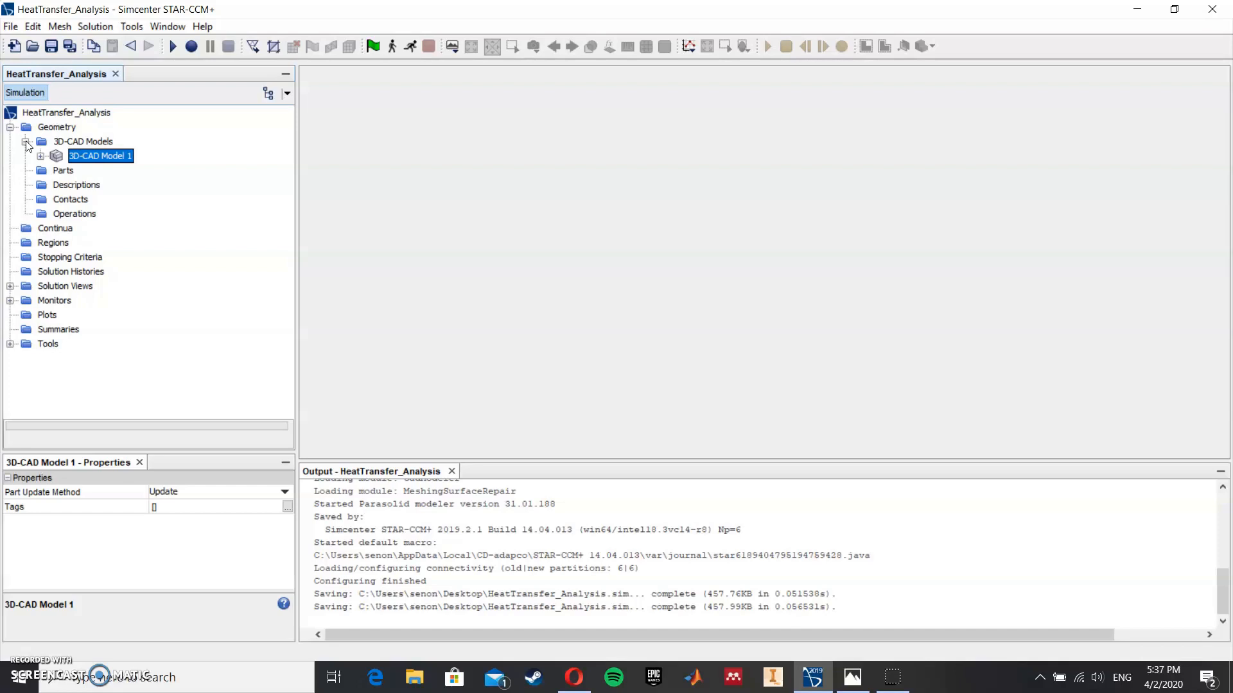
click(85, 160)
- Create geometry parts from 3D-CAD Model 1 with Fine tessellation density and list them
right_click(85, 160)
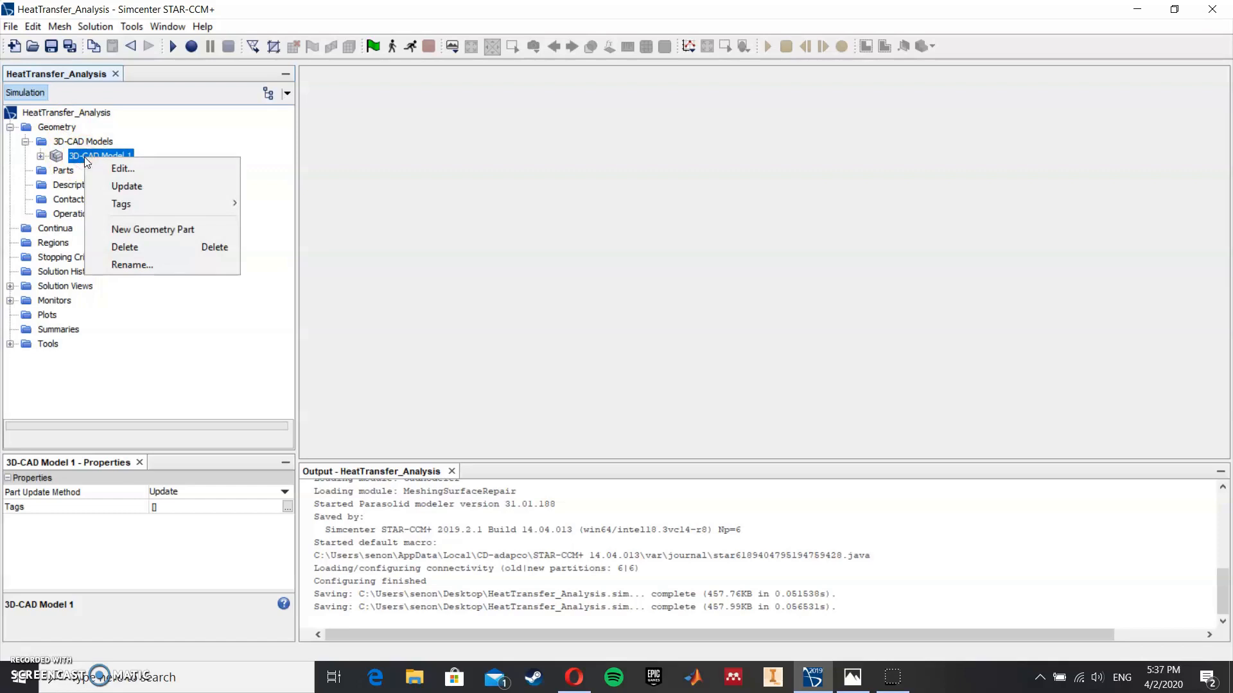
click(162, 230)
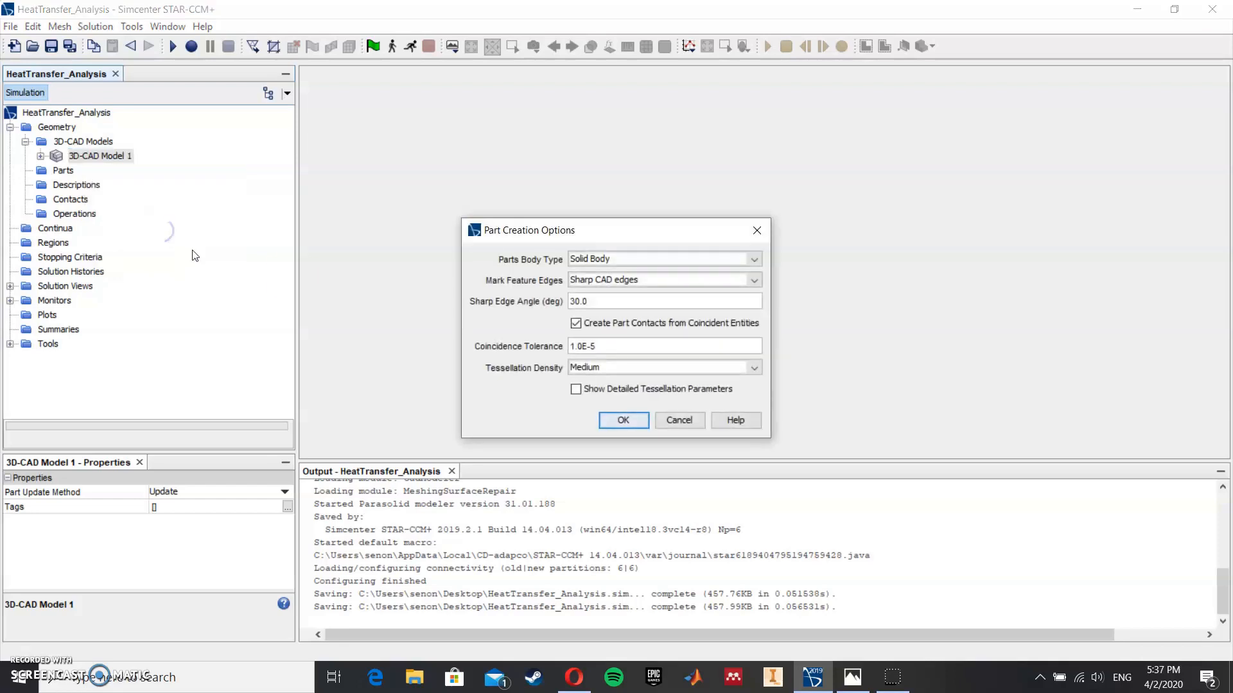
click(599, 370)
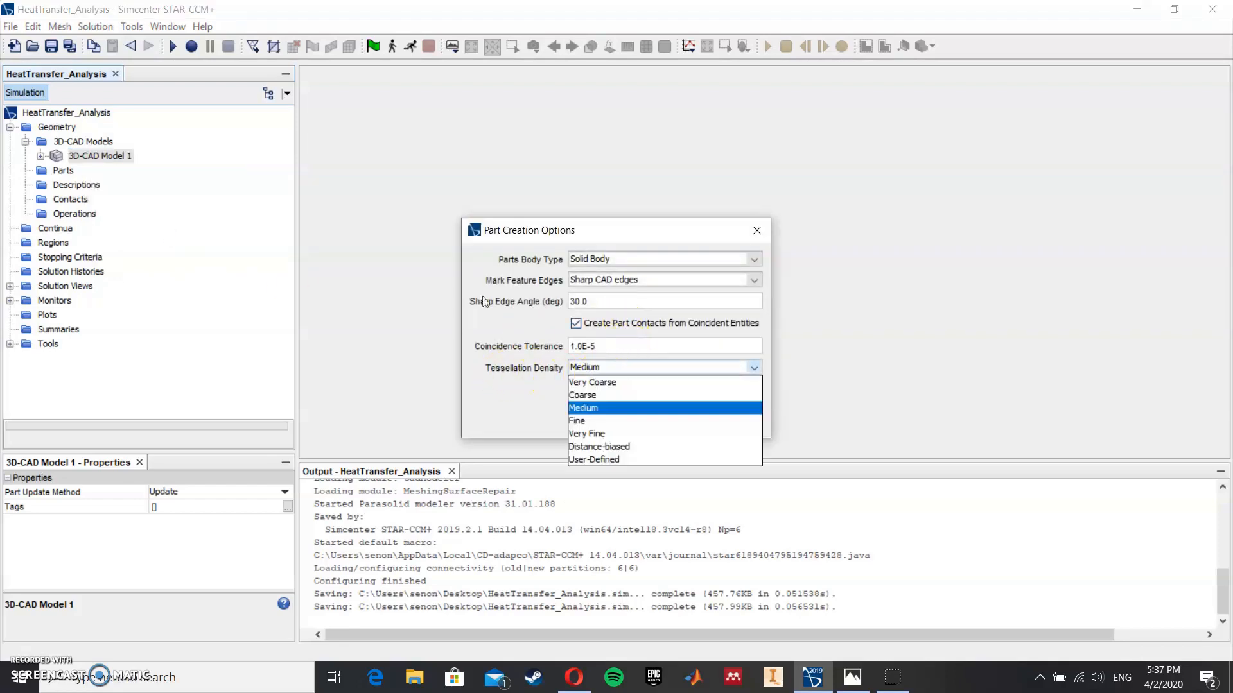
click(596, 423)
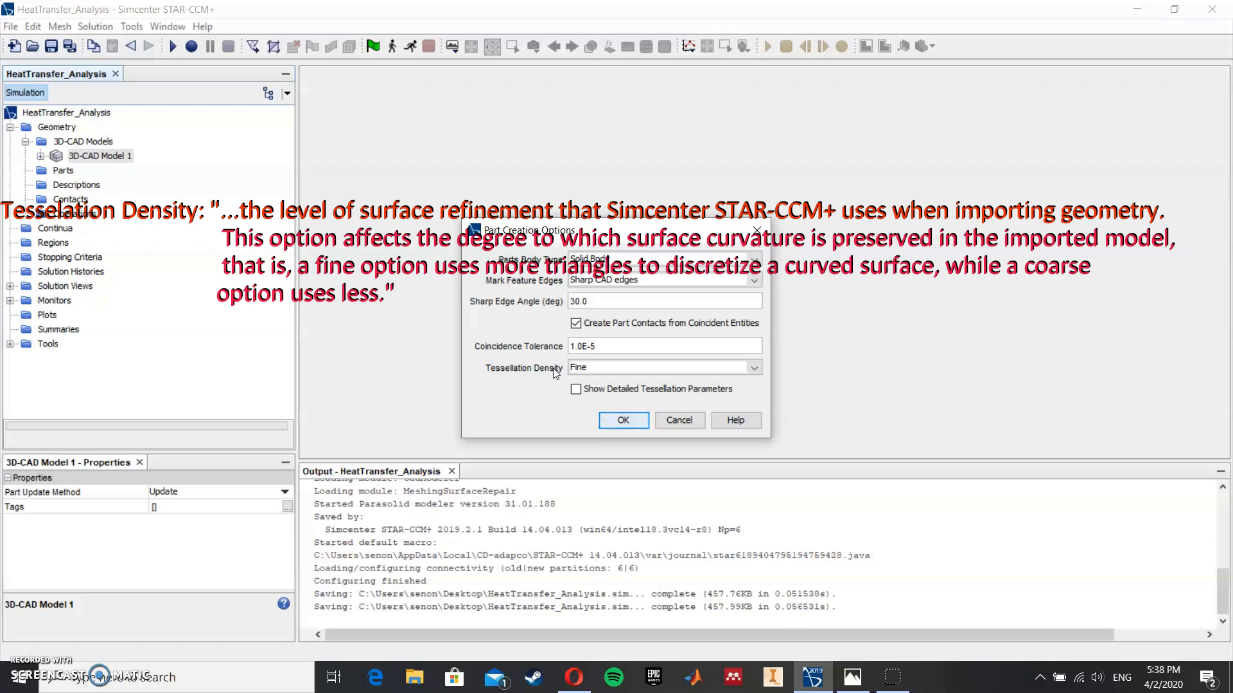
click(632, 420)
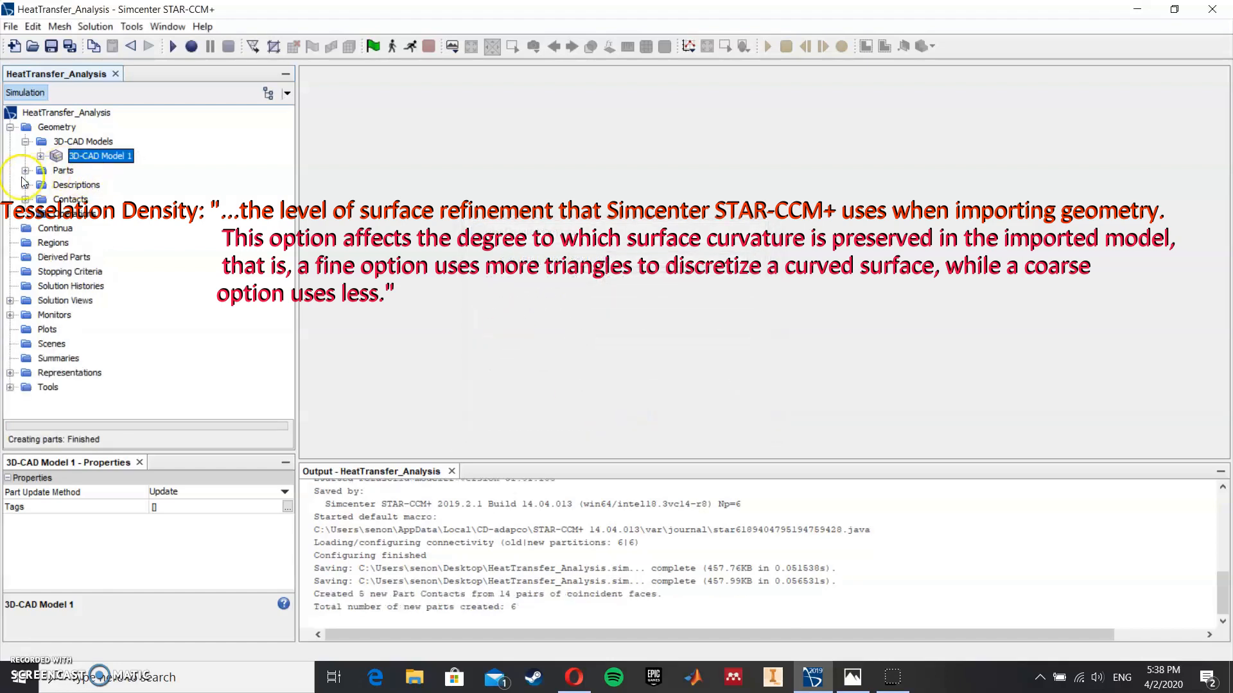
click(25, 171)
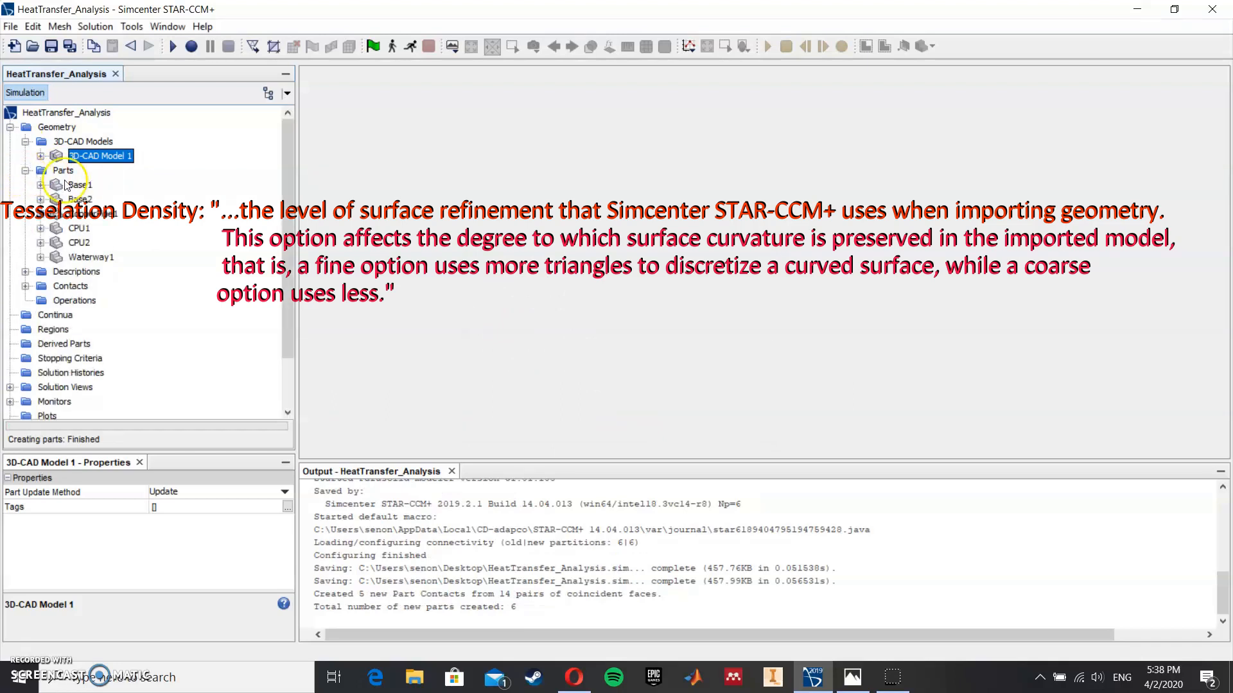
- Reopen 3D-CAD Model 1 to check the Base1 body, then select the Base1 part
right_click(78, 162)
click(93, 167)
click(64, 142)
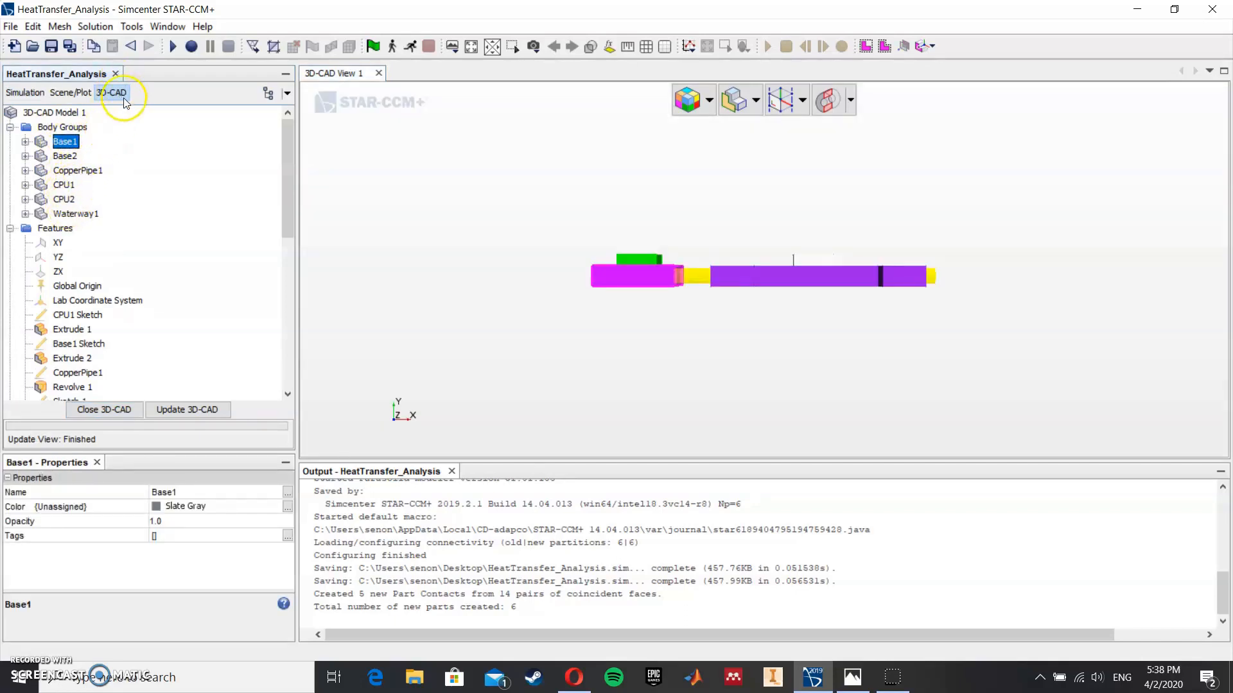
click(127, 409)
click(87, 187)
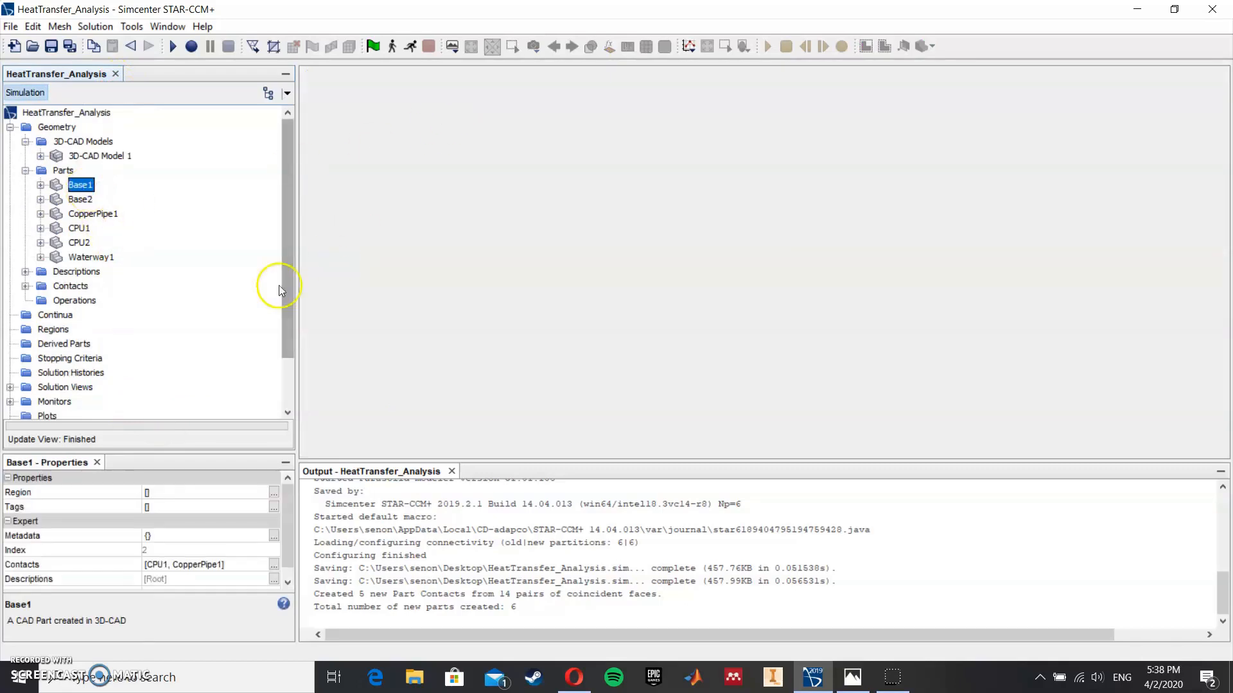
- Create a new Geometry scene from the Create/Open Scenes toolbar list
scroll(176, 253, down, 2)
scroll(179, 260, up, 2)
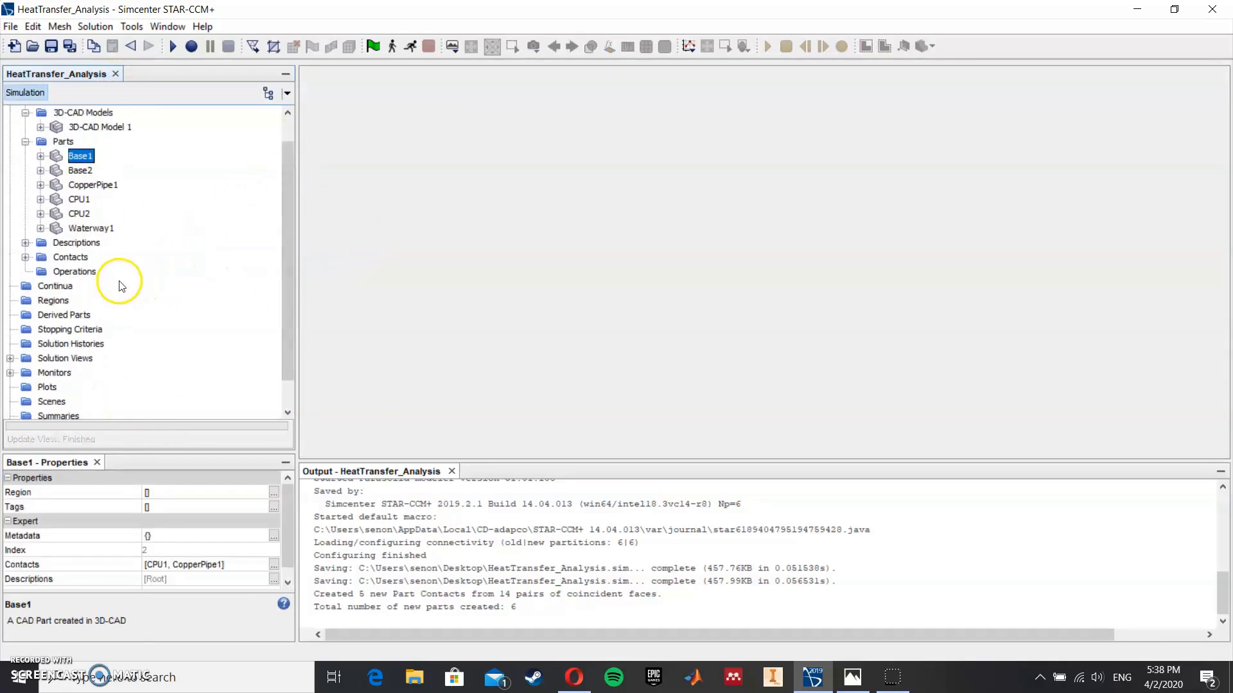
click(452, 47)
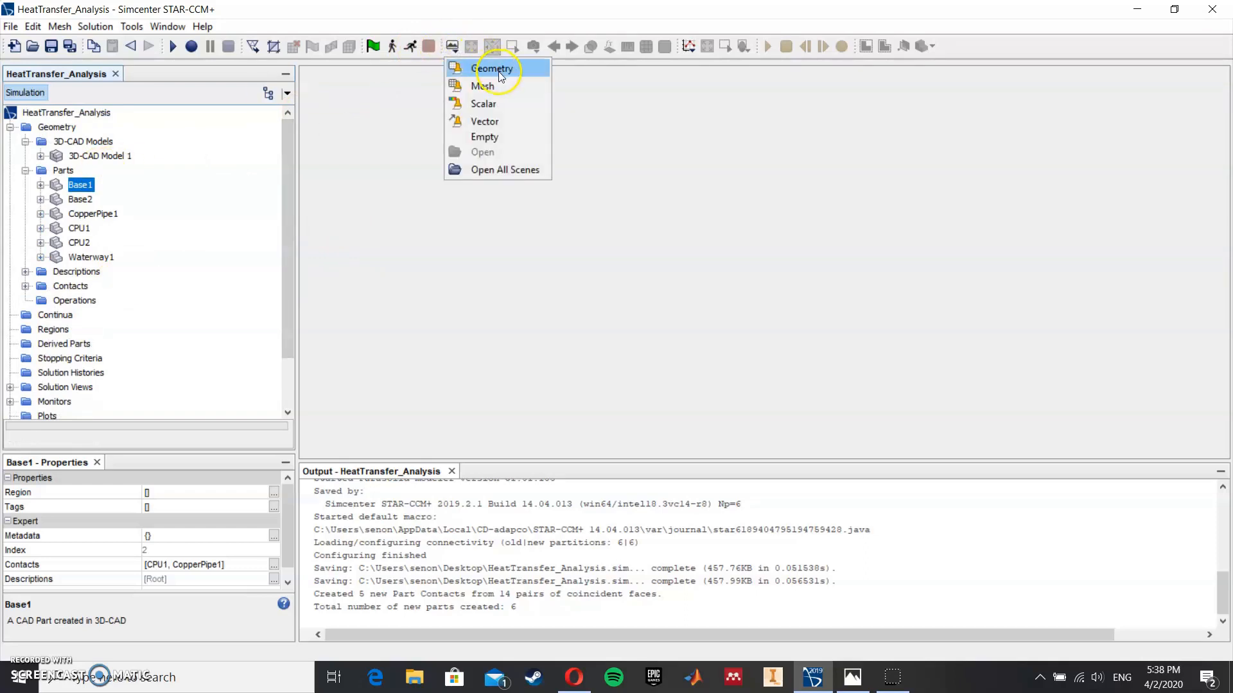
scroll(129, 275, down, 2)
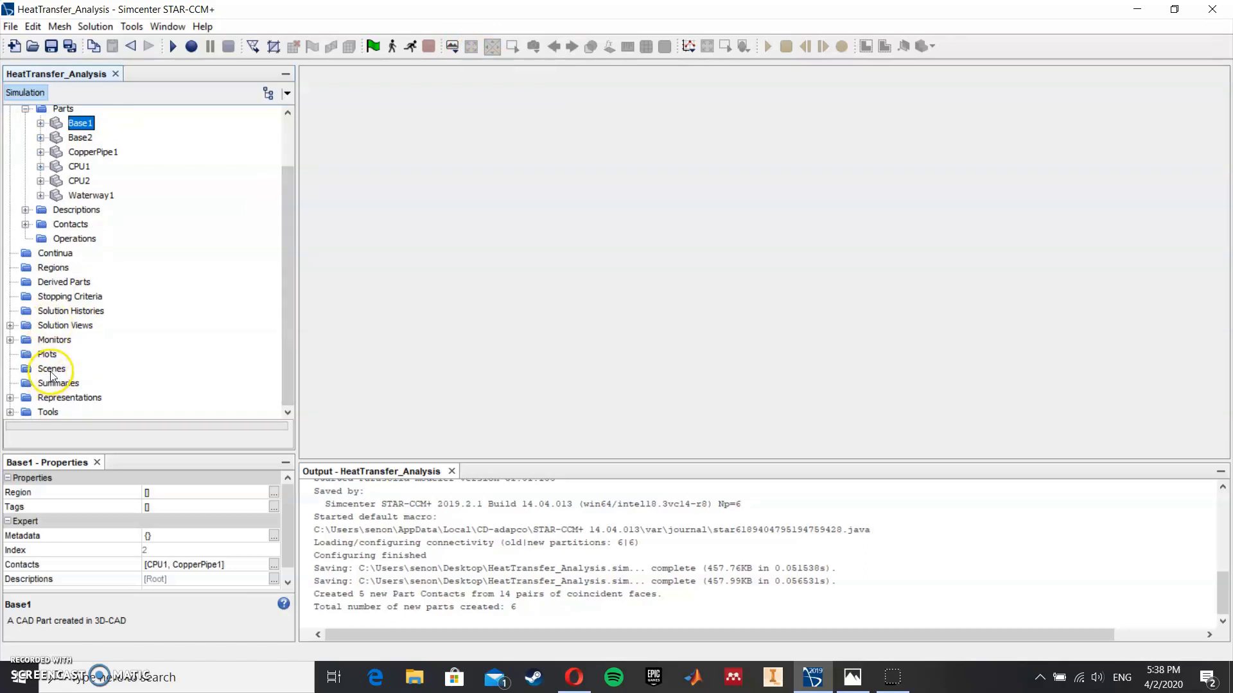
right_click(51, 375)
mouse_move(129, 382)
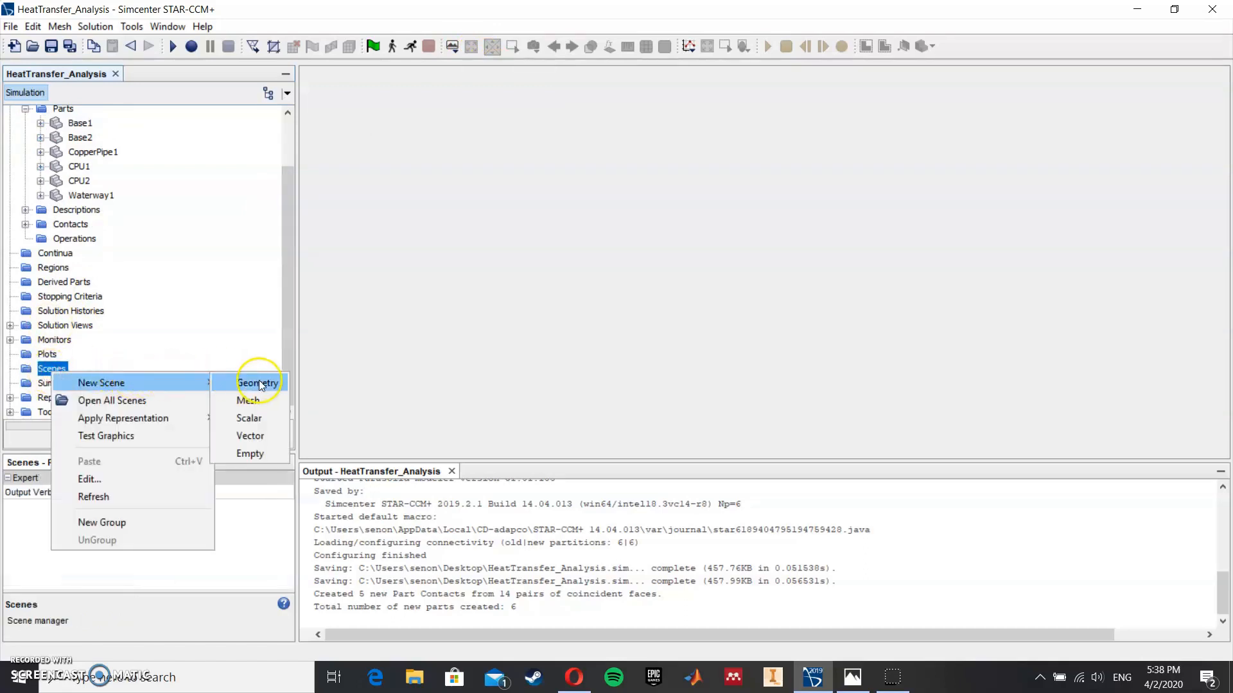
click(451, 47)
click(453, 47)
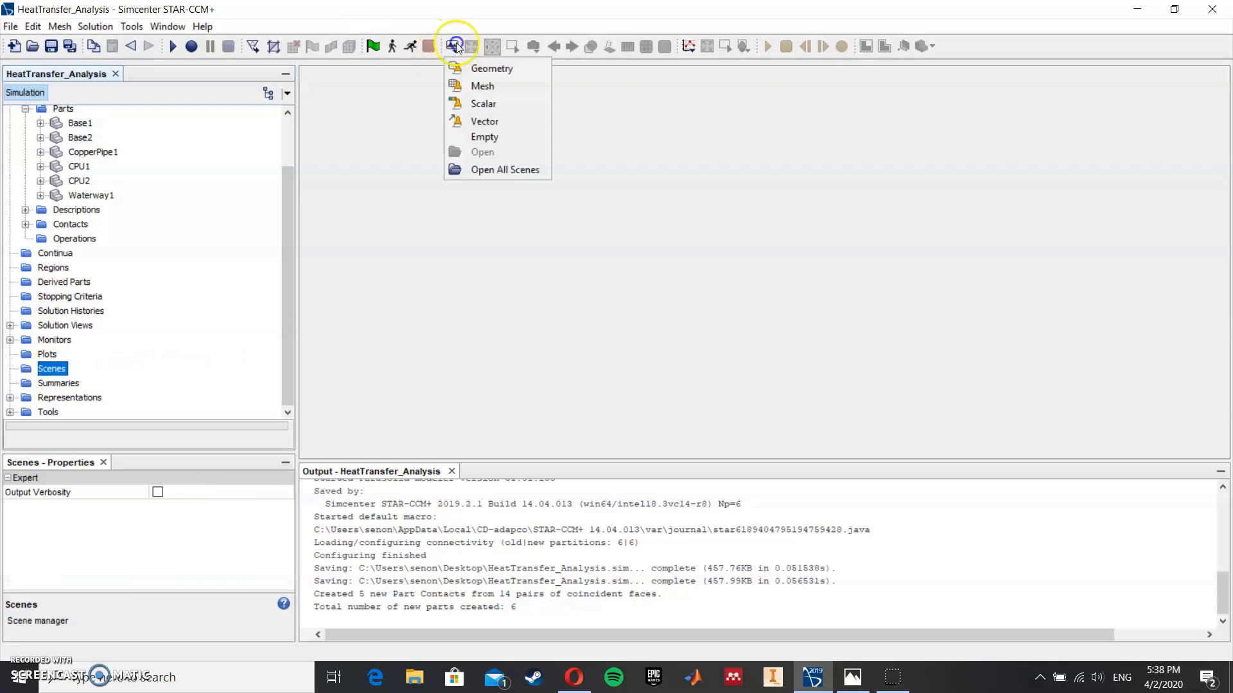
click(509, 69)
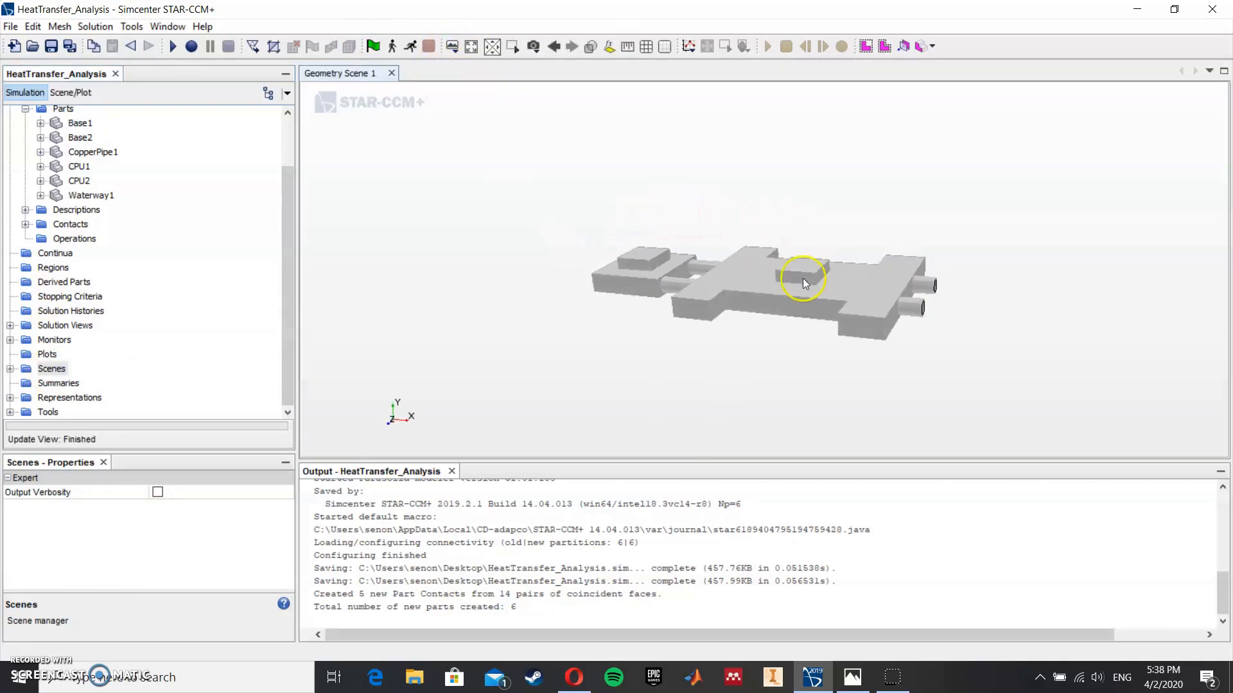
- Show the geometry representation in the scene and rotate to an oblique view
right_click(458, 184)
mouse_move(567, 231)
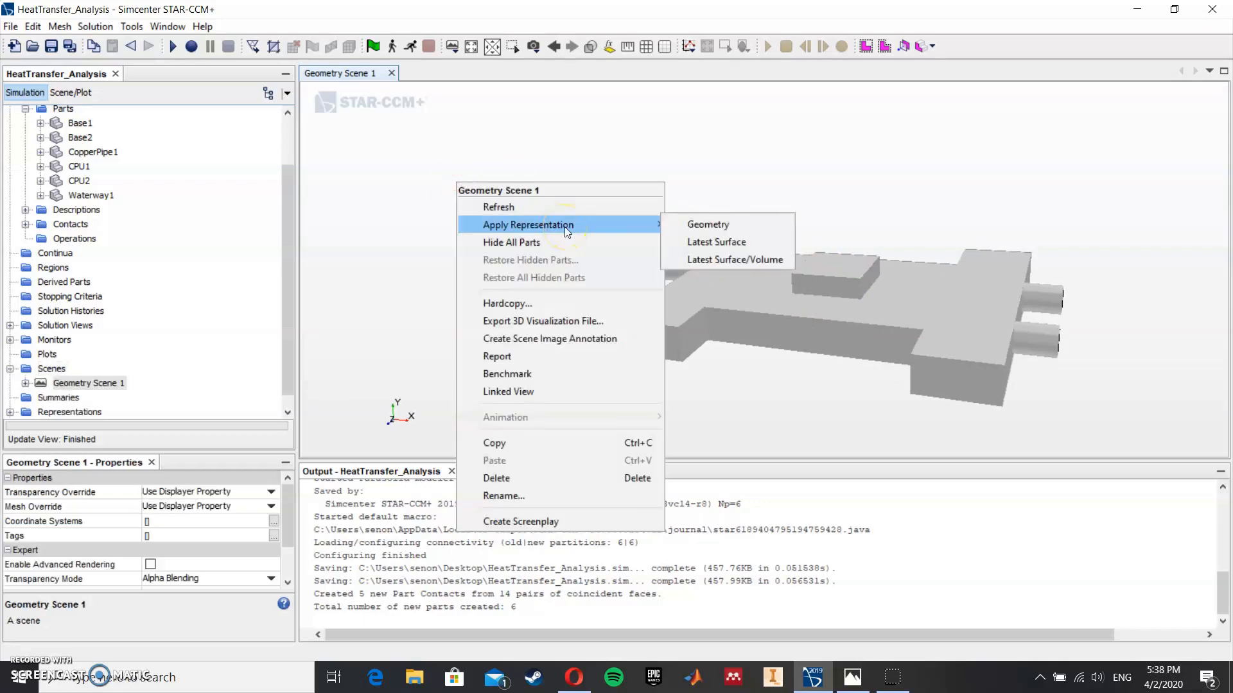
right_click(390, 174)
mouse_move(543, 215)
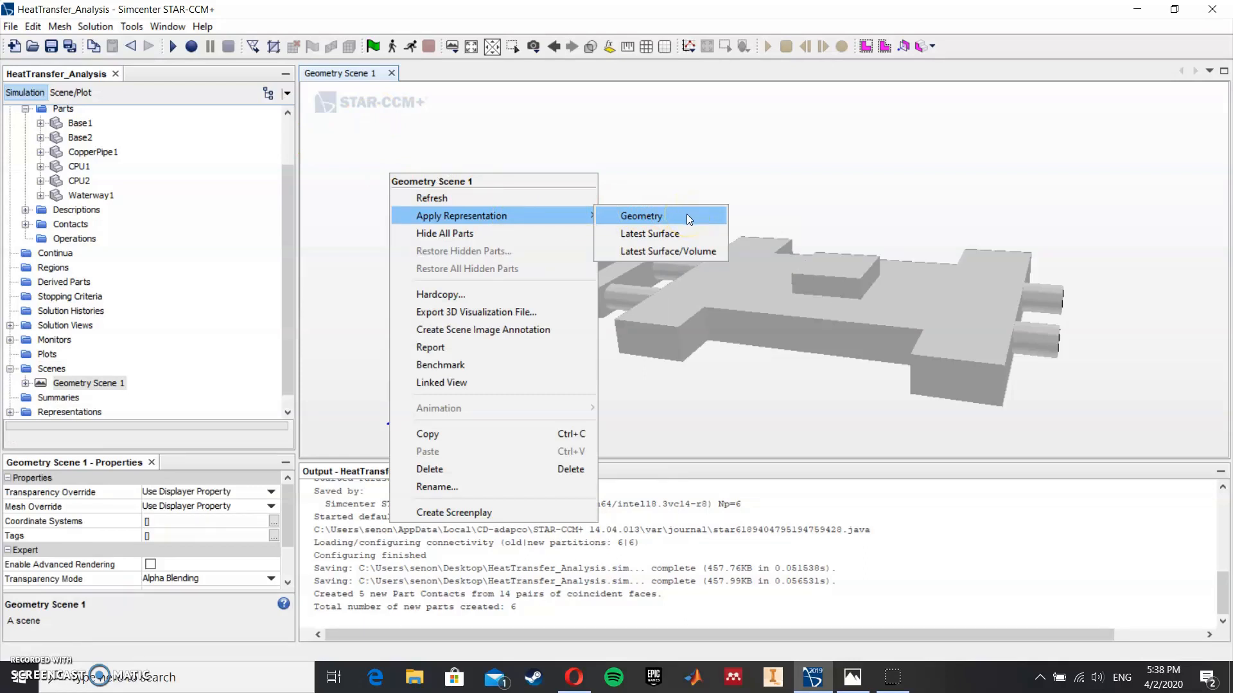
click(668, 137)
drag(693, 316, 724, 327)
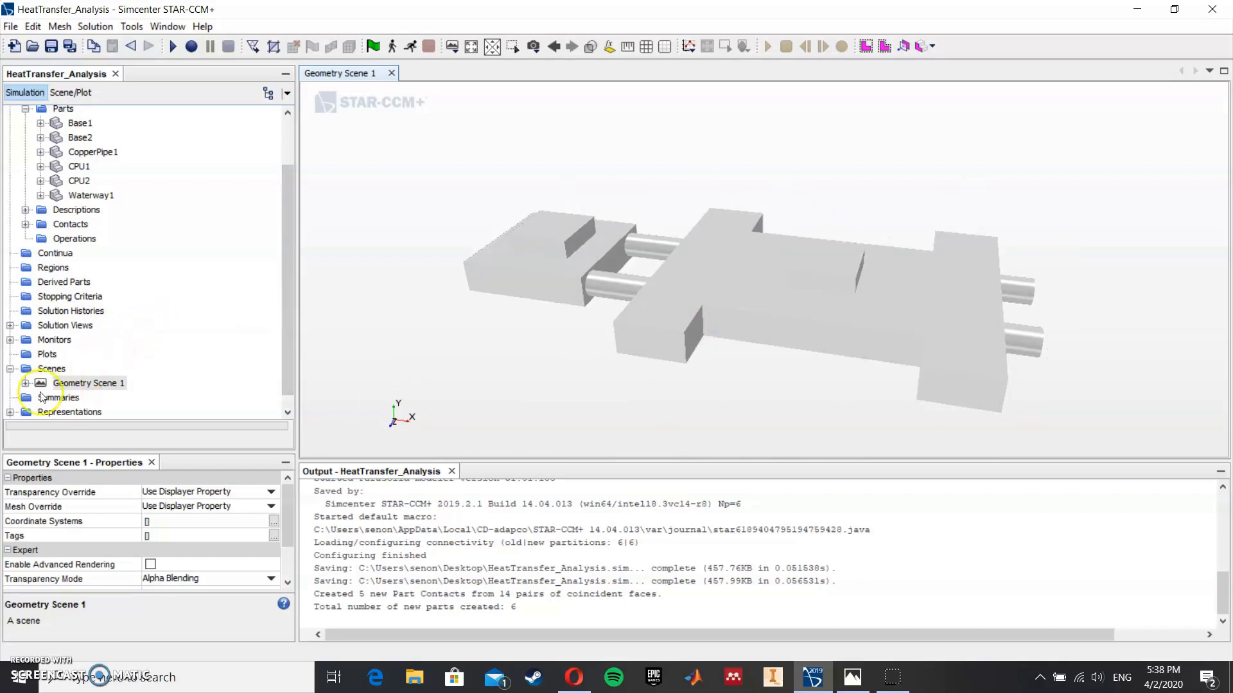
drag(641, 295, 671, 278)
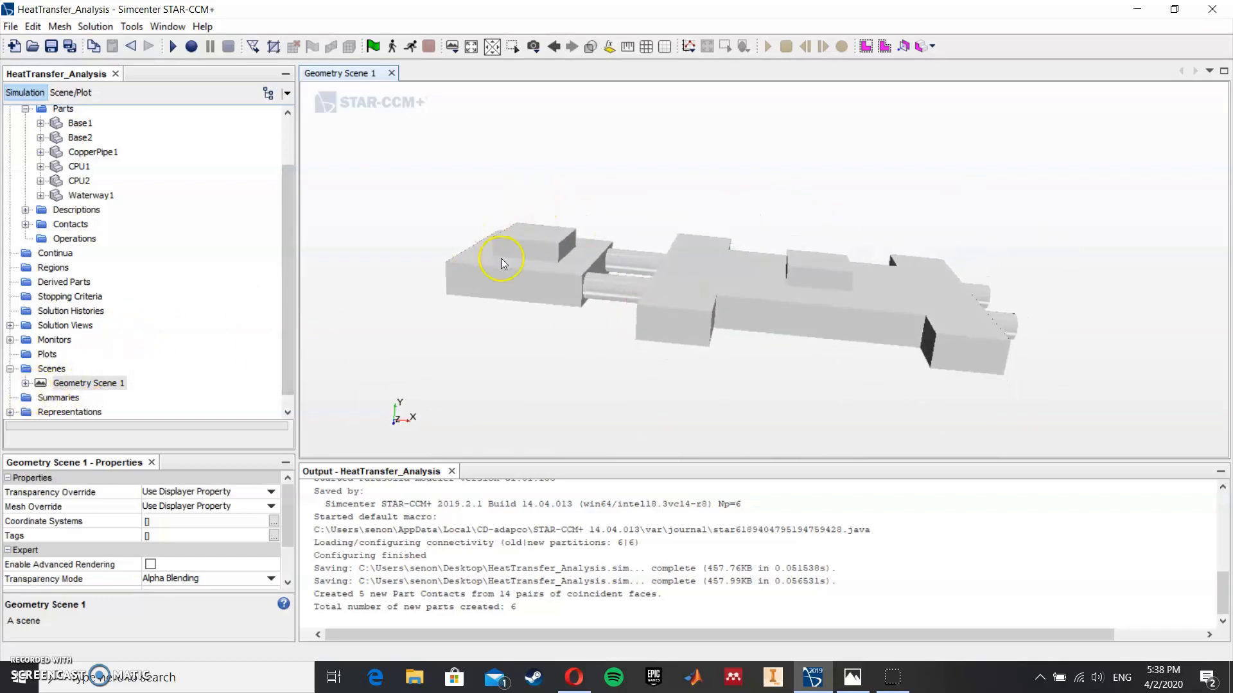
- Expand Geometry Scene 1 to list its displayers, Geometry 1 and Outline 1
double_click(64, 382)
scroll(40, 379, down, 1)
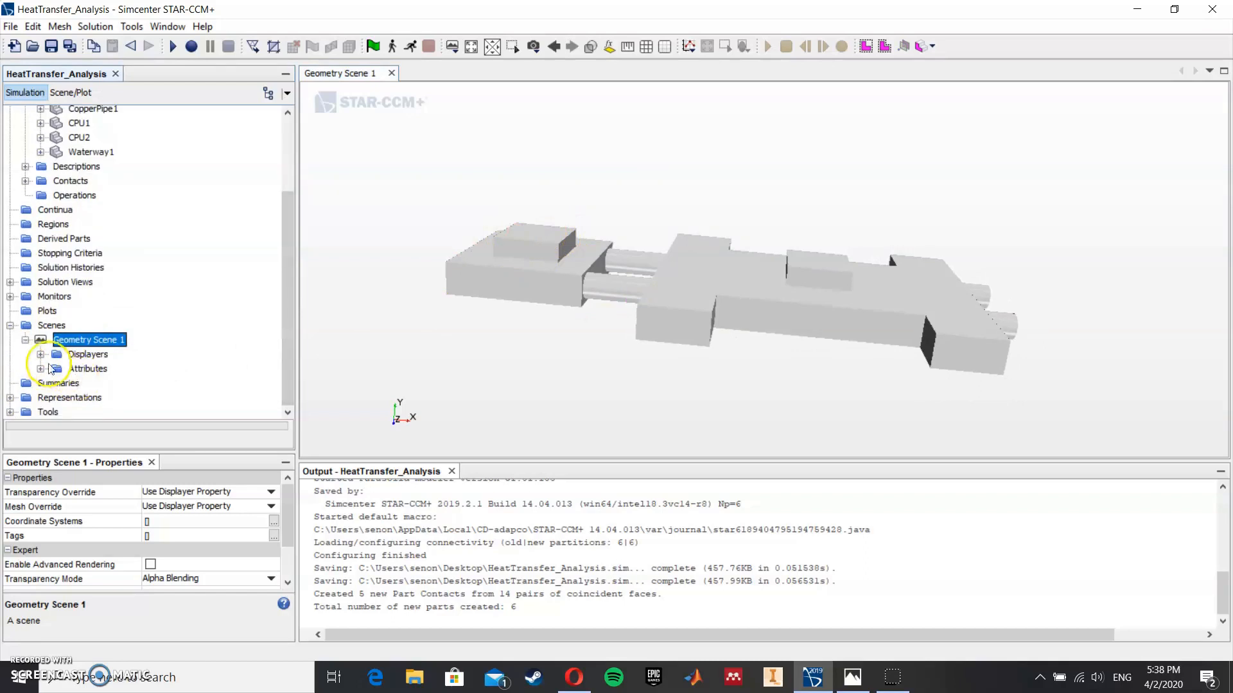
click(40, 354)
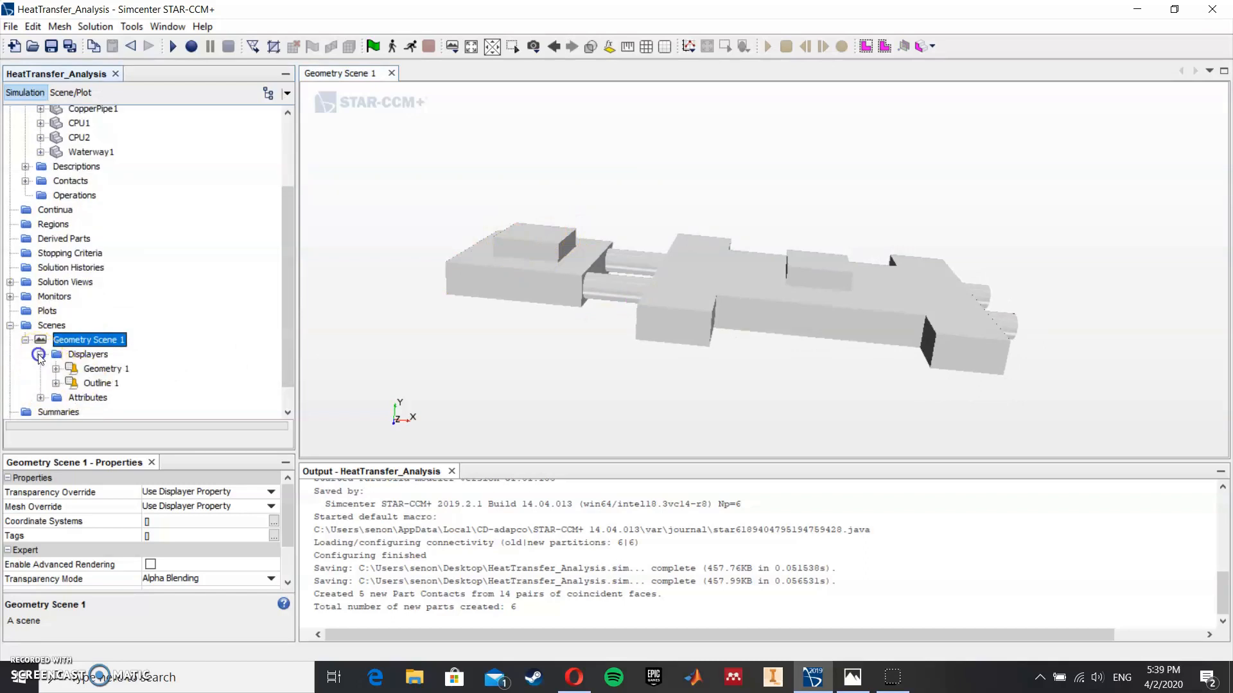
scroll(40, 351, down, 1)
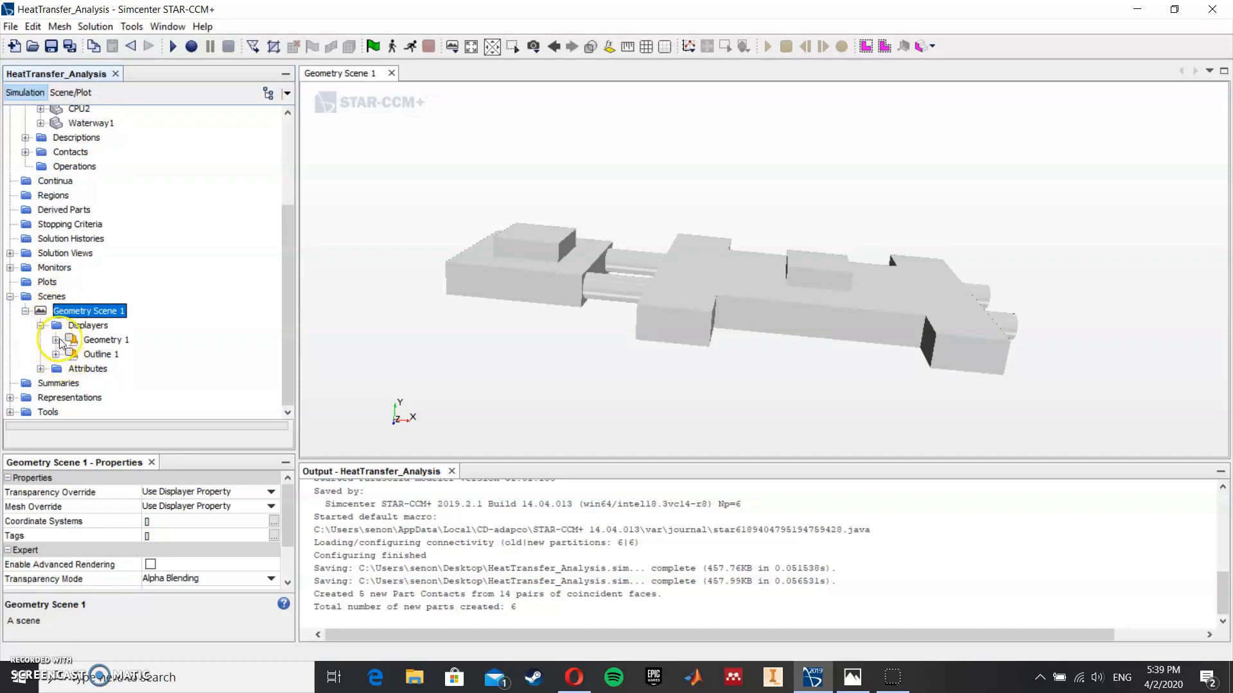
- Set the Geometry 1 displayer's Color Mode to Distinguish Inputs
click(80, 341)
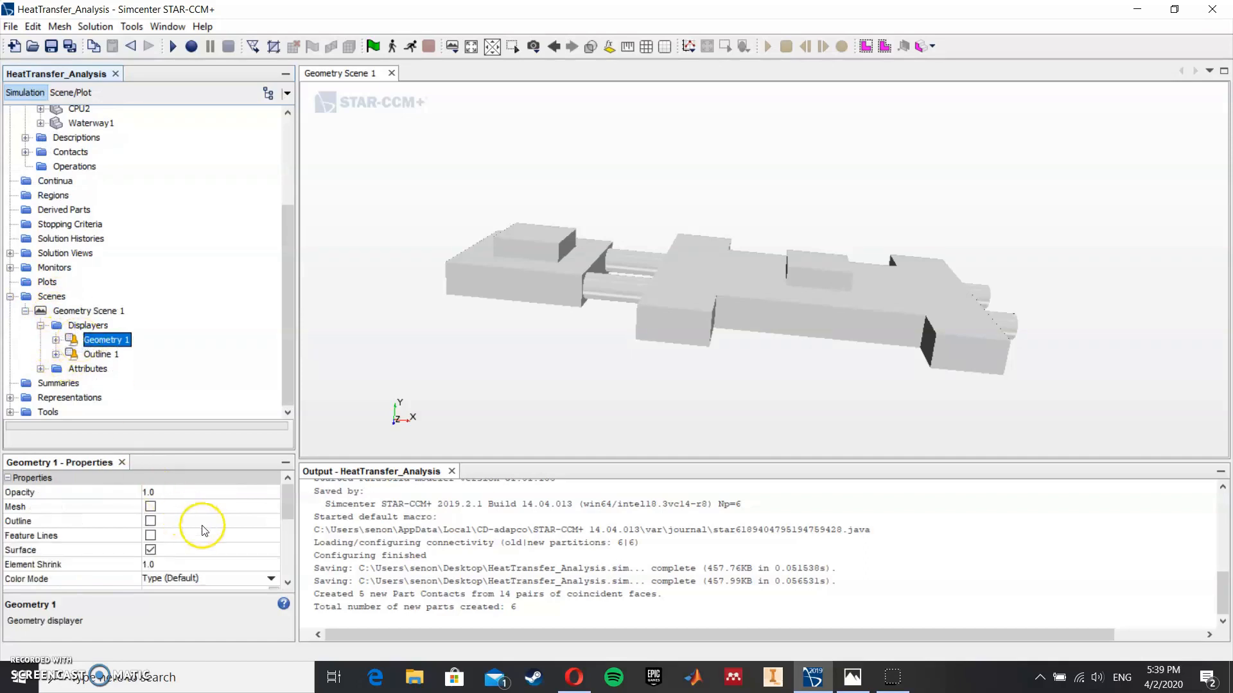
scroll(148, 552, down, 1)
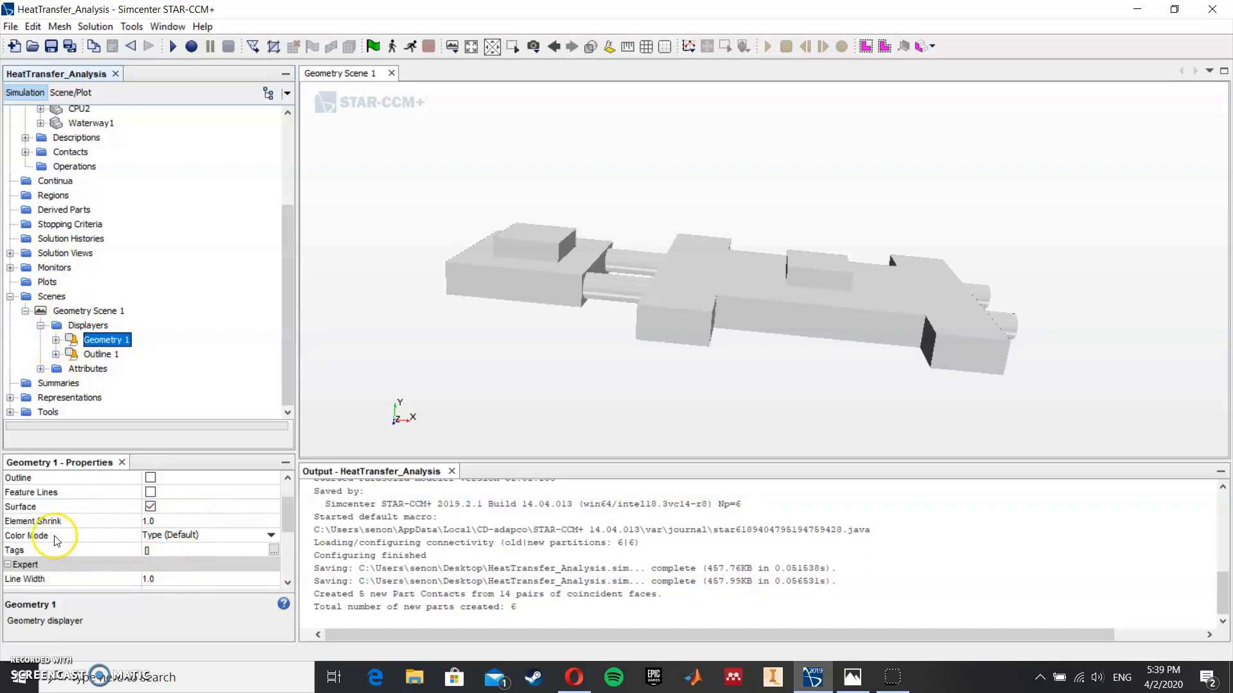
click(170, 536)
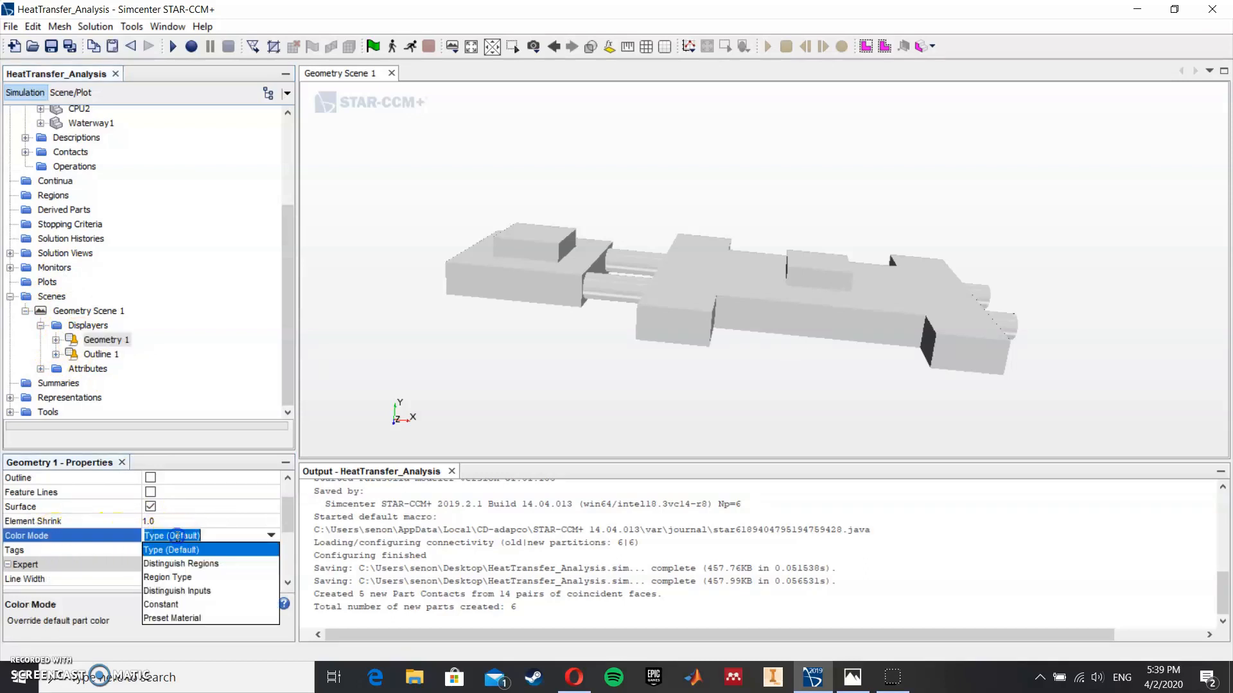
click(212, 565)
click(212, 536)
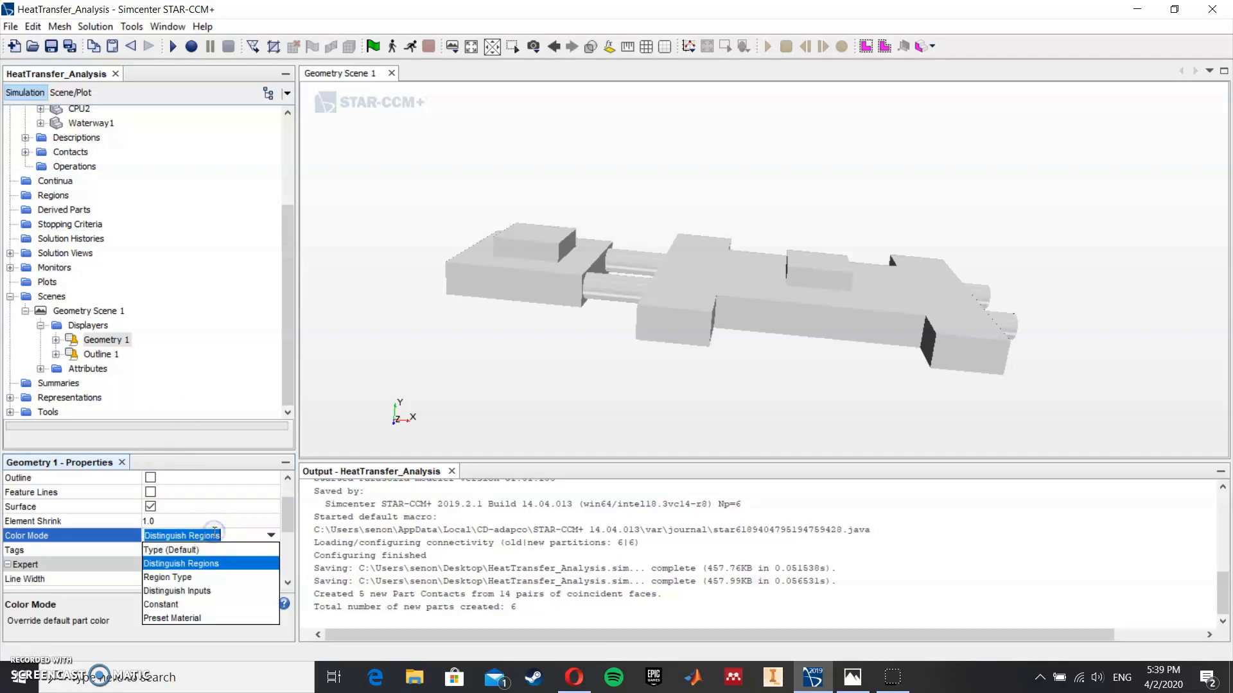
click(187, 590)
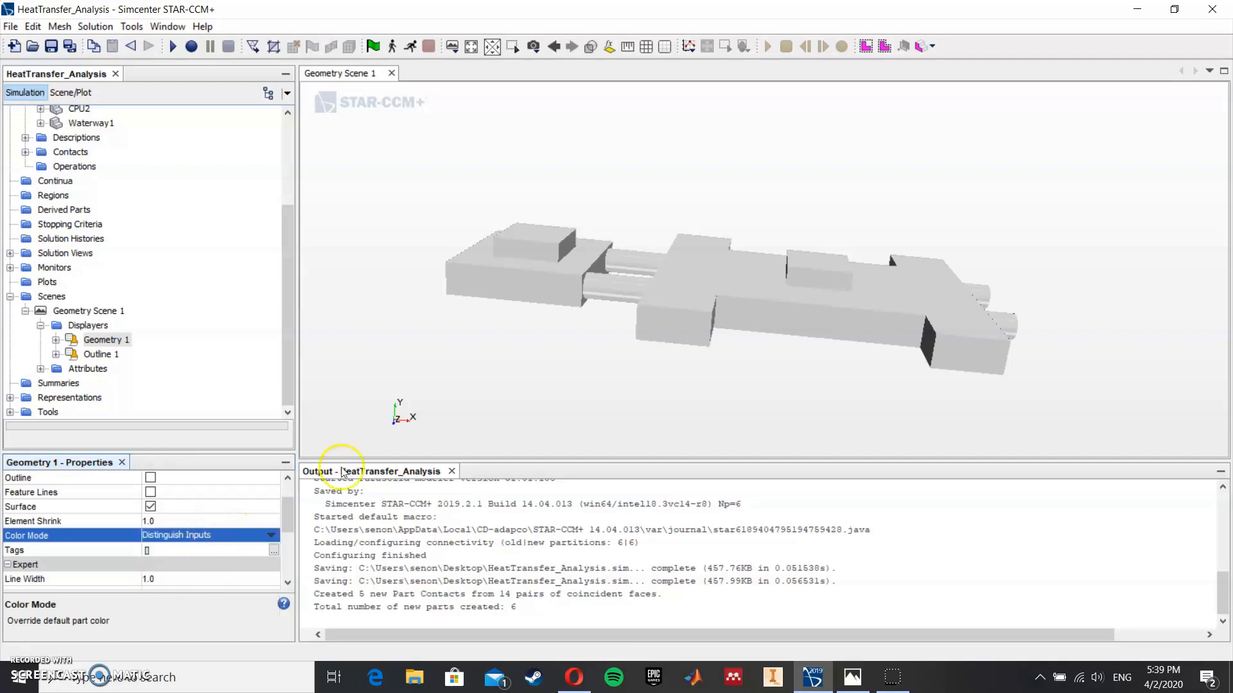
click(205, 535)
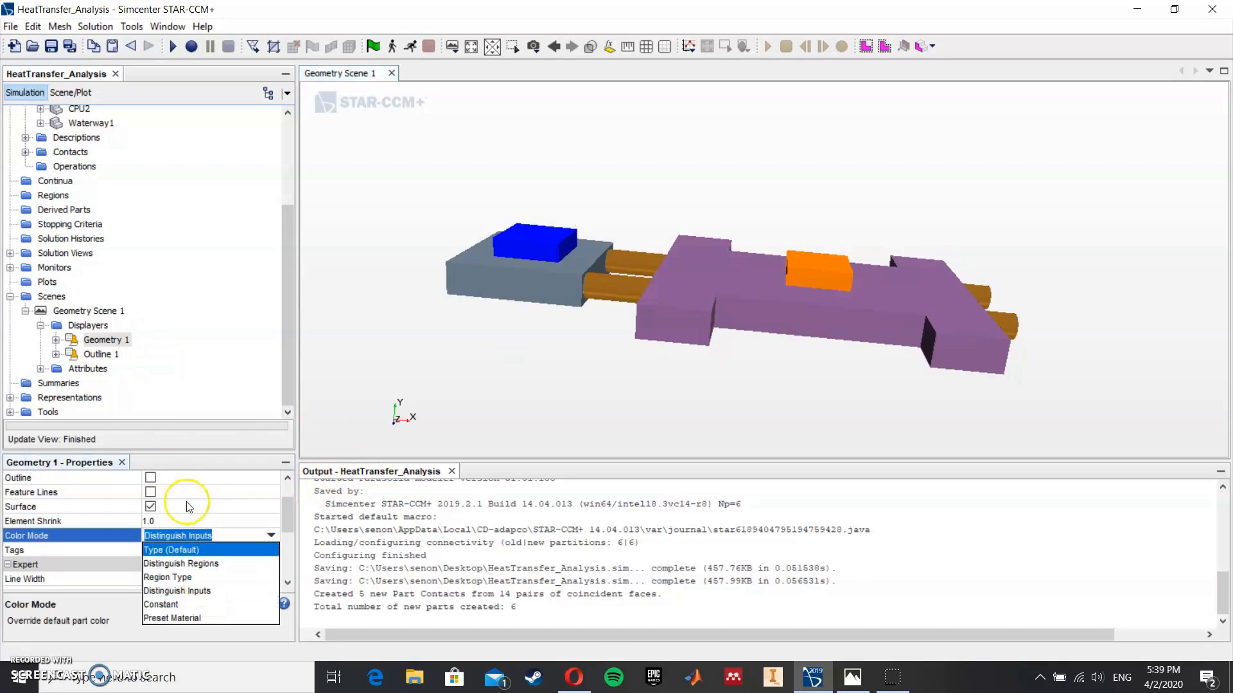
click(102, 340)
- Select the Regions node to review the regions
scroll(93, 309, up, 2)
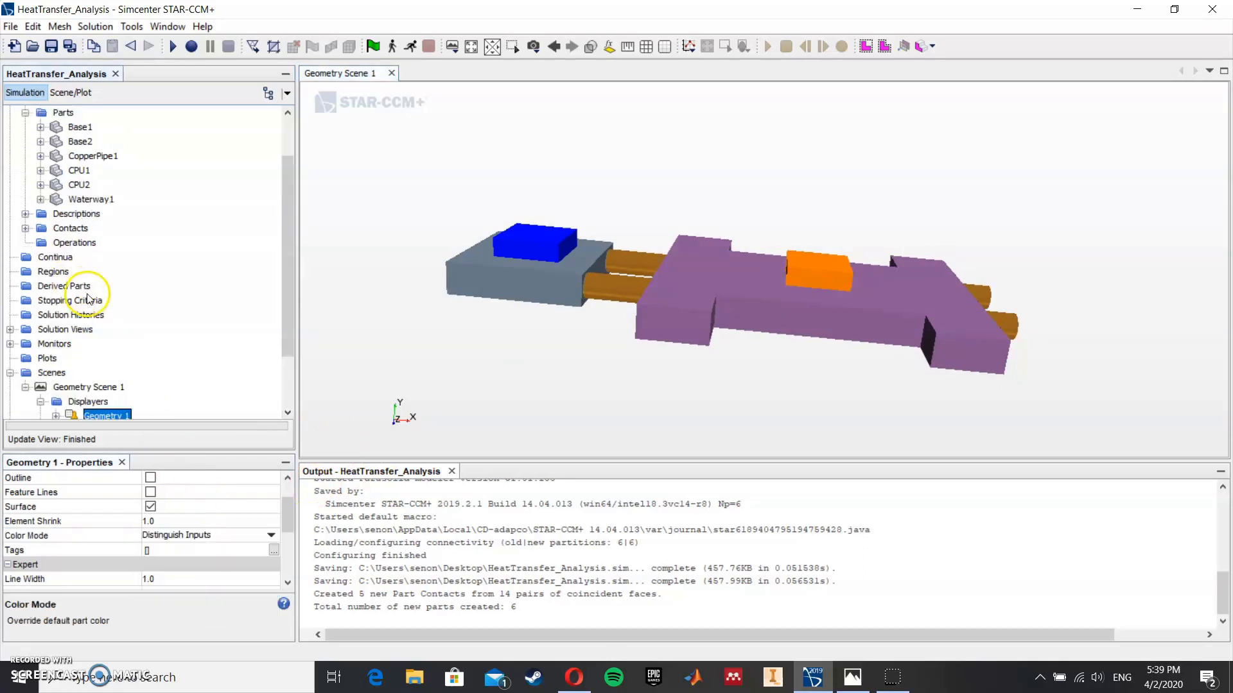
click(55, 273)
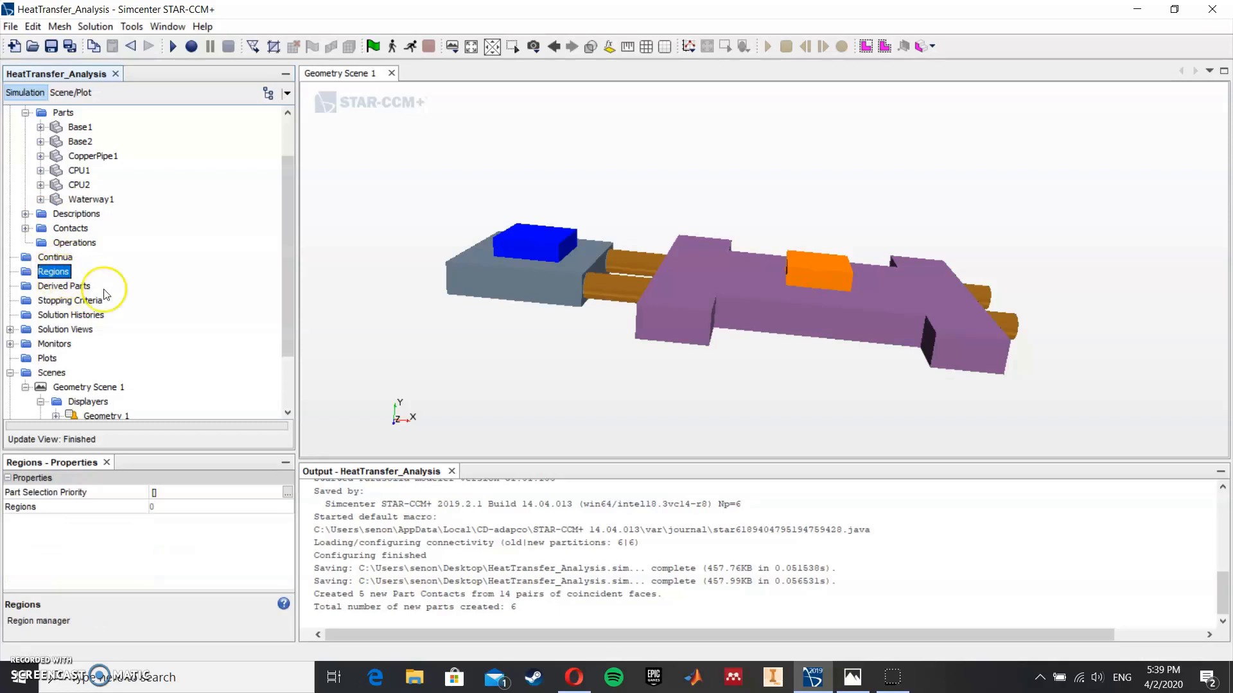
scroll(67, 276, up, 1)
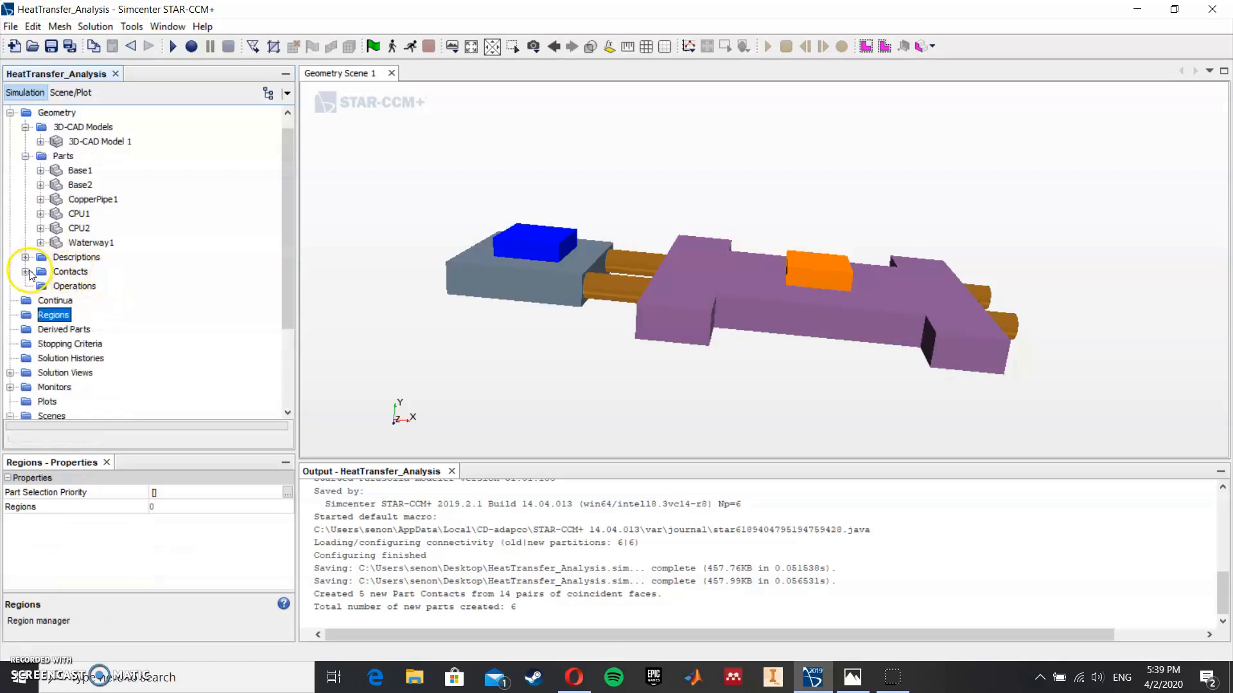
- Review the part contacts, inspecting Base1/CopperPipe1, then collapse the Contacts list
click(26, 272)
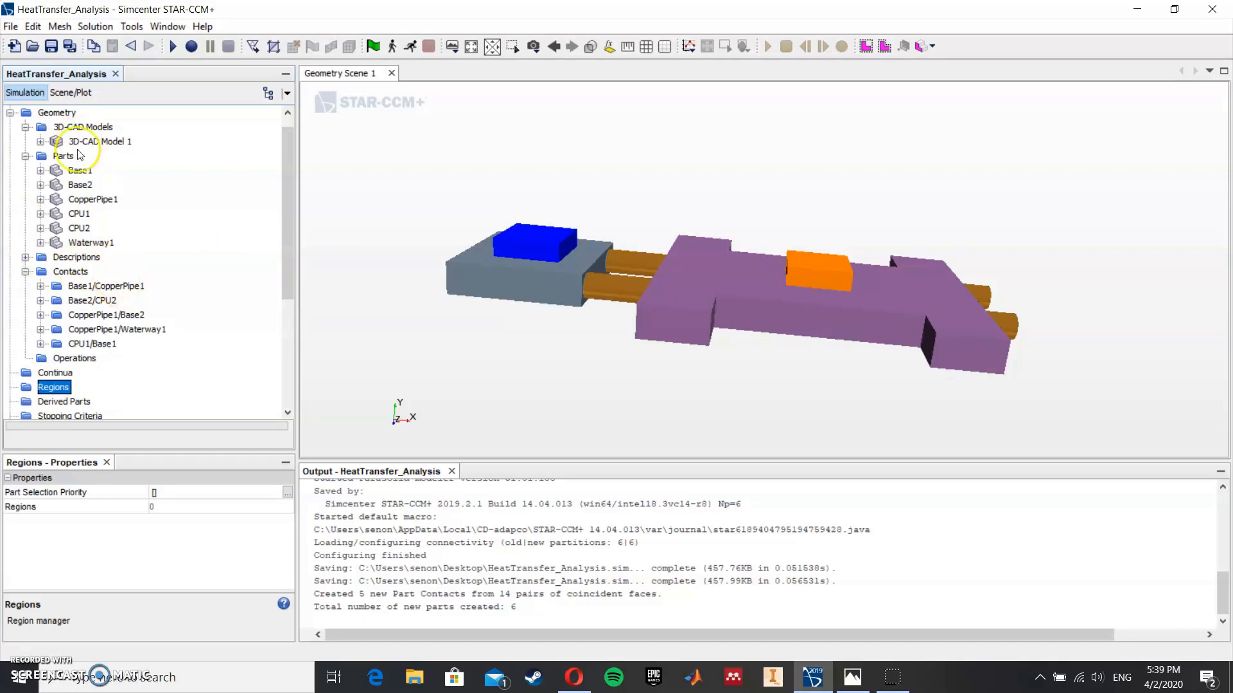
click(134, 289)
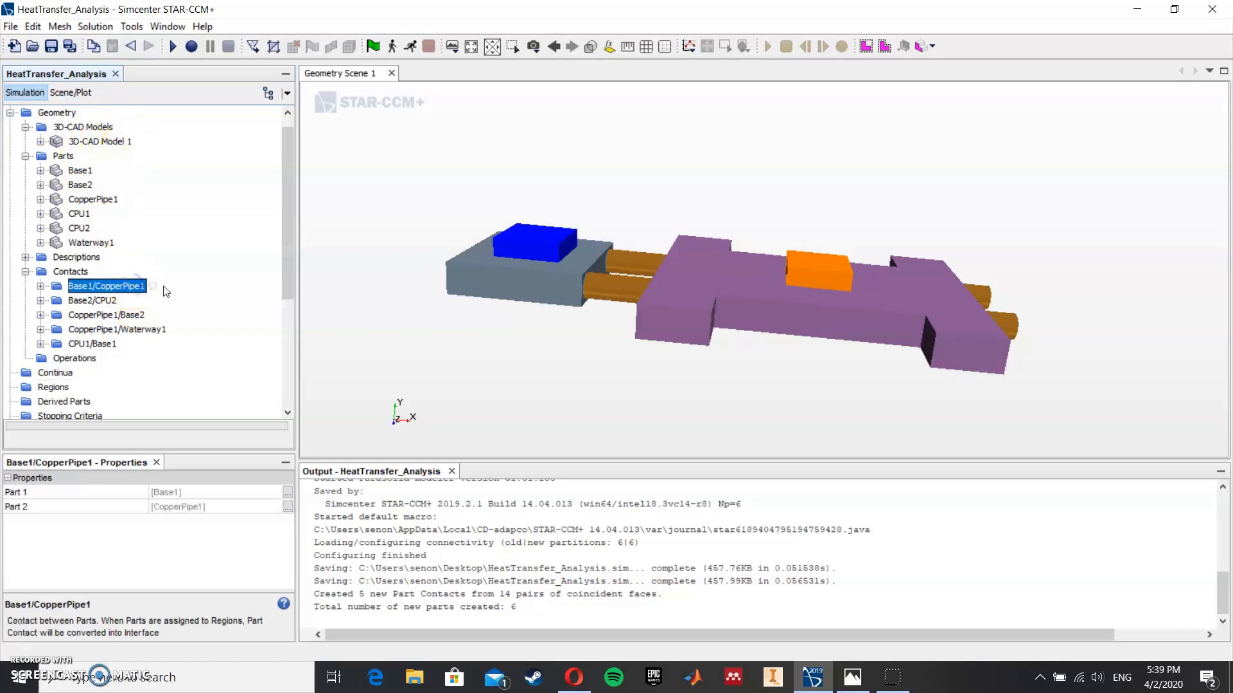
double_click(72, 275)
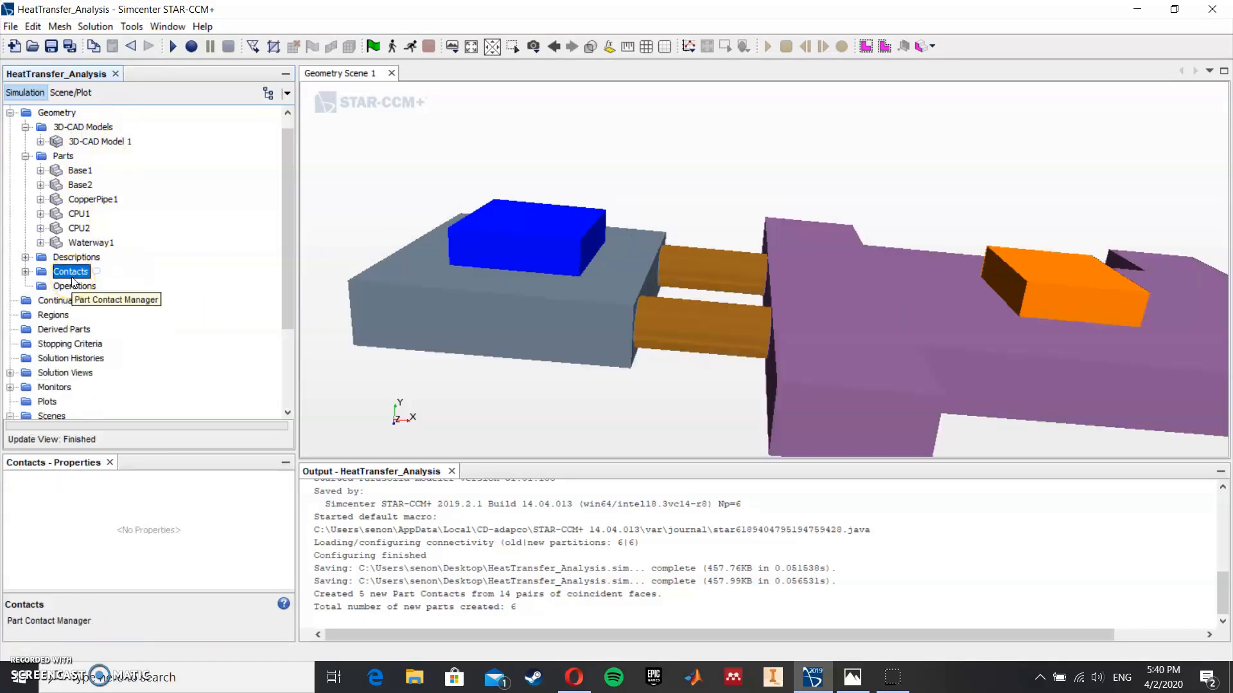
- Select Base1, Base2, CopperPipe1, CPU1, CPU2 and Waterway1 together under Parts
click(78, 172)
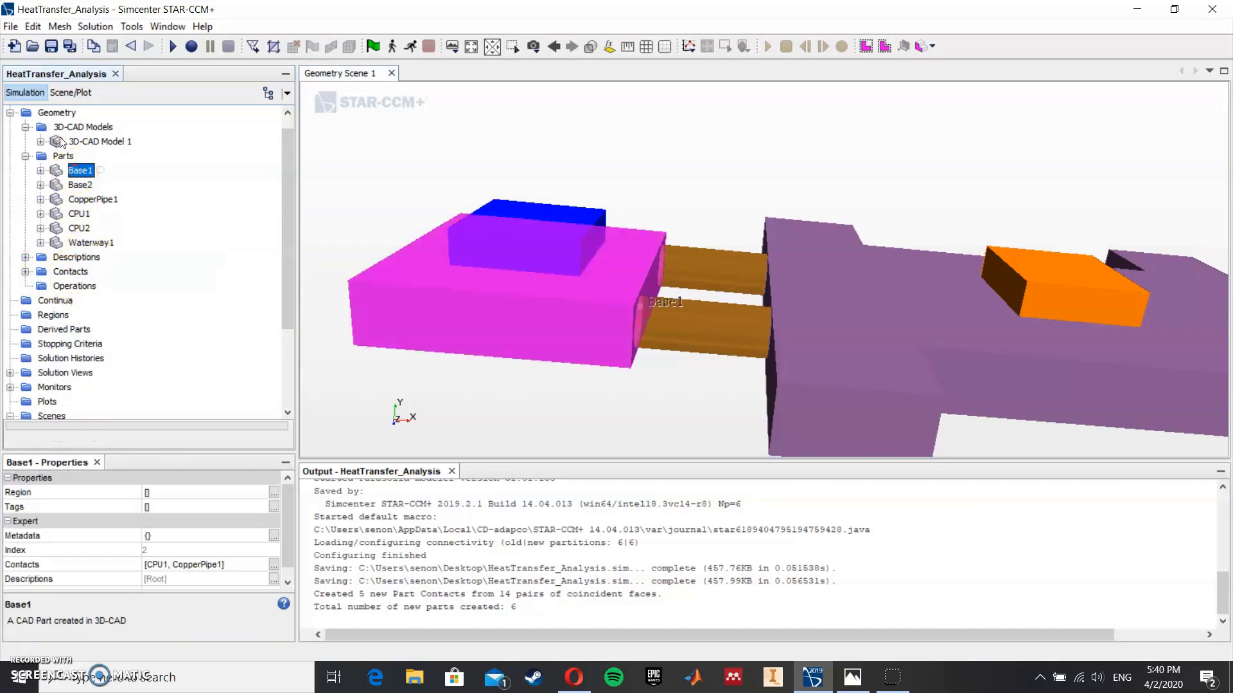
right_click(77, 172)
key(Escape)
ctrl+click(79, 184)
ctrl+click(90, 199)
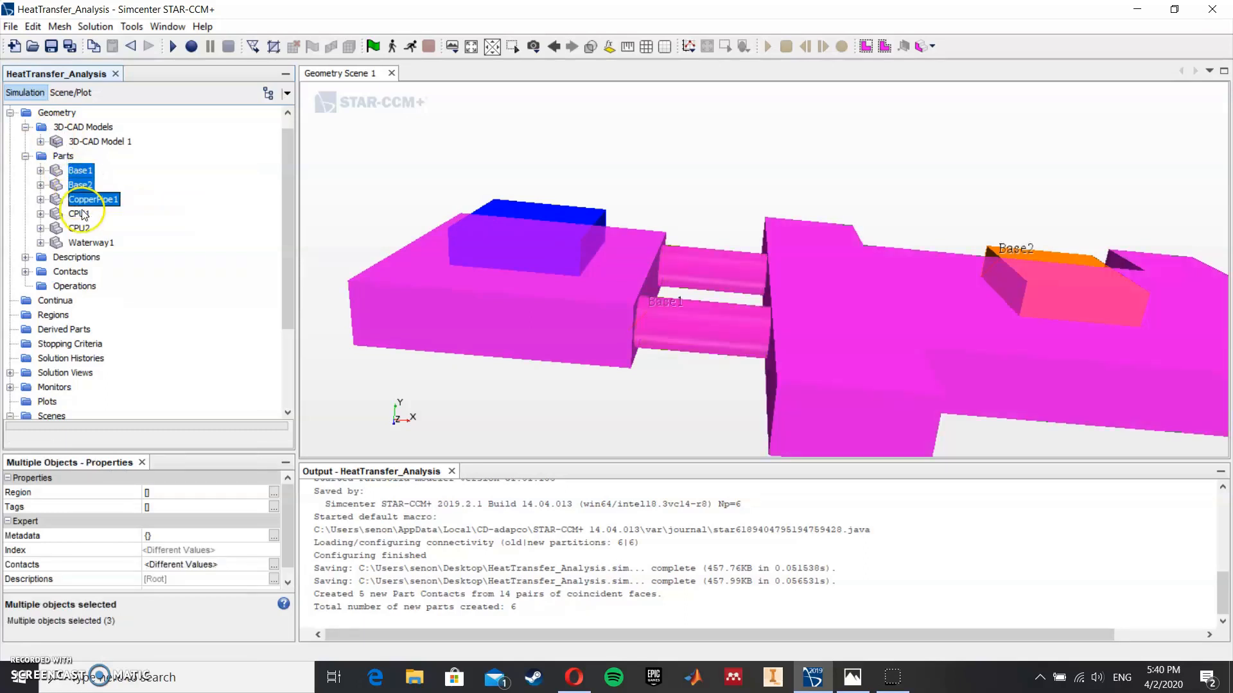
ctrl+click(79, 214)
ctrl+click(80, 228)
ctrl+click(81, 244)
- Assign the parts to regions: Region for Each Part, Boundary for Each Part Surface
right_click(82, 245)
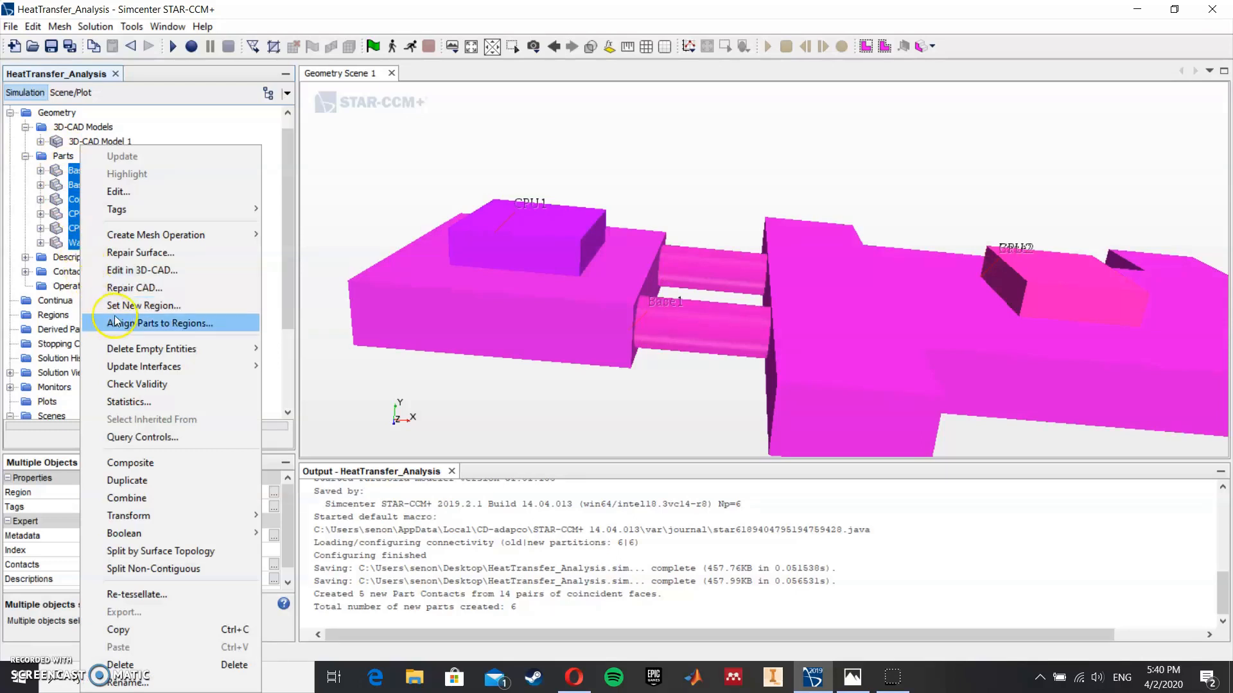
click(135, 325)
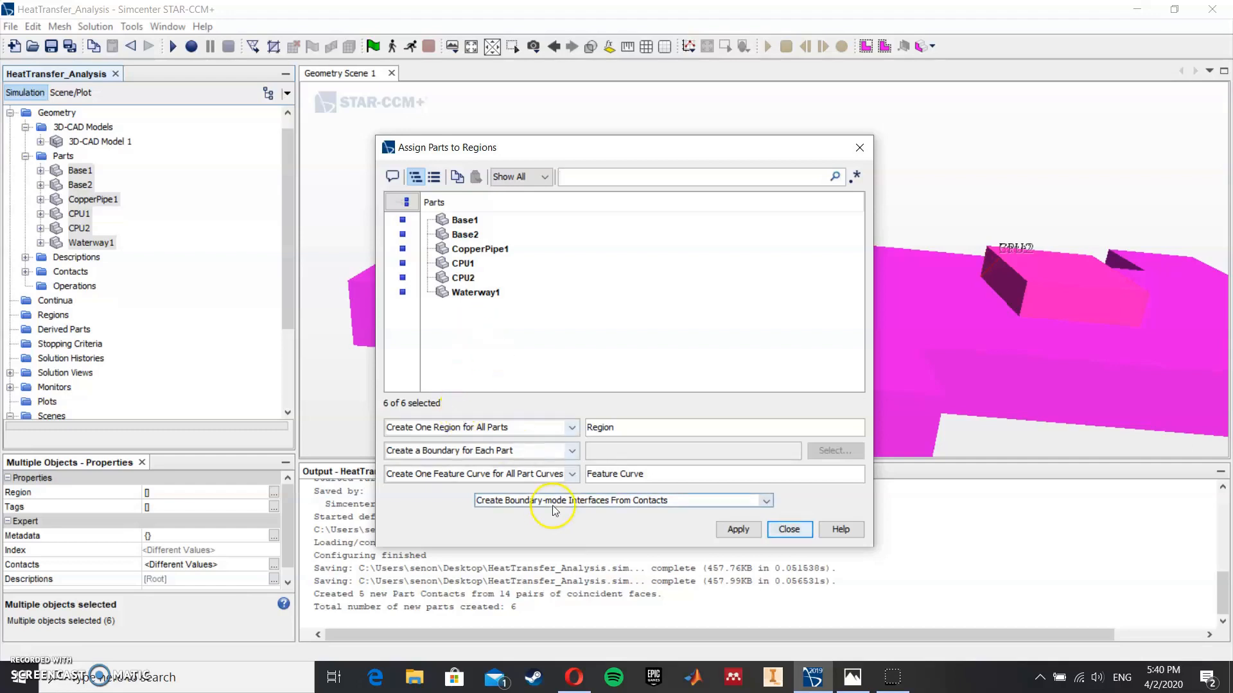
click(526, 429)
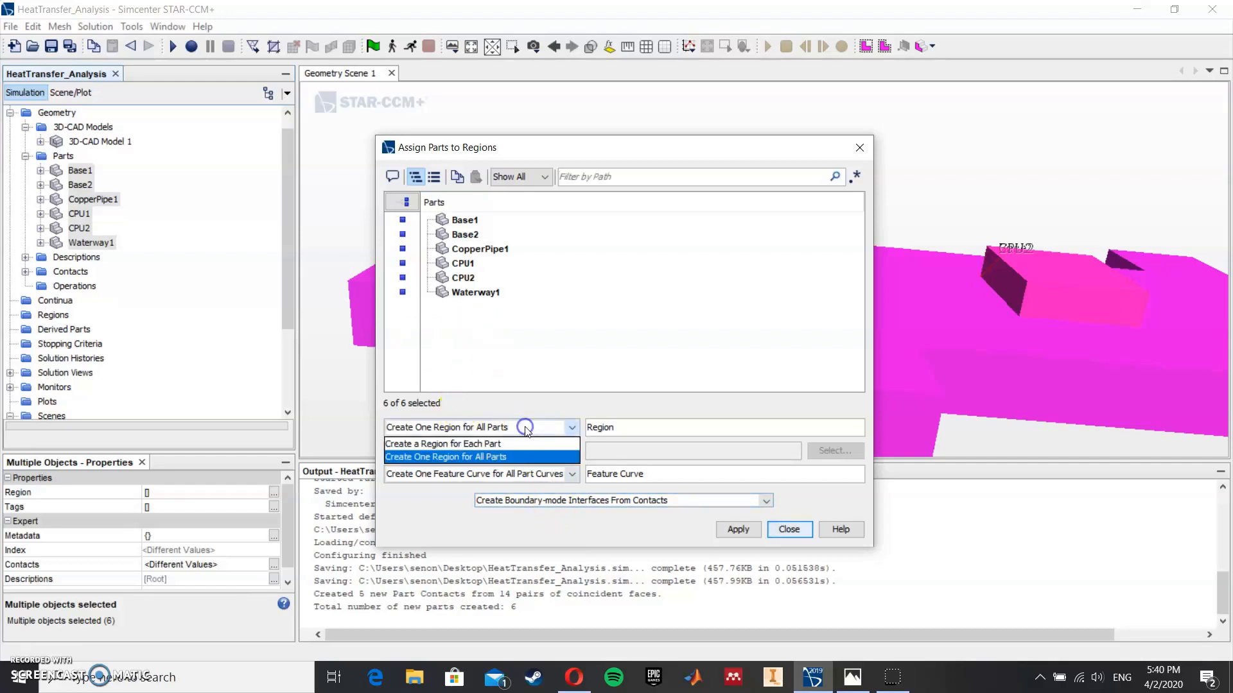
click(463, 444)
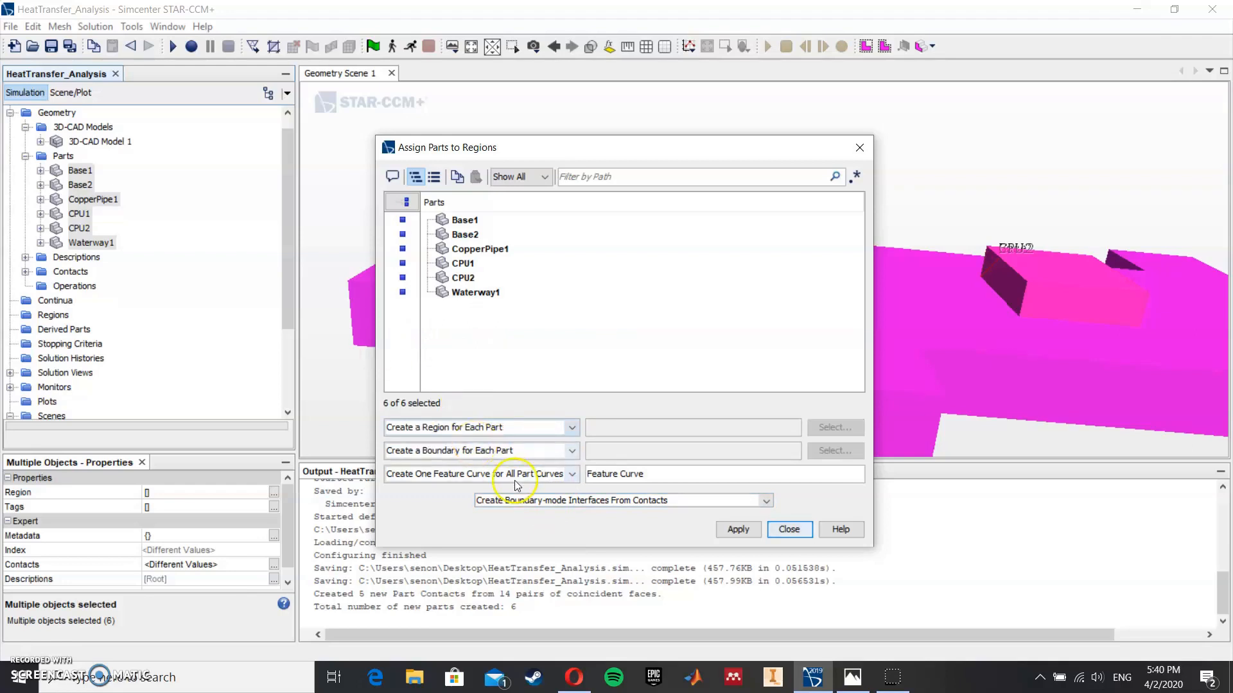
click(537, 450)
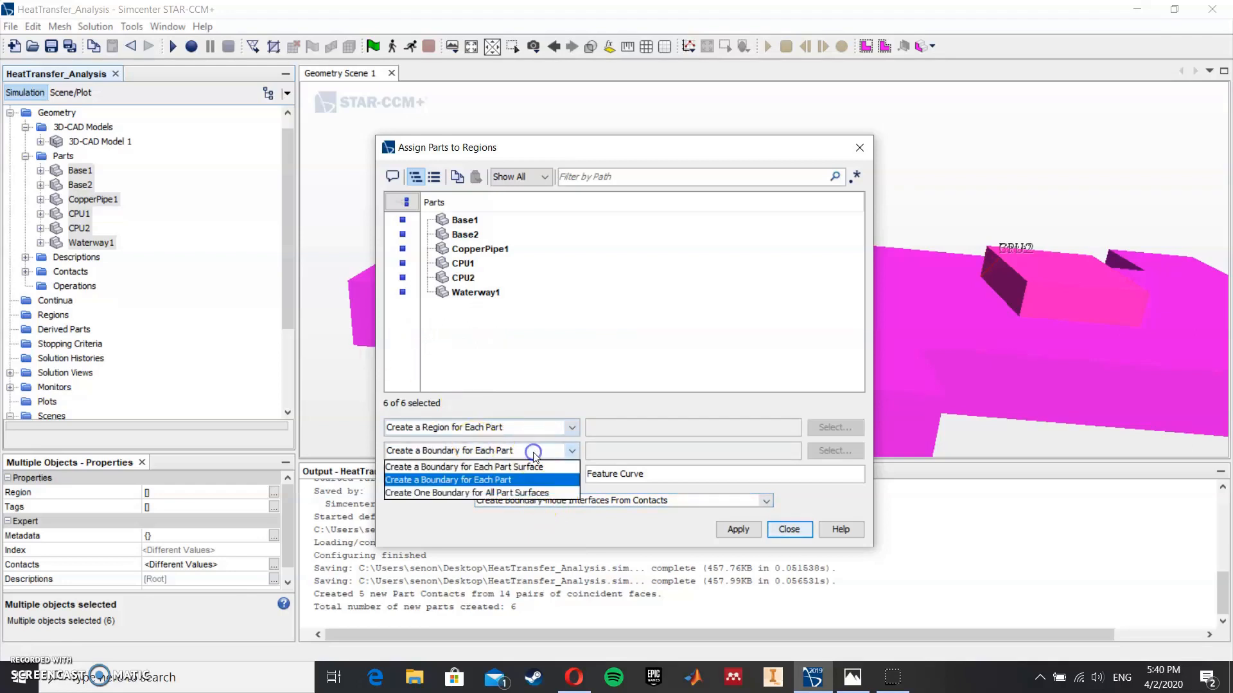
click(551, 473)
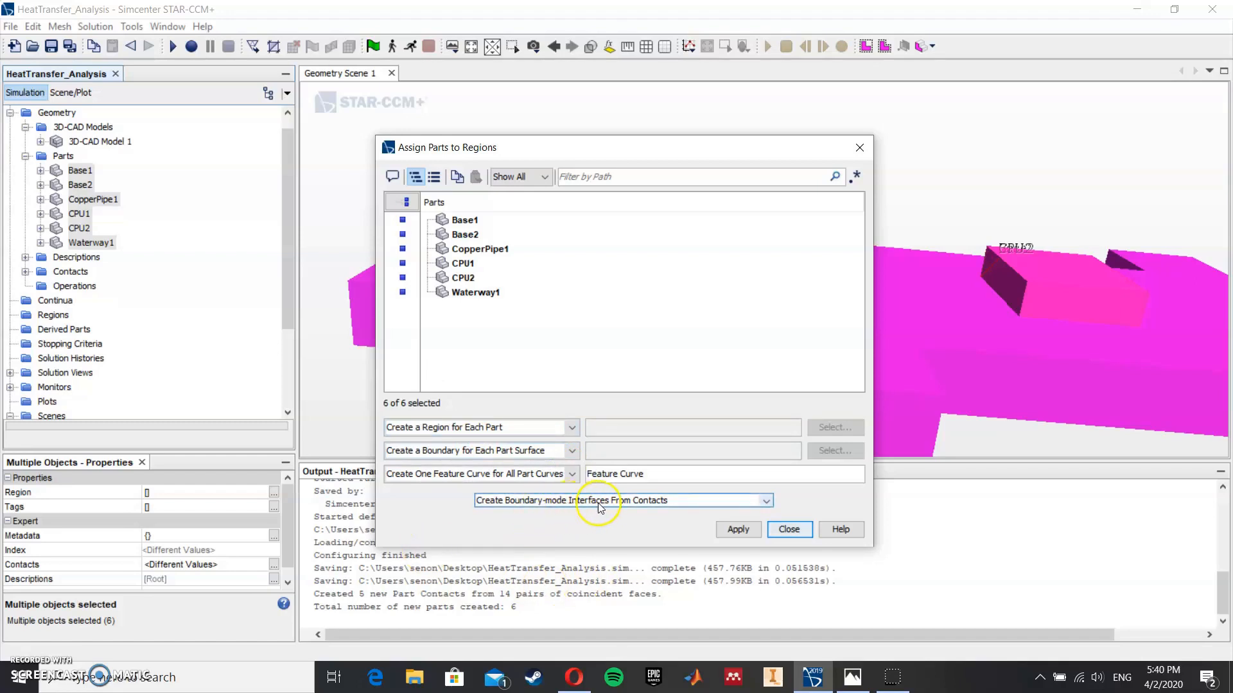
click(737, 529)
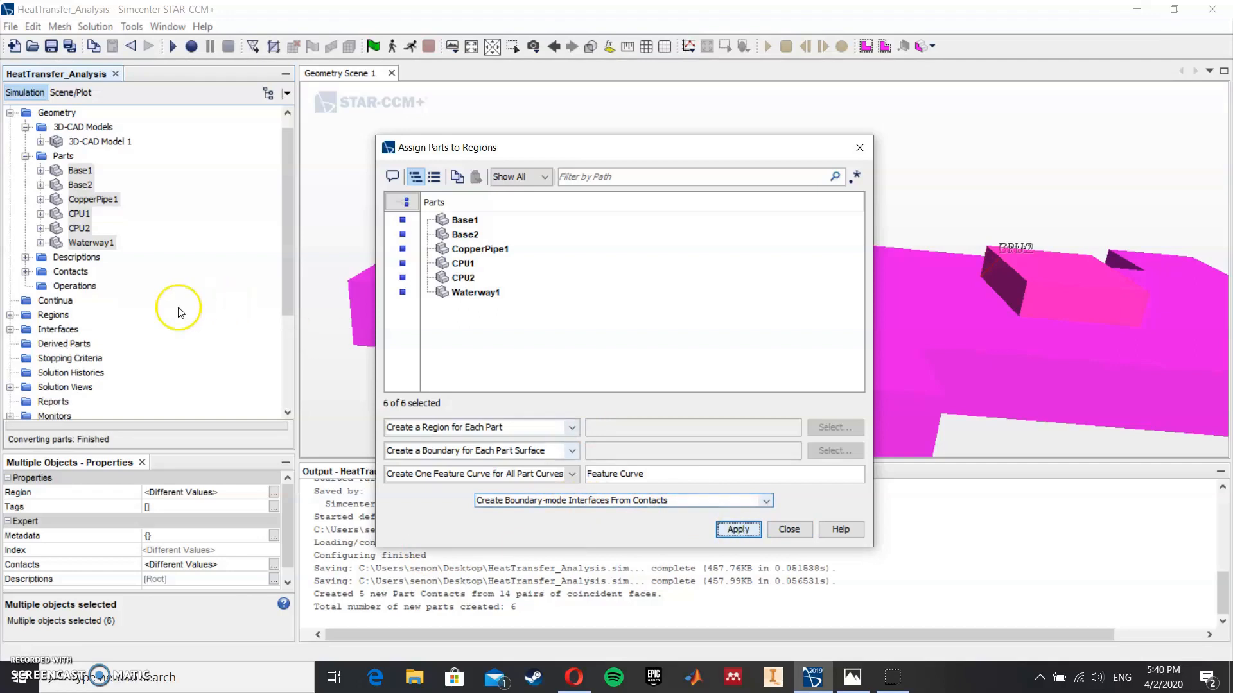
click(795, 532)
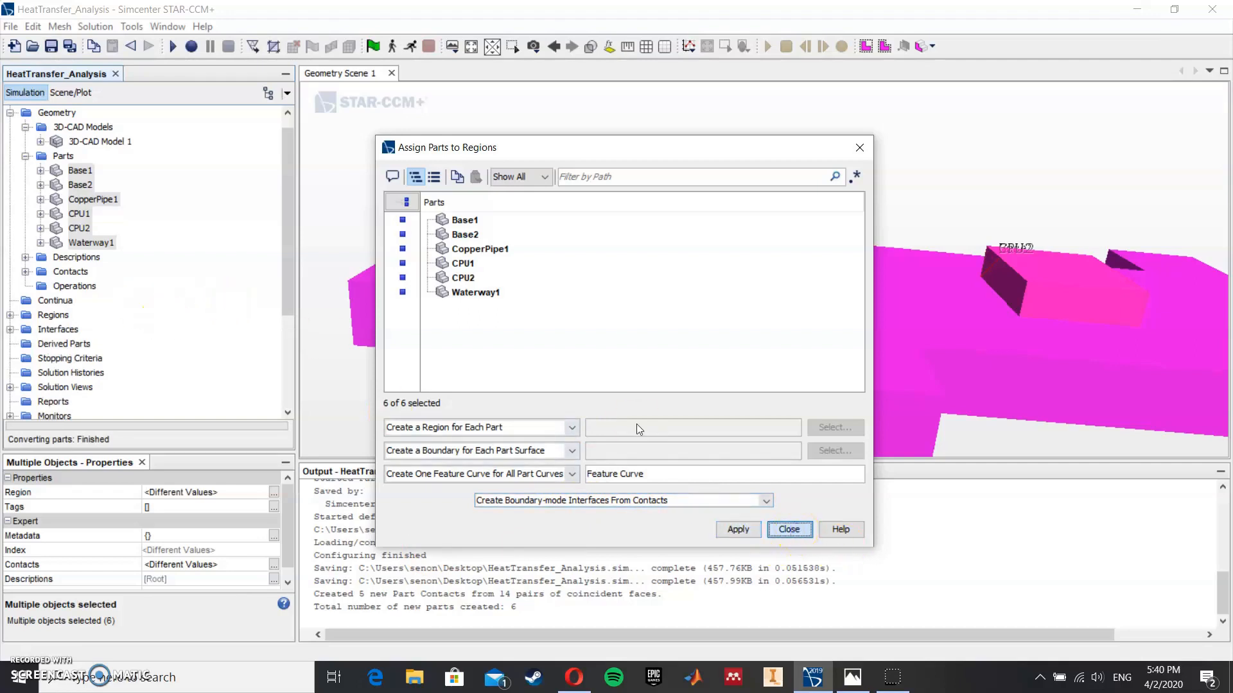
- Check the new interfaces, selecting Base1/CopperPipe1, then collapse the interfaces list
click(597, 154)
scroll(234, 322, down, 2)
scroll(132, 242, up, 1)
click(114, 257)
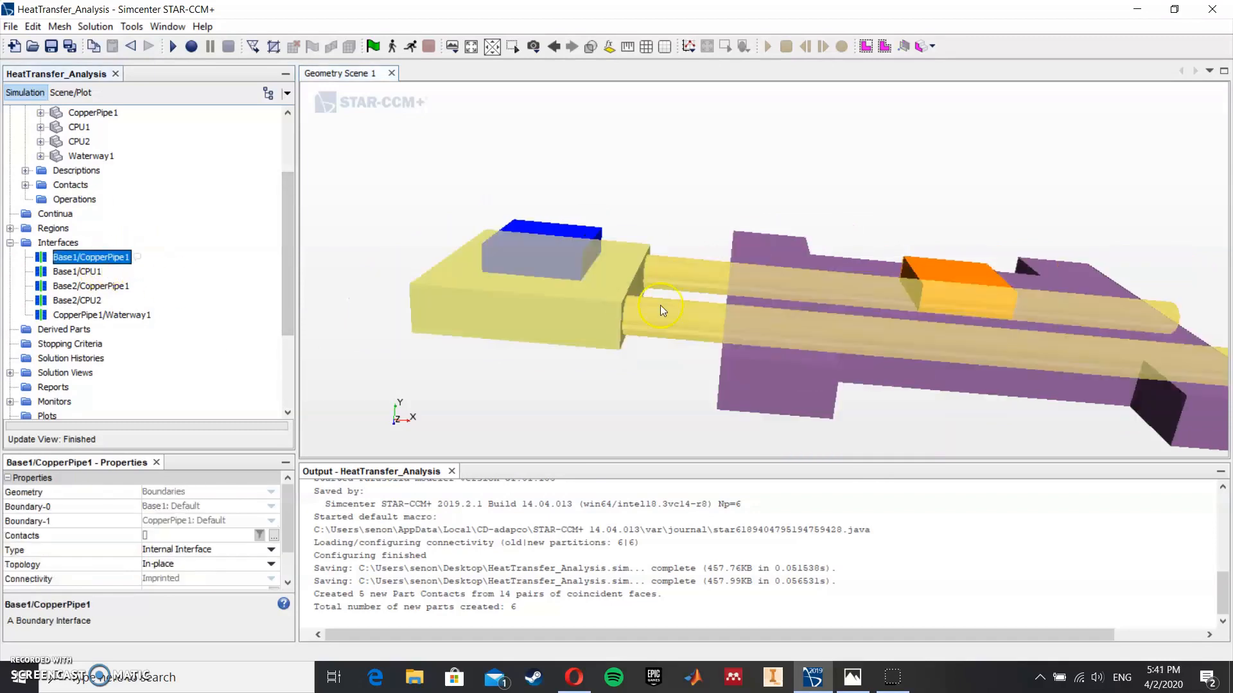
double_click(58, 243)
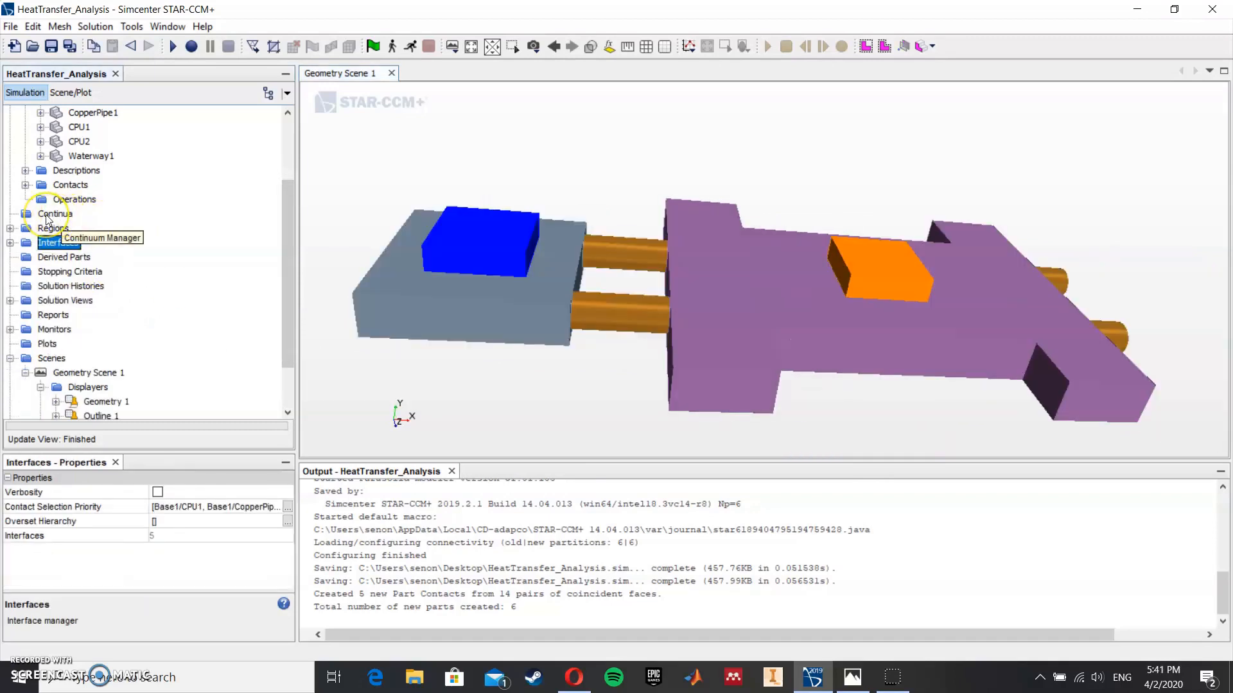
- Create a new physics continuum, Physics 1, under Continua
right_click(47, 219)
mouse_move(96, 226)
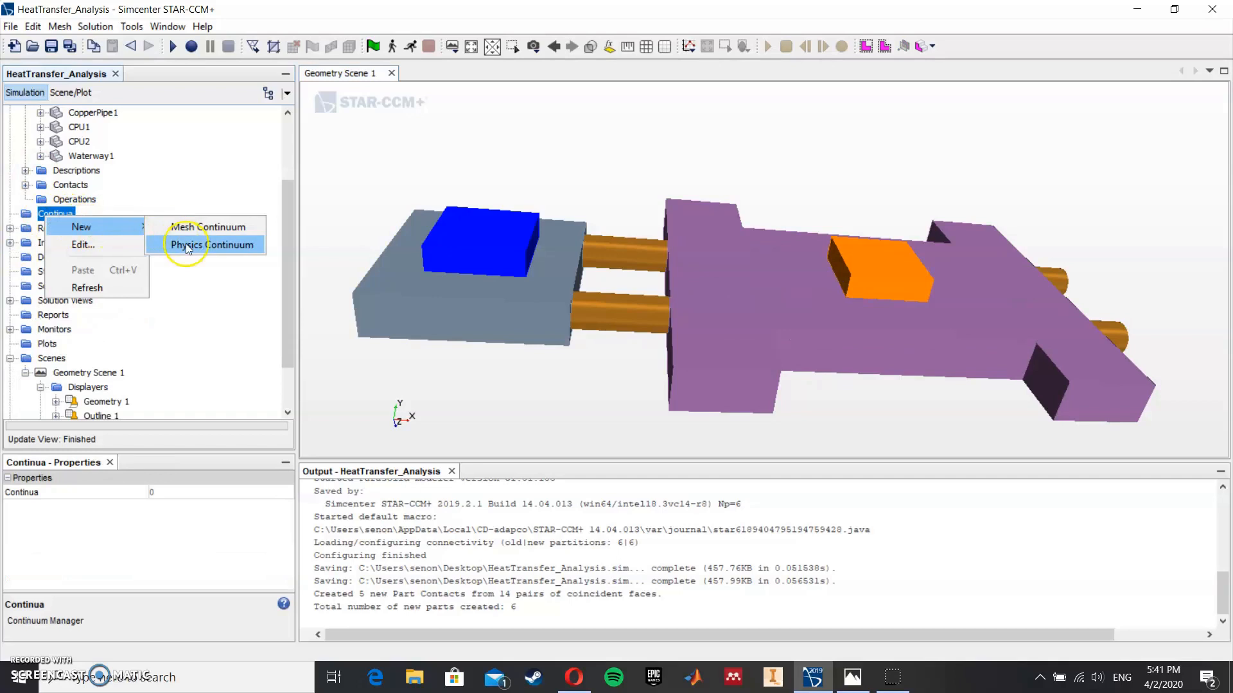
click(188, 249)
click(76, 231)
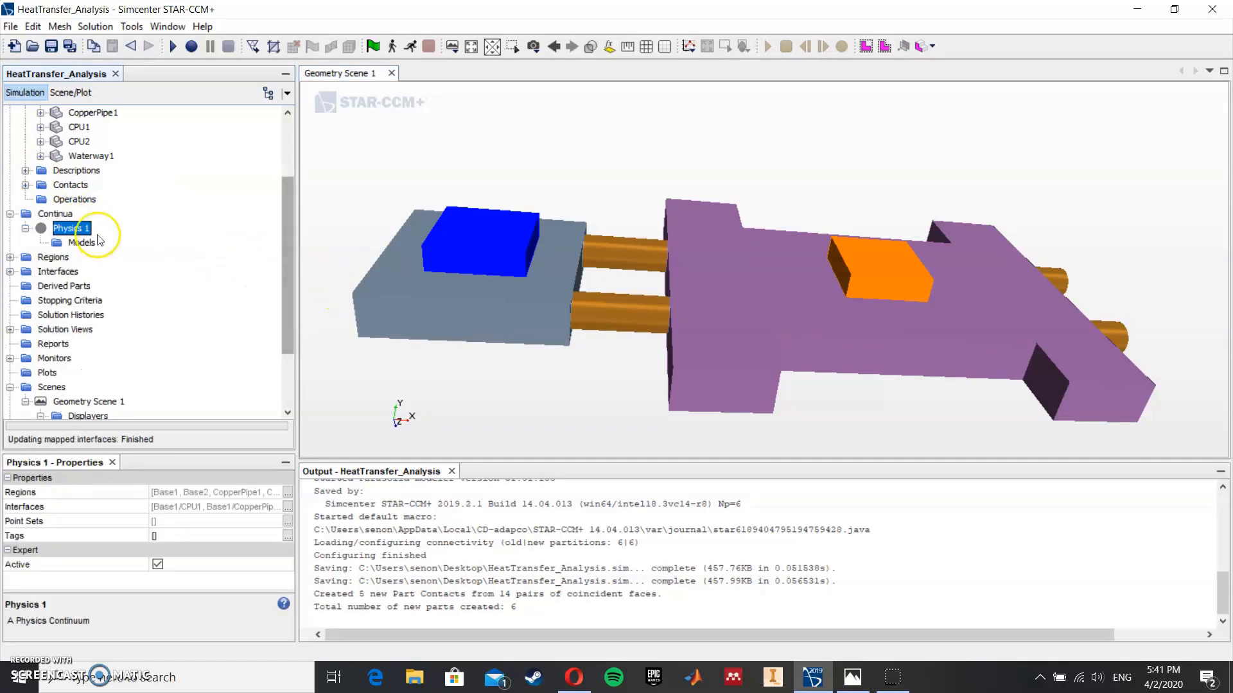
right_click(75, 230)
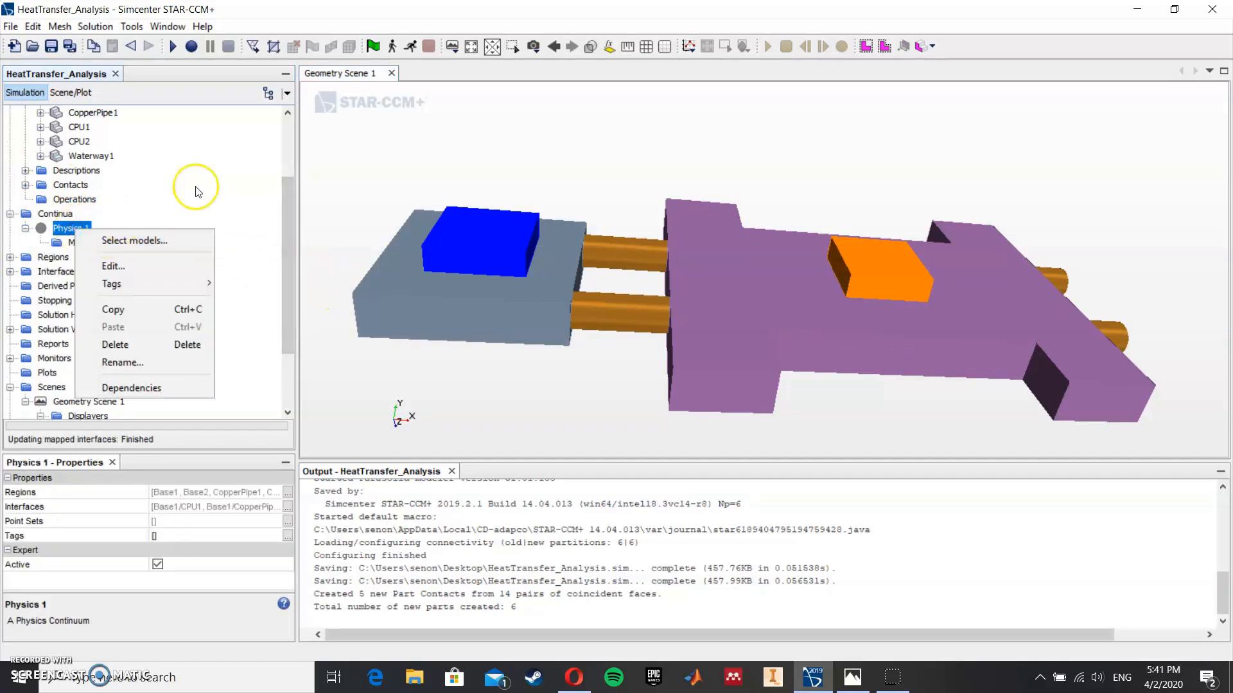
click(395, 180)
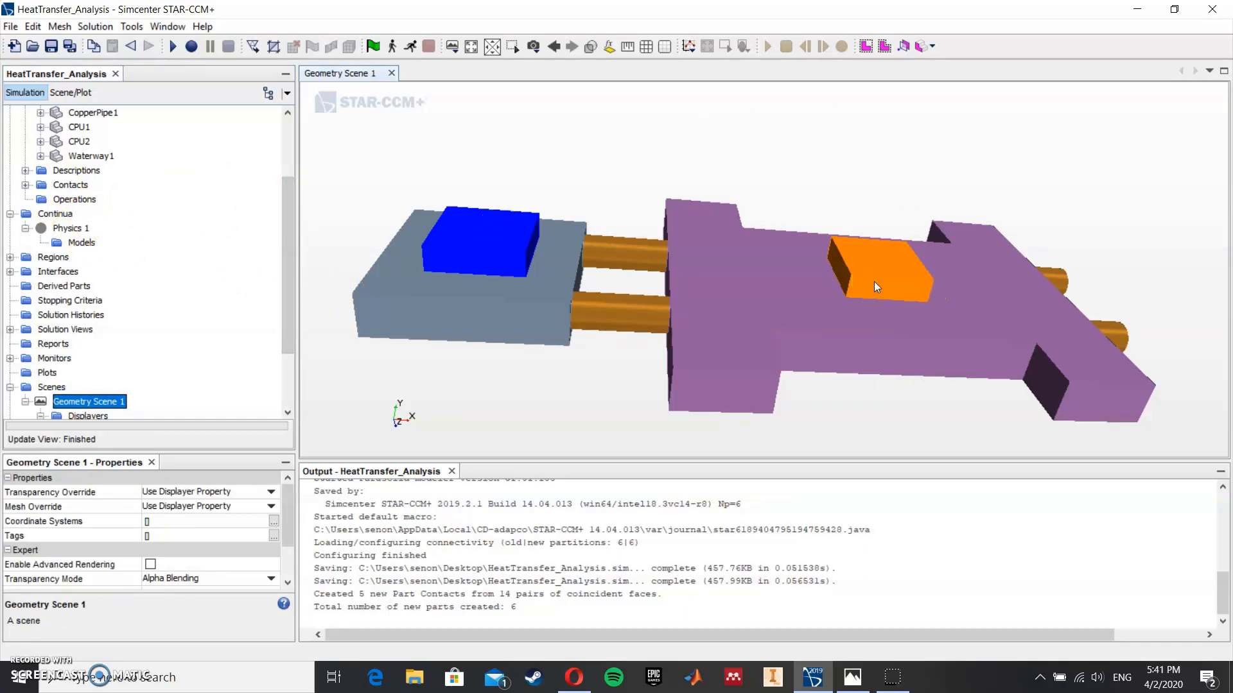
- Enable Three Dimensional, Steady, Solid, Coupled Solid Energy and Constant Density models for Physics 1
scroll(237, 202, up, 2)
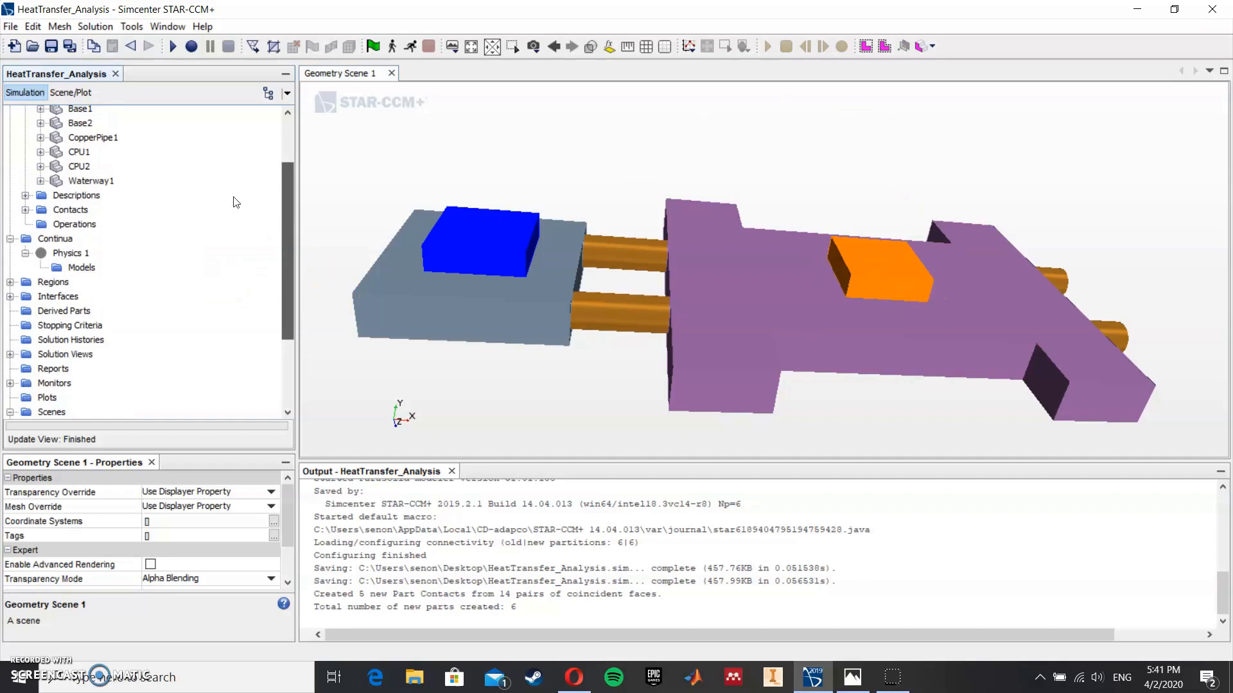
right_click(75, 254)
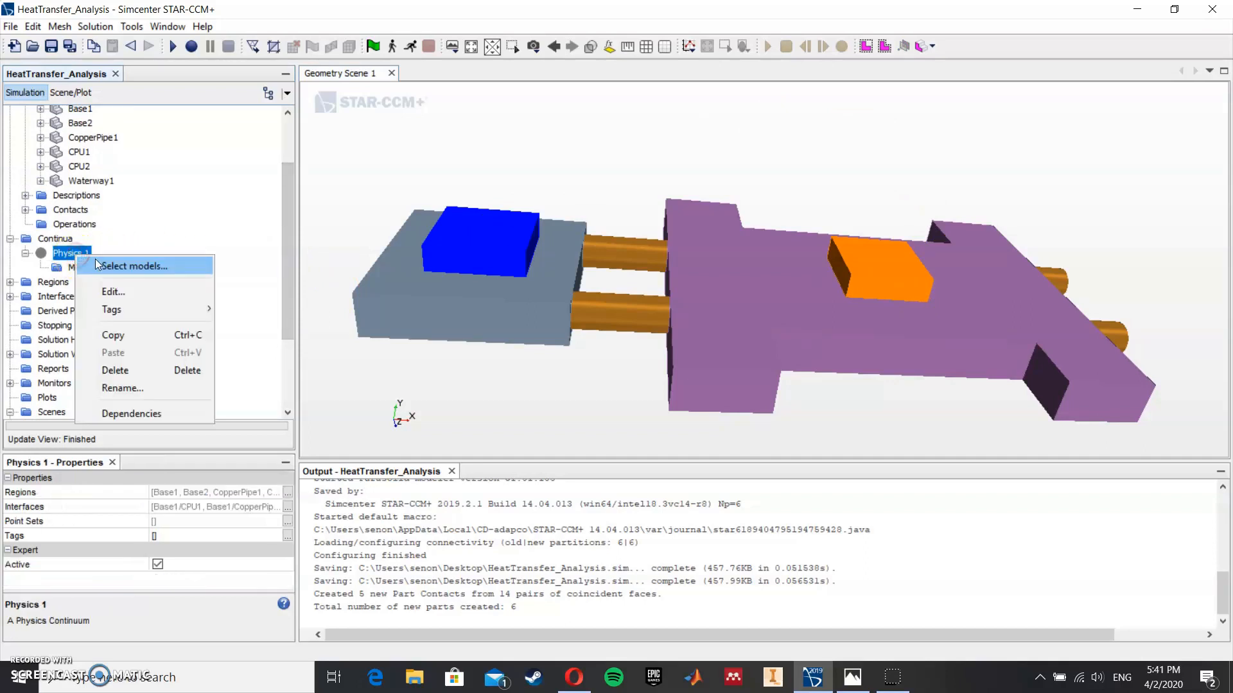
click(134, 266)
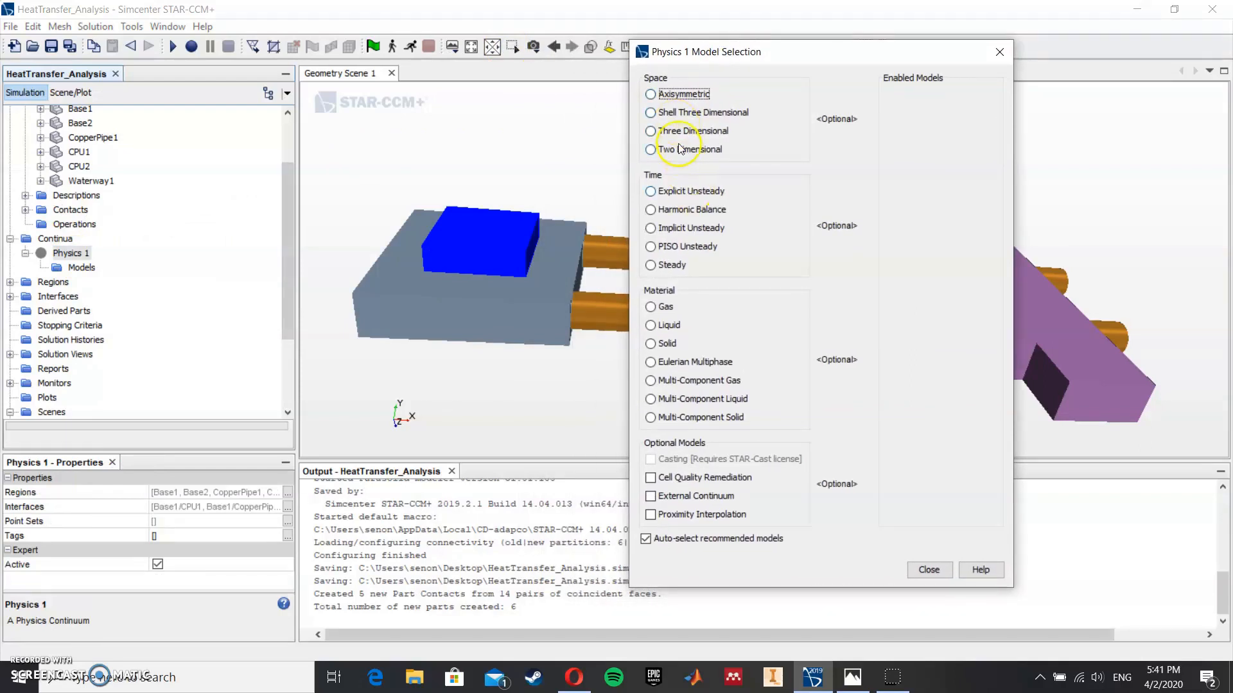
click(694, 133)
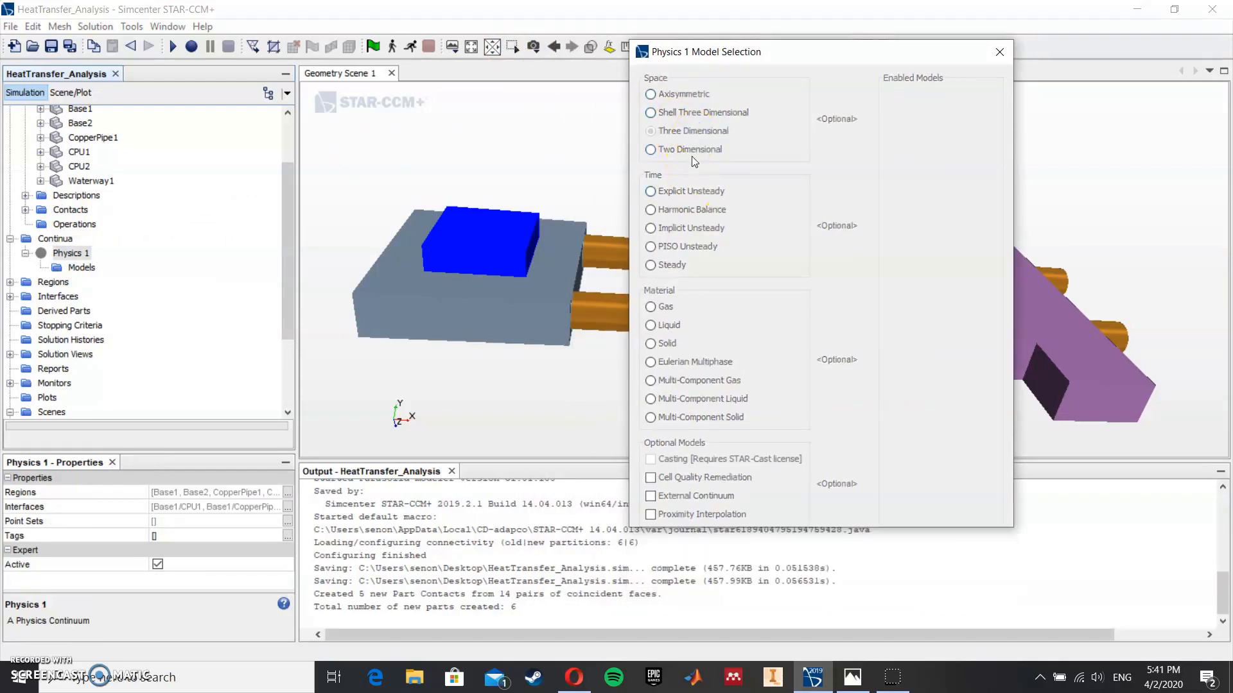
click(675, 168)
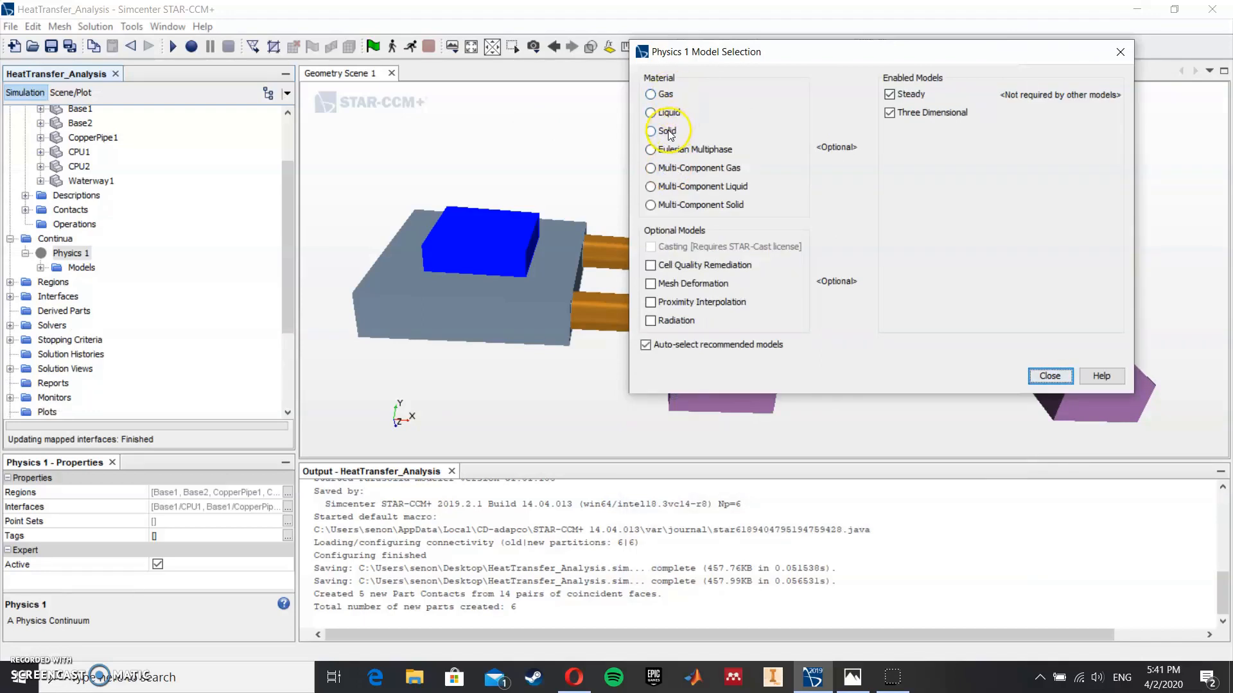
click(668, 132)
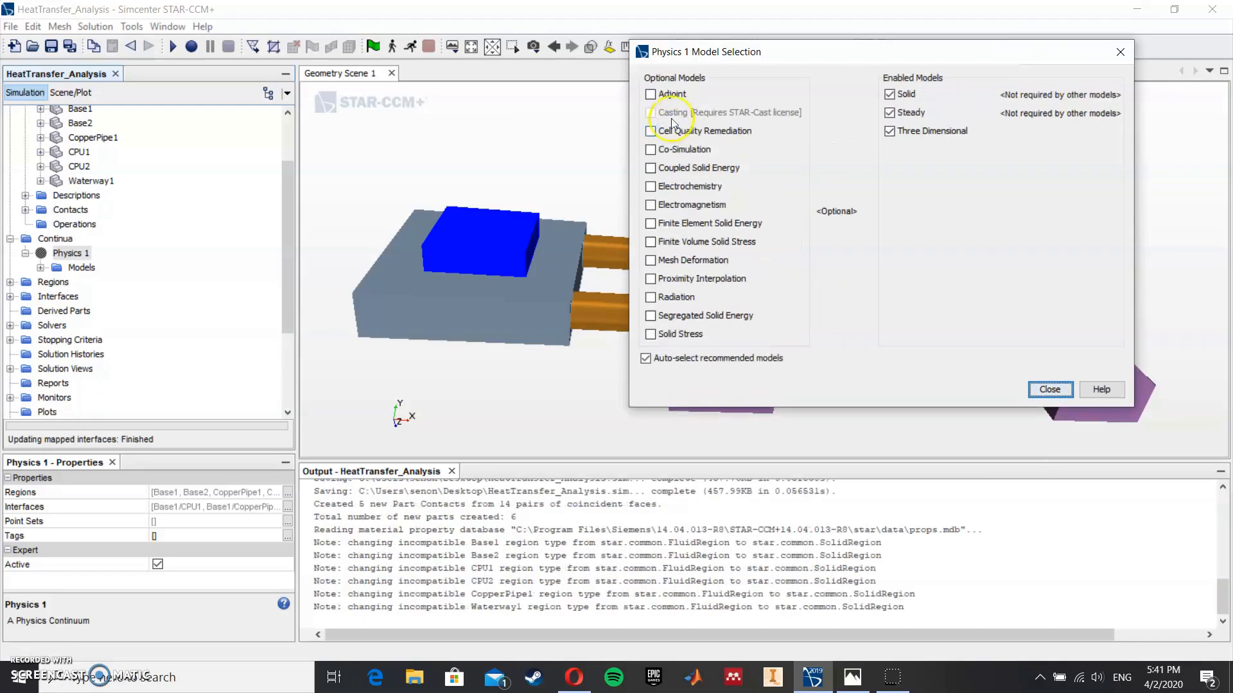
click(683, 170)
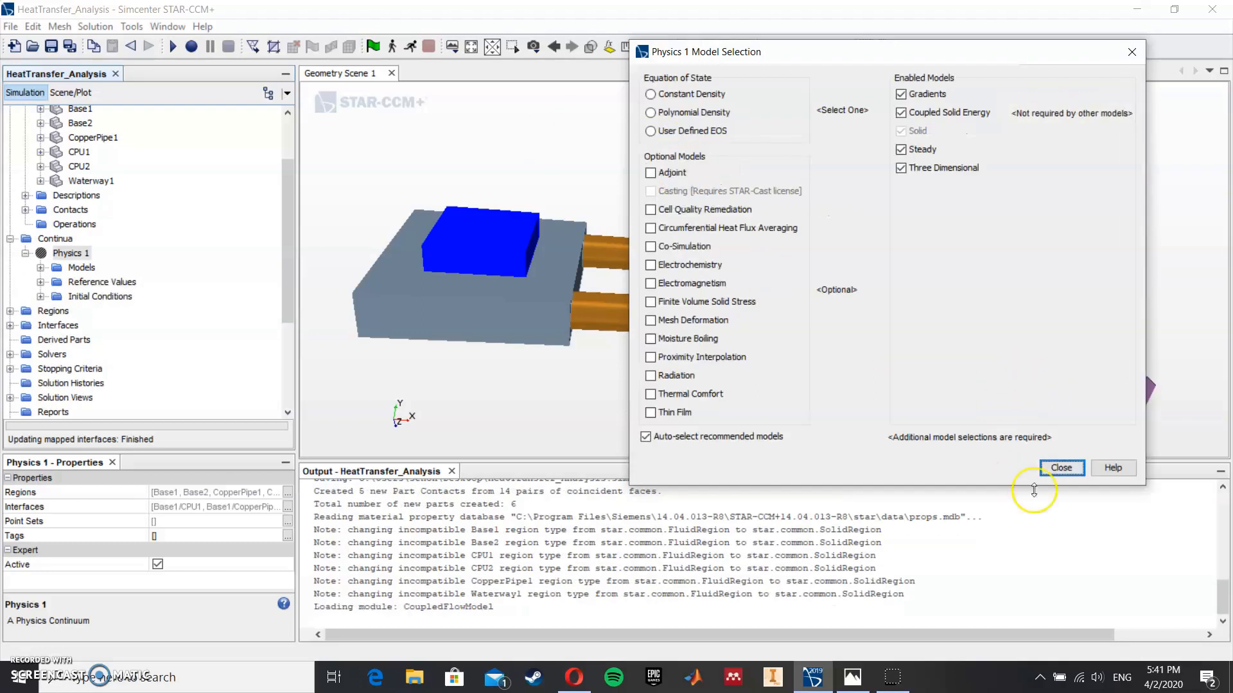
click(683, 96)
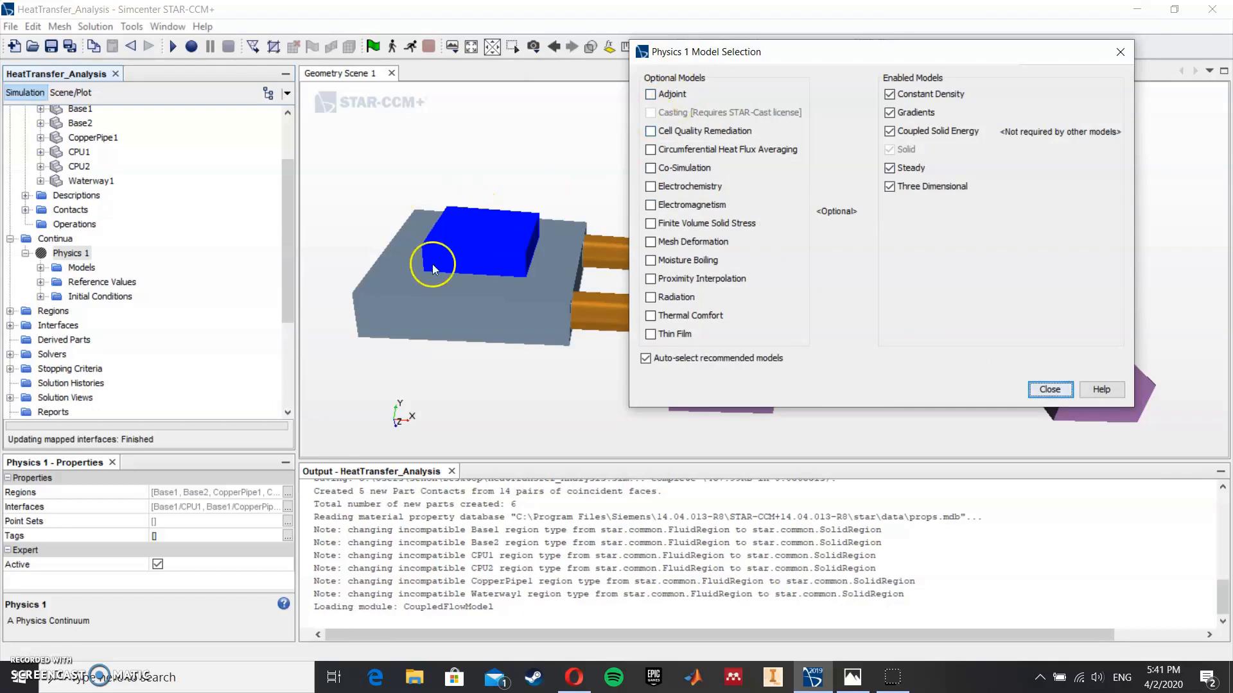
click(1051, 385)
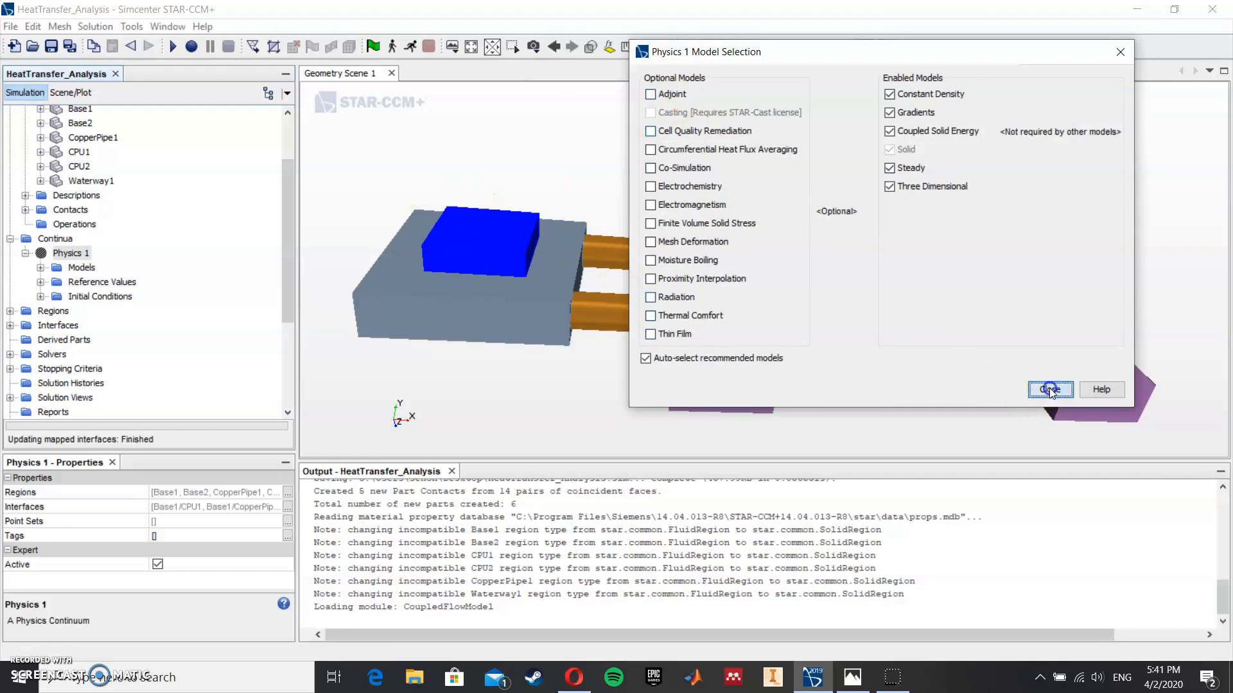
- Rename the Physics 1 continuum to CPU
right_click(71, 253)
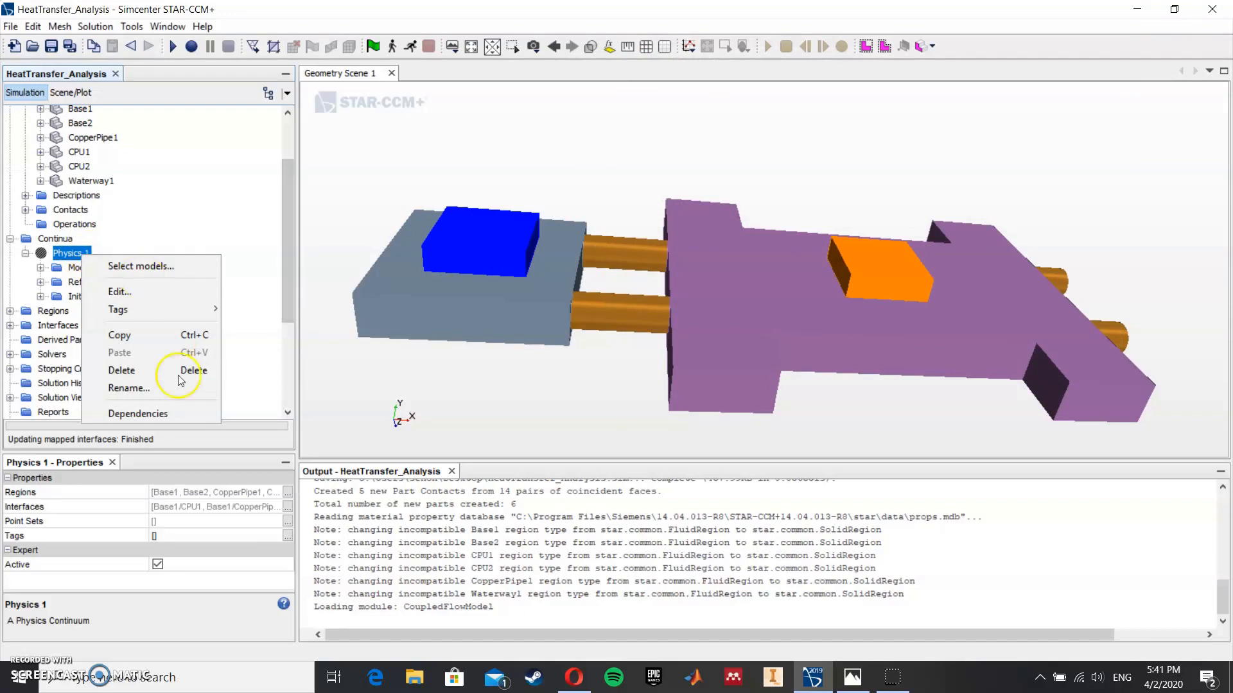
click(178, 387)
text(PCU)
key(BackSpace)
key(BackSpace)
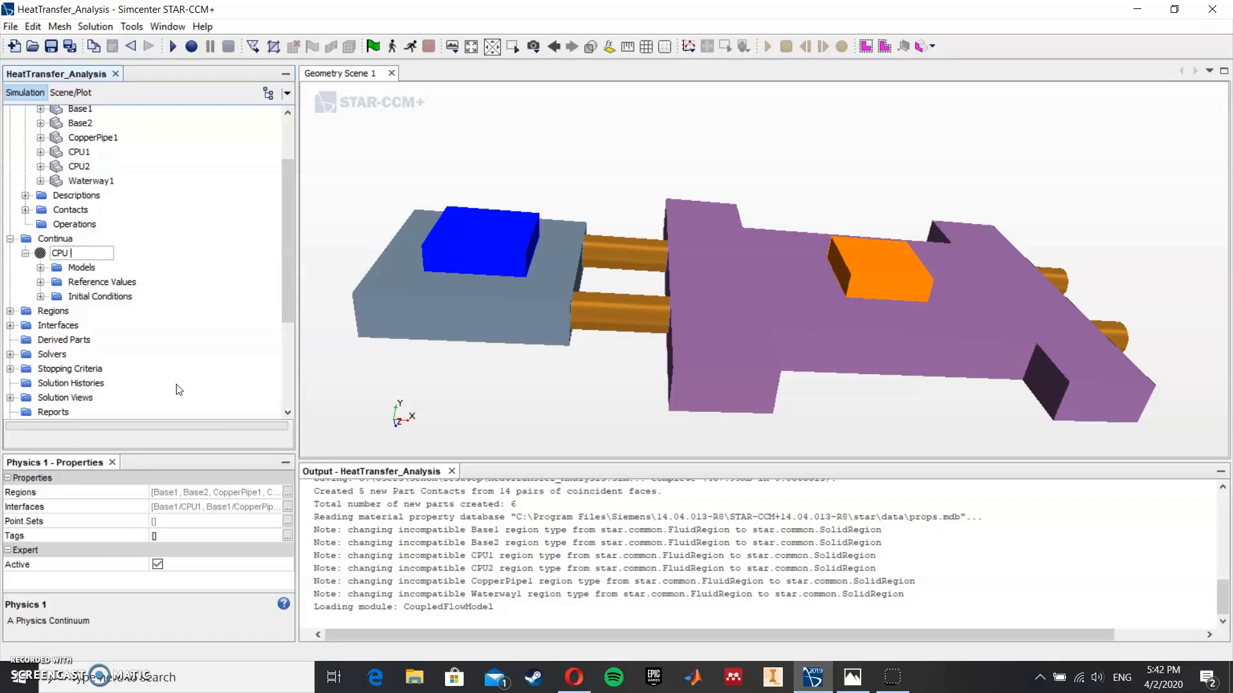
key(Return)
- Expand CPU's Solid model and start replacing its Al material
scroll(137, 276, down, 1)
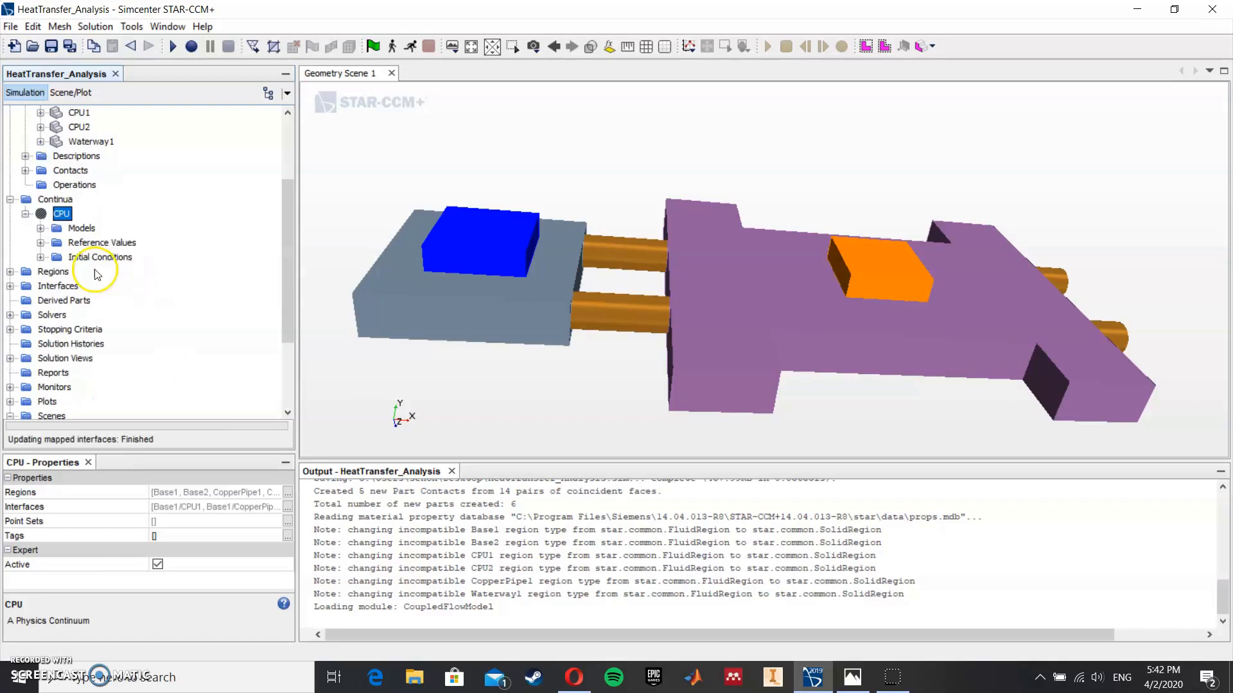
click(41, 229)
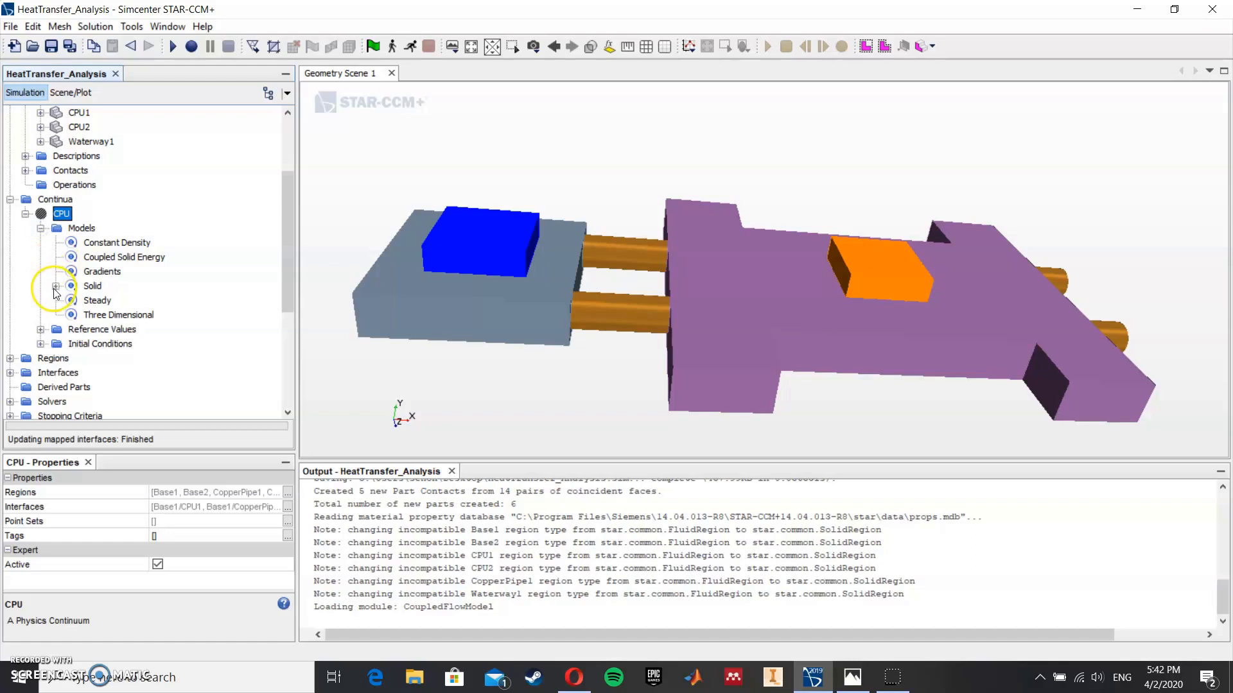
click(57, 287)
click(71, 300)
scroll(83, 282, down, 1)
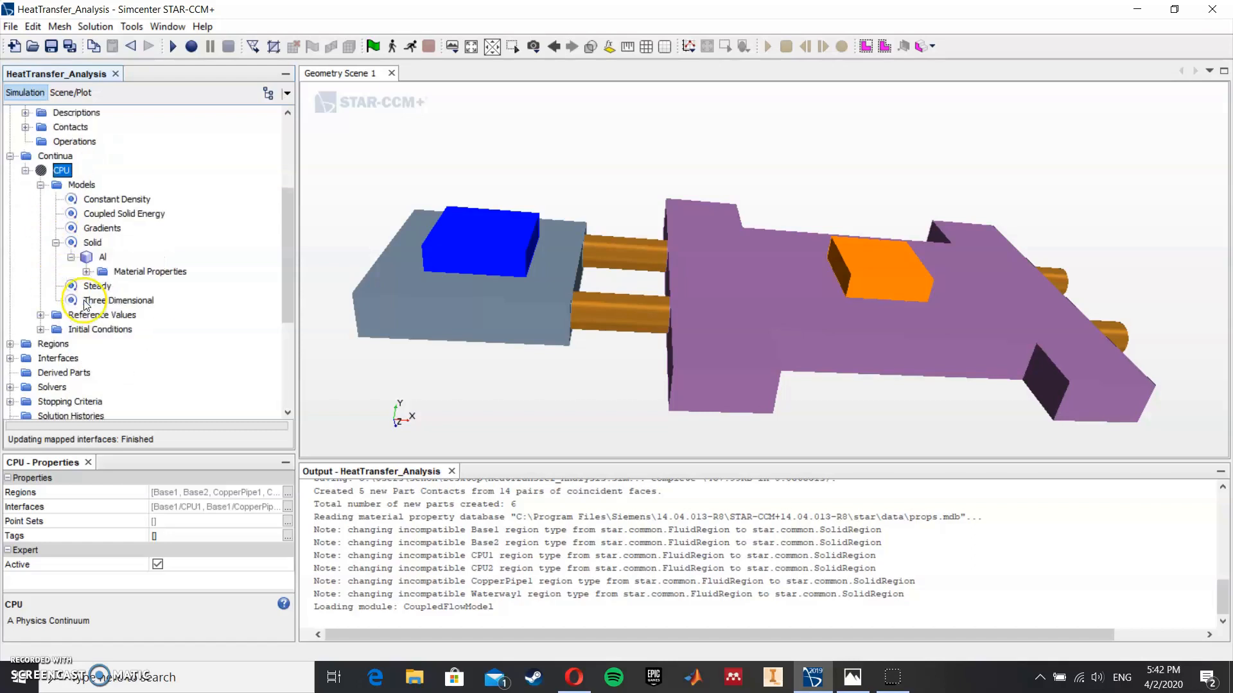
click(86, 272)
right_click(98, 257)
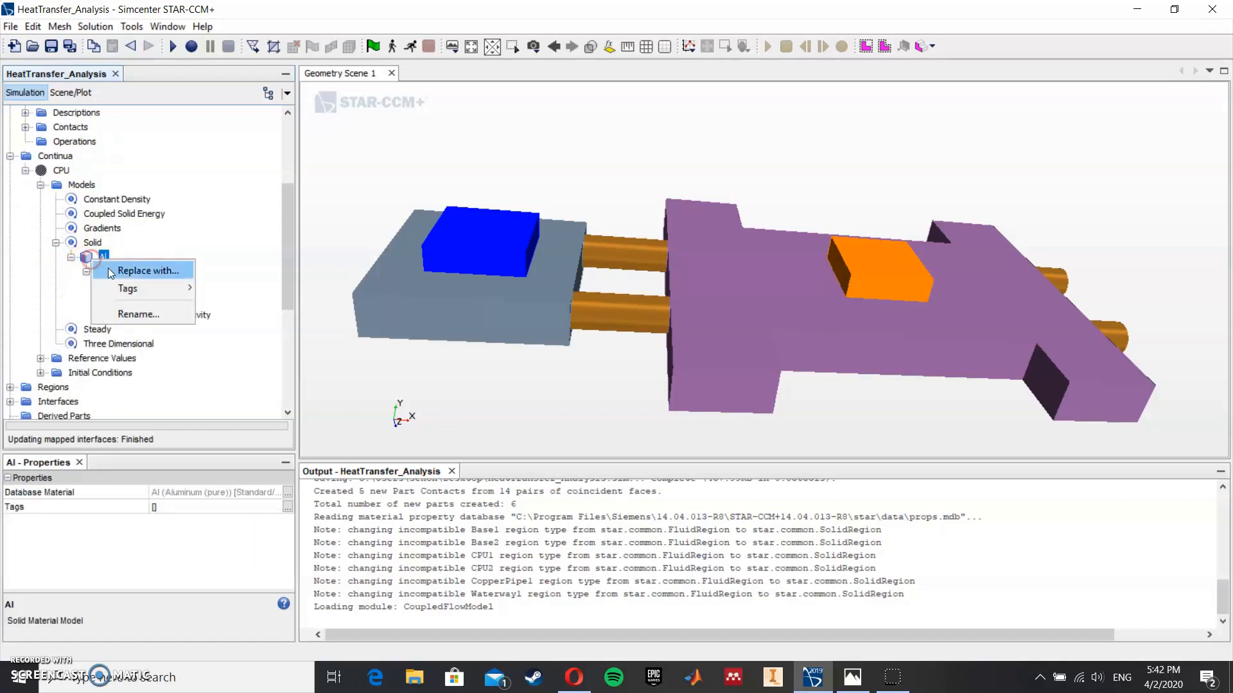
click(56, 244)
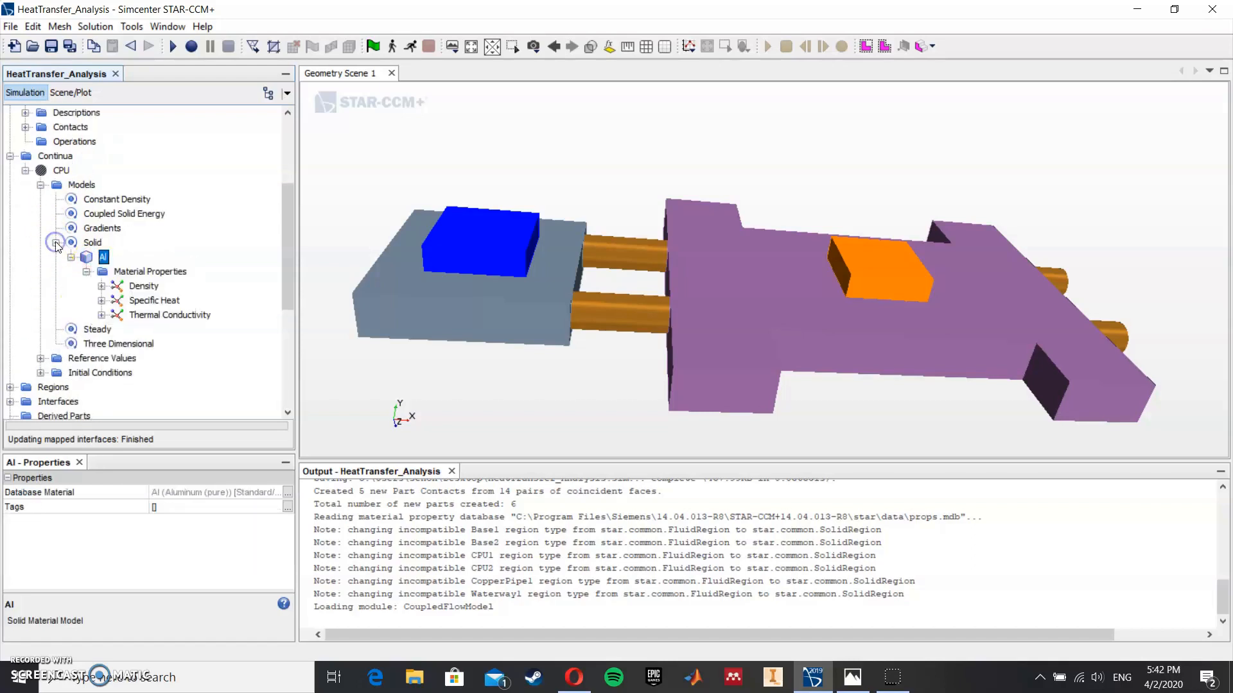
right_click(103, 258)
click(127, 270)
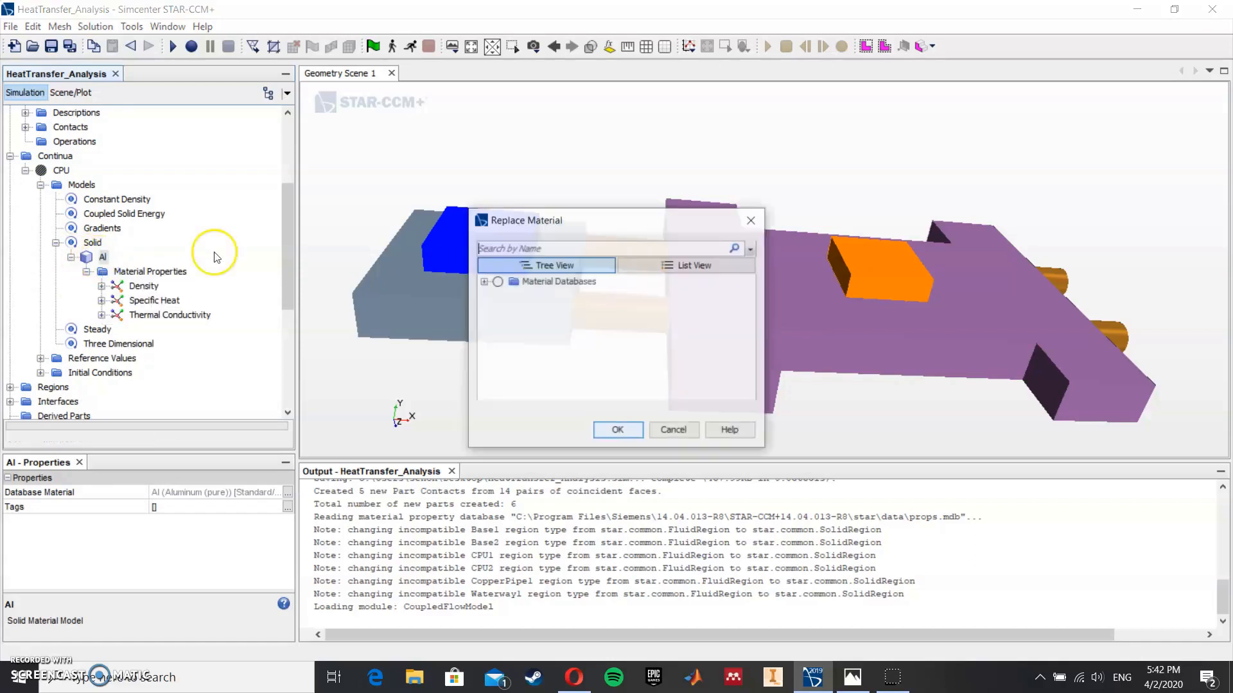
- Replace the material with Si (Silicon) from the Standard solids database
click(483, 281)
click(499, 295)
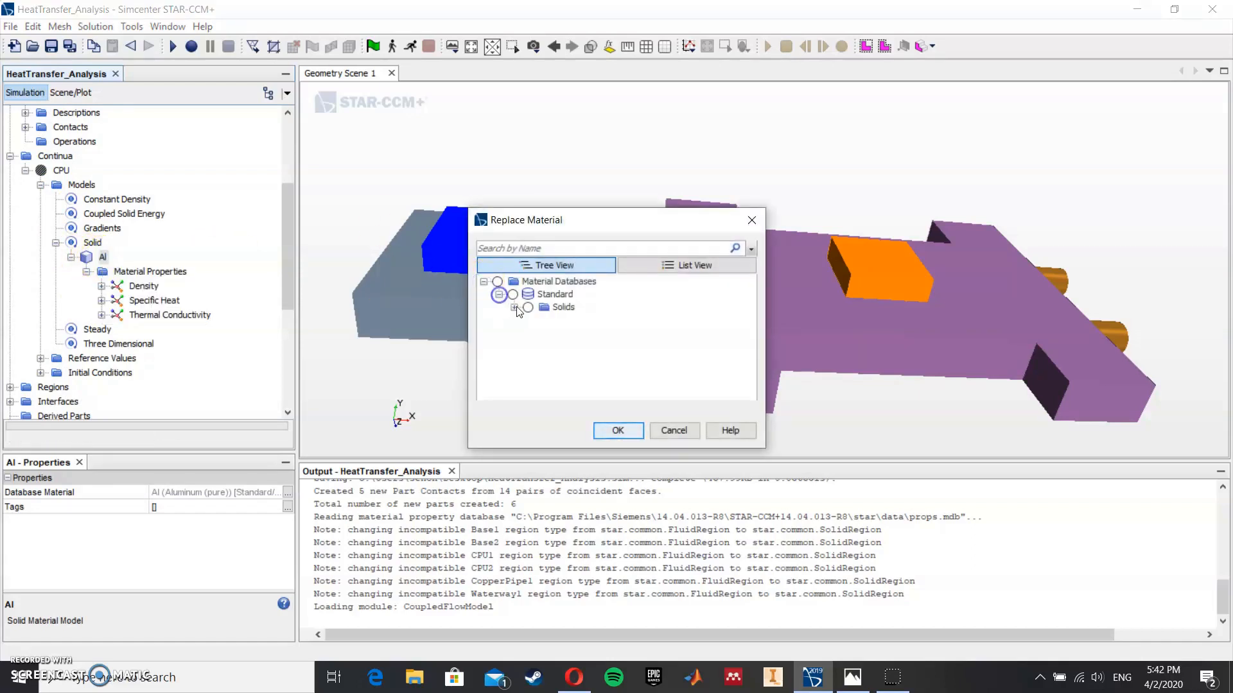
click(515, 306)
scroll(607, 343, down, 2)
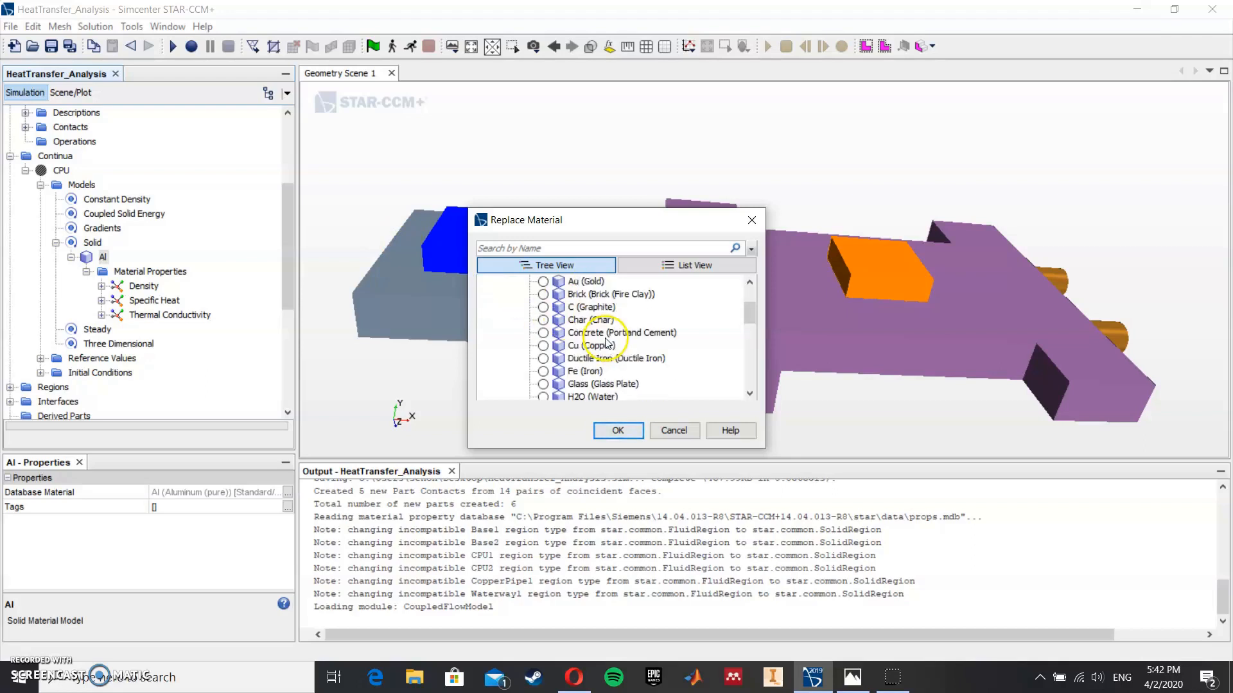
click(589, 250)
text(silicon)
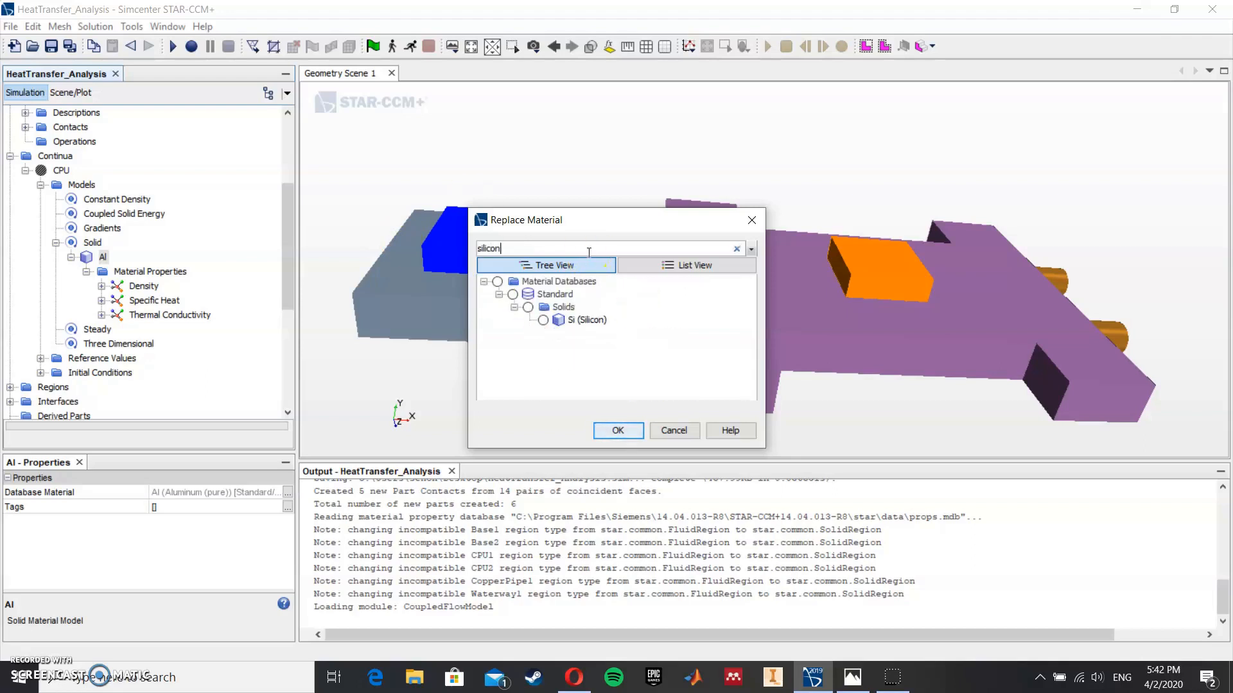
click(600, 320)
click(543, 320)
click(618, 429)
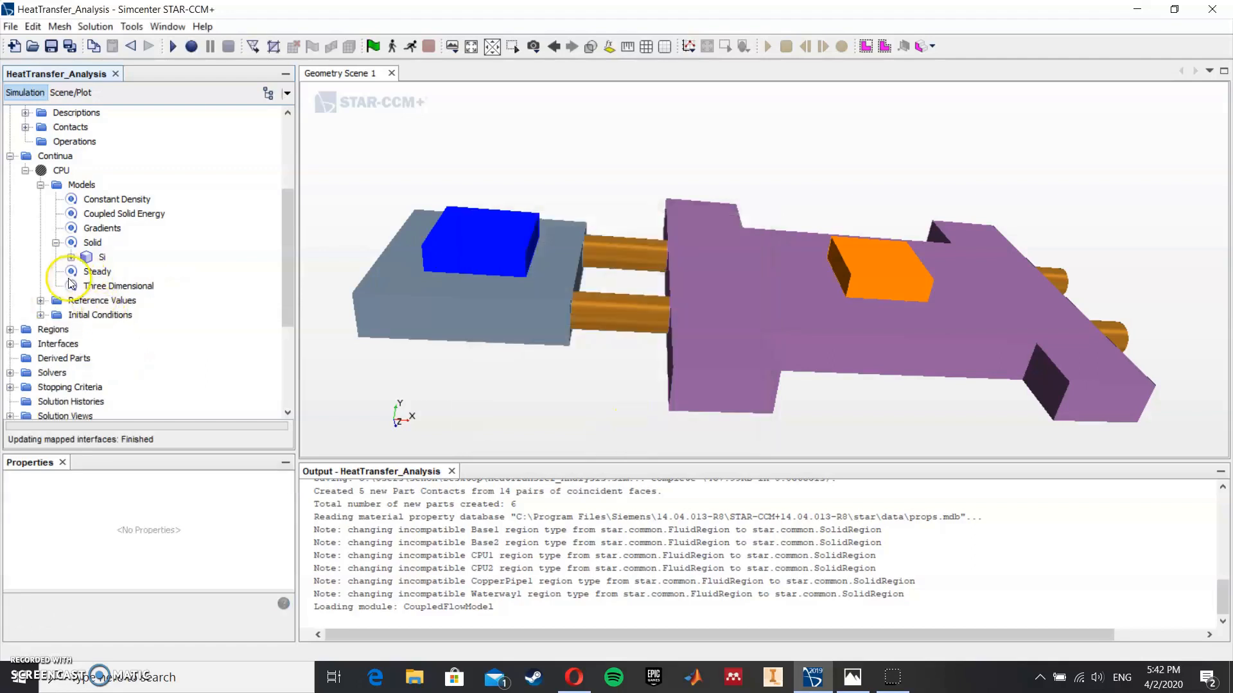
- Change silicon's constant thermal conductivity from 124 to 125 W/m-K
click(71, 257)
click(86, 271)
click(101, 314)
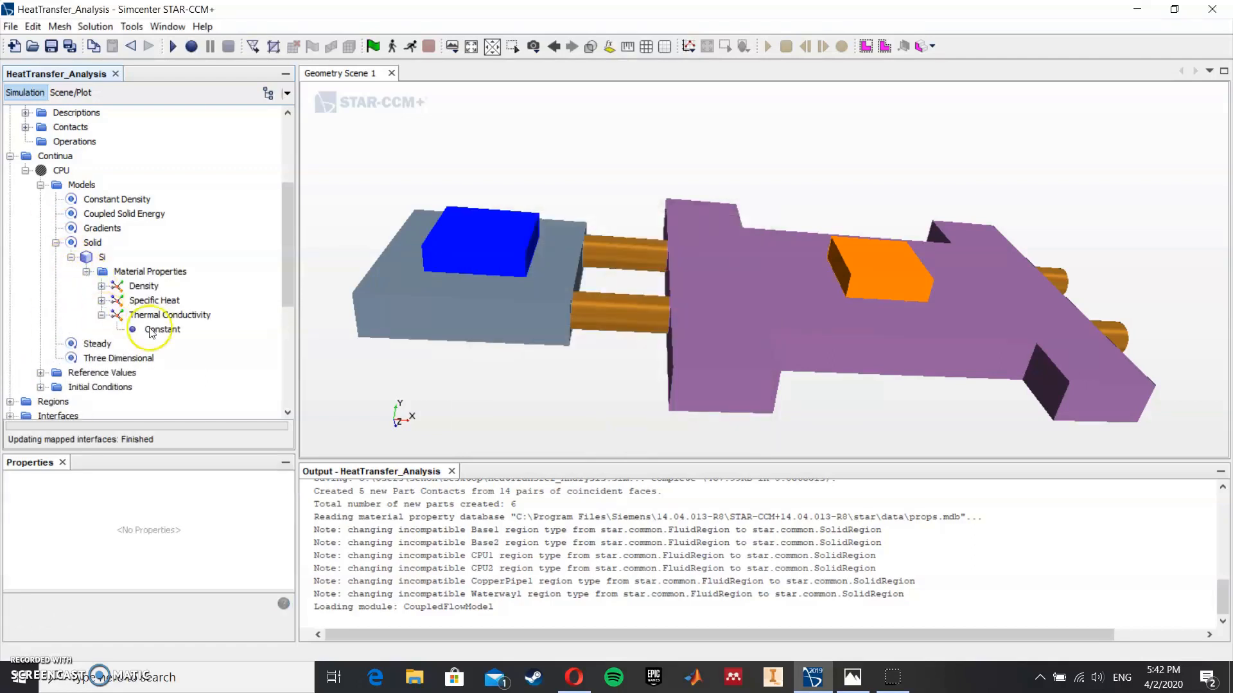
click(151, 331)
click(162, 497)
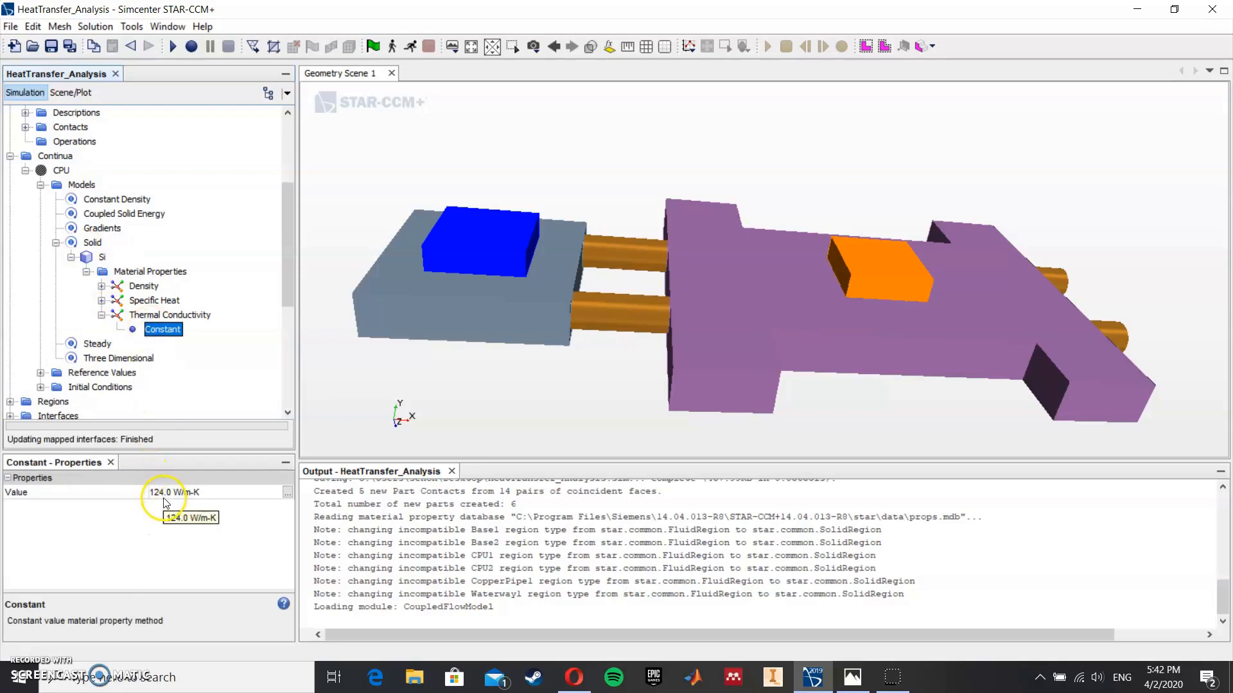
click(164, 499)
text(125)
key(Return)
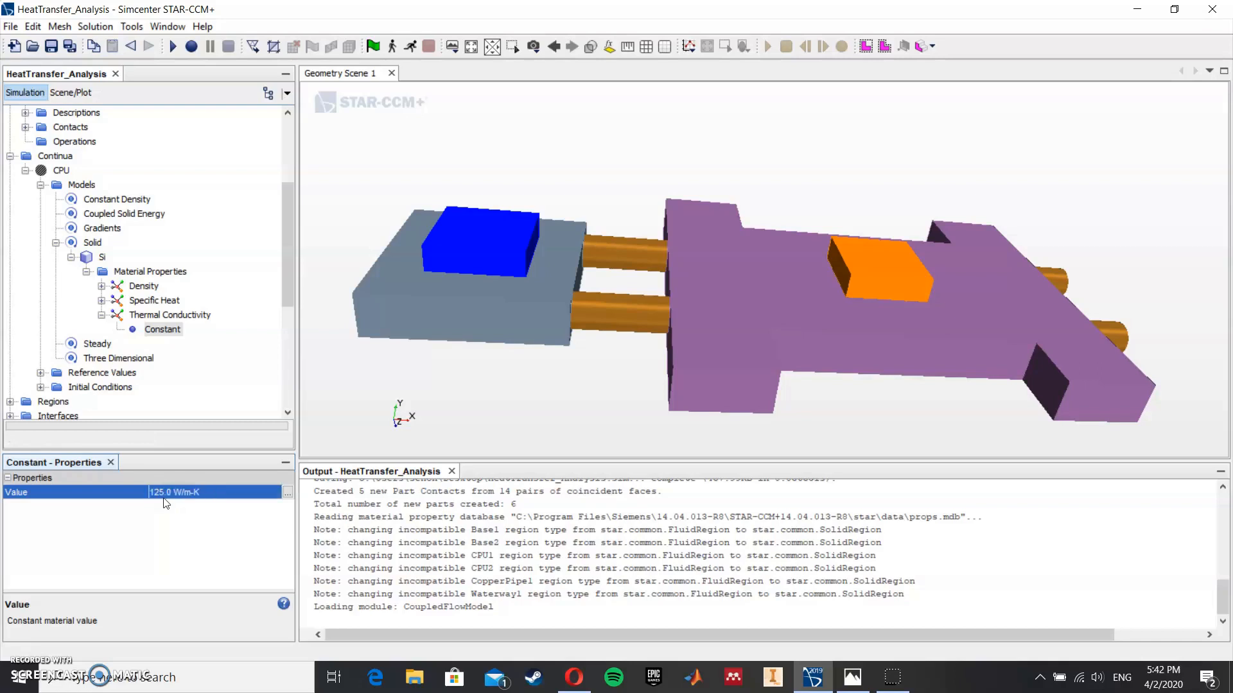
- Review silicon's density and specific heat, then collapse the CPU models tree
click(143, 287)
click(153, 300)
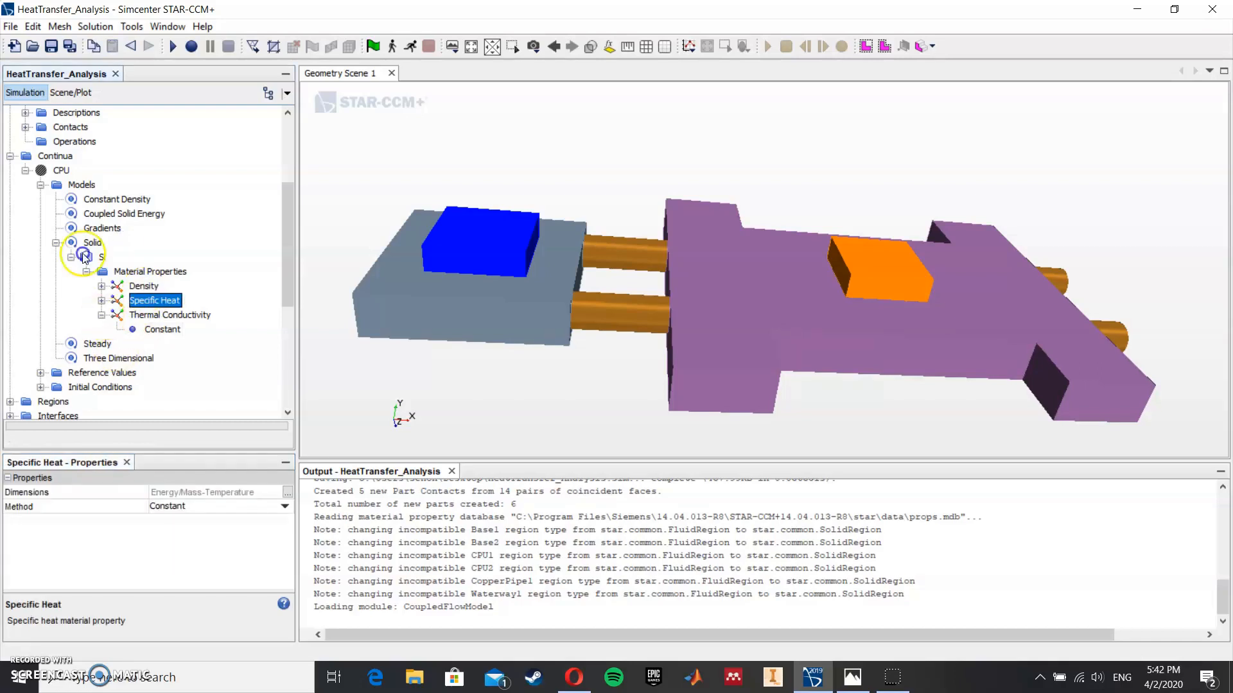
click(101, 316)
click(143, 286)
click(154, 300)
click(86, 272)
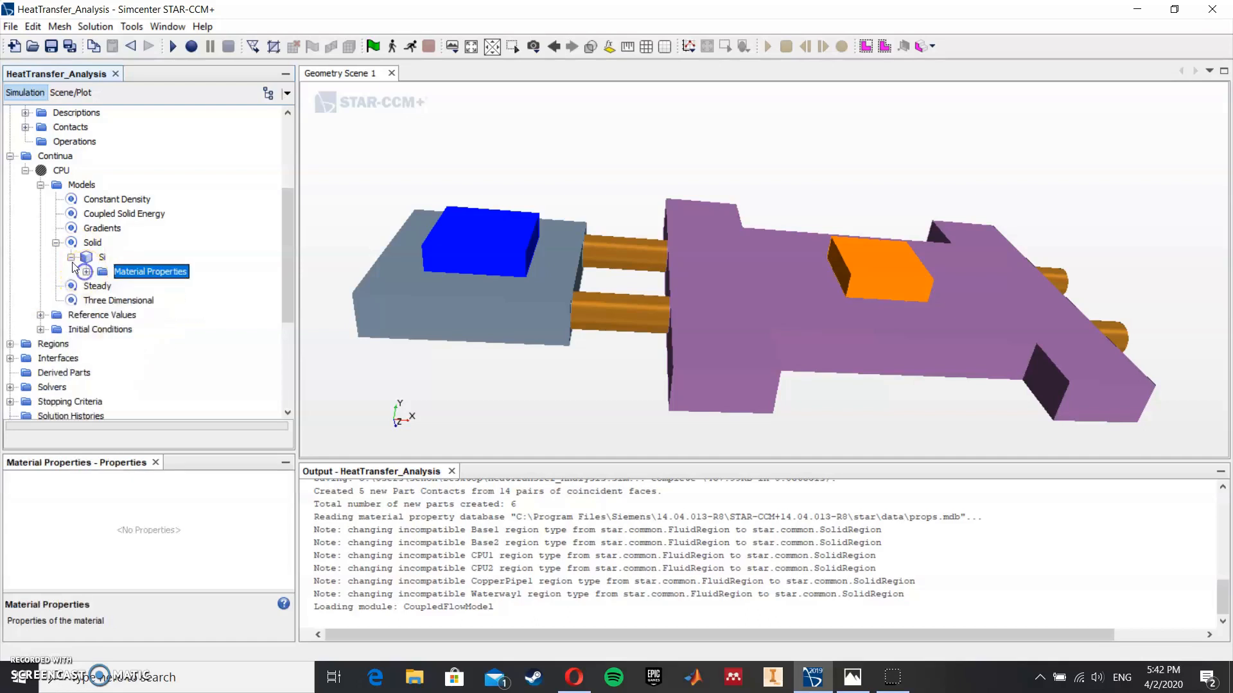
click(71, 257)
click(56, 243)
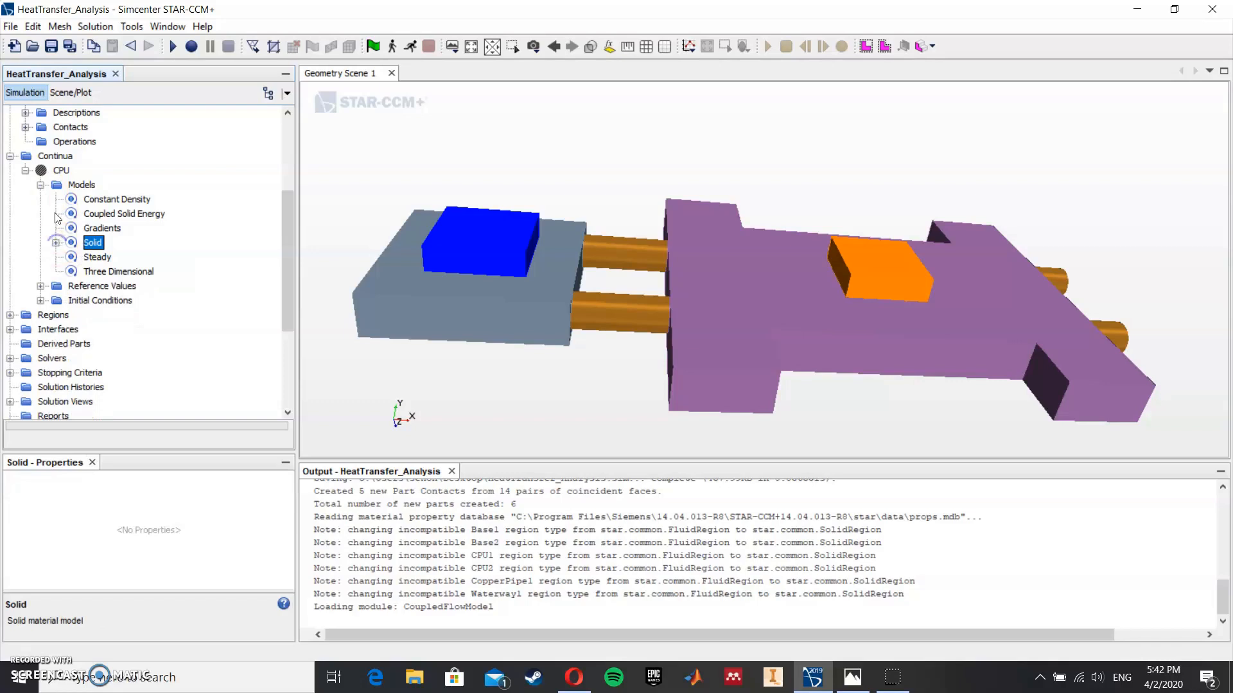
click(41, 186)
- Set the CPU continuum's initial static temperature to a constant 35 C
click(40, 214)
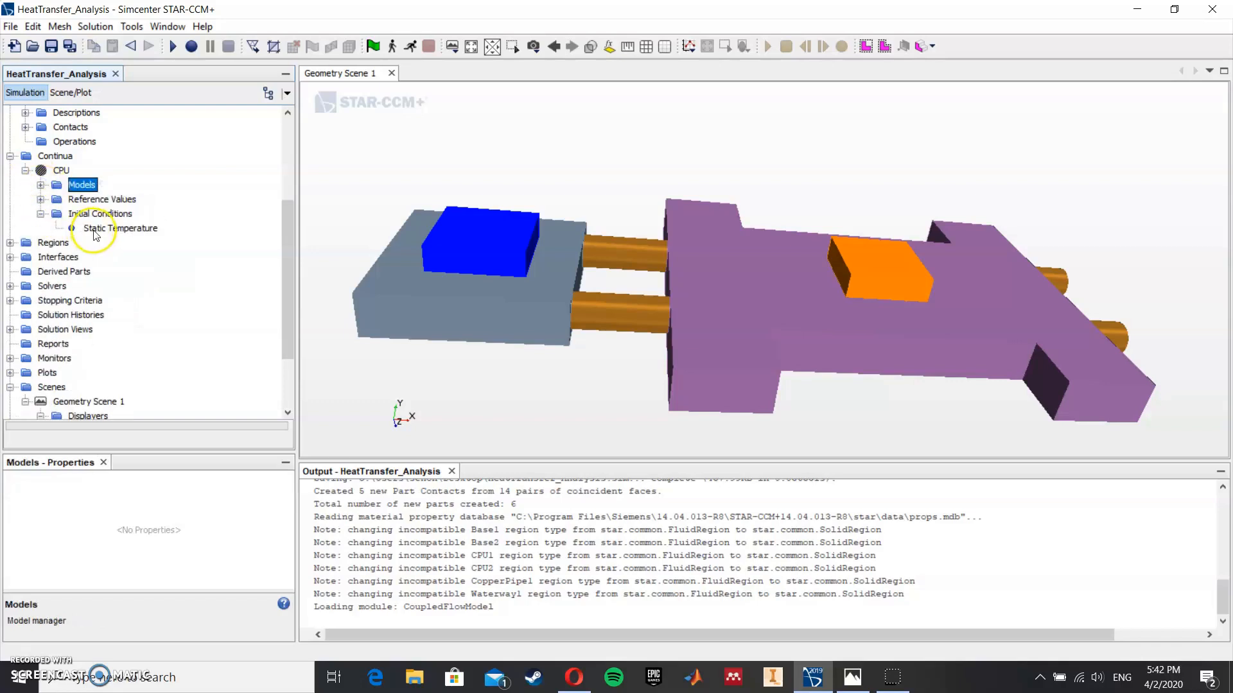
click(121, 229)
click(192, 507)
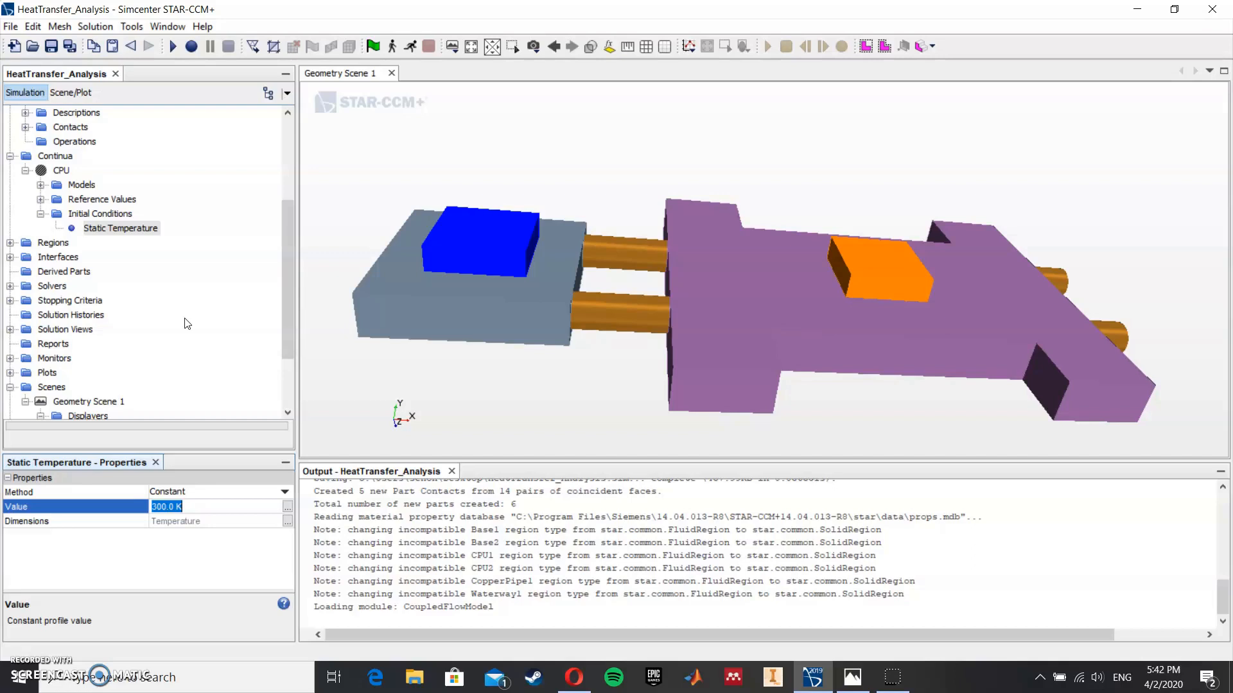
text(35C)
key(Return)
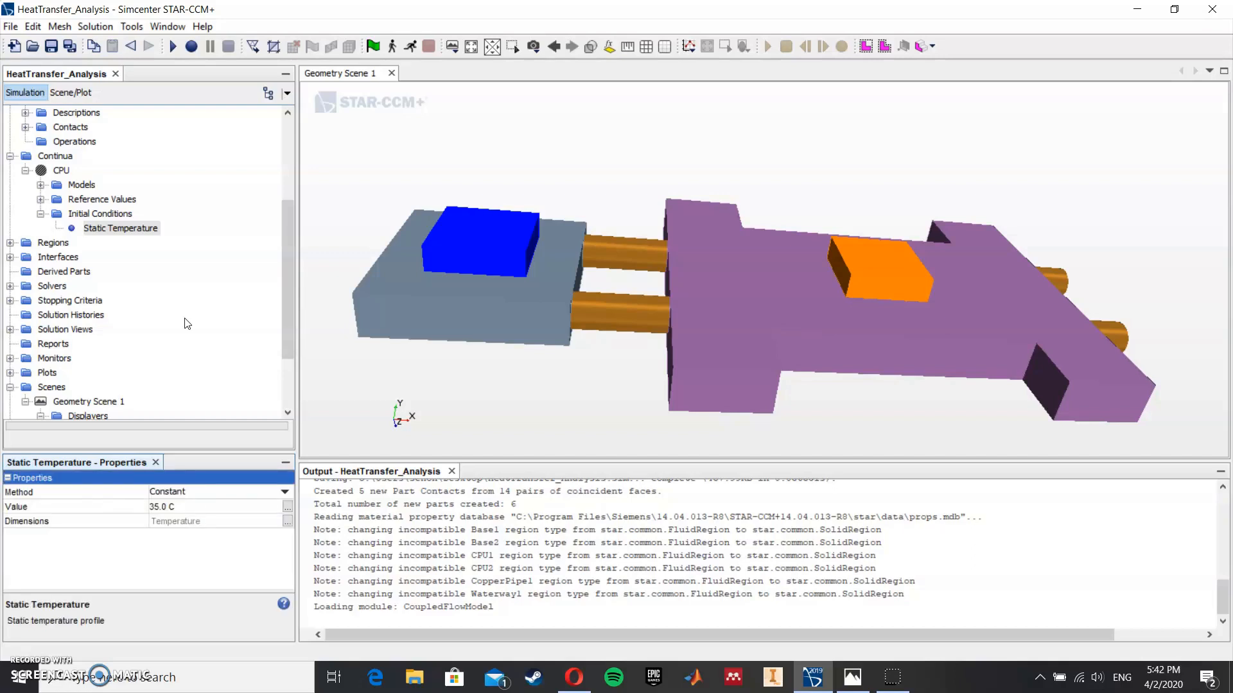
click(183, 507)
click(185, 508)
key(BackSpace)
text(F)
key(Return)
click(185, 507)
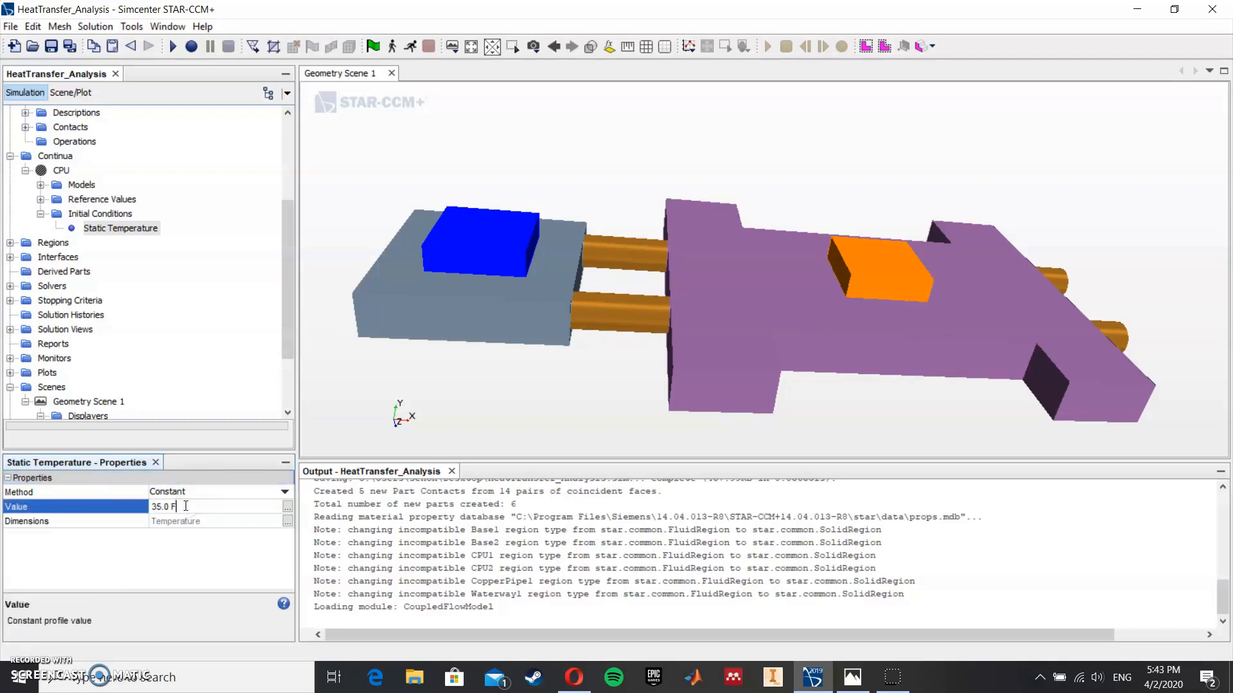
key(Return)
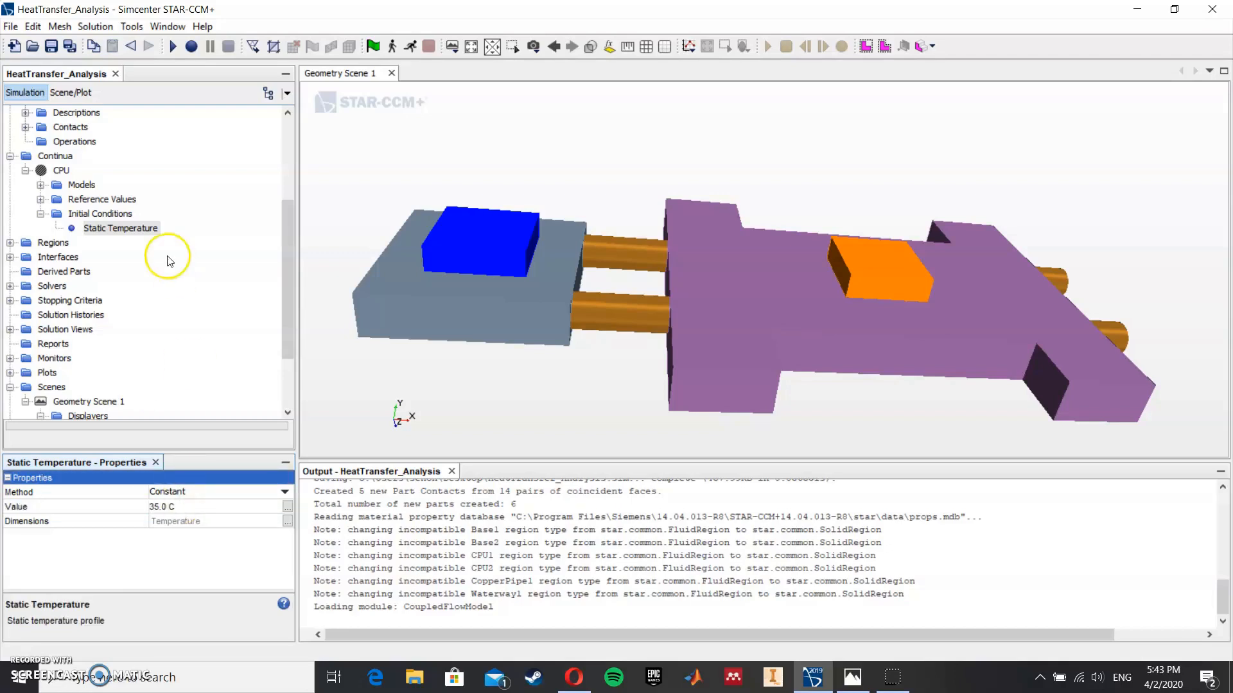
- Collapse the initial conditions and bring up the Continua options for a new continuum
click(40, 214)
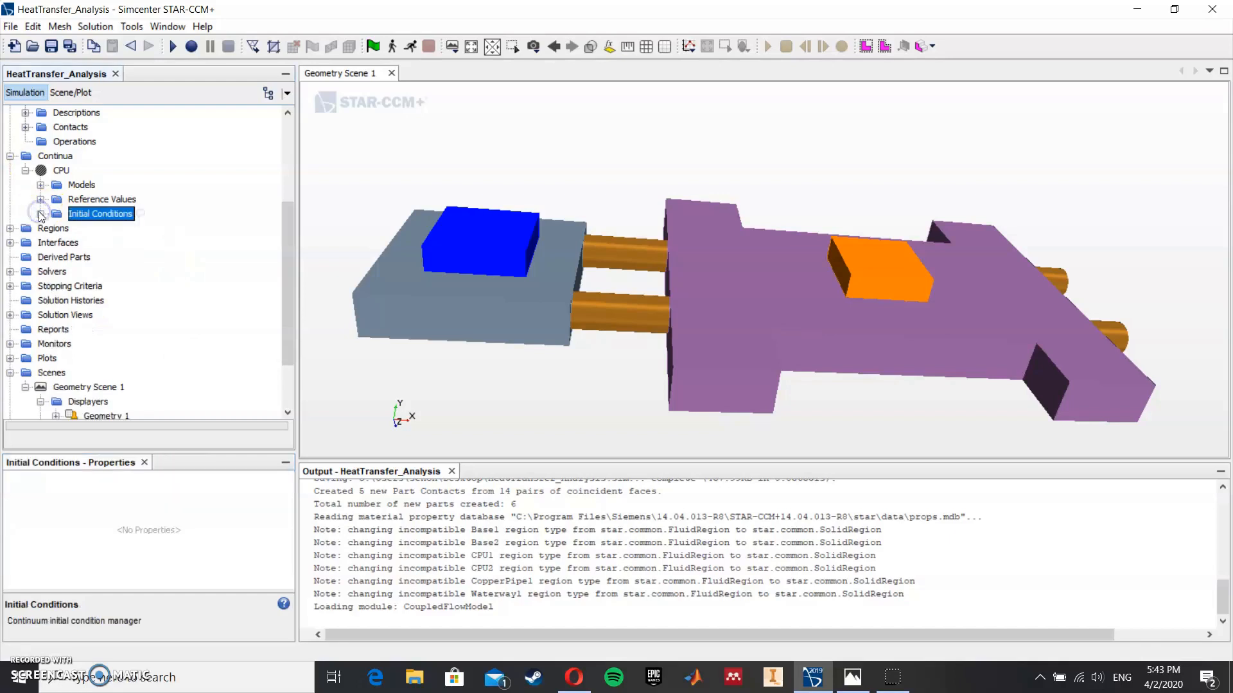
scroll(39, 215, up, 1)
right_click(55, 199)
click(43, 215)
- Duplicate the CPU continuum by copy and paste and rename the copy Bases
right_click(60, 199)
click(24, 219)
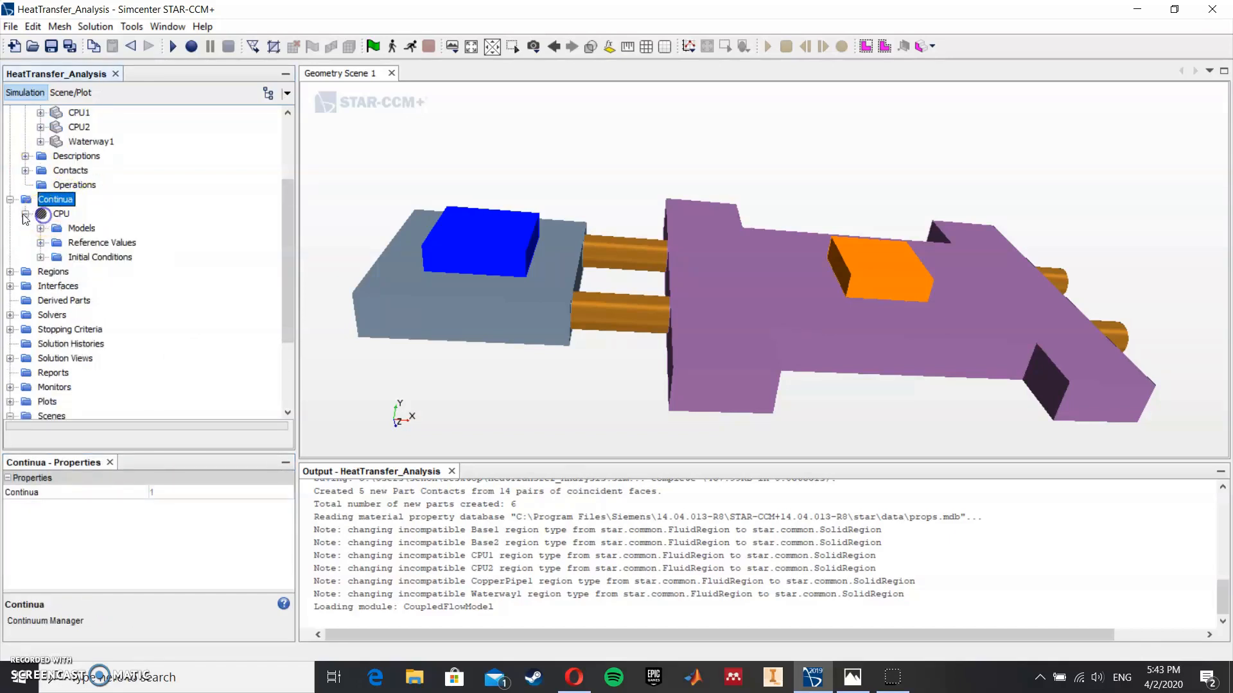
click(25, 214)
click(43, 215)
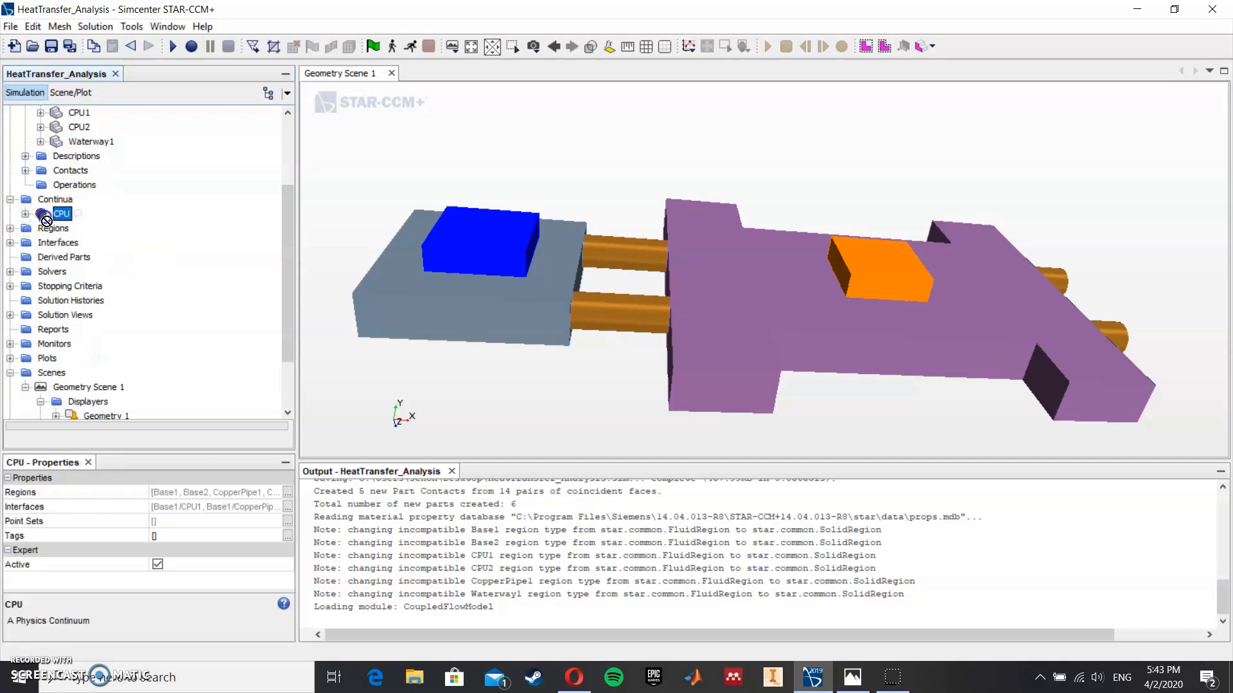
key(ctrl+c)
key(ctrl+v)
click(77, 214)
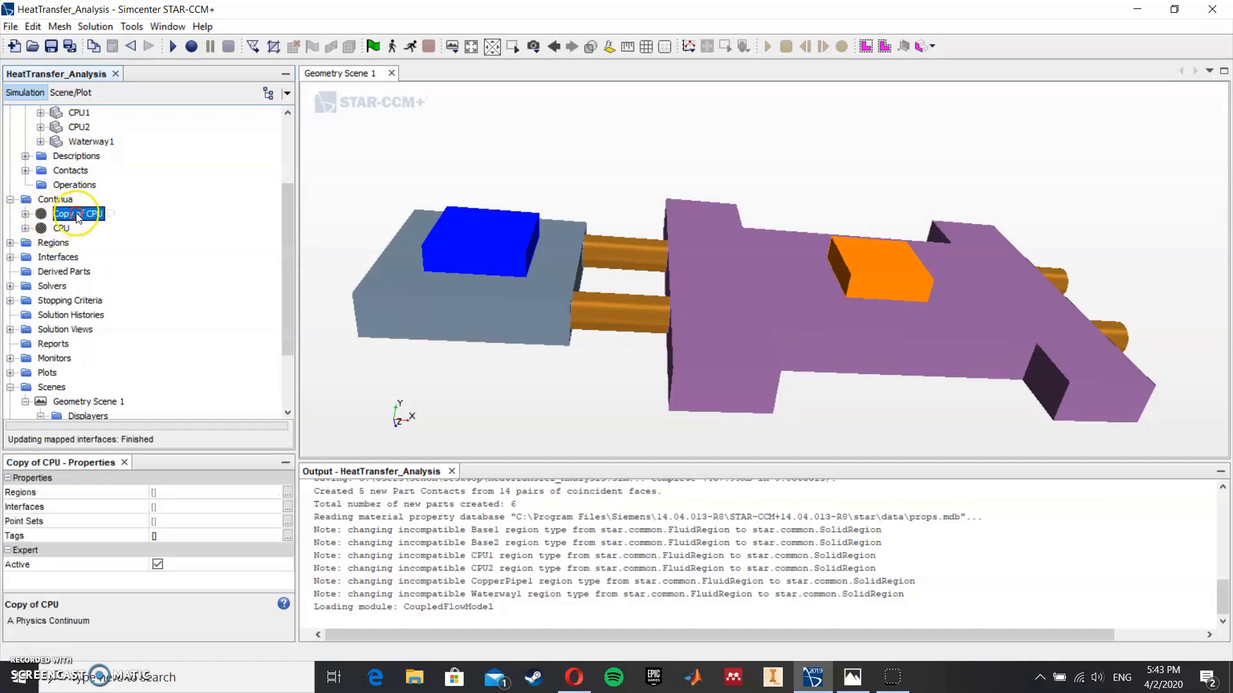
right_click(76, 217)
click(113, 345)
text(B)
key(Return)
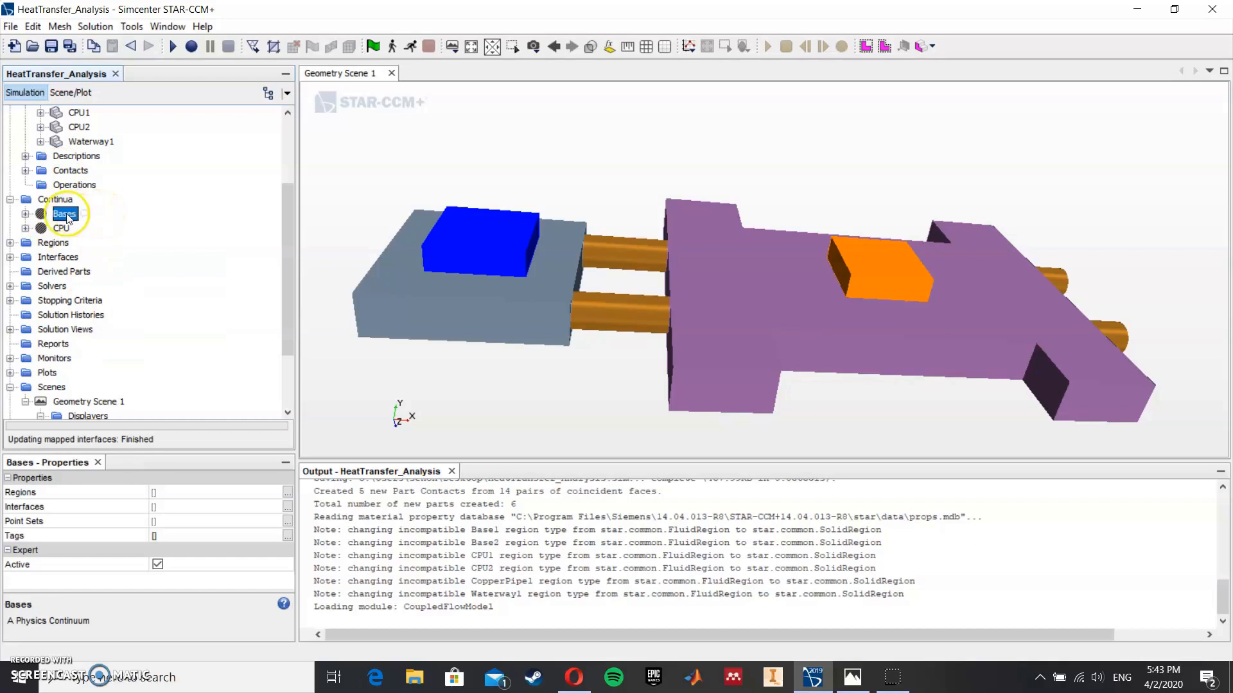
- Review the Bases physics models and start replacing its Si solid material
right_click(65, 213)
click(128, 225)
click(791, 417)
click(26, 214)
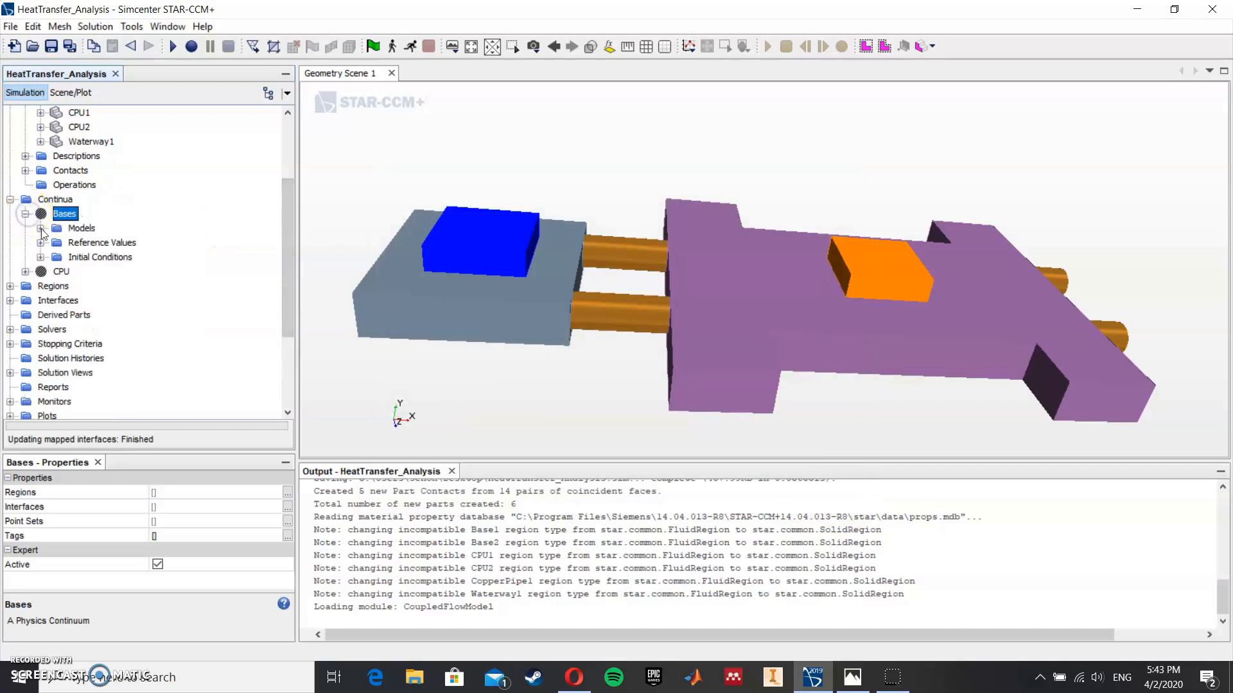
click(40, 228)
click(56, 286)
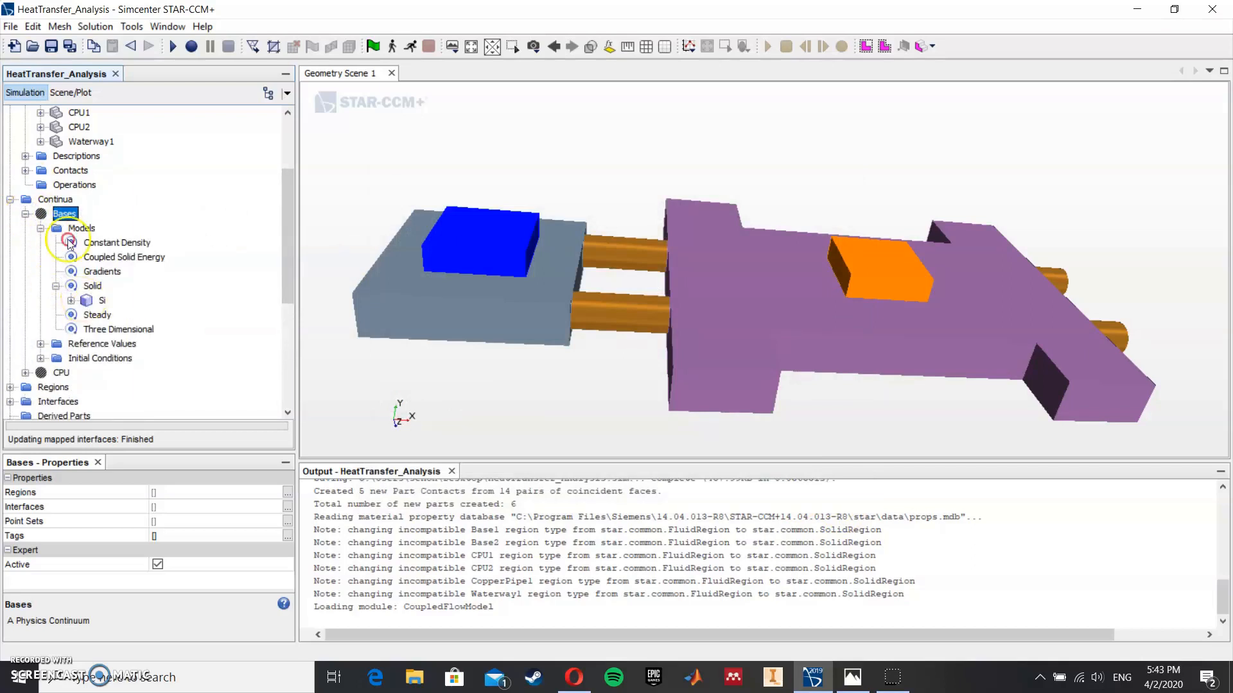
right_click(95, 301)
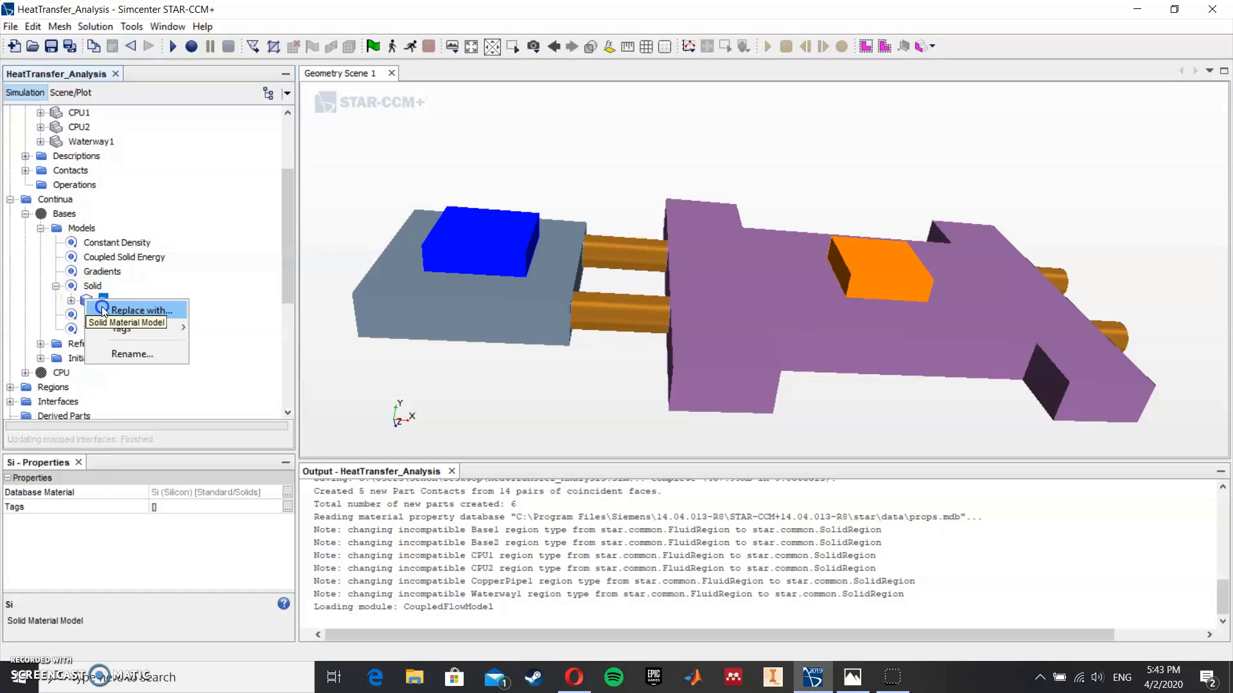
click(103, 310)
- Replace the material with Al (Aluminum (pure)) from the Standard solids database
click(483, 281)
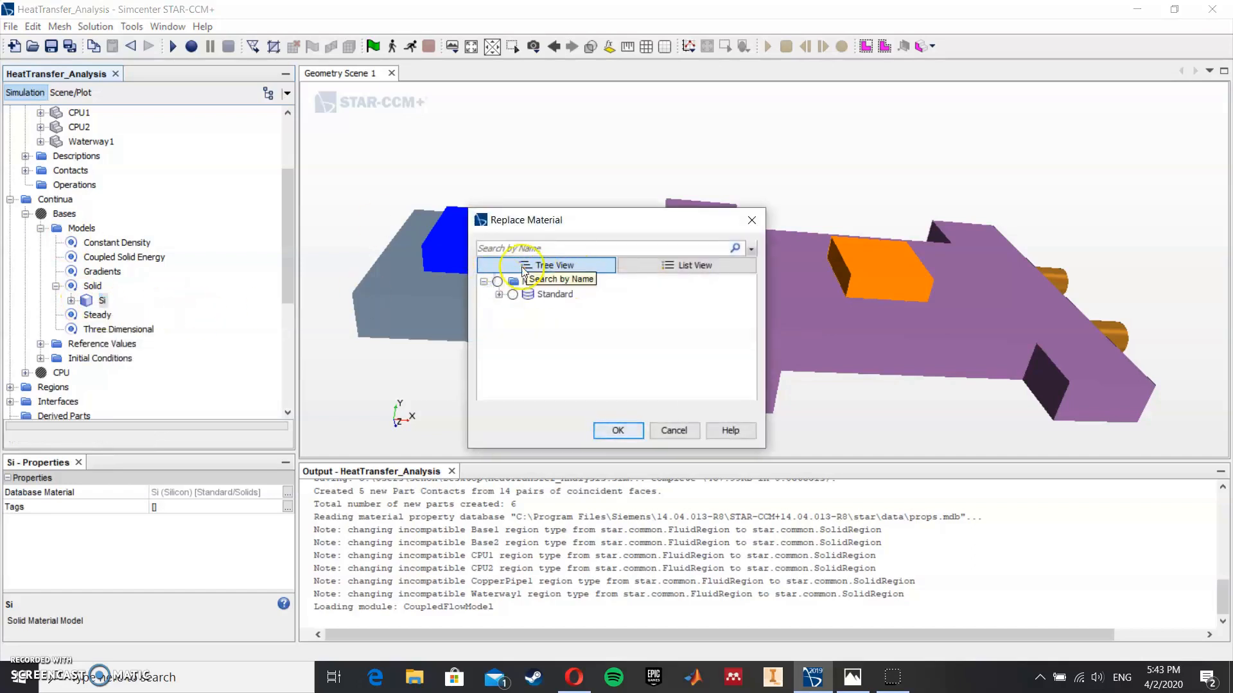
click(499, 294)
click(515, 307)
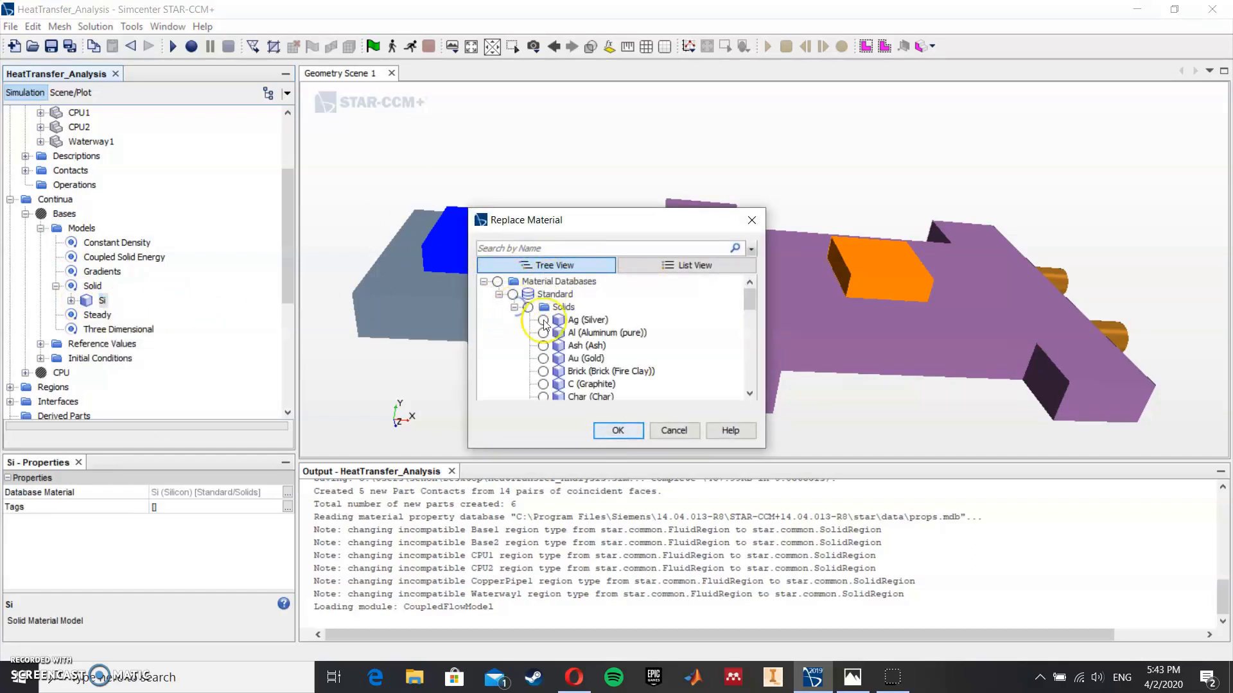
click(576, 249)
text(al)
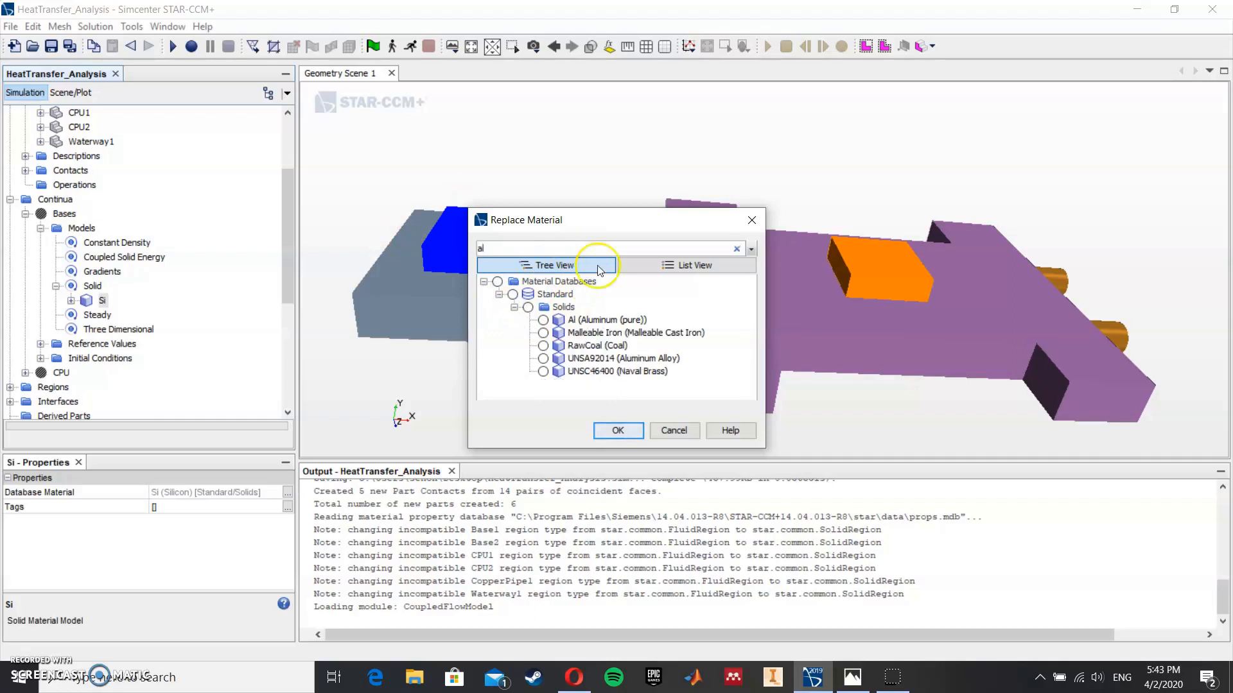
click(543, 320)
click(626, 433)
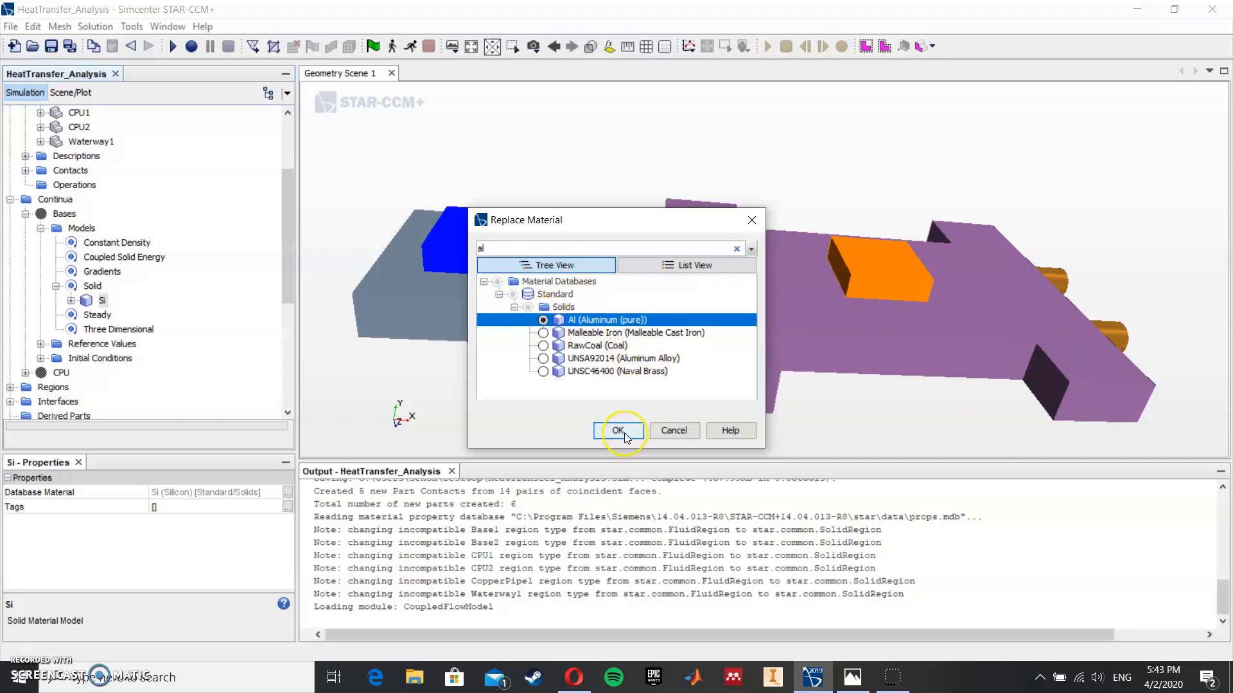
- Set the aluminium's constant thermal conductivity to 177 W/m-K
click(71, 300)
click(86, 315)
click(100, 358)
click(163, 374)
click(190, 493)
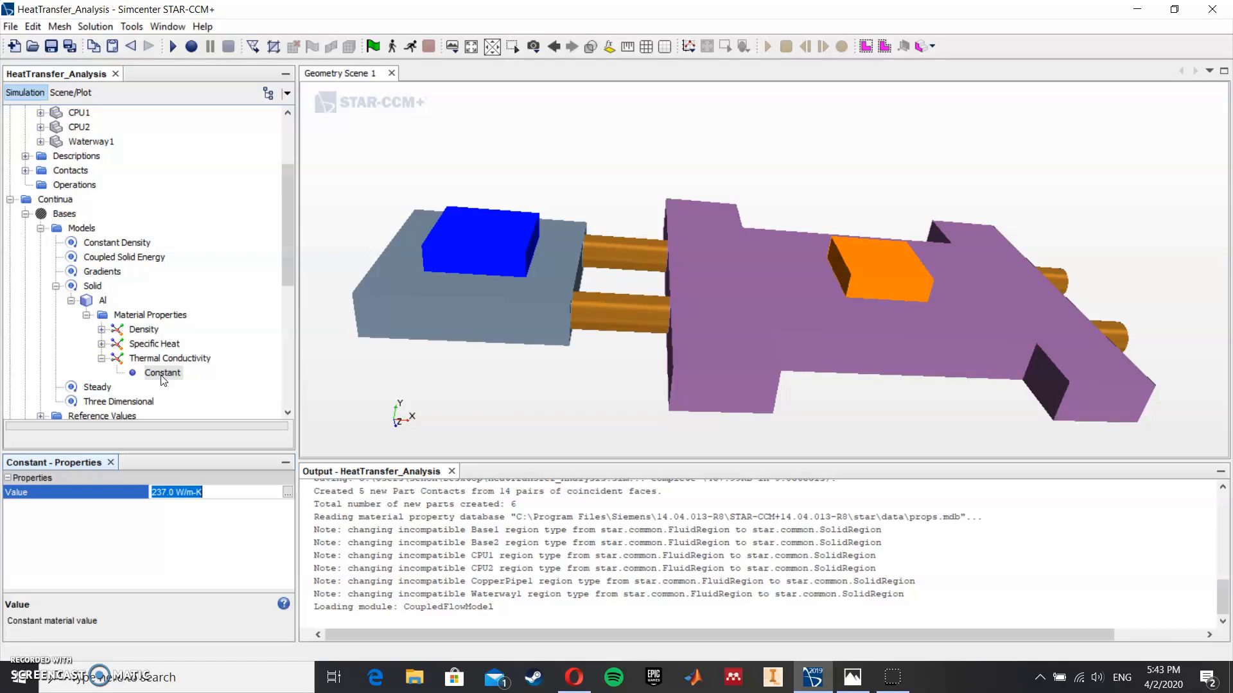
text(177)
key(Return)
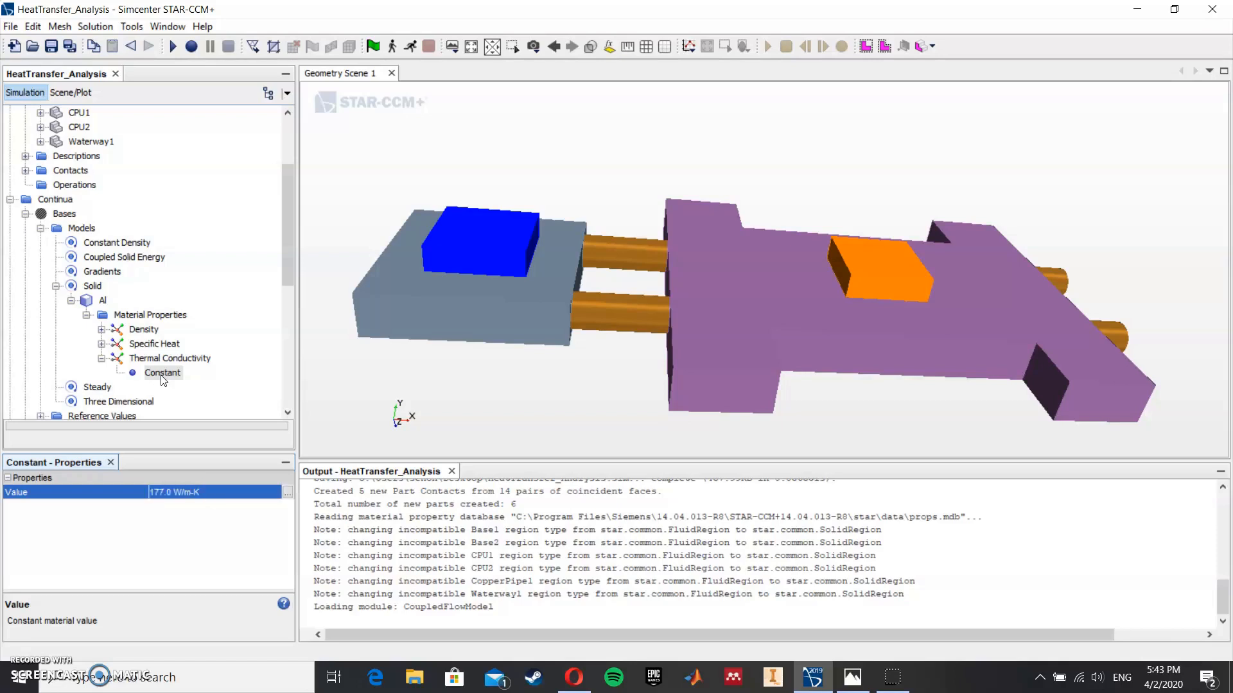
click(55, 288)
- Duplicate the Bases continuum and rename the copy CoppePipe
click(25, 214)
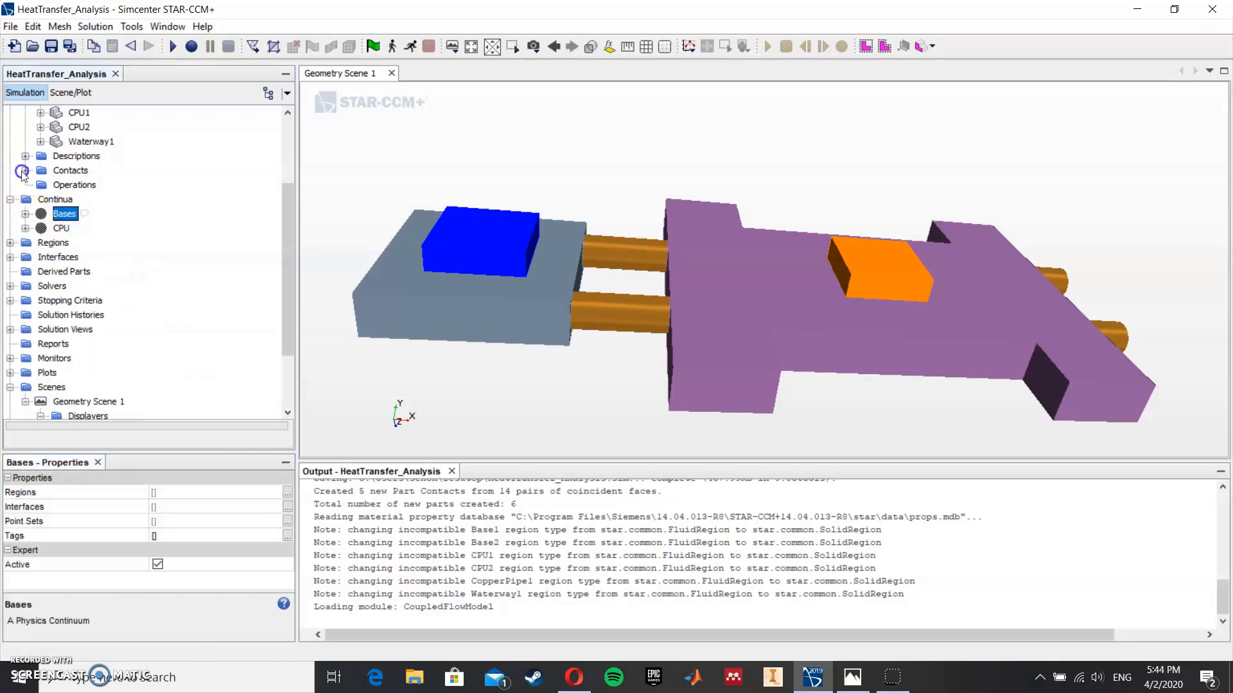
right_click(50, 200)
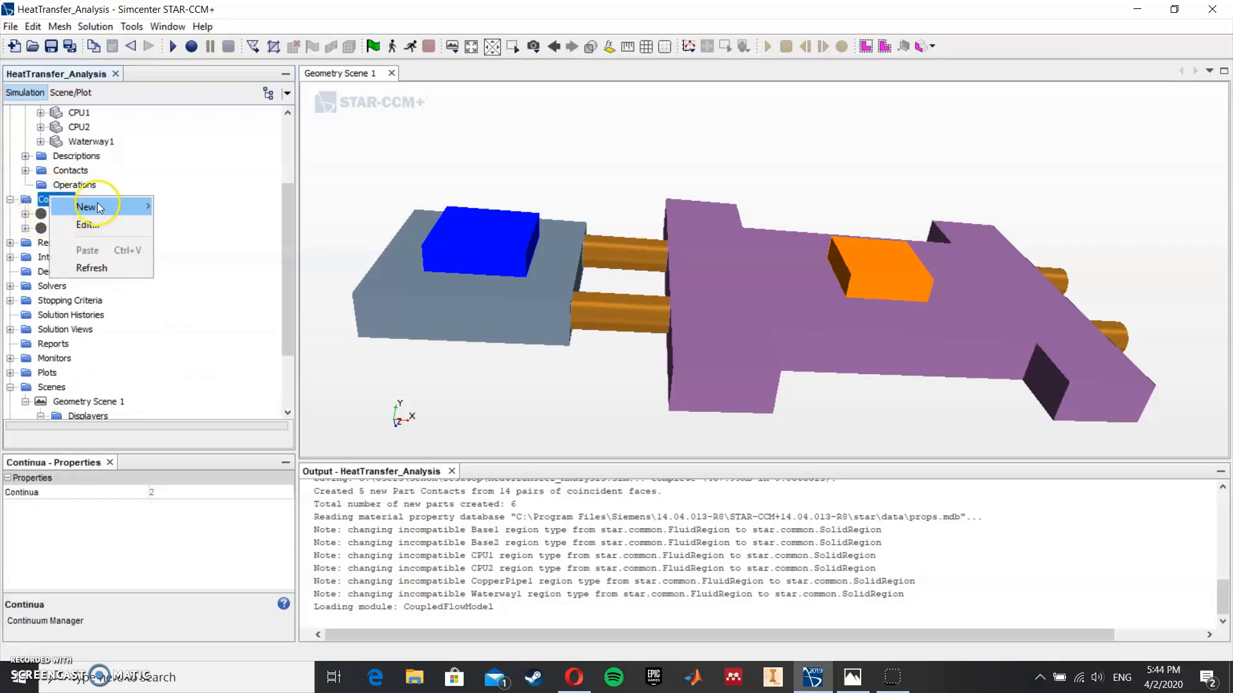
mouse_move(132, 206)
click(180, 267)
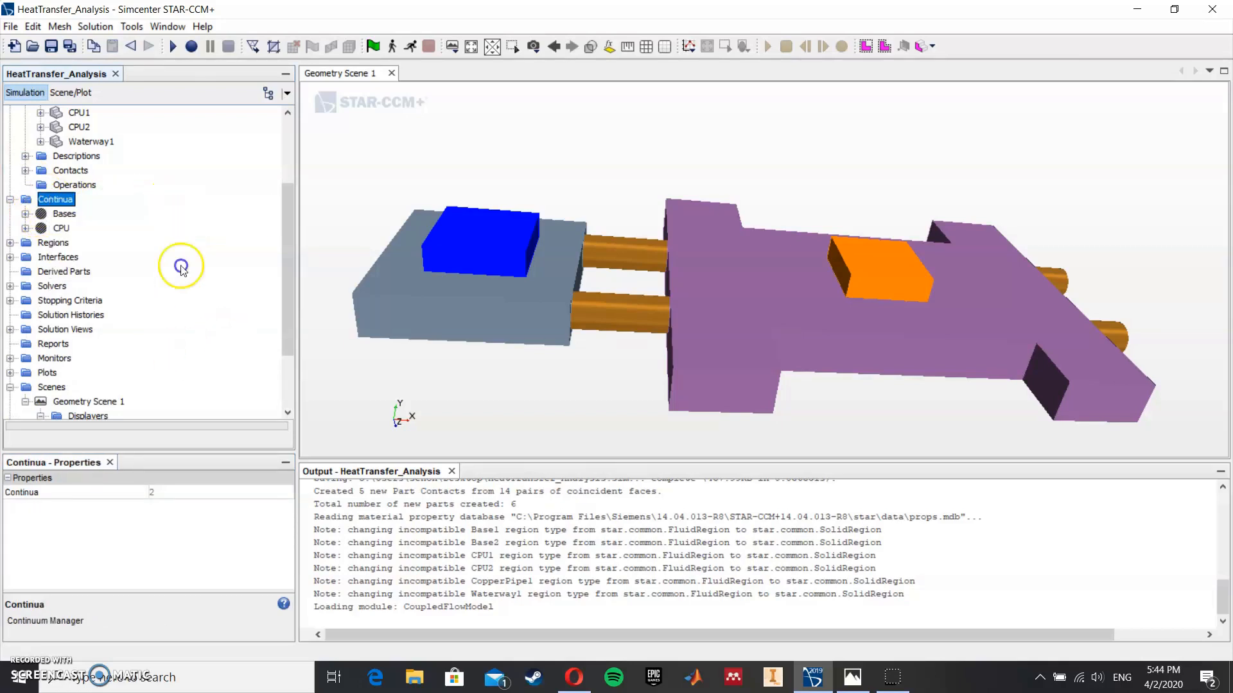
click(43, 214)
key(ctrl+c)
key(ctrl+v)
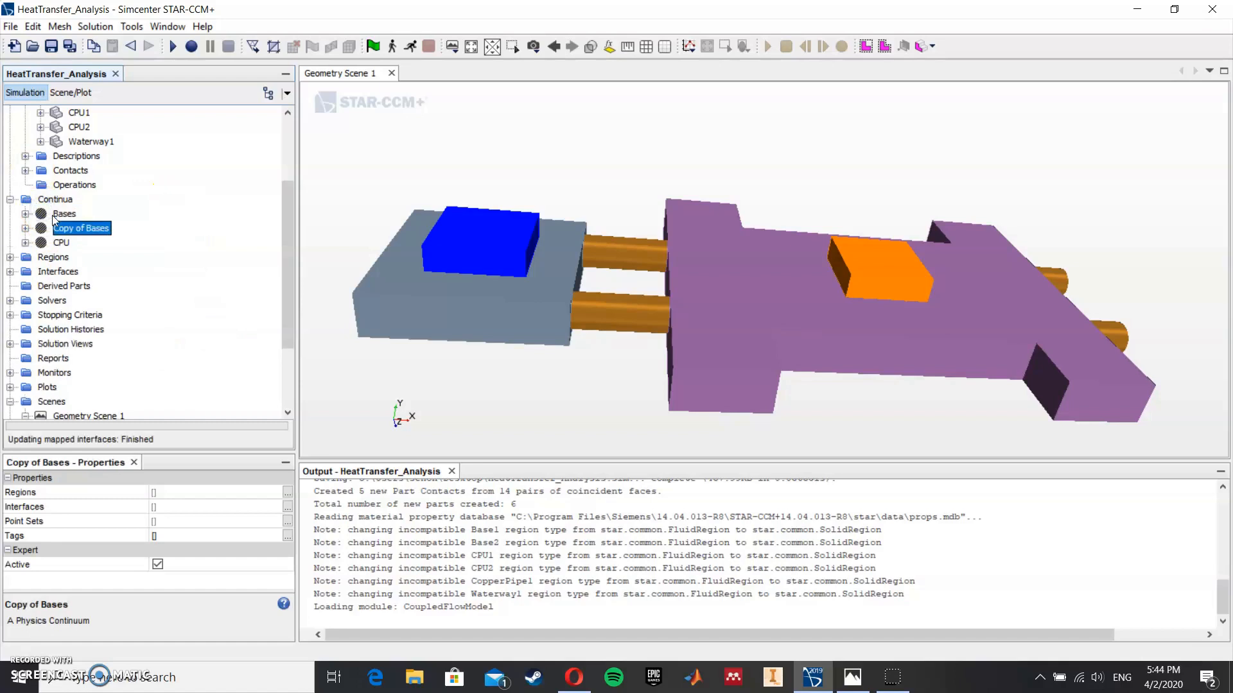
right_click(61, 227)
click(116, 363)
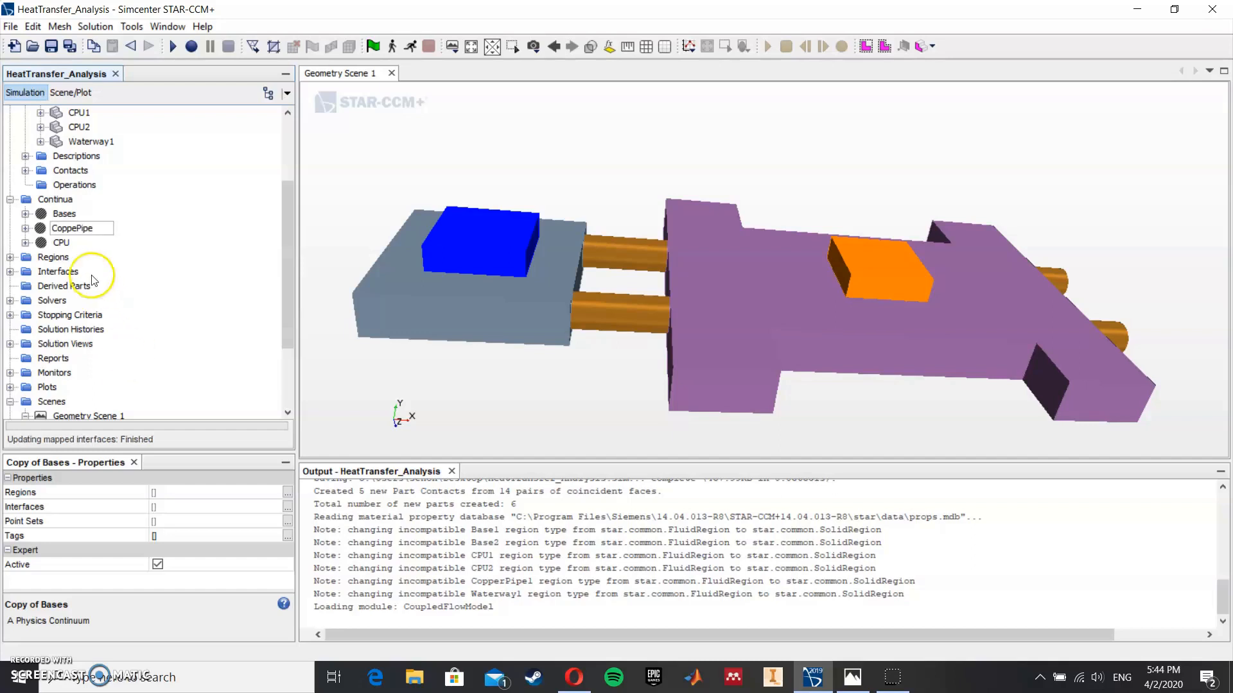
key(Return)
- Inspect CoppePipe's initial static temperature and its Al material's thermal conductivity
click(25, 229)
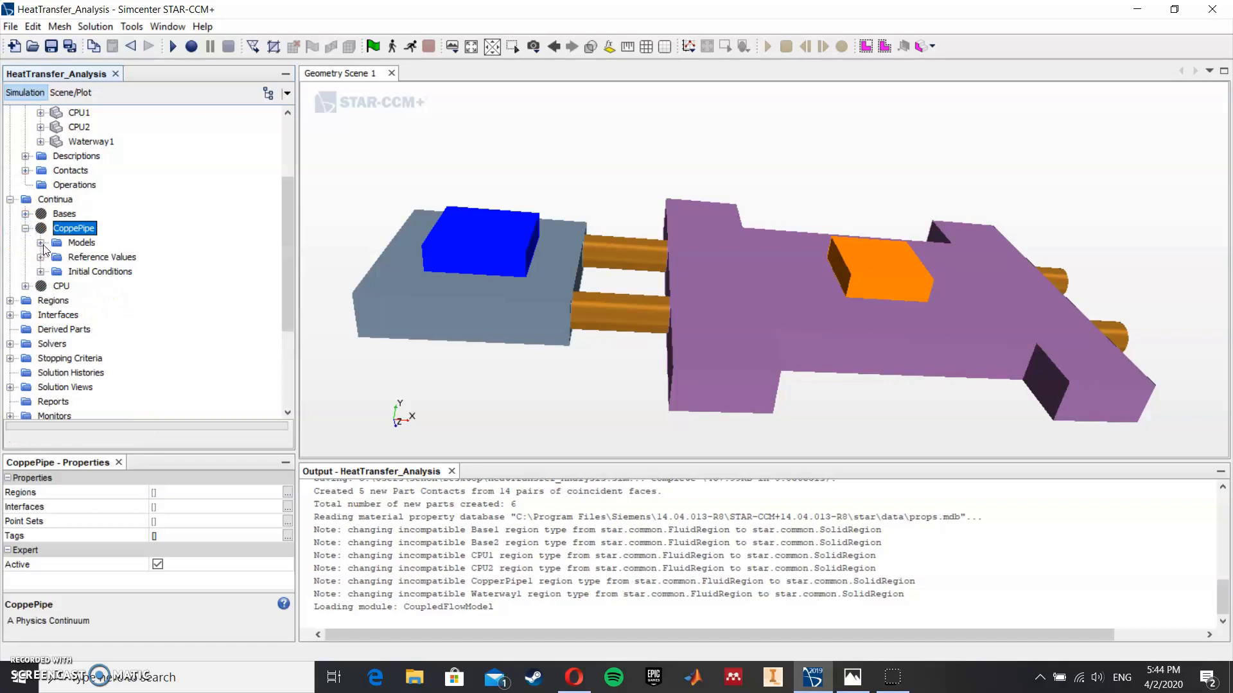
click(40, 271)
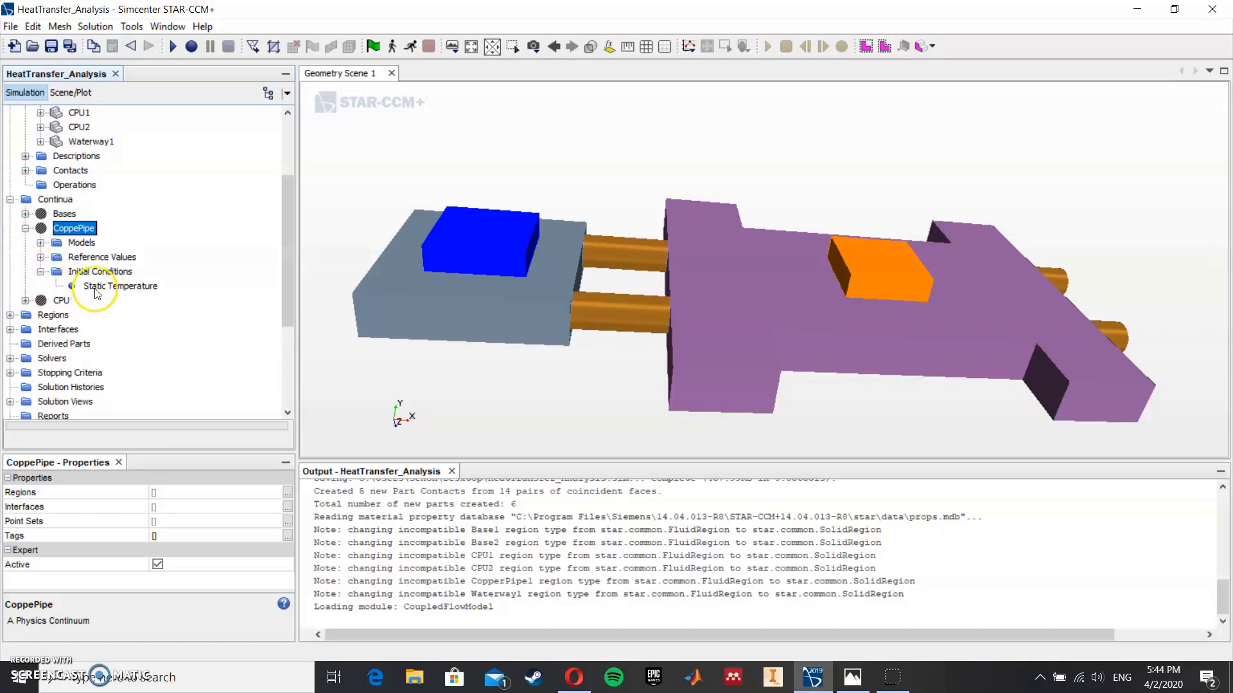
click(88, 287)
click(40, 271)
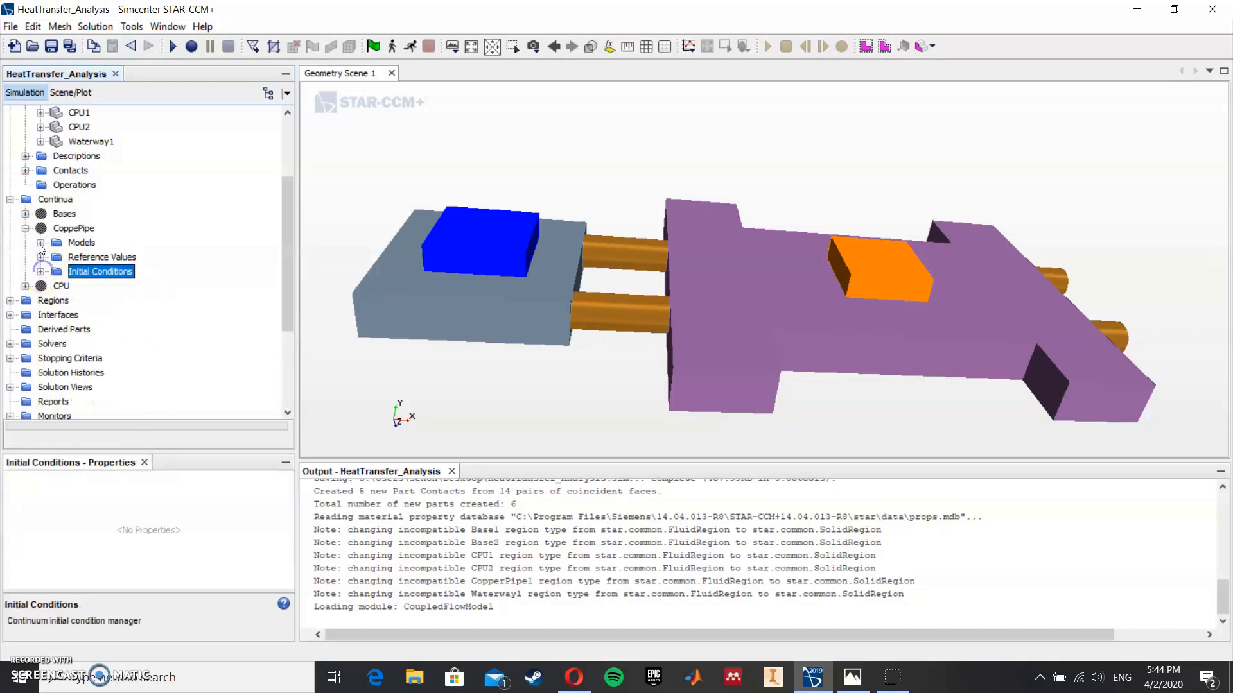
click(41, 243)
click(55, 301)
click(72, 314)
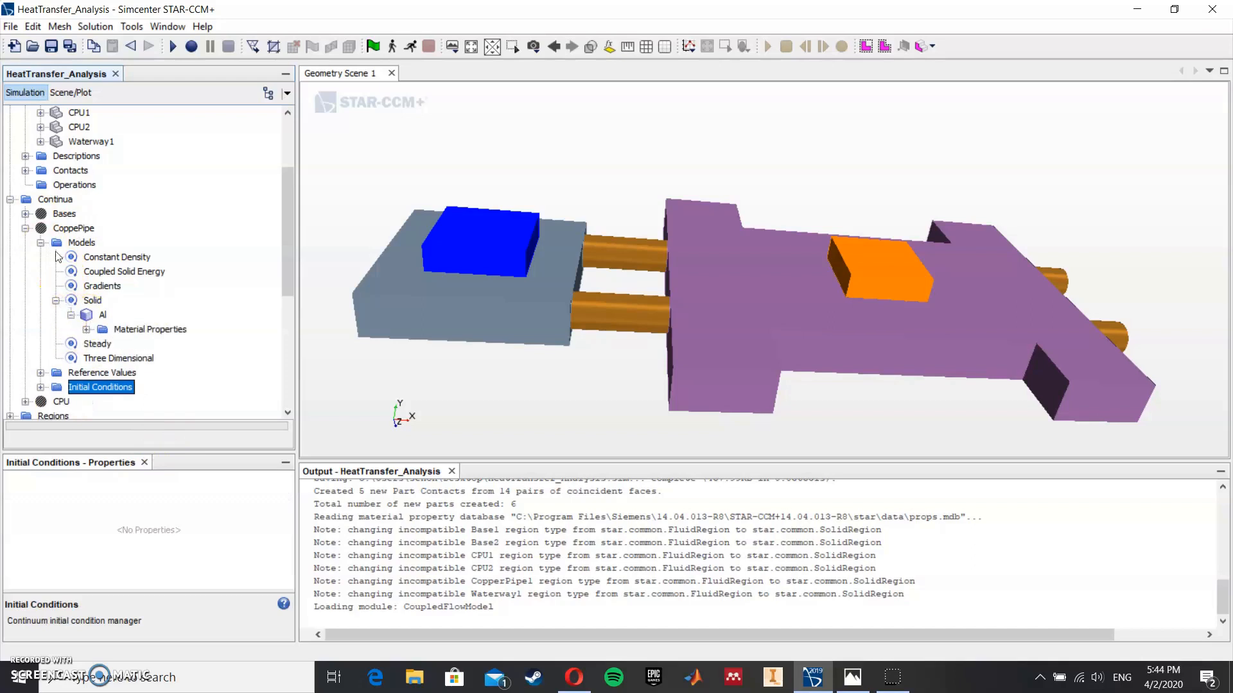
click(86, 329)
click(102, 373)
- Replace CoppePipe's Al solid material with Cu (Copper) from the Standard database
right_click(91, 315)
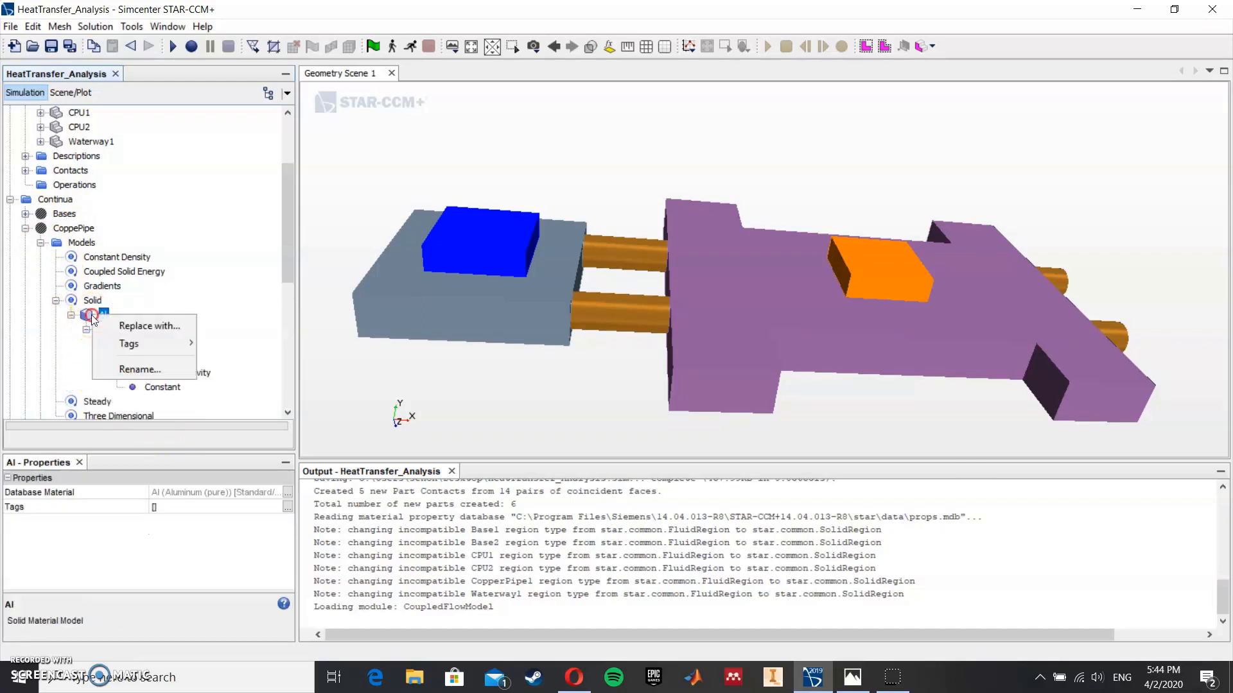
click(118, 326)
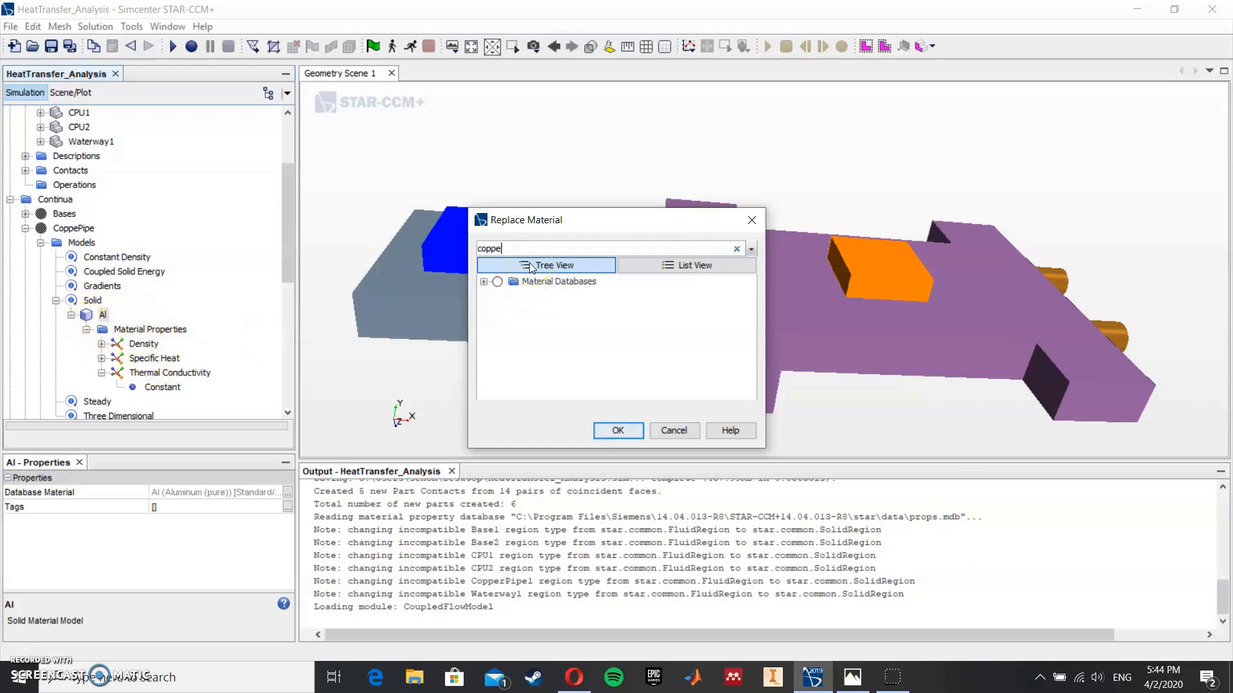
click(483, 281)
click(499, 294)
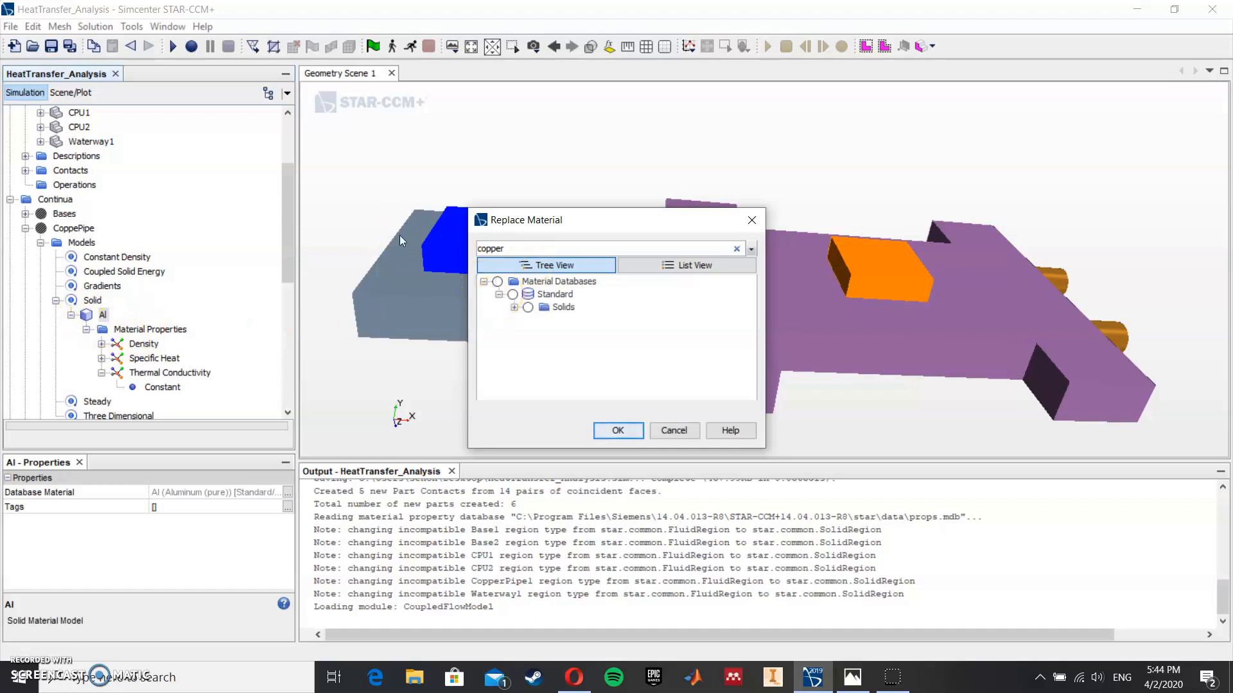
click(515, 307)
click(569, 322)
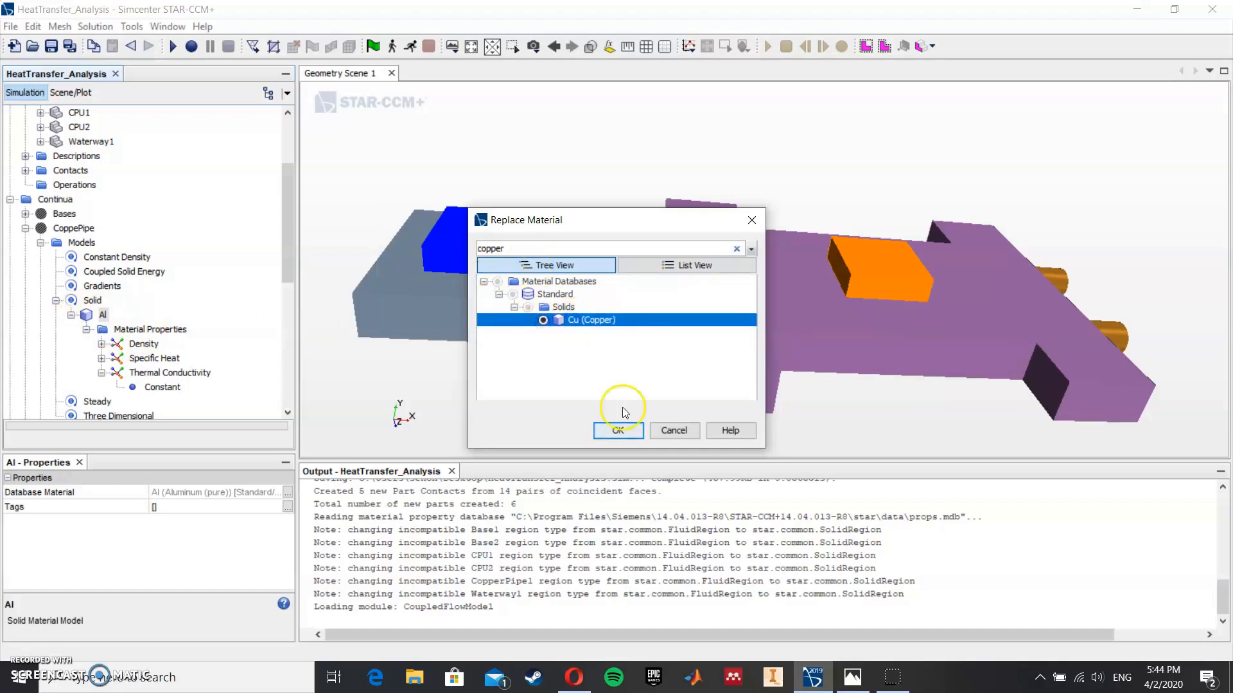
click(617, 430)
click(56, 300)
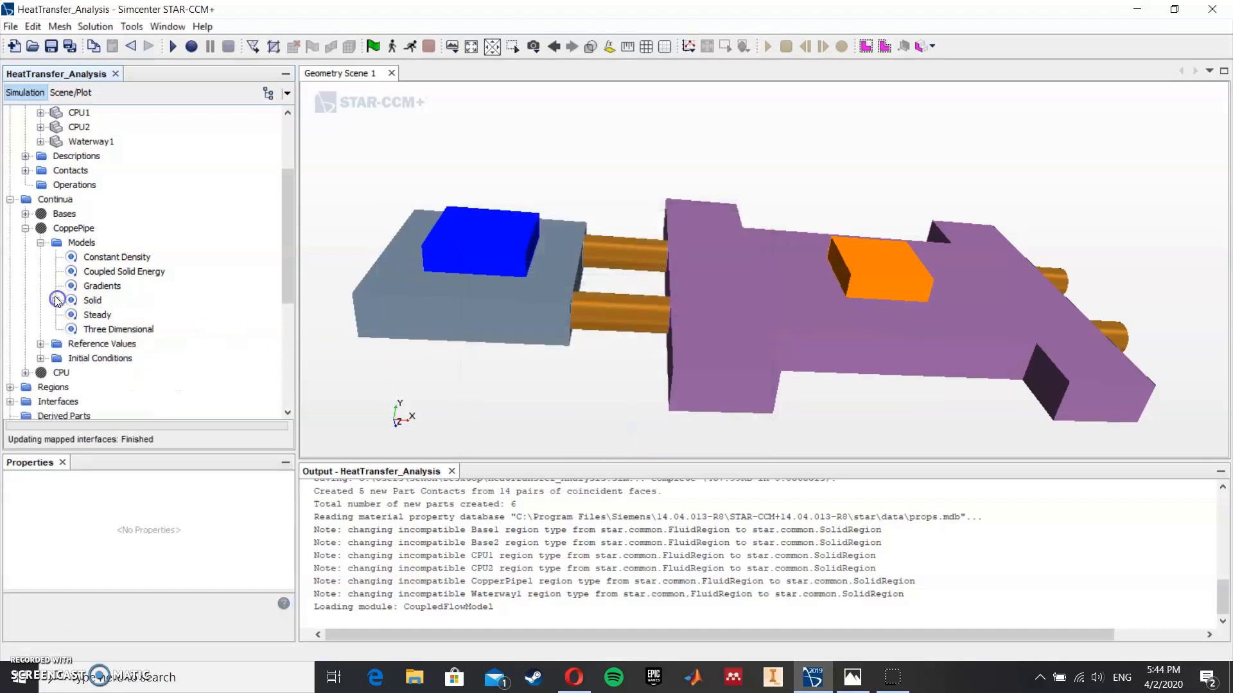
click(39, 242)
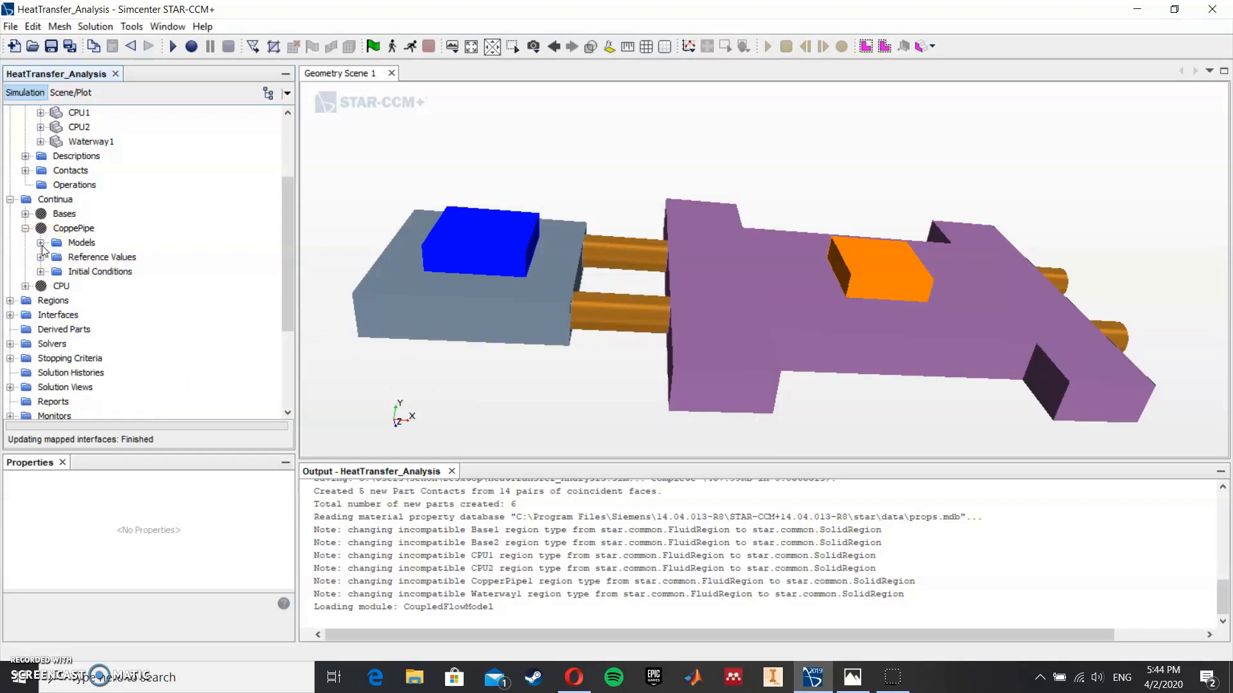
- Set copper's constant thermal conductivity to 400 W/m-K and save the simulation
click(41, 243)
click(56, 301)
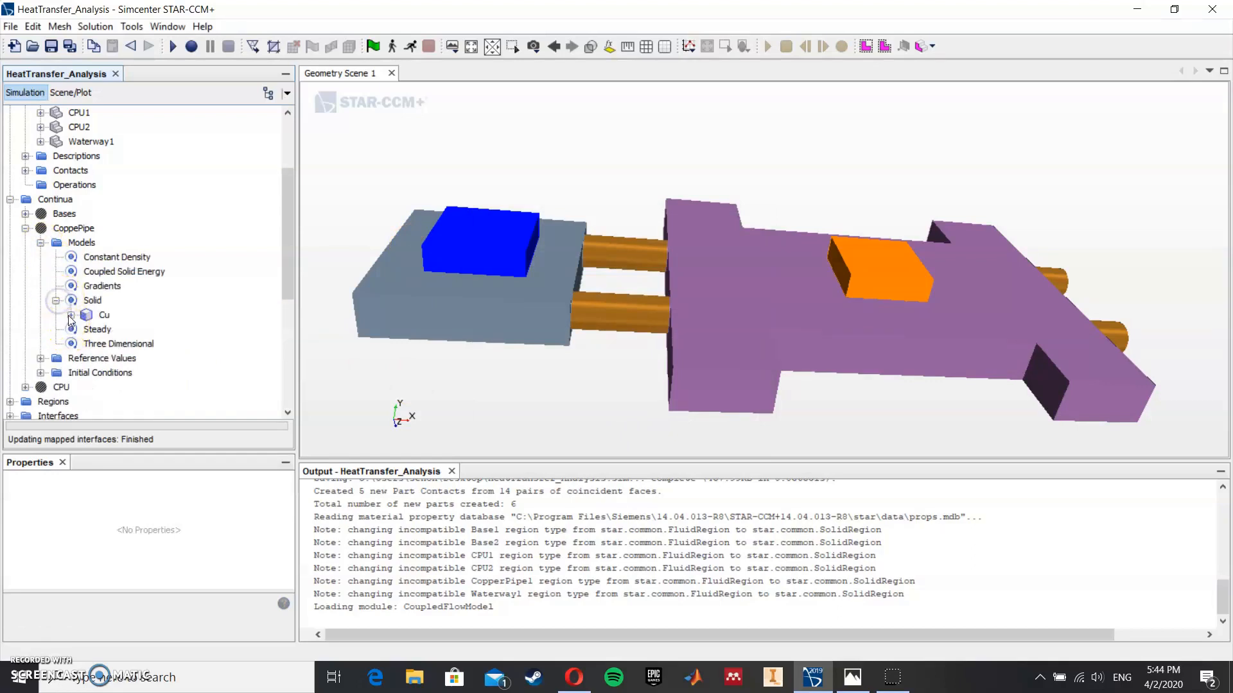
click(71, 314)
click(86, 330)
click(101, 372)
click(160, 388)
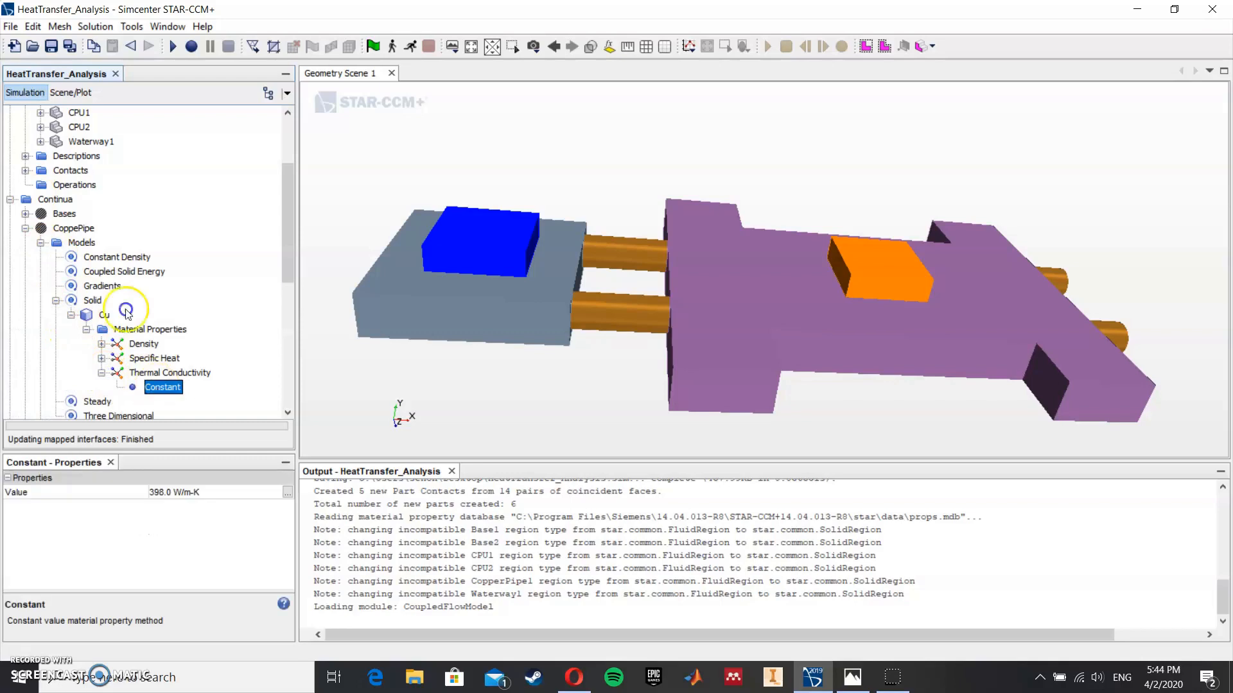
click(180, 491)
text(400)
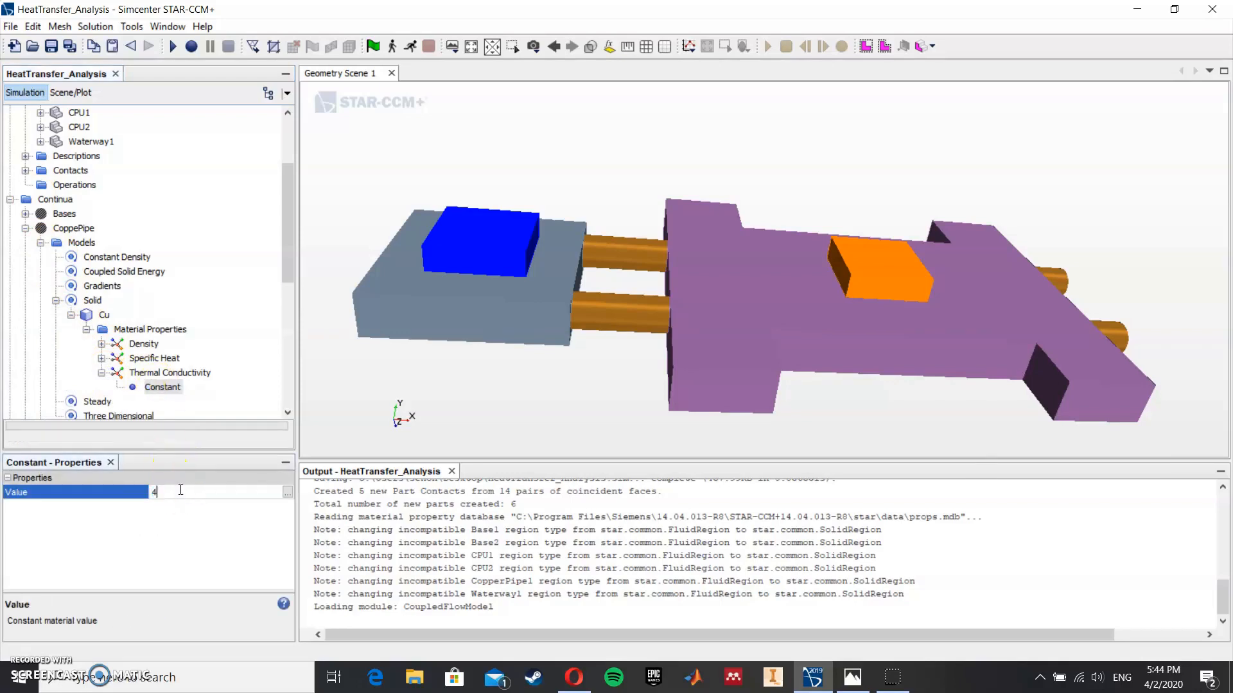
key(Return)
click(25, 228)
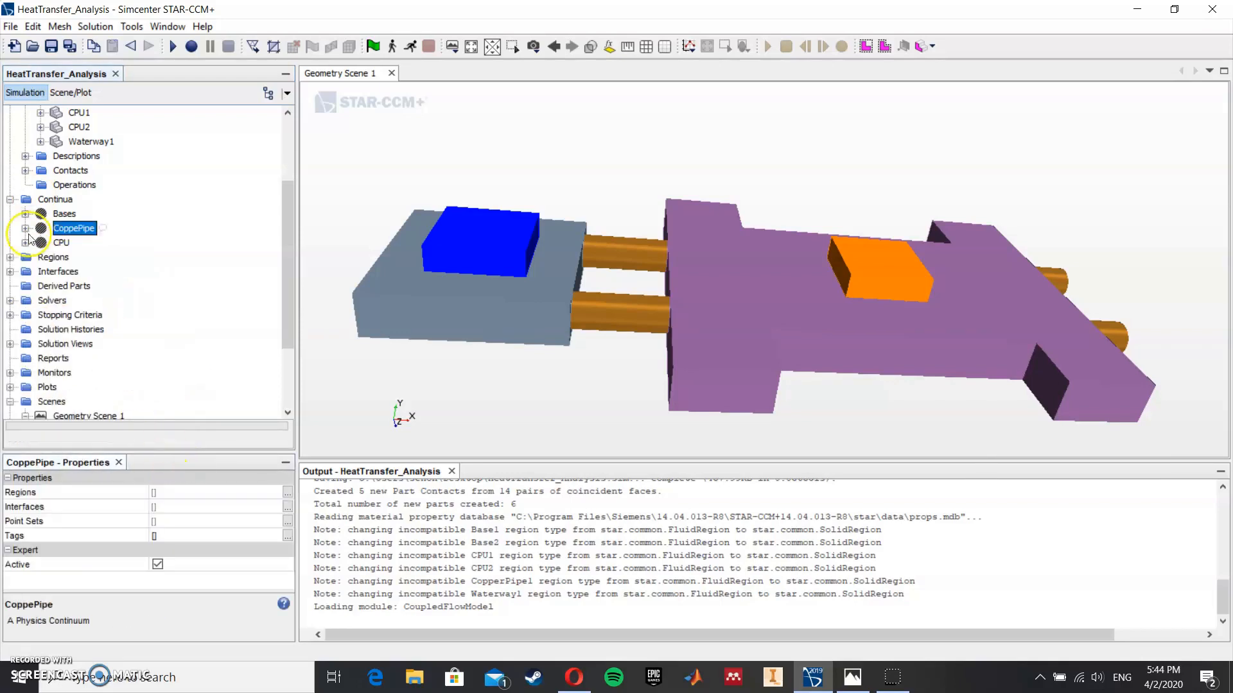
click(50, 46)
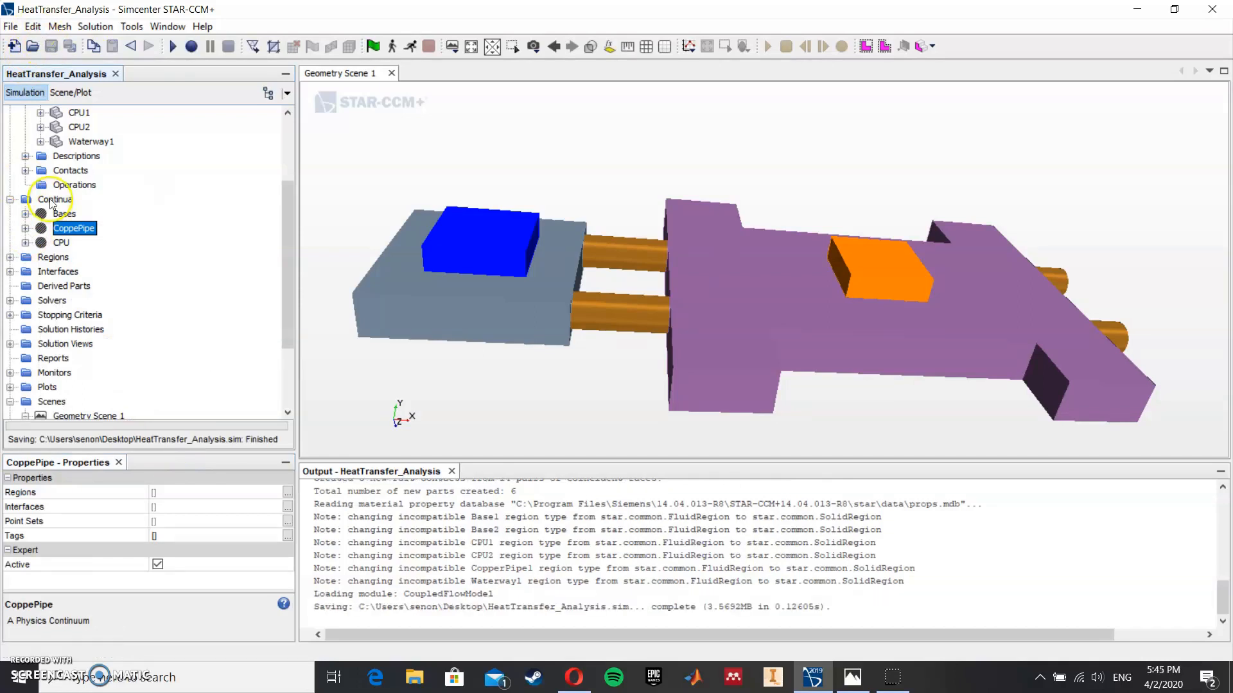
- Create a new physics continuum, Physics 1, under Continua
right_click(54, 199)
mouse_move(82, 213)
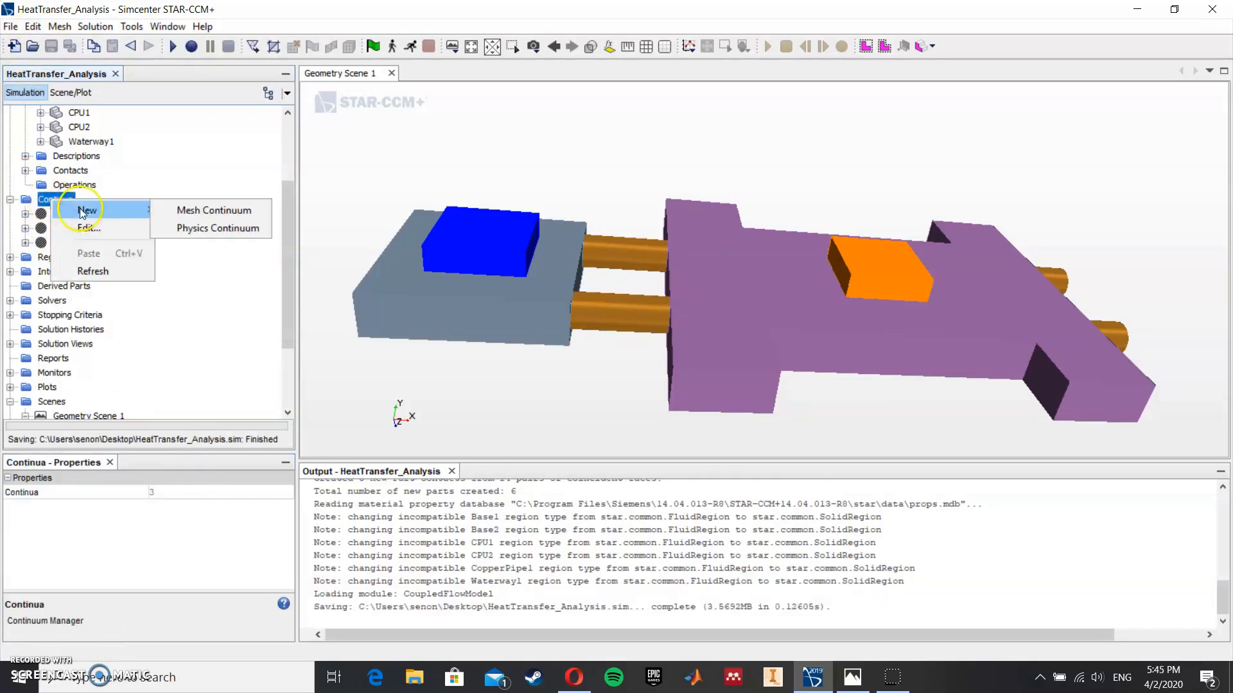
click(204, 230)
right_click(68, 257)
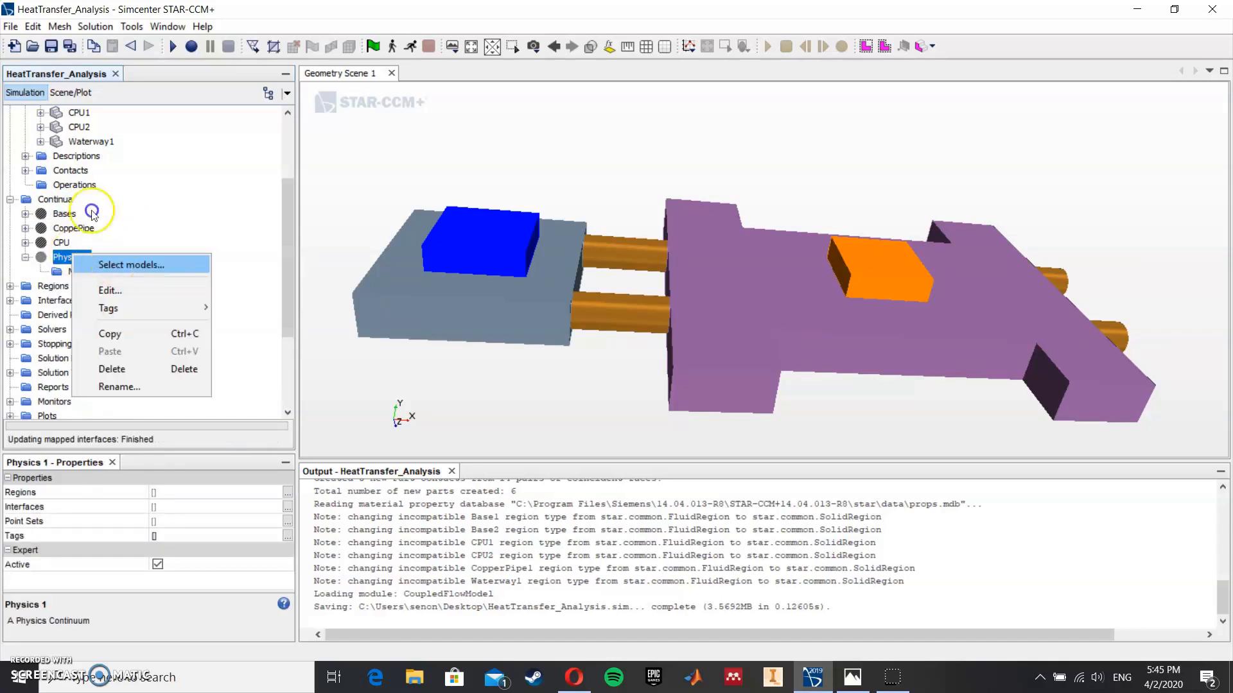
- Select 3D, Steady, Liquid, Coupled Flow, Constant Density, Laminar and Coupled Energy models
click(110, 264)
click(493, 146)
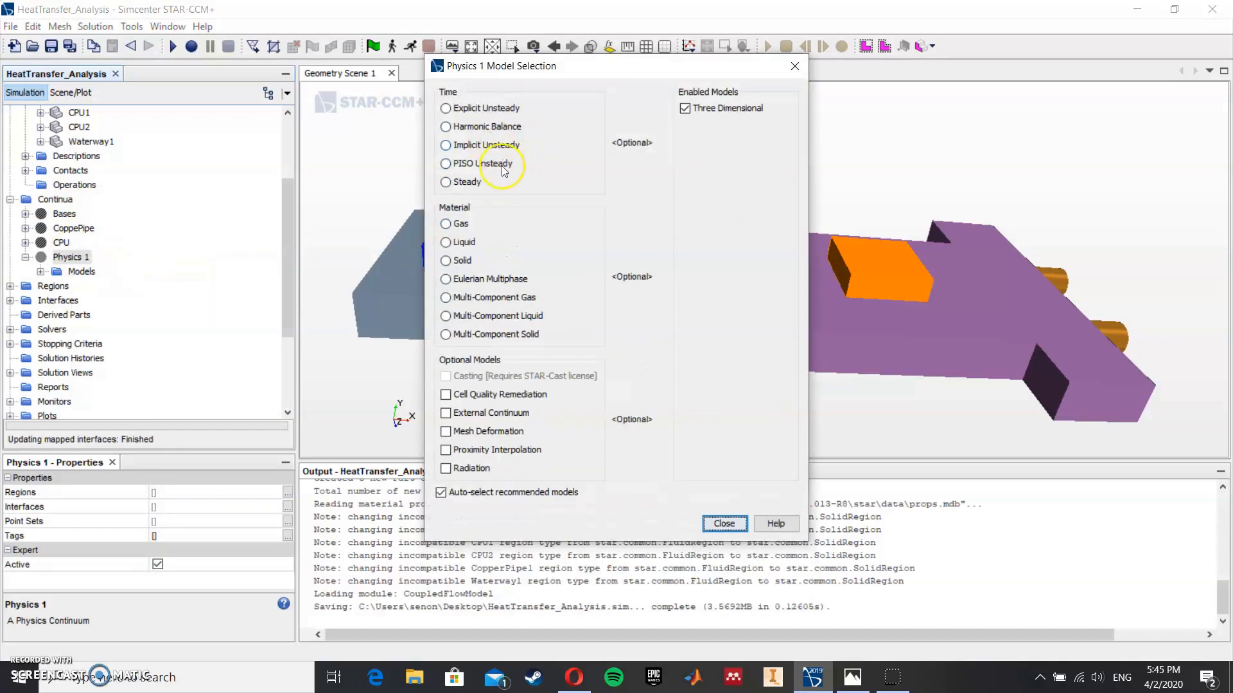
click(473, 183)
click(472, 130)
click(481, 108)
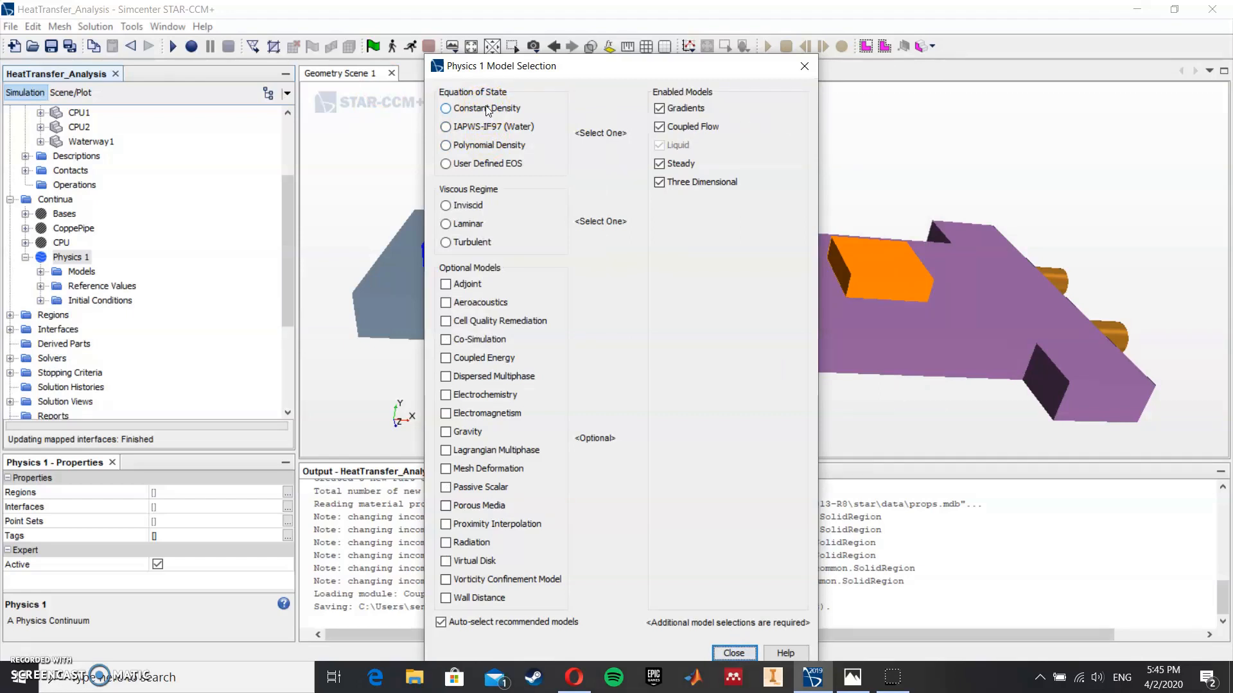
click(486, 109)
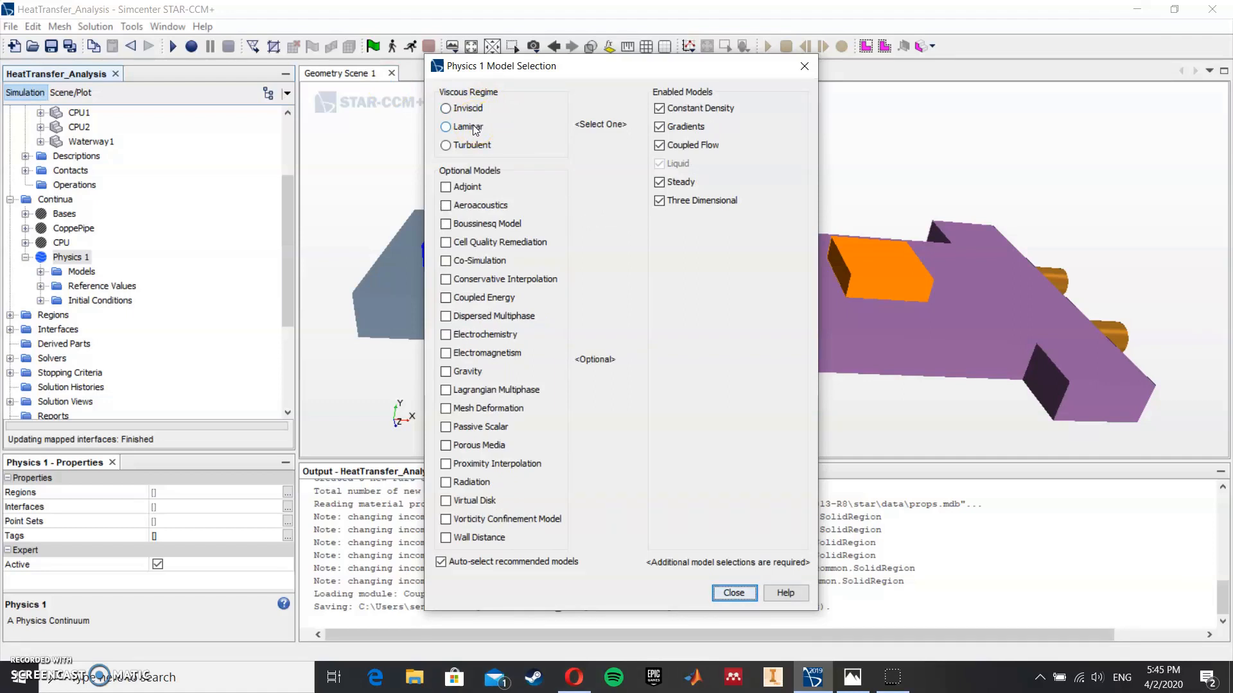
click(475, 127)
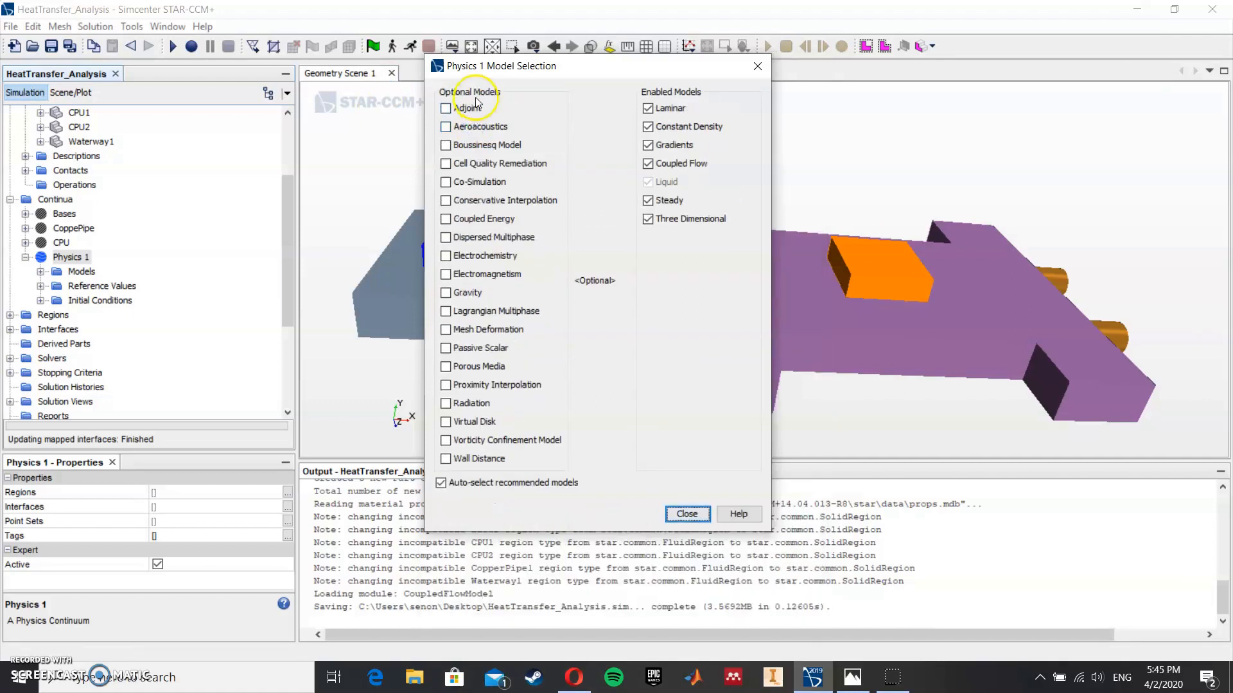
click(495, 221)
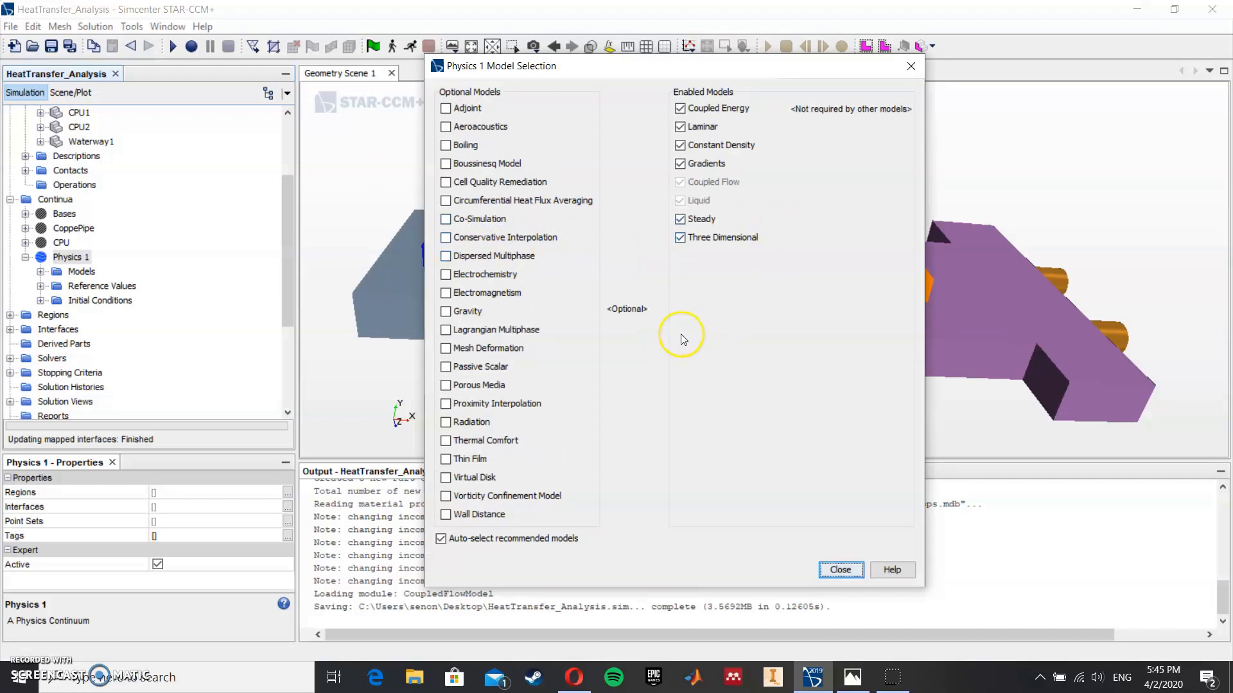
click(842, 569)
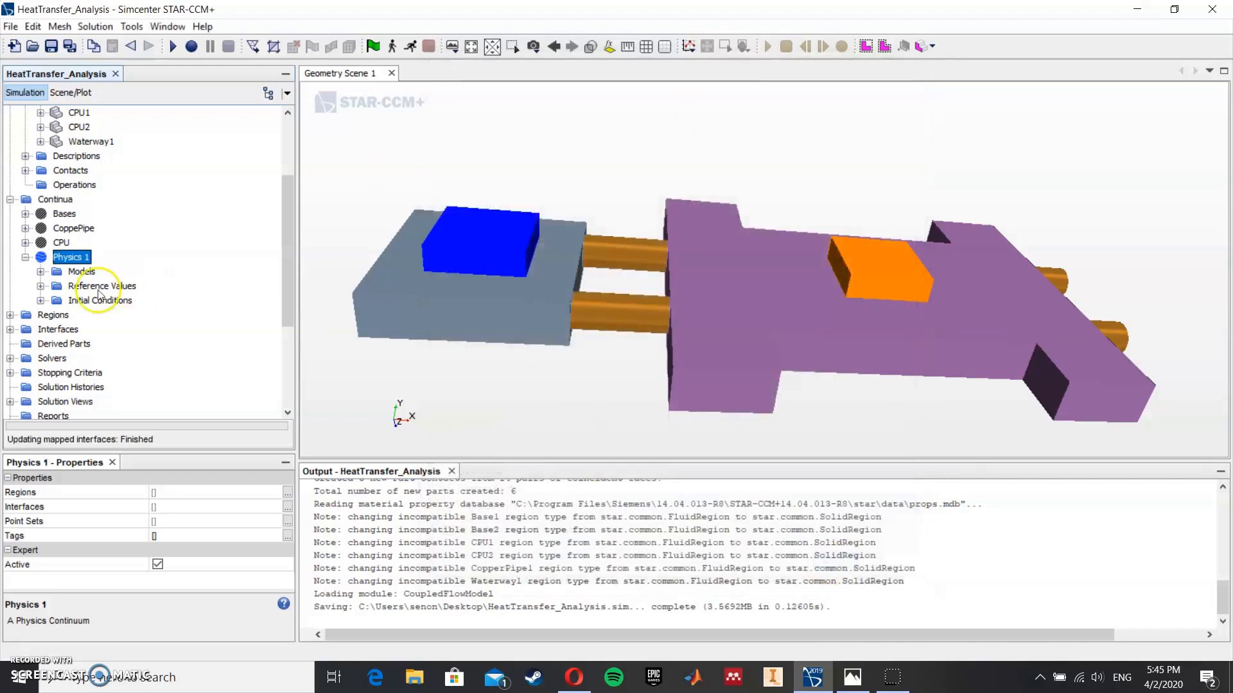
- Review the enabled models listed under Physics 1
click(41, 272)
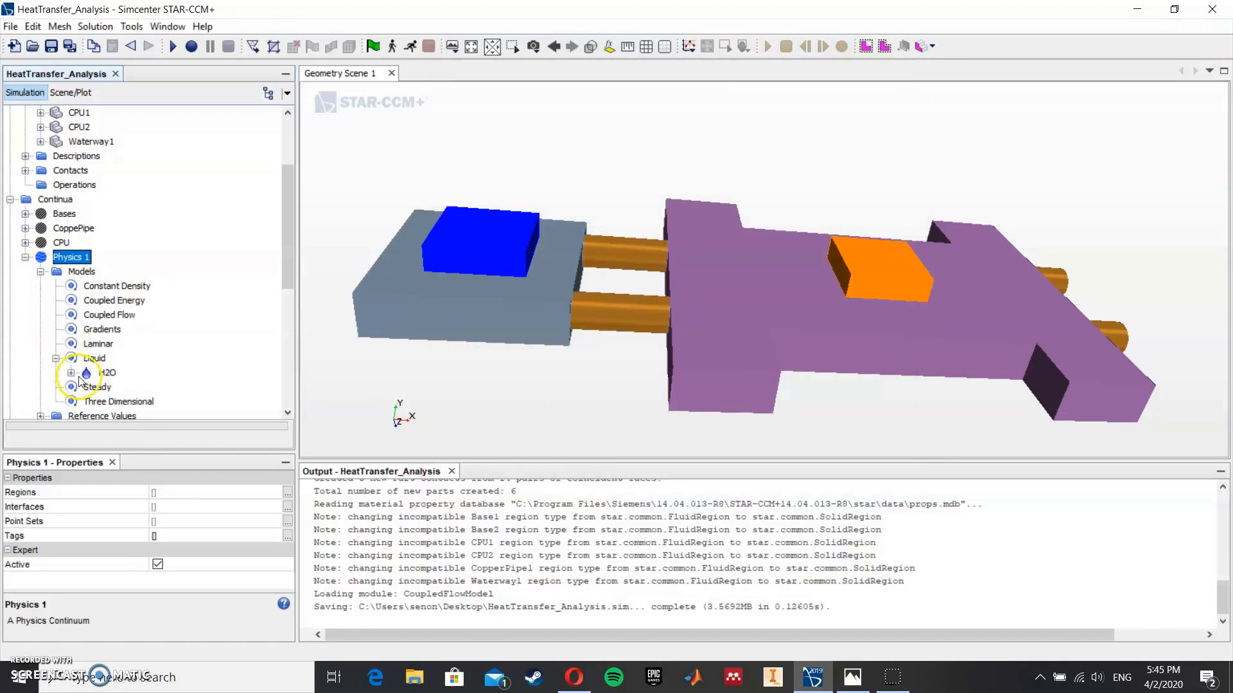
scroll(78, 376, down, 1)
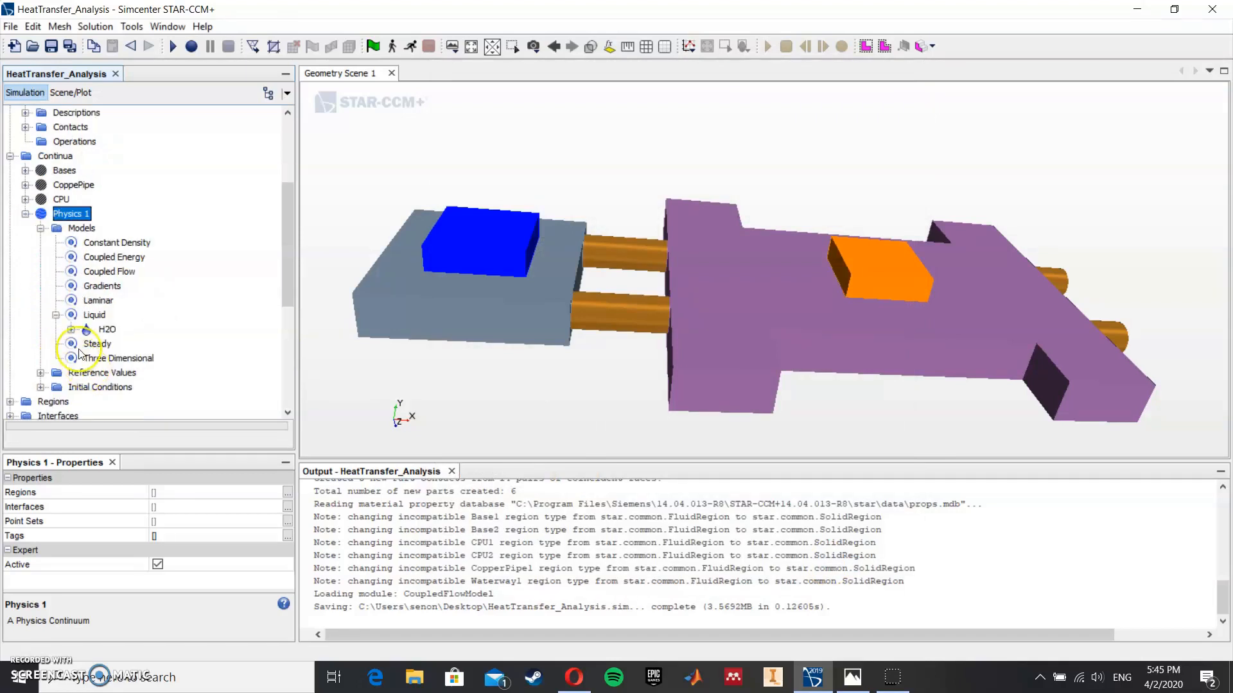
click(56, 314)
double_click(28, 213)
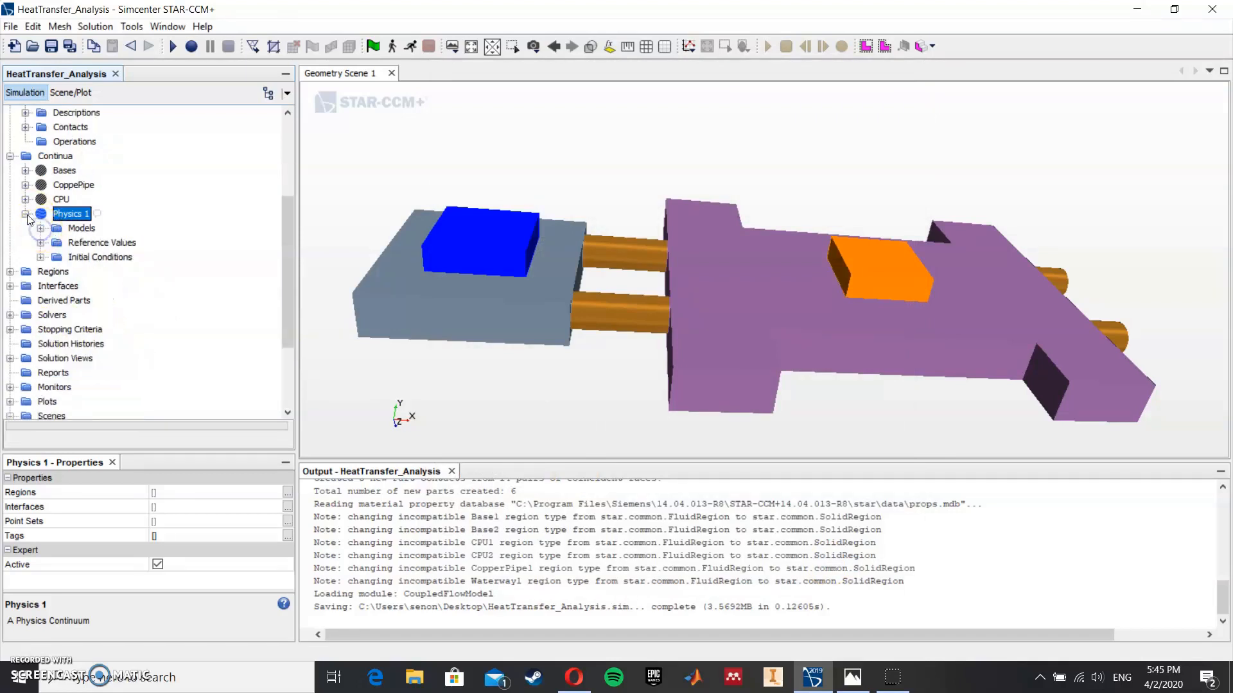
- Set Physics 1's initial static temperature to 35.0 C
click(40, 257)
click(99, 301)
click(100, 271)
click(120, 286)
click(178, 506)
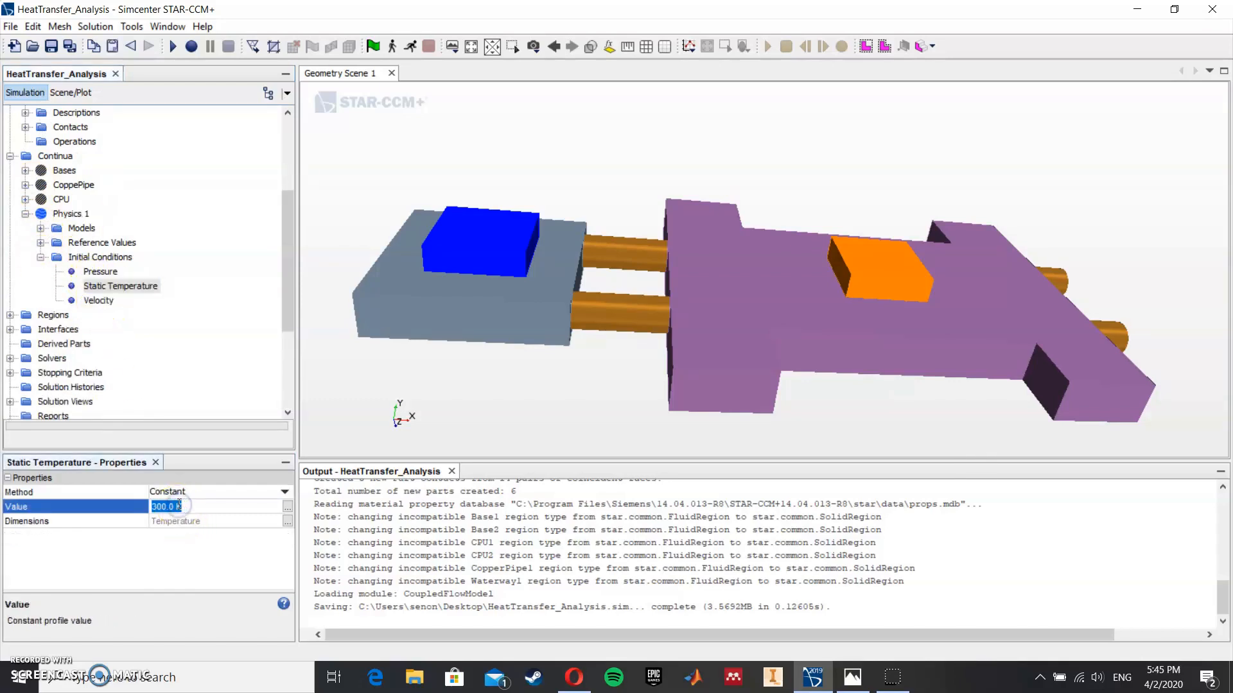
key(Return)
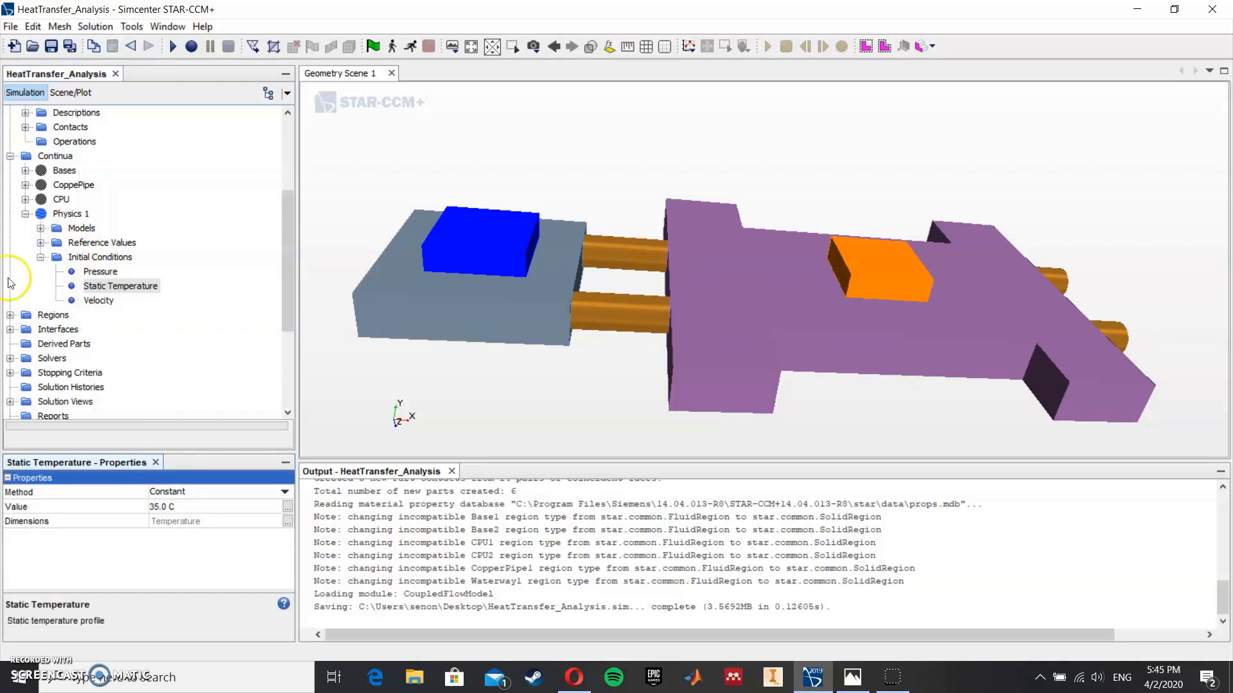
- Check Physics 1's reference values and collapse the continuum
click(40, 257)
click(40, 243)
click(40, 242)
click(39, 243)
click(40, 243)
click(26, 213)
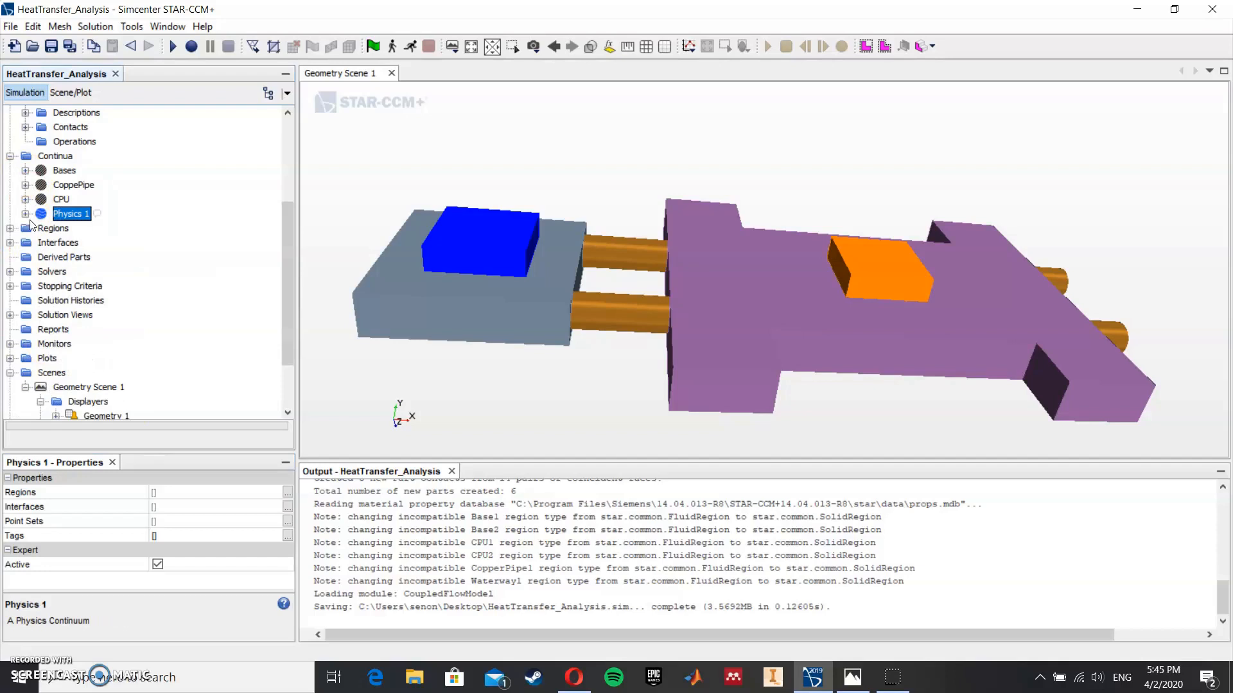
scroll(31, 232, up, 1)
- Assign Base1 and Base2 to the Bases continuum and CopperPipe1 to CoppePipe
click(10, 272)
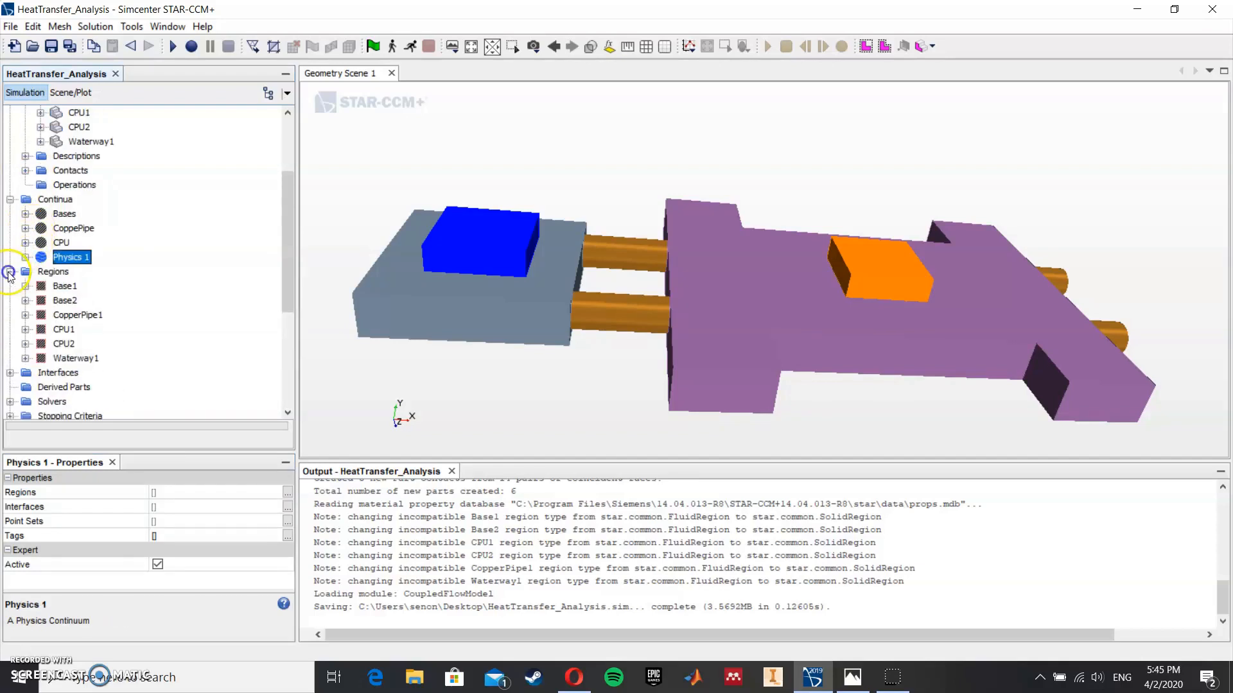
scroll(63, 271, down, 1)
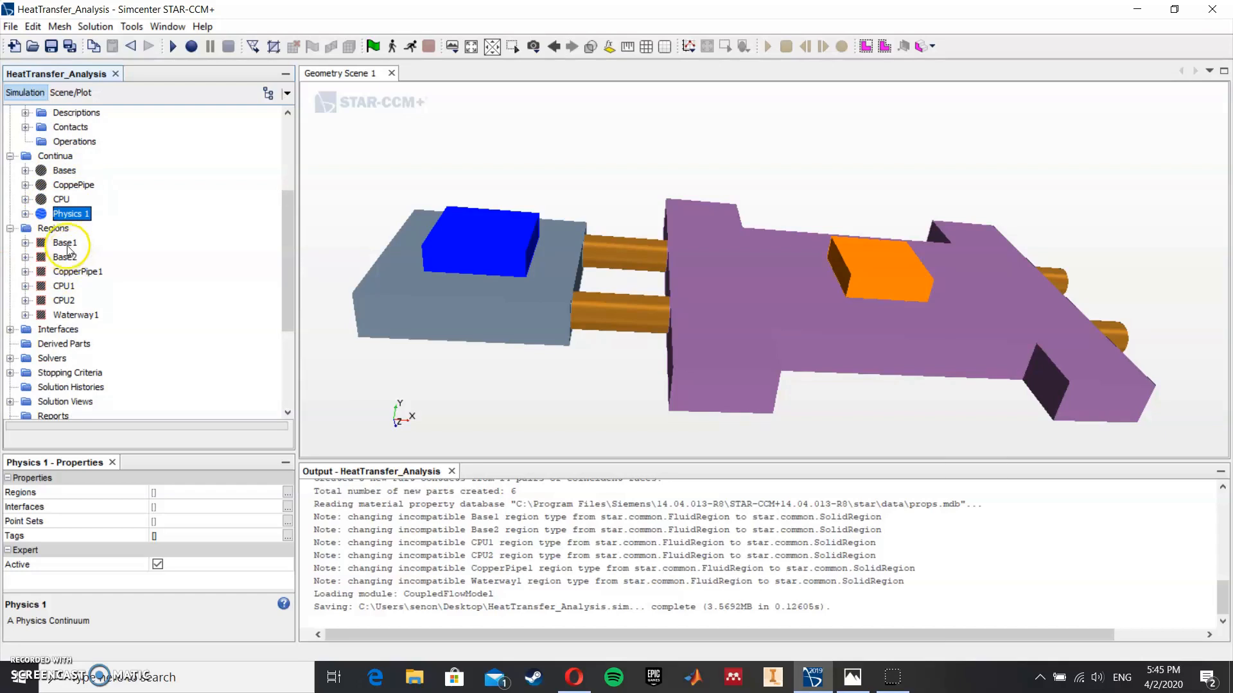
click(67, 243)
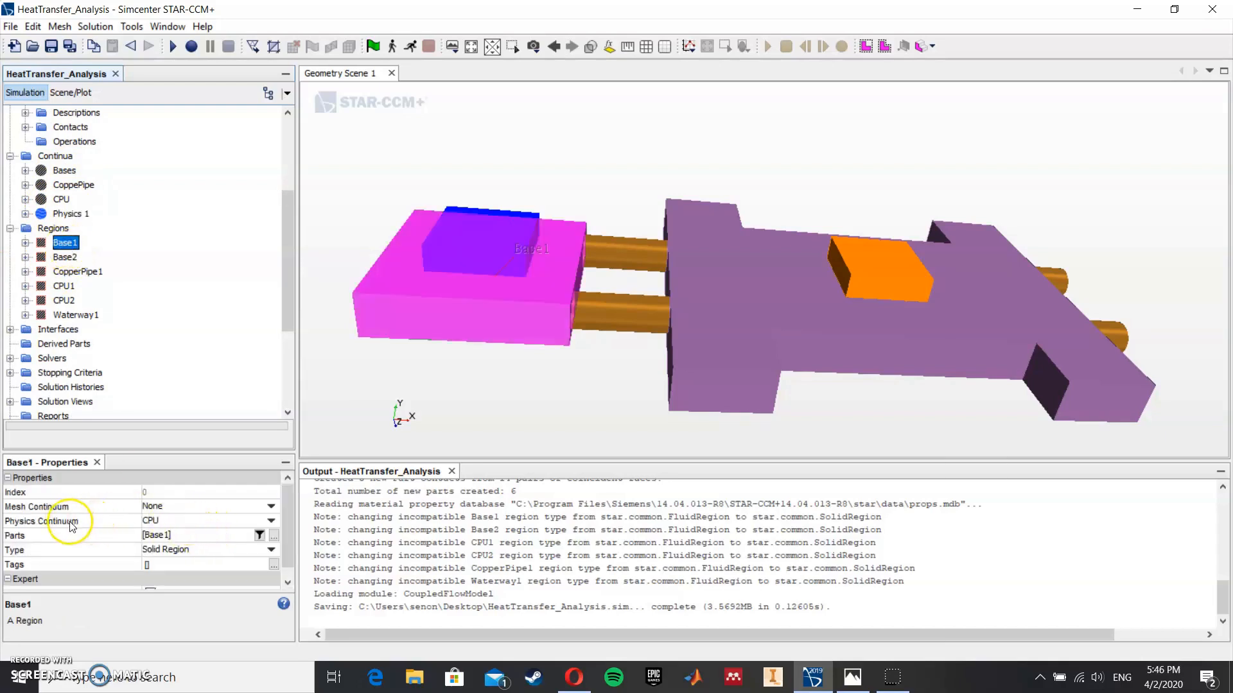
click(171, 521)
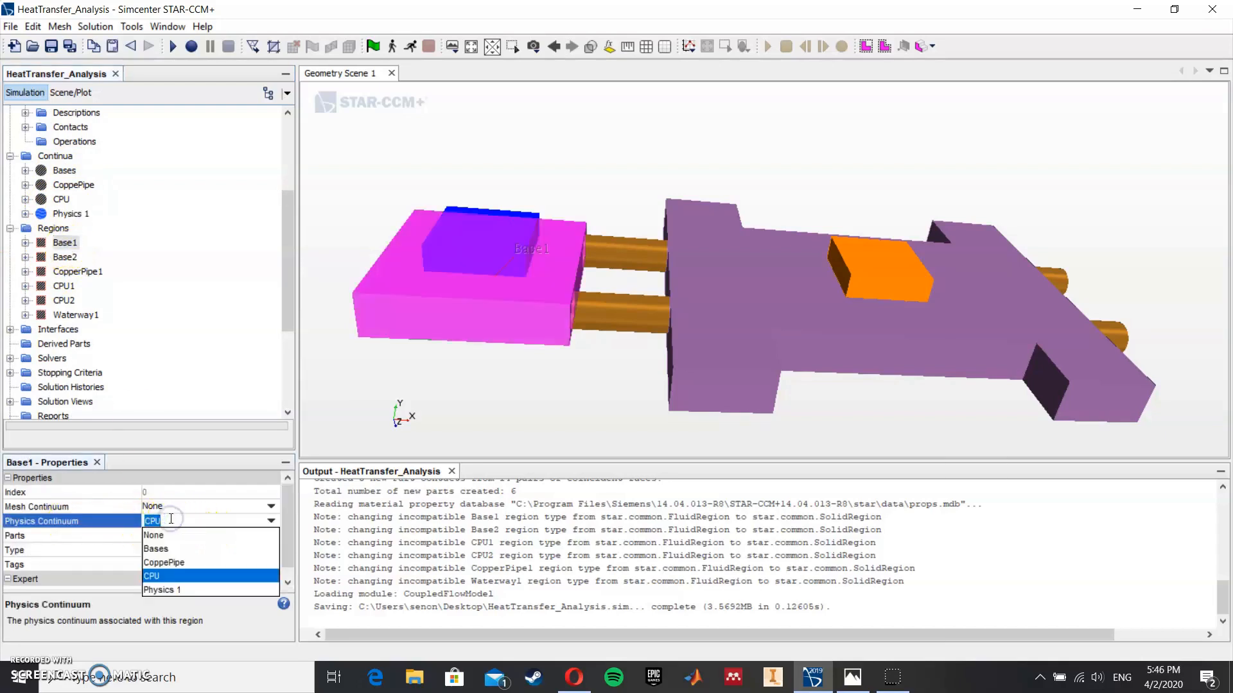
click(173, 549)
click(66, 257)
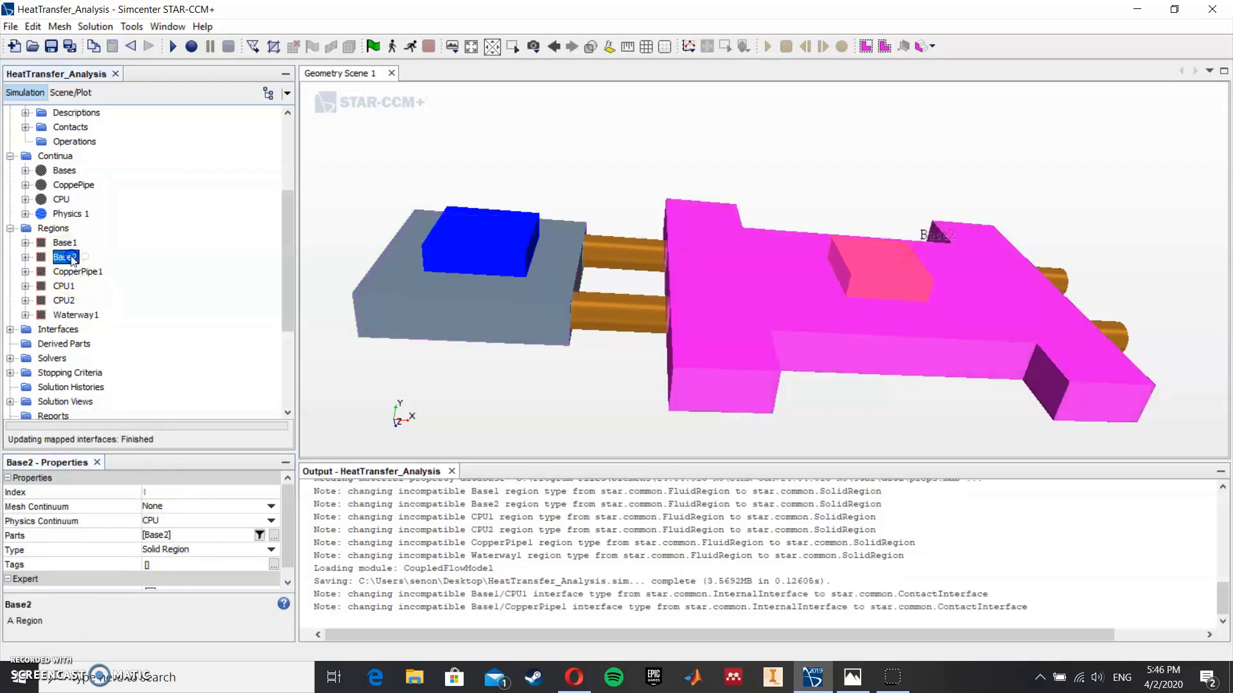
click(187, 521)
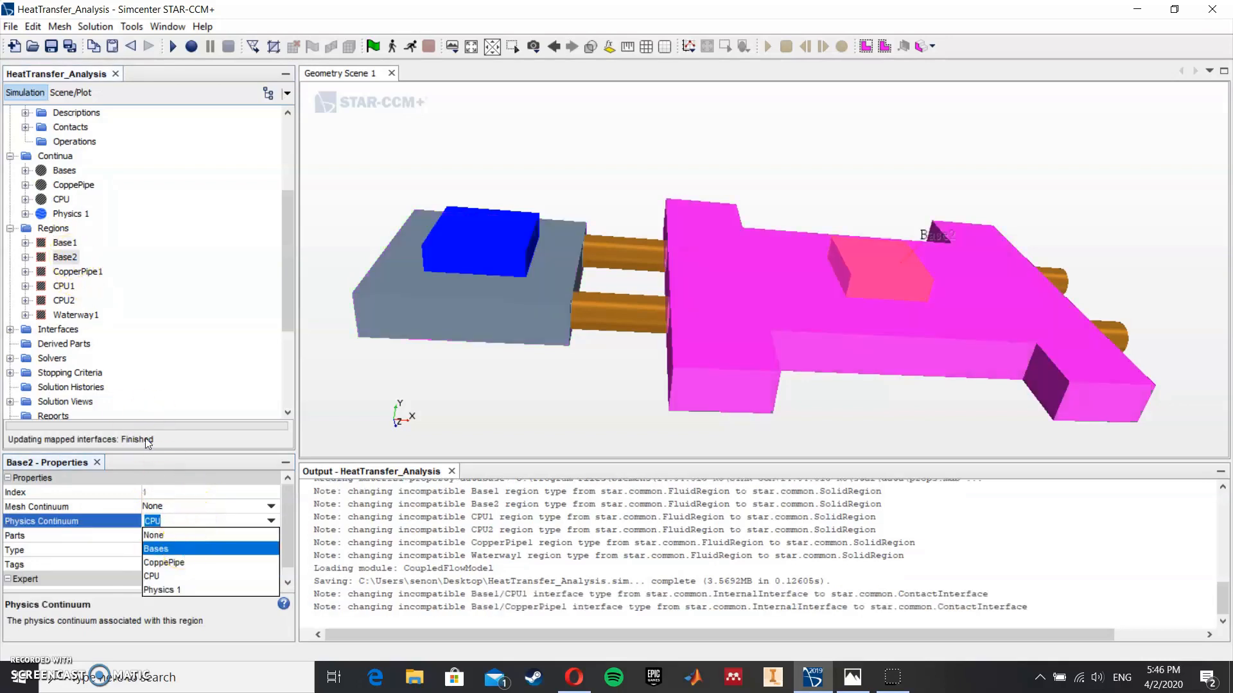
click(171, 547)
click(77, 272)
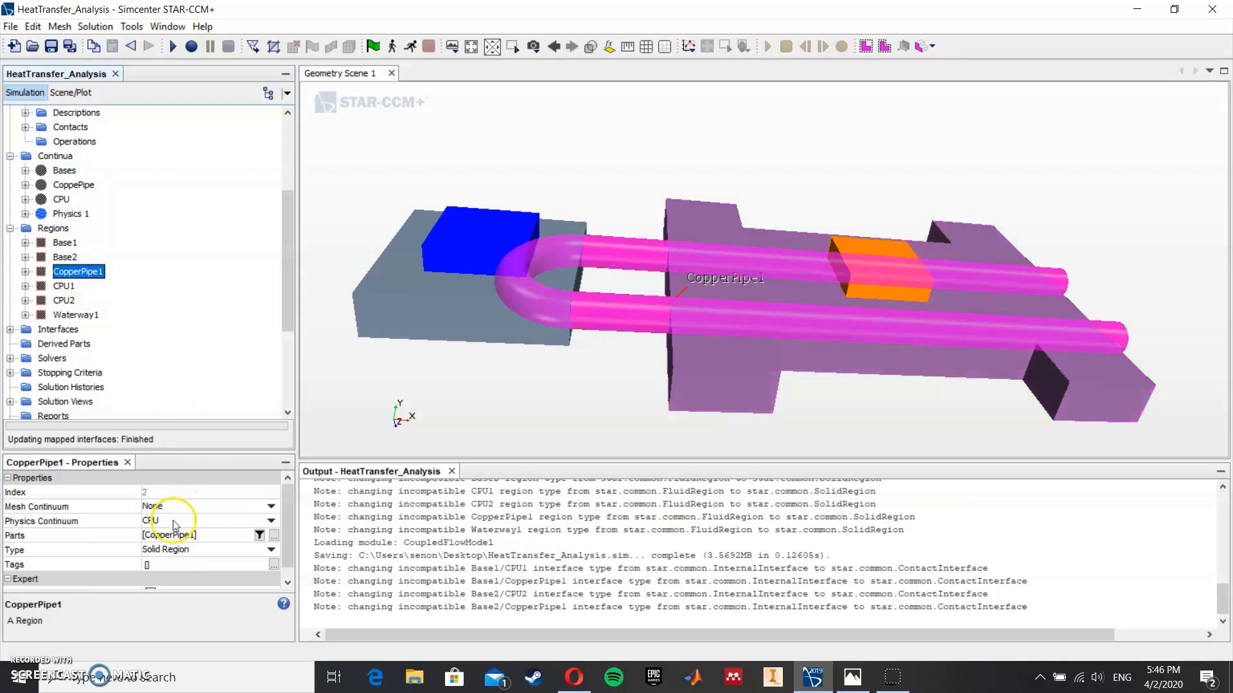
click(174, 521)
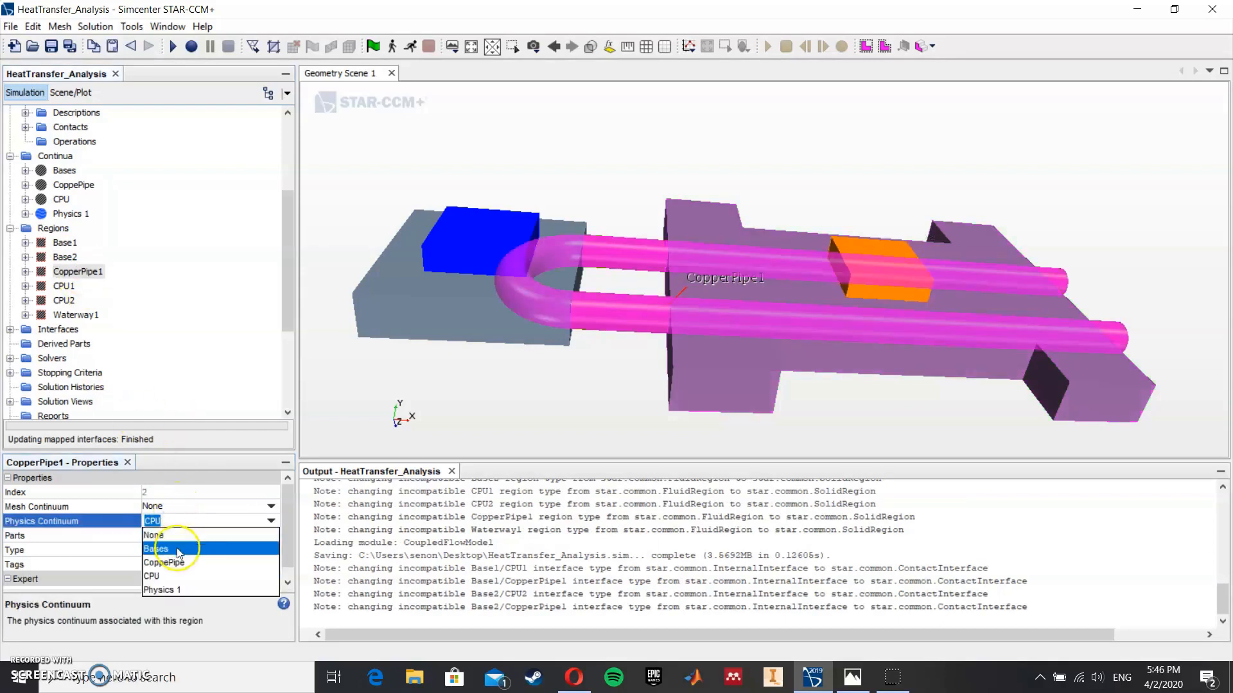
click(188, 568)
- Correct the CoppePipe continuum's name to CopperPipe
right_click(73, 185)
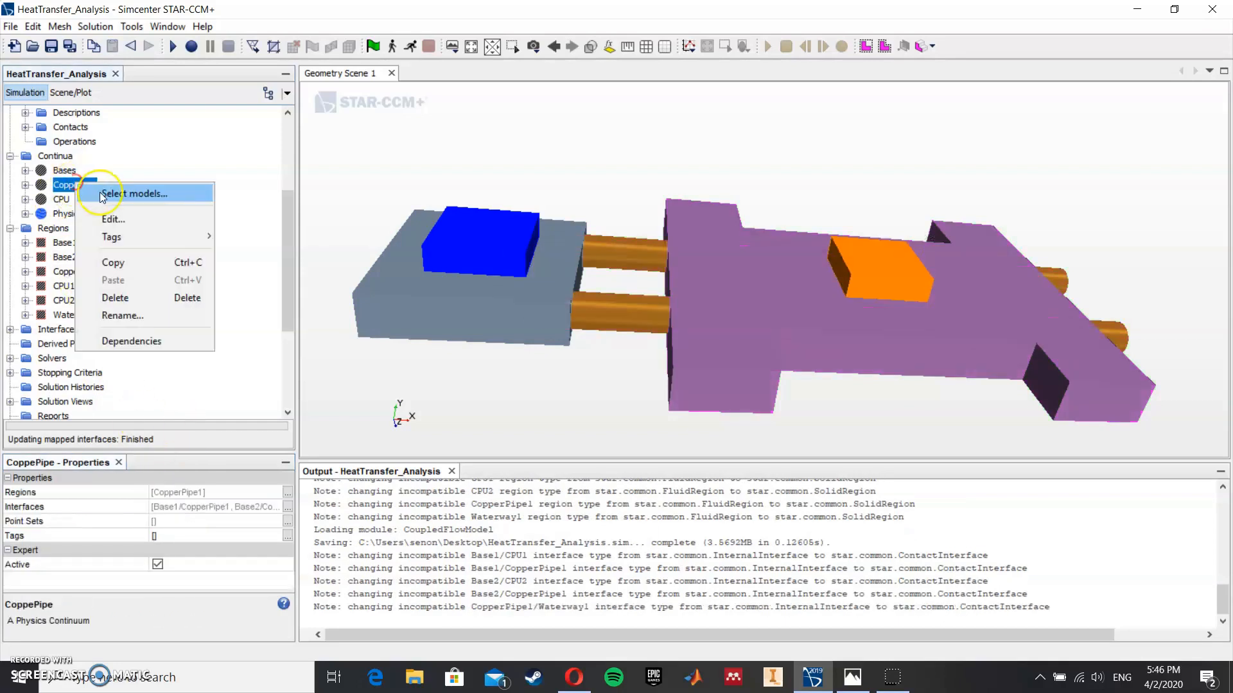
click(116, 316)
click(78, 185)
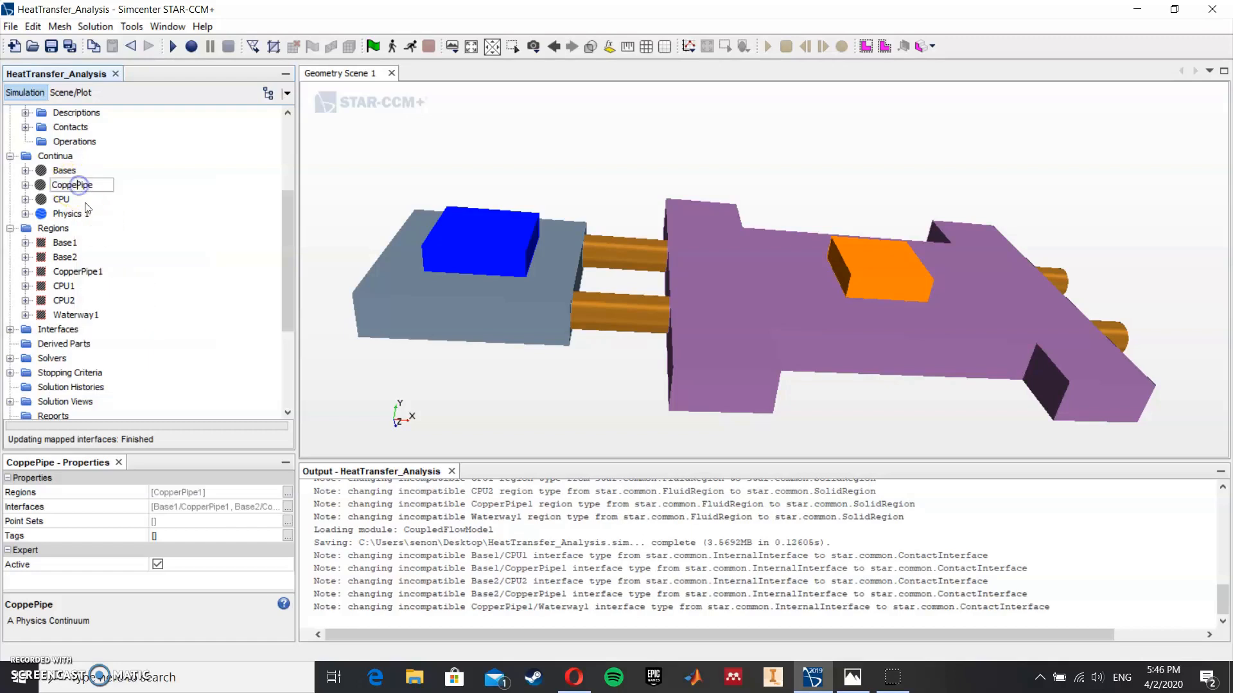
text(r)
key(Return)
- Check the continuum settings of the CopperPipe1, CPU1 and CPU2 regions
click(93, 273)
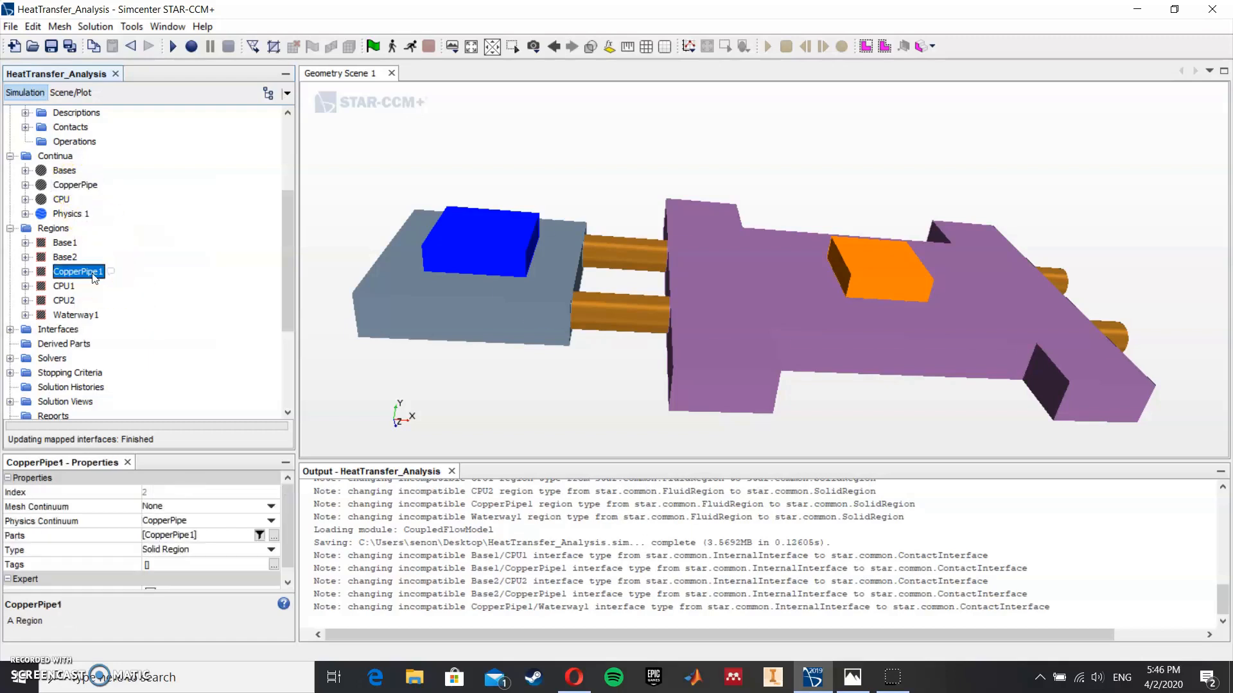
click(63, 285)
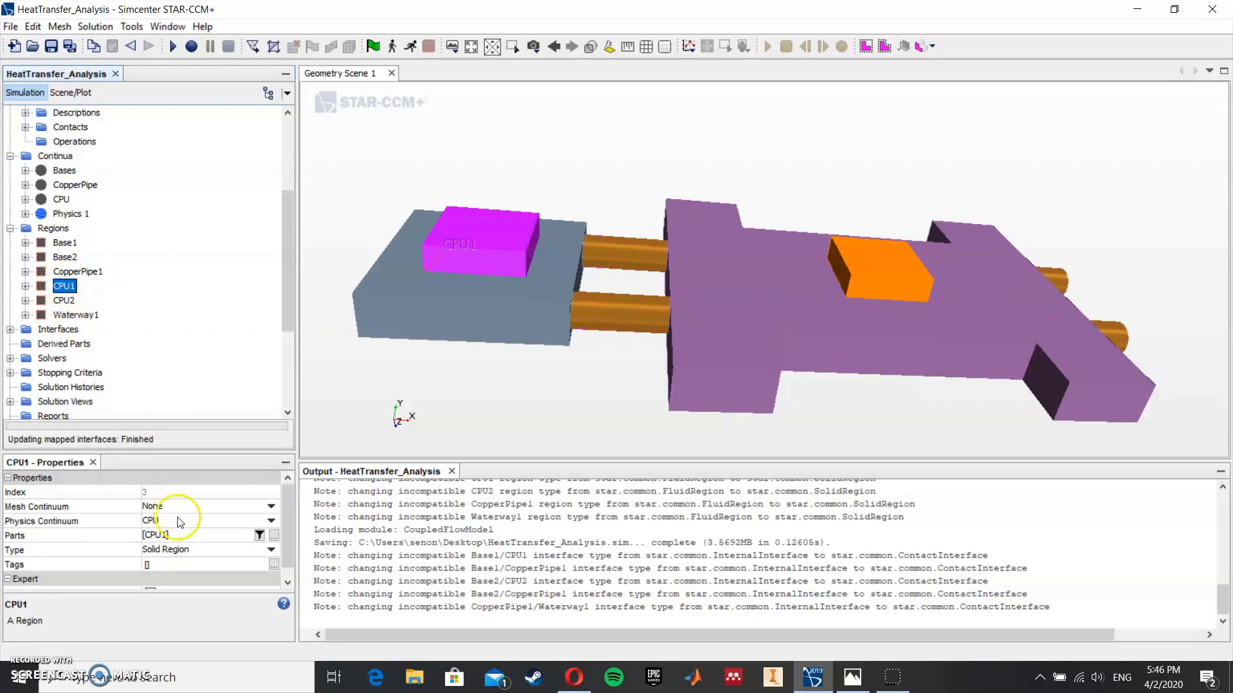
click(177, 520)
double_click(57, 300)
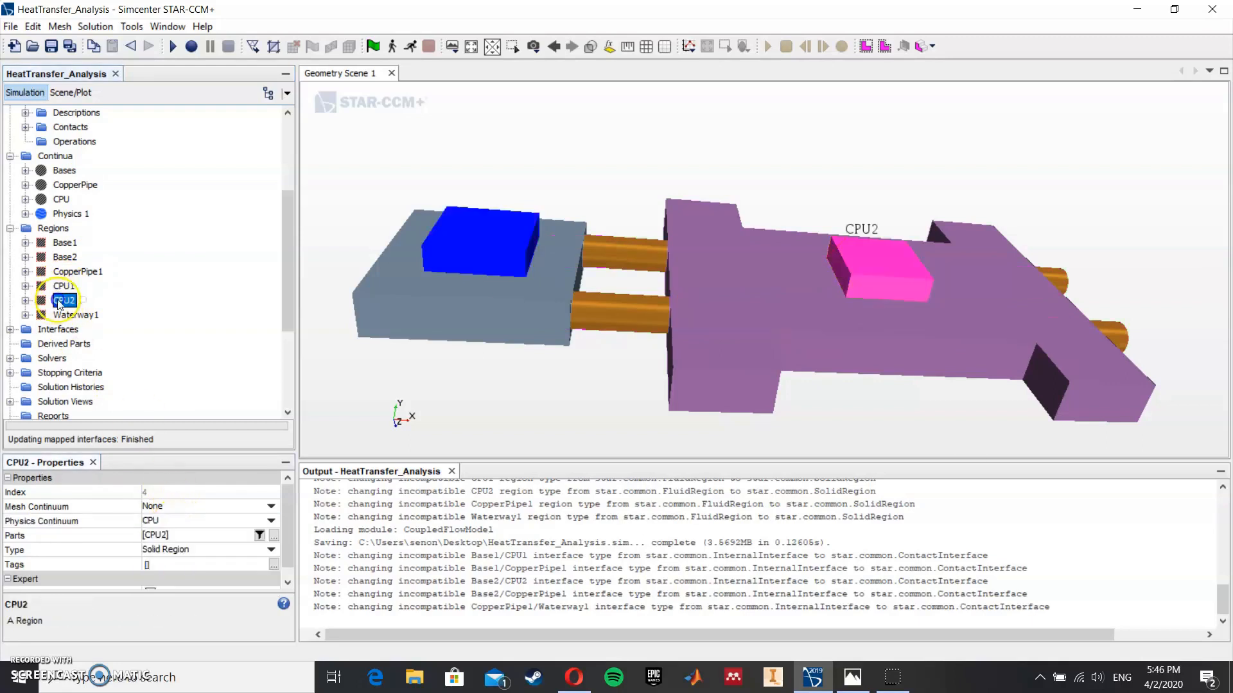
click(722, 559)
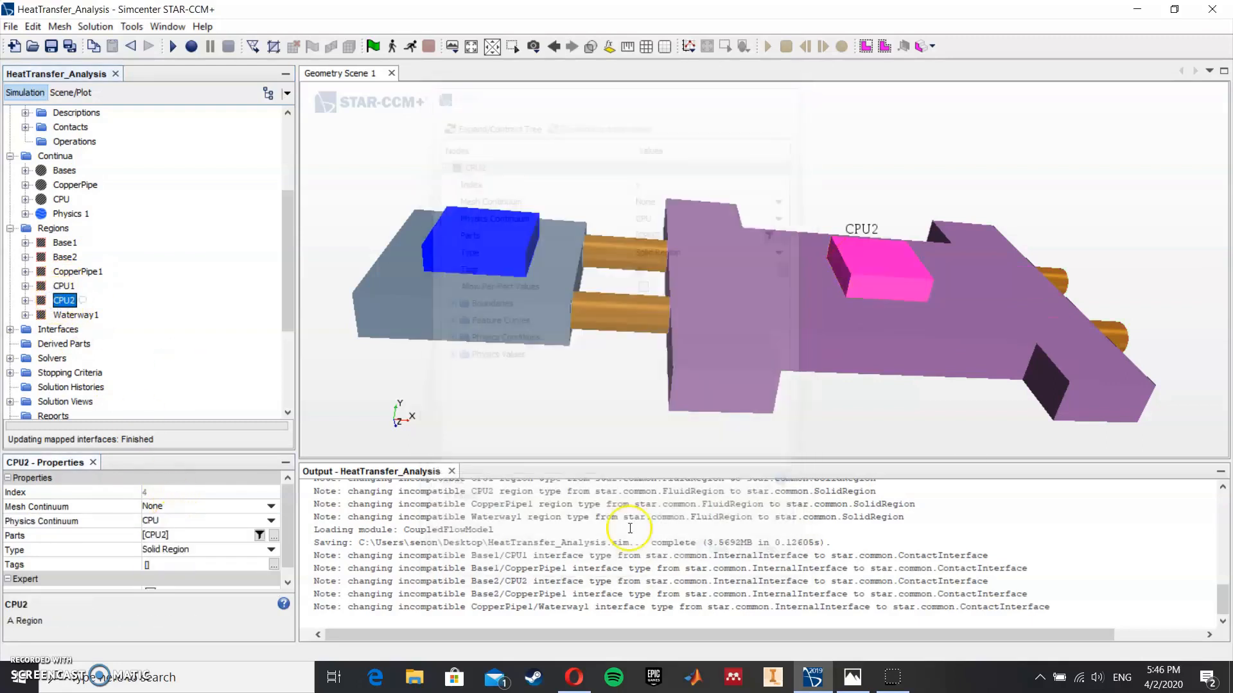
- Assign Waterway1 to Physics 1 and rename that continuum Water
click(76, 315)
click(190, 521)
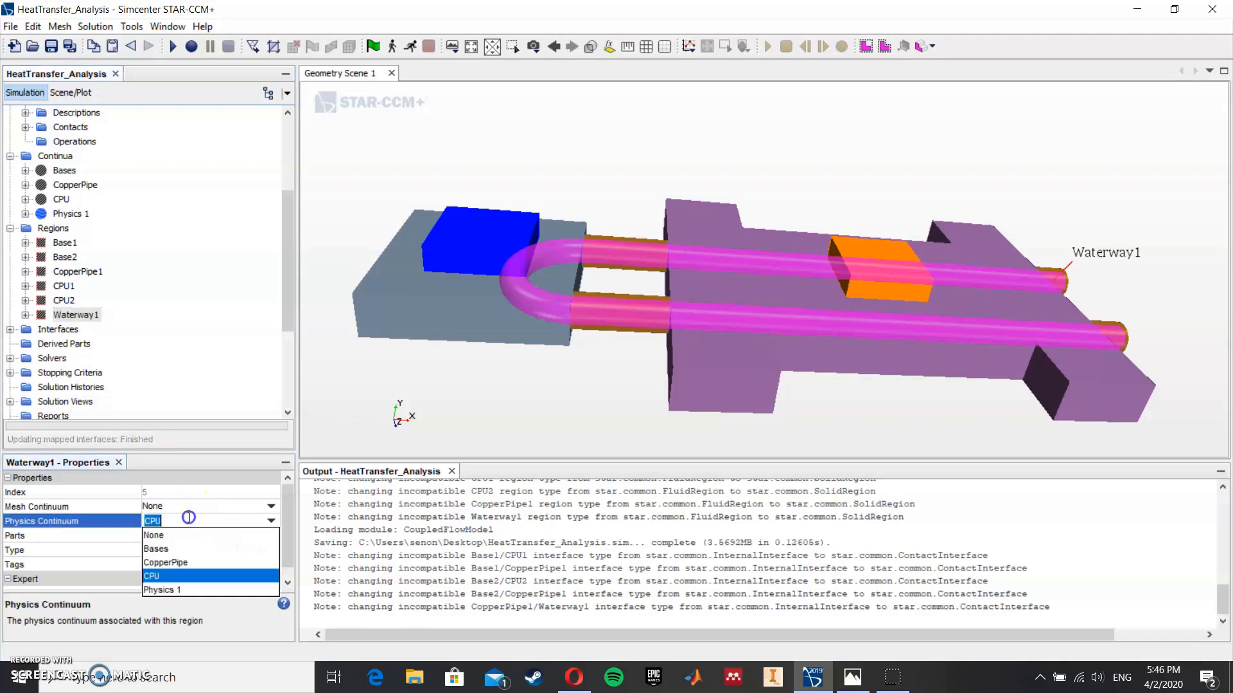
click(193, 589)
right_click(67, 213)
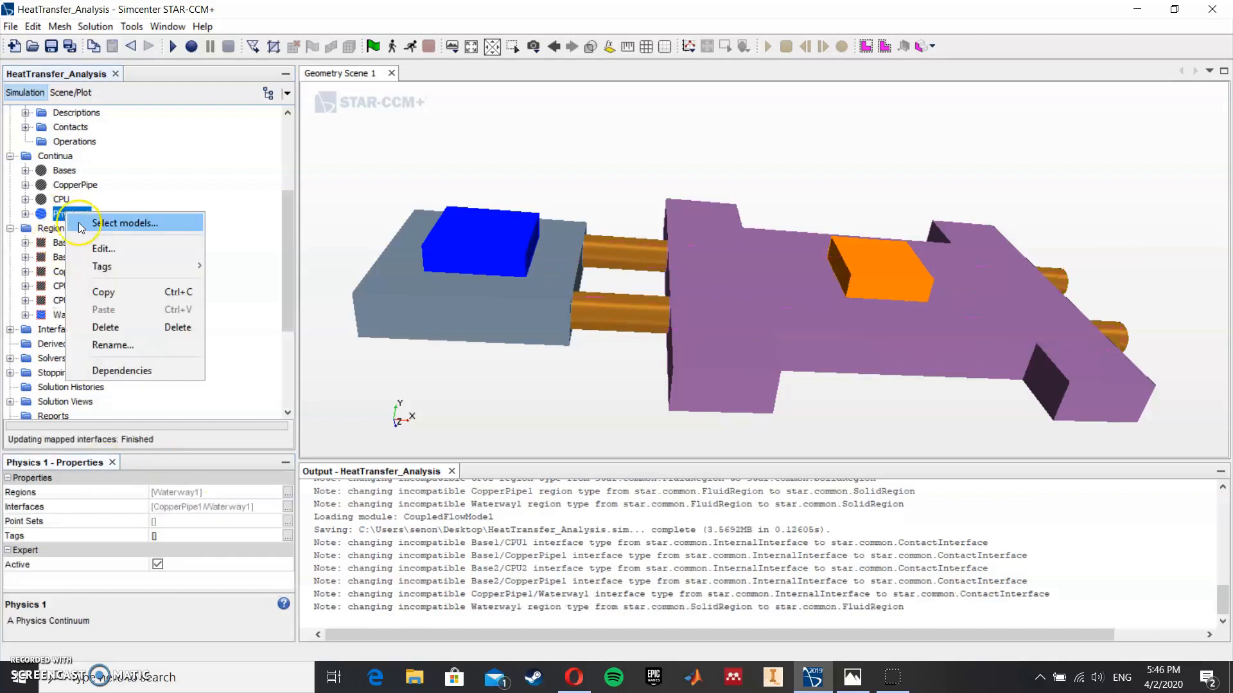
click(132, 346)
text(Water)
key(Return)
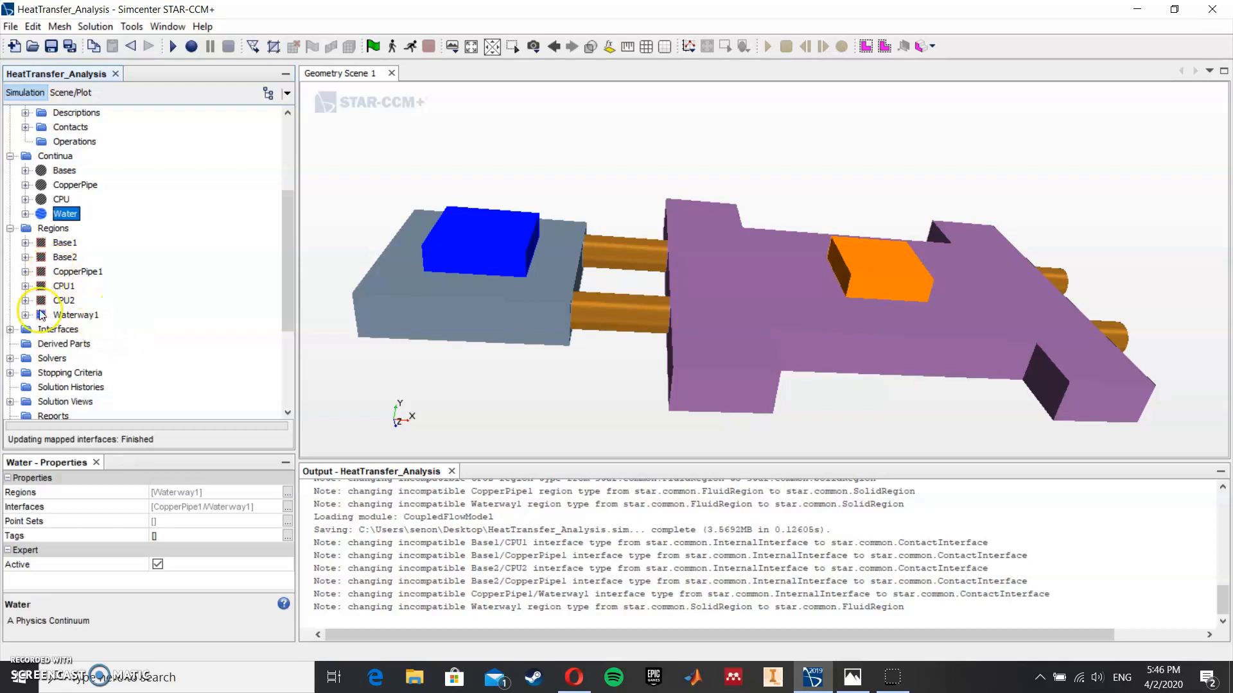
- List Waterway1's part surfaces and turn the model to show the pipe ends
scroll(87, 294, up, 4)
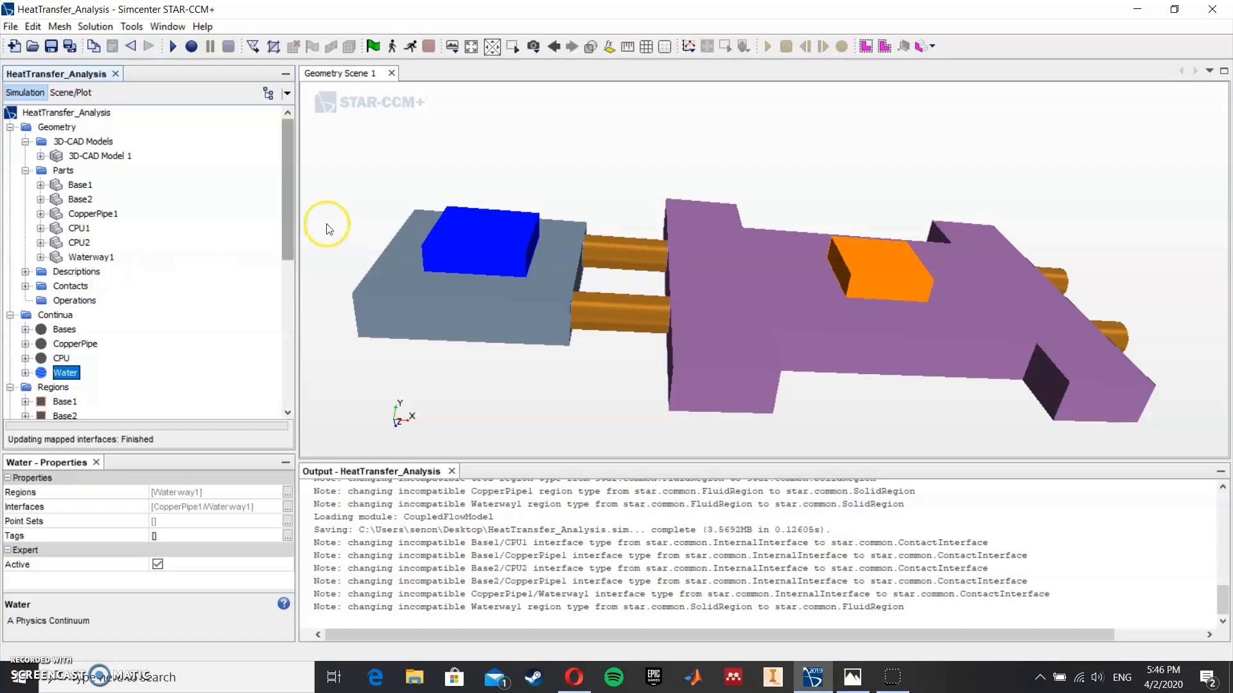
mouse_move(771, 213)
right_down()
mouse_move(703, 202)
mouse_move(749, 204)
right_up()
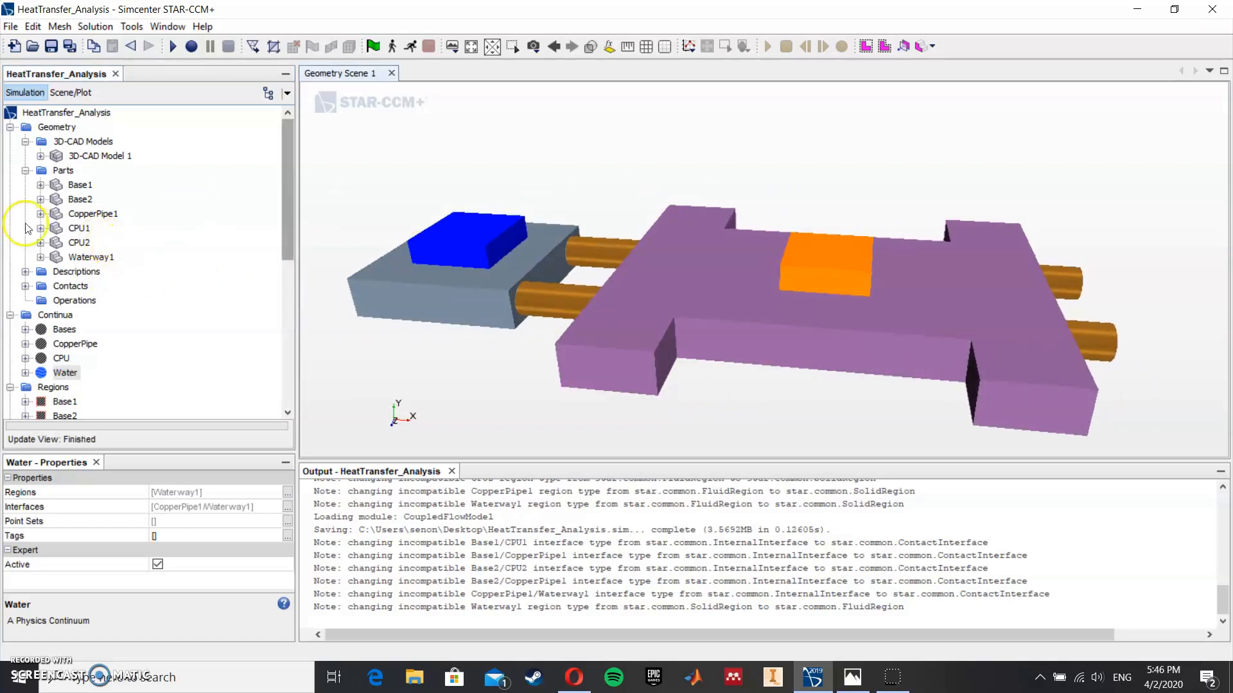
click(40, 257)
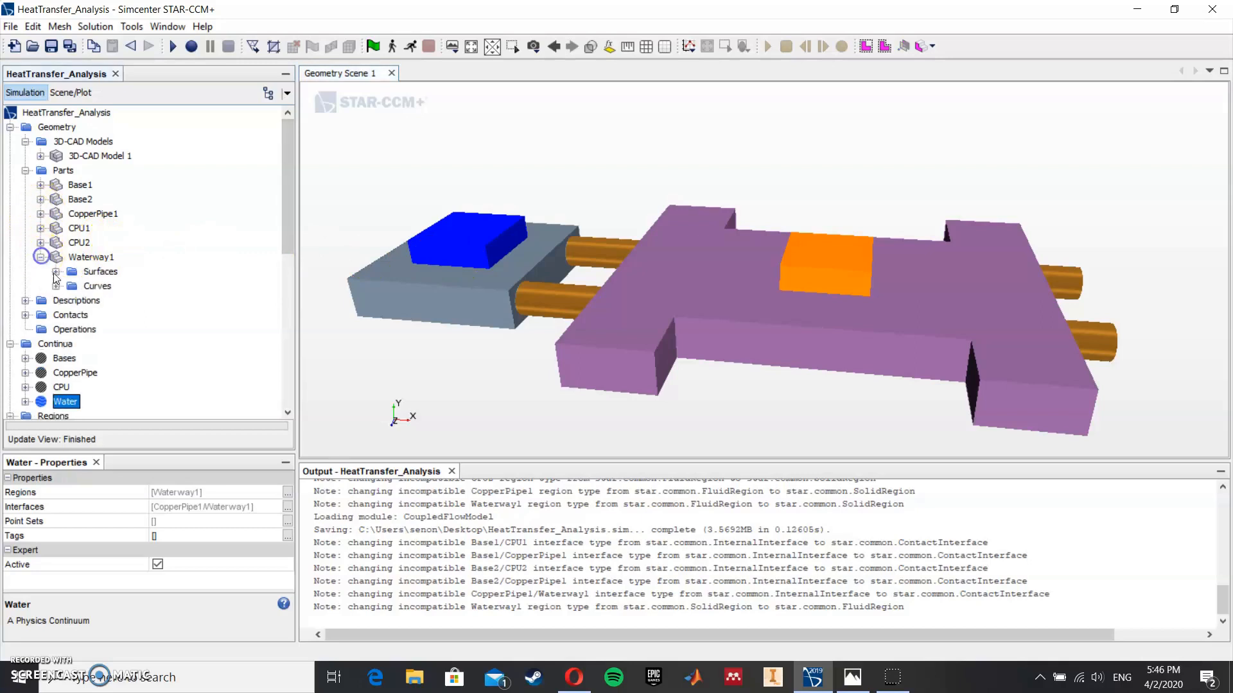
click(57, 273)
right_drag(600, 223, 446, 198)
drag(747, 210, 469, 159)
scroll(693, 264, up, 2)
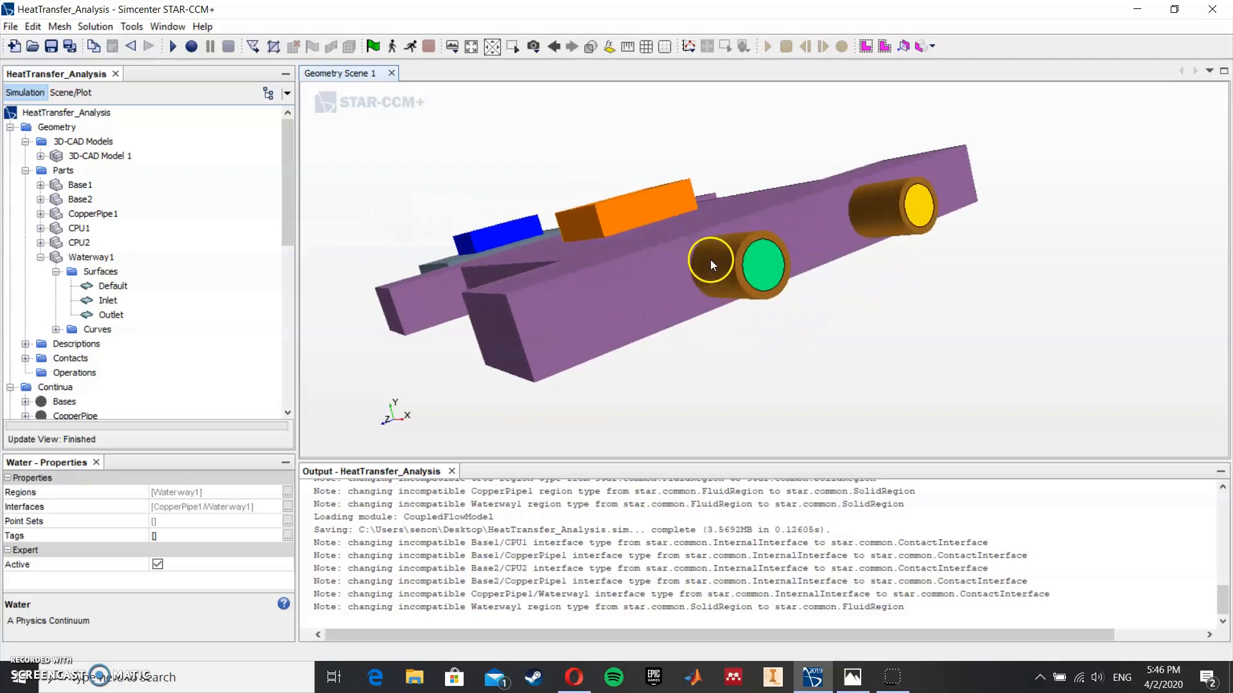
- Highlight the Inlet and Outlet surfaces, then bring up actions for the Default surface
click(108, 302)
click(108, 316)
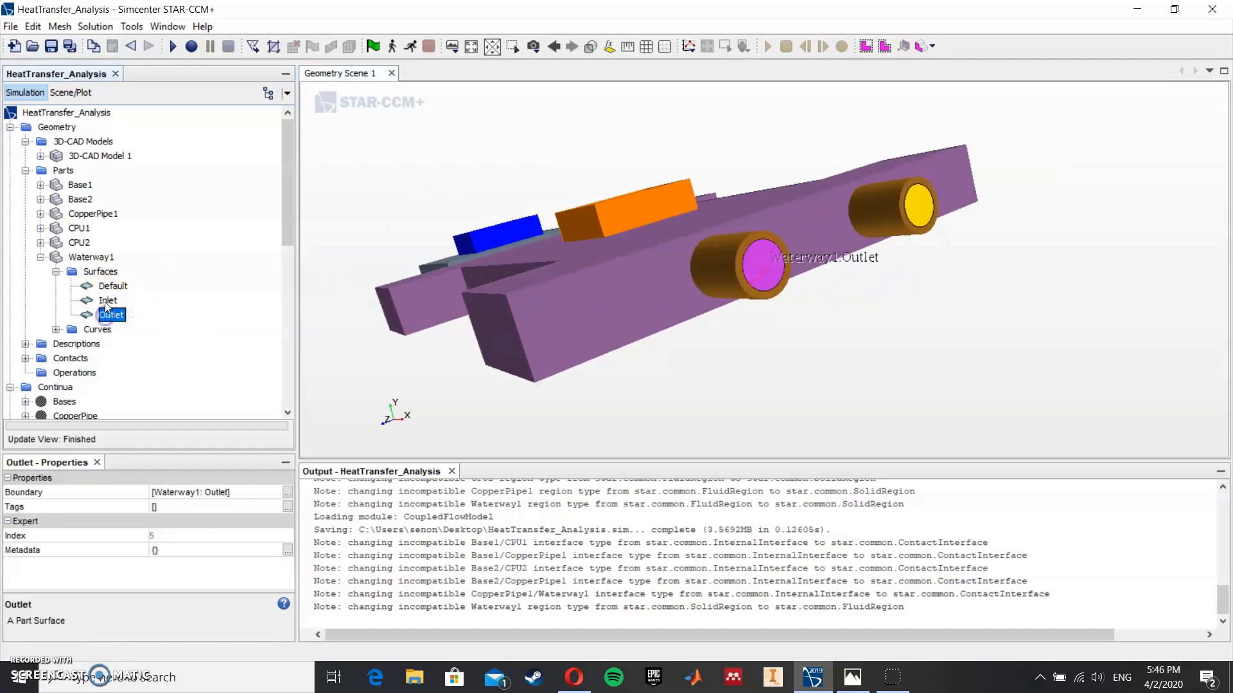
click(112, 316)
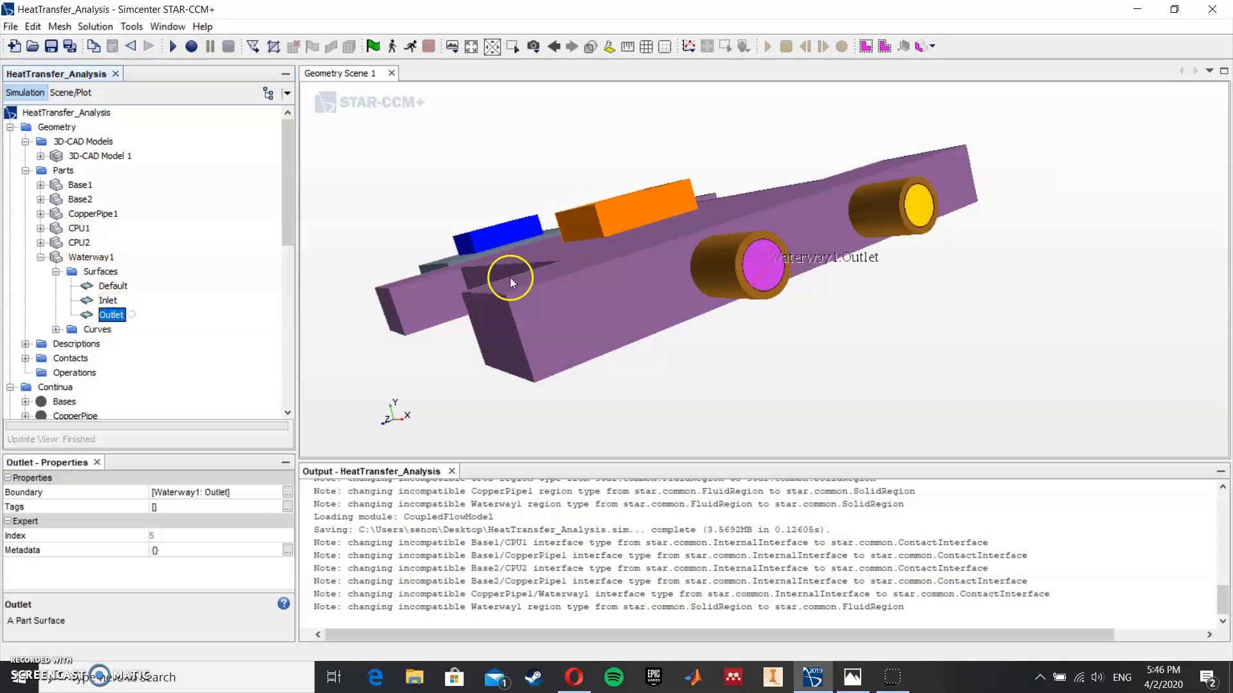
drag(511, 278, 533, 281)
drag(617, 280, 696, 267)
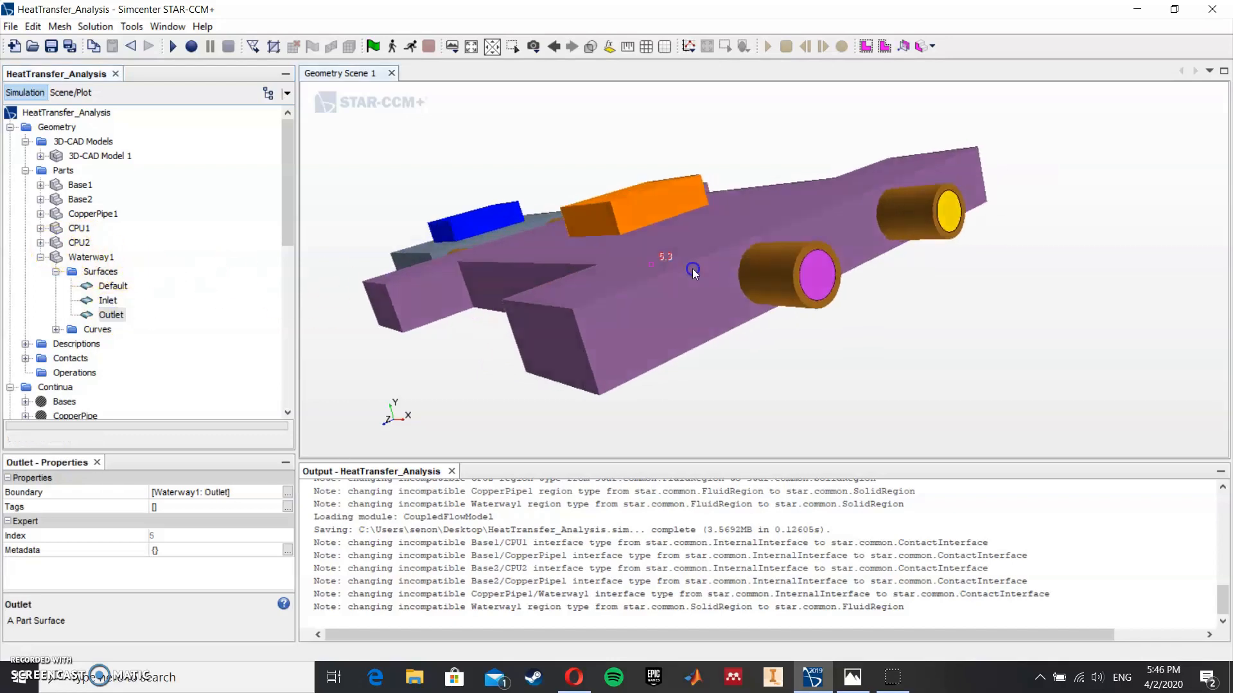
right_click(118, 291)
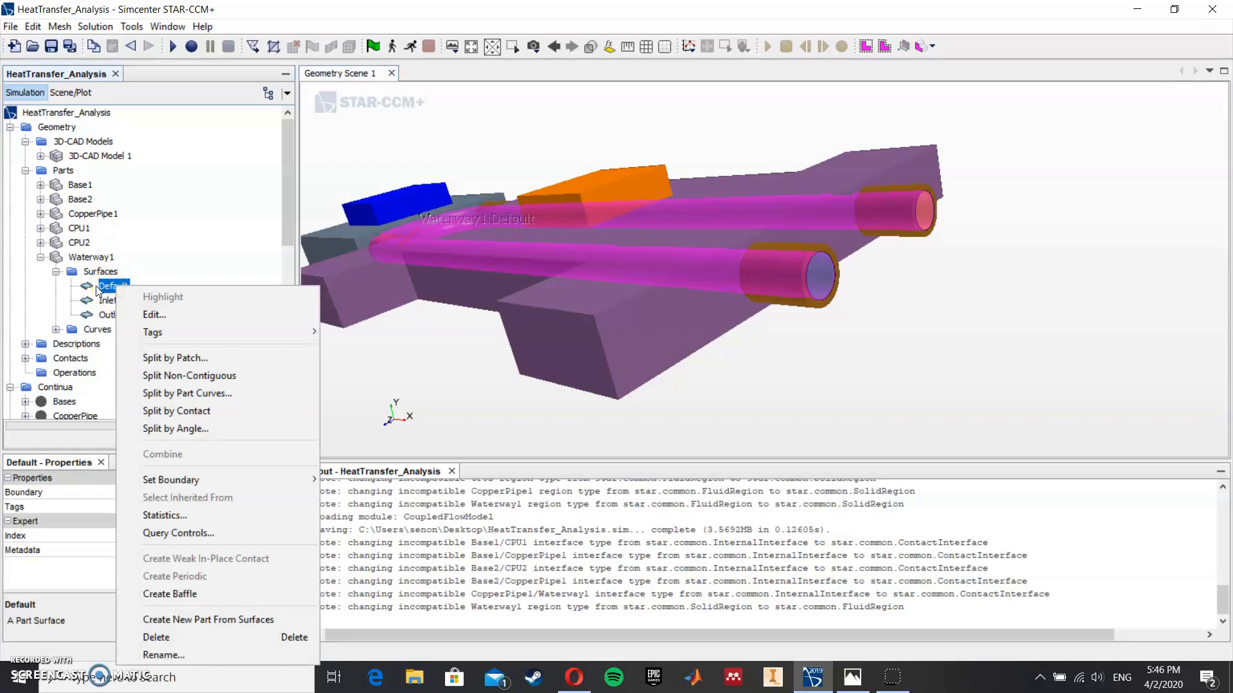
click(174, 358)
drag(318, 262, 633, 261)
click(541, 225)
click(677, 266)
drag(762, 272, 699, 246)
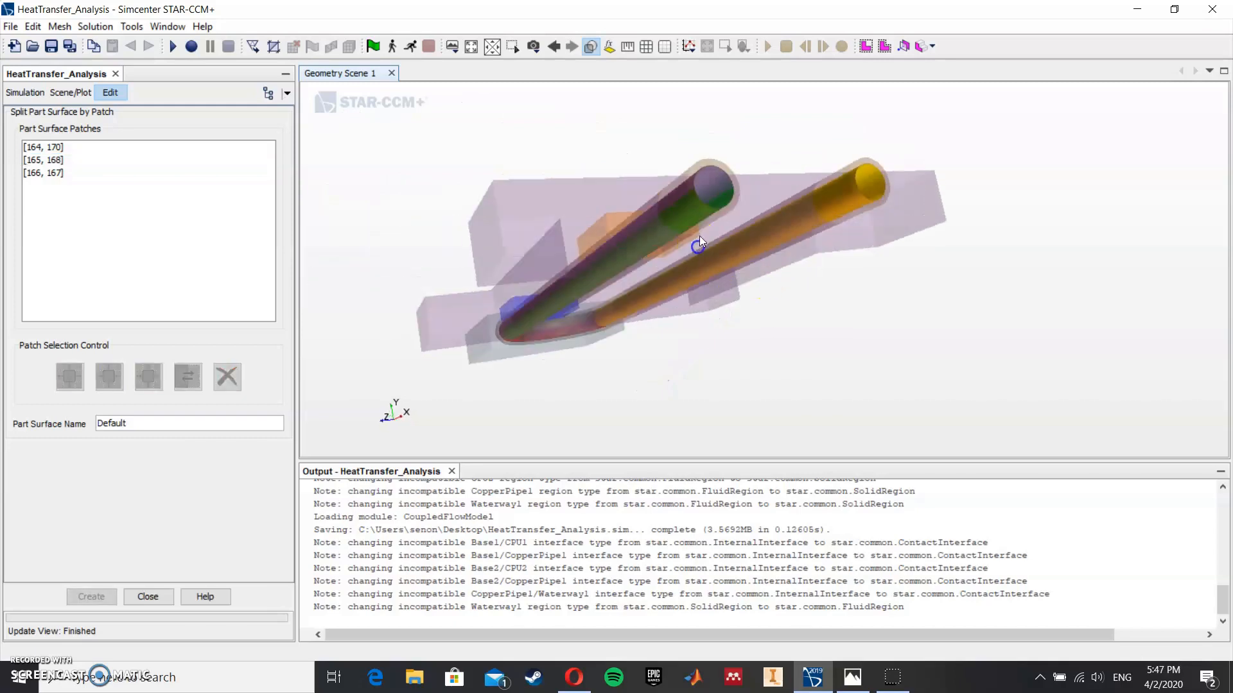
click(696, 221)
drag(535, 161, 603, 309)
click(162, 424)
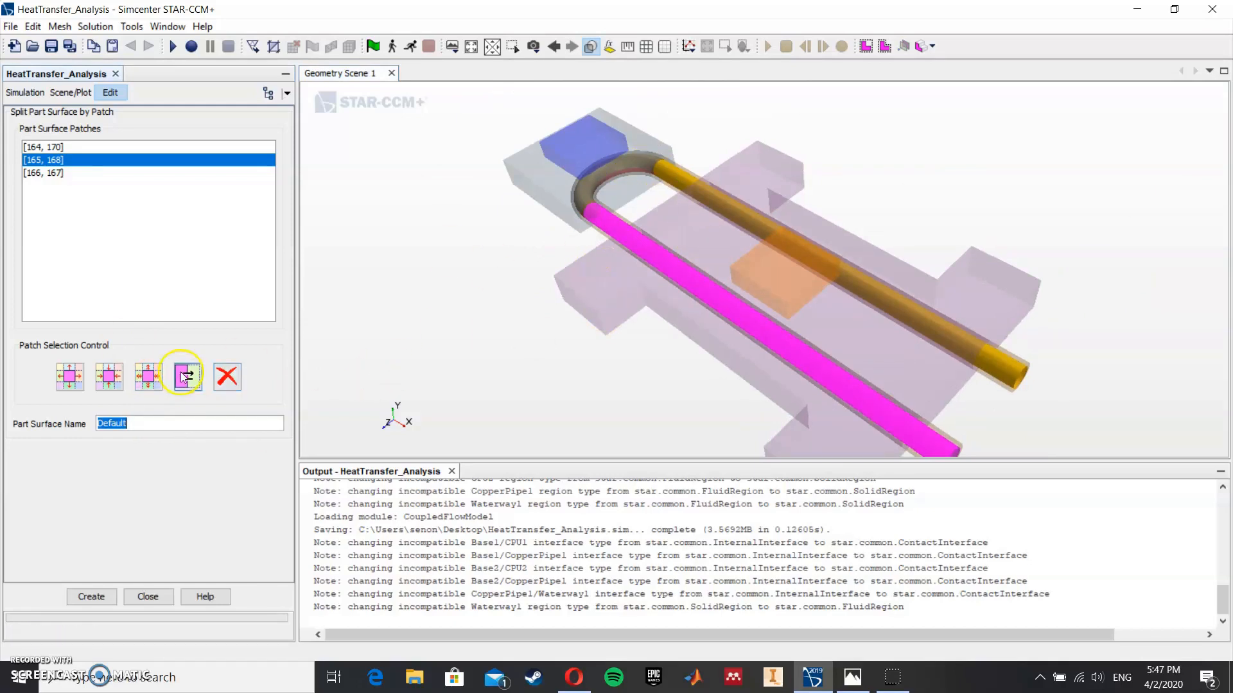
click(149, 597)
drag(550, 270, 452, 316)
click(452, 316)
scroll(96, 297, up, 6)
click(55, 229)
click(40, 213)
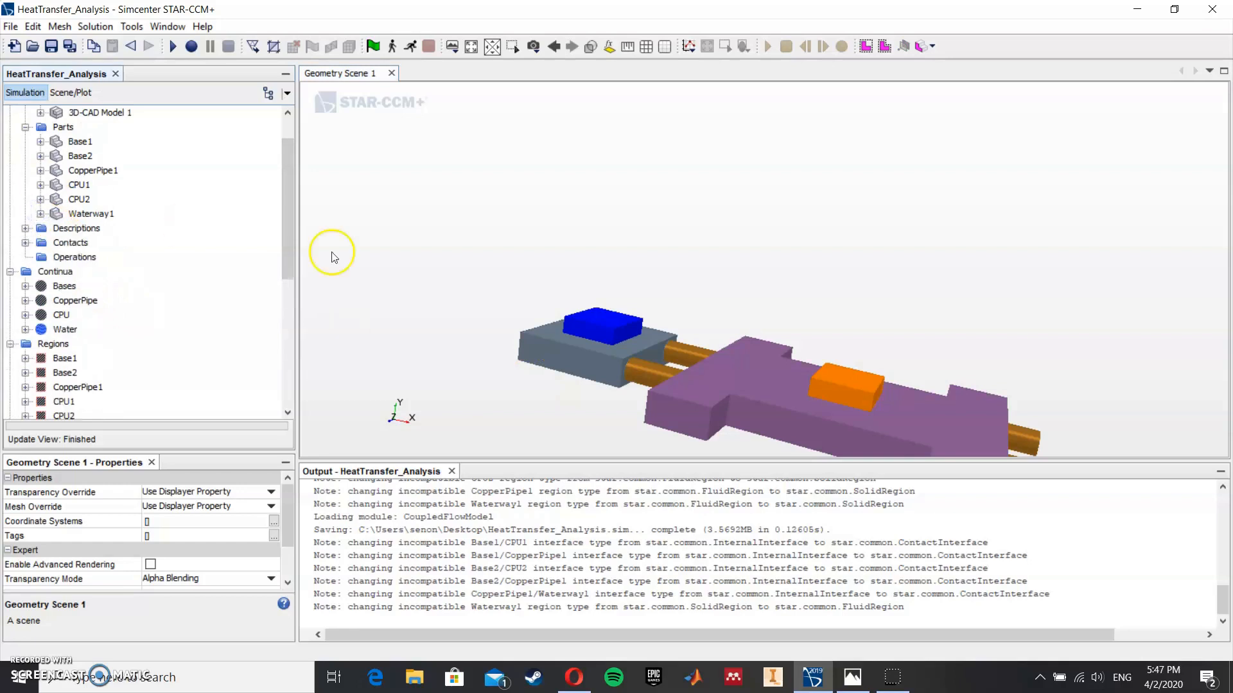
- Split CPU2's Default part surface by patch, making the block's top face a new surface named 'Top'
middle_drag(333, 257, 282, 183)
click(41, 199)
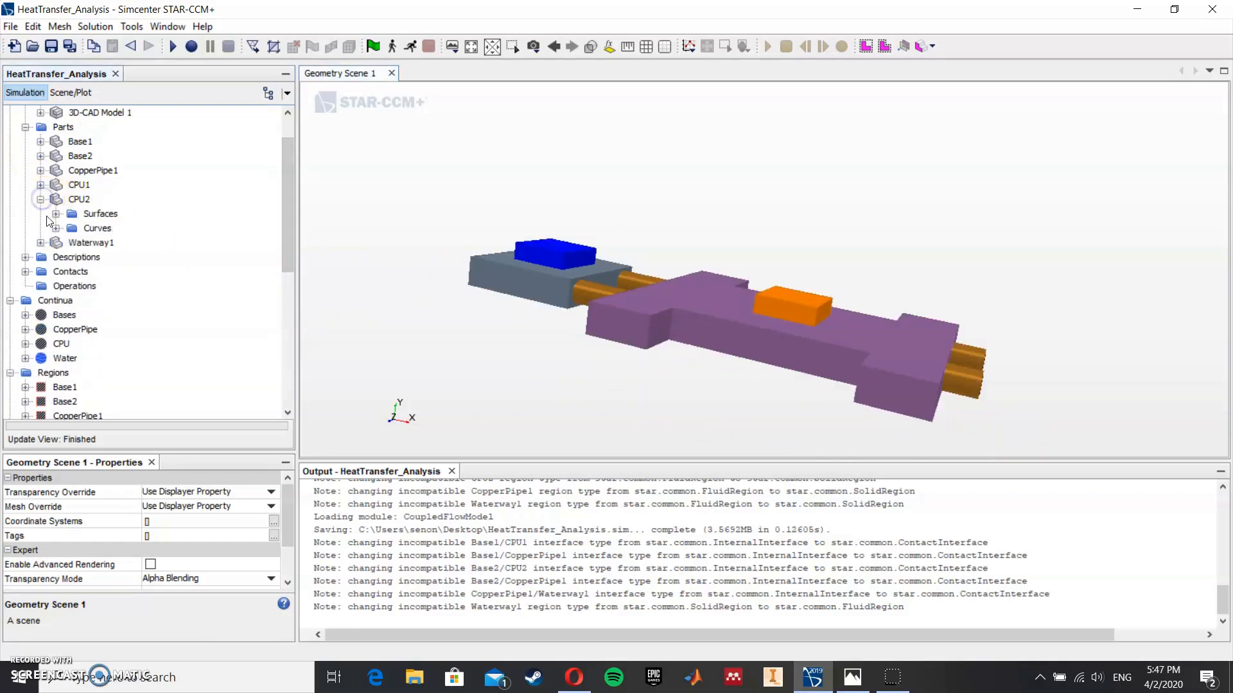
click(56, 213)
click(113, 228)
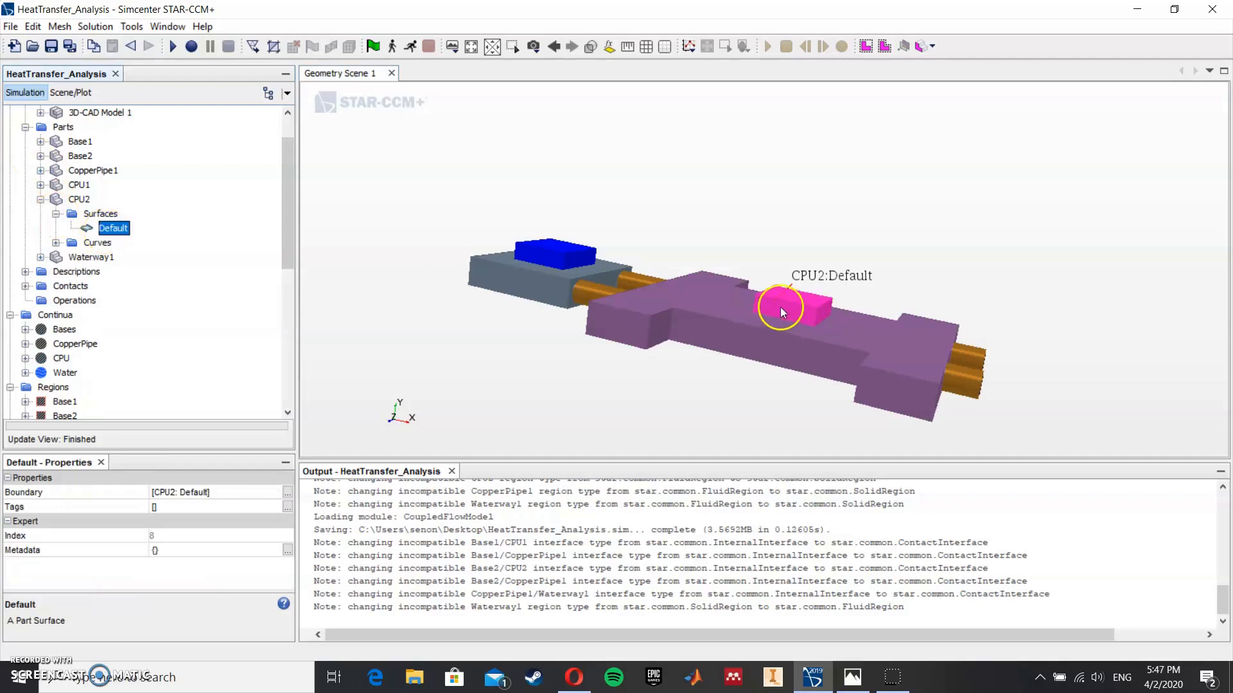
right_click(121, 239)
click(207, 303)
scroll(815, 272, up, 2)
click(814, 281)
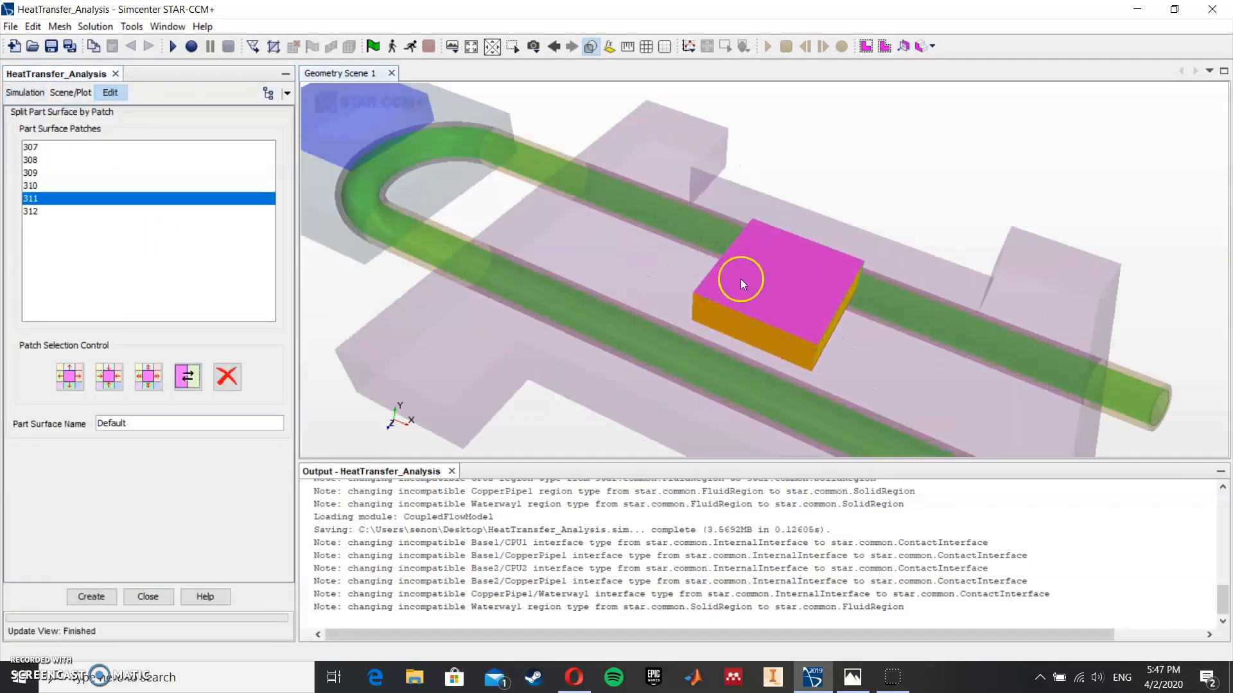
double_click(125, 422)
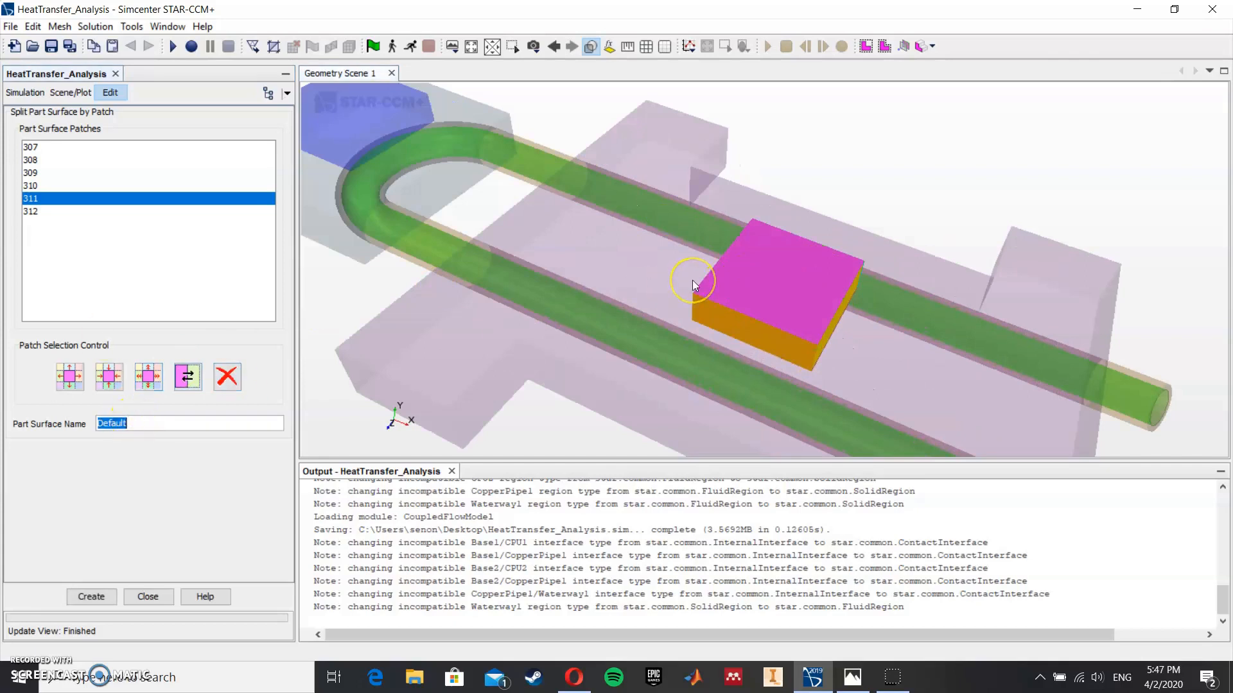
text(Top)
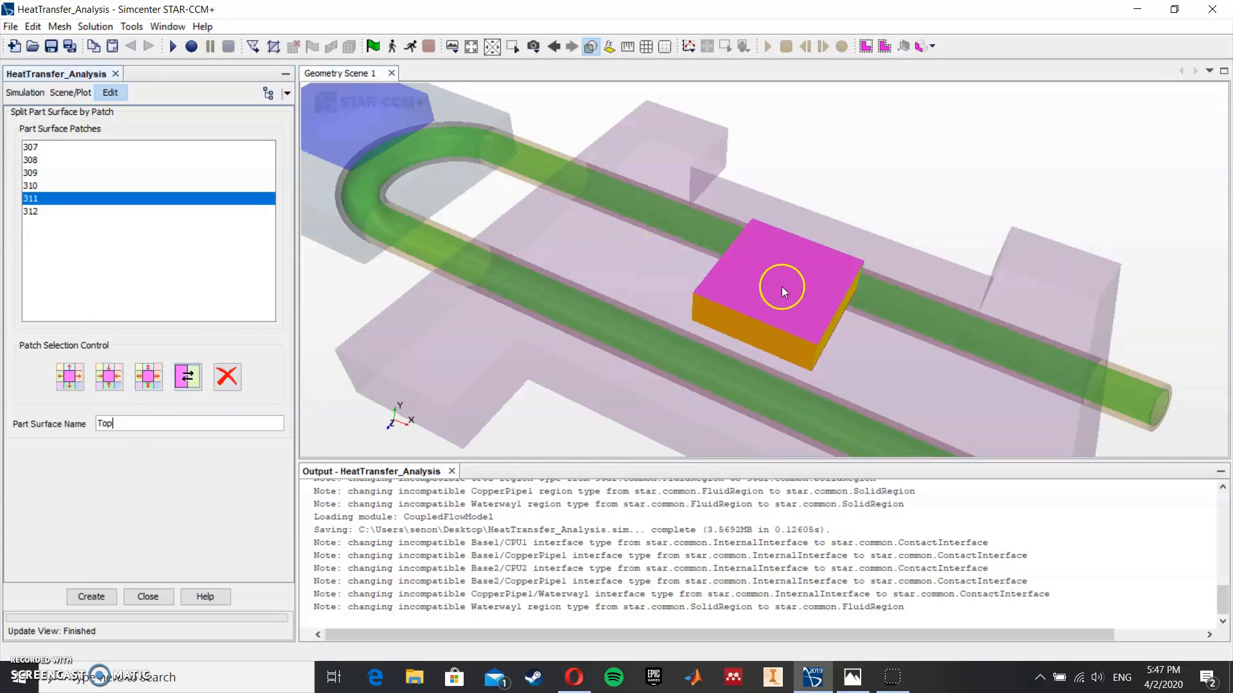
click(112, 598)
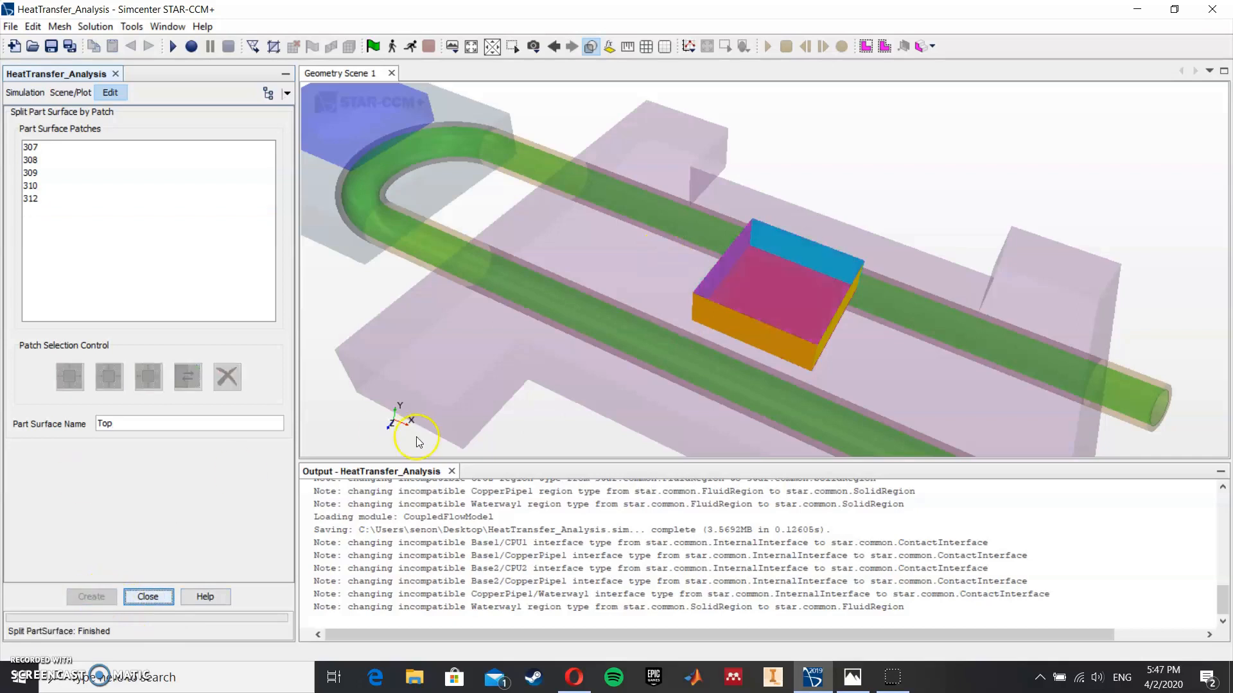
click(147, 597)
click(105, 243)
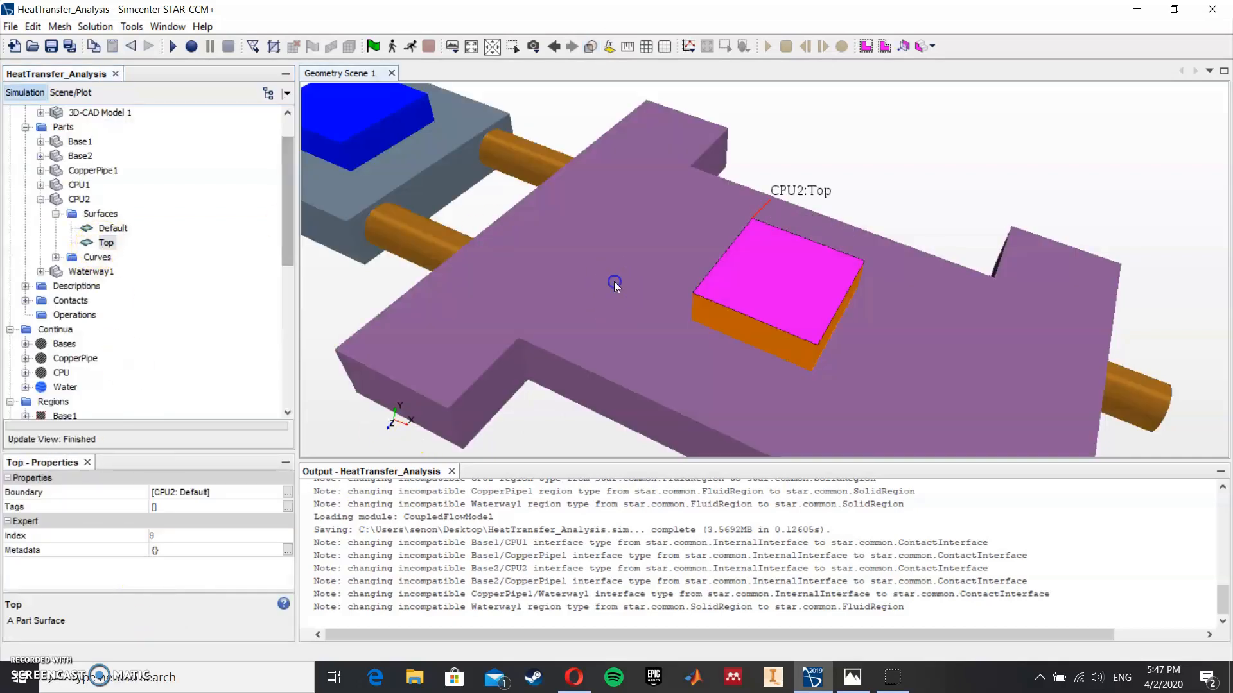
- Collapse the CPU2 part and expand the CPU2 region to inspect its Default boundary
click(39, 199)
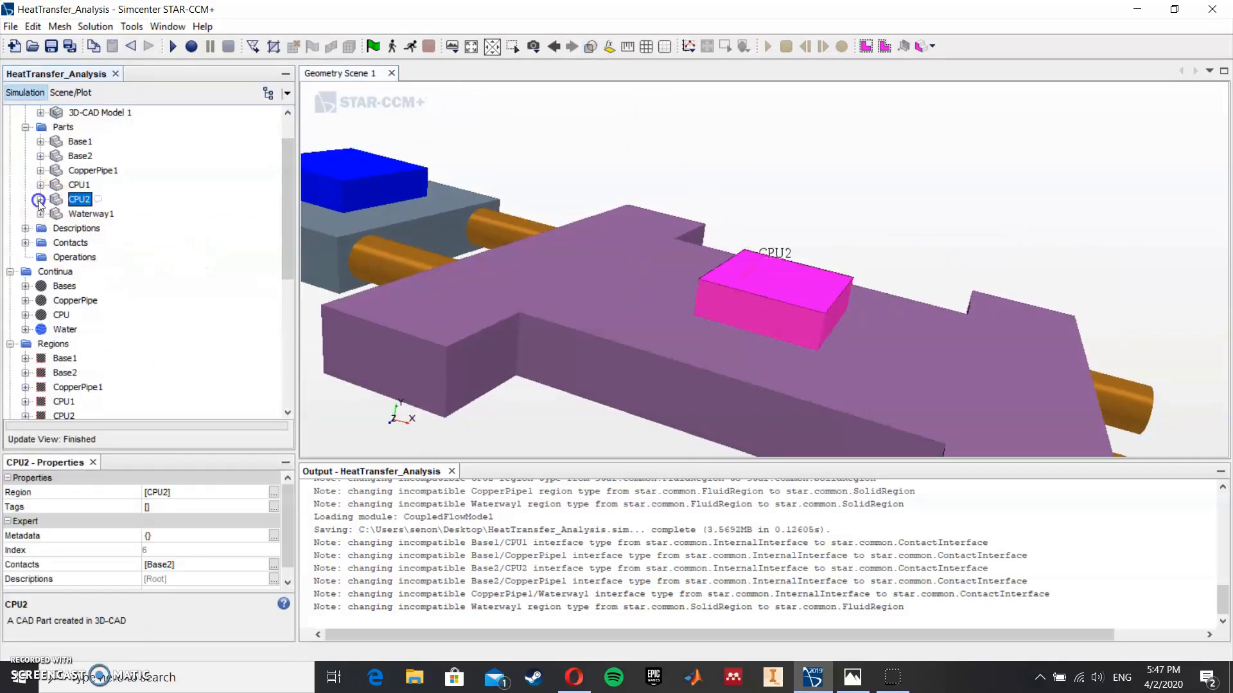
scroll(76, 313, down, 3)
scroll(77, 311, up, 3)
scroll(81, 334, down, 3)
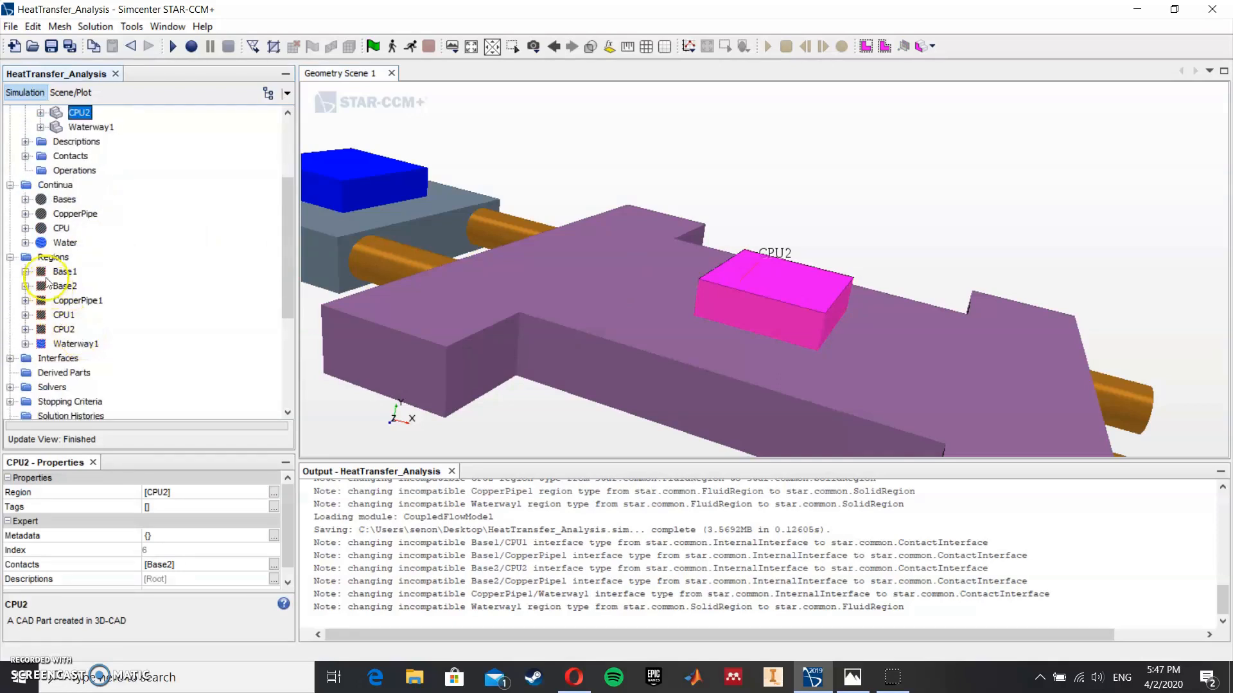
scroll(31, 332, up, 1)
scroll(30, 332, down, 1)
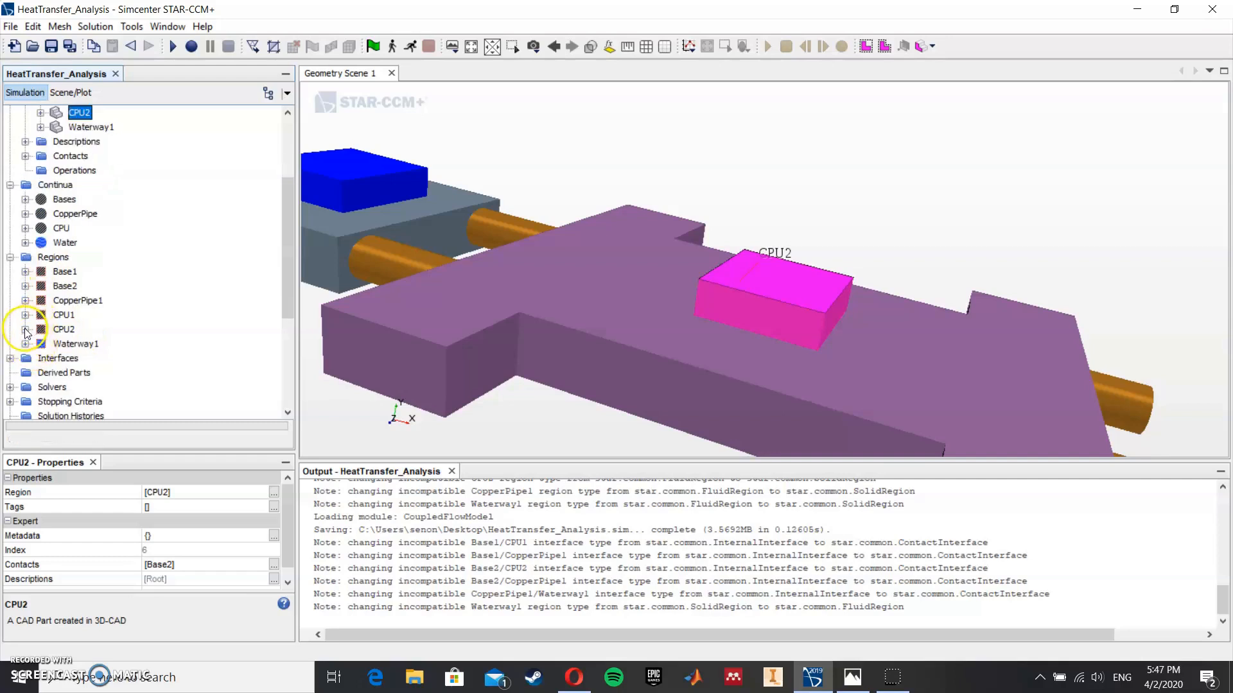
click(25, 330)
click(40, 345)
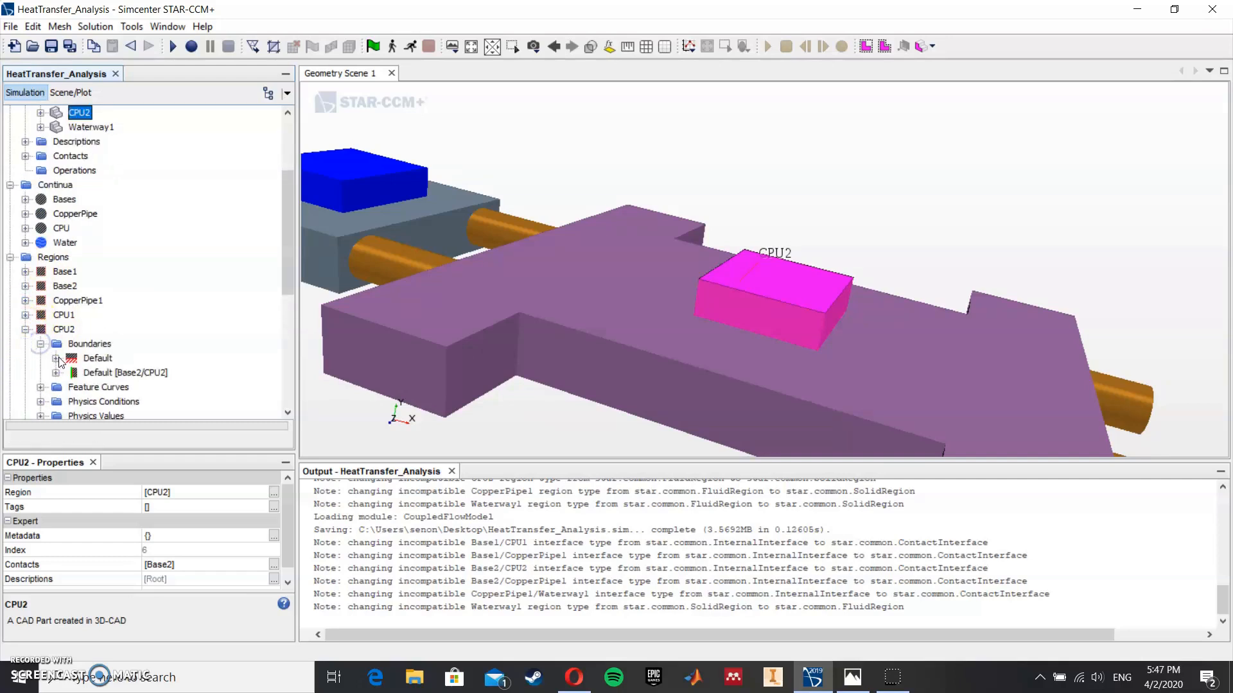
click(85, 360)
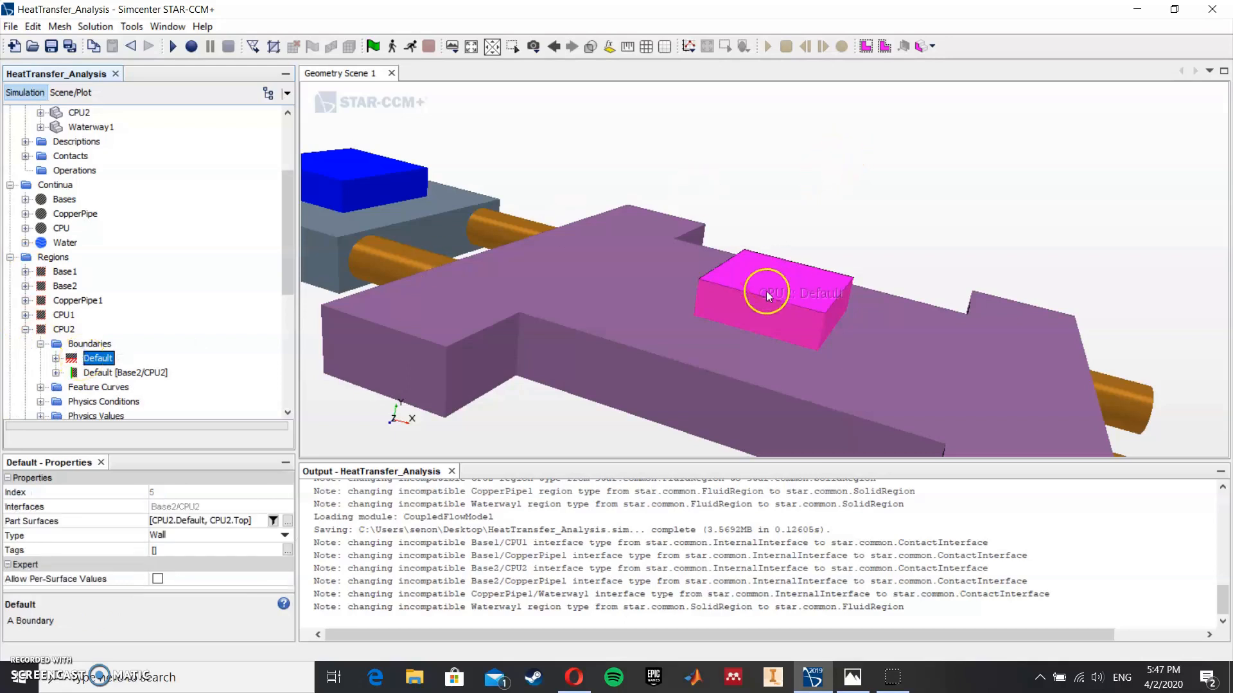
right_drag(739, 228, 580, 143)
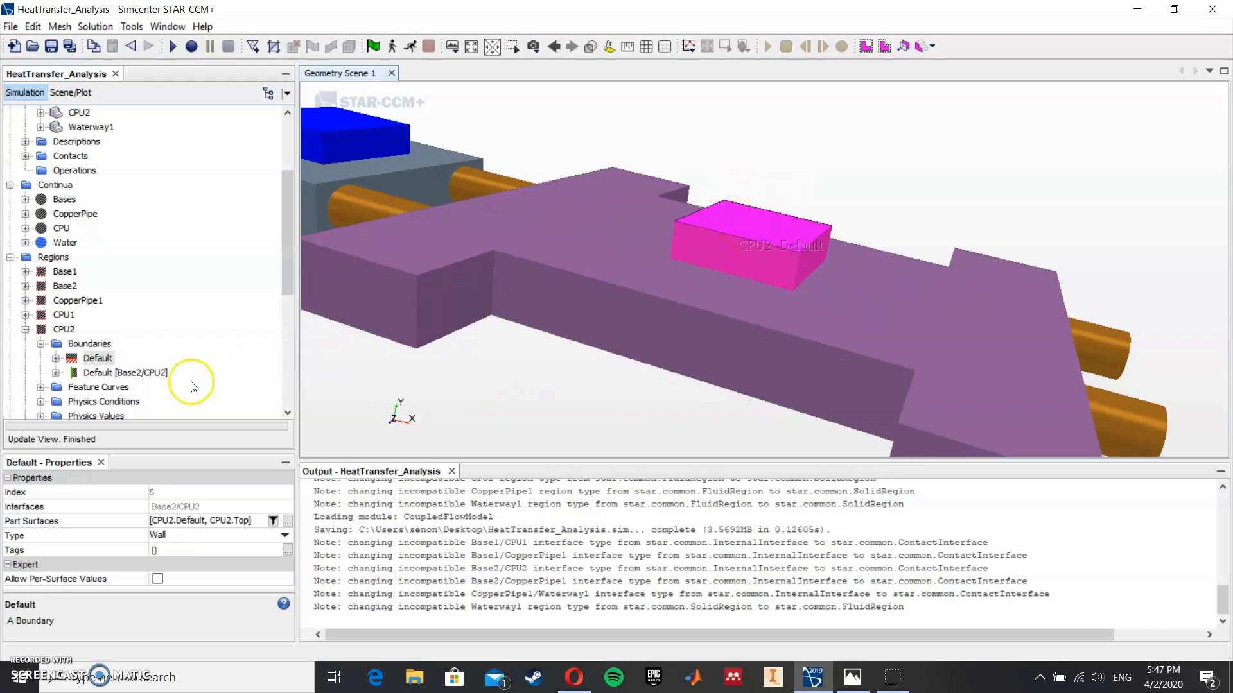
- Create a trial Boundary 1 on CPU2 using the Top surface, then delete it
click(90, 345)
right_click(91, 345)
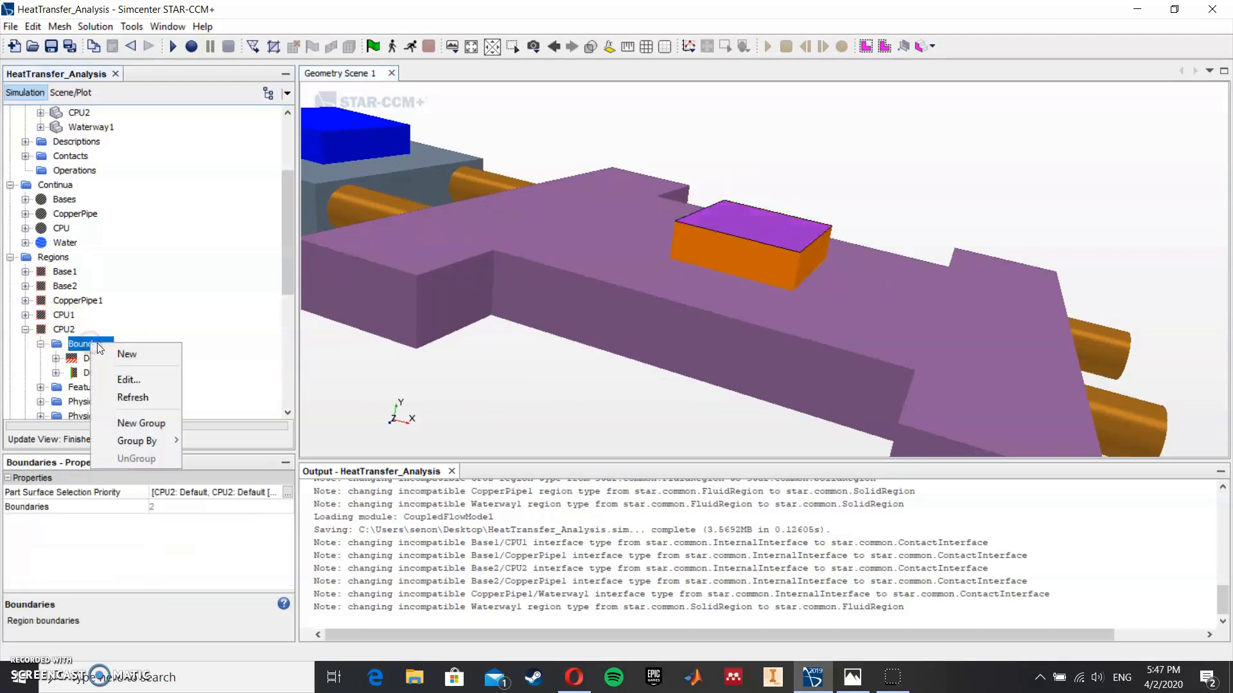
click(134, 353)
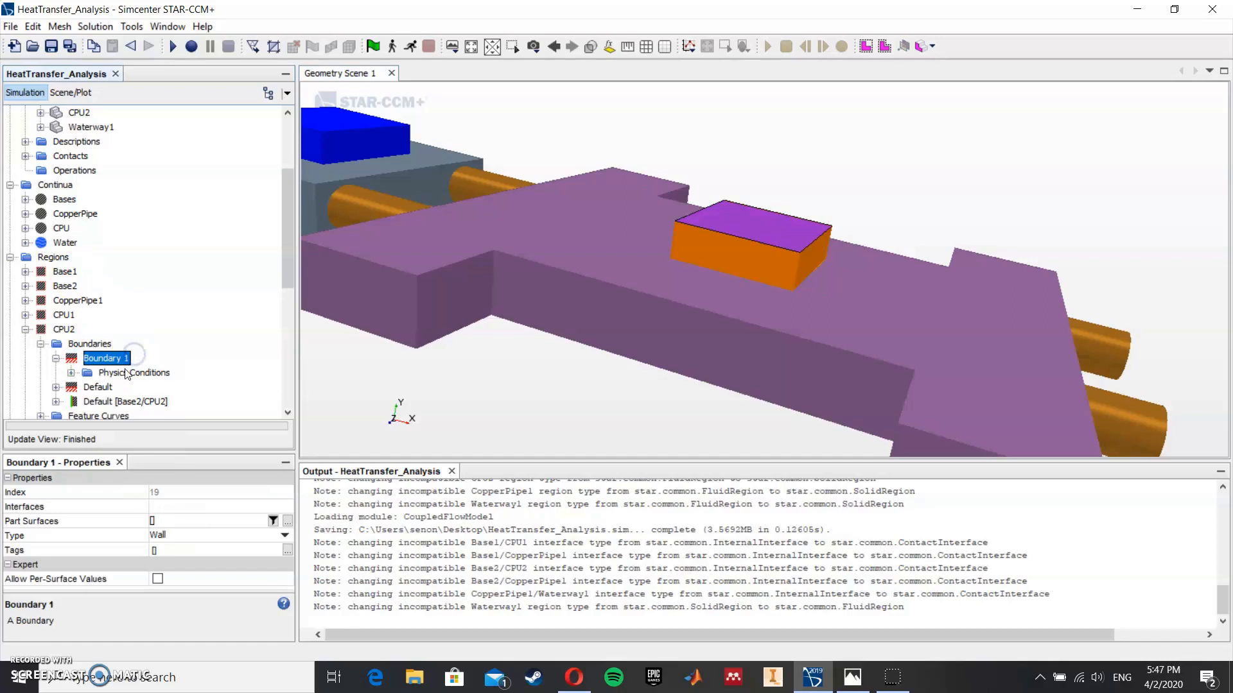
click(178, 523)
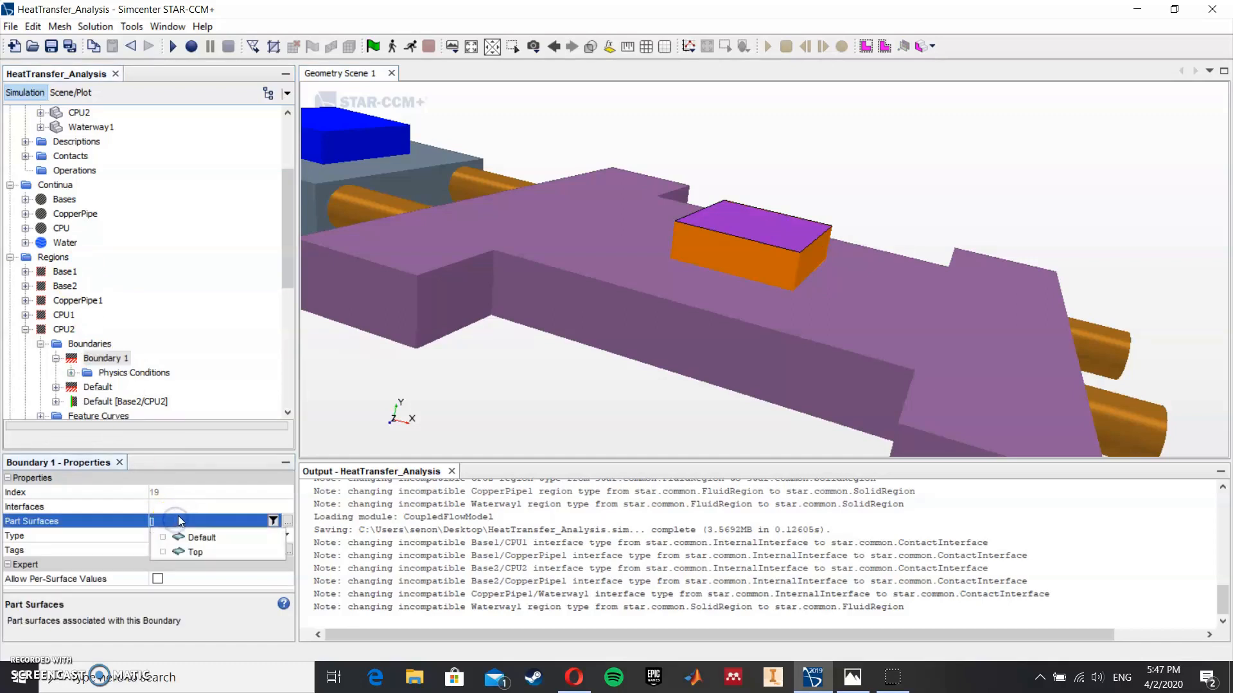
click(204, 550)
click(206, 414)
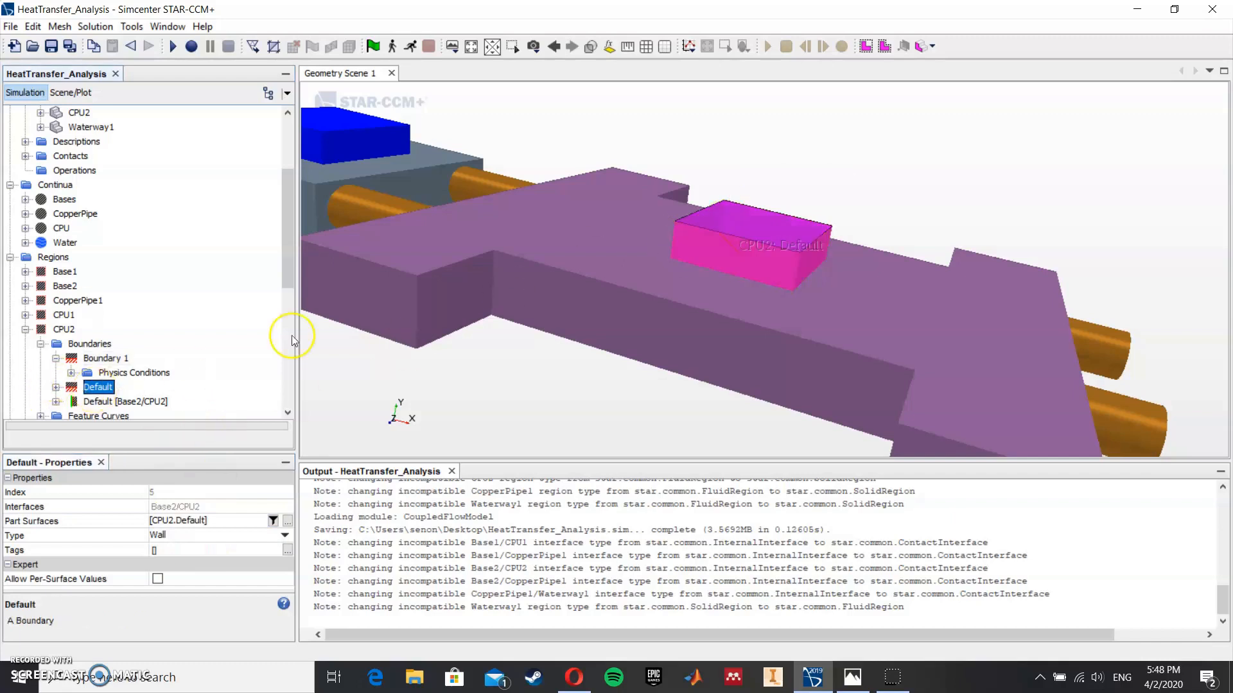
click(106, 360)
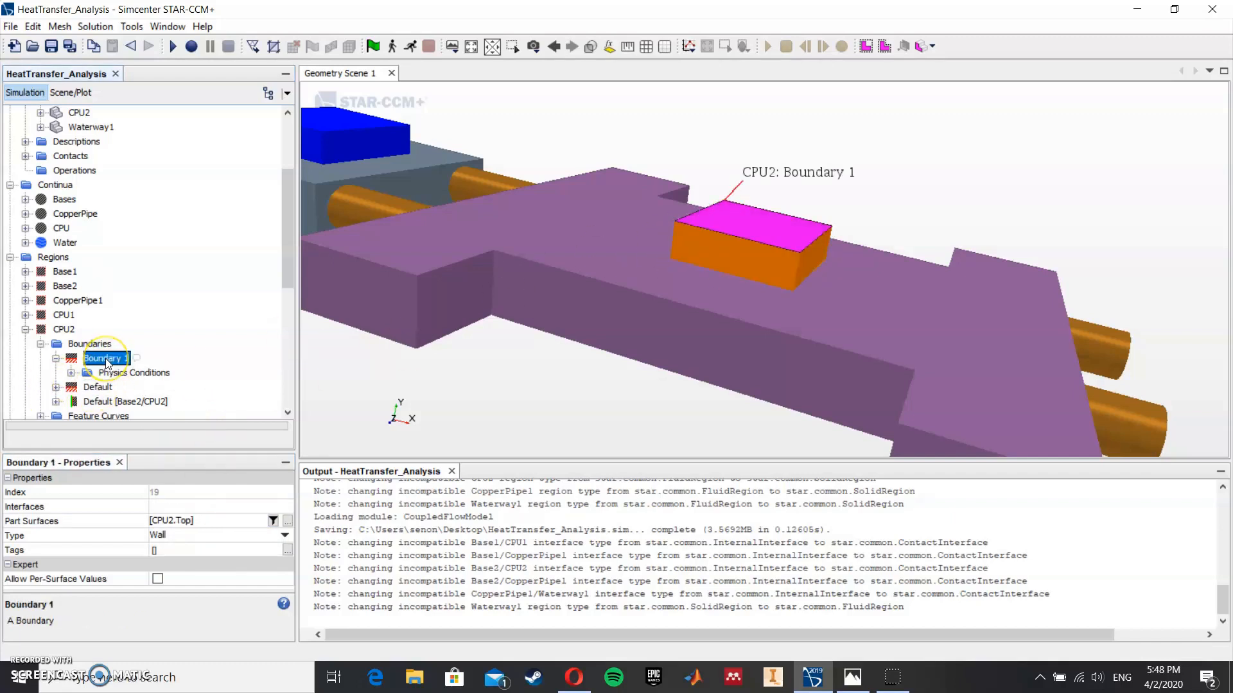
click(100, 388)
click(126, 359)
key(Delete)
key(Return)
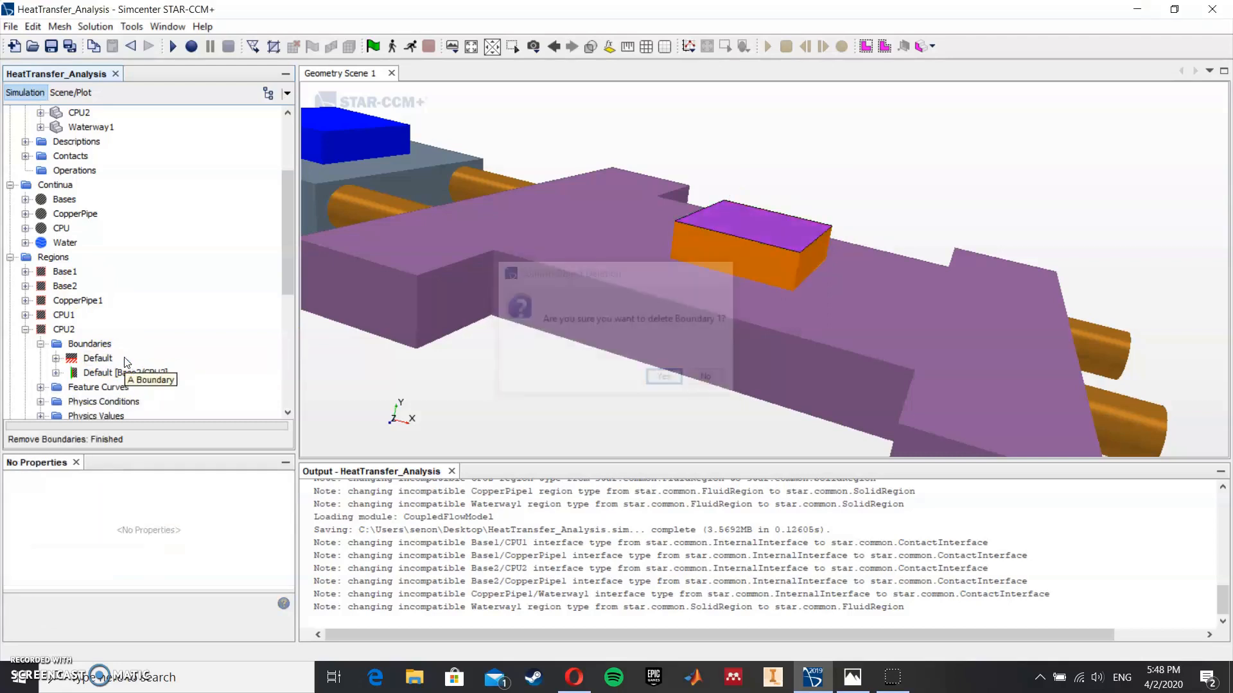
- Set CPU2's Default boundary part surfaces to CPU2.Default and CPU2.Top
click(122, 361)
drag(646, 276, 710, 270)
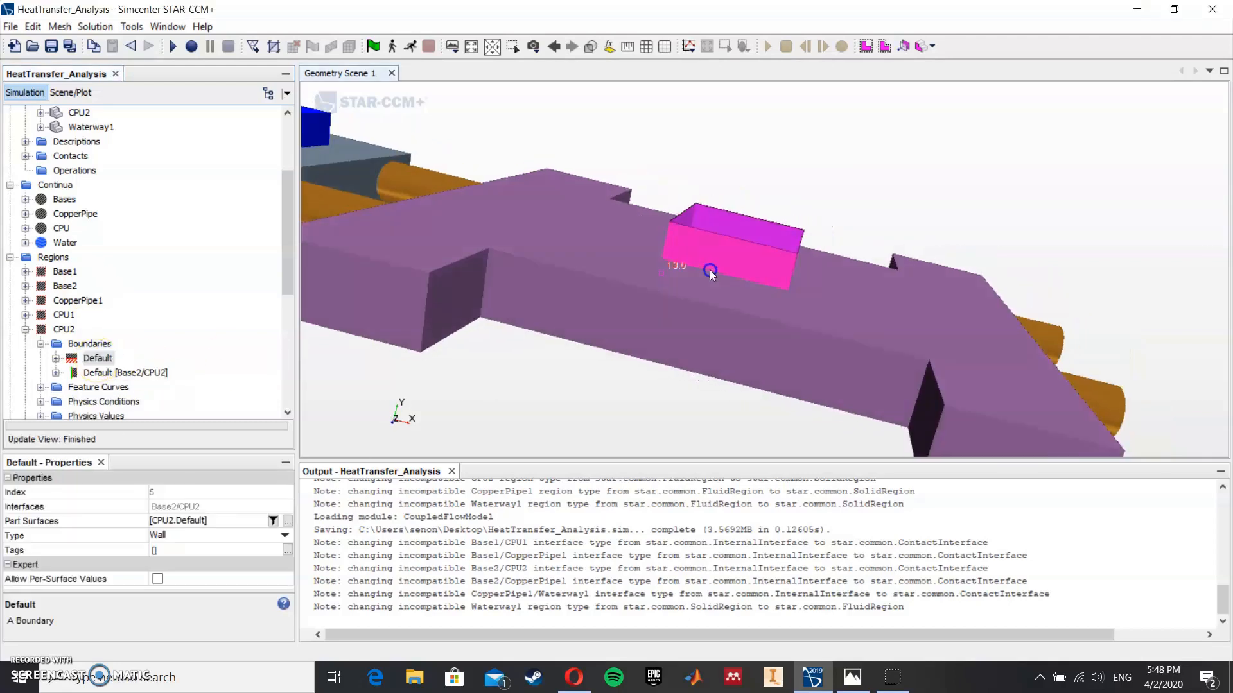
drag(710, 210, 730, 220)
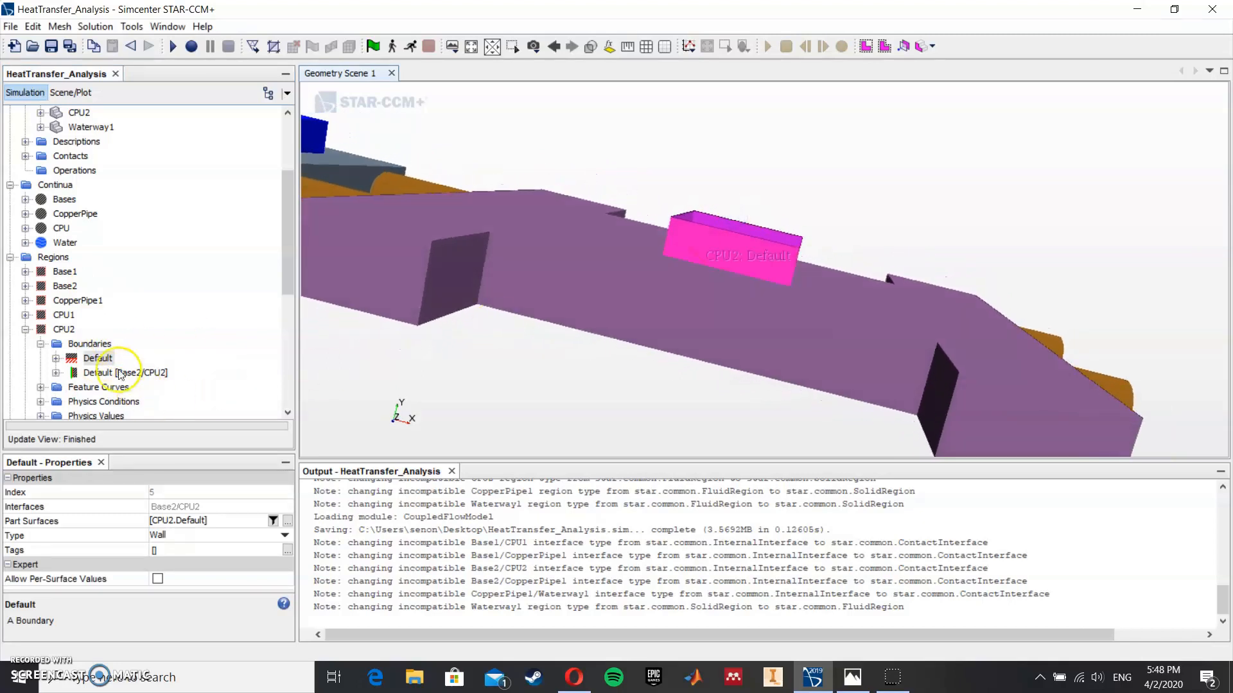
click(193, 521)
click(215, 553)
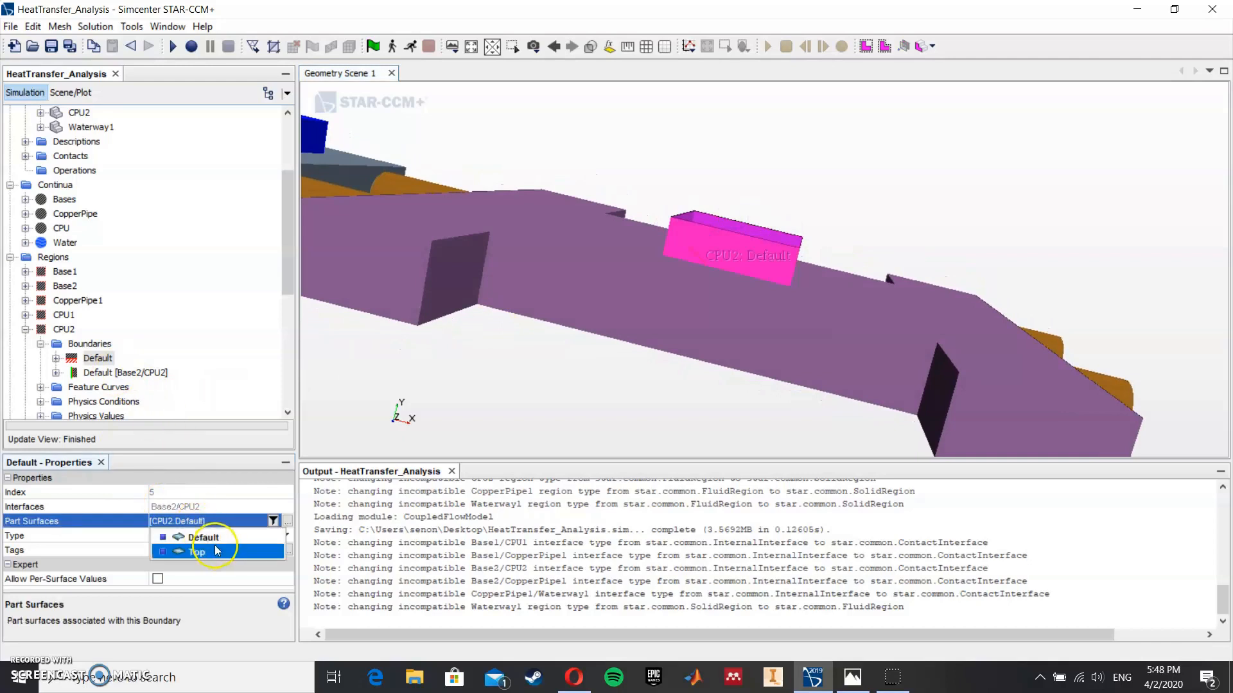
click(212, 434)
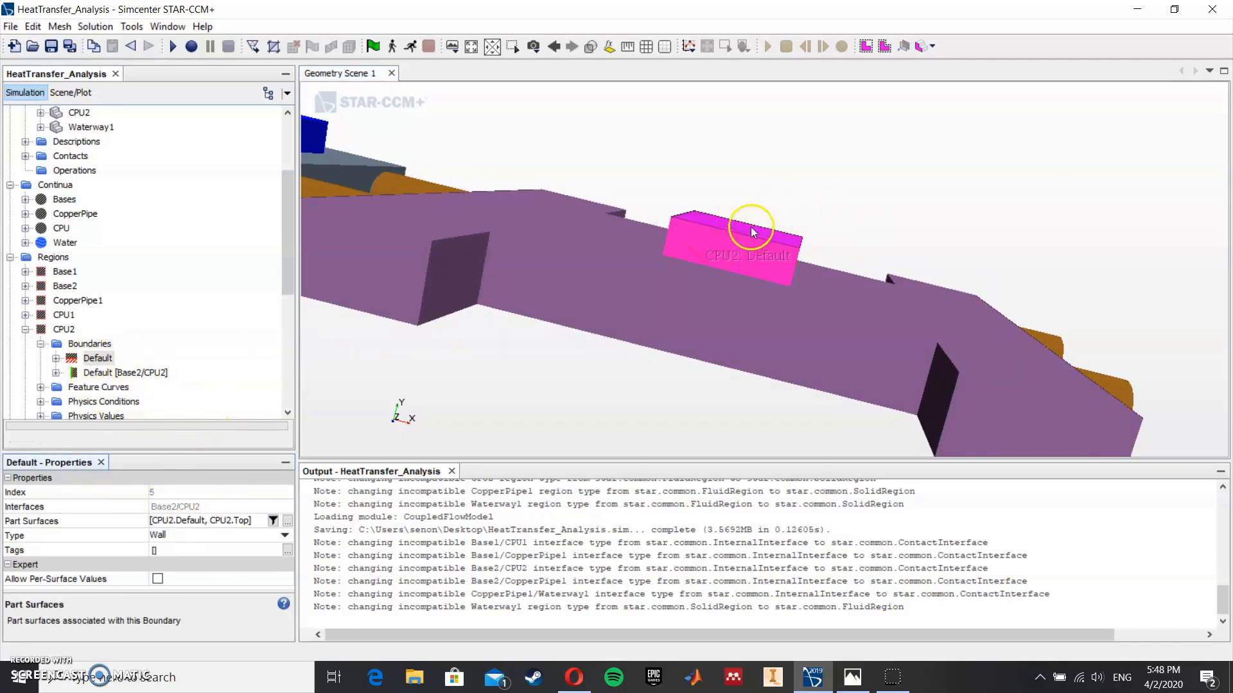
- Collapse the CPU2 region in the tree and save the simulation
click(660, 239)
scroll(110, 317, up, 3)
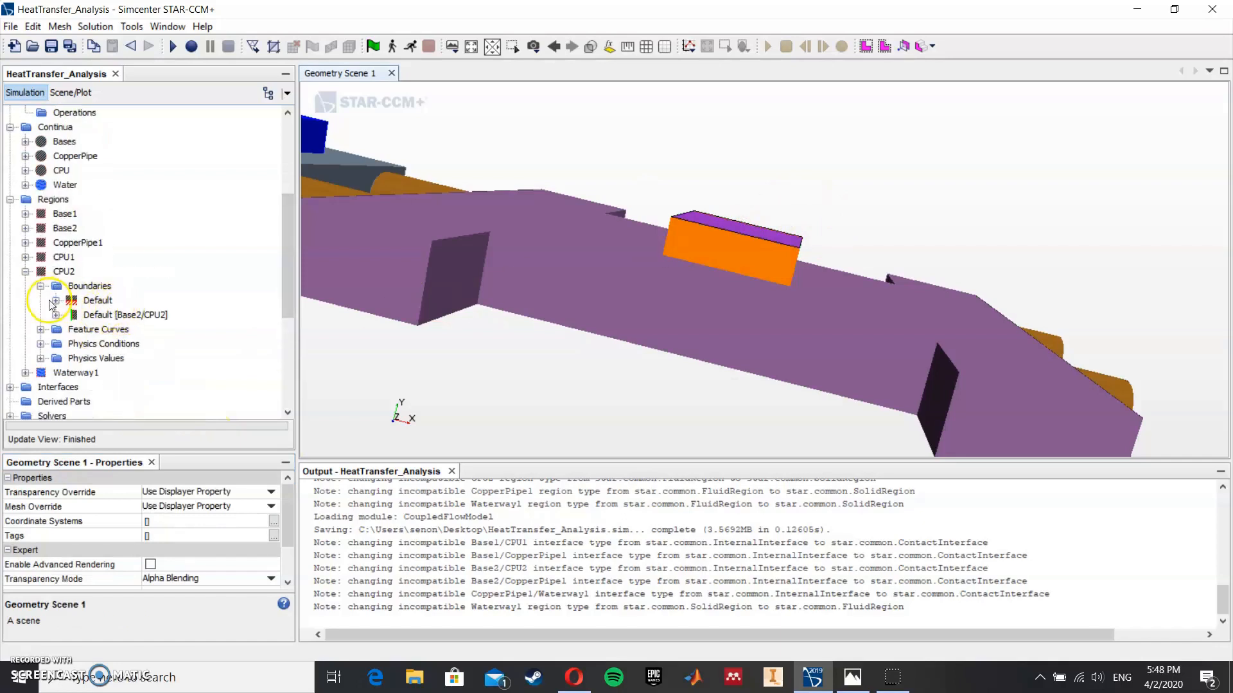
click(55, 301)
click(55, 302)
click(55, 301)
click(55, 301)
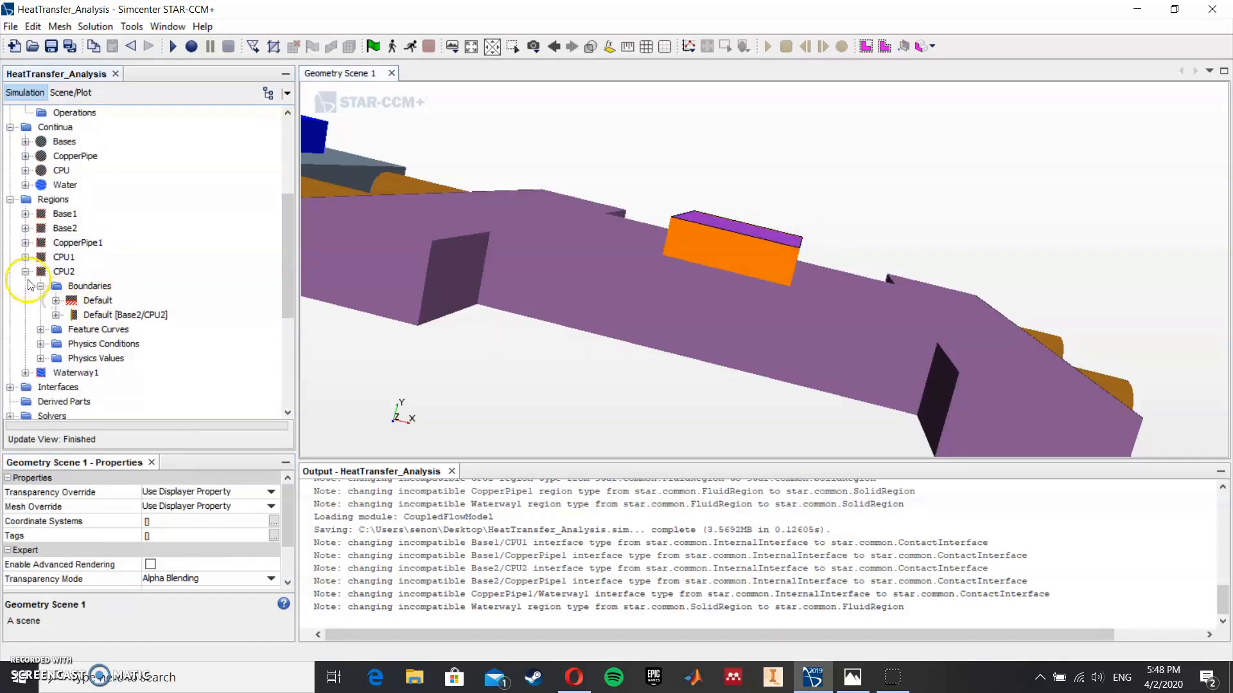
click(26, 272)
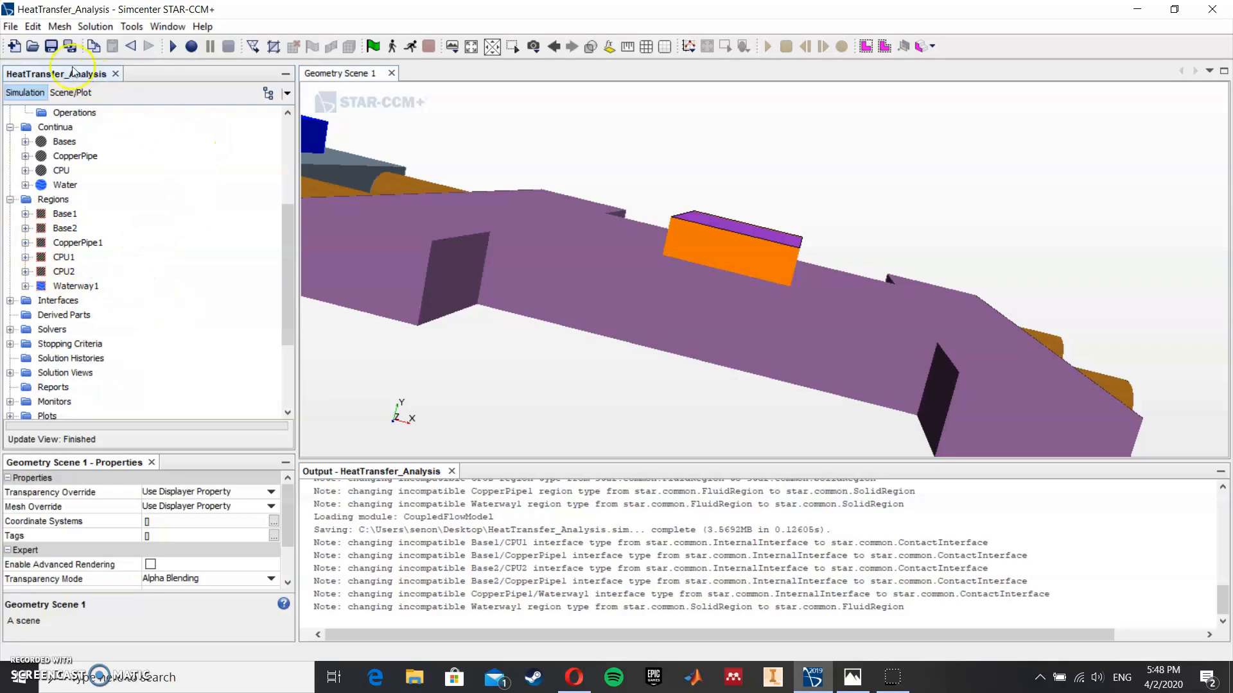
click(51, 47)
- Start a new Automated Mesh operation from the Operations node
scroll(79, 293, up, 4)
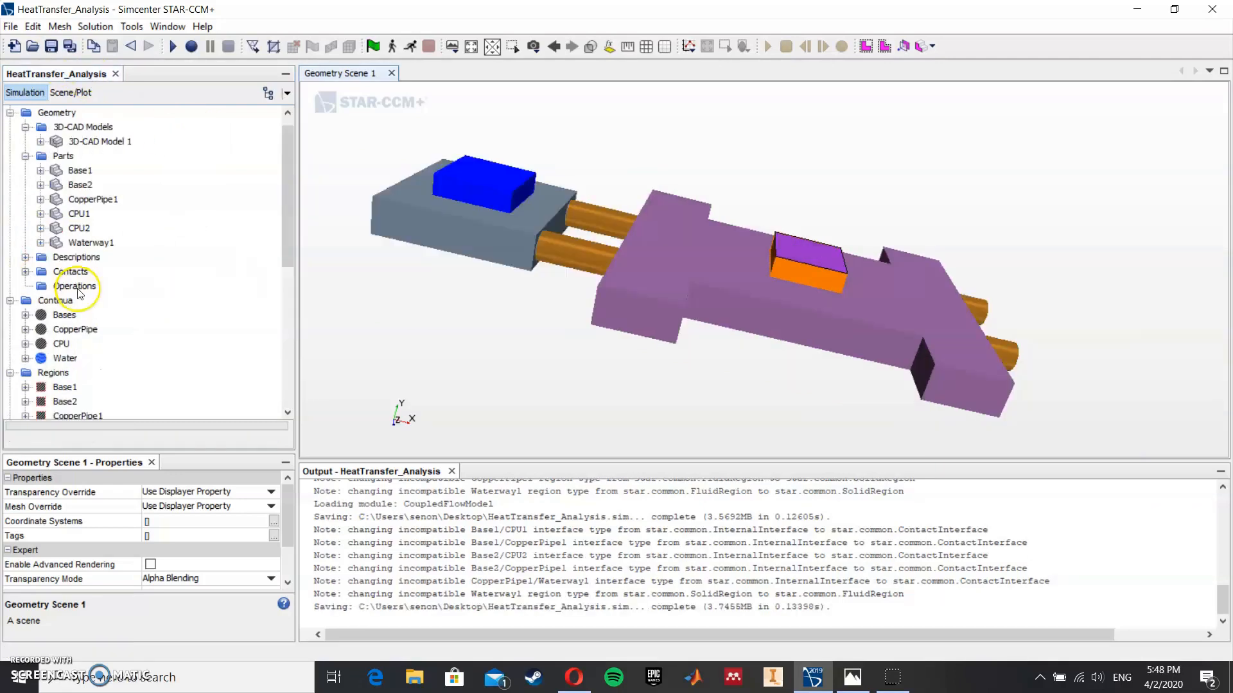
right_click(79, 293)
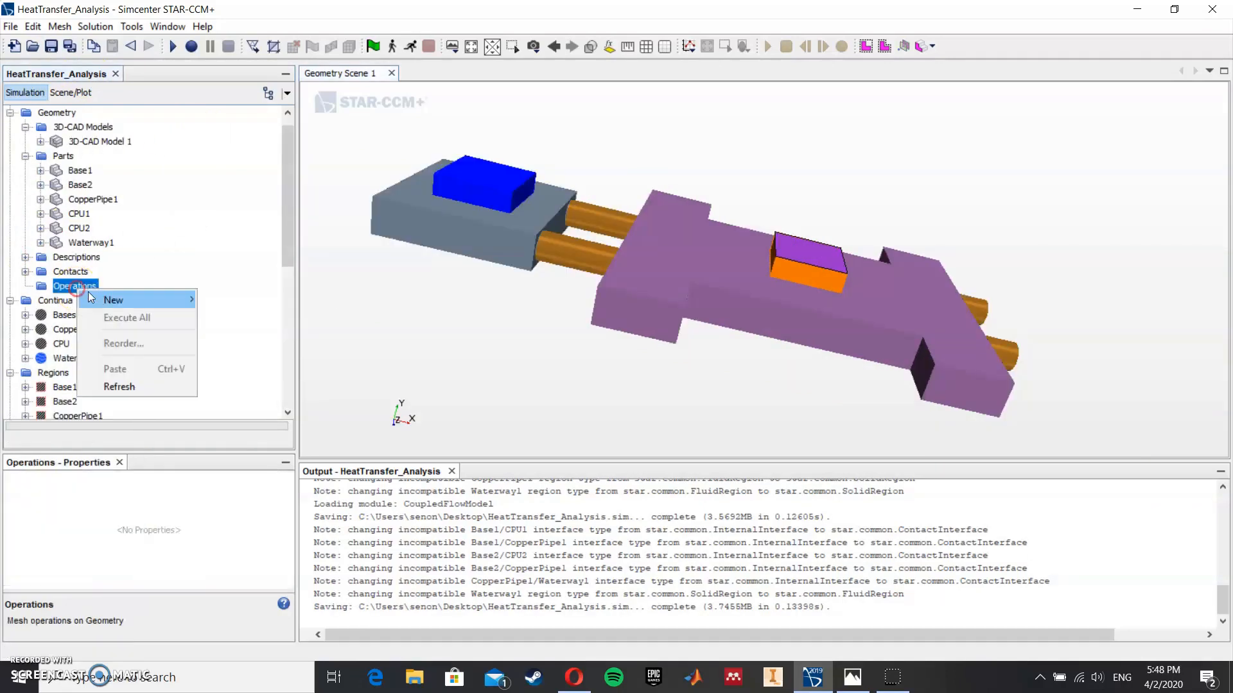
click(63, 287)
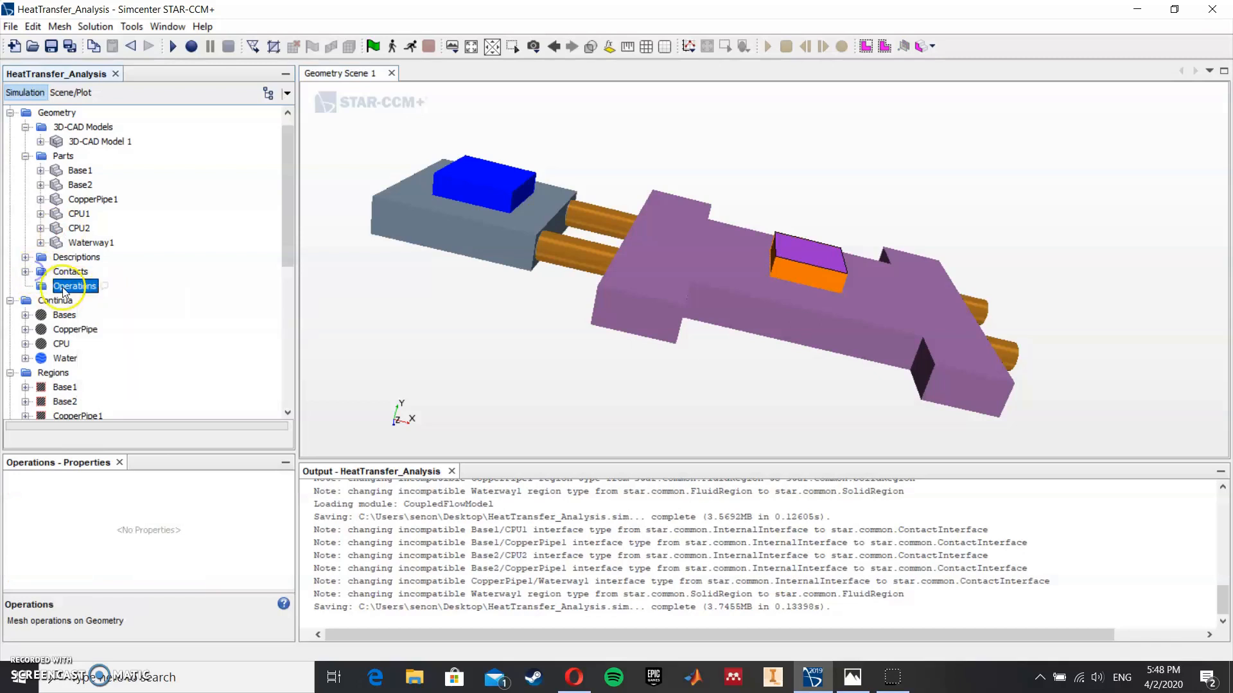
right_click(66, 287)
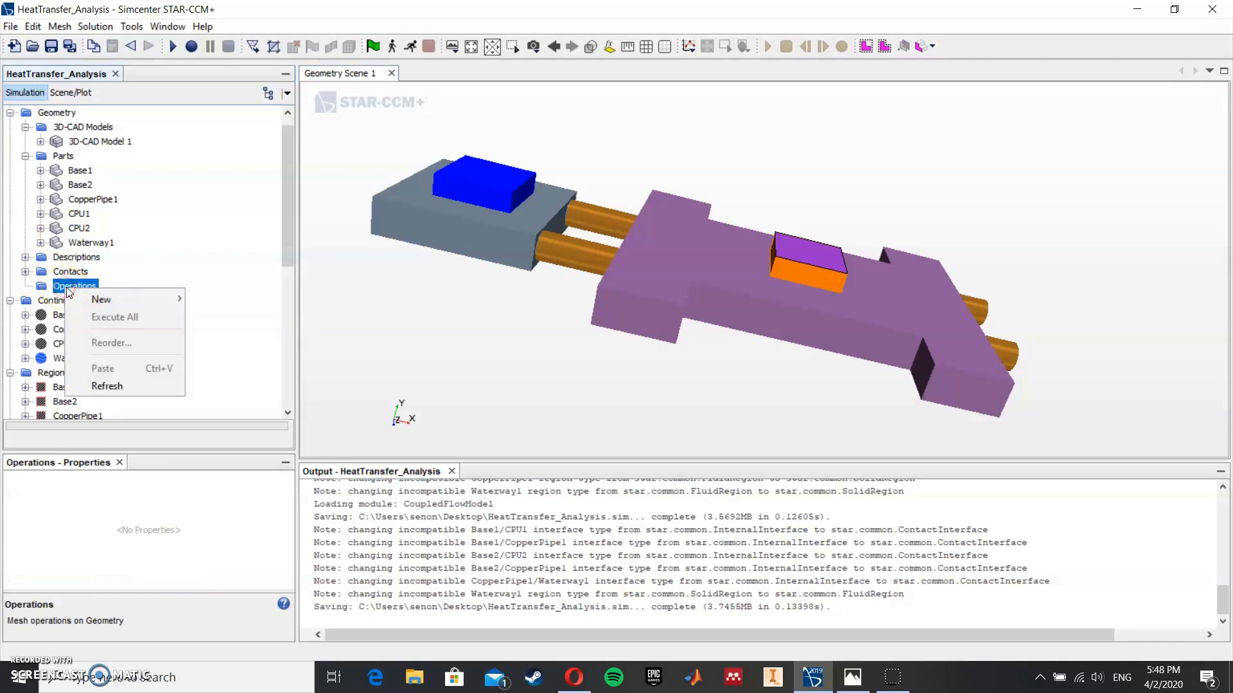
mouse_move(117, 302)
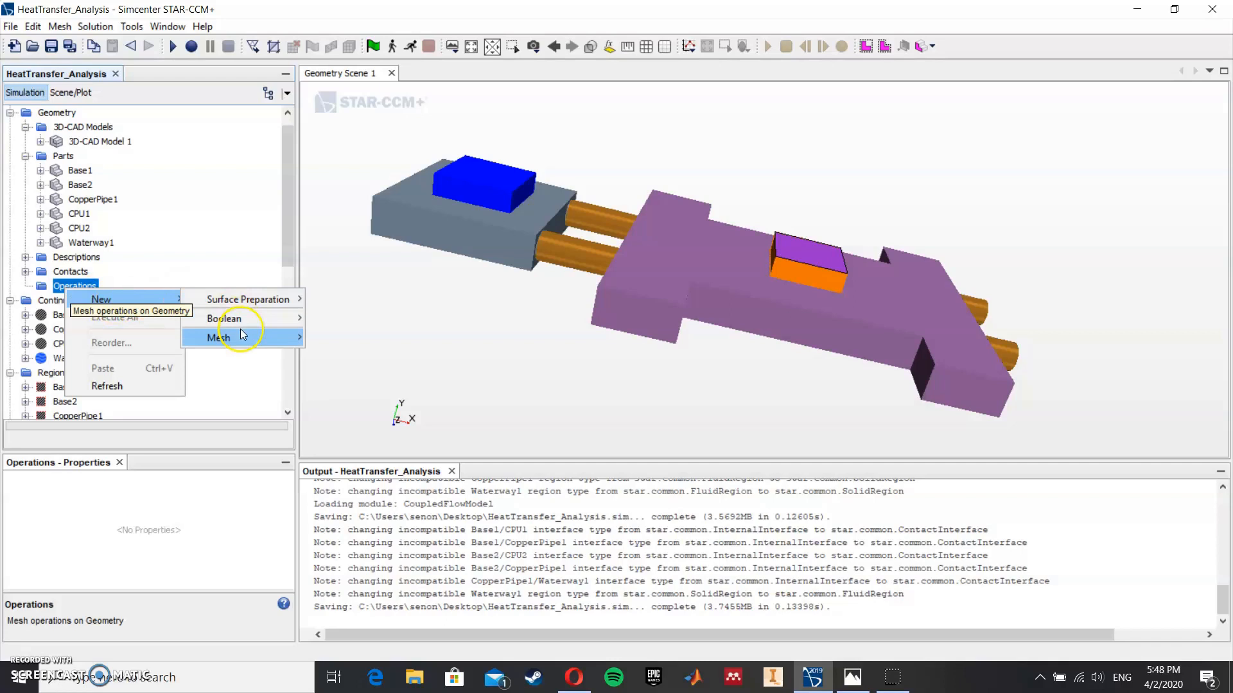
mouse_move(289, 338)
click(389, 338)
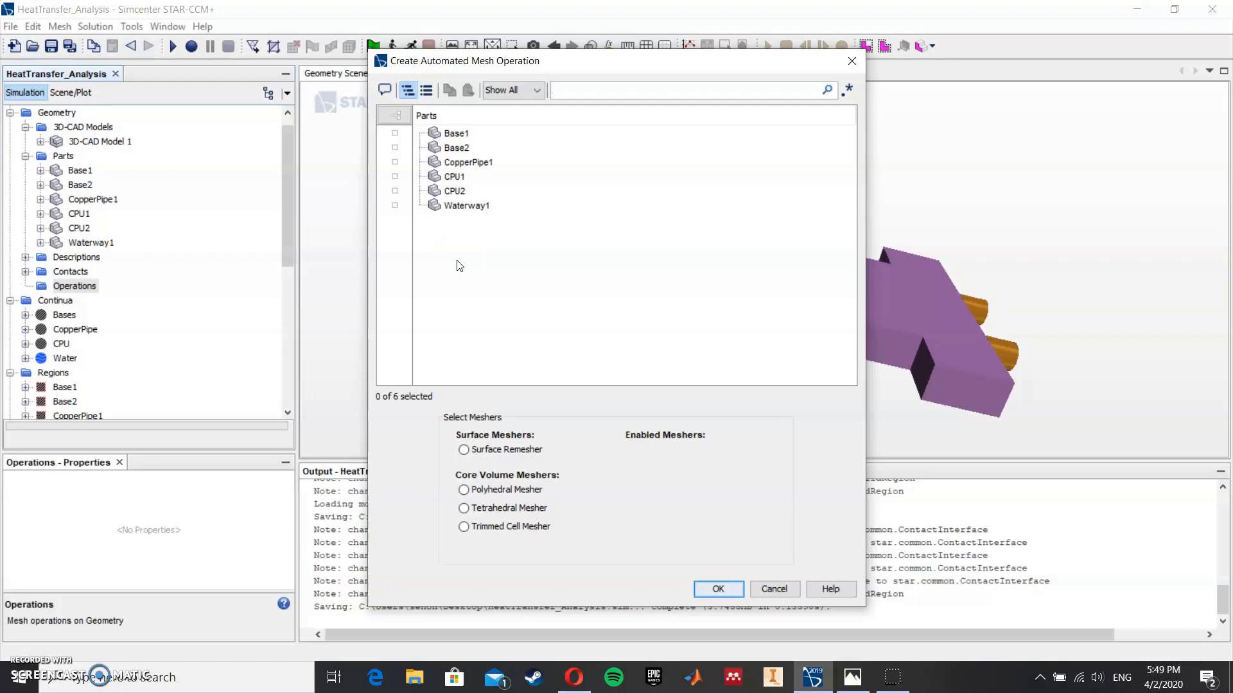
- Include all six parts, enable Surface Remesher, Polyhedral Mesher and Prism Layer Mesher, and confirm
right_click(474, 267)
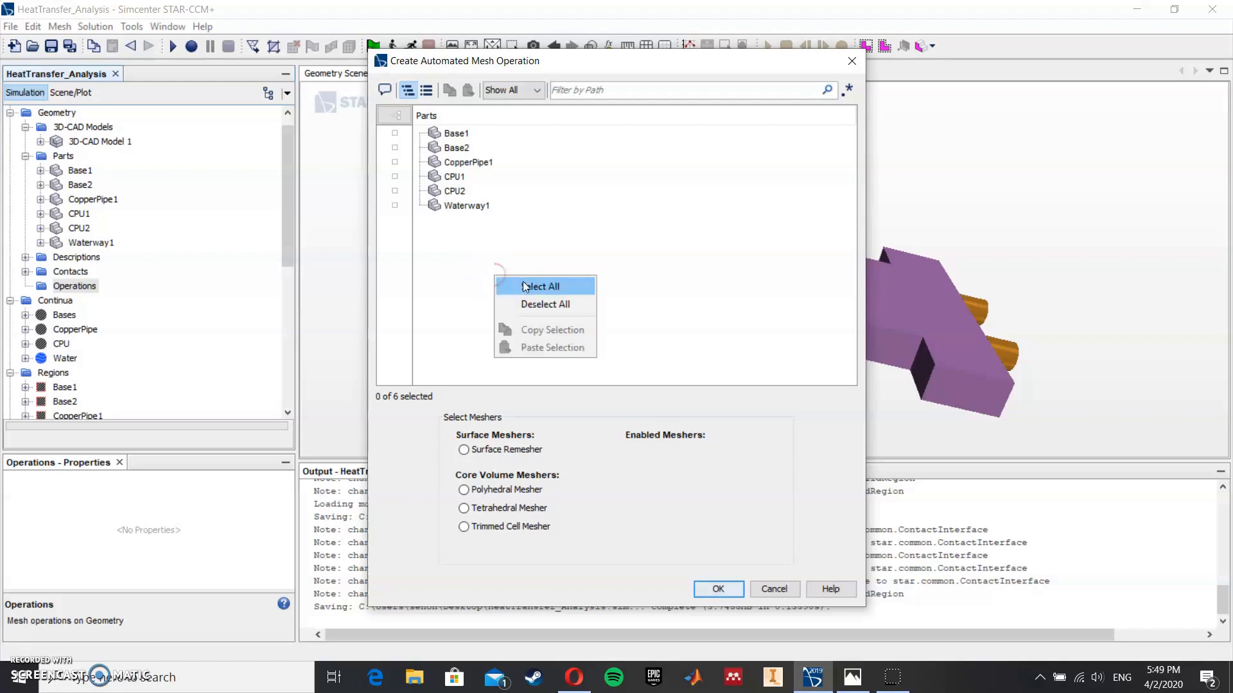
click(516, 281)
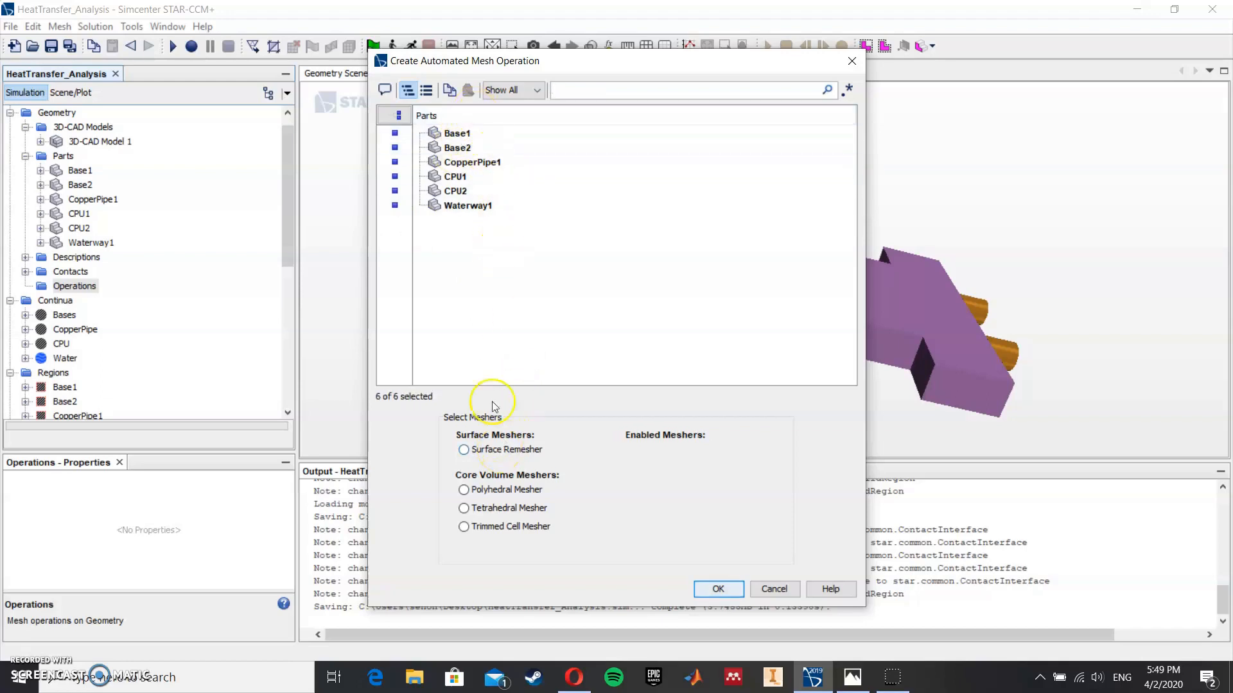
click(514, 451)
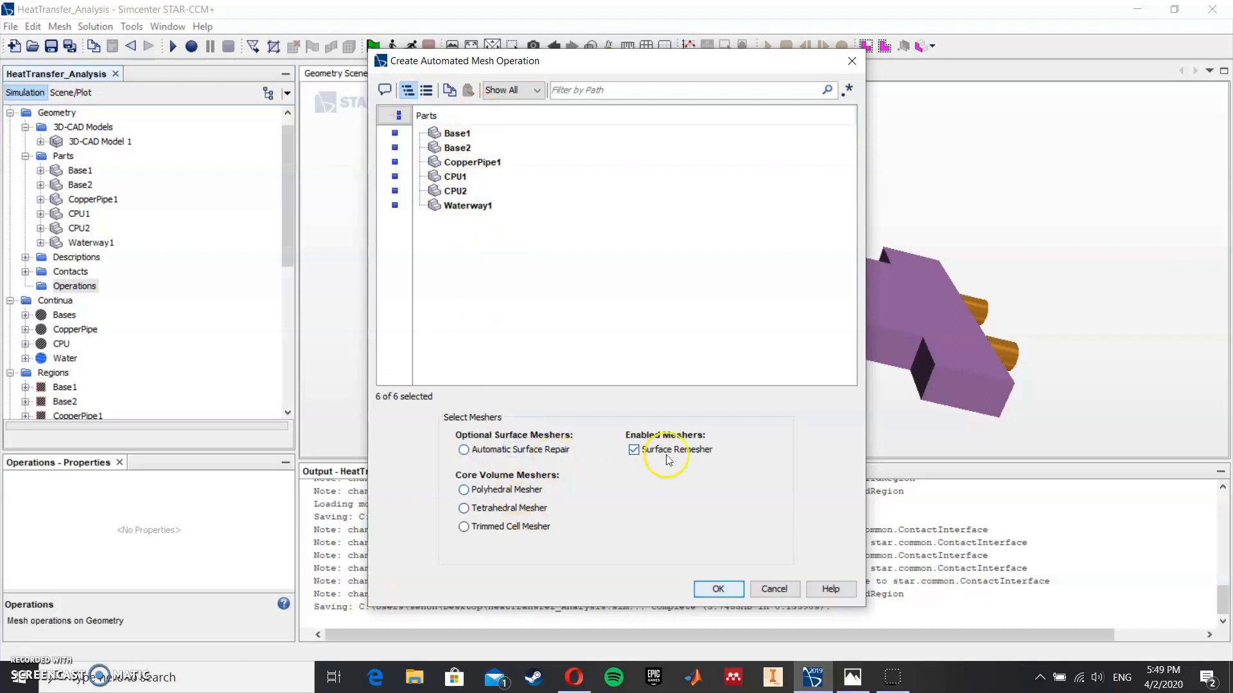
click(527, 491)
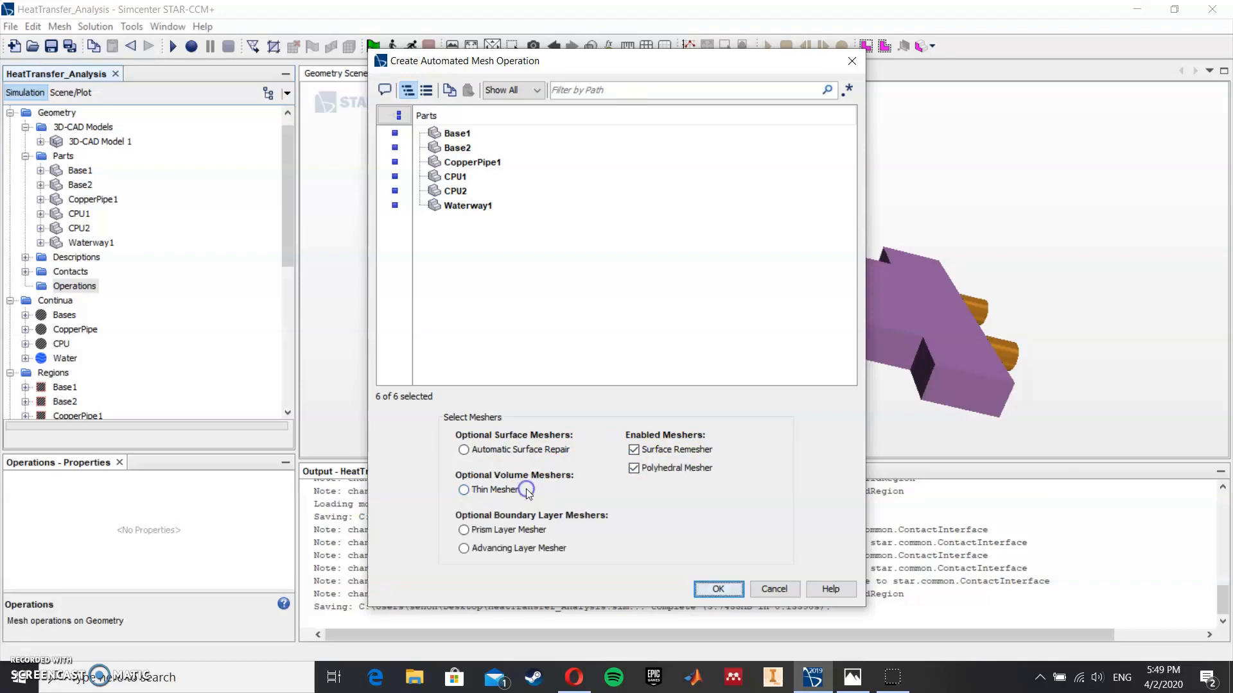
click(542, 532)
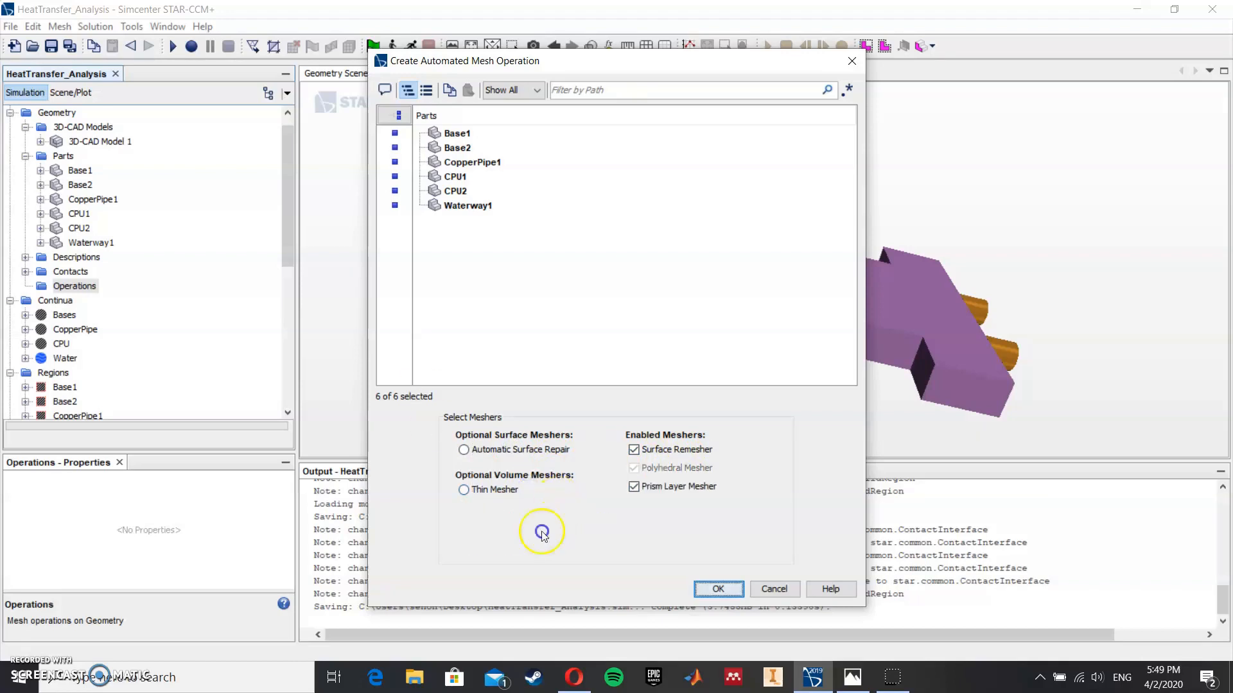
click(719, 589)
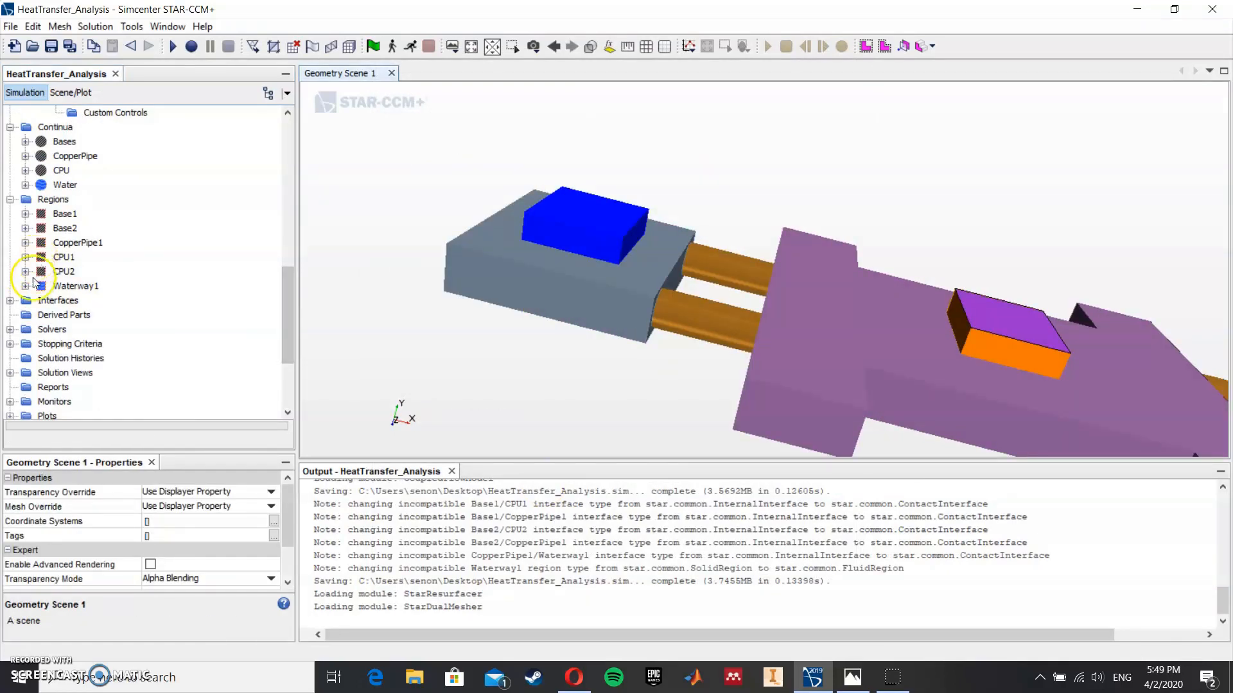
- Set the default Base Size to 1 mm
scroll(77, 244, up, 6)
click(117, 187)
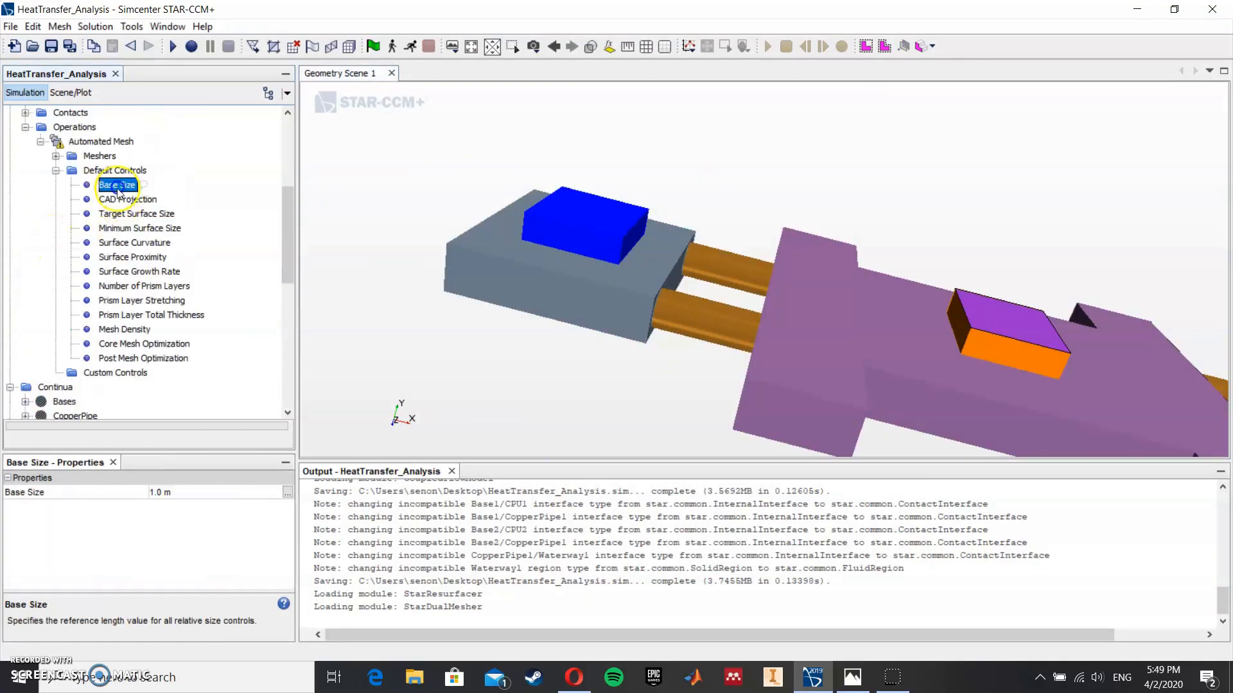
click(165, 493)
click(170, 495)
text(1mm)
key(Return)
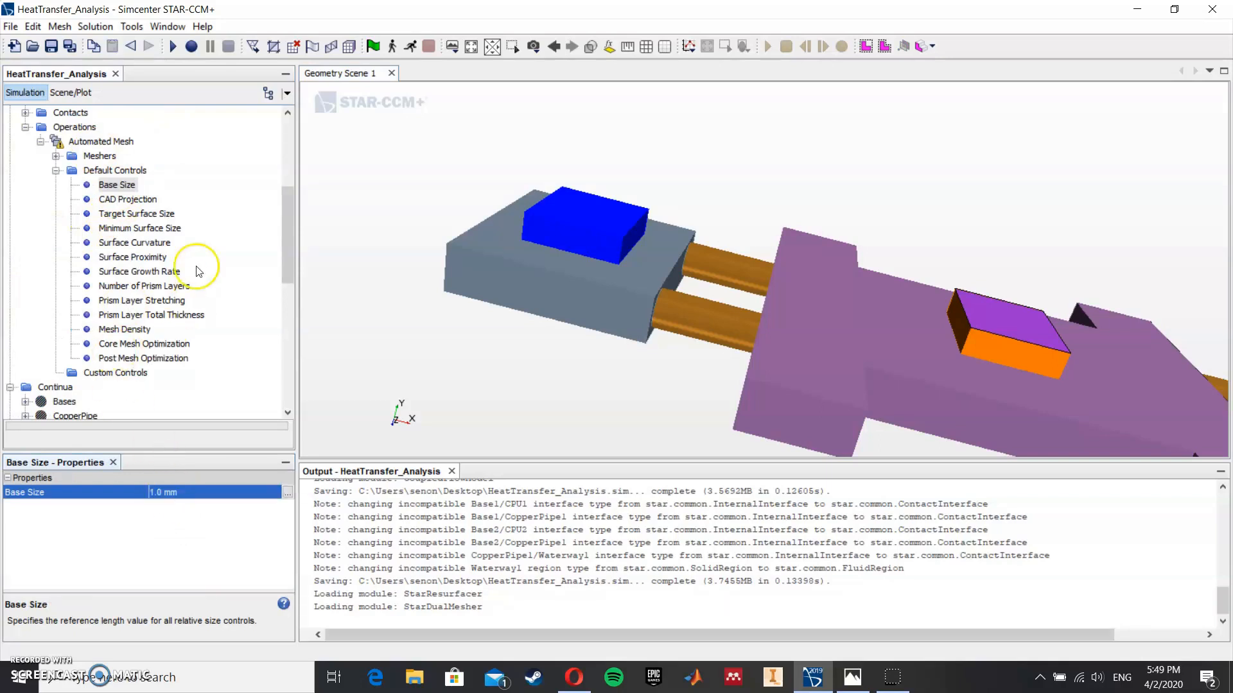
- Set the Target Surface Size Percentage of Base to 60
click(136, 214)
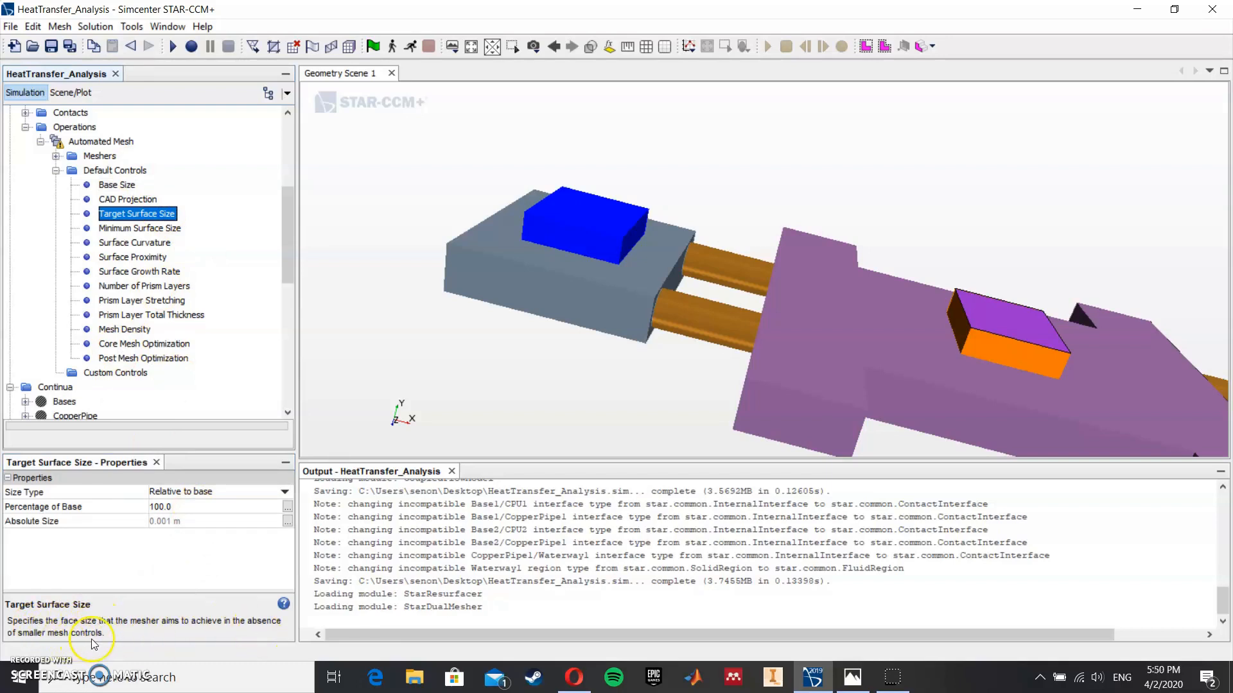
click(568, 307)
drag(568, 307, 554, 283)
click(185, 504)
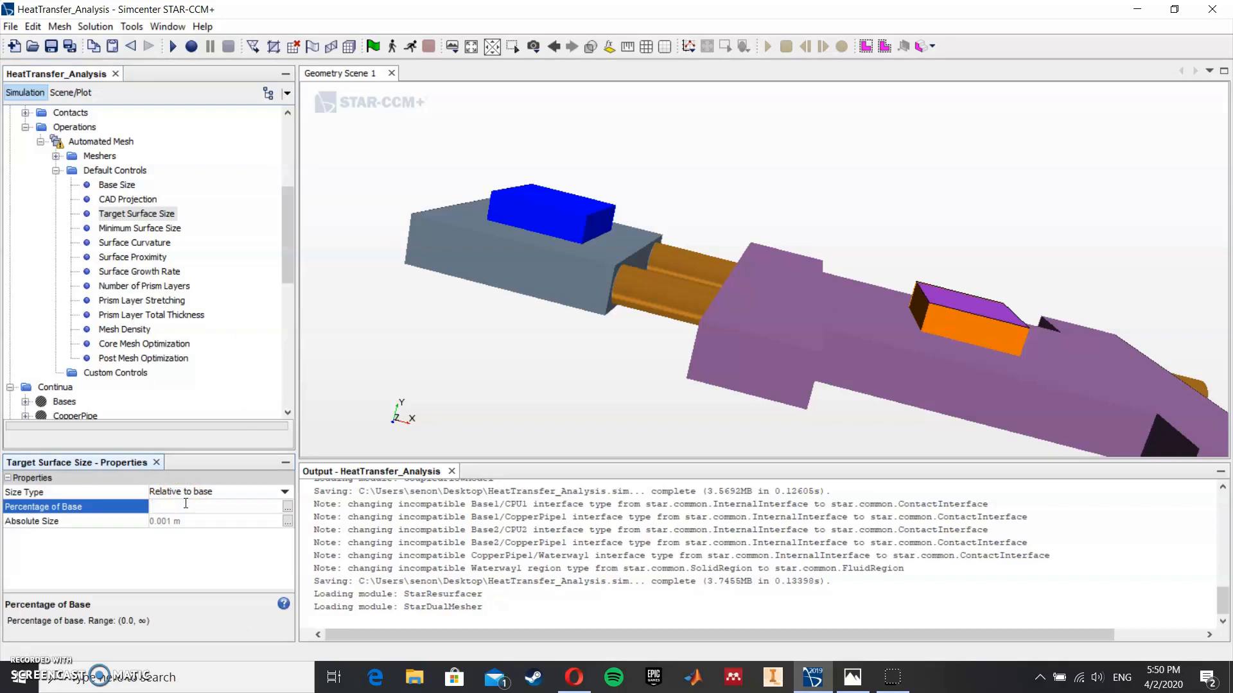
text(60)
key(Return)
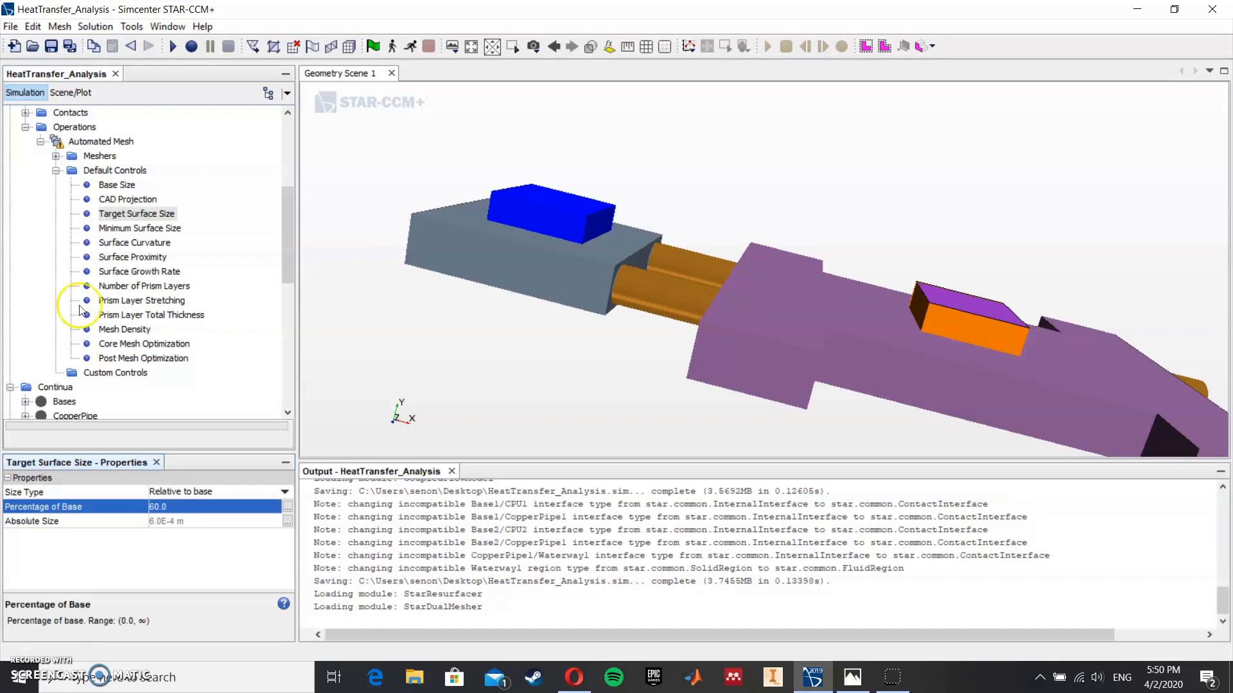
- Review the Minimum Surface Size, Surface Curvature and Surface Proximity default controls
click(150, 229)
click(141, 287)
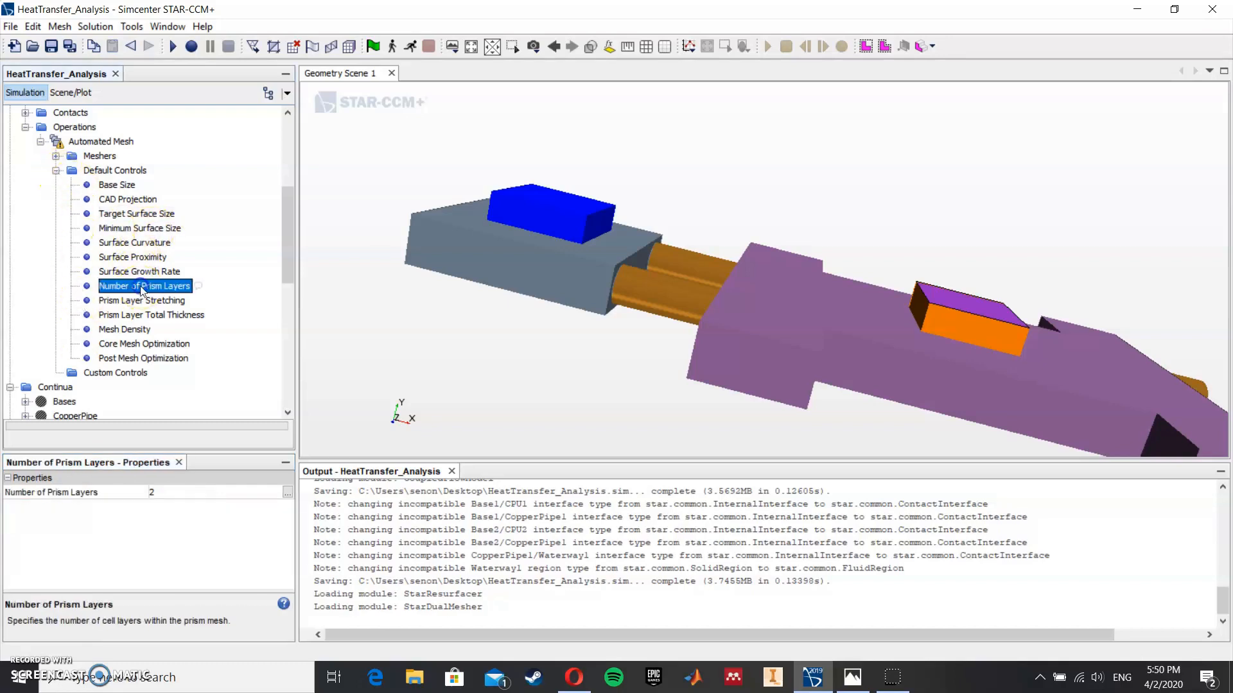
click(148, 232)
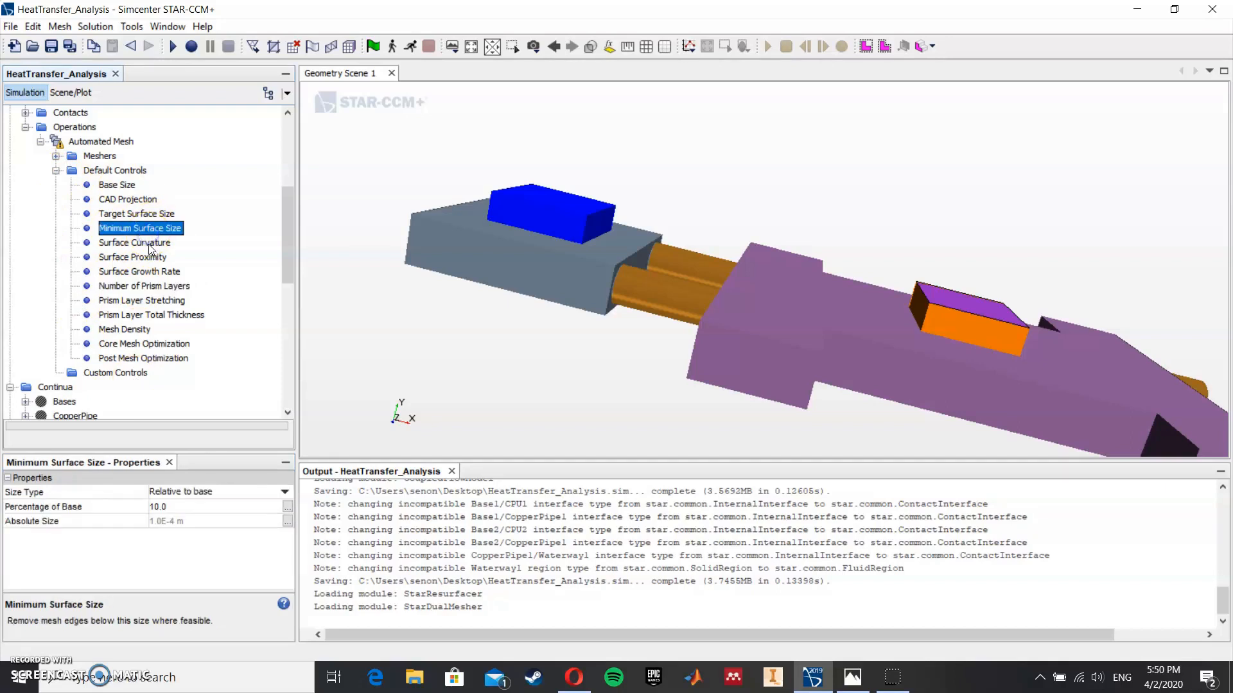
click(150, 244)
click(152, 258)
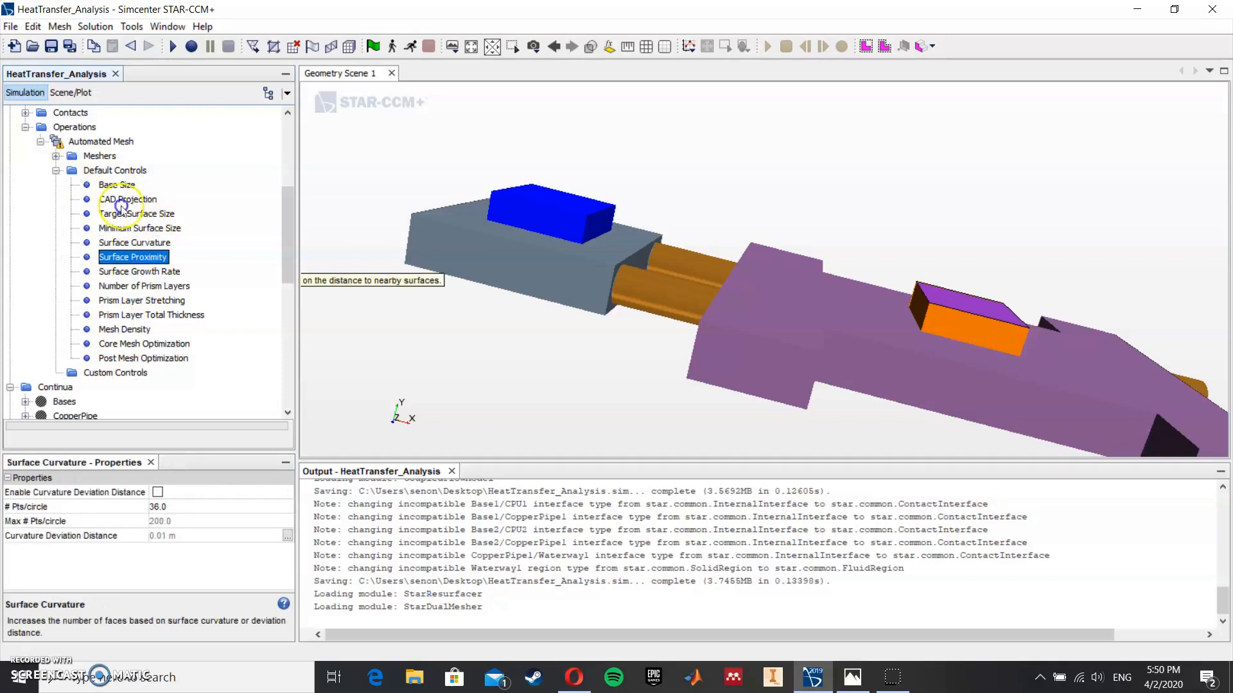
click(160, 290)
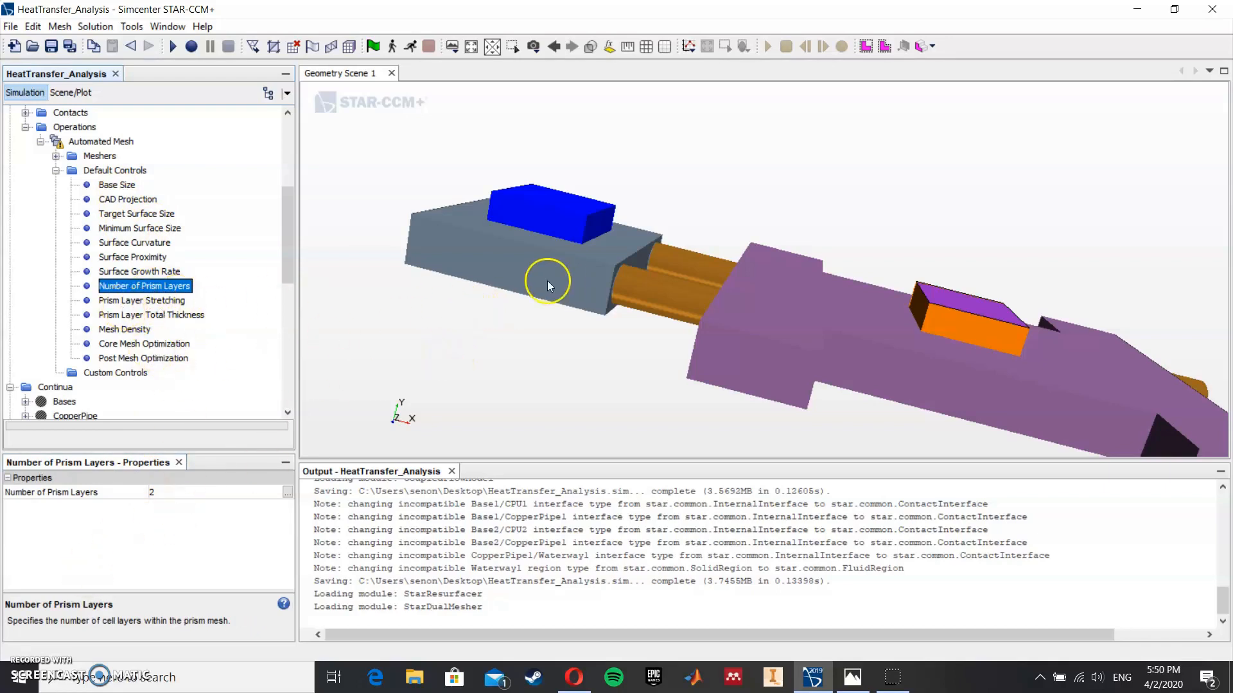
- Set the Number of Prism Layers to 4, checking the 1.5 prism layer stretching
right_drag(511, 259, 546, 288)
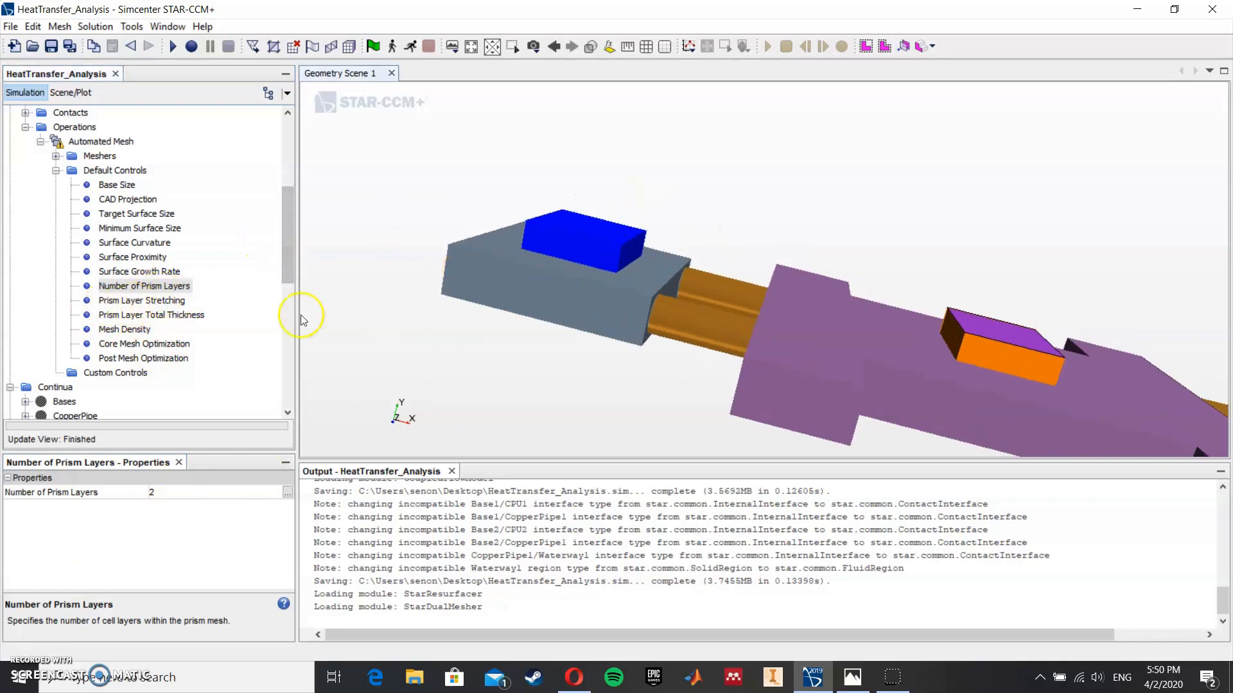
click(138, 287)
click(178, 494)
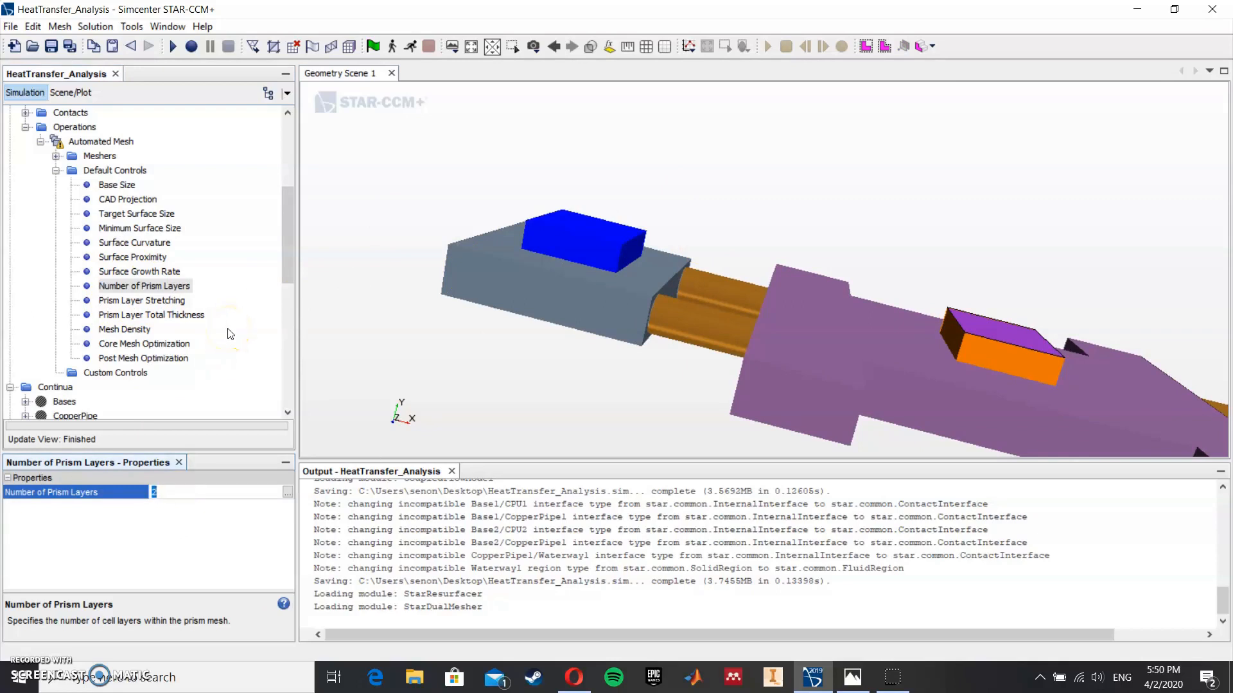
click(172, 302)
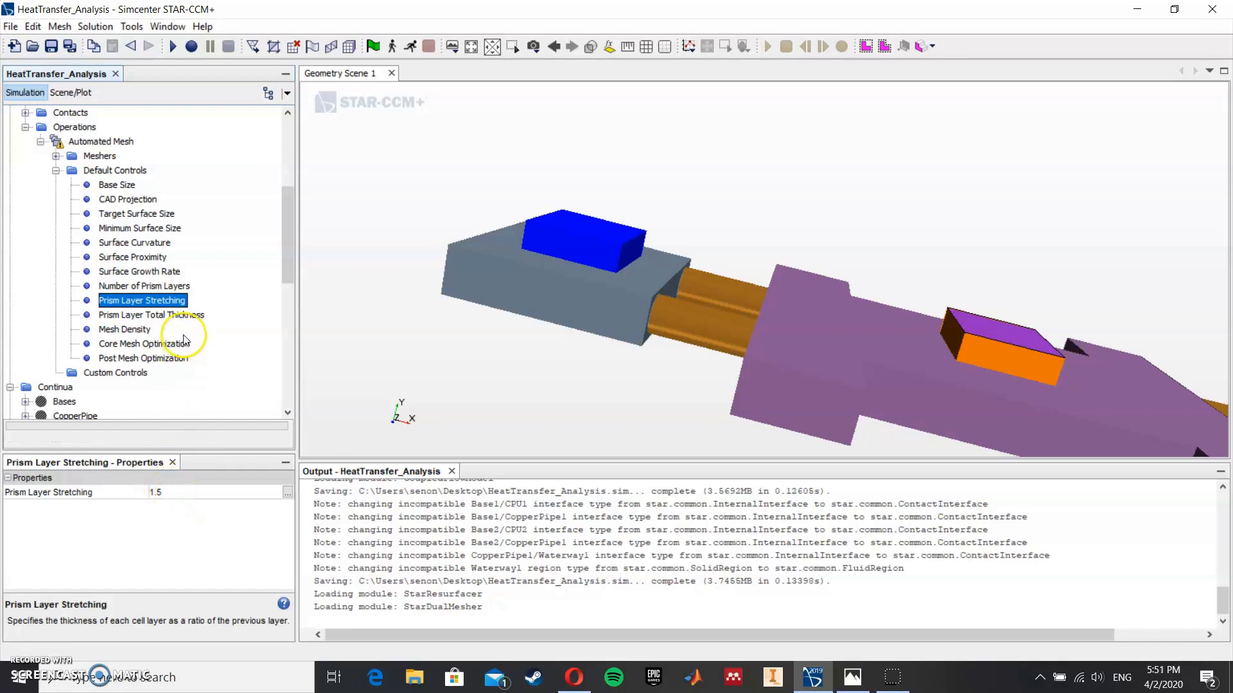
click(176, 288)
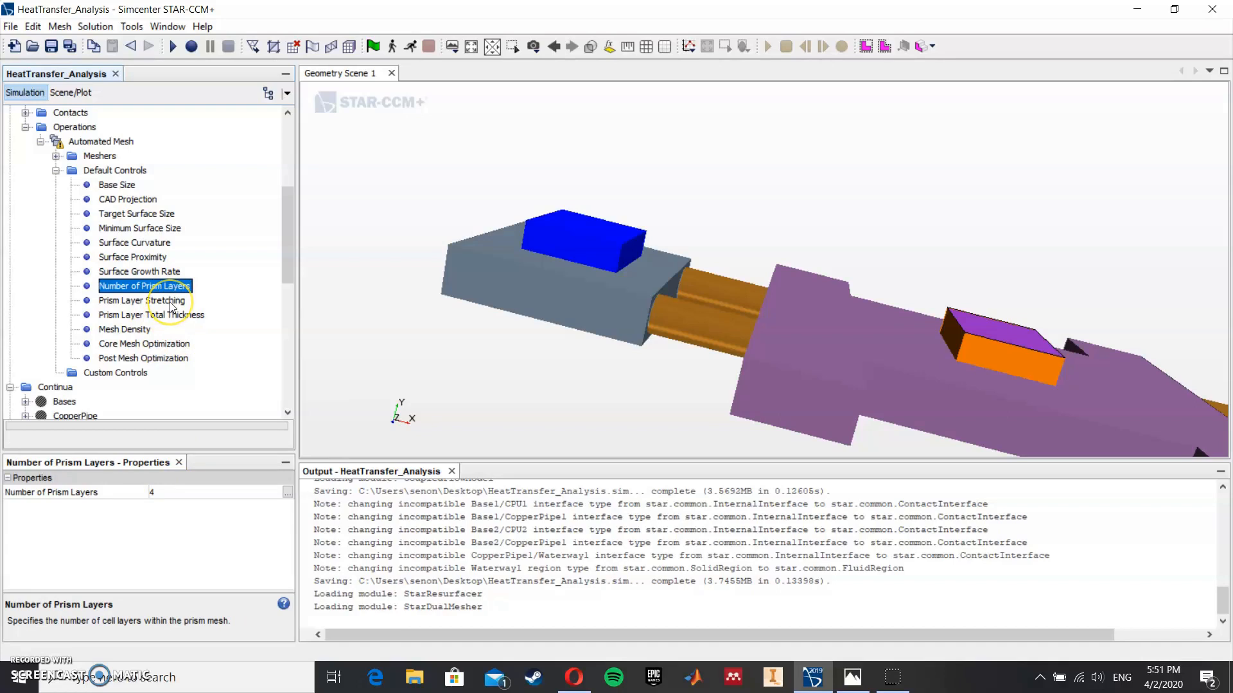
click(172, 302)
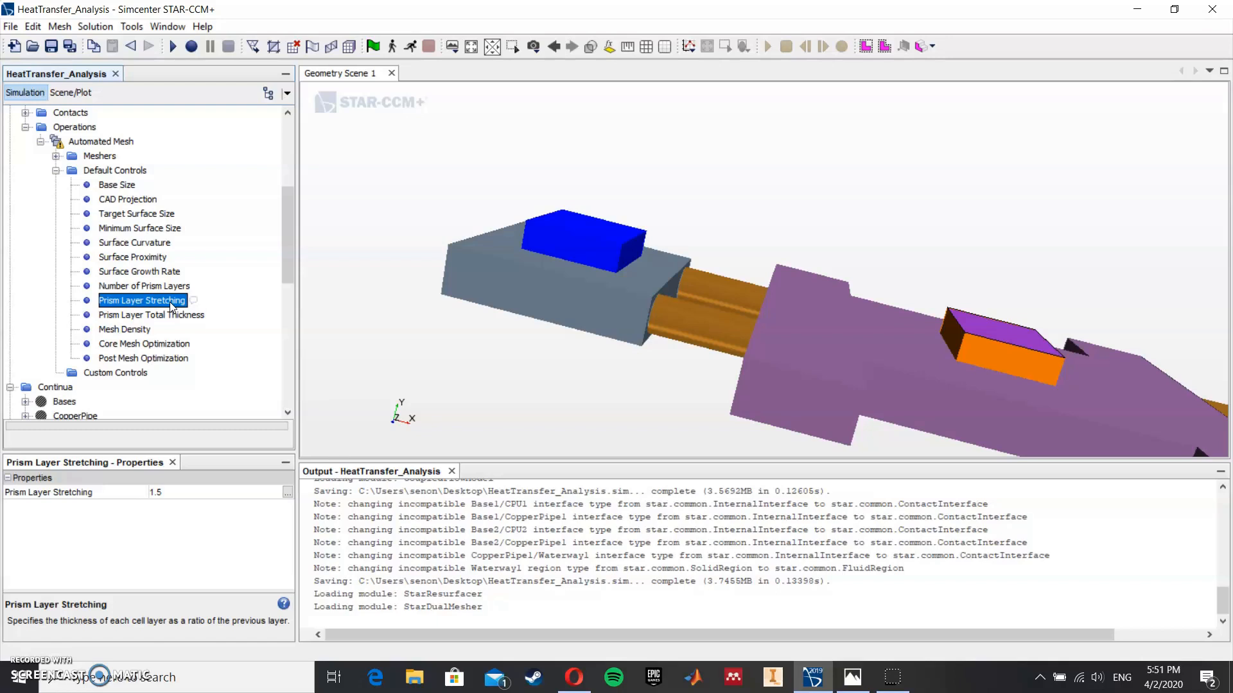
- Change the Prism Layer Stretching from 1.5 to 1.2
click(165, 493)
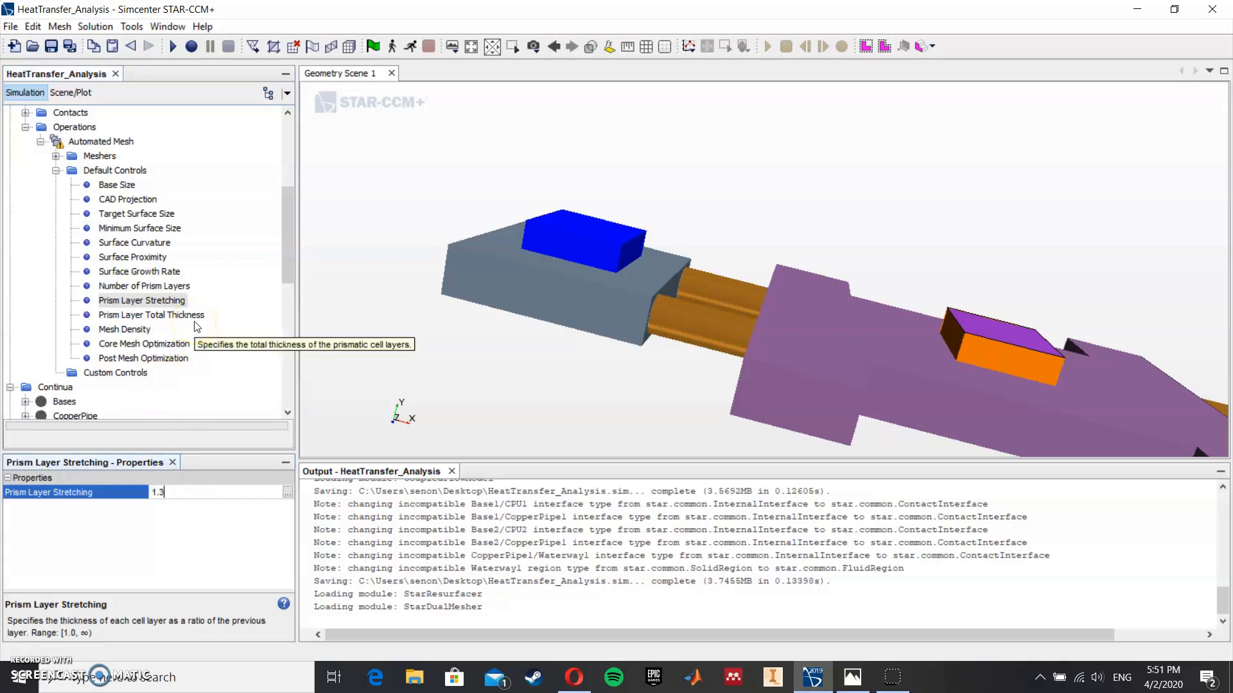
key(Return)
click(178, 491)
text(1.2)
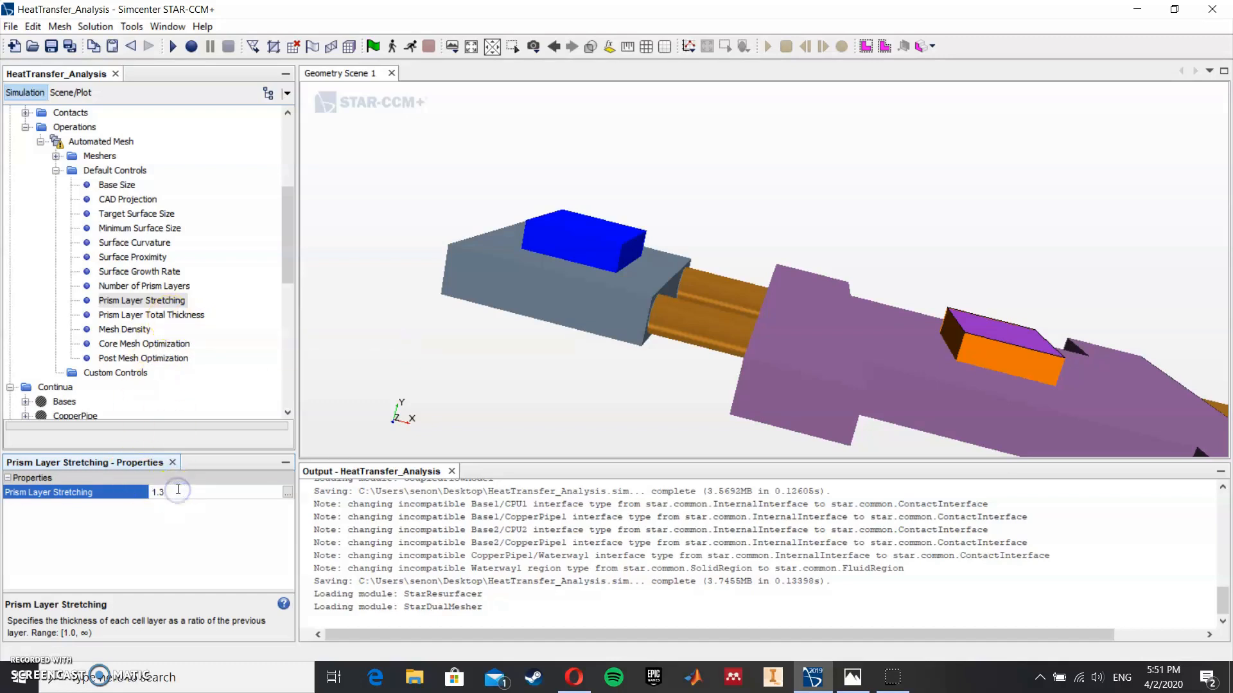
key(Return)
- Set the Prism Layer Total Thickness to 25 percent of the 1.0 mm base size (2.5E-4 m)
click(172, 315)
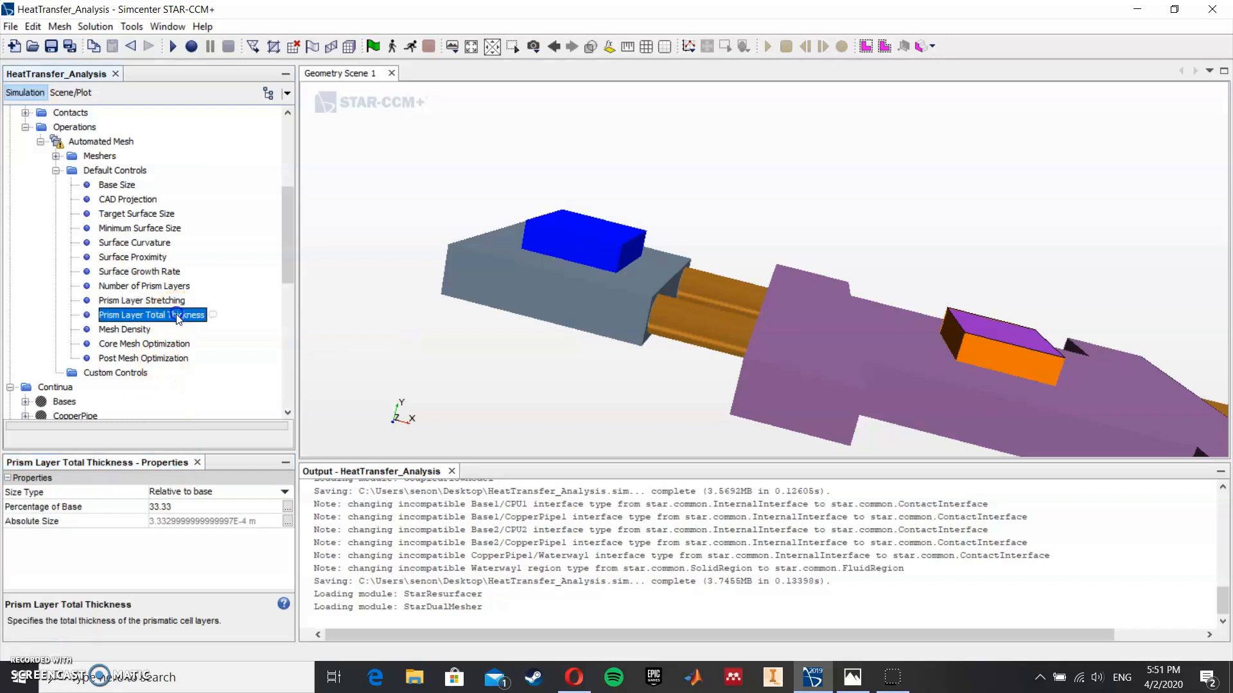
click(185, 509)
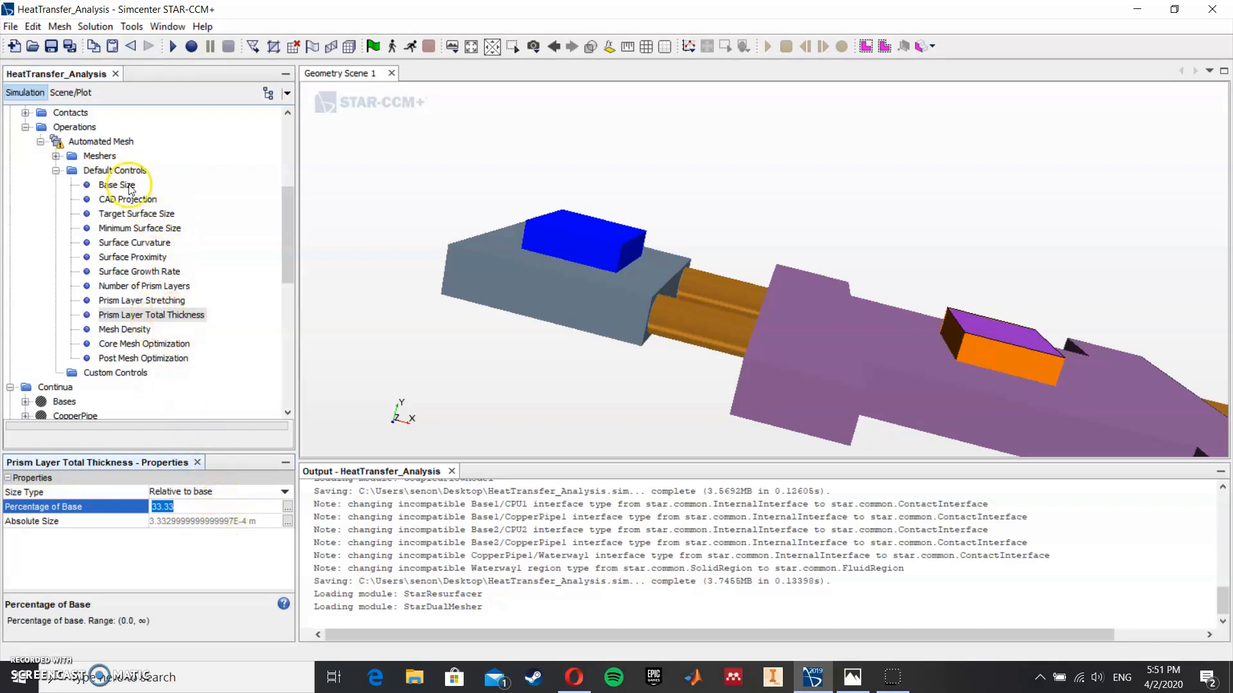
click(129, 185)
click(163, 316)
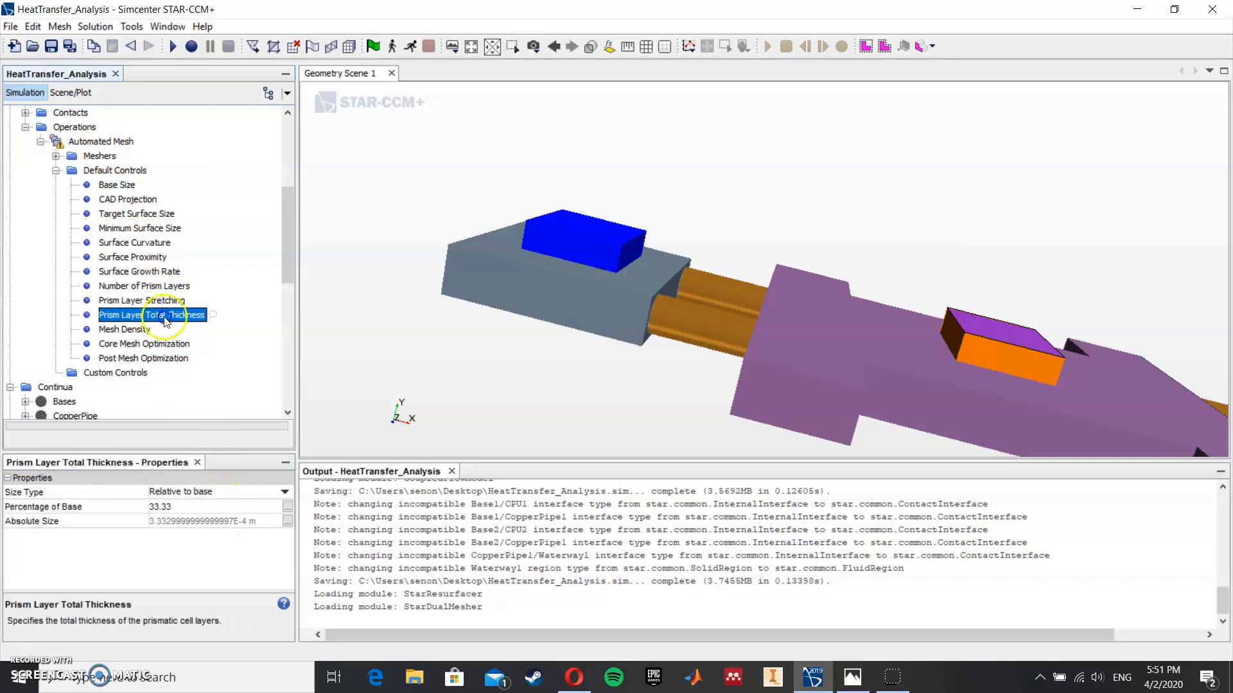
click(161, 507)
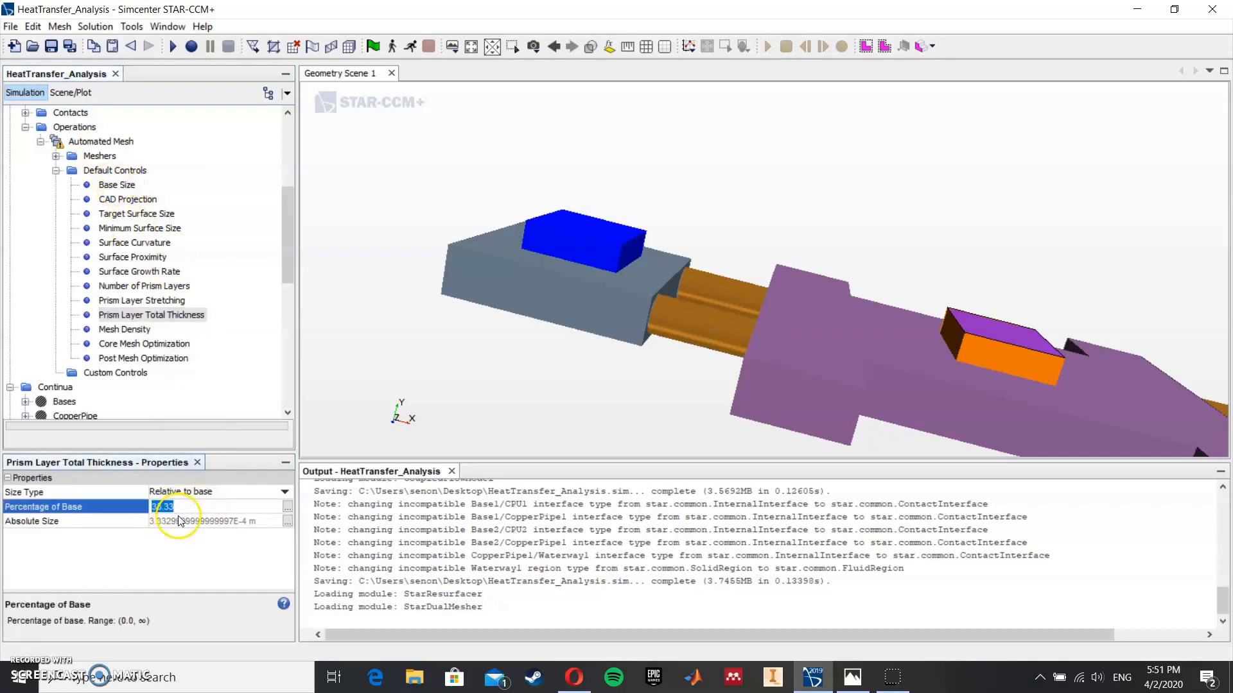
click(125, 185)
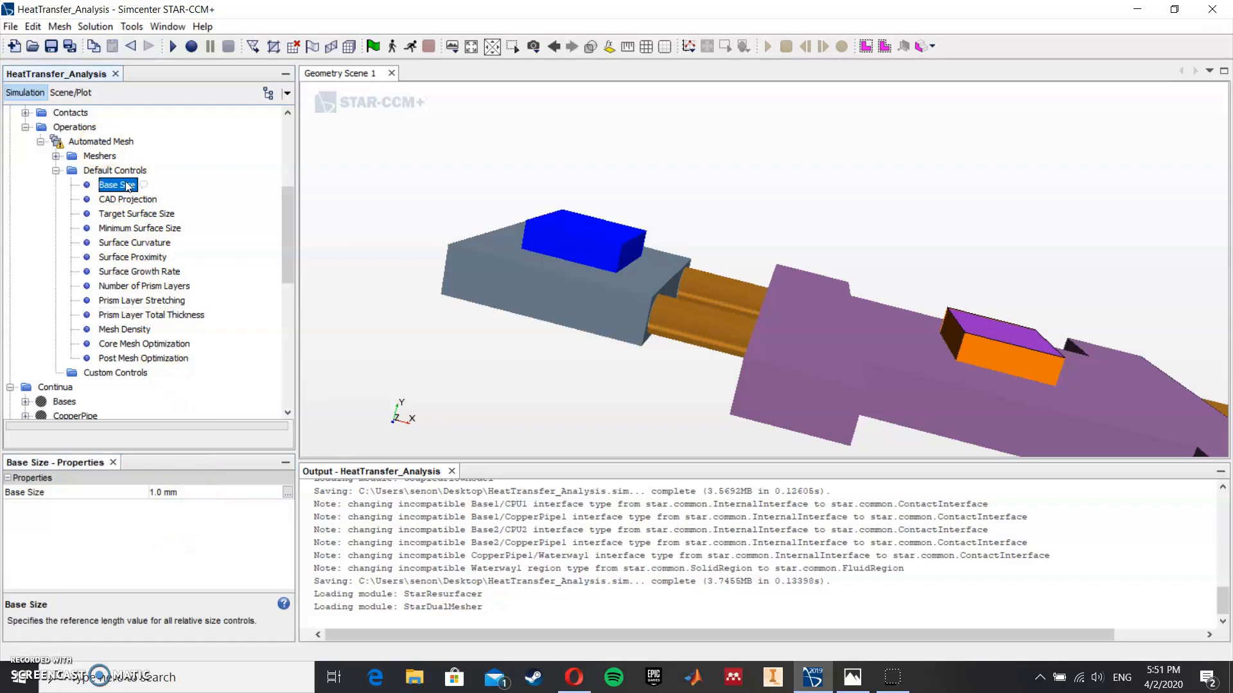
click(140, 315)
click(192, 506)
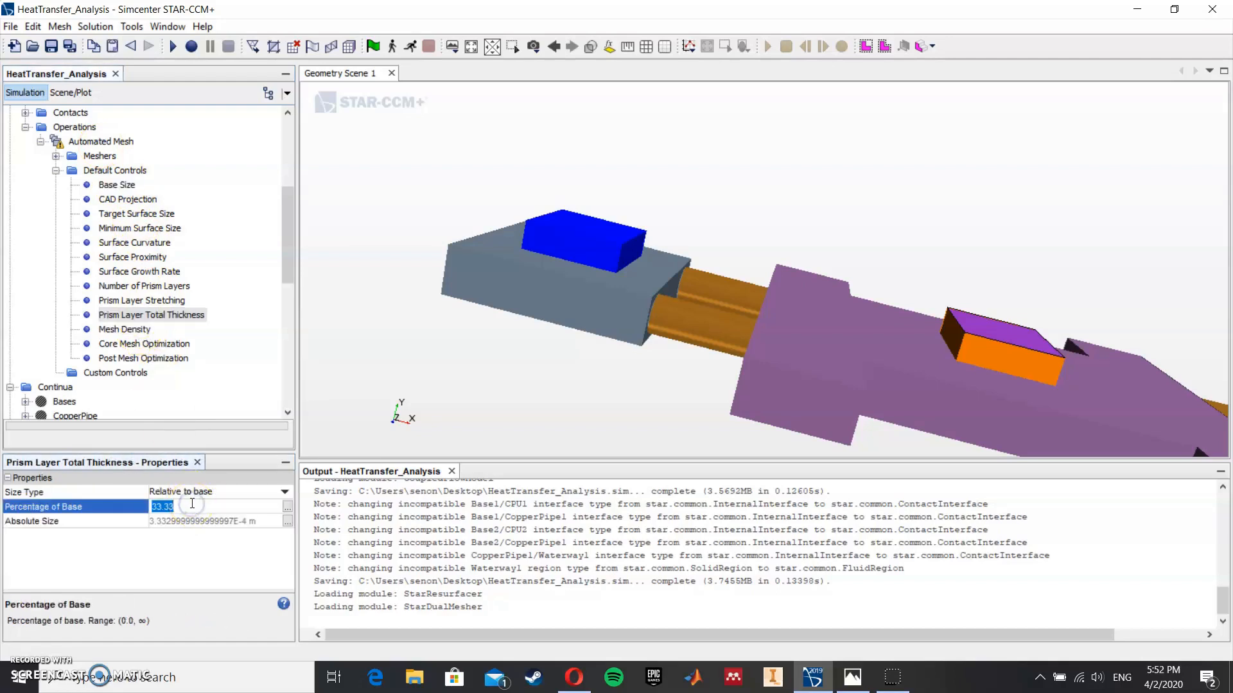
text(25)
key(Return)
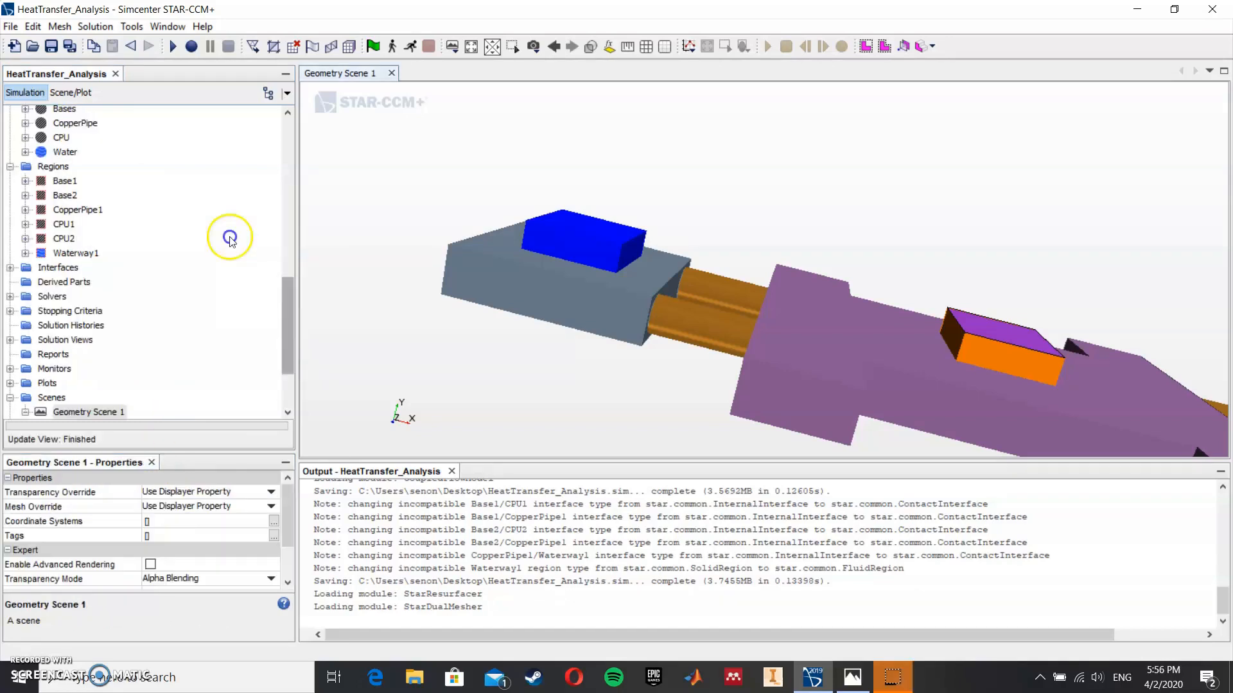
scroll(193, 257, up, 5)
scroll(154, 282, down, 5)
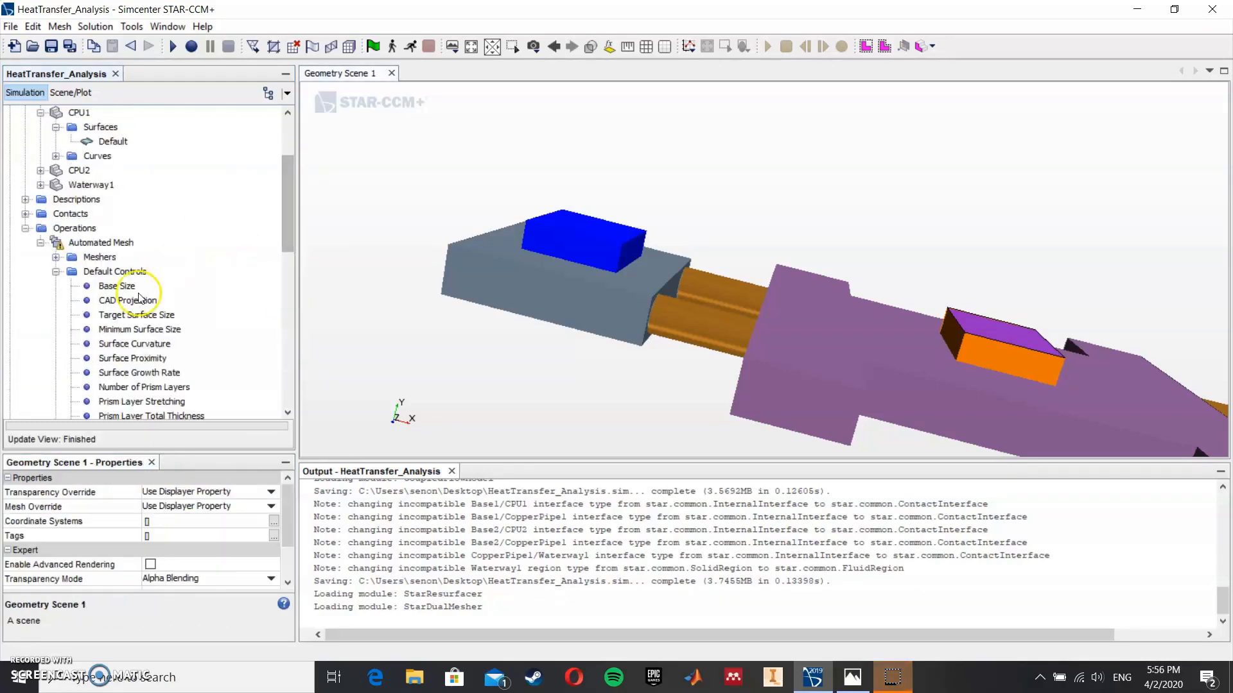
- Set the Mesh Density Growth Factor to 0.6
click(124, 344)
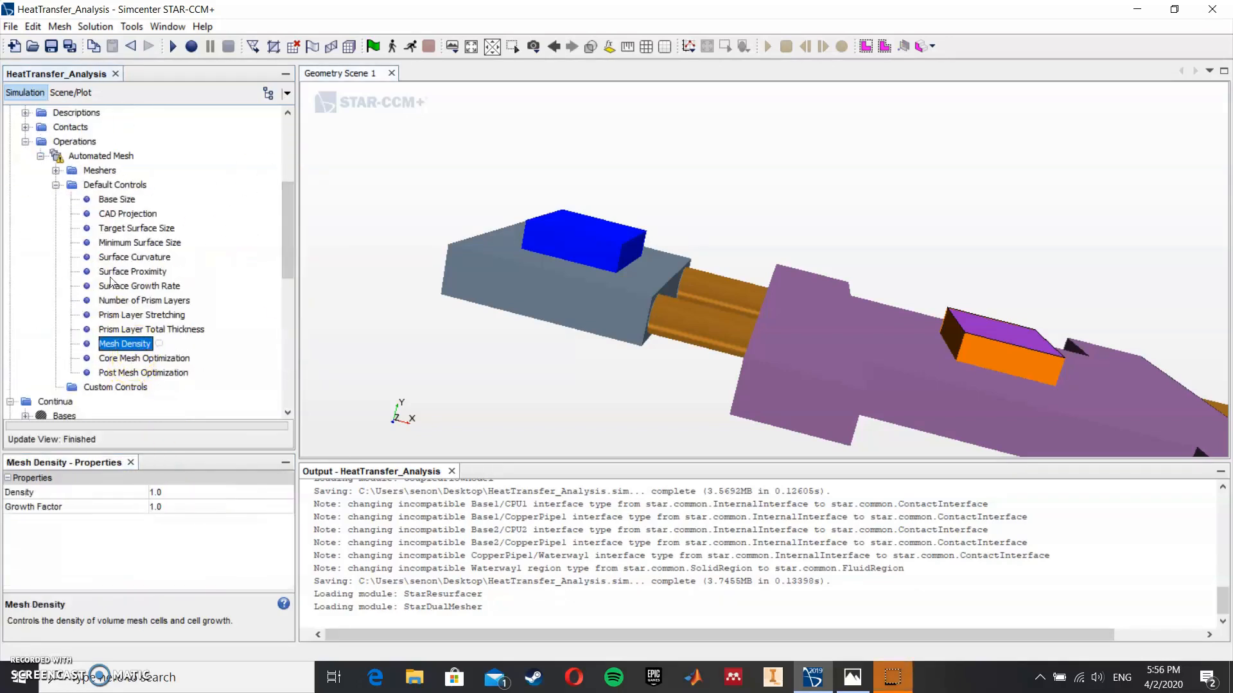
click(182, 507)
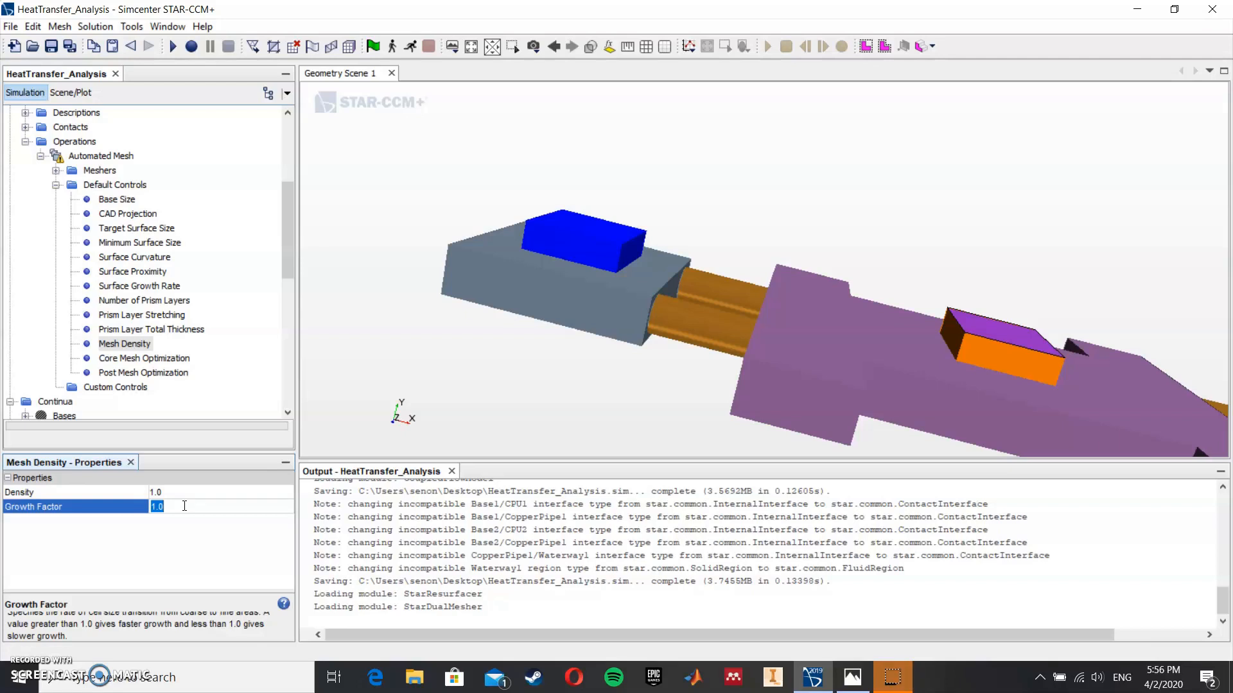
click(143, 616)
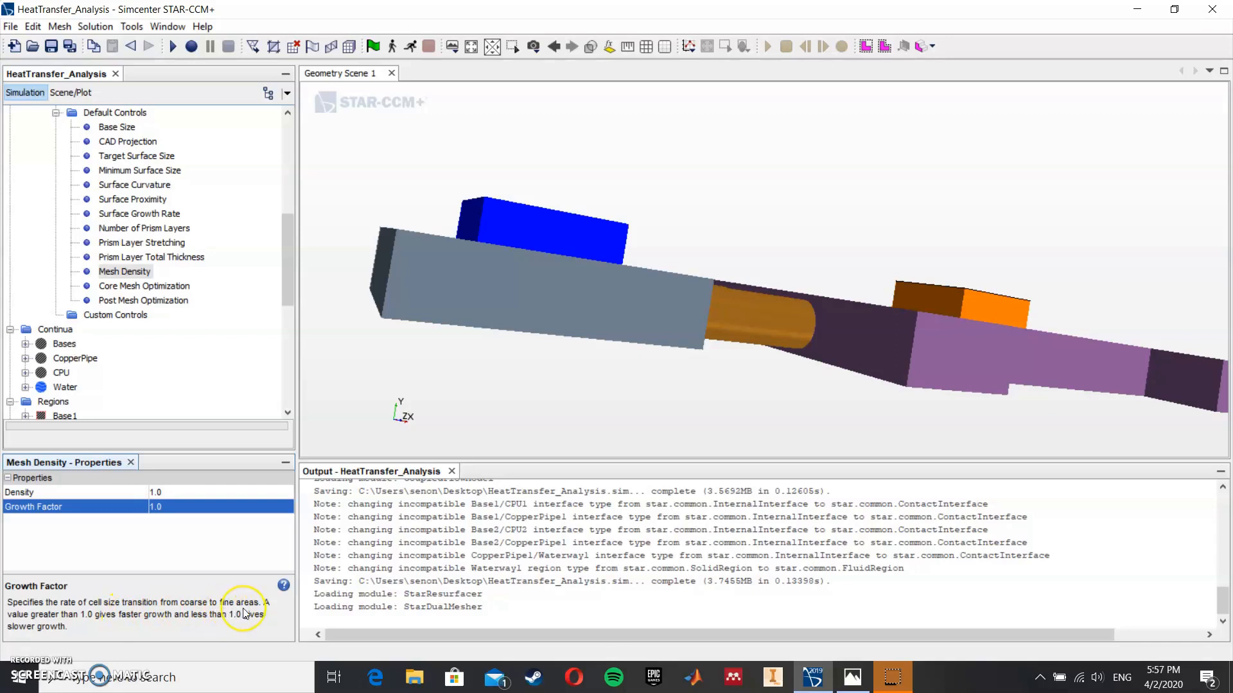
click(179, 507)
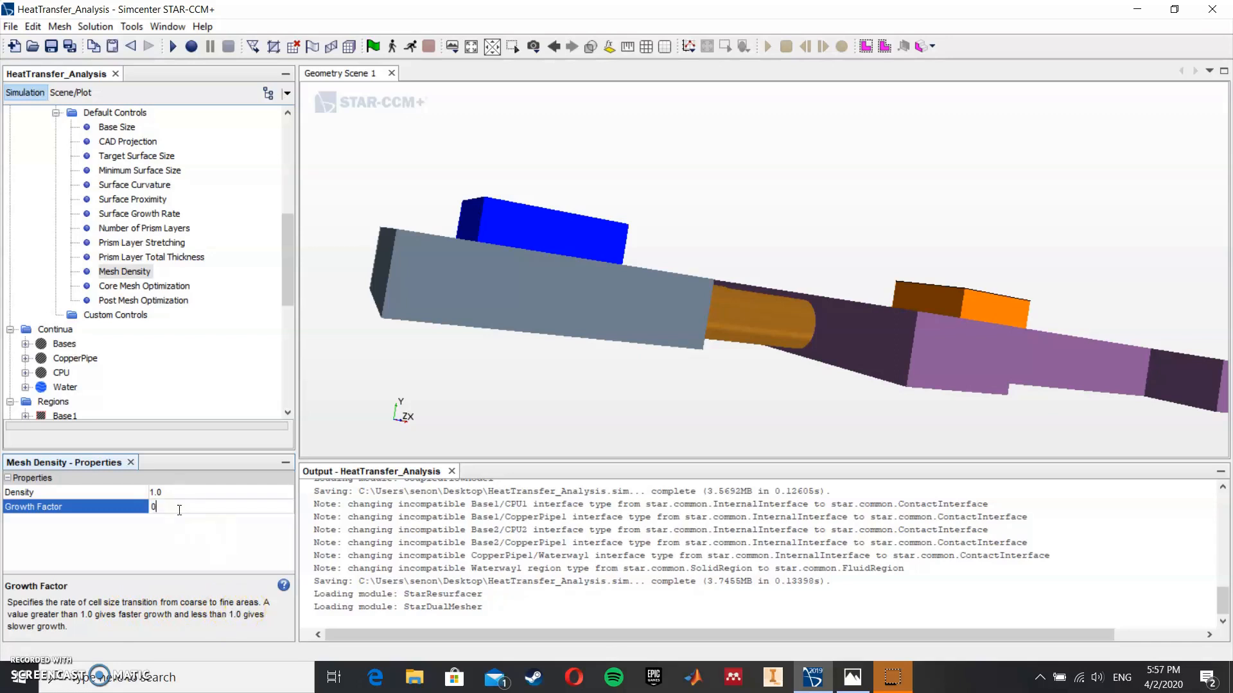
text(0.5)
key(Return)
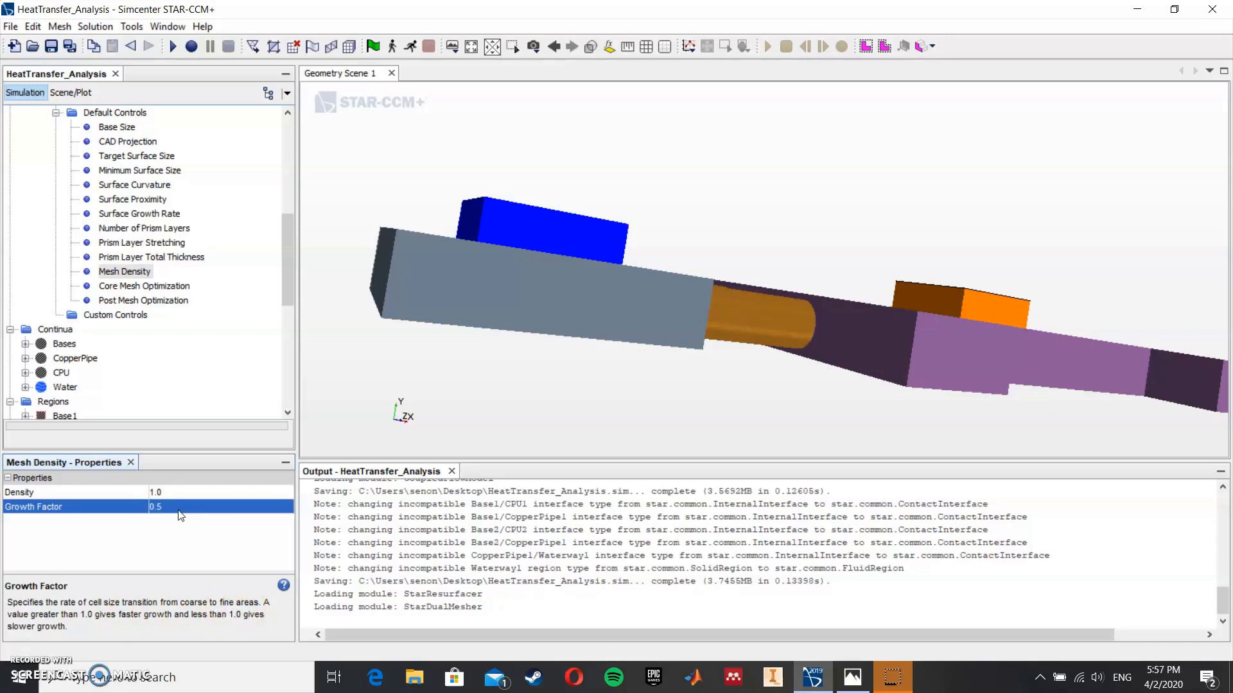
click(176, 508)
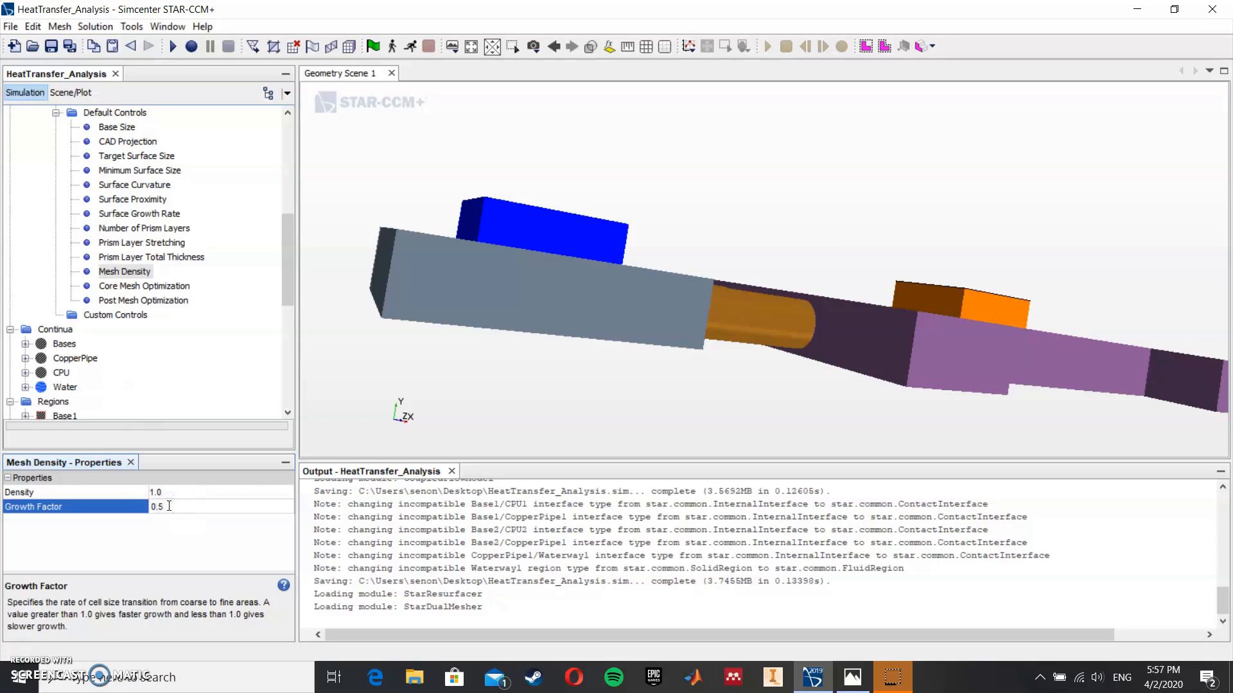
key(BackSpace)
text(6)
key(Return)
scroll(125, 289, up, 2)
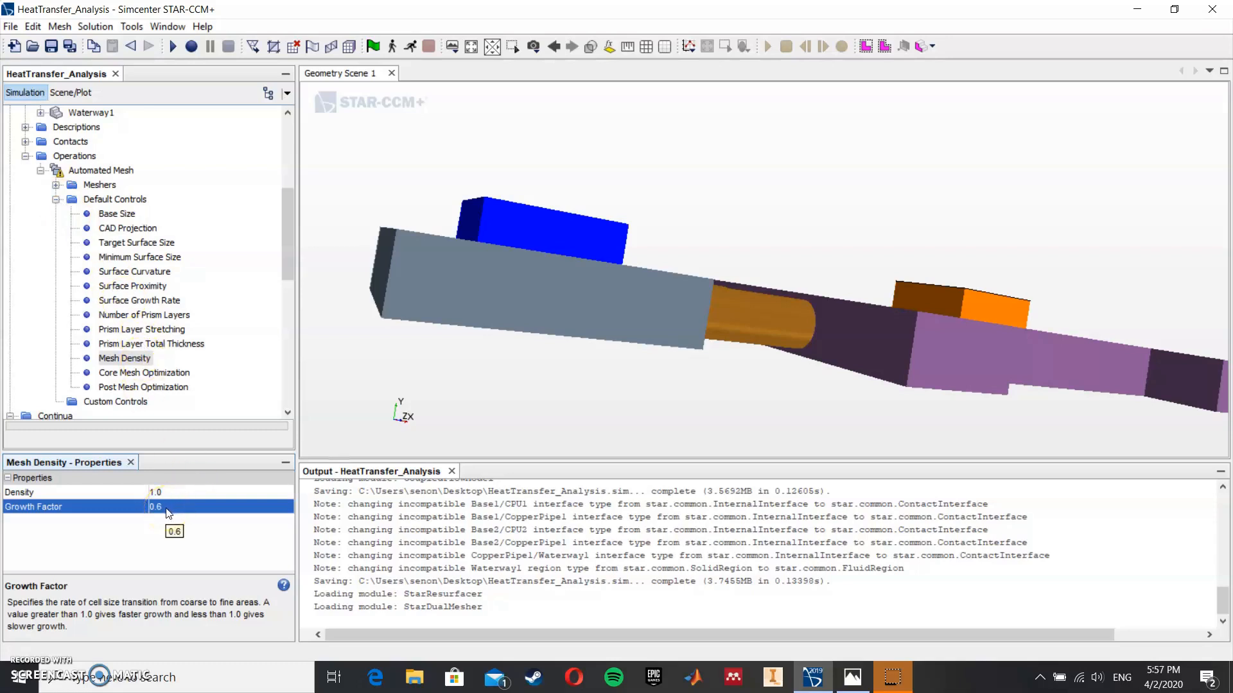
- Review the base size, target surface size, growth rate, mesh density and post-mesh optimization settings
click(116, 214)
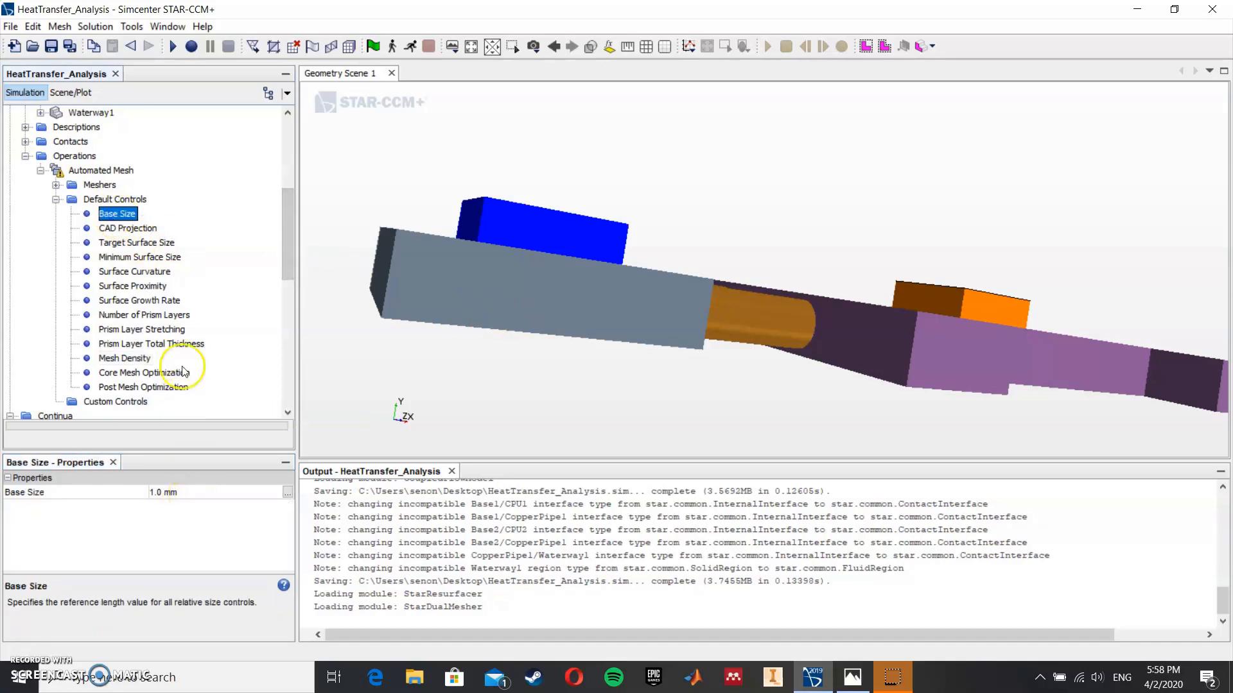
click(132, 242)
click(145, 301)
click(151, 244)
scroll(145, 321, down, 1)
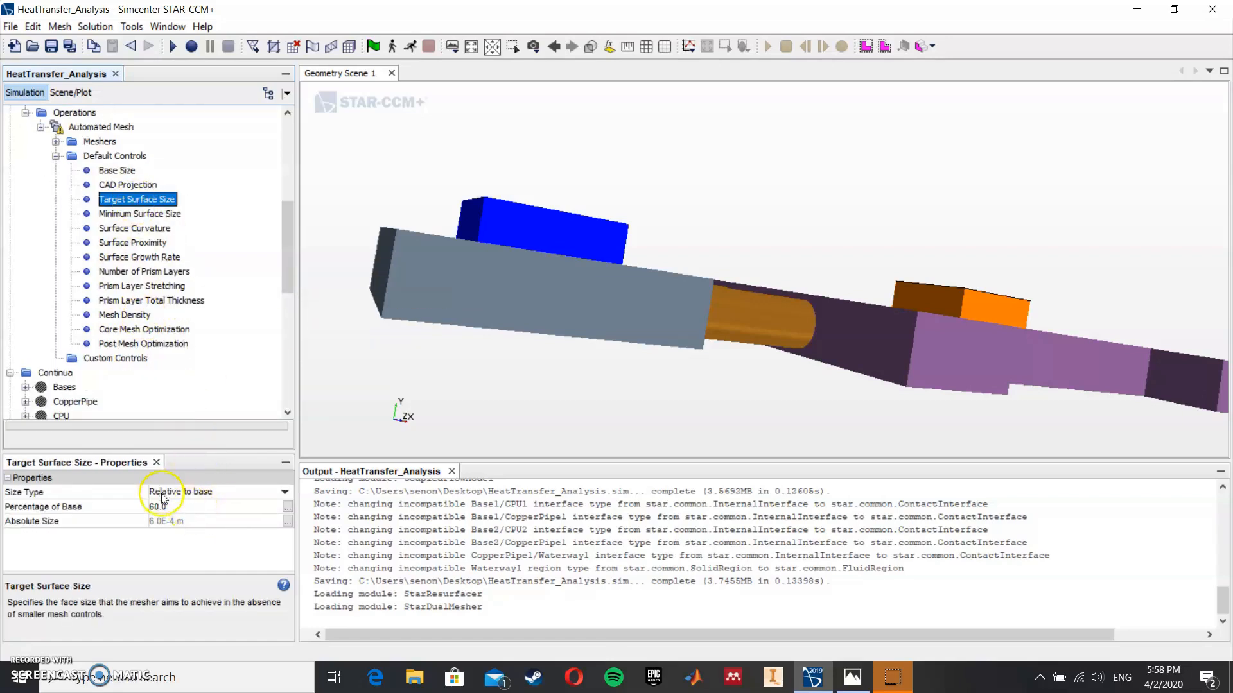
click(131, 315)
click(156, 345)
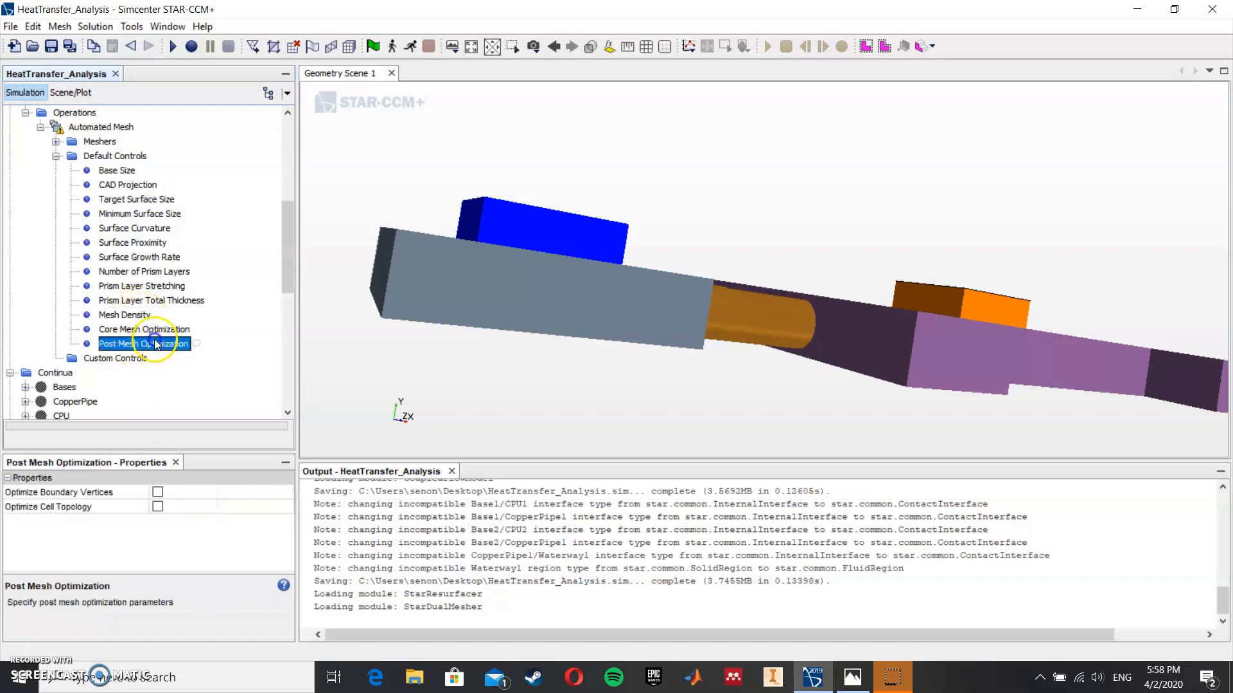
click(115, 358)
click(56, 156)
scroll(76, 182, up, 1)
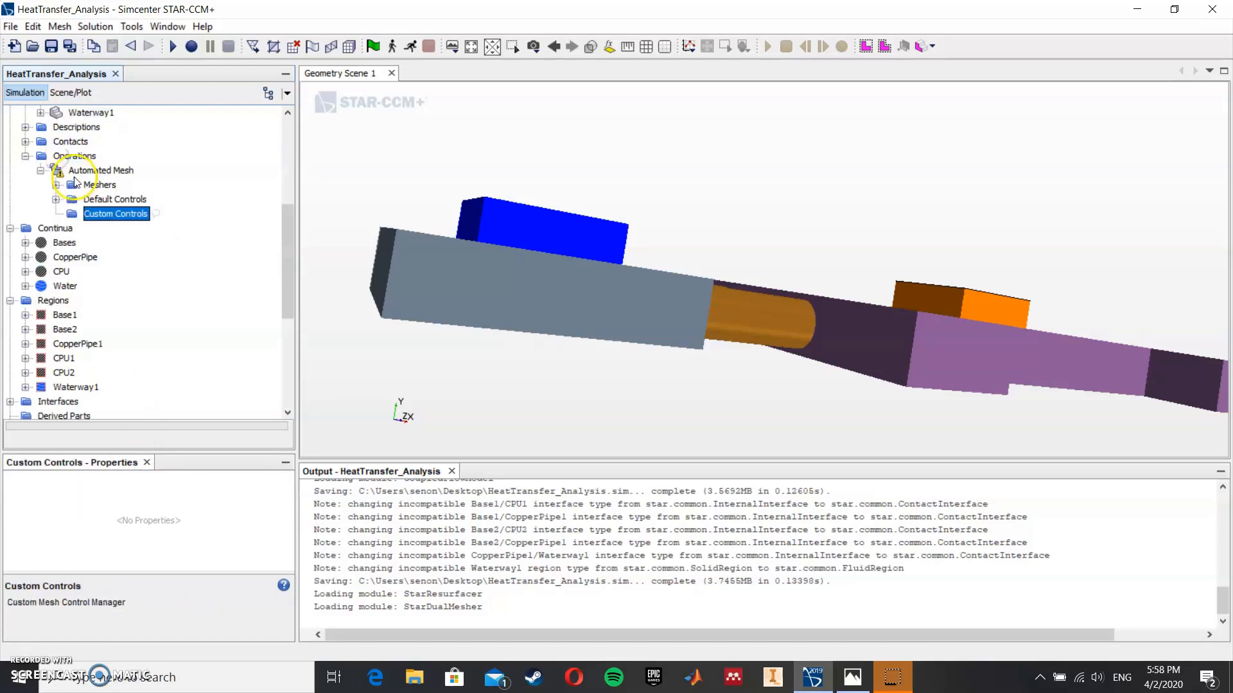
- Enable Per-Part Meshing on the Automated Mesh operation
scroll(75, 205, up, 1)
click(97, 213)
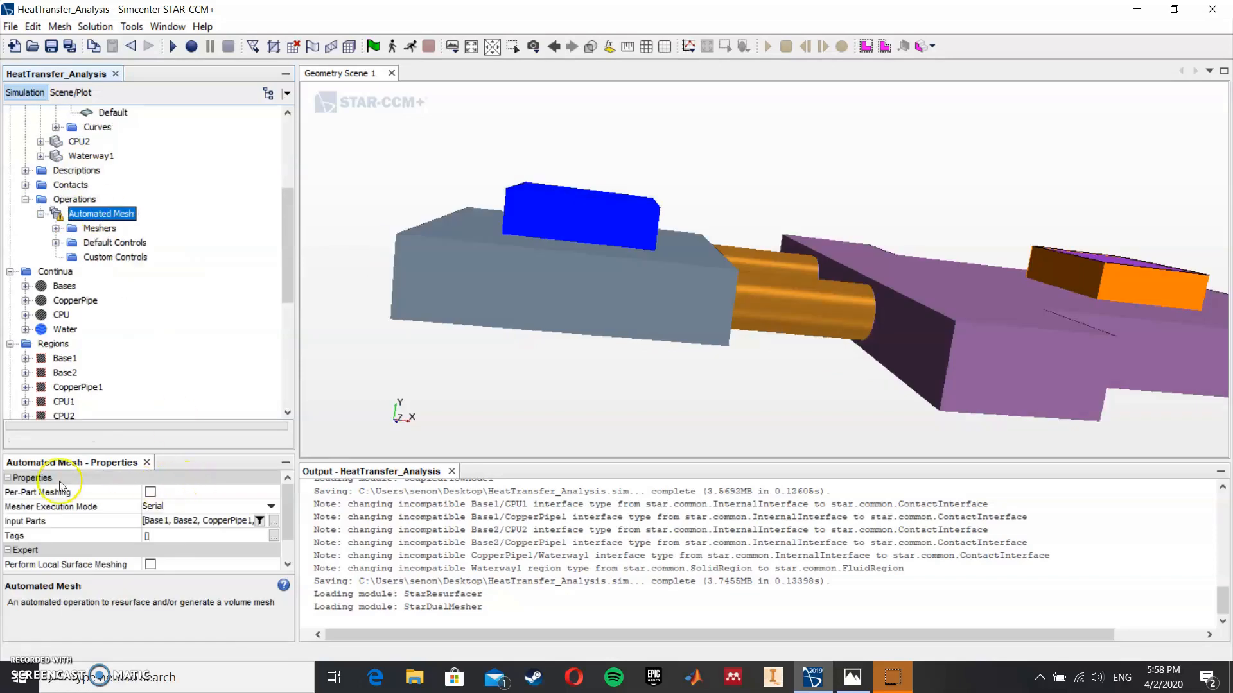
click(151, 493)
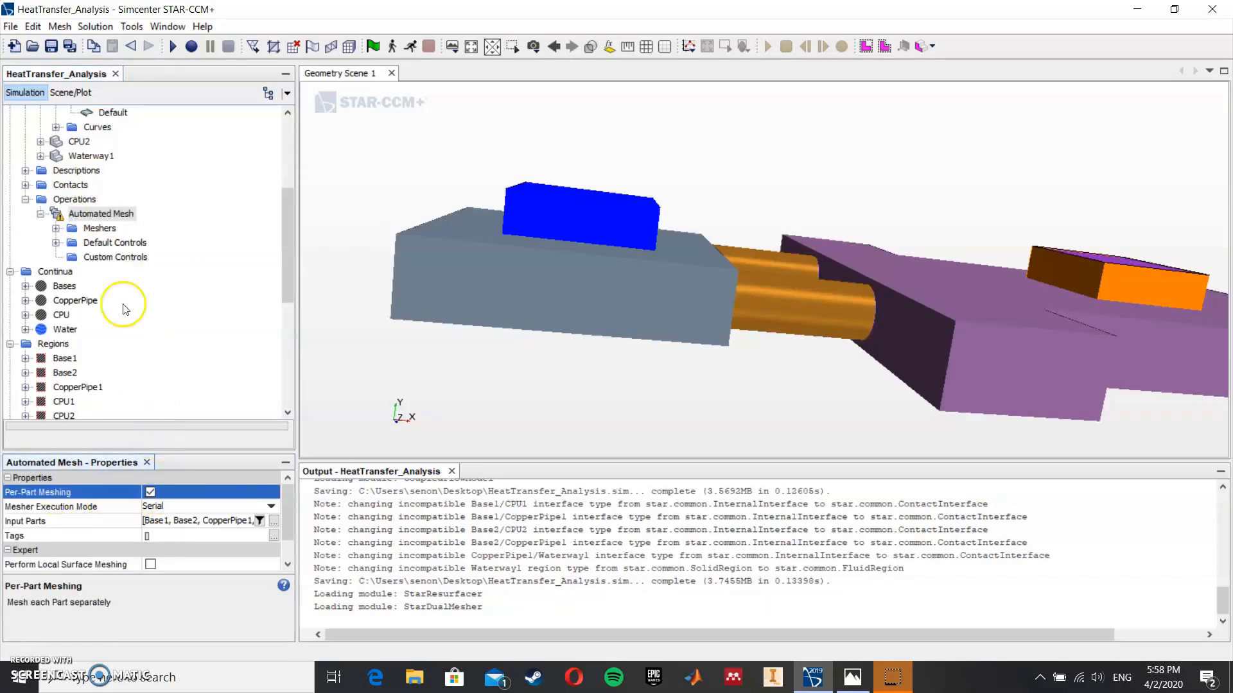
- Add a new Automated Mesh operation under Operations
right_click(84, 202)
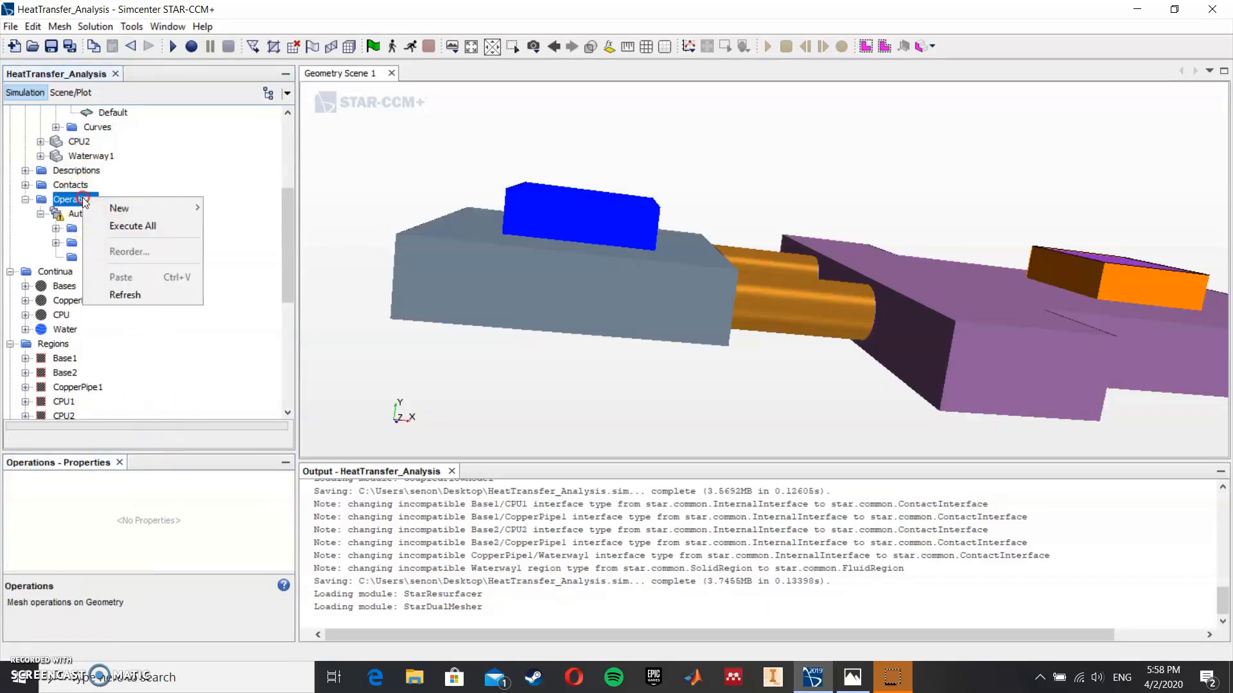
mouse_move(120, 208)
mouse_move(238, 247)
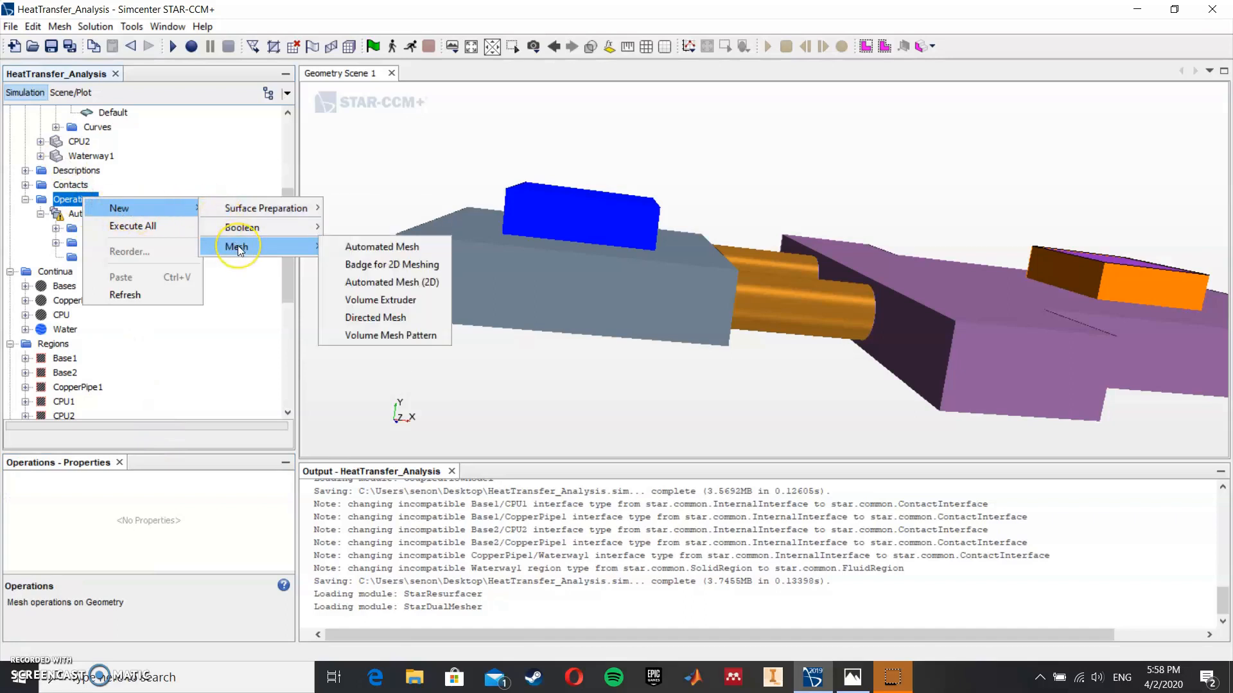
click(342, 246)
right_drag(571, 263, 523, 257)
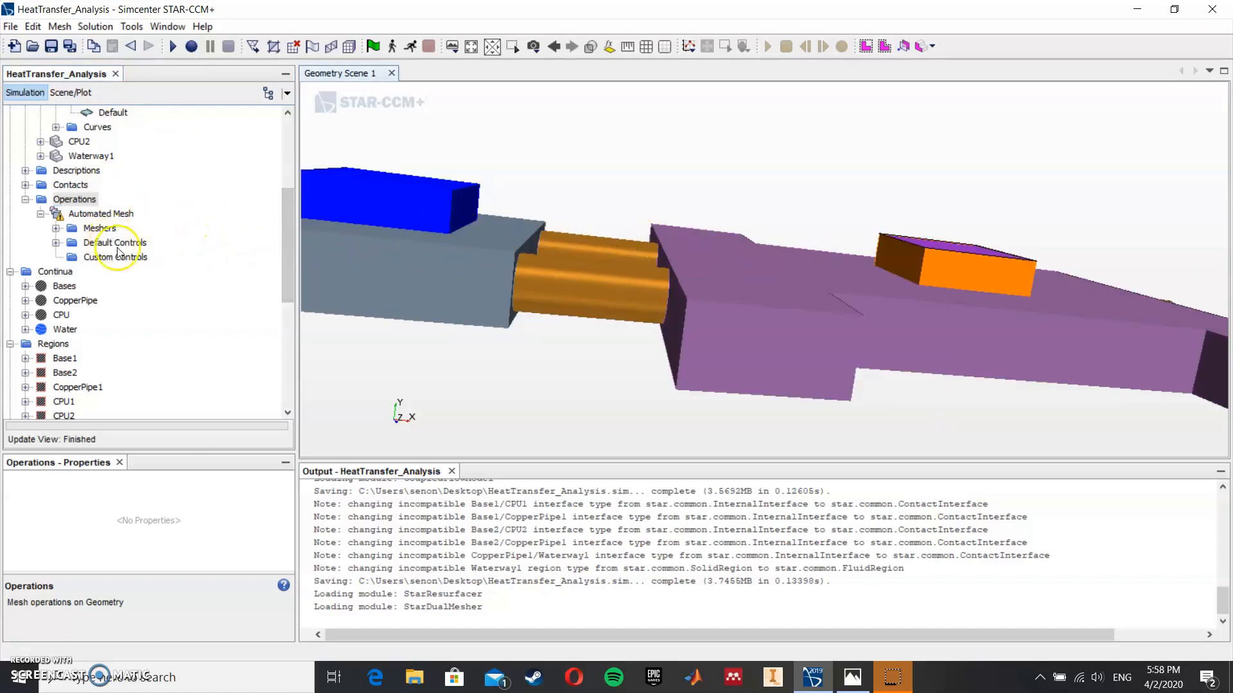
- Review the Automated Mesh properties and rotate the model in the geometry view
click(112, 214)
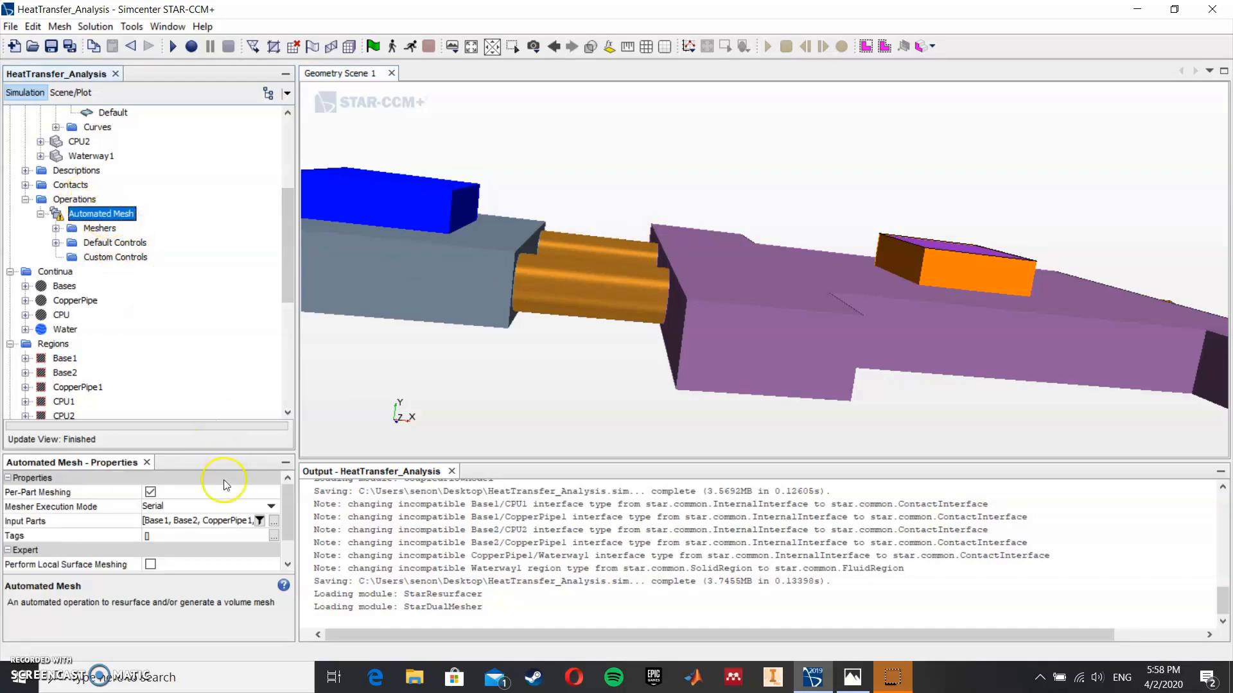
scroll(77, 315, down, 1)
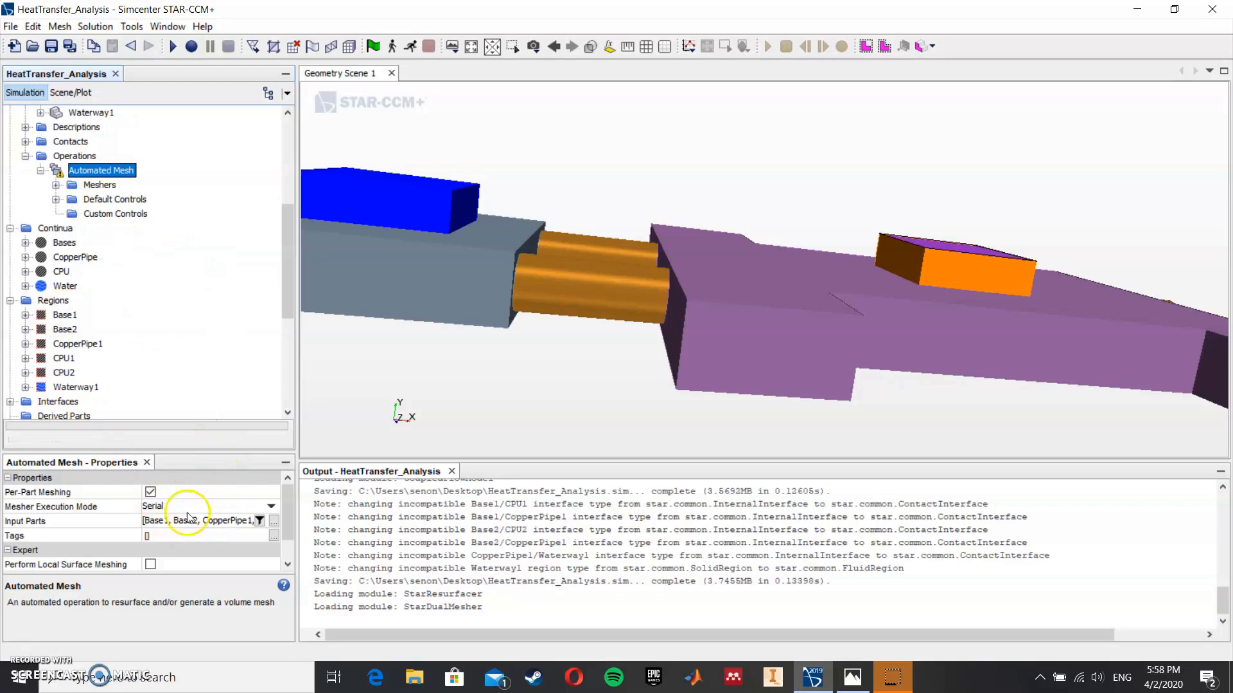
drag(284, 233, 95, 259)
scroll(90, 257, down, 5)
scroll(90, 257, up, 6)
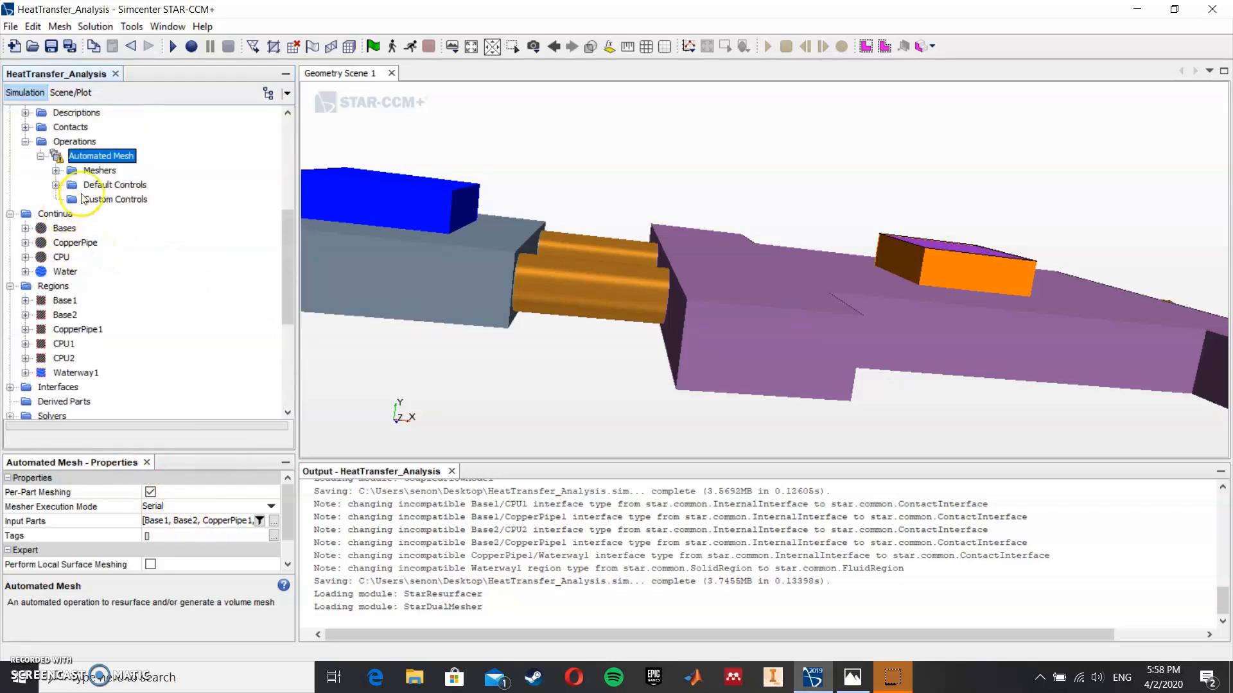
drag(509, 242, 371, 186)
click(116, 199)
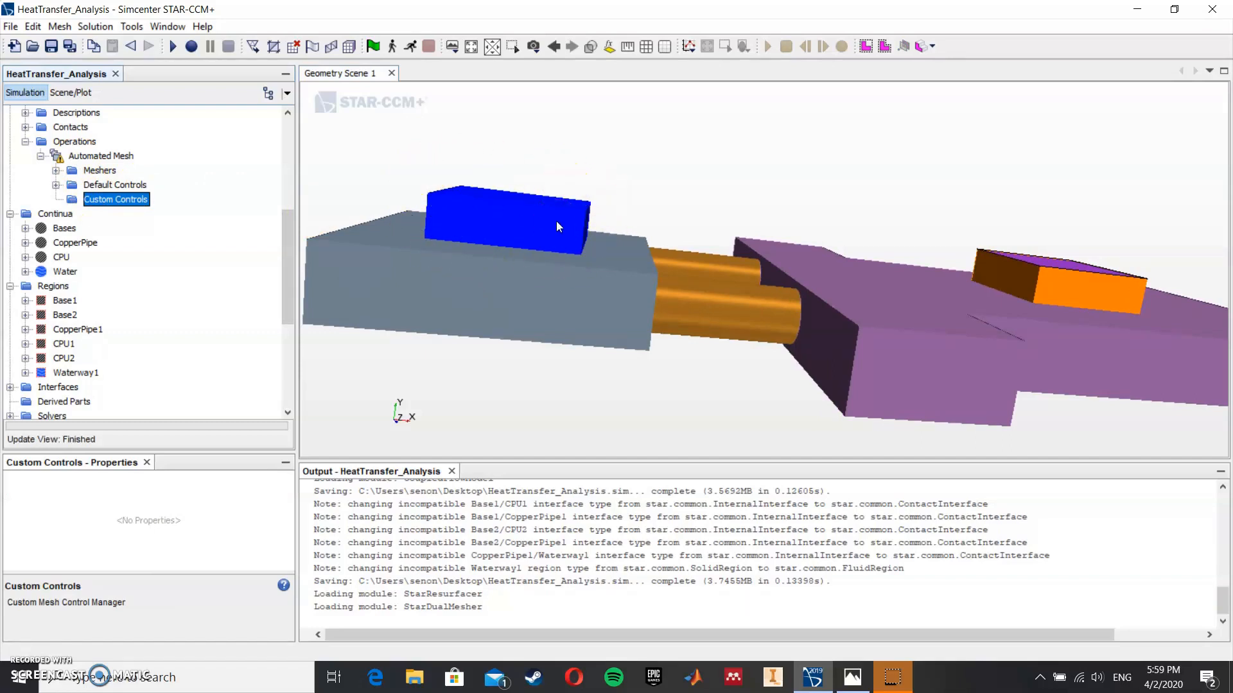
- Add a volumetric custom control, then delete it as unwanted
right_click(128, 200)
mouse_move(165, 211)
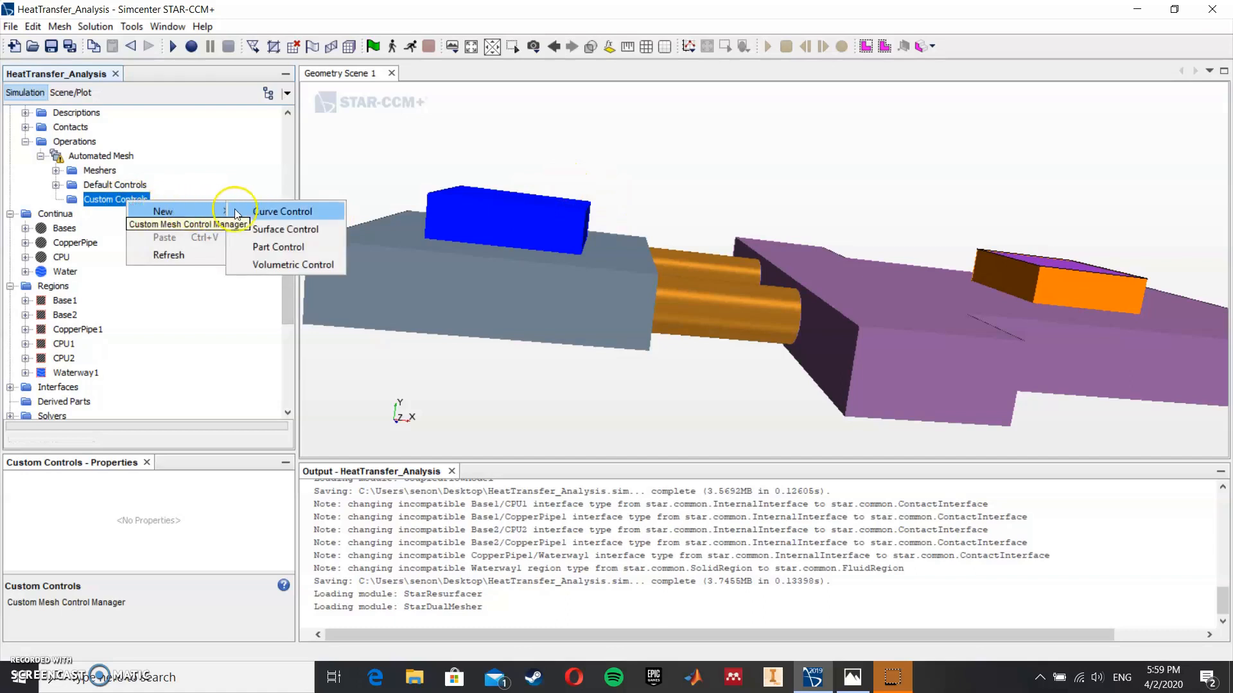
click(314, 264)
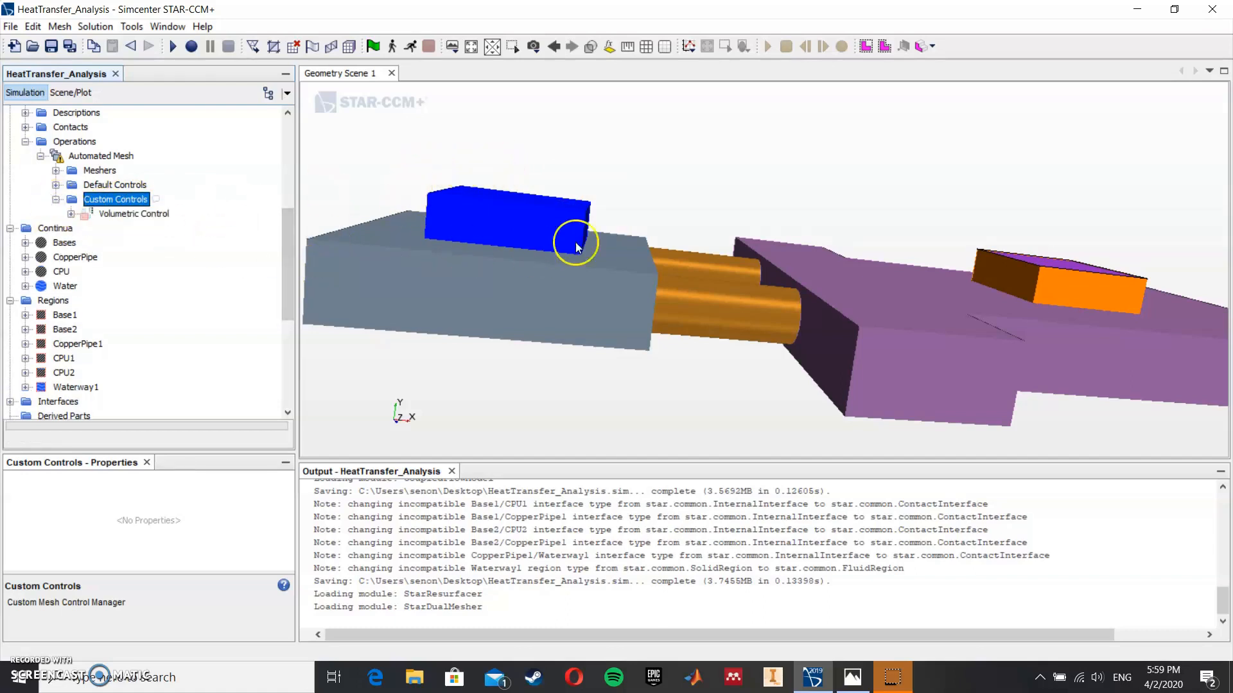
click(117, 218)
key(Delete)
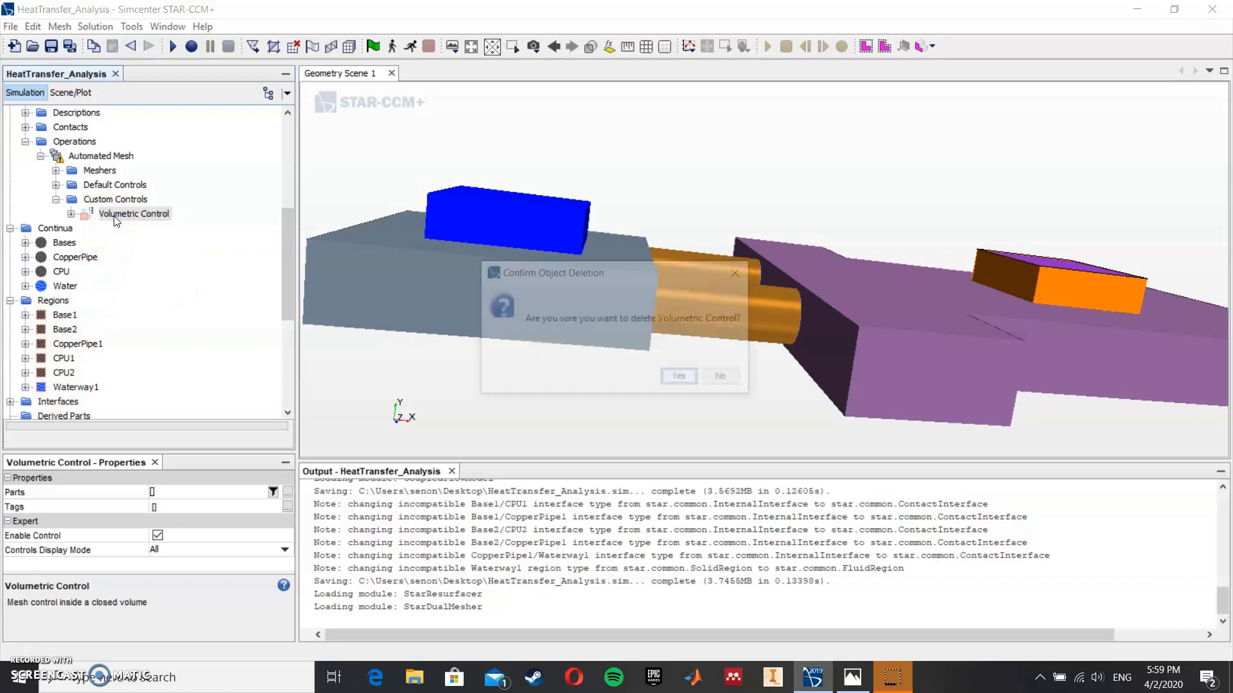
key(Return)
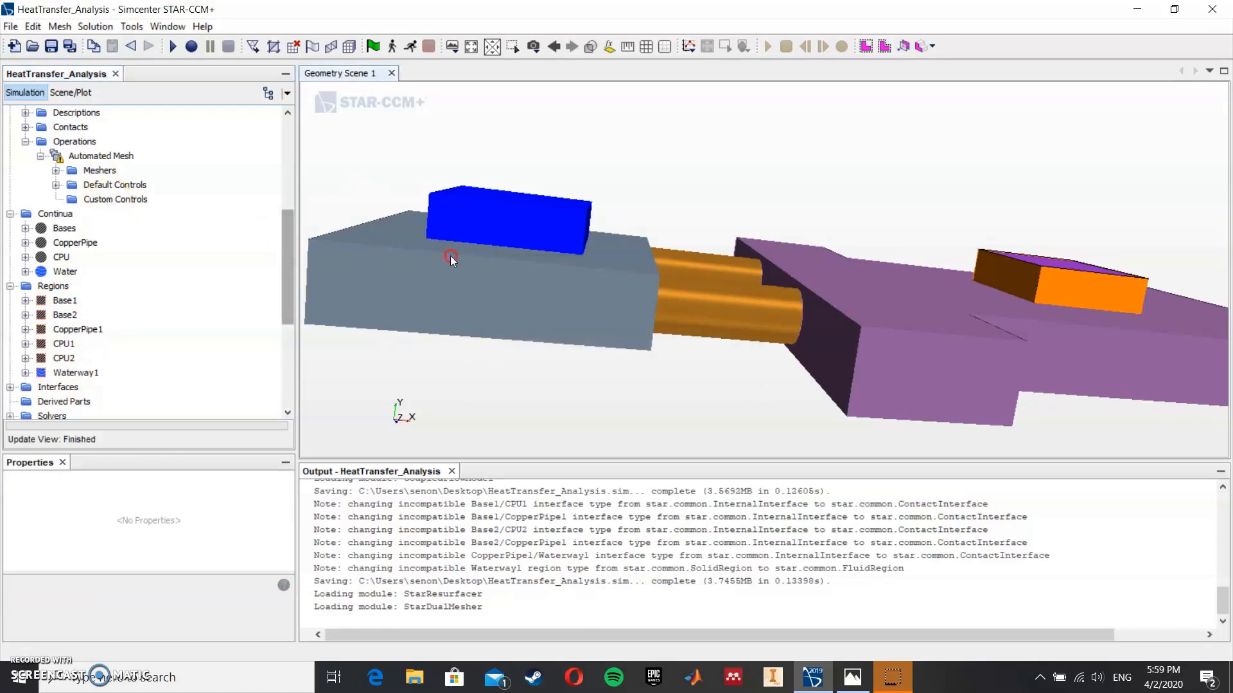
- Add a Surface Control applied to the CPU1 and CPU2 part surfaces
right_click(109, 201)
mouse_move(140, 212)
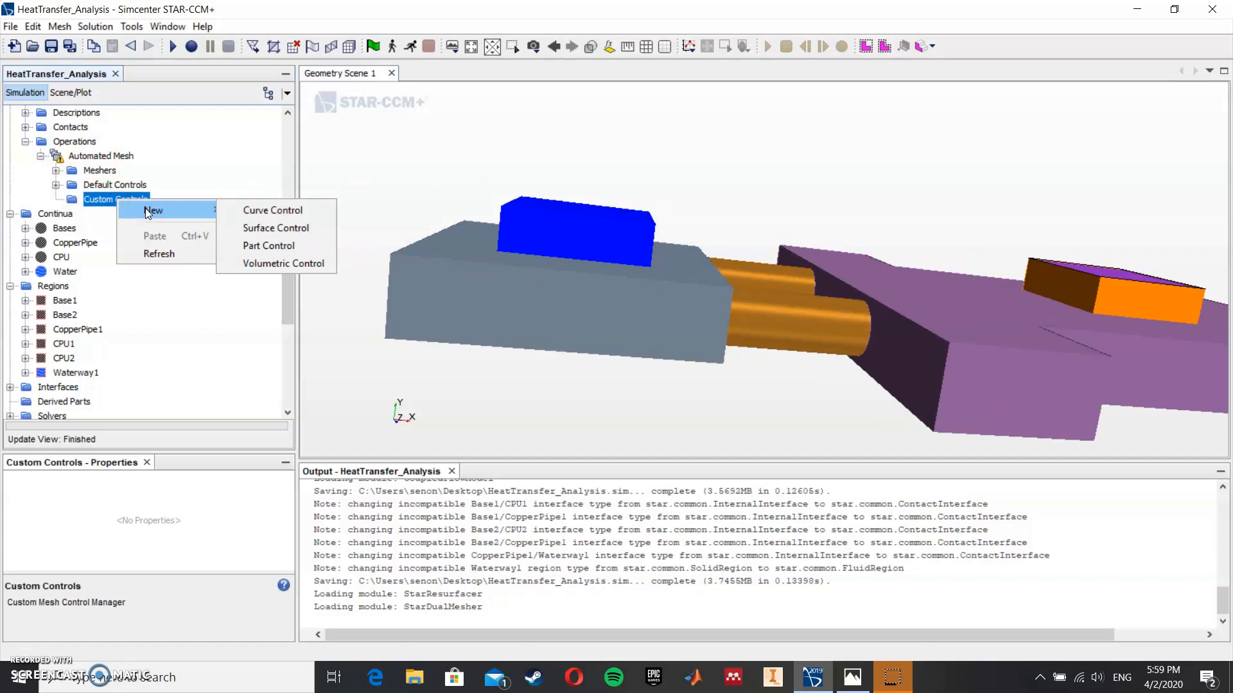
click(320, 229)
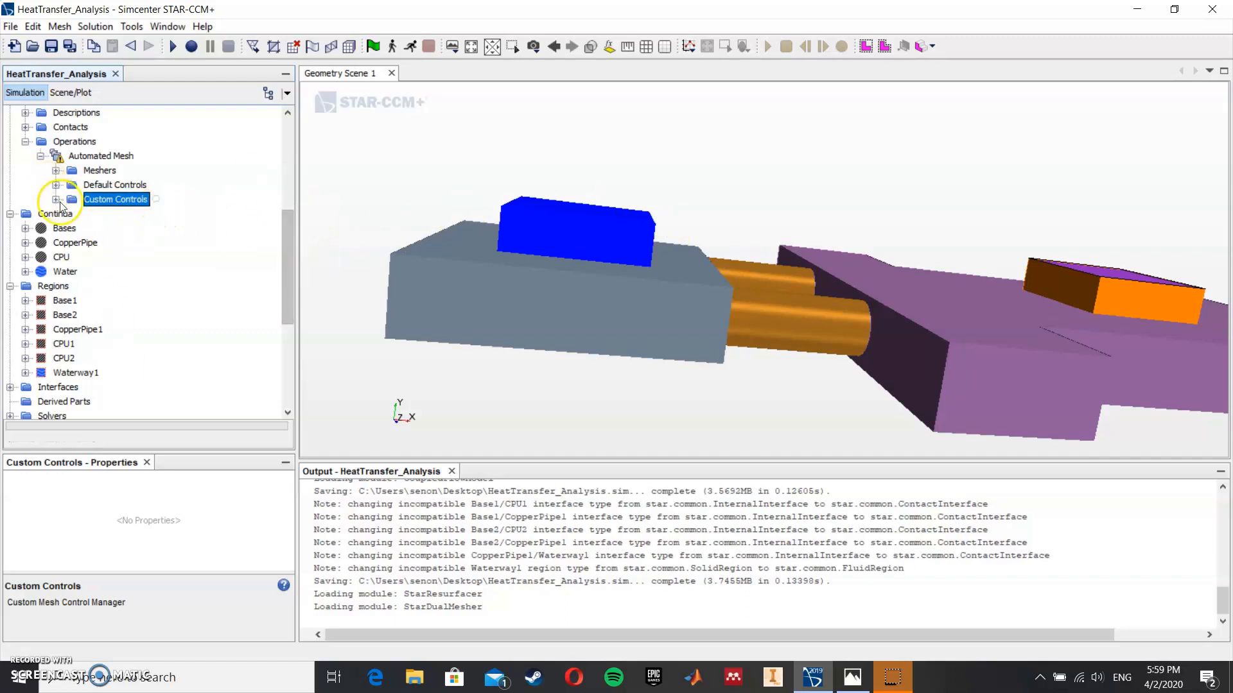
click(76, 216)
click(165, 492)
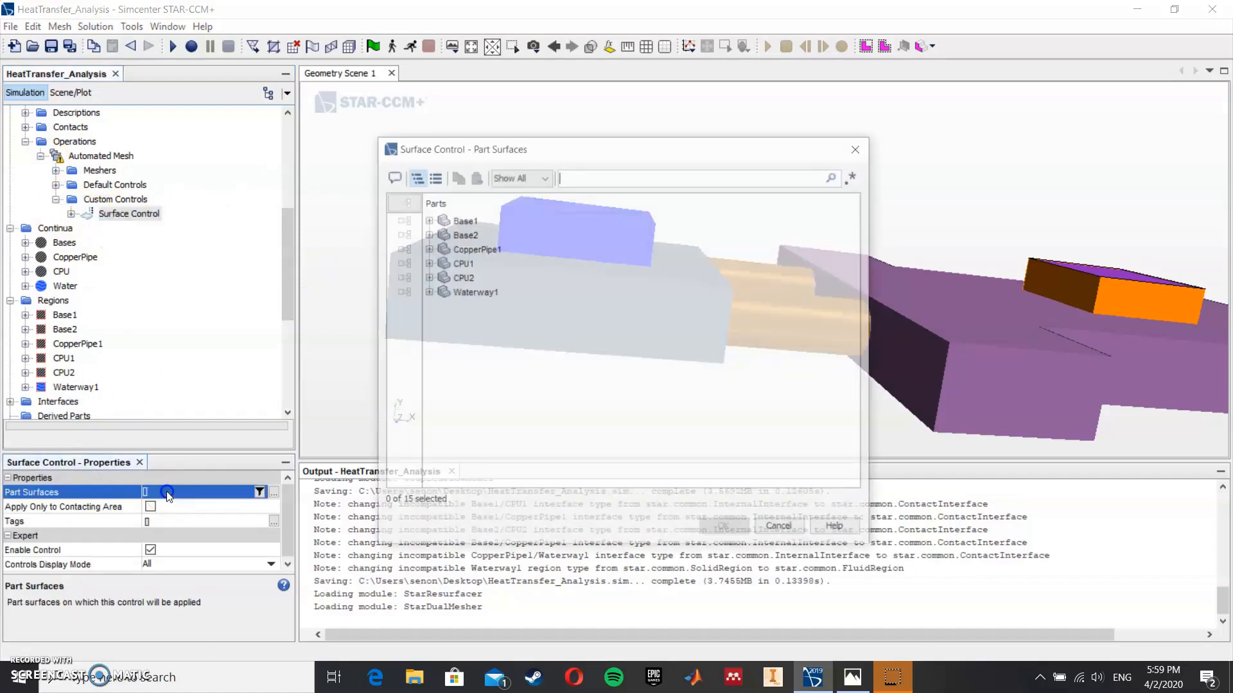
click(462, 264)
click(474, 277)
click(723, 527)
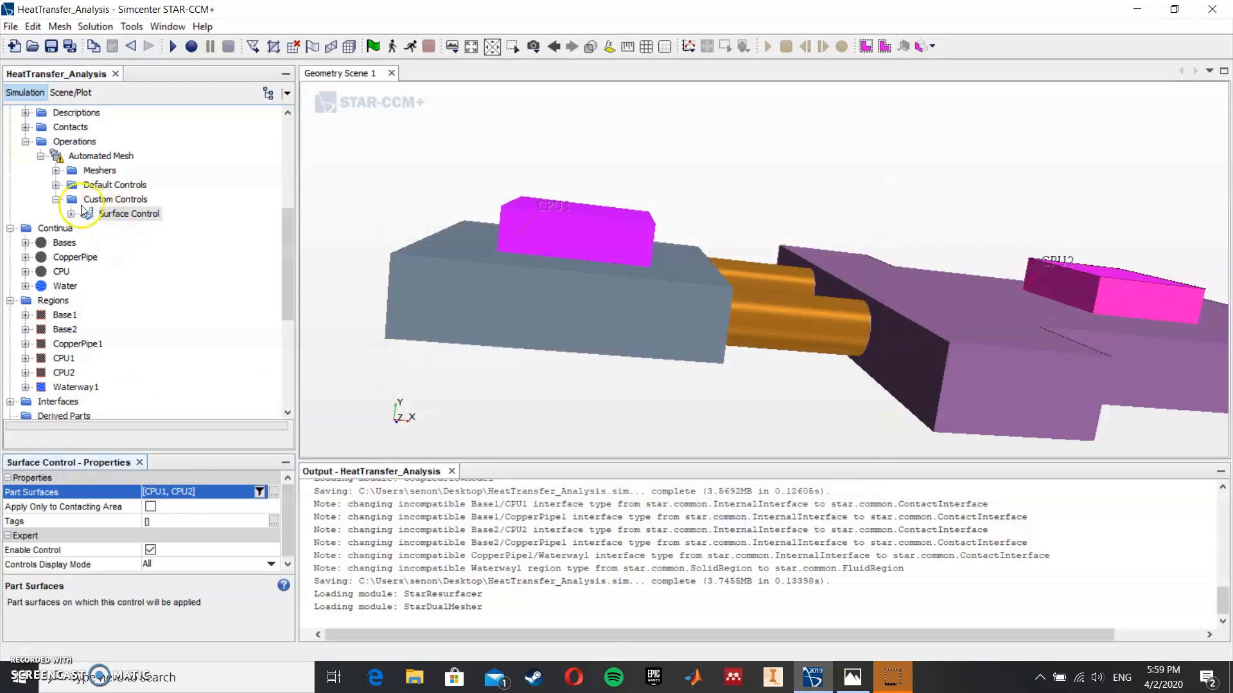
- Set Prism Layers to Disable in the surface control's Controls
click(56, 199)
click(56, 186)
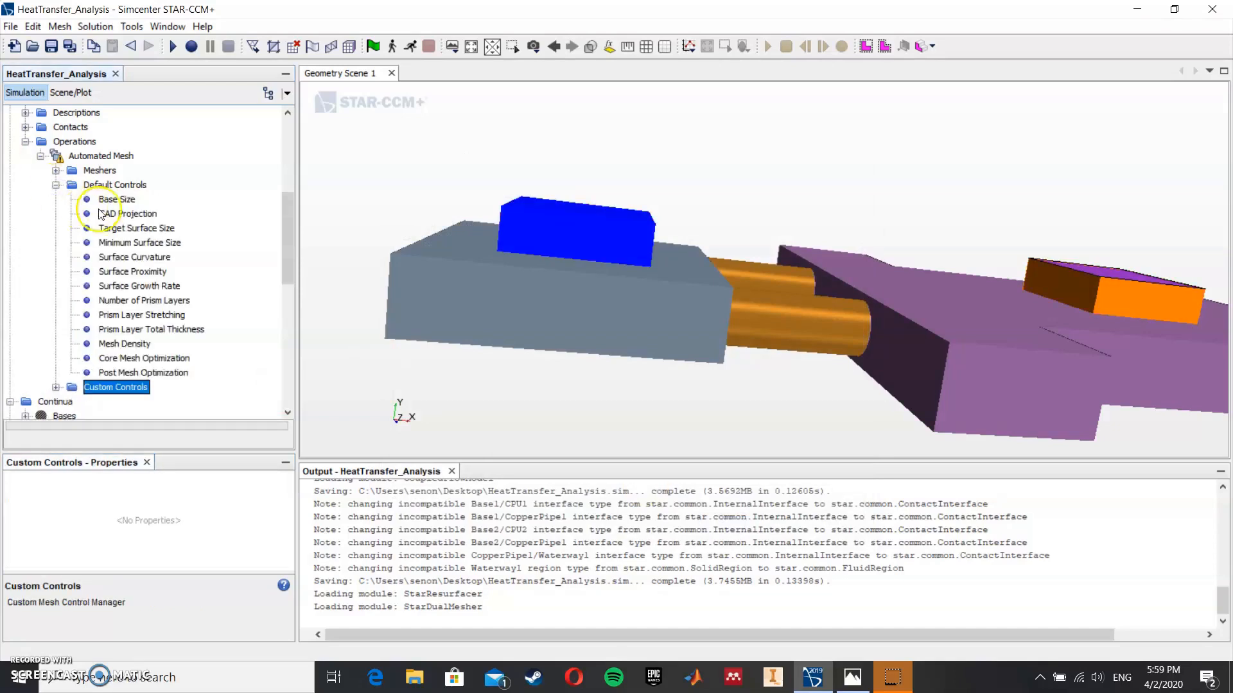
click(56, 185)
click(56, 200)
click(71, 214)
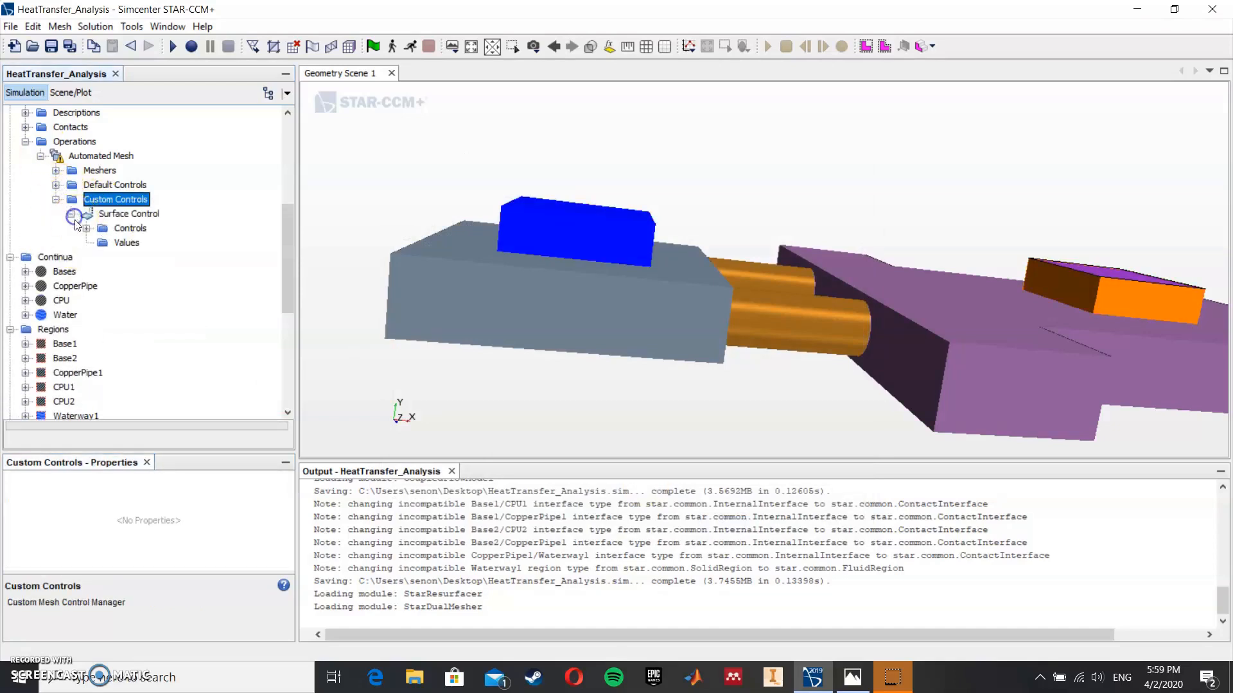
click(99, 229)
click(87, 229)
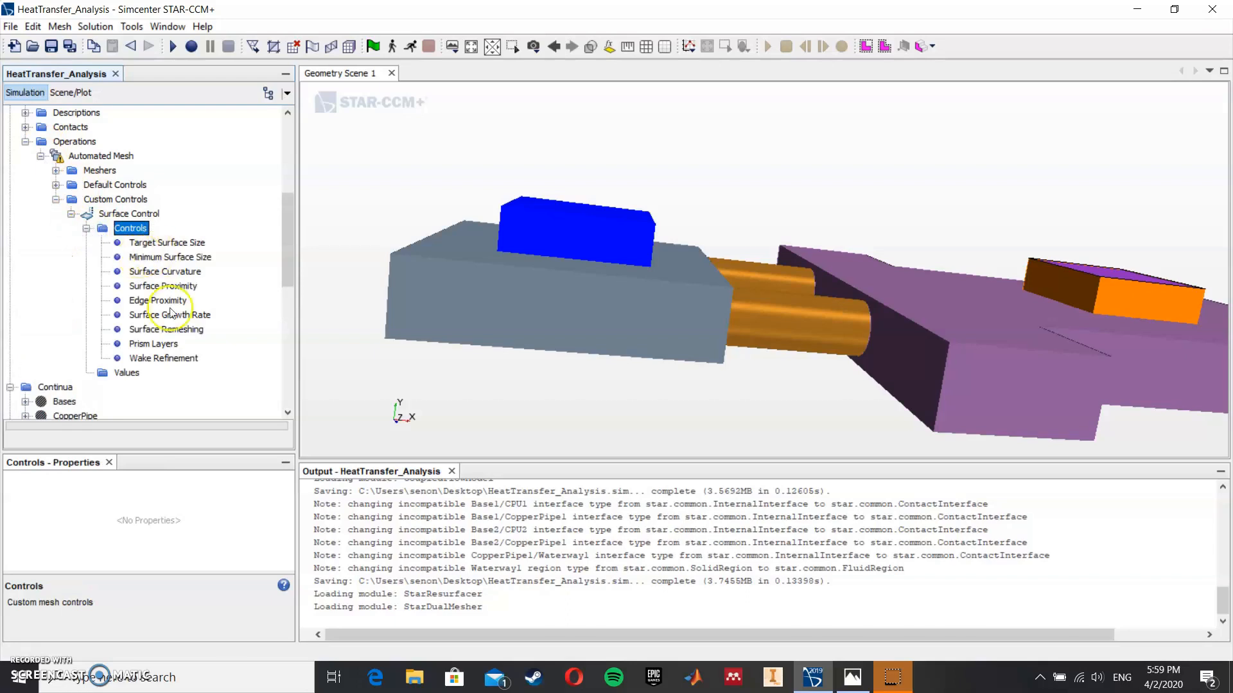
click(170, 346)
click(212, 491)
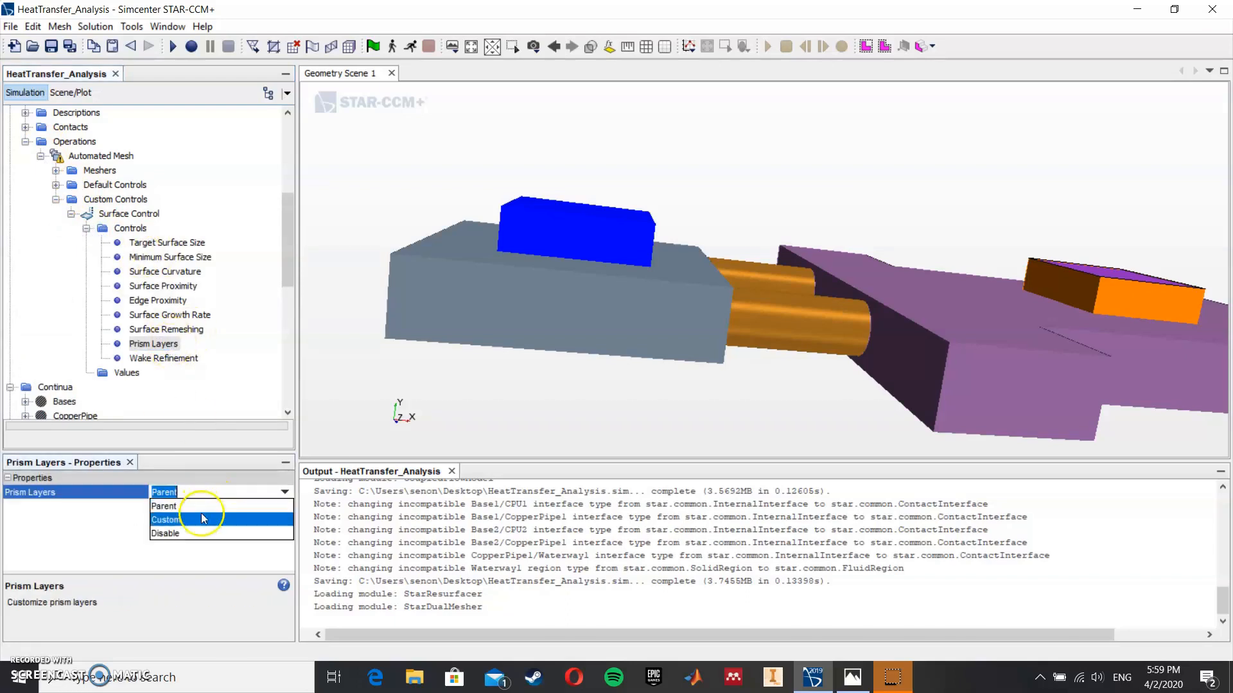
click(199, 517)
- Collapse the custom controls tree and orbit the geometry
click(86, 228)
click(71, 214)
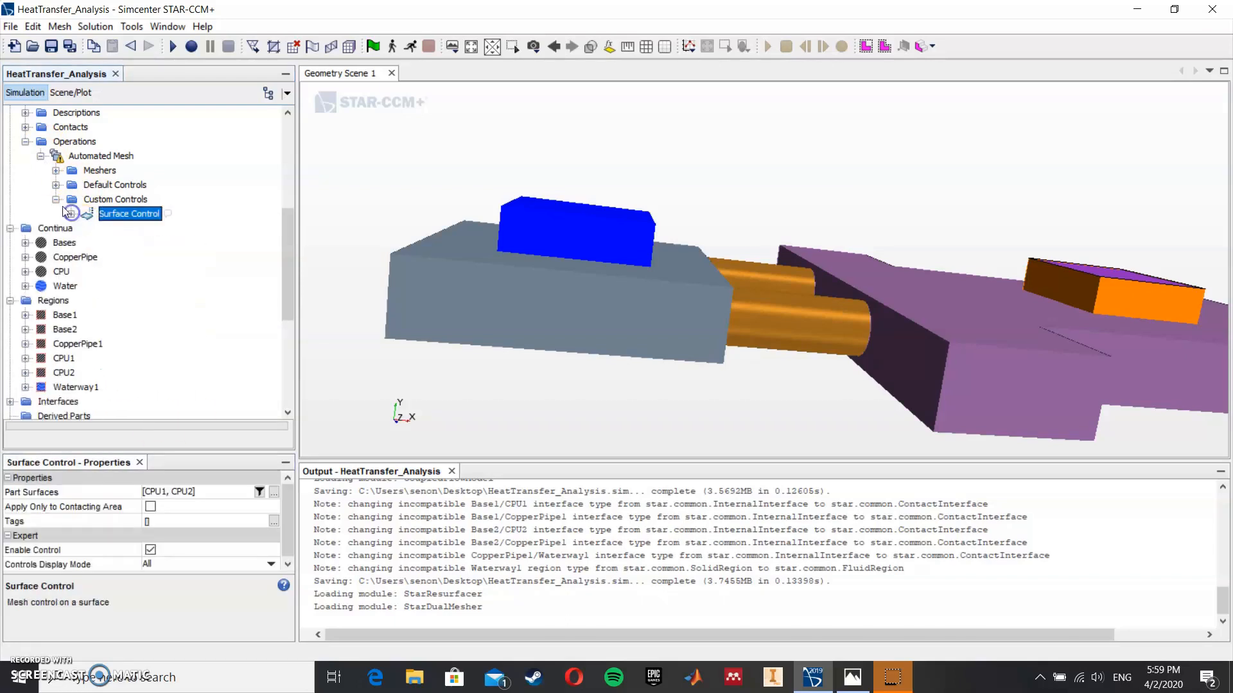
click(56, 200)
click(56, 200)
click(57, 200)
scroll(129, 221, up, 1)
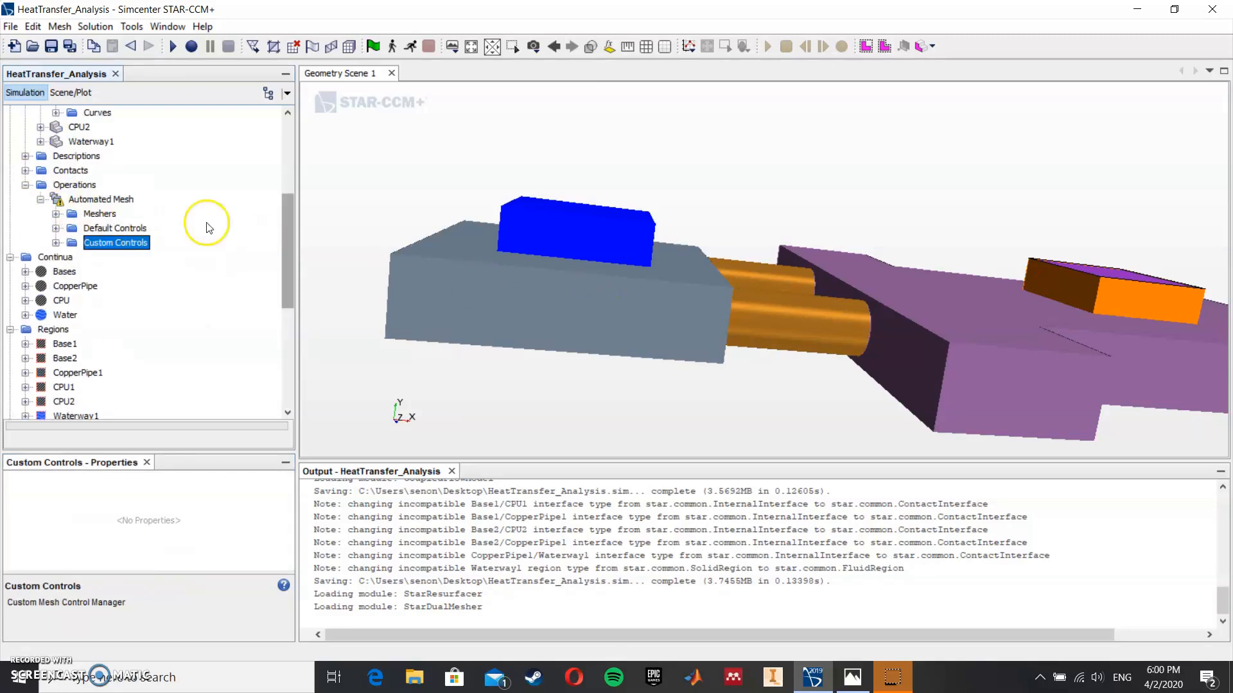
scroll(589, 245, down, 1)
drag(584, 242, 561, 242)
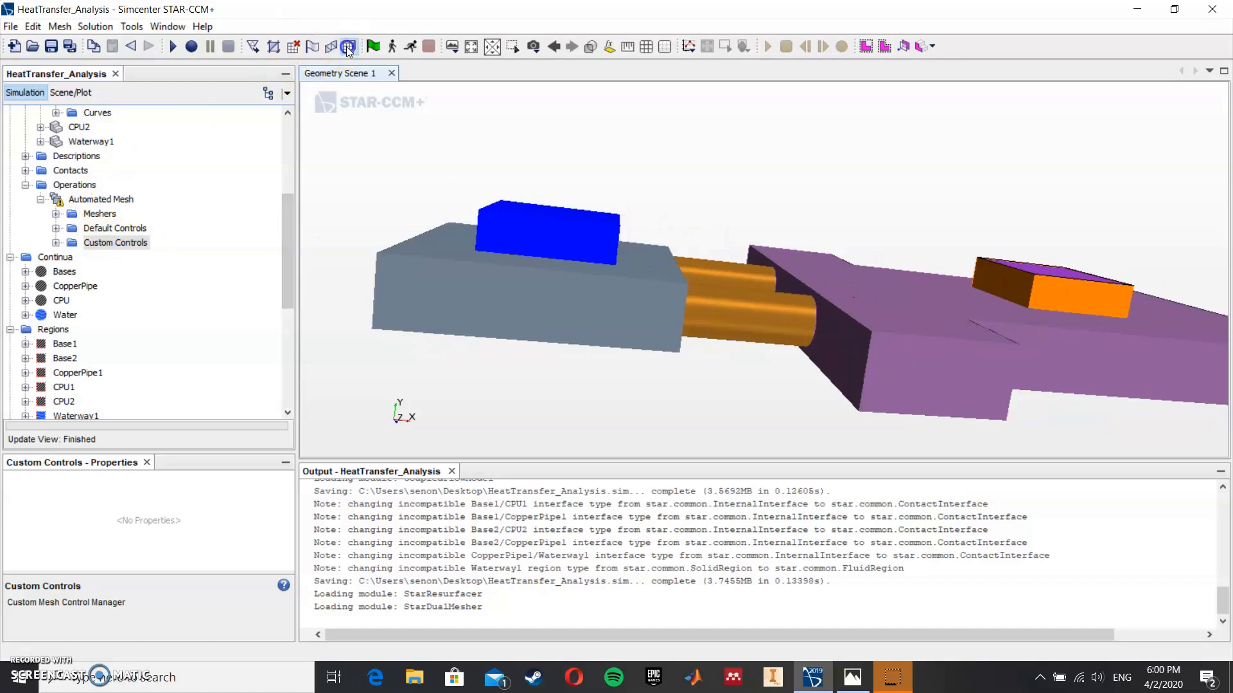
- Run the Automated Mesh to generate the 703540-cell volume mesh, then rotate it for inspection
right_click(97, 202)
click(178, 192)
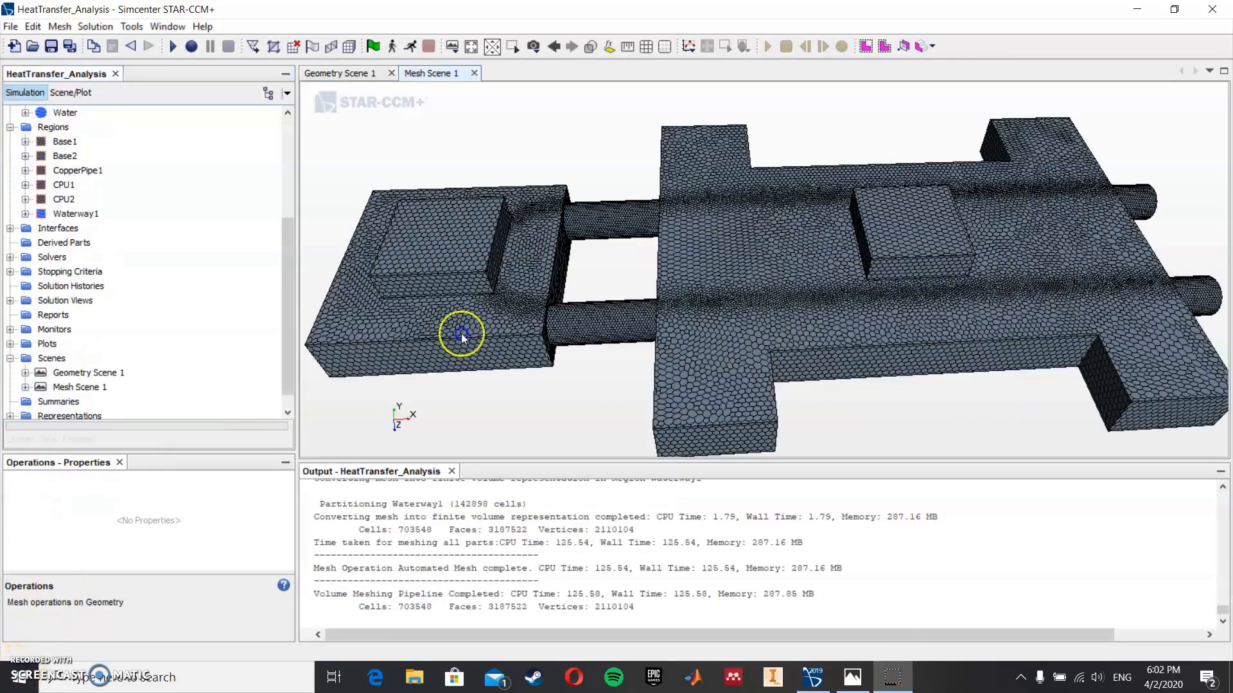
drag(462, 330, 395, 288)
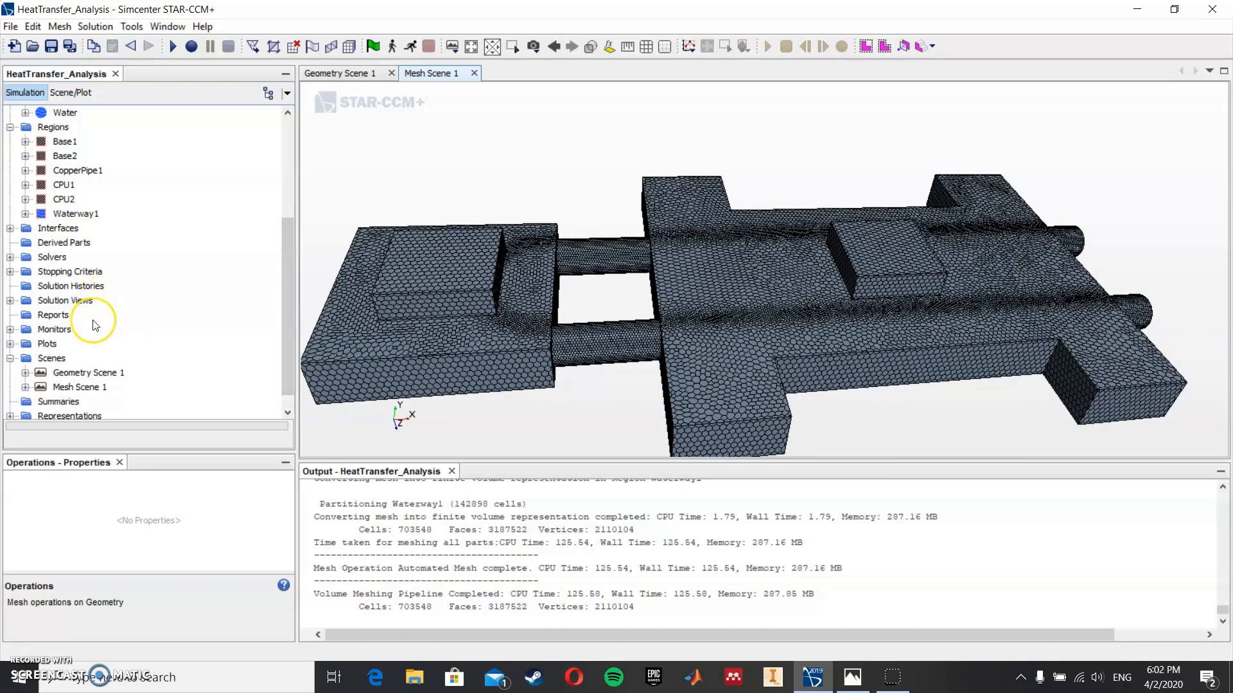
scroll(95, 326, down, 1)
click(25, 368)
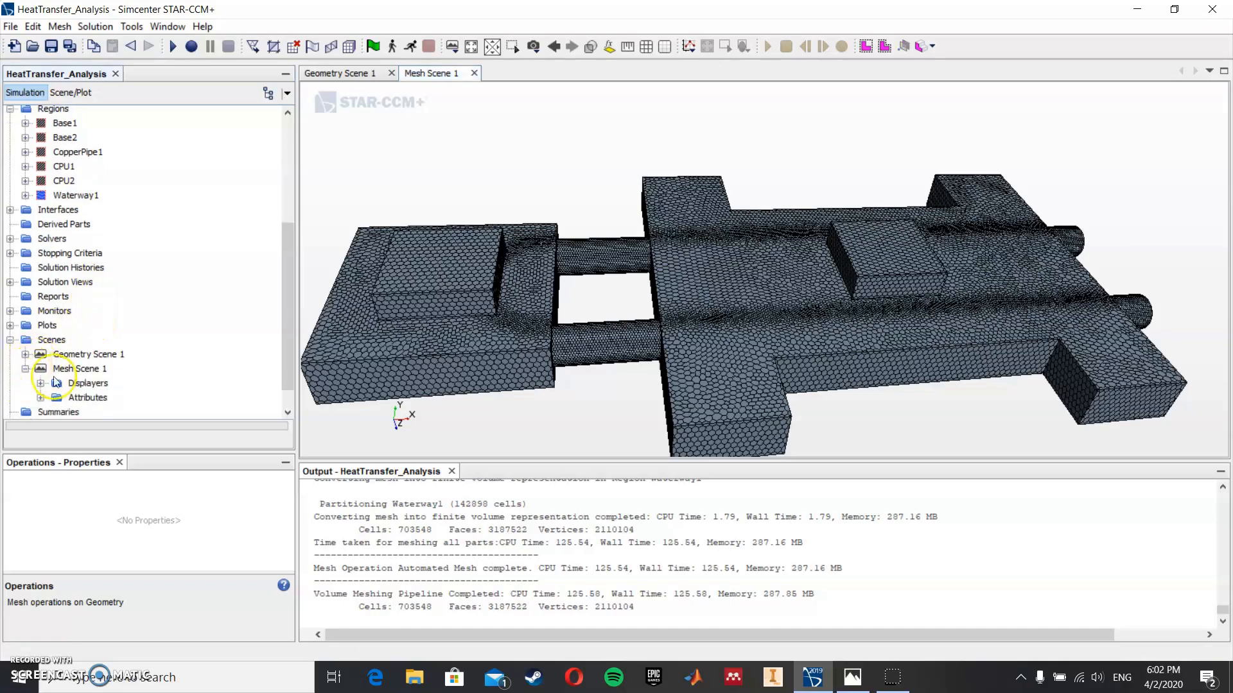
scroll(39, 346, up, 5)
drag(525, 286, 588, 270)
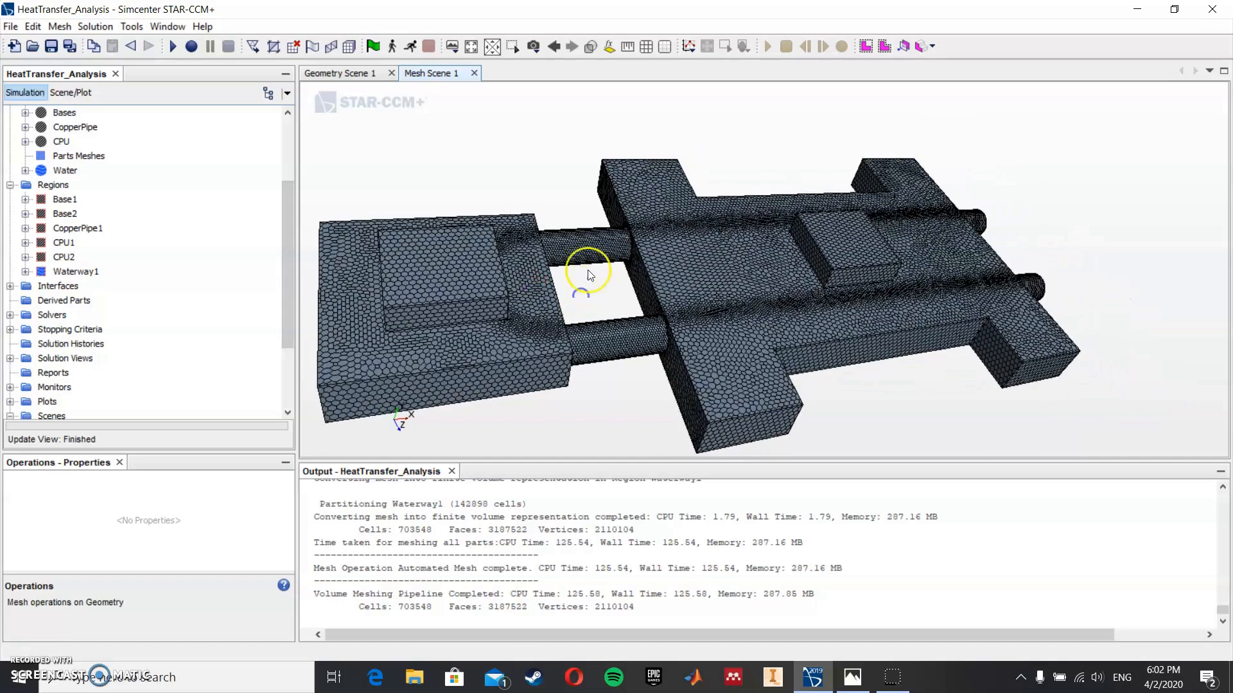
right_click(69, 302)
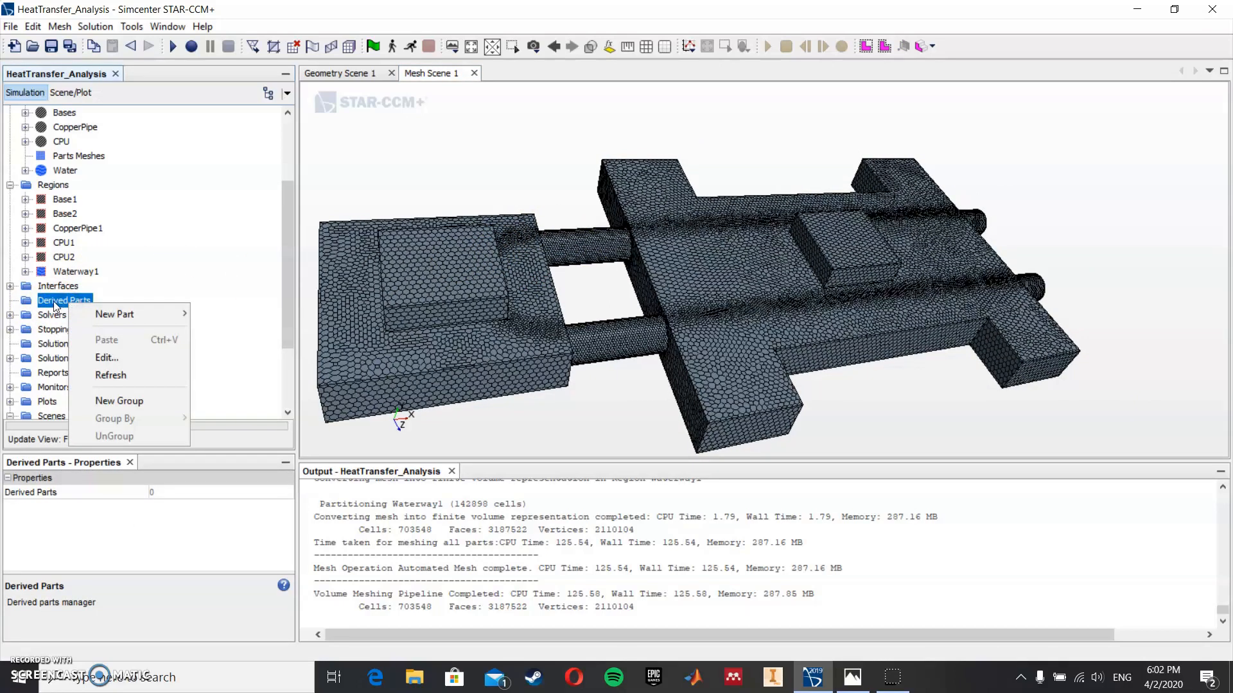
click(407, 162)
drag(531, 266, 450, 232)
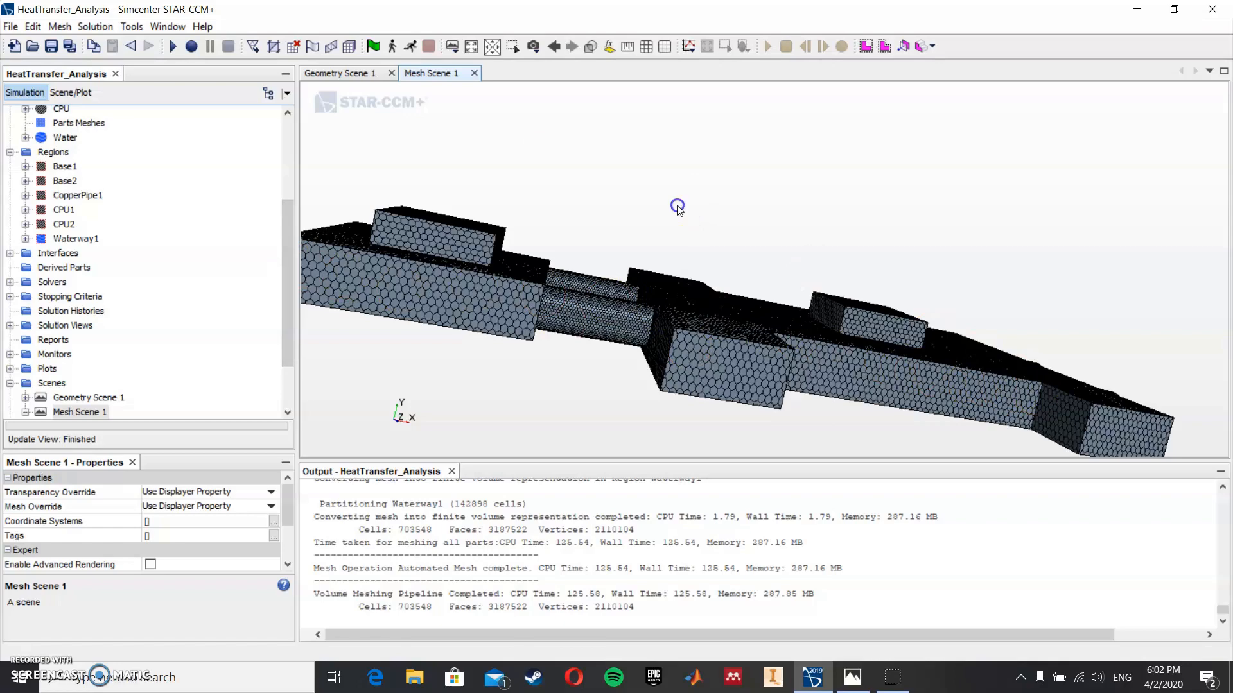
drag(675, 204, 659, 294)
drag(496, 276, 521, 292)
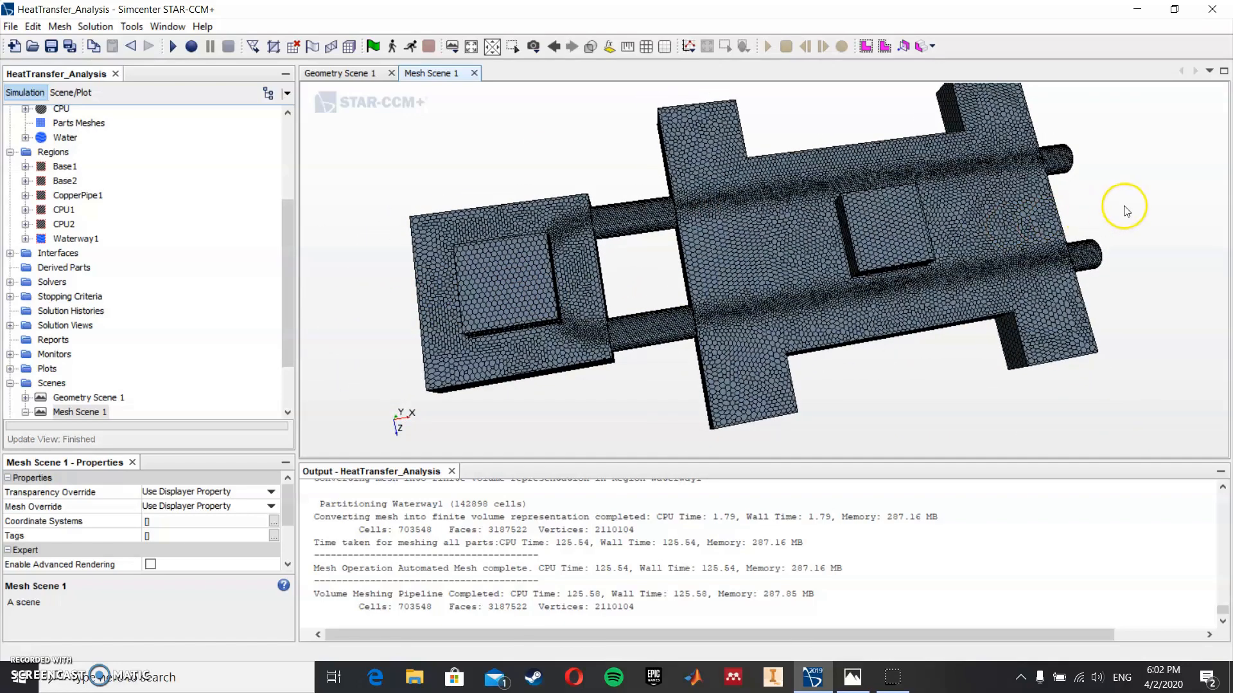
drag(525, 282, 426, 278)
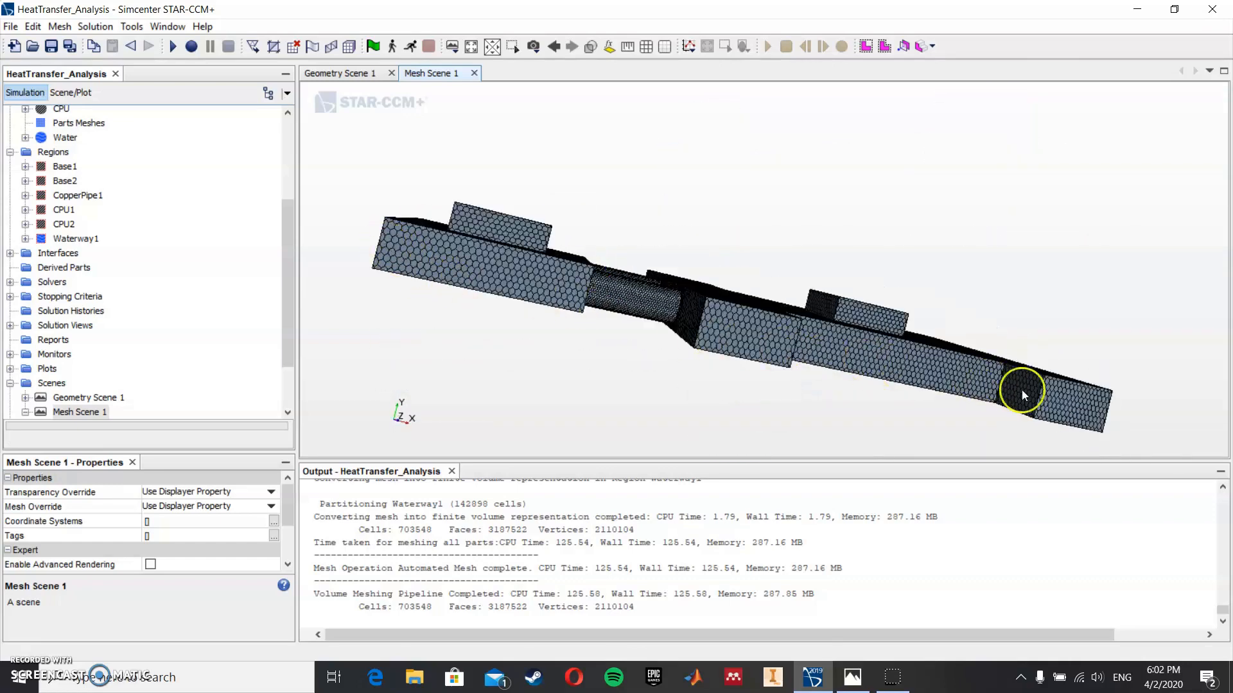
drag(623, 287, 610, 294)
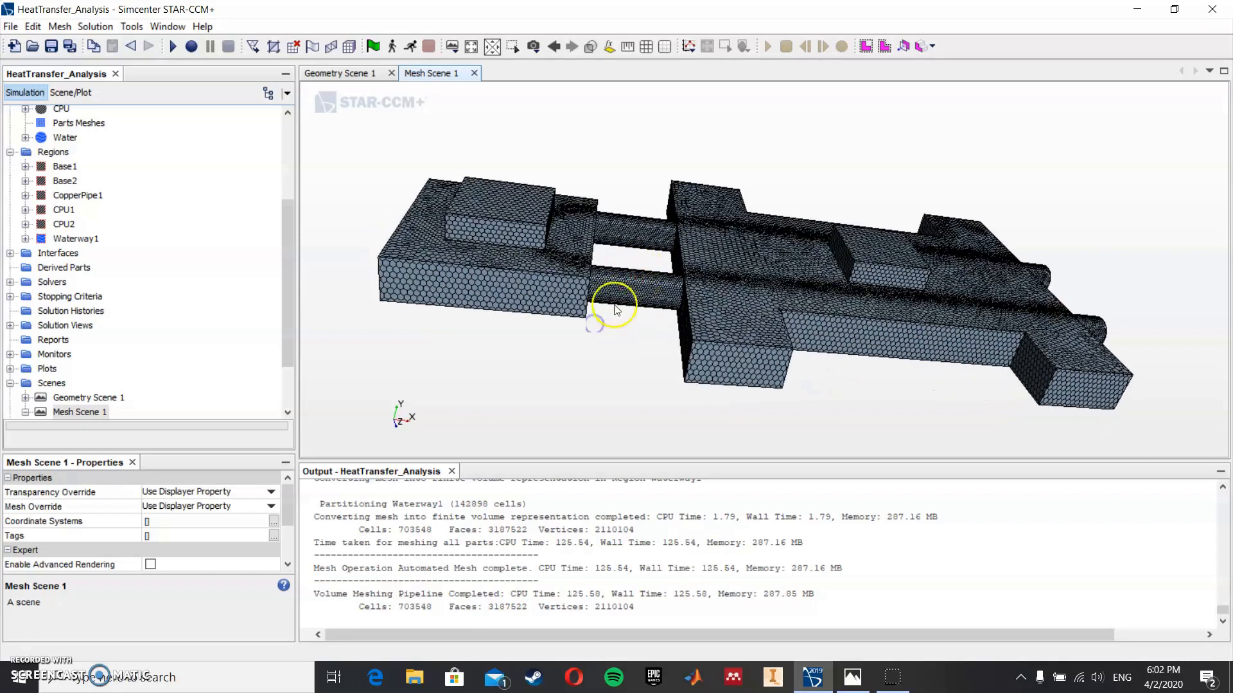
- Start a new plane section and try a horizontal orientation, sliding the plane through the model
right_click(74, 273)
mouse_move(113, 280)
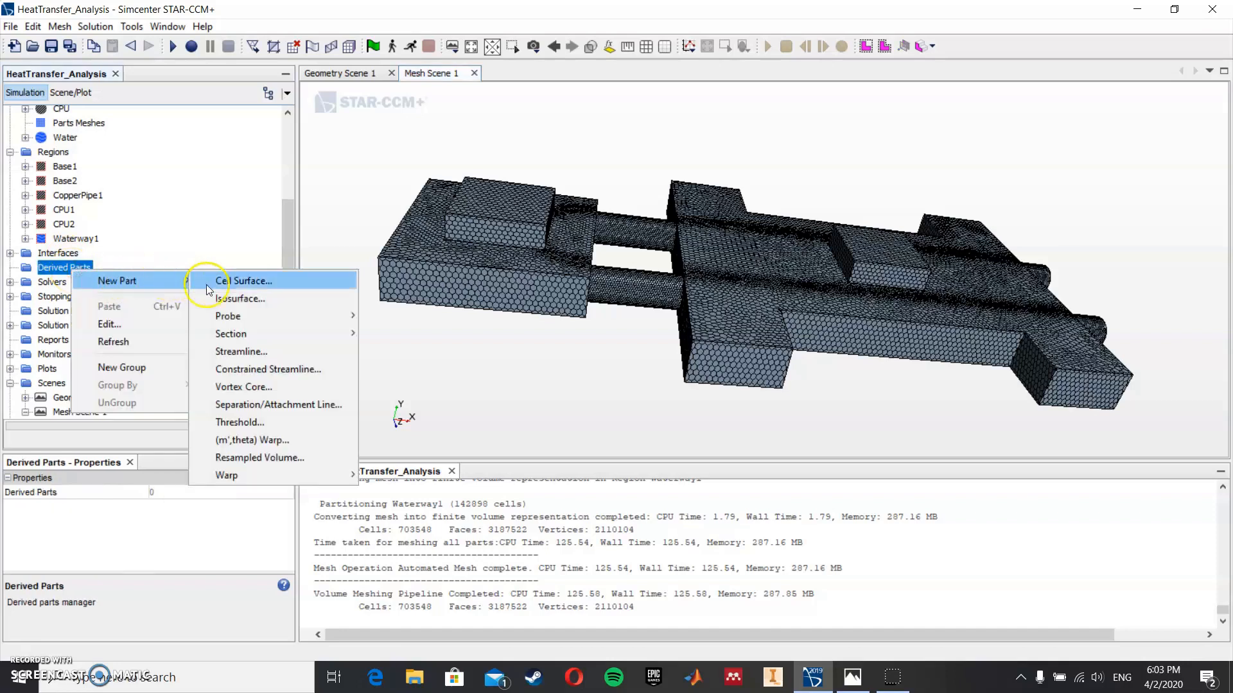
mouse_move(326, 333)
click(412, 334)
drag(531, 318, 436, 336)
mouse_move(465, 295)
mouse_down()
mouse_move(465, 245)
mouse_move(467, 297)
mouse_up()
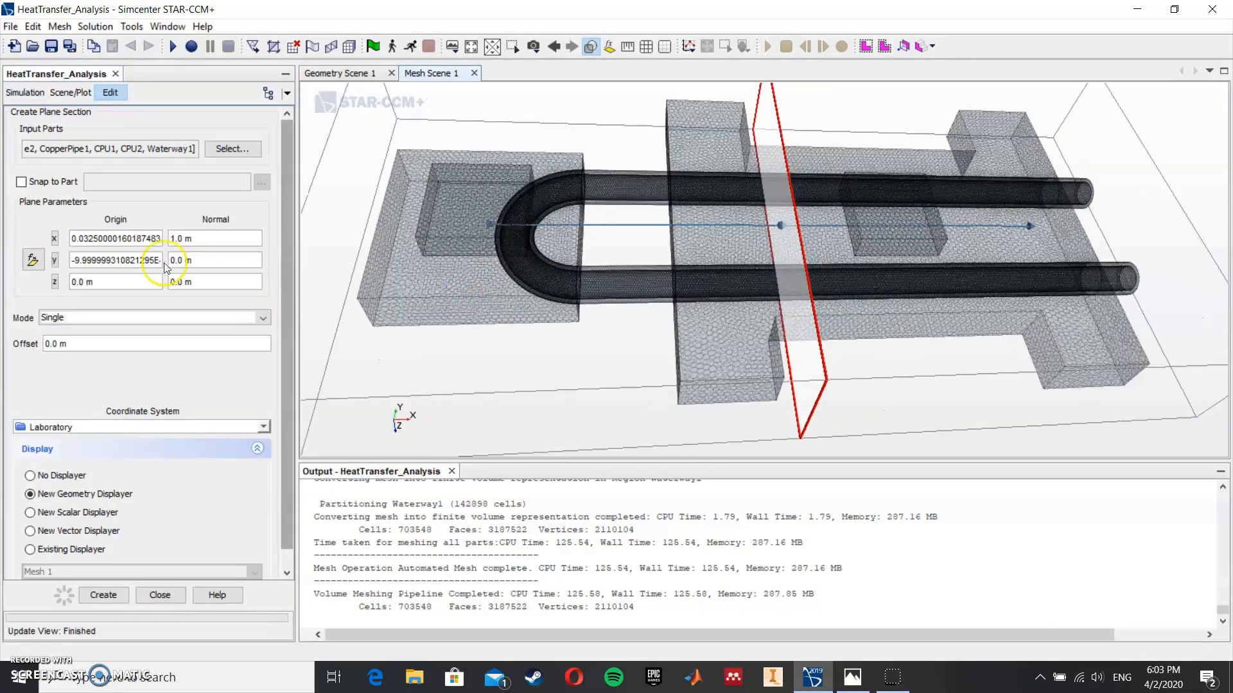
double_click(195, 260)
click(201, 242)
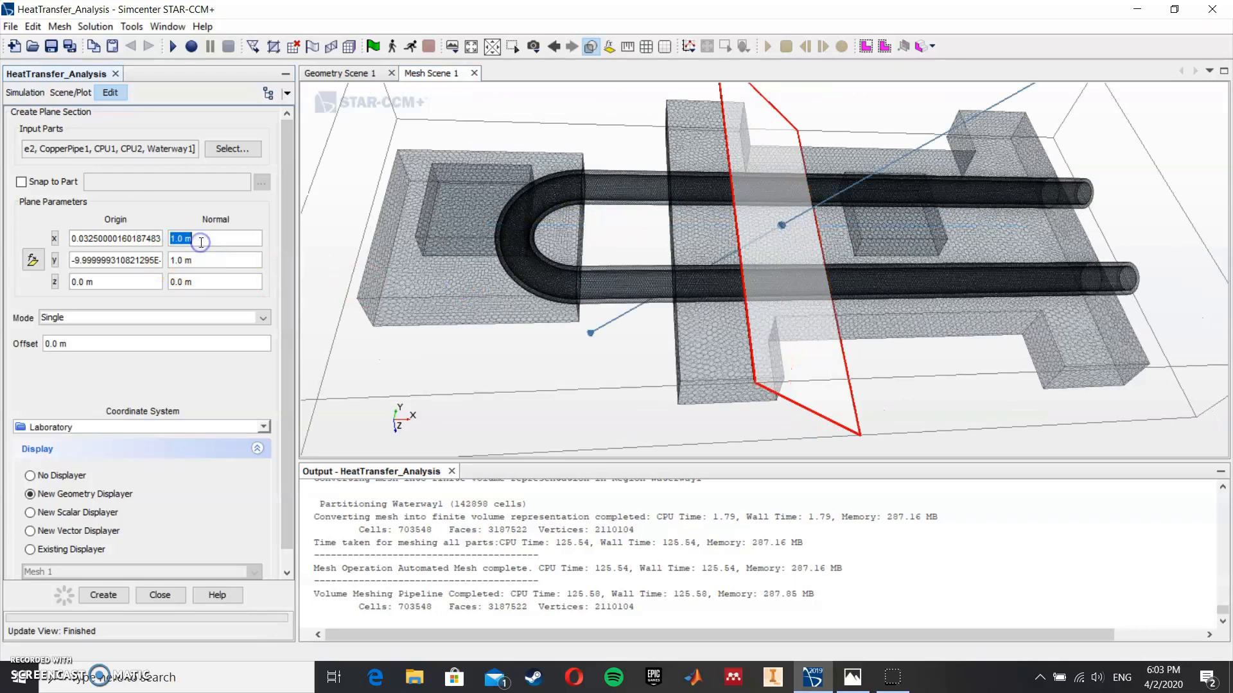
text(0)
click(563, 401)
scroll(561, 386, down, 1)
drag(563, 385, 604, 293)
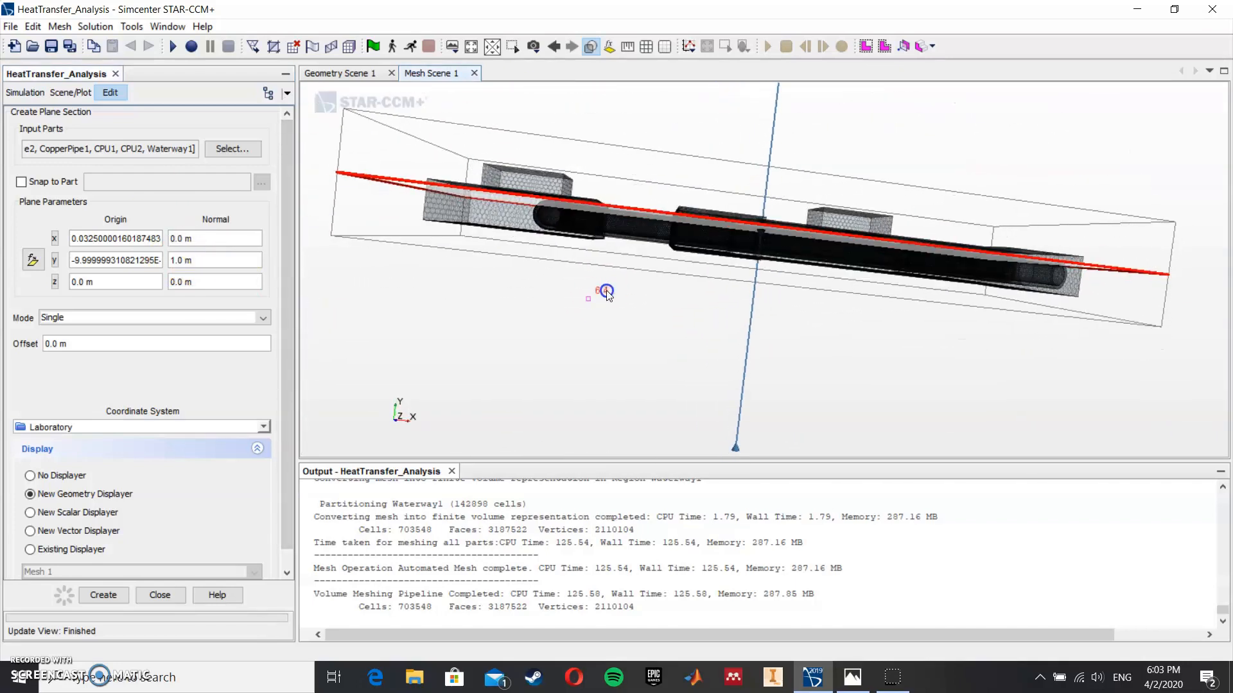
drag(631, 215, 633, 224)
drag(612, 306, 552, 122)
- Set the section to use no displayer and re-centre the view on the model
click(72, 476)
scroll(455, 344, down, 5)
drag(509, 246, 510, 244)
scroll(627, 310, up, 6)
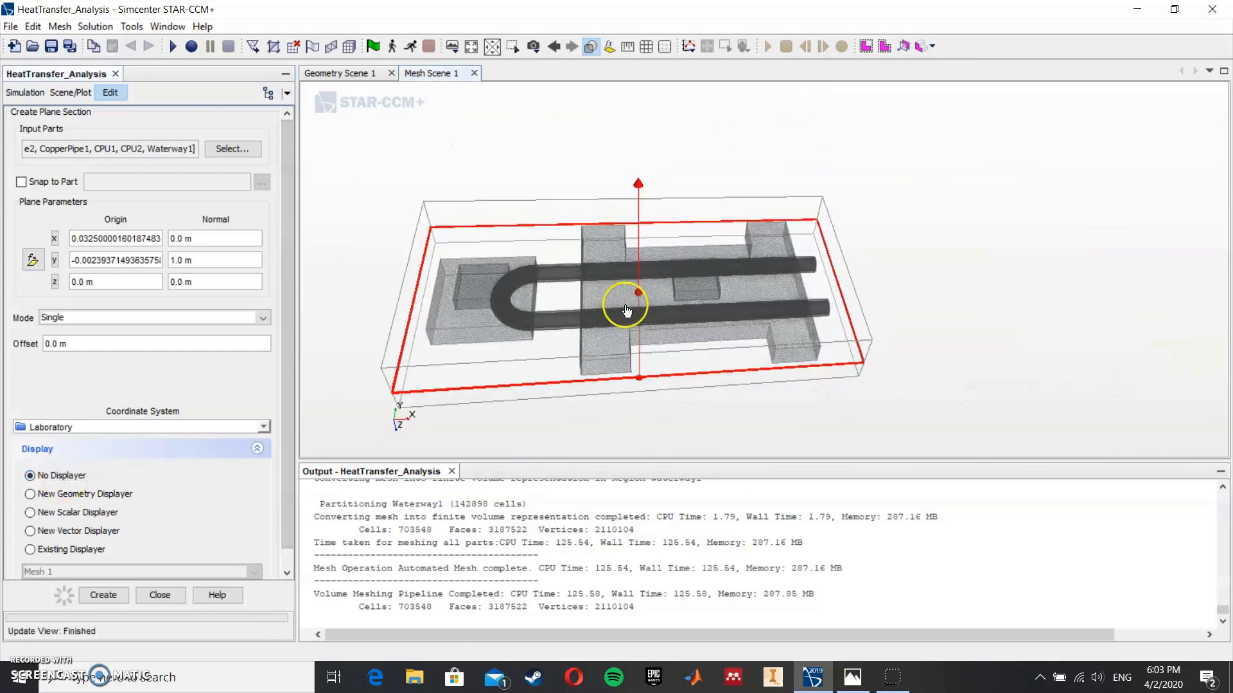
right_drag(1067, 275, 1176, 233)
scroll(743, 330, down, 5)
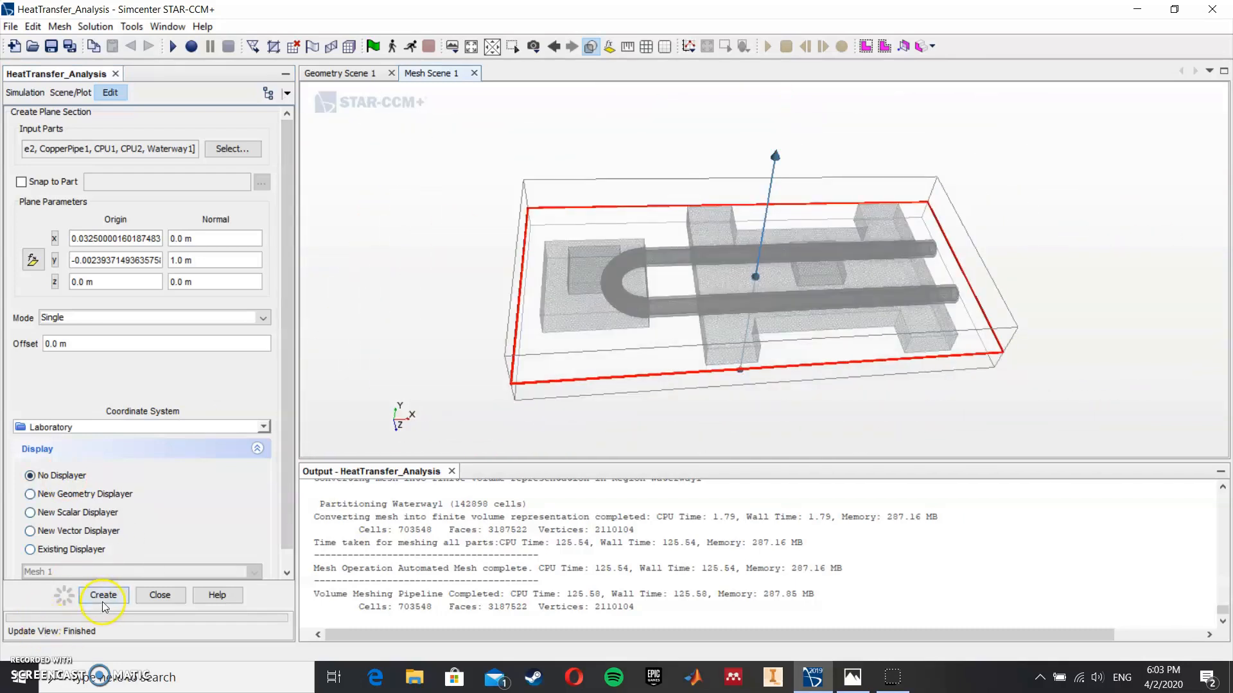
drag(543, 311, 471, 292)
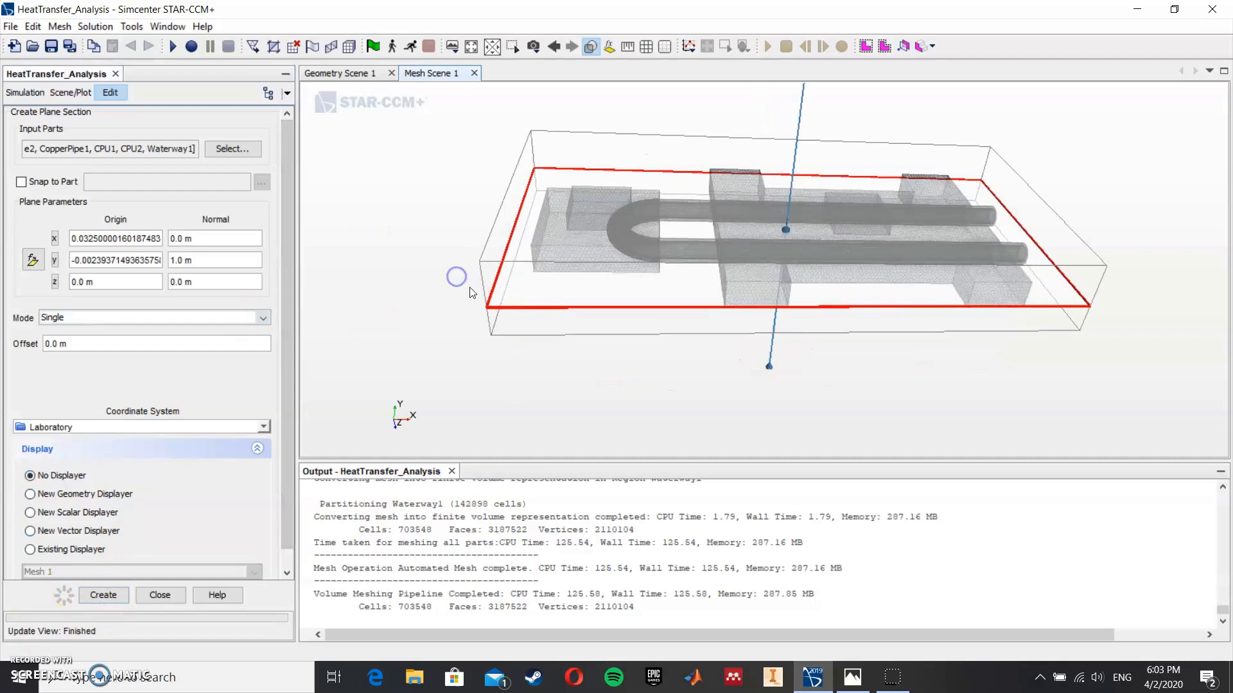
- Set the plane normal to (0, 0, 1), create the section and close the panel
click(216, 238)
text(1)
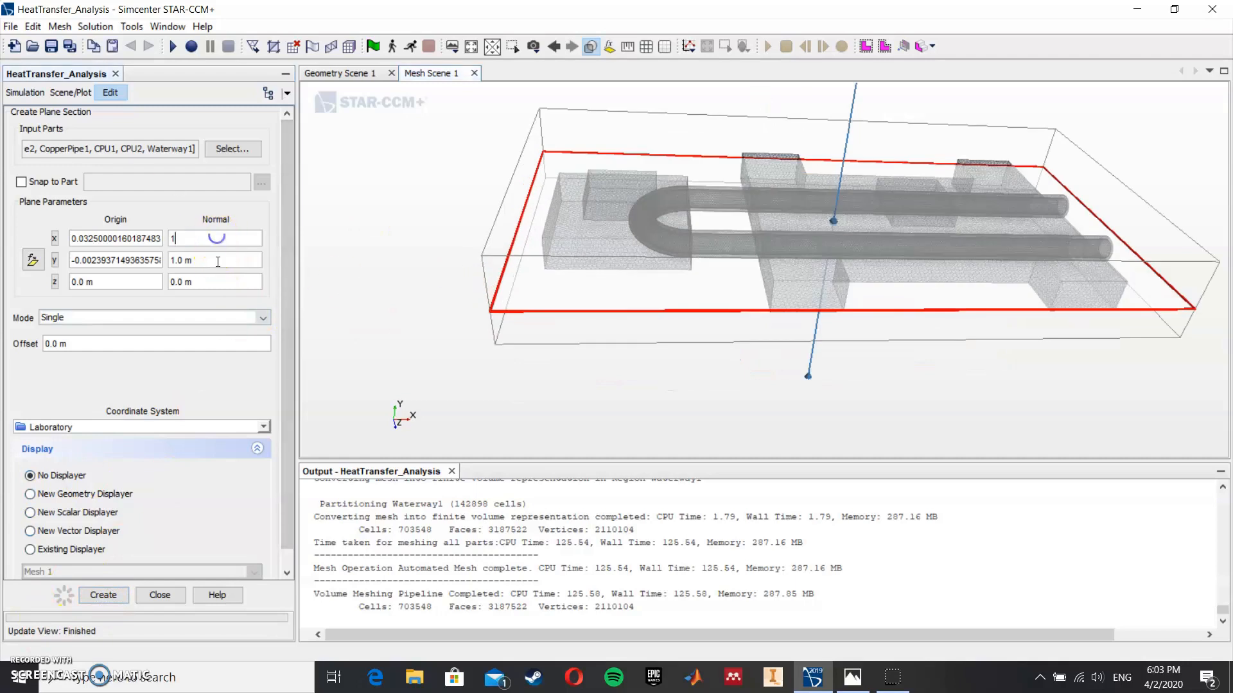
click(218, 262)
text(0)
key(Tab)
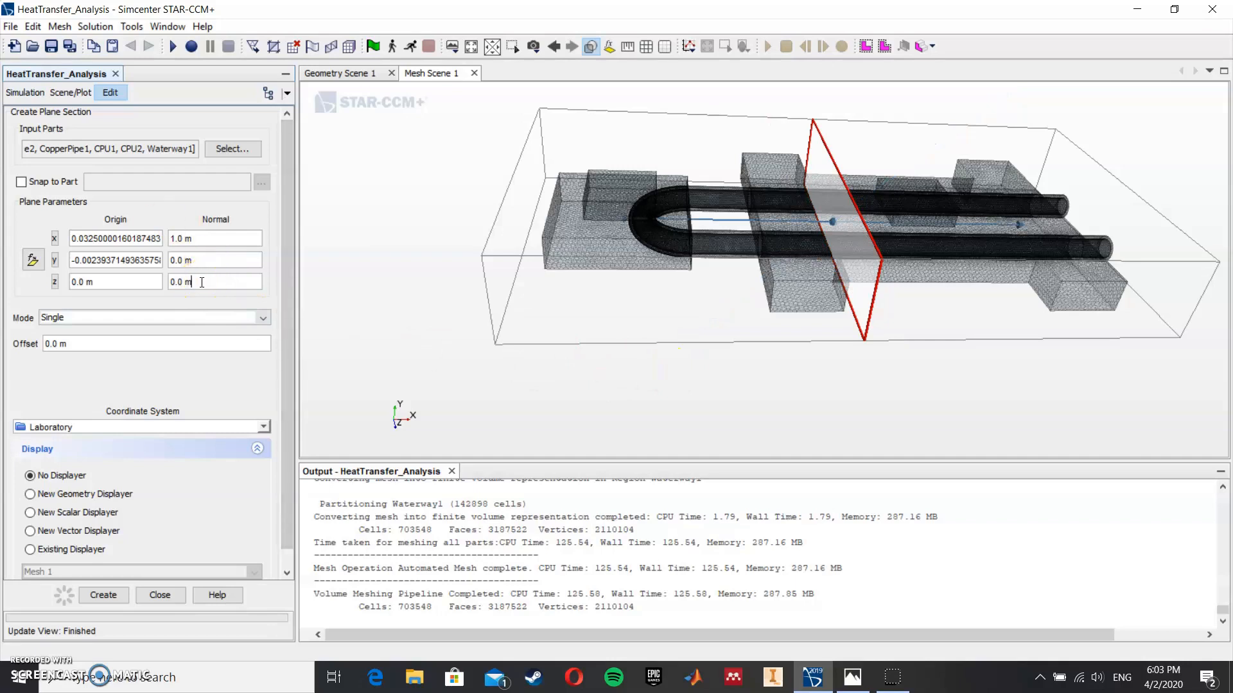
text(1)
click(208, 239)
text(0)
click(212, 262)
drag(402, 311, 327, 376)
click(103, 595)
click(447, 294)
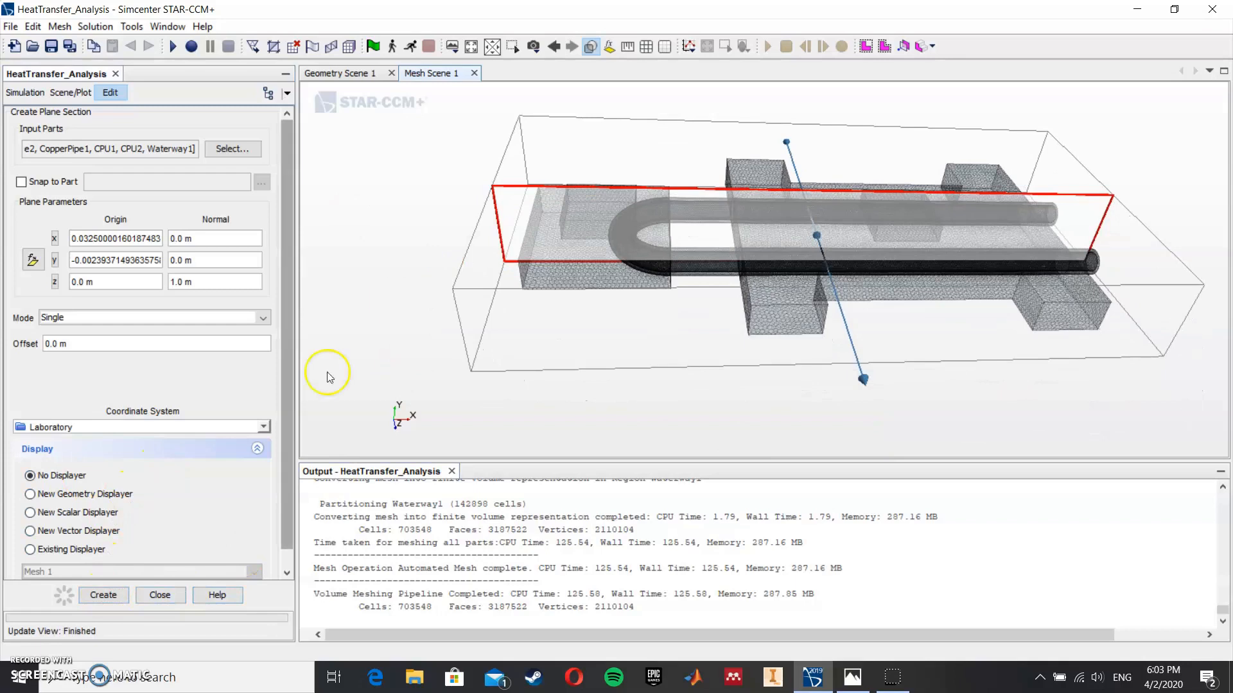
click(160, 595)
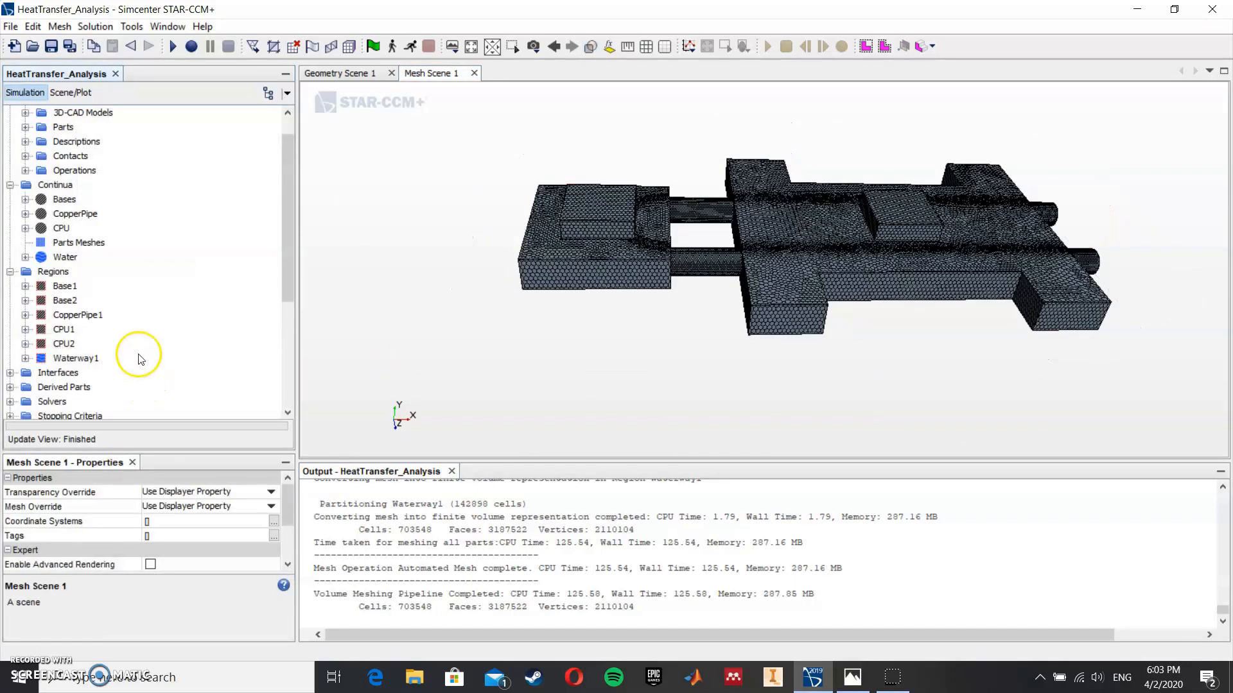
- Limit the Mesh 1 displayer's parts to only Plane Section and Plane Section 2
scroll(122, 366, down, 4)
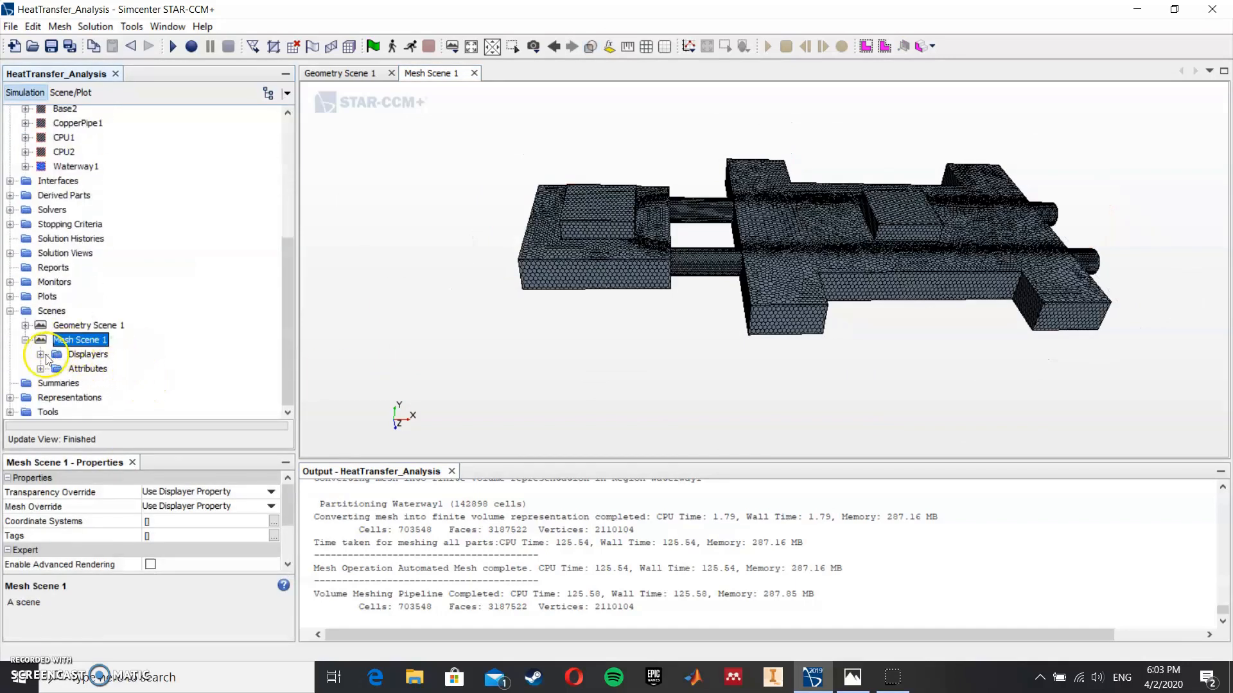
click(40, 355)
click(56, 368)
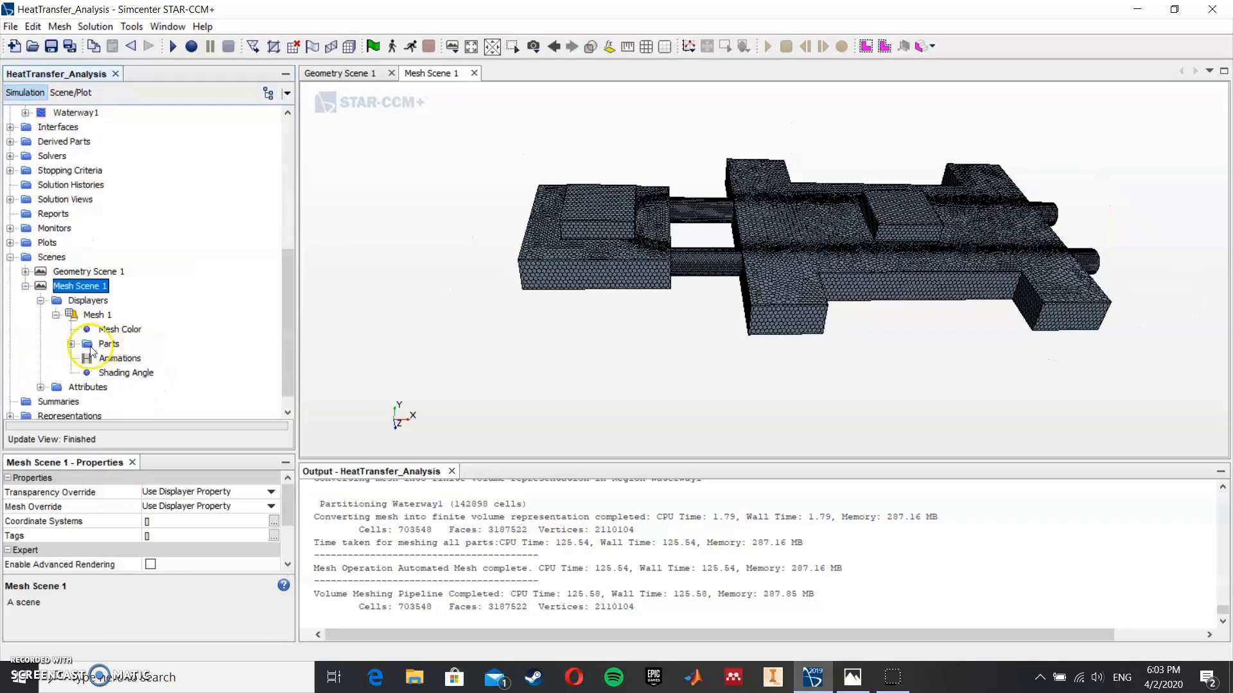
click(103, 345)
click(241, 488)
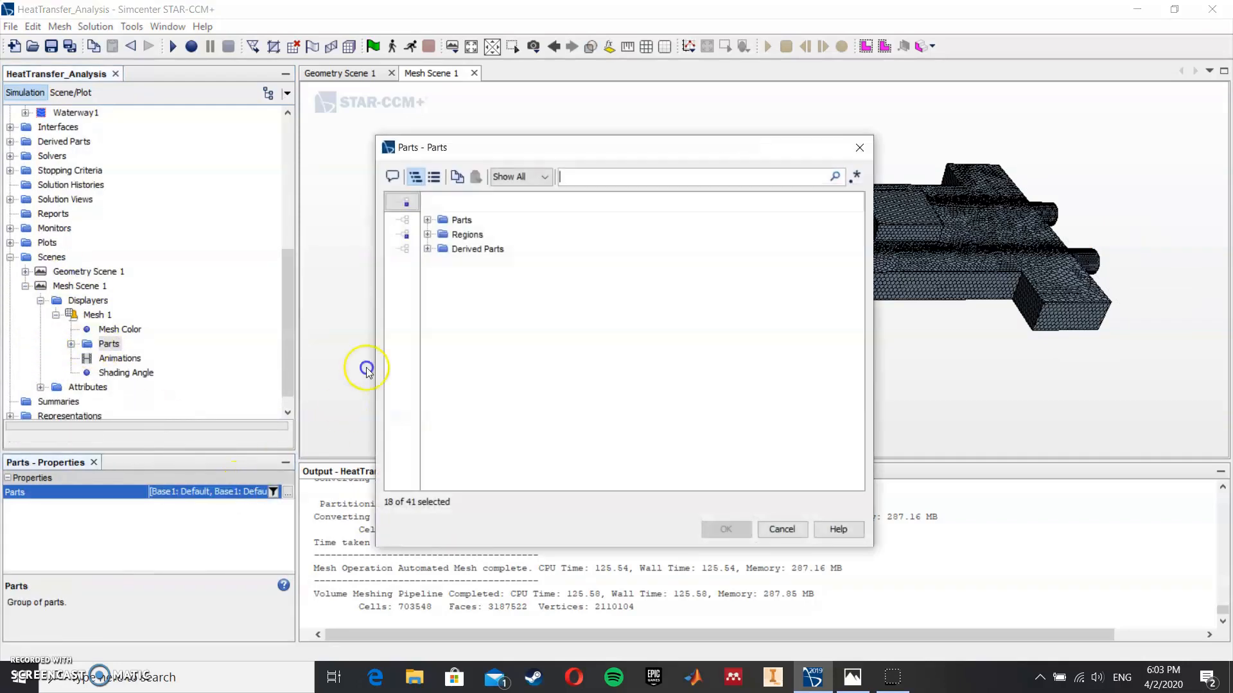
right_click(477, 315)
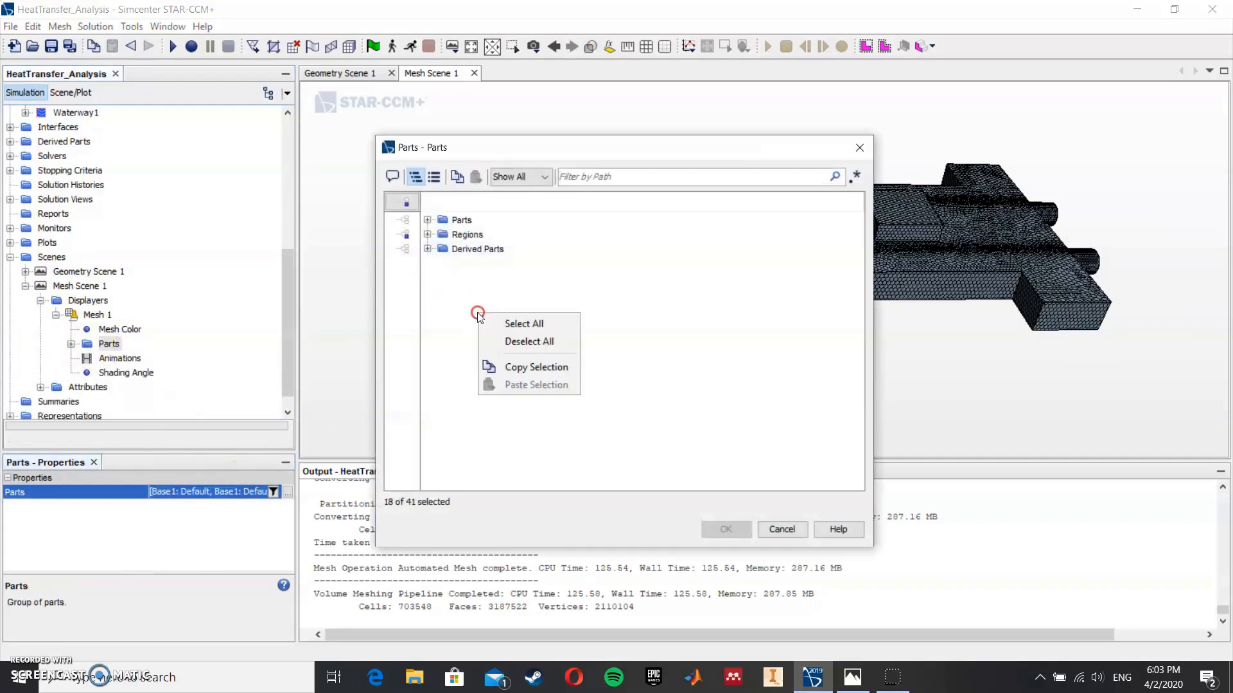
click(515, 342)
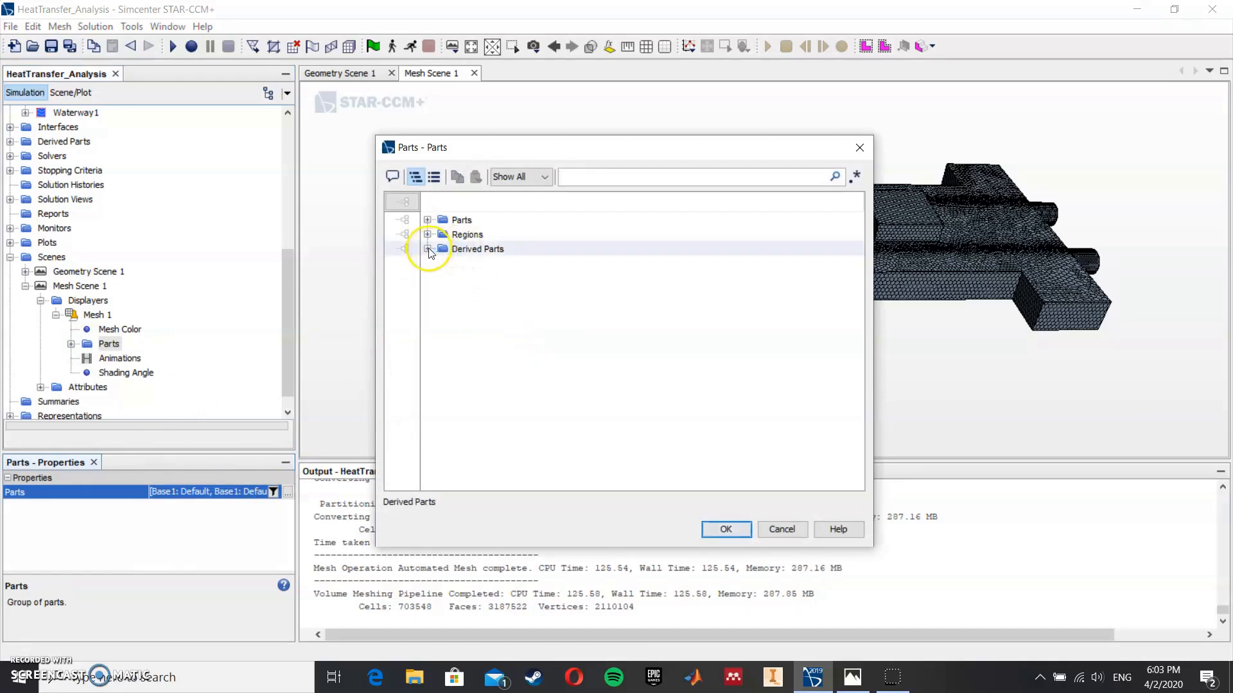
click(428, 249)
click(483, 264)
click(501, 280)
right_click(476, 315)
click(501, 343)
click(480, 251)
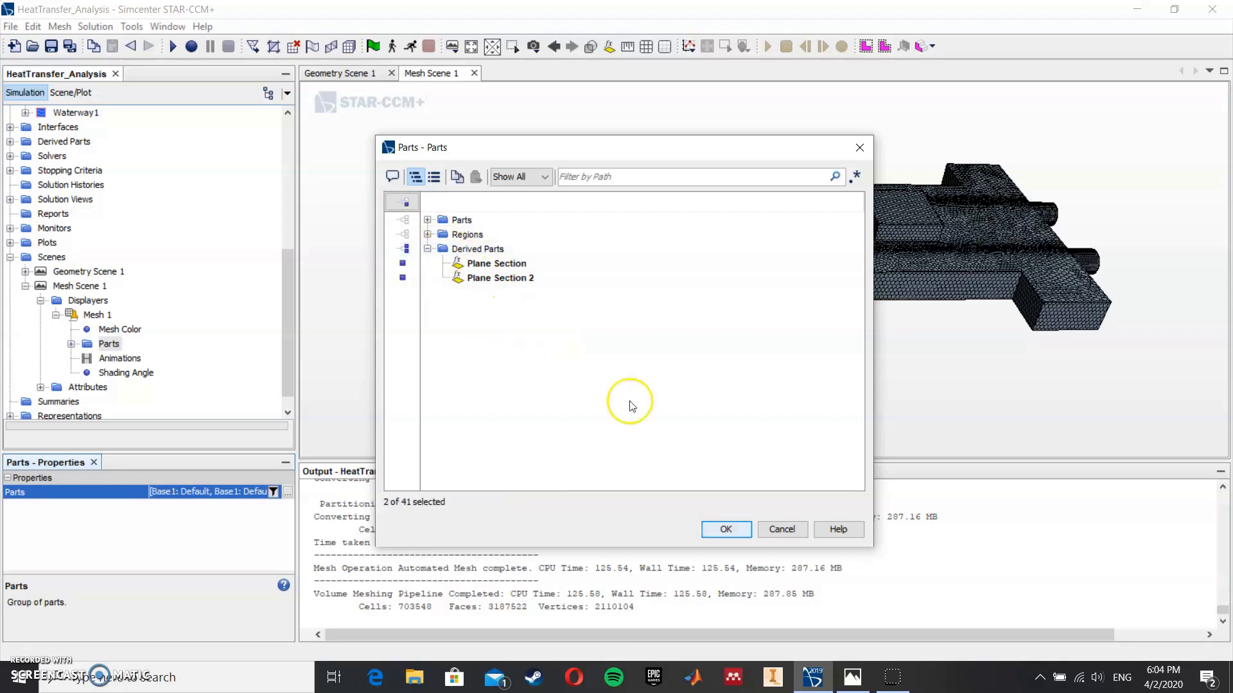
click(726, 529)
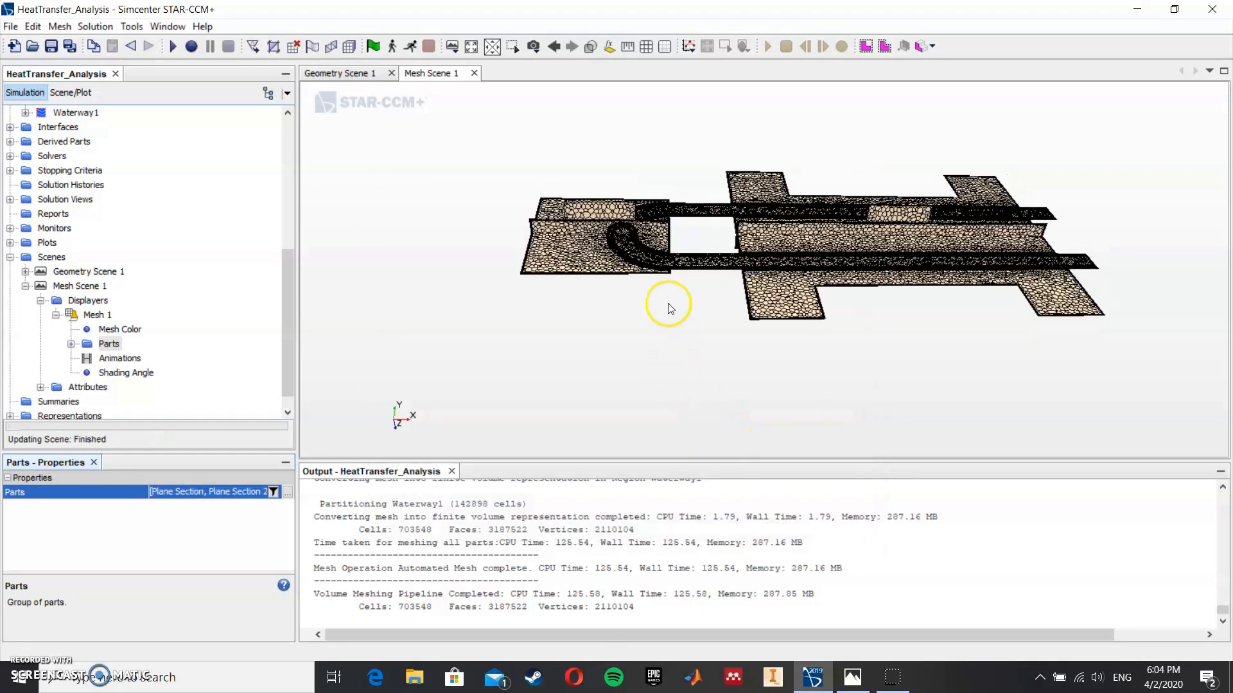
- Orbit, zoom and pan the scene to inspect the sectioned mesh
drag(670, 328, 658, 273)
scroll(638, 241, up, 5)
drag(637, 217, 635, 276)
scroll(599, 241, up, 5)
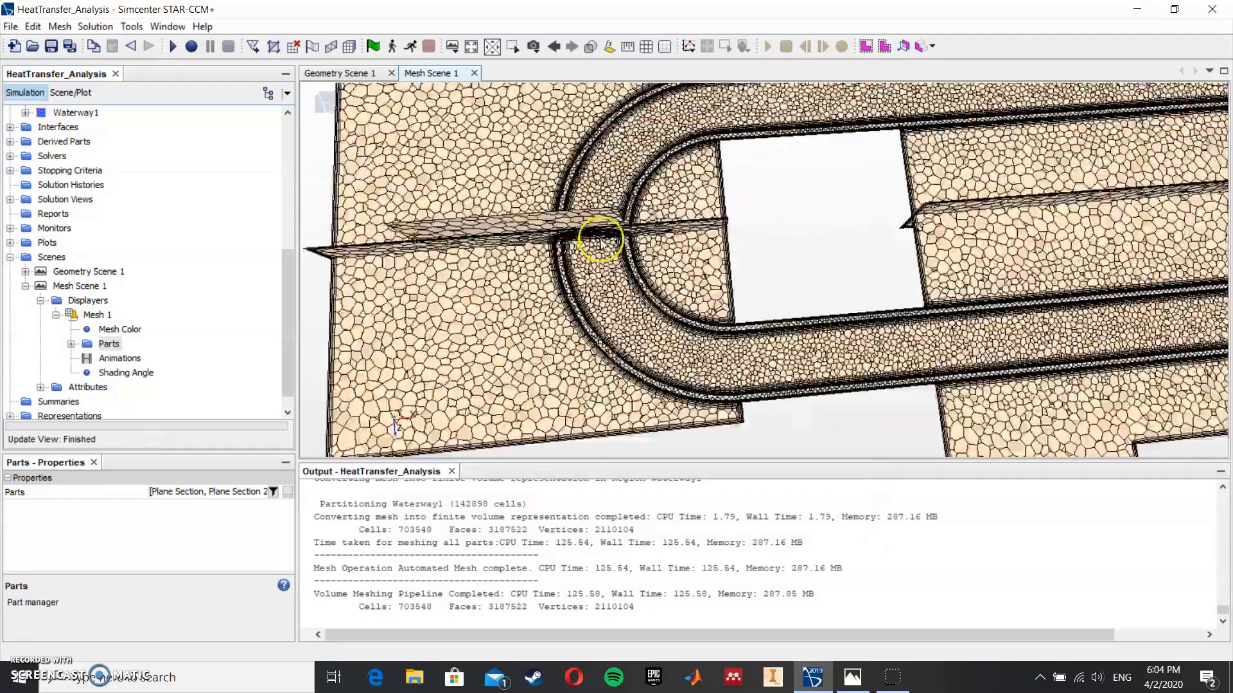
scroll(599, 242, down, 5)
drag(533, 183, 657, 220)
right_drag(892, 249, 696, 226)
scroll(757, 266, down, 4)
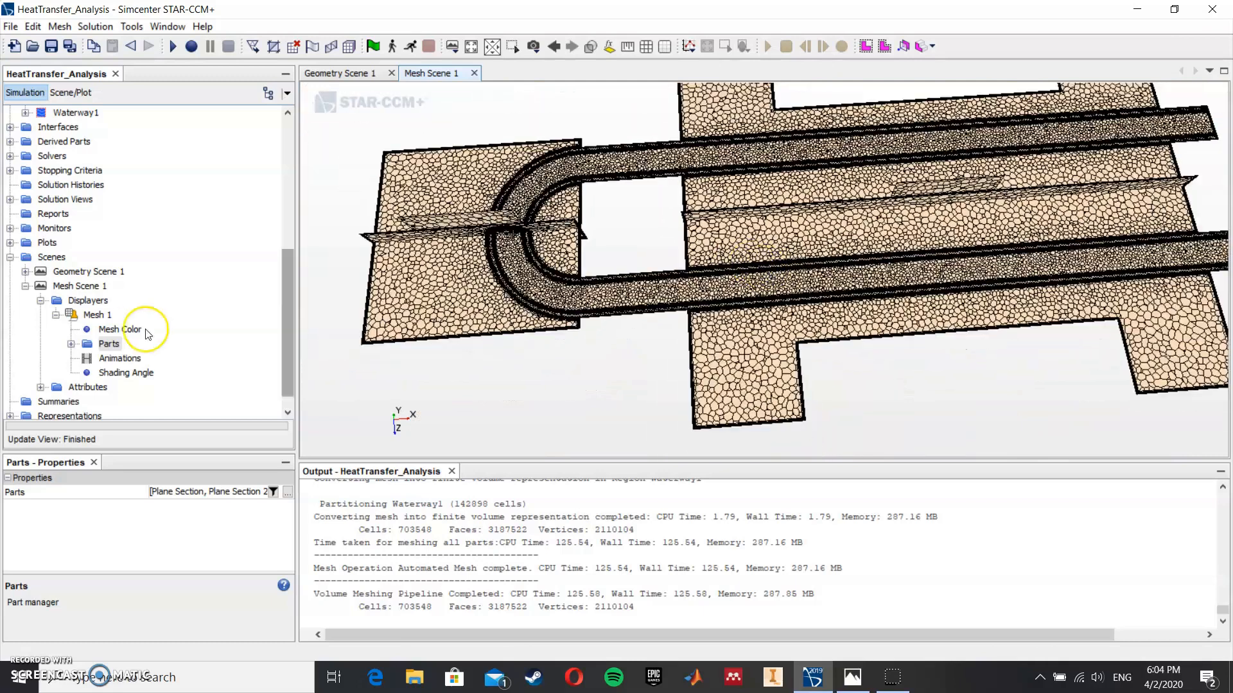
scroll(132, 321, down, 1)
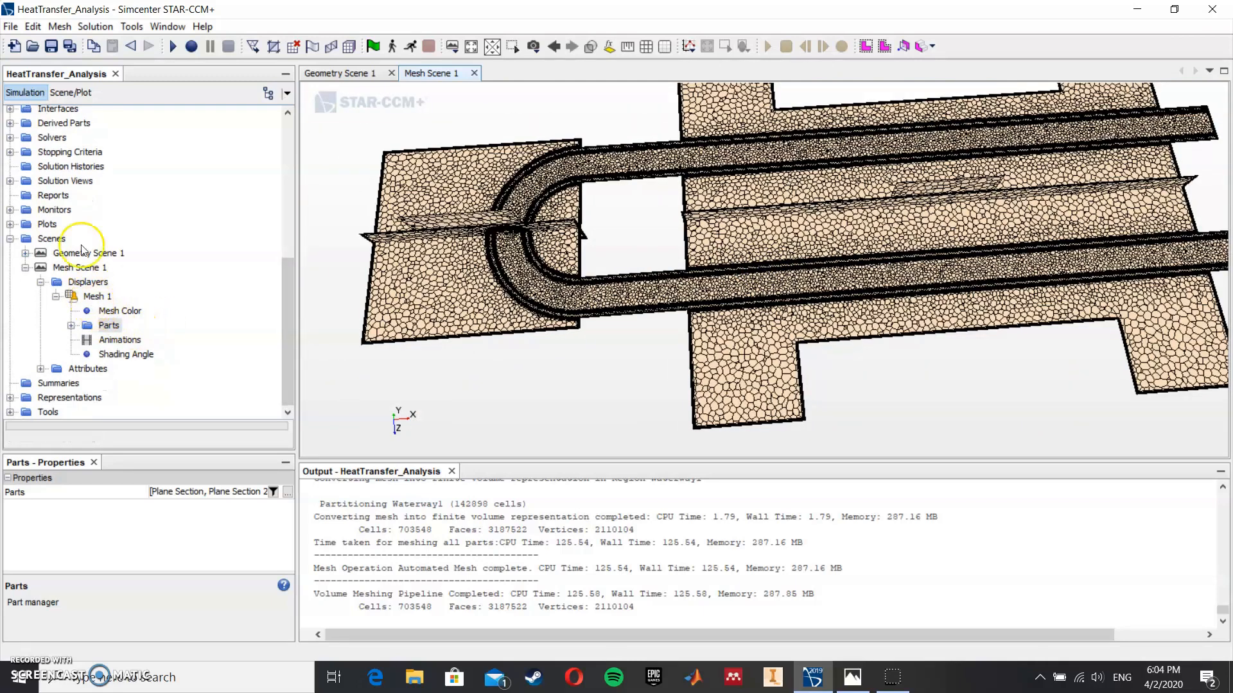
- Add a Scalar 1 displayer to Mesh Scene 1 showing the plane sections
right_click(93, 283)
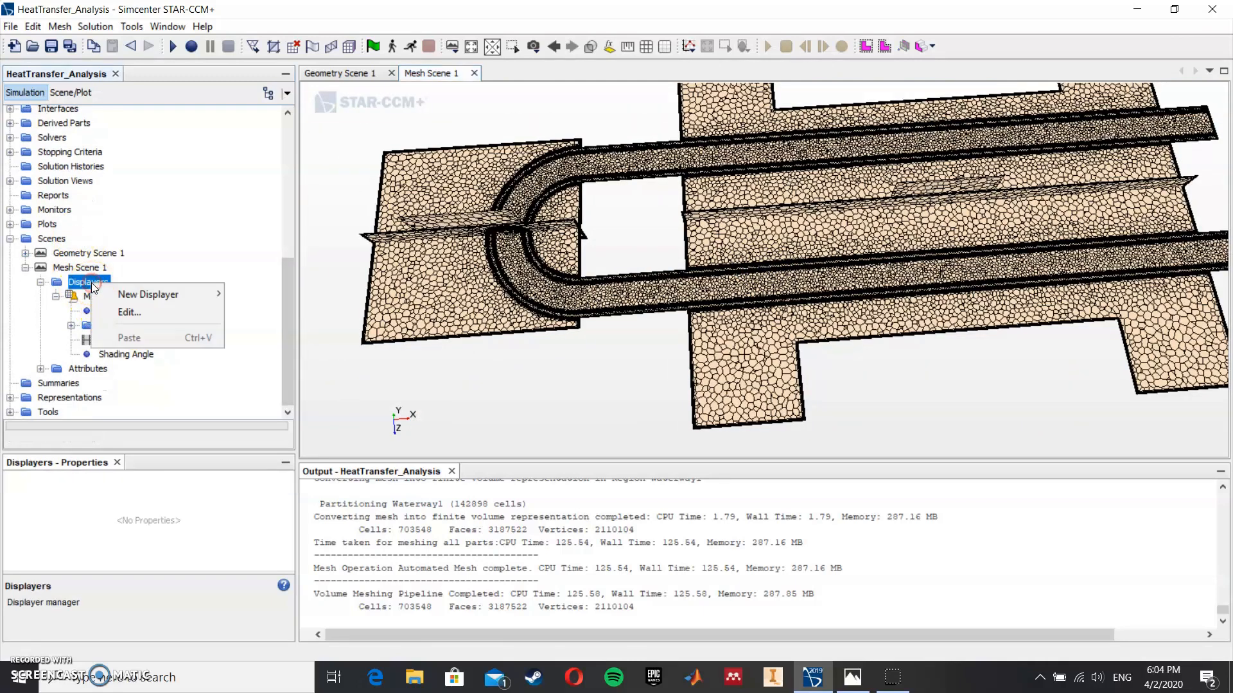
mouse_move(143, 294)
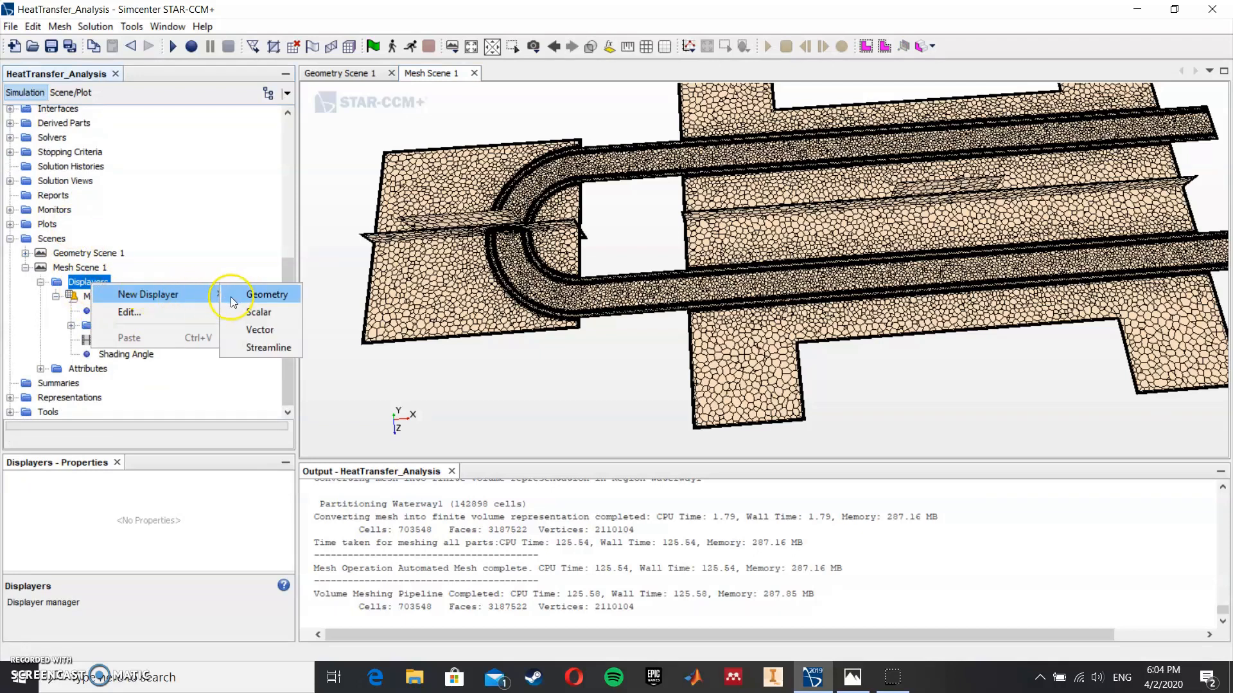
right_click(72, 282)
mouse_move(173, 291)
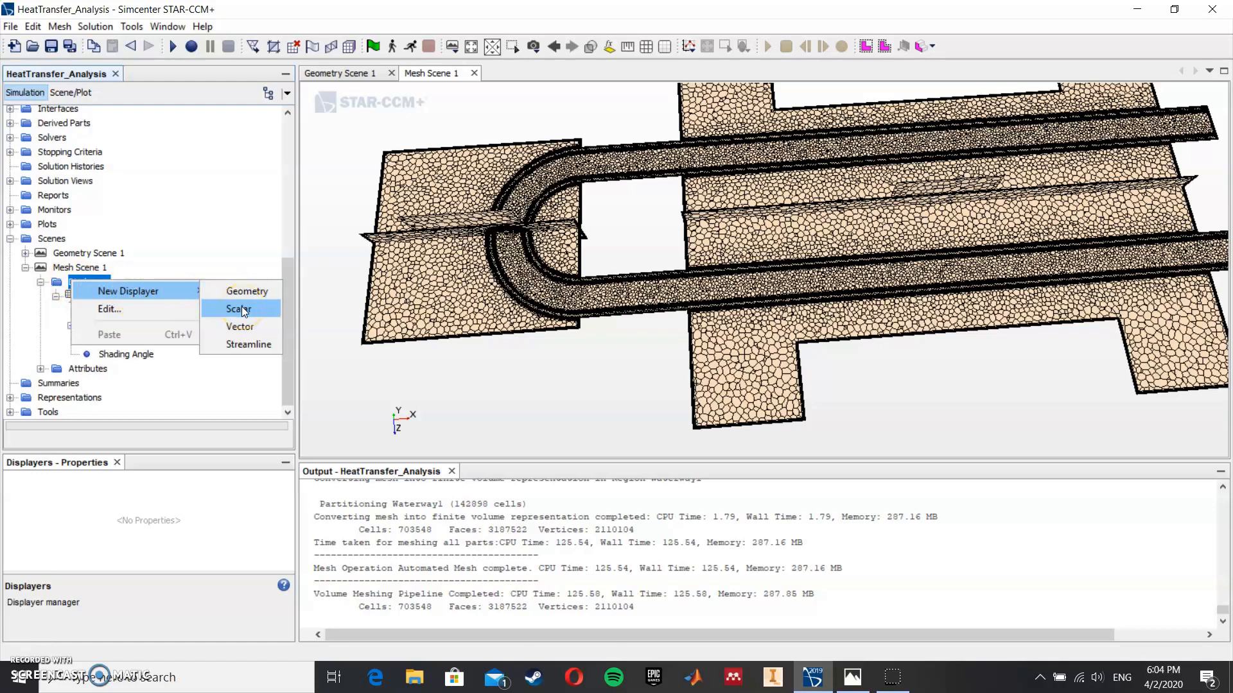
right_click(76, 285)
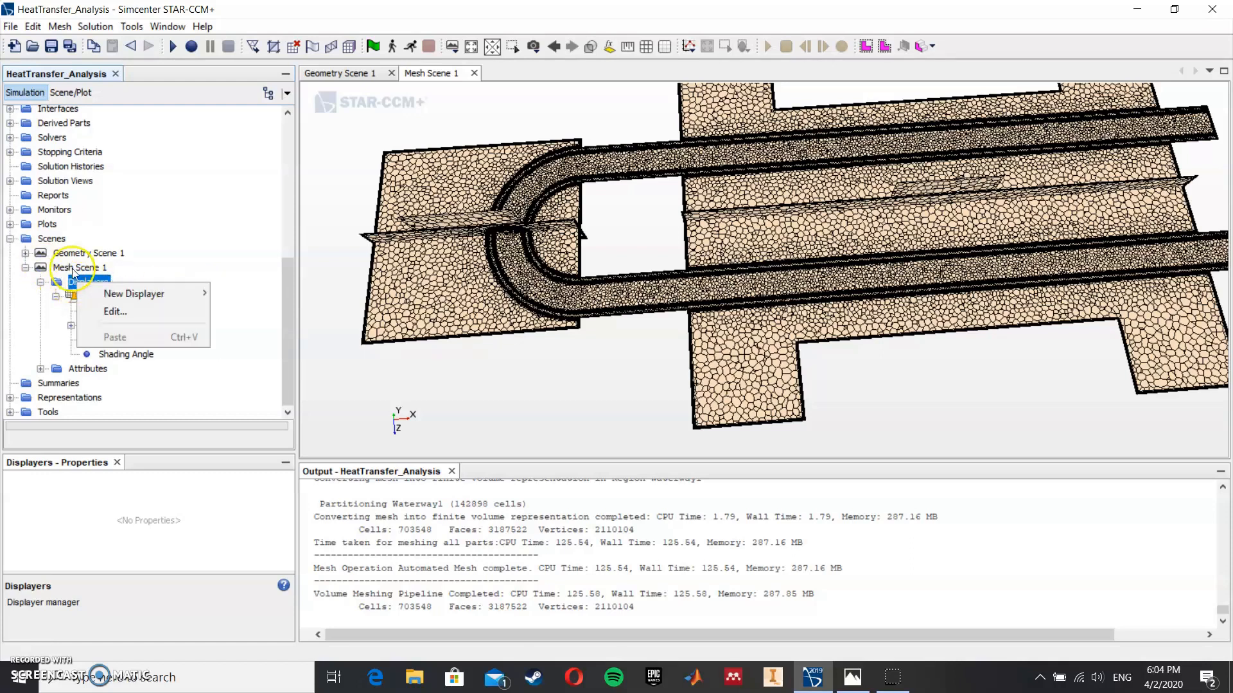
mouse_move(138, 293)
click(244, 311)
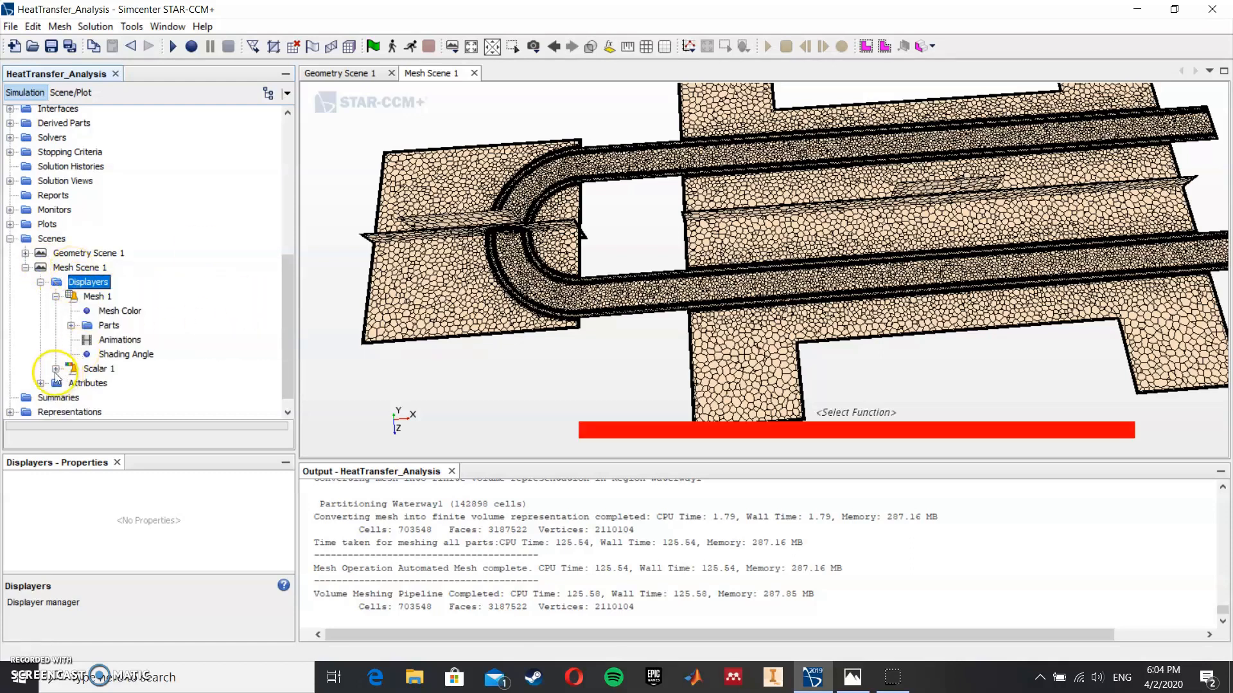
click(56, 370)
click(103, 340)
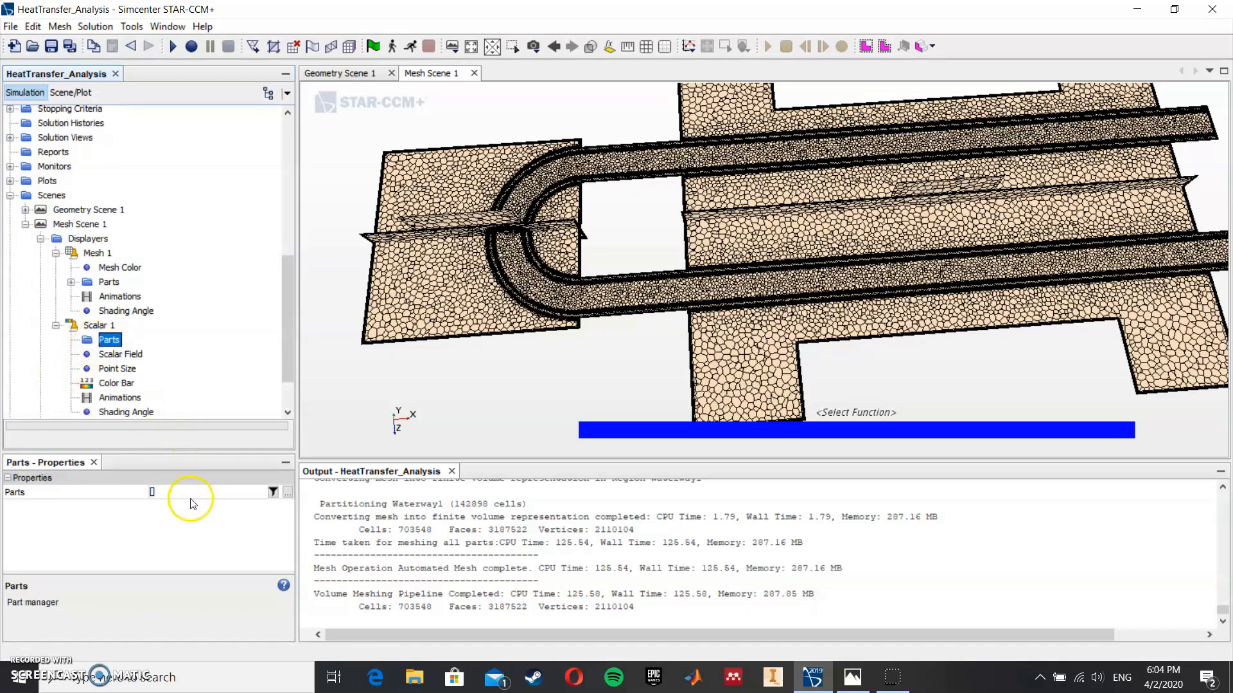
click(288, 492)
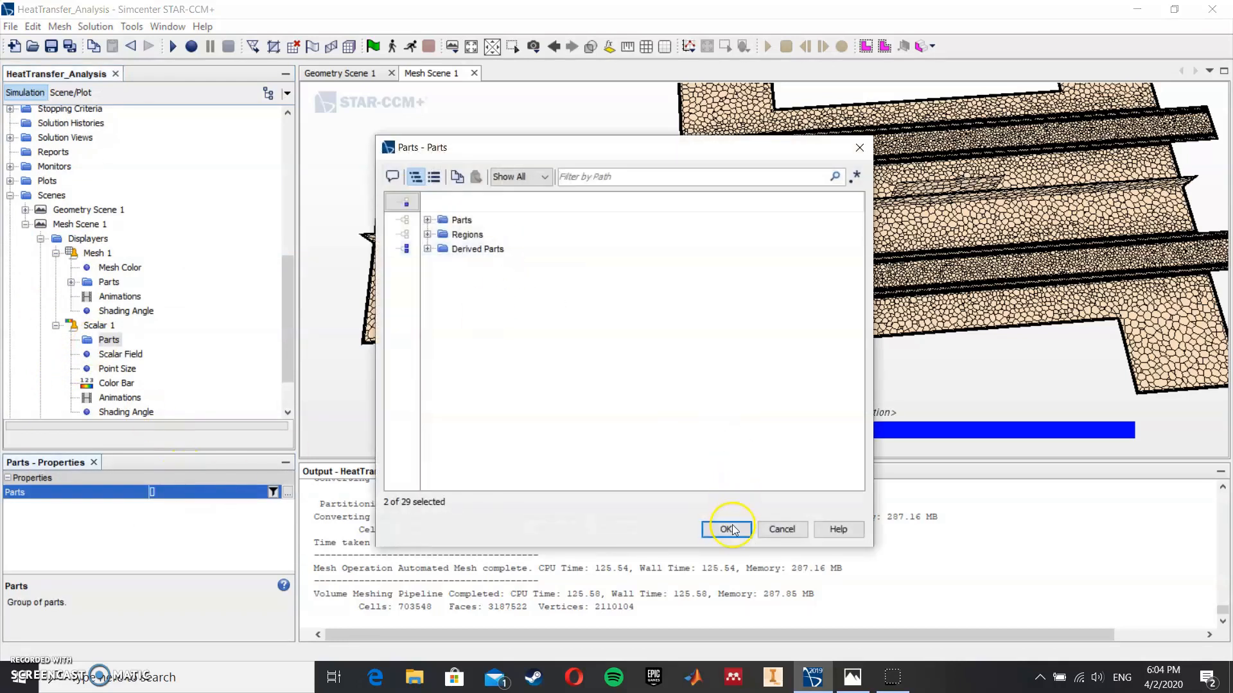
click(730, 529)
- Set Scalar 1's field function to Cell Quality
click(132, 355)
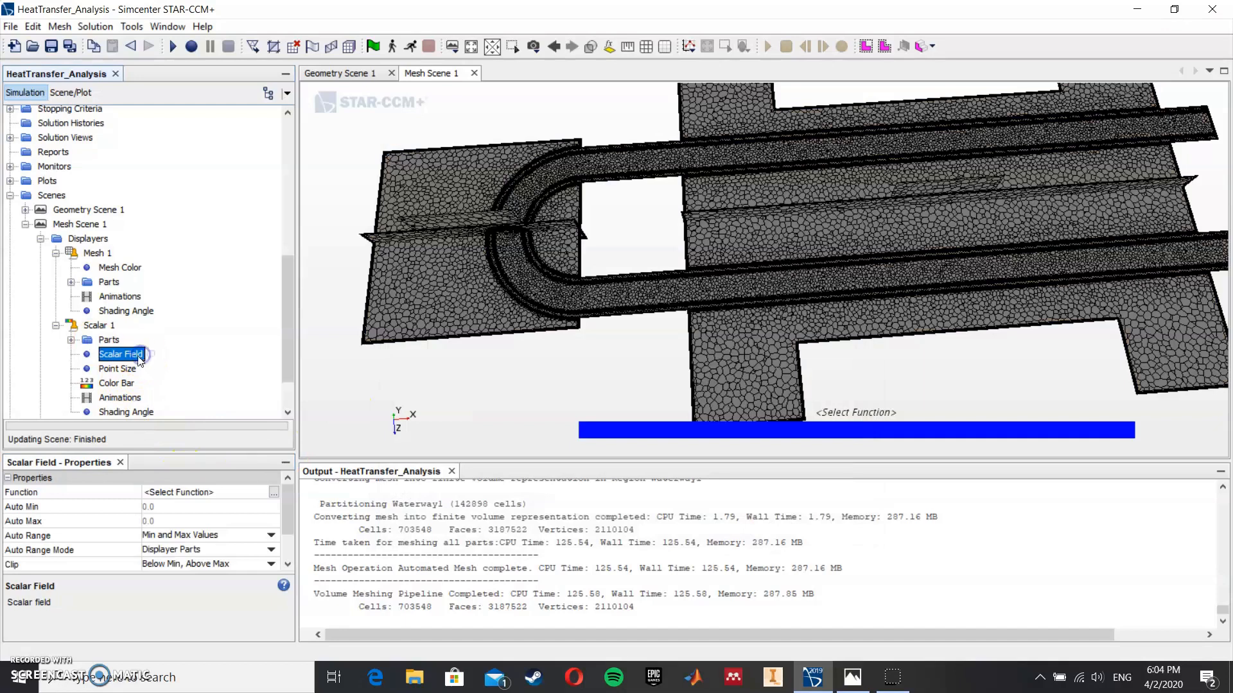
click(188, 494)
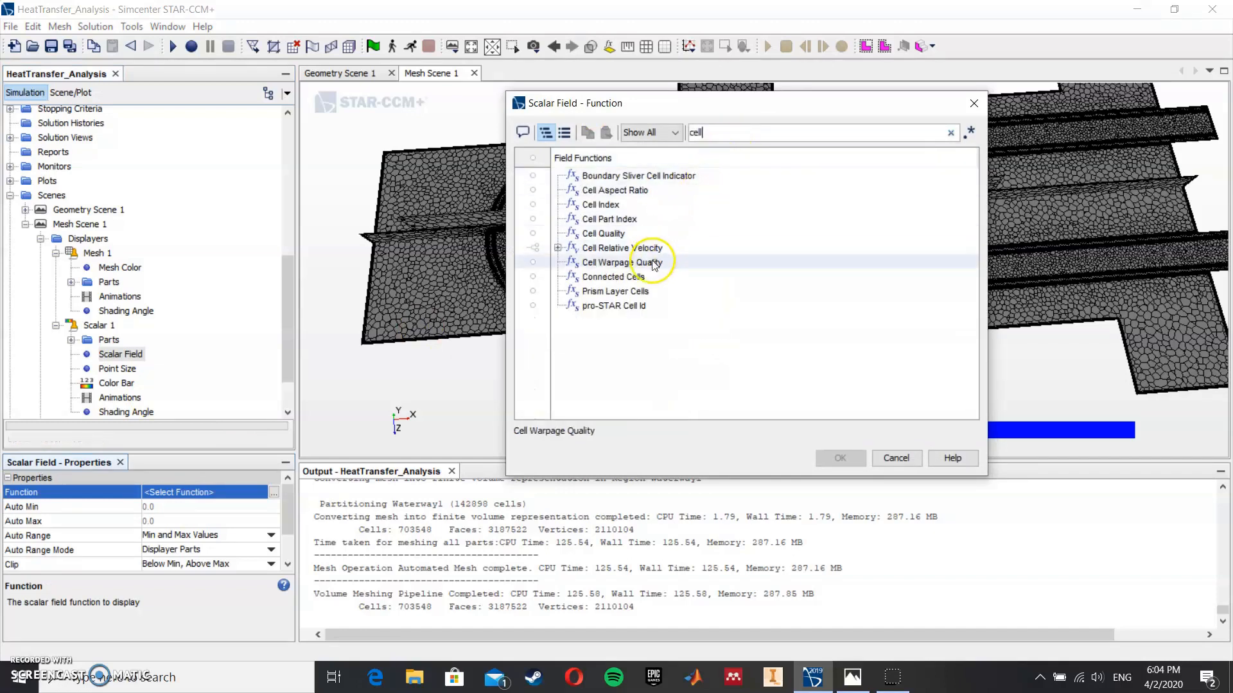
click(657, 233)
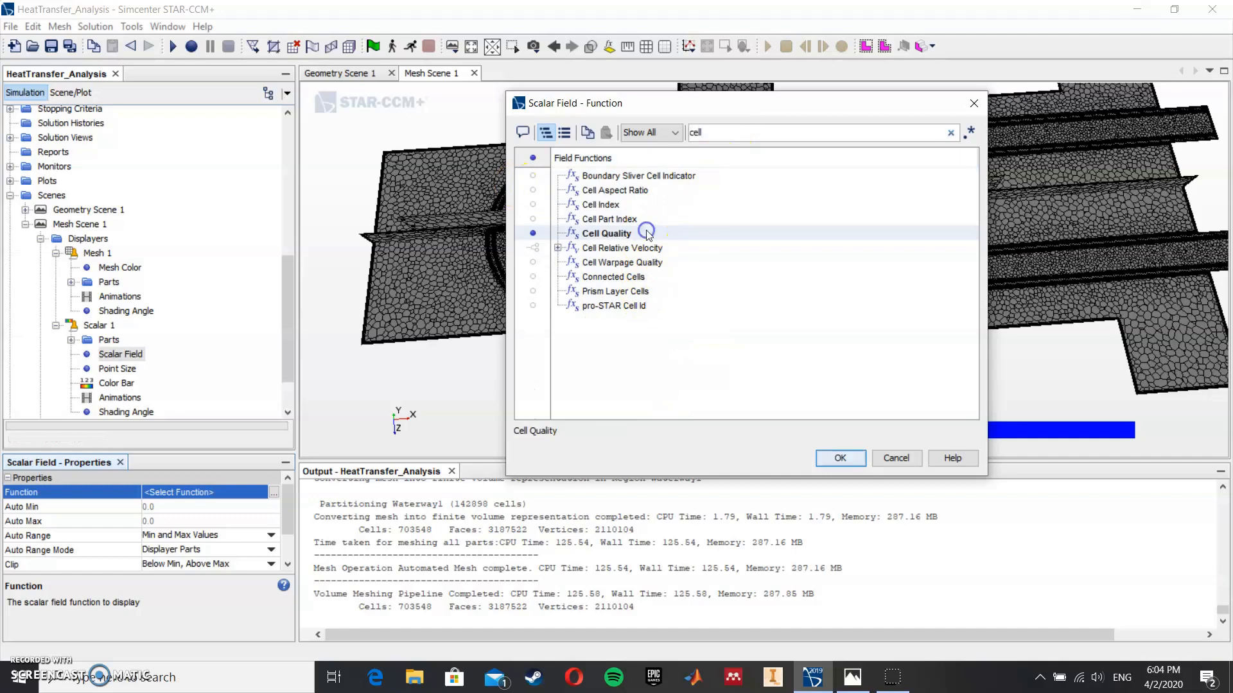
click(830, 458)
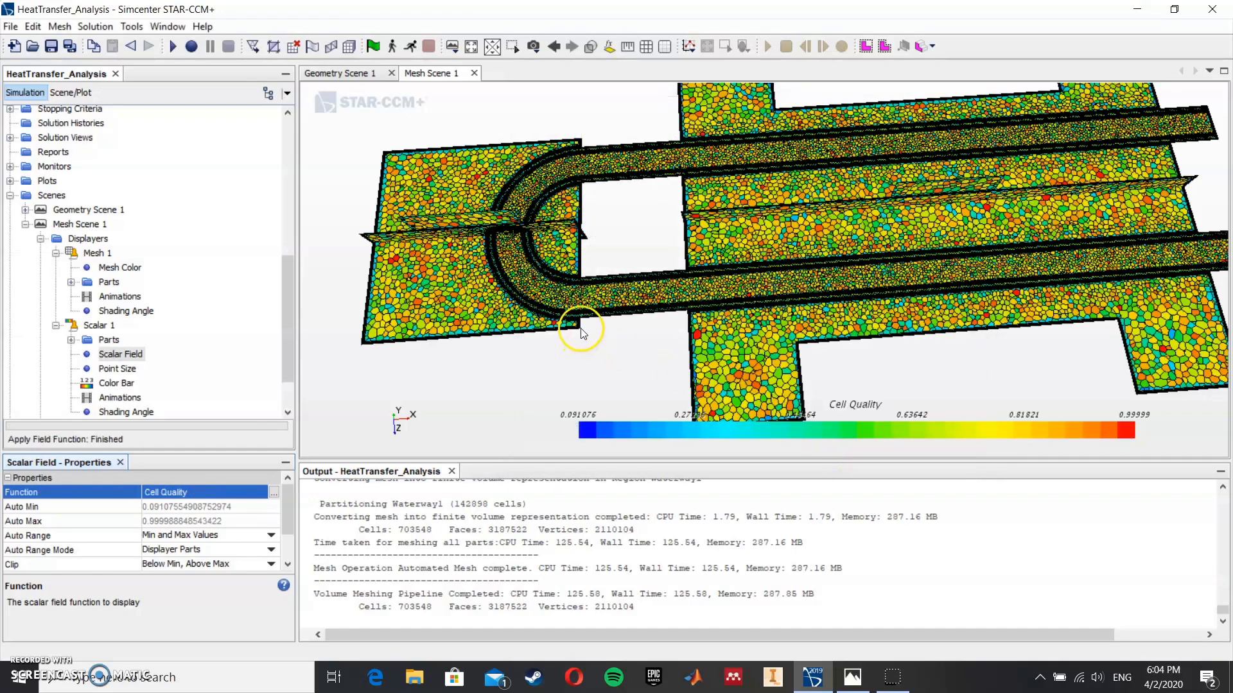
- Orbit, pan and zoom the Cell Quality-coloured sections to a near top-down view of the waterway
drag(584, 323, 747, 249)
scroll(747, 249, up, 5)
drag(600, 330, 714, 220)
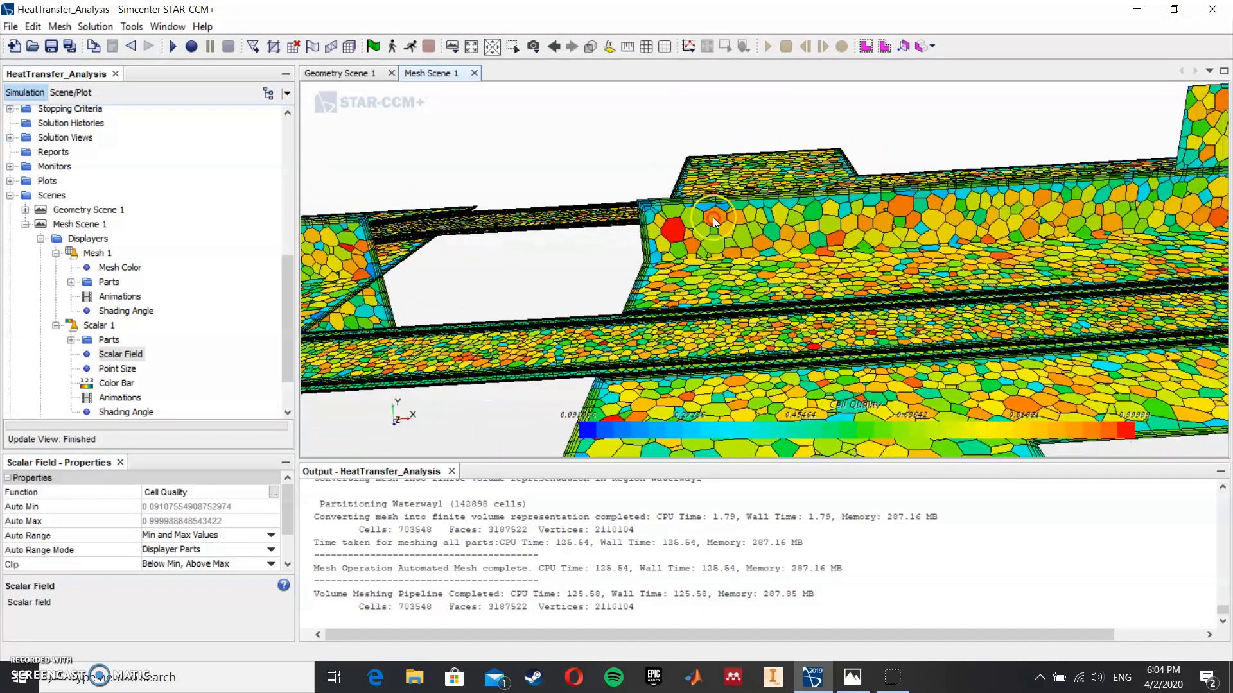
click(670, 207)
drag(997, 208, 813, 283)
right_drag(812, 281, 725, 187)
scroll(720, 206, up, 6)
scroll(710, 220, up, 3)
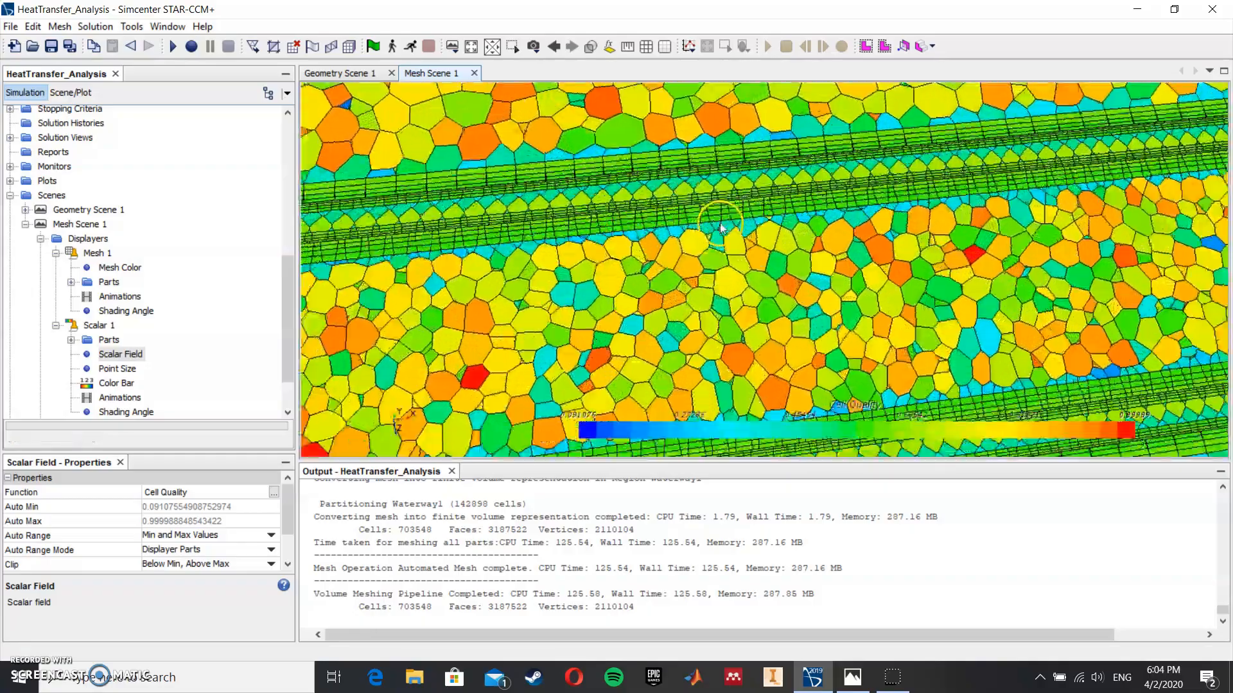
scroll(783, 215, down, 8)
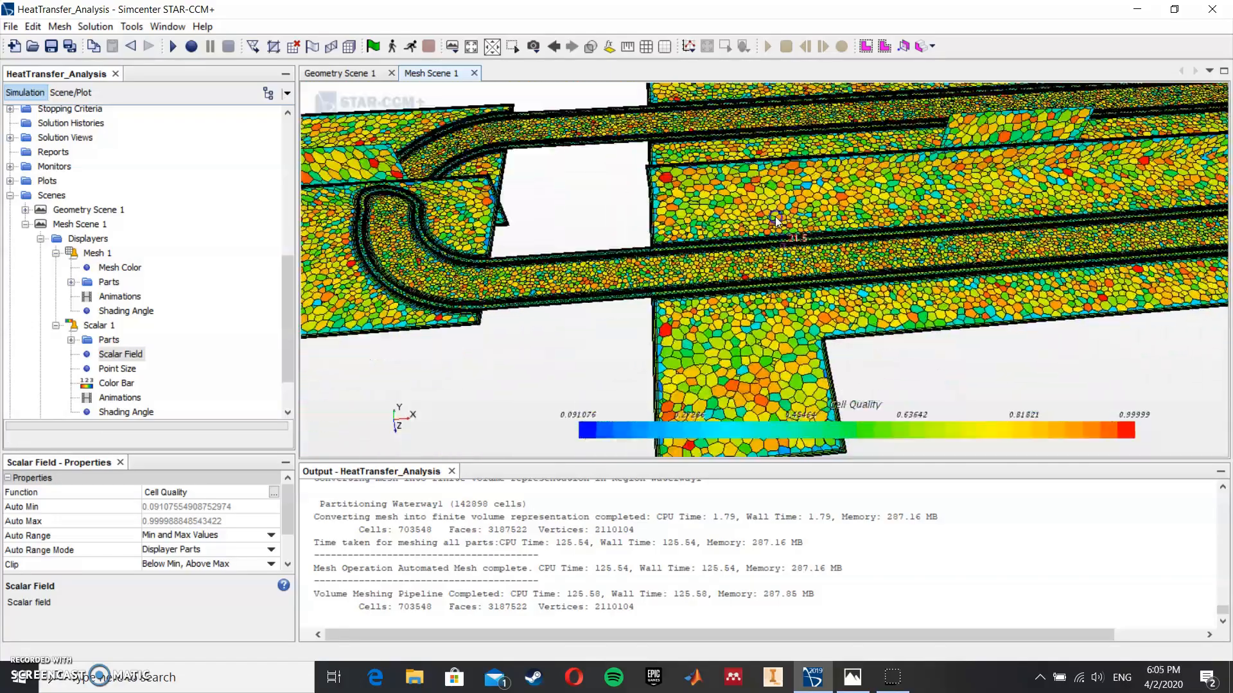
drag(776, 220, 735, 196)
scroll(736, 195, up, 8)
scroll(709, 234, down, 8)
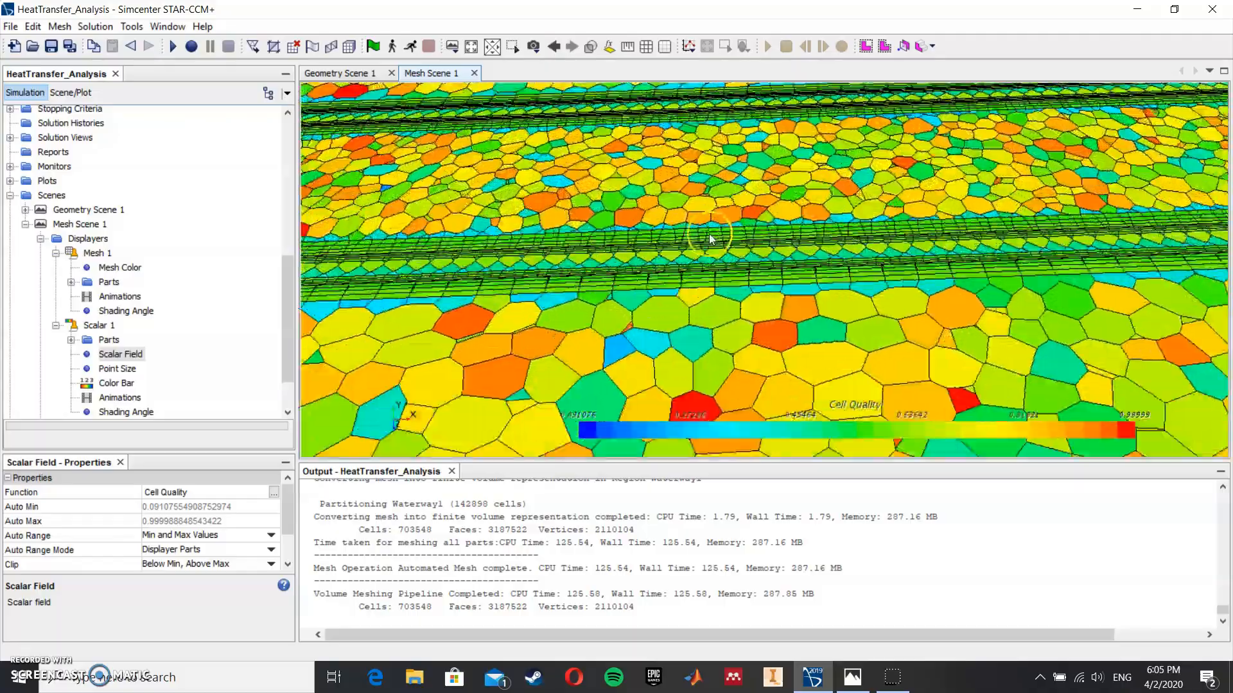
scroll(713, 244, up, 5)
scroll(731, 238, down, 6)
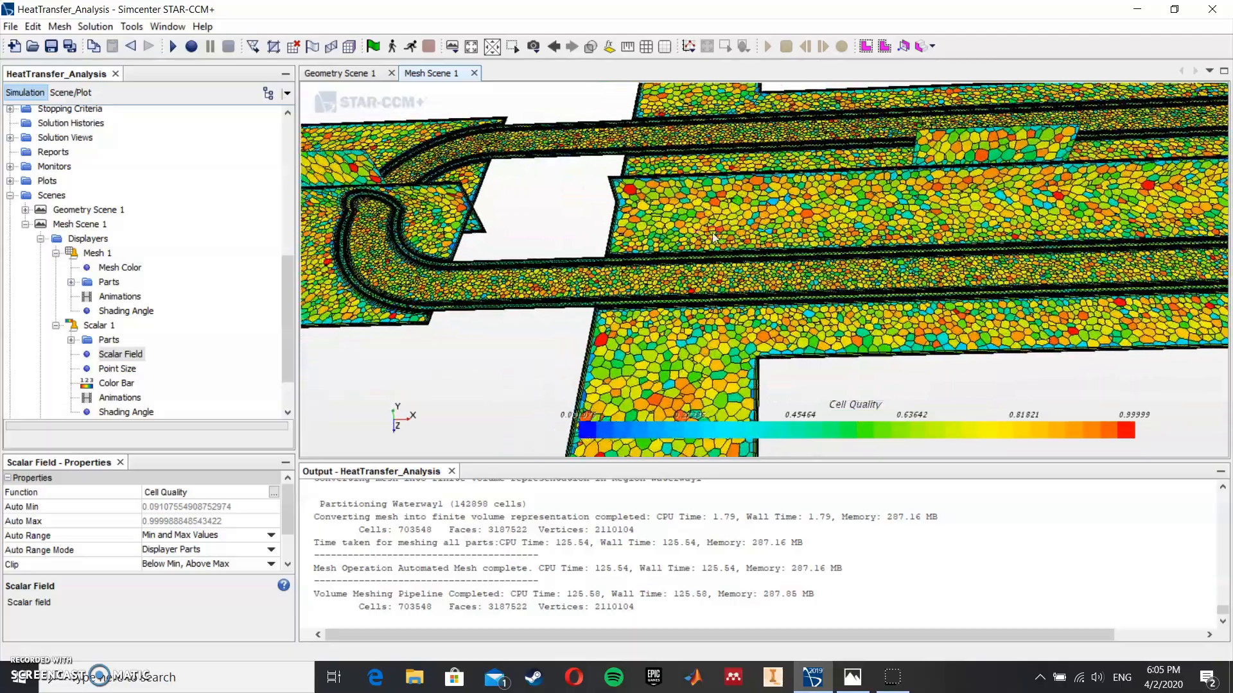
drag(947, 204, 950, 188)
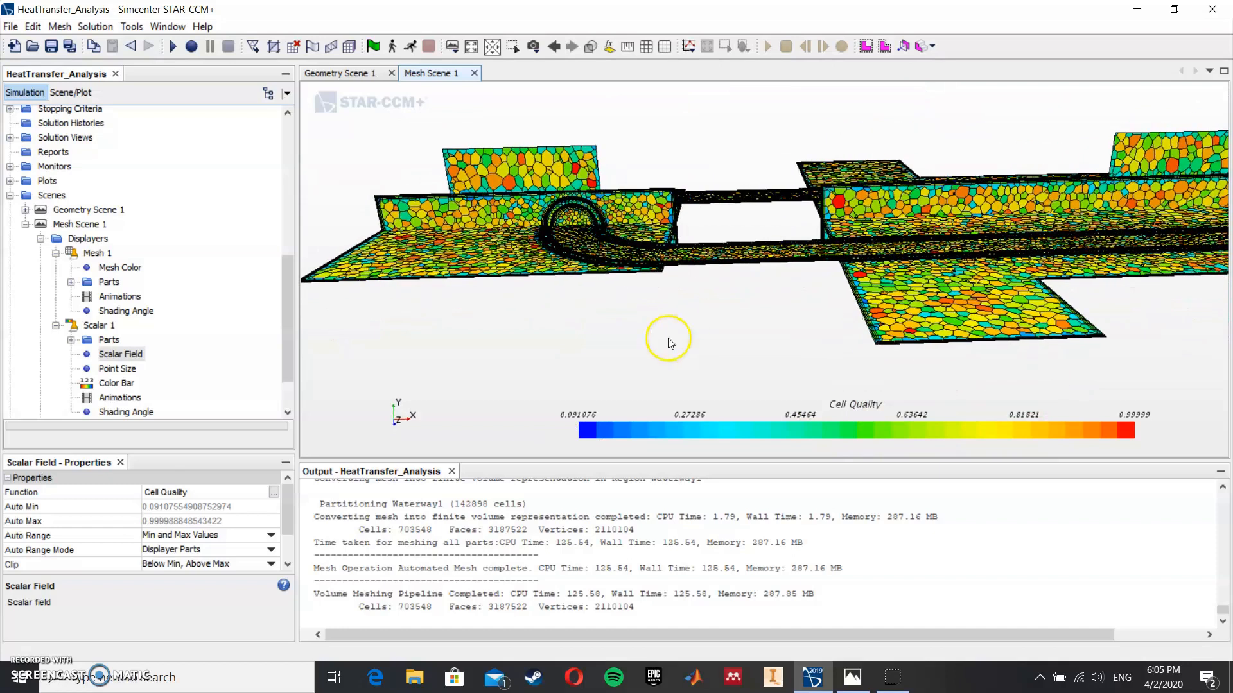
click(402, 607)
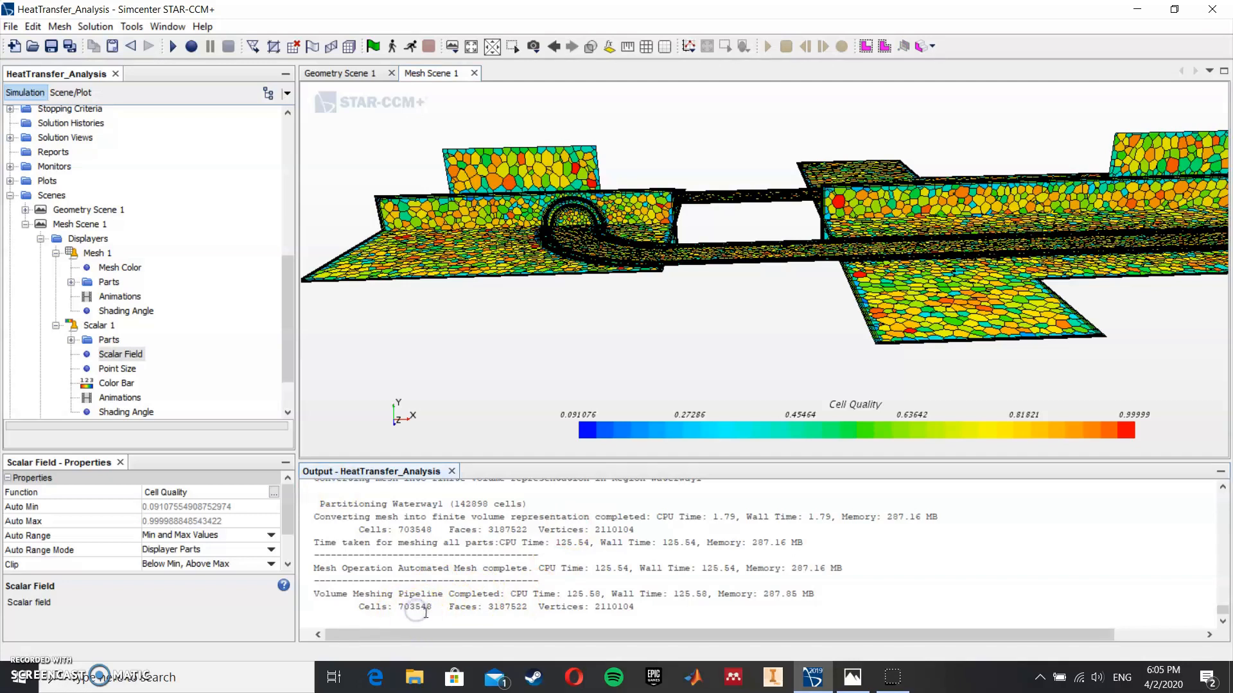
drag(836, 257, 861, 285)
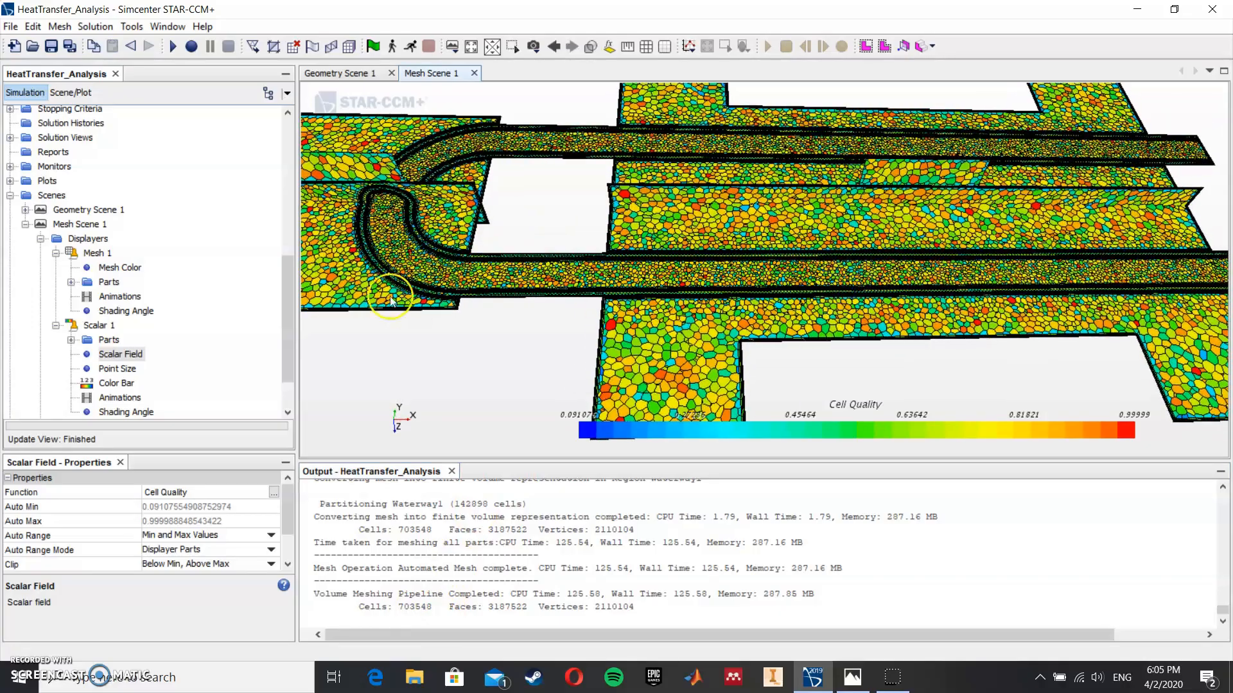
scroll(197, 262, up, 10)
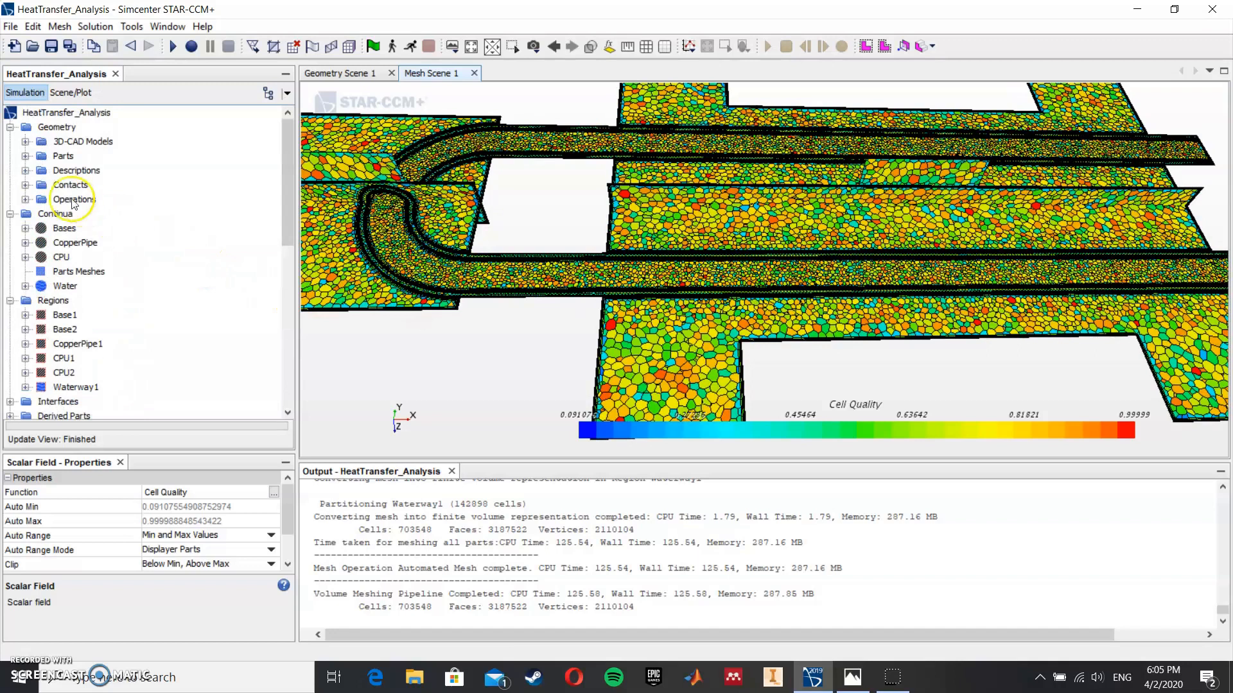
- Check the Automated Mesh default Base Size is 1.0 mm, then collapse Geometry and Continua
click(24, 200)
click(40, 214)
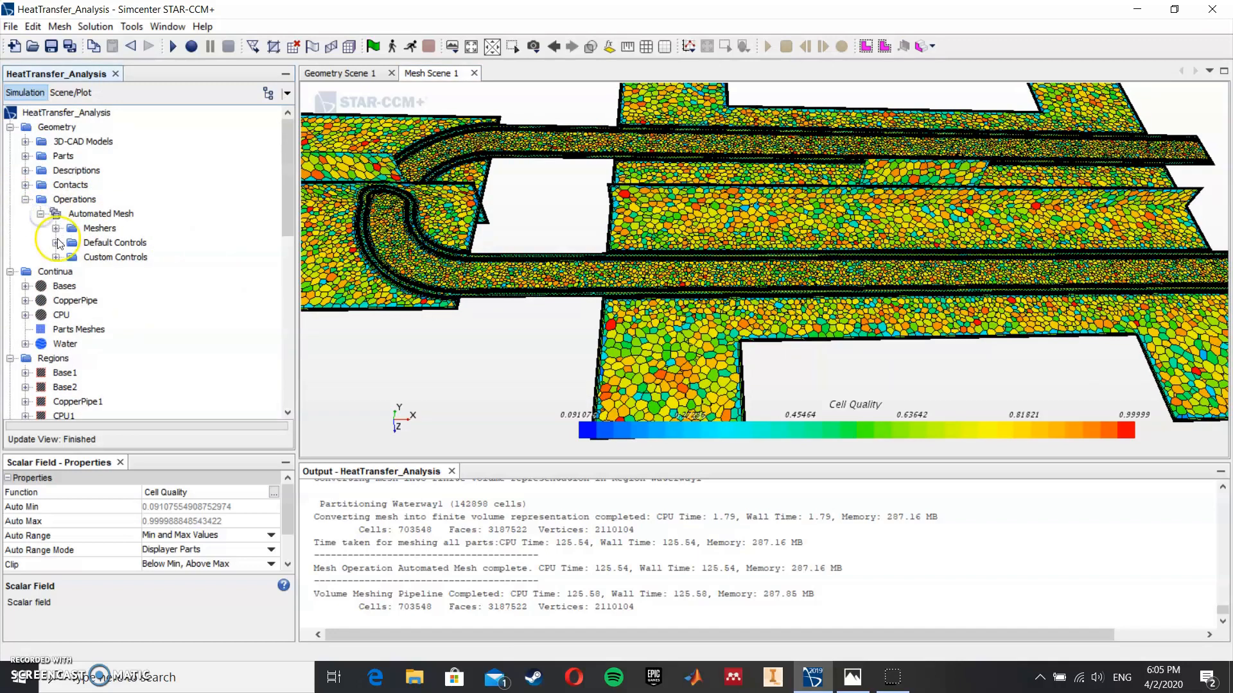
click(56, 242)
click(95, 243)
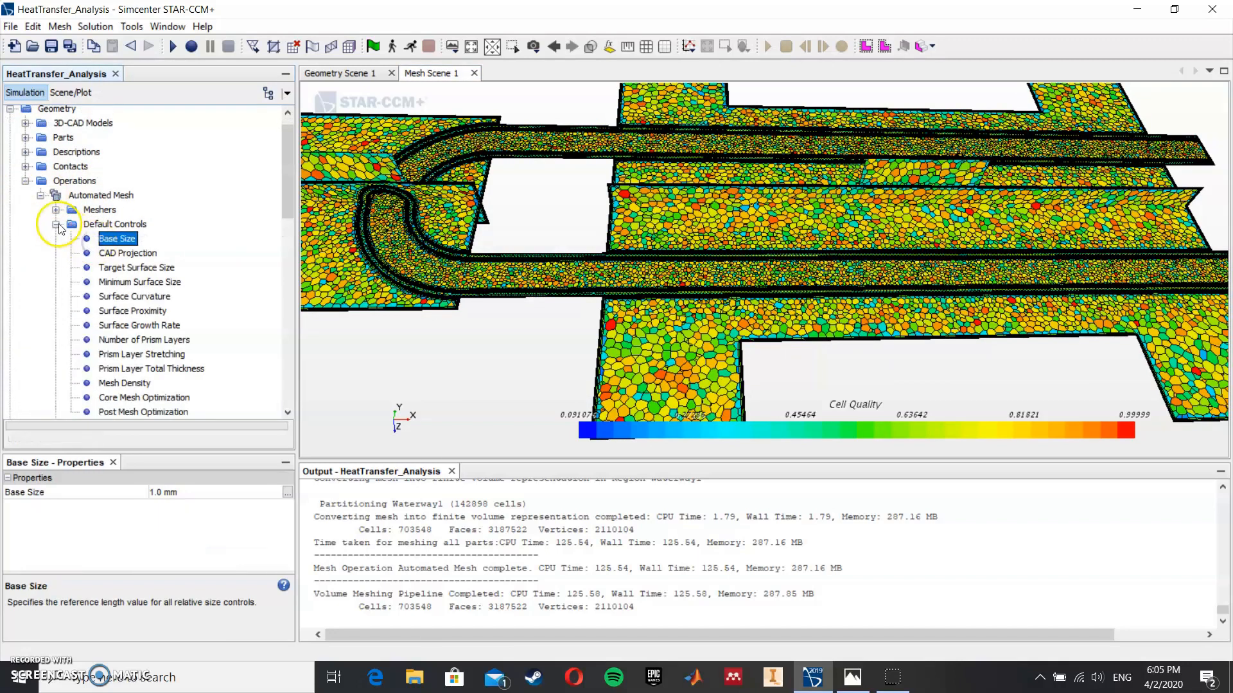
click(56, 225)
click(24, 181)
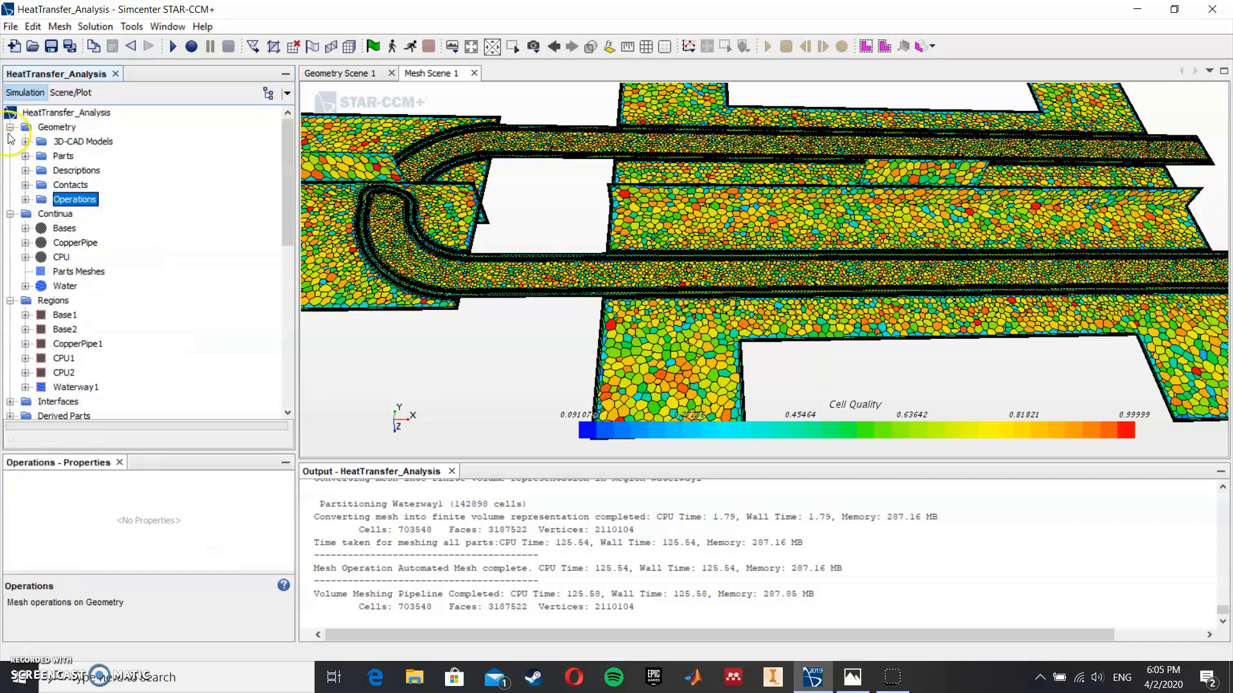
click(9, 126)
click(9, 141)
- Collapse the Mesh Scene 1 entries and re-orbit the mesh to a new oblique view
scroll(14, 257, down, 3)
click(10, 257)
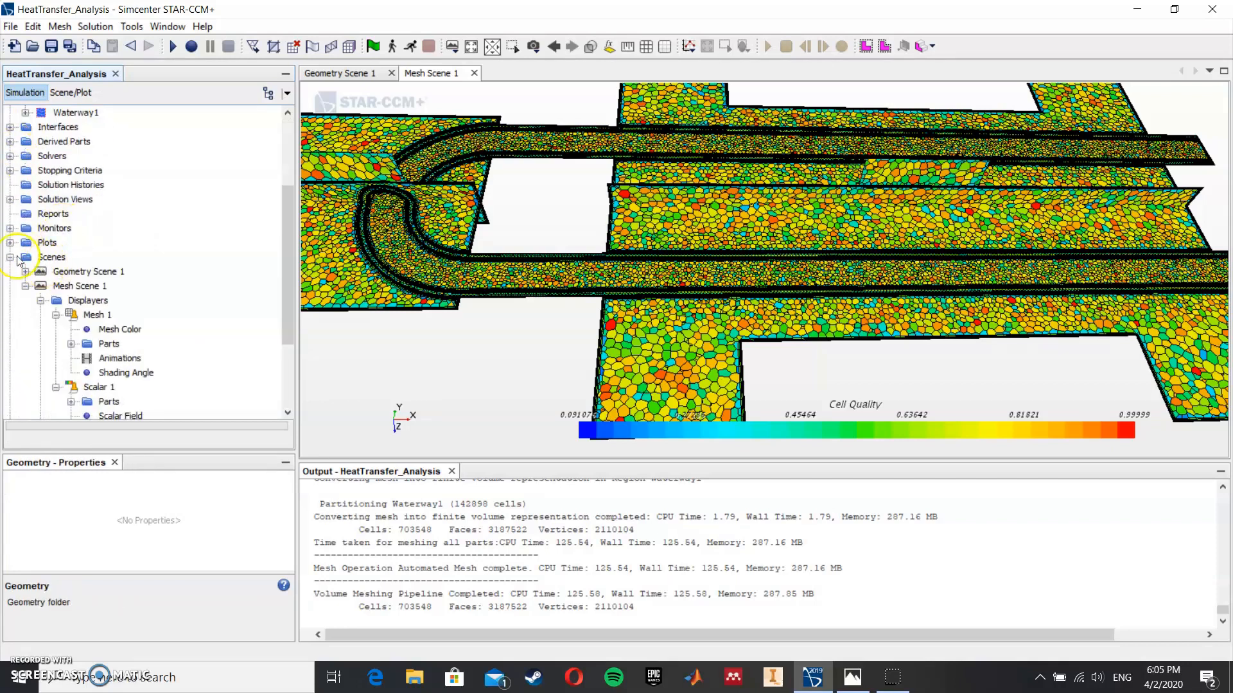
click(56, 315)
right_drag(511, 288, 661, 249)
drag(663, 249, 661, 253)
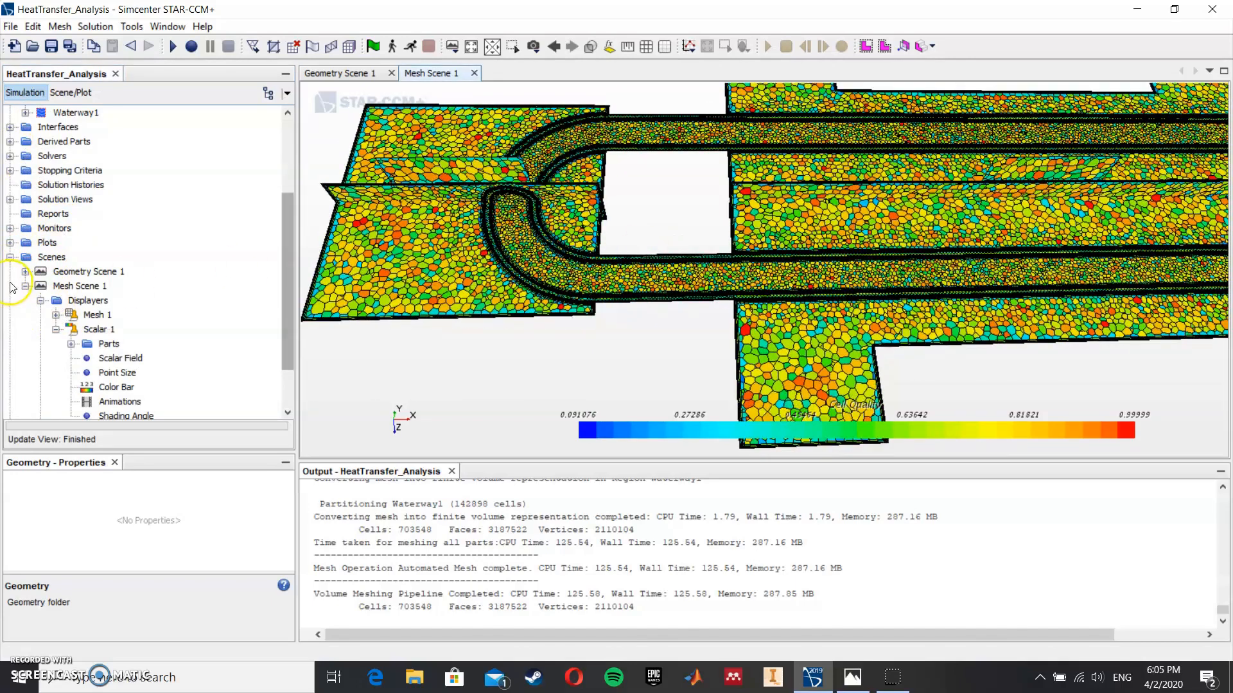
click(25, 287)
mouse_move(568, 302)
mouse_down()
mouse_move(606, 295)
mouse_move(626, 308)
mouse_move(626, 297)
mouse_up()
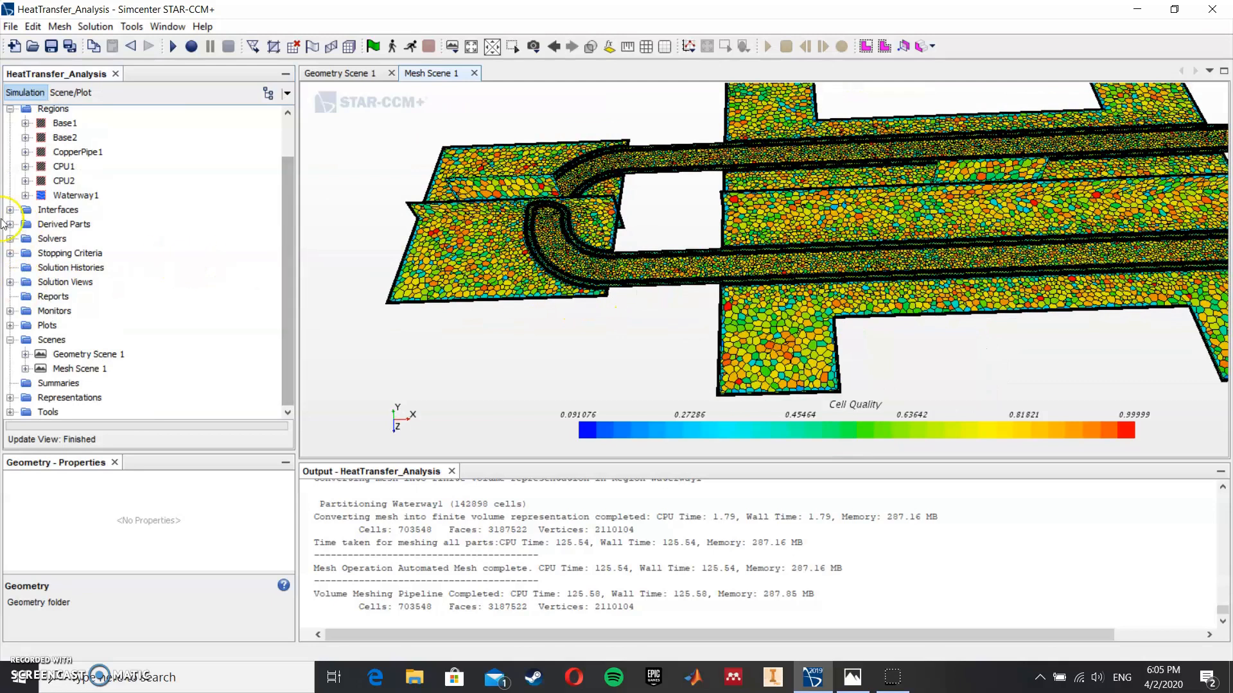
scroll(70, 234, up, 1)
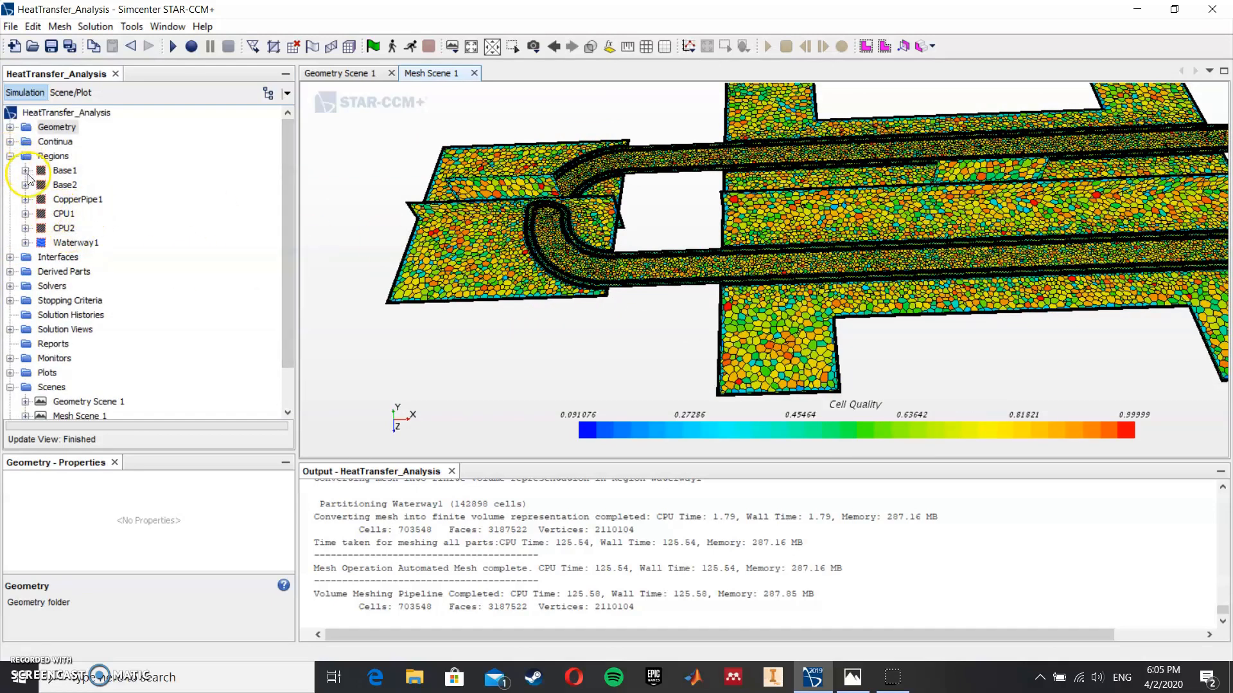
- Make Waterway1's Inlet boundary a Velocity Inlet
click(26, 243)
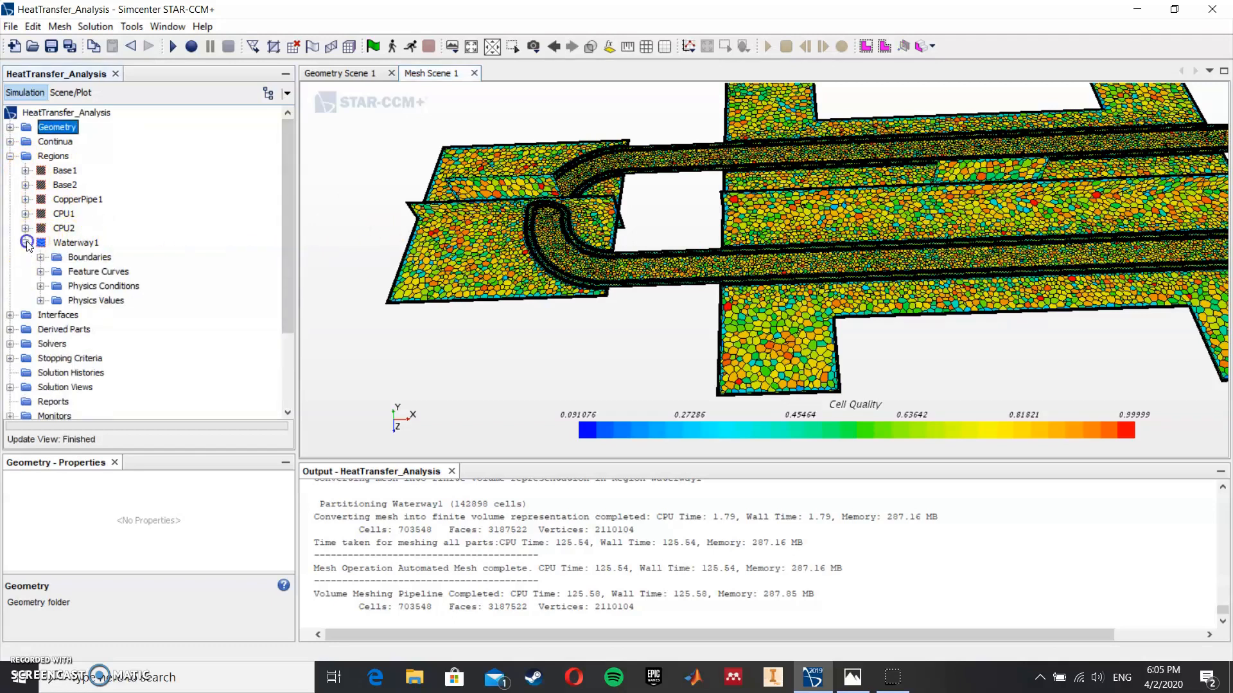
click(40, 258)
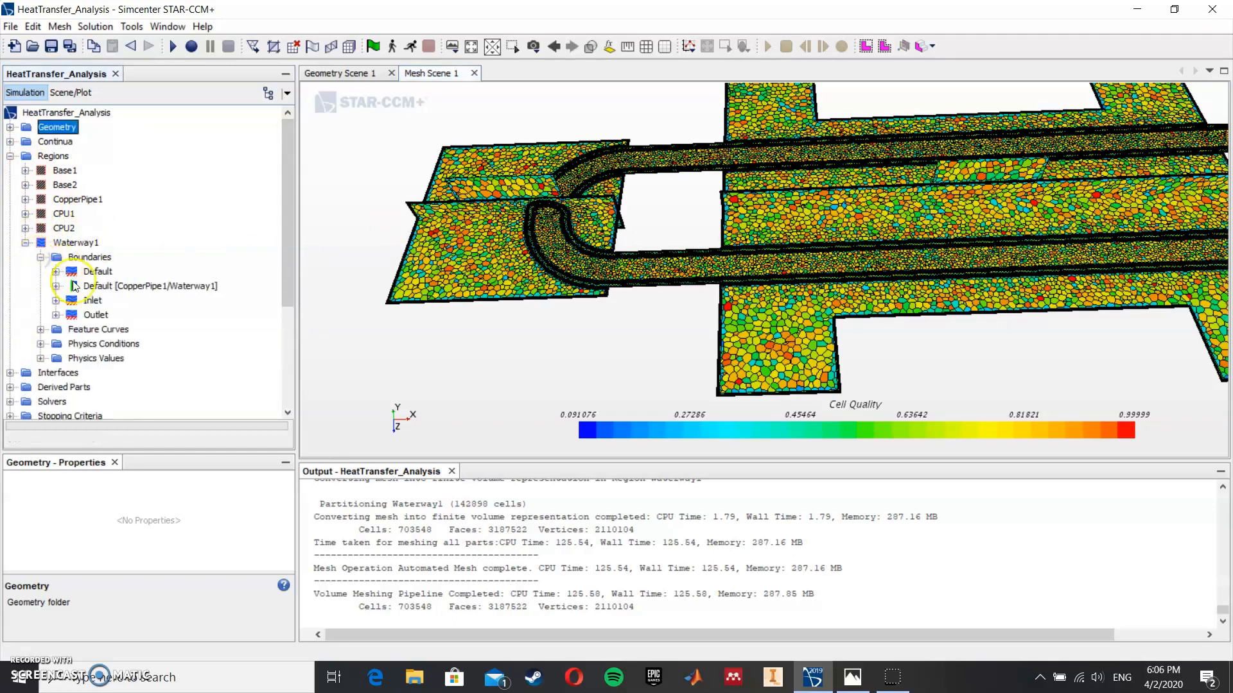
click(71, 301)
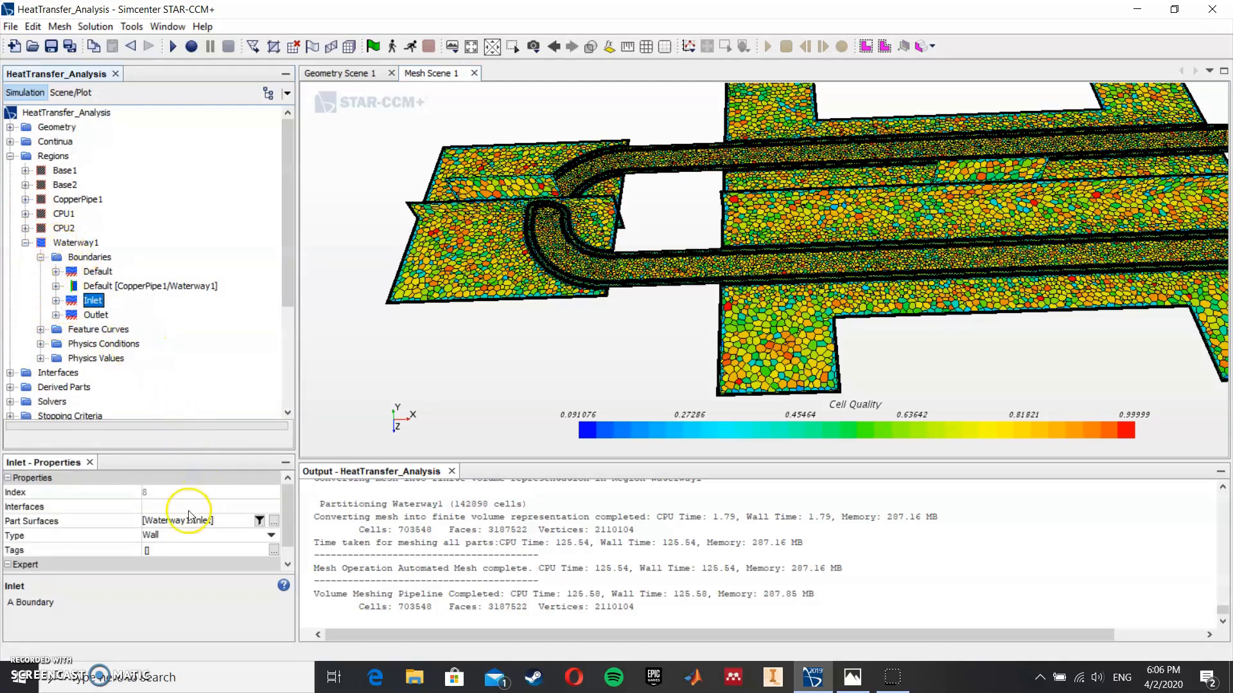
click(186, 536)
click(193, 635)
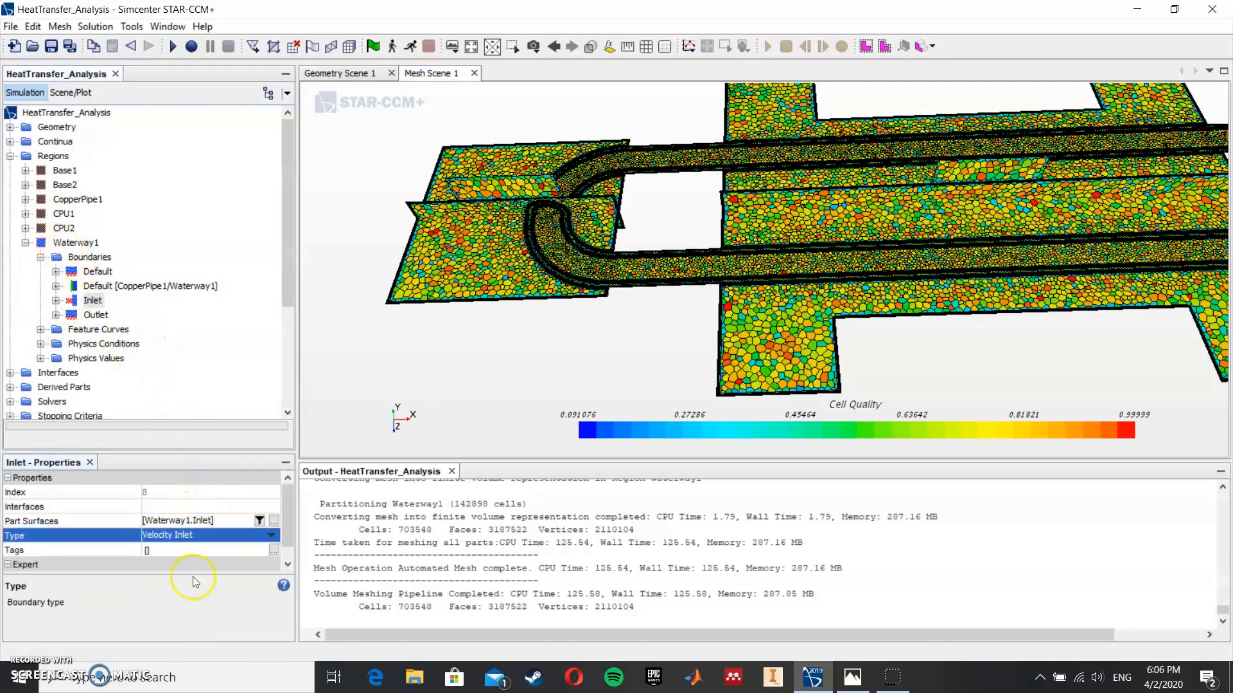
- Set the Inlet's static temperature to 35 C and velocity magnitude to 0.1 m/s
click(56, 301)
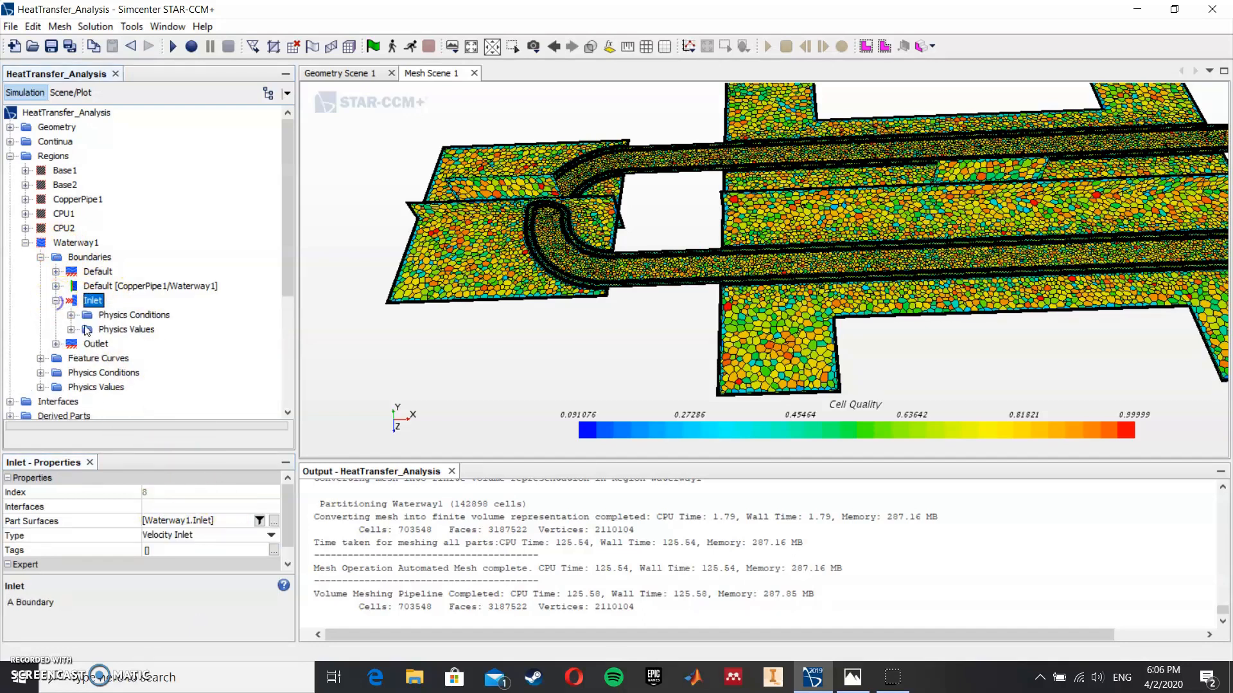
click(136, 347)
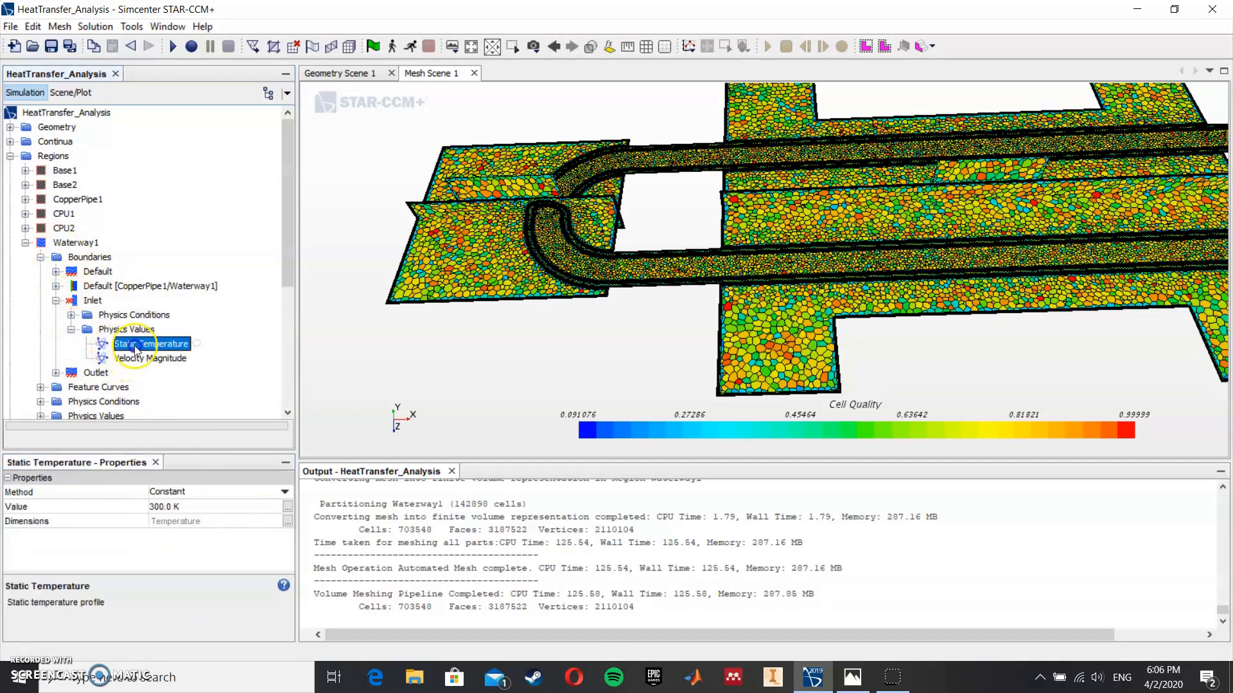
click(193, 507)
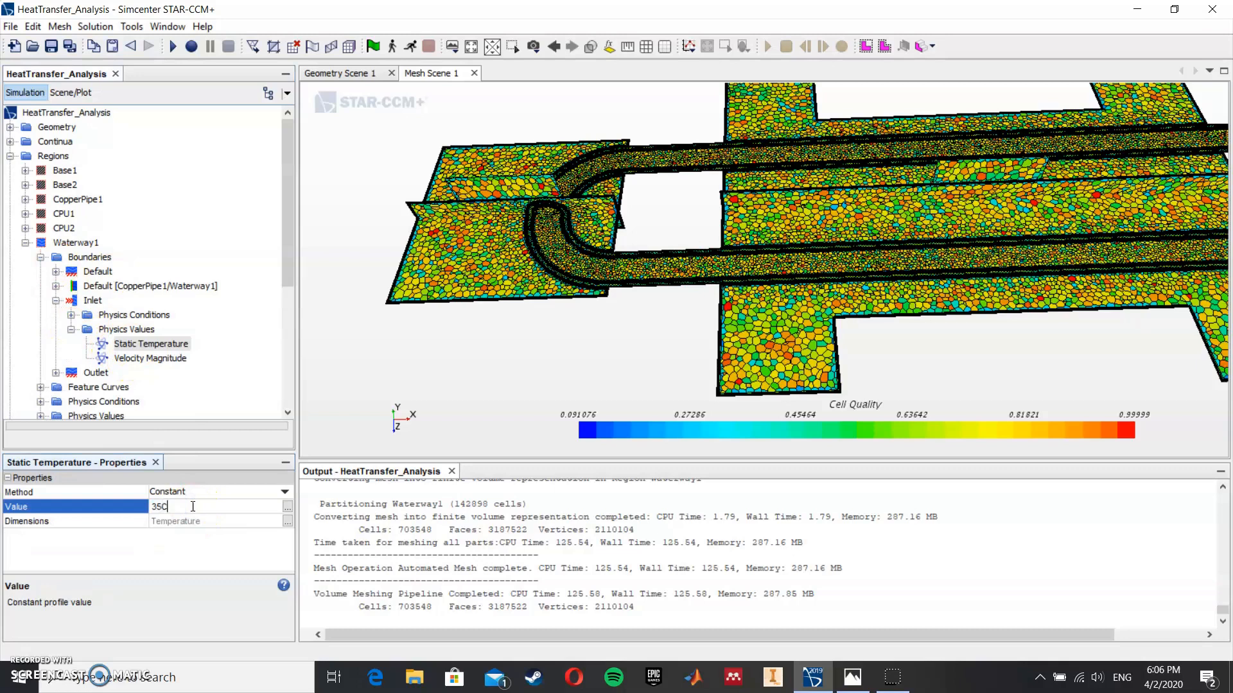
key(Return)
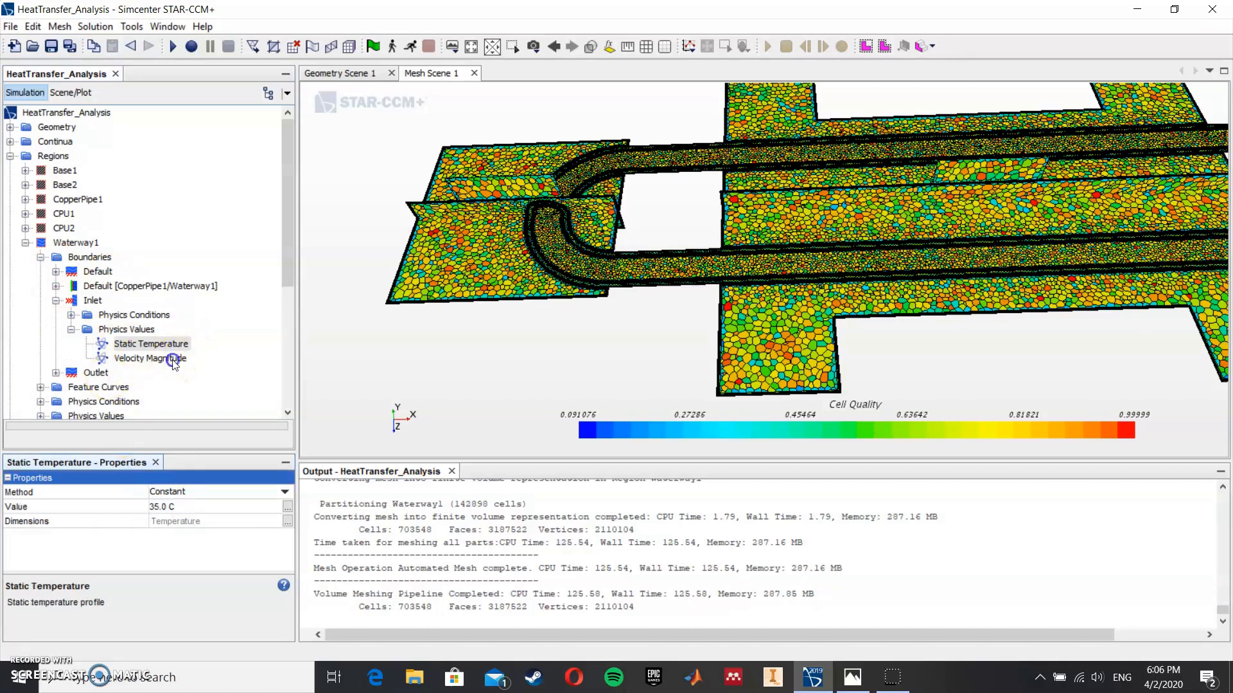
click(173, 360)
click(172, 507)
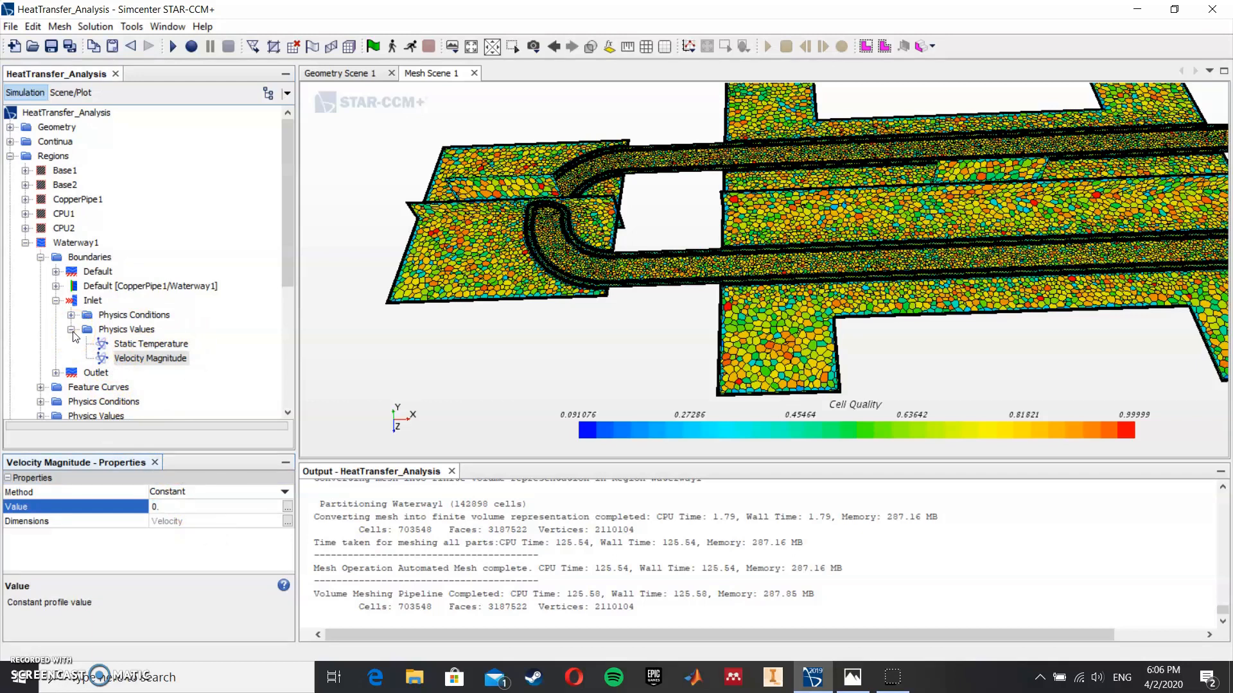
key(Return)
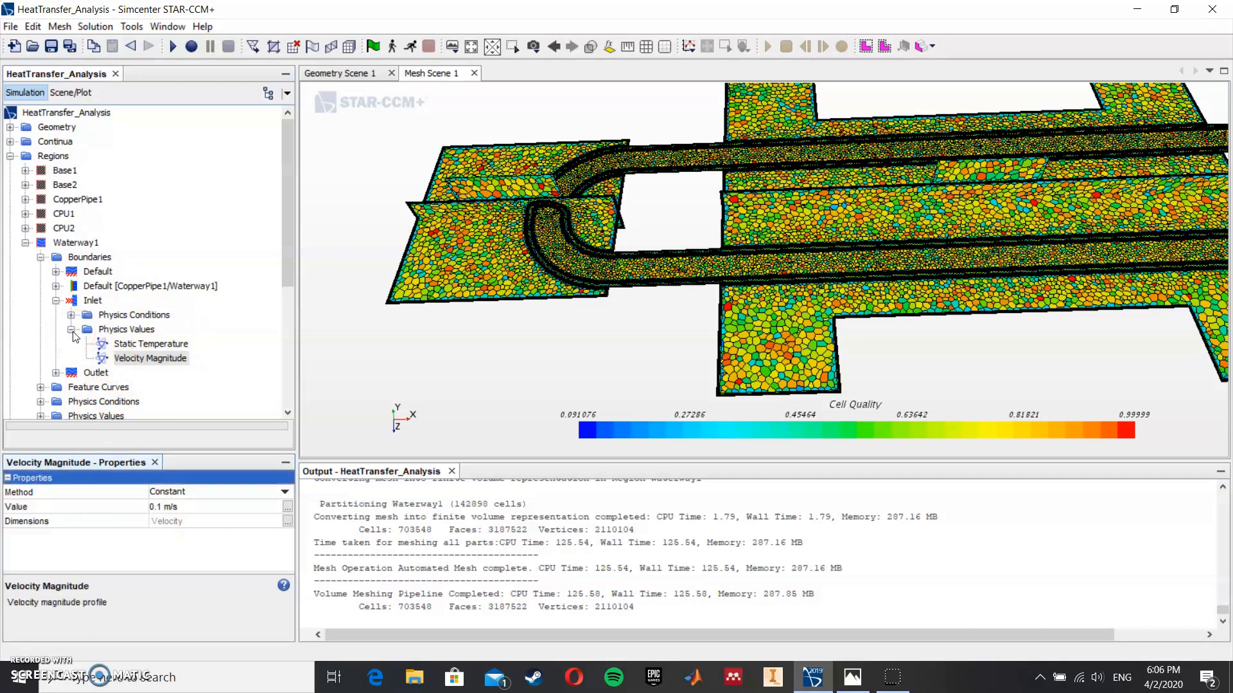
- Make Waterway1's Outlet boundary a Pressure Outlet
click(71, 330)
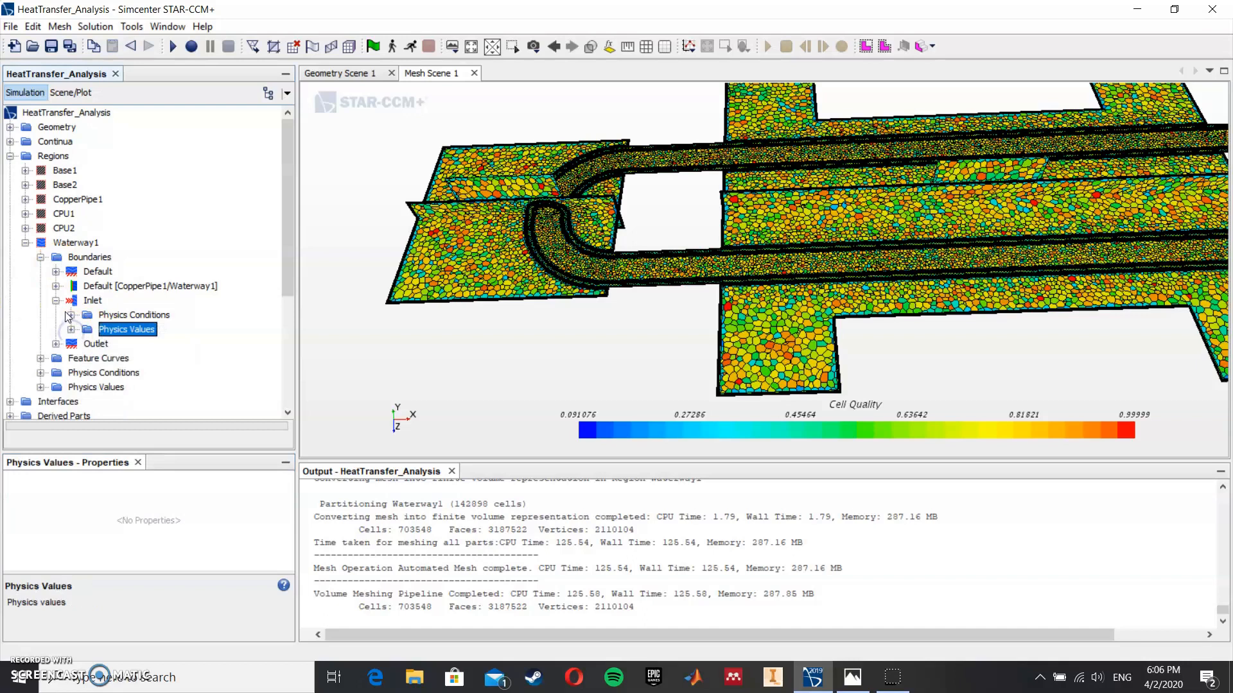
click(56, 300)
click(97, 314)
click(193, 535)
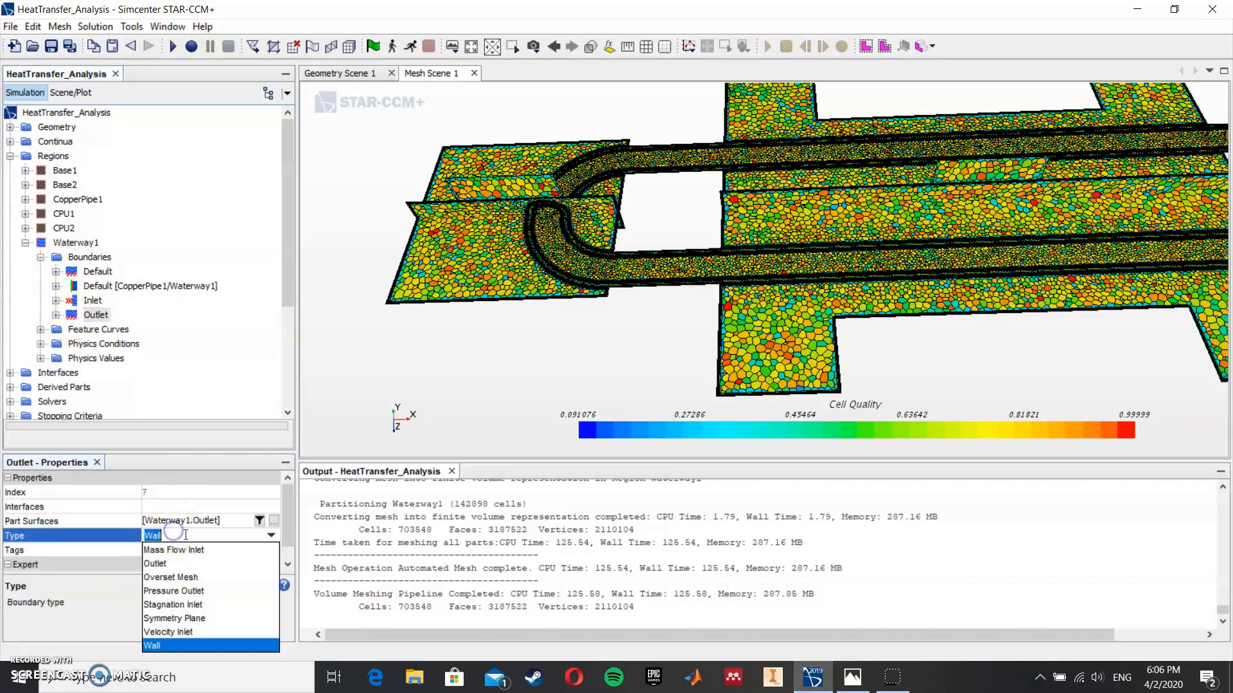
click(227, 591)
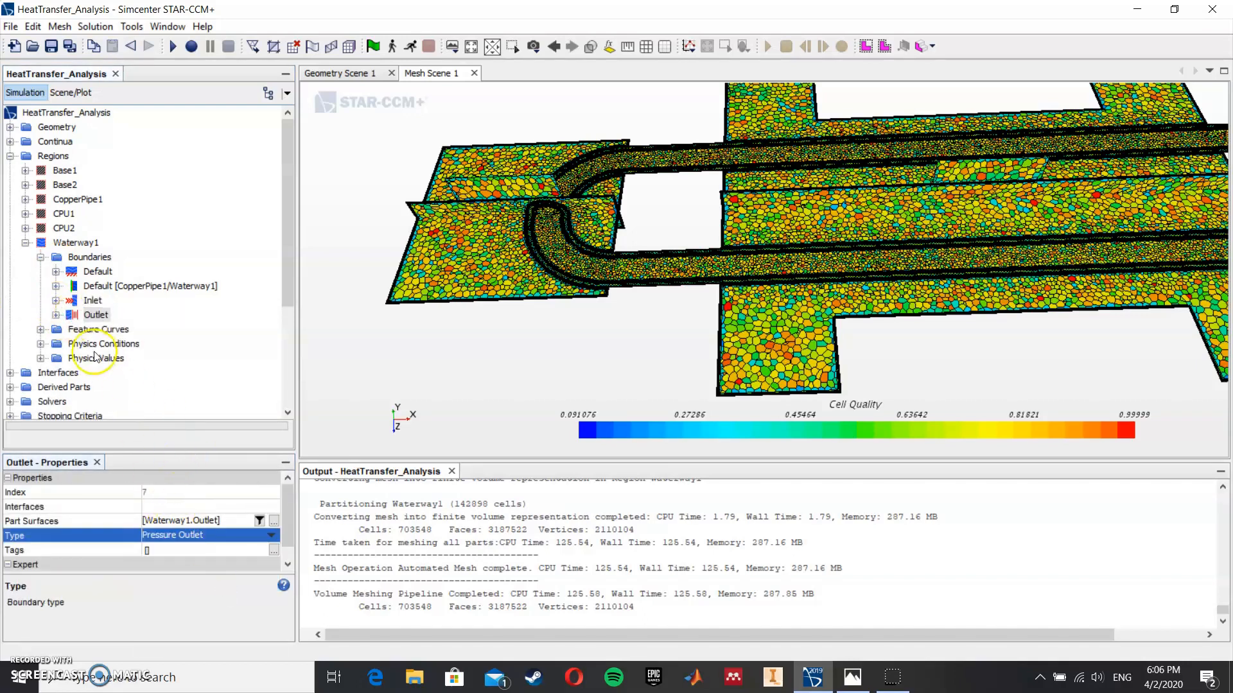
- Confirm the Outlet's 0.0 Pa pressure and set its static temperature to 35.0 C
click(56, 314)
click(72, 344)
click(131, 359)
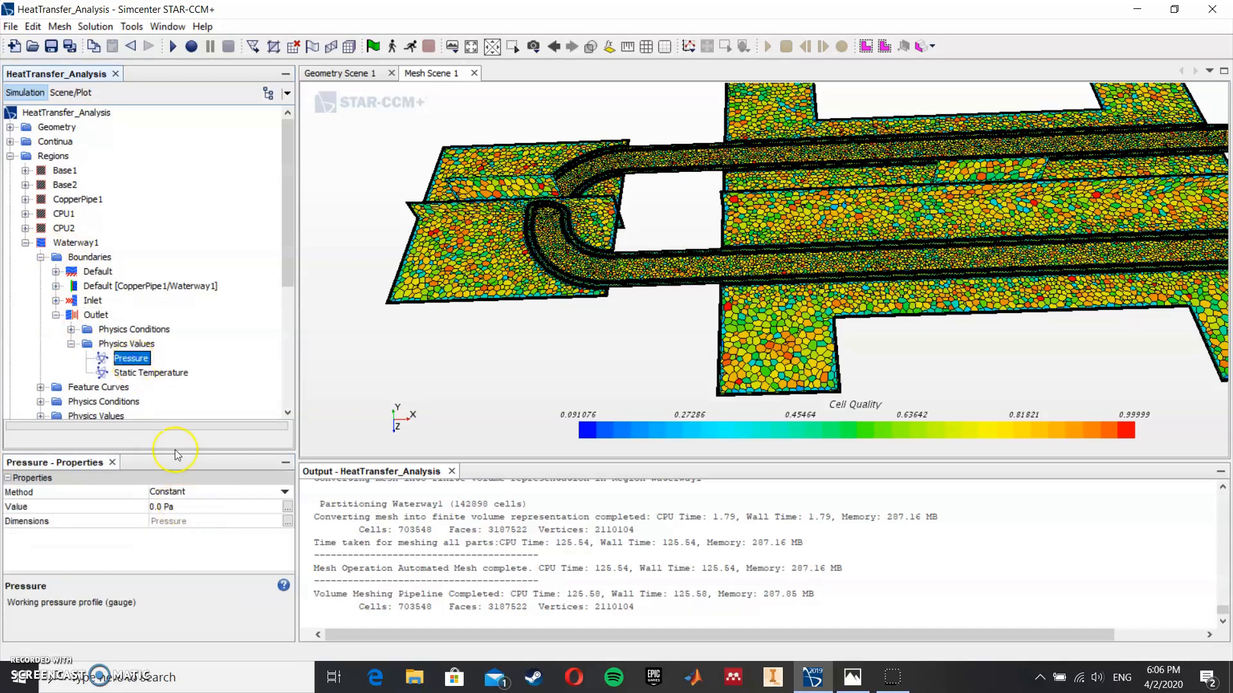
click(157, 375)
click(191, 508)
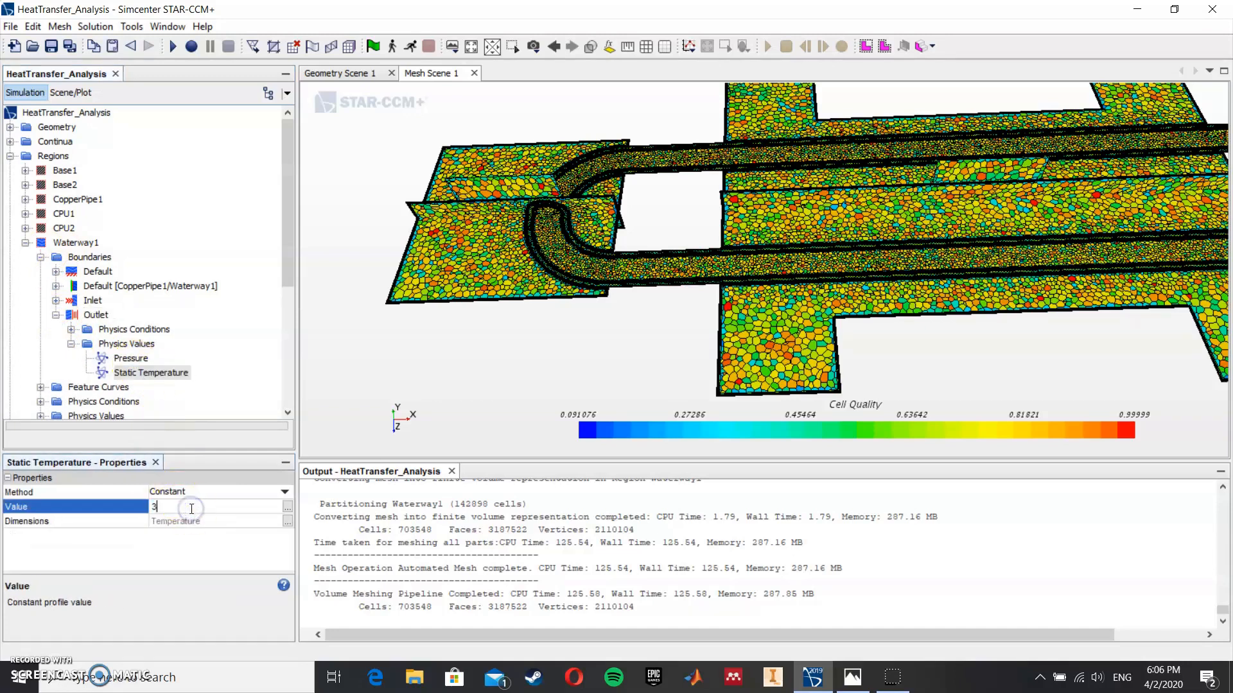
text(350)
key(Return)
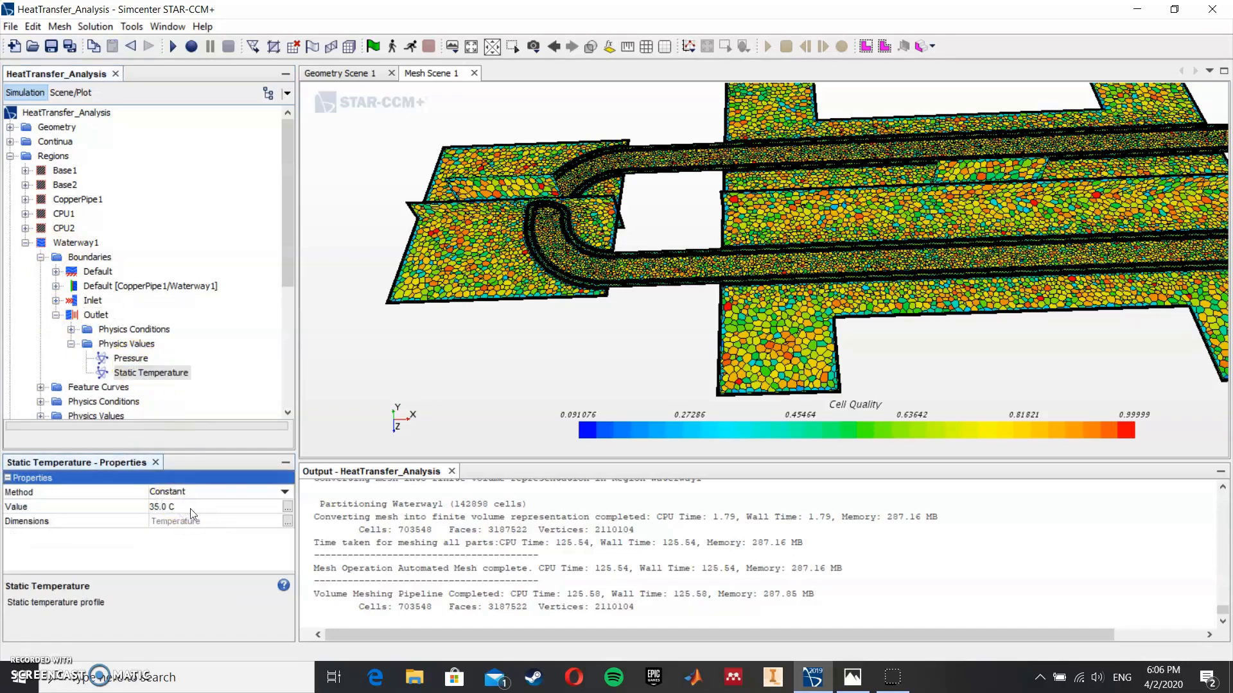
- Review the Pressure Outlet option, the Default boundary, and Waterway1's source and initial condition options
click(72, 345)
click(71, 331)
click(117, 360)
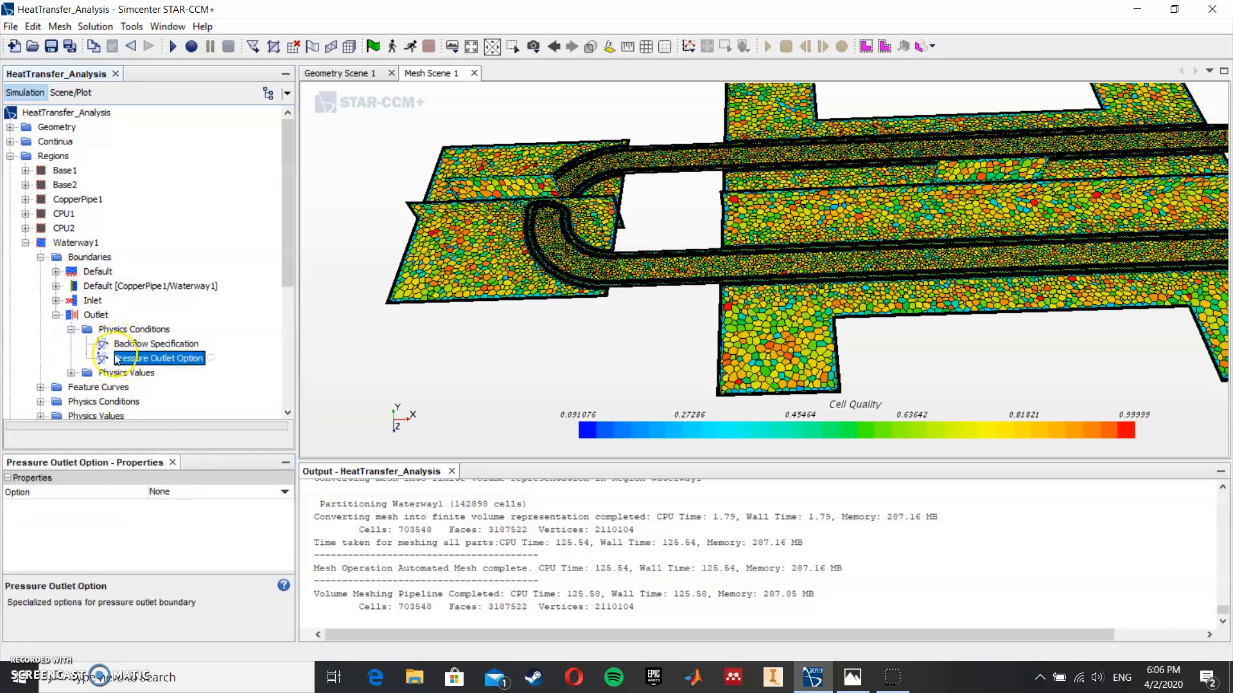
click(55, 316)
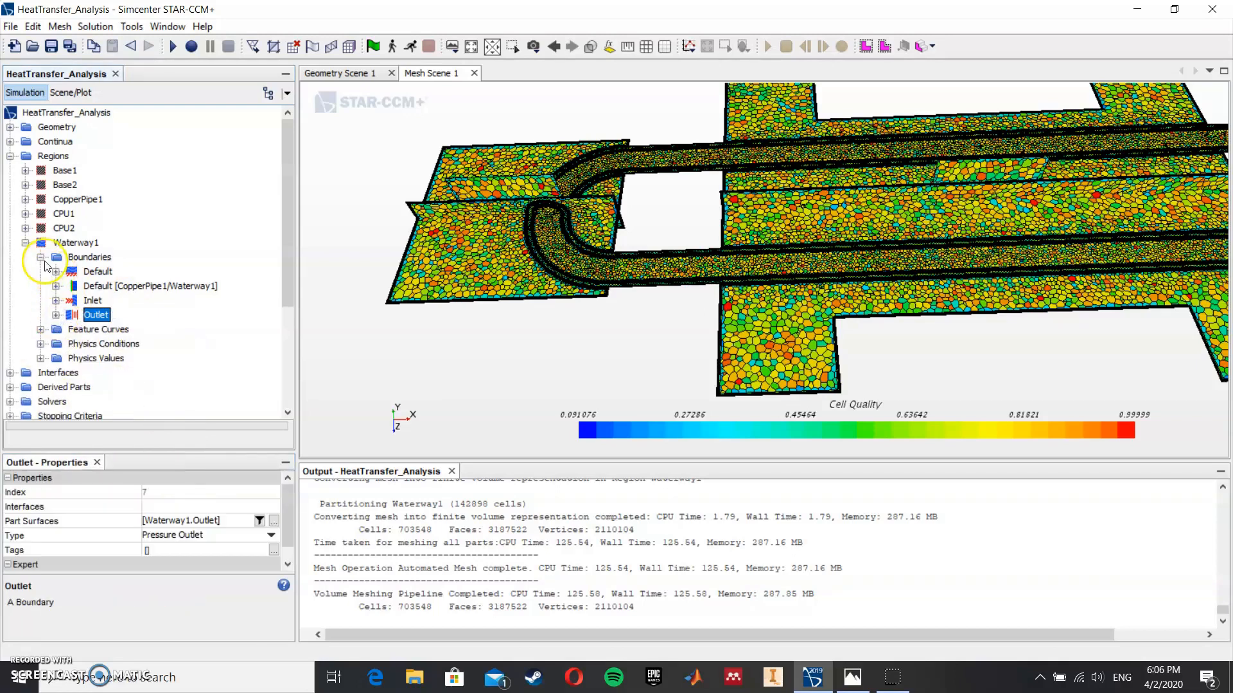
click(97, 271)
click(40, 257)
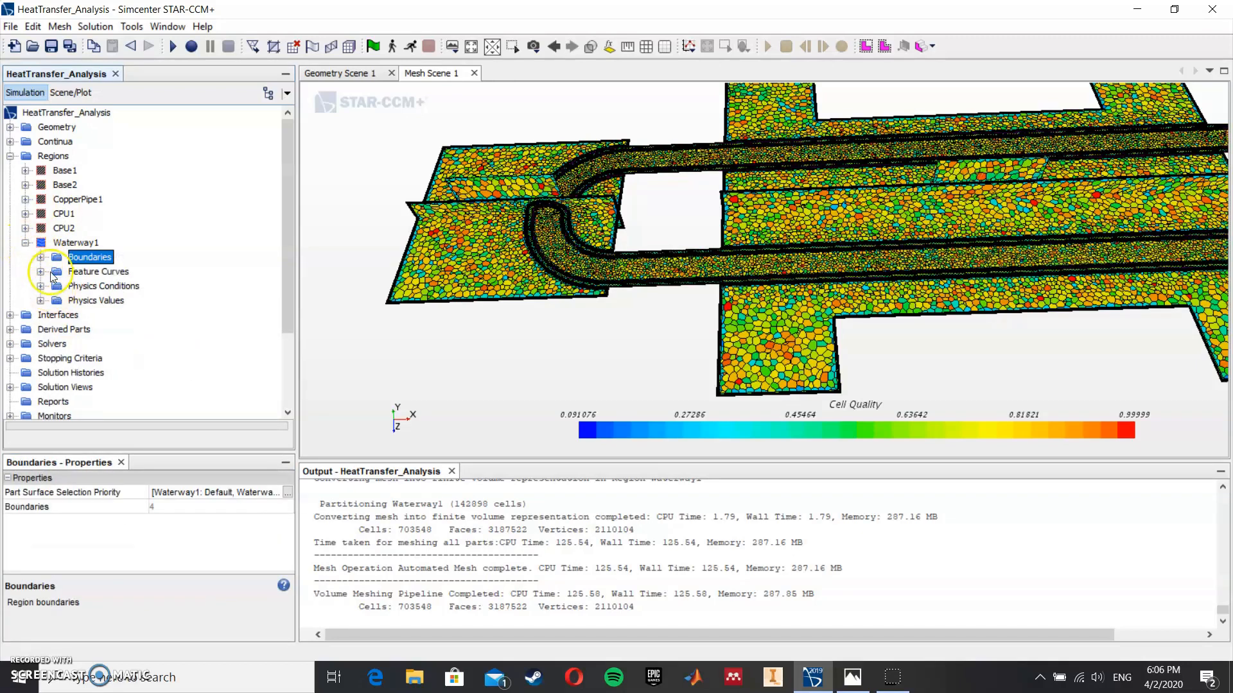
click(41, 287)
click(128, 301)
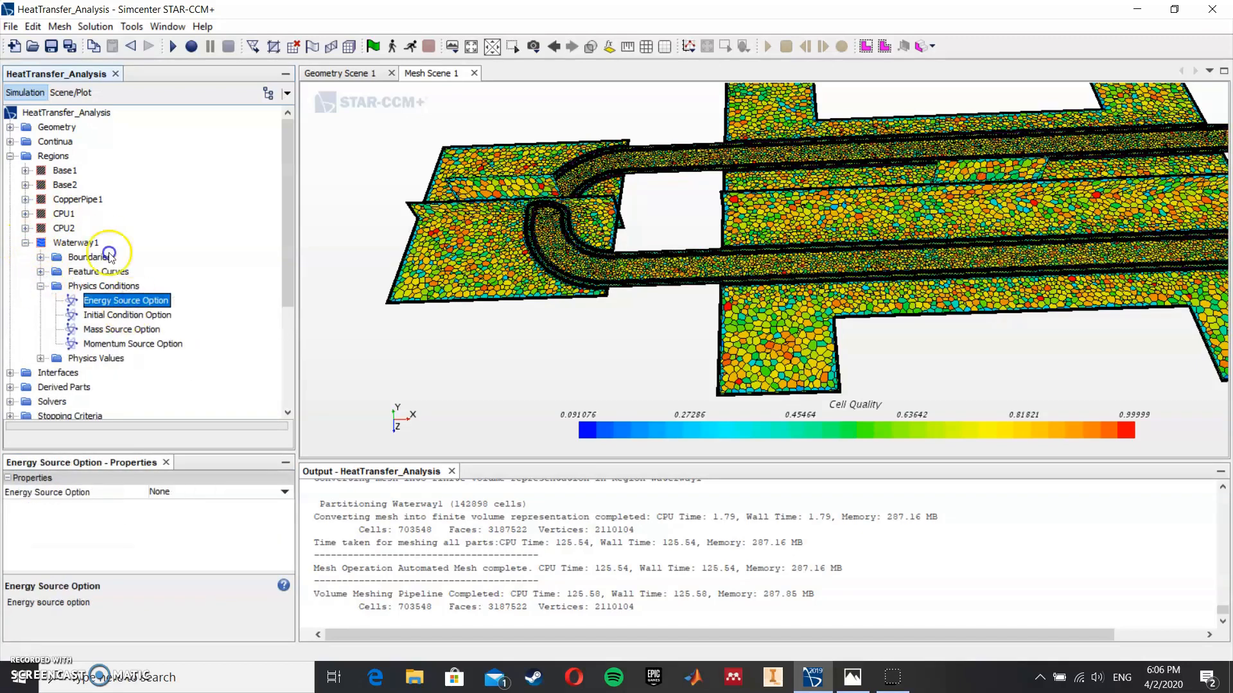
click(134, 316)
click(127, 330)
click(135, 345)
- Check Waterway1's Energy Source Option, leaving it unchanged
click(126, 301)
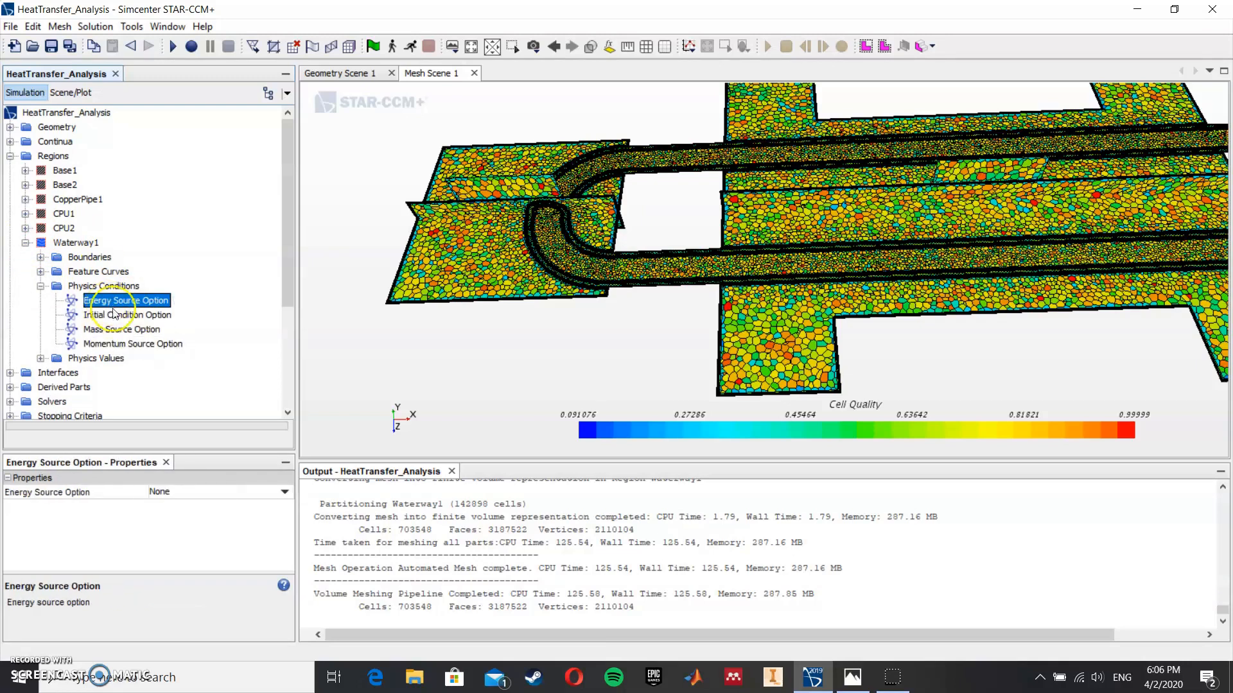
click(192, 490)
click(192, 490)
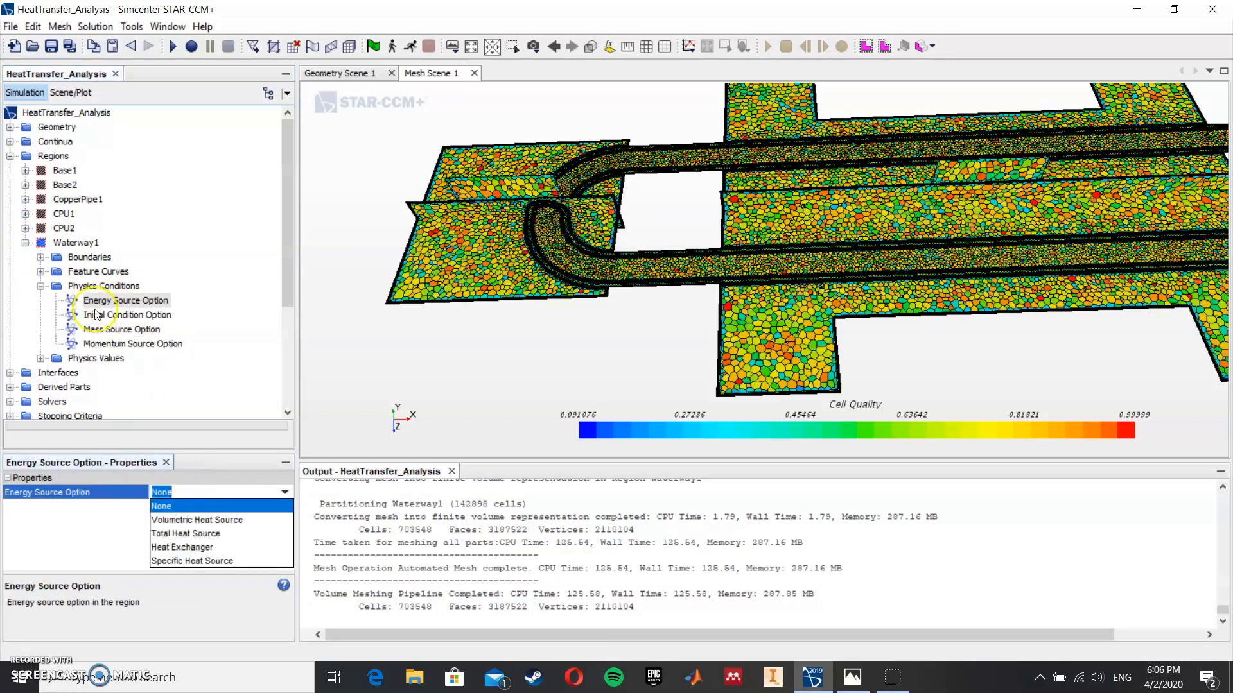
click(40, 286)
click(41, 287)
- Confirm Waterway1's Default wall thermal specification is Adiabatic, then fold the branch
click(41, 257)
click(56, 272)
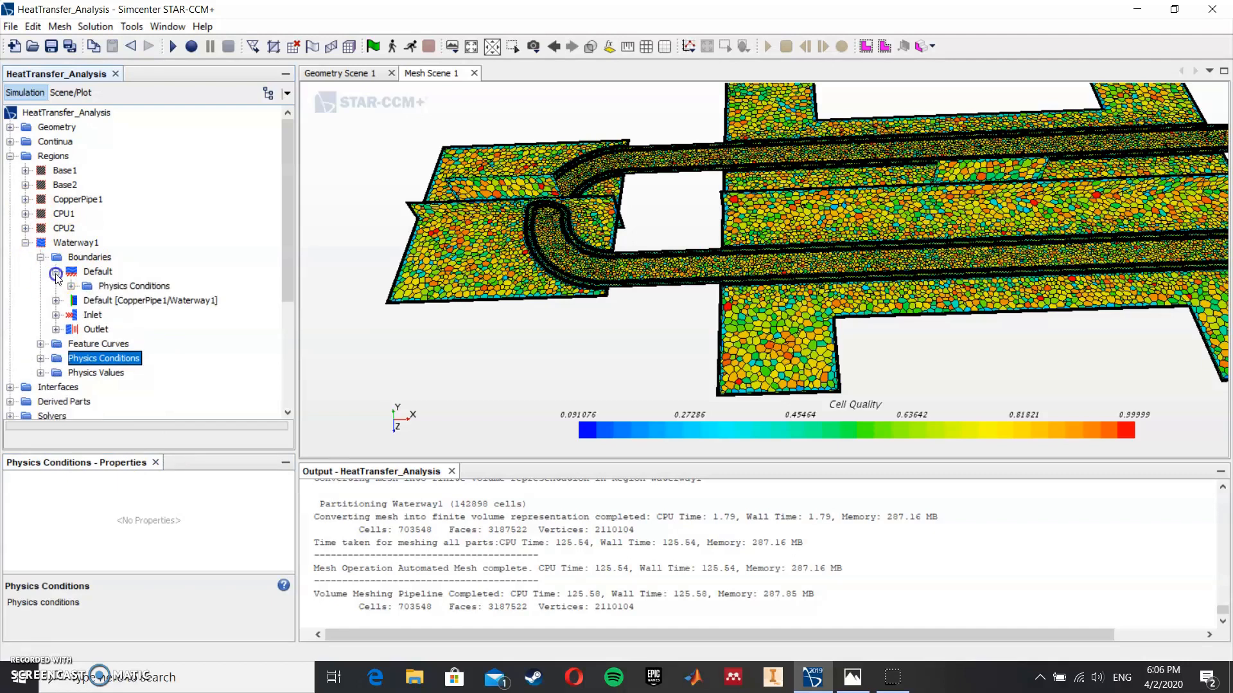
click(71, 286)
click(168, 344)
click(173, 359)
click(172, 330)
click(176, 345)
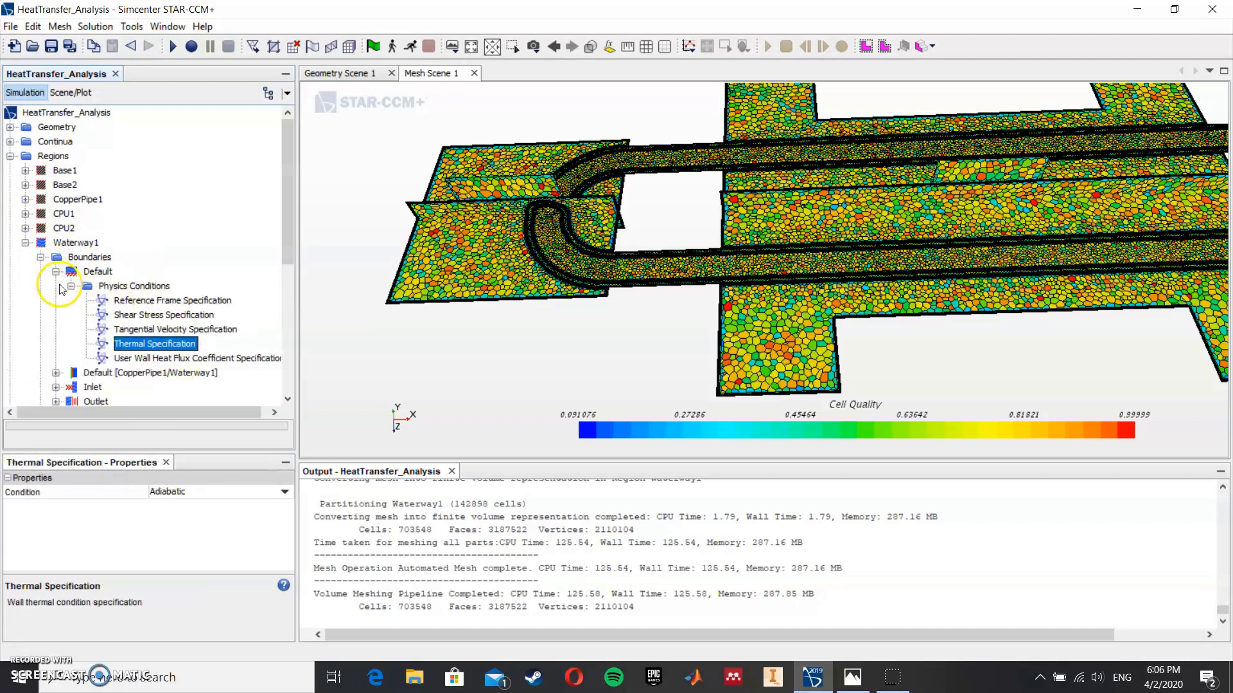
key(Left)
key(Left)
key(Left)
key(Left)
key(Left)
key(Left)
key(Left)
key(Left)
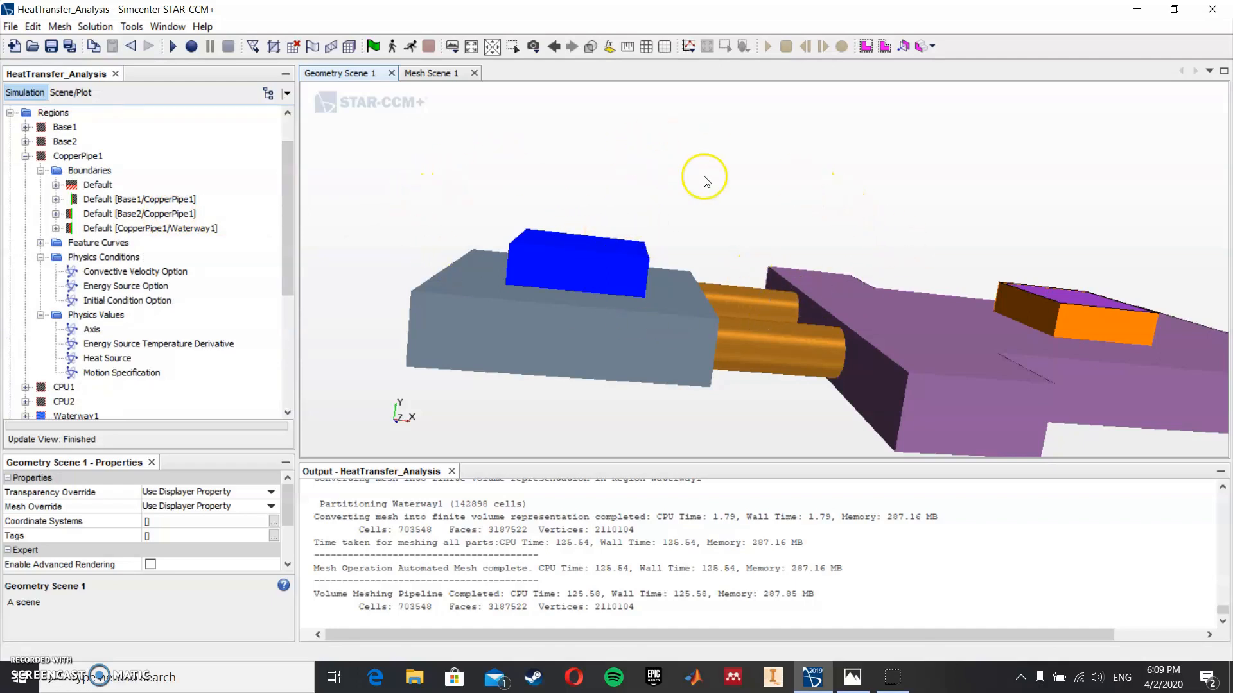
- Set CPU2's Default wall thermal specification to Convection
scroll(57, 216, up, 1)
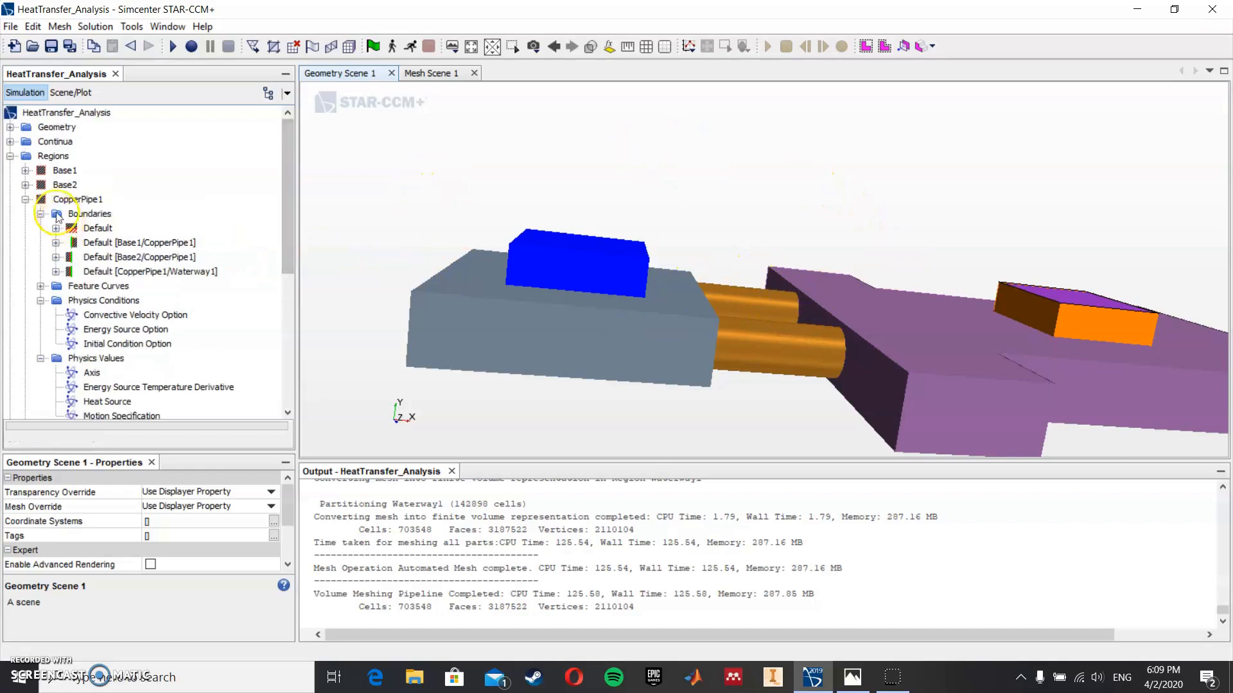
click(26, 200)
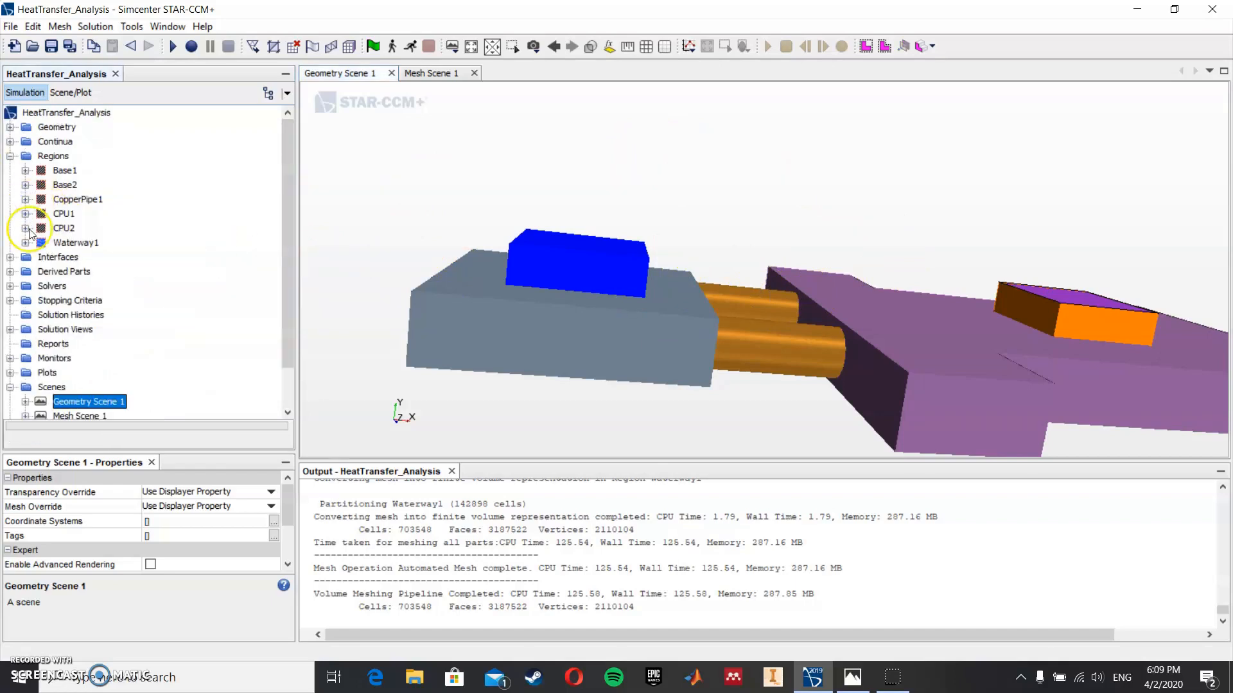
click(25, 228)
scroll(45, 218, down, 1)
click(41, 199)
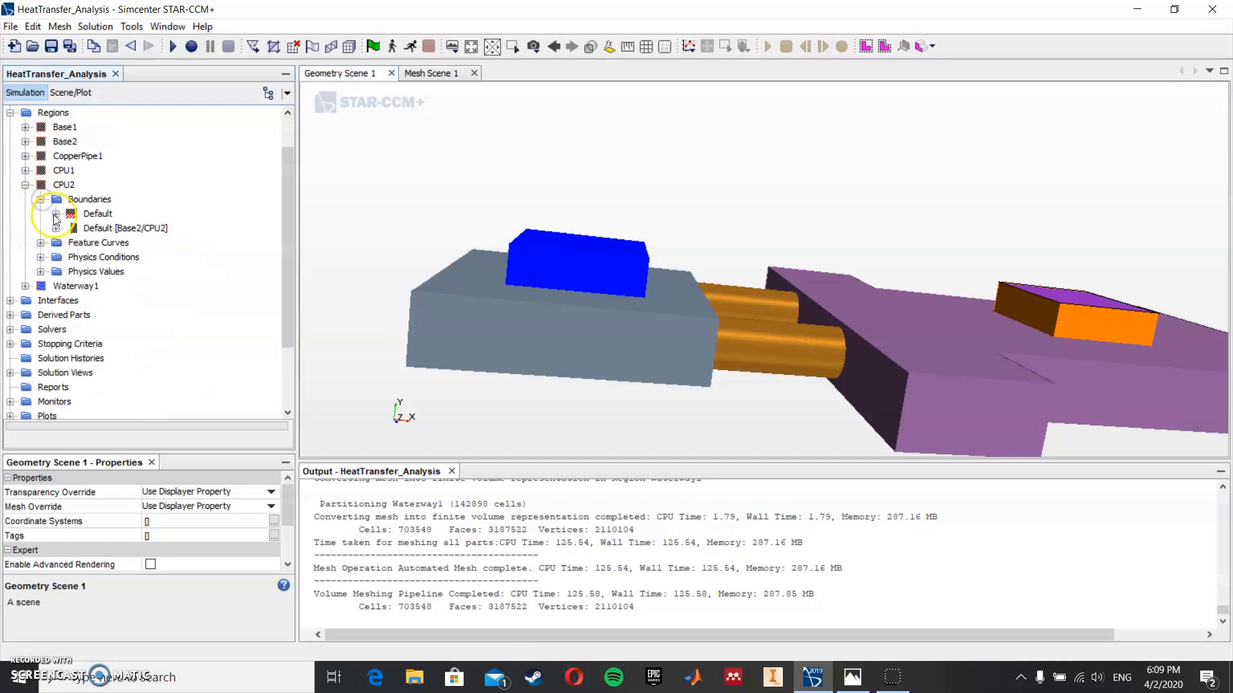
click(56, 215)
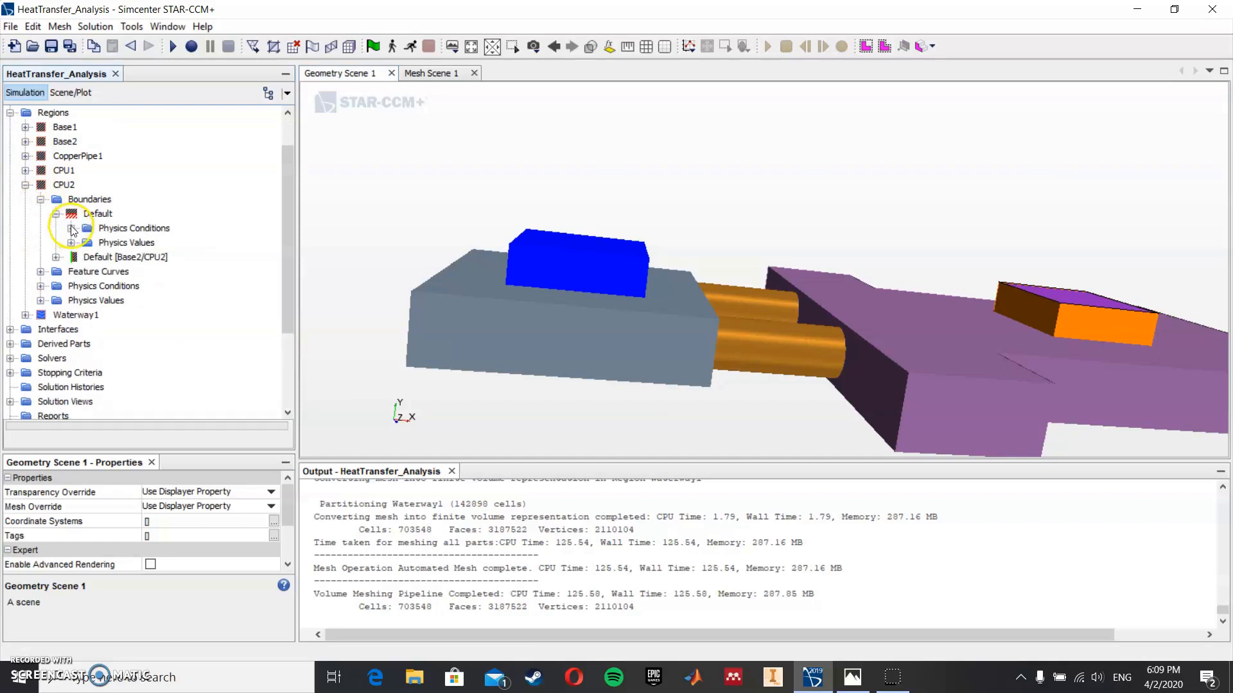
click(70, 229)
click(154, 243)
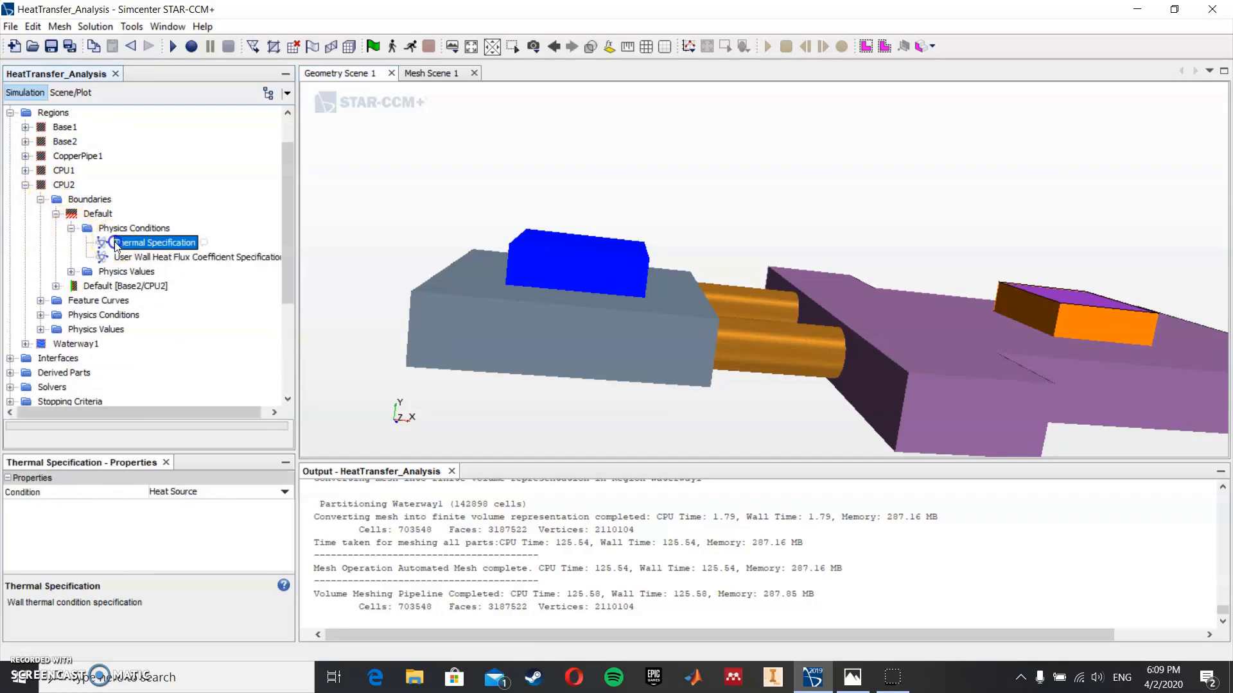
click(193, 492)
click(215, 561)
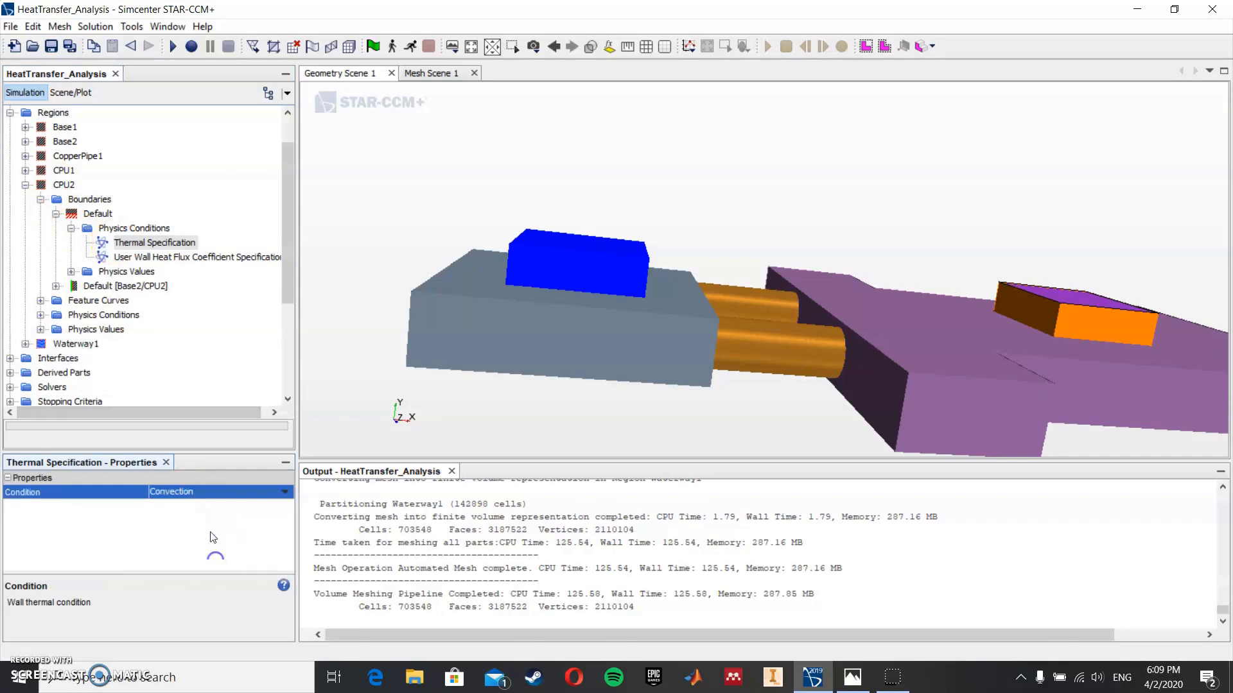
- Give the convection a 0.0 W/m^2-K heat transfer coefficient and 35.0 C ambient temperature
click(71, 272)
click(164, 301)
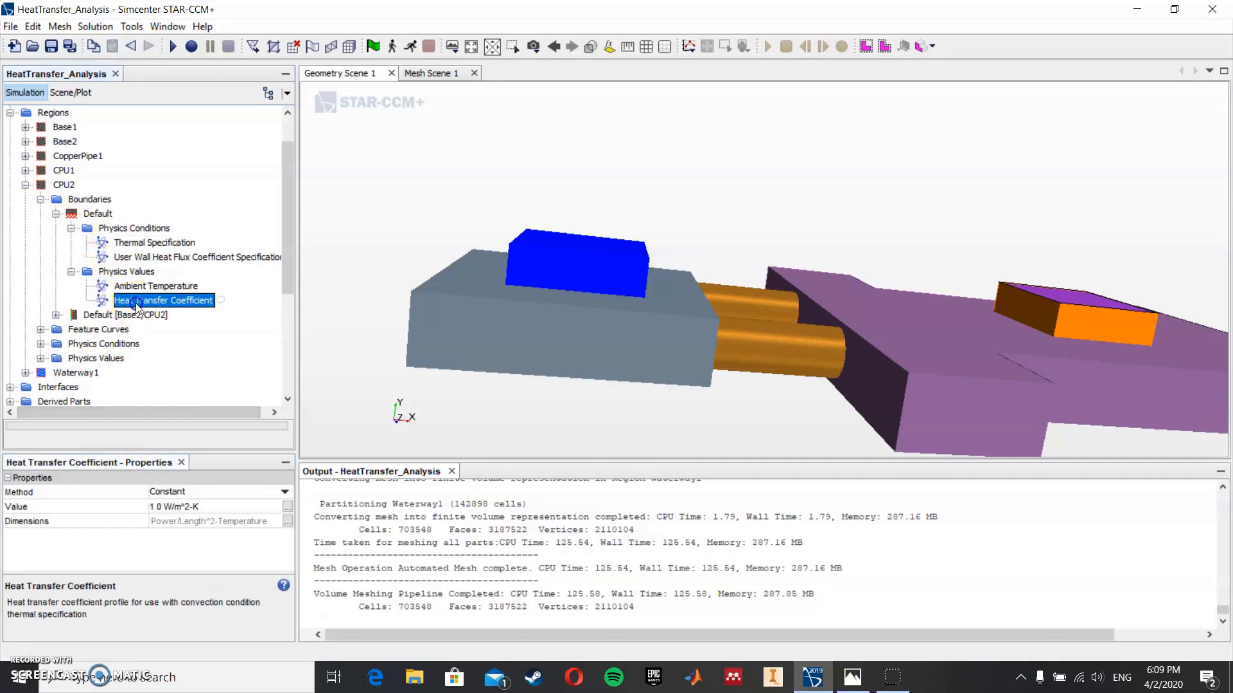
click(178, 506)
key(Return)
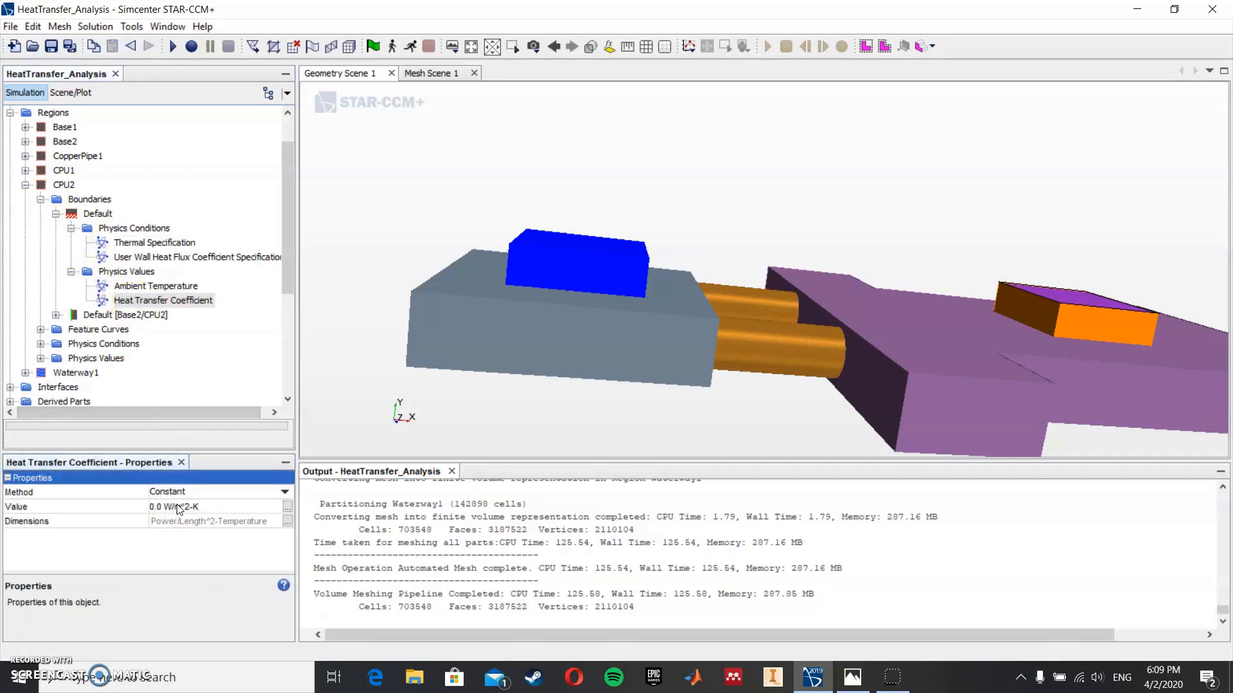
click(169, 287)
click(197, 506)
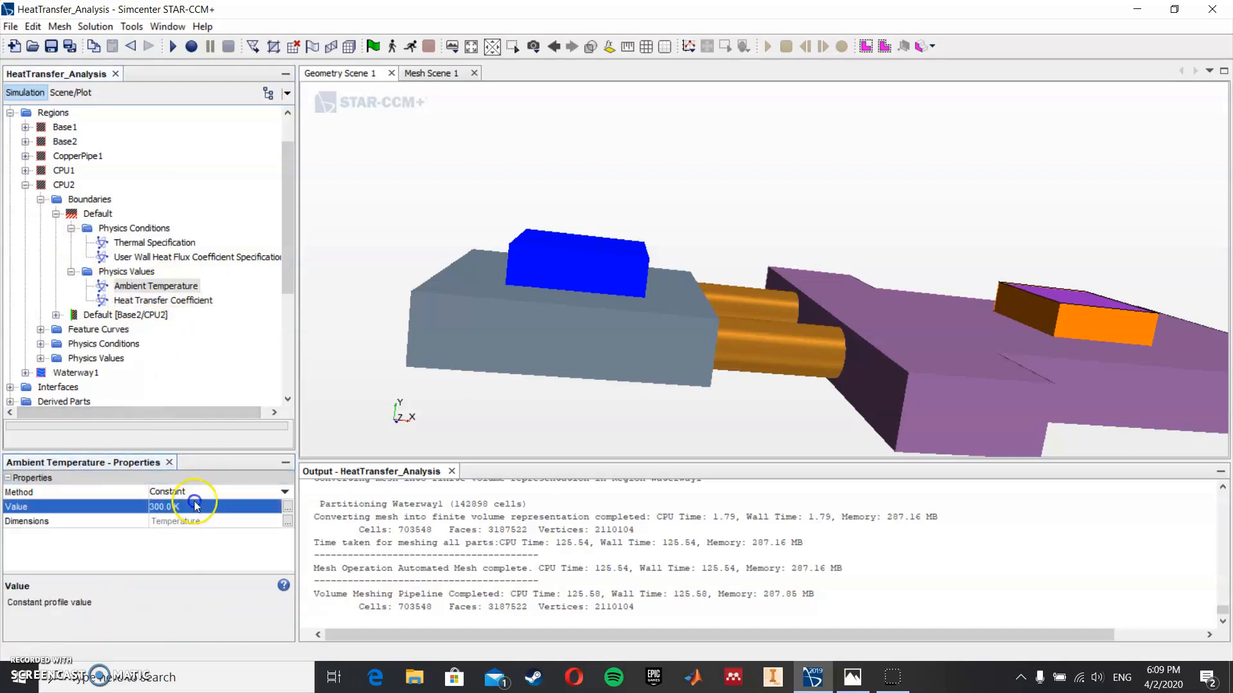
key(Return)
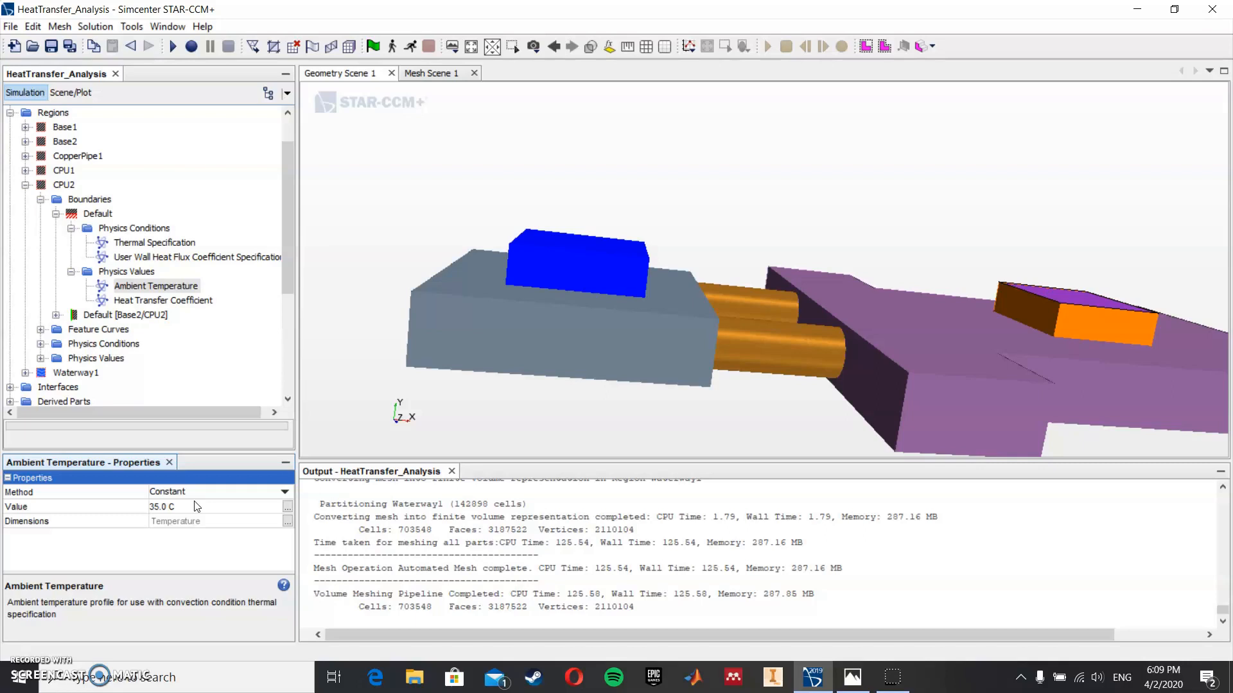
click(25, 188)
- Switch CPU1's Default wall thermal specification to Convection
click(25, 170)
click(40, 184)
click(56, 199)
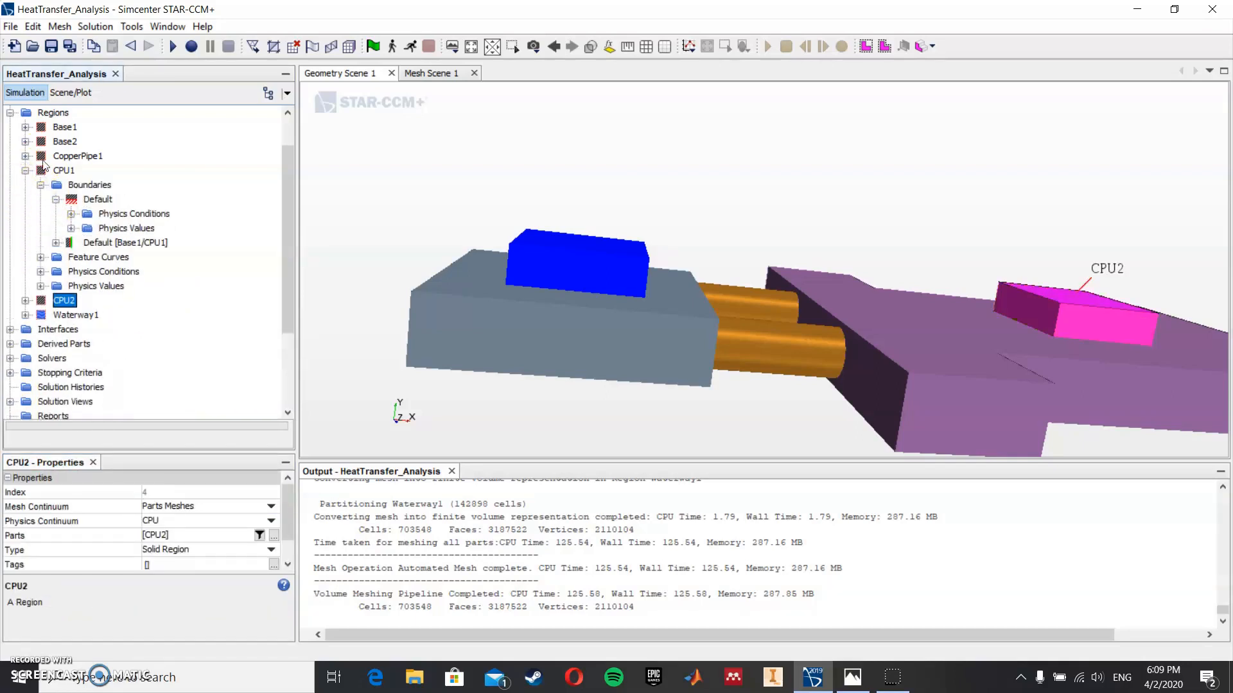
click(71, 213)
click(154, 228)
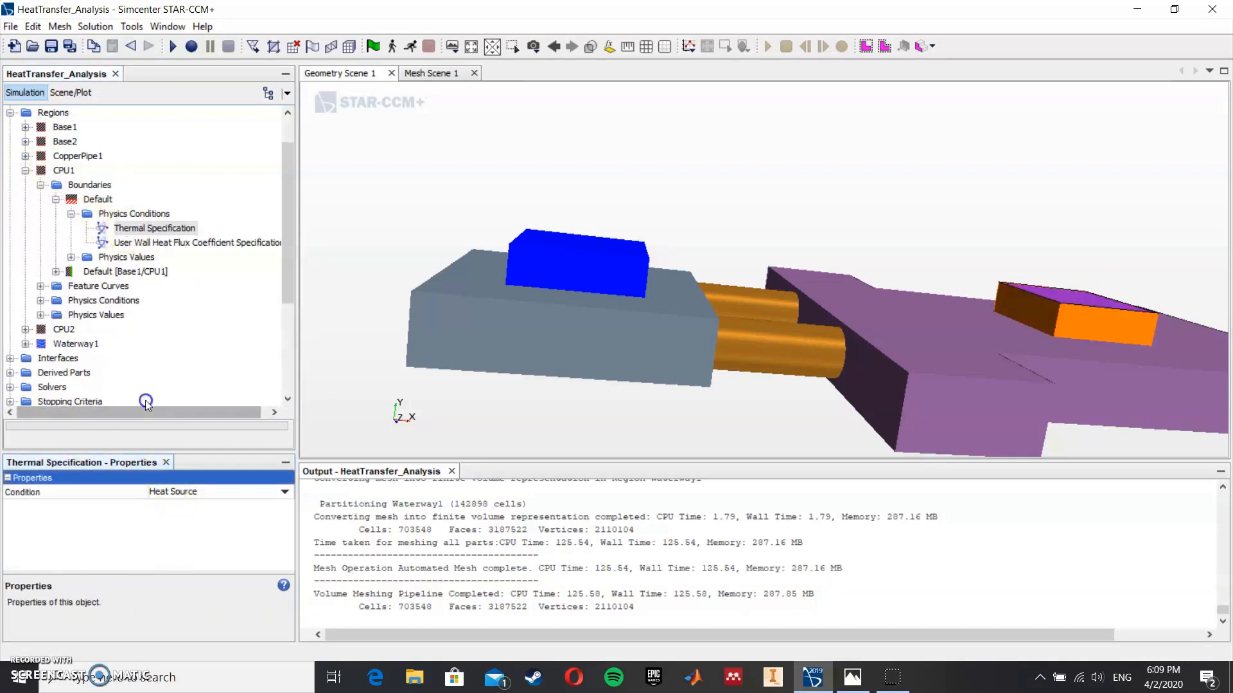
click(183, 493)
click(239, 560)
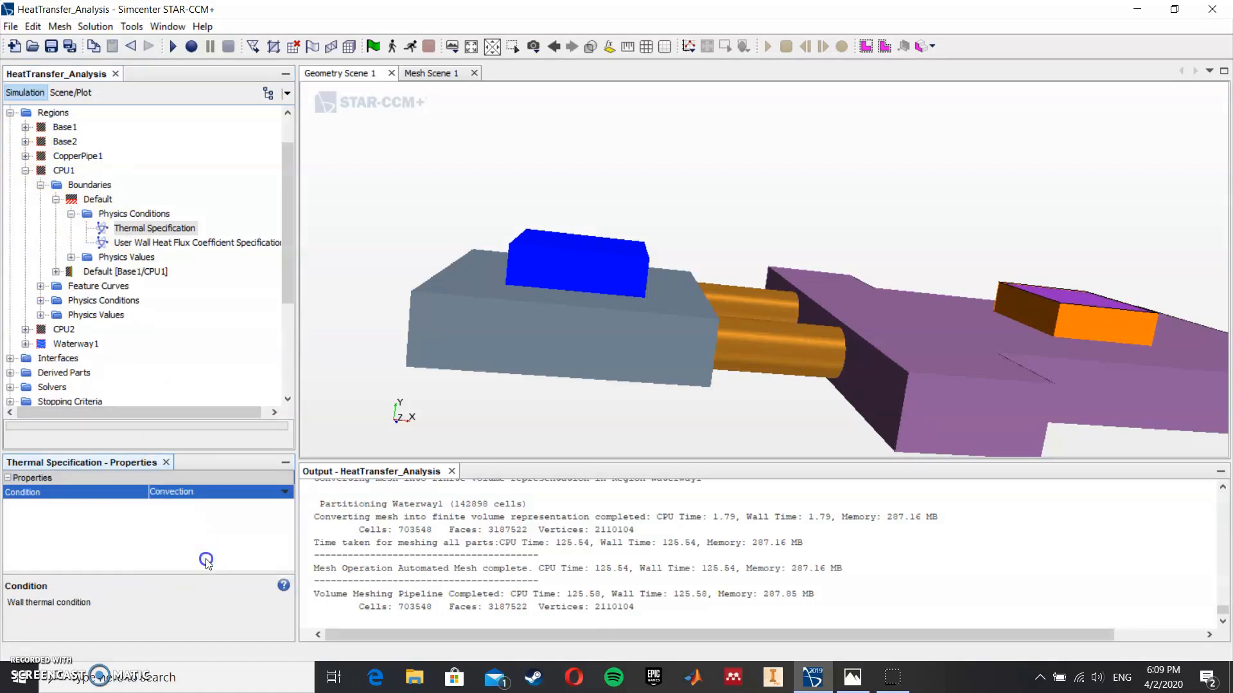
- Give CPU1's convection wall a 35 C ambient temperature and a 0.0 heat transfer coefficient
click(70, 257)
click(156, 271)
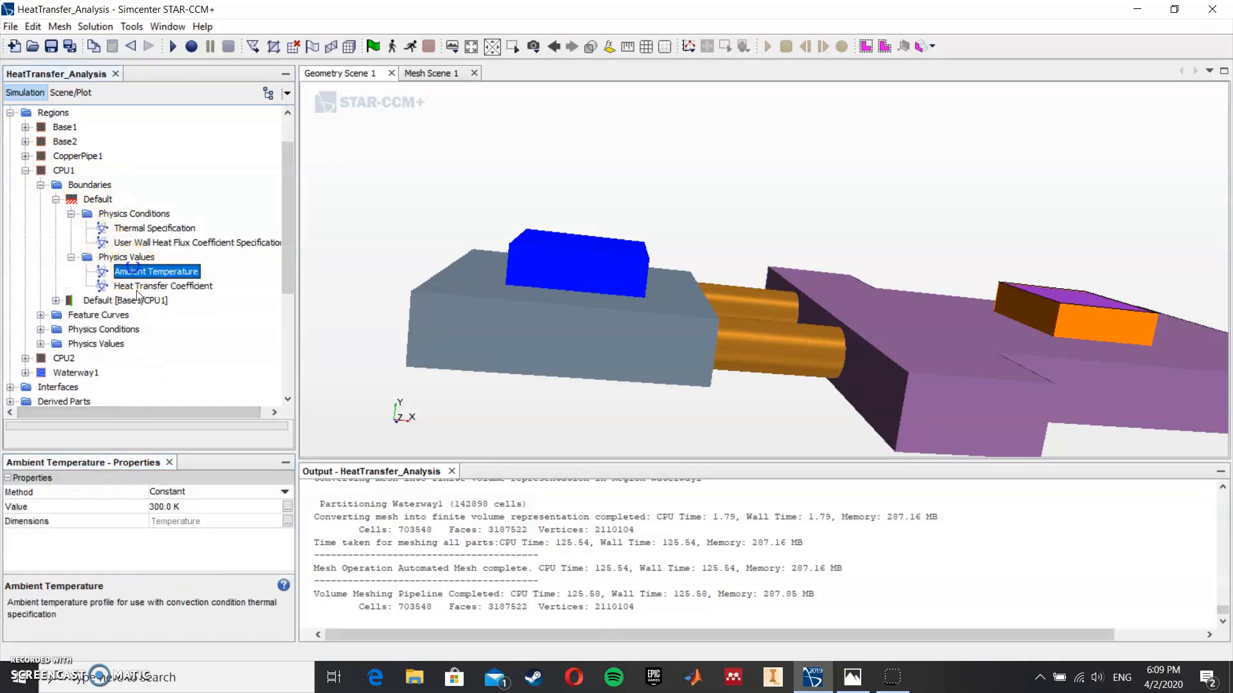
click(190, 508)
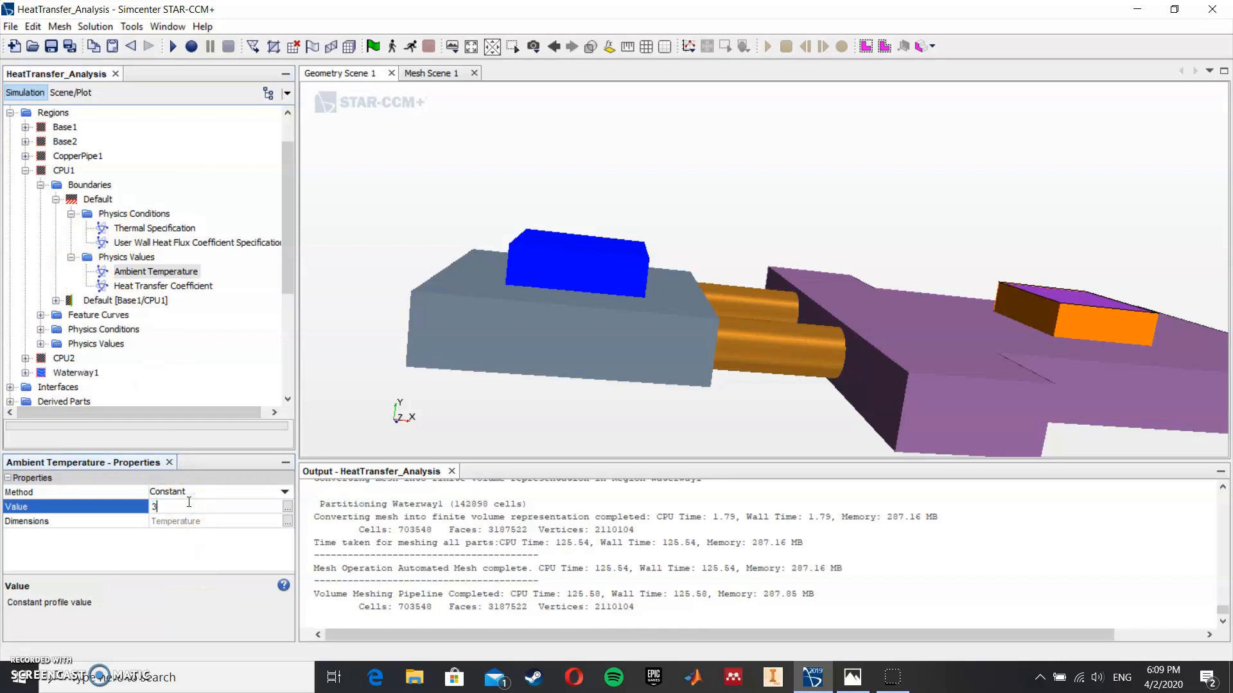
text(35C)
key(Return)
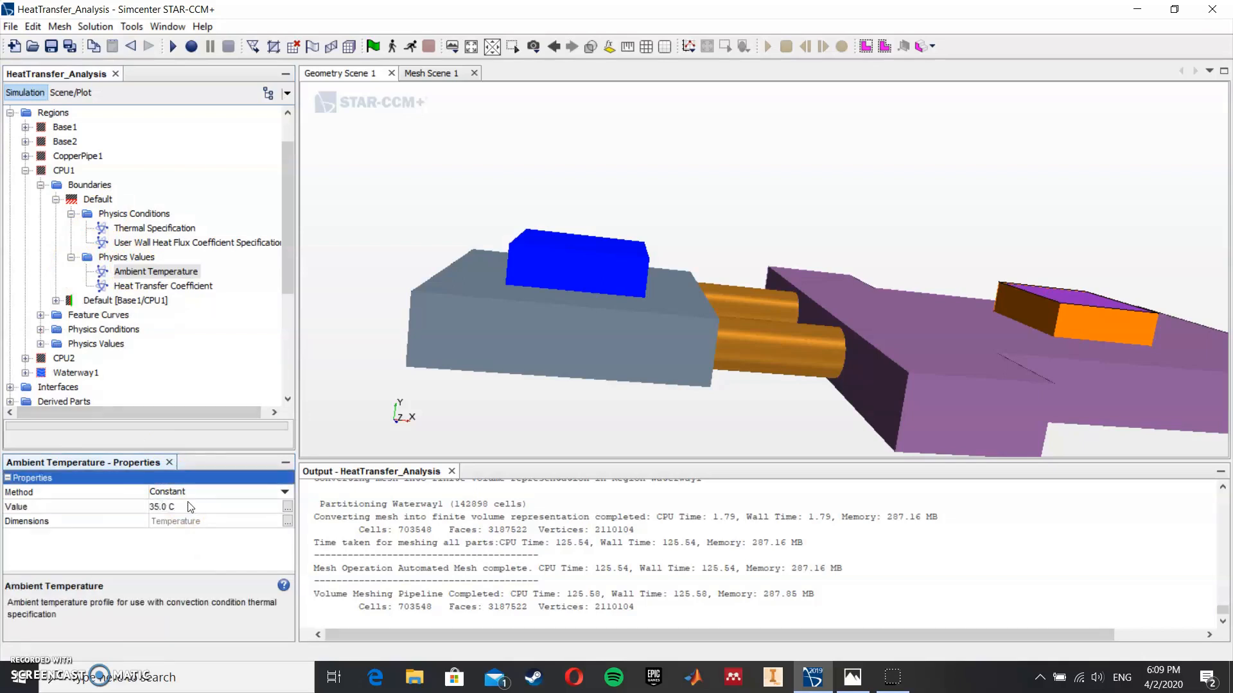
click(148, 287)
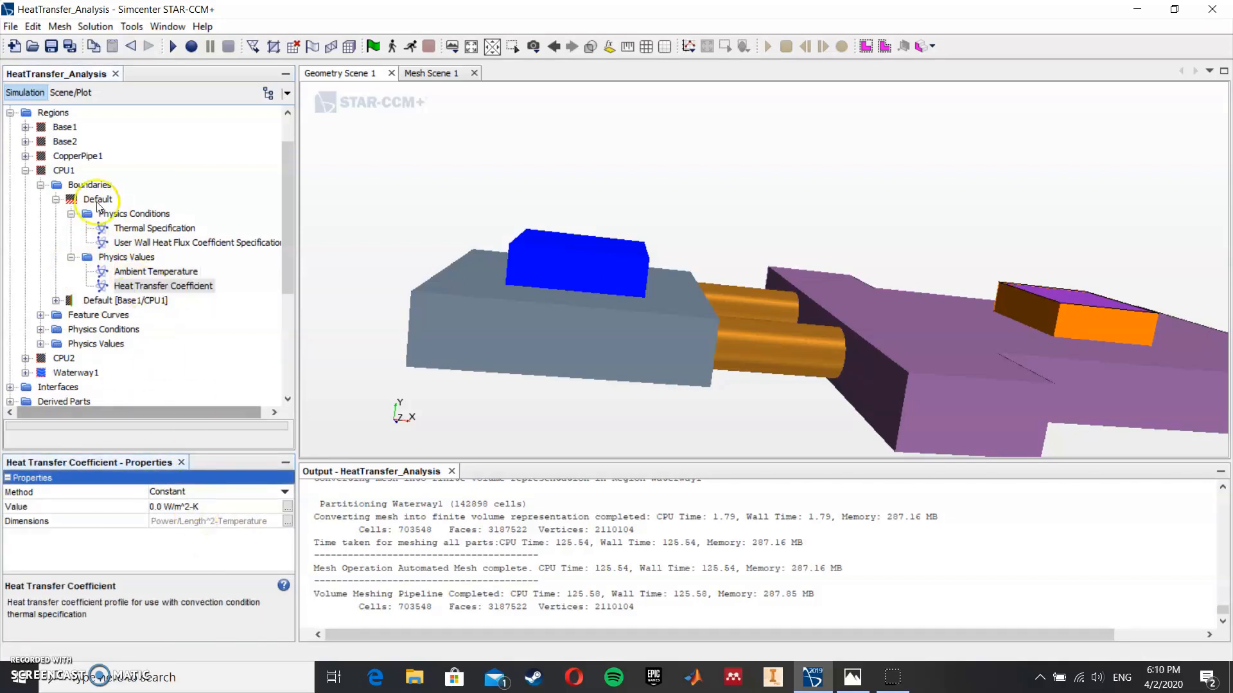
click(40, 185)
click(26, 170)
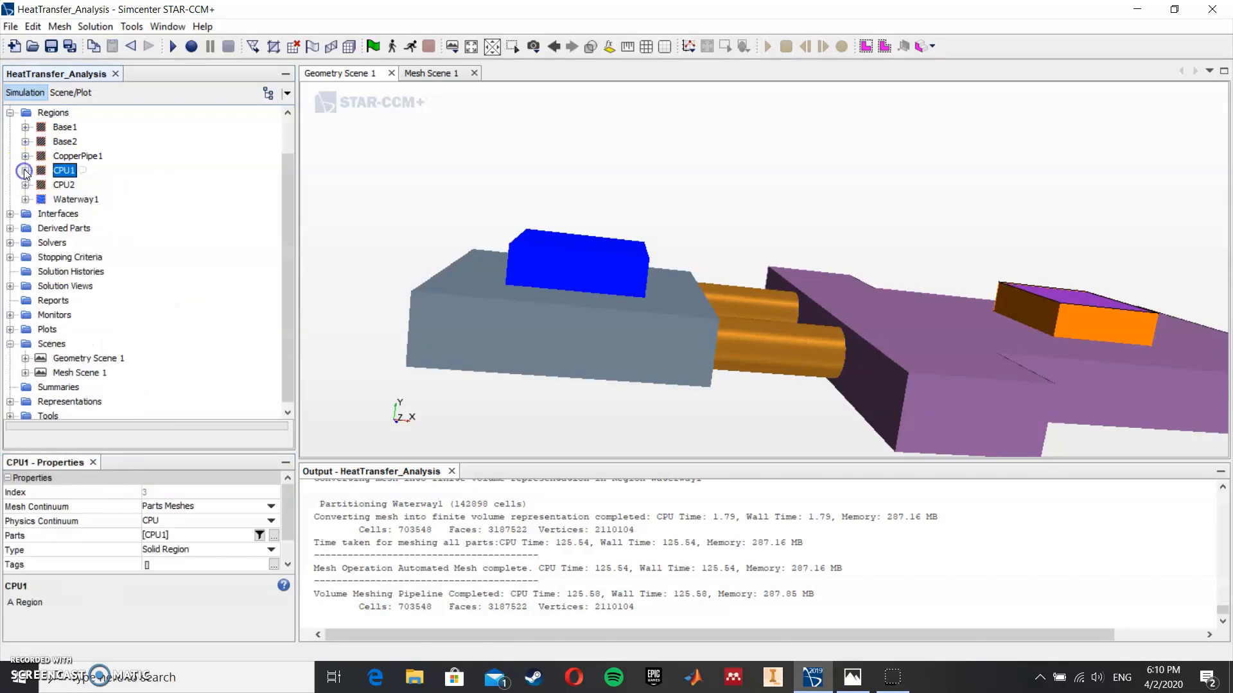
- Inspect the thermal specification of CopperPipe1's Default wall boundary
click(25, 157)
click(41, 171)
click(56, 185)
click(56, 185)
click(56, 185)
click(70, 200)
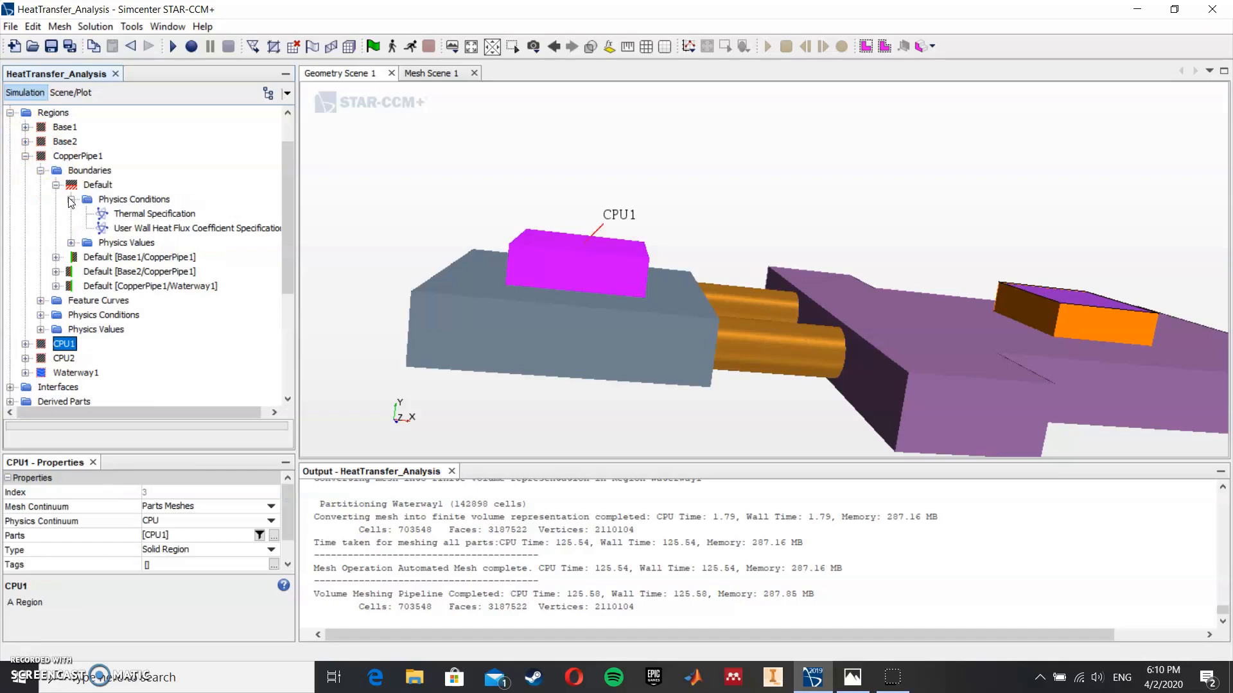
click(154, 228)
click(154, 213)
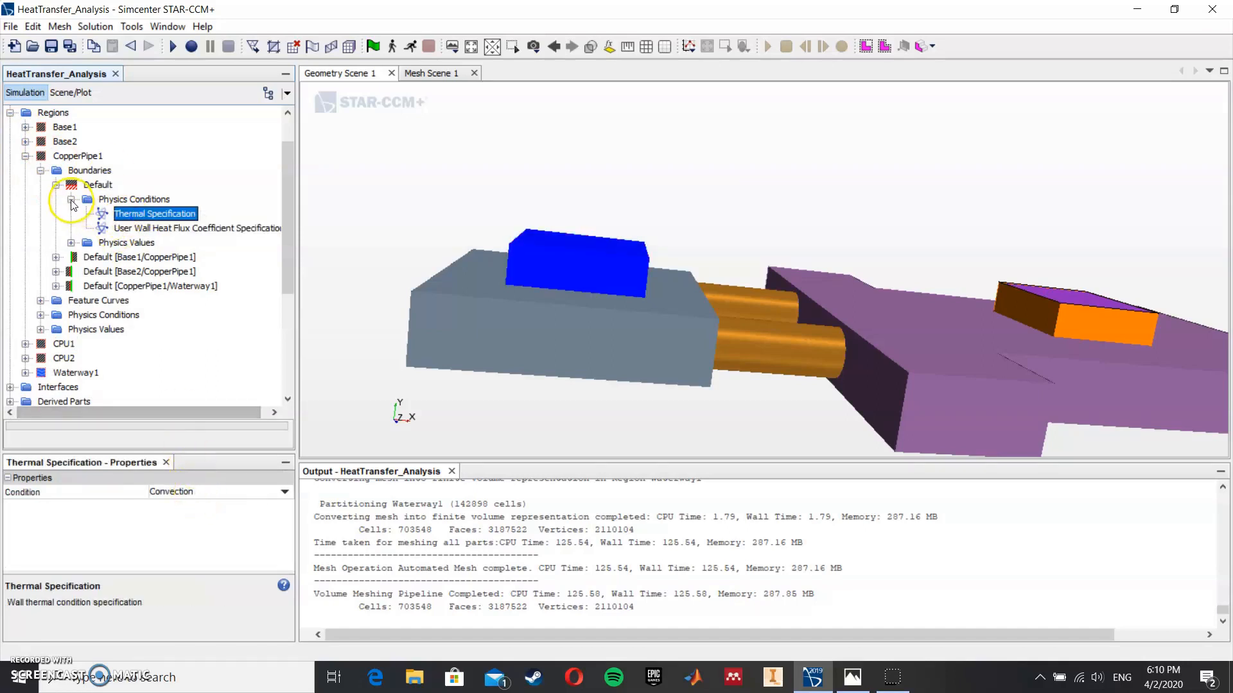
double_click(103, 200)
- Set CopperPipe1's wall ambient temperature to 35.0 C and heat transfer coefficient to 0
click(71, 214)
click(153, 229)
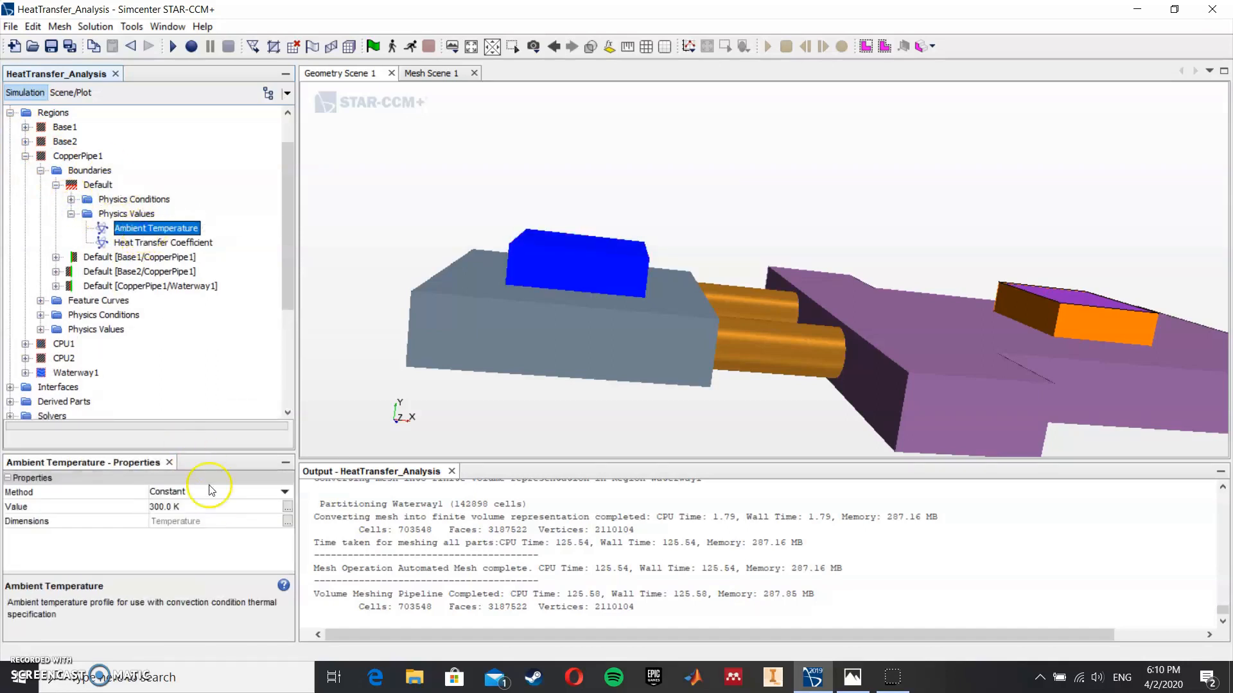
click(212, 507)
text(35.0 C)
key(Return)
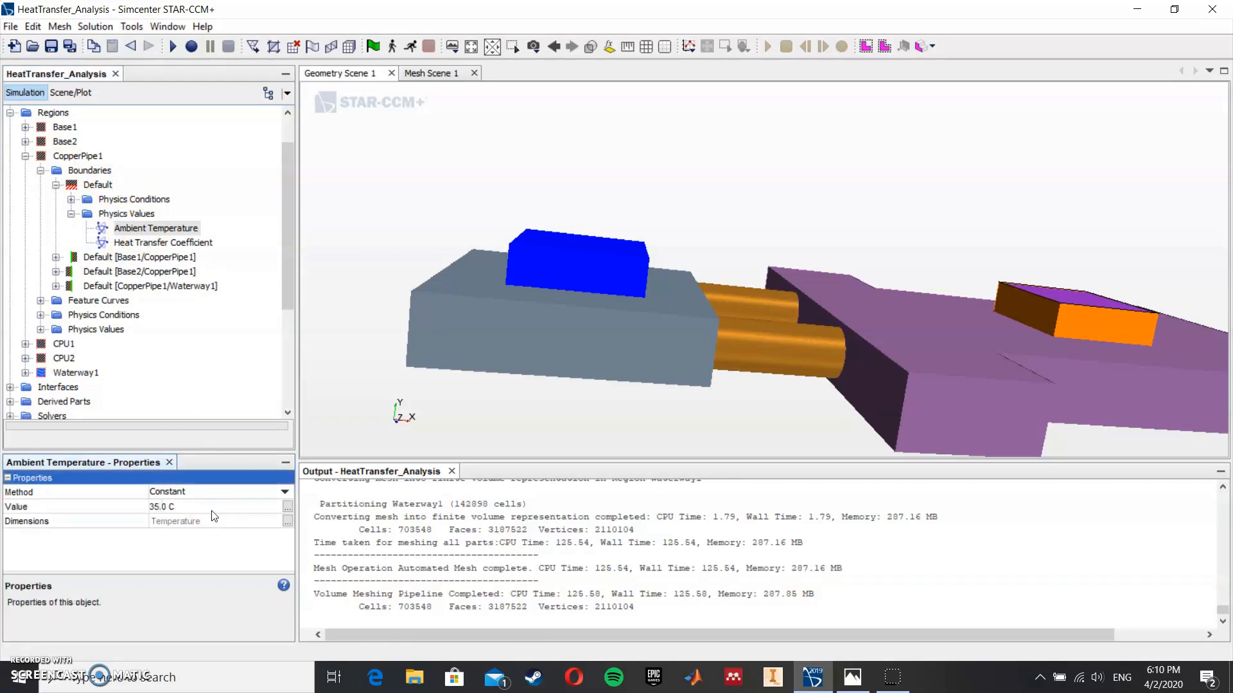
click(186, 243)
click(197, 511)
text(0)
key(Return)
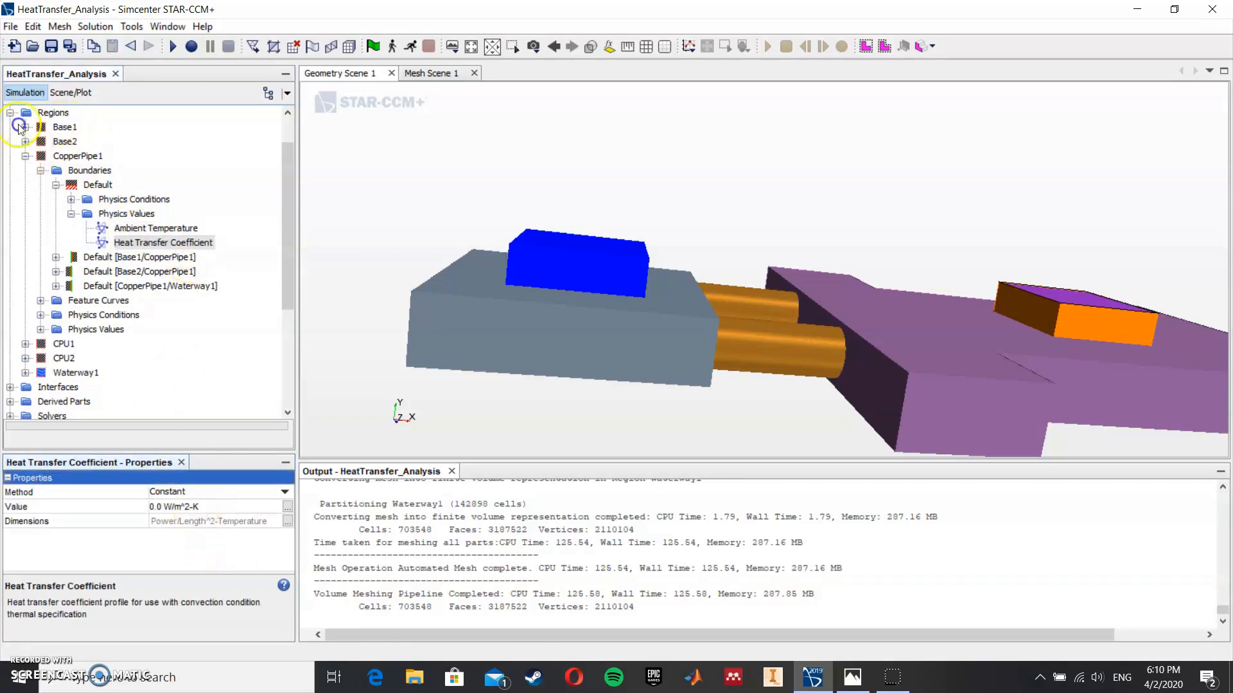
- Switch Waterway1's Default wall thermal specification to Convection
click(25, 156)
click(25, 199)
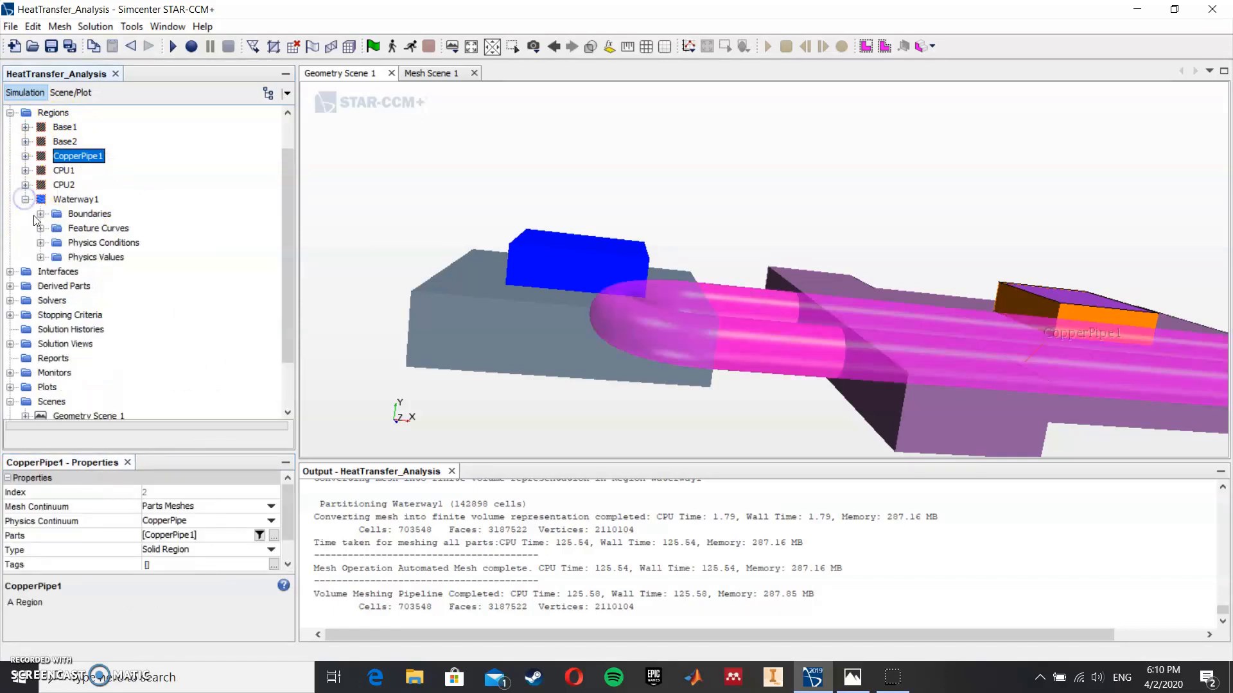
click(40, 213)
click(97, 228)
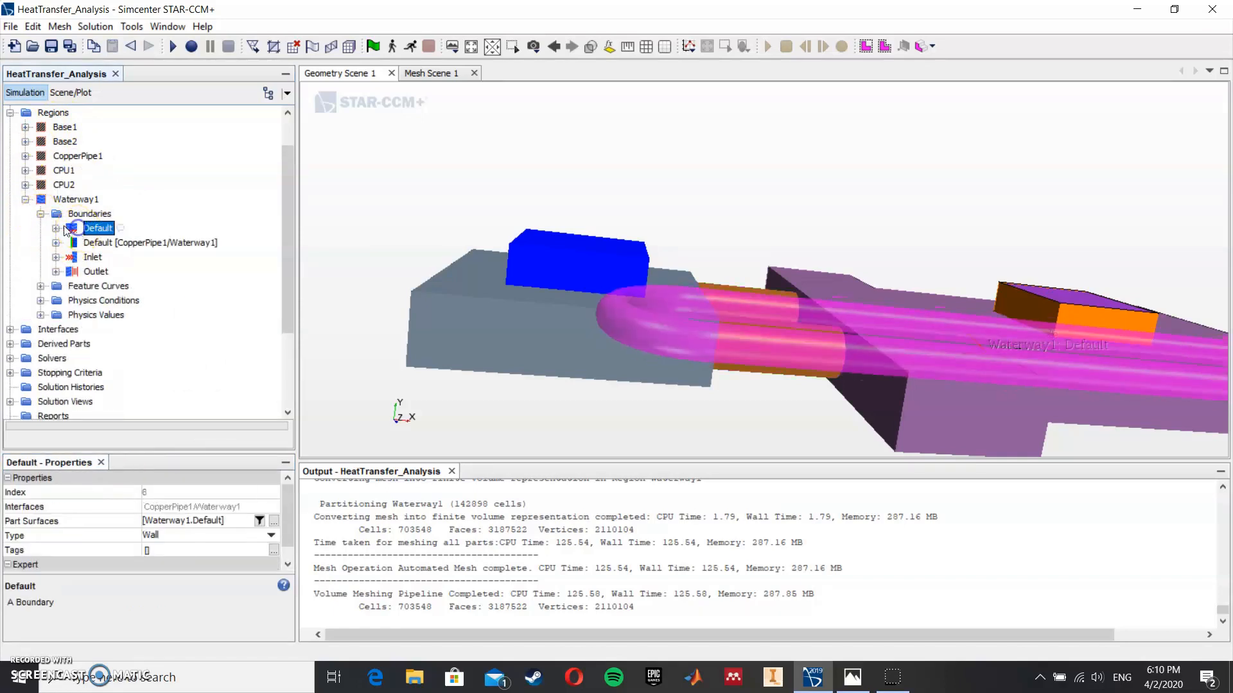
click(57, 229)
click(71, 243)
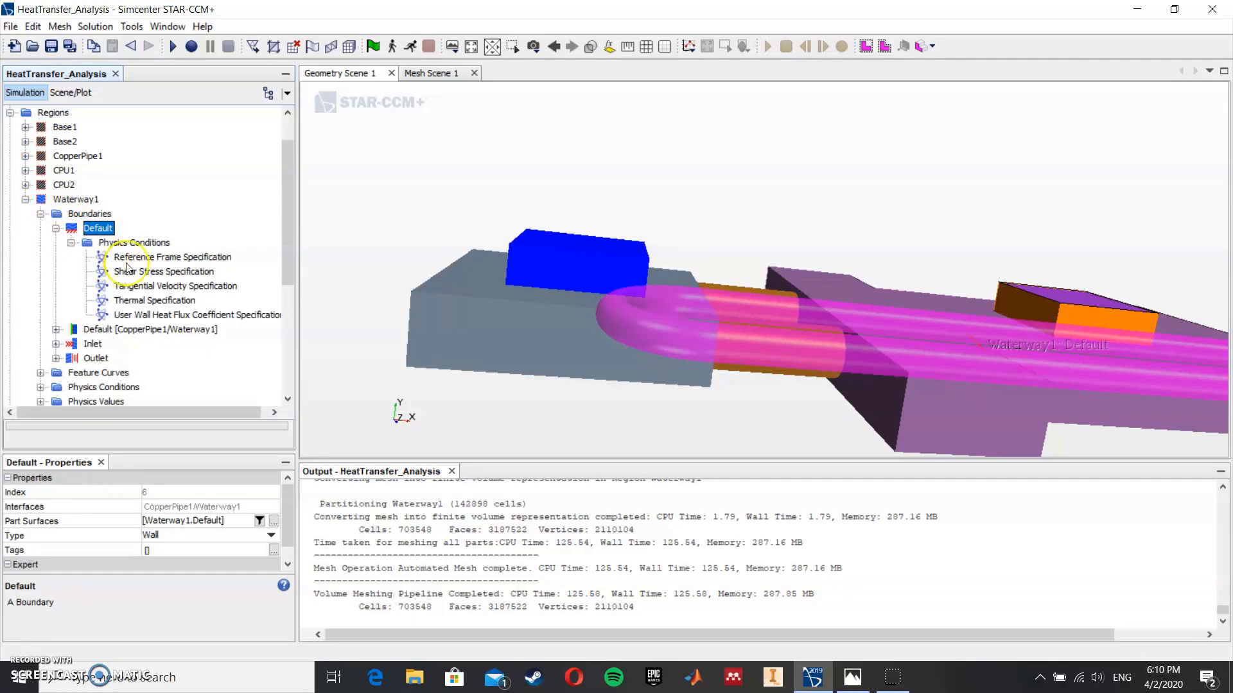
click(175, 300)
click(222, 493)
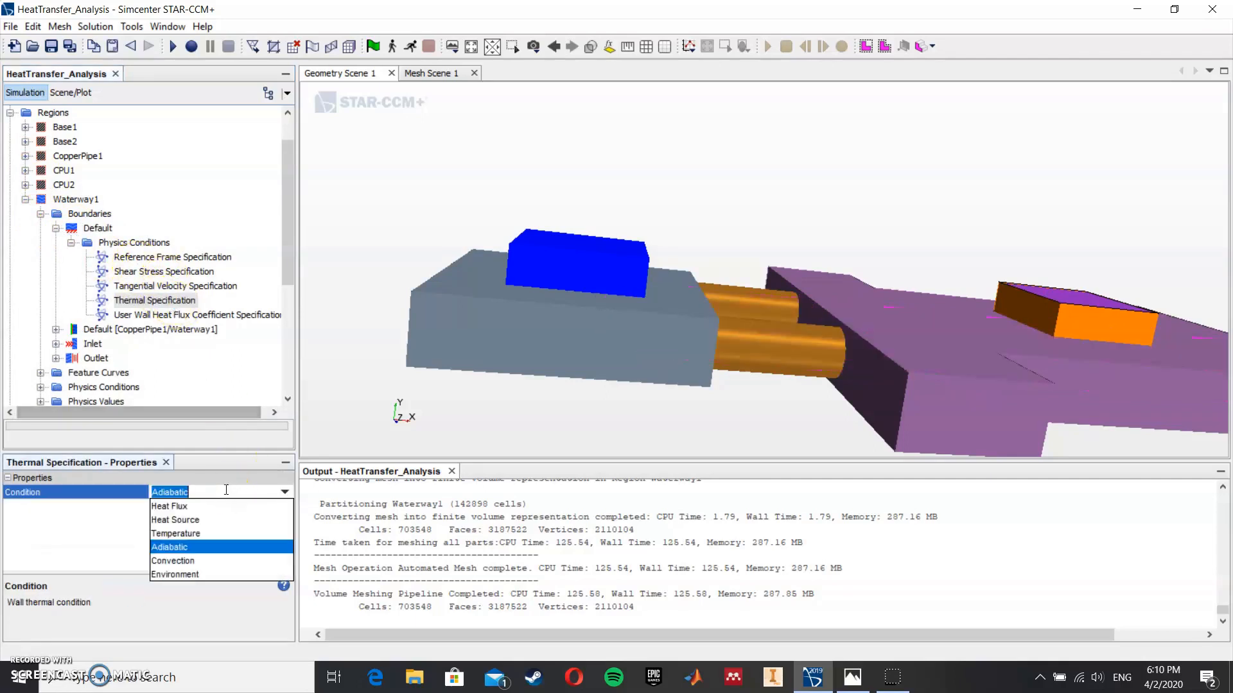
click(231, 561)
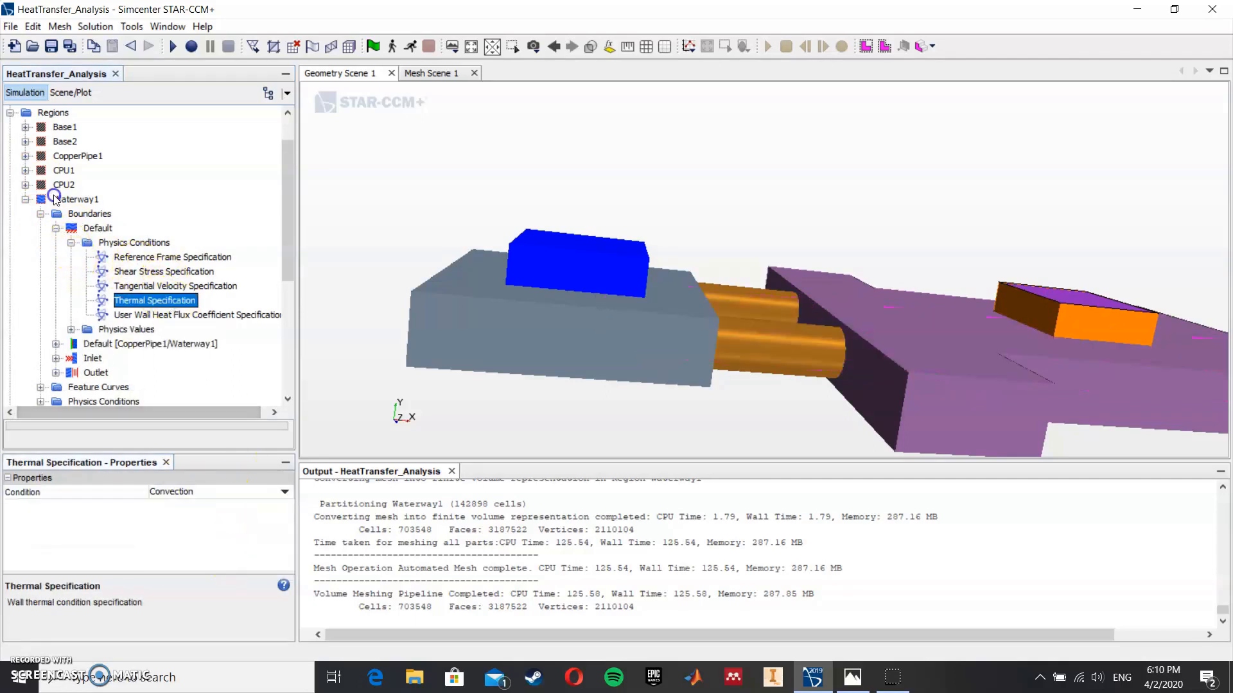
click(70, 243)
- Set the waterway wall's ambient temperature to 35 C and heat transfer coefficient to 0
click(70, 257)
click(155, 272)
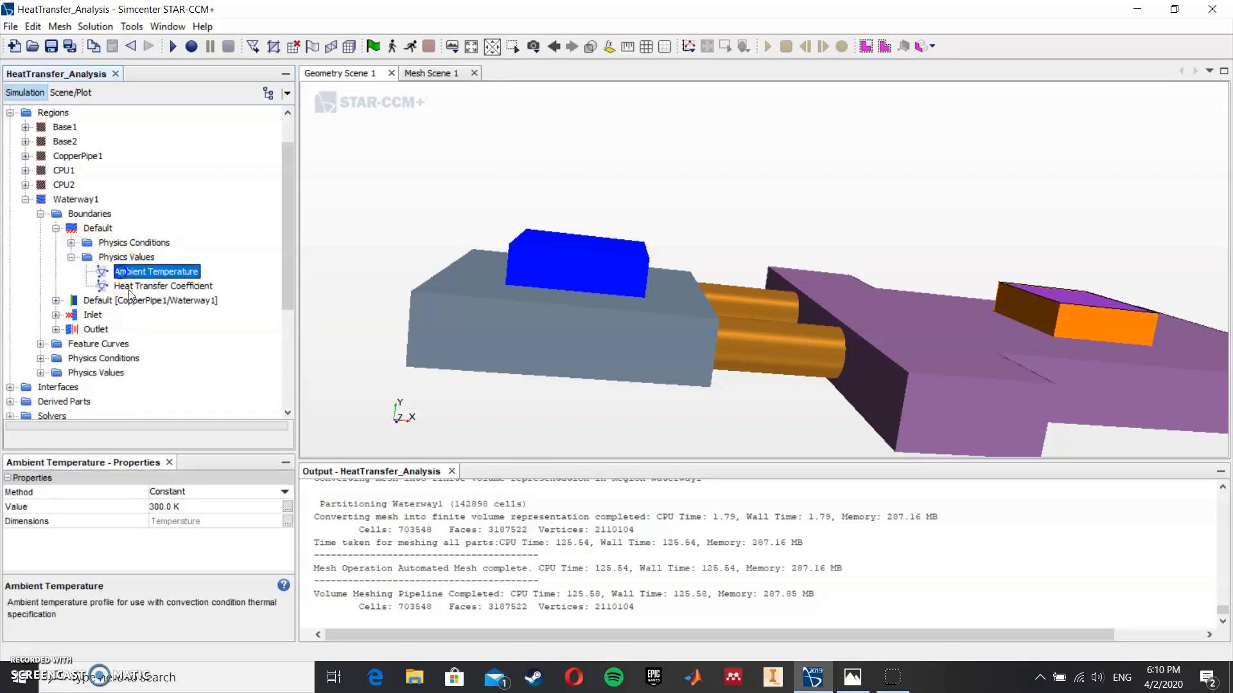
click(167, 506)
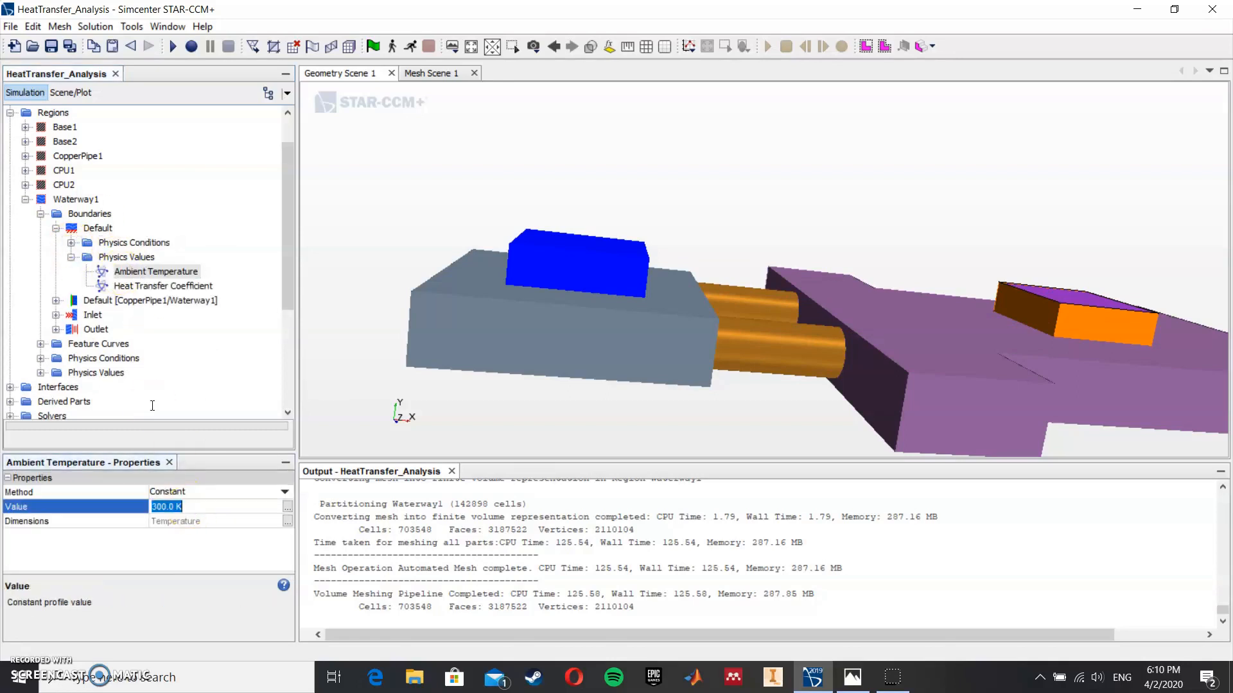
text(35C)
key(Return)
click(152, 271)
key(Down)
click(186, 507)
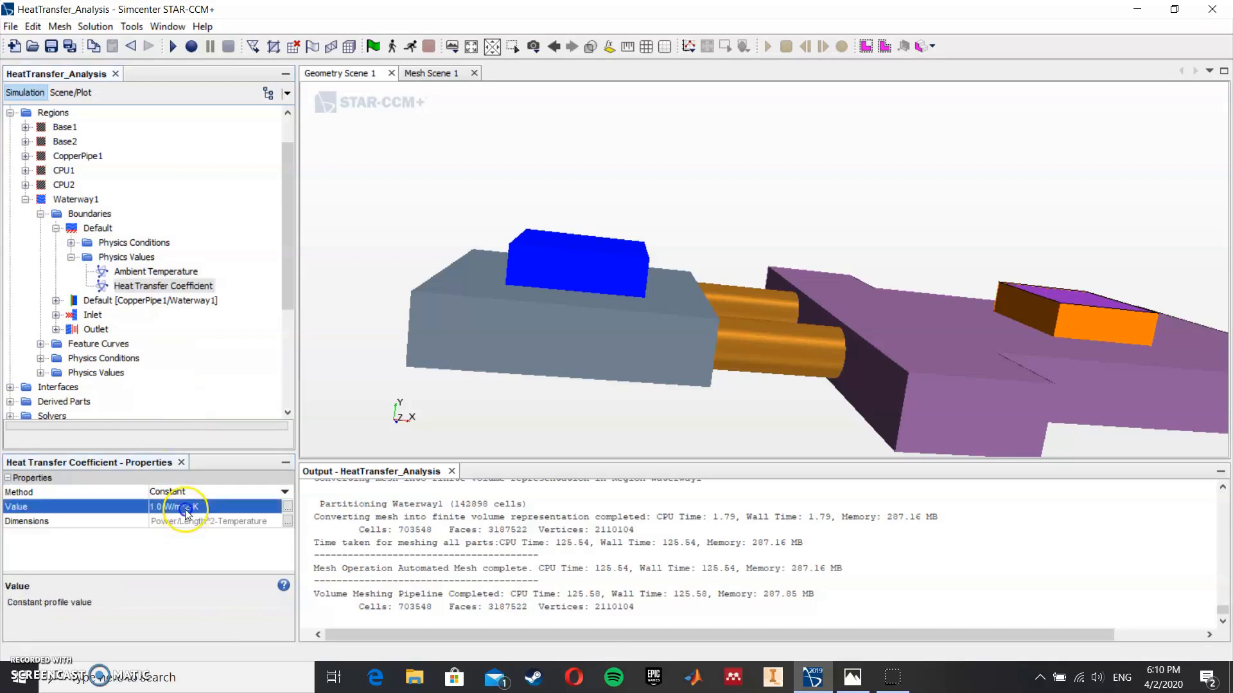
text(0)
key(Return)
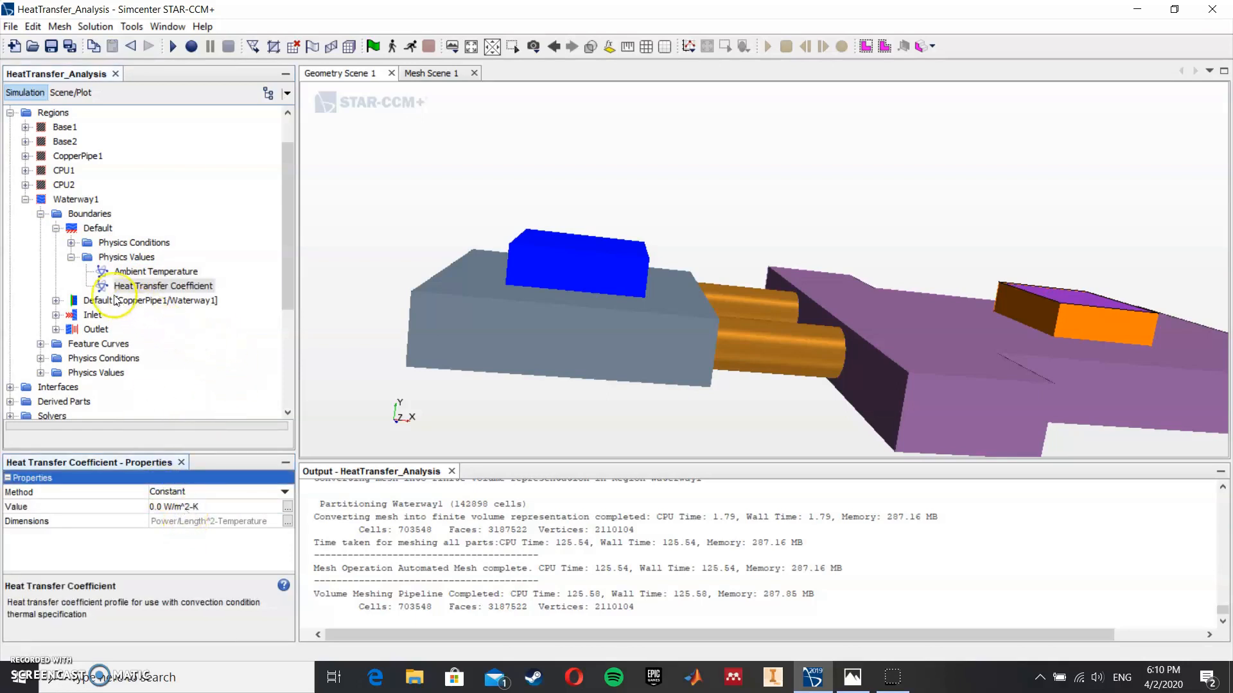
- Collapse the Waterway1 tree, rotate the model slightly, and expand CPU2's physics conditions
click(71, 258)
click(56, 228)
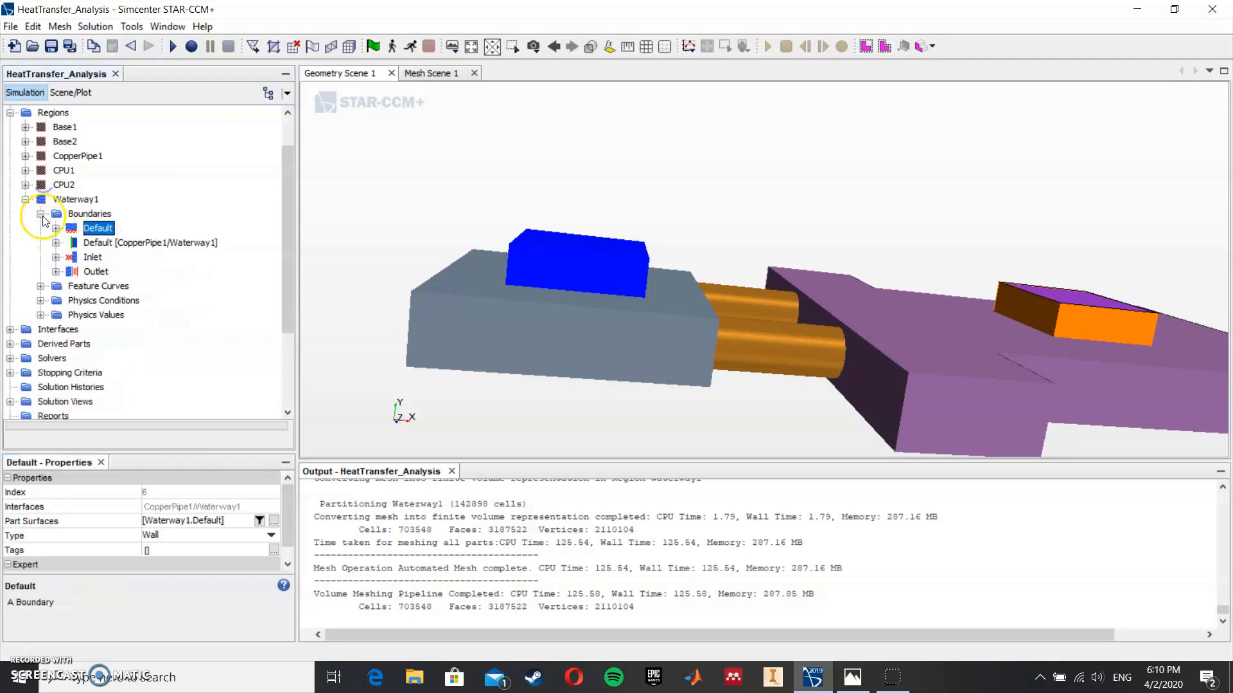
click(41, 214)
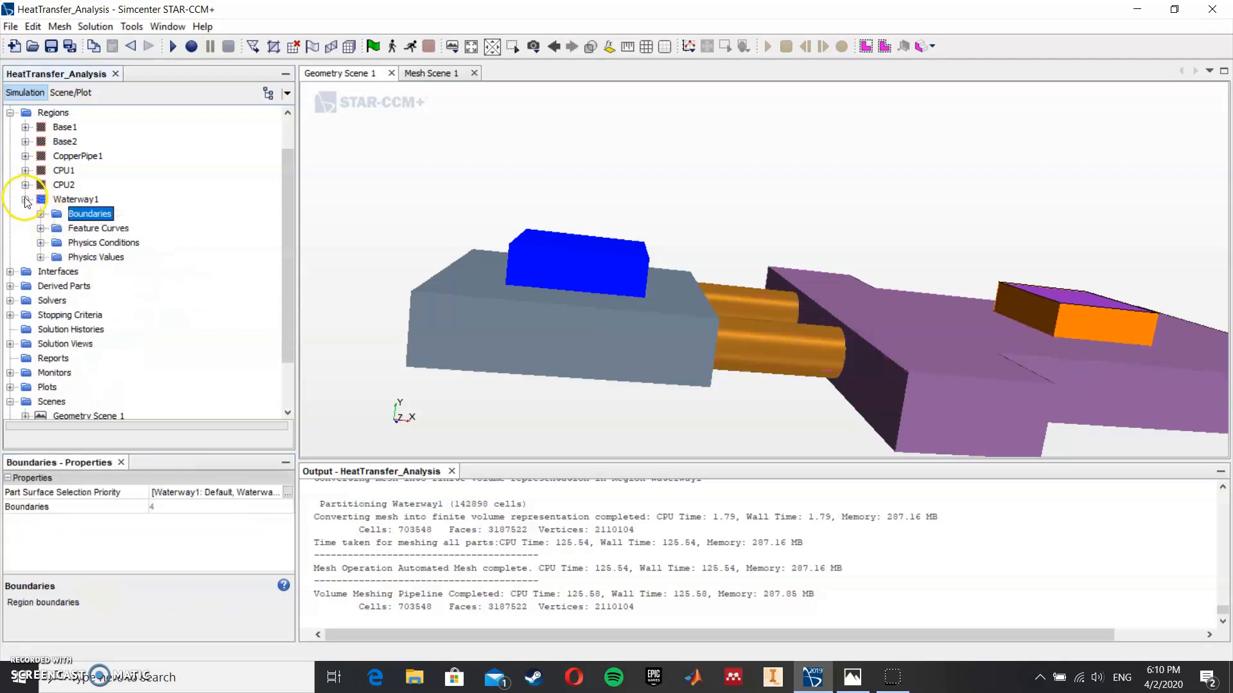
click(26, 200)
drag(610, 214, 607, 232)
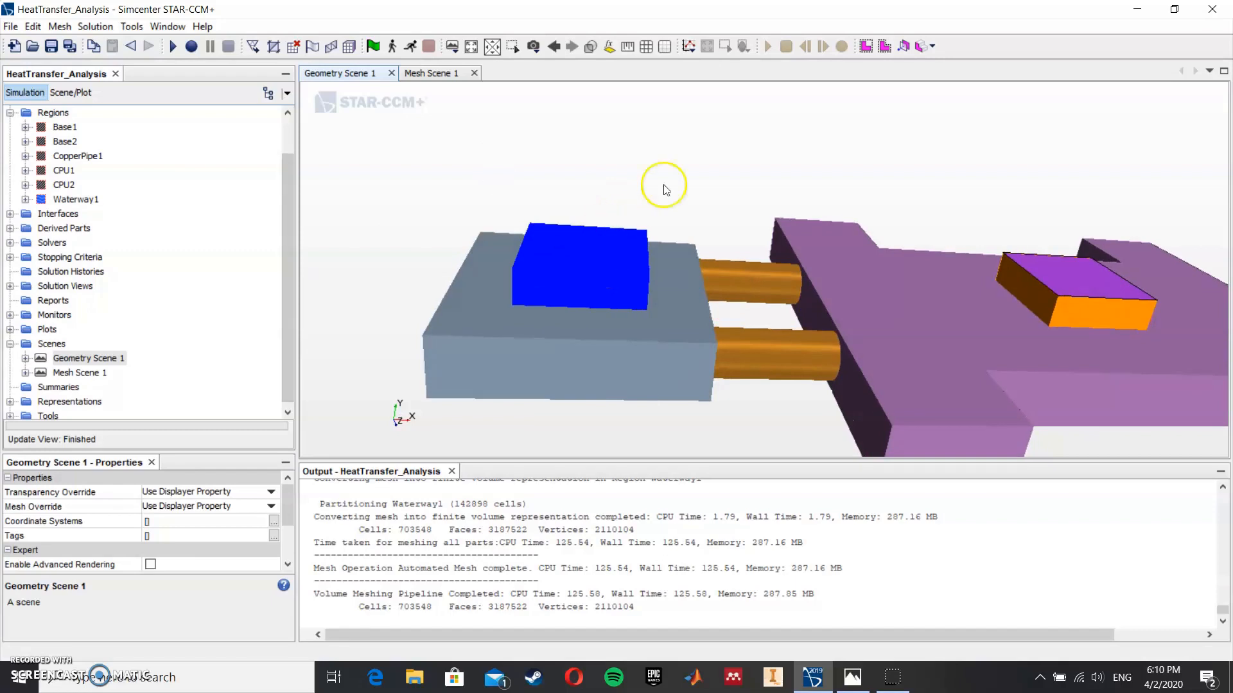
click(25, 185)
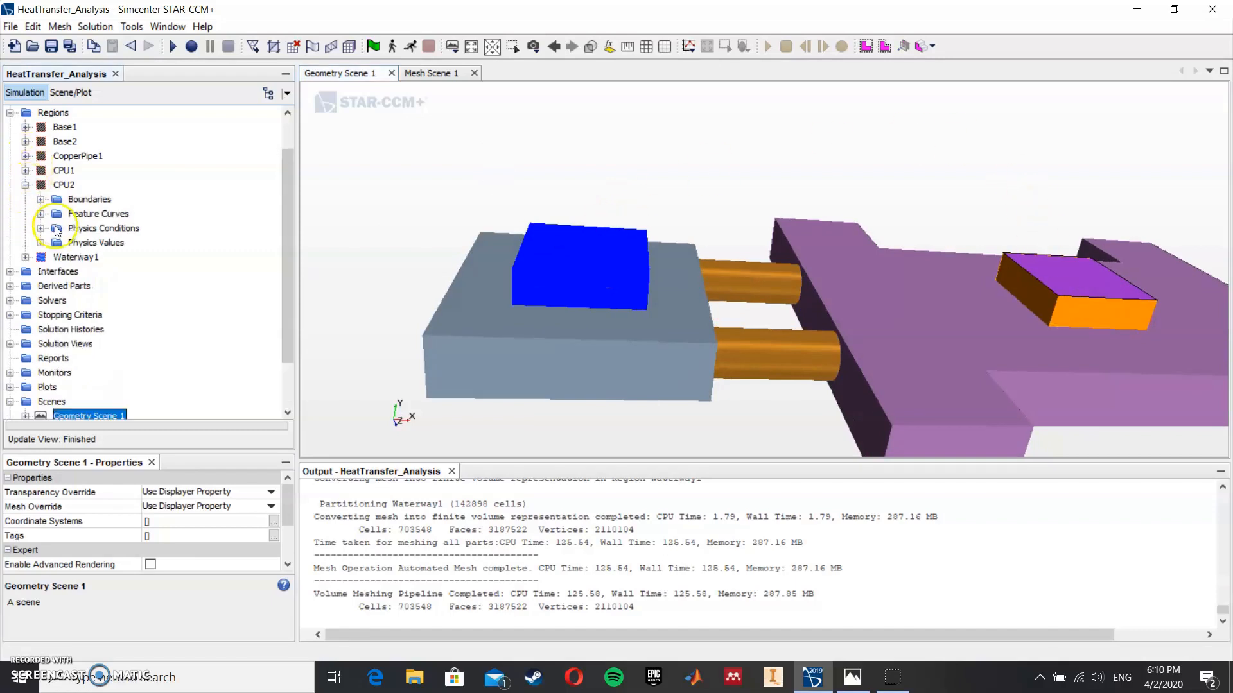
click(41, 229)
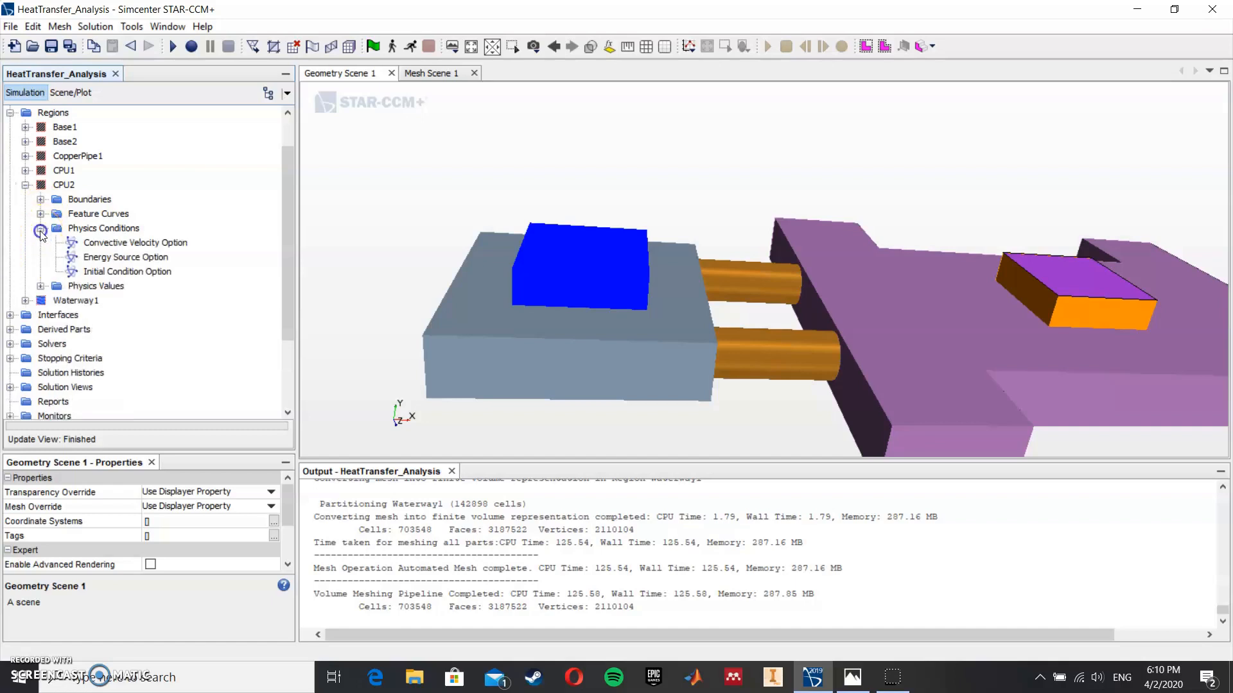
- Give CPU2 a Total Heat Source energy option with a 15 W heat source
click(102, 258)
click(187, 492)
click(195, 492)
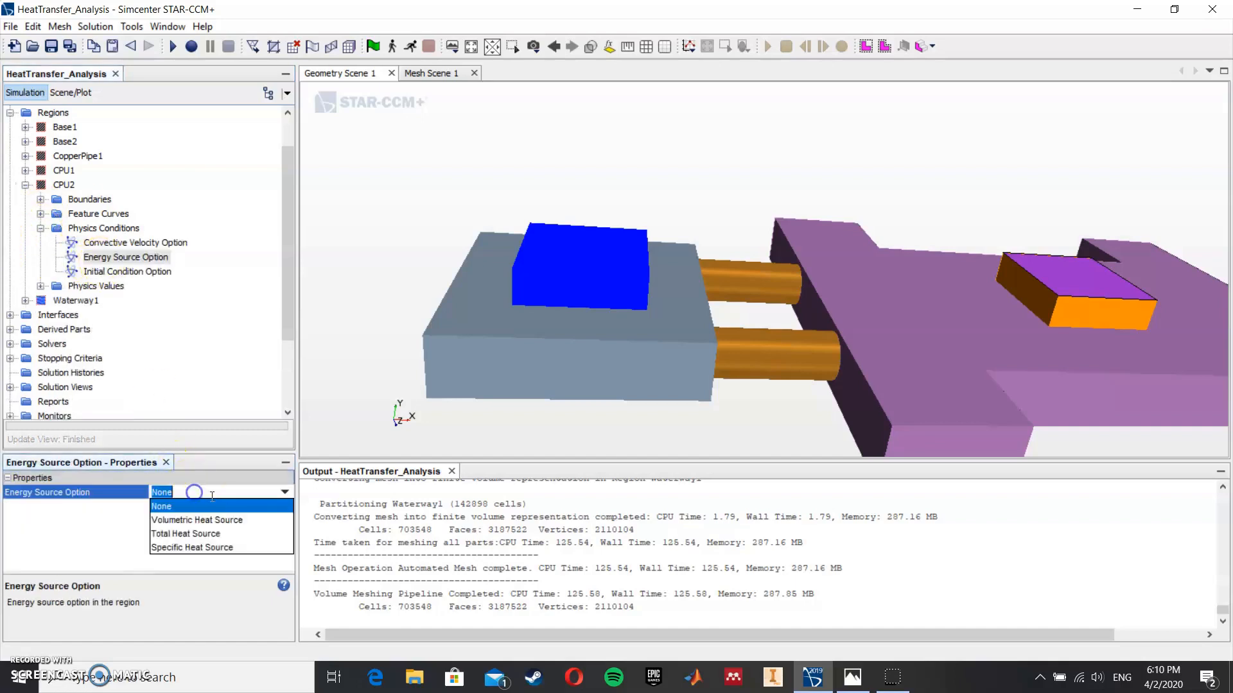
click(242, 546)
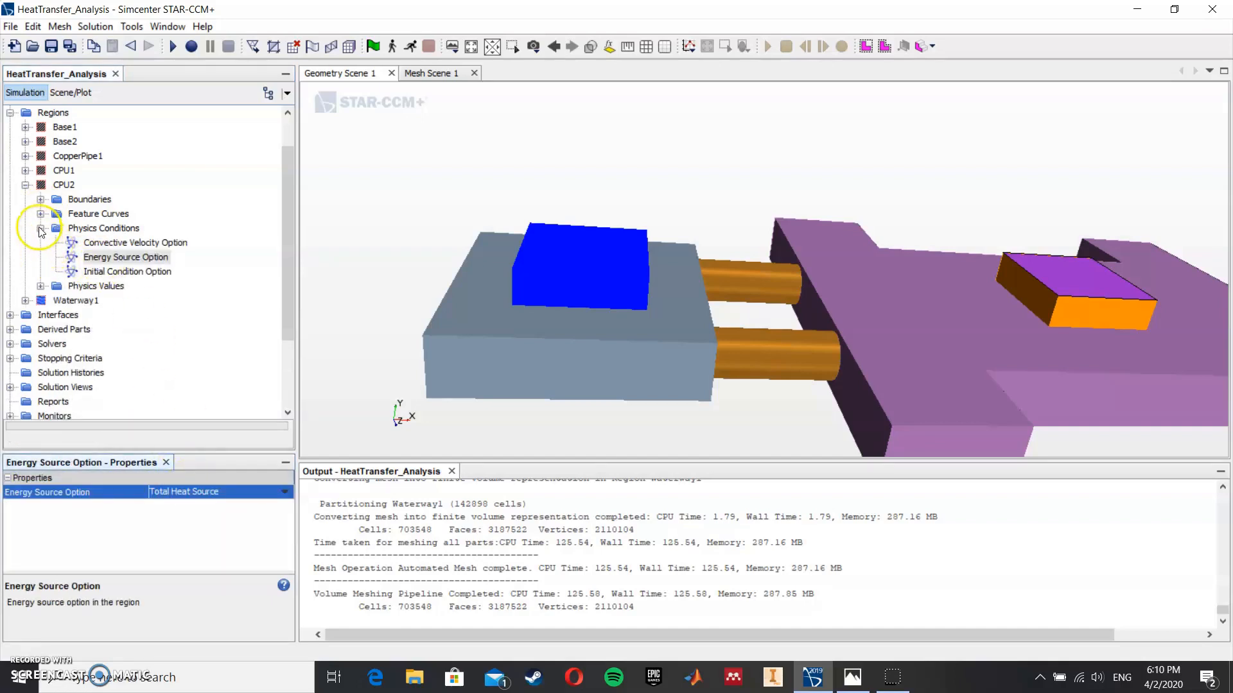
click(41, 229)
click(41, 243)
click(107, 285)
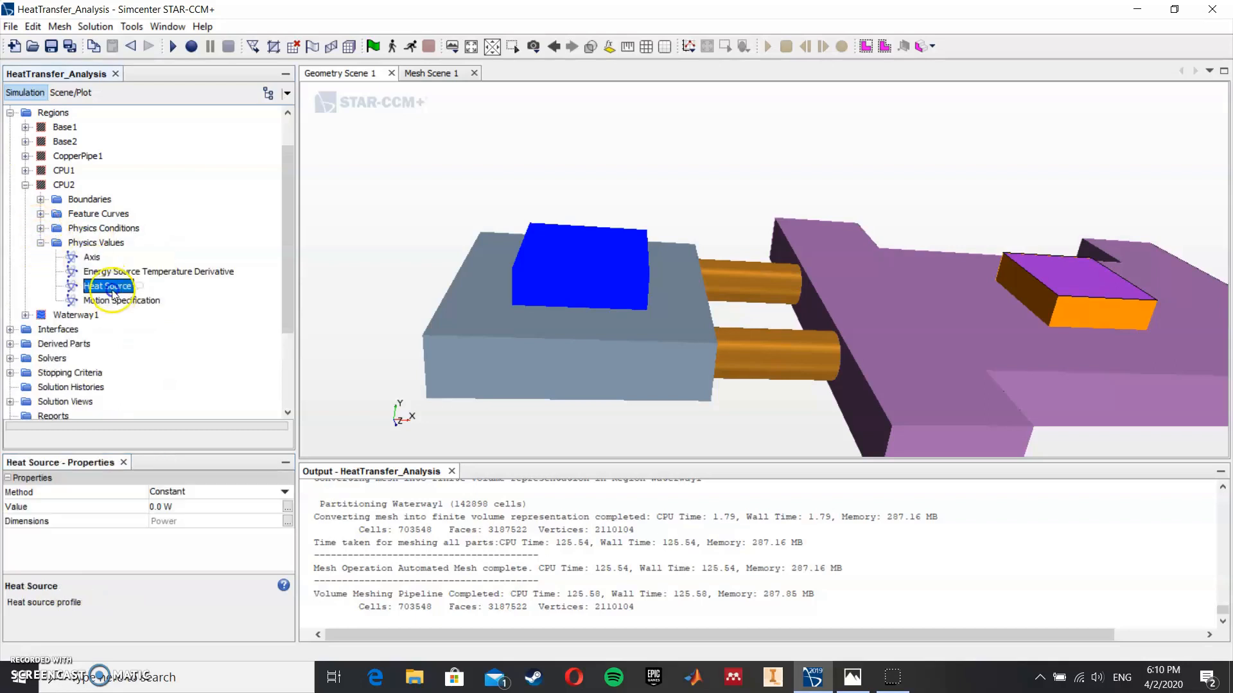
click(188, 507)
text(15)
key(Return)
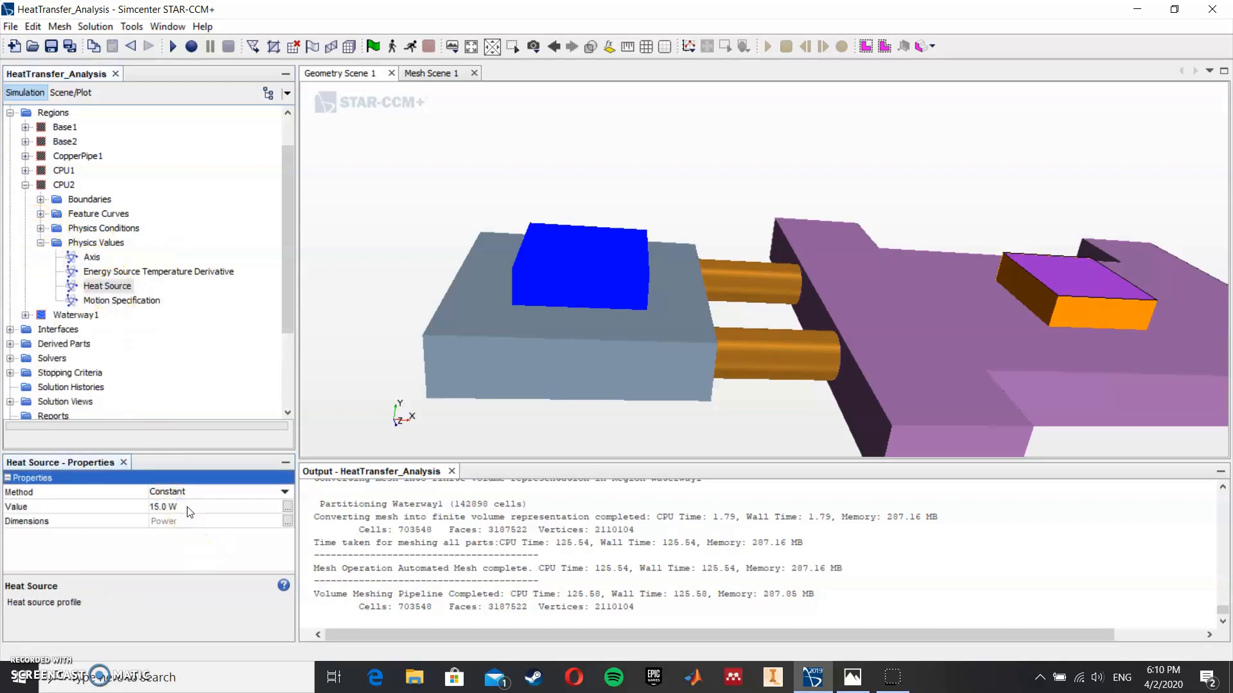
click(25, 185)
- Give CPU1 a Total Heat Source of 20 W and save the simulation
click(24, 170)
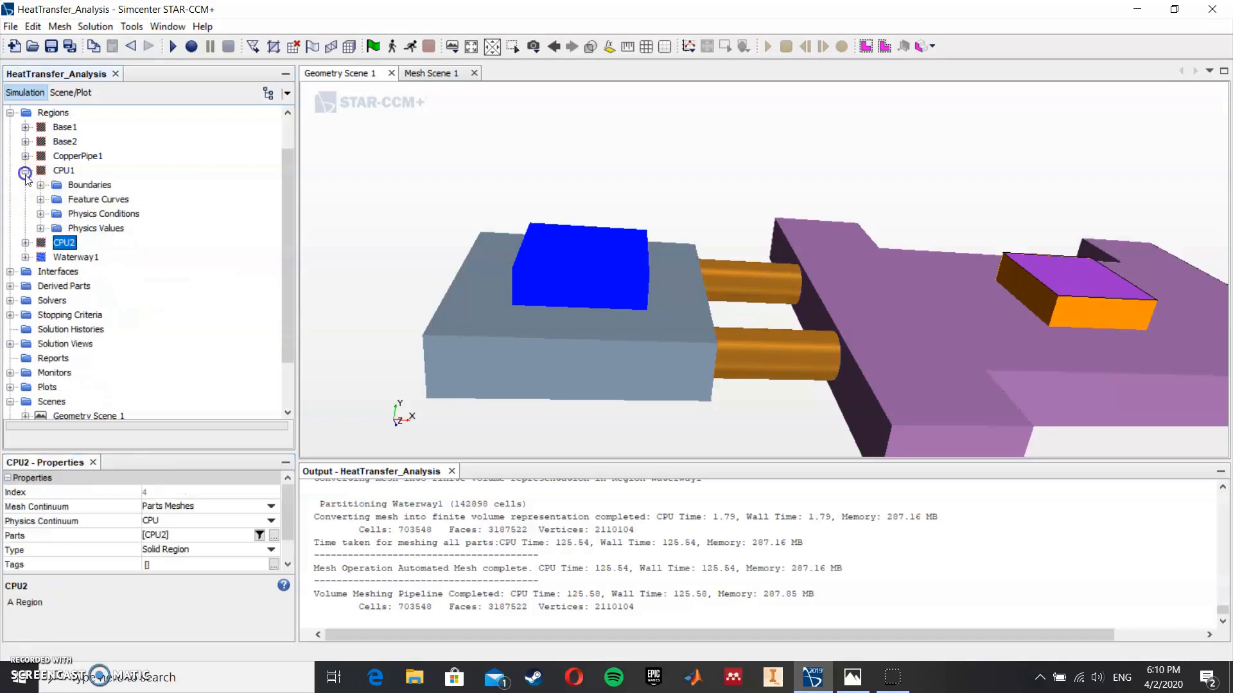
click(41, 213)
click(126, 243)
click(212, 492)
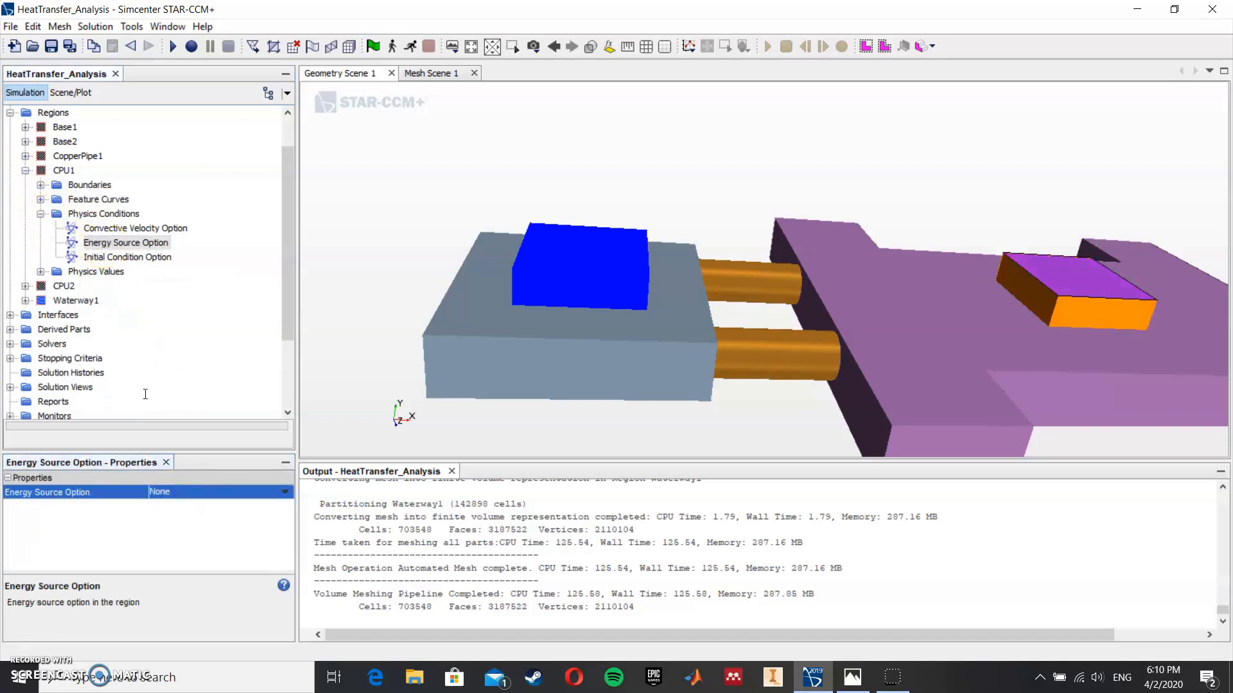
click(183, 519)
click(37, 214)
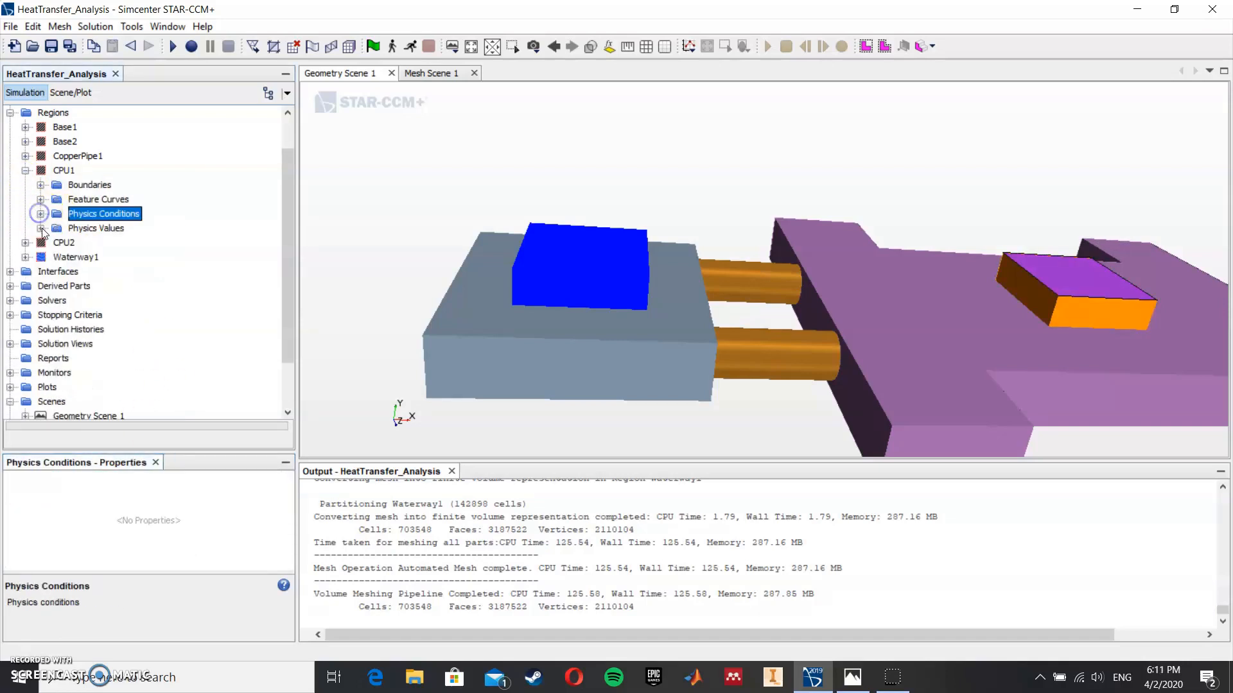
click(41, 228)
click(107, 271)
click(180, 507)
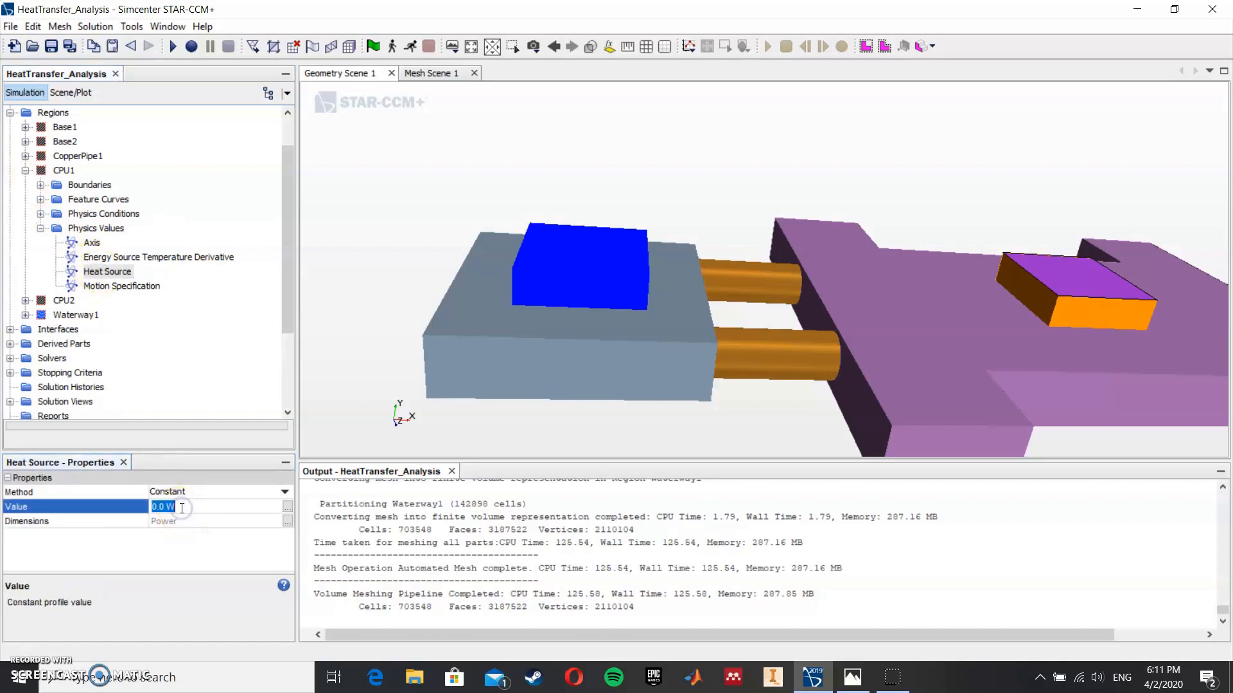
key(Return)
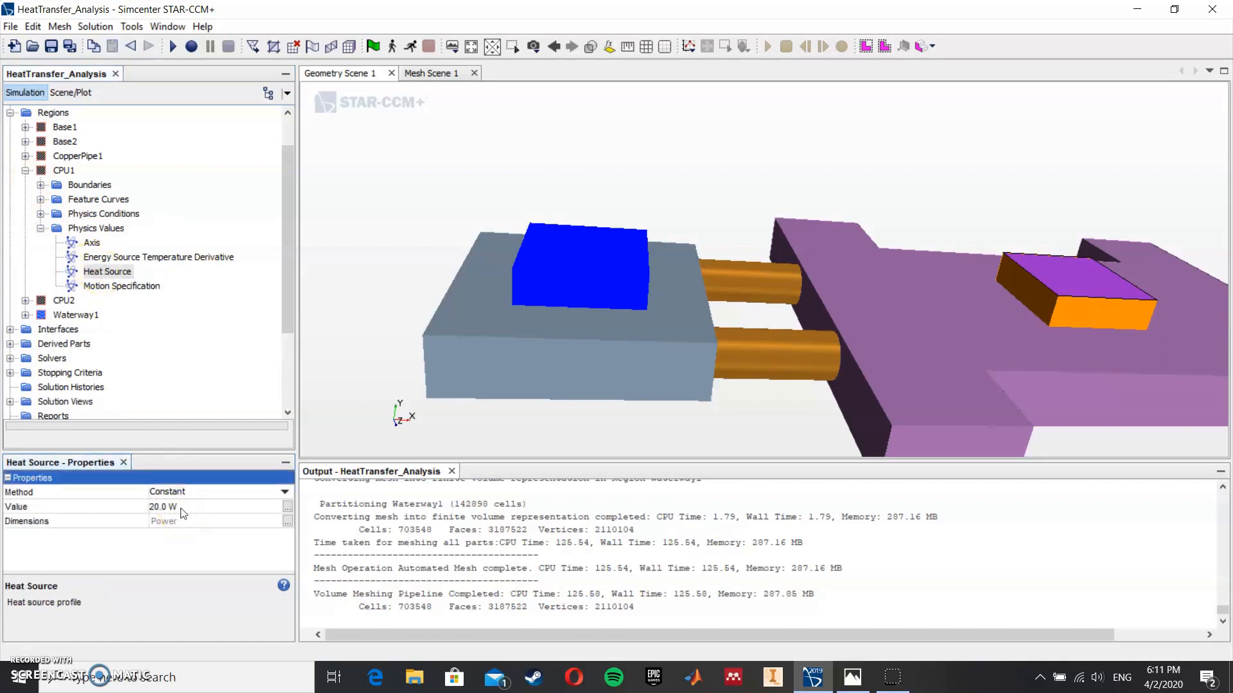
click(25, 173)
click(51, 46)
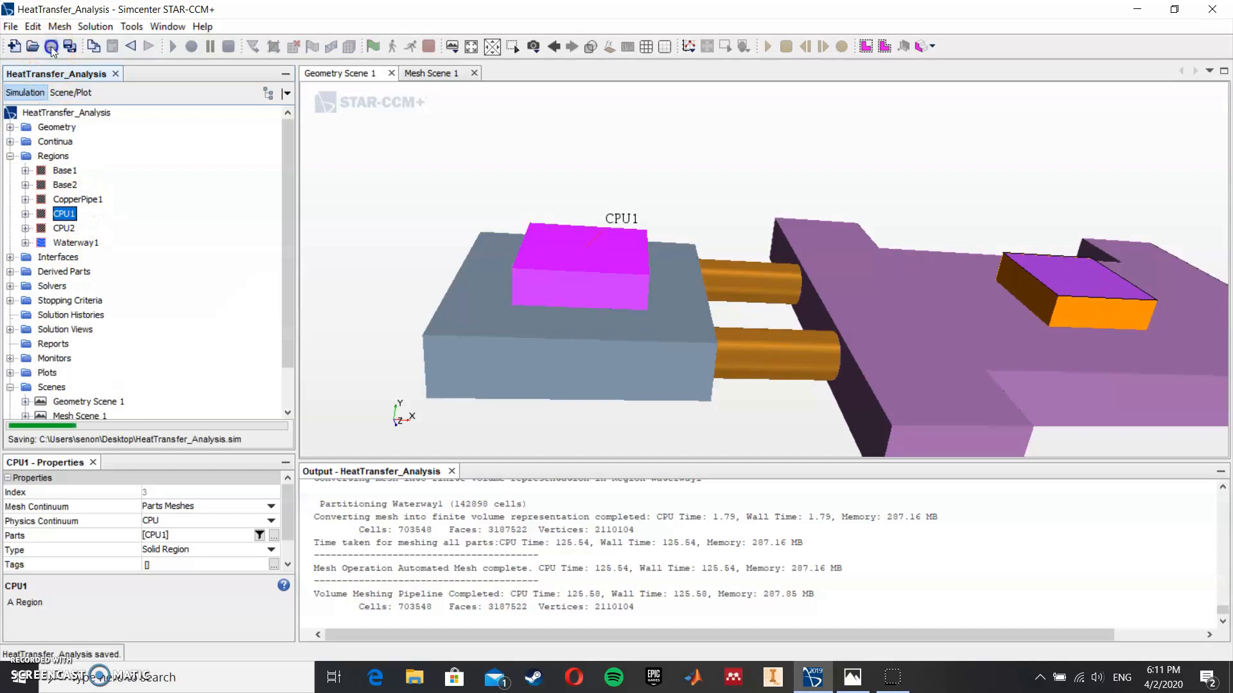
click(11, 156)
- Create a new Scalar Scene under Scenes
right_click(50, 301)
mouse_move(97, 313)
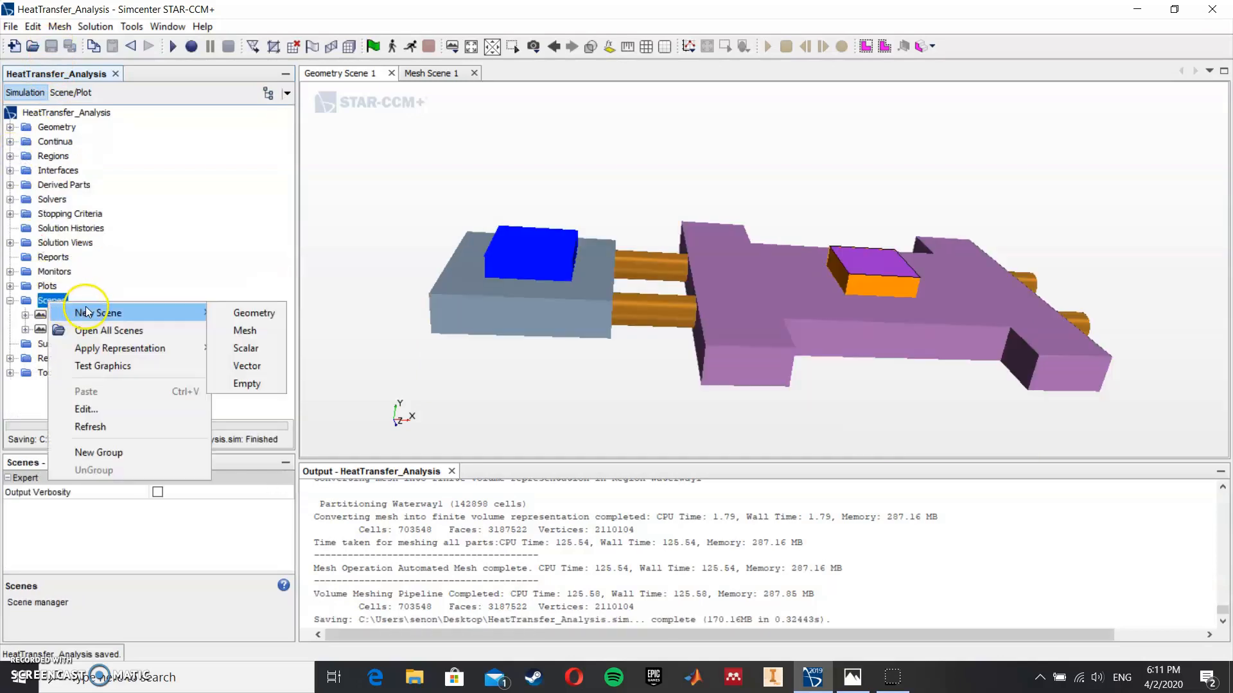
click(246, 348)
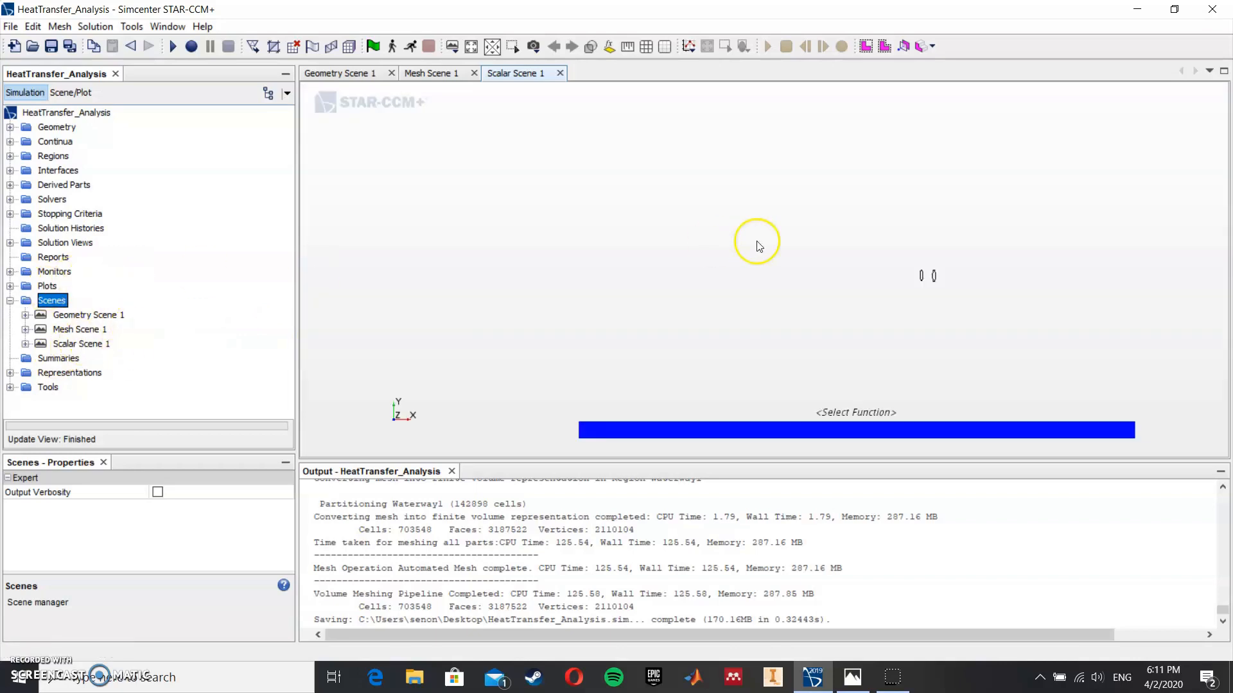
- Return to Geometry Scene 1 and rotate the model to a new angle
double_click(85, 315)
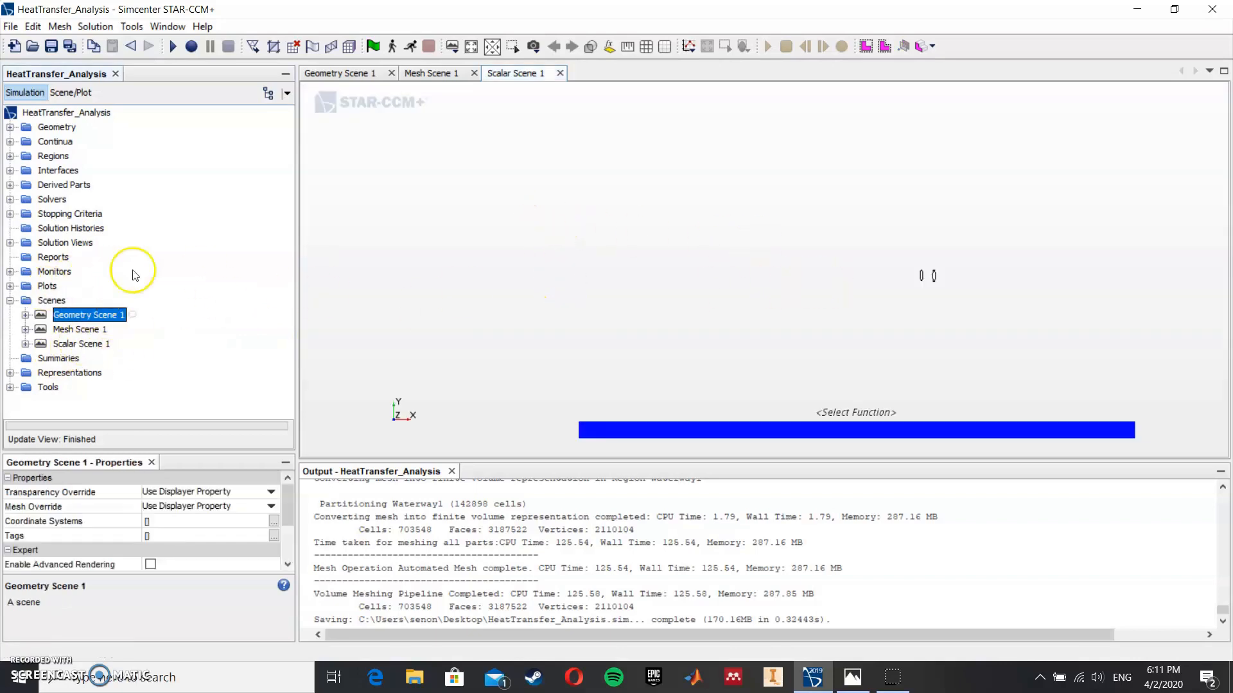
drag(622, 285, 615, 280)
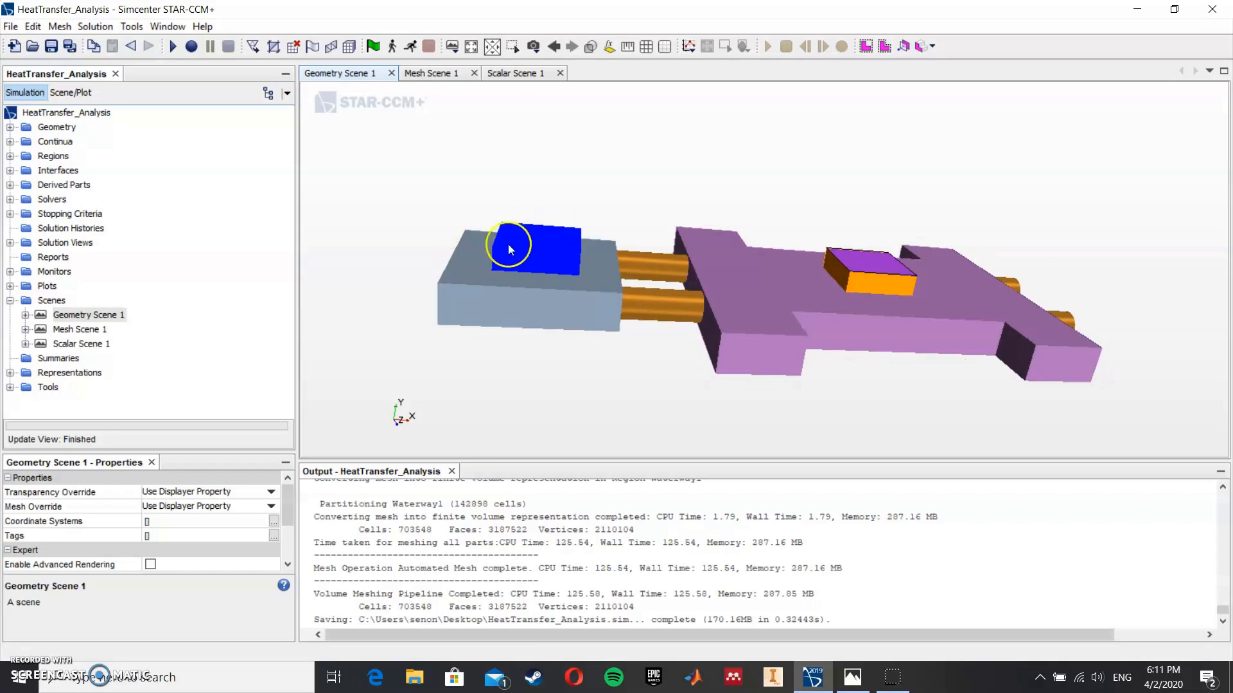
drag(511, 253, 548, 219)
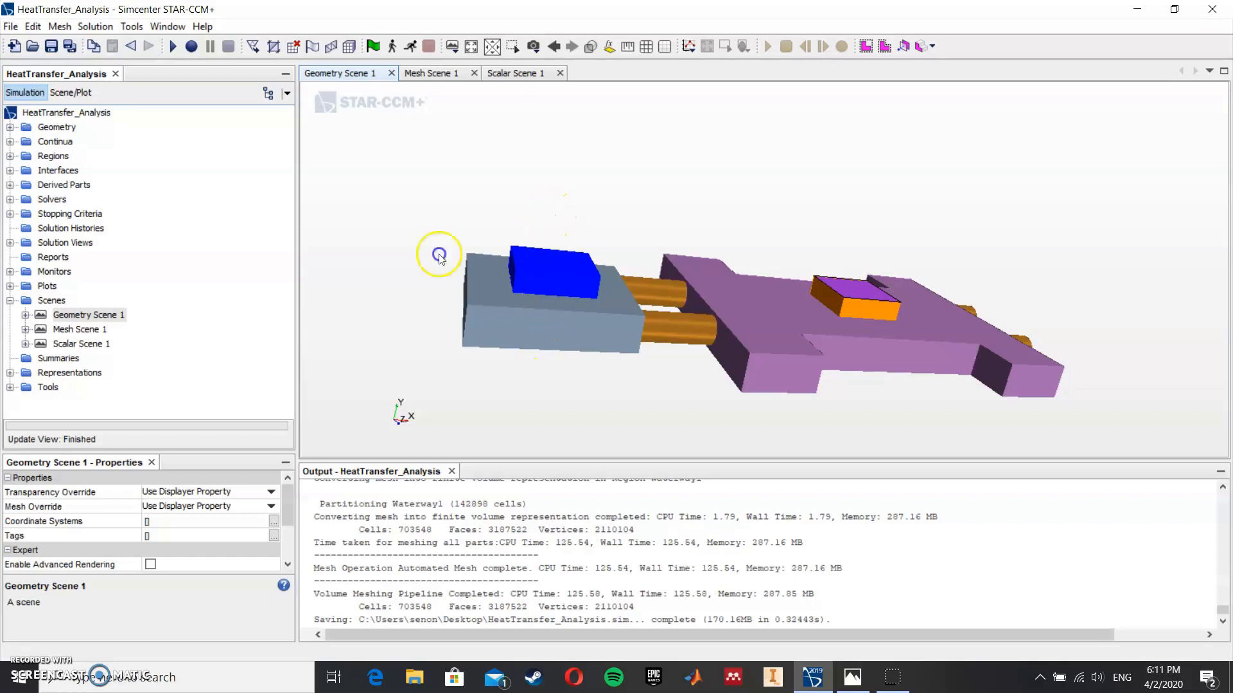
drag(435, 256, 550, 240)
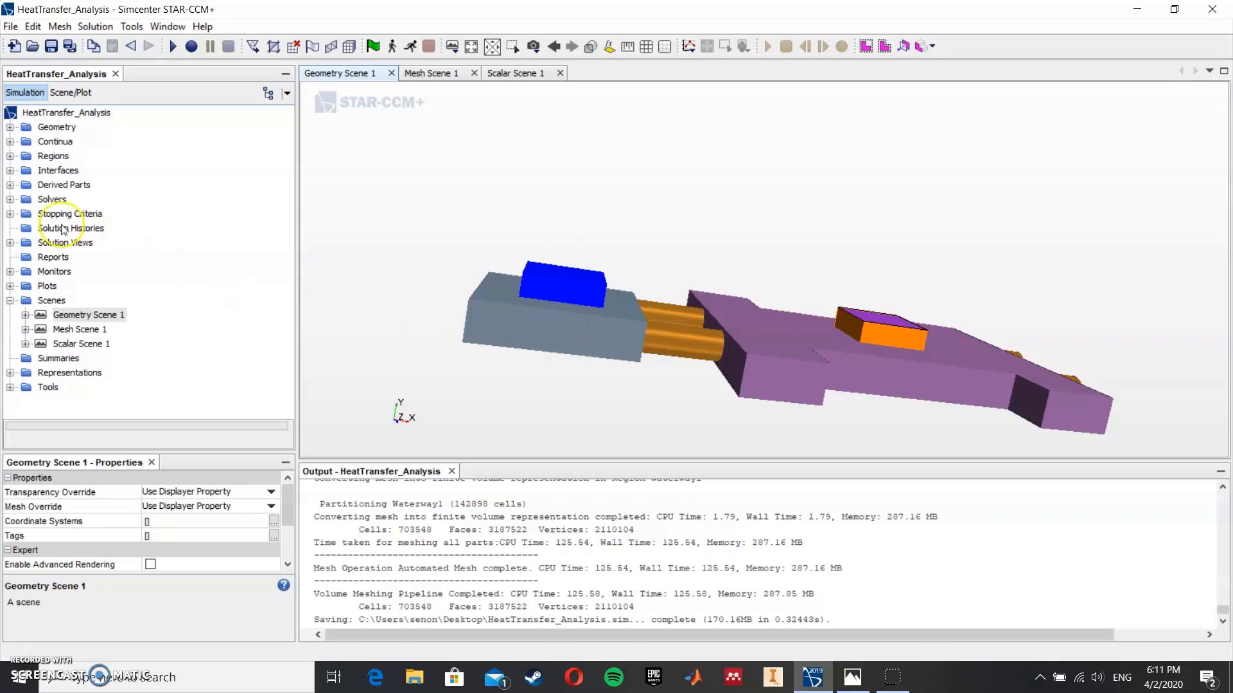
- Start a new plane section from the Derived Parts actions
right_click(55, 187)
click(10, 185)
click(10, 184)
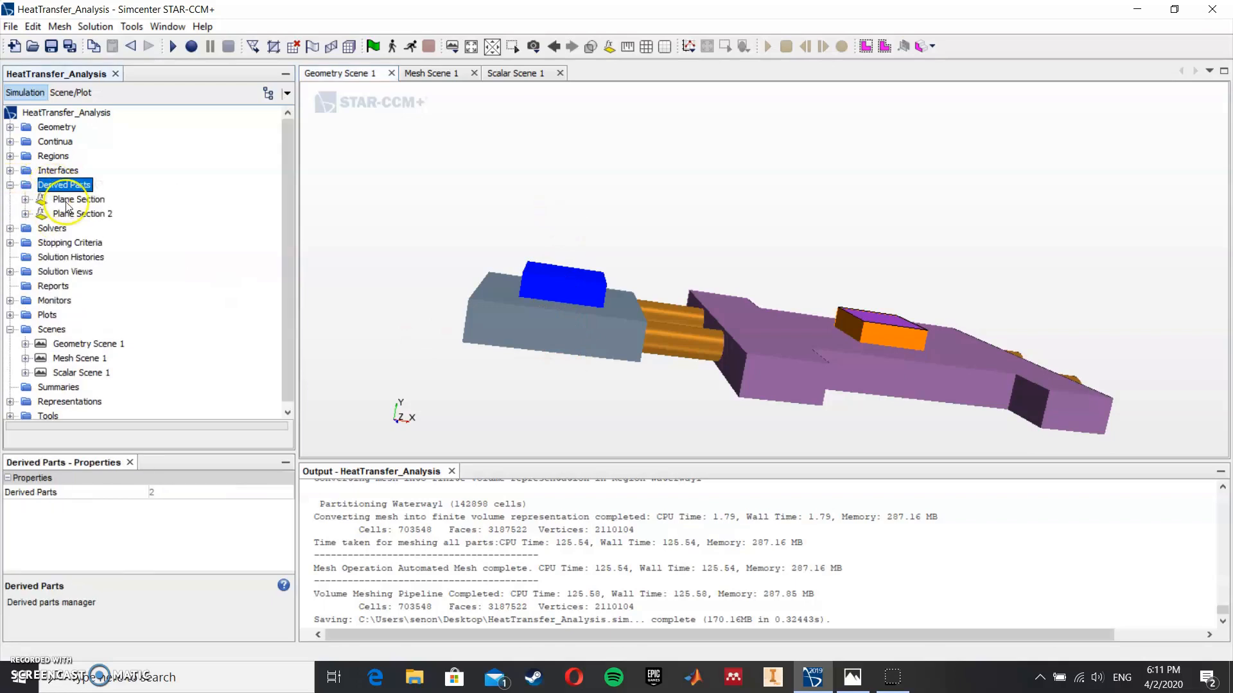
right_click(74, 185)
mouse_move(153, 194)
mouse_move(330, 244)
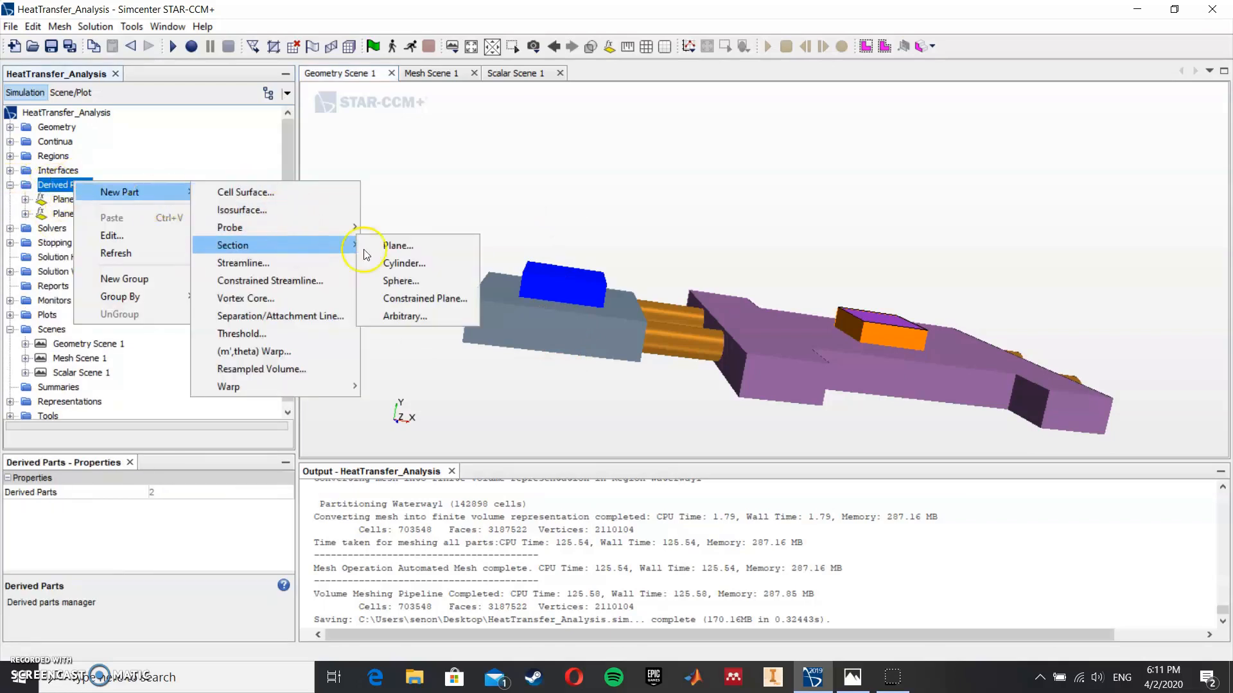
click(394, 242)
- Position the section plane through the first CPU and create it without a displayer
drag(390, 302, 556, 229)
drag(603, 223, 509, 233)
drag(557, 175, 573, 169)
drag(519, 232, 495, 241)
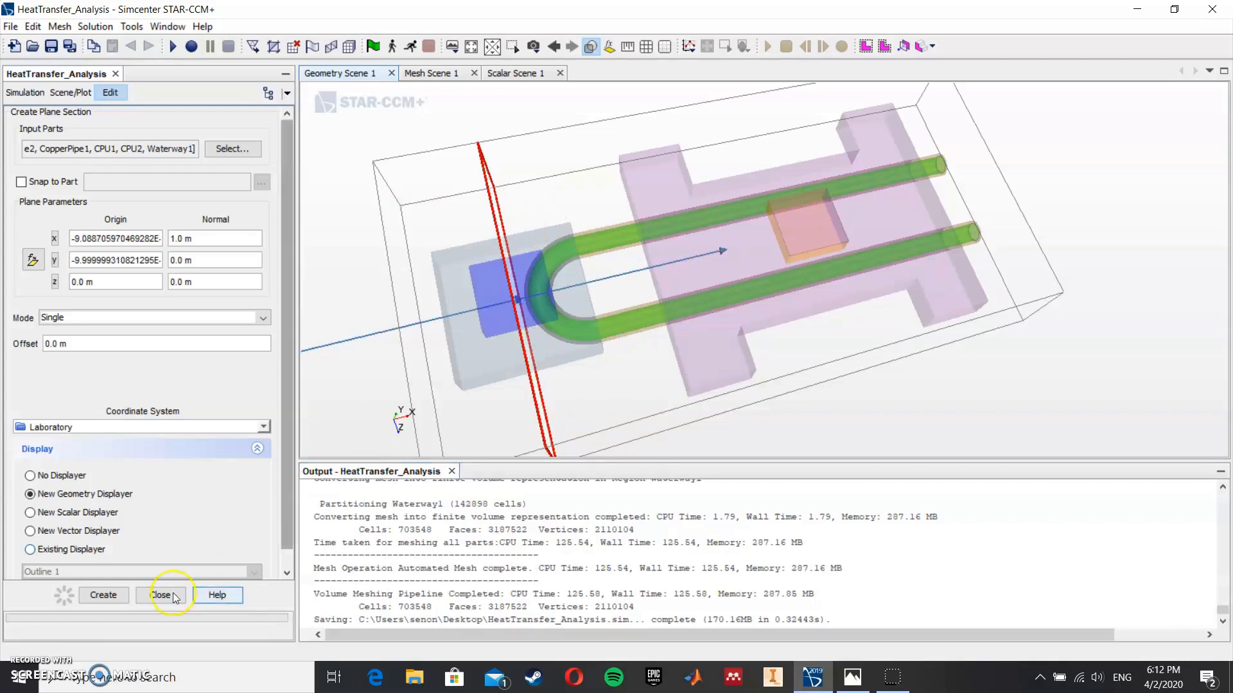
click(104, 595)
click(58, 475)
click(104, 594)
- Place another plane section across the second CPU and close the creation panel
drag(502, 249, 840, 188)
right_drag(1066, 186, 943, 281)
drag(943, 281, 927, 297)
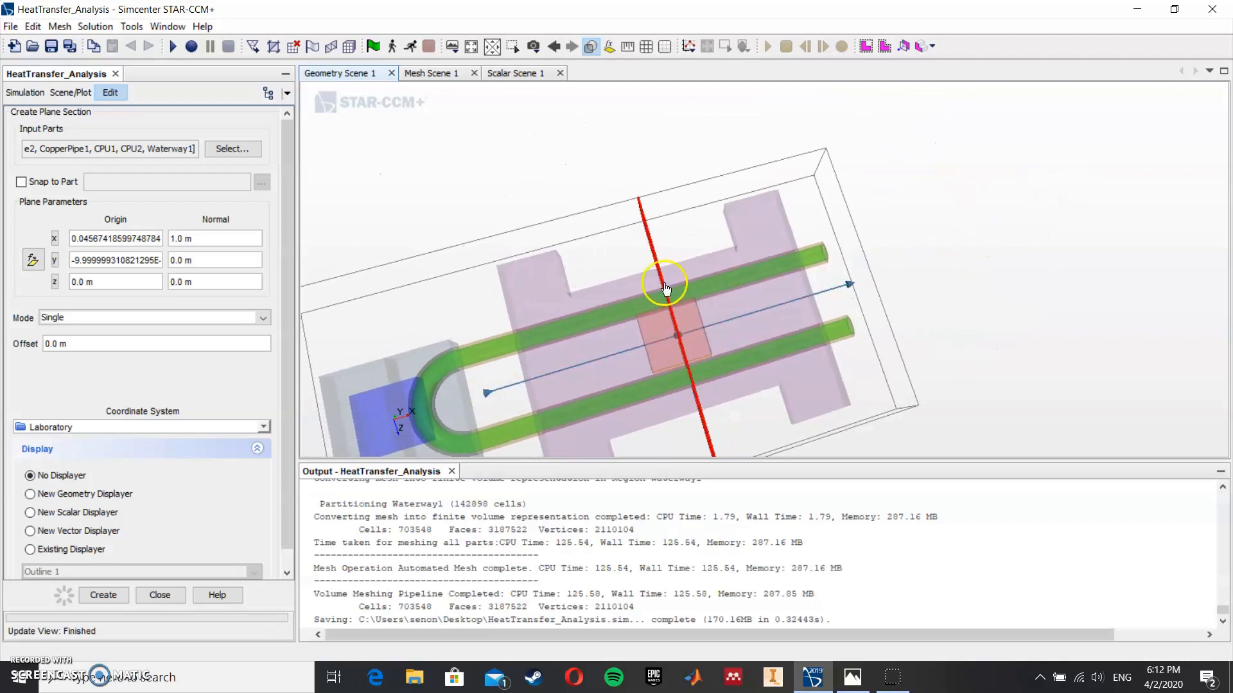
drag(666, 289, 662, 287)
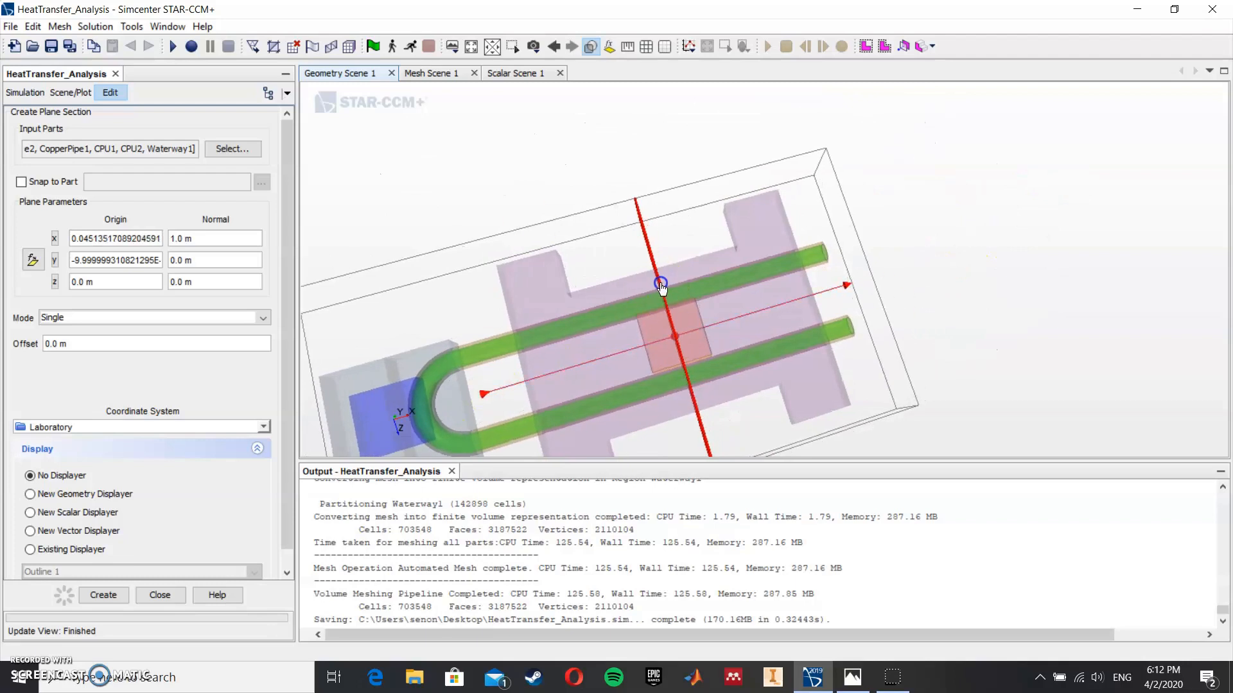
click(159, 595)
- Review where Plane Sections 5, 4 and 3 cut the model and select Plane Section 3
click(106, 257)
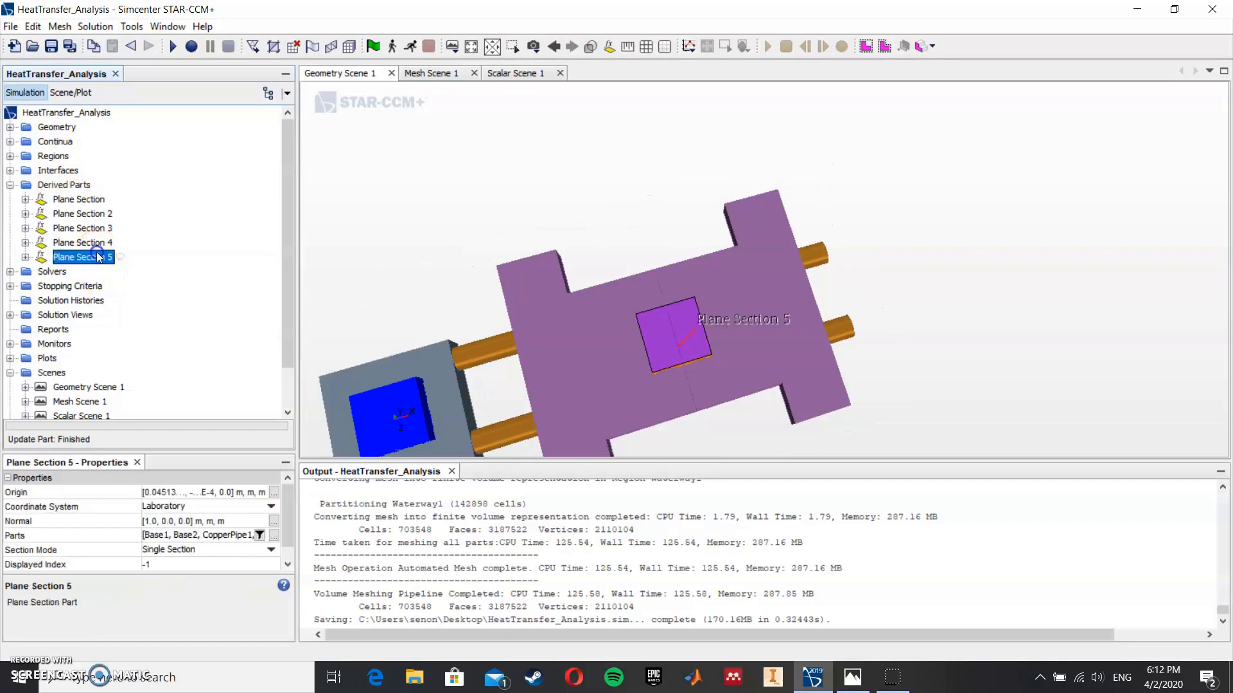
click(108, 243)
click(107, 230)
click(106, 243)
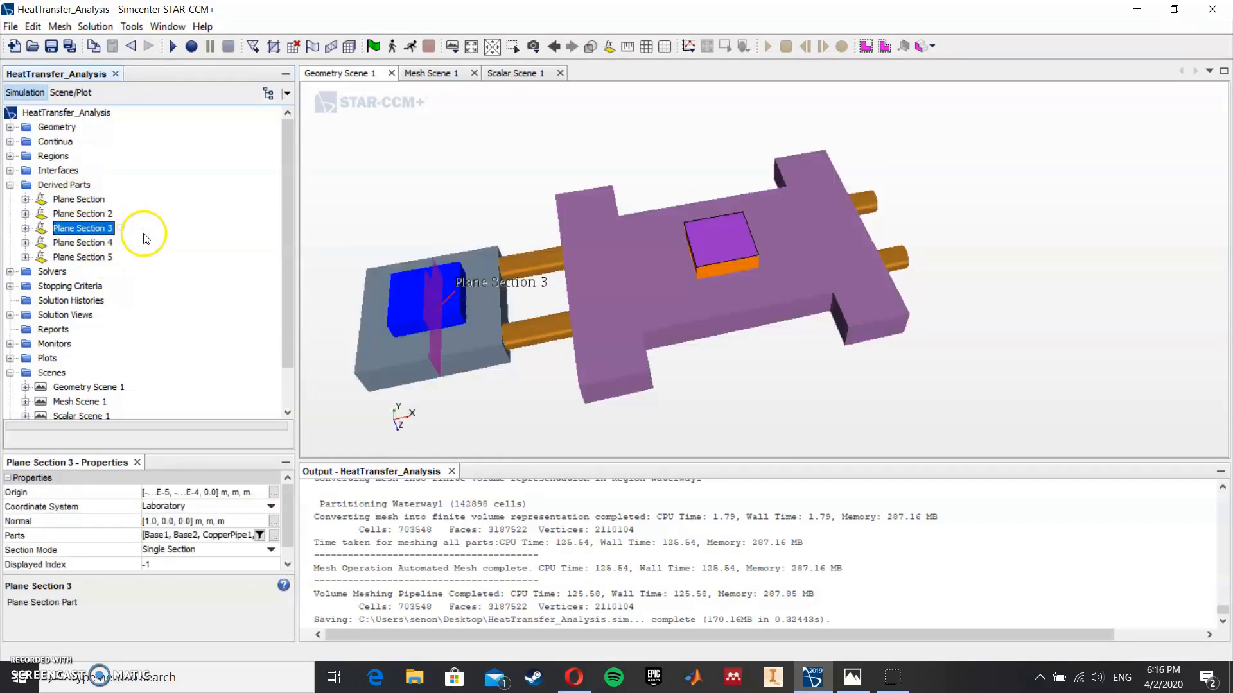
- Delete Plane Section 3 and review the remaining plane sections in the model
key(Delete)
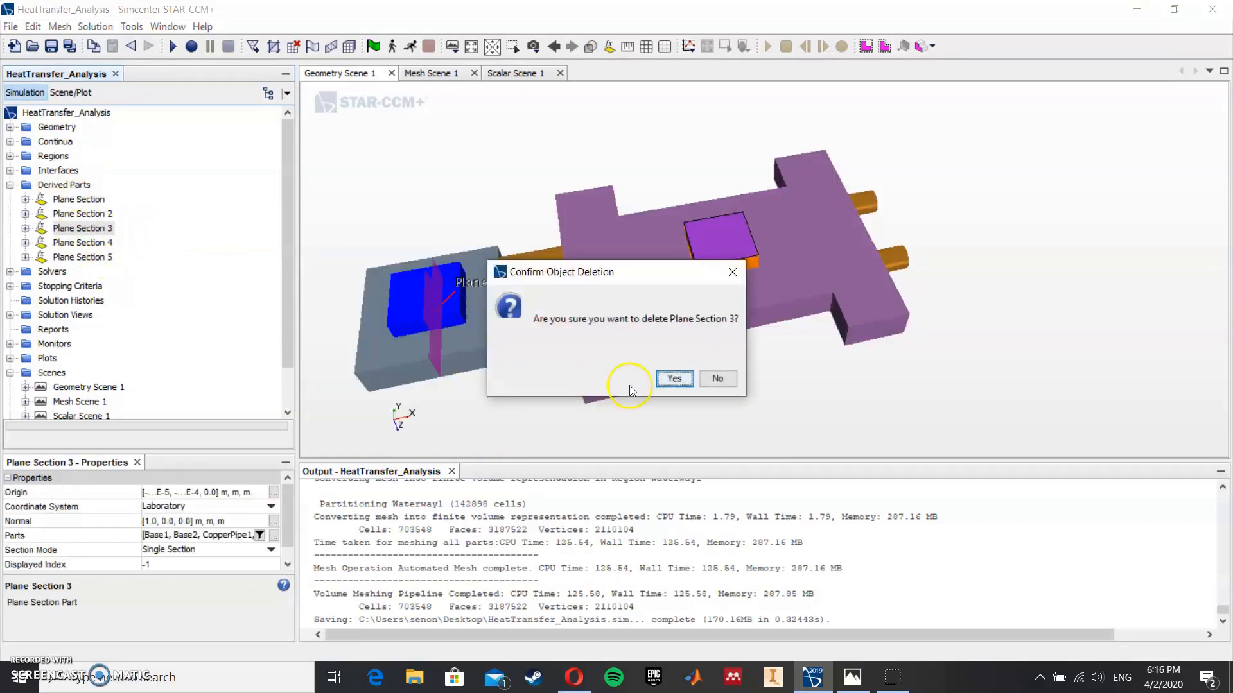
click(668, 382)
click(104, 229)
click(97, 243)
click(94, 229)
click(87, 214)
click(82, 201)
scroll(90, 225, down, 1)
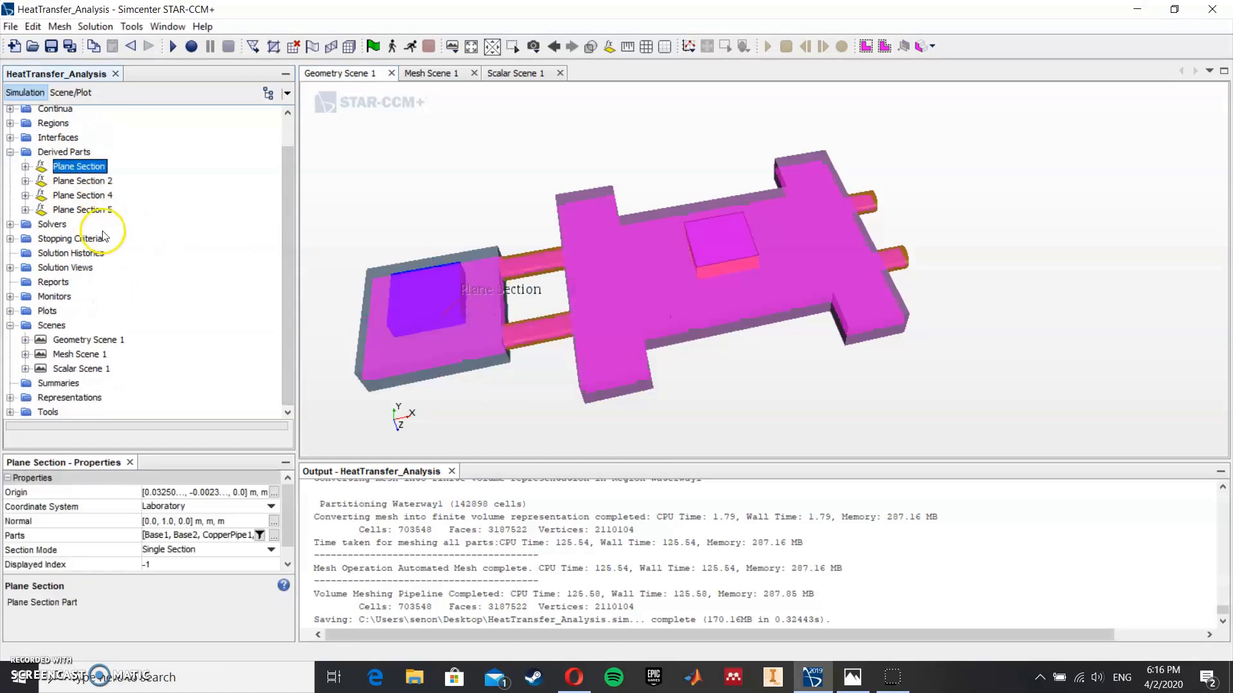
- Expand Scalar Scene 1's Displayers to show the Scalar 1 displayer settings
click(25, 369)
click(41, 383)
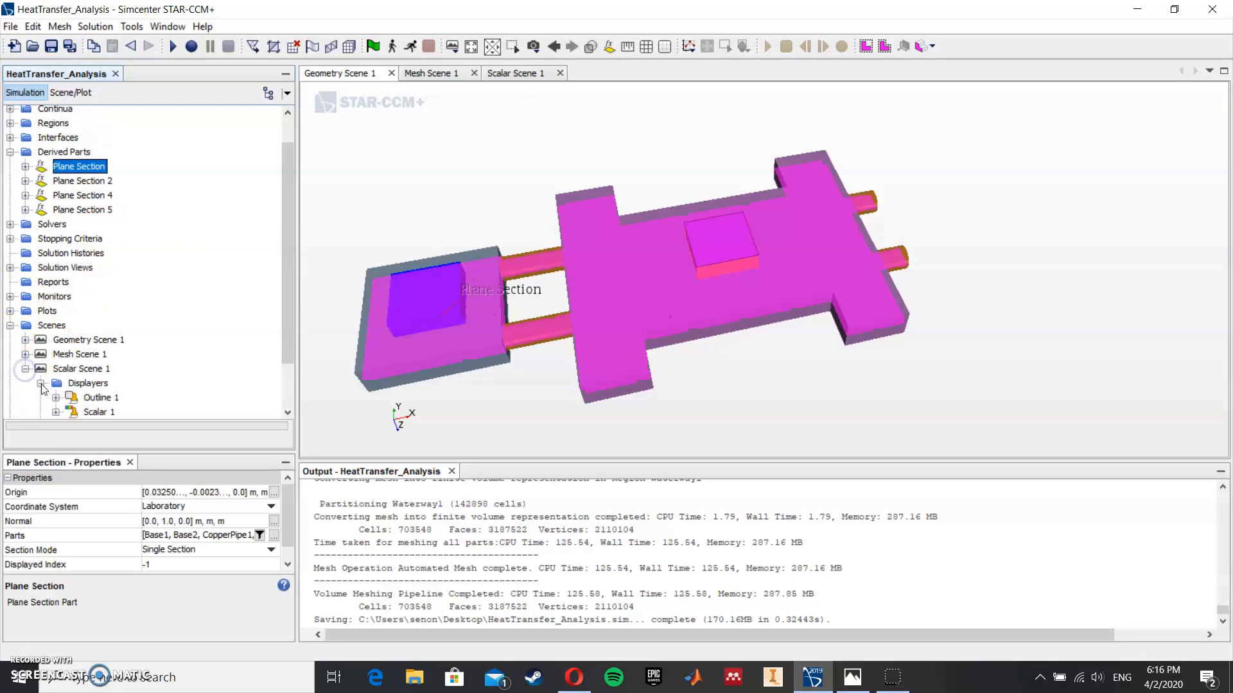
scroll(58, 360, down, 2)
click(55, 358)
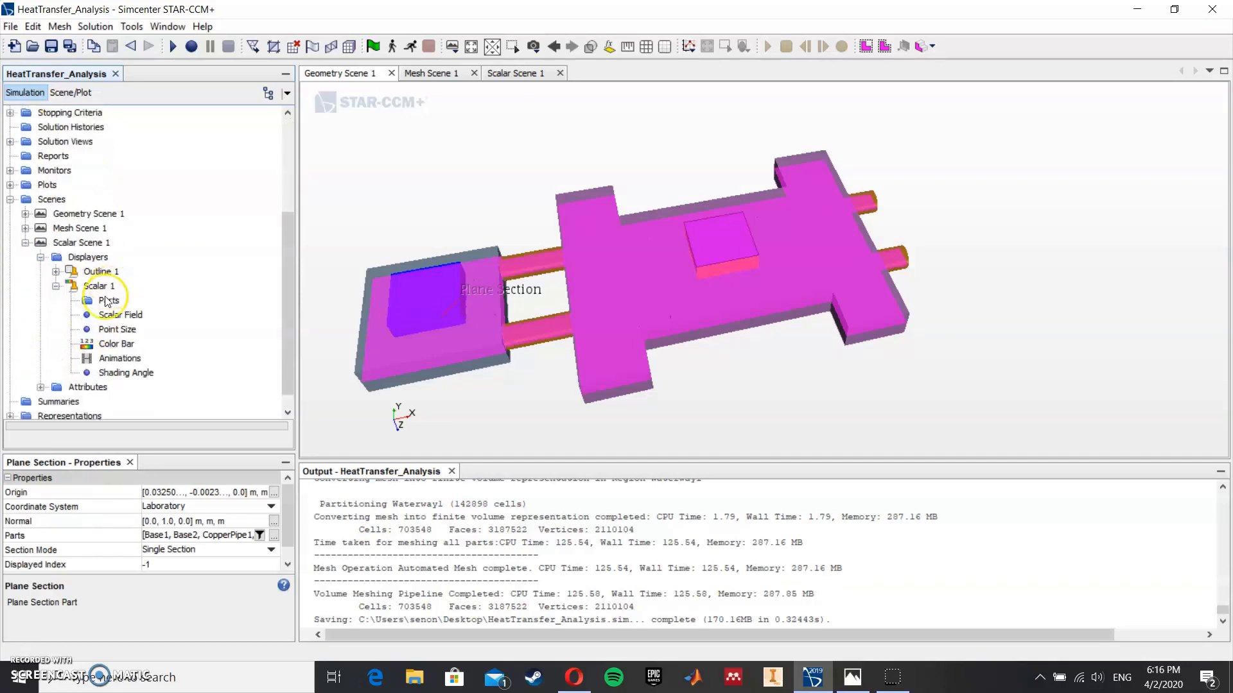
scroll(110, 292, up, 4)
scroll(69, 143, down, 2)
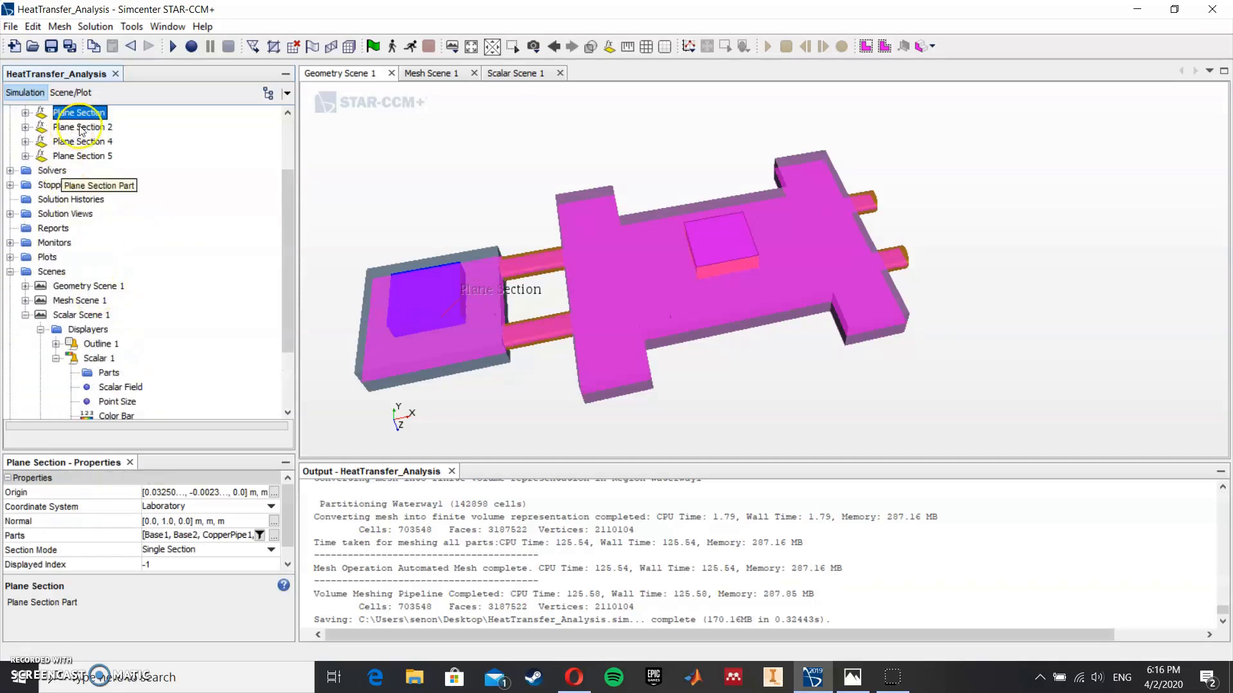
- Compare where Plane Section, Plane Section 2, 4 and 5 cut the model
click(80, 127)
click(85, 142)
click(88, 156)
click(93, 185)
click(100, 200)
click(100, 186)
click(100, 159)
click(101, 170)
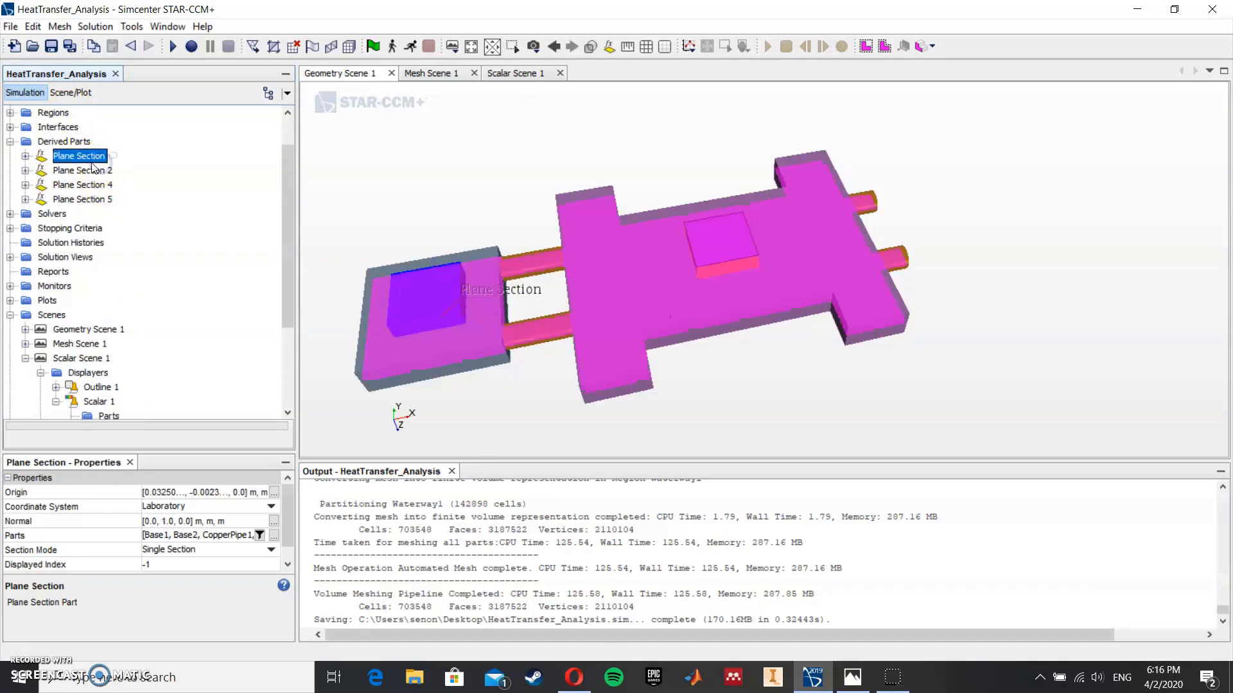
click(93, 185)
click(96, 200)
click(96, 185)
click(93, 172)
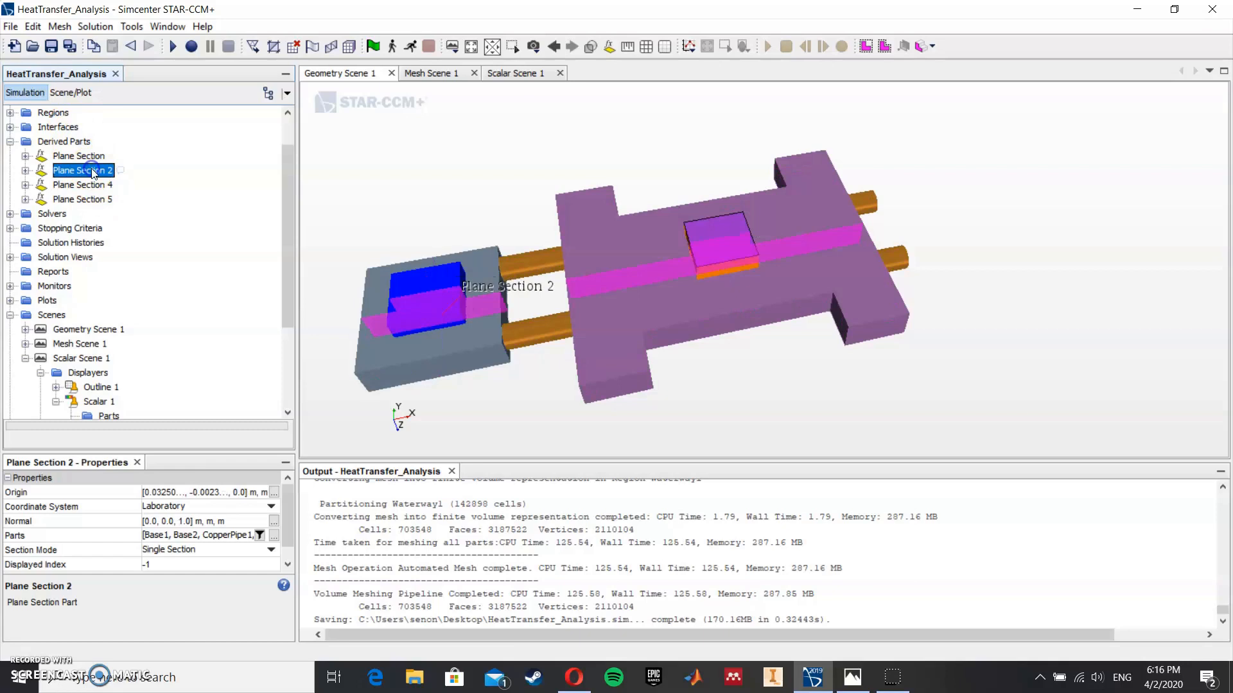
scroll(122, 240, down, 3)
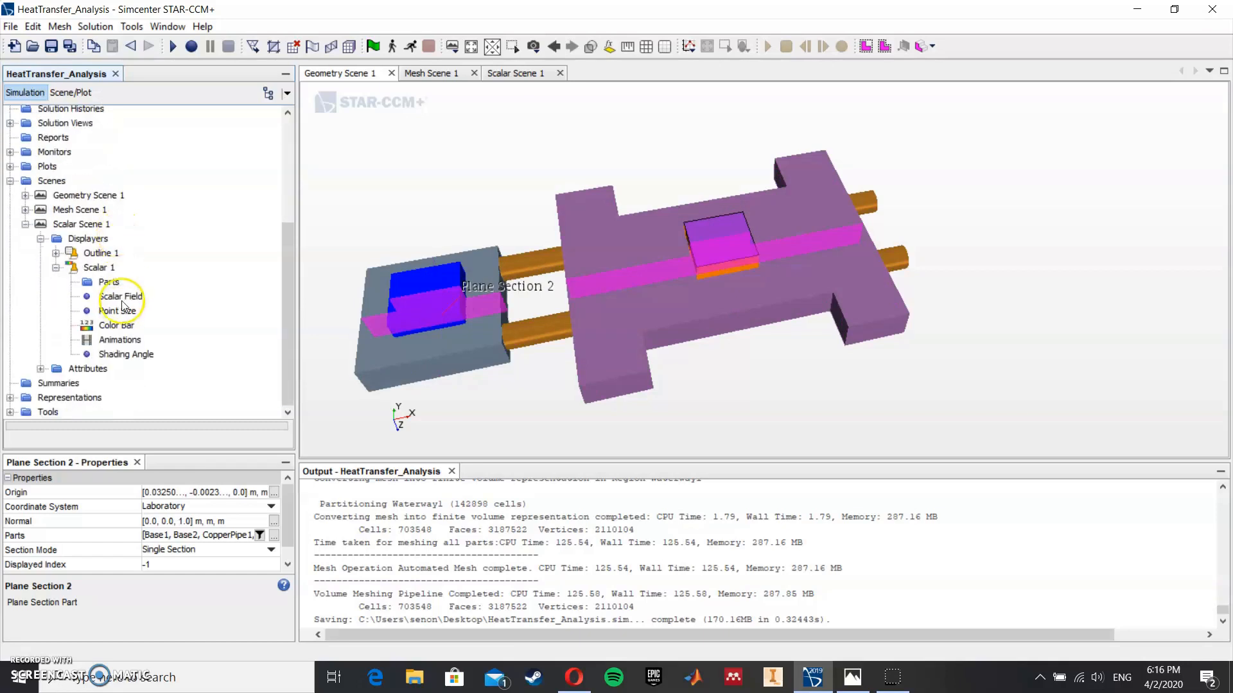
- Inspect the Derived Parts list in Scalar 1's Parts chooser, closing it unchanged
click(107, 281)
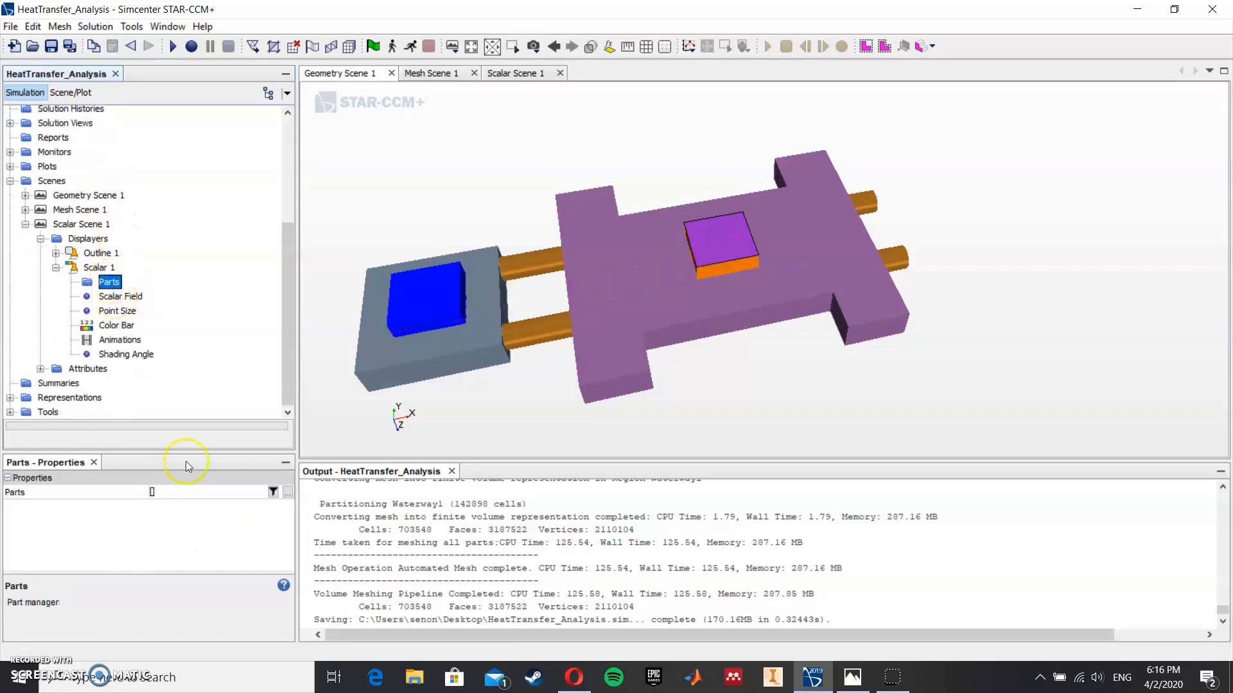
click(199, 492)
drag(522, 154, 728, 143)
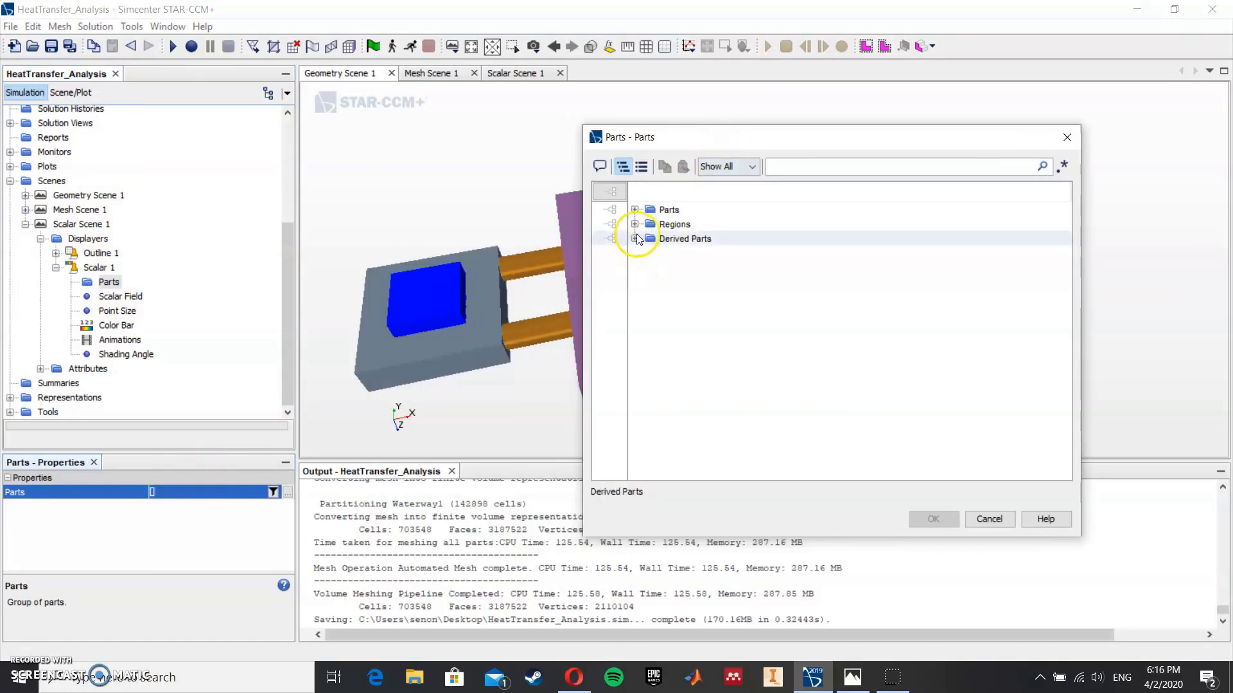
double_click(660, 239)
click(989, 519)
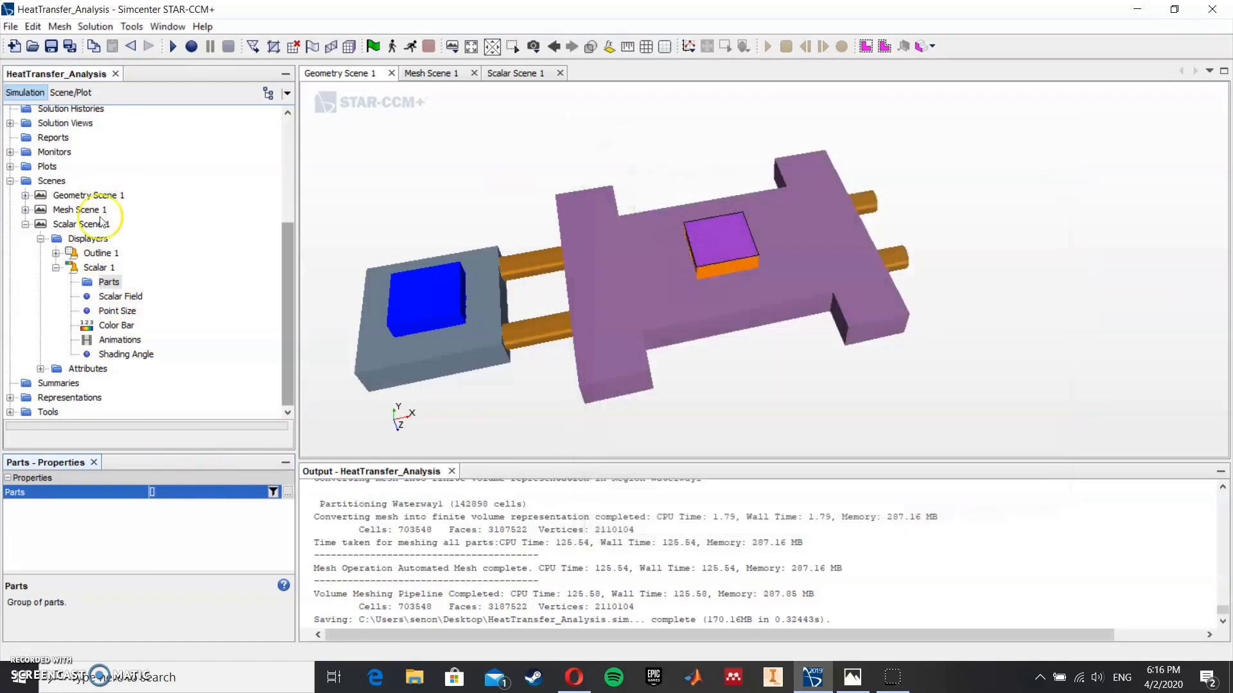
- Compare the plane sections' positions and tilt the model for a clearer view
scroll(98, 151, up, 2)
click(96, 147)
scroll(99, 157, up, 1)
click(100, 171)
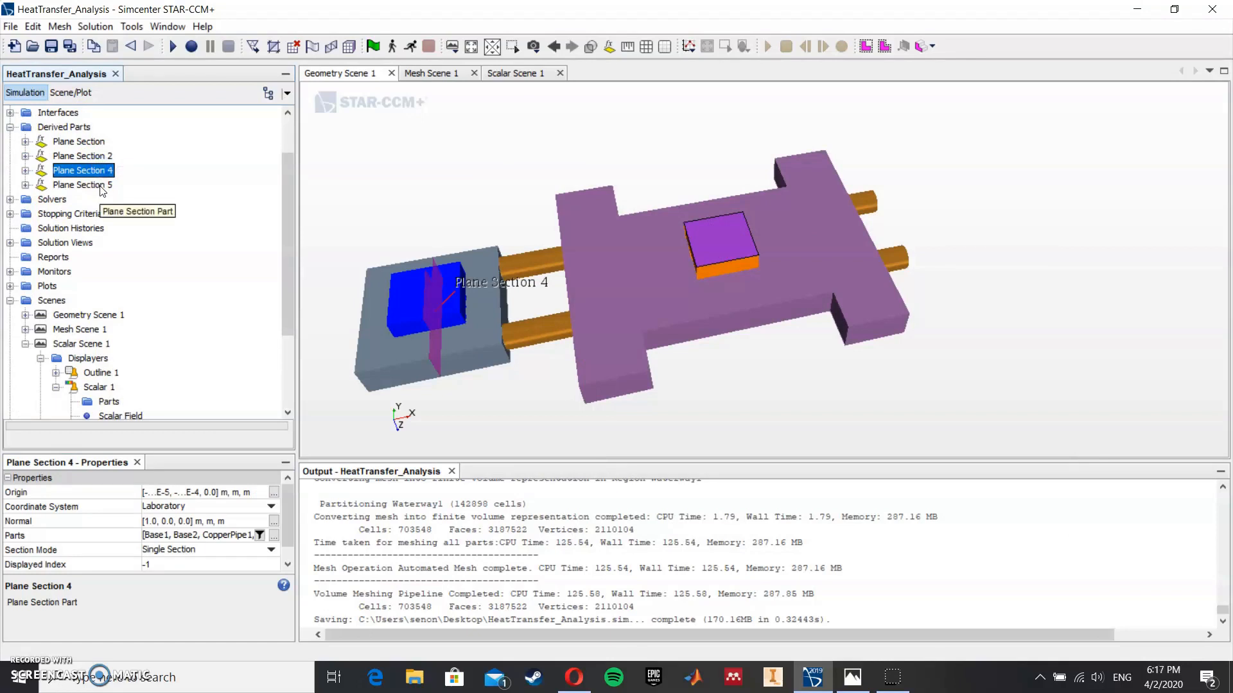
click(101, 187)
click(90, 142)
click(94, 157)
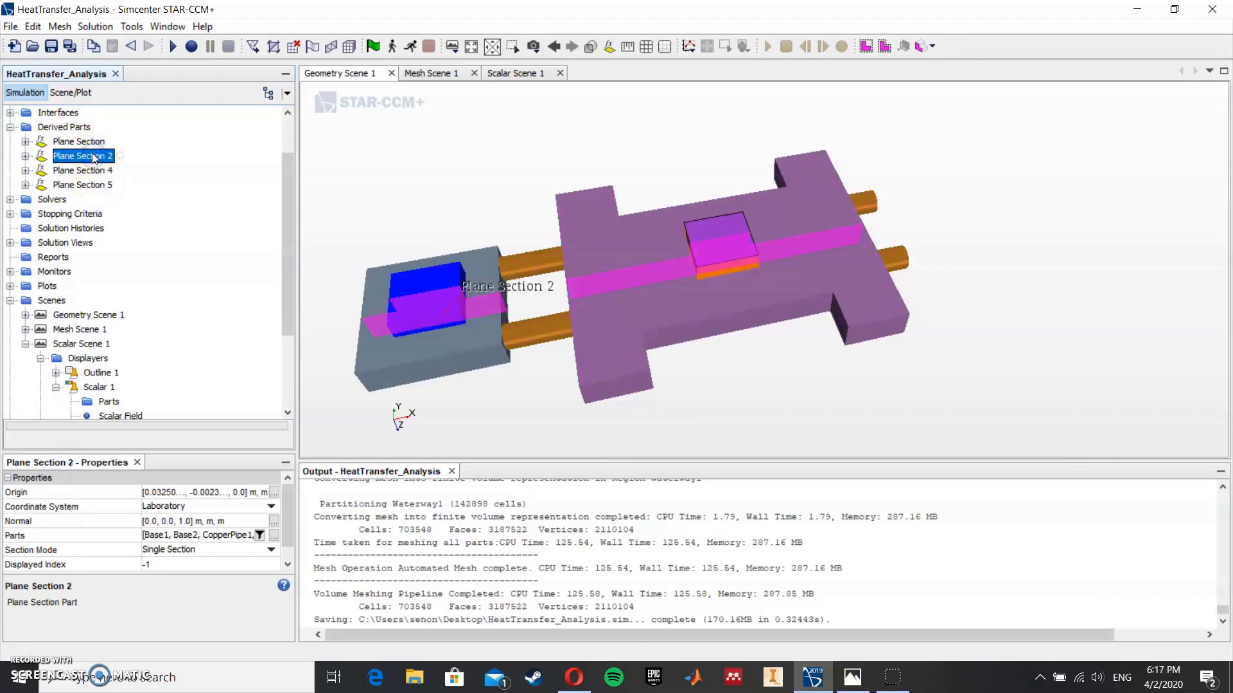
drag(481, 242, 358, 211)
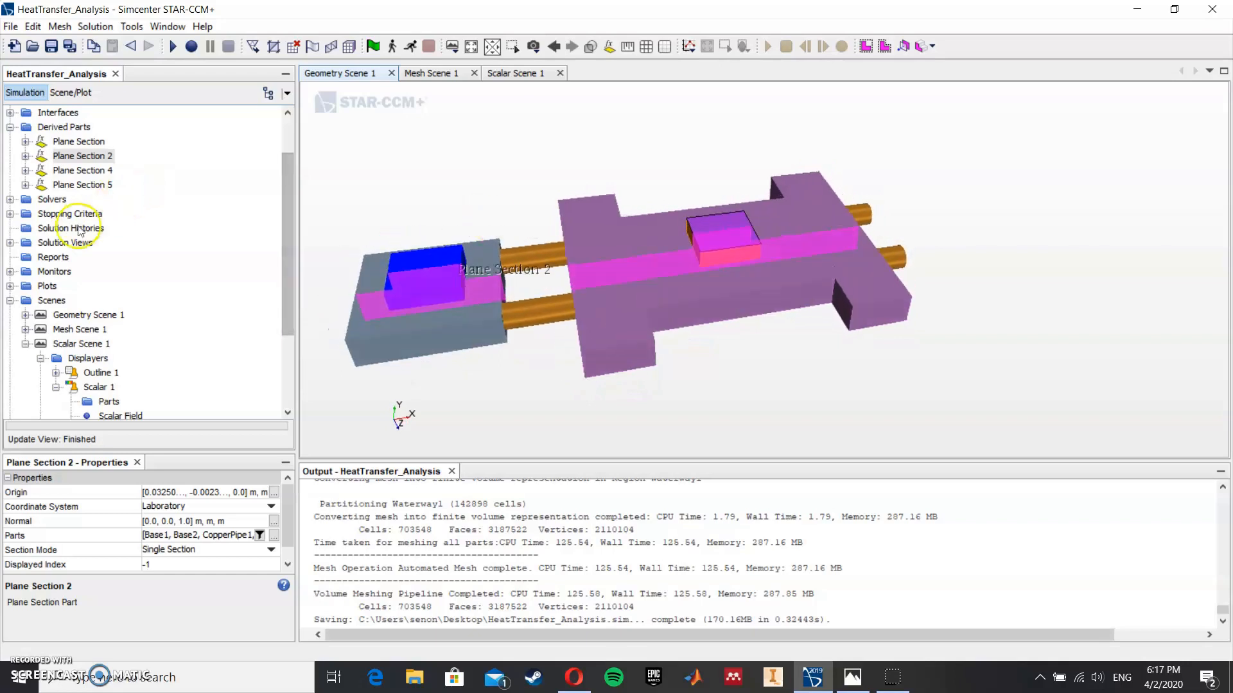
scroll(101, 275, down, 2)
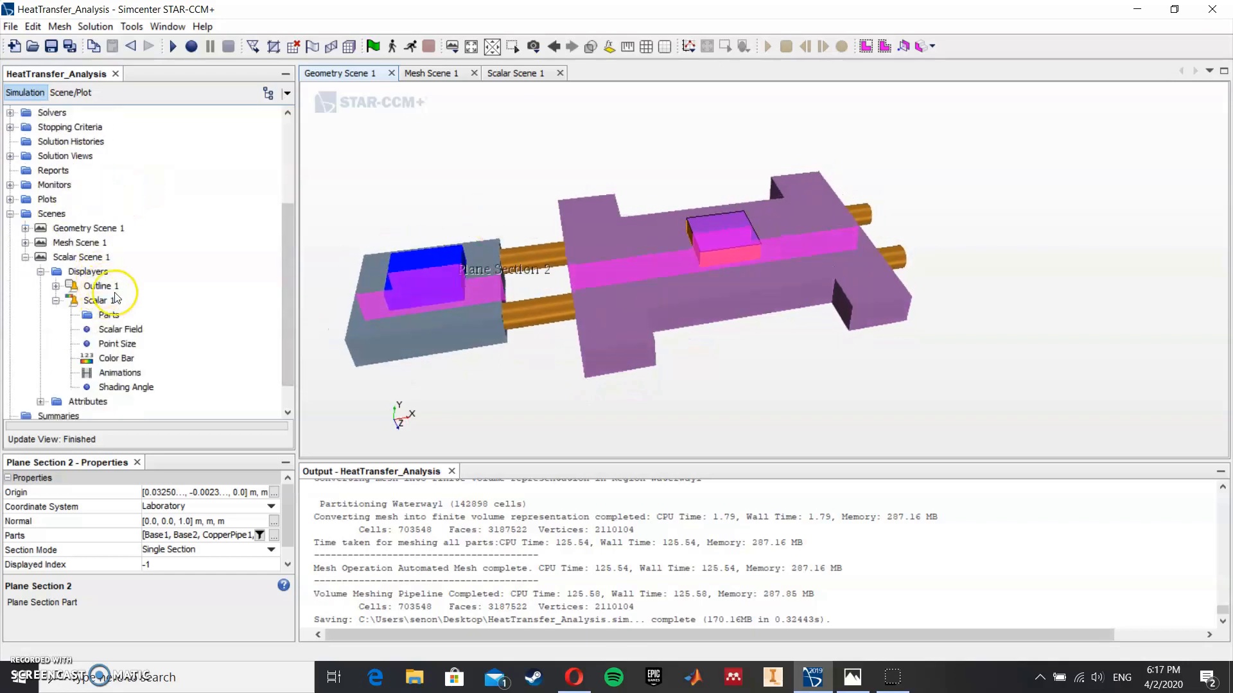
scroll(156, 339, up, 1)
scroll(154, 342, down, 1)
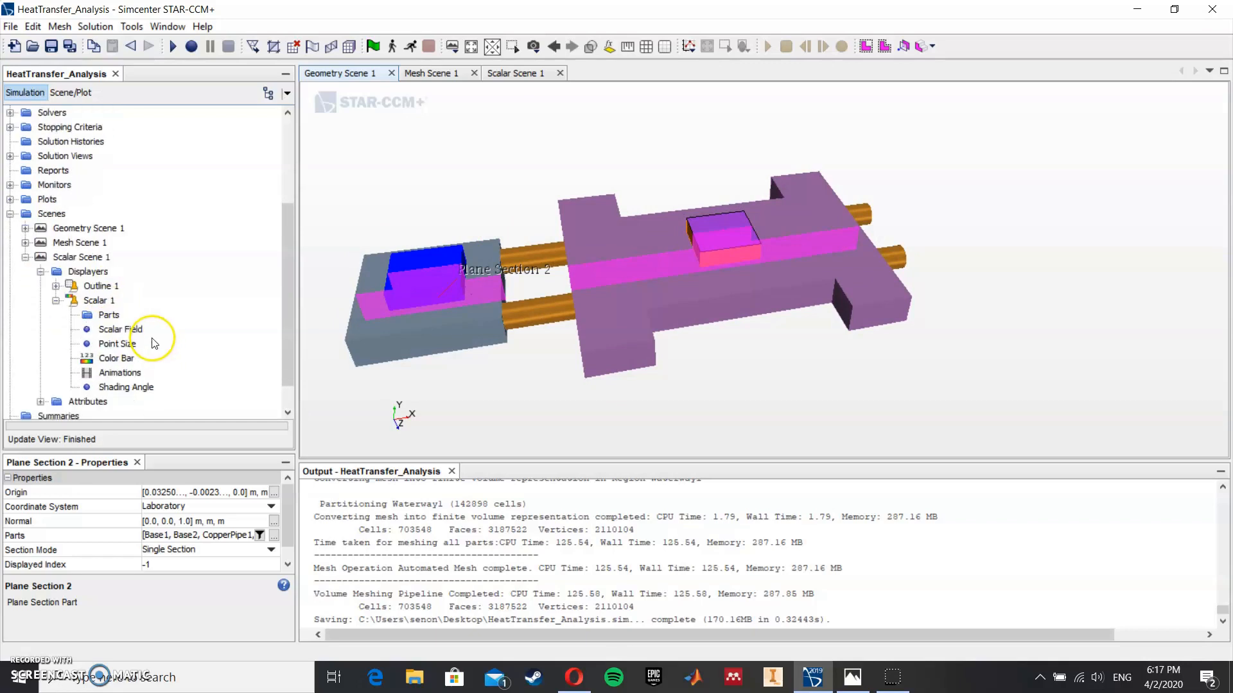
- Add Plane Section and Plane Section 4 to Scalar 1's displayed parts
click(109, 315)
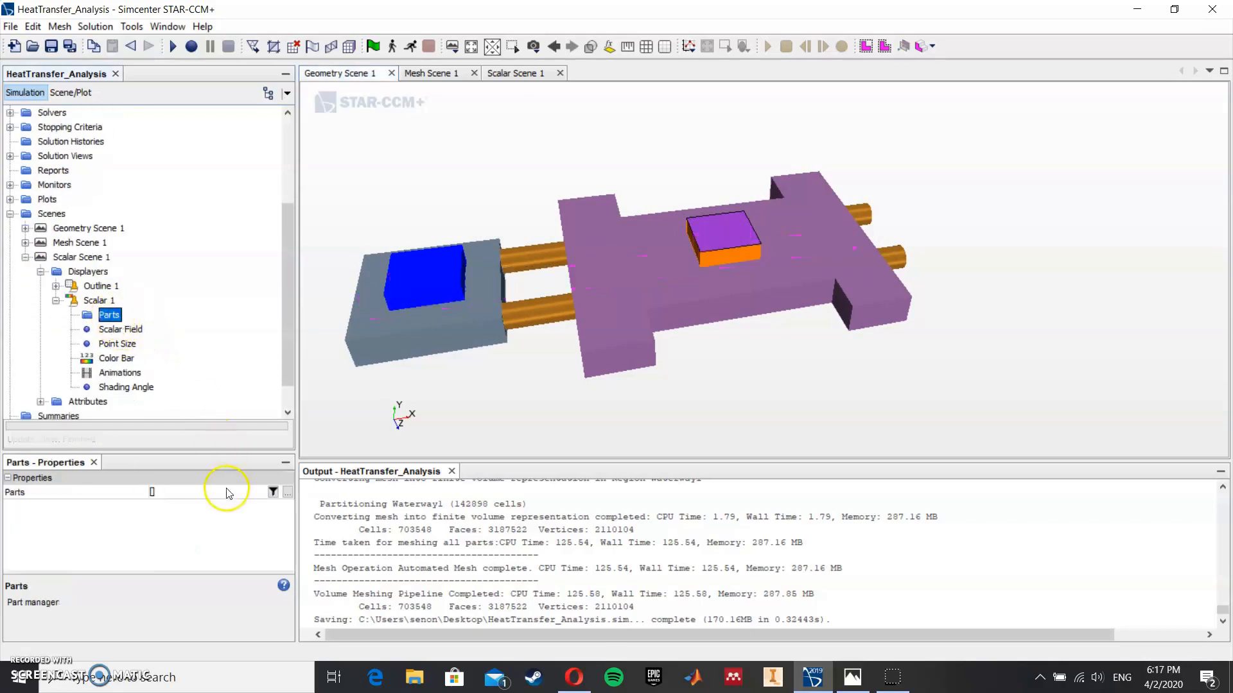
click(287, 492)
click(634, 239)
right_click(707, 348)
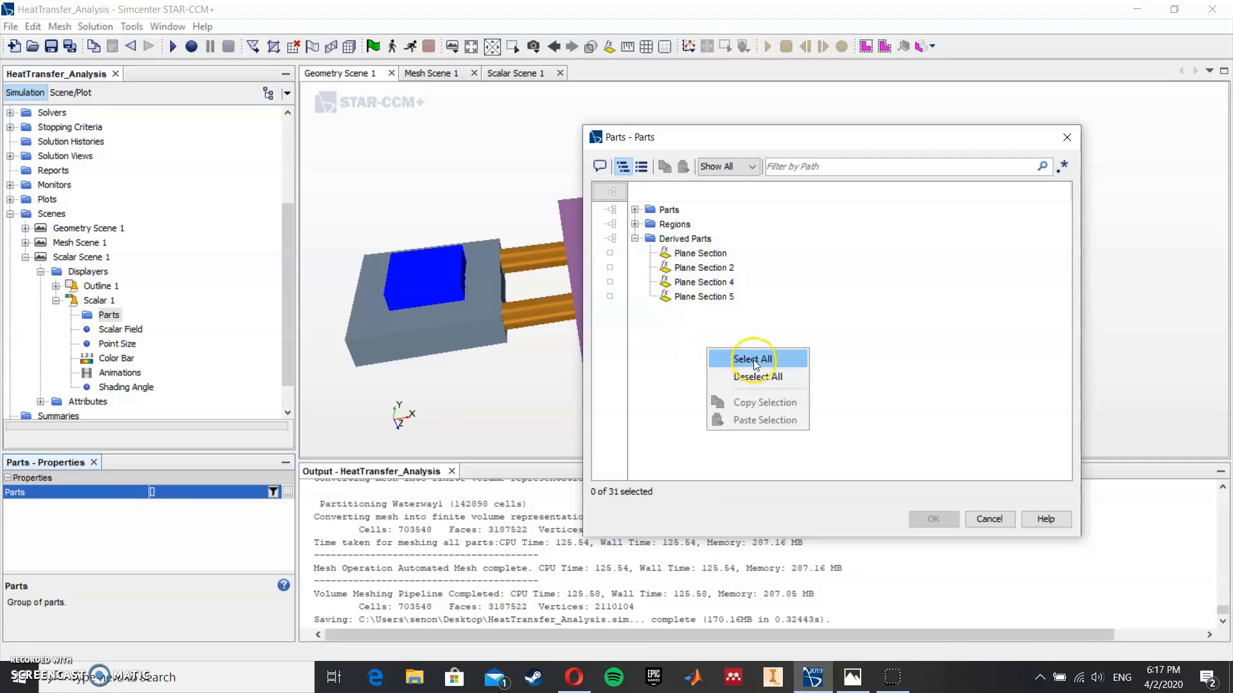
click(699, 253)
click(718, 287)
click(933, 518)
- In Scalar Scene 1, turn off Outline 1's outline drawing and rotate the view
click(501, 73)
drag(635, 257, 732, 225)
scroll(837, 250, up, 5)
scroll(837, 249, down, 2)
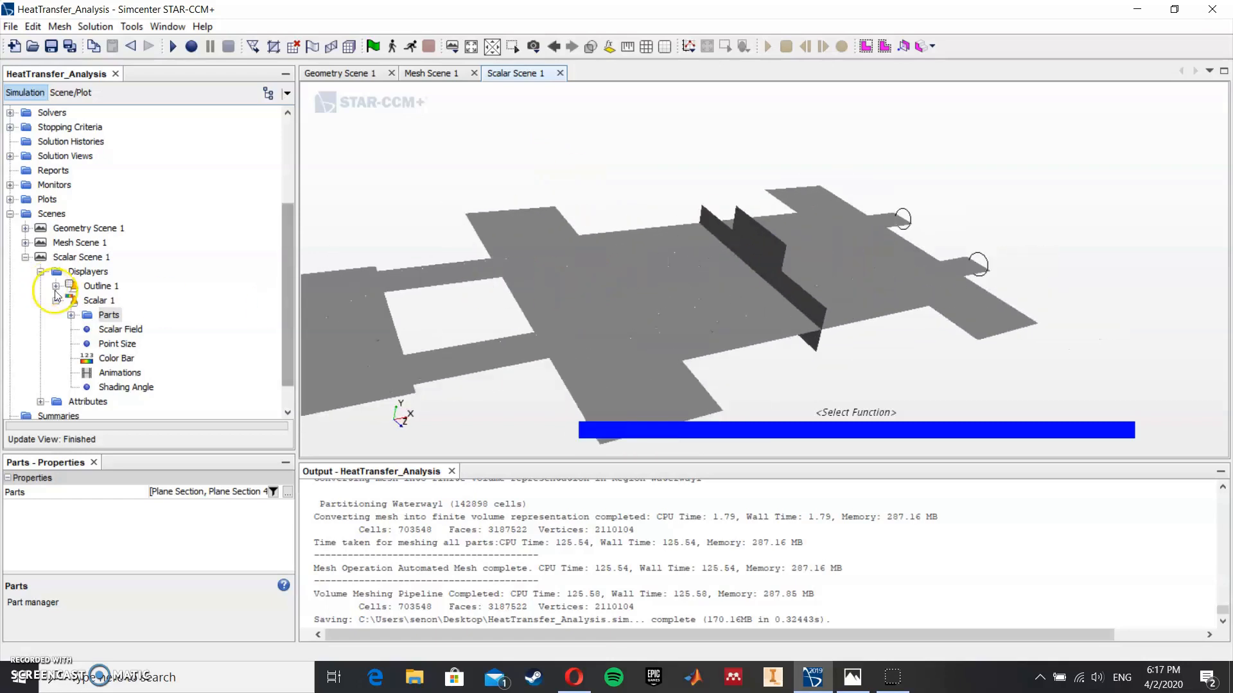
scroll(57, 296, down, 1)
click(96, 253)
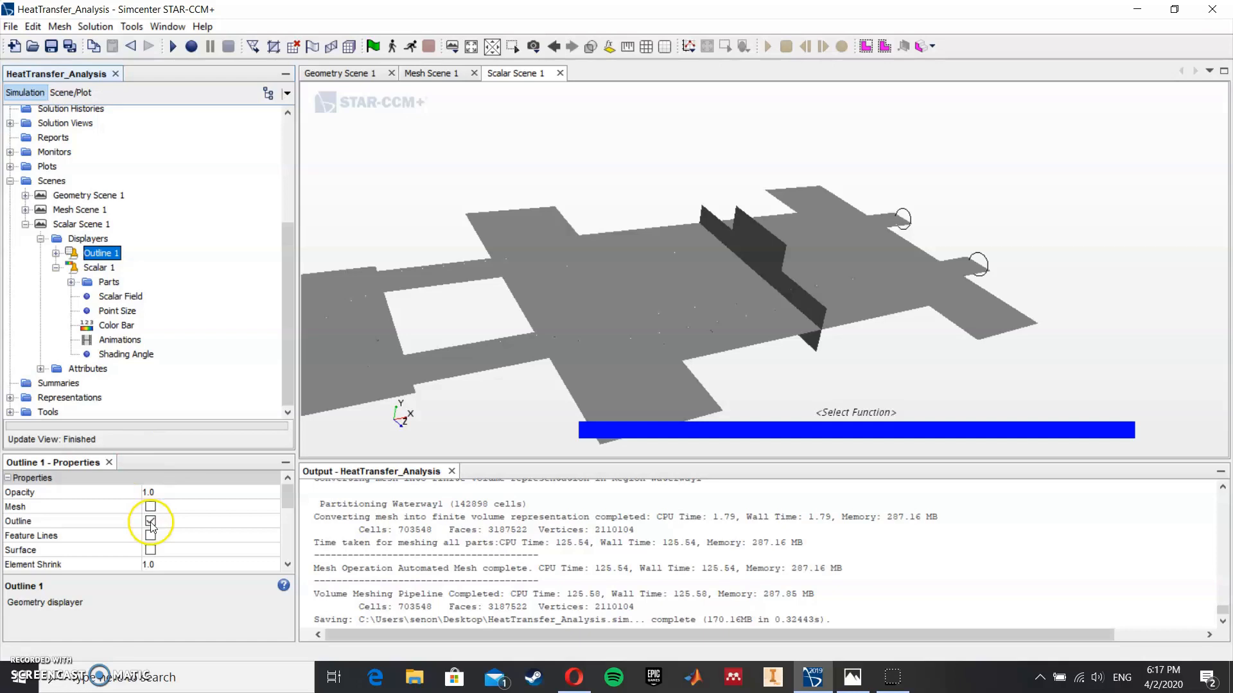
click(150, 521)
drag(490, 234, 513, 309)
- Set Scalar 1's scalar field function to Temperature, searching the list for 'temp'
click(120, 296)
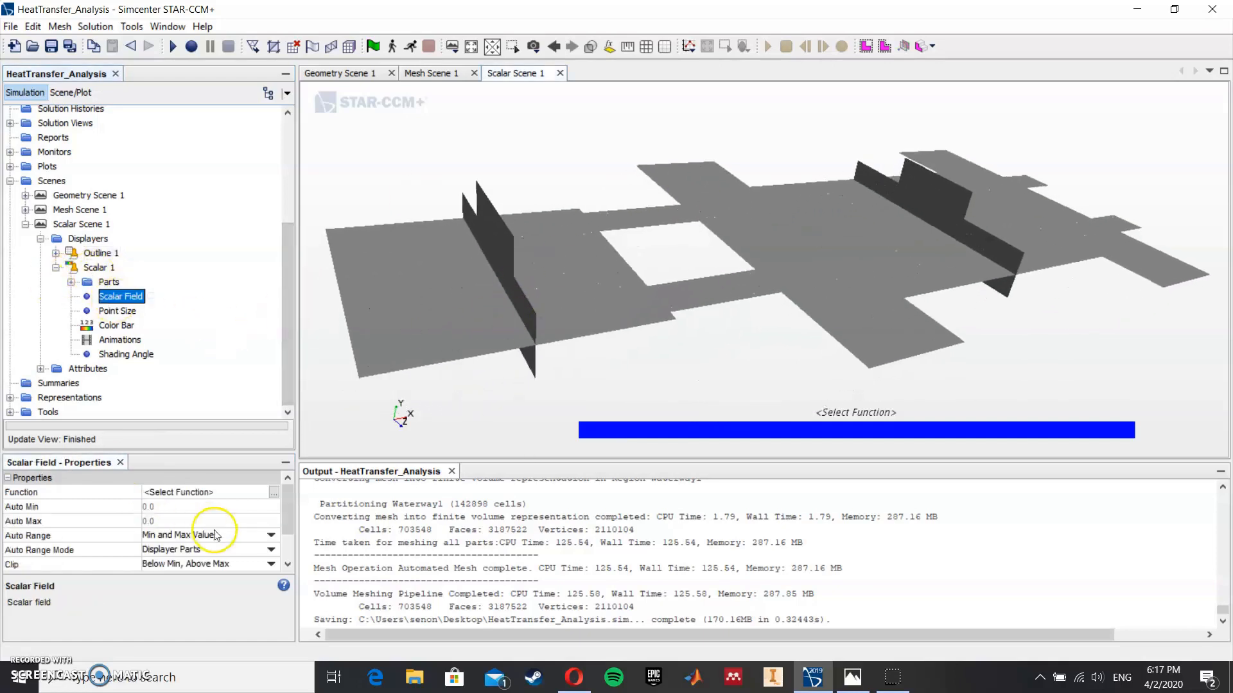
click(204, 494)
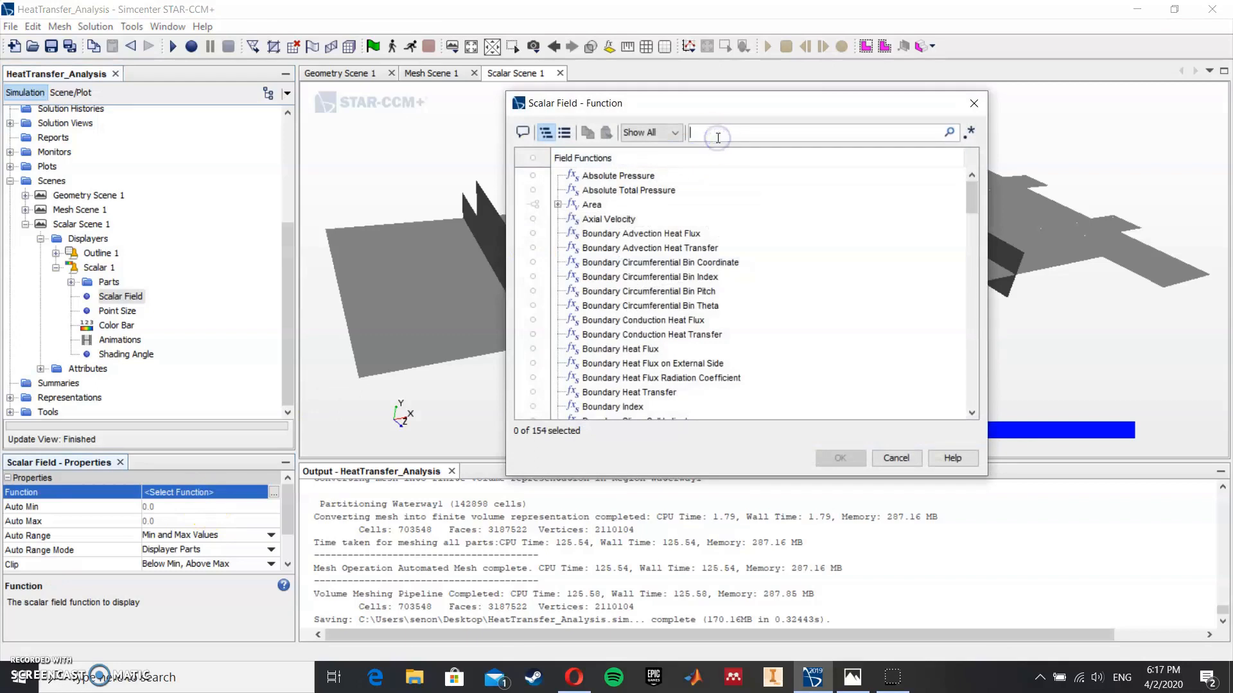
text(teampe)
key(BackSpace)
key(BackSpace)
key(BackSpace)
key(BackSpace)
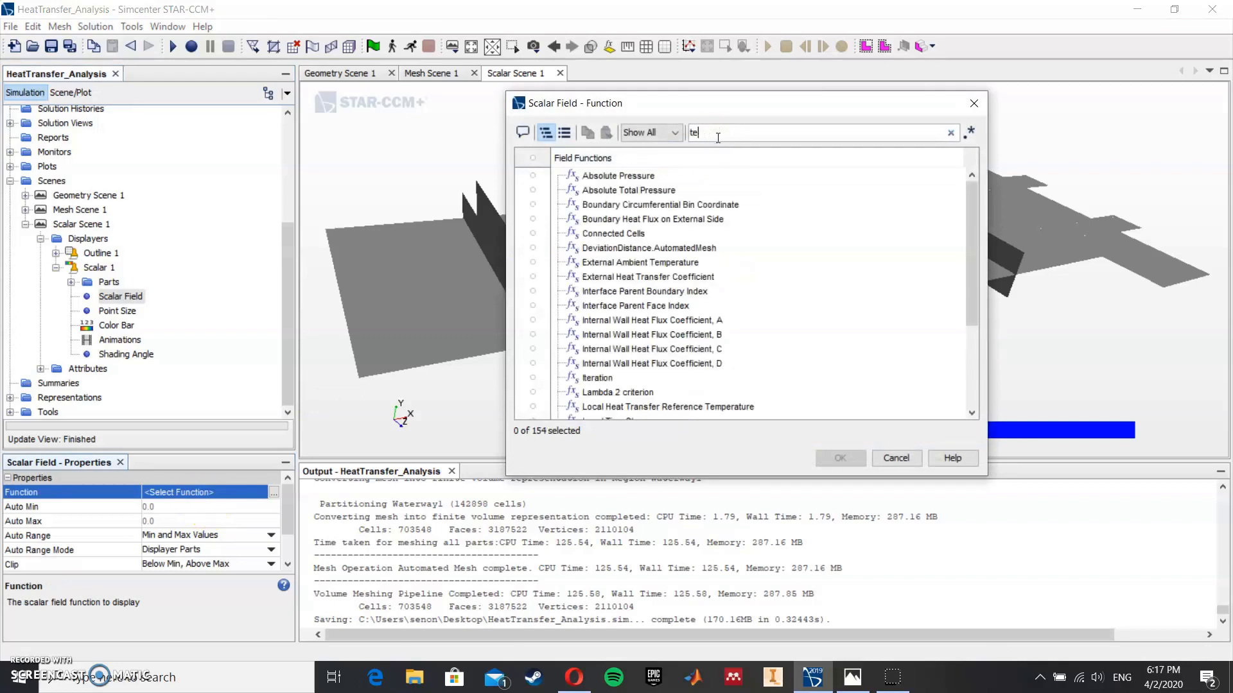
text(mp)
click(607, 219)
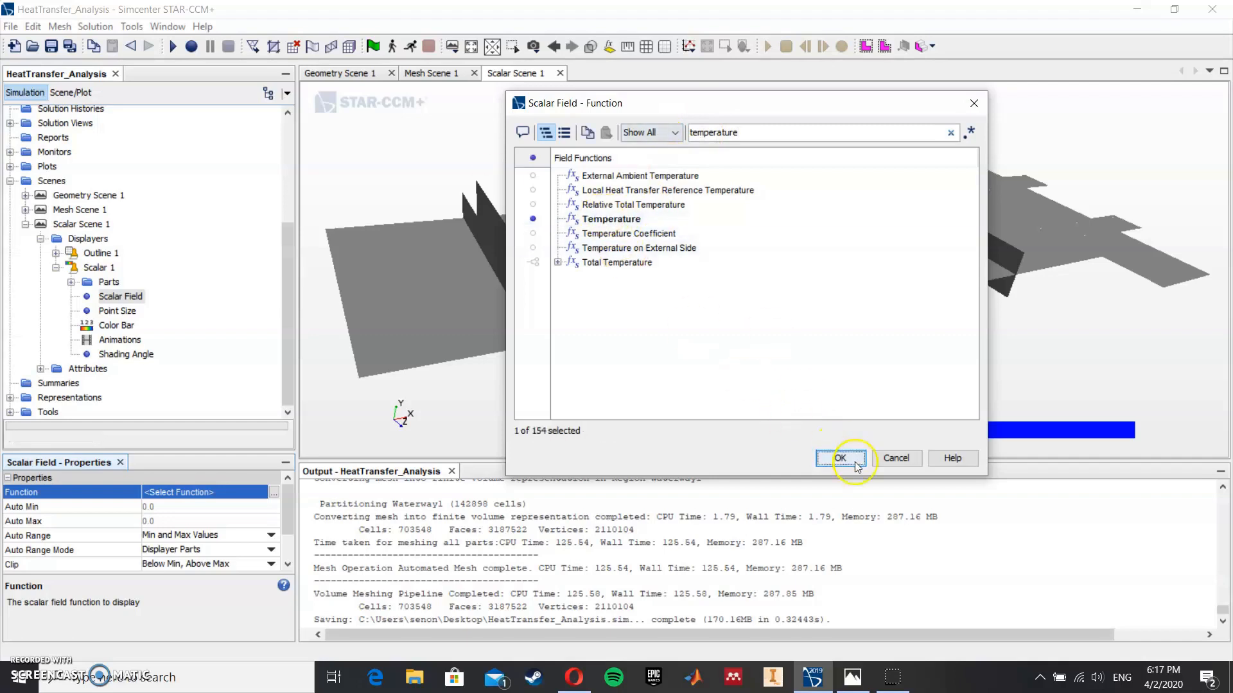
click(856, 464)
click(56, 268)
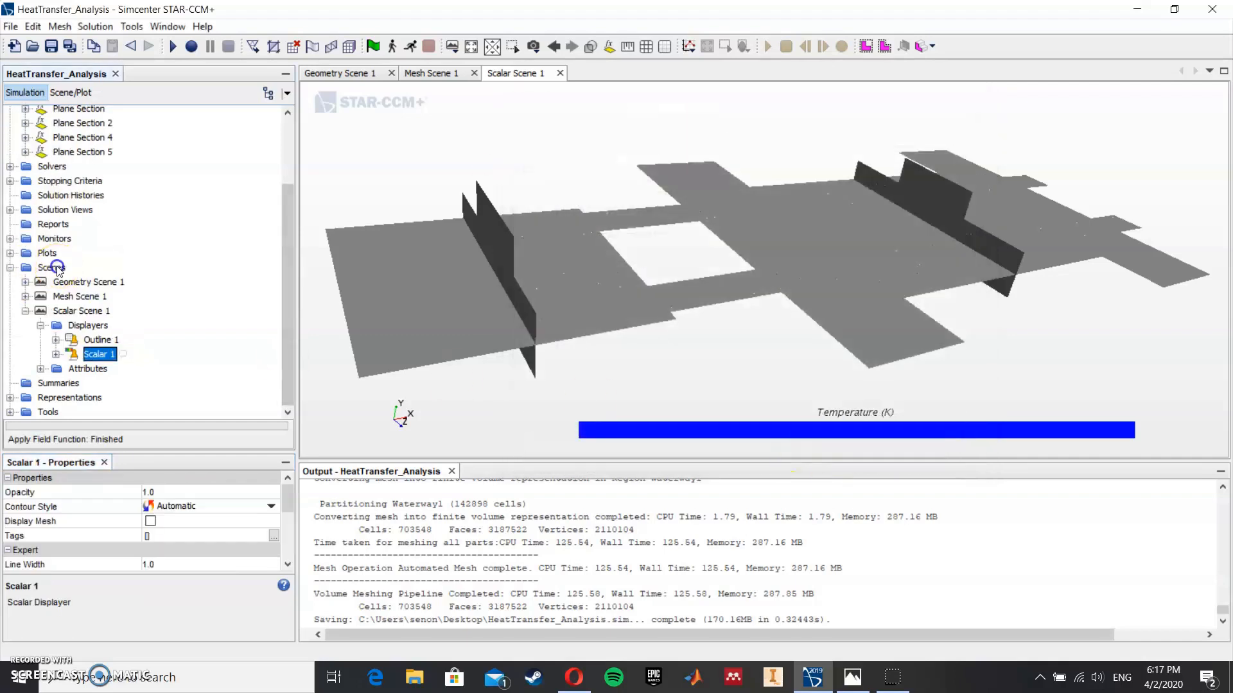
- Add a new Vector 1 displayer to Scalar Scene 1 showing Plane Section
right_click(83, 332)
mouse_move(160, 333)
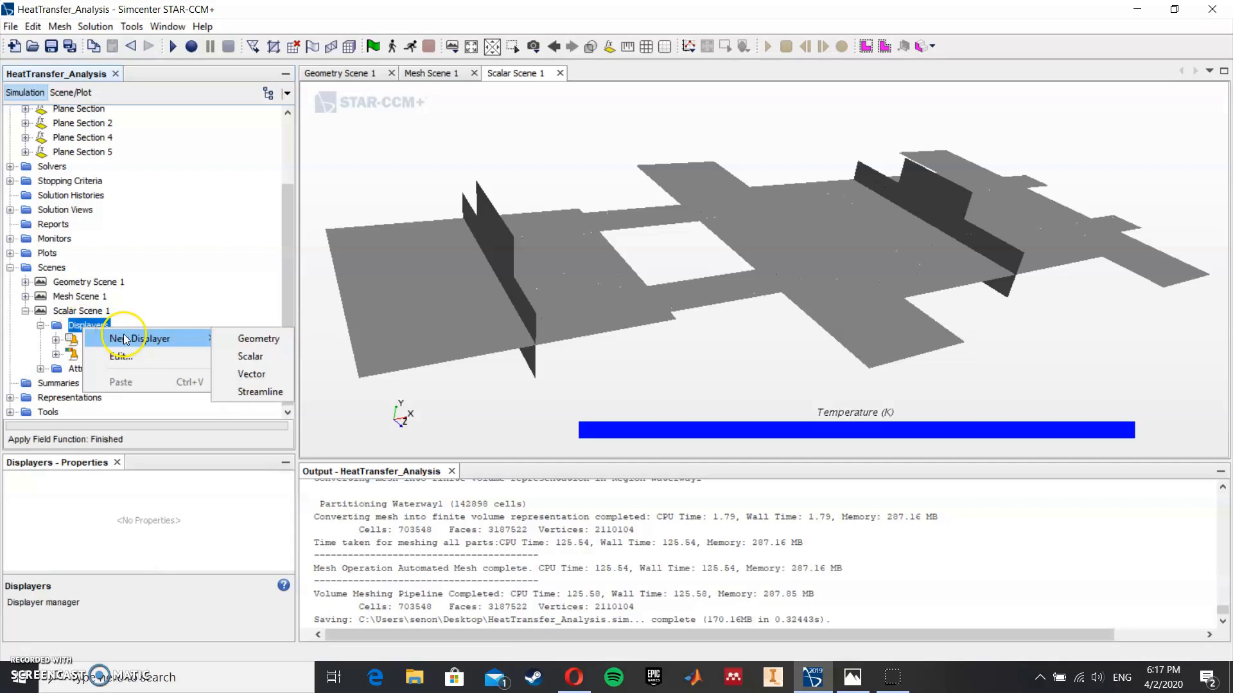
click(260, 372)
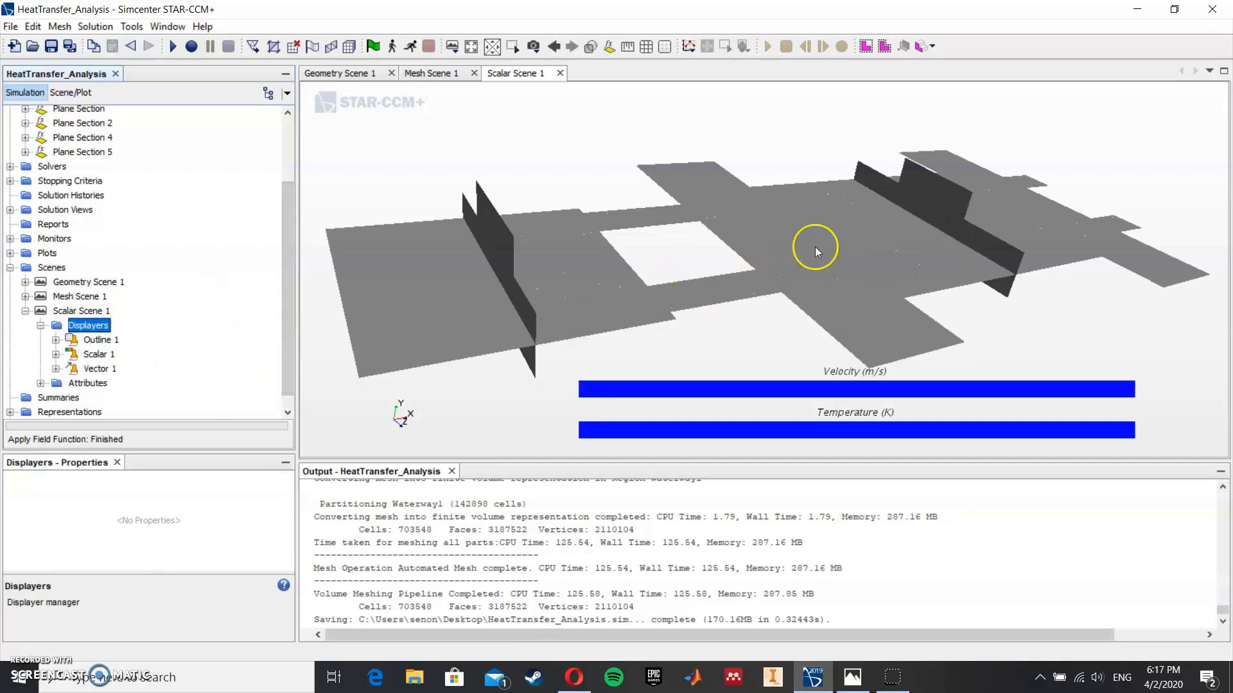
click(56, 369)
click(106, 340)
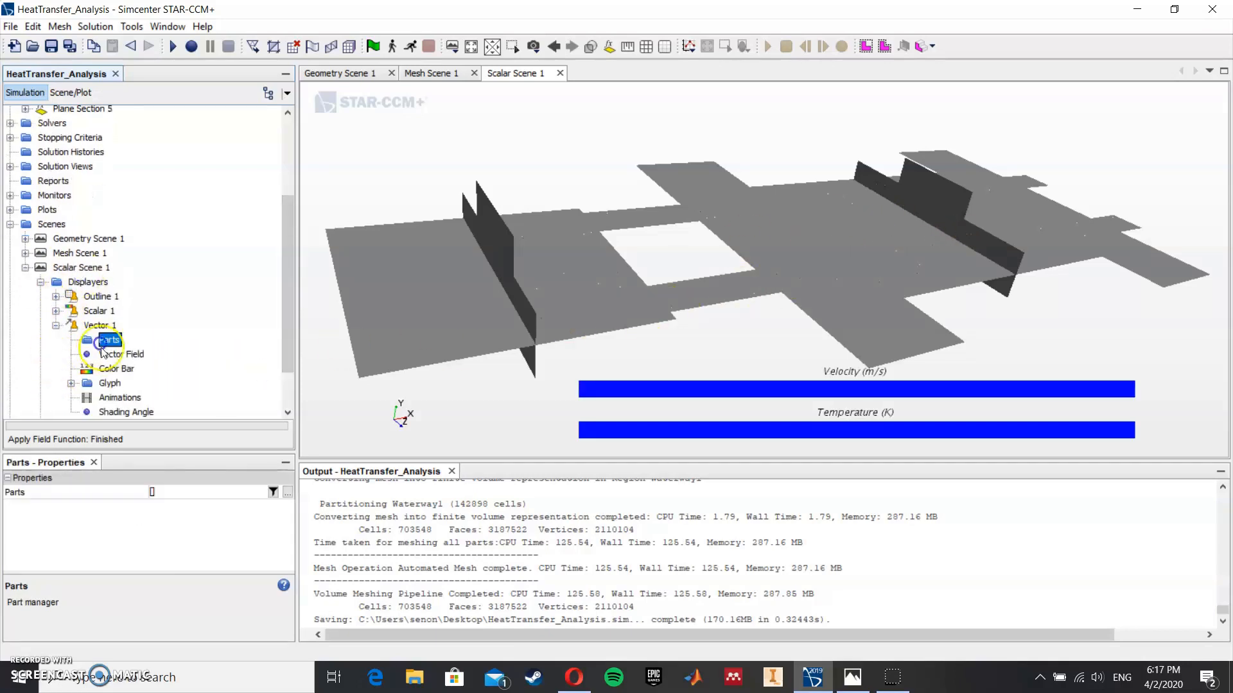
click(206, 492)
click(634, 238)
click(714, 257)
click(933, 518)
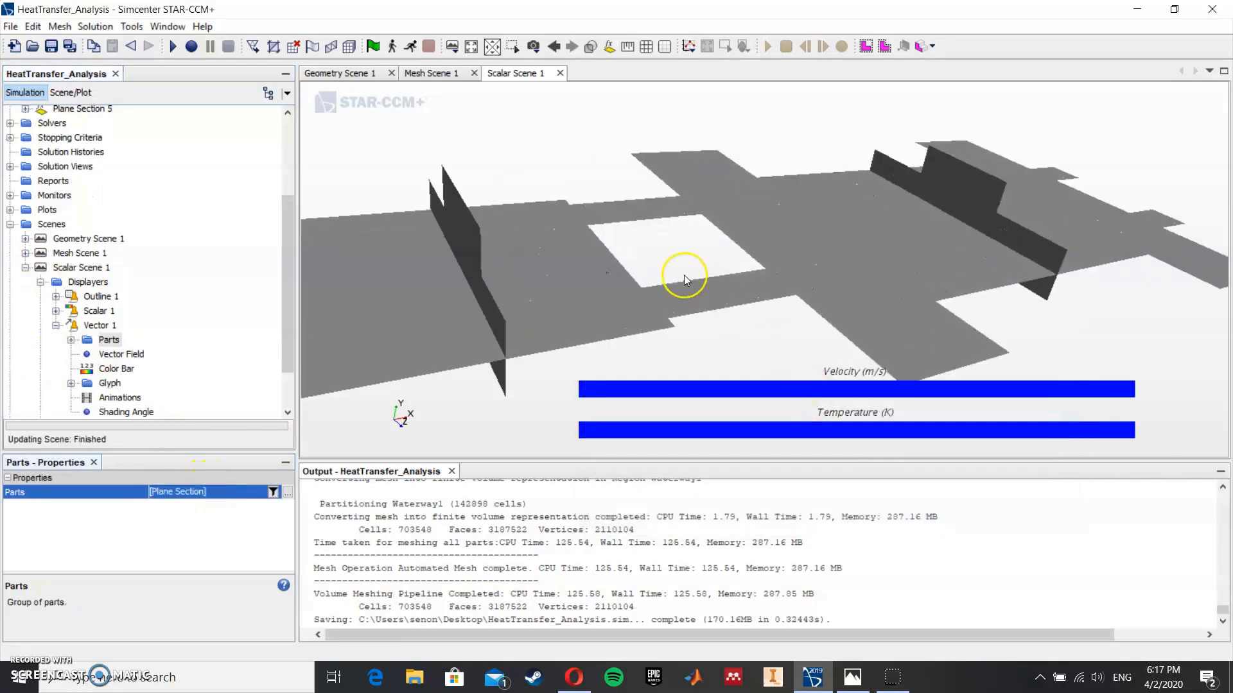
- Move the Velocity colour bar to the top and align it with the Temperature bar
scroll(579, 316, down, 1)
scroll(642, 309, down, 2)
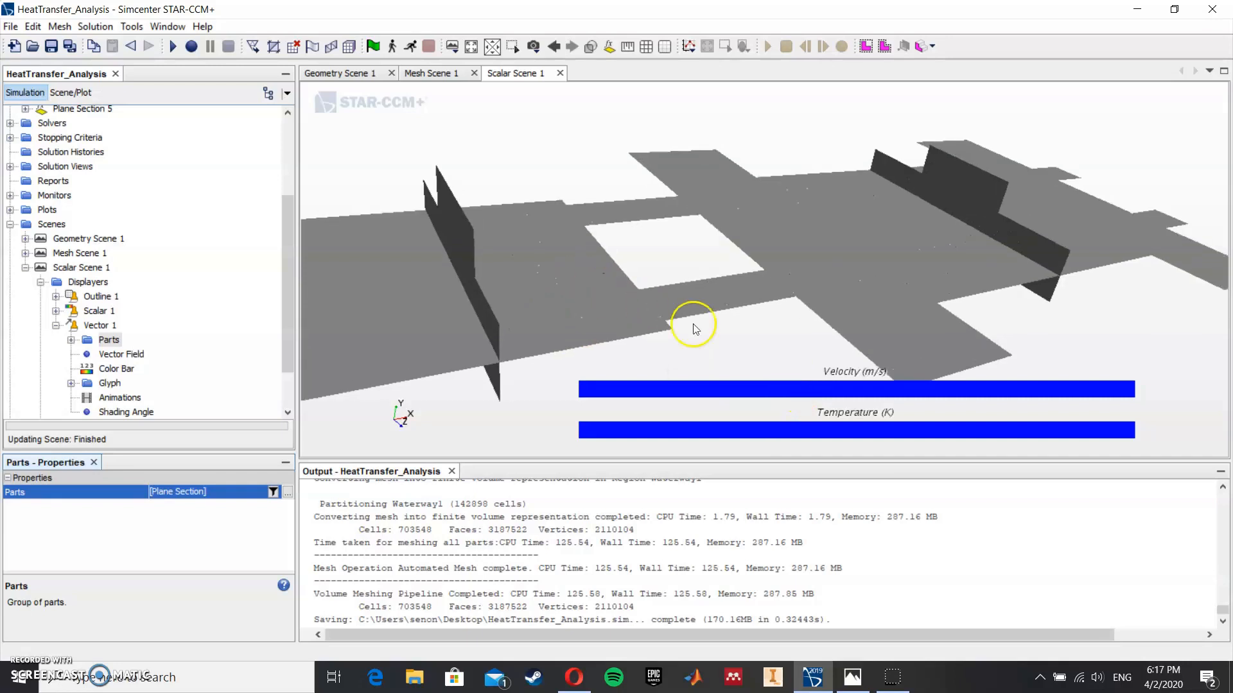
drag(789, 385, 685, 116)
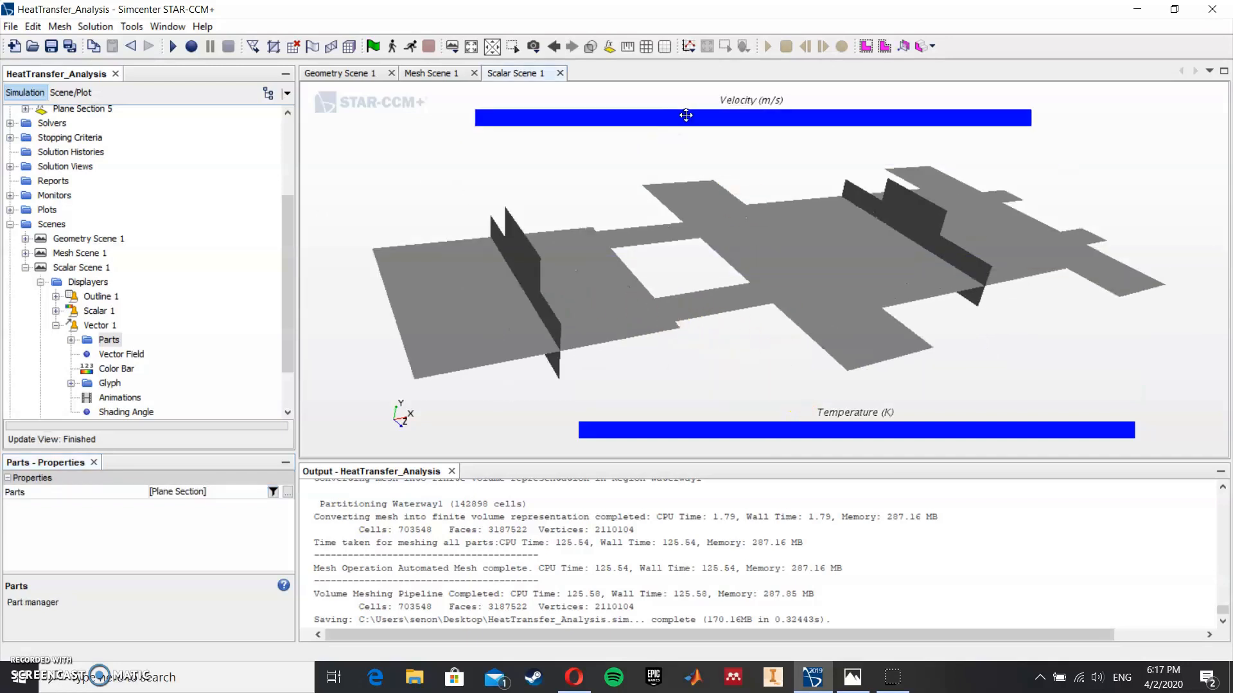
scroll(143, 220, up, 3)
click(10, 344)
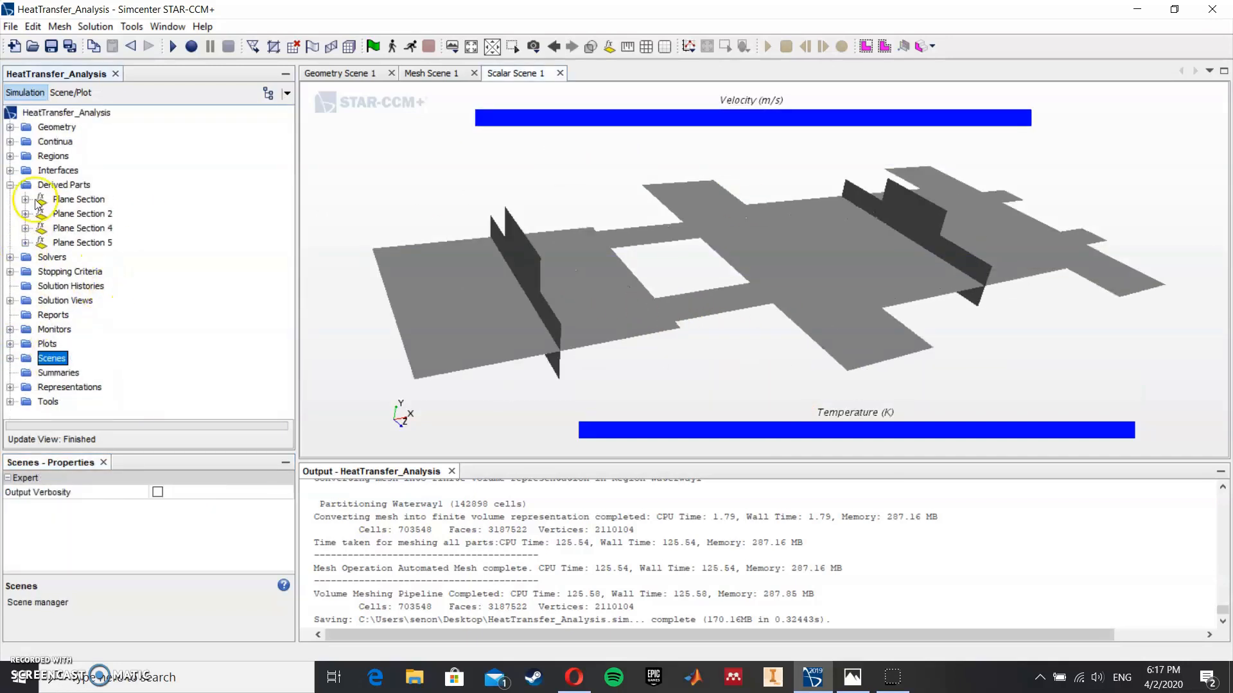
click(10, 185)
drag(732, 119, 754, 119)
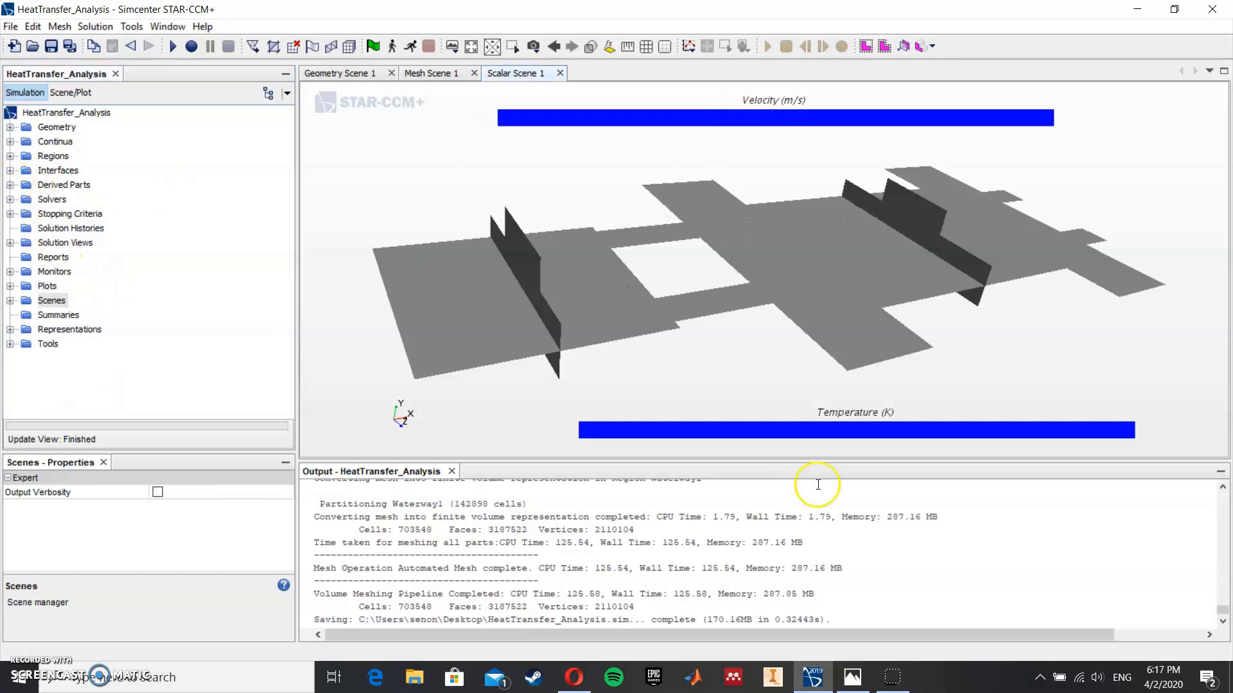
drag(824, 431, 767, 427)
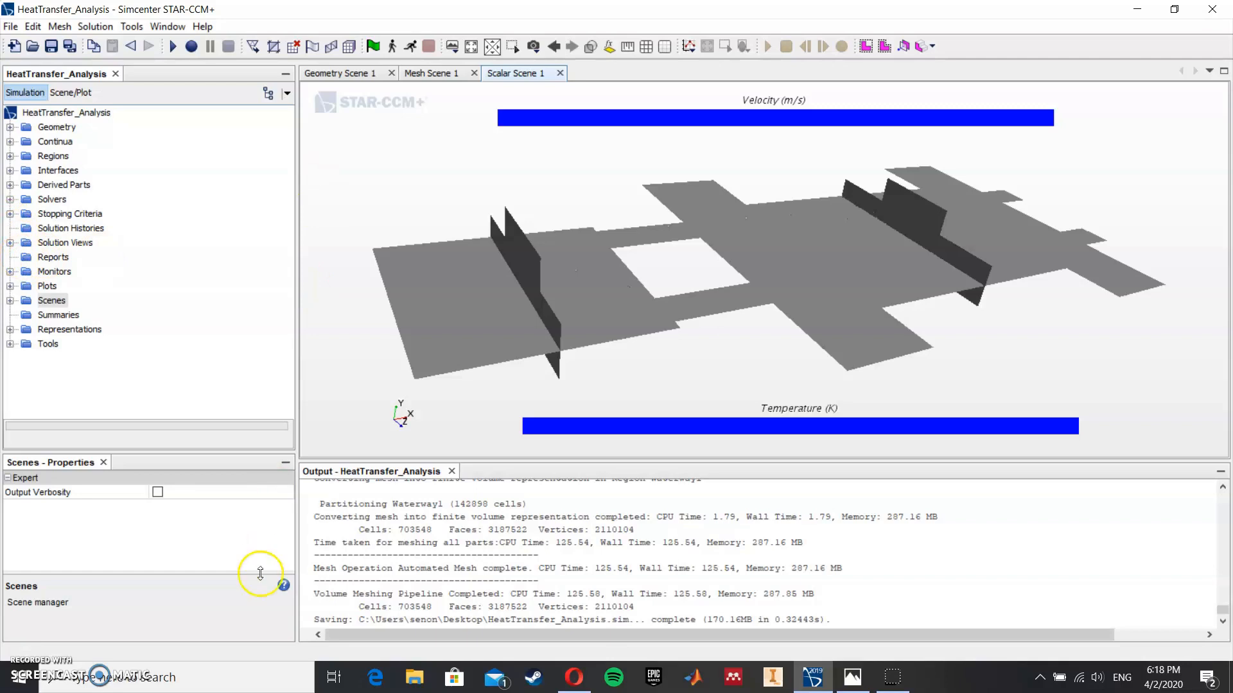
- Create a new Maximum report measuring the Temperature field function
click(43, 259)
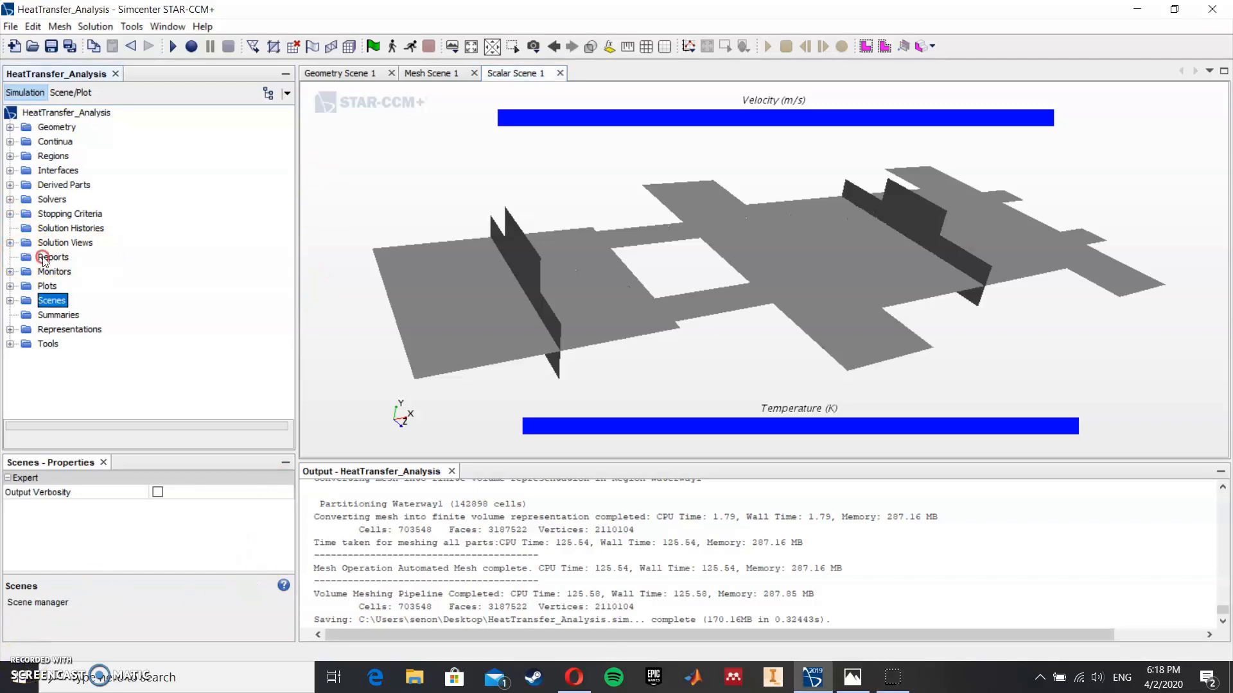
right_click(45, 260)
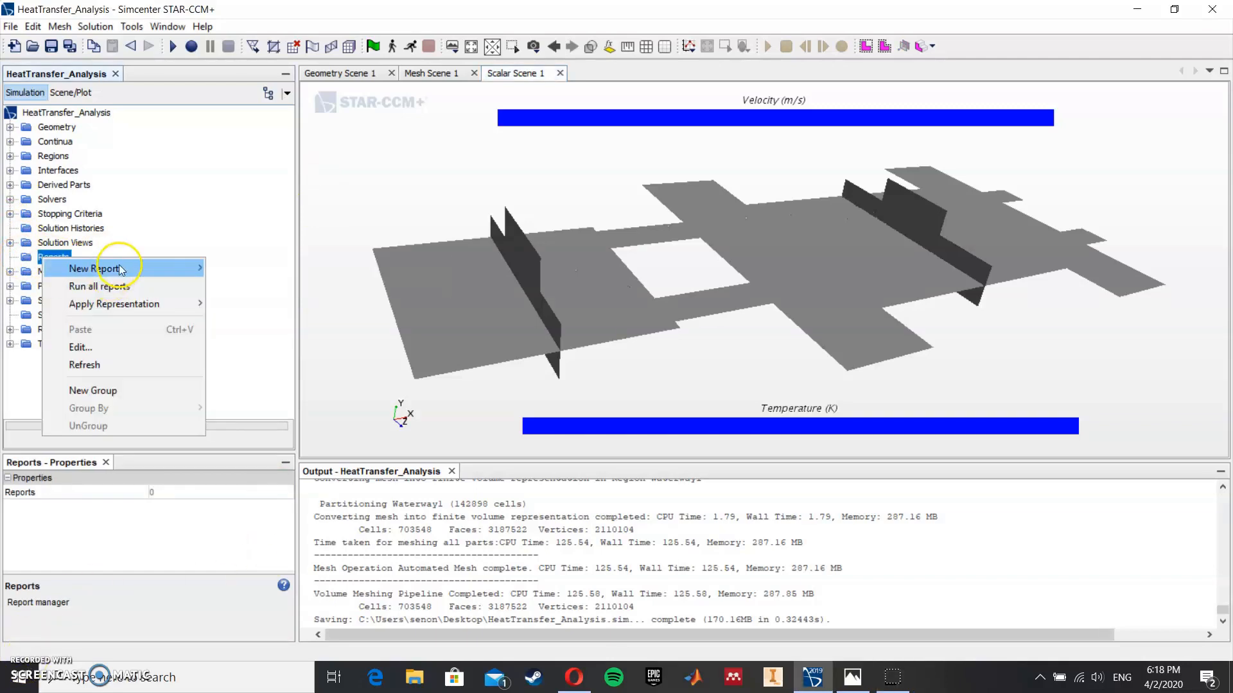
mouse_move(160, 268)
click(262, 270)
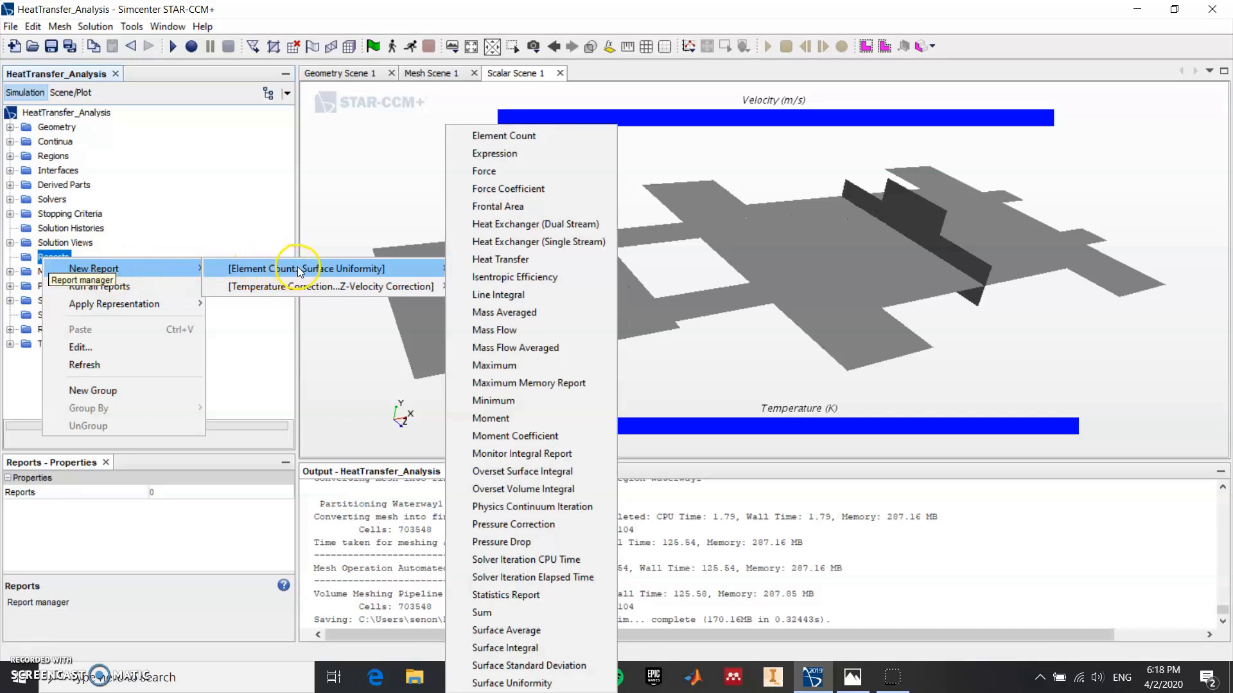
click(527, 366)
click(198, 508)
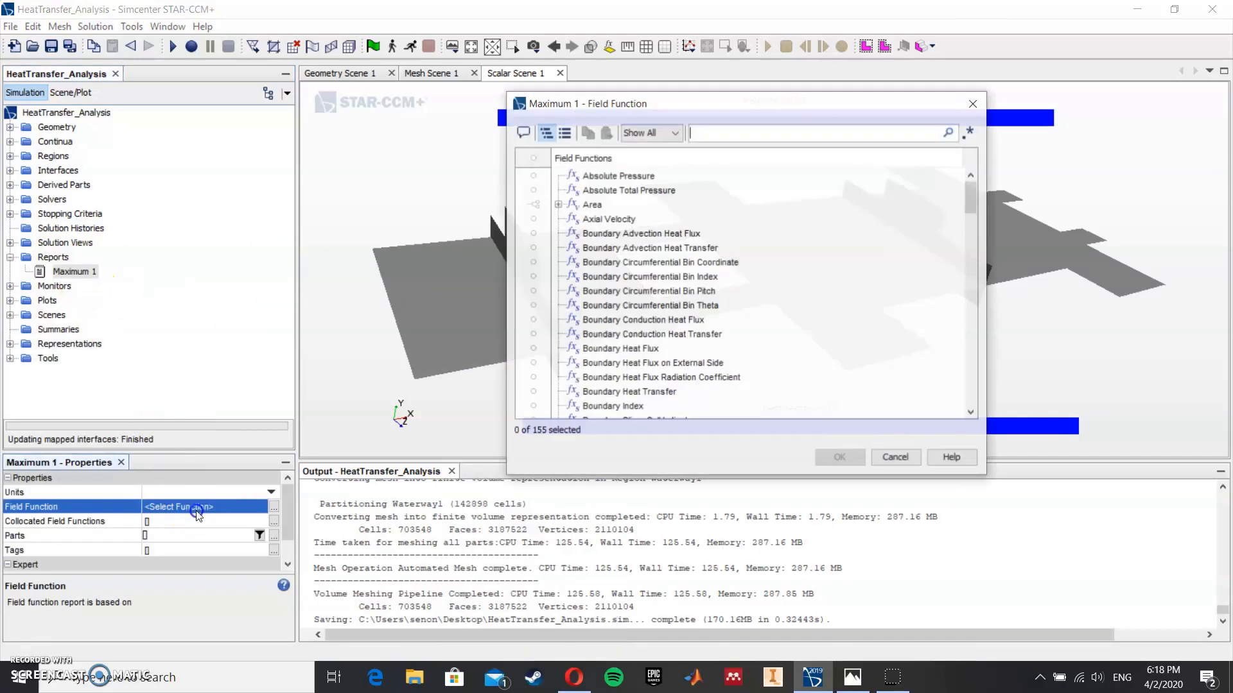
click(693, 181)
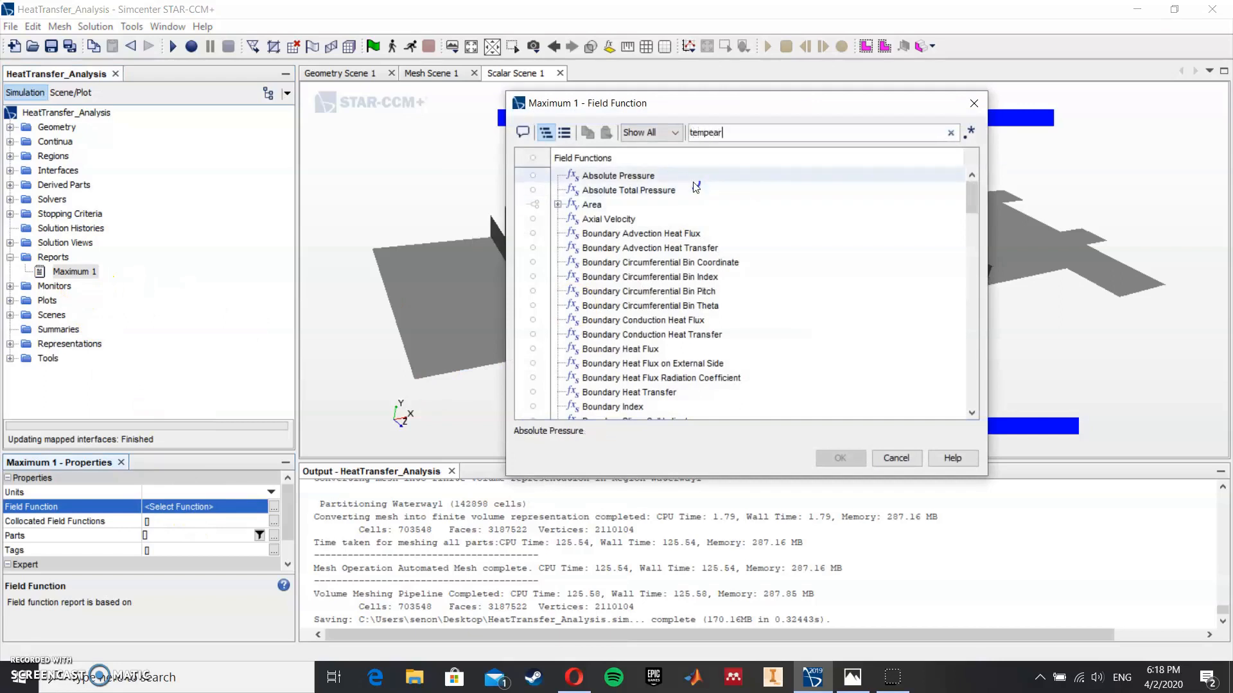
key(BackSpace)
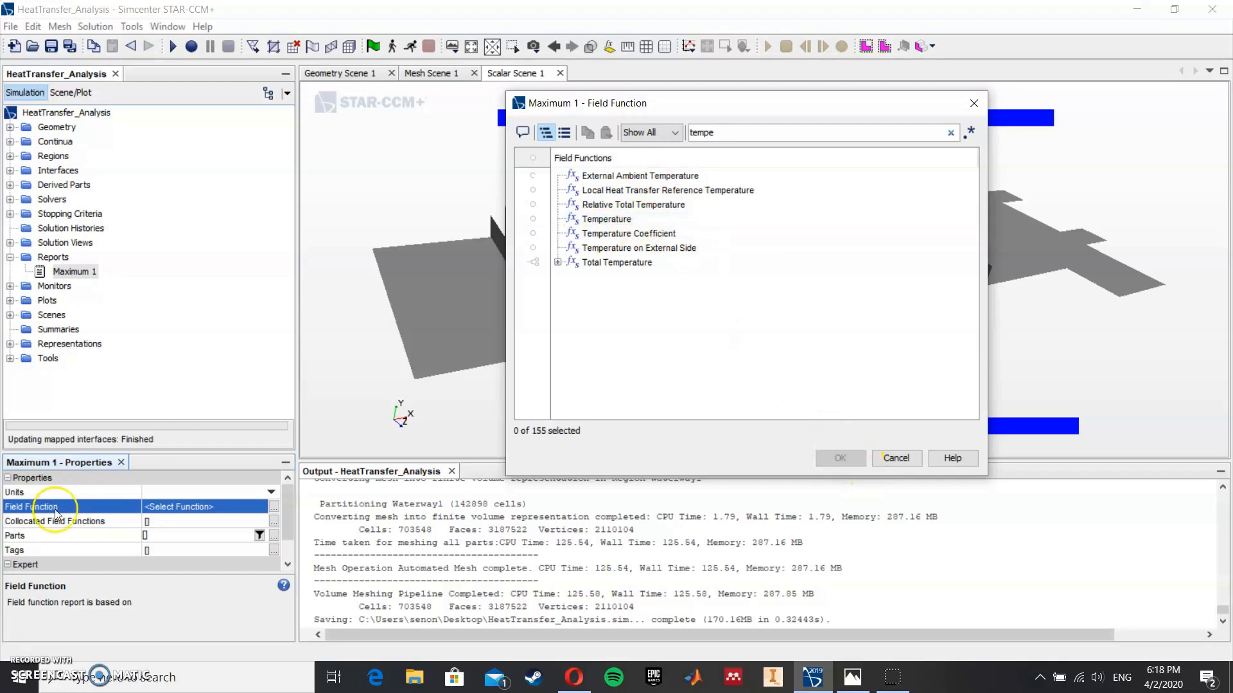
click(606, 219)
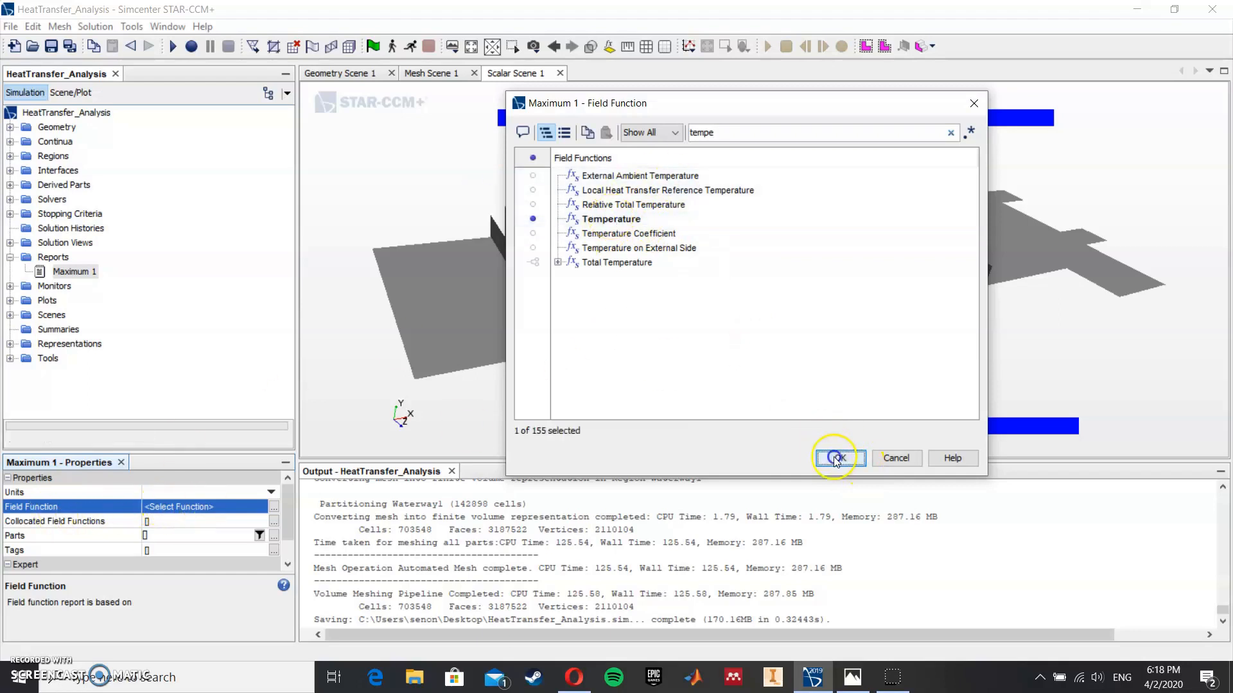
click(836, 458)
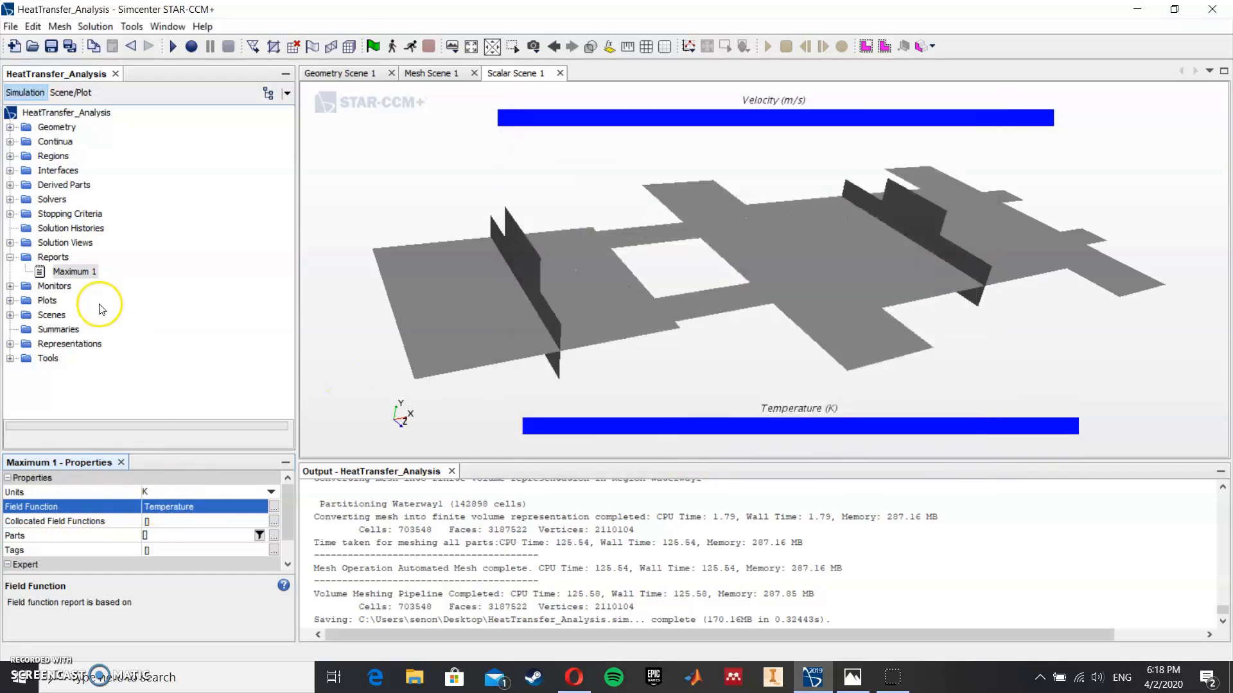
- Set the report's part to the CPU1 region and rename it CPU1 Tmax
click(166, 537)
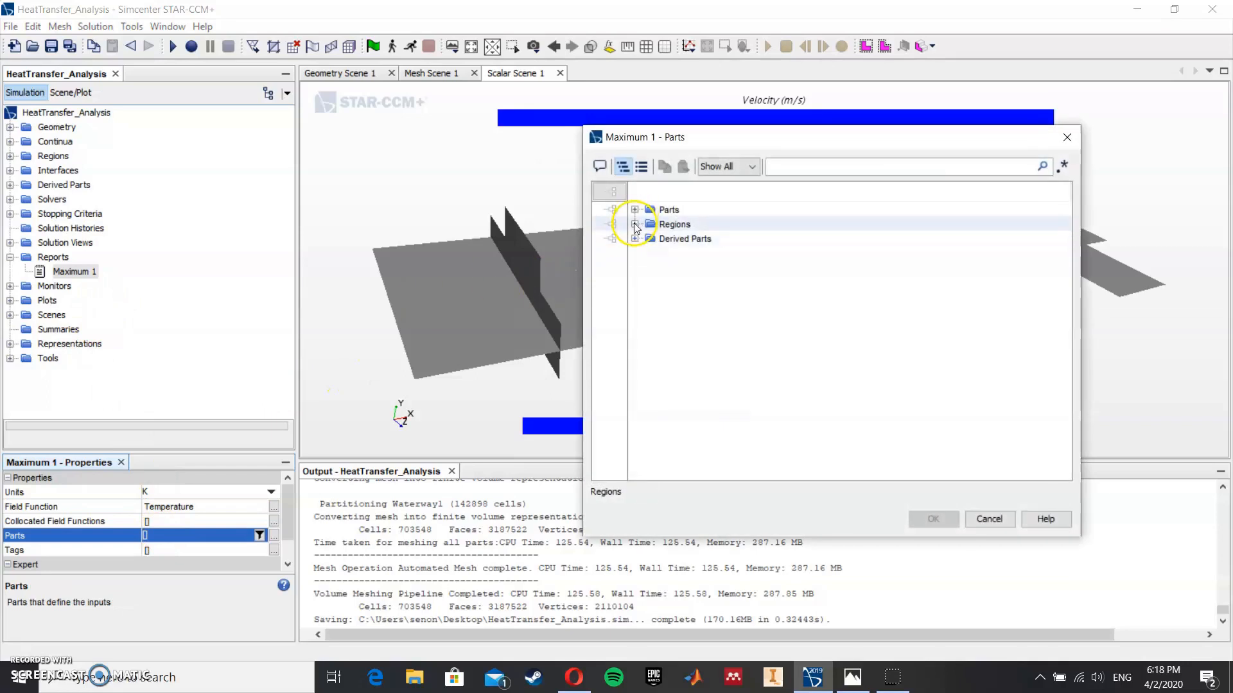
click(635, 225)
click(696, 285)
click(933, 518)
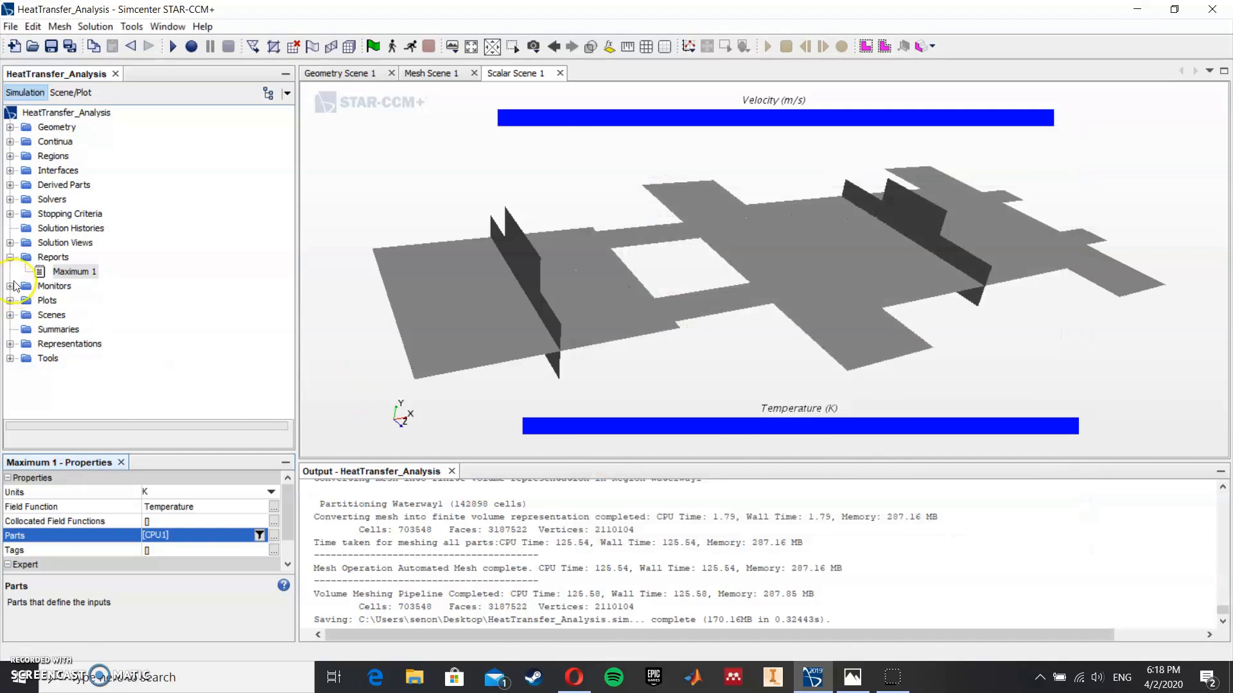
right_click(59, 274)
click(155, 476)
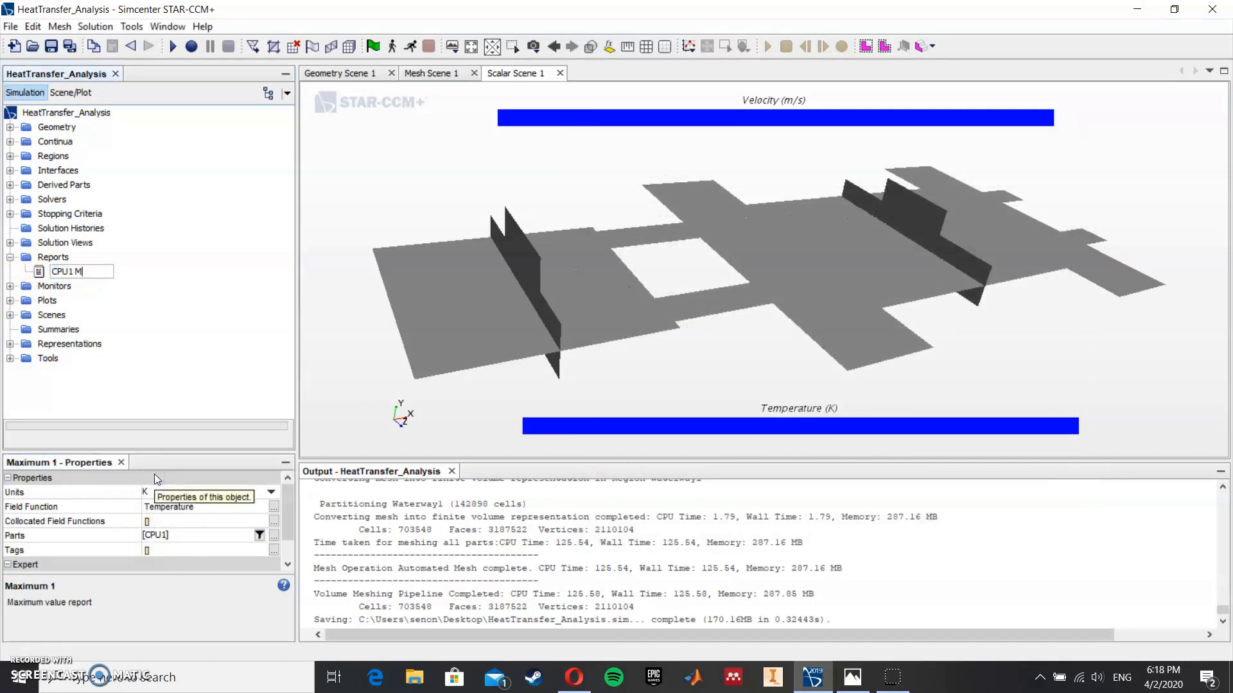
key(Return)
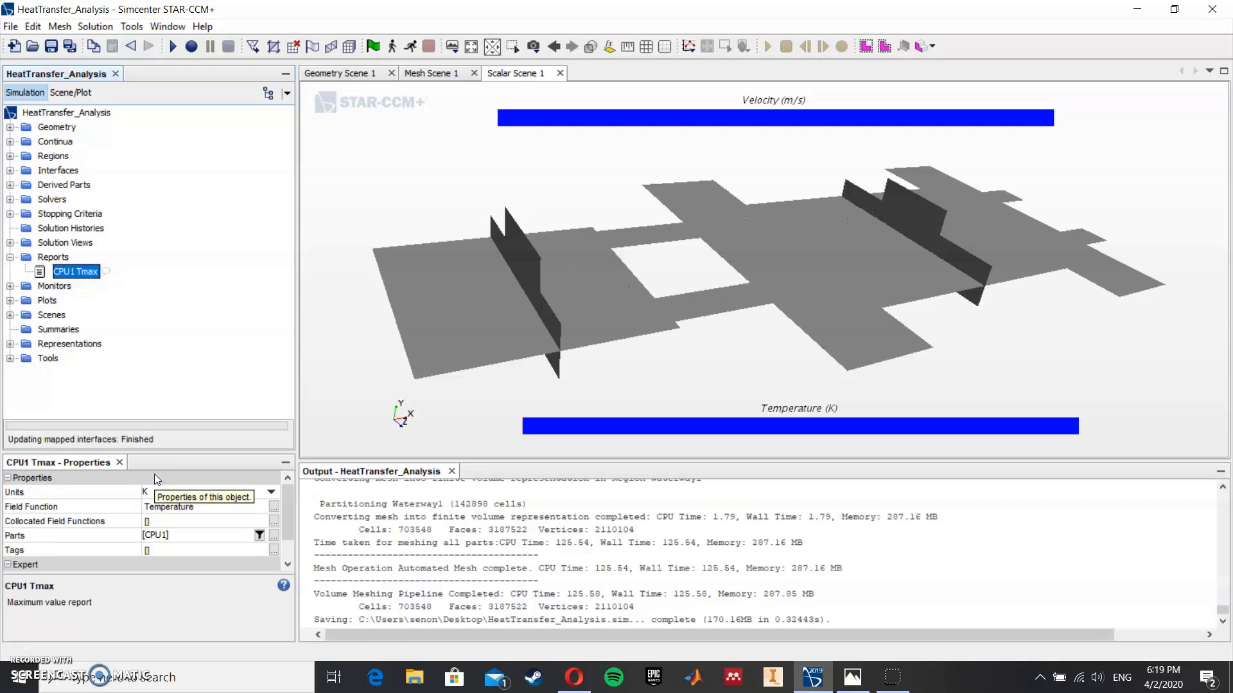
- Duplicate the CPU1 Tmax report into the Reports folder
right_click(40, 259)
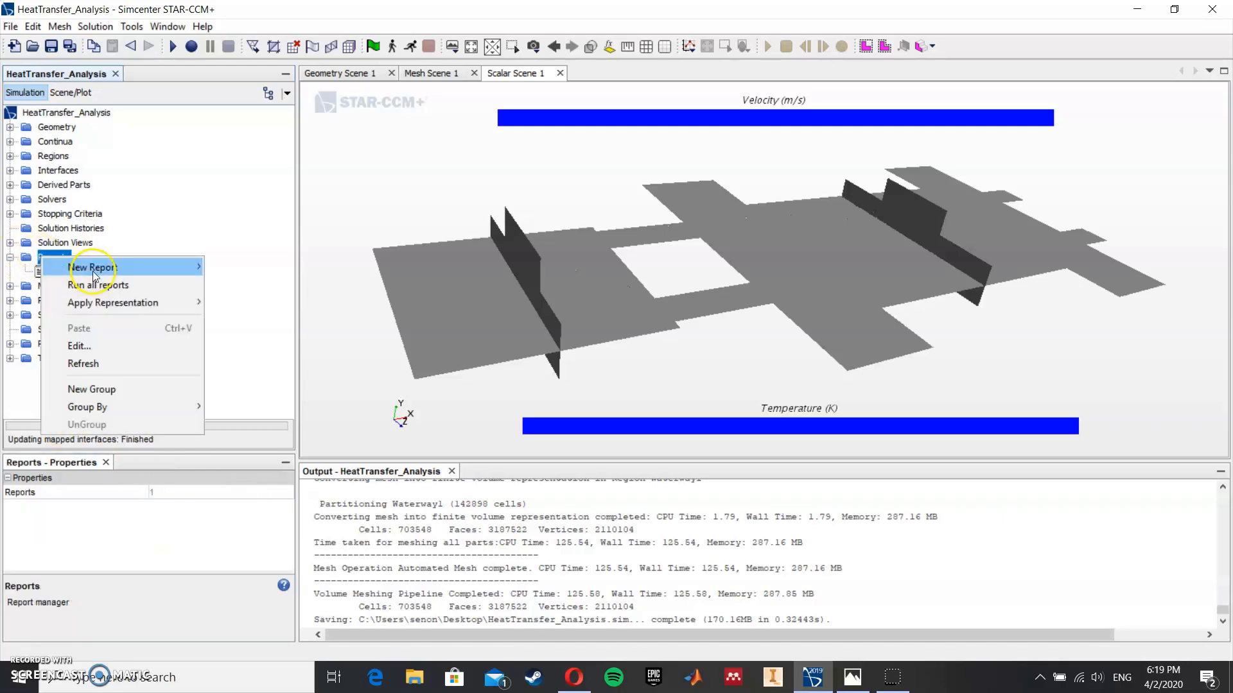
mouse_move(94, 267)
mouse_move(291, 267)
click(225, 207)
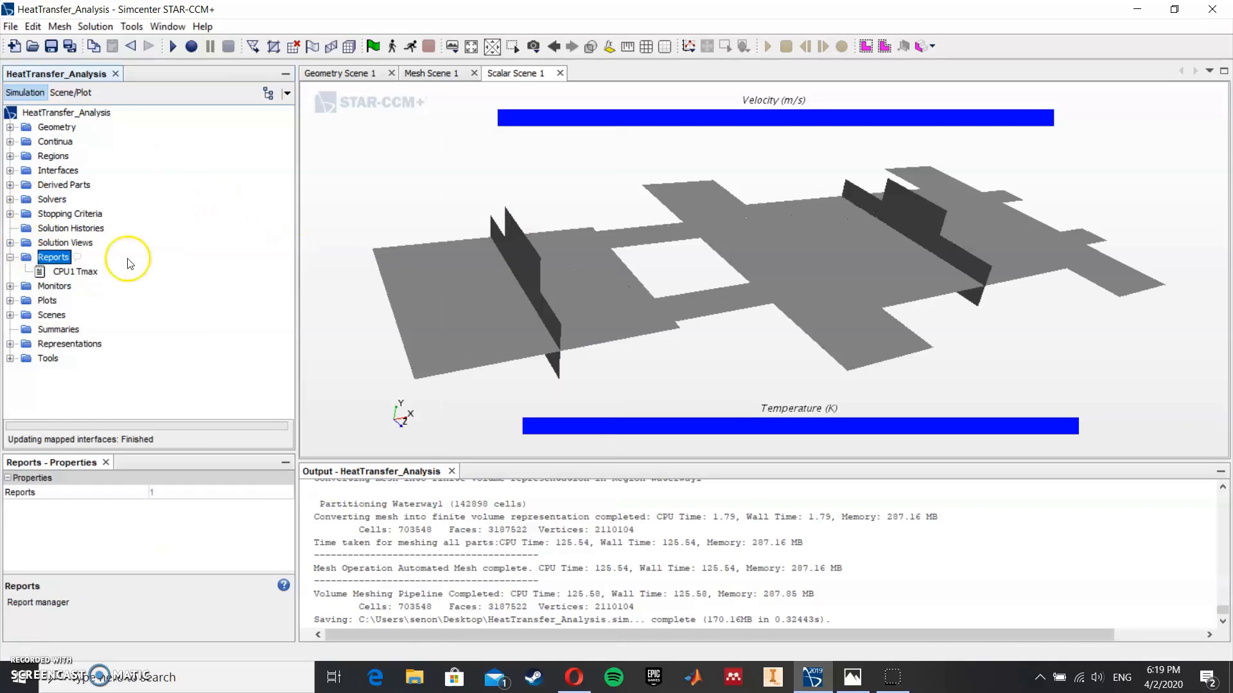
drag(49, 273, 47, 294)
click(43, 288)
click(73, 273)
click(97, 284)
- Rename the copied report to CPU2 Tmax with CPU2 as its part
right_click(100, 270)
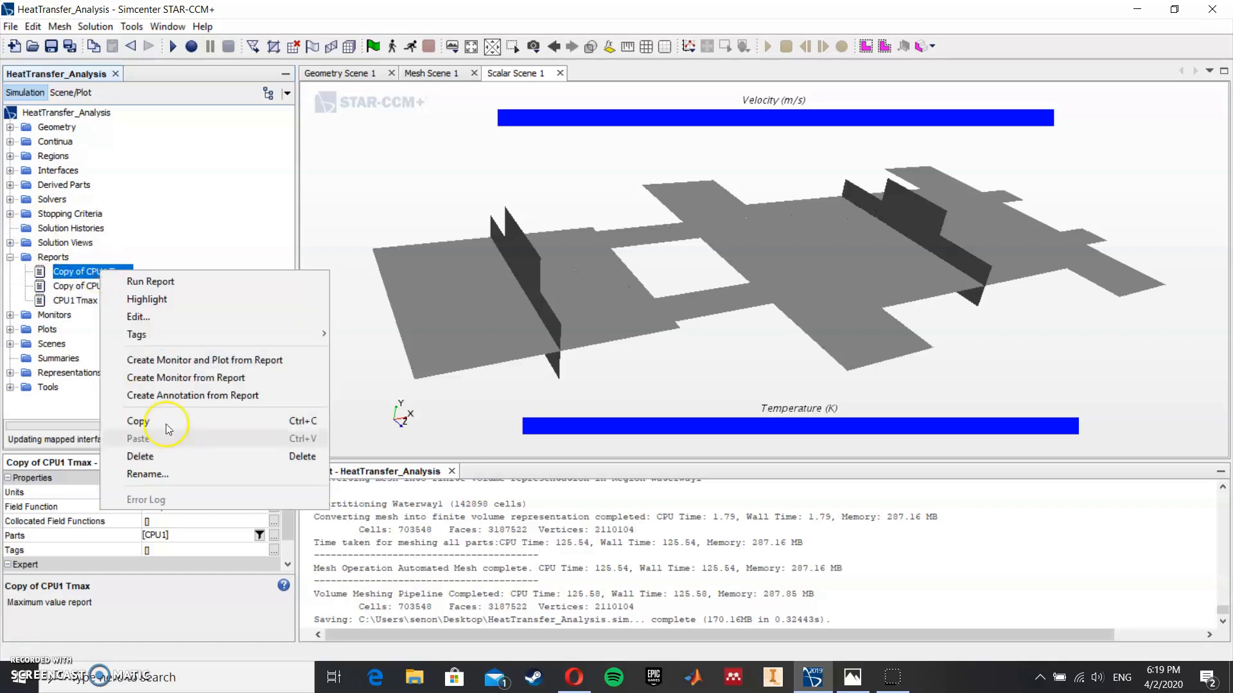
click(163, 474)
click(86, 270)
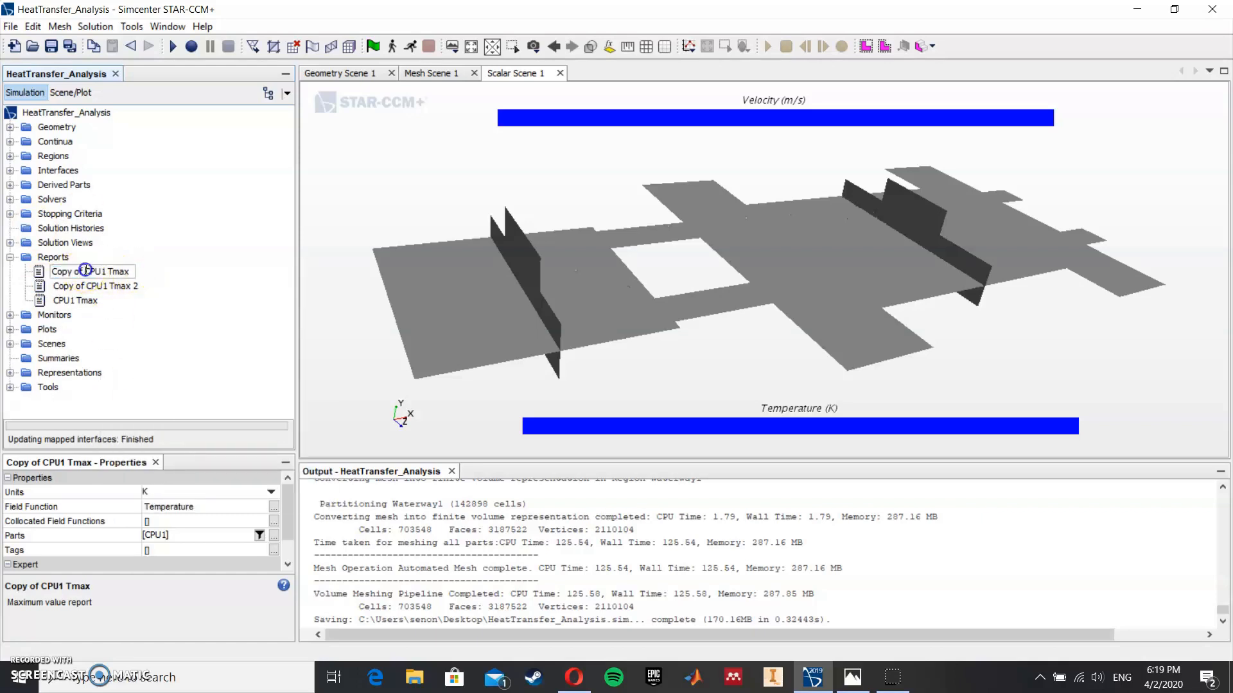
key(BackSpace)
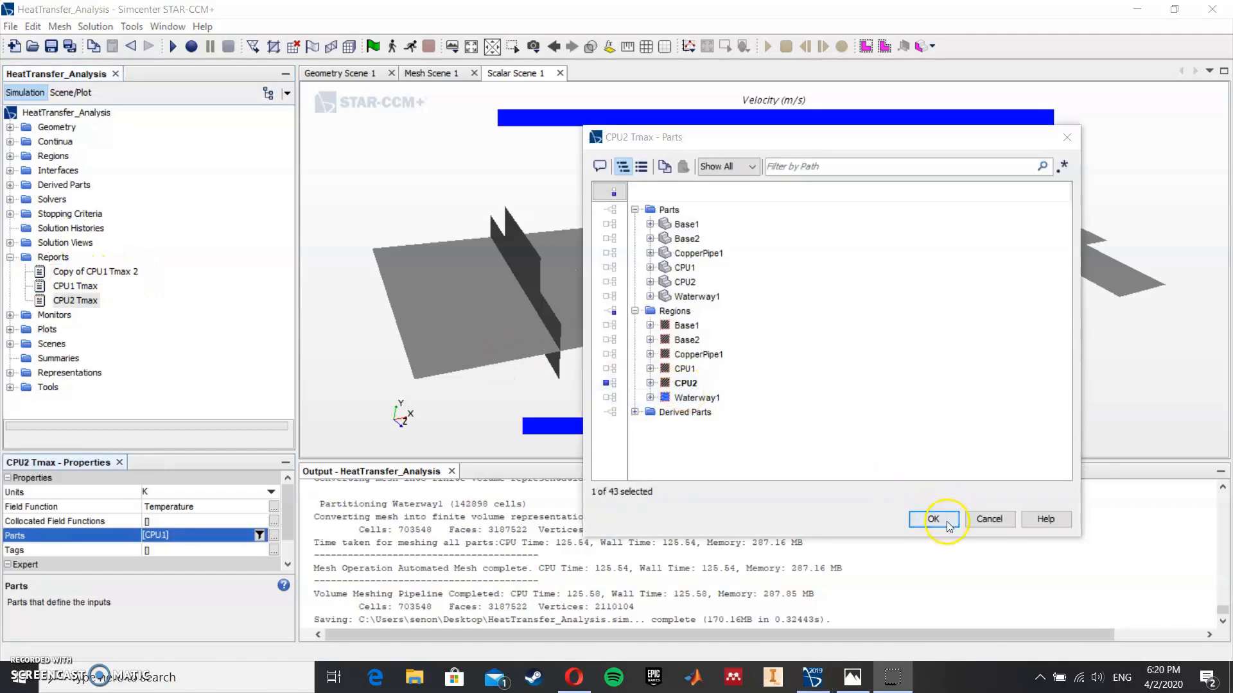
click(948, 525)
- Reopen CPU2 Tmax's Parts list and expand the parts group
click(75, 300)
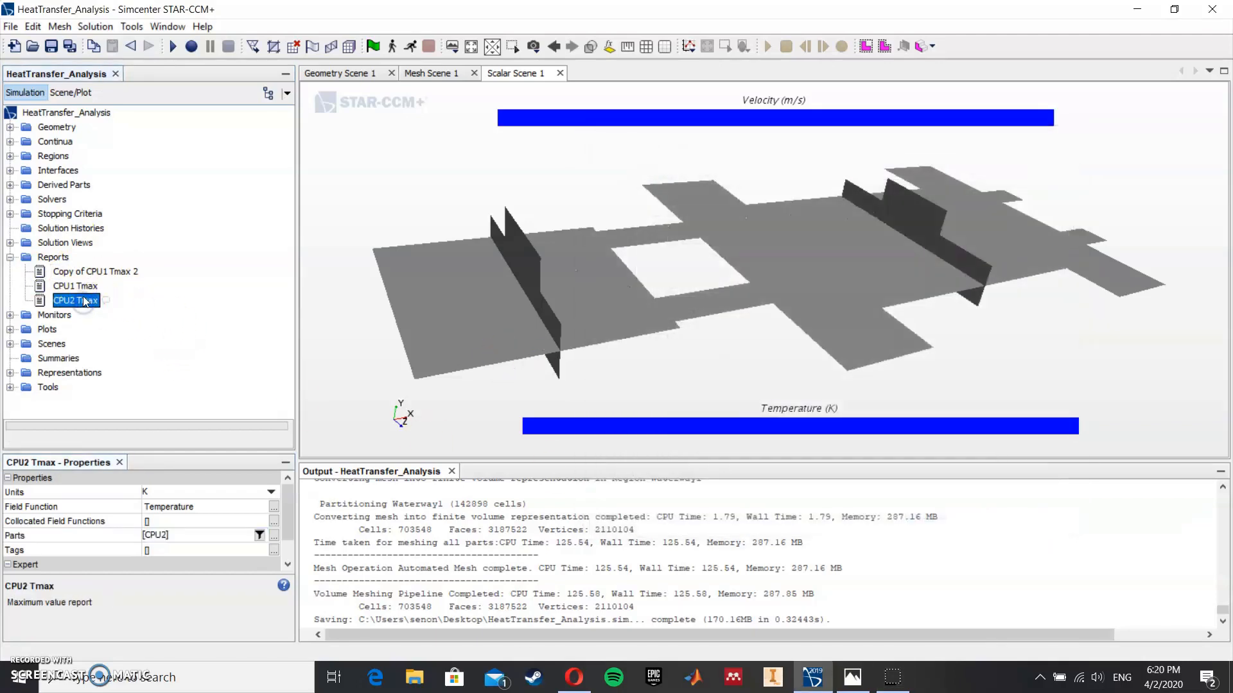
right_click(83, 301)
click(47, 299)
click(167, 535)
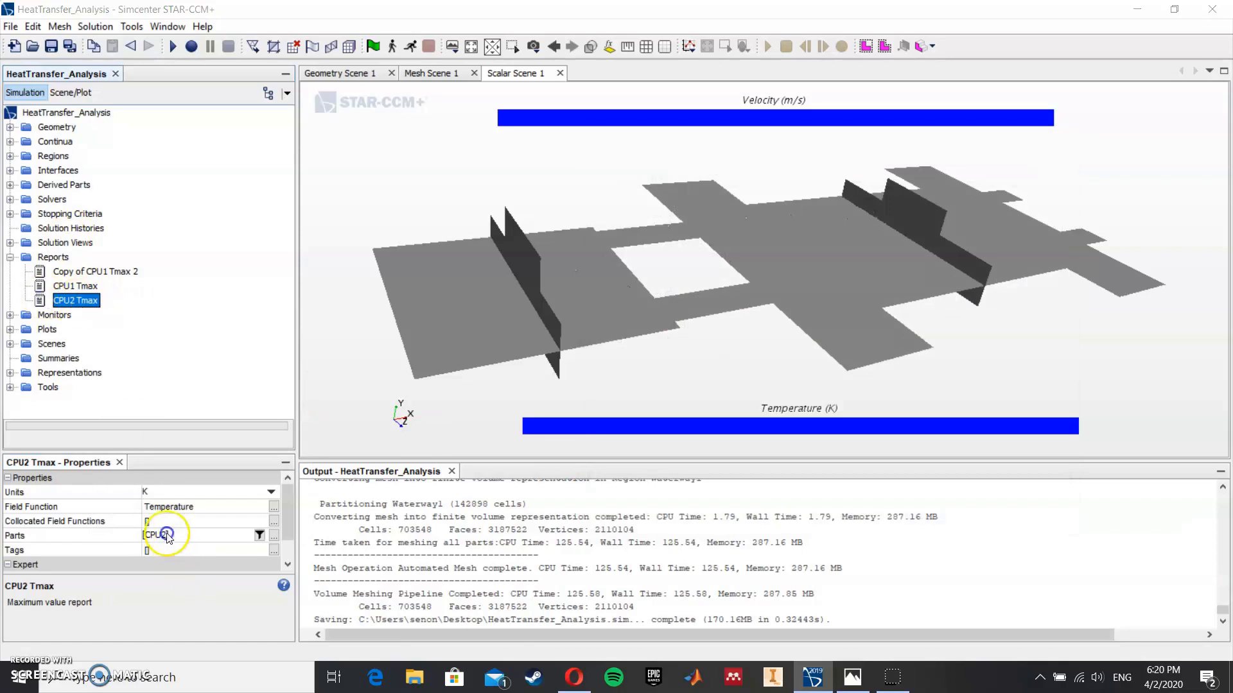
click(634, 210)
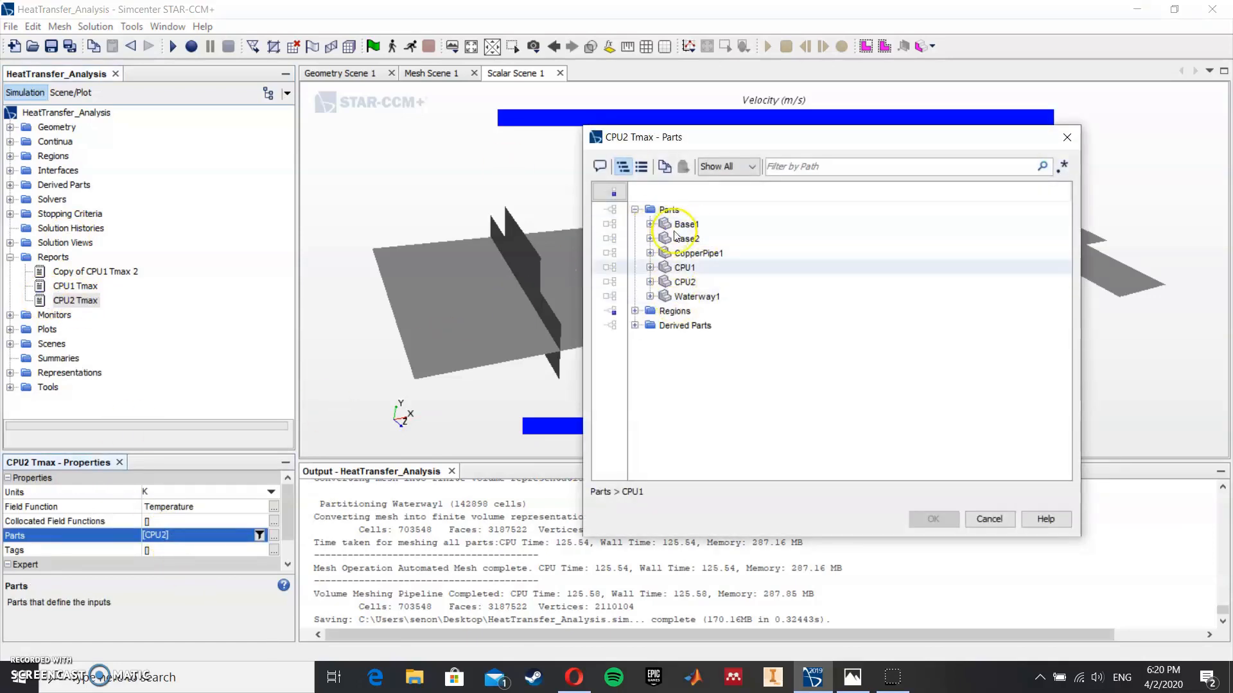
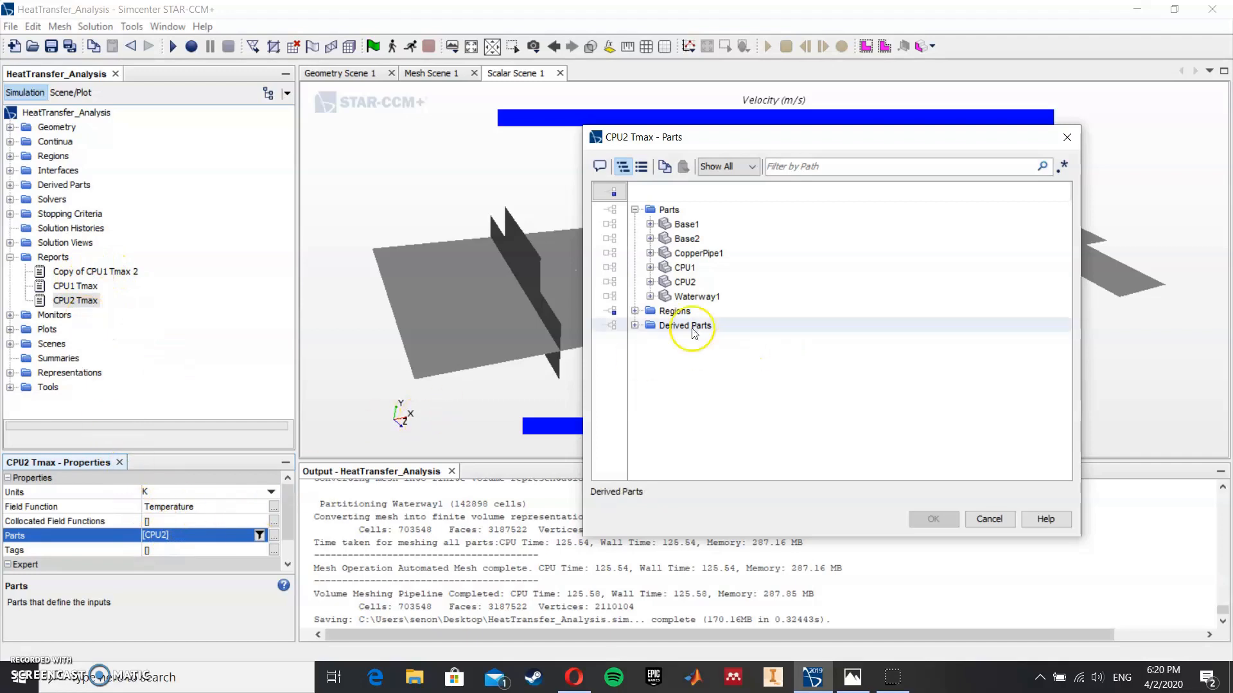
- Rename the copied report to Water Tmax
click(634, 310)
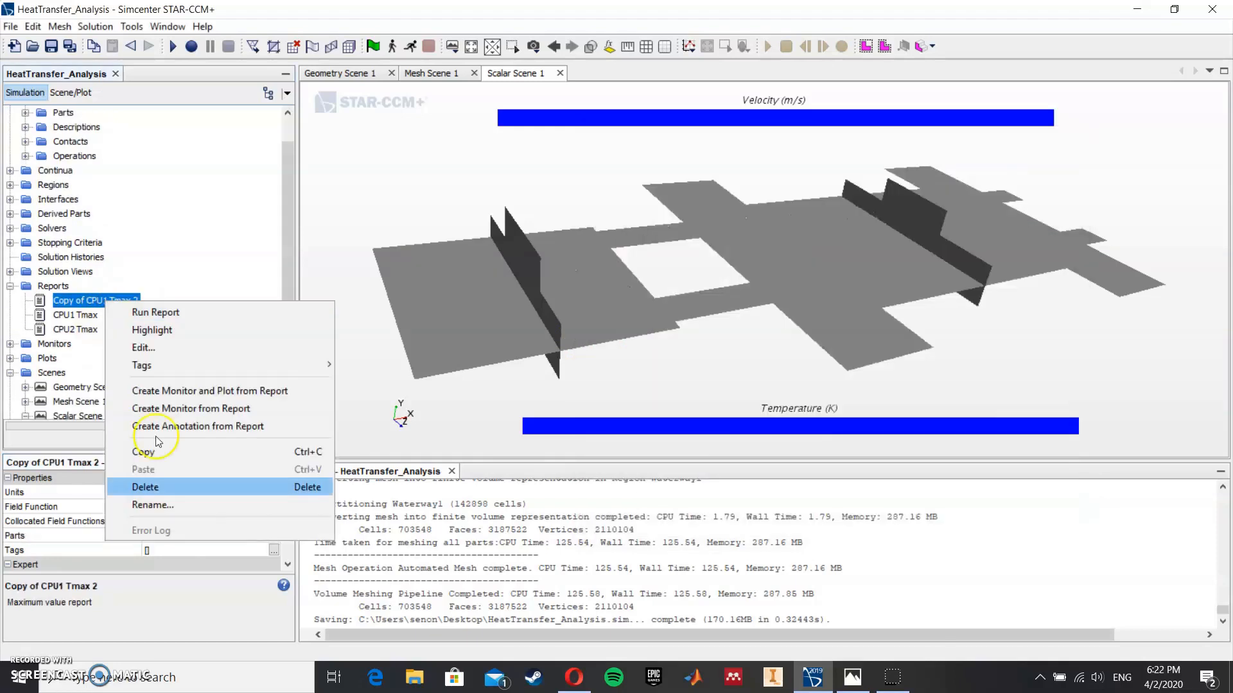
click(193, 505)
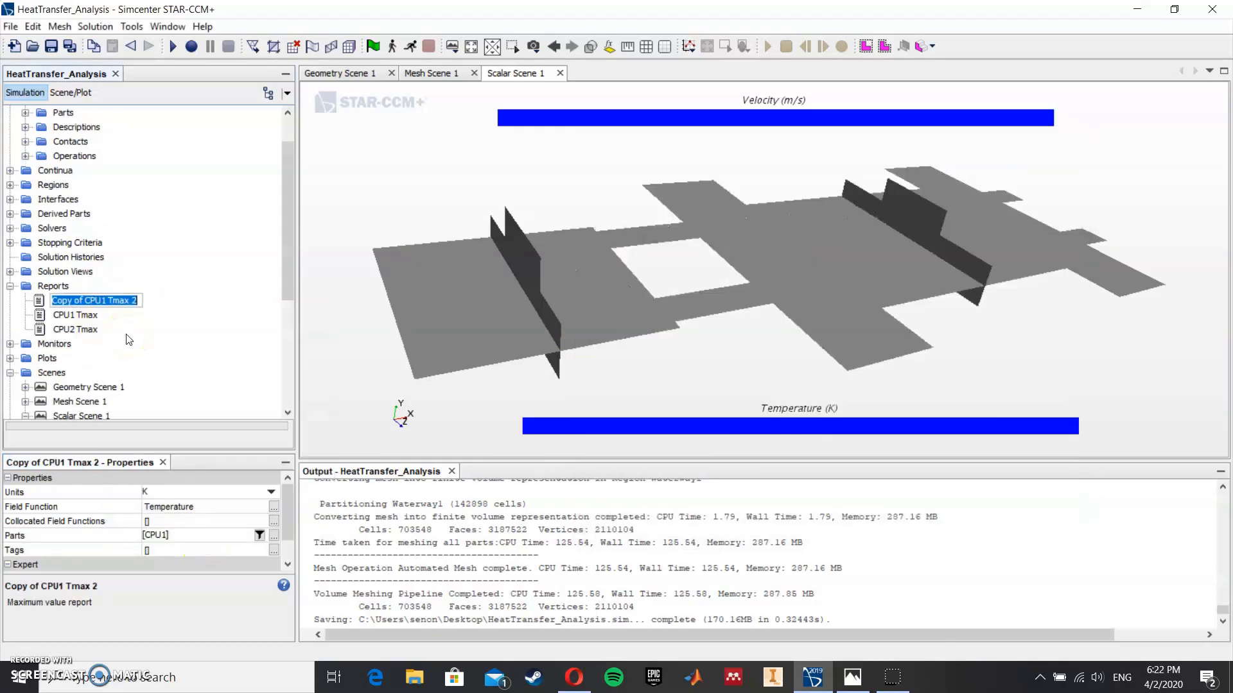
text(M)
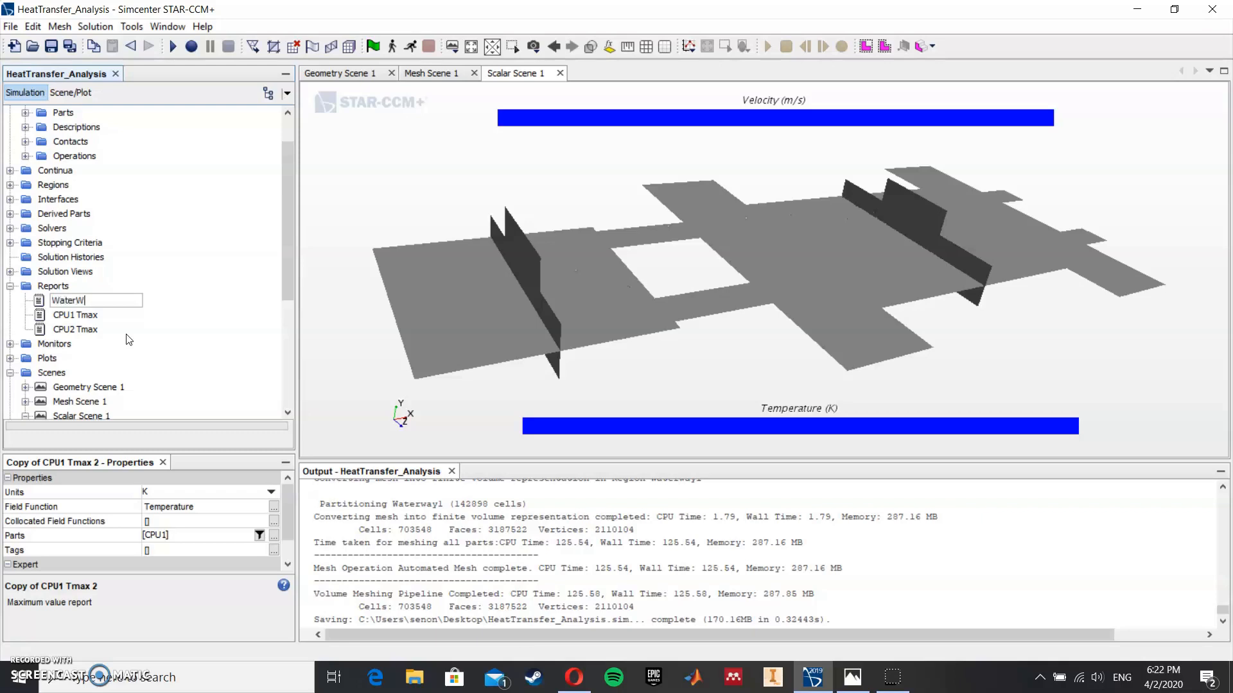
text(ater Tmax)
key(Return)
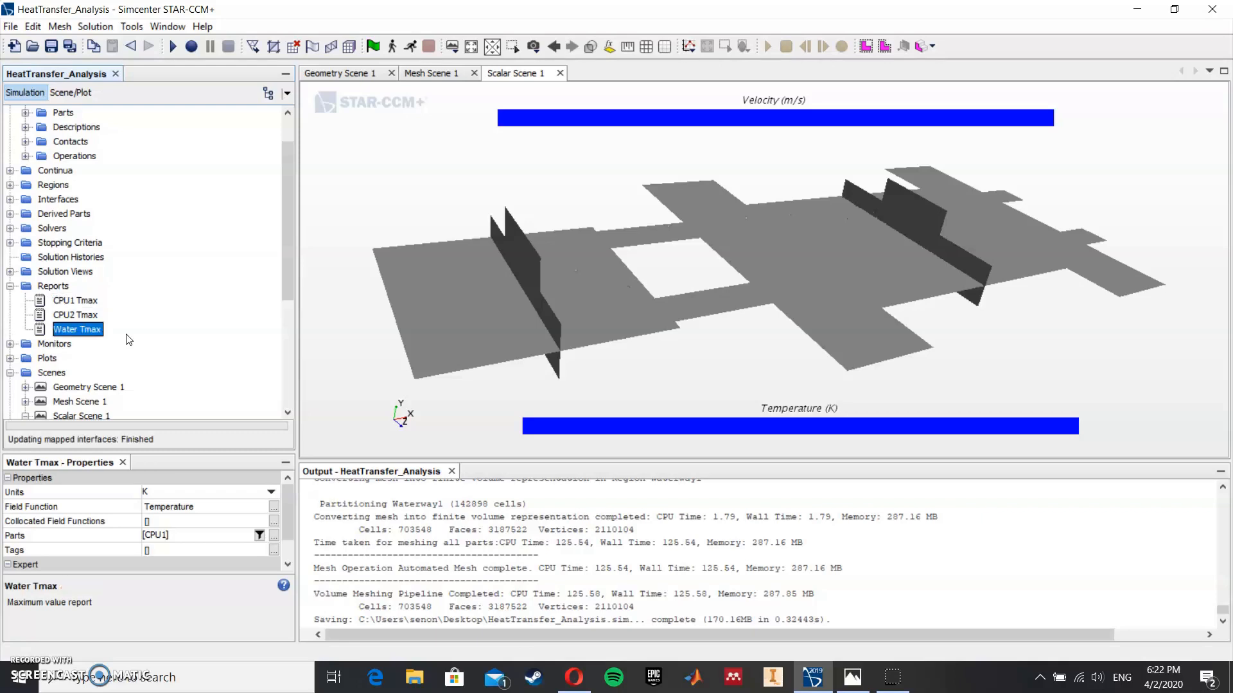
- Set Water Tmax's part to the Waterway1 region only, replacing CPU1
click(180, 535)
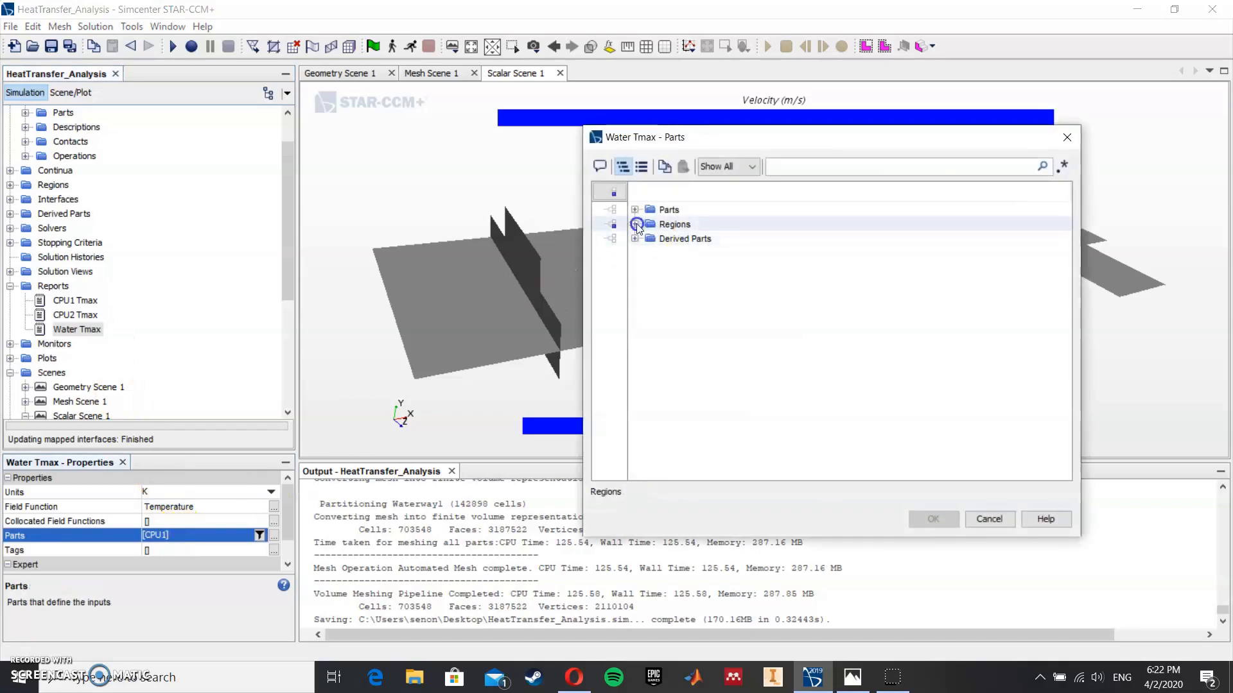
click(635, 224)
right_click(746, 399)
click(788, 428)
click(696, 311)
click(933, 519)
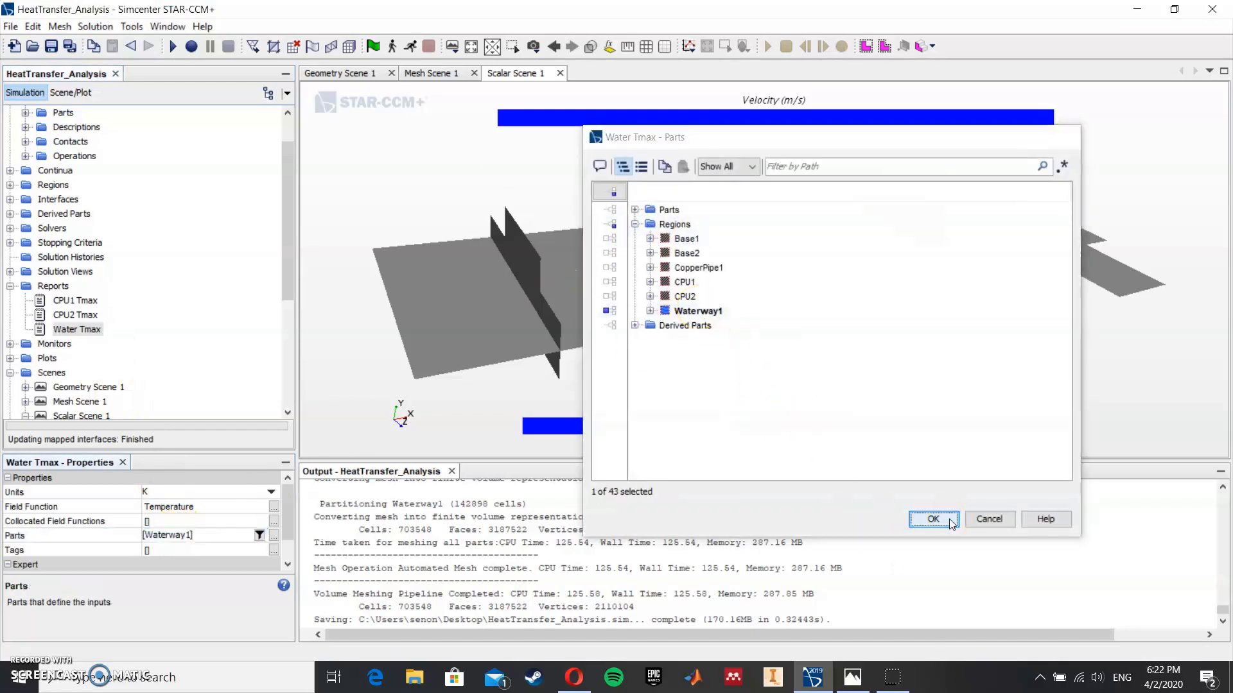
click(11, 288)
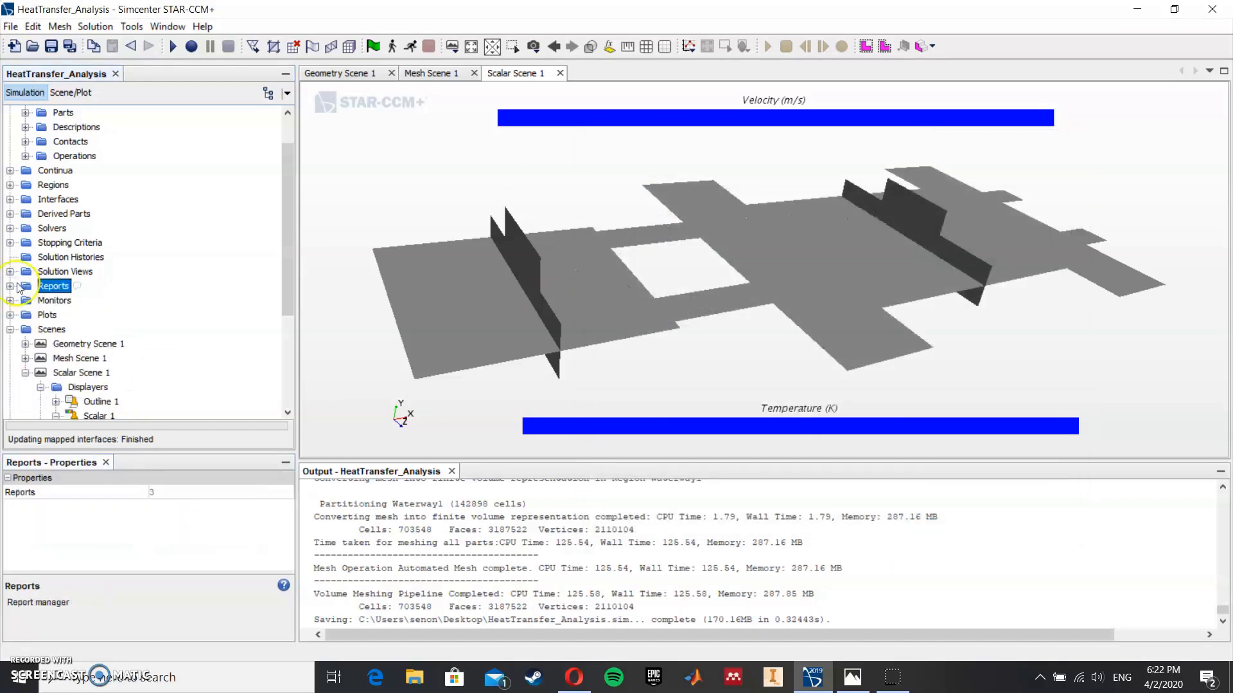
- Create monitors from CPU1, CPU2 and Water Tmax reports and draw them on a single plot
click(10, 287)
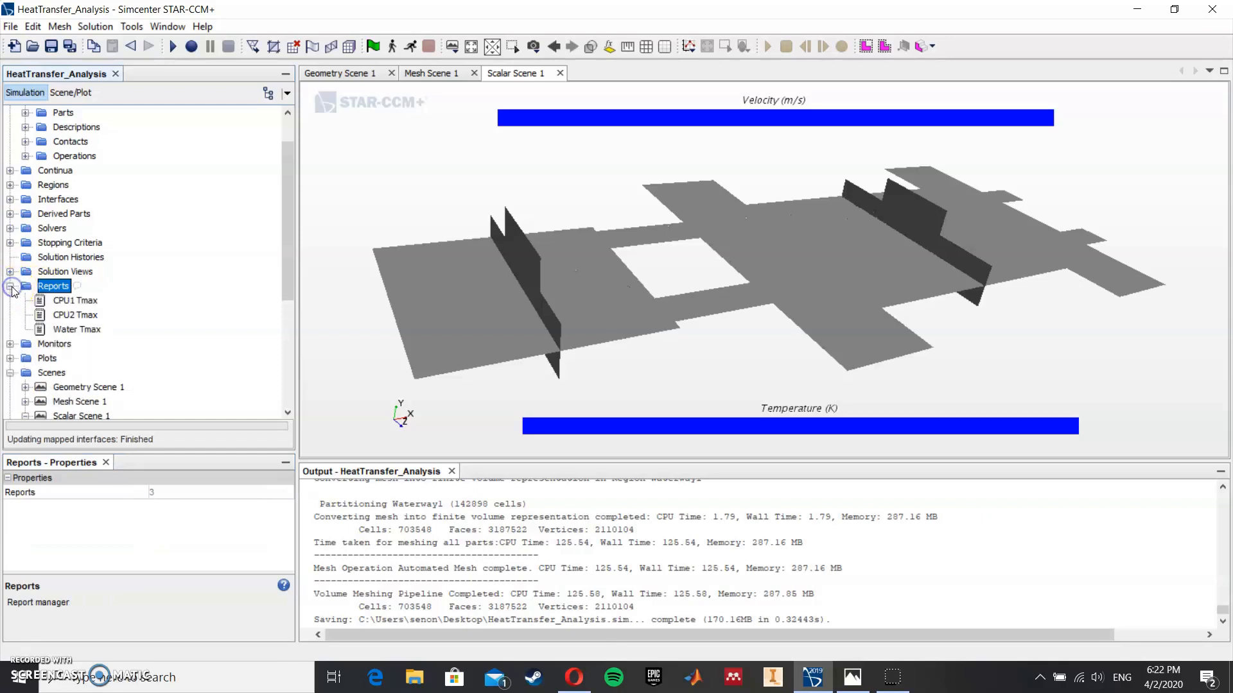
scroll(19, 287, down, 2)
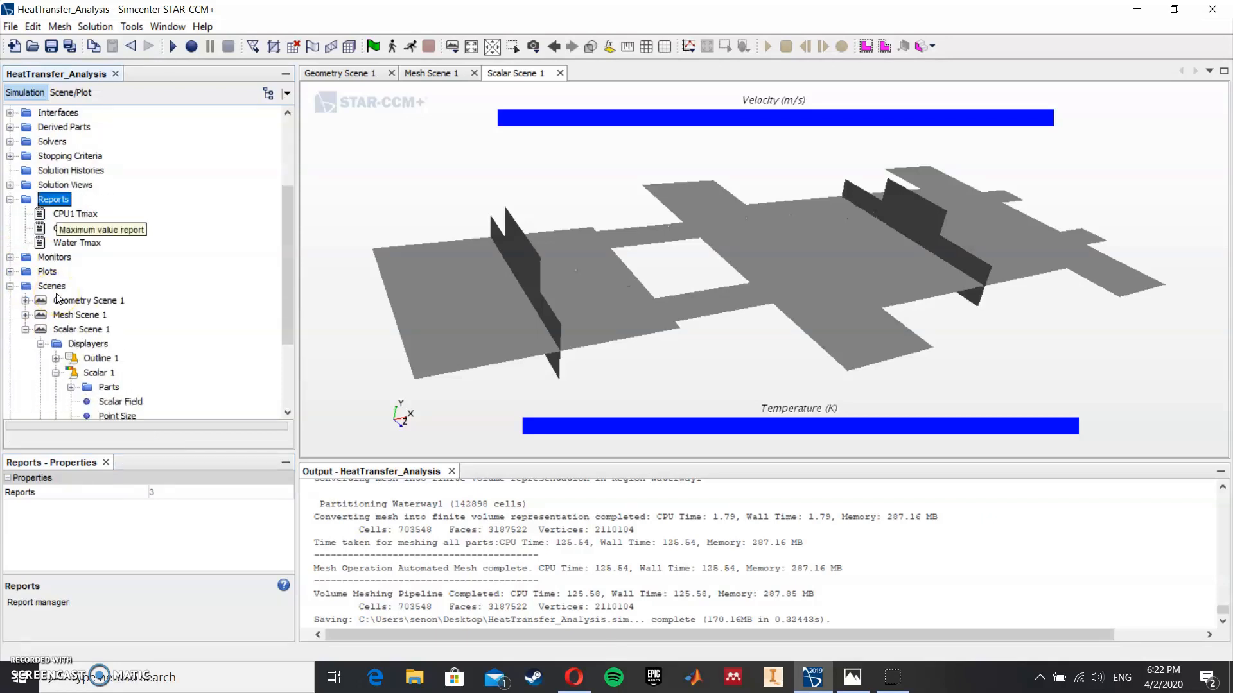
right_click(89, 213)
click(55, 212)
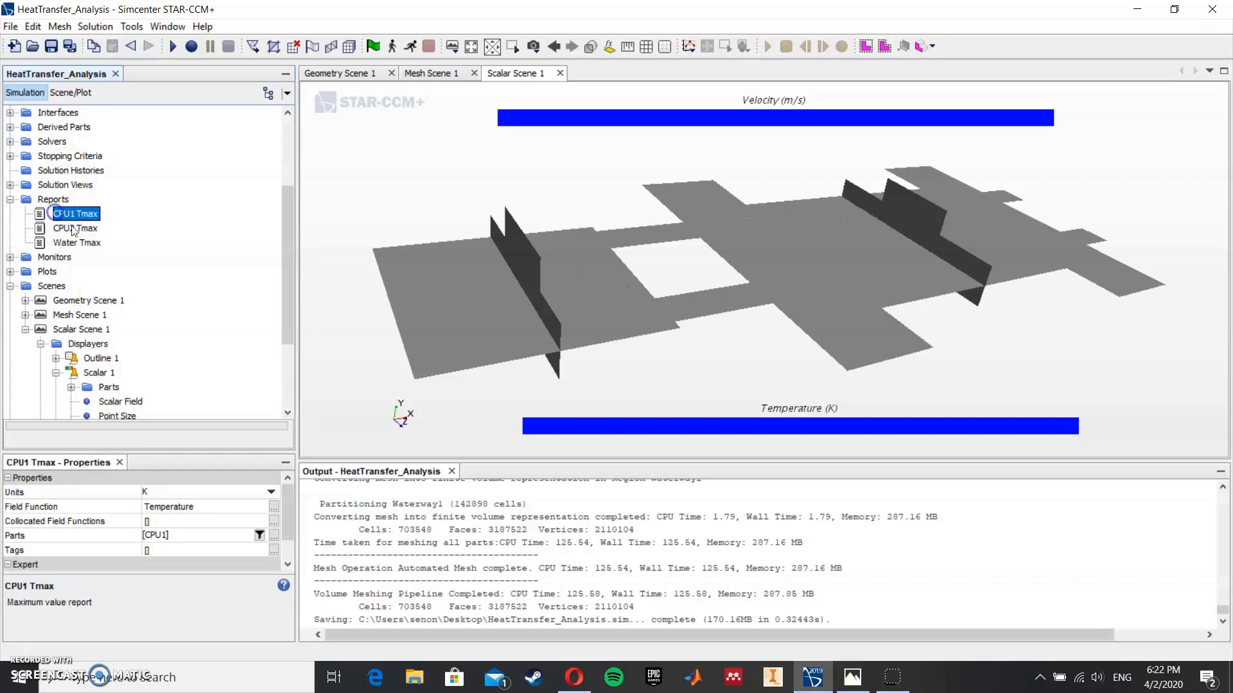
shift+click(77, 243)
right_click(90, 241)
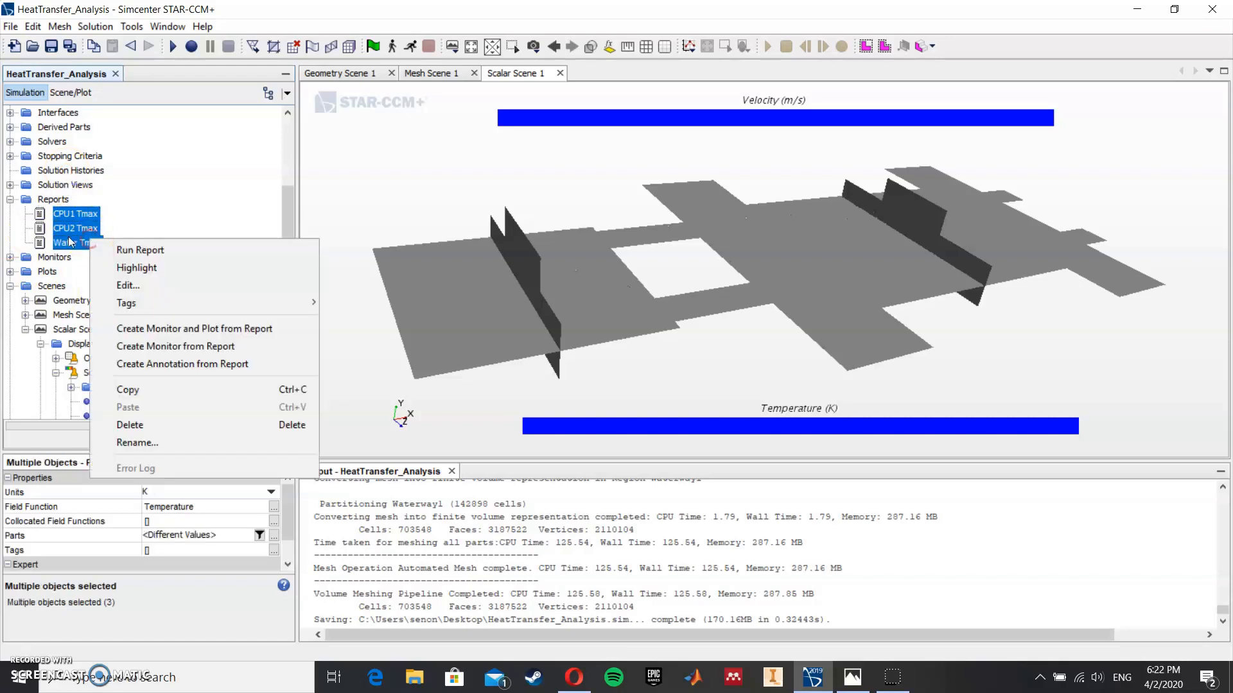
click(204, 328)
click(694, 377)
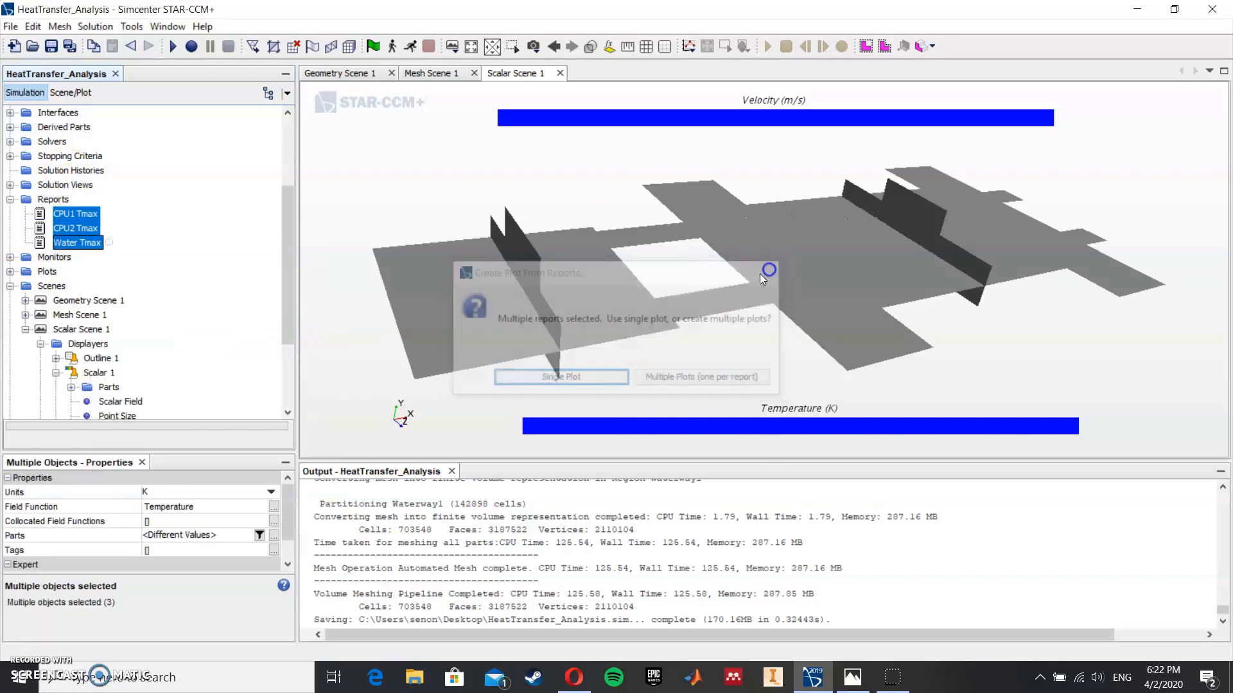
right_click(78, 215)
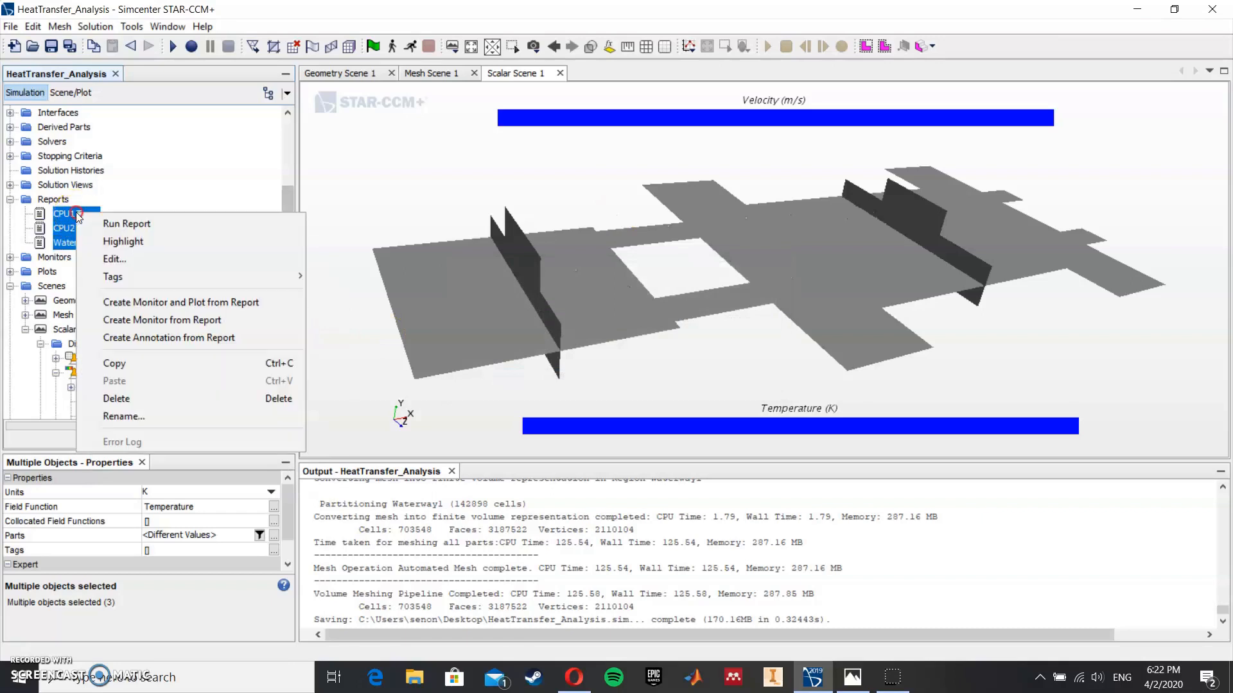
click(148, 304)
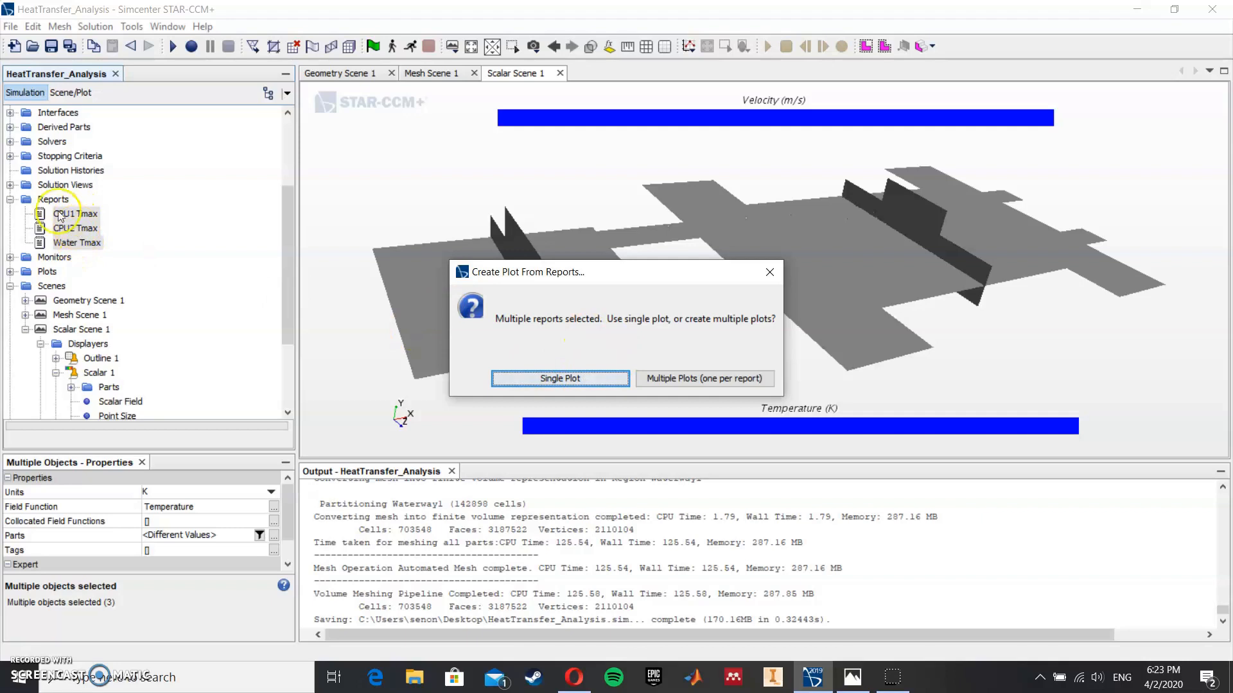
click(550, 377)
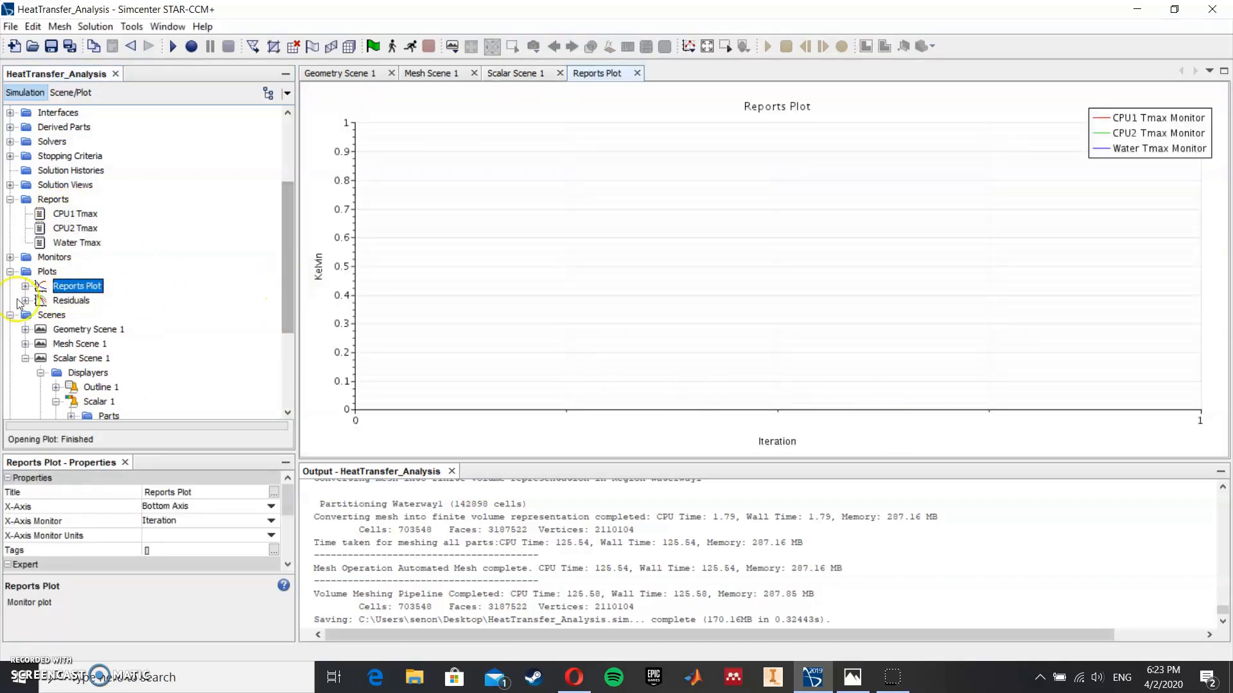
- Set the units of CPU1 Tmax, CPU2 Tmax and Water Tmax reports to C
click(11, 273)
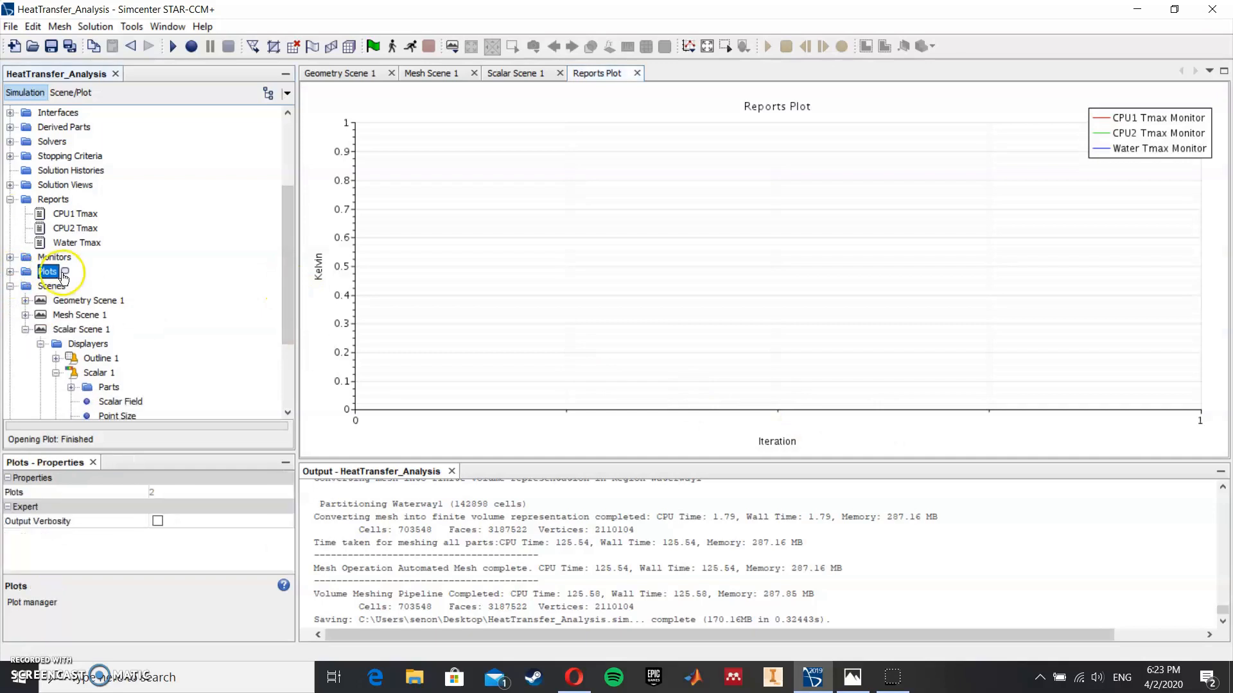
scroll(79, 276, up, 2)
scroll(72, 285, down, 1)
click(61, 258)
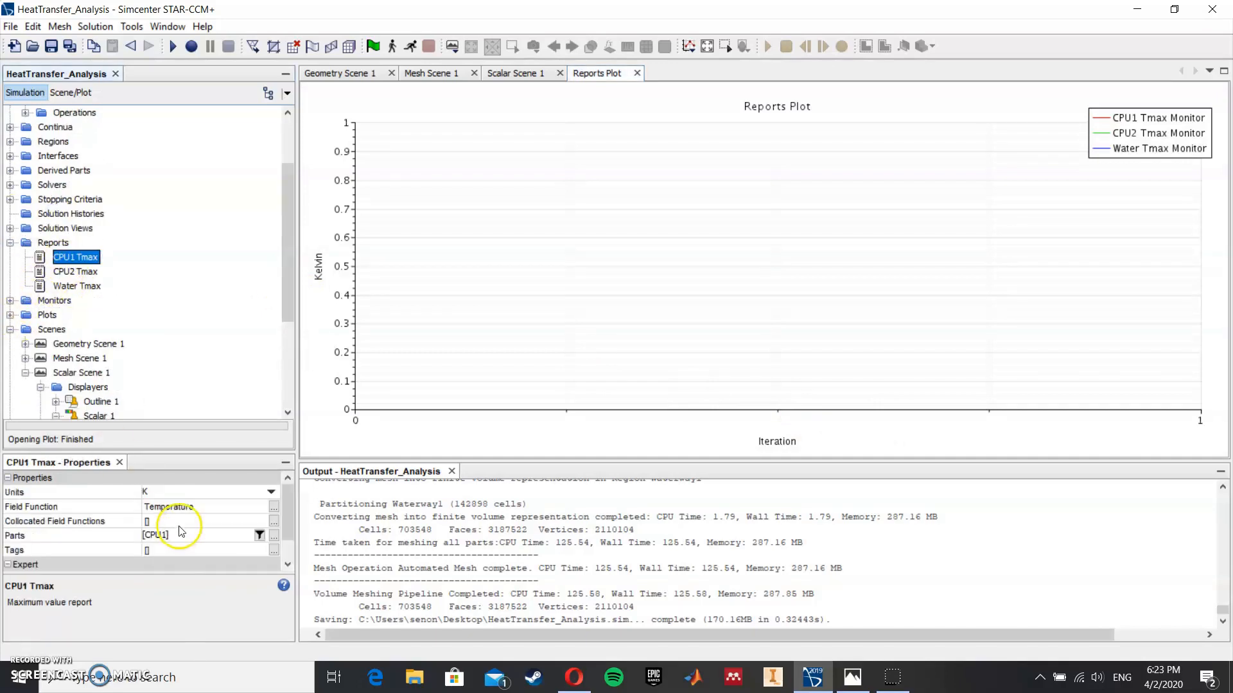
click(193, 492)
click(171, 504)
click(64, 273)
click(190, 491)
click(183, 504)
click(69, 286)
click(190, 491)
click(183, 504)
- Give Scalar 1 smooth filled contours with temperature in C, and return to Scalar Scene 1
scroll(129, 379, down, 4)
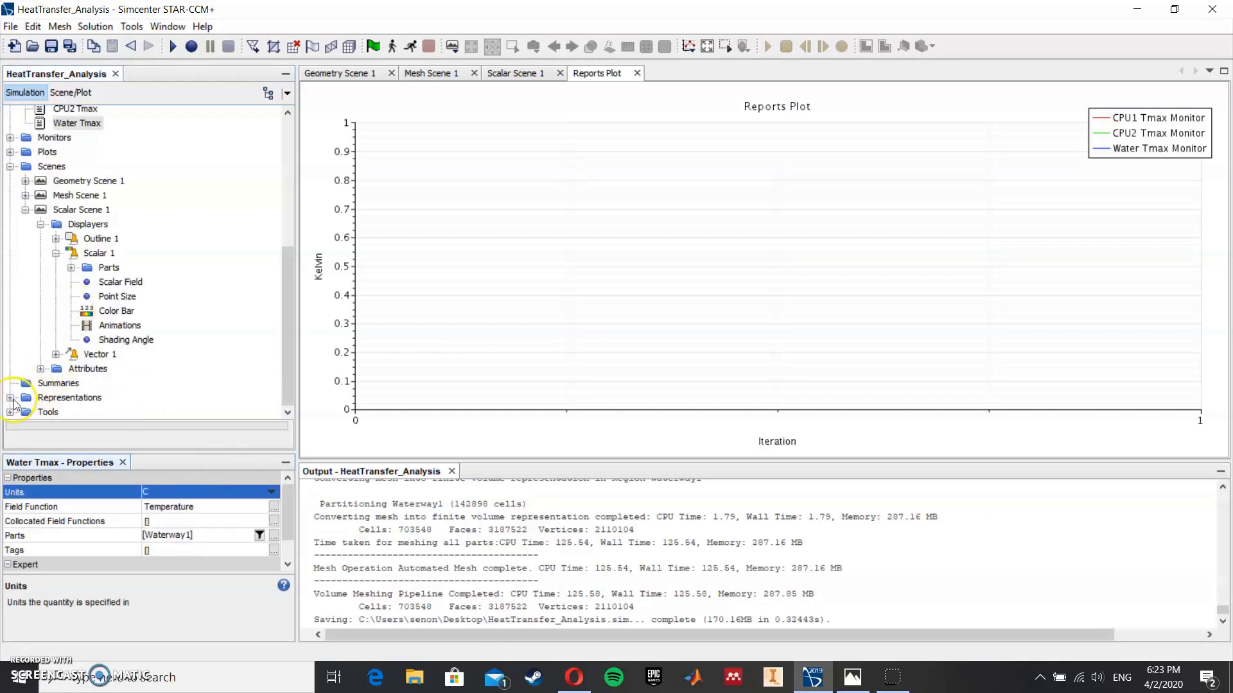
click(99, 253)
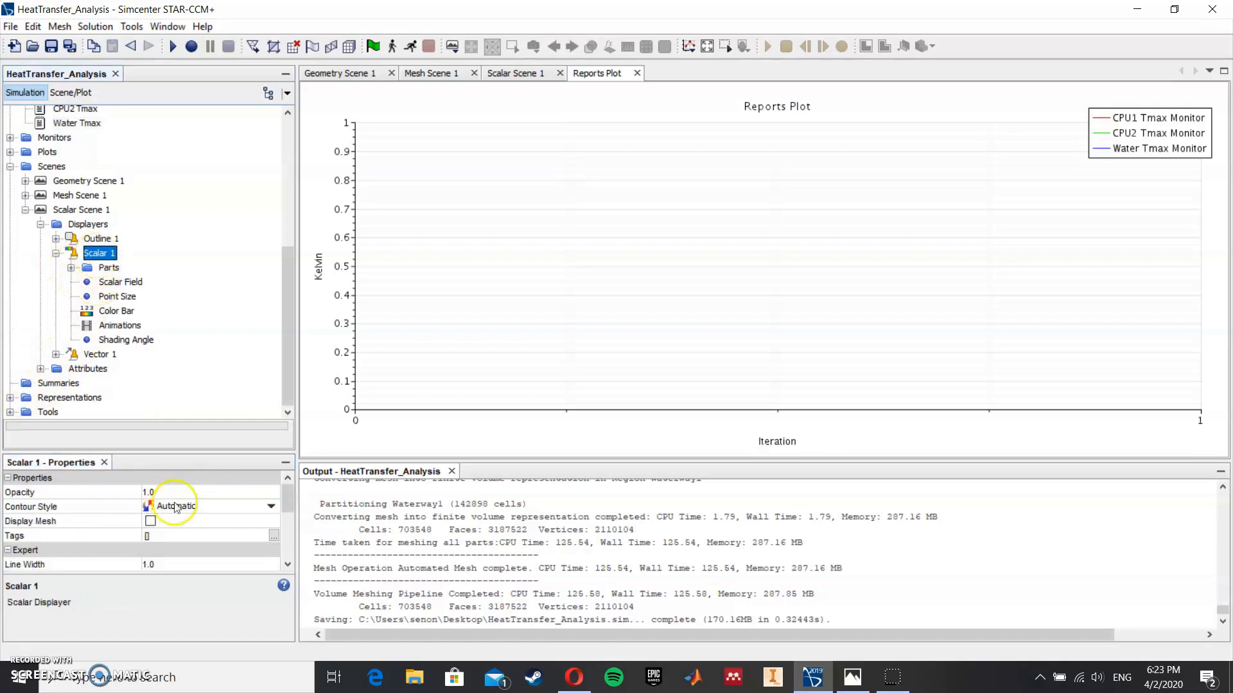
click(162, 507)
click(185, 548)
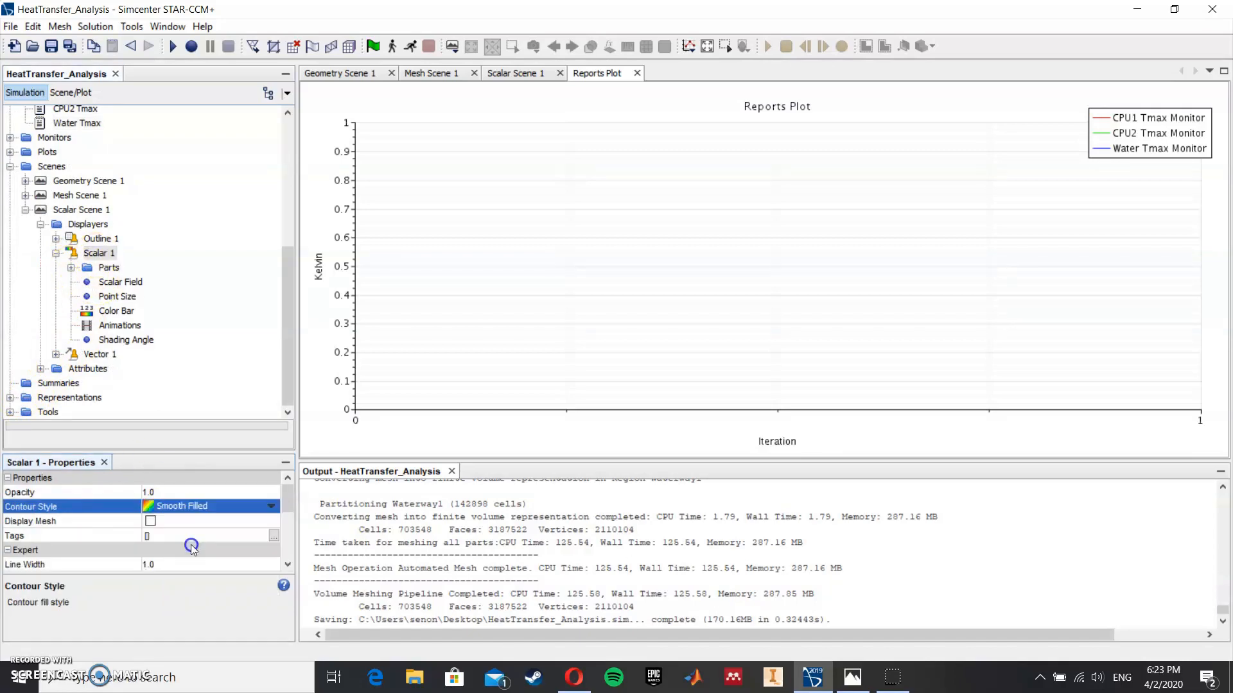
scroll(165, 530, down, 5)
scroll(163, 530, up, 5)
click(120, 282)
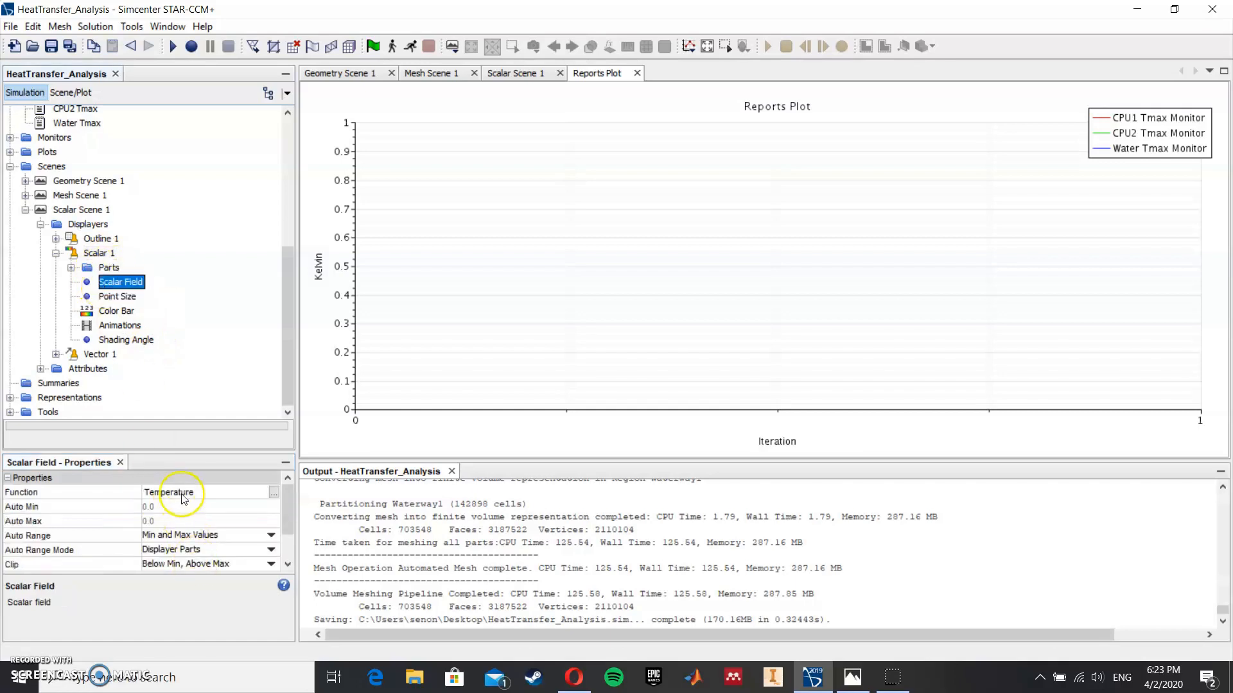
scroll(184, 498, down, 2)
click(179, 534)
click(173, 553)
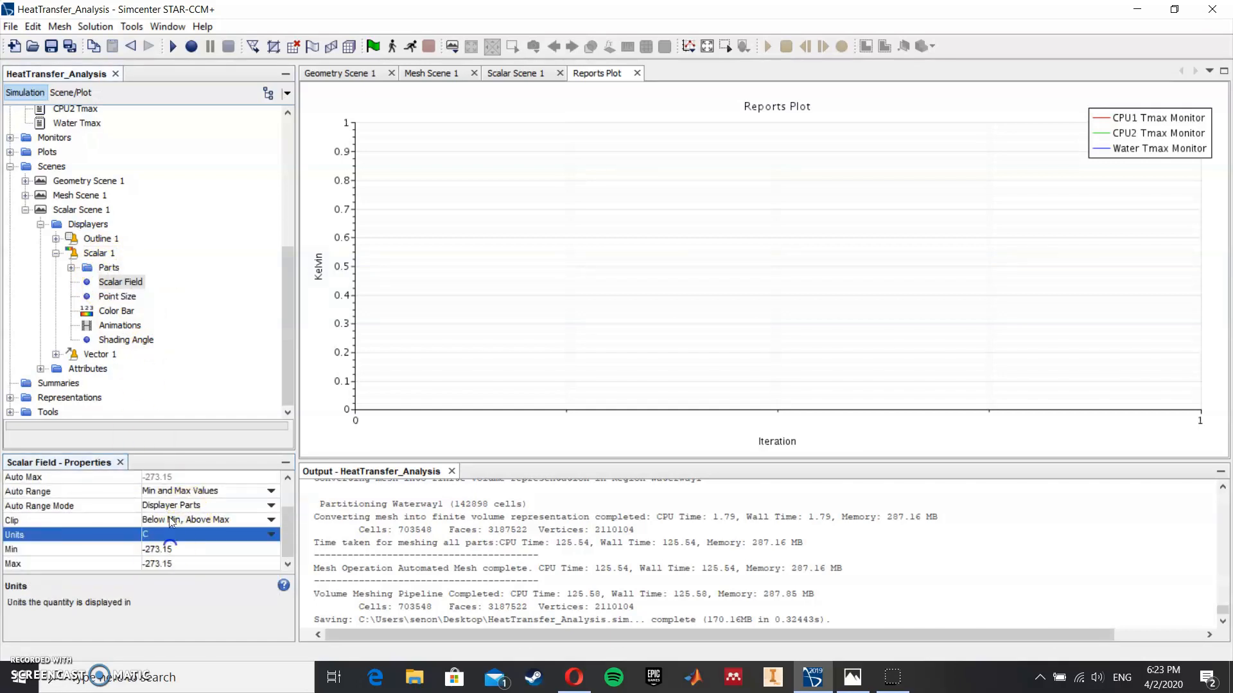
click(56, 253)
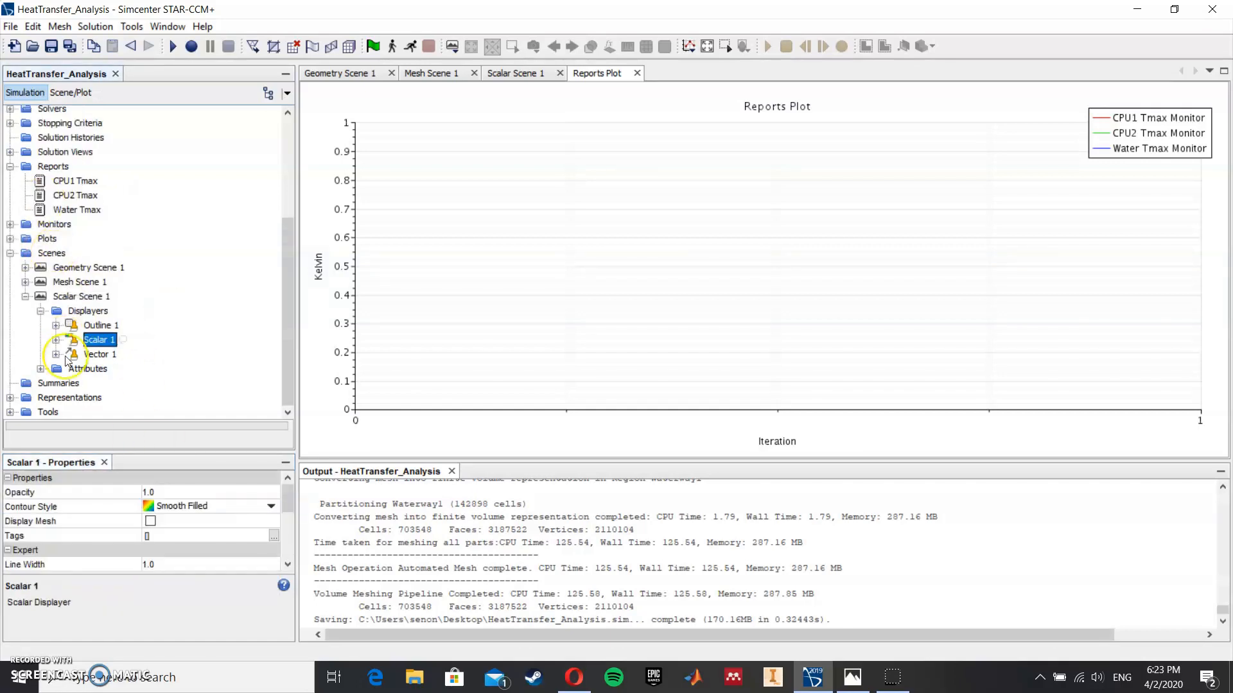
click(509, 73)
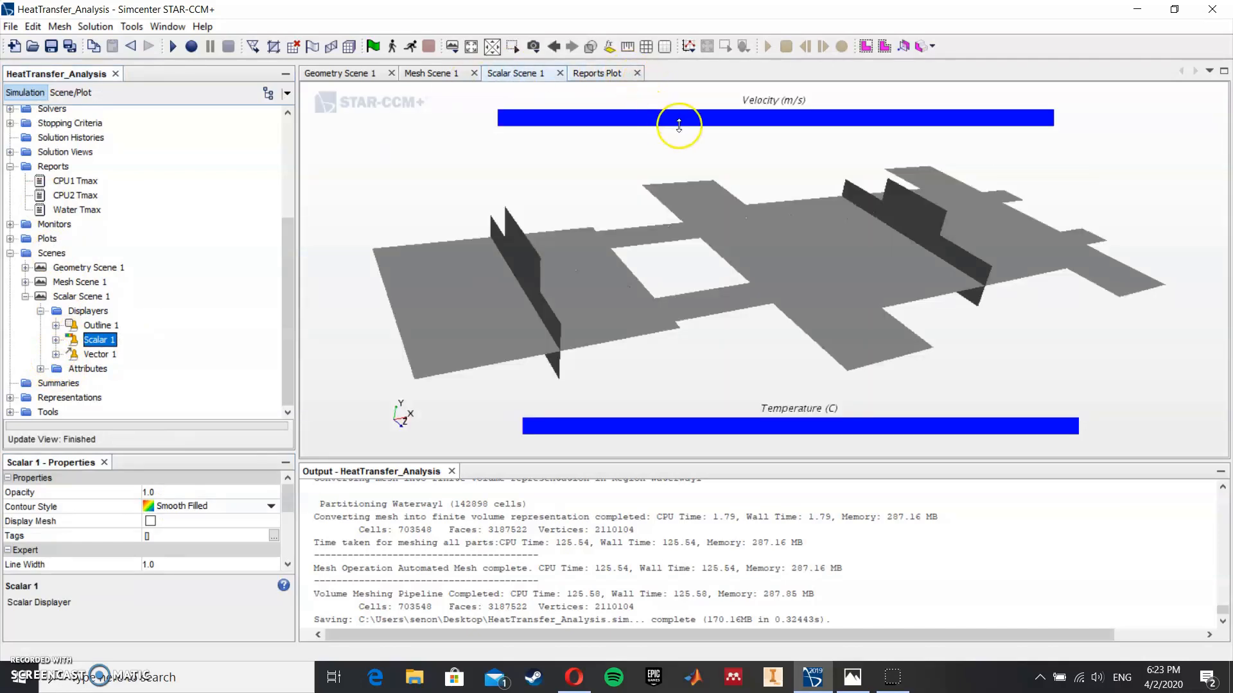
- Collapse the scene branches in the tree and rotate the model to a flatter view
click(40, 310)
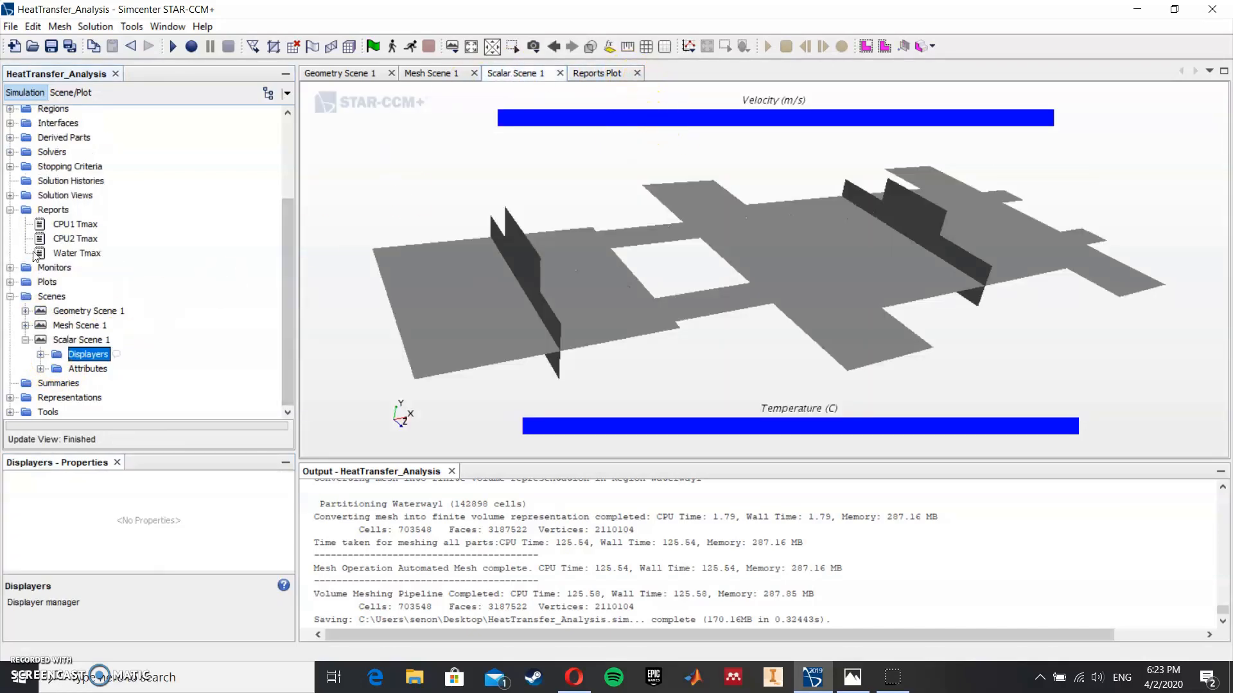
click(25, 339)
click(25, 339)
click(25, 339)
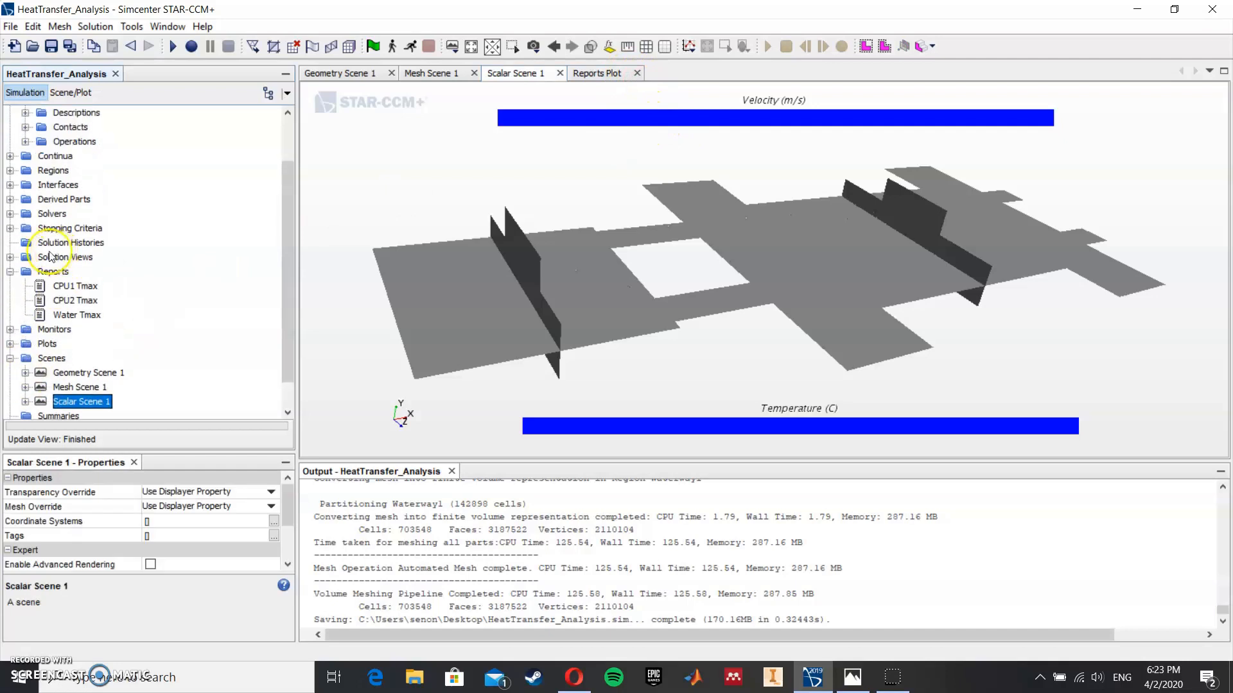
scroll(25, 345, up, 2)
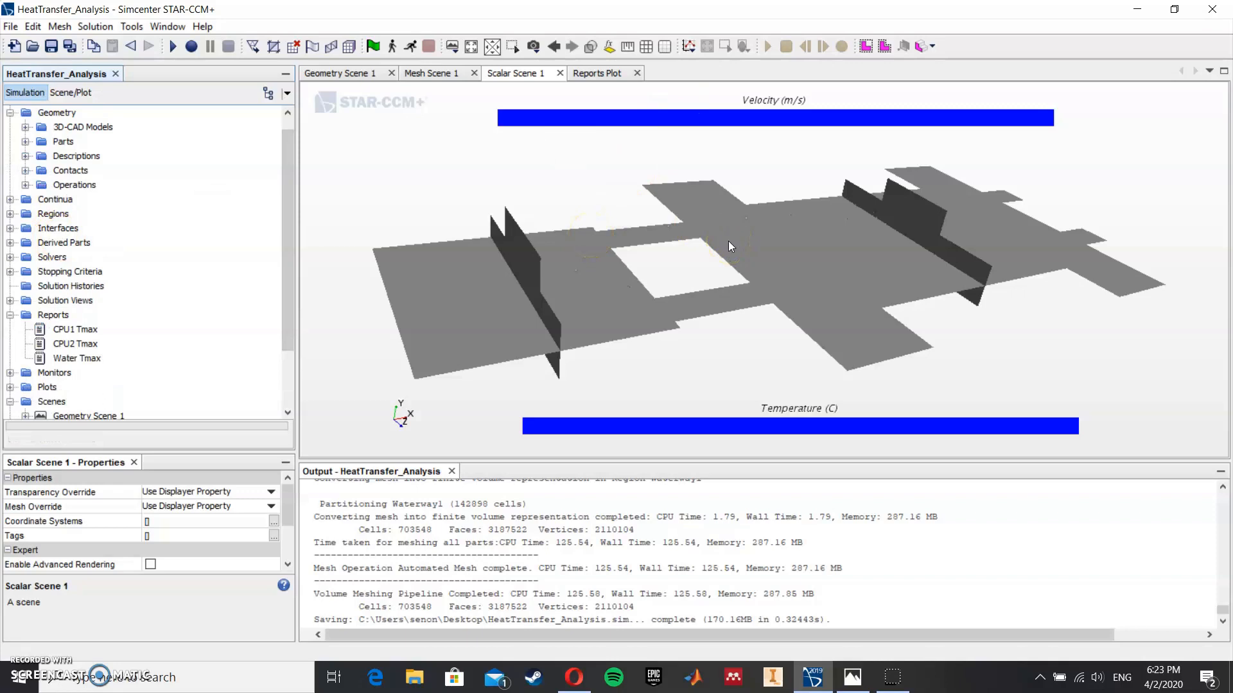
drag(727, 264, 757, 265)
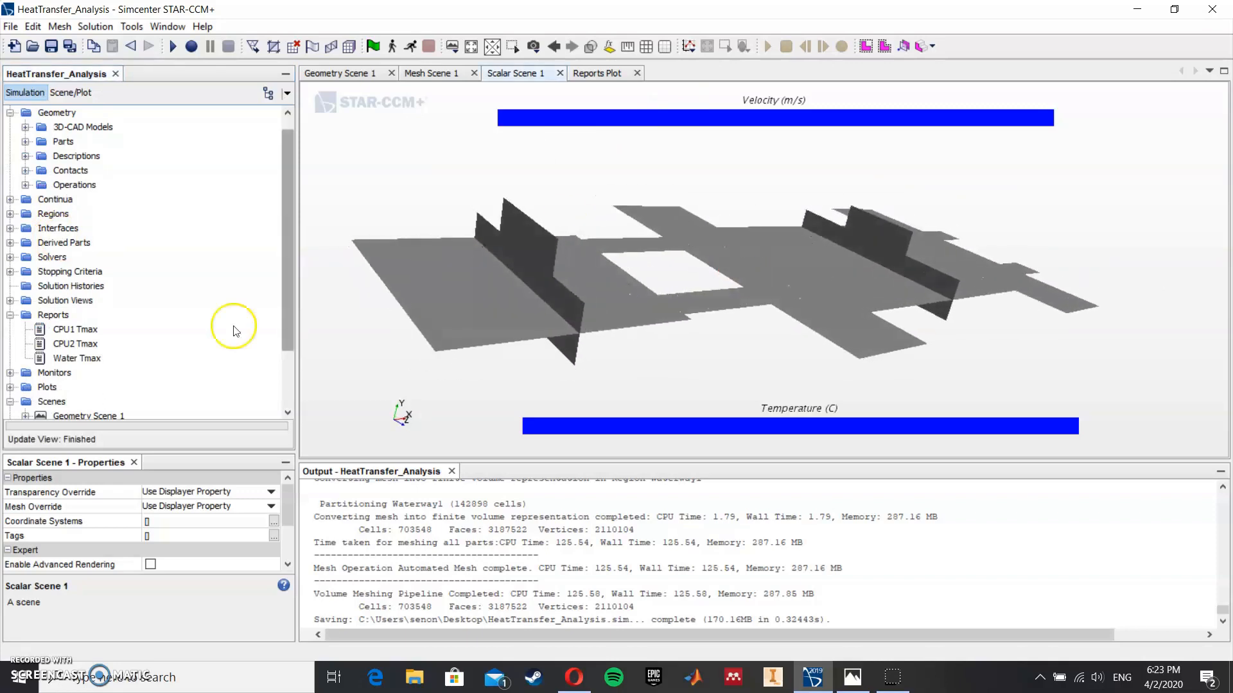
scroll(76, 331, down, 2)
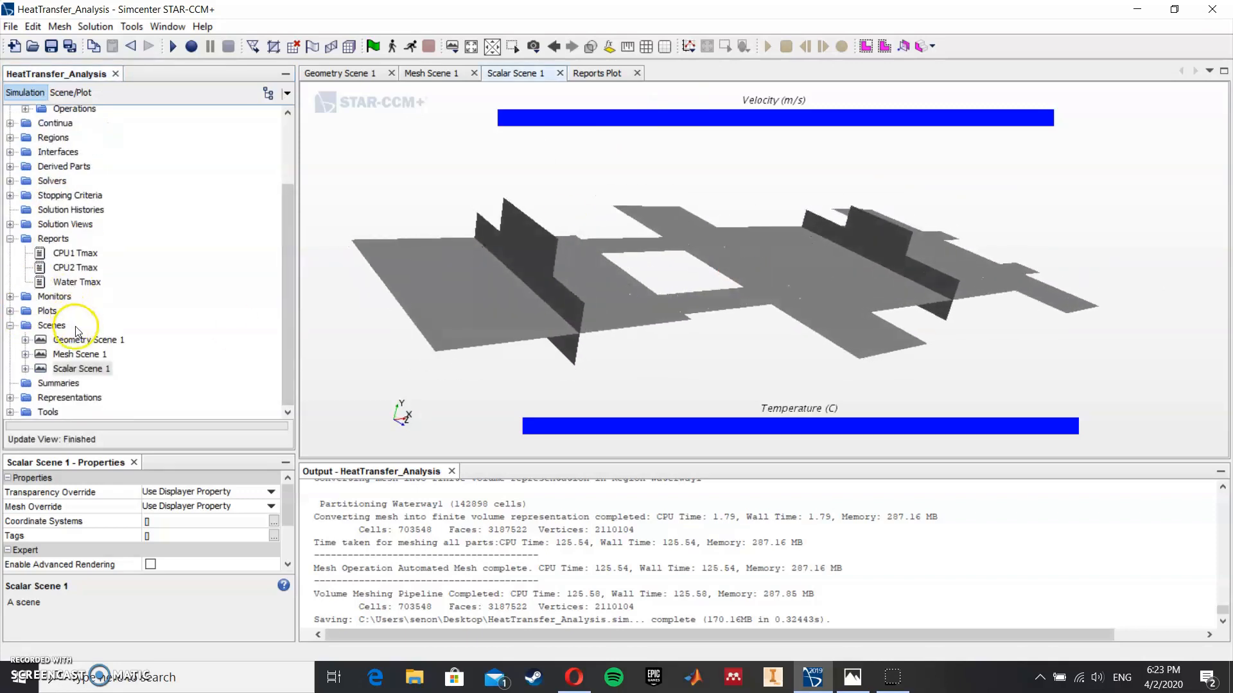
- Expand Scalar Scene 1's attributes and minimize STAR-CCM+ to the desktop
click(28, 370)
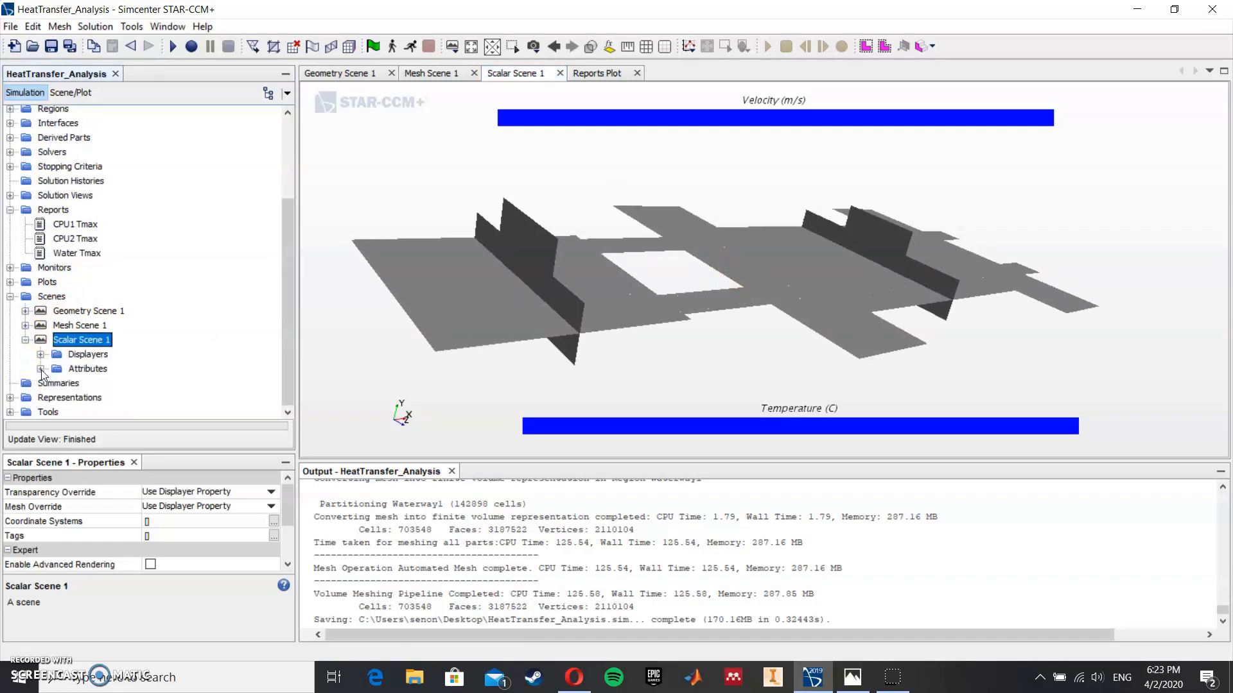
click(40, 369)
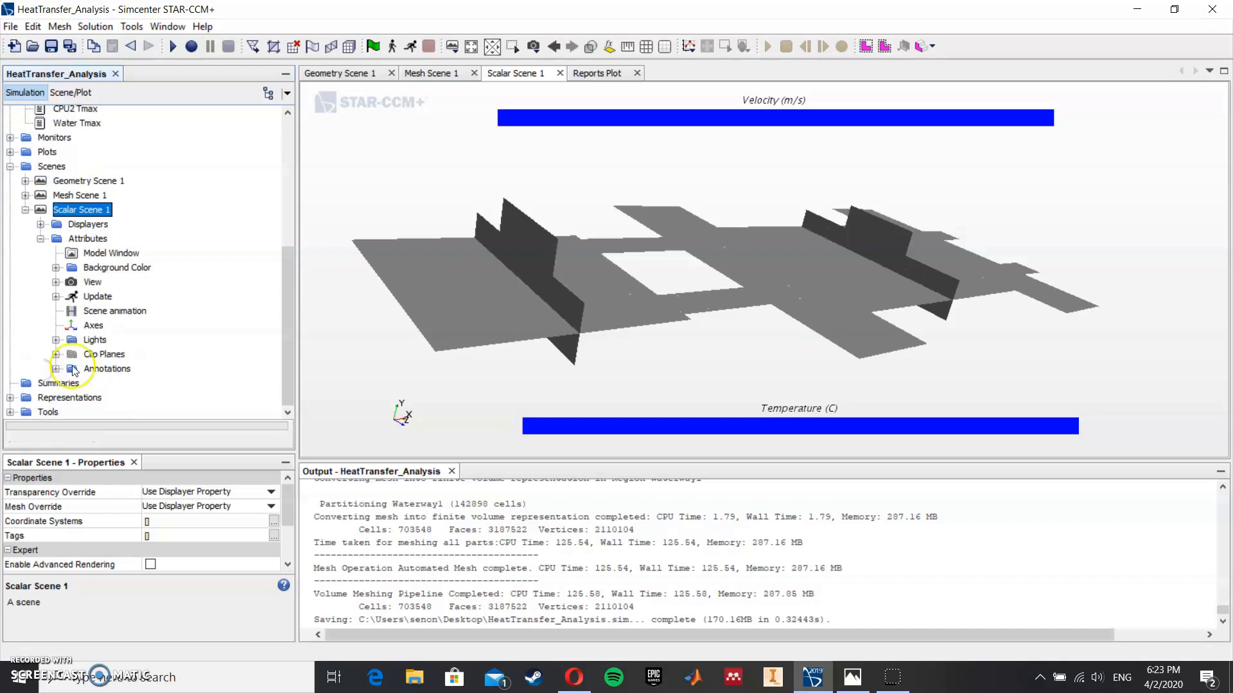
click(1136, 9)
- Create a desktop folder named 'Pictues Heat Transfer' and move it slightly left
right_click(653, 267)
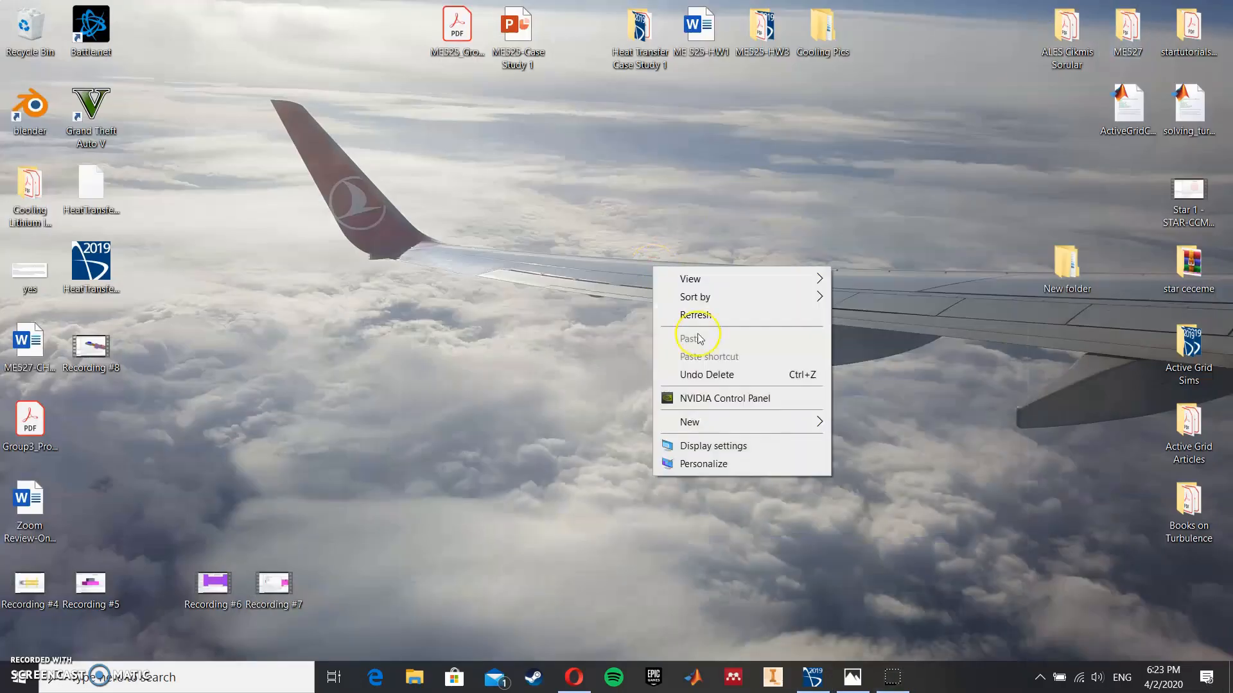
mouse_move(744, 424)
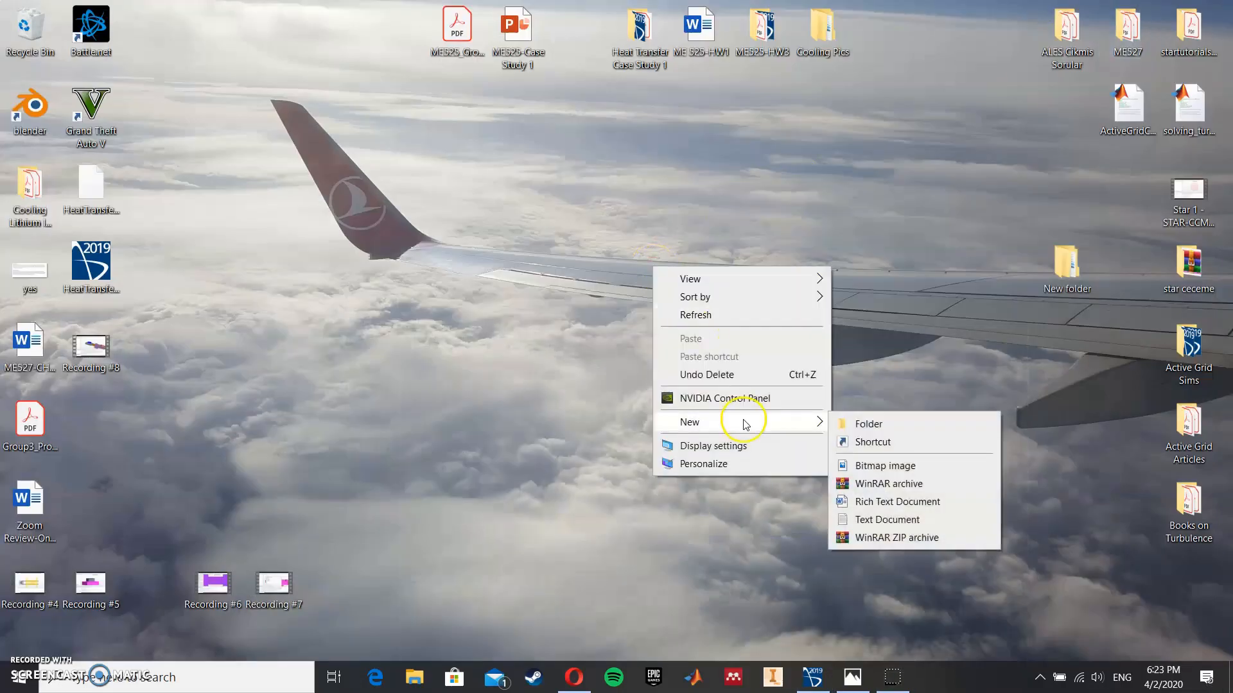
click(871, 425)
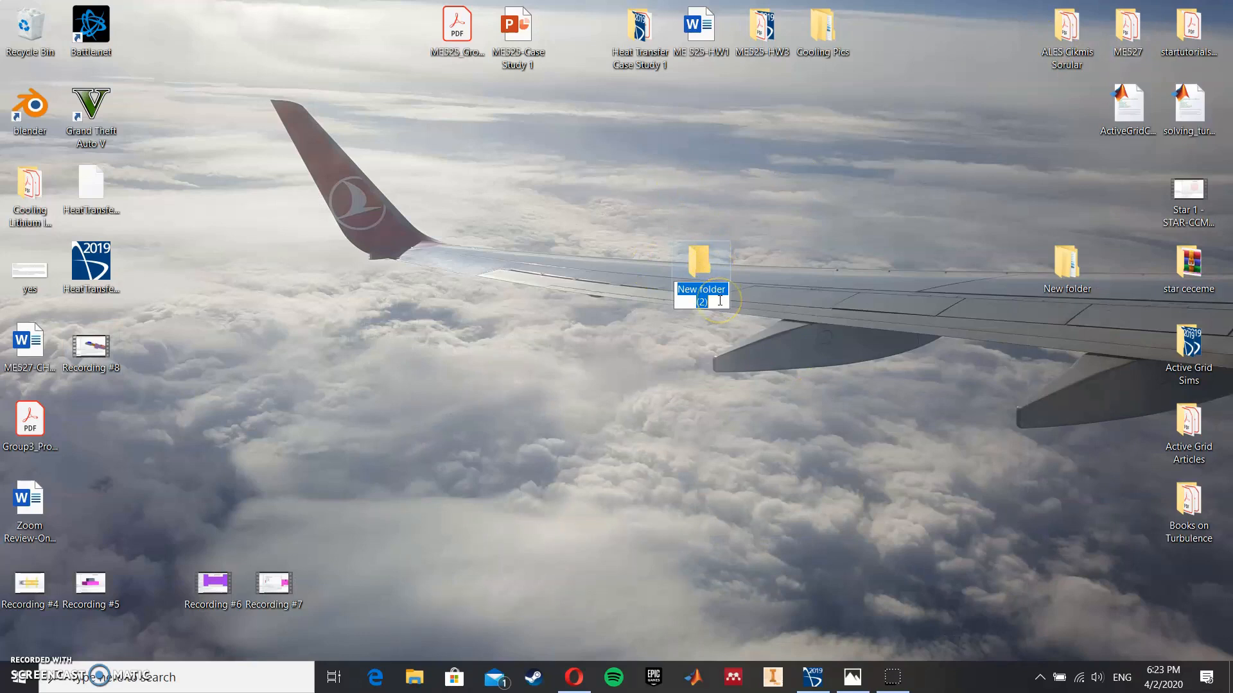
text(Pictu)
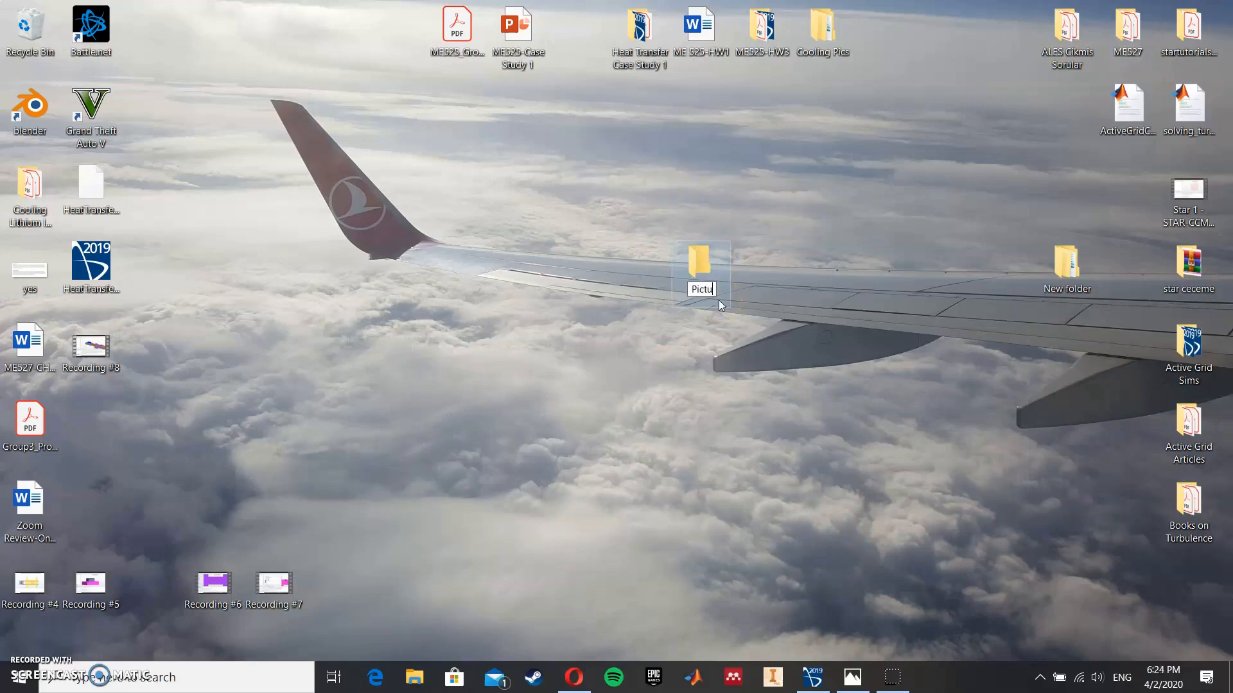
text(es Heat Transfer)
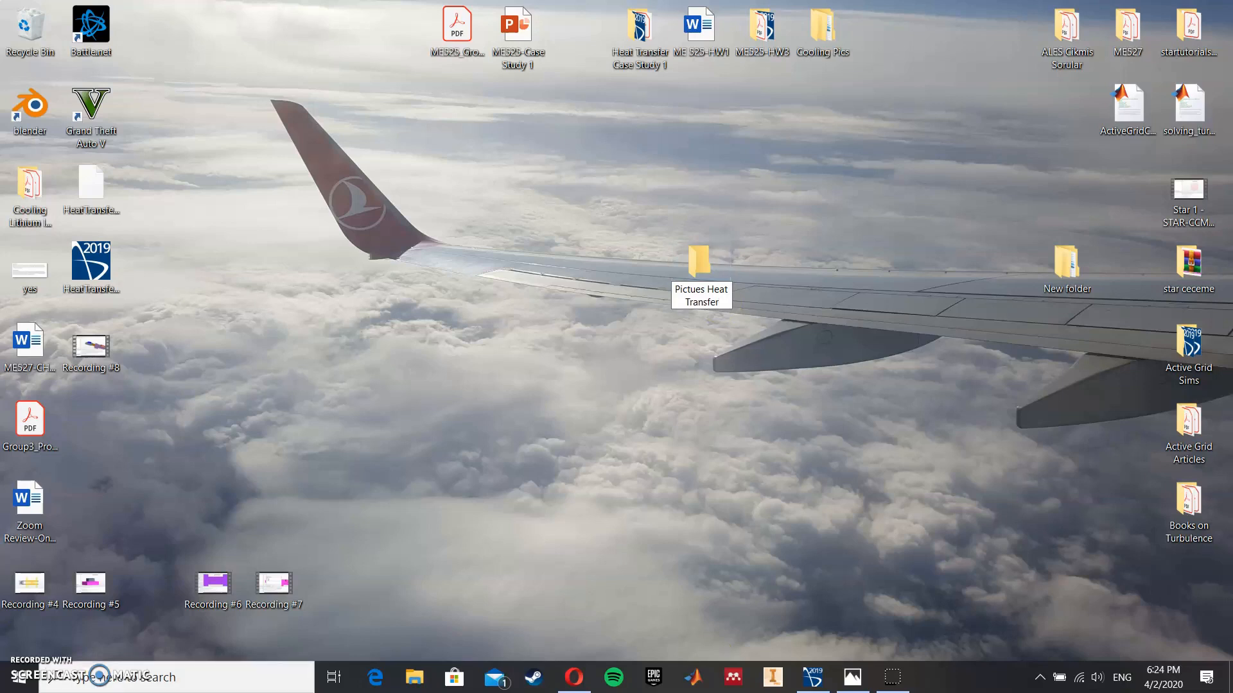
click(701, 302)
drag(701, 302, 579, 302)
- Enable Save To File for Scalar Scene 1 updates with an iteration frequency of 2
click(816, 675)
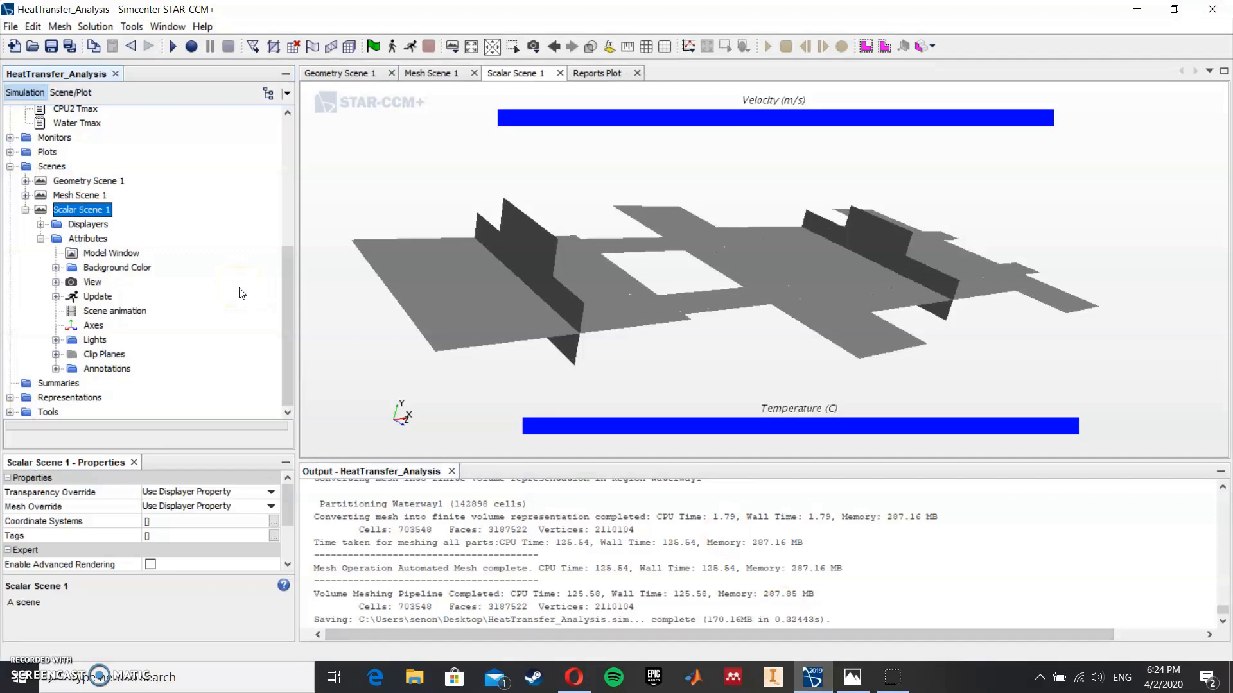
click(57, 296)
click(93, 296)
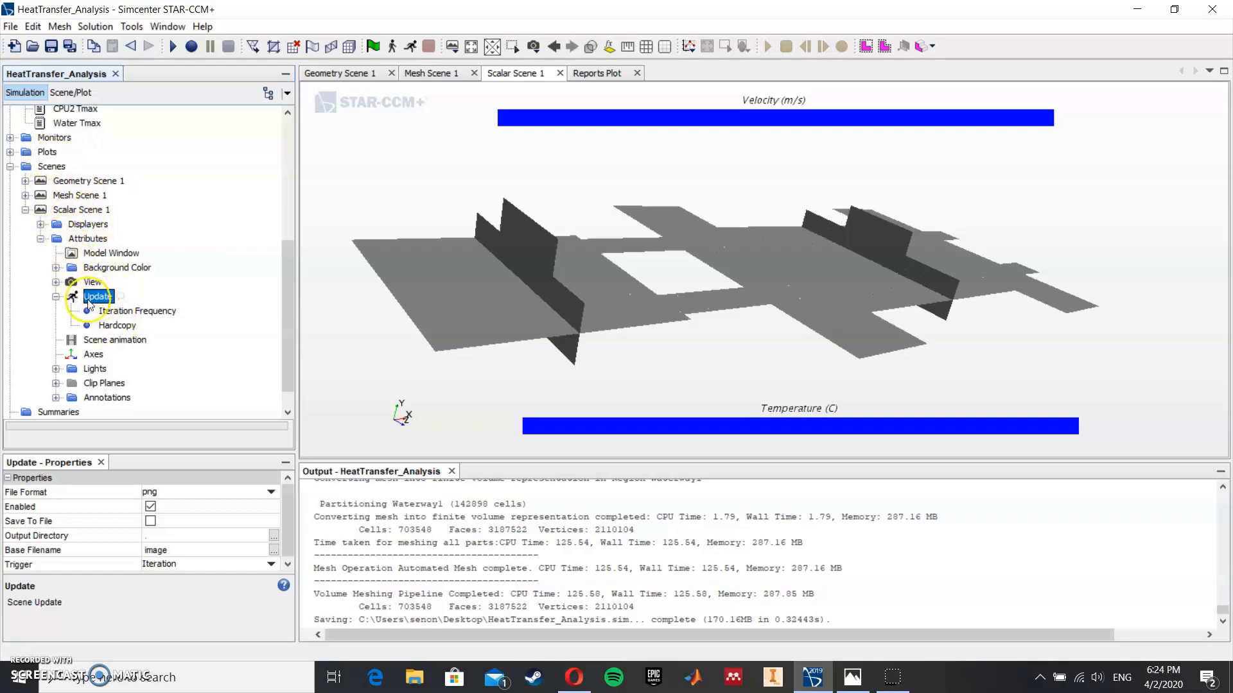
click(151, 522)
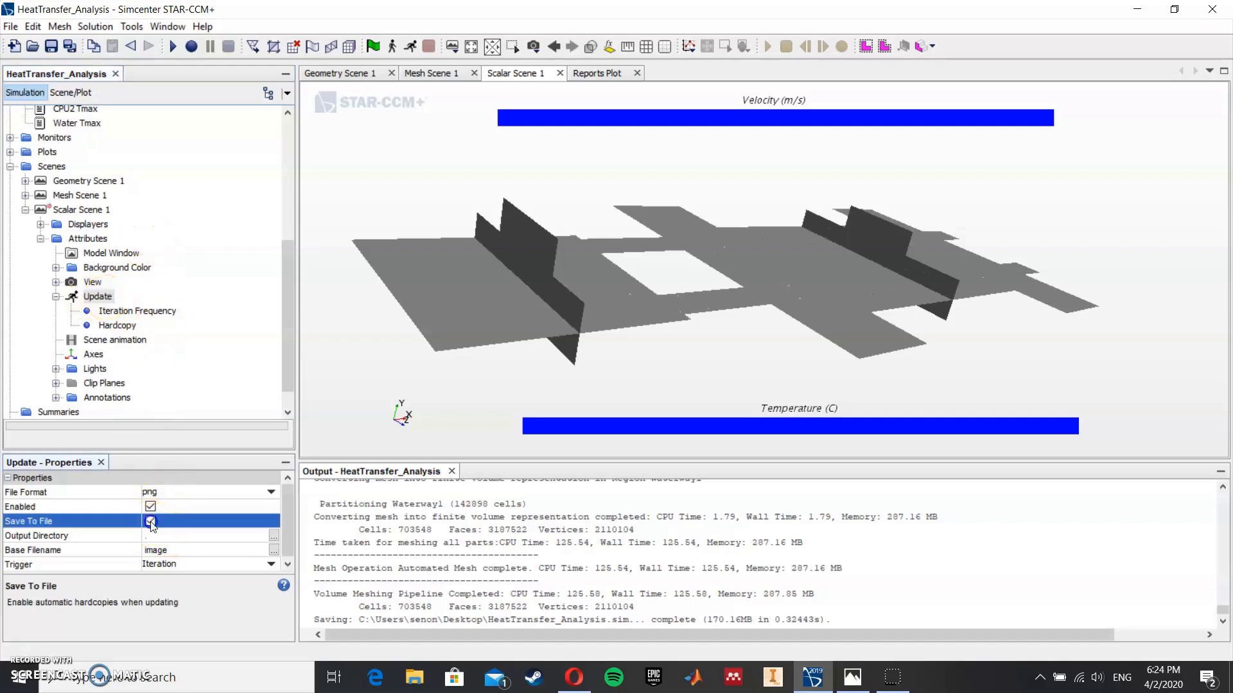
click(145, 313)
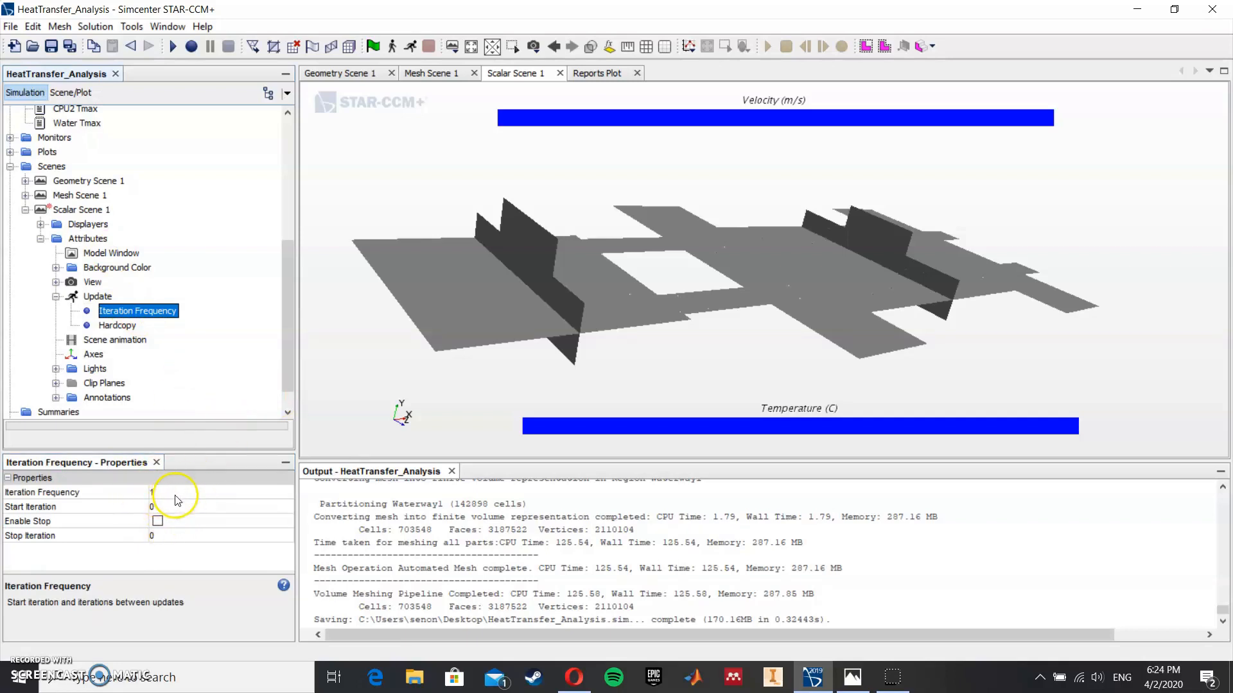
right_drag(545, 290, 572, 298)
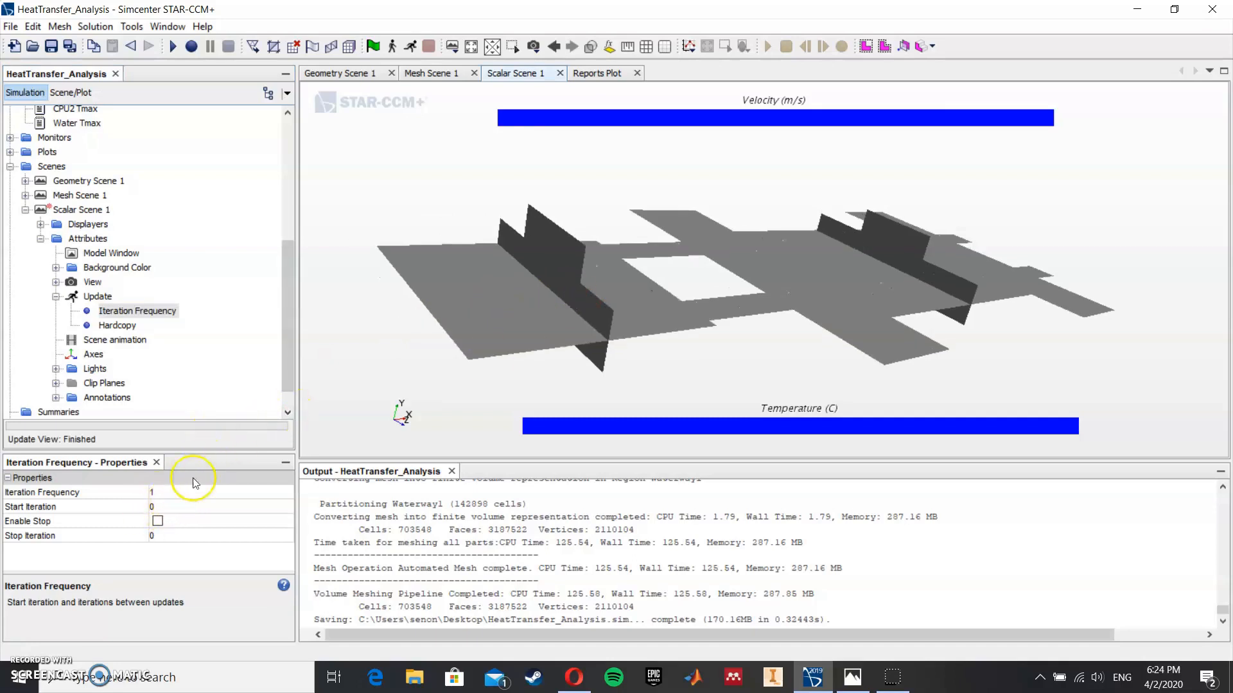
click(179, 493)
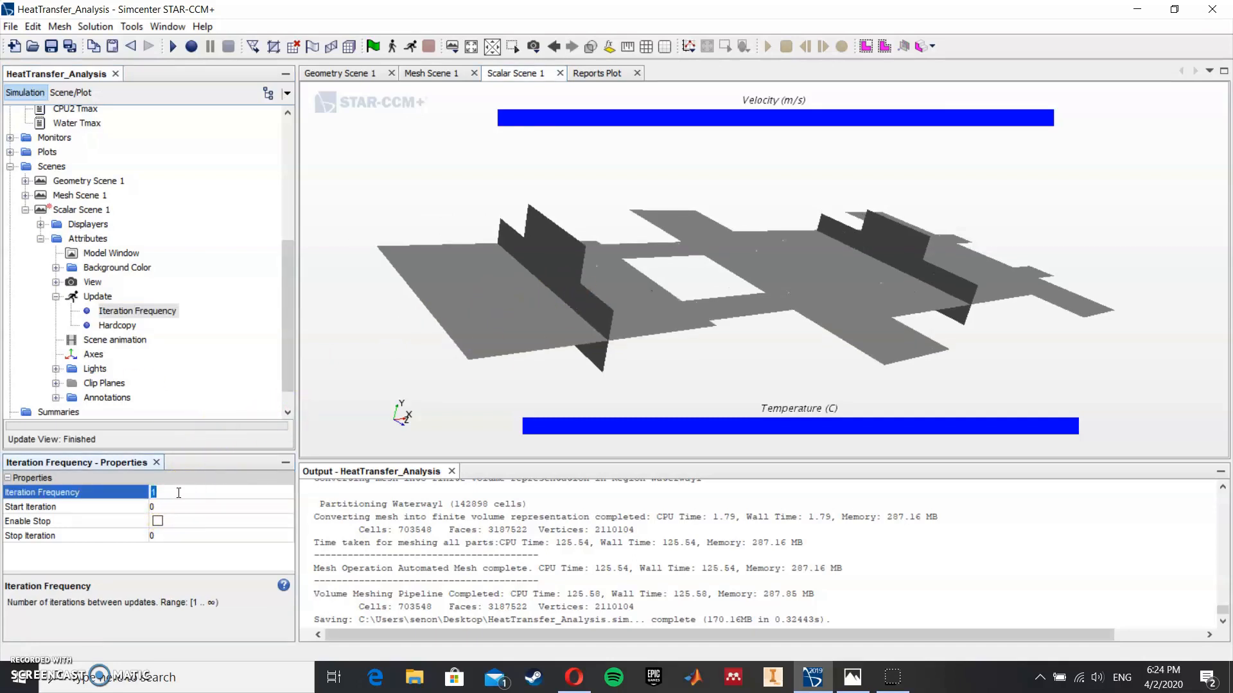
key(Return)
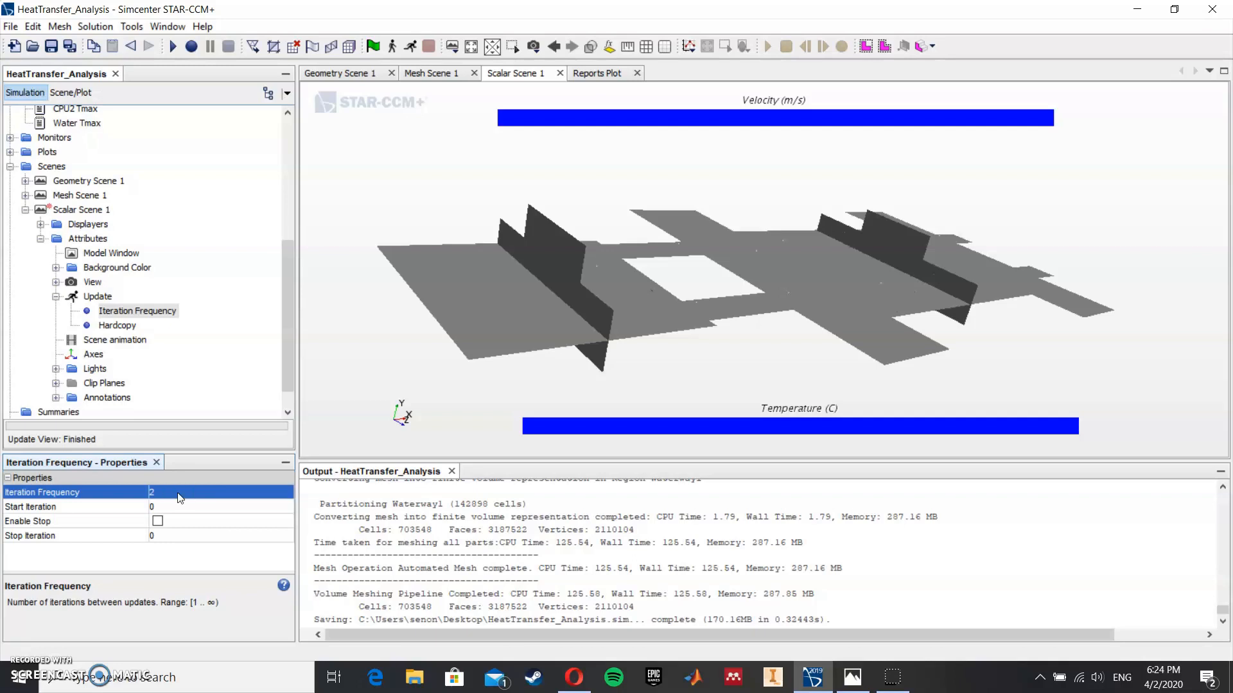
click(117, 326)
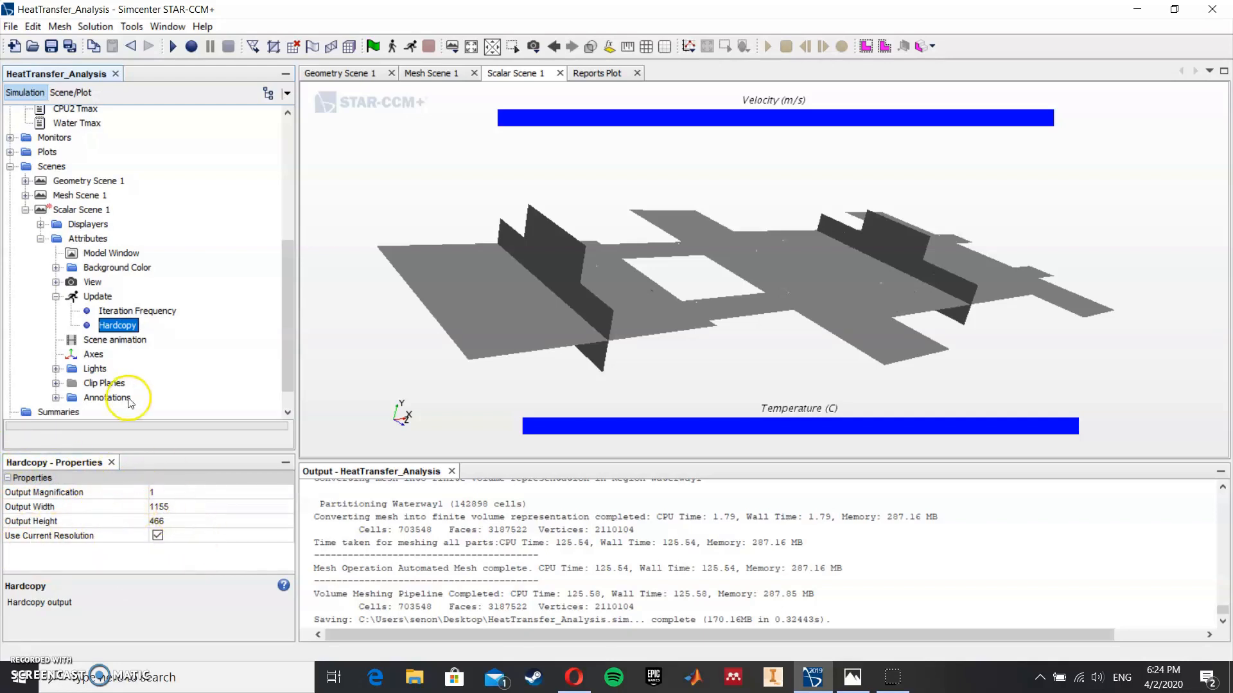
click(56, 298)
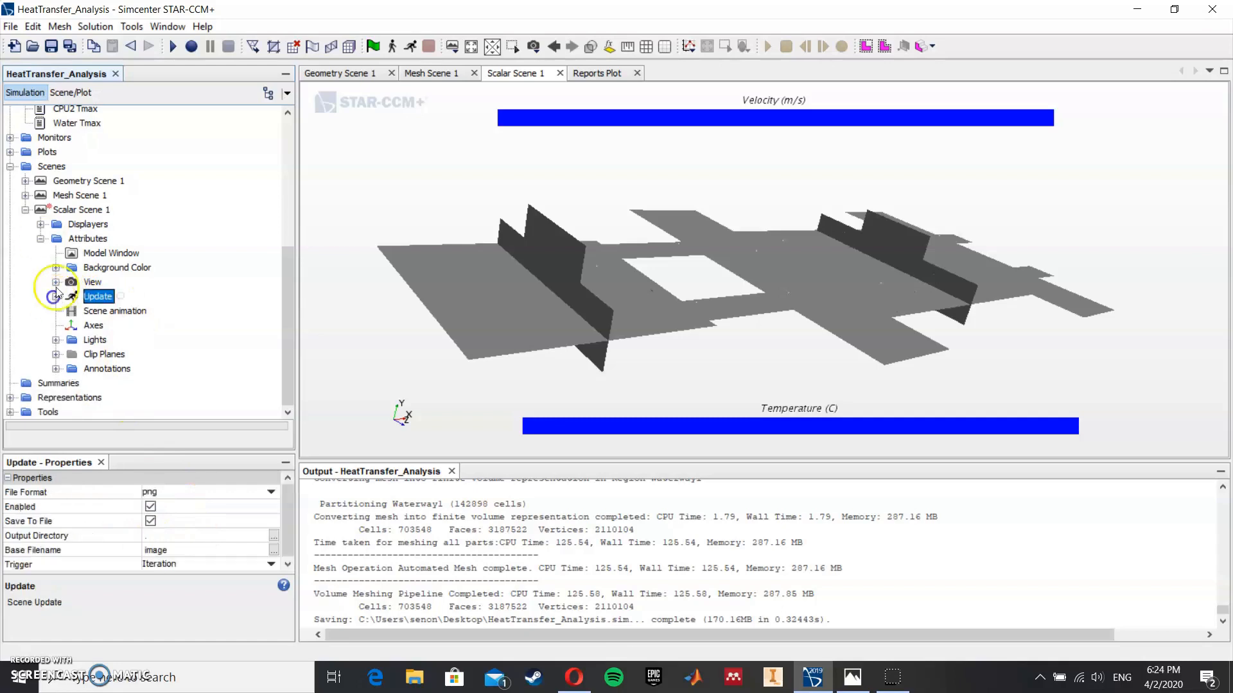
- Set the update output directory to the Pictues Heat Transfer desktop folder
click(75, 239)
click(95, 282)
click(97, 296)
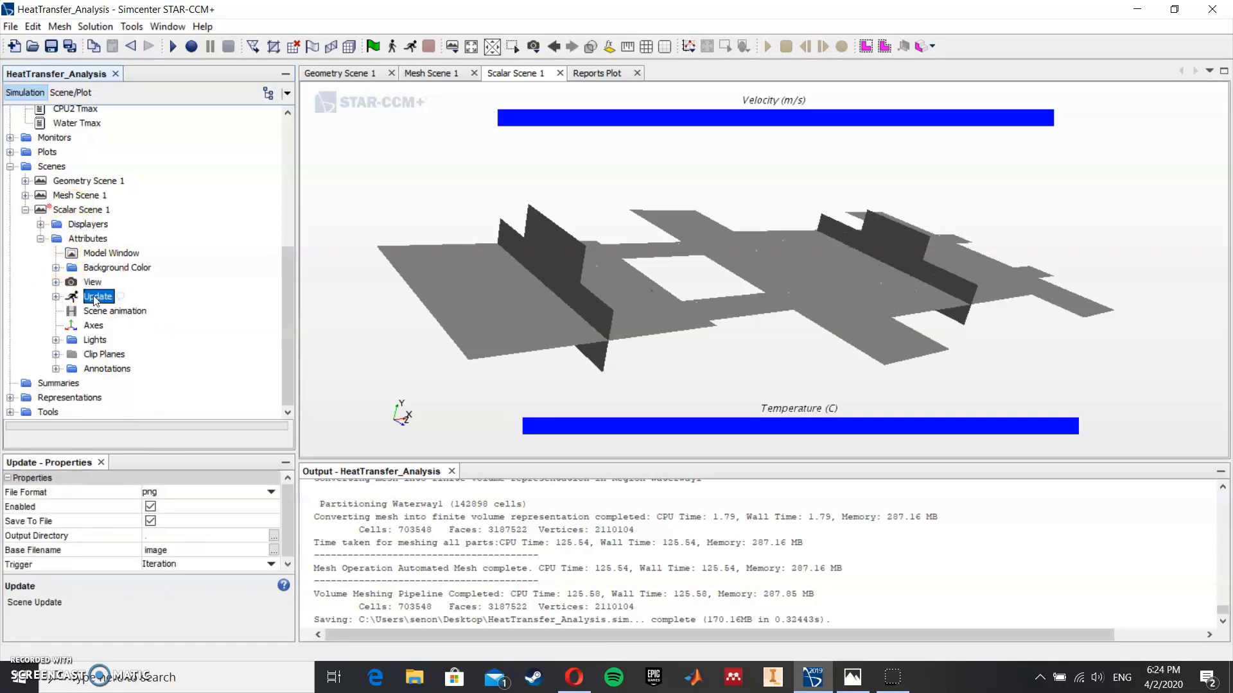
click(274, 535)
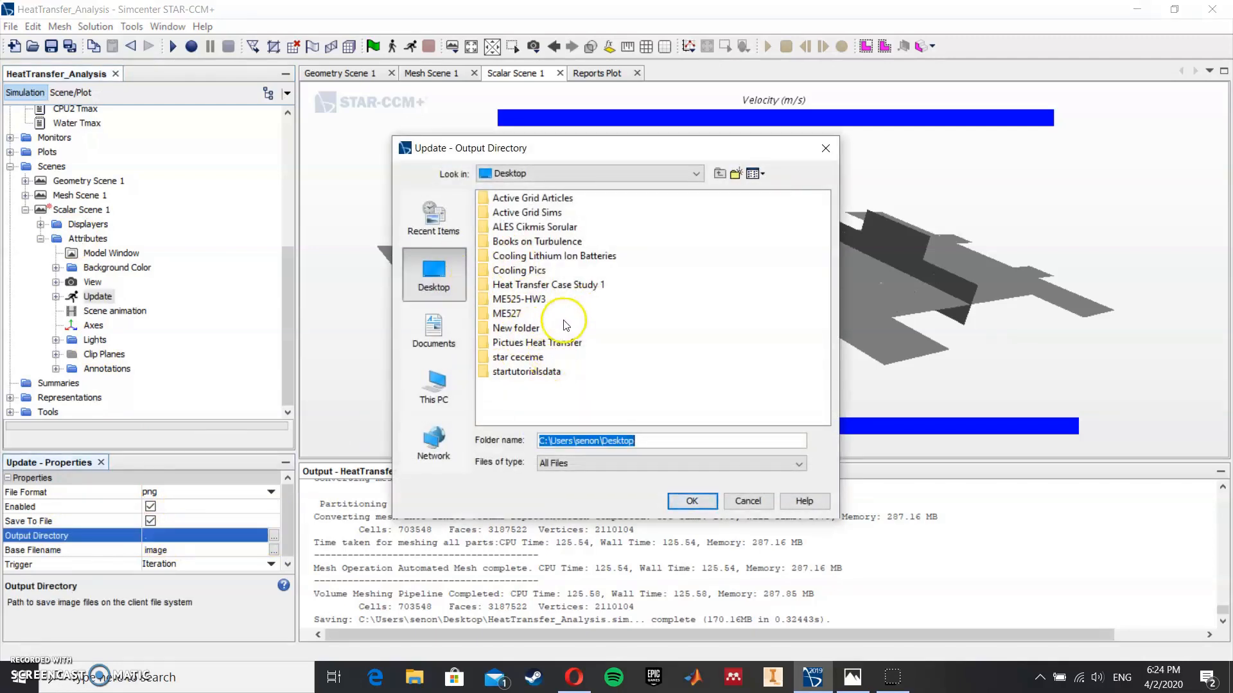
click(460, 274)
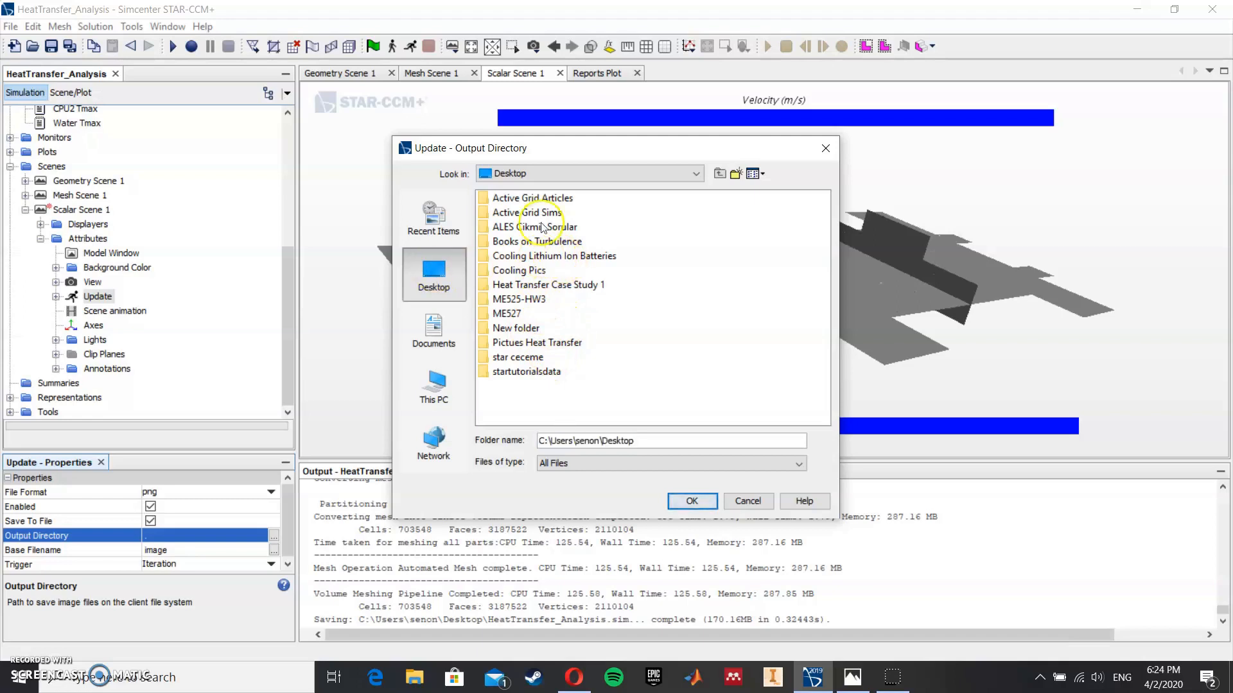
click(581, 286)
click(549, 343)
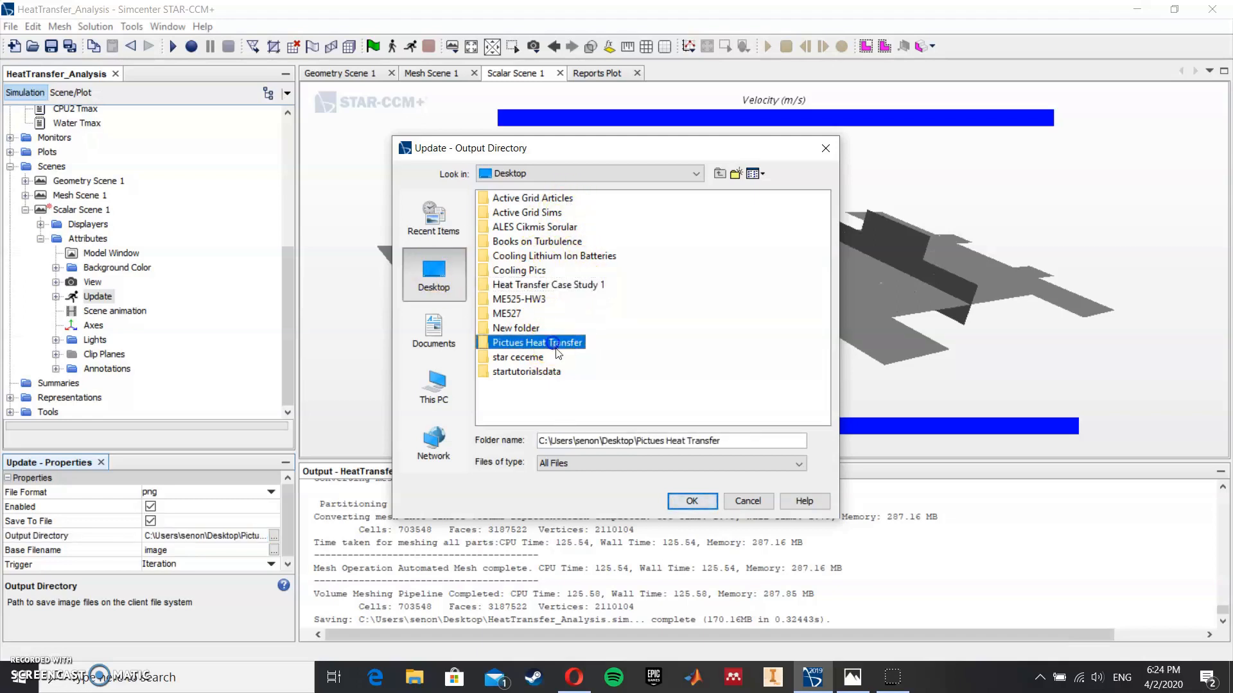
click(559, 403)
key(Return)
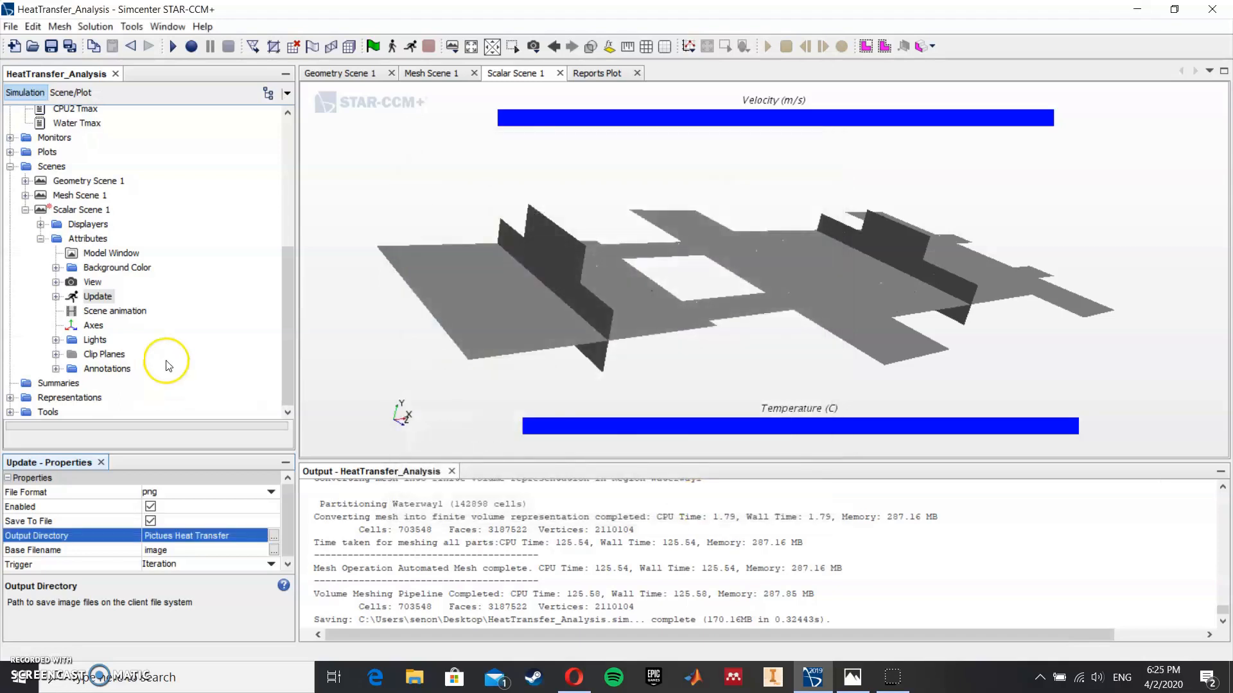
double_click(55, 237)
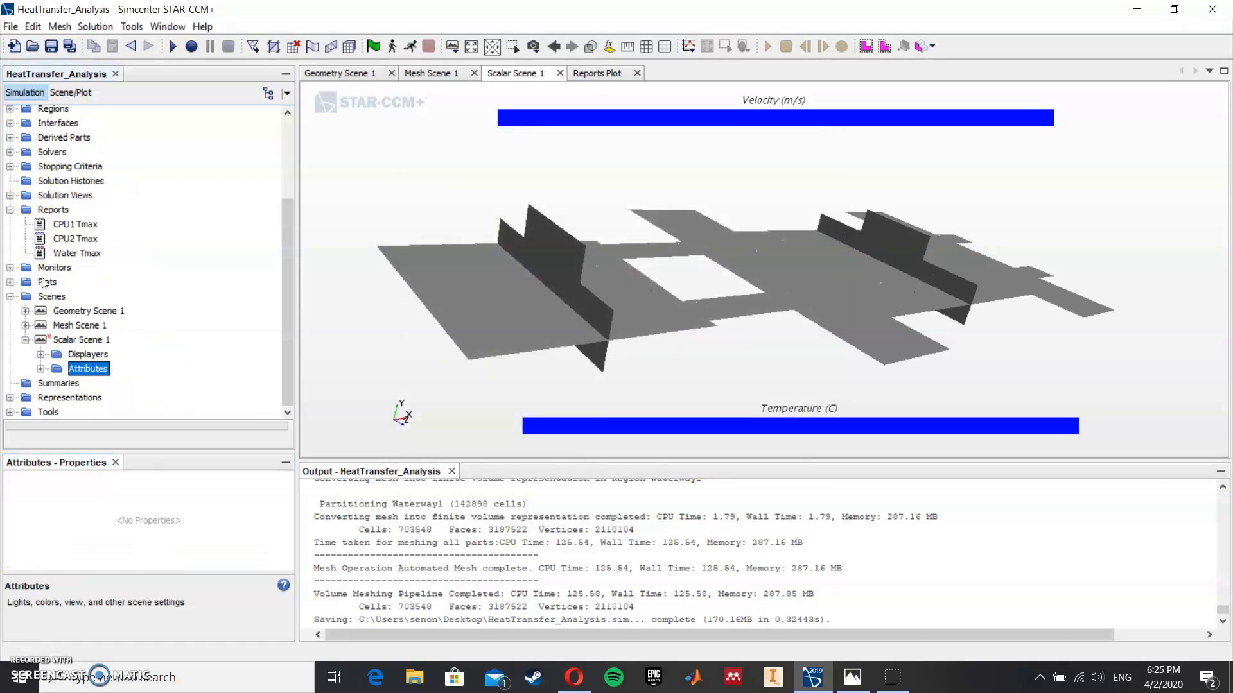
click(41, 354)
click(40, 355)
click(26, 340)
scroll(129, 267, up, 2)
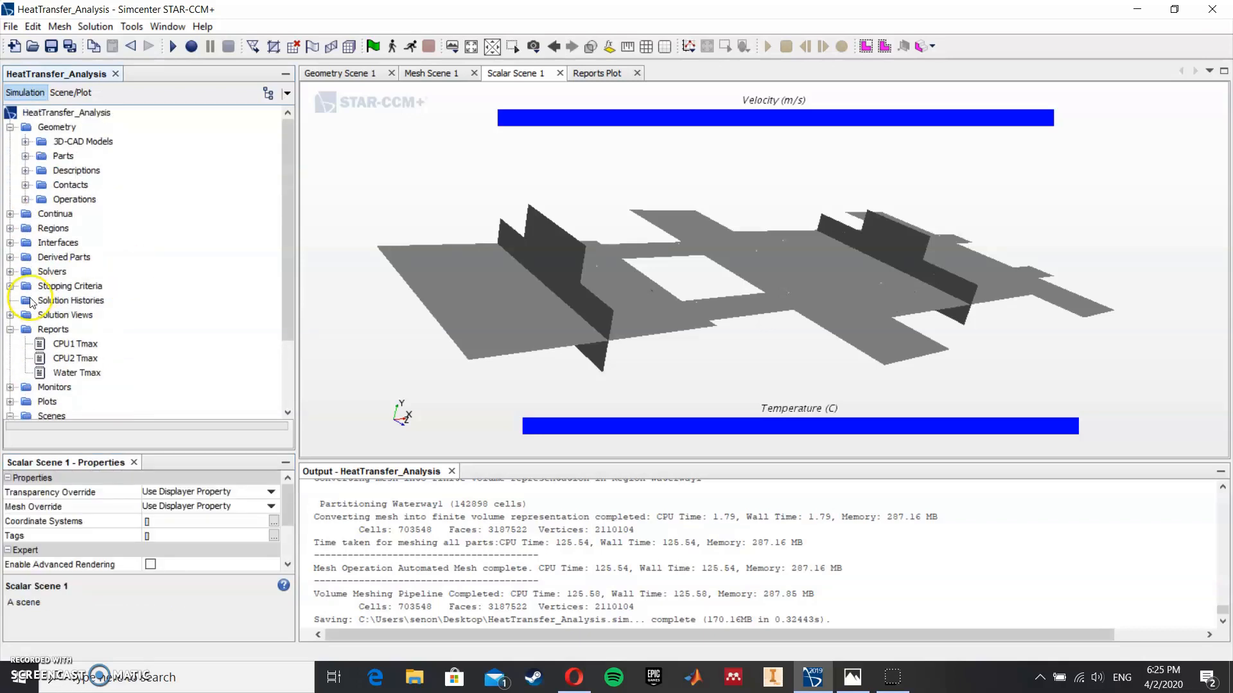
click(10, 272)
click(74, 315)
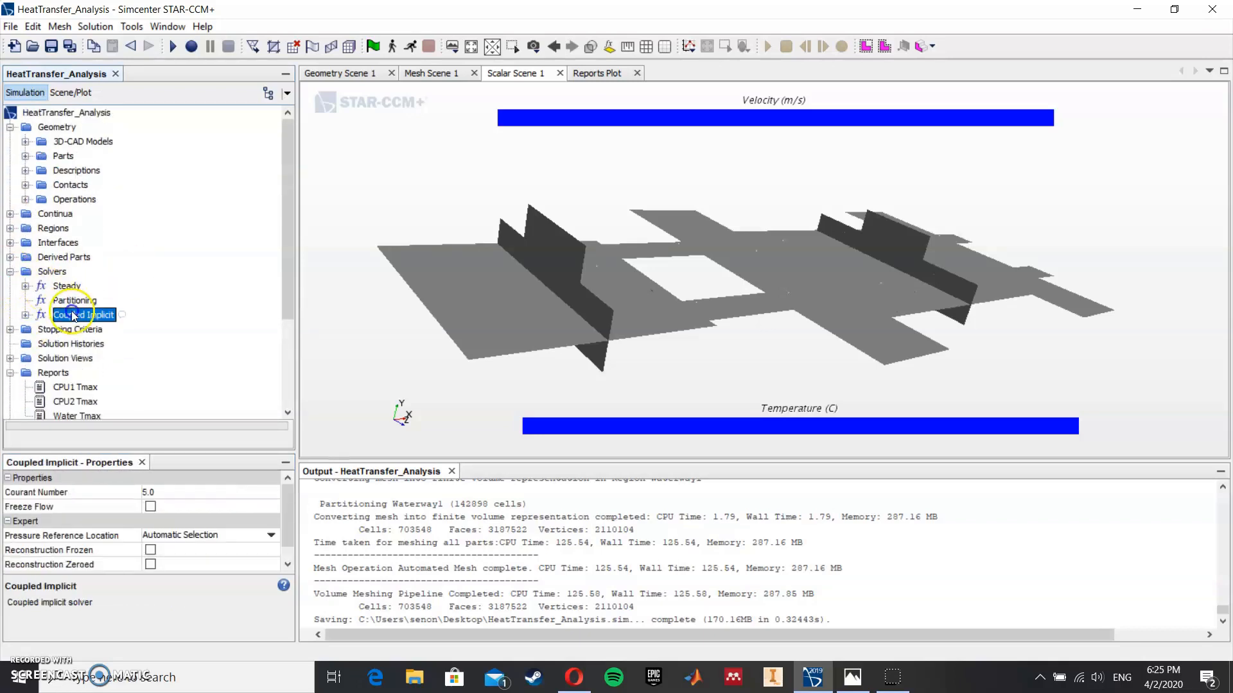
click(73, 494)
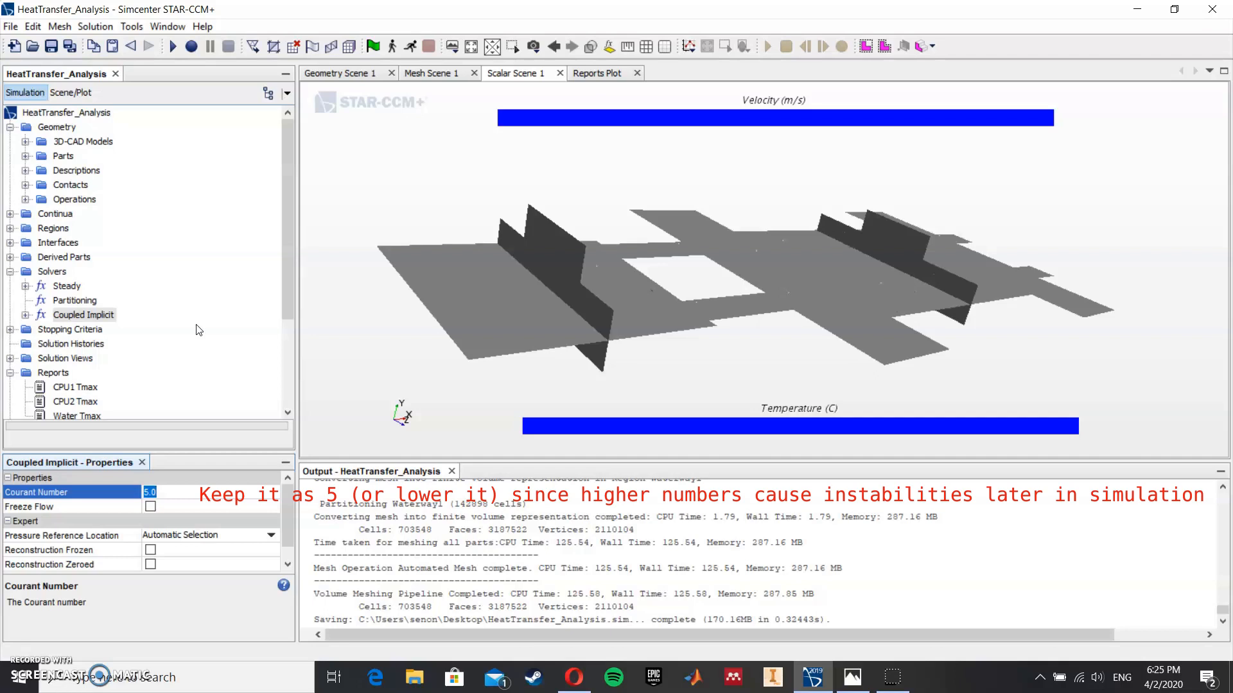
key(Return)
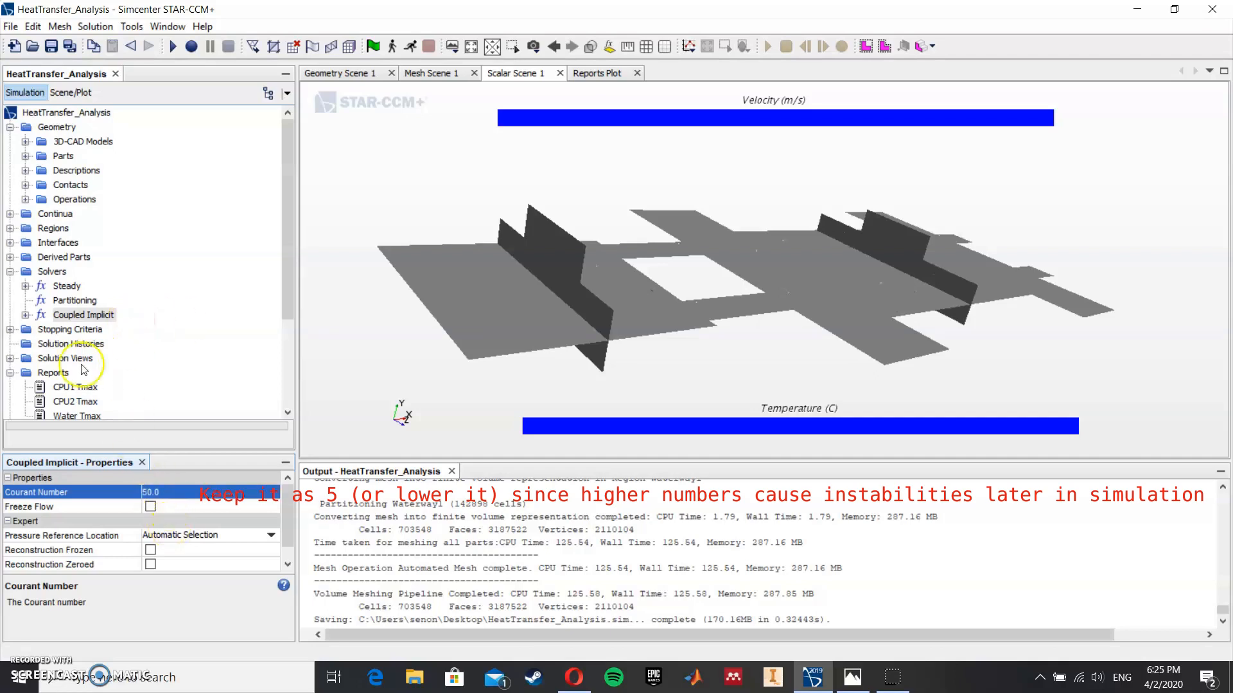
double_click(25, 315)
scroll(25, 316, down, 1)
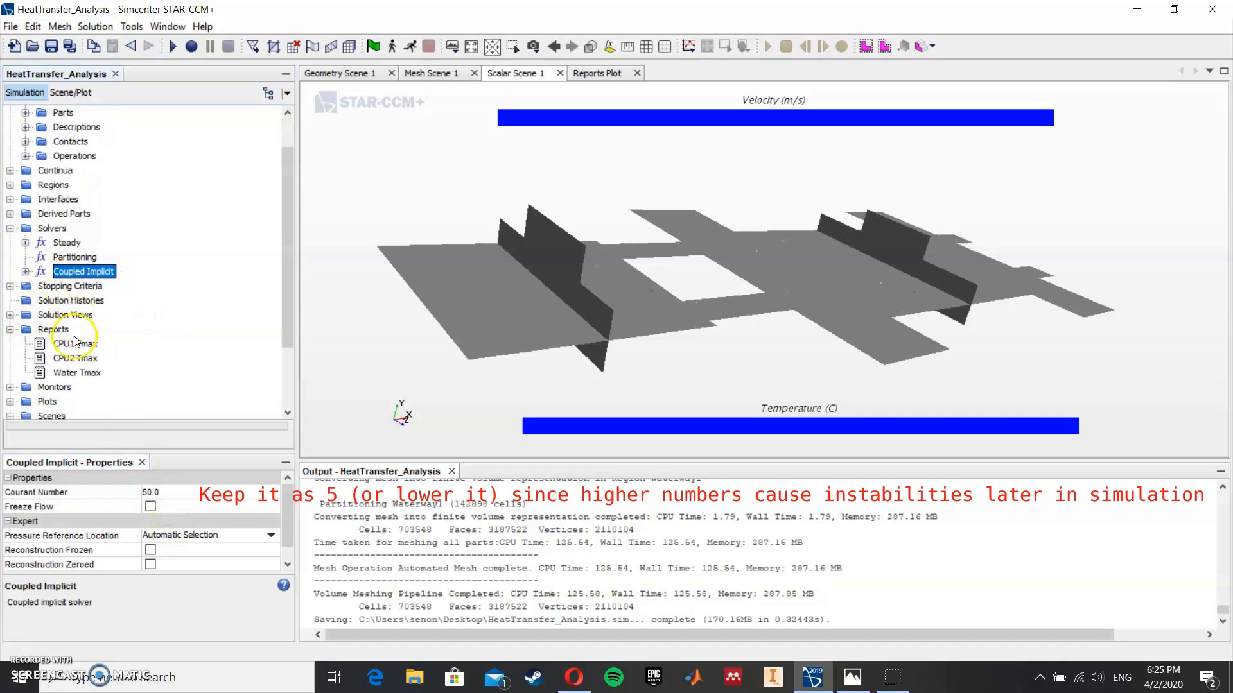
click(165, 492)
key(Return)
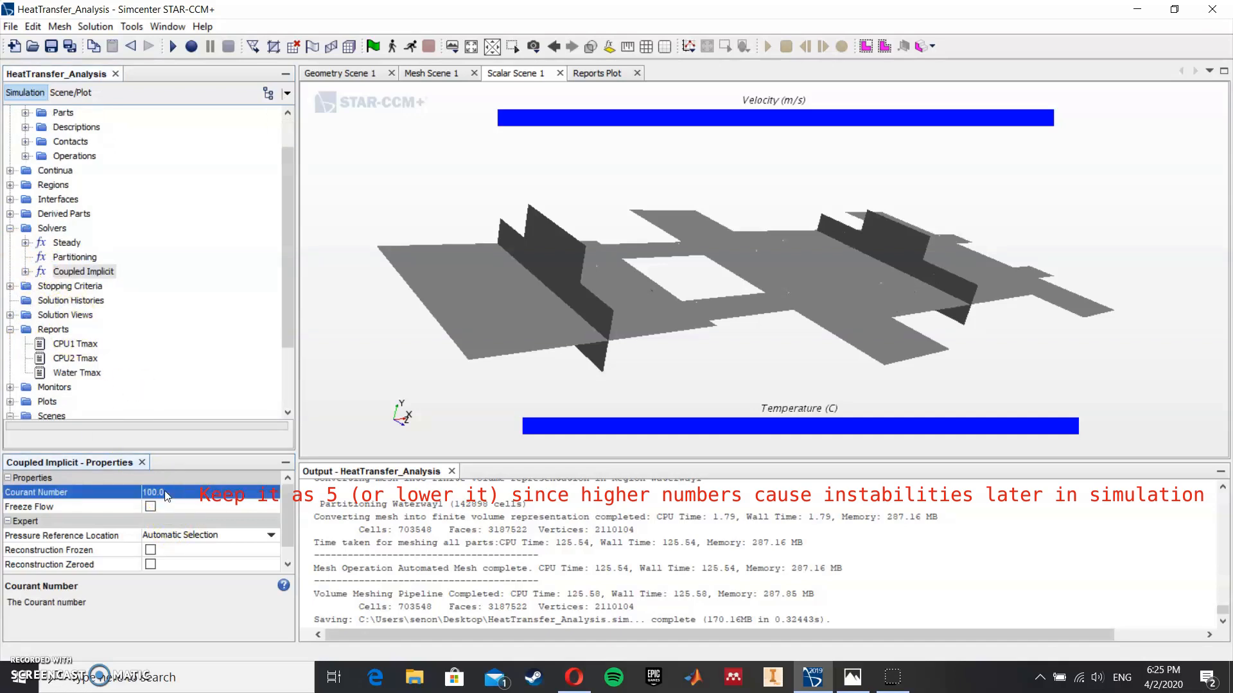
click(29, 246)
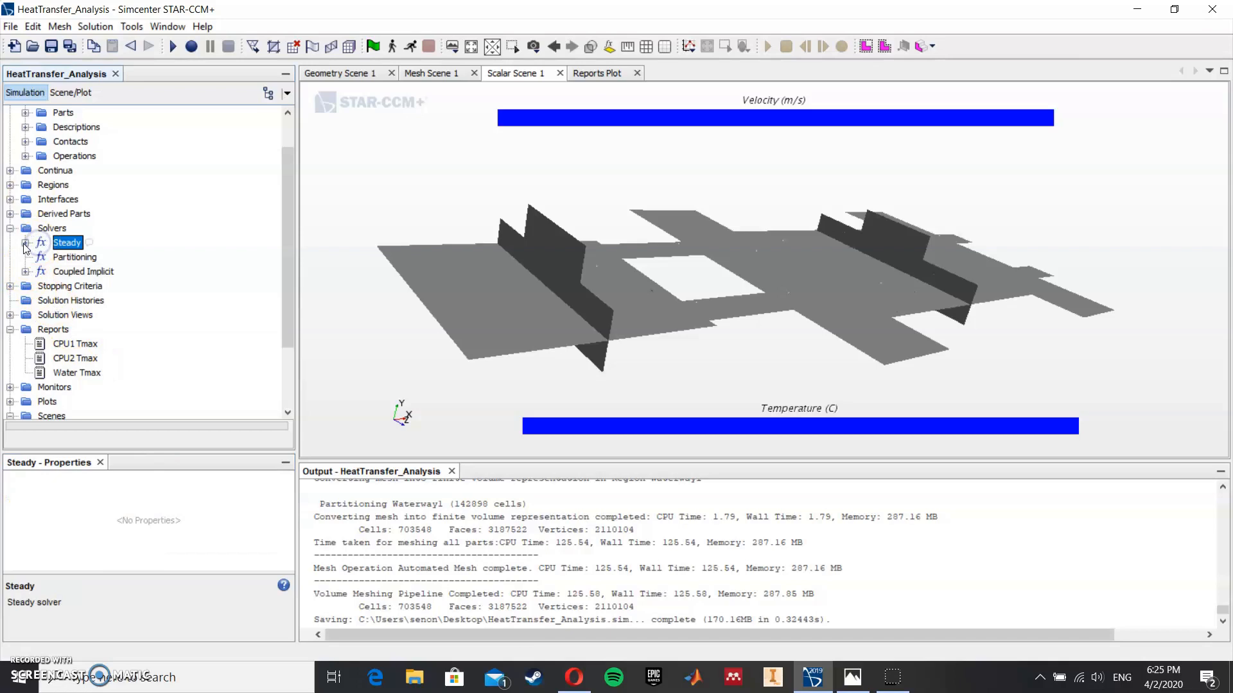
click(11, 228)
click(10, 243)
click(83, 257)
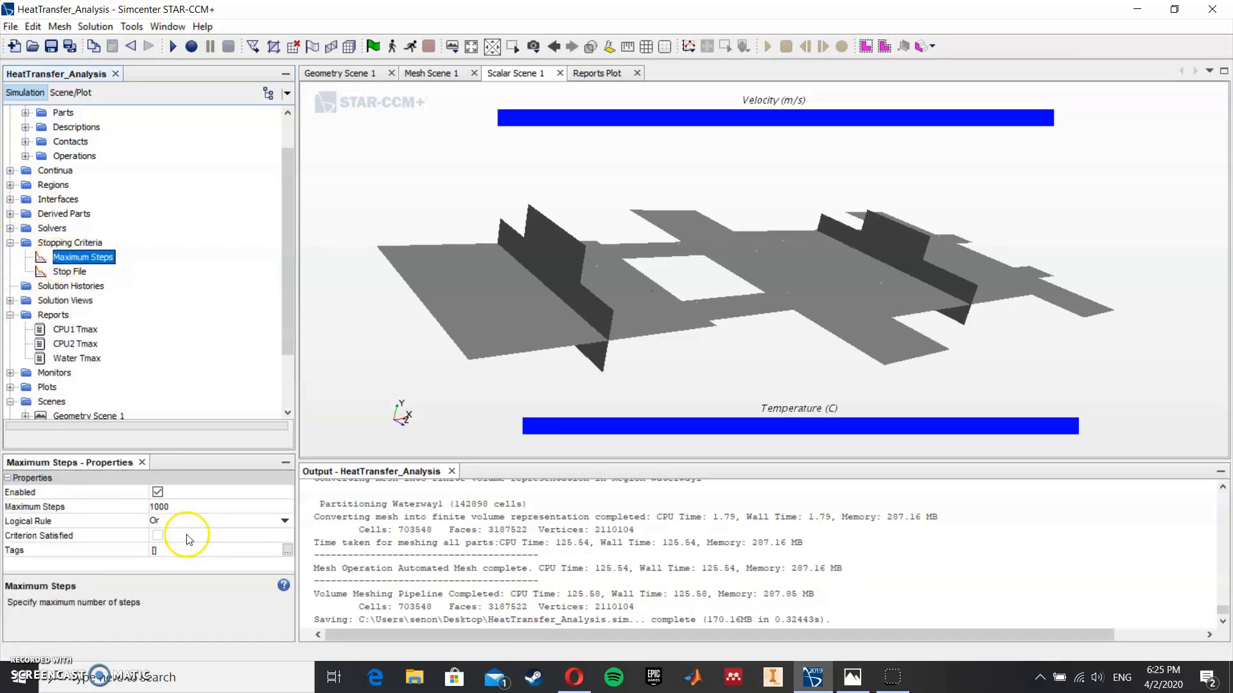
click(173, 507)
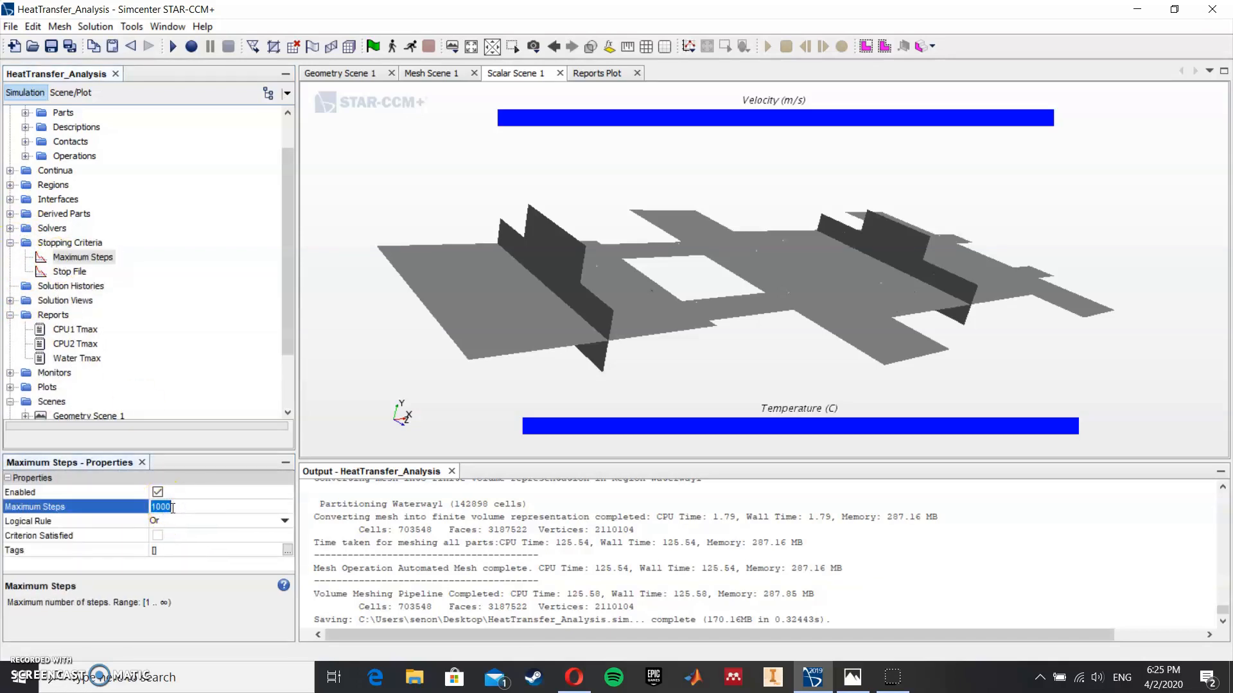
key(Return)
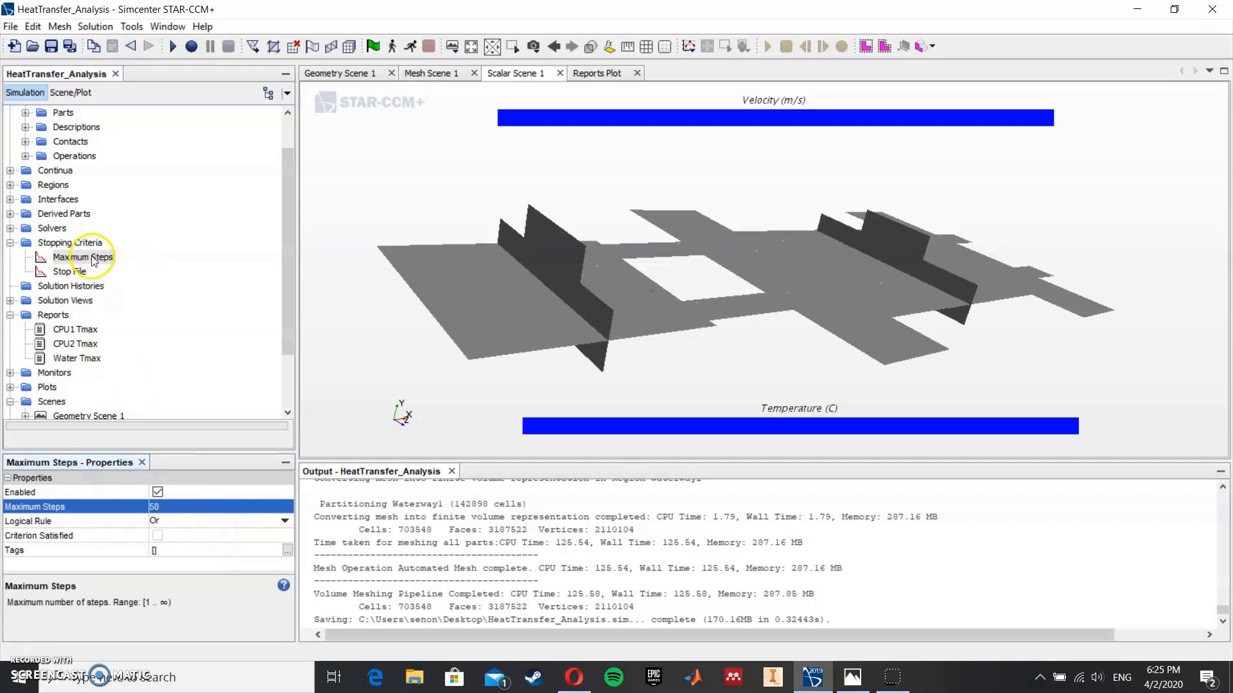
click(158, 493)
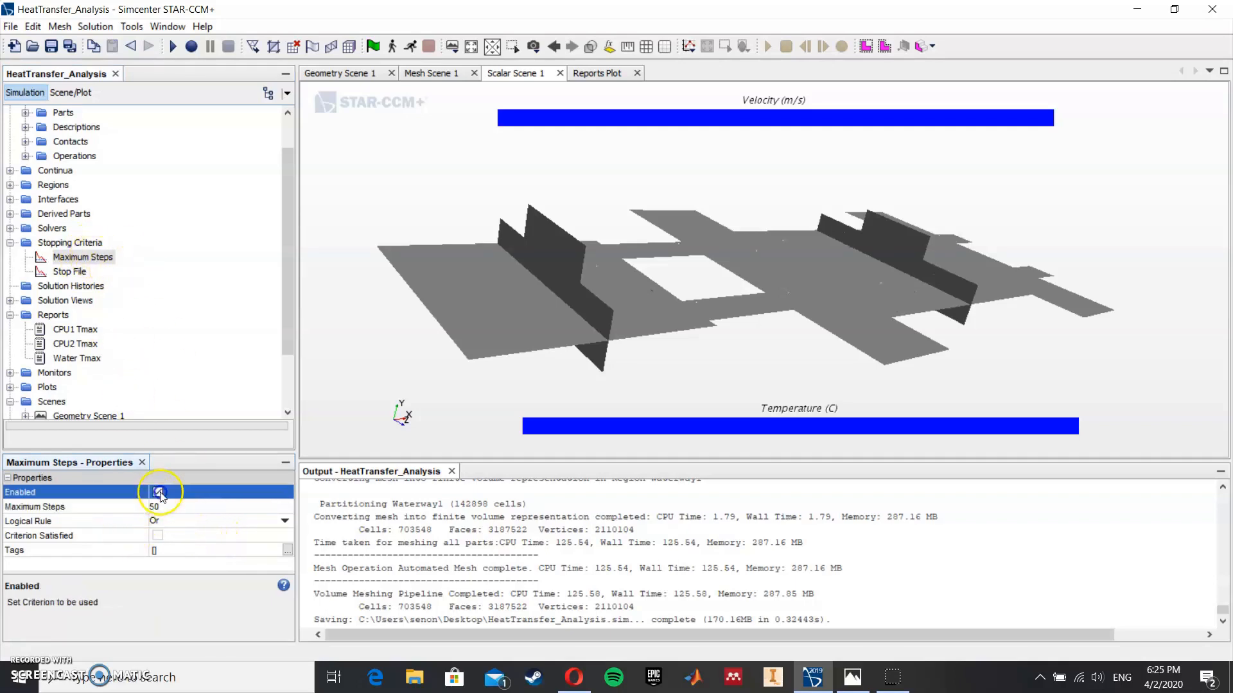
click(72, 271)
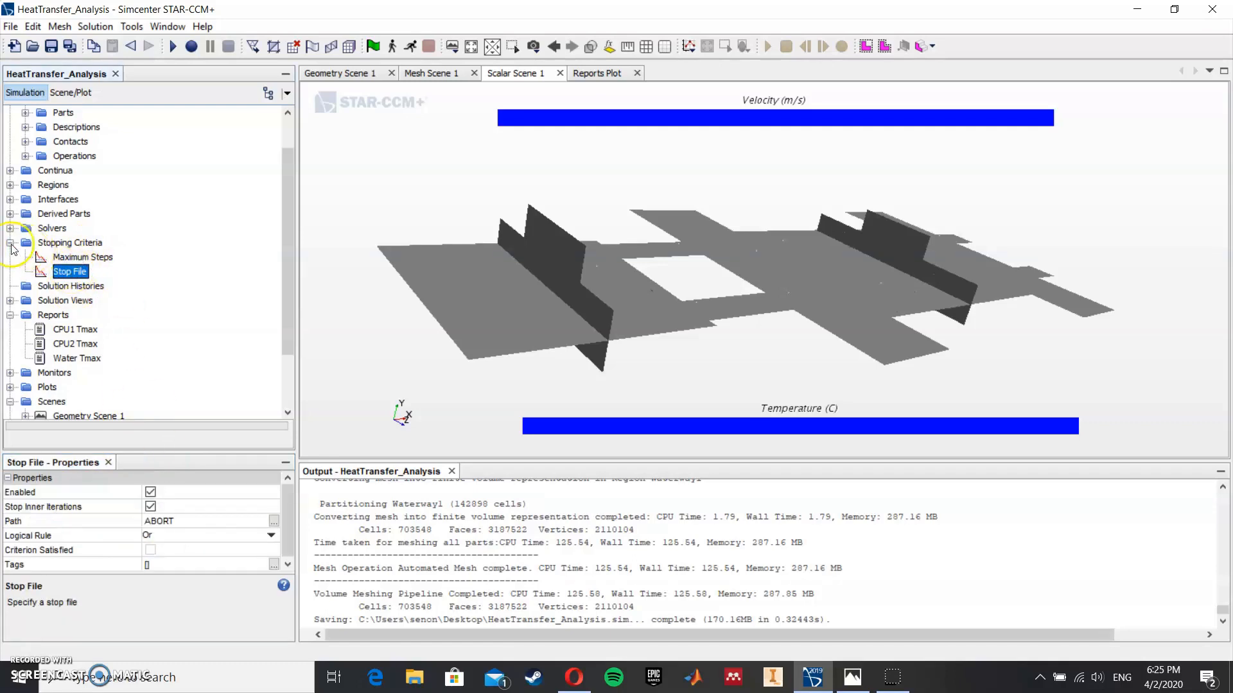
click(9, 244)
click(10, 229)
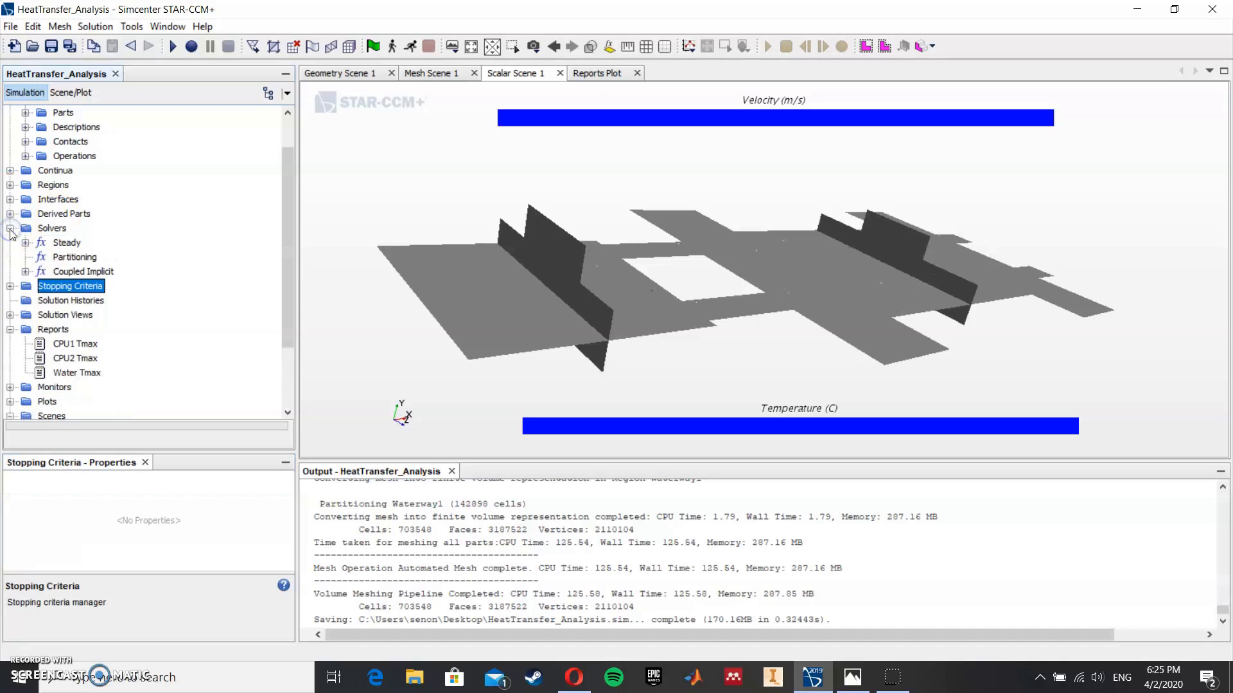
click(10, 229)
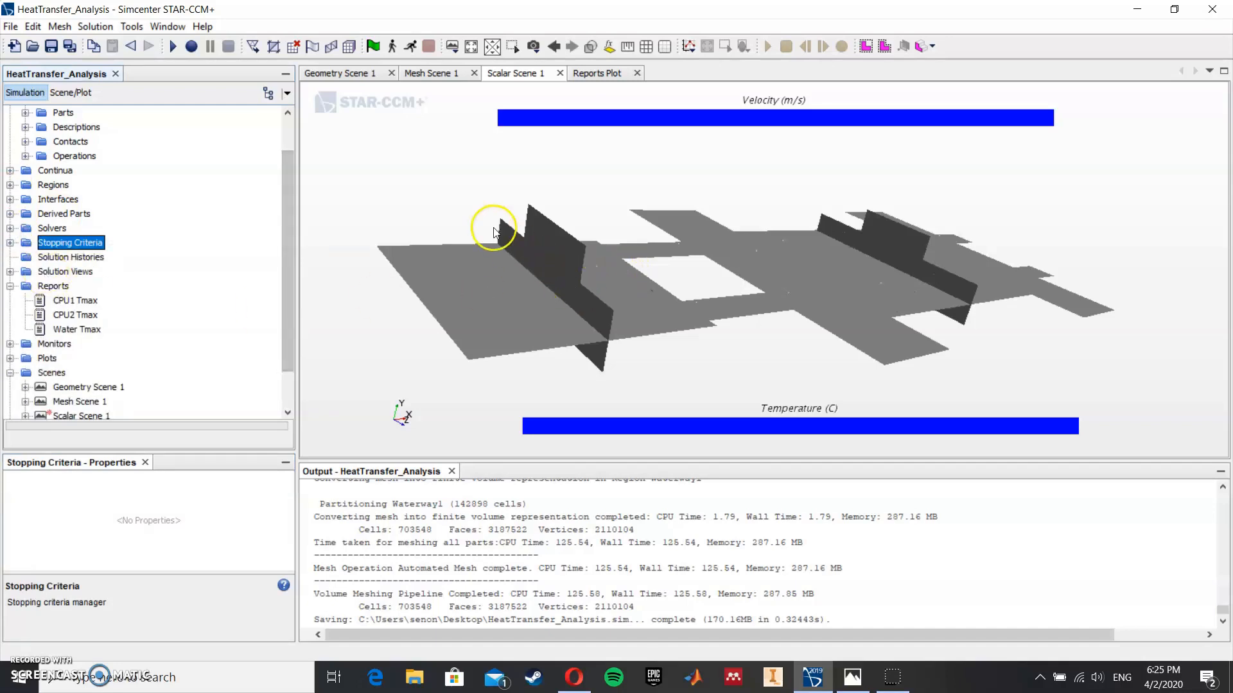
- Open the Reports Plot and close the Mesh Scene 1 and Geometry Scene 1 tabs
scroll(147, 263, down, 1)
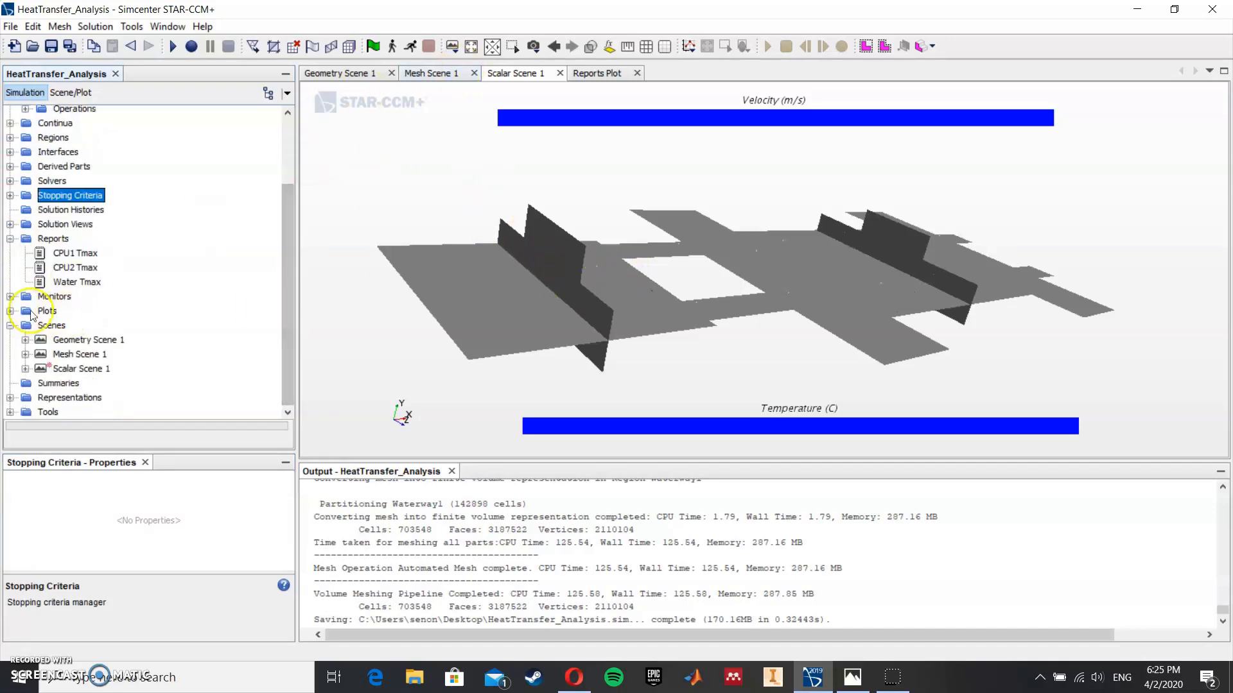
click(10, 311)
double_click(77, 326)
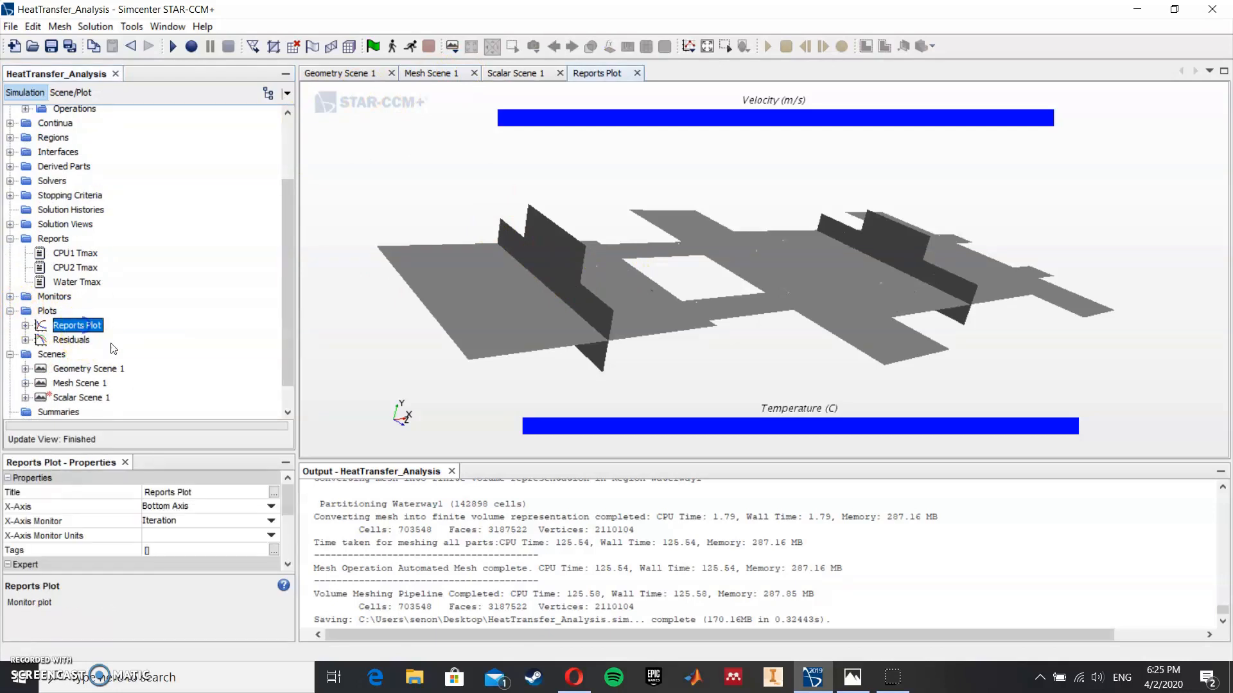
click(432, 73)
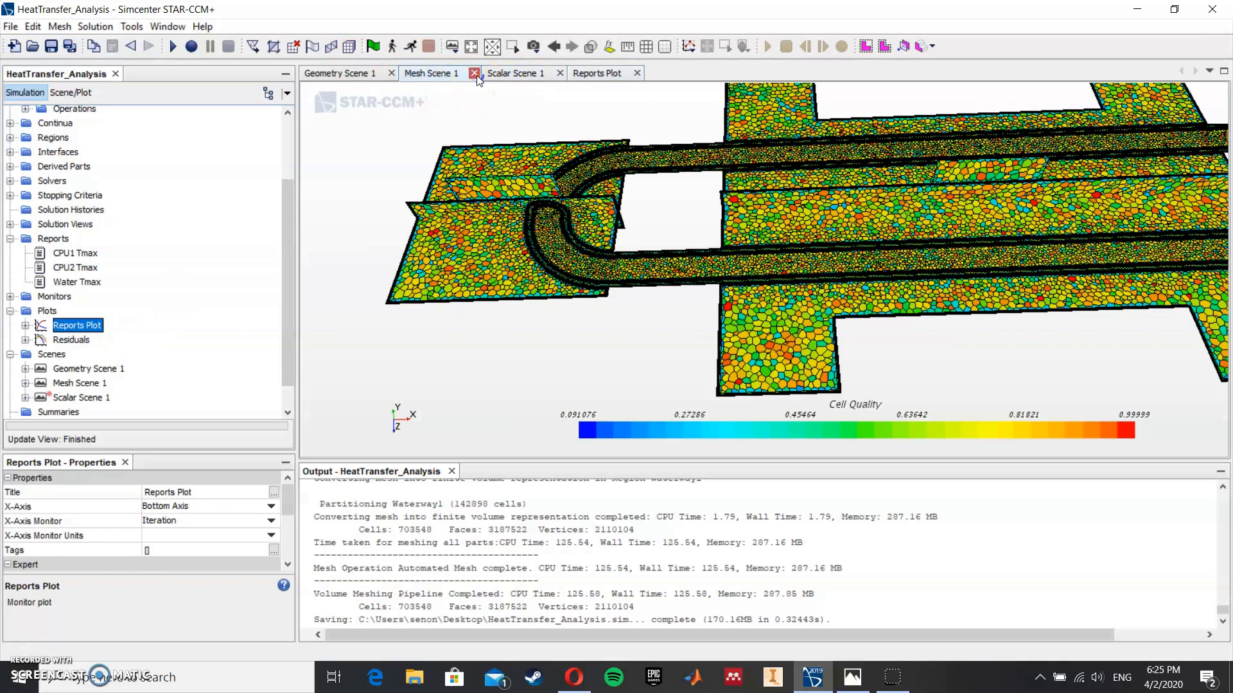
click(474, 73)
click(389, 73)
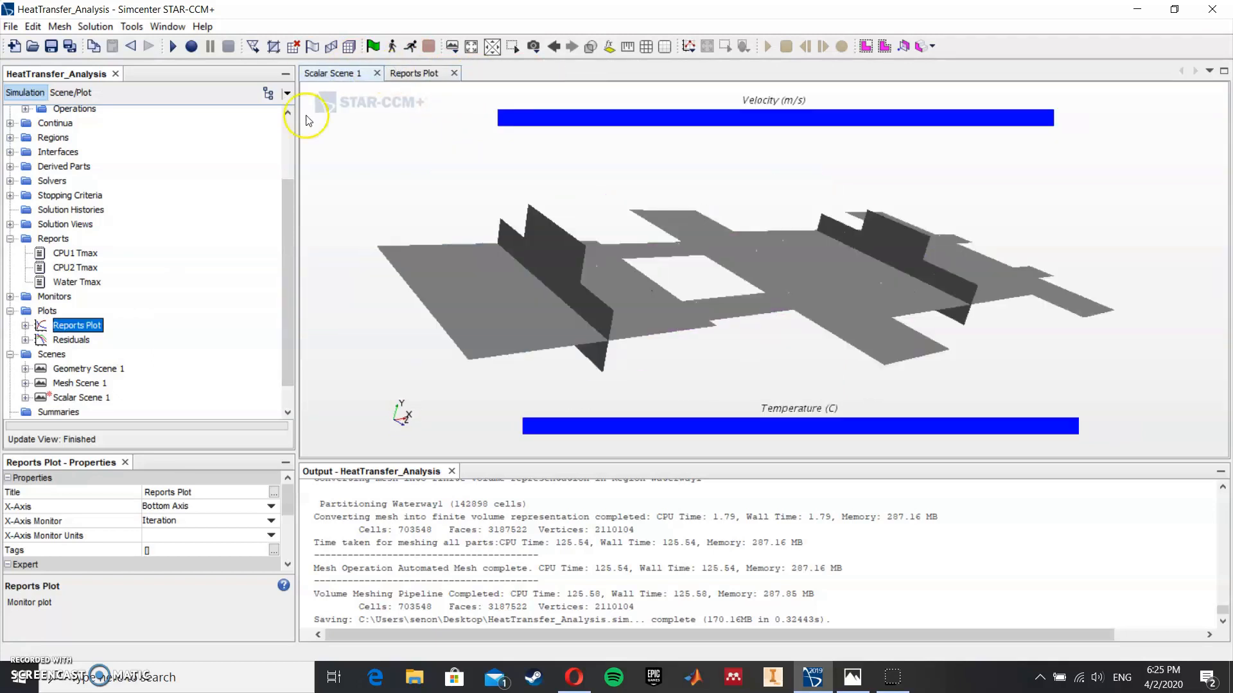
drag(642, 256, 691, 253)
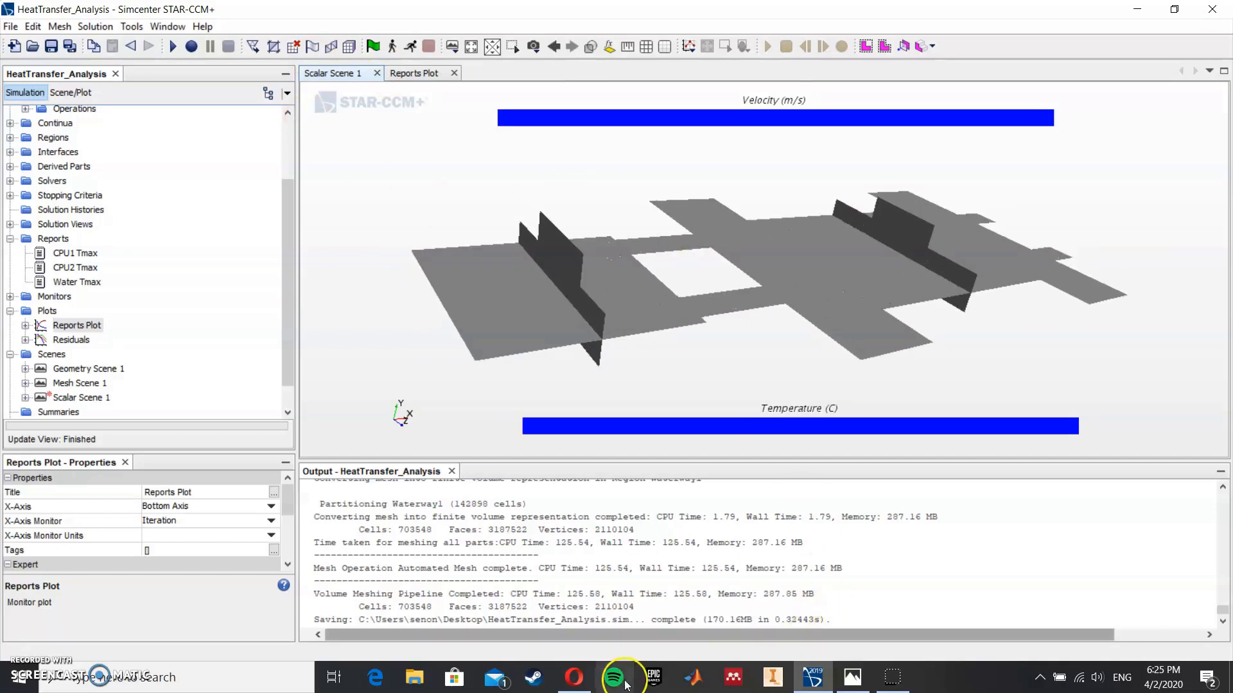
drag(619, 234, 581, 311)
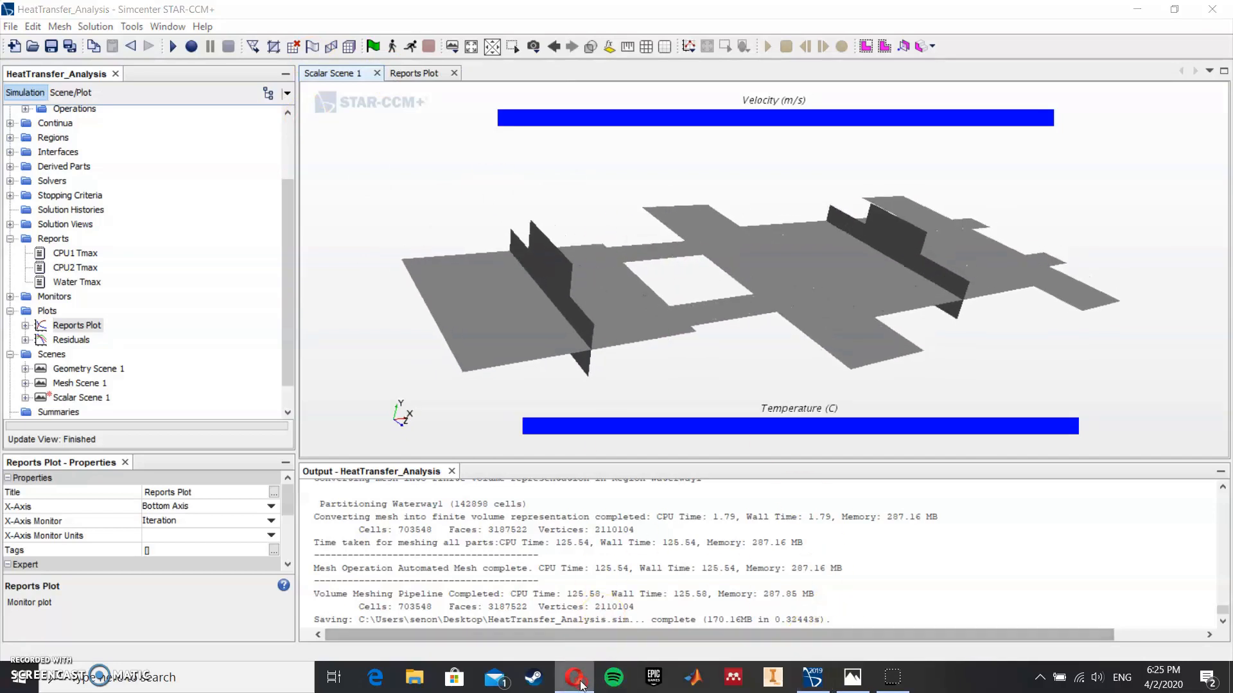
- Quit Opera, save the HeatTransfer_Analysis simulation, and start the run
right_click(574, 676)
click(575, 648)
click(722, 377)
drag(684, 314, 709, 270)
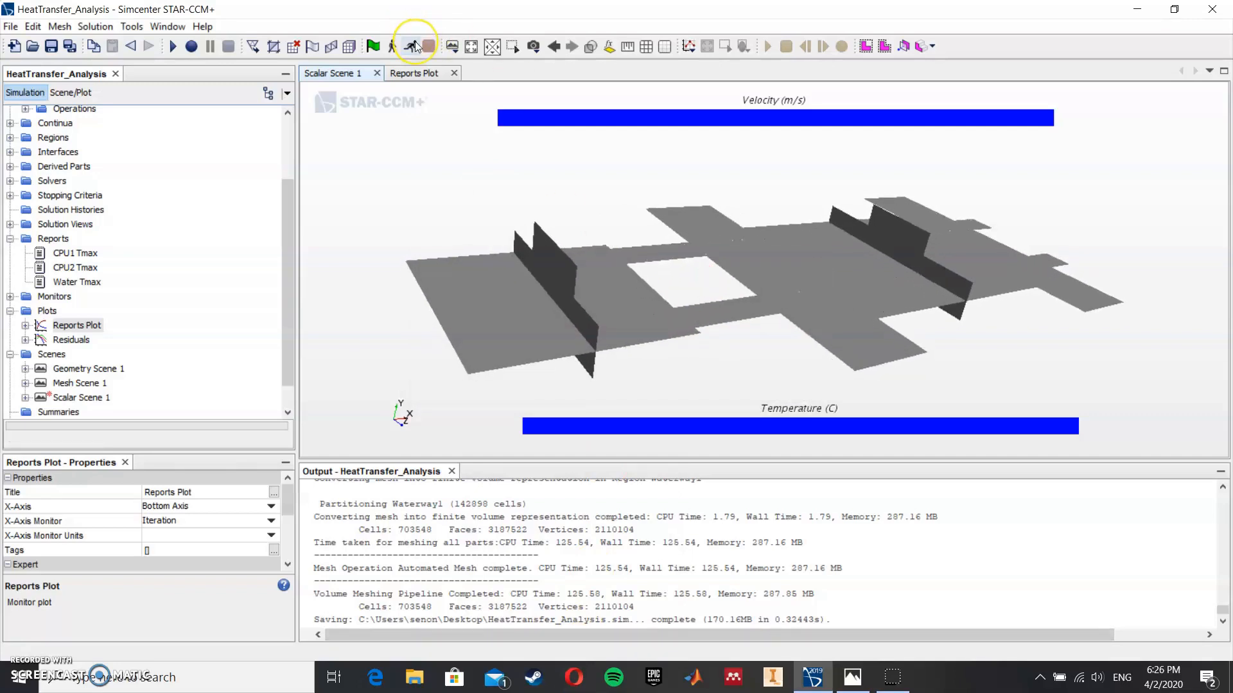
click(50, 46)
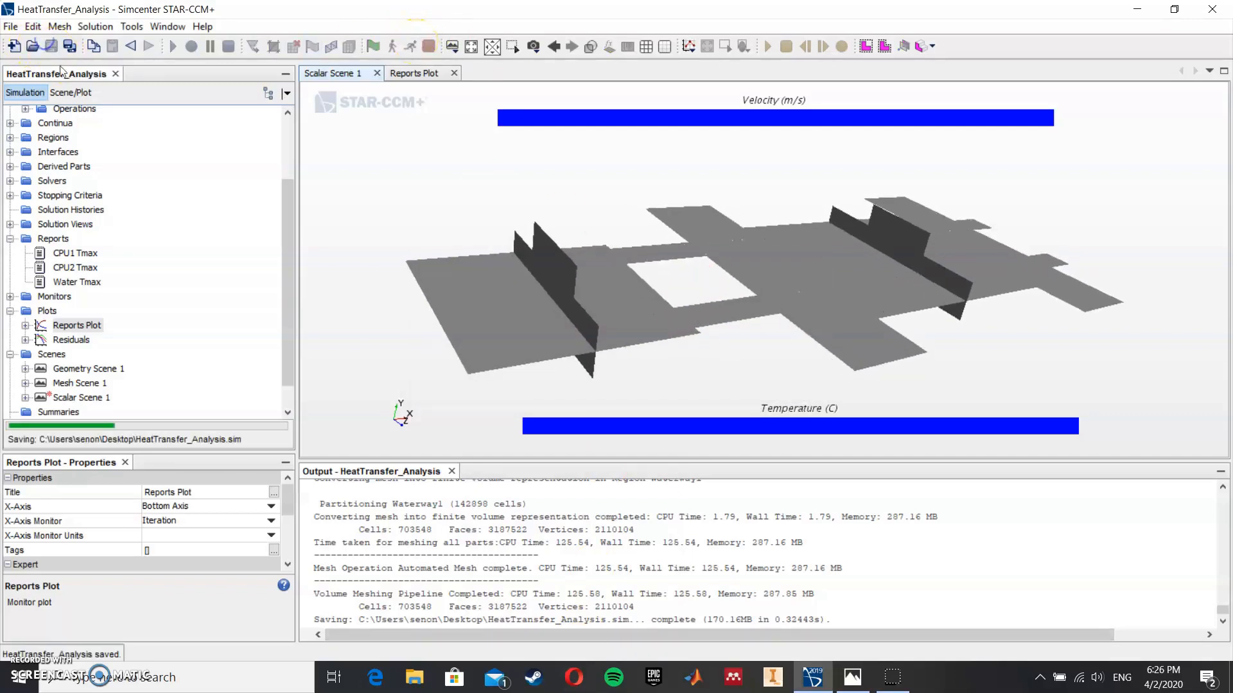
click(415, 45)
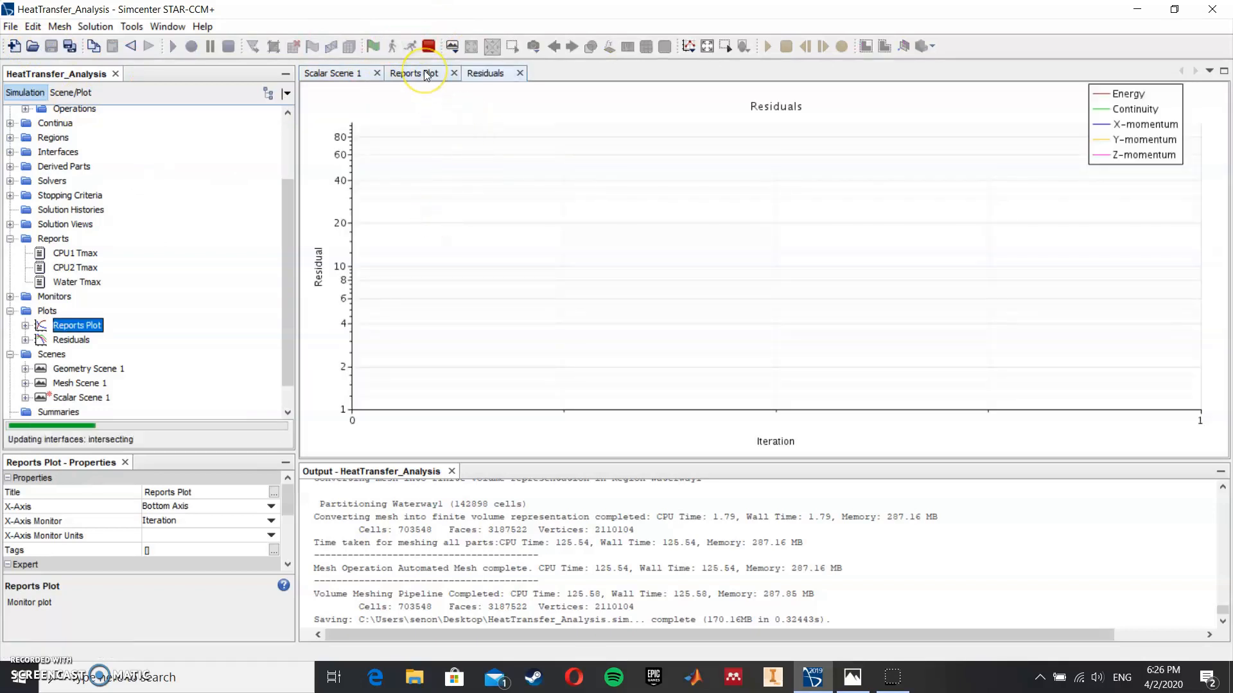
- Stop the run after 10 iterations and orbit Scalar Scene 1 to inspect the velocity and temperature results
click(424, 74)
click(331, 74)
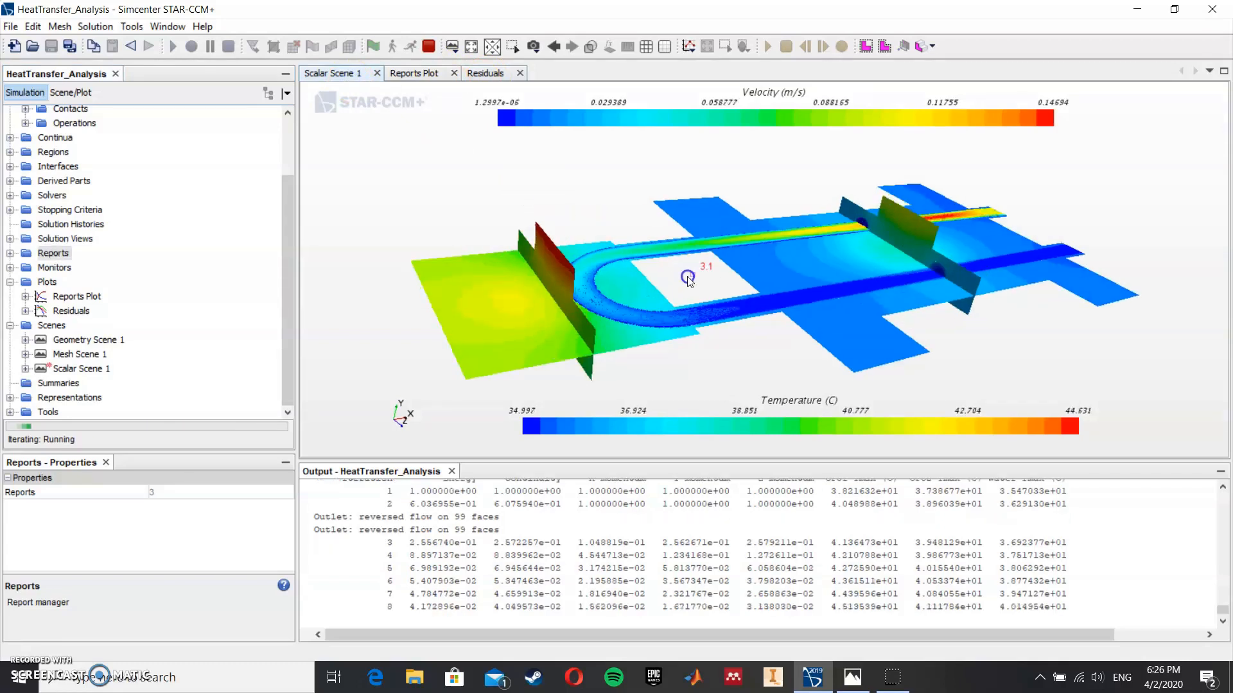
click(429, 47)
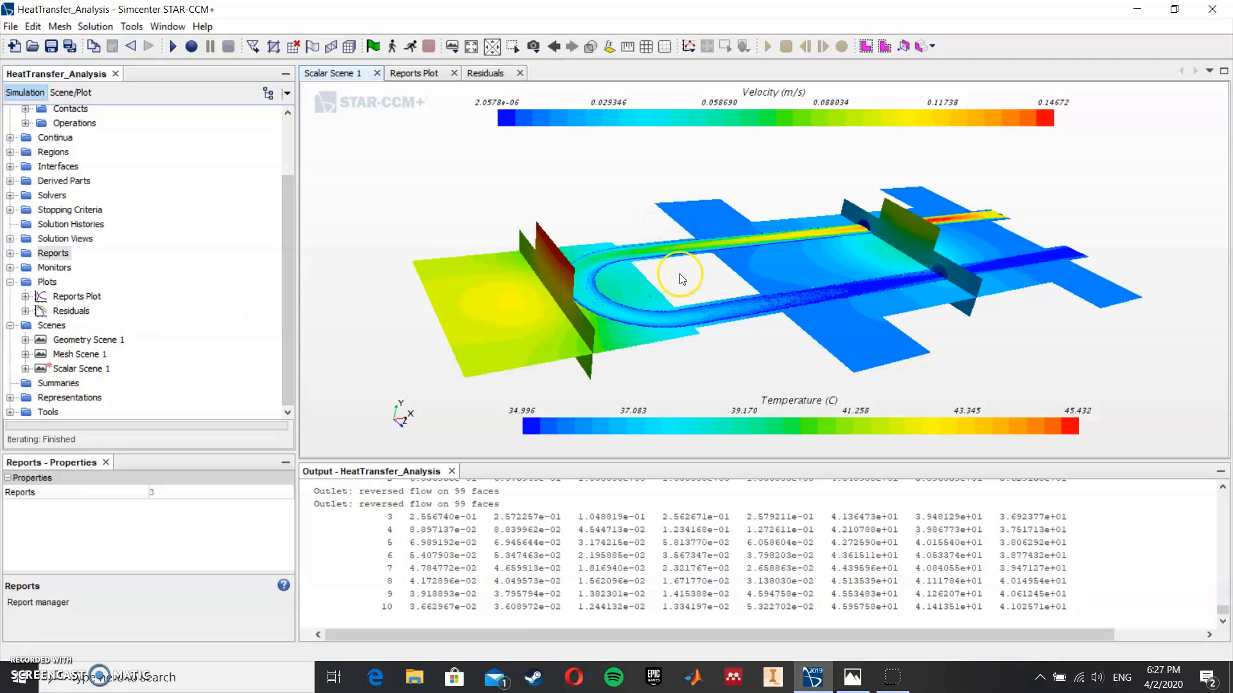
drag(679, 279, 505, 201)
drag(639, 267, 603, 321)
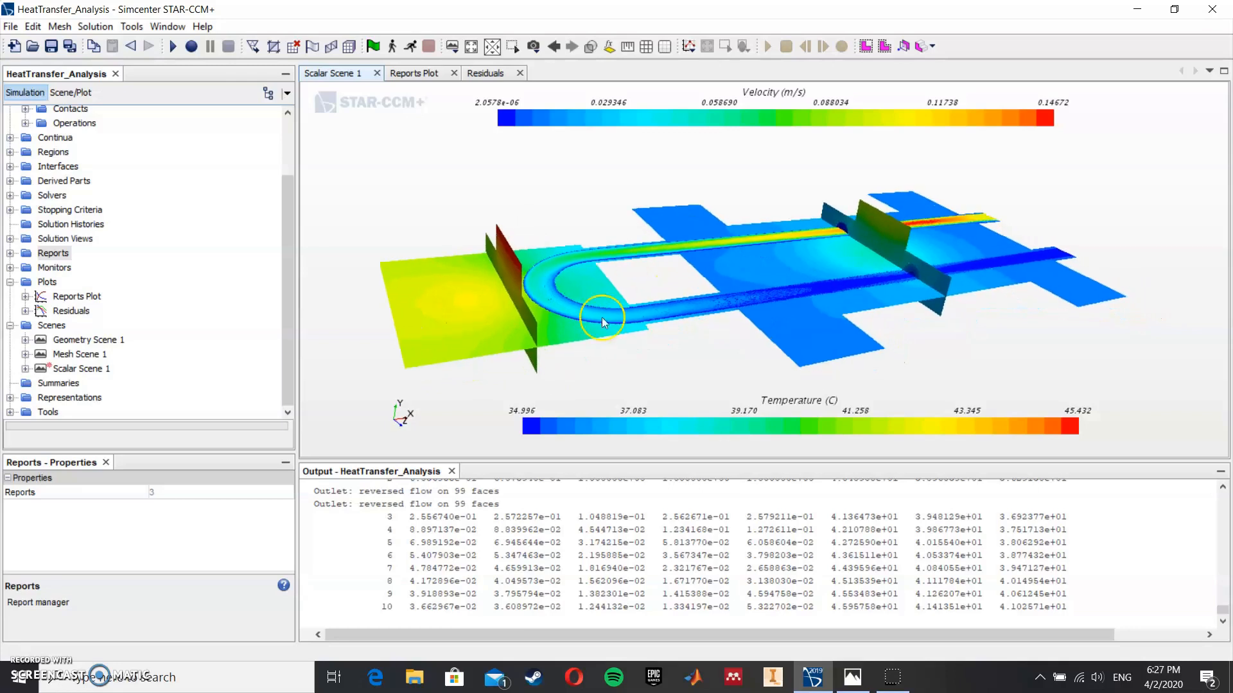
click(1138, 11)
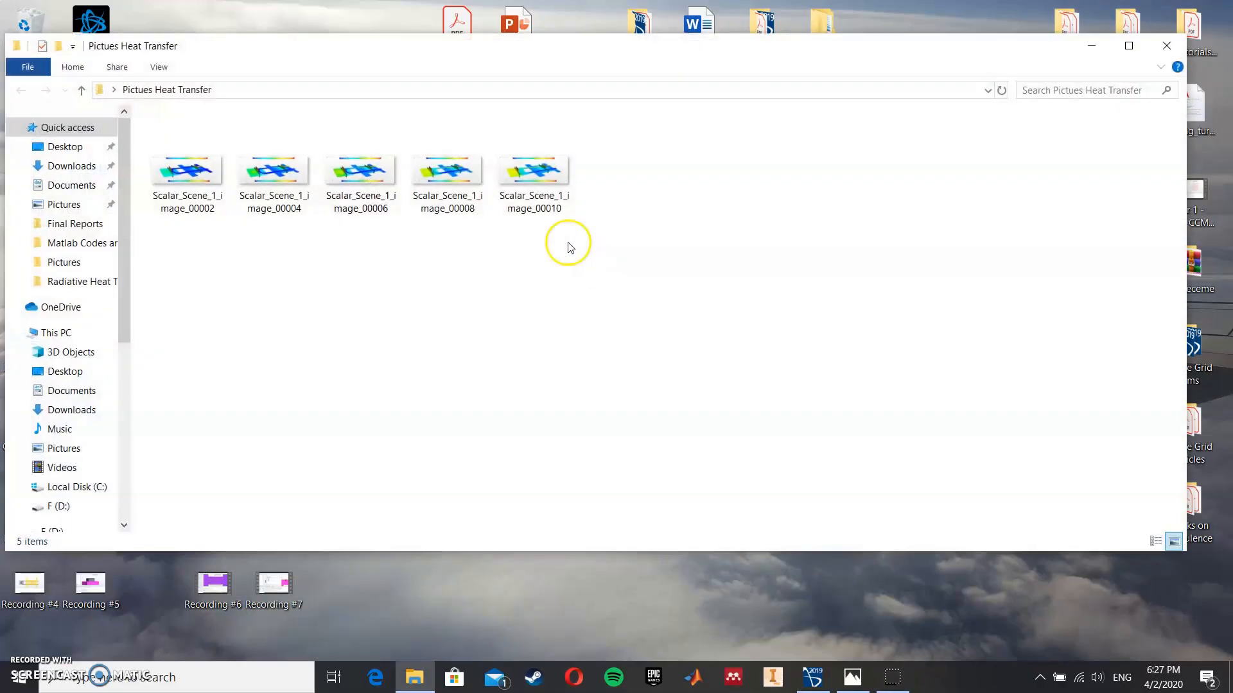
- Browse the exported Scalar_Scene_1 images (00002–00010) in Photos
double_click(209, 196)
key(Right)
key(Right)
key(Right)
key(Right)
key(Left)
key(Left)
key(Left)
key(Left)
key(Left)
key(Left)
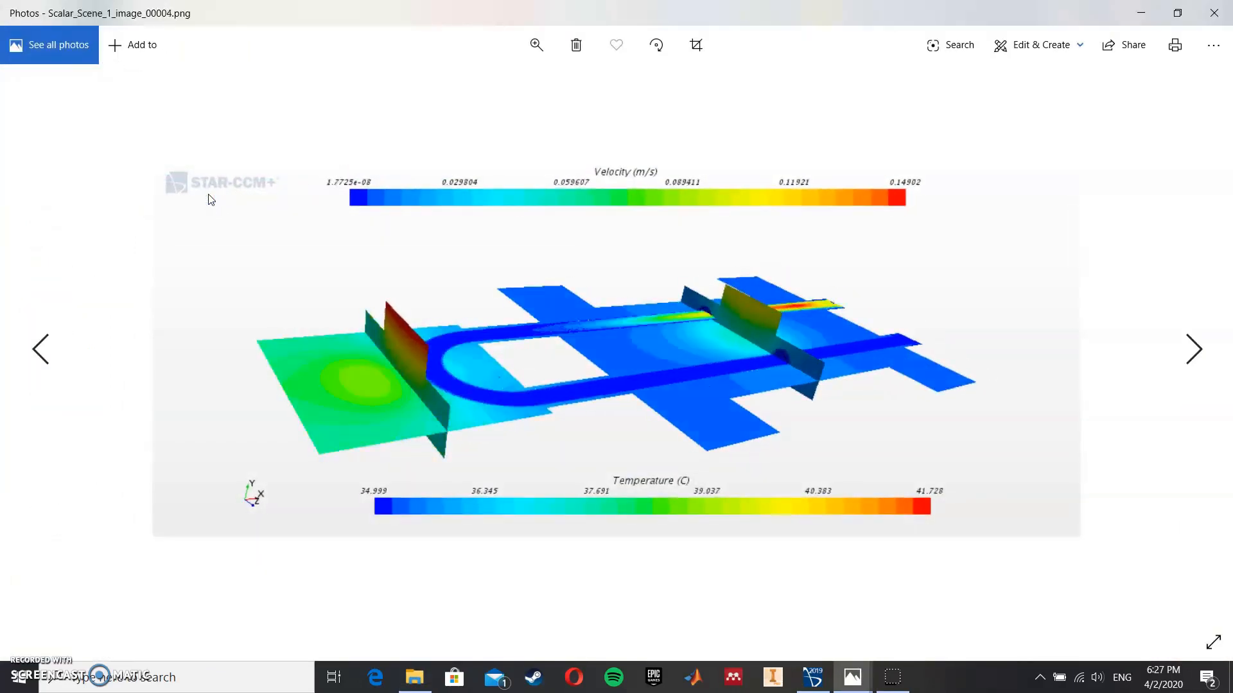
key(Right)
key(Right)
key(Right)
key(Right)
key(Right)
key(Right)
key(alt+F4)
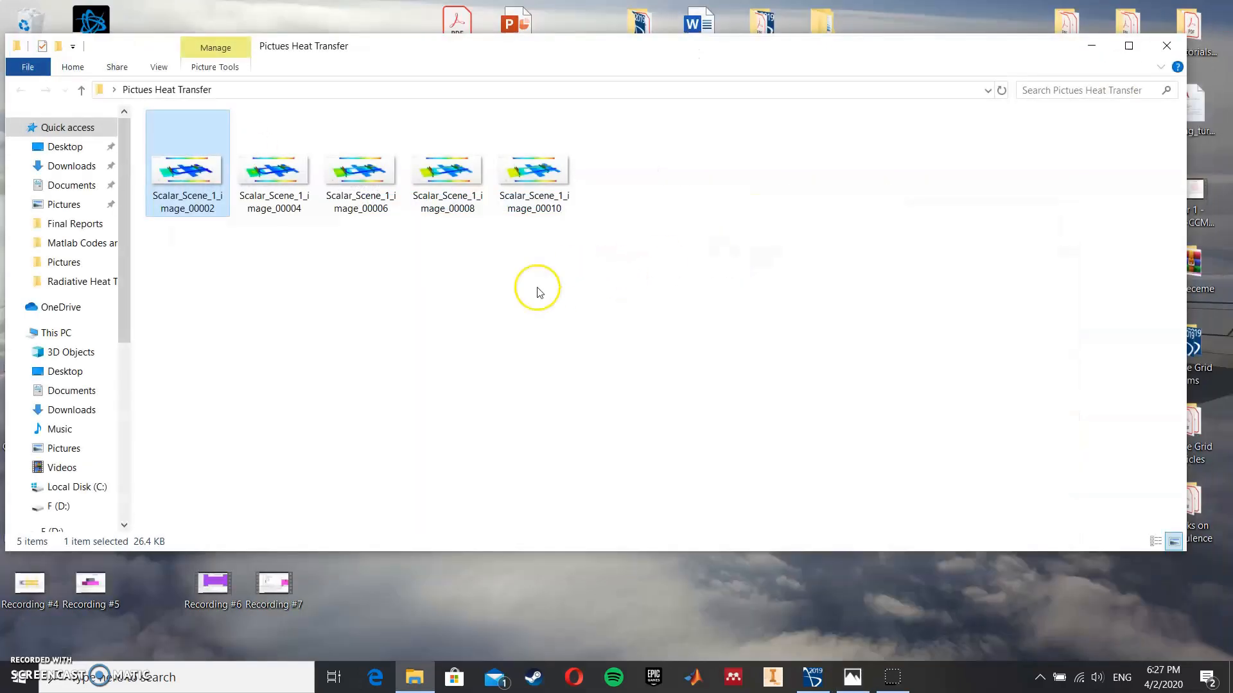
- Delete all five exported images from the folder and return to STAR-CCM+
click(813, 678)
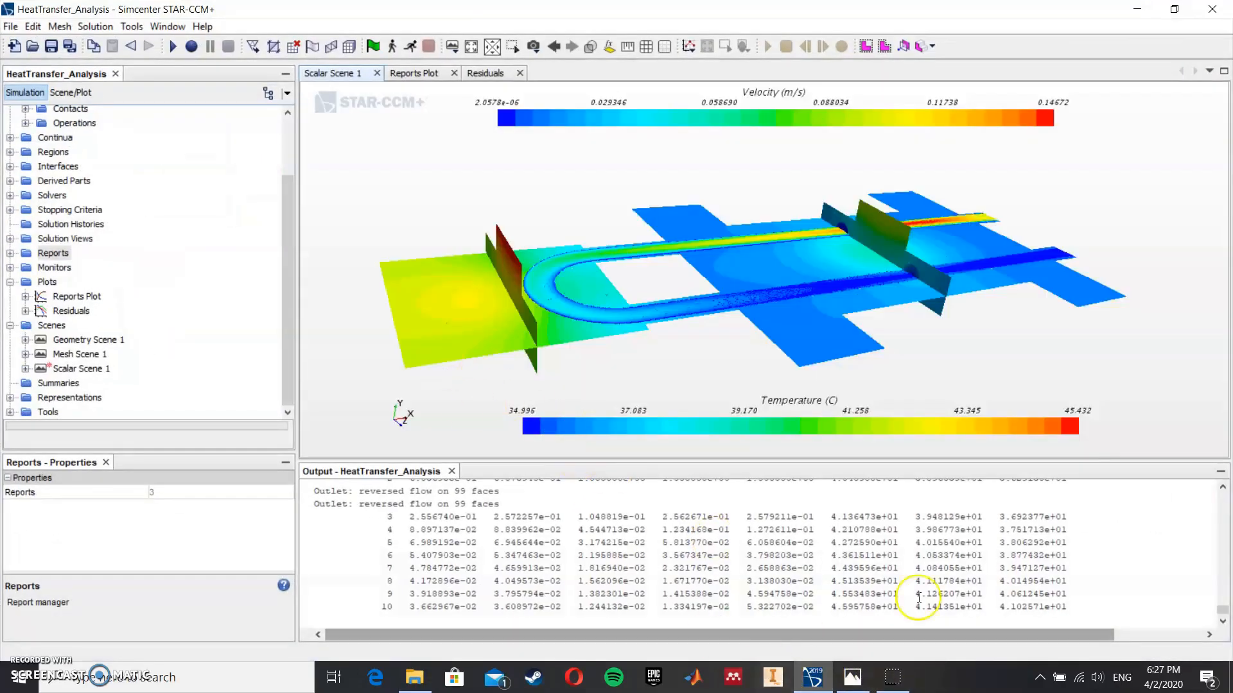
click(1138, 9)
key(ctrl+a)
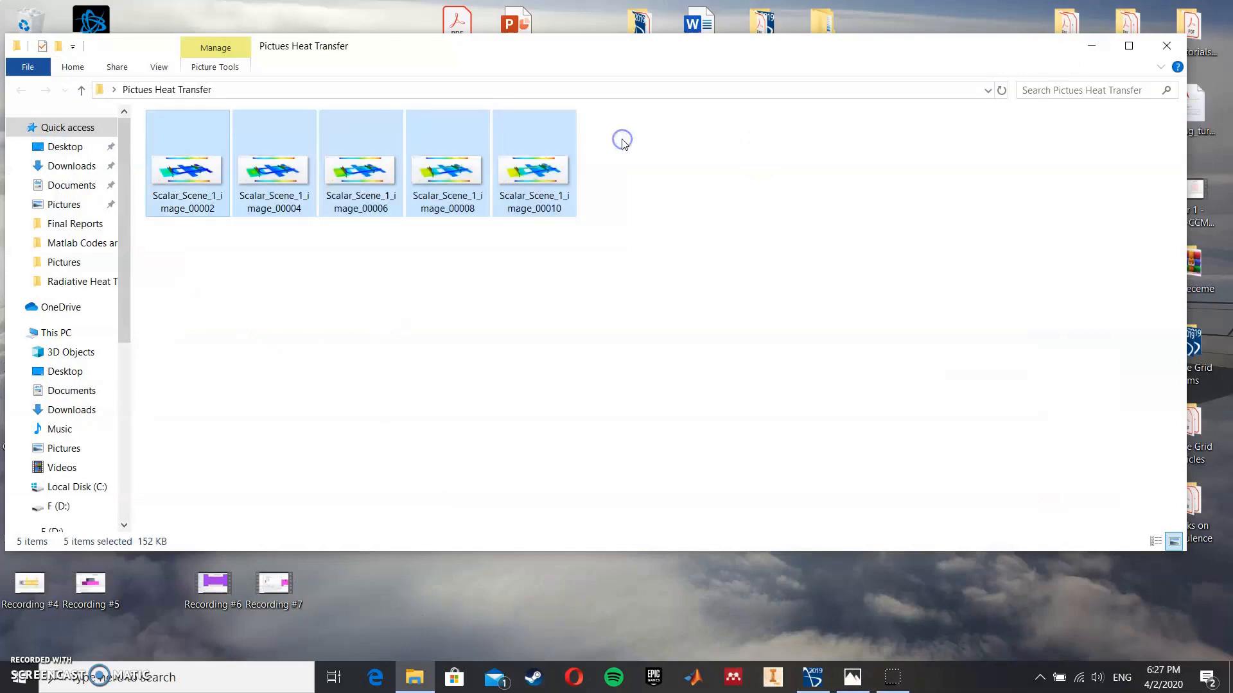
key(Delete)
click(813, 677)
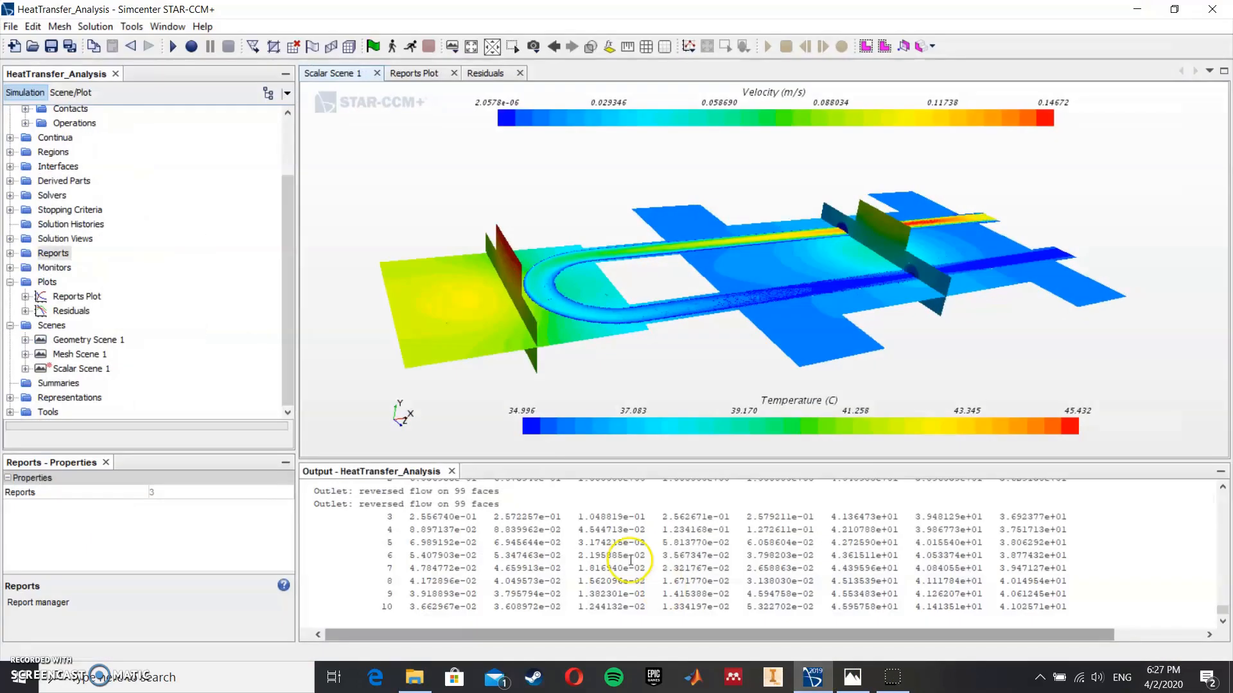
- Switch the Vector 1 colour bar in Scalar Scene 1 to the casting colour map
click(37, 369)
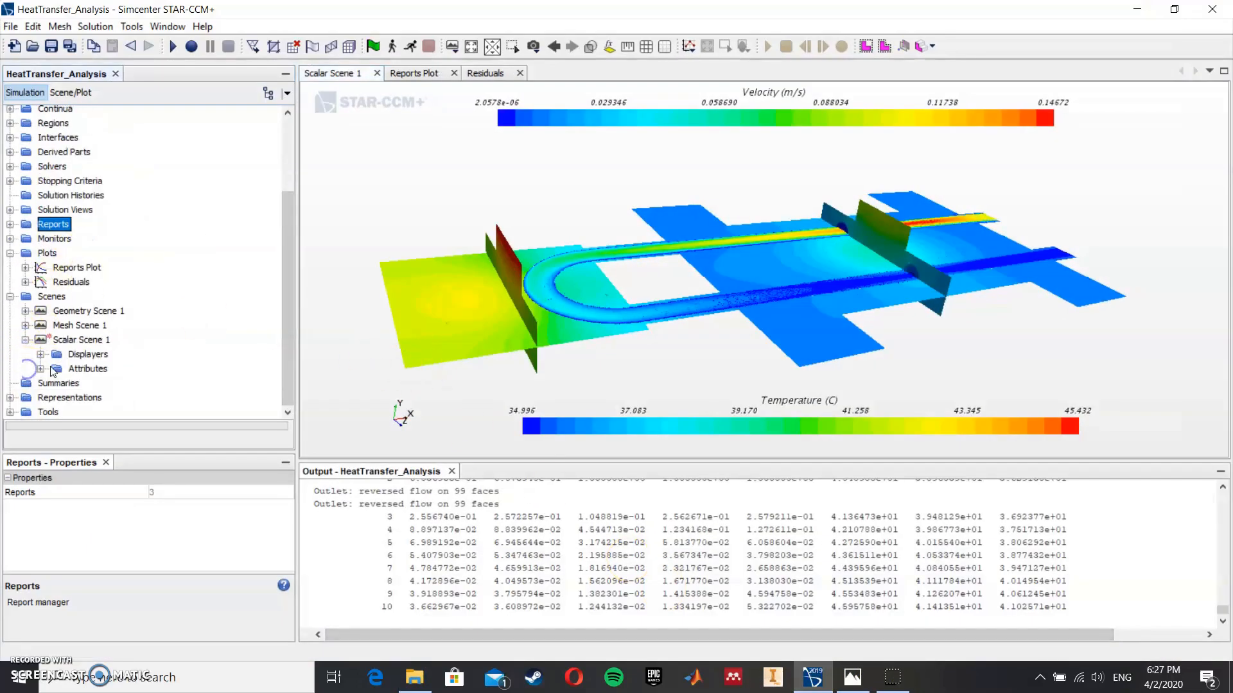
click(40, 354)
click(56, 398)
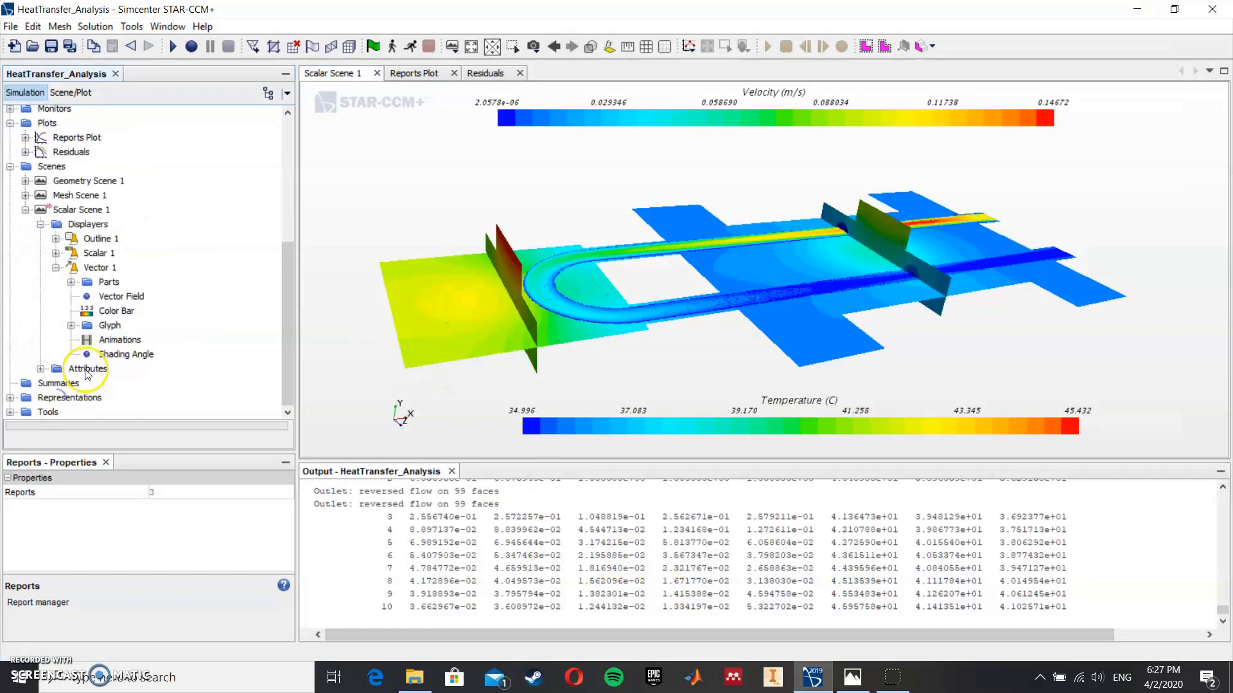
scroll(719, 327, up, 2)
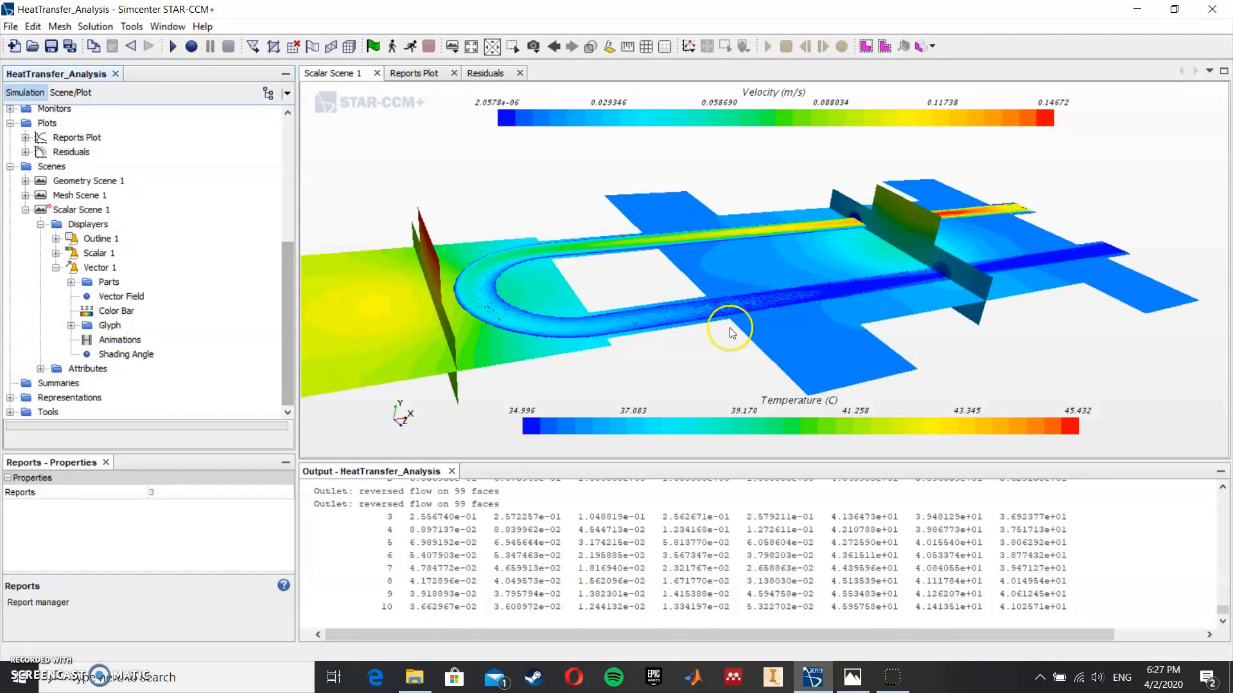
click(116, 311)
click(186, 500)
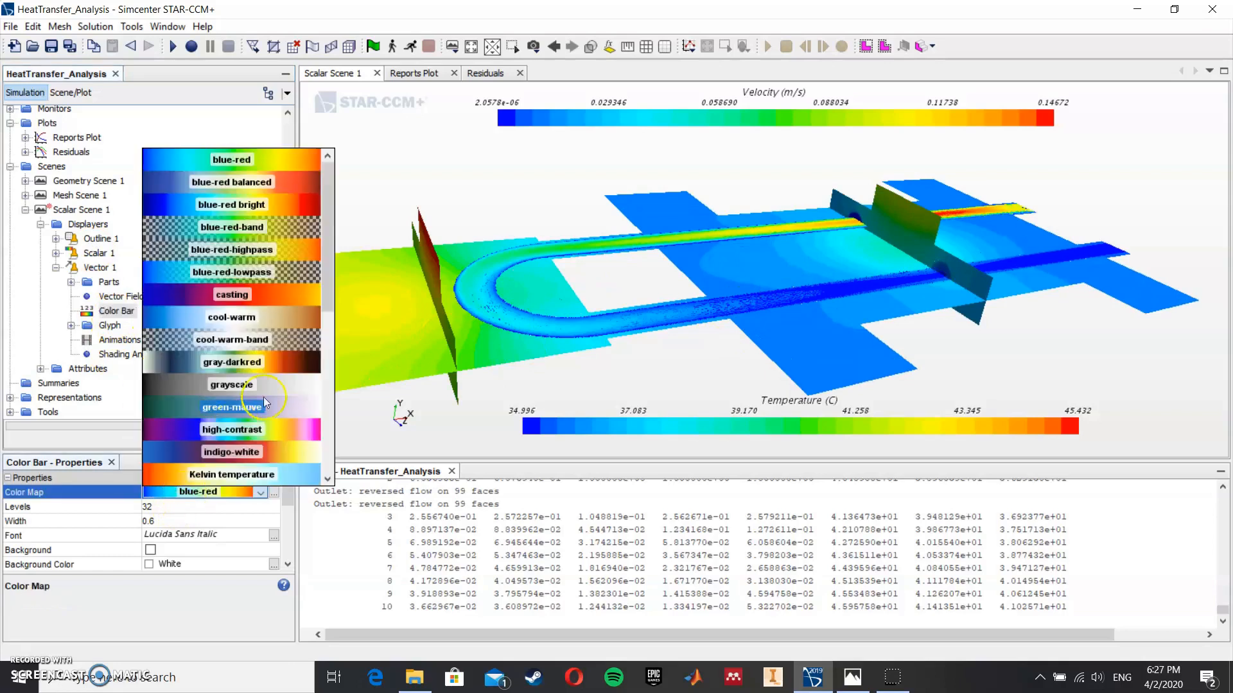
click(262, 296)
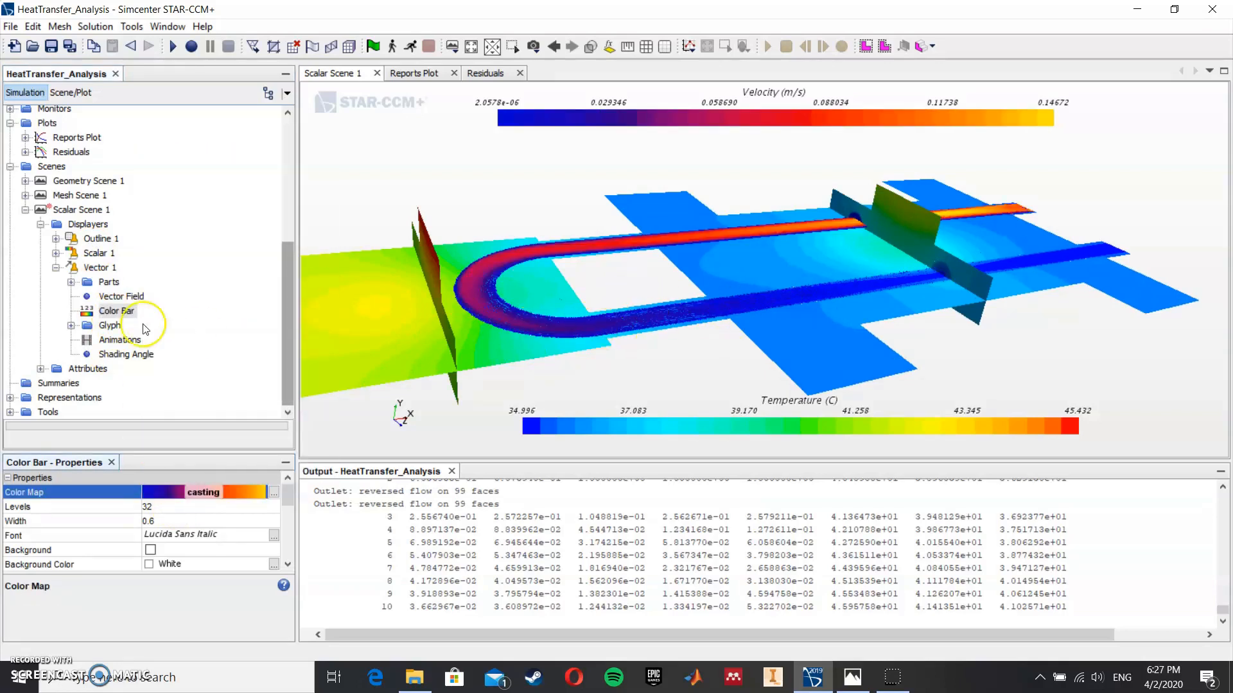
- Set the Vector 1 glyph length to 2.0 and the Geometric Spacing On Ratio to 3
click(71, 327)
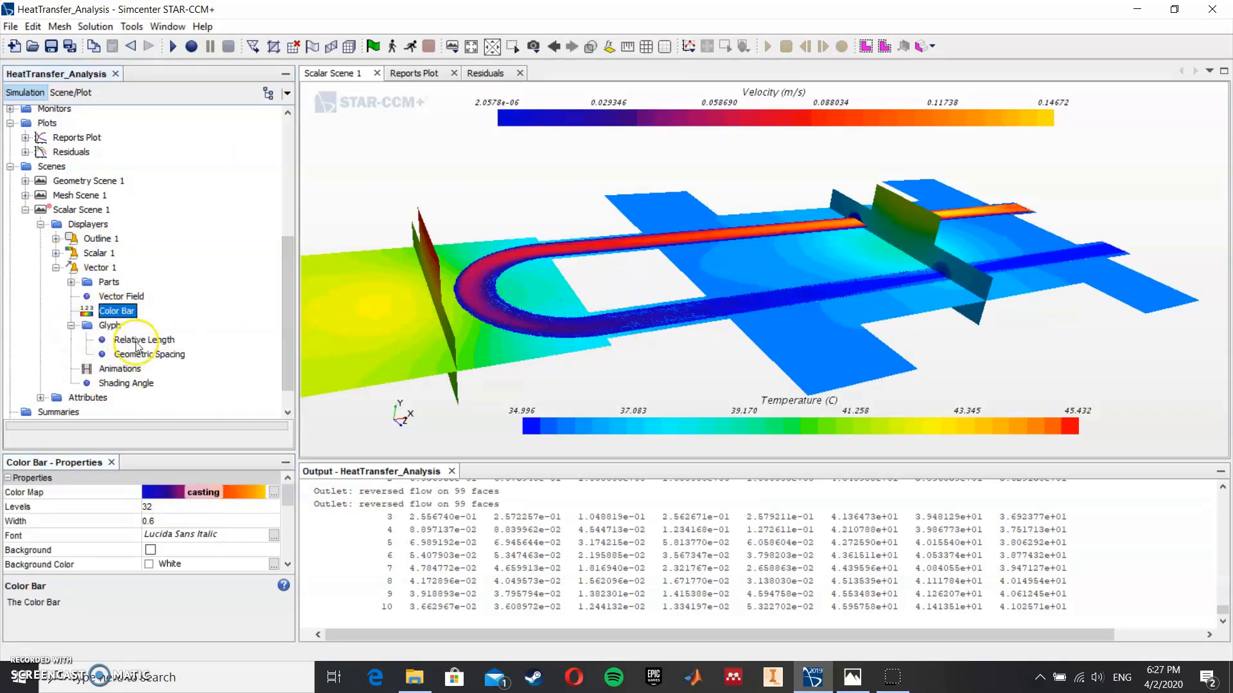
click(144, 340)
click(170, 491)
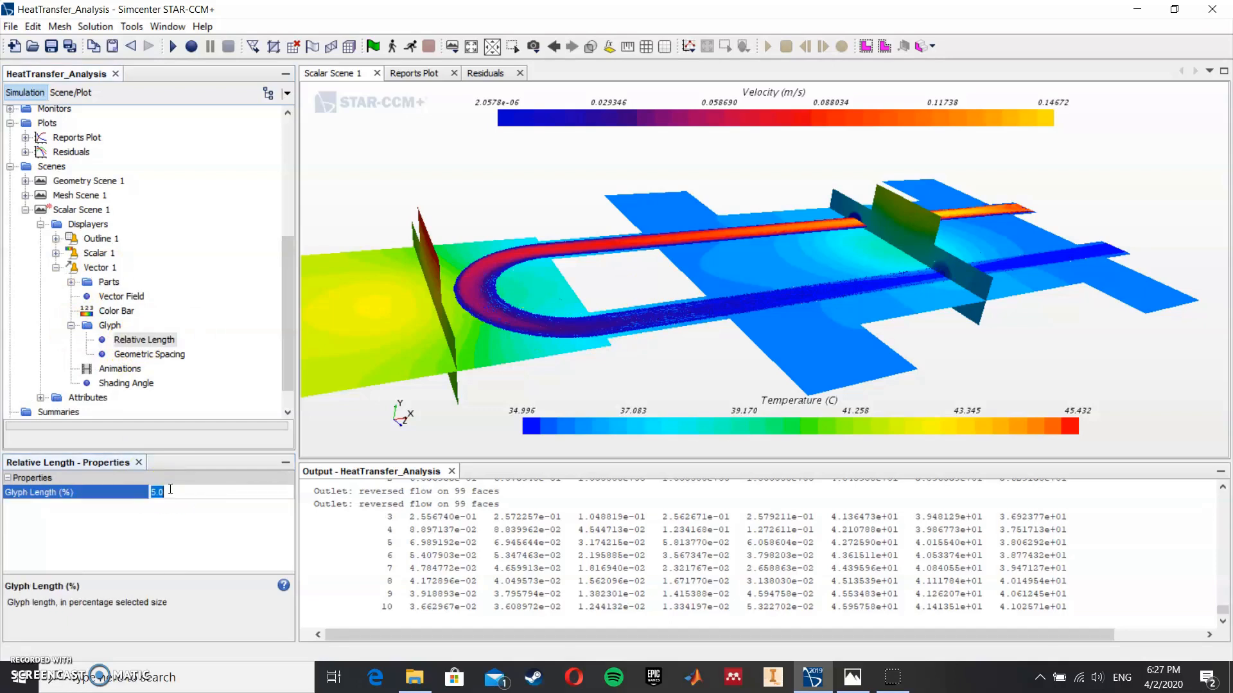
text(2.0)
key(Return)
scroll(568, 343, up, 5)
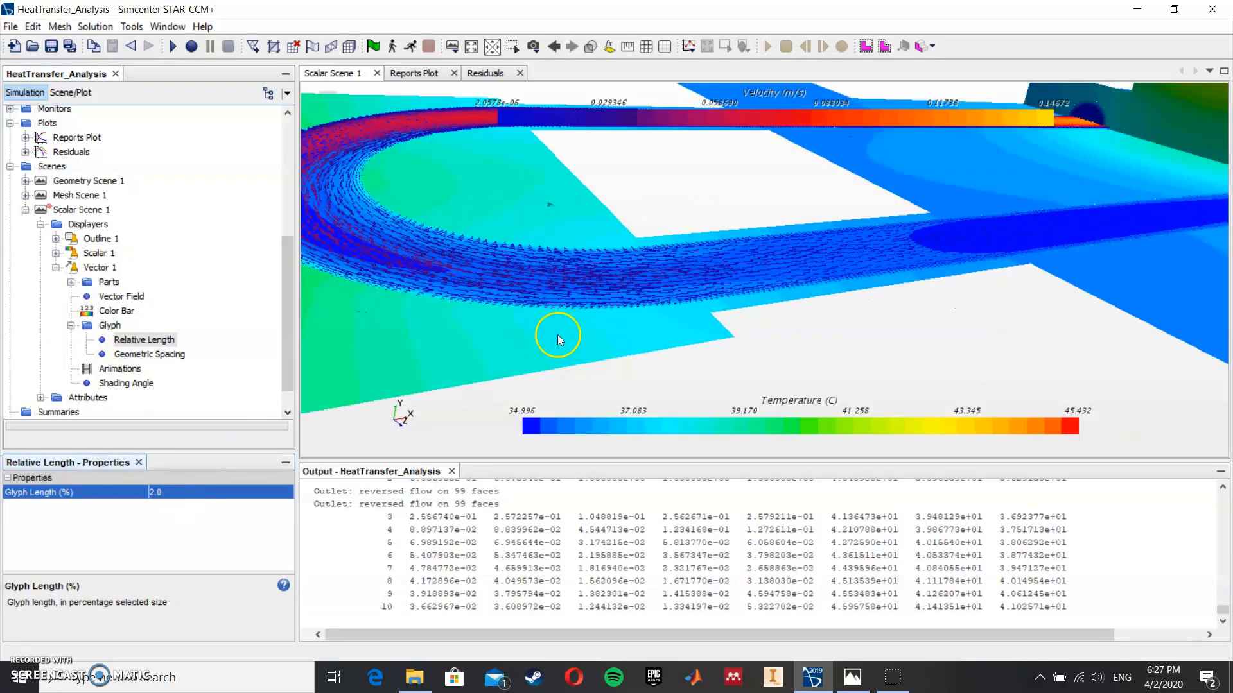
click(147, 356)
click(185, 506)
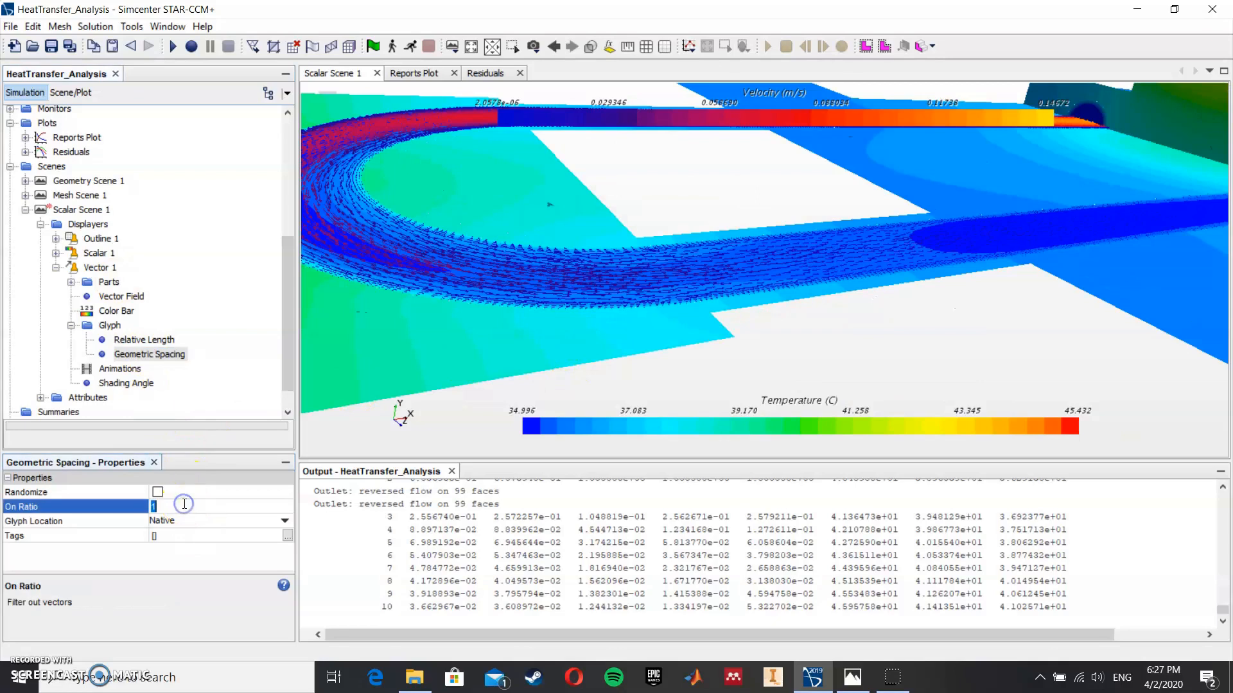
key(Return)
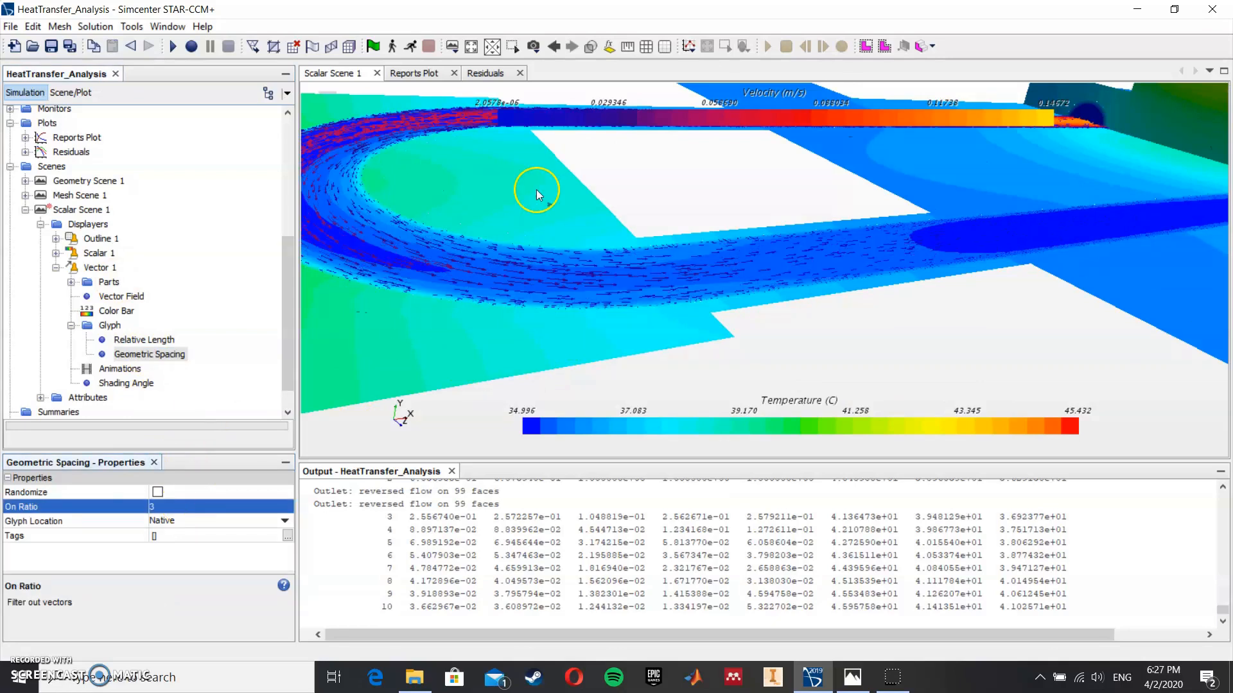
- Lengthen the glyphs to 3.0 and thin the vectors with an On Ratio of 5
click(127, 341)
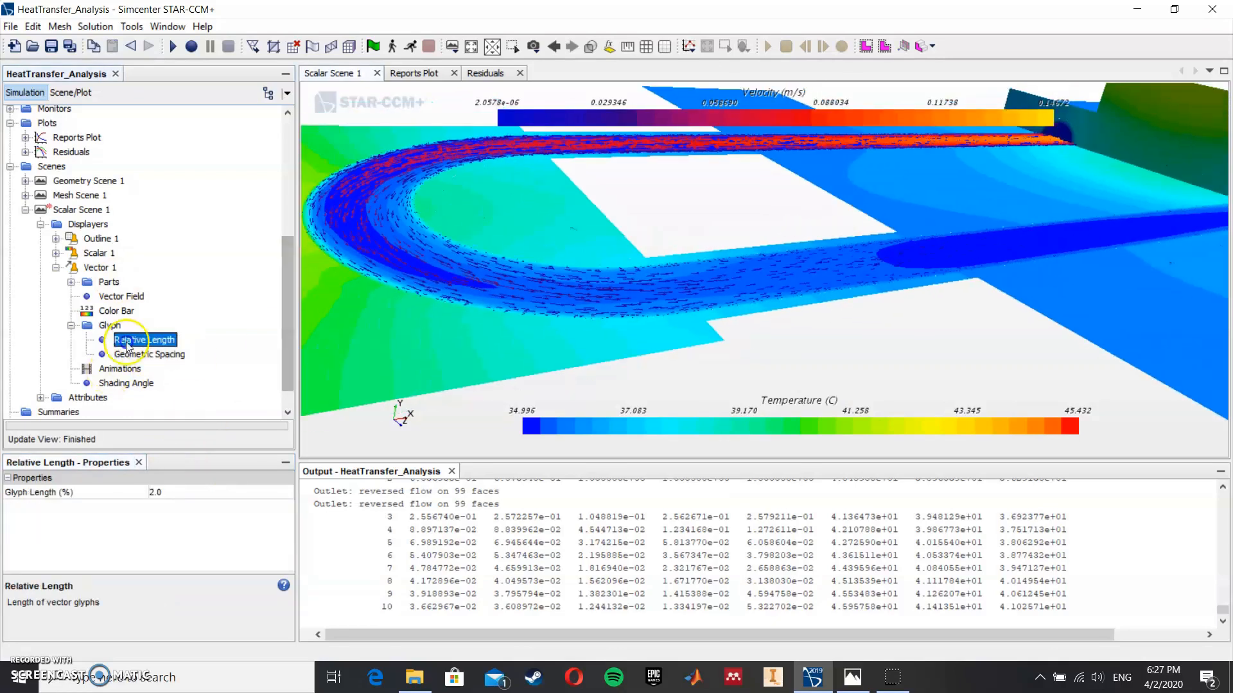
click(174, 494)
text(3)
key(Return)
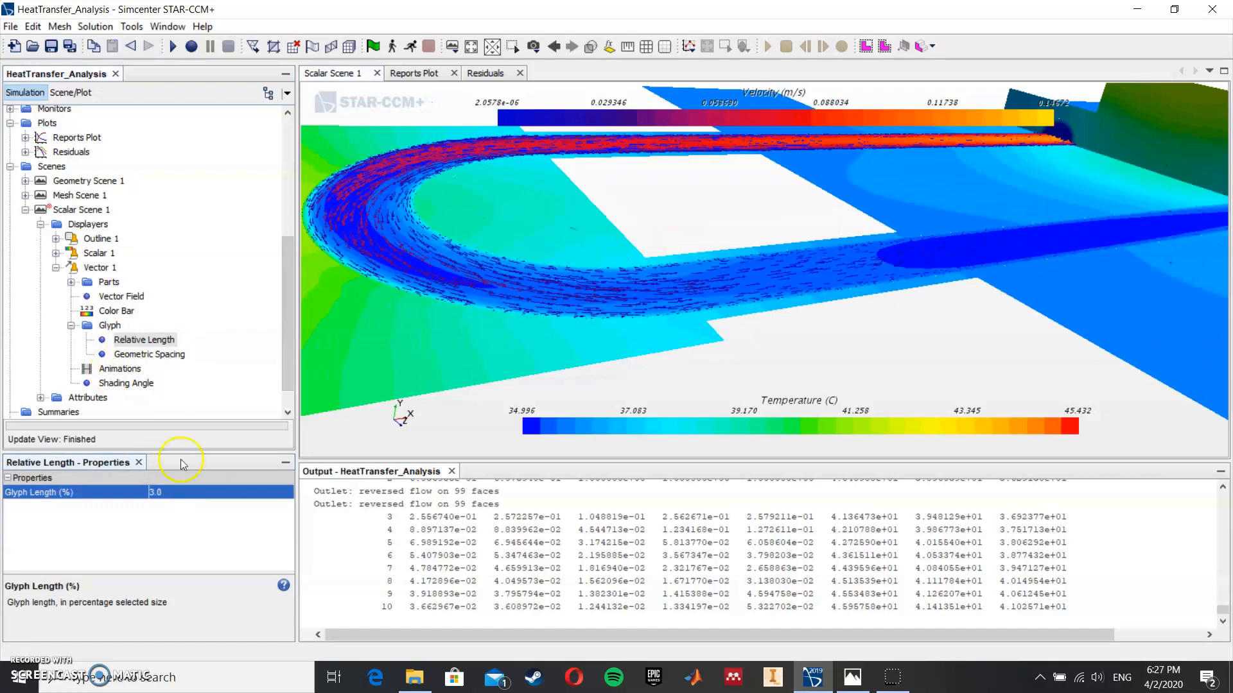
click(151, 354)
click(174, 507)
text(5)
key(Return)
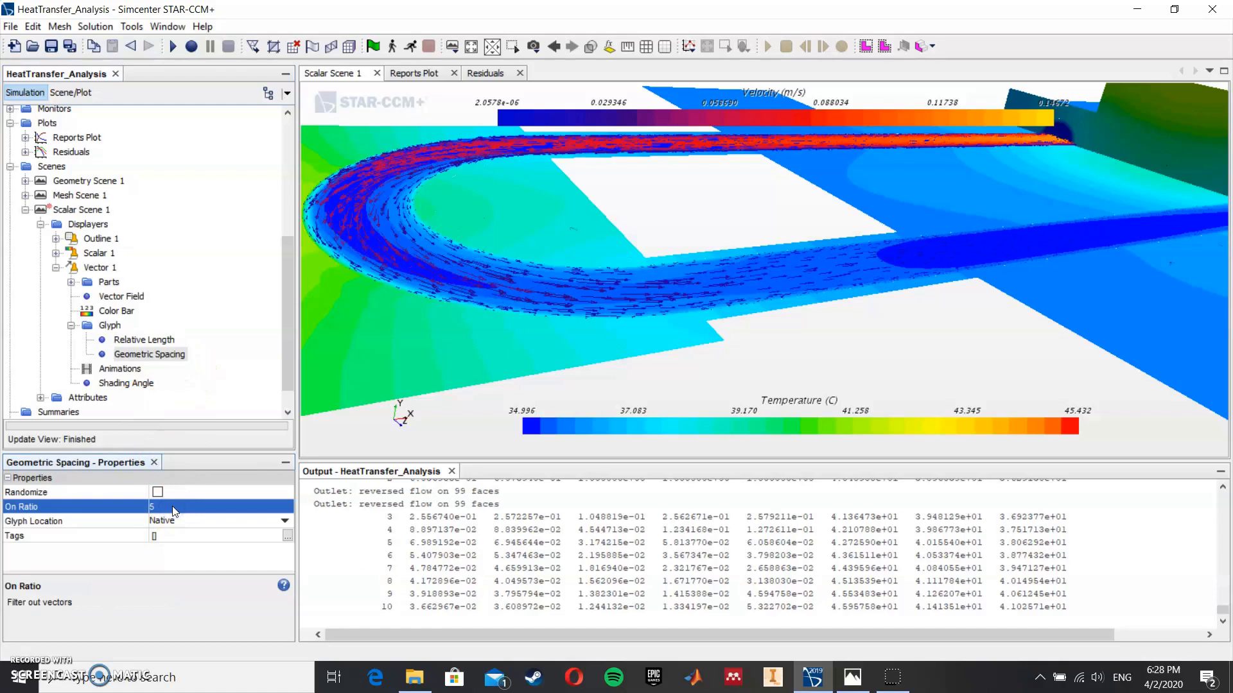
- Raise the On Ratio through 6 to 10, rotating the scene to check vector density
mouse_move(672, 283)
mouse_down()
mouse_move(504, 193)
mouse_move(677, 292)
mouse_move(707, 278)
mouse_move(690, 268)
mouse_up()
scroll(679, 296, up, 5)
scroll(709, 305, down, 4)
click(159, 507)
text(6)
key(Return)
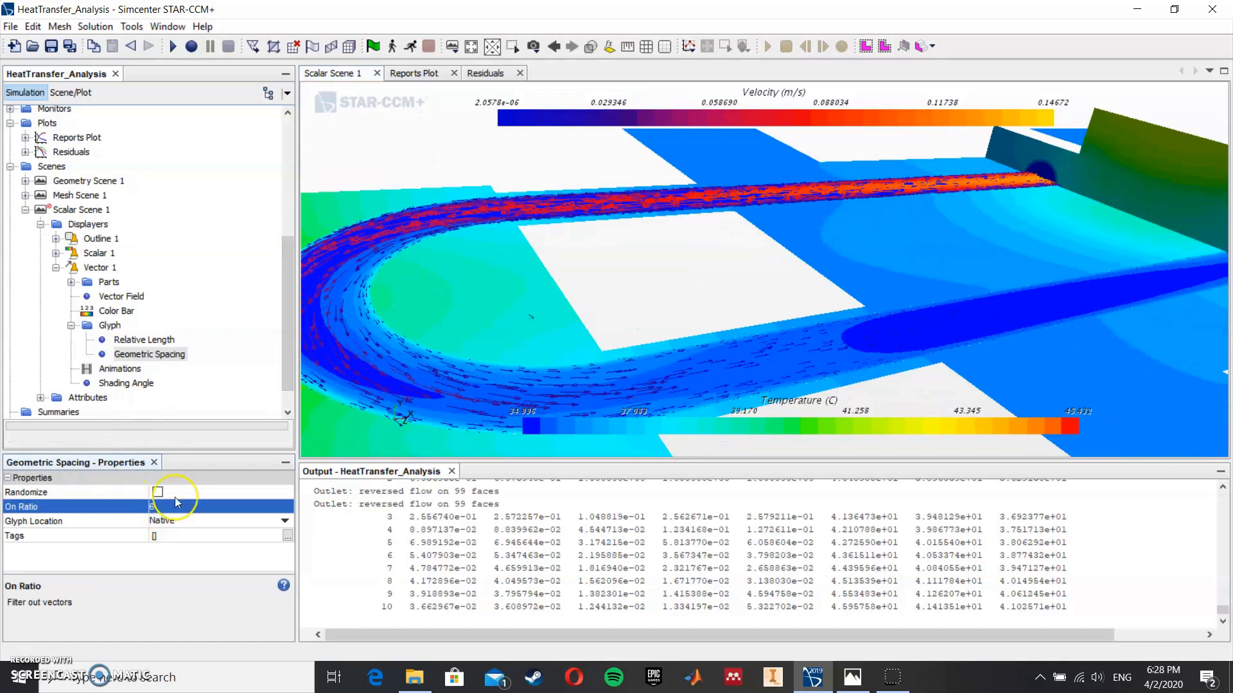
click(172, 508)
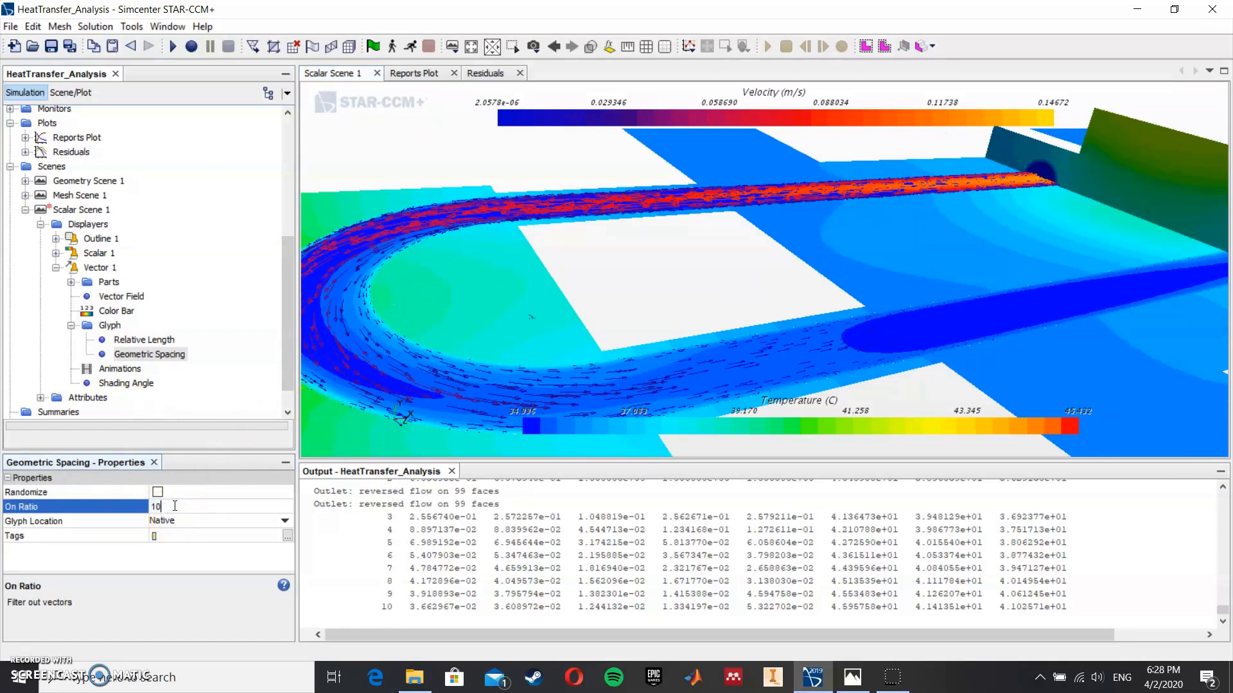
text(10)
key(Return)
drag(600, 233, 292, 431)
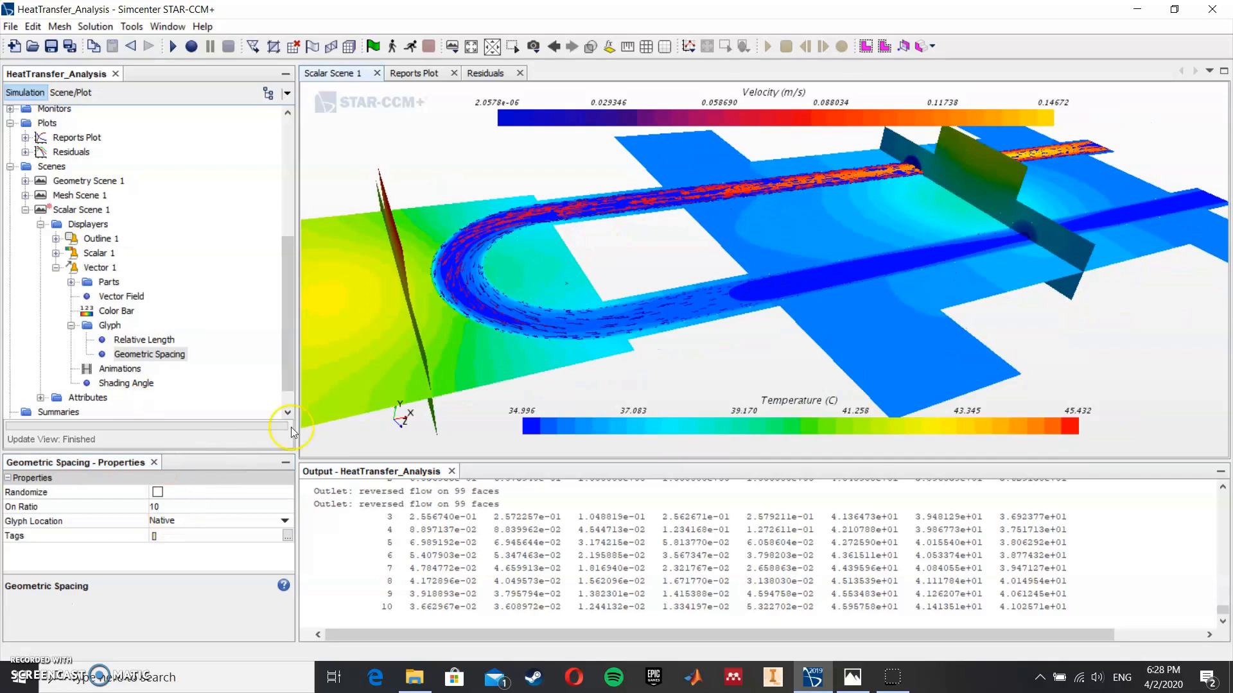
- Try a glyph length of 7.0, settle on 6.0, and zoom out to the whole cooling plate
click(144, 339)
click(174, 489)
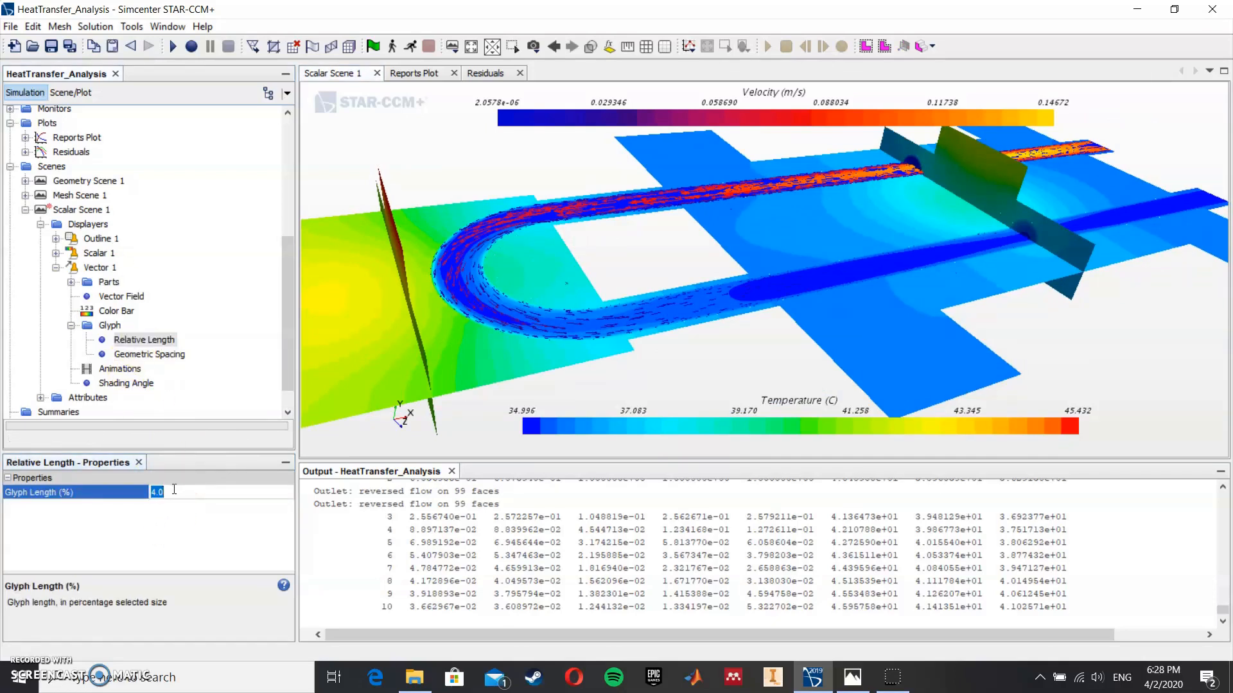
text(7)
key(Return)
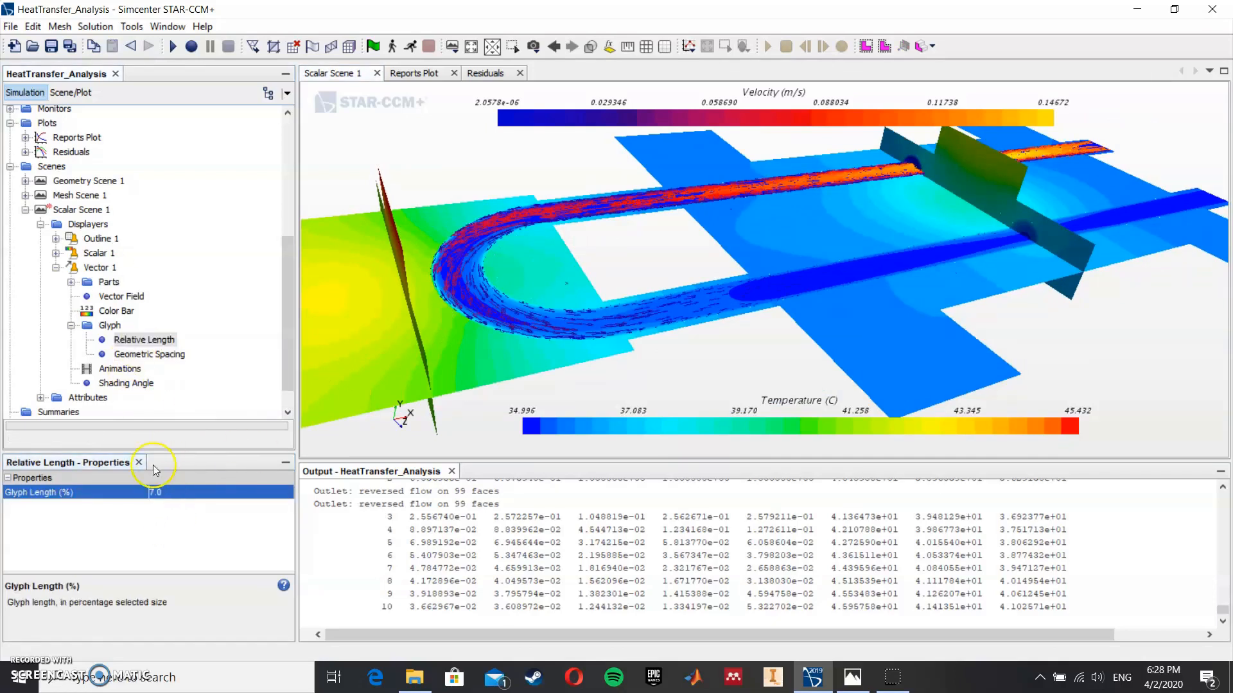
click(177, 494)
text(6)
key(Return)
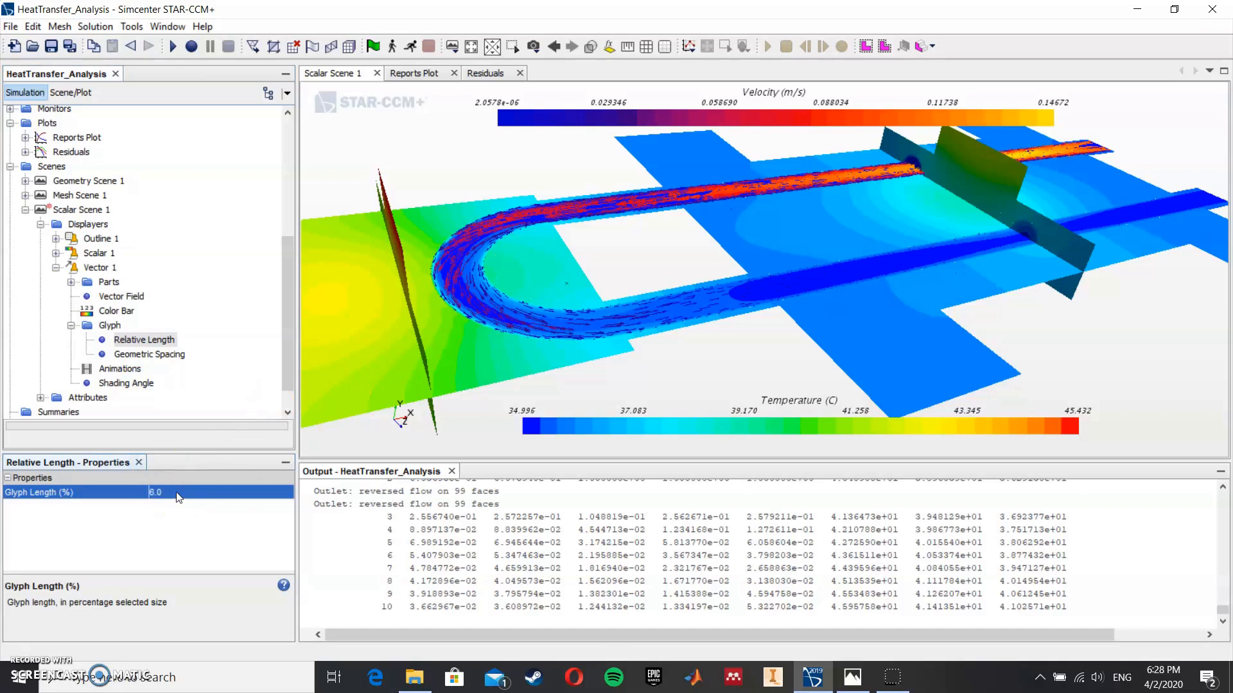
click(570, 295)
scroll(571, 295, down, 5)
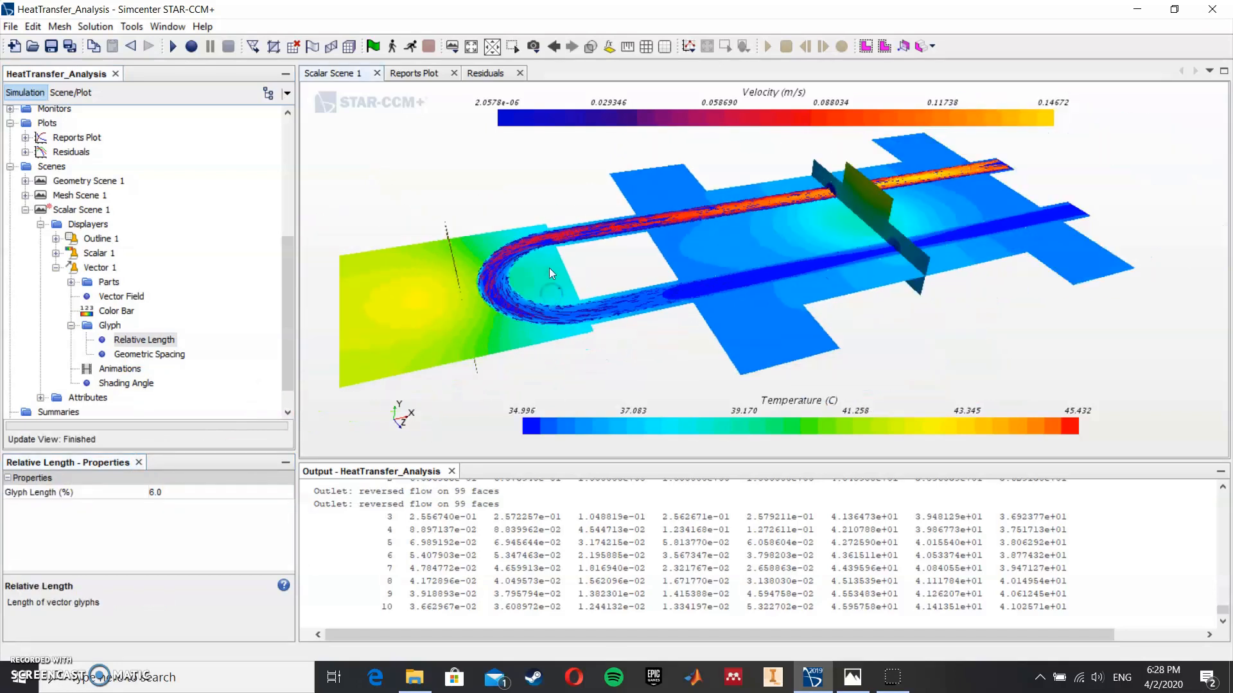
scroll(556, 250, down, 2)
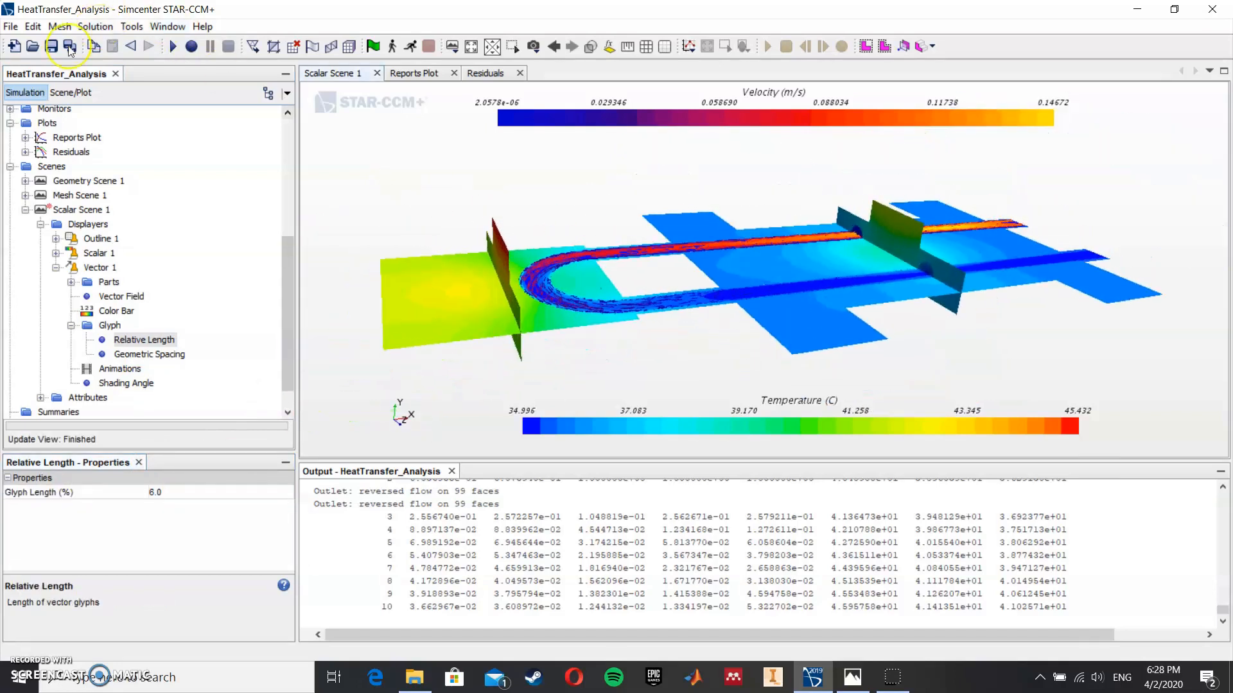
- Clear the previous solution via Solution > Clear Solution and confirm
click(94, 26)
click(240, 7)
click(96, 27)
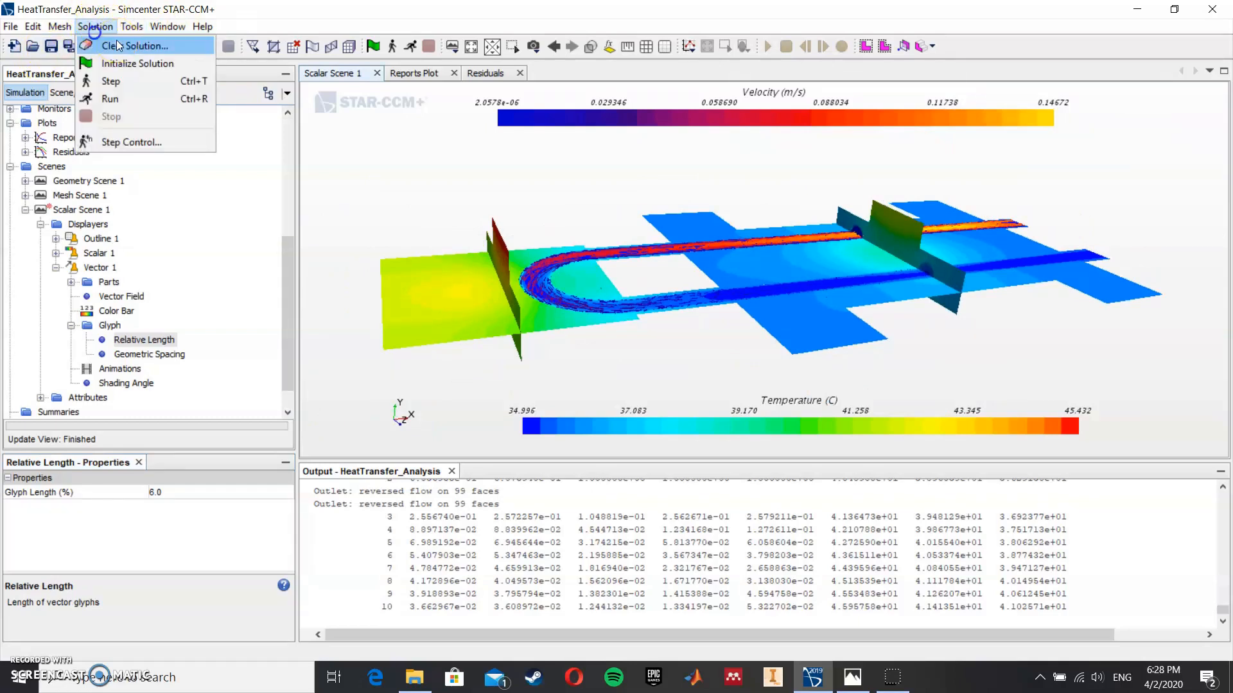
click(134, 46)
click(552, 364)
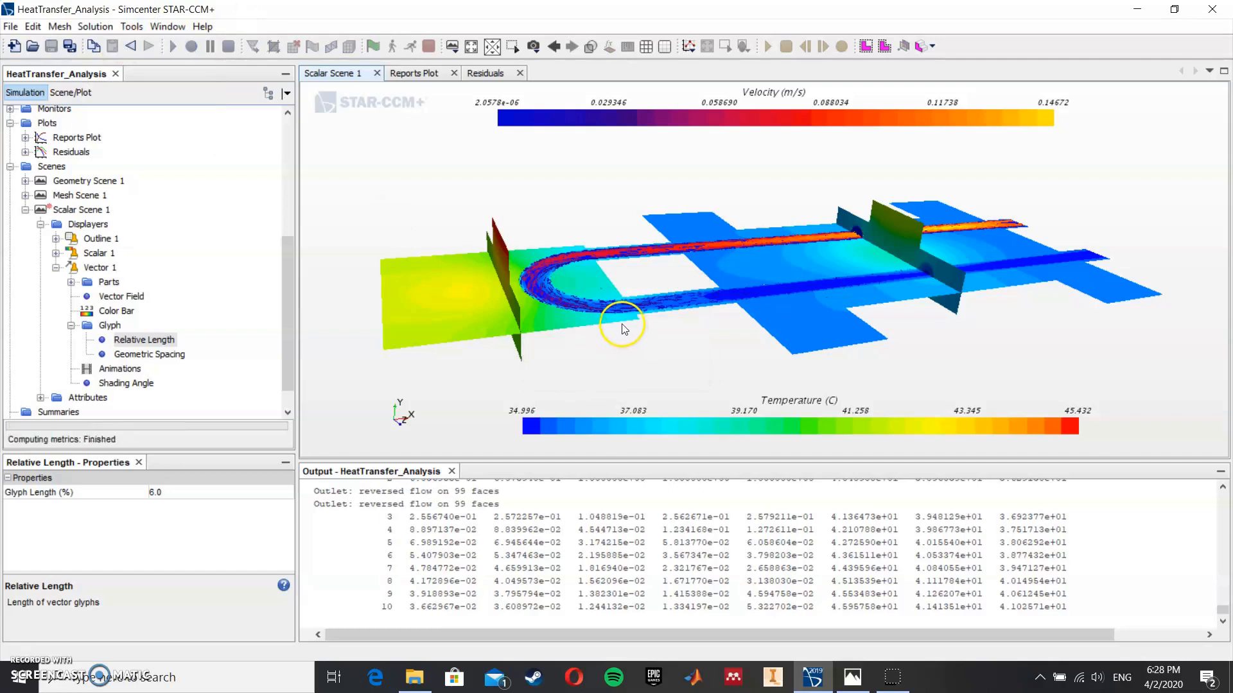
- Save HeatTransfer_Analysis.sim and start the solver running again
mouse_move(622, 328)
mouse_down()
mouse_move(677, 314)
mouse_move(707, 283)
mouse_move(754, 278)
mouse_move(669, 270)
mouse_up()
click(51, 46)
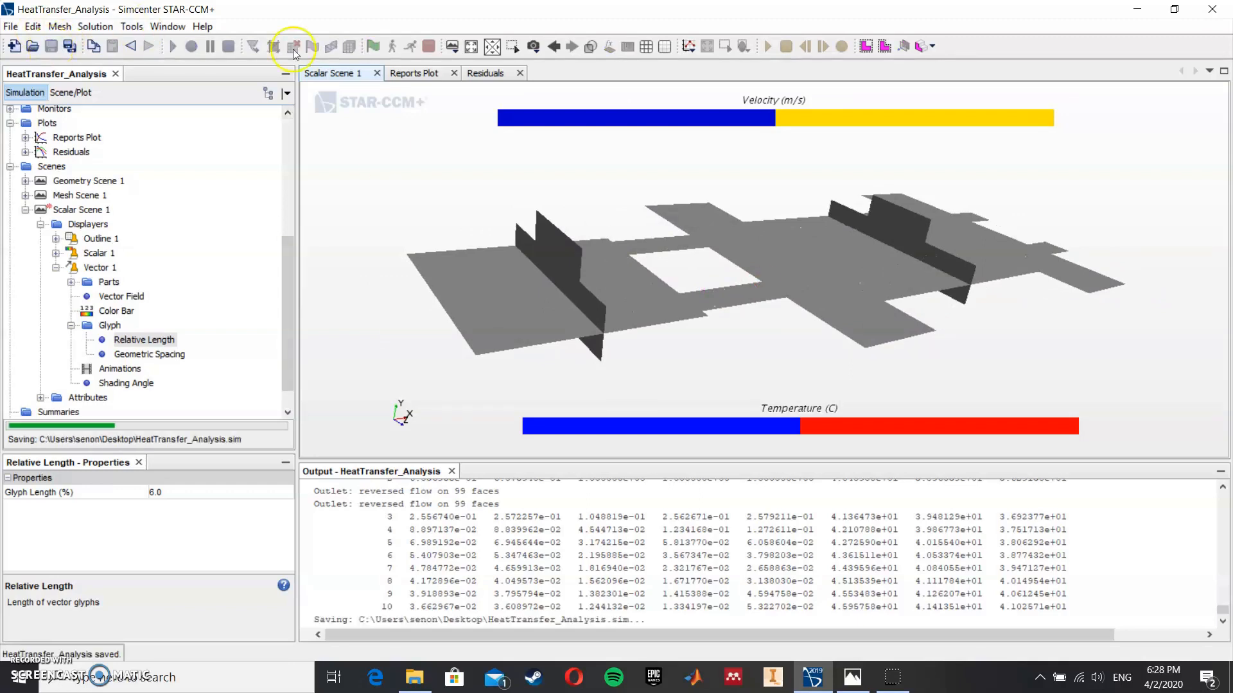
click(410, 48)
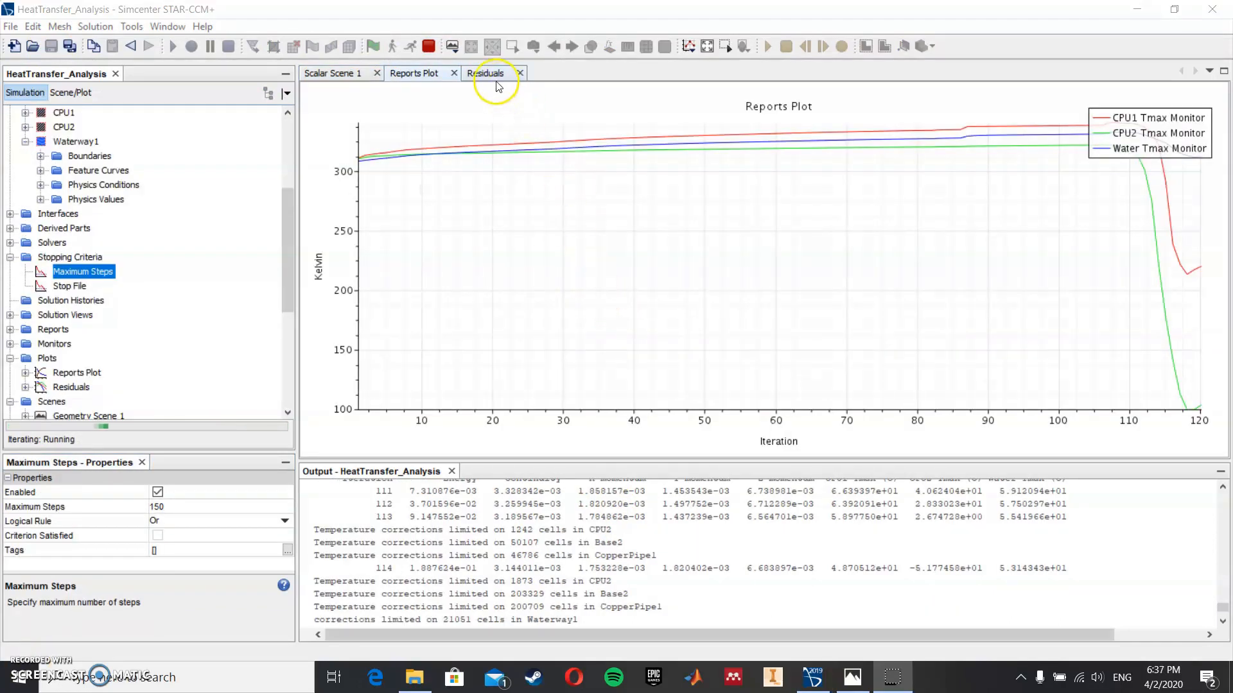
- Move the Reports Plot legend to mid-right and read the residual curves on the Residuals chart
drag(1188, 169, 1077, 241)
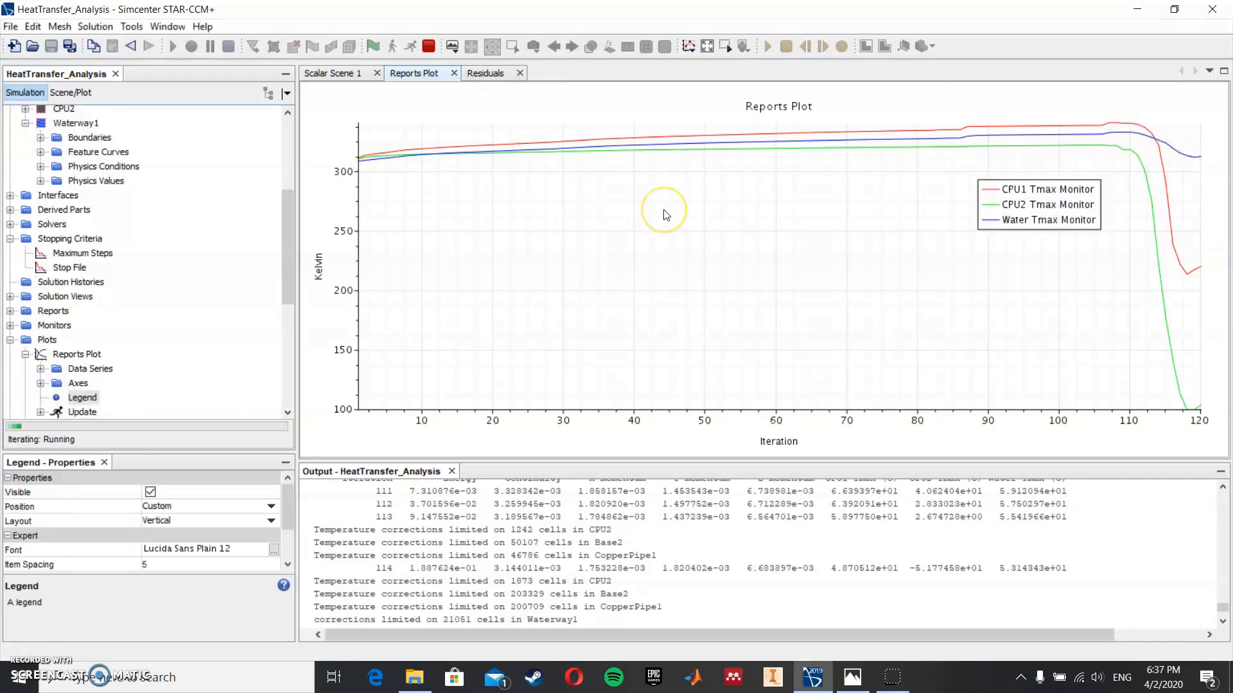
click(521, 82)
click(494, 79)
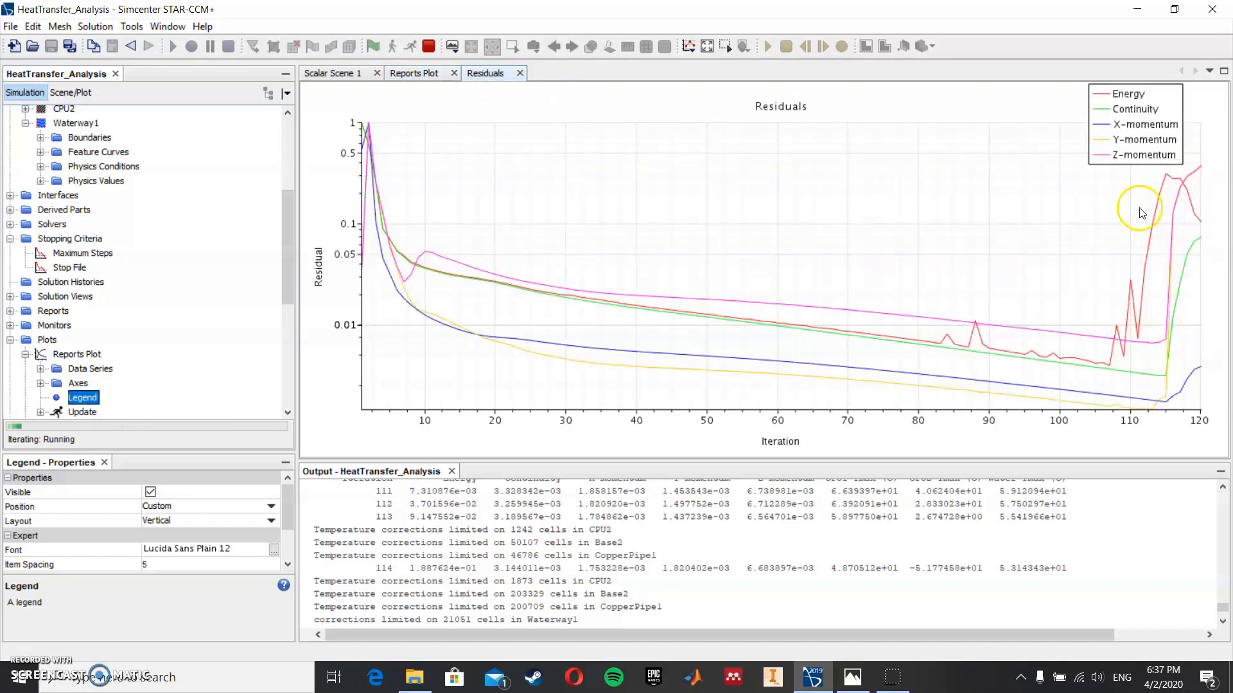
mouse_move(903, 336)
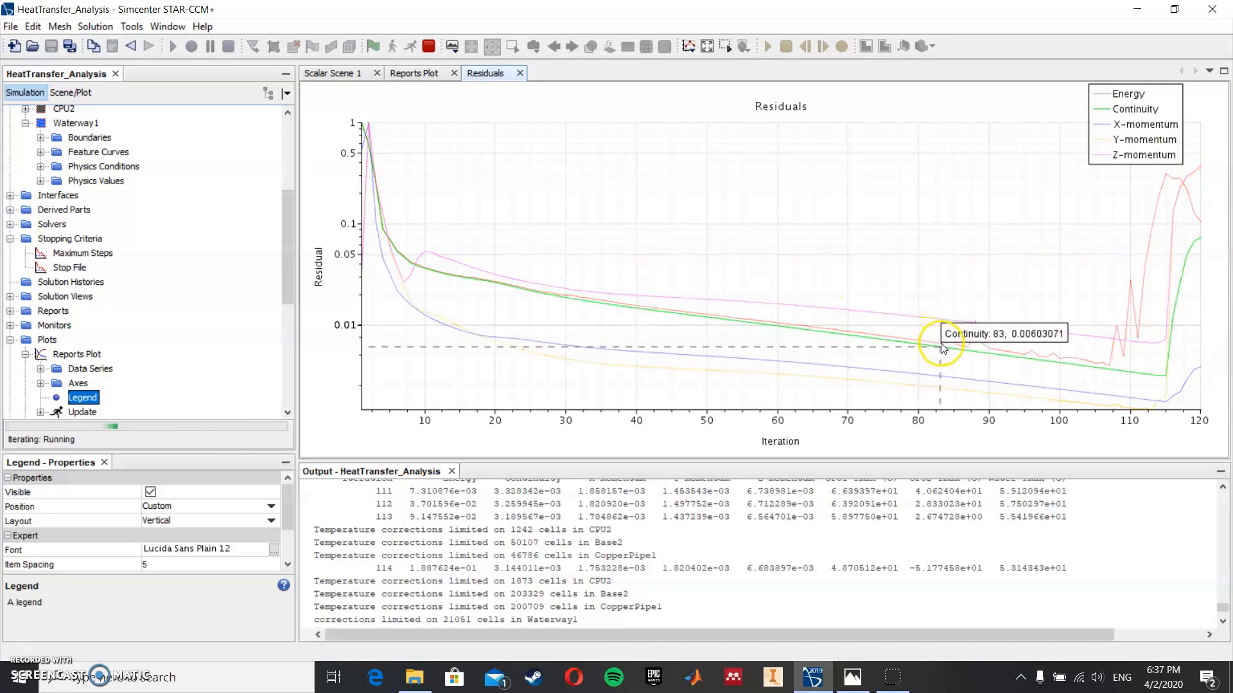
mouse_move(1030, 355)
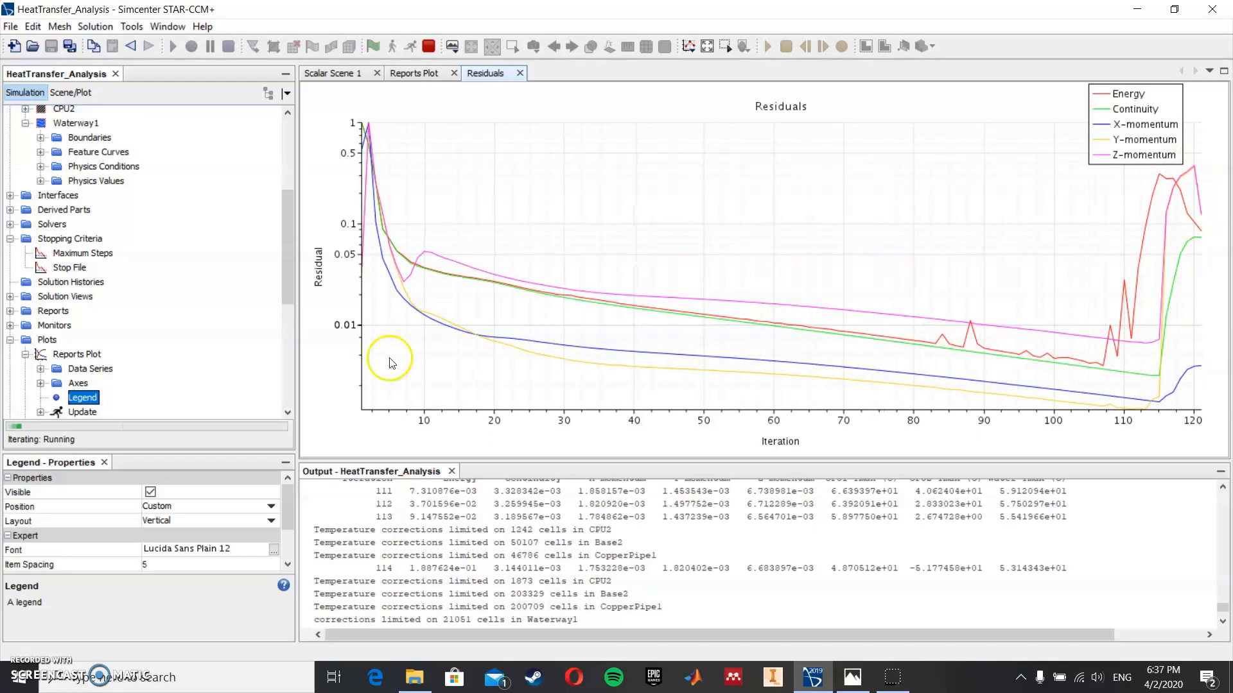
scroll(101, 312, up, 2)
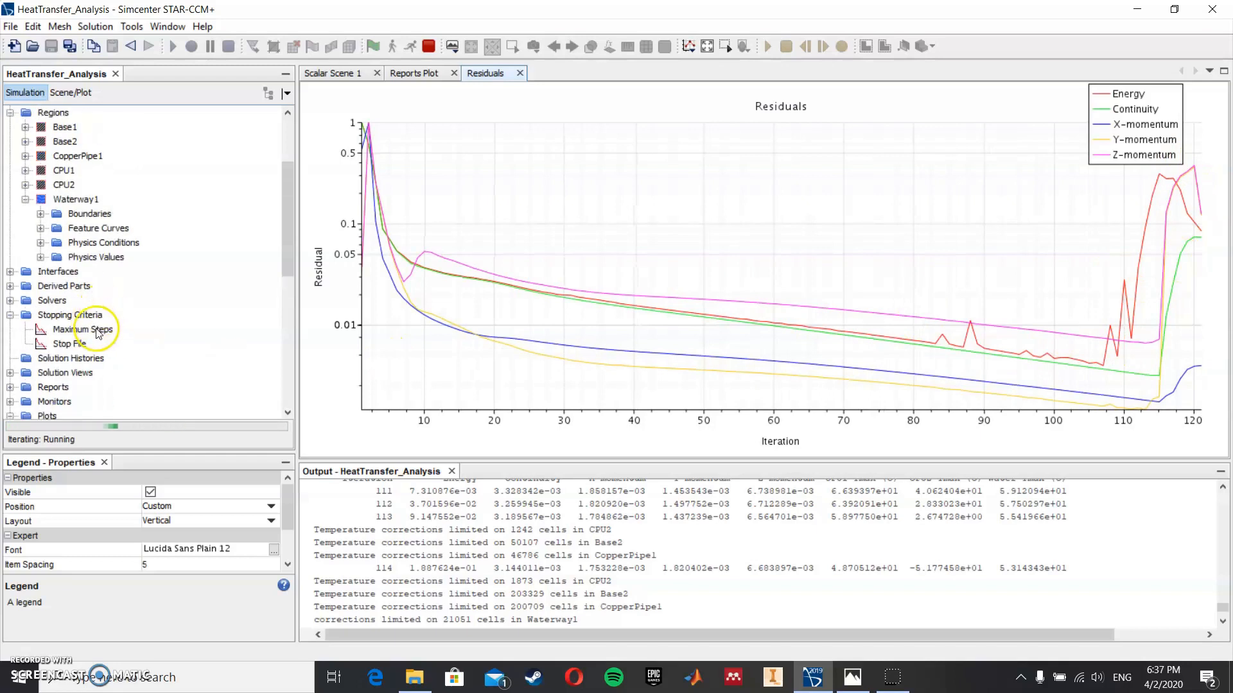
scroll(122, 321, up, 1)
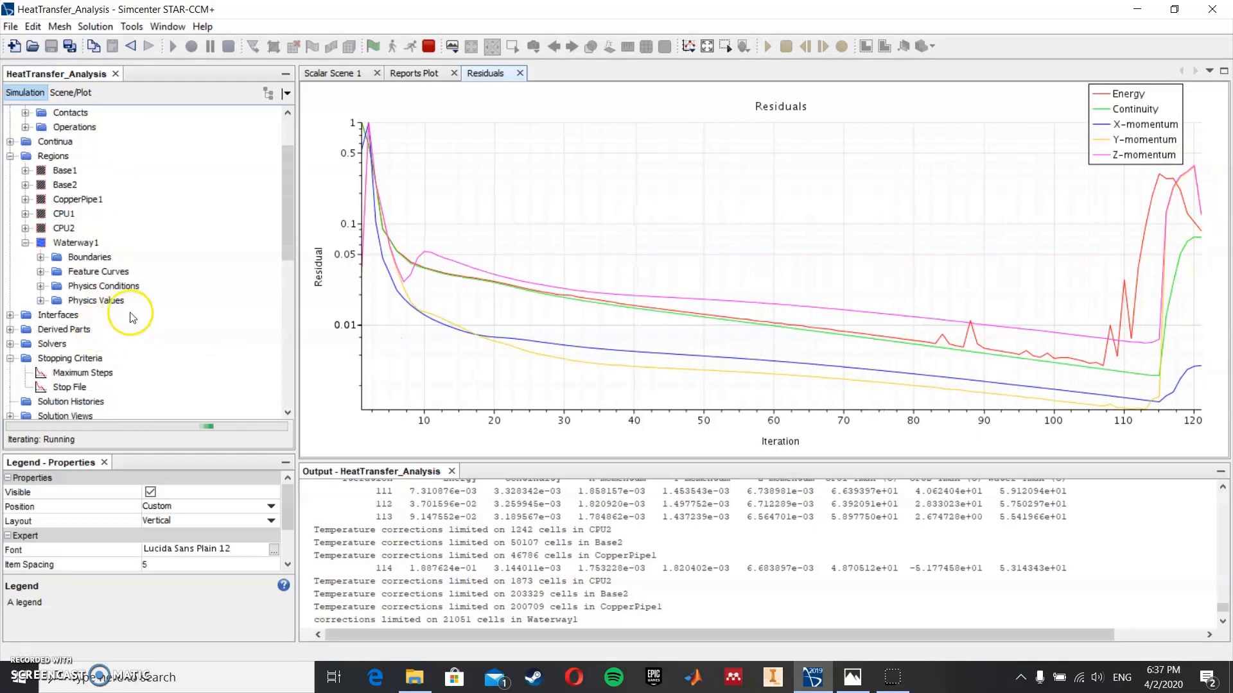
click(415, 74)
- Check the Scalar Scene 1, Residuals and Reports Plot tabs of the running solution
click(332, 73)
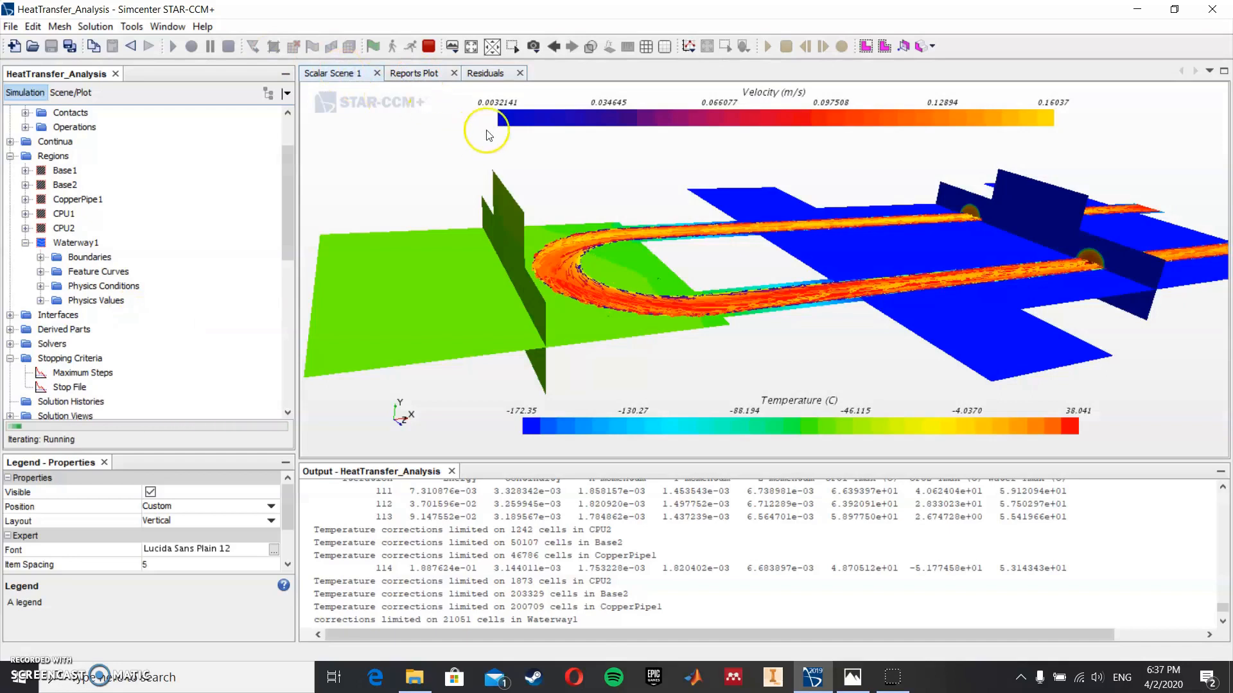
click(488, 74)
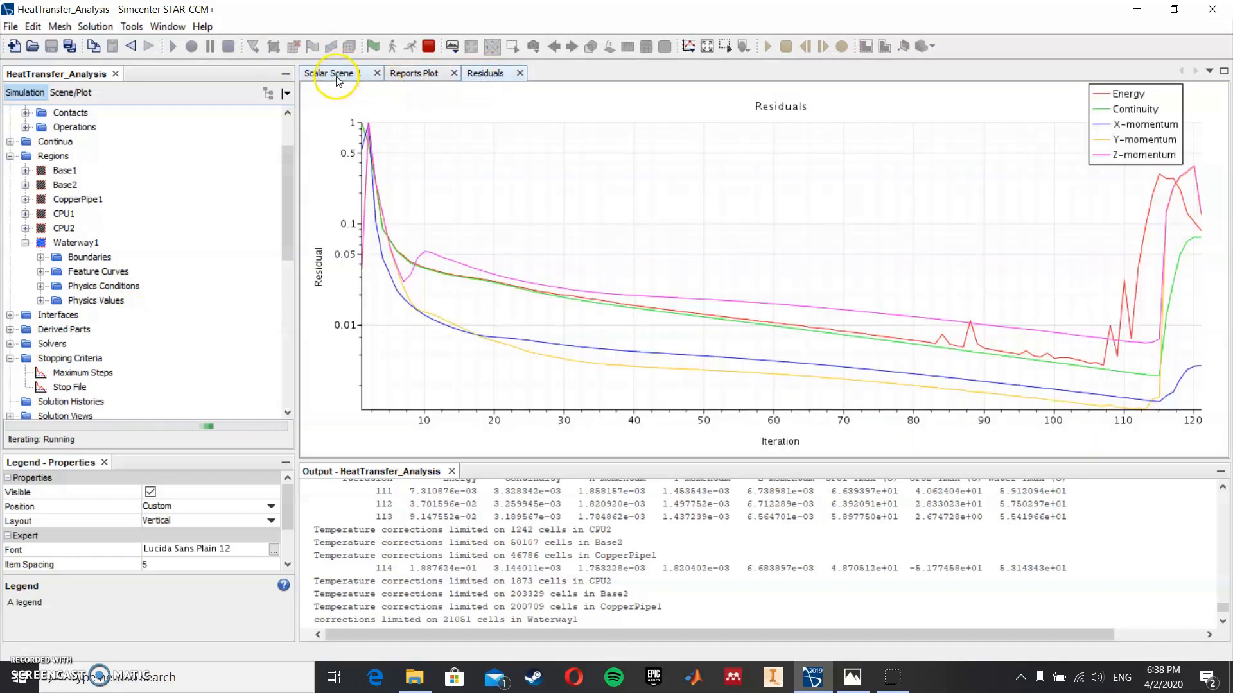
click(414, 74)
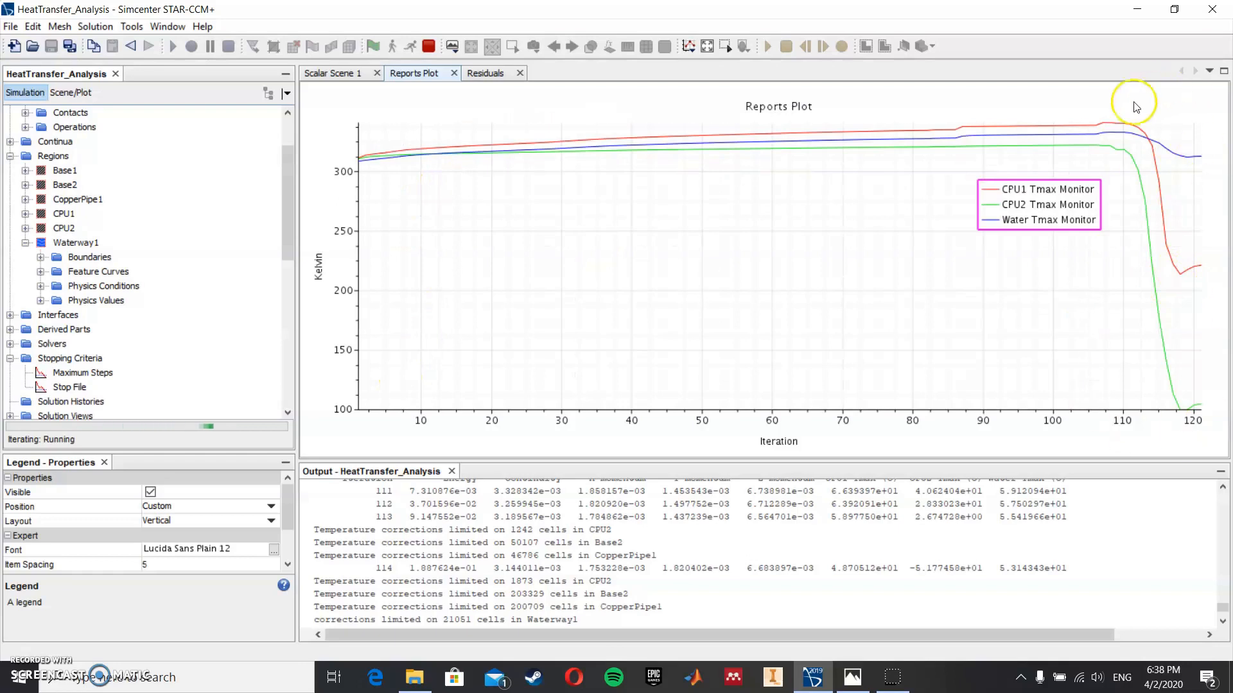
mouse_move(1139, 138)
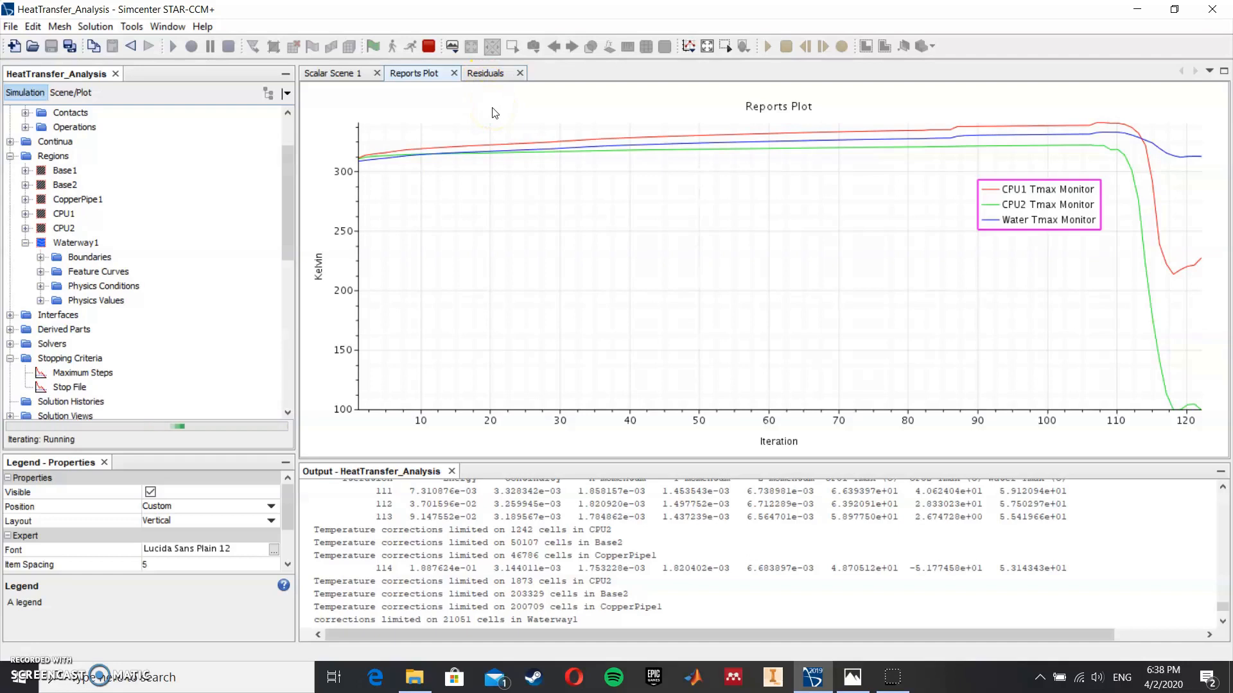
- Stop the solver near iteration 123 and bring up the Clear Solution dialog
click(428, 48)
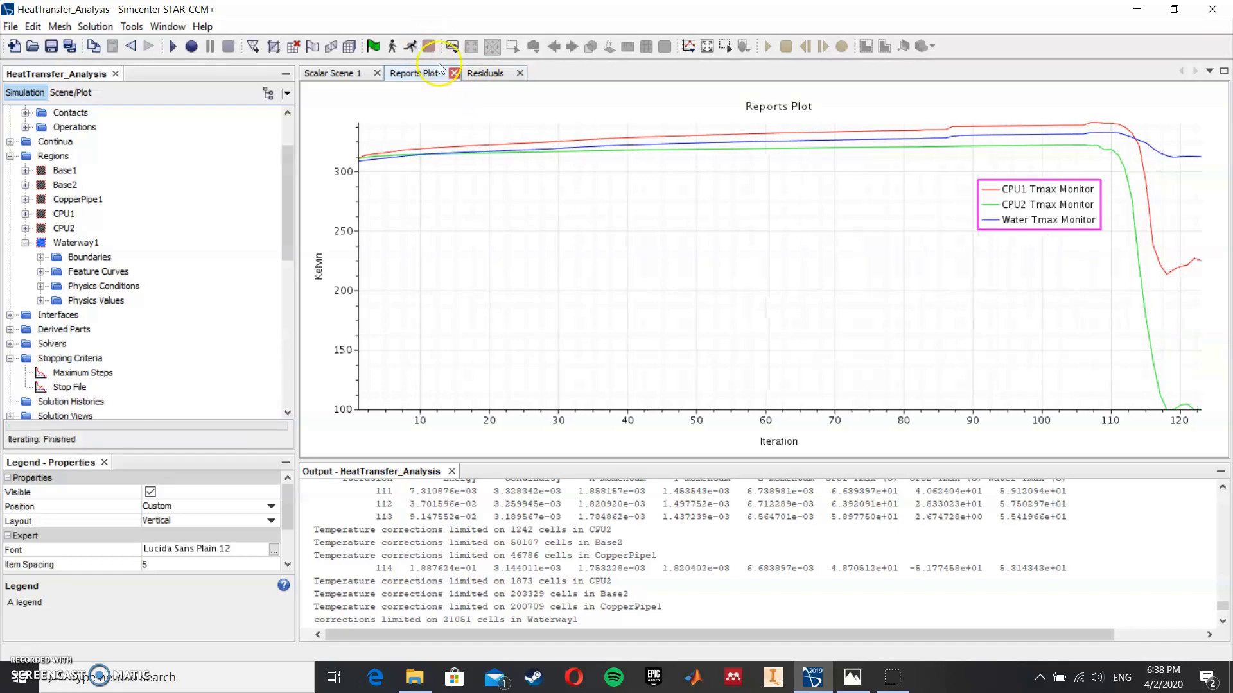
click(84, 26)
click(122, 44)
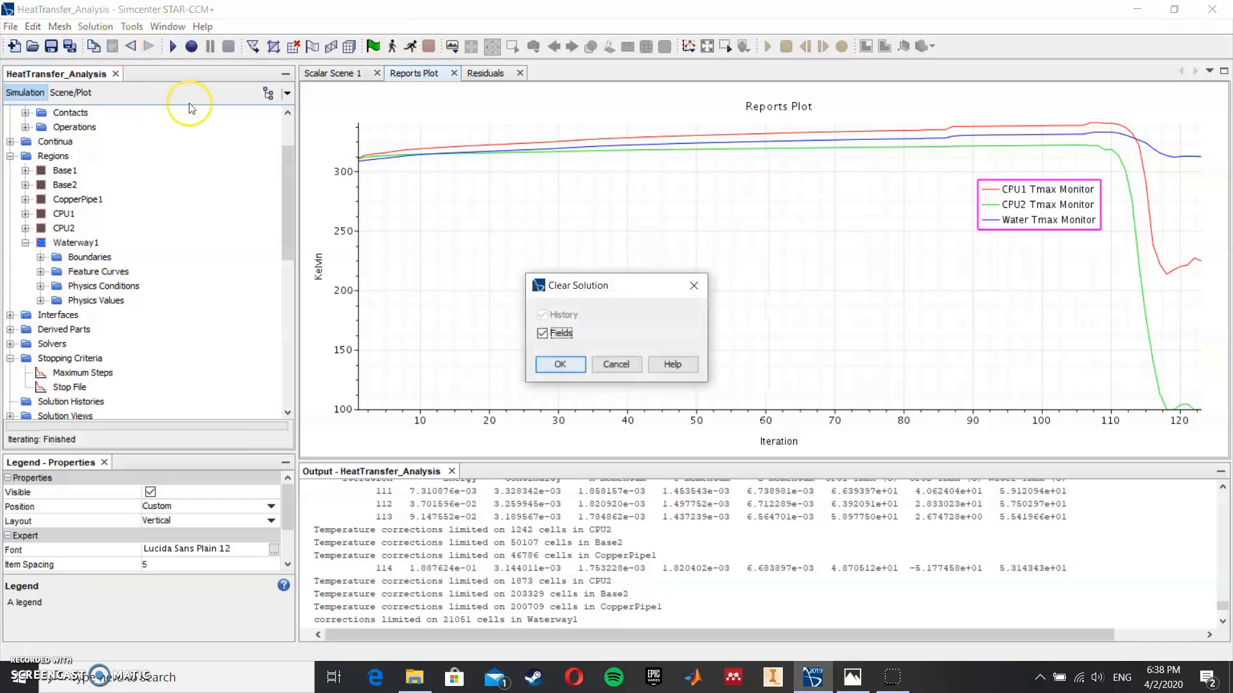
- Confirm clearing the solution history and fields
click(560, 364)
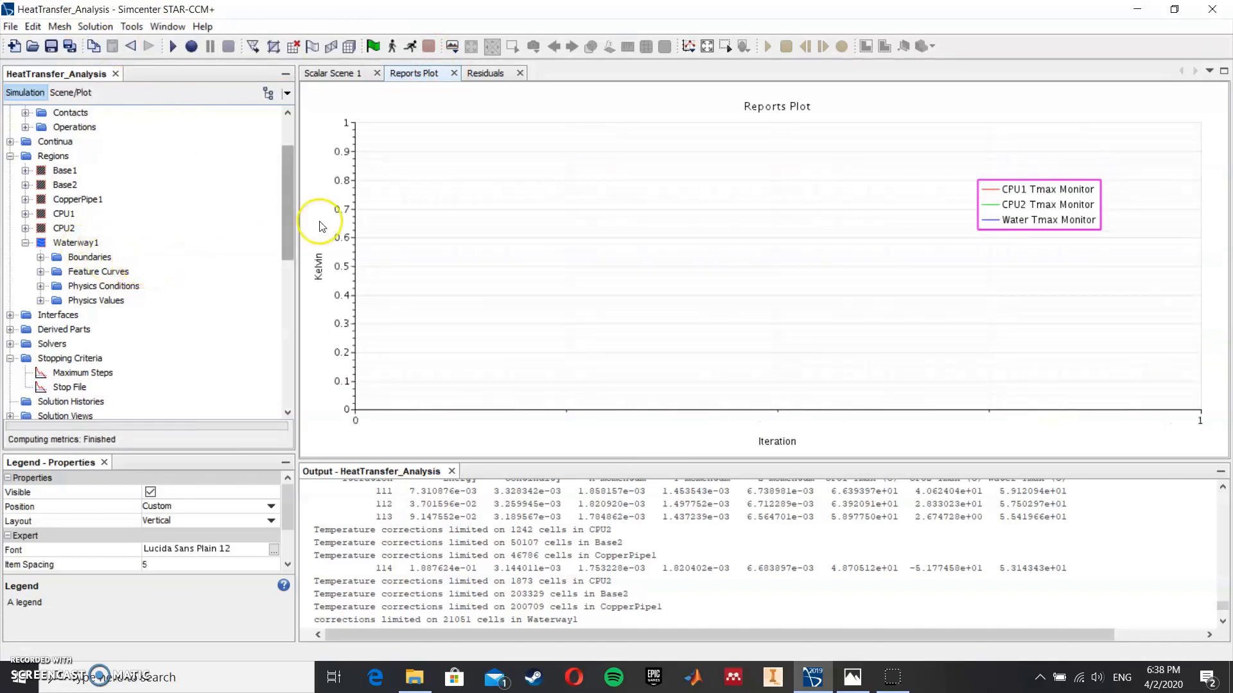
scroll(137, 261, up, 2)
scroll(148, 275, down, 4)
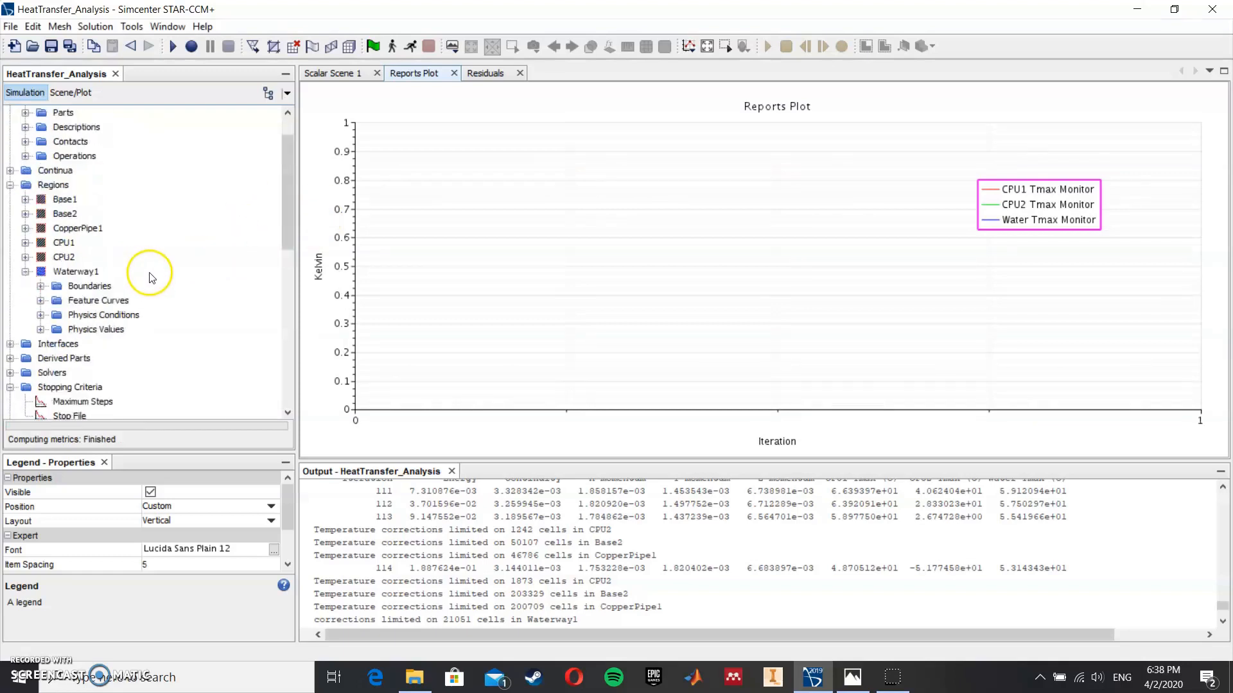
- Set the Coupled Implicit solver's Courant Number to 50
click(10, 301)
click(10, 286)
click(84, 330)
click(176, 492)
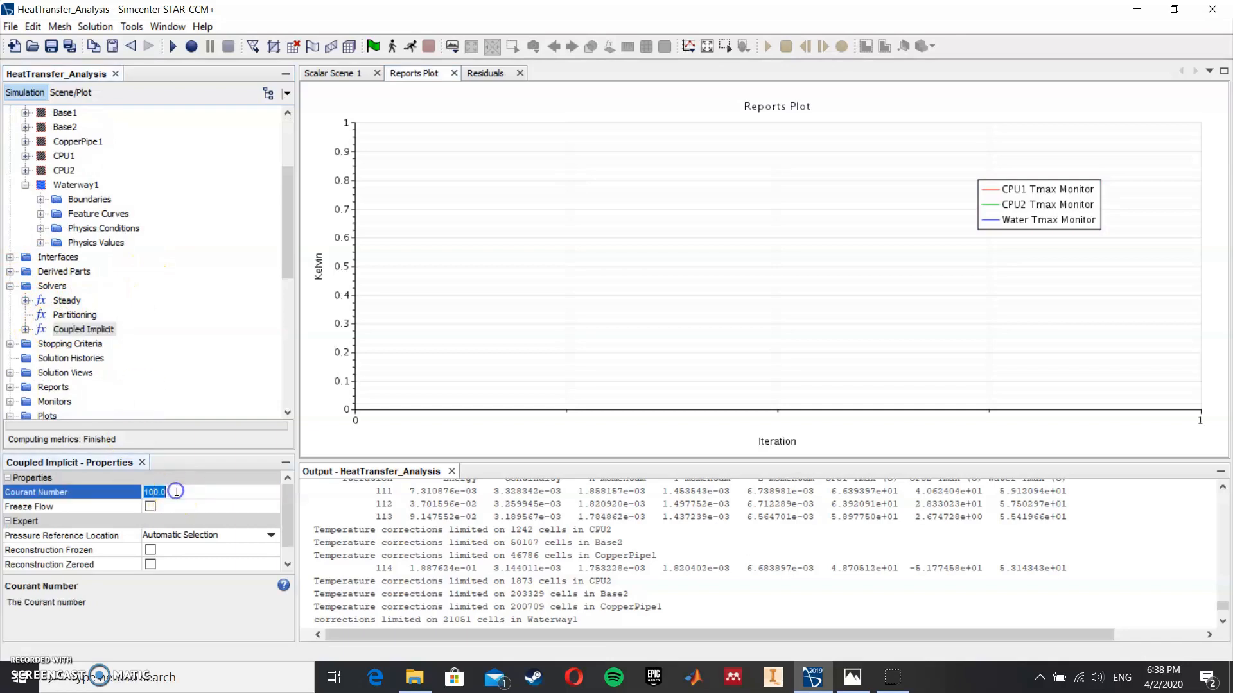
text(50)
key(Return)
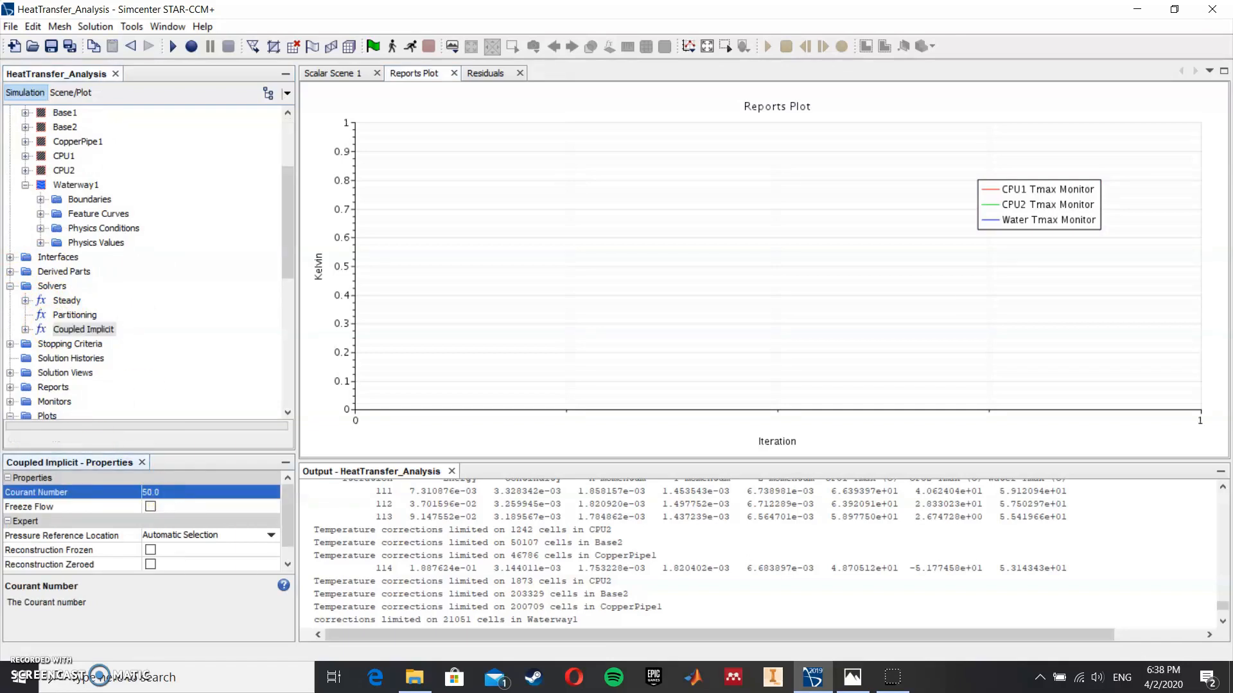
- Save the simulation and rerun the solver
click(10, 286)
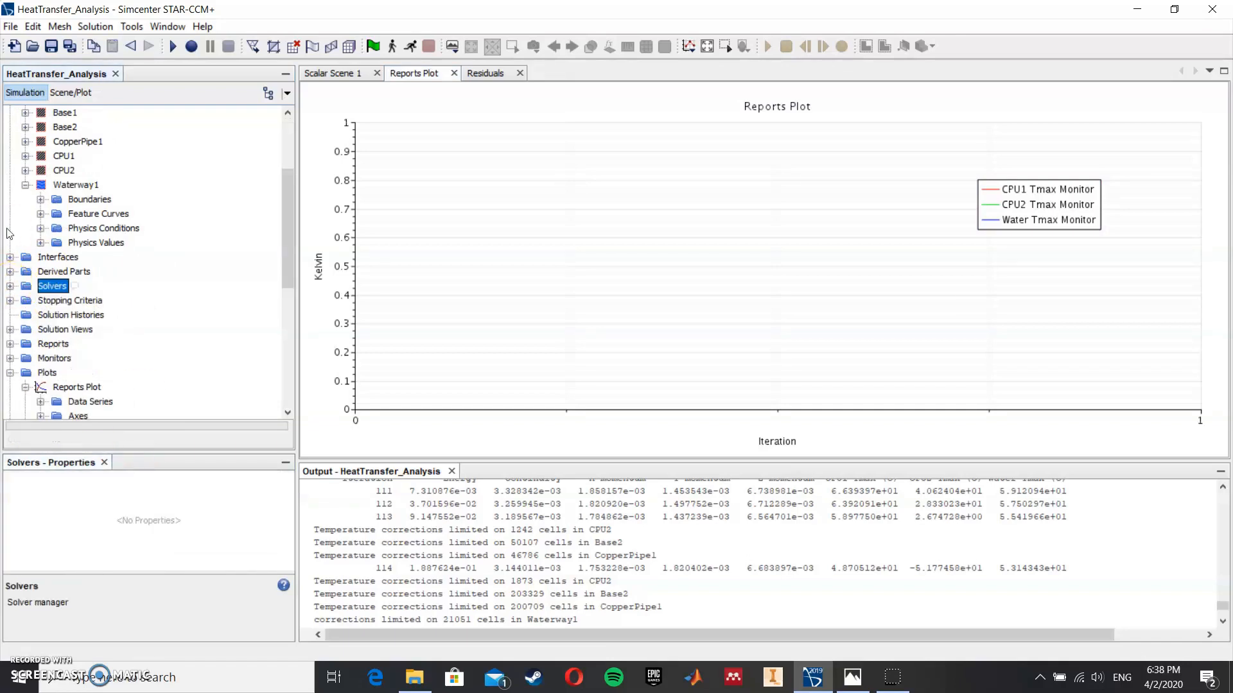
click(54, 46)
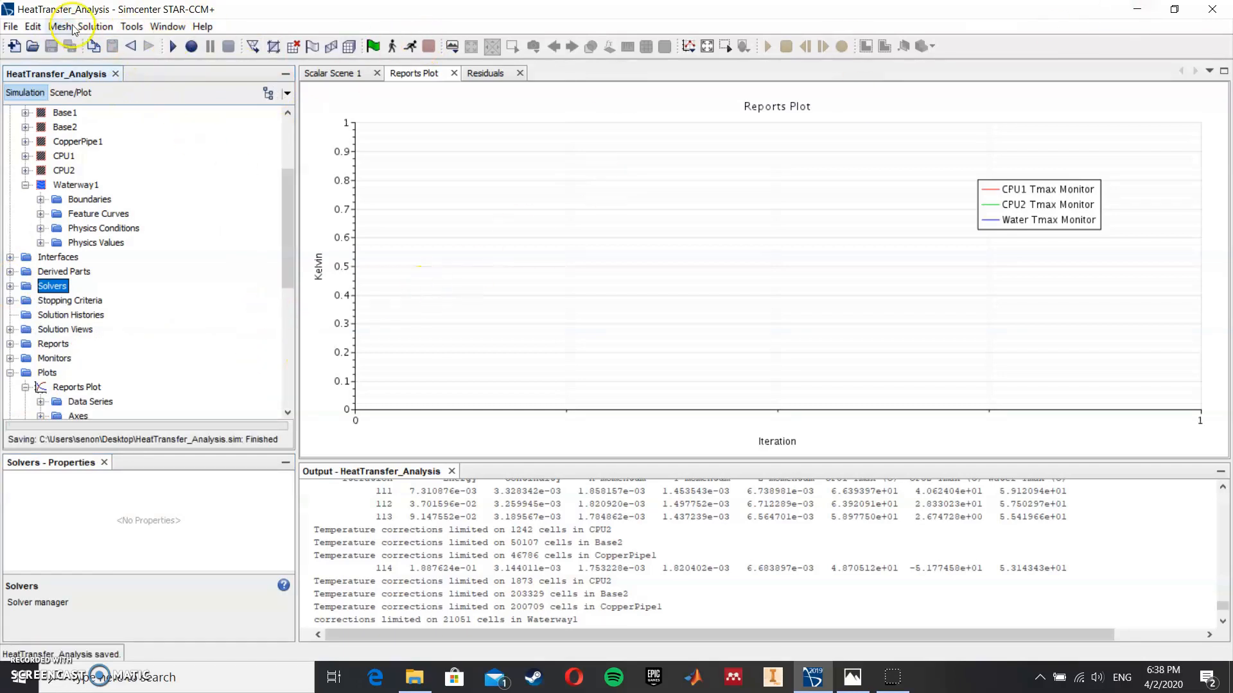
click(417, 45)
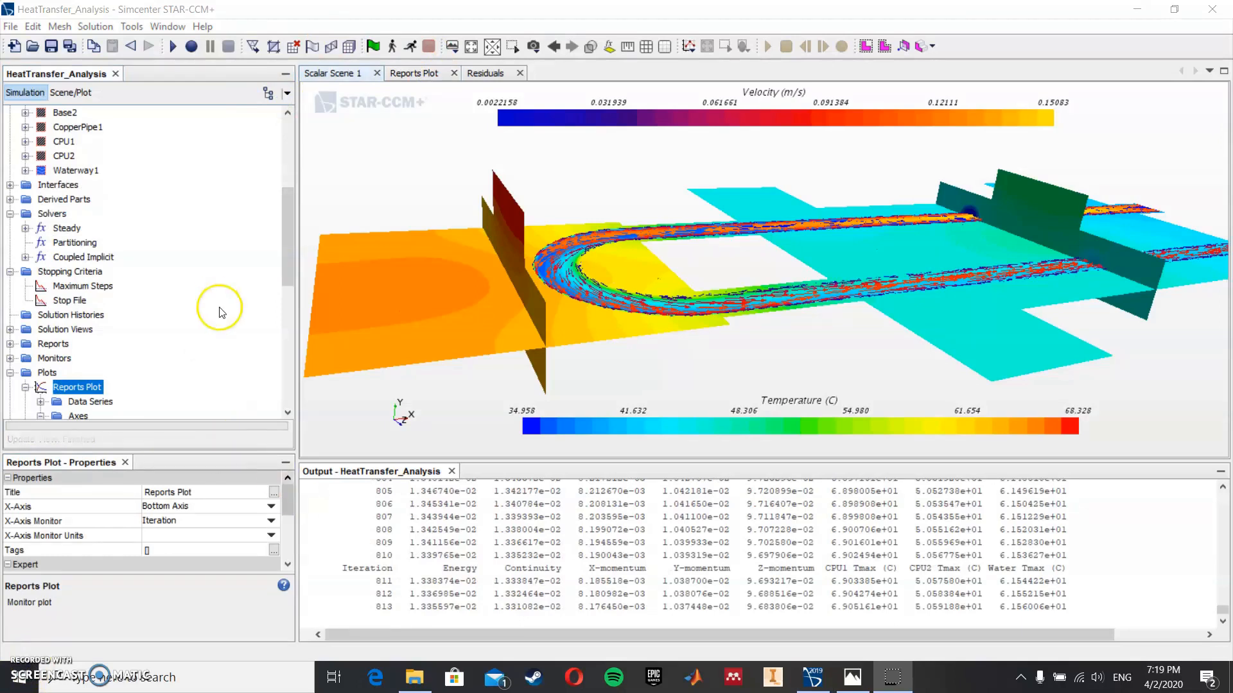
- Check the temperature monitors on Reports Plot, then show the Residuals chart to iteration 813
click(430, 75)
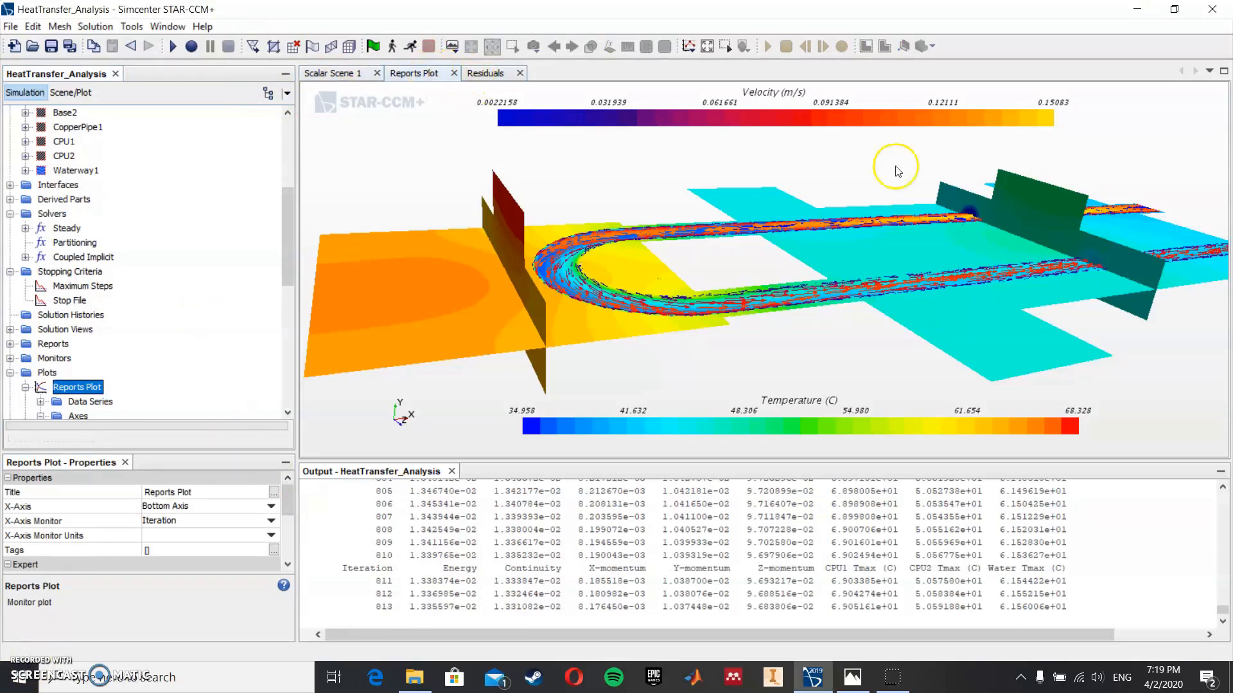
mouse_move(1164, 129)
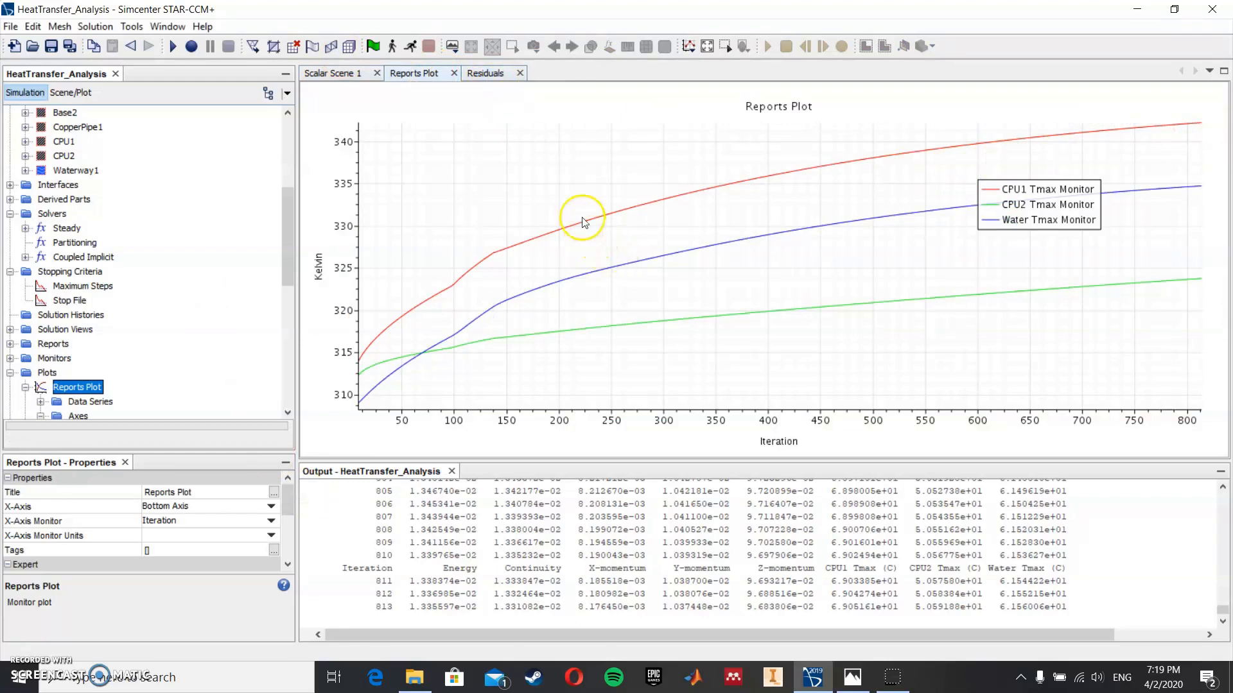
click(485, 73)
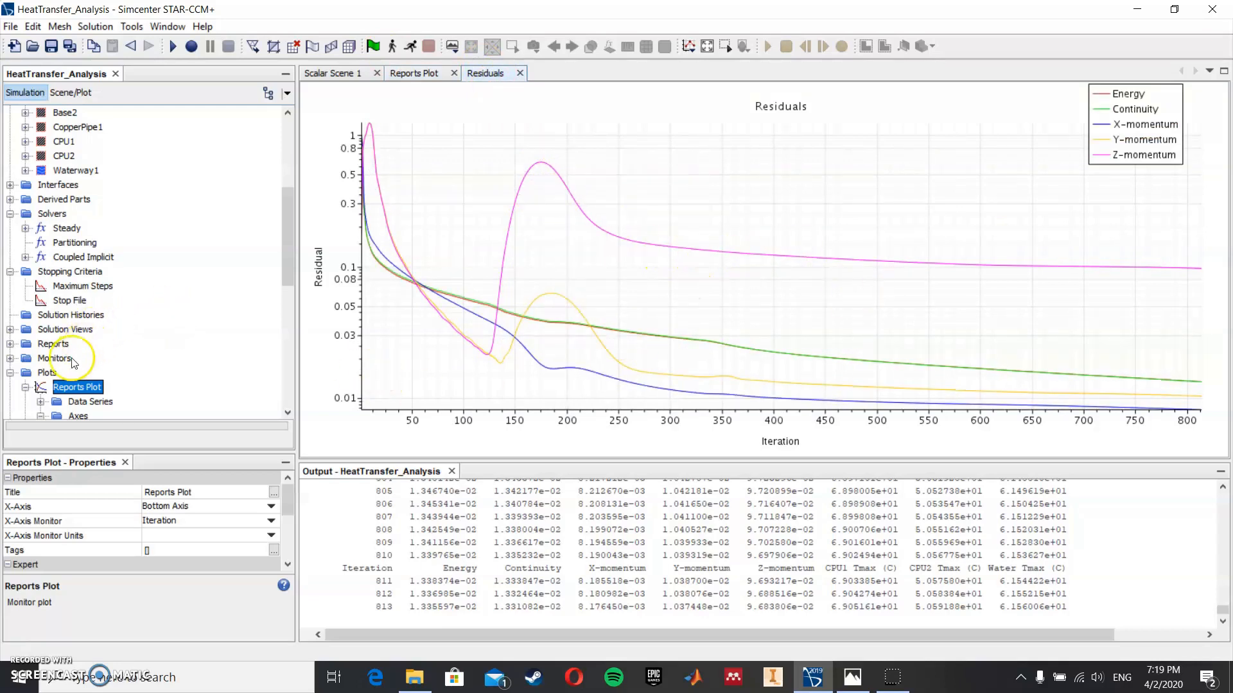
scroll(70, 371, down, 2)
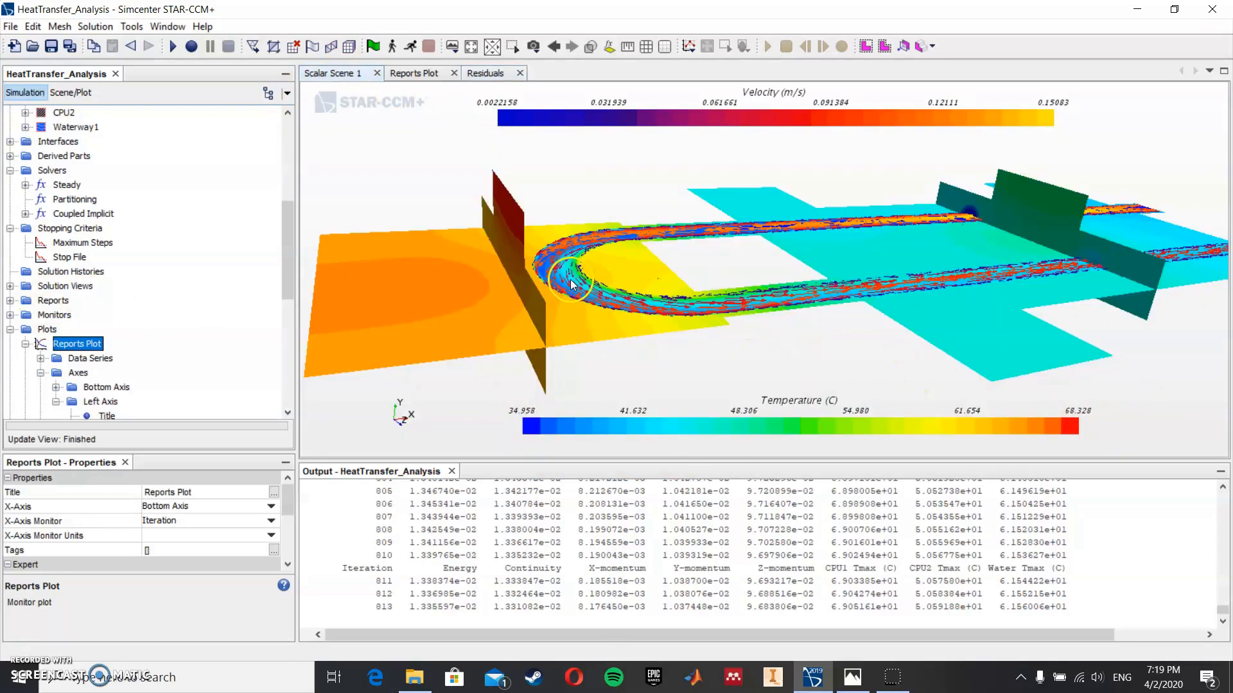
- Rotate and tilt the cooling model in Scalar Scene 1, then return near the earlier view
drag(571, 285, 591, 281)
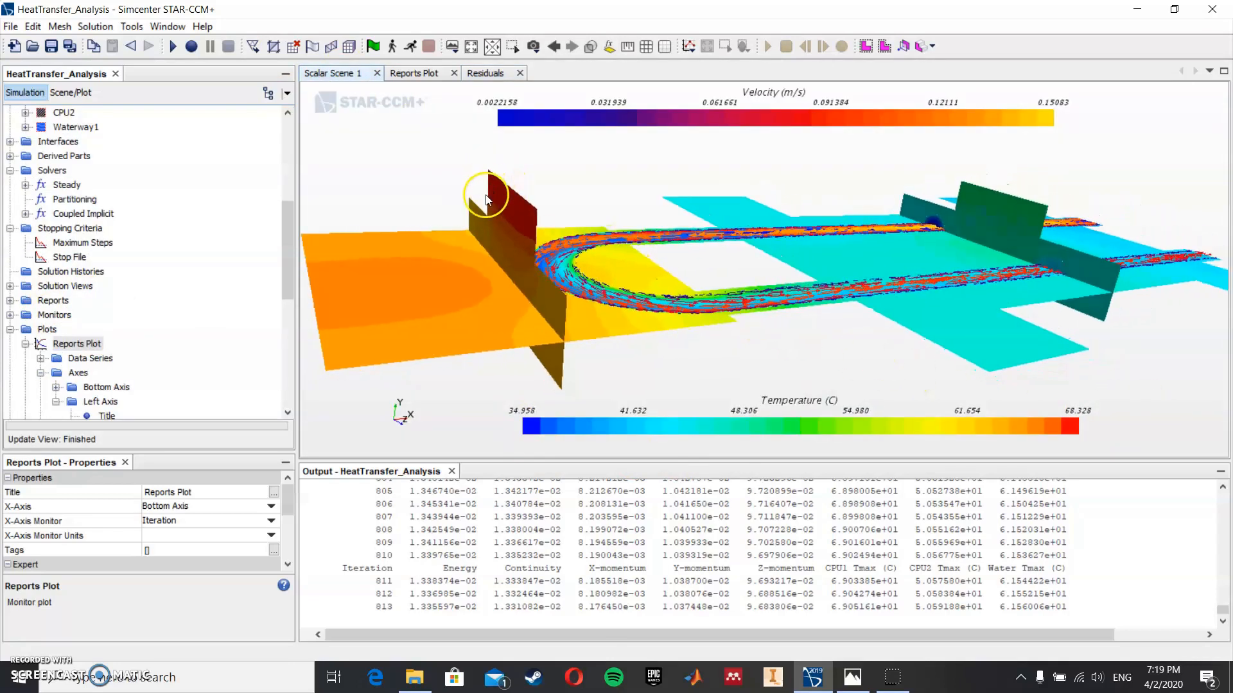
drag(985, 262, 932, 262)
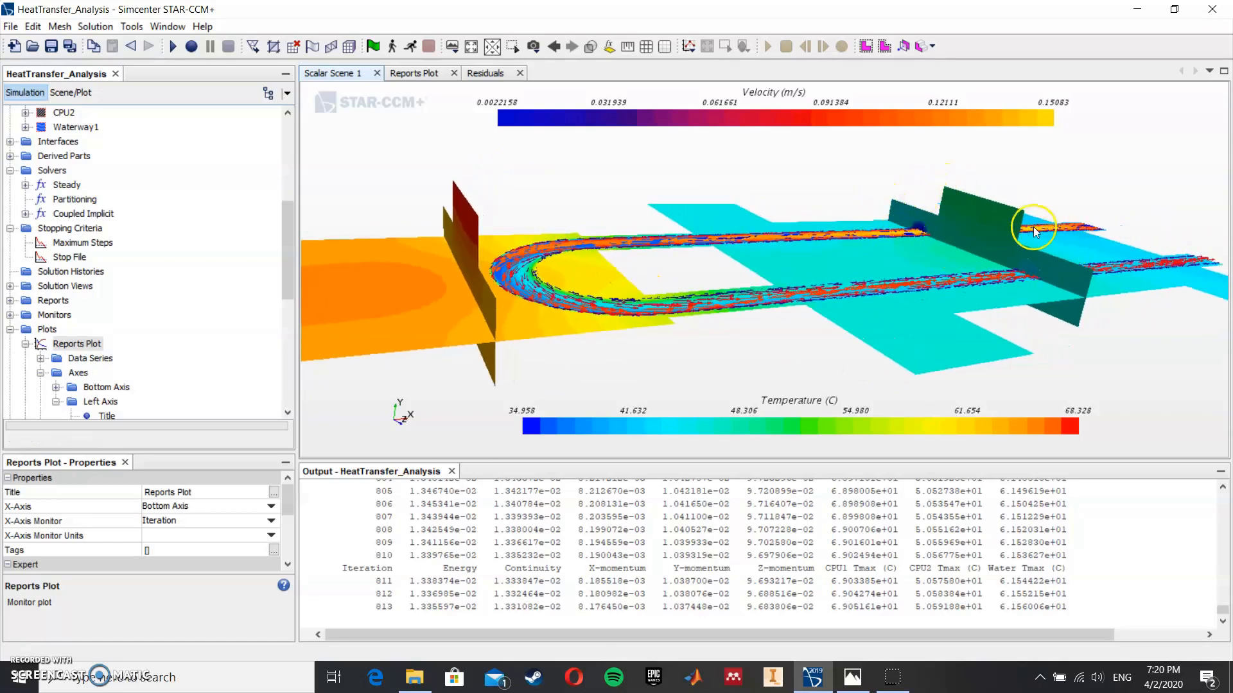
drag(1027, 232, 836, 380)
drag(699, 303, 710, 268)
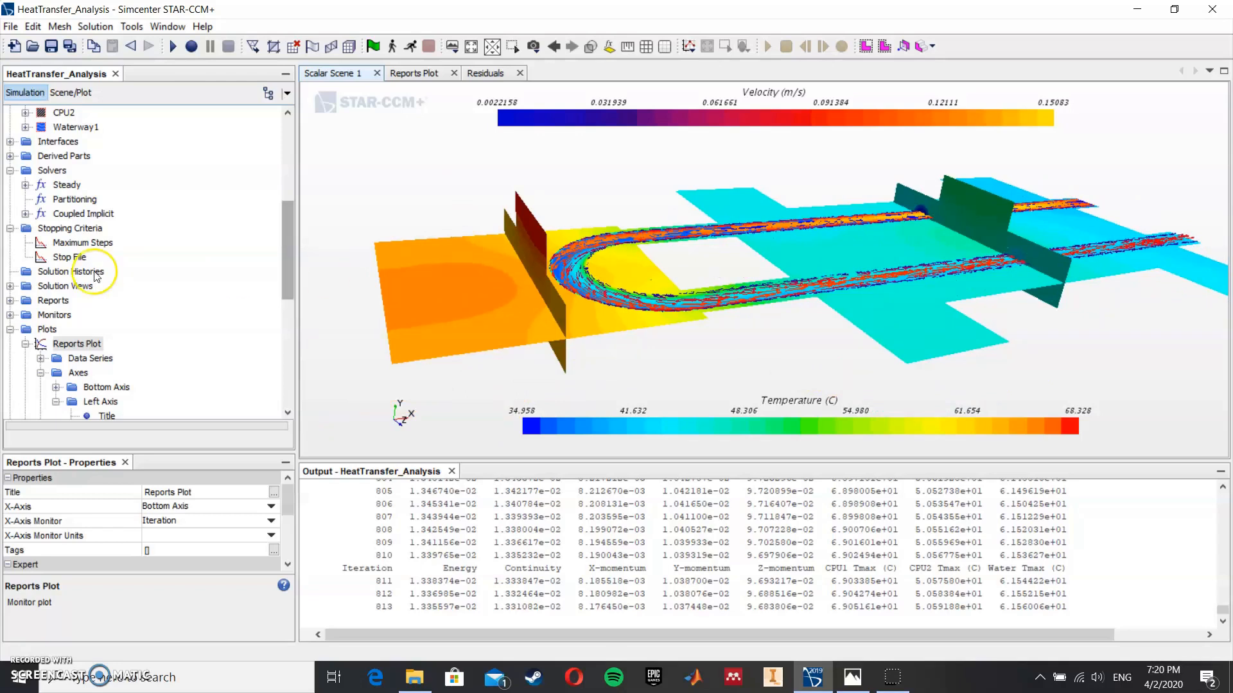
- Inspect the Steady and Coupled Implicit solver settings, then save HeatTransfer_Analysis.sim
click(66, 186)
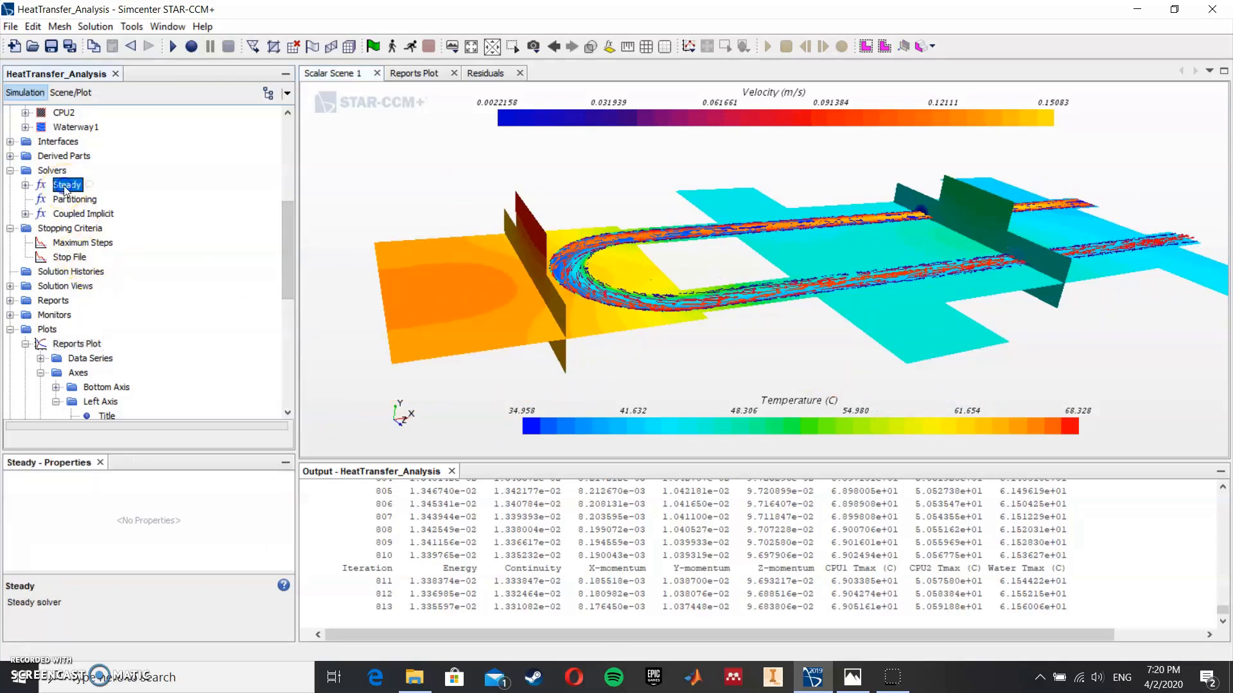
click(80, 214)
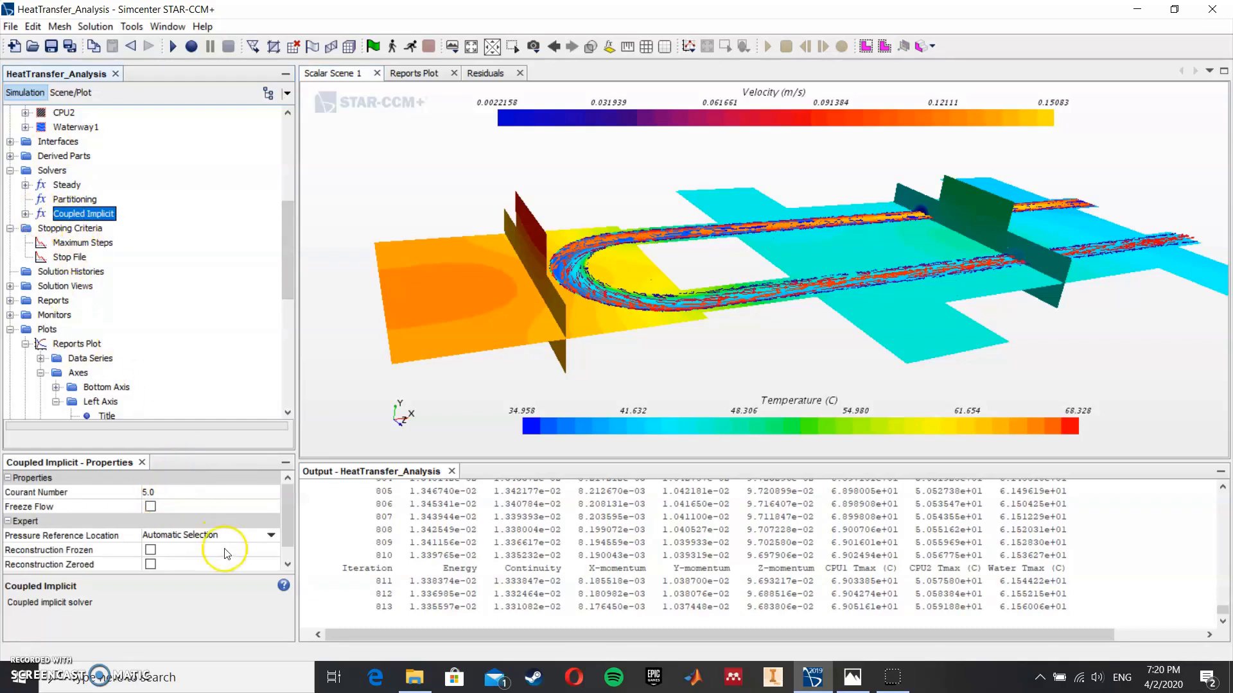
scroll(212, 545, down, 1)
scroll(212, 544, up, 1)
scroll(46, 276, up, 5)
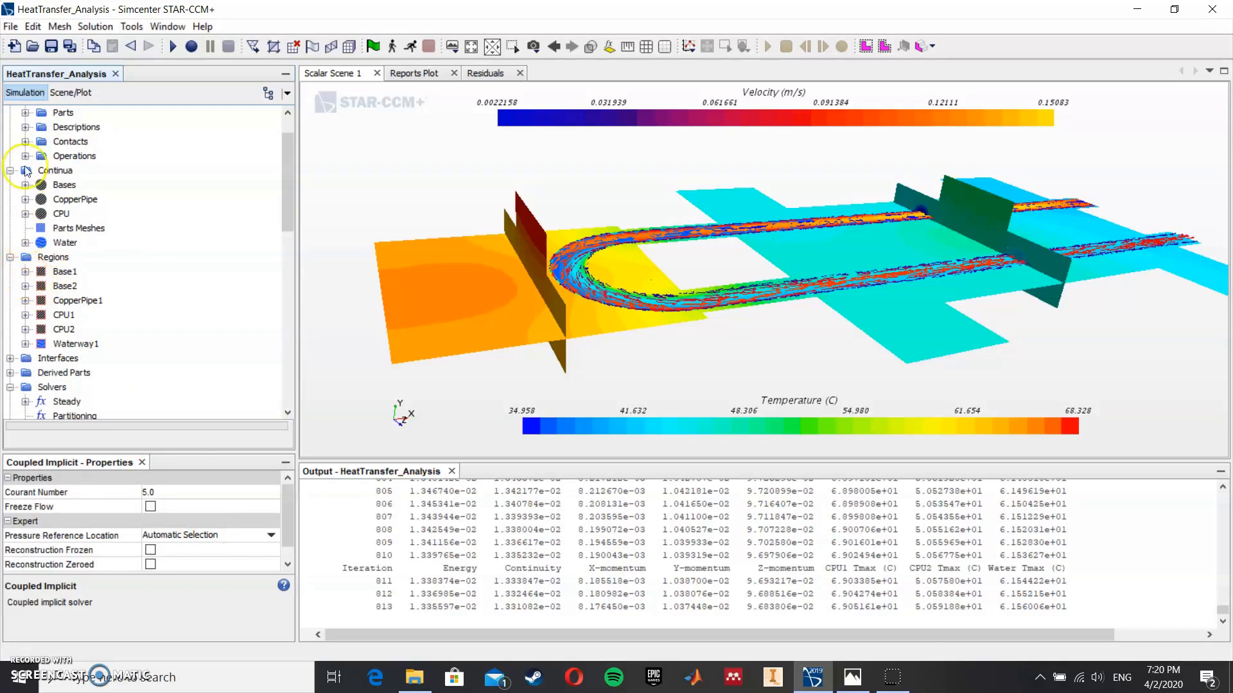
scroll(26, 160, up, 1)
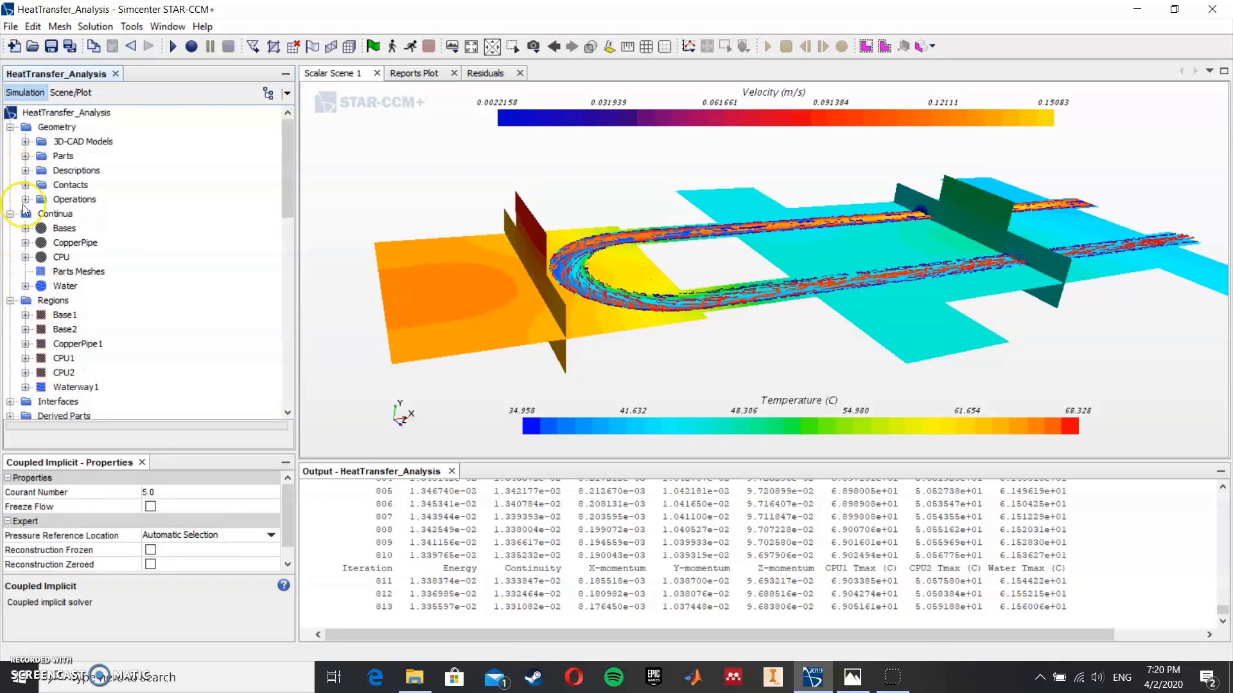
scroll(70, 250, down, 6)
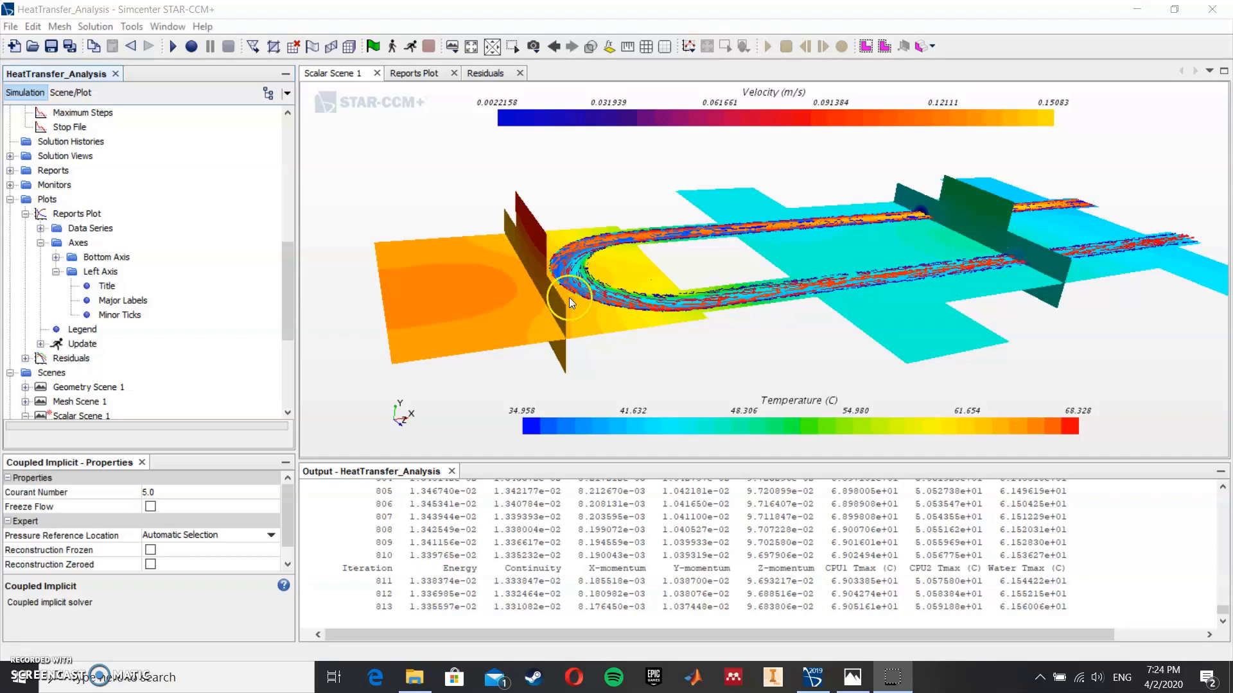
click(55, 51)
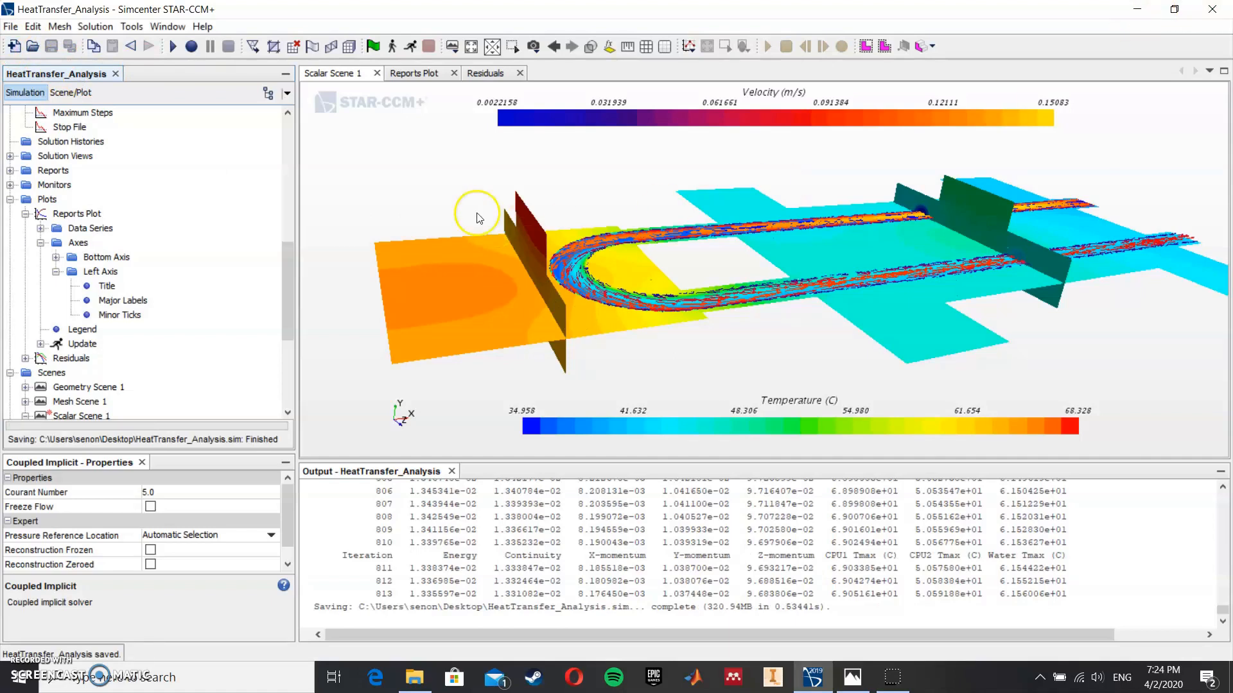
- Open the Scalar Scene 1 Hardcopy export dialog and close it again
right_click(419, 191)
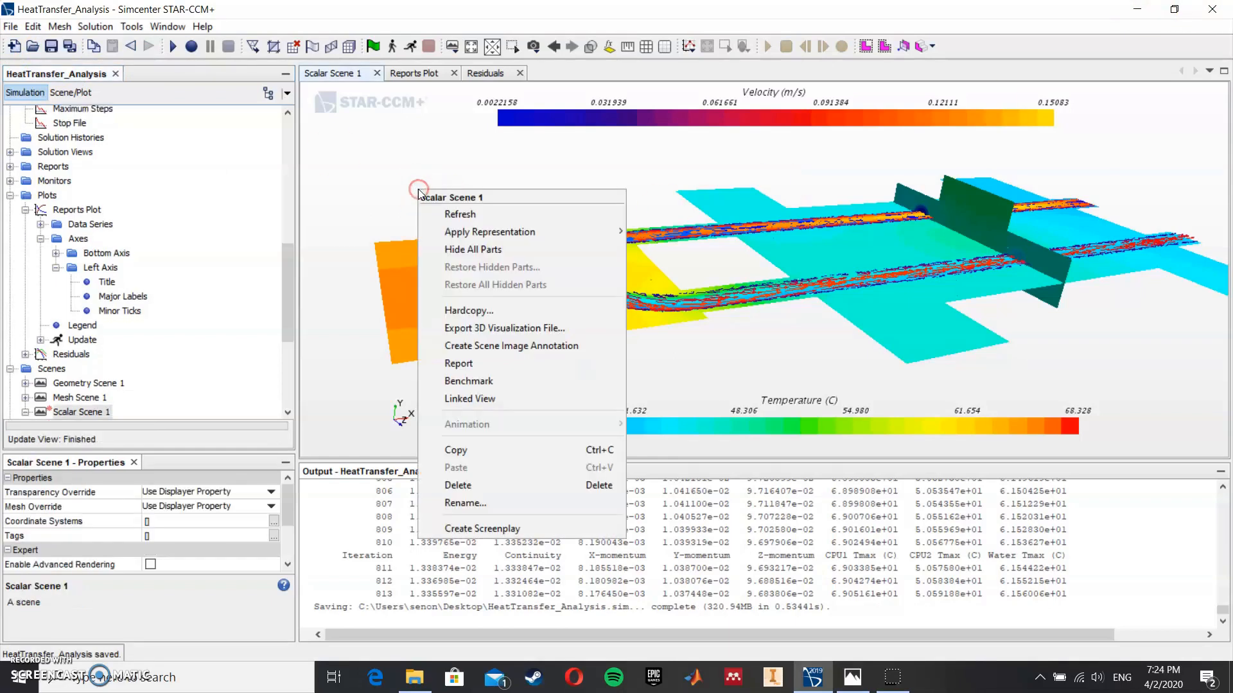
click(478, 310)
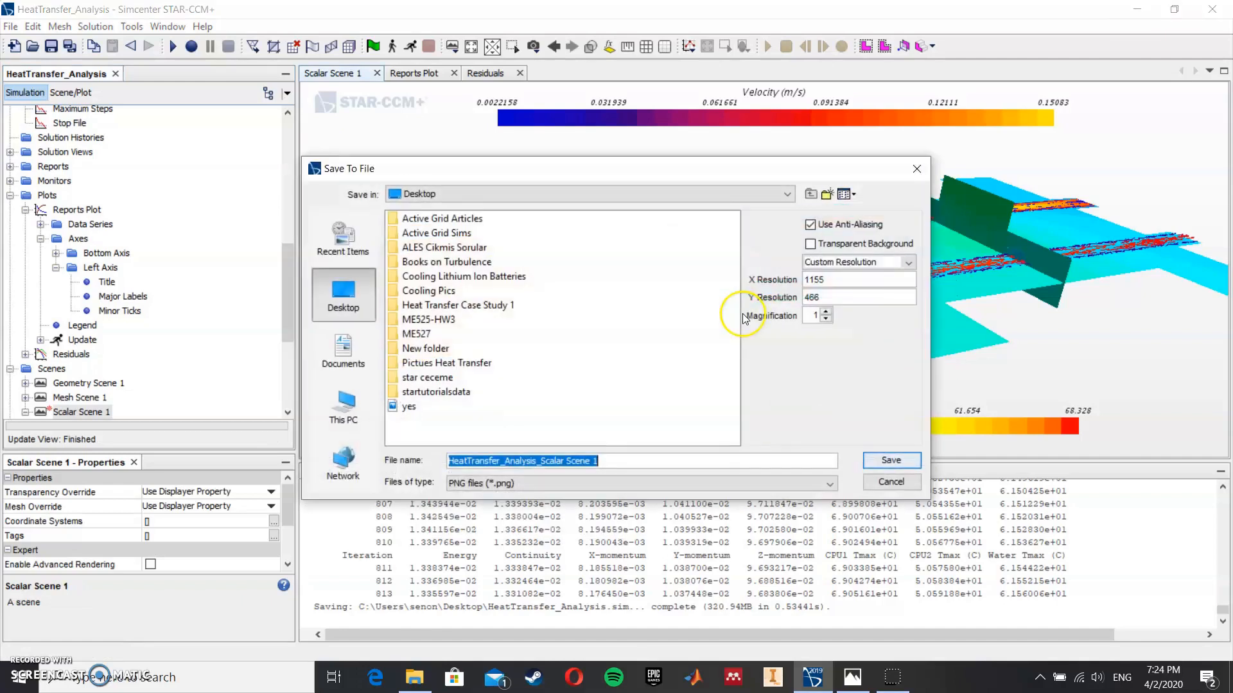
click(917, 169)
right_click(431, 202)
key(Escape)
- Review the Hardcopy image resolution, keeping the custom setting, then save with Ctrl+S
double_click(77, 411)
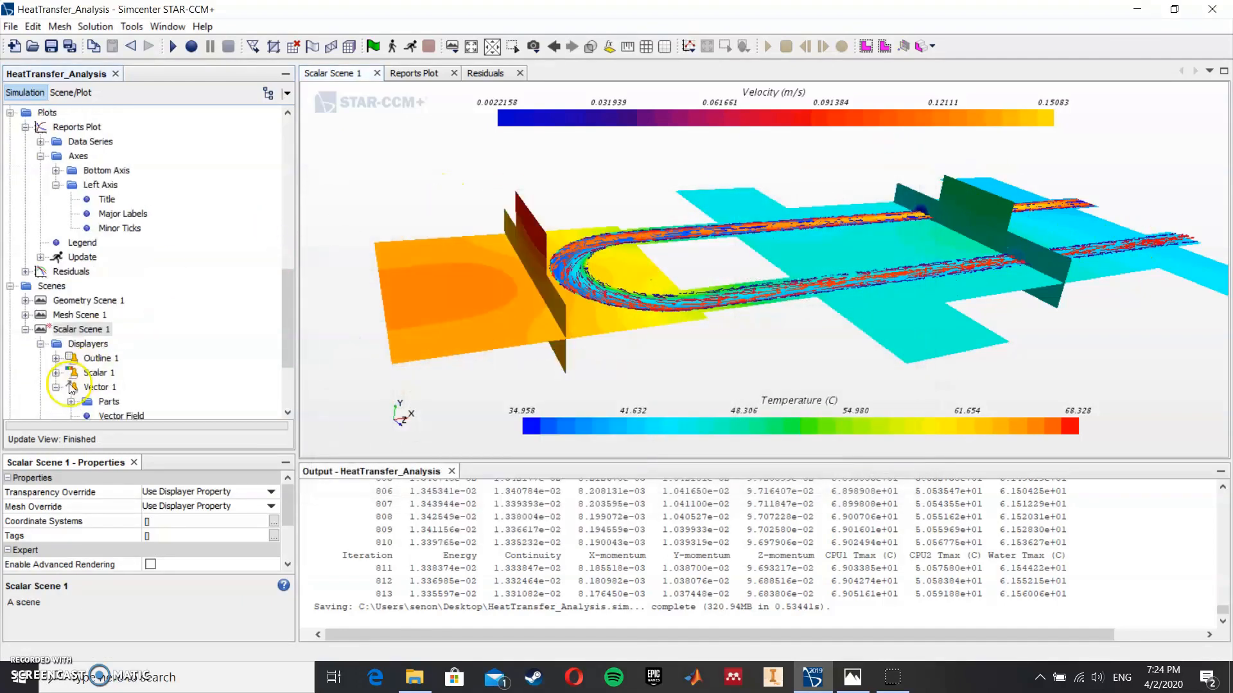
right_click(82, 332)
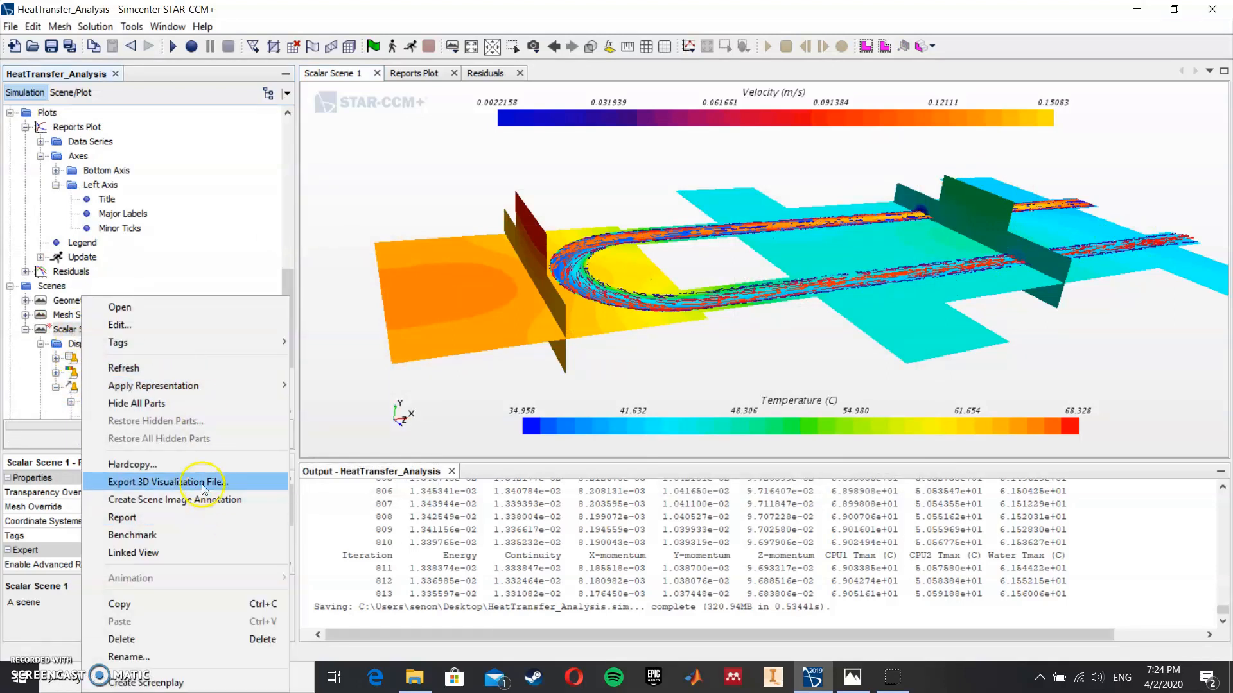
click(199, 465)
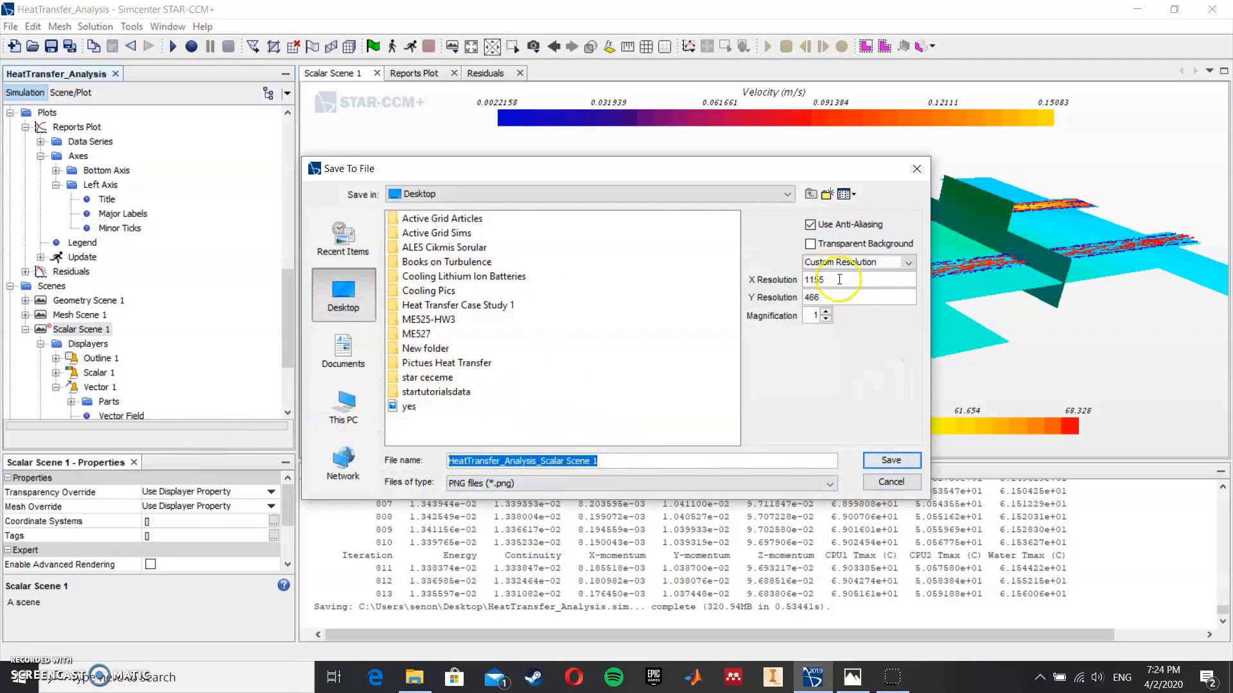
click(872, 262)
click(875, 263)
click(892, 482)
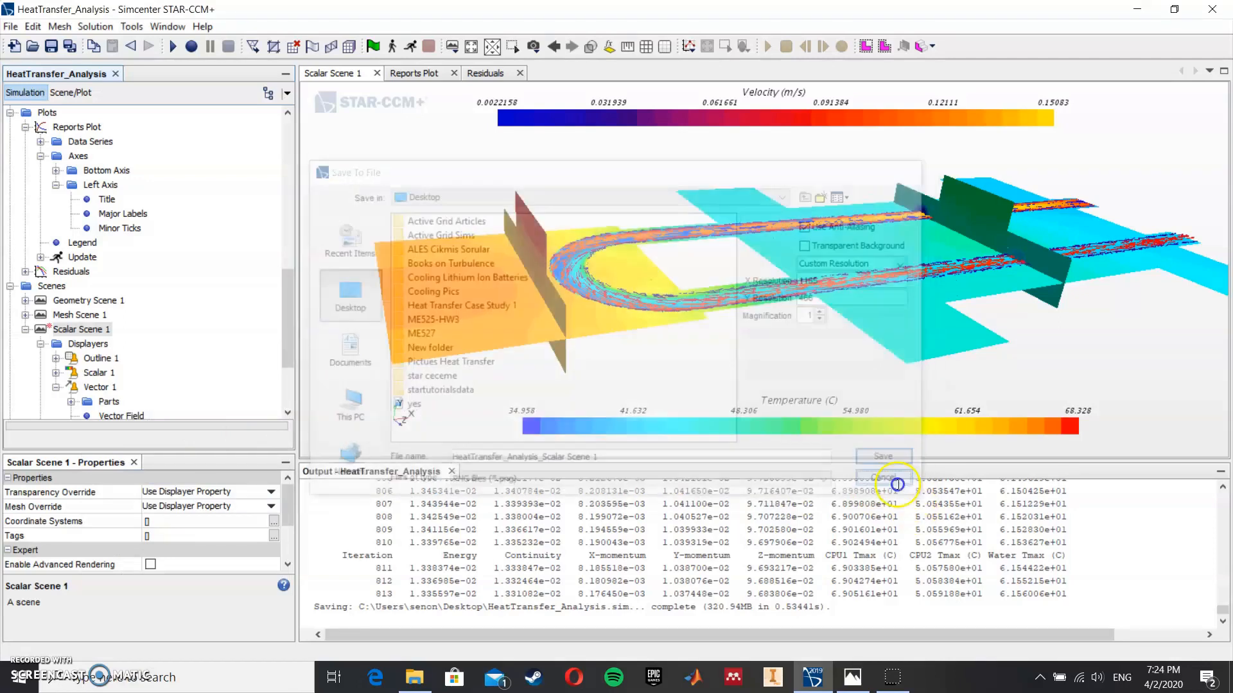
key(ctrl+s)
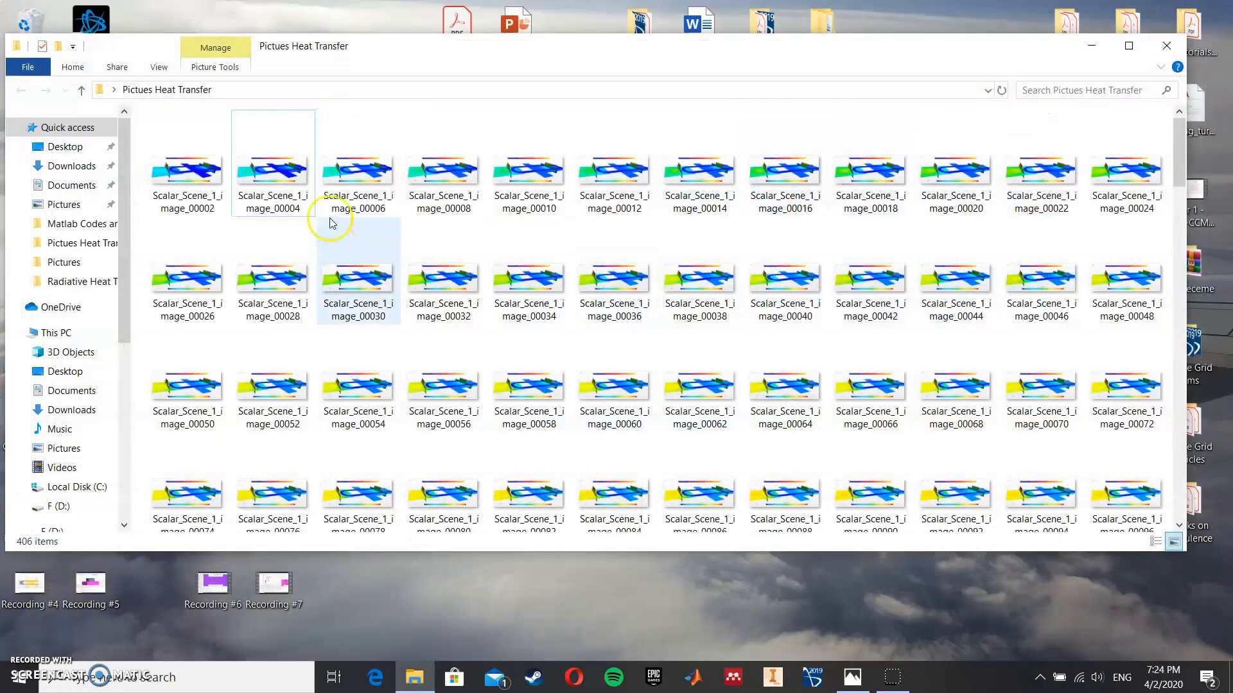
- View the first Scalar_Scene_1 frame in Photos, step through to image_00232, and close Photos
double_click(186, 145)
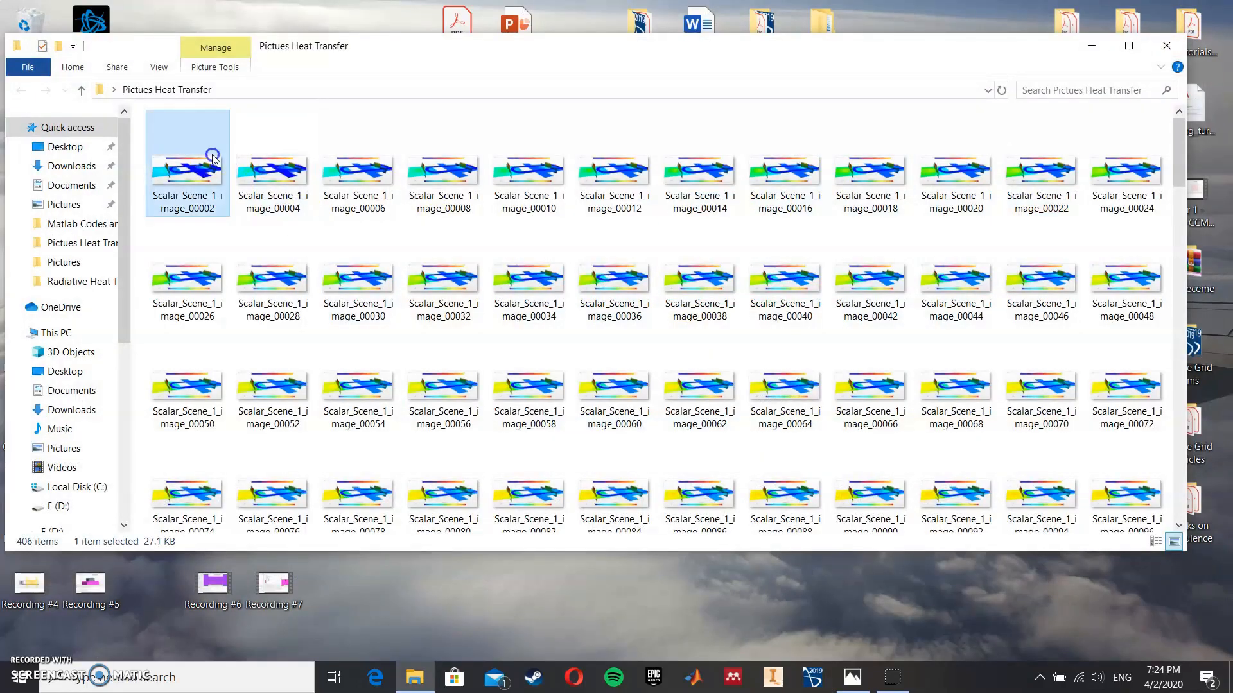
key(Right)
key(Right)
key(Right)
key(Right)
key(Right)
key(Right)
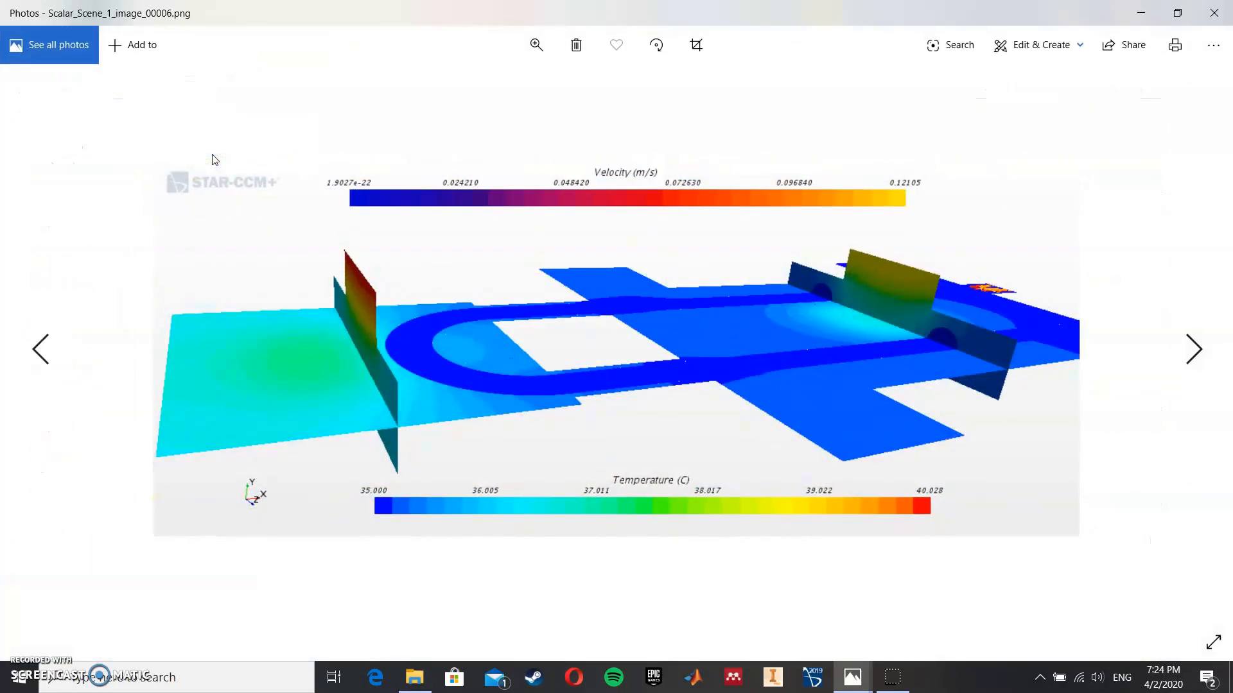
key(Right)
key(Right)
key(Right)
key(Right)
key(Right)
key(Right)
key(Right)
key(Right)
key(Right)
key(Right)
key(Right)
key(Right)
key(Right)
key(Right)
key(Right)
key(Right)
key(Right)
key(Right)
key(Right)
key(Right)
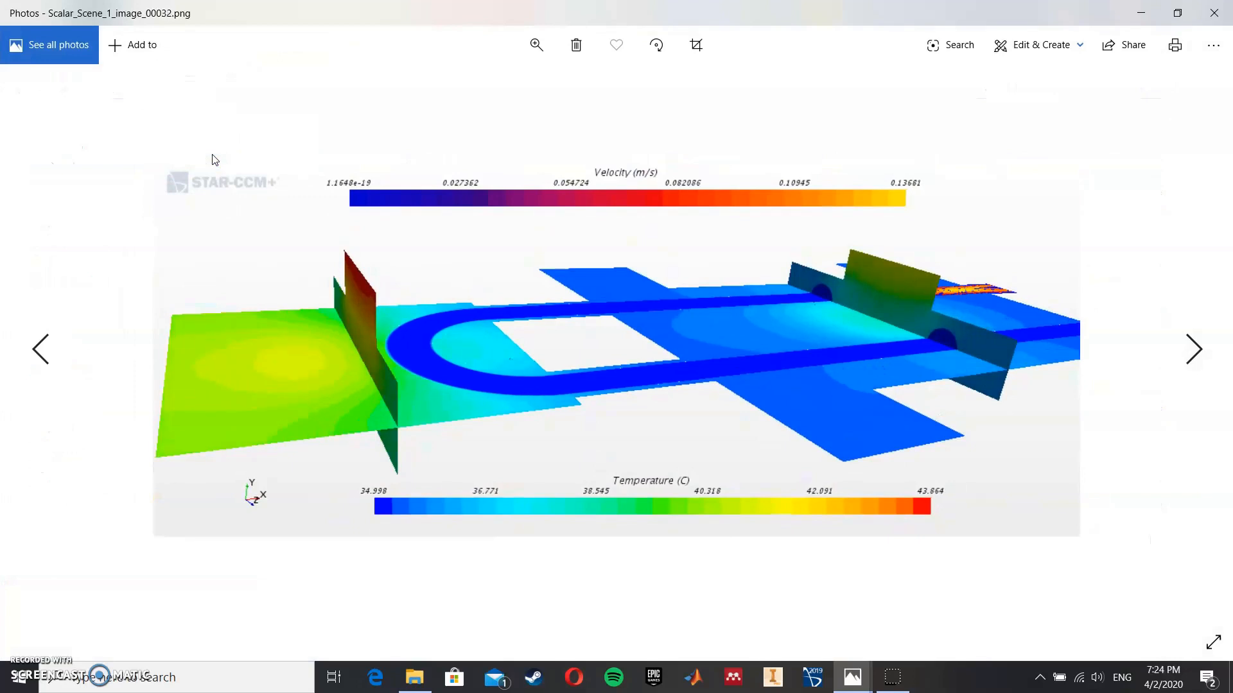
key(Right)
key(Right)
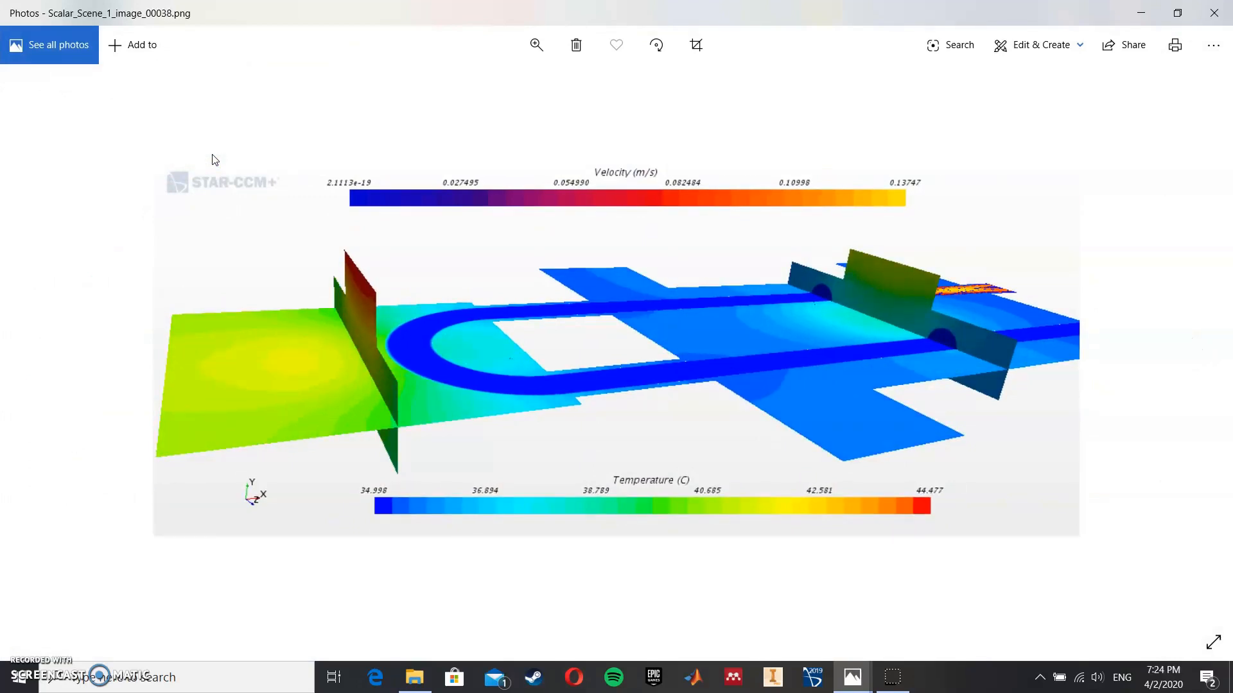
key(Right)
key(Right)
key(Right)
key(Right)
key(Right)
key(Right)
key(Right)
key(Right)
key(Right)
key(Right)
key(Right)
key(Right)
key(Right)
key(Right)
key(Right)
key(Right)
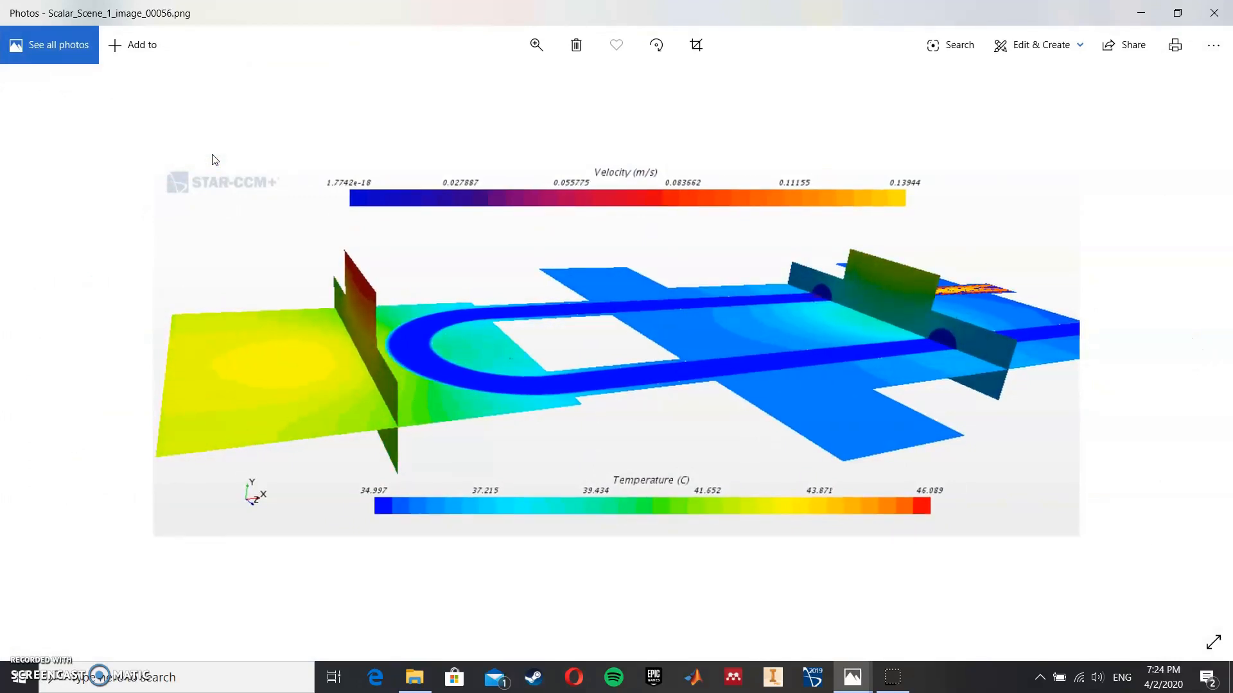
key(Right)
key(Right)
key(Right)
key(Right)
key(Right)
key(Right)
key(Right)
key(Right)
key(Right)
key(Right)
key(Right)
key(Right)
key(Right)
key(Right)
key(Right)
key(Right)
key(Right)
key(Right)
key(Right)
key(Right)
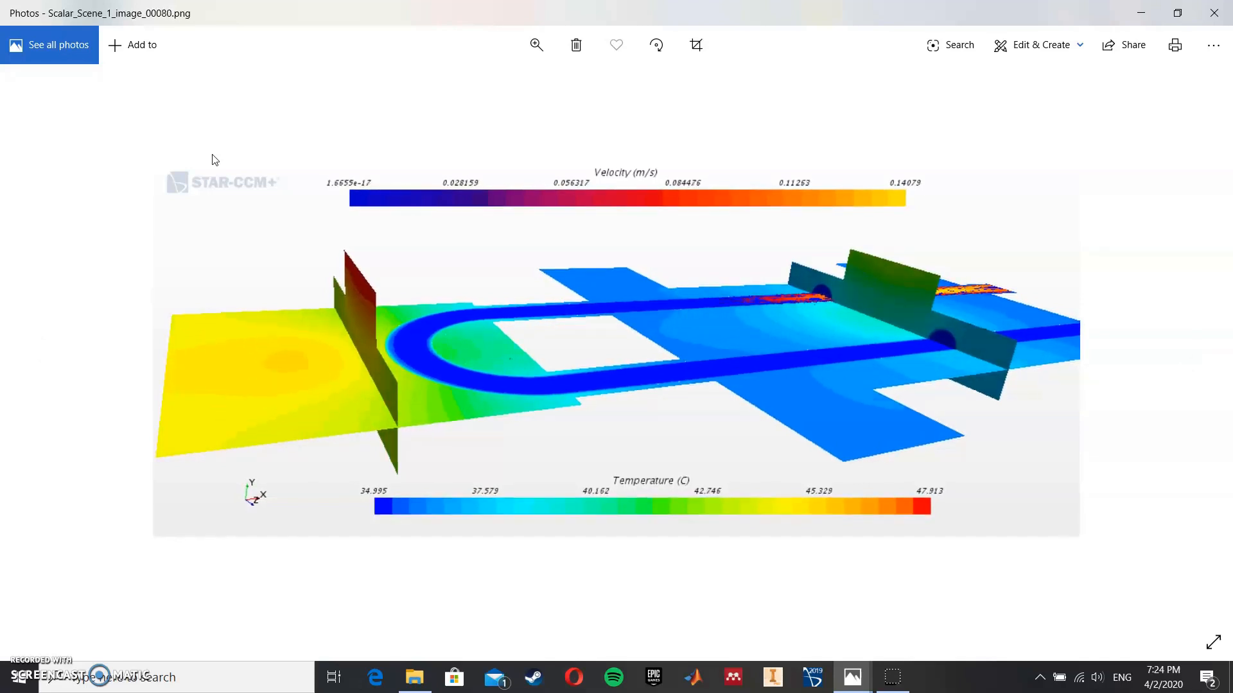
key(Right)
key(Right)
key(Right)
key(Right)
key(Right)
key(Right)
key(Right)
key(Right)
key(Right)
key(Right)
key(Right)
key(Right)
key(Right)
key(Right)
key(Right)
key(Right)
key(Right)
key(Right)
key(Right)
key(Right)
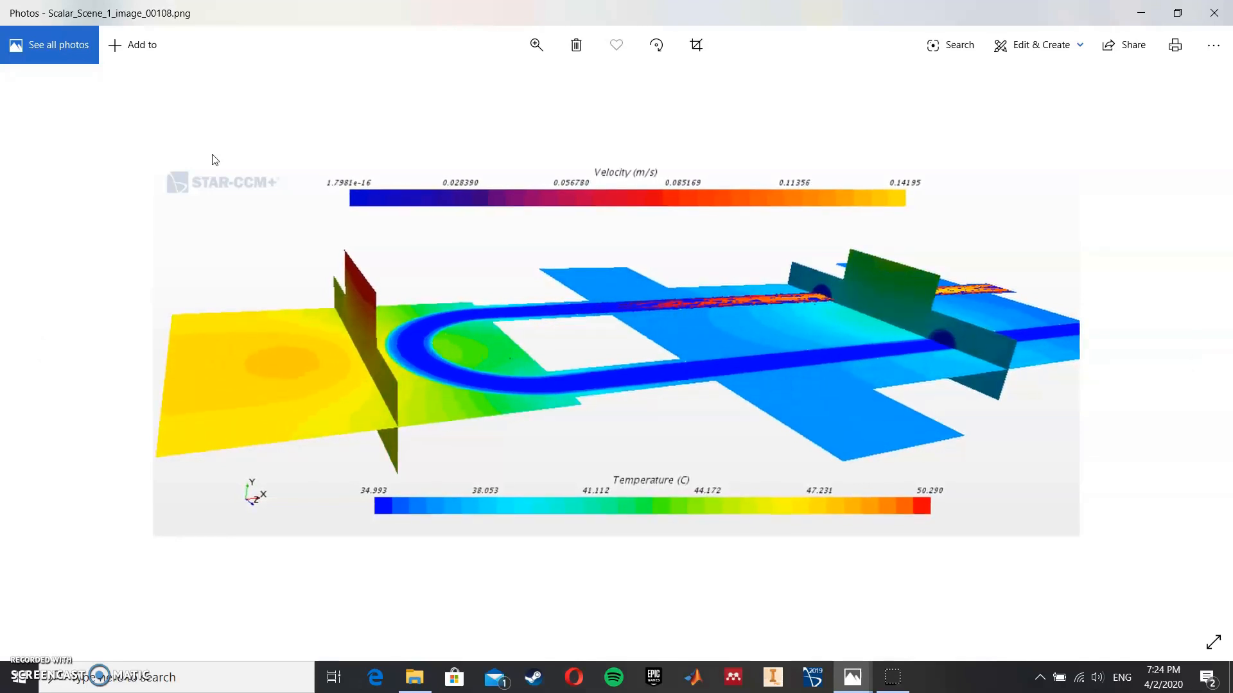
key(Right)
key(Right)
key(Right)
key(Right)
key(Right)
key(Right)
key(Right)
key(Right)
key(Right)
key(Right)
key(Right)
key(Right)
key(Right)
key(Right)
key(Right)
key(Right)
key(Right)
key(Right)
key(Right)
key(Right)
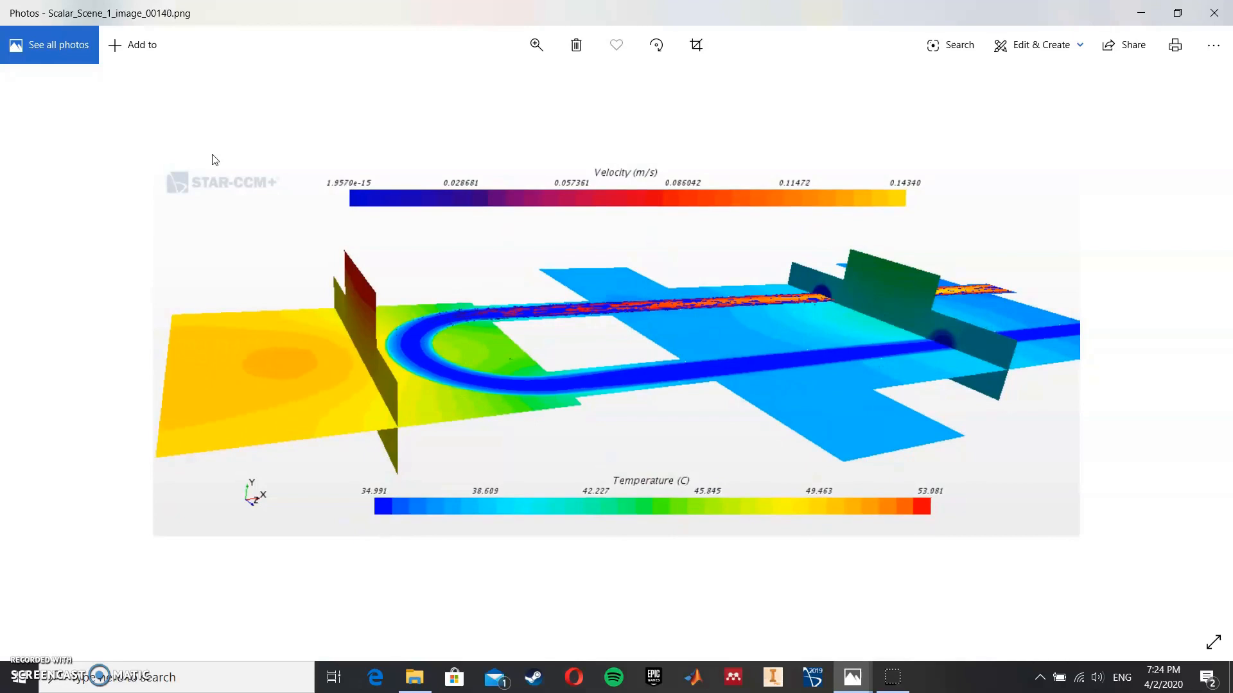
key(Right)
key(Right)
key(Right)
key(Right)
key(Right)
key(Right)
key(Right)
key(Right)
key(Right)
key(Right)
key(Right)
key(Right)
key(Right)
key(Right)
key(Right)
key(Right)
key(Right)
key(Right)
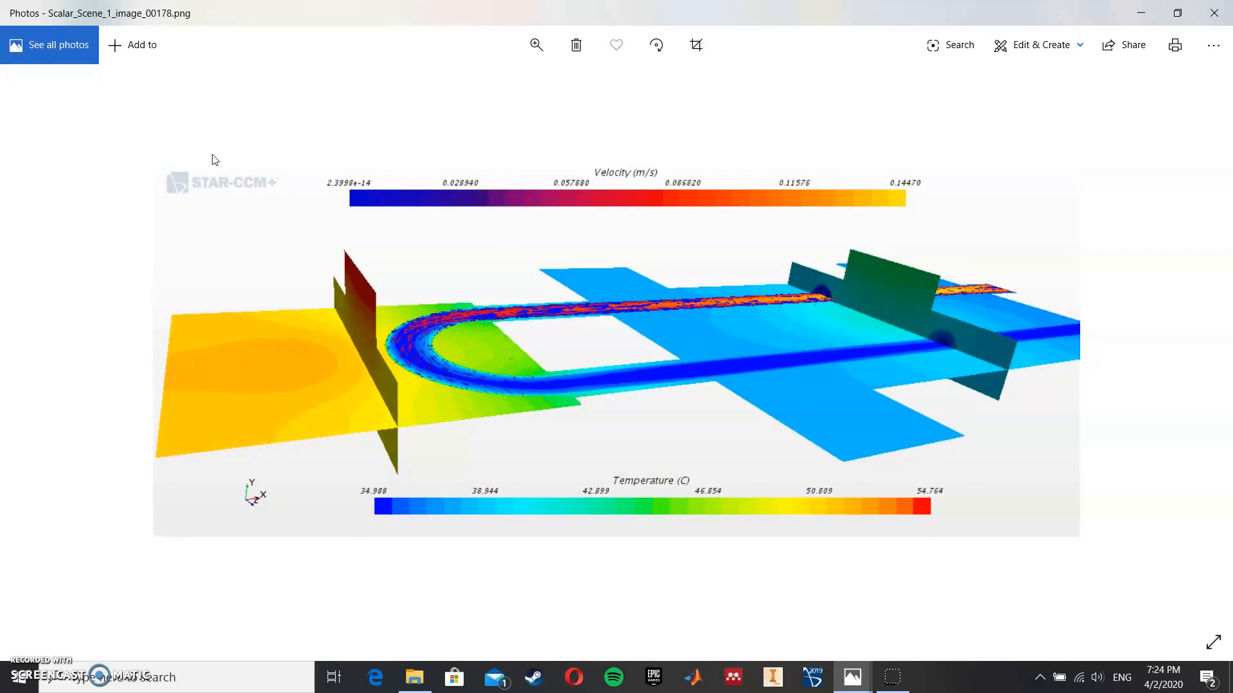
key(Right)
key(Right)
key(Right)
key(Right)
key(Right)
key(Right)
key(Right)
key(Right)
key(Right)
key(Right)
key(Right)
key(Right)
key(Right)
key(Right)
key(Right)
key(Right)
key(Right)
key(Right)
key(Right)
key(Right)
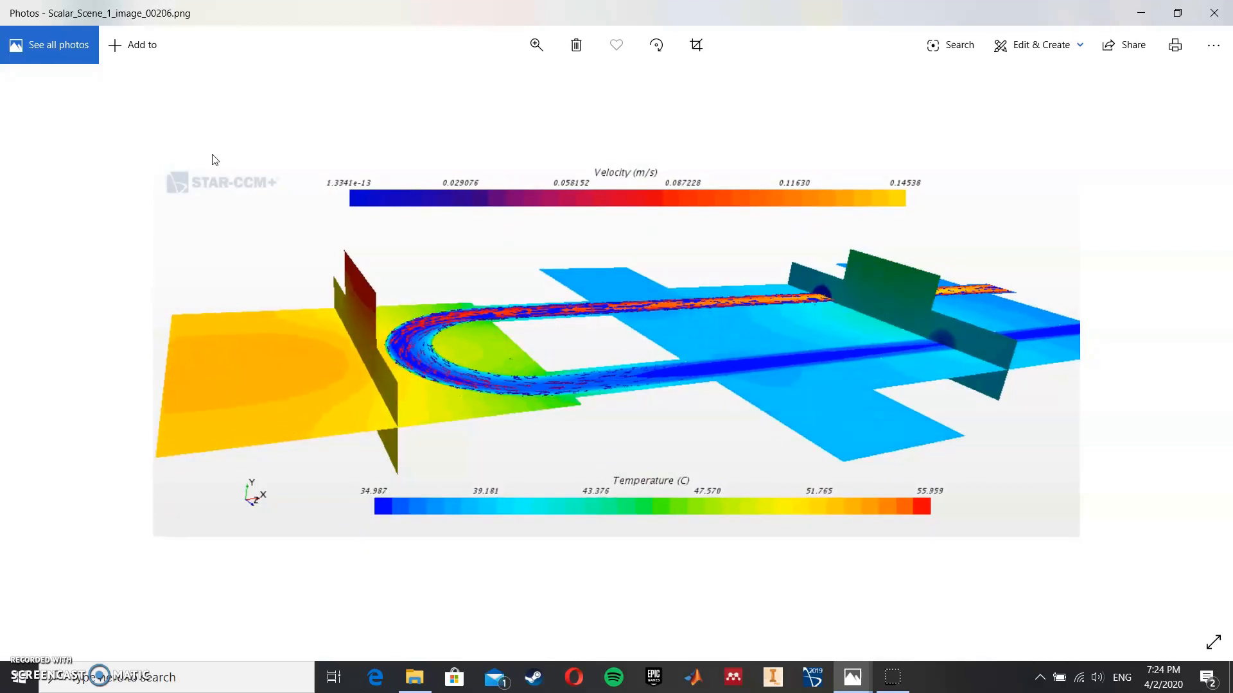
key(Right)
key(Right)
key(Right)
key(Right)
key(Right)
key(Right)
key(Right)
key(Right)
key(Right)
key(Right)
key(Right)
key(Right)
key(Right)
key(Right)
key(Right)
key(Right)
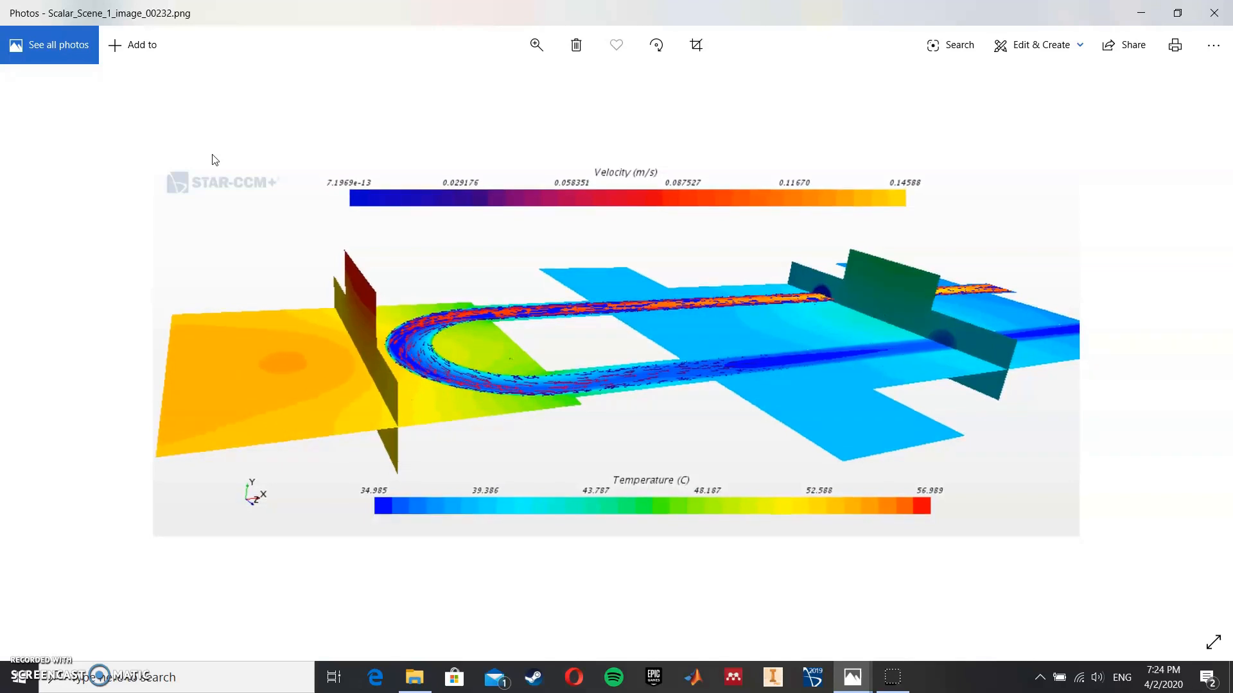
click(1213, 13)
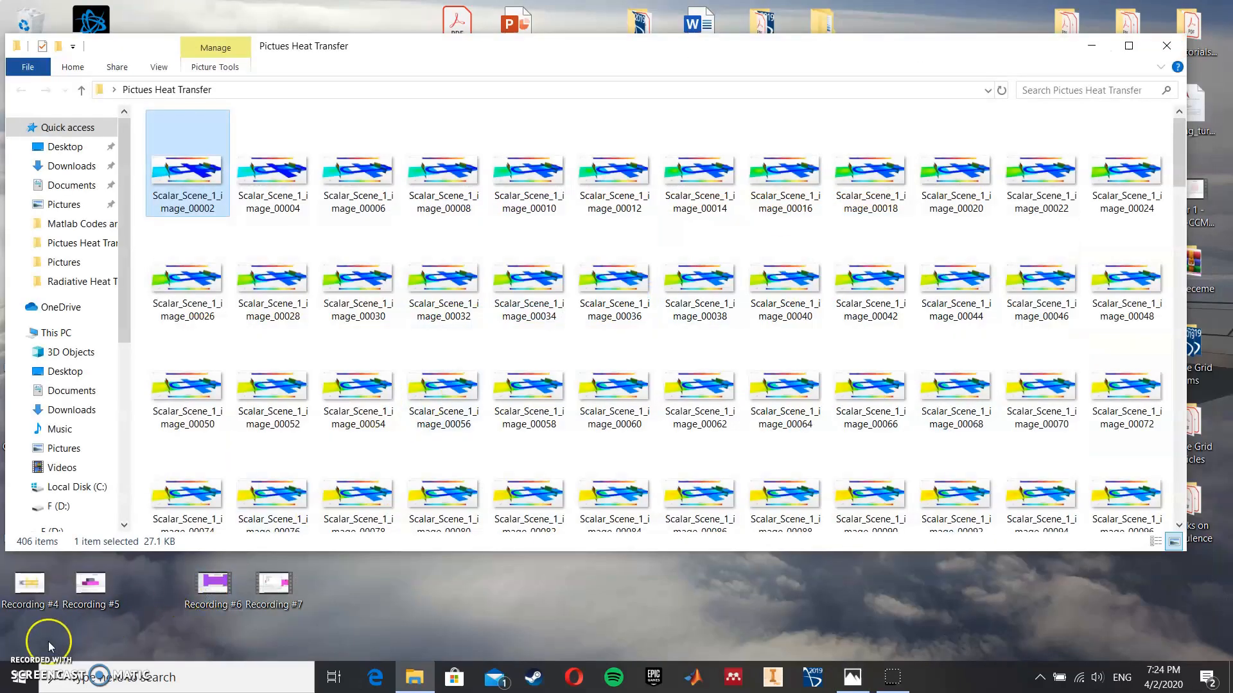